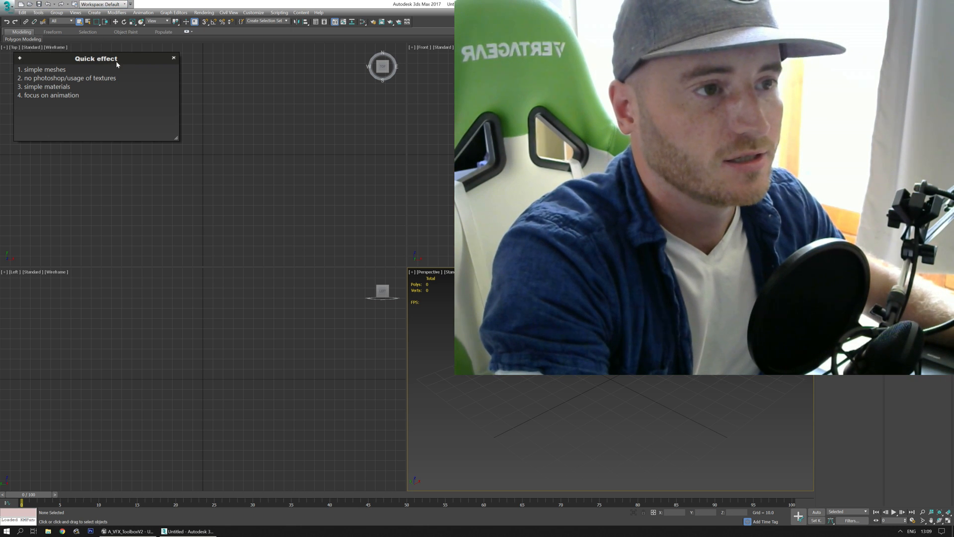
left_click_drag(124, 59, 131, 57)
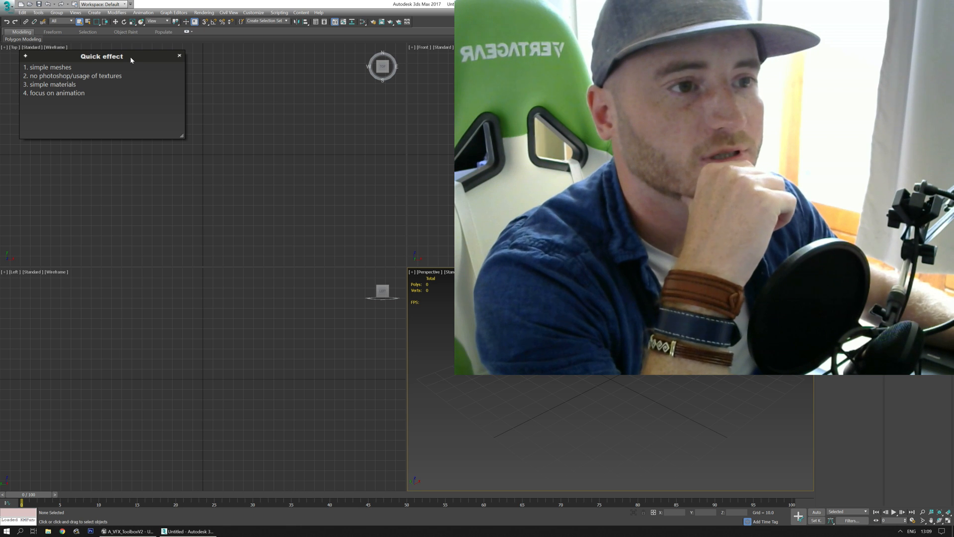
left_click_drag(131, 57, 145, 66)
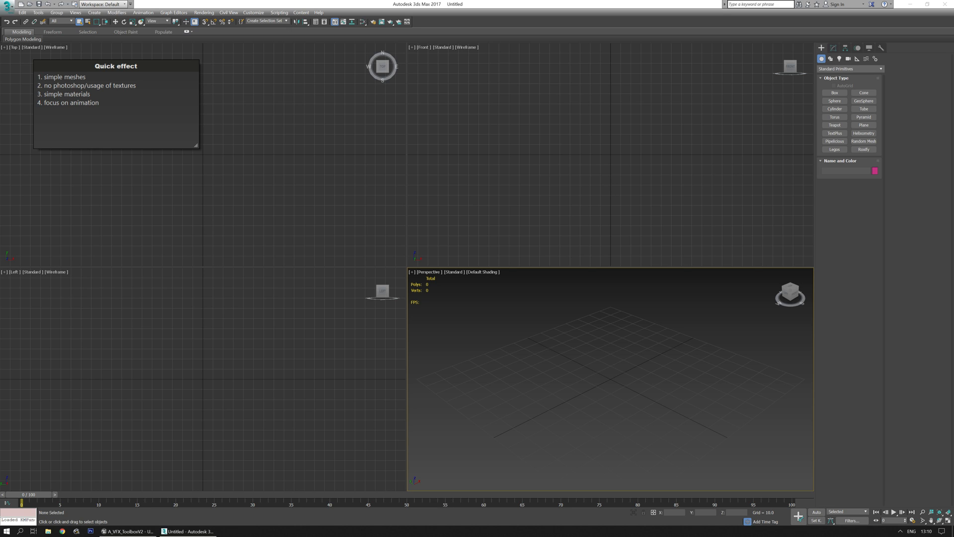
- Maximize the perspective viewport and create a box of about 20 × 21 × 33 units near the grid's origin
middle_click_drag(641, 352, 596, 344)
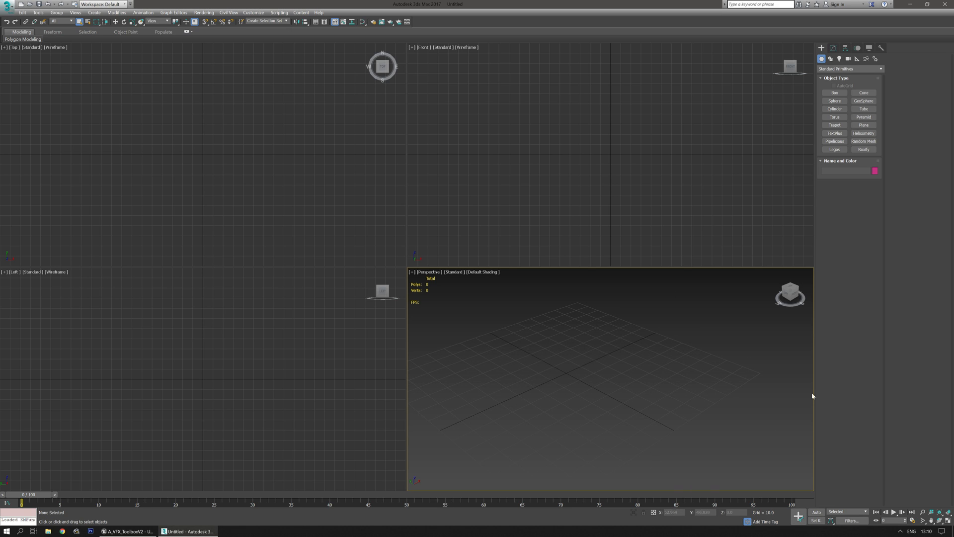
left_click(948, 521)
middle_click_drag(392, 245, 413, 290)
left_click(835, 92)
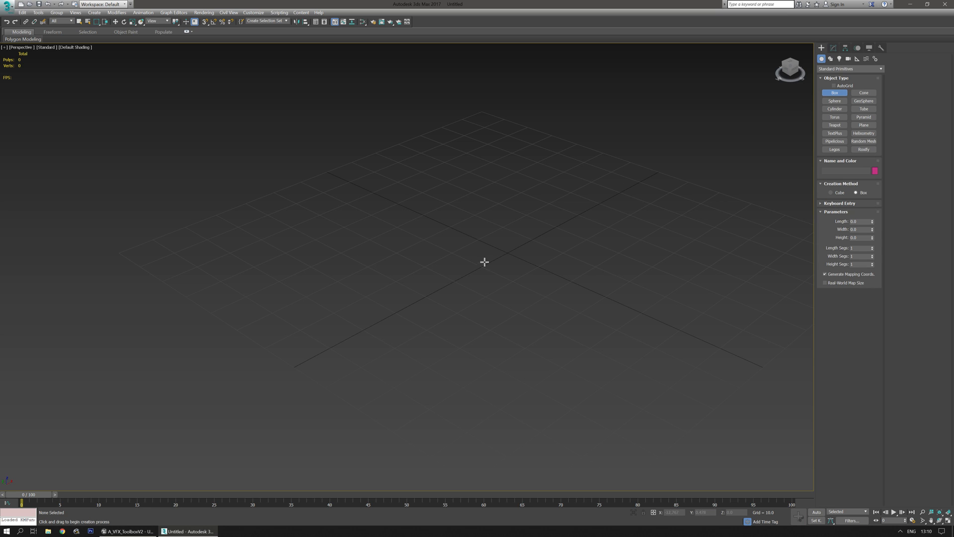
left_click_drag(502, 226, 511, 283)
left_click(509, 272)
left_click(467, 159)
middle_click_drag(590, 217, 513, 315)
key("w")
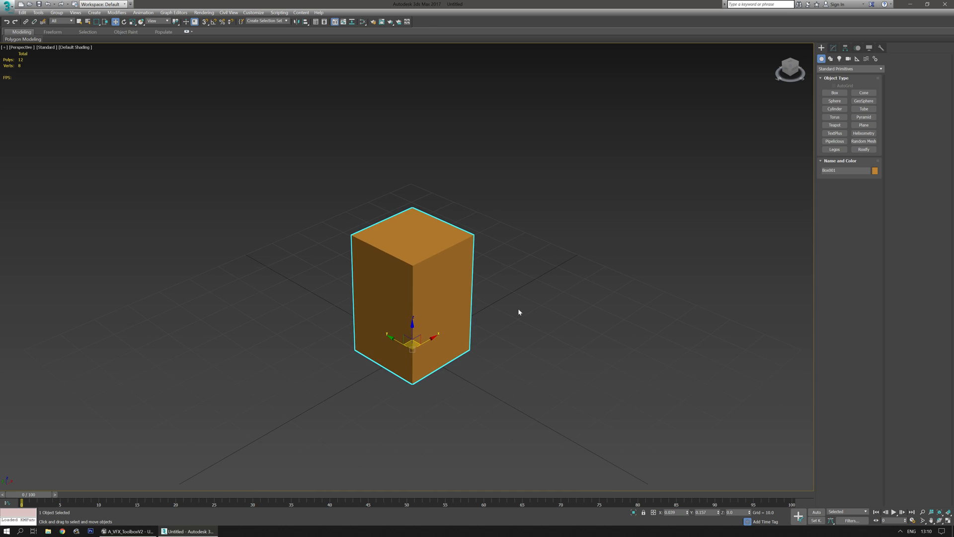
- Set the box's length to 30, its width to 25 and its height to 60
left_click(834, 48)
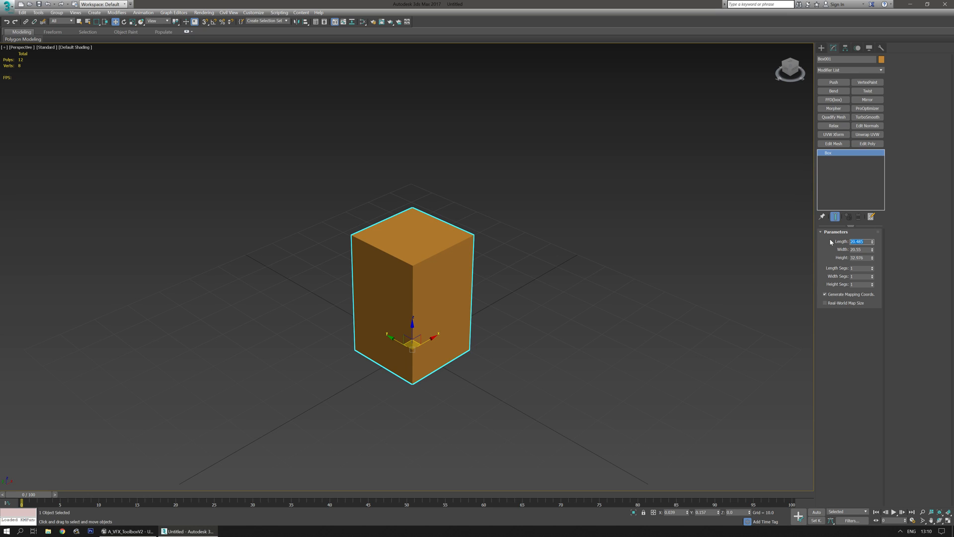
type("30")
key("Tab")
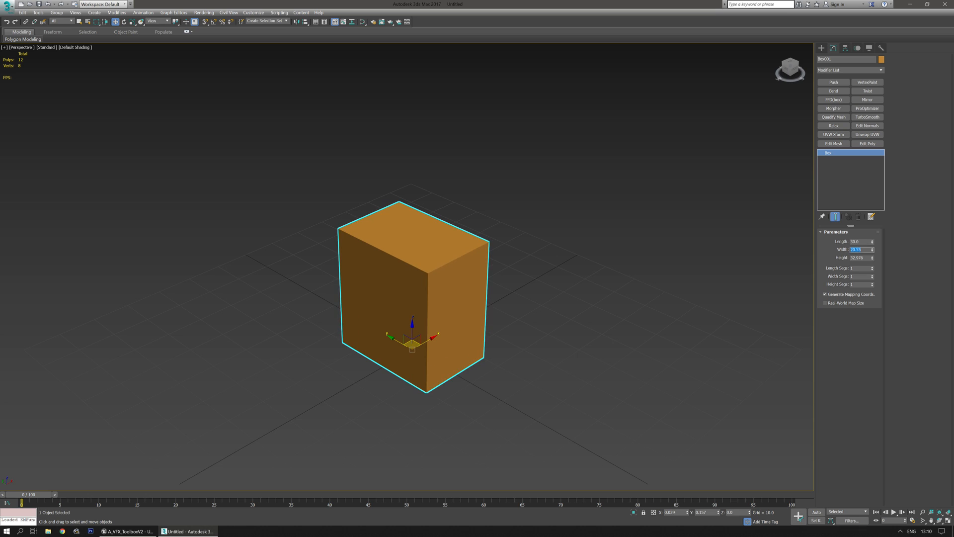
type("25")
key("Tab")
type("60")
key("Return")
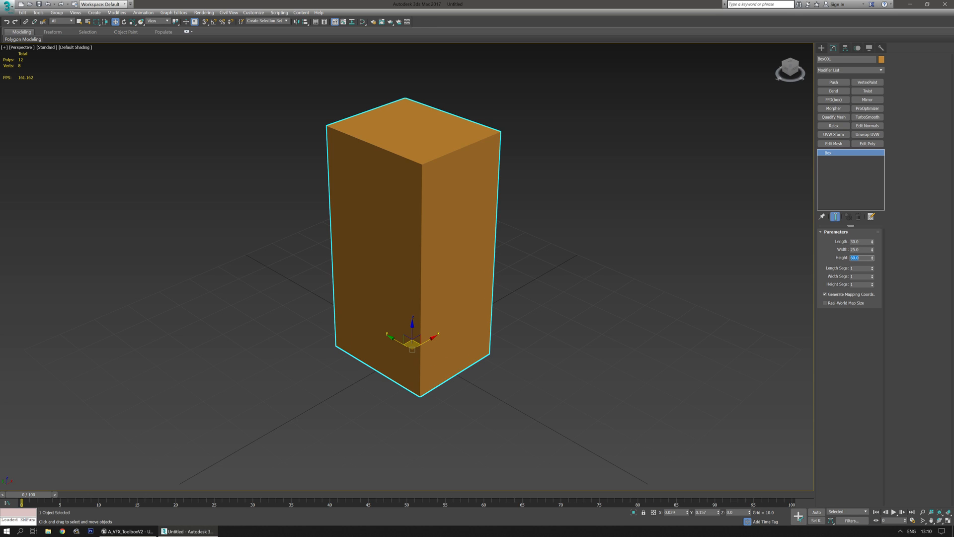
- Using Llama Tools, center the box's pivot and move the box to [0,0,0]
middle_click_drag(484, 318, 465, 258, "alt")
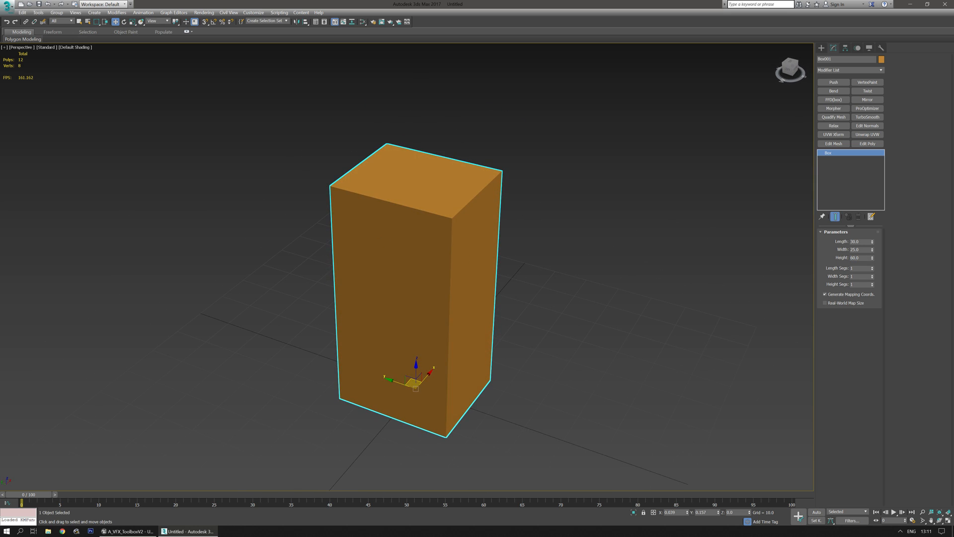
left_click_drag(0, 114, 68, 114)
left_click_drag(480, 217, 194, 140)
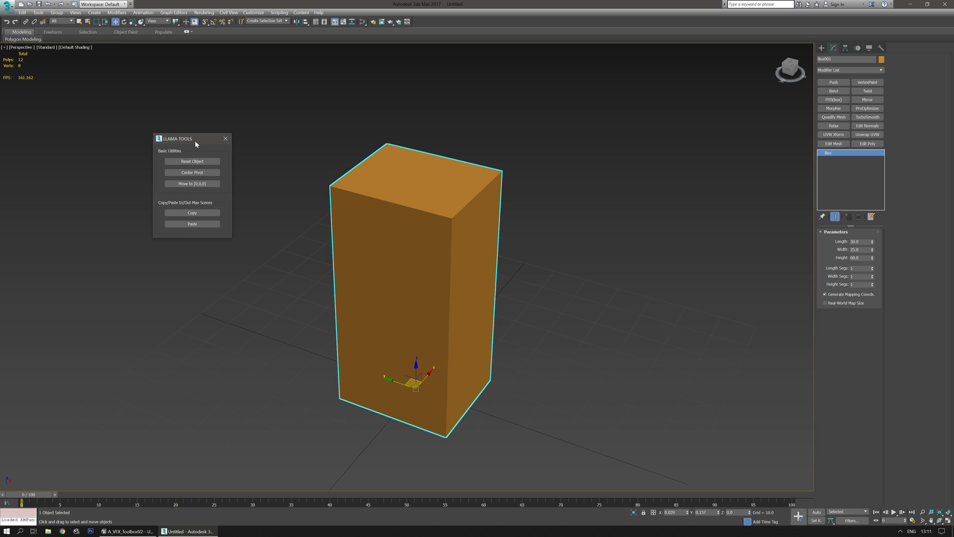
middle_click_drag(494, 234, 480, 263)
left_click(191, 172)
middle_click_drag(481, 299, 493, 277)
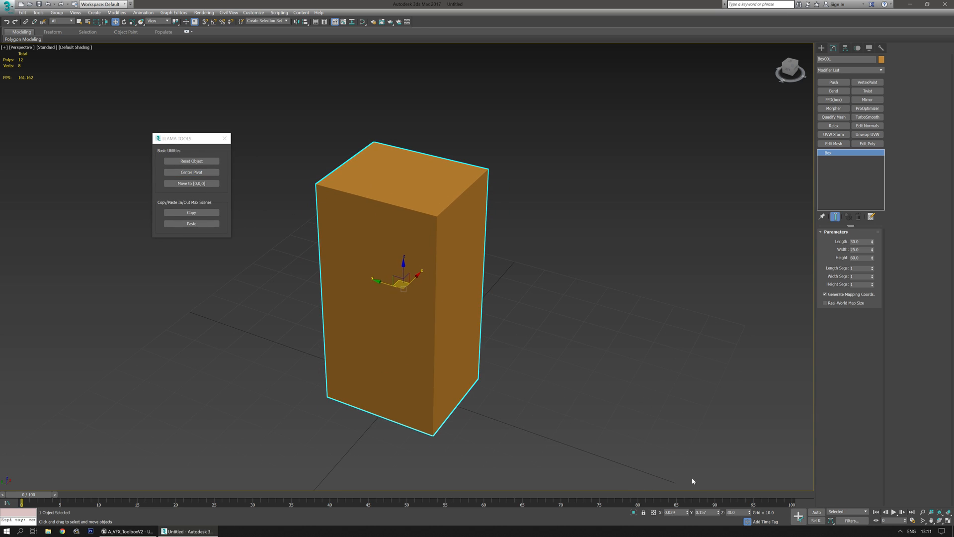
left_click(192, 183)
mouse_move(560, 255)
middle_mouse_down("alt")
mouse_move(553, 301)
mouse_move(538, 322)
mouse_move(568, 272)
middle_mouse_up("alt")
scroll(547, 320, "up", 3)
scroll(550, 317, "down", 3)
middle_click_drag(633, 266, 592, 283)
- Convert the box to an editable poly with edged faces shown, and connect its long-side edges with a loop around the middle
key("F4")
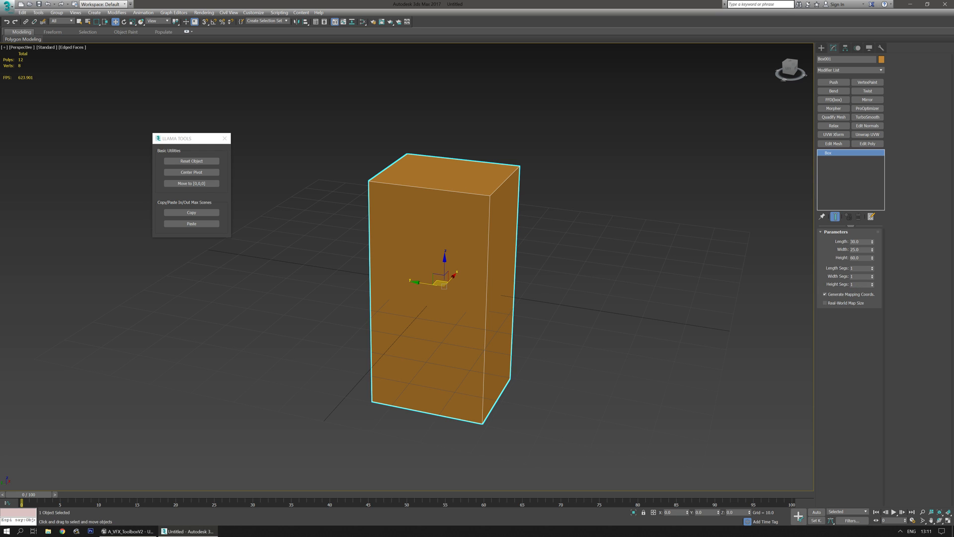
key("ctrl+e")
middle_click_drag(603, 334, 645, 314)
key("2")
left_click_drag(557, 461, 556, 462)
middle_click_drag(569, 386, 581, 300, "alt")
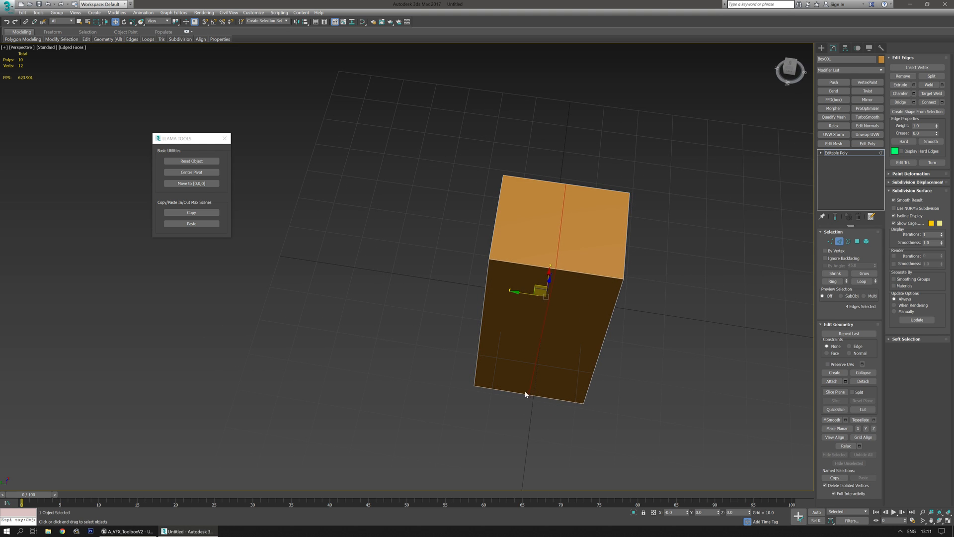
middle_click_drag(526, 395, 529, 366)
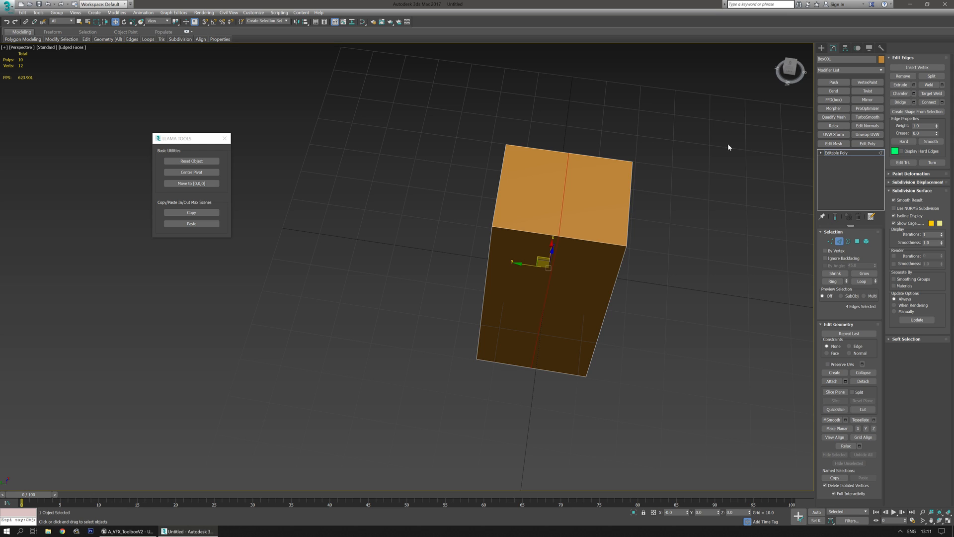
- Chamfer the box's middle edge loop by about 9.5 to split it into two parallel loops
middle_click_drag(599, 219, 585, 222)
left_click(630, 282)
middle_click_drag(630, 282, 646, 293)
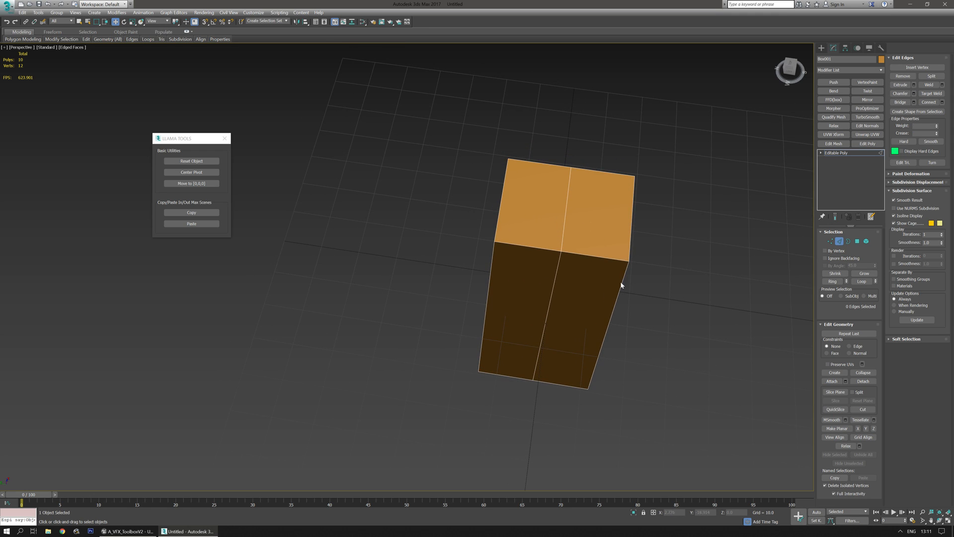
key("2")
key("2")
double_click(548, 299)
middle_click_drag(728, 233, 720, 234)
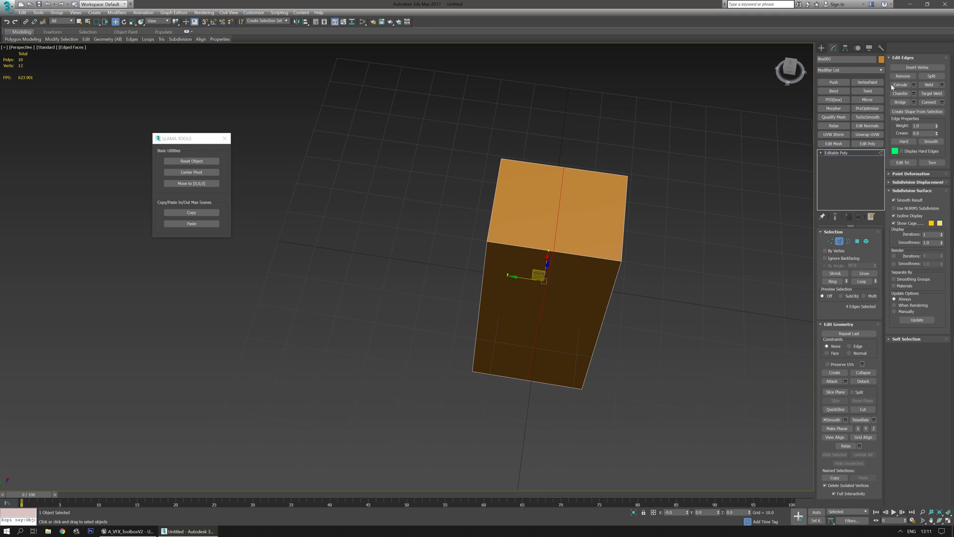
left_click(914, 94)
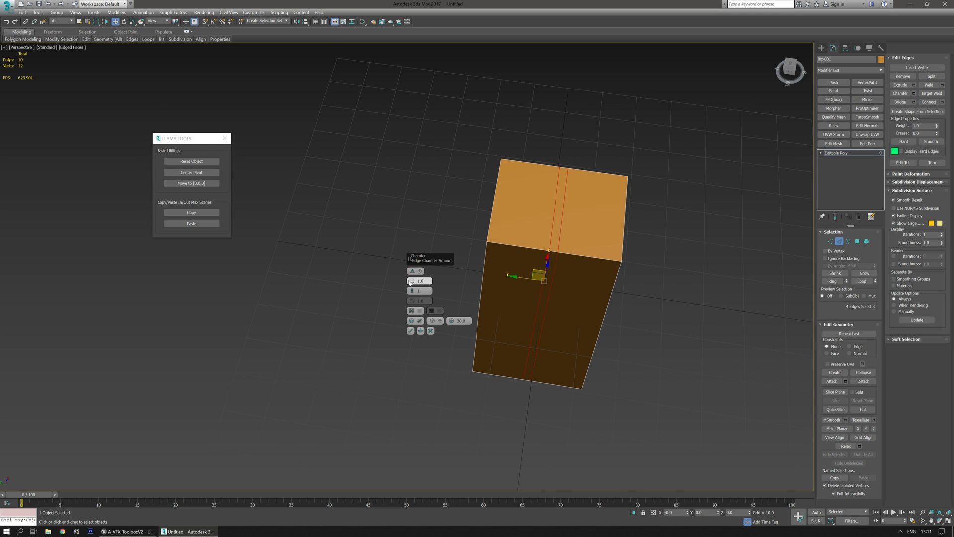
left_click_drag(413, 284, 418, 240)
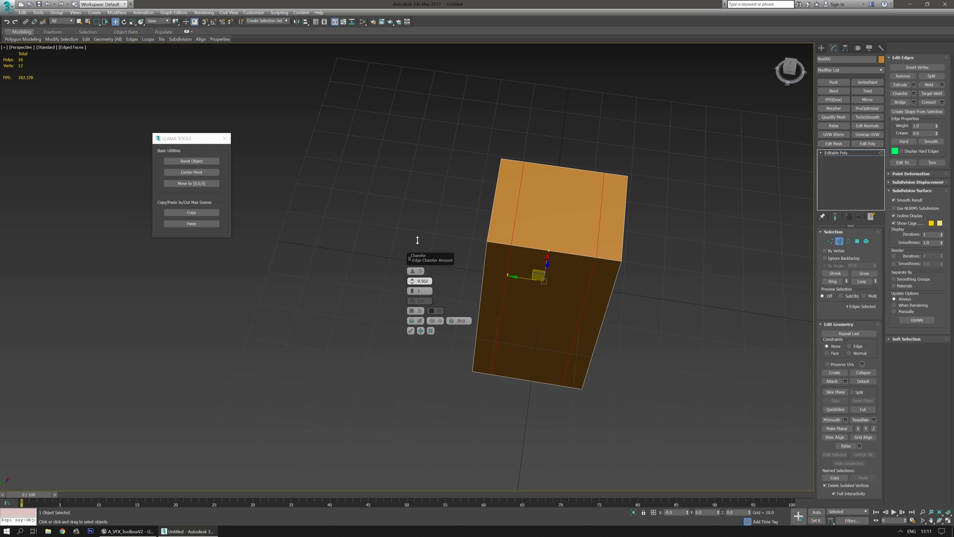
left_click(411, 330)
- Try connecting edges at the box's narrow end, and undo the last connection
middle_click_drag(561, 382, 567, 396, "alt")
key("1")
middle_click_drag(652, 269, 650, 245, "alt")
key("2")
left_click(603, 186)
middle_click_drag(696, 305, 688, 324)
key("ctrl+shift+e")
middle_click_drag(610, 363, 597, 358)
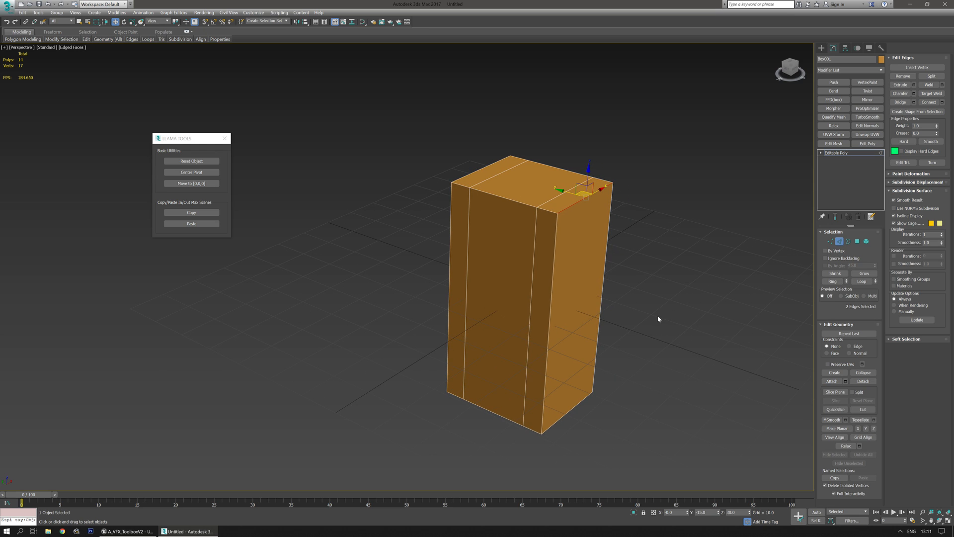
middle_click_drag(660, 301, 538, 318)
key("ctrl+shift+e")
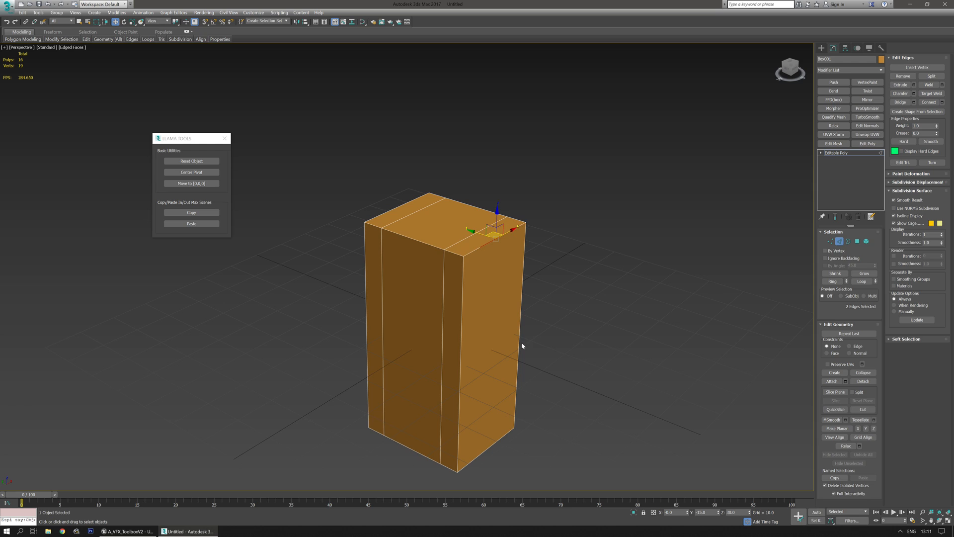
key("ctrl+z")
- Retry the connection on the narrow end's top edge, and remove the extra midpoint vertex
left_click(496, 242)
middle_click_drag(613, 284, 604, 282)
key("ctrl+shift+e")
mouse_move(543, 306)
middle_mouse_down()
mouse_move(562, 310)
mouse_move(540, 320)
middle_mouse_up()
key("1")
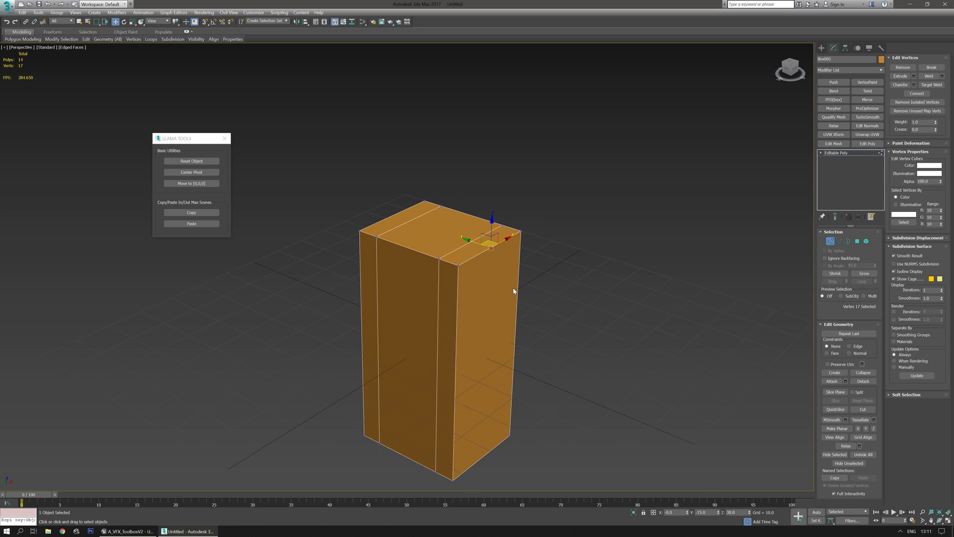
key("BackSpace")
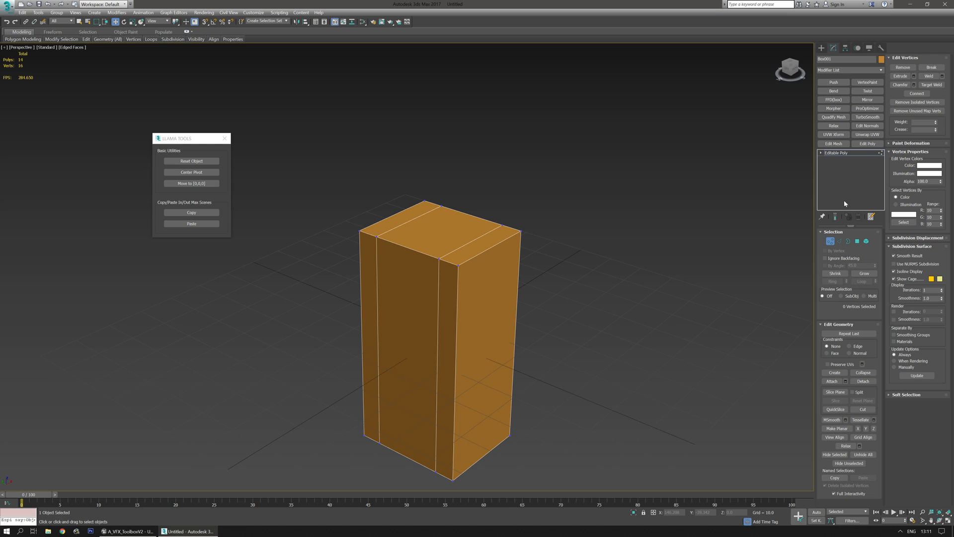
- Try connecting and collapsing the polygon of the box's narrow end face, and undo both attempts
left_click(857, 241)
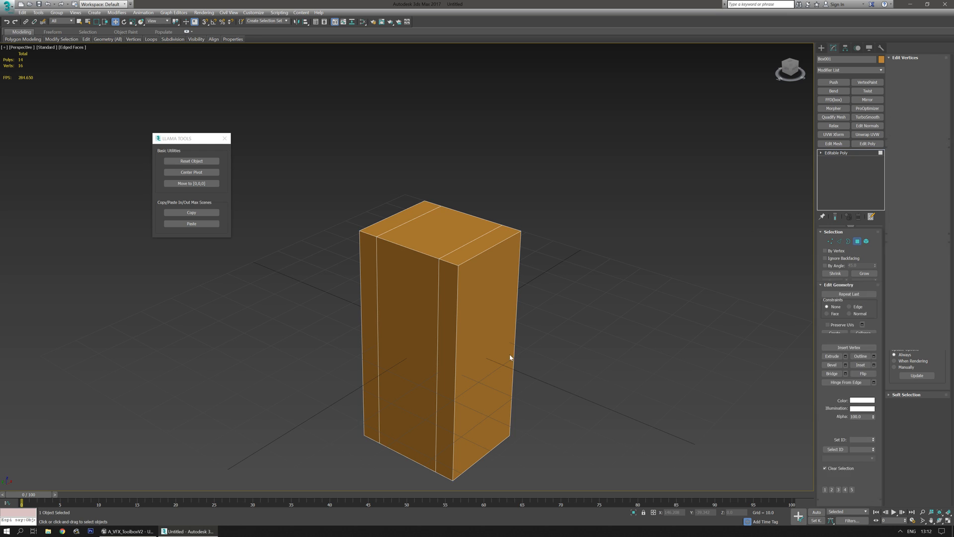
left_click(510, 357)
key("ctrl+shift+e")
mouse_move(568, 329)
middle_mouse_down()
mouse_move(555, 321)
mouse_move(545, 337)
mouse_move(562, 330)
middle_mouse_up()
key("ctrl+z")
key("alt+c")
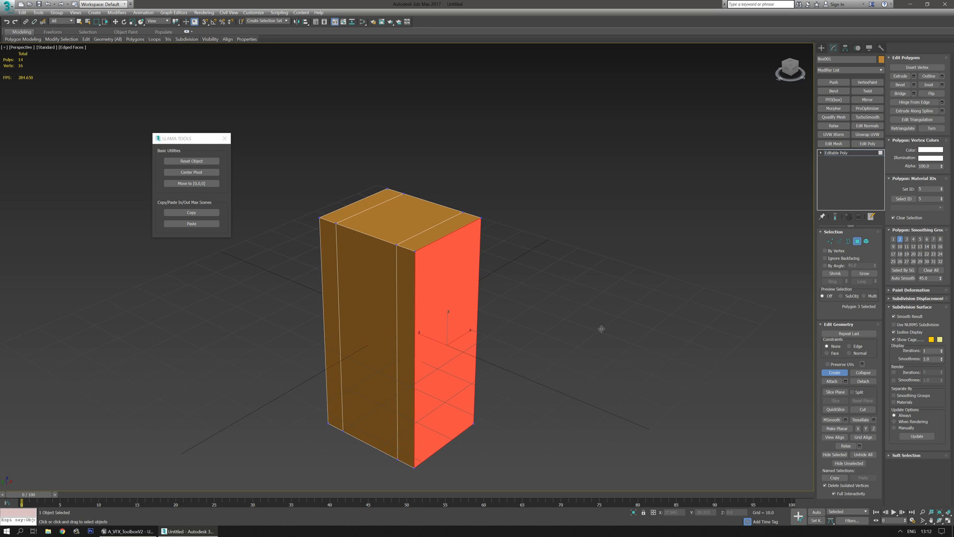
middle_click_drag(557, 366, 542, 349)
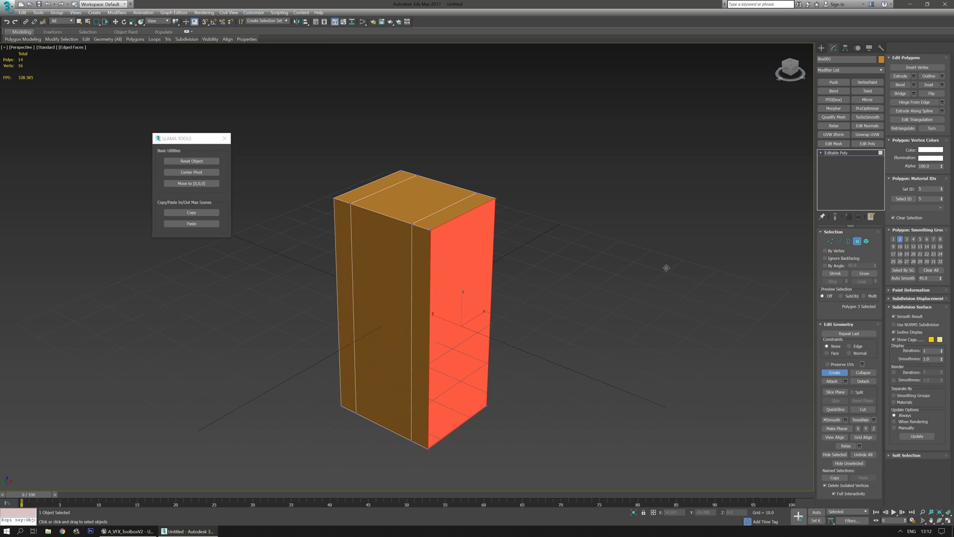
left_click(837, 374)
middle_click_drag(468, 307, 445, 326, "alt")
key("ctrl+alt+c")
key("ctrl+z")
- Collapse the top and bottom edges of one narrow end so that end comes to a point
key("1")
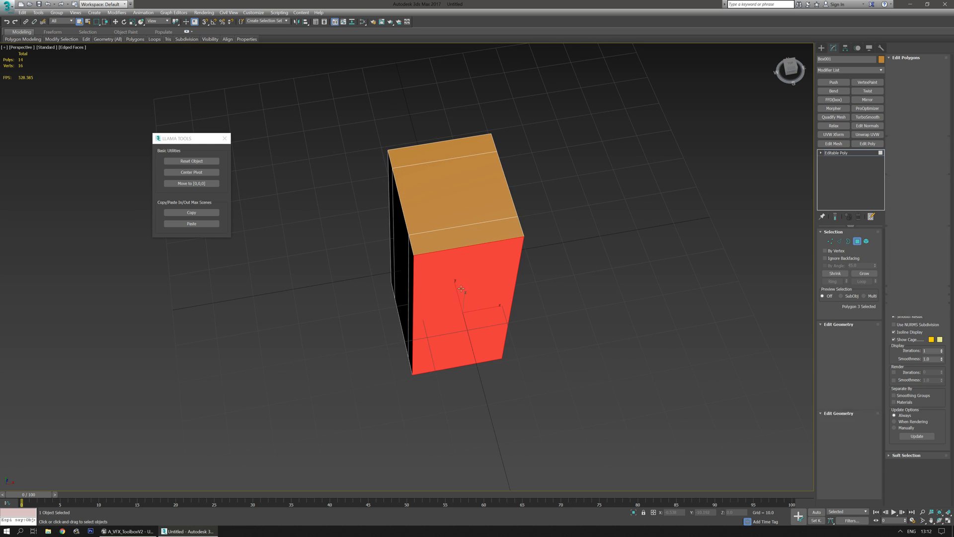
key("2")
left_click(480, 241)
middle_click_drag(565, 347, 567, 320, "alt")
key("ctrl+alt+c")
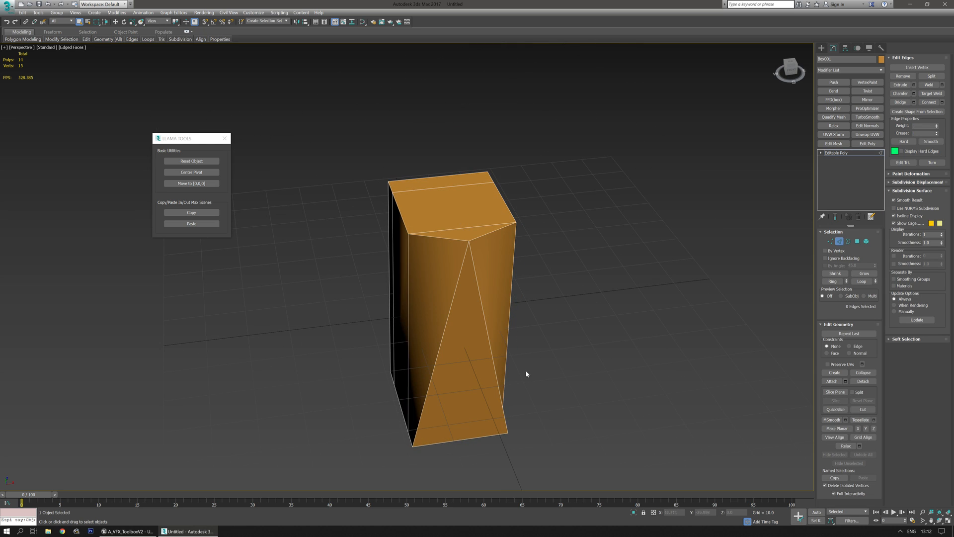
left_click(476, 438)
key("ctrl+alt+c")
middle_click_drag(520, 418, 588, 424, "alt")
- Collapse the top and bottom edges of the opposite narrow end to complete a hexagonal prism
left_click(459, 261)
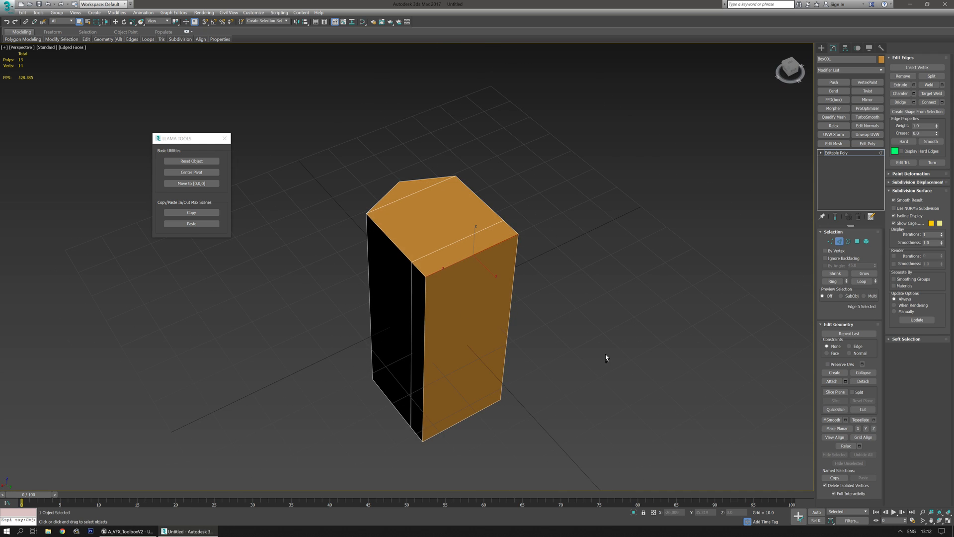
middle_click_drag(579, 370, 565, 353, "alt")
key("ctrl+alt+c")
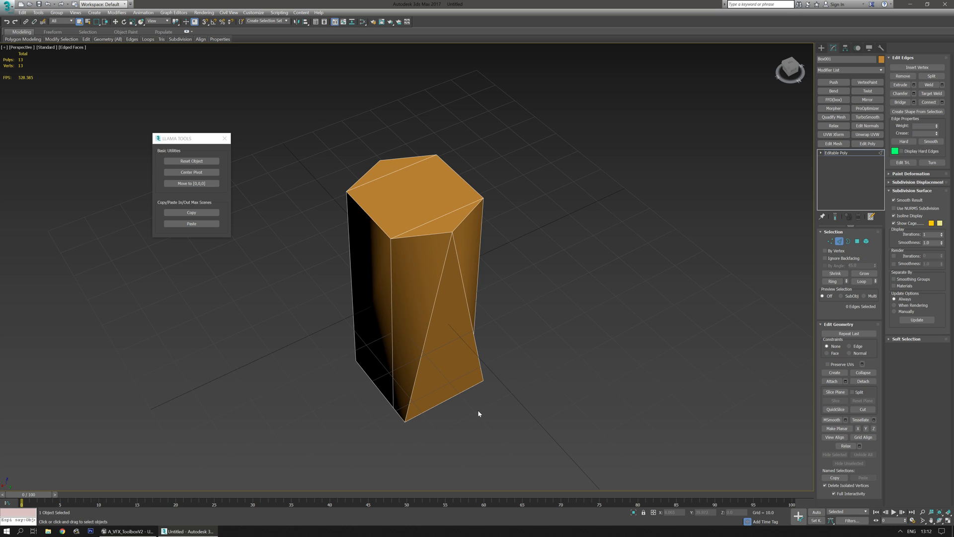
left_click(454, 395)
key("ctrl+alt+c")
middle_click_drag(550, 396, 476, 346, "alt")
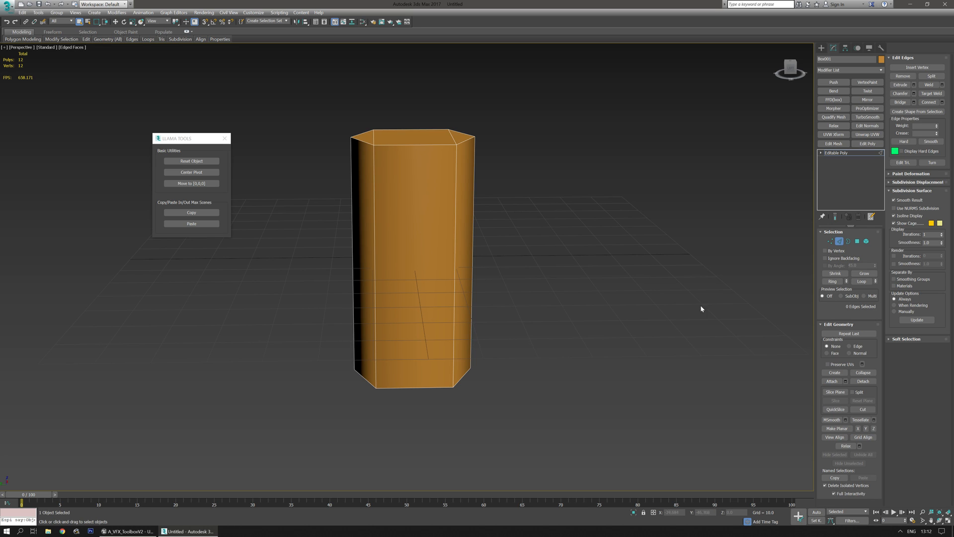
- Connect all vertical edges of the prism with a horizontal loop around its mid-height
left_click_drag(461, 277, 492, 298)
middle_click_drag(473, 352, 526, 334, "alt")
key("ctrl+shift+e")
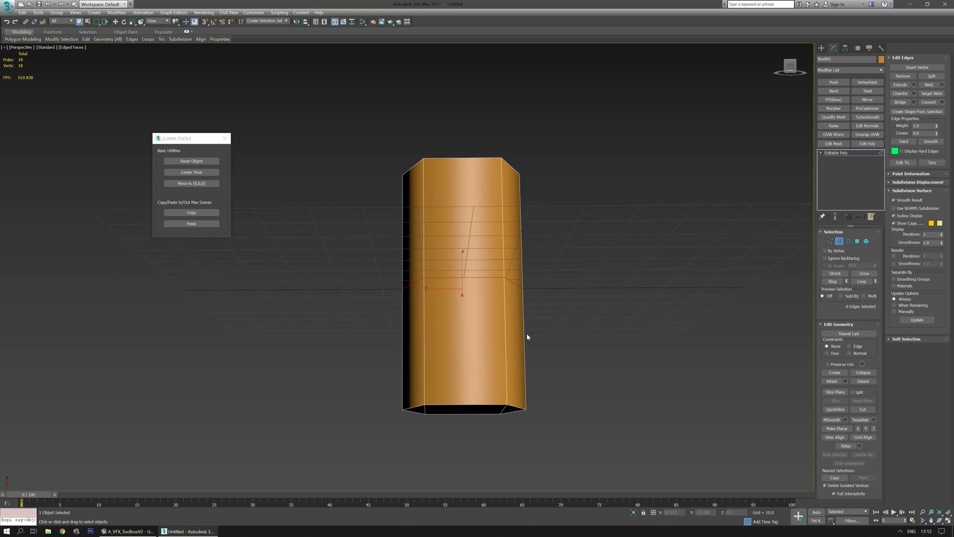
- Collapse all bottom vertices of the prism into a single point
key("1")
left_click_drag(570, 340, 304, 473)
middle_click_drag(384, 422, 424, 382, "alt")
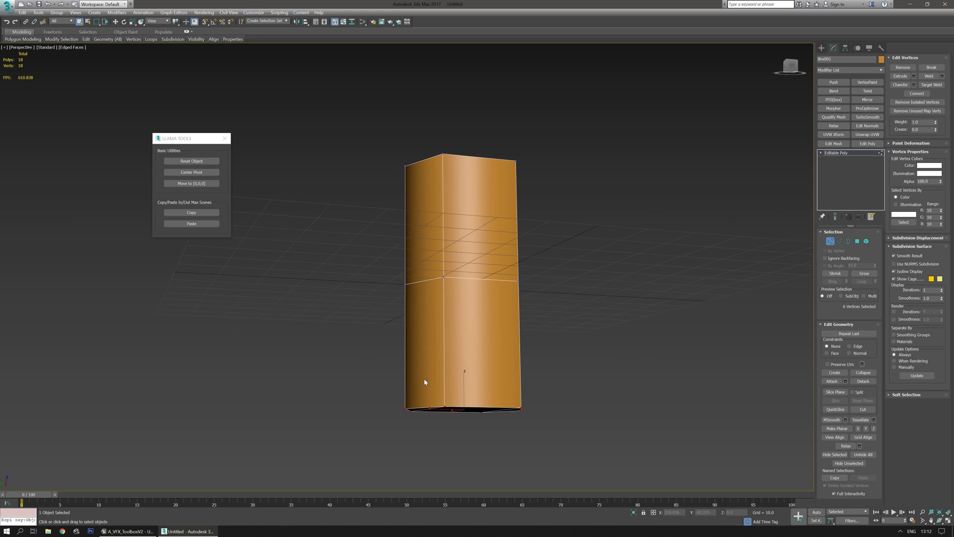
key("ctrl+alt+c")
mouse_move(487, 353)
middle_mouse_down("alt")
mouse_move(472, 360)
mouse_move(493, 355)
middle_mouse_up("alt")
- Move the ring of middle vertices down toward the pointed tip to lengthen the crystal's straight body
key("1")
left_click_drag(565, 258, 308, 330)
key("1")
left_click_drag(356, 280, 594, 314)
key("w")
left_click_drag(464, 262, 469, 307)
middle_click_drag(476, 266, 492, 242, "alt")
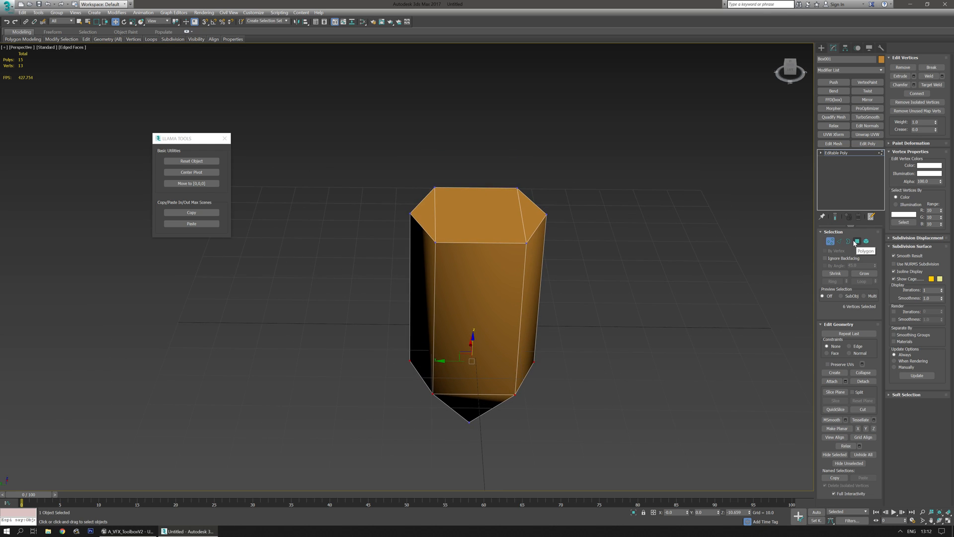
middle_click_drag(434, 330, 472, 288, "alt")
middle_click_drag(572, 269, 550, 254, "alt")
- Cut a lengthwise edge across the top face, joining its two opposite end vertices
key("alt+c")
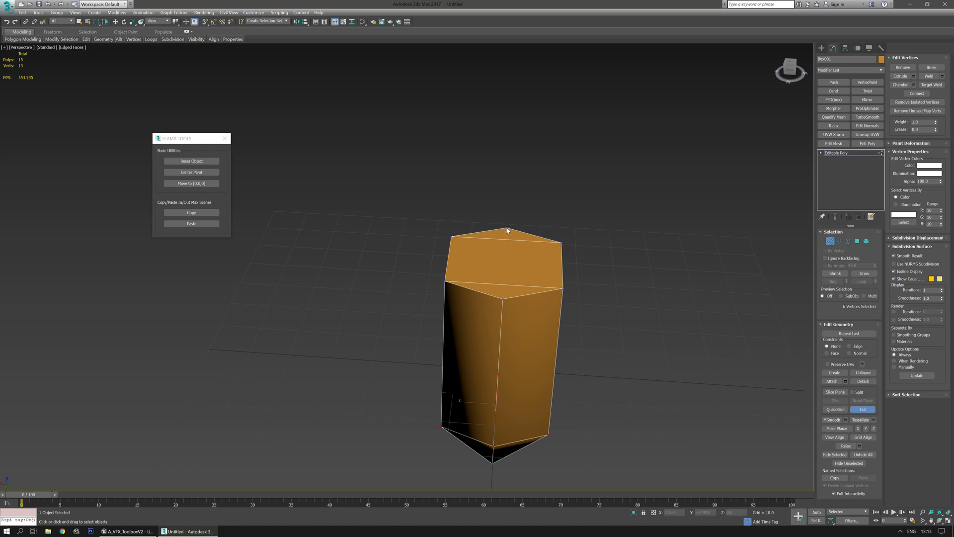
left_click(507, 228)
left_click(503, 285)
left_click(503, 300)
right_click(576, 274)
right_click(581, 274)
- Raise the lengthwise edge across the crystal's top face to a height of about 38.6, forming a roof-like ridge
key("2")
left_click(503, 260)
middle_click_drag(503, 260, 415, 227, "alt")
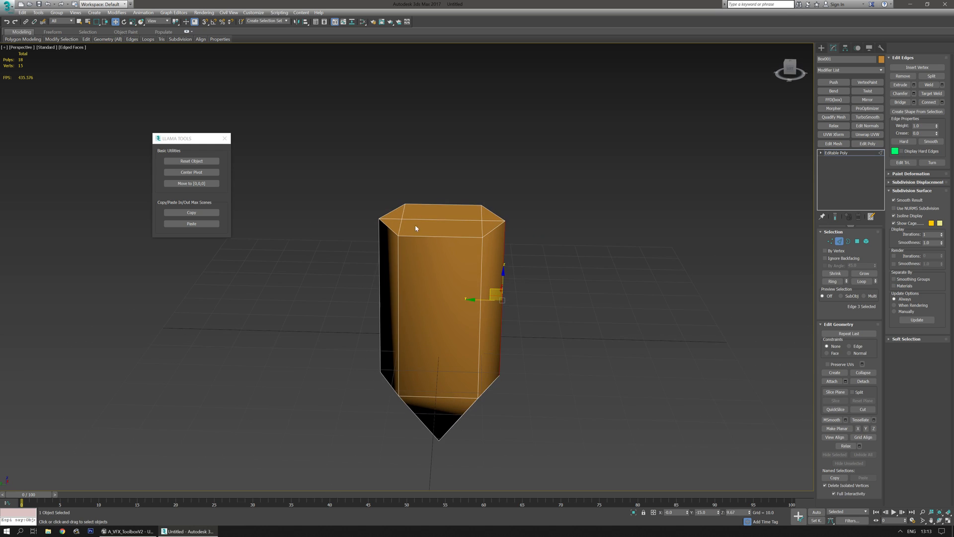
left_click(440, 219)
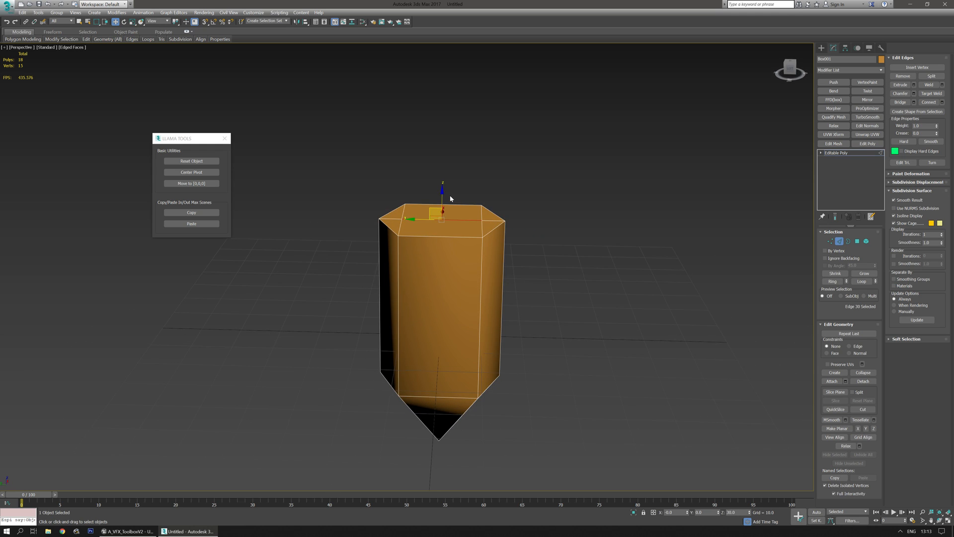
left_click_drag(442, 189, 444, 161)
middle_click_drag(465, 346, 575, 348, "alt")
left_click_drag(442, 166, 442, 162)
middle_click_drag(492, 293, 464, 368, "alt")
scroll(443, 296, "down", 3)
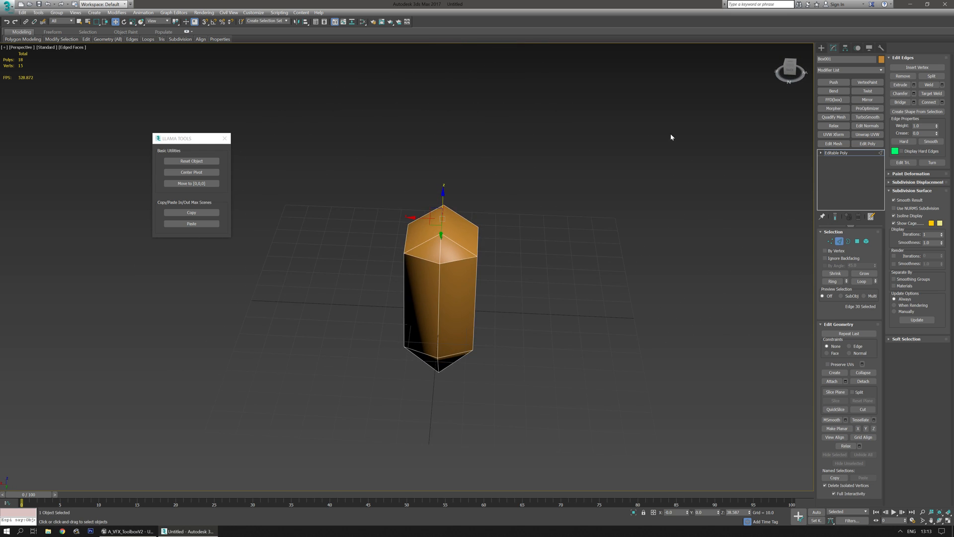
- Scale the crystal's vertices so the top ridge is shorter than the body and the body narrows toward the lower tip
left_click(831, 242)
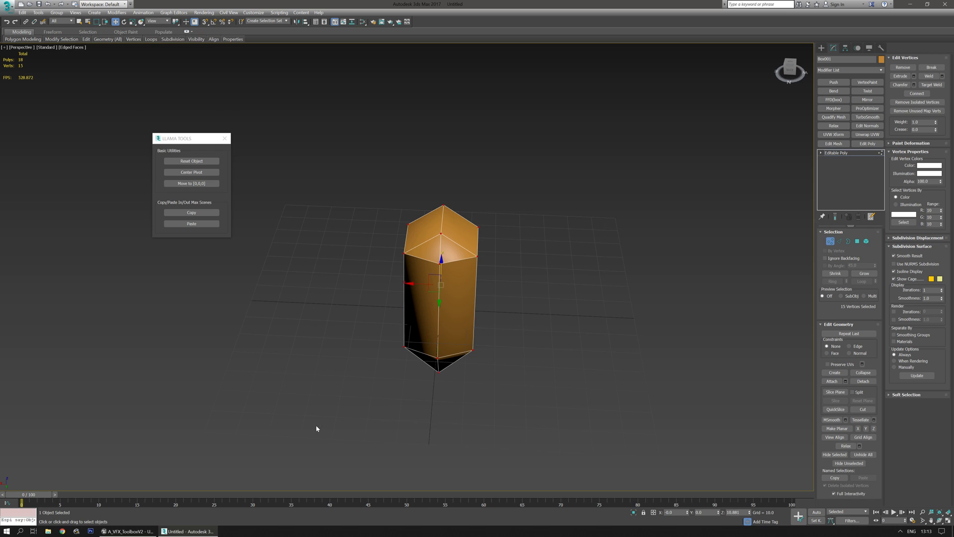
middle_click_drag(450, 352, 480, 340)
scroll(480, 340, "up", 3)
key("r")
left_click_drag(501, 242, 490, 243)
middle_click_drag(572, 334, 512, 293, "alt")
left_click_drag(626, 213, 625, 213)
middle_click_drag(625, 212, 518, 272, "alt")
middle_click_drag(482, 233, 461, 317, "alt")
- Move the crystal's bottom tip vertex upward to make the lower point blunter
left_click_drag(404, 472, 439, 433)
key("w")
left_click_drag(482, 394, 485, 357)
middle_click_drag(484, 357, 579, 305, "alt")
left_click(613, 303)
- Clear the smoothing groups on all polygons, set the Auto Smooth threshold to 0, and leave polygon editing
scroll(603, 310, "down", 4)
scroll(532, 347, "up", 2)
left_click(857, 241)
key("ctrl+a")
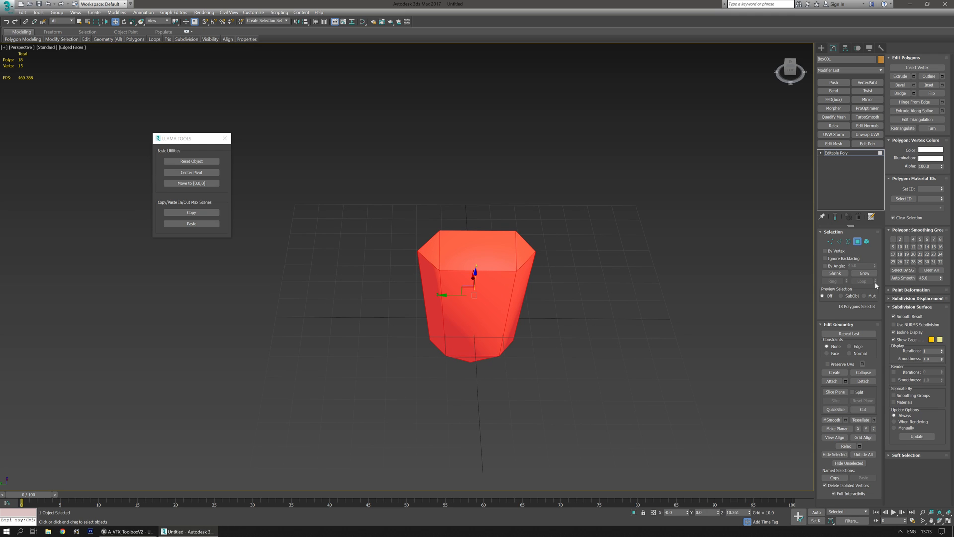
left_click(932, 270)
left_click(911, 279)
left_click(590, 314)
scroll(499, 305, "up", 3)
middle_click_drag(499, 304, 528, 281, "alt")
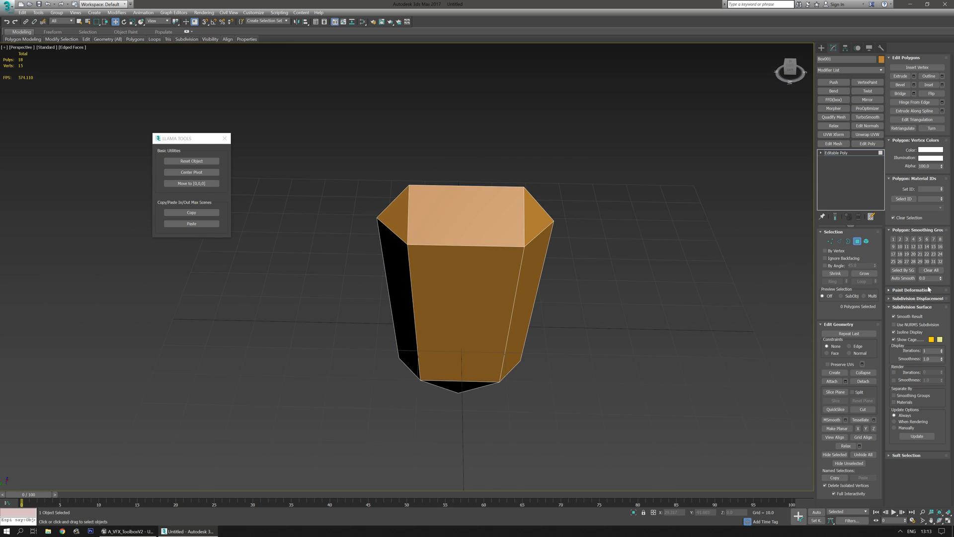
left_click_drag(930, 278, 883, 279)
key("Return")
middle_click_drag(545, 381, 552, 387, "alt")
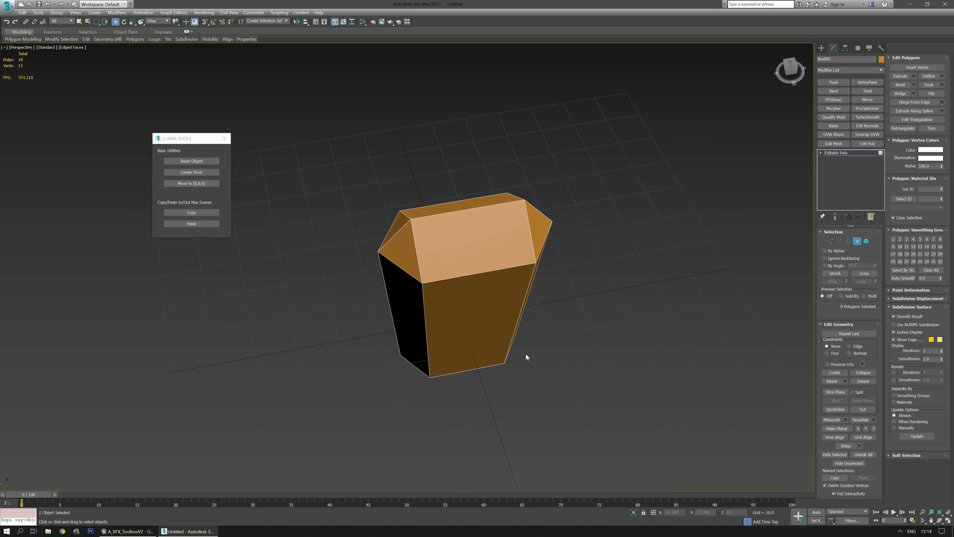
middle_click_drag(527, 357, 510, 349)
left_click(822, 48)
middle_click_drag(599, 306, 564, 285)
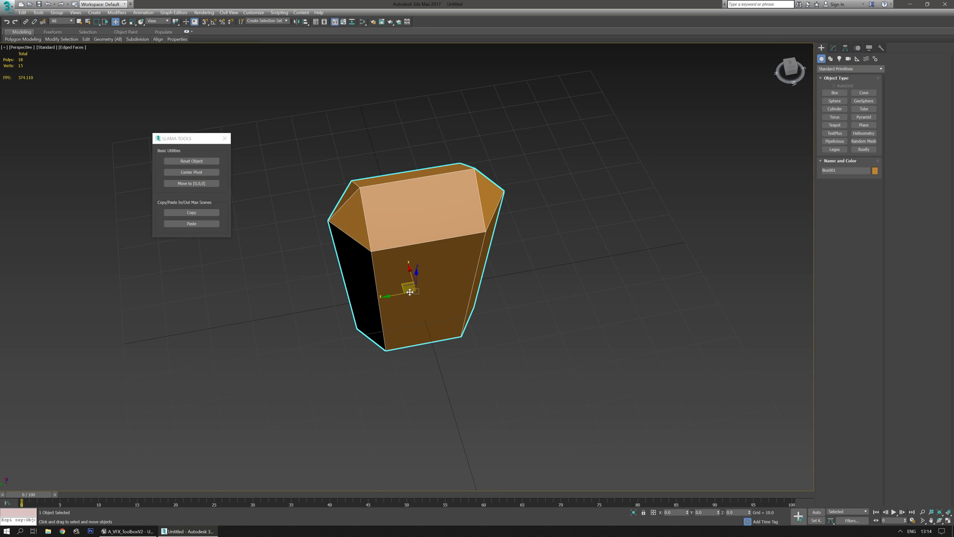
- Move the crystal about 24.6 units along Y and reset its Y position to 0
left_click_drag(393, 296, 282, 313)
middle_click_drag(523, 361, 498, 349, "alt")
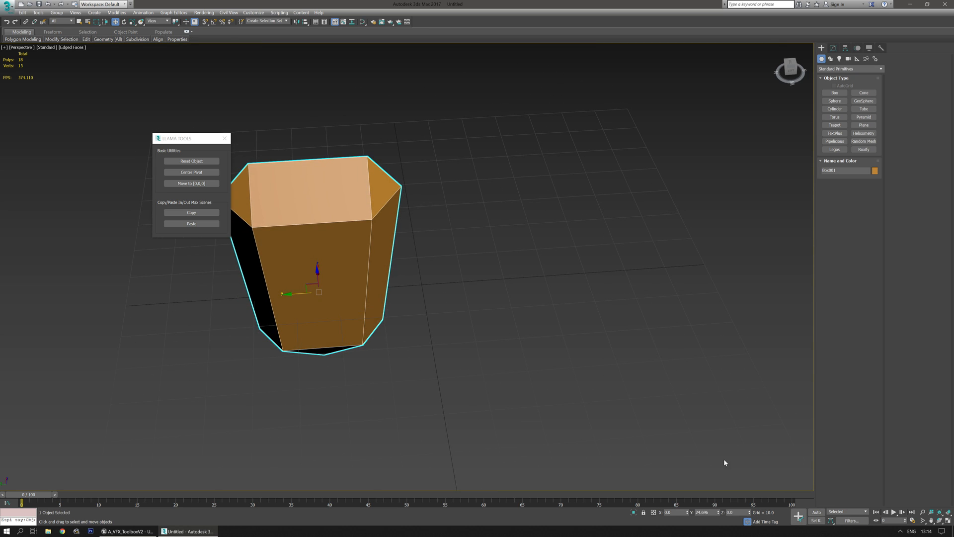
middle_click_drag(447, 334, 517, 376)
right_click(720, 515)
- Center the crystal's pivot on its geometry and reset its Z position to 0
left_click(188, 173)
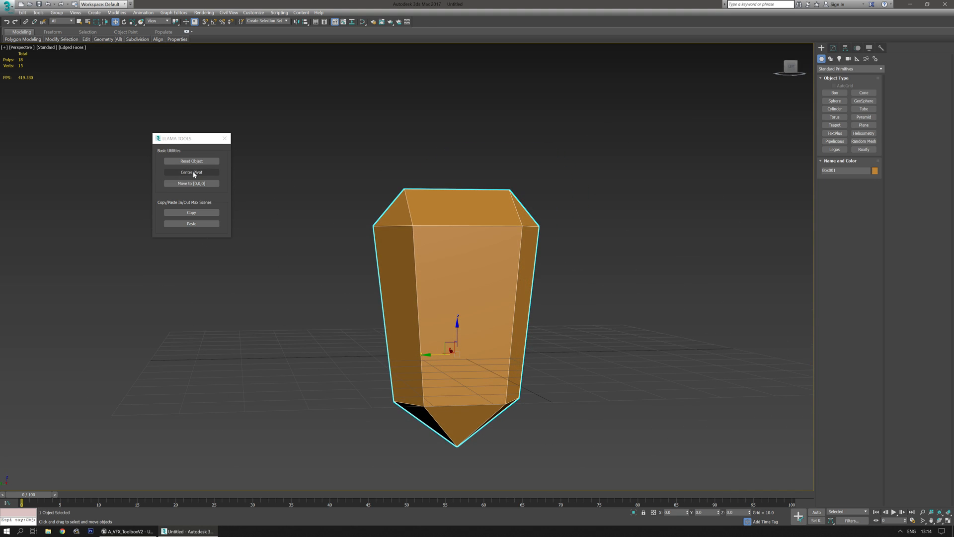
right_click(750, 513)
middle_click_drag(549, 350, 529, 286)
middle_click_drag(493, 321, 453, 342, "alt")
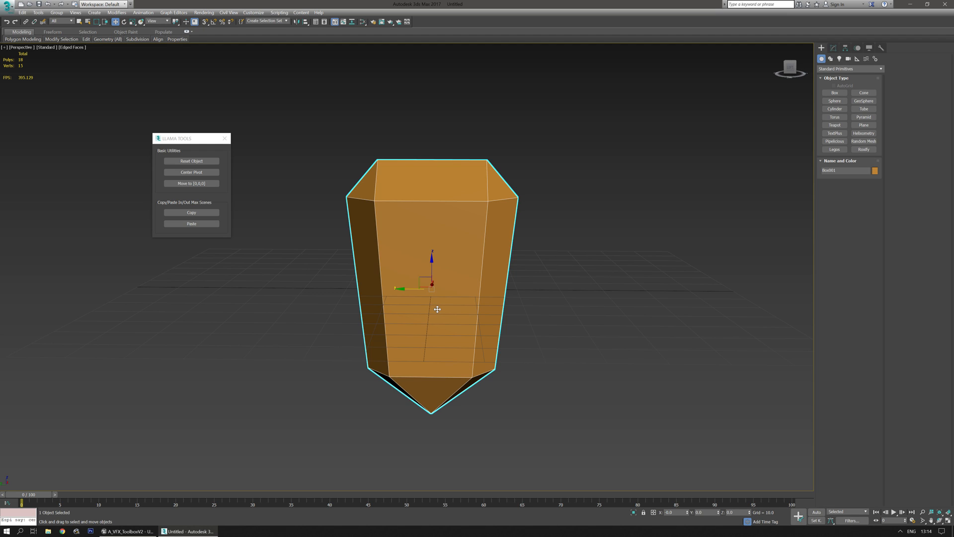
middle_click_drag(434, 302, 428, 311)
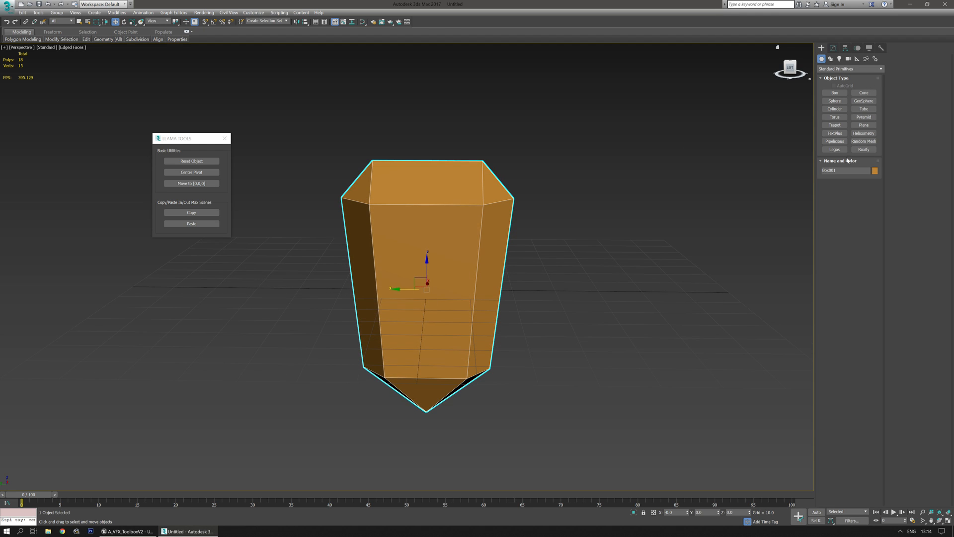
- Rename the crystal object to SM_VFX_SimpleGem_01
left_click_drag(844, 171, 804, 170)
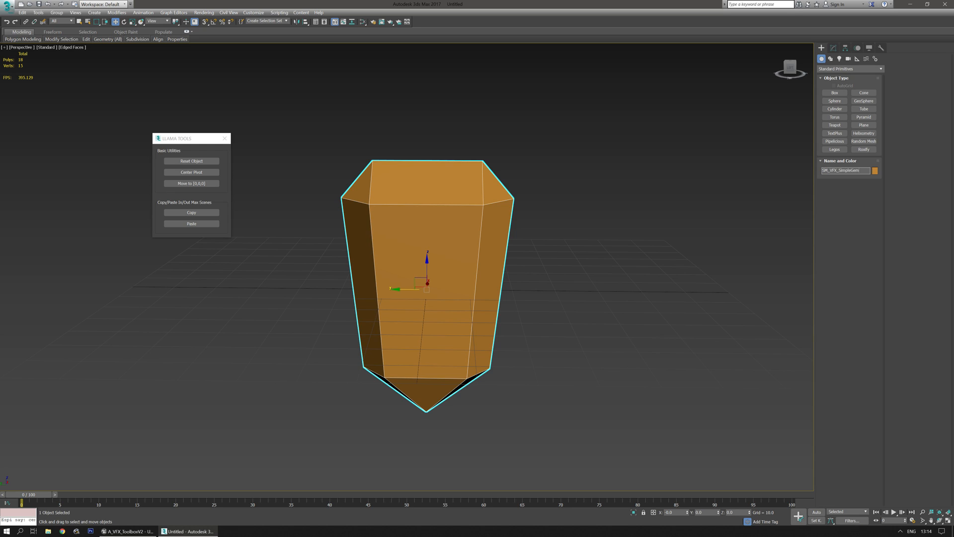
type("01")
key("Return")
middle_click_drag(460, 293, 402, 335)
scroll(469, 247, "down", 2)
scroll(470, 249, "up", 2)
middle_click_drag(402, 335, 421, 236, "alt")
middle_click_drag(348, 291, 267, 247)
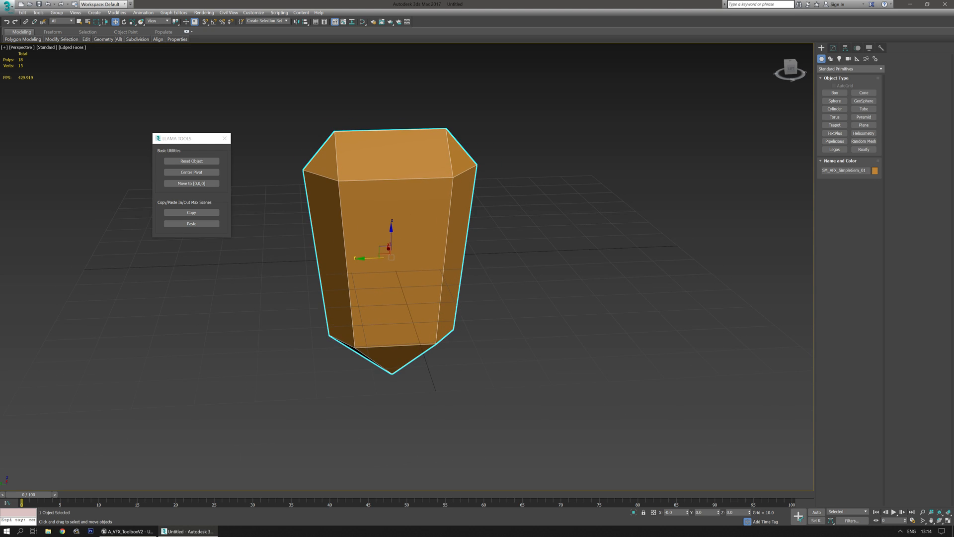
- Open the Batch Export/Import tool and browse for an export folder down to _Tests_ on the Art & Design (K:) drive
key("ctrl+e")
left_click_drag(485, 185, 200, 256)
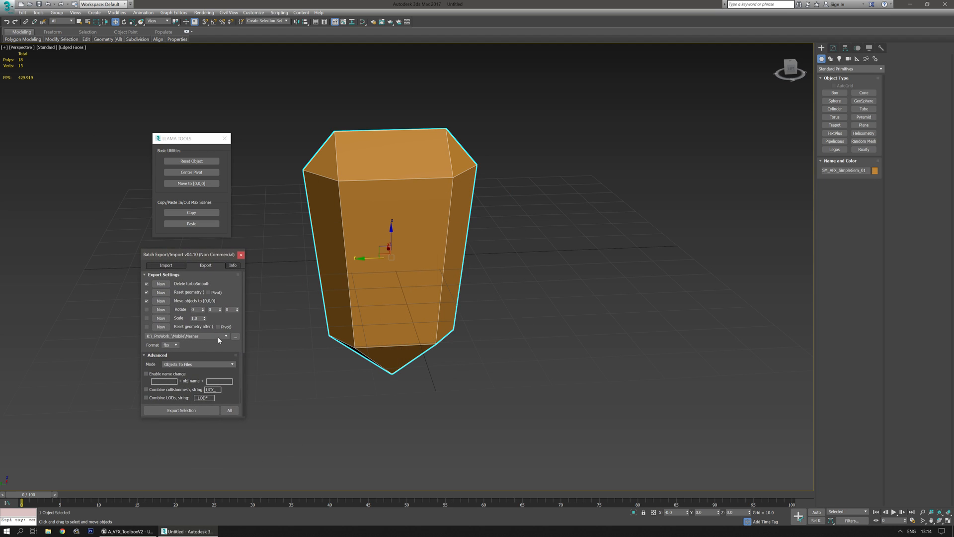
left_click(235, 336)
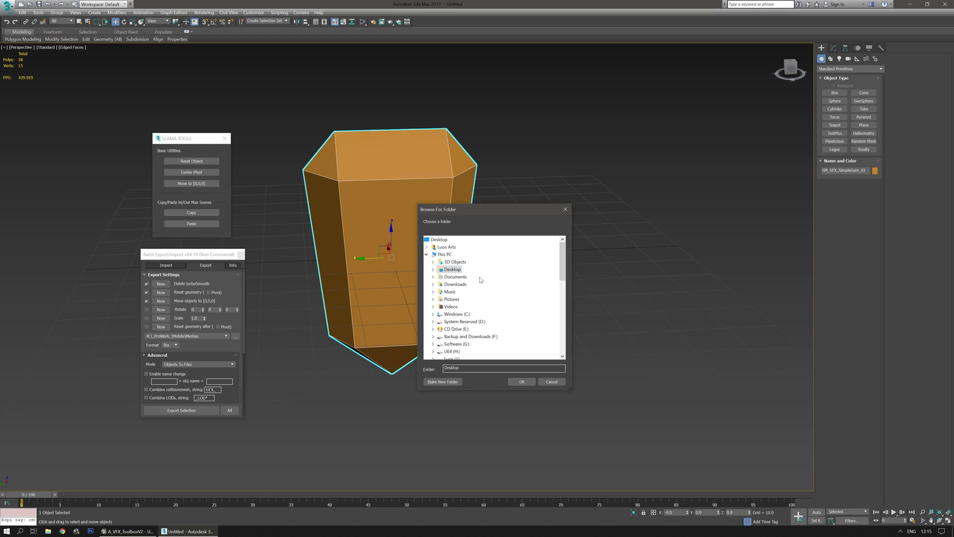
scroll(497, 293, "down", 2)
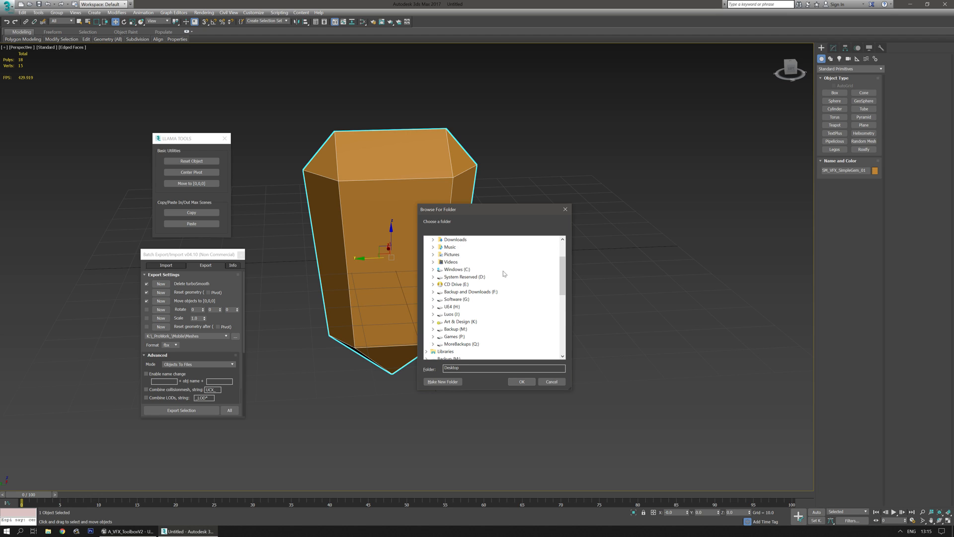
left_click(433, 322)
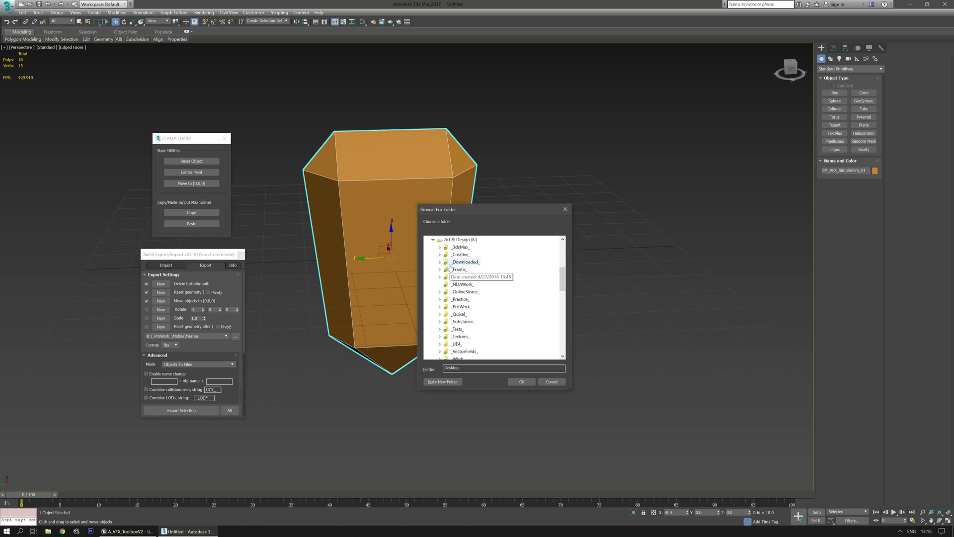
left_click(440, 329)
left_click(459, 299)
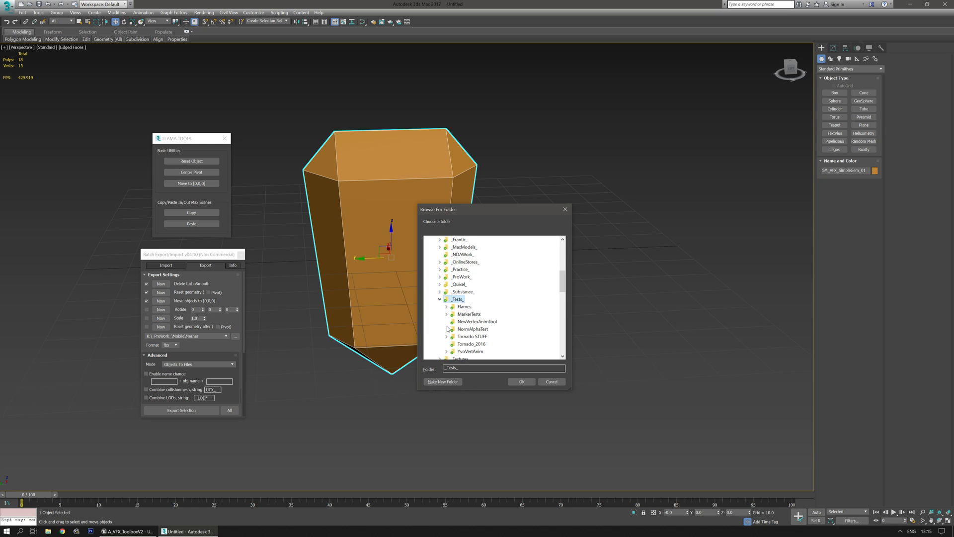
- Create a SimpleFX folder inside _Tests_ and set it as the export destination
left_click(442, 382)
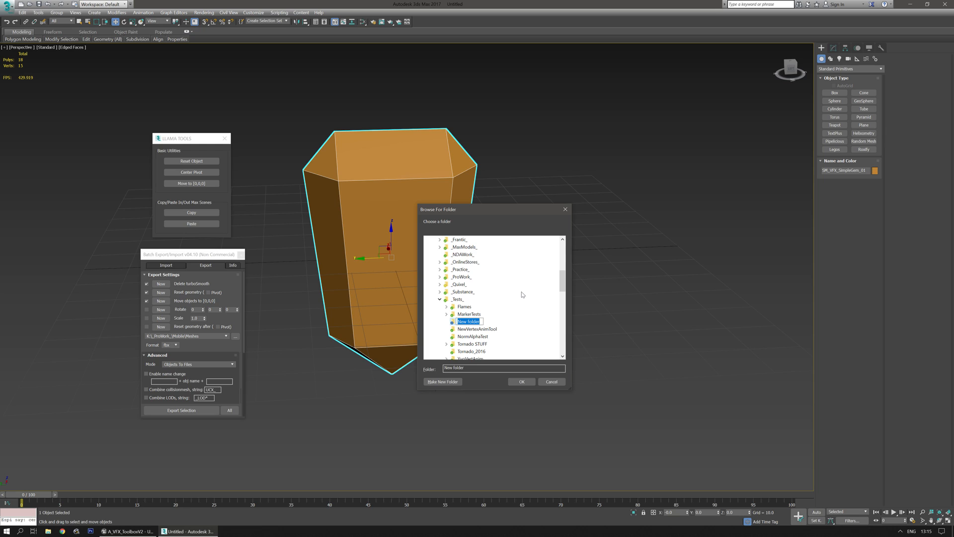
type("SimpleFX")
key("Return")
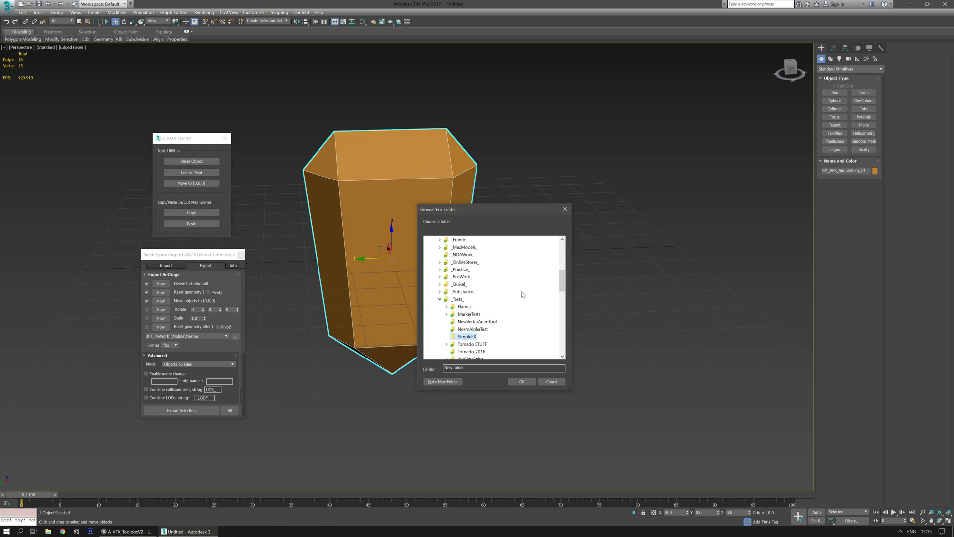
left_click(521, 381)
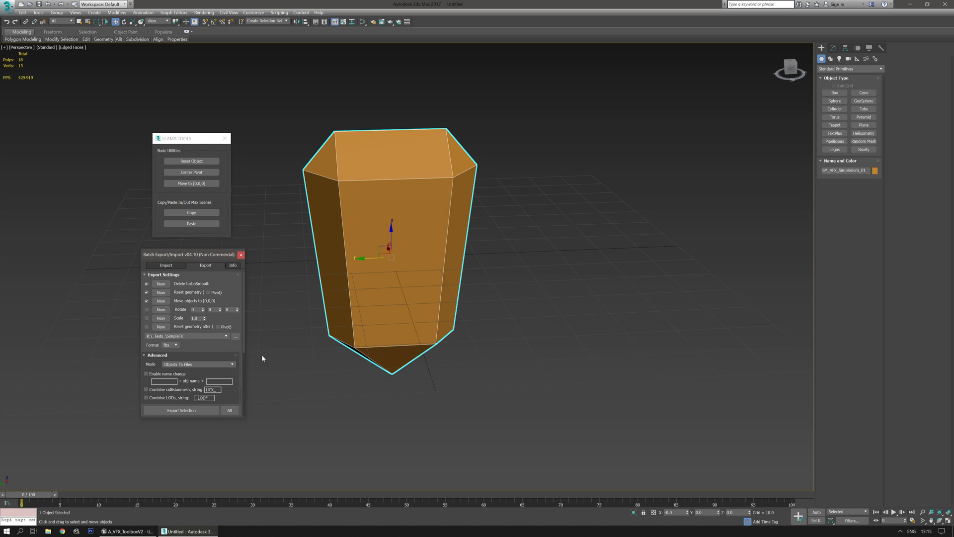
- Switch to the Unreal Editor project A_VFX_ToolboxV2 and bring the Content Browser window over the level view
left_click(126, 533)
right_click_drag(397, 340, 402, 318)
left_click_drag(398, 340, 394, 363)
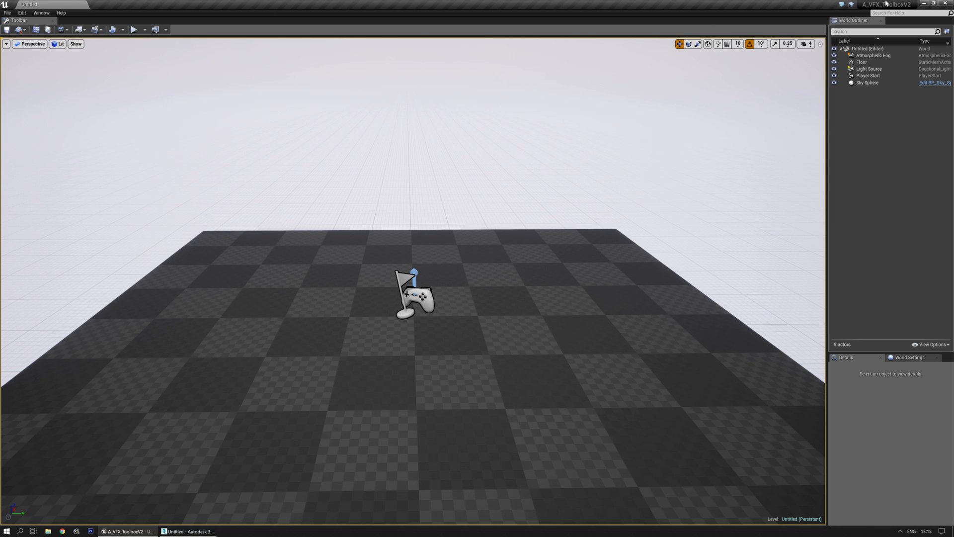
right_click_drag(533, 337, 511, 370)
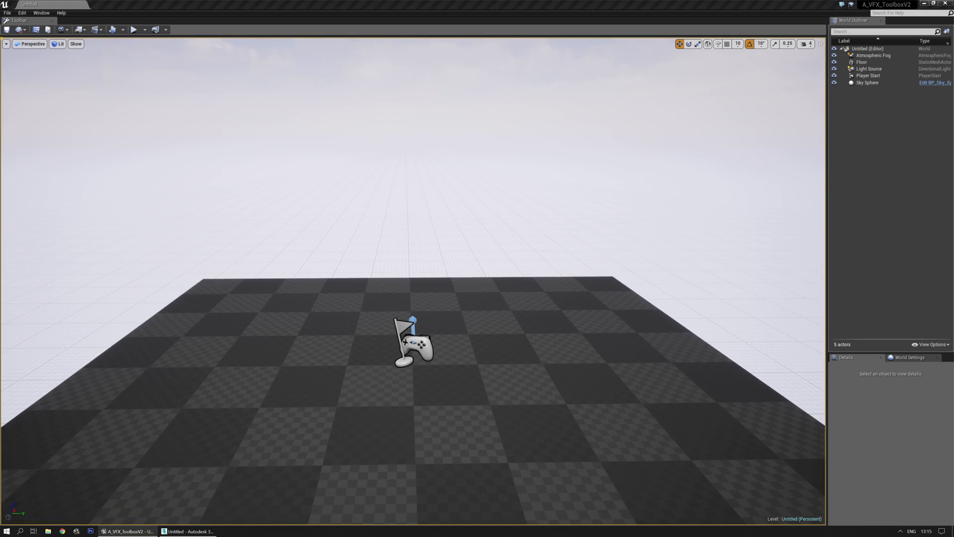
left_click_drag(953, 74, 451, 63)
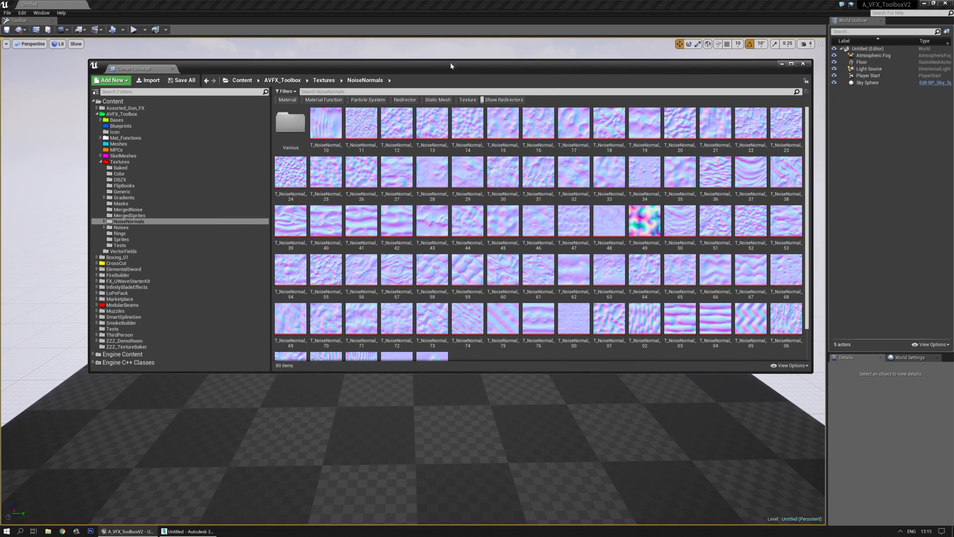
- Create a new folder named SimpleFX directly under the Content root
left_click(101, 162)
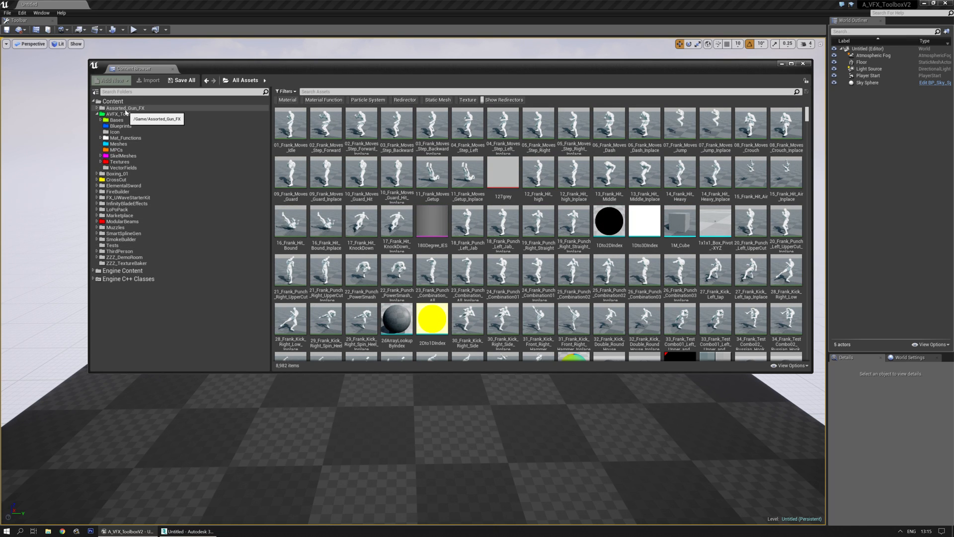
left_click(113, 102)
right_click(421, 202)
left_click(460, 212)
type("SimpleFX")
key("Return")
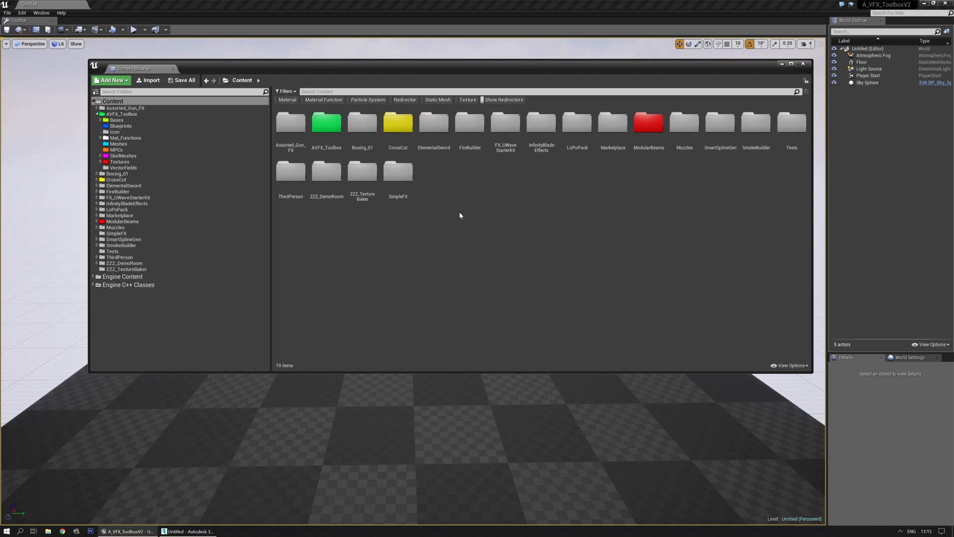
- Give the SimpleFX folder a new custom cyan color
left_click(400, 178)
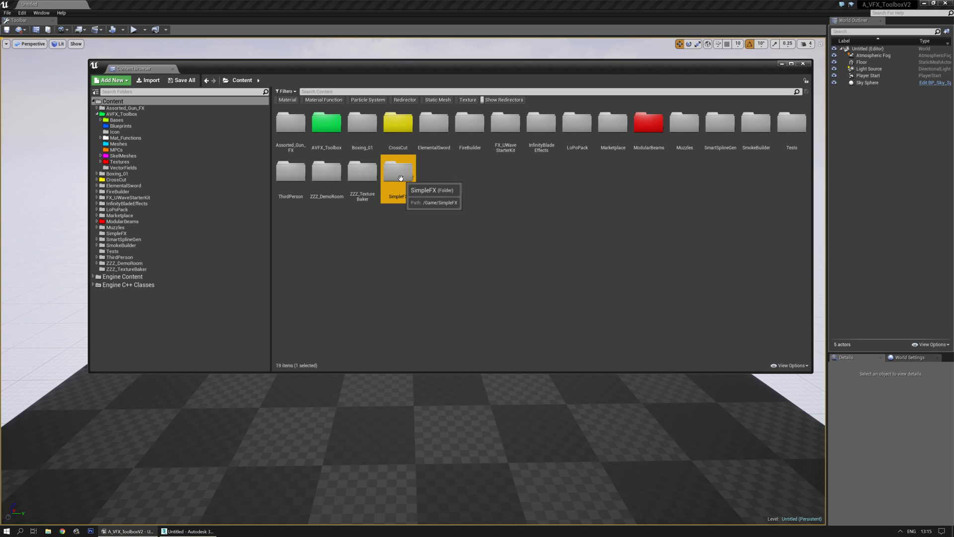
right_click(401, 177)
mouse_move(455, 226)
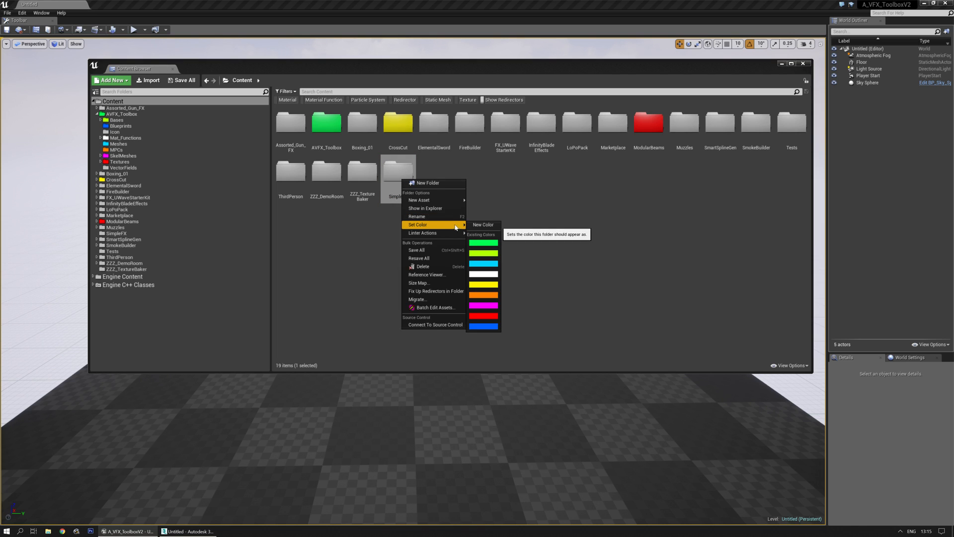
left_click(482, 225)
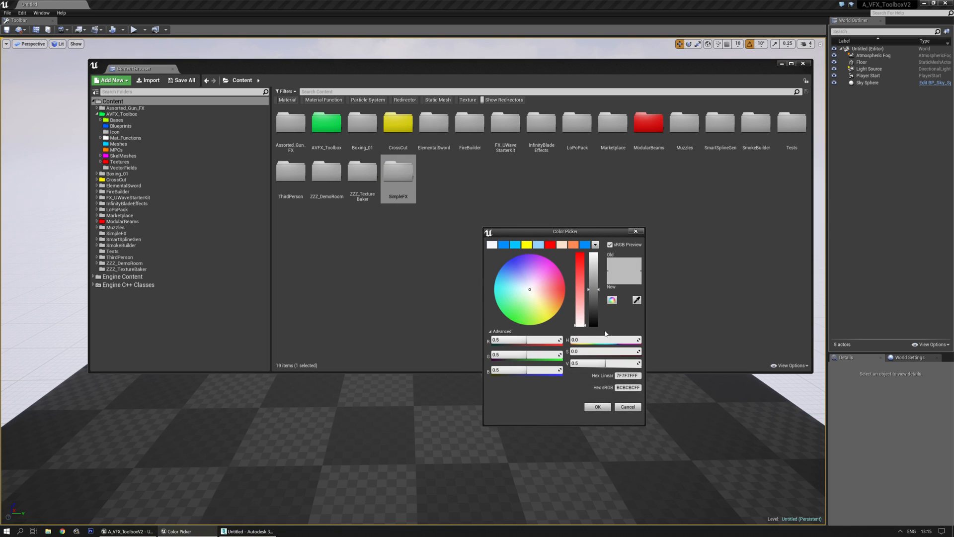
mouse_move(580, 304)
left_mouse_down()
mouse_move(581, 259)
mouse_move(594, 253)
left_mouse_up()
left_click_drag(550, 283, 574, 269)
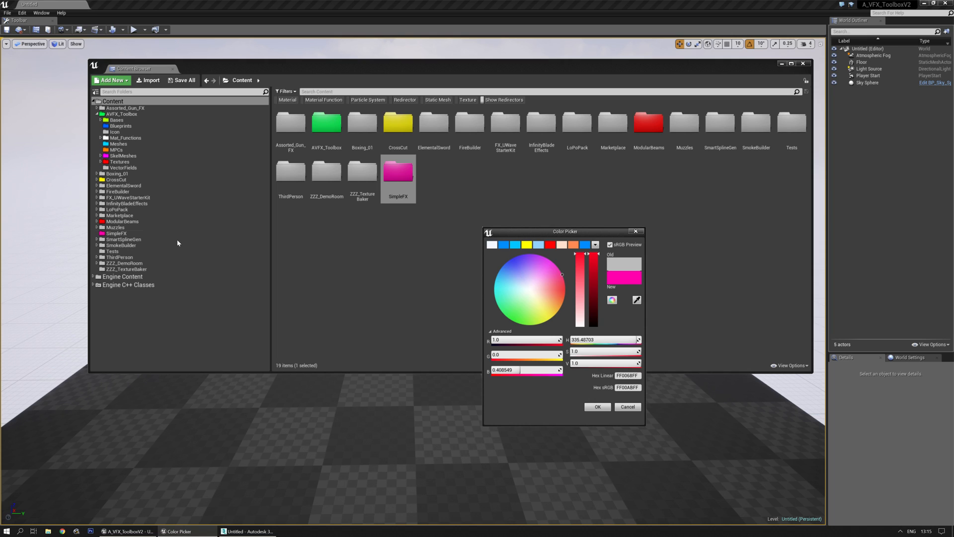
mouse_move(503, 280)
left_mouse_down()
mouse_move(484, 287)
mouse_move(493, 288)
left_mouse_up()
left_click(598, 411)
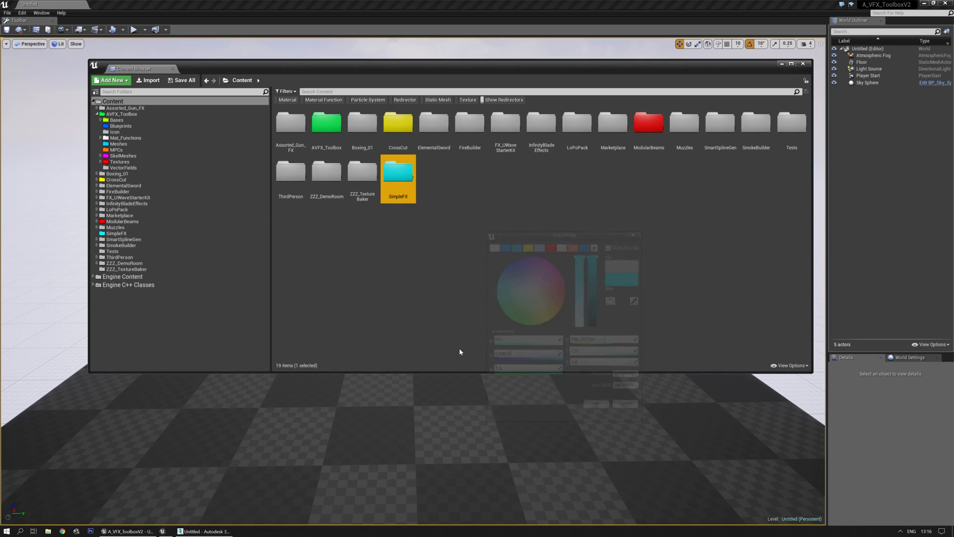
- Create a subfolder named StaticMEshes inside the SimpleFX content folder
left_click(117, 233)
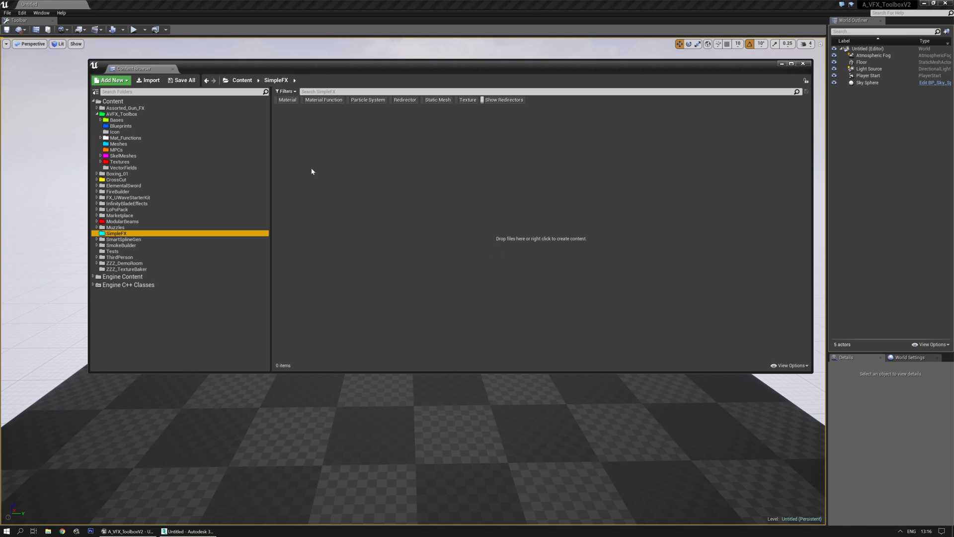
right_click(311, 168)
left_click(345, 179)
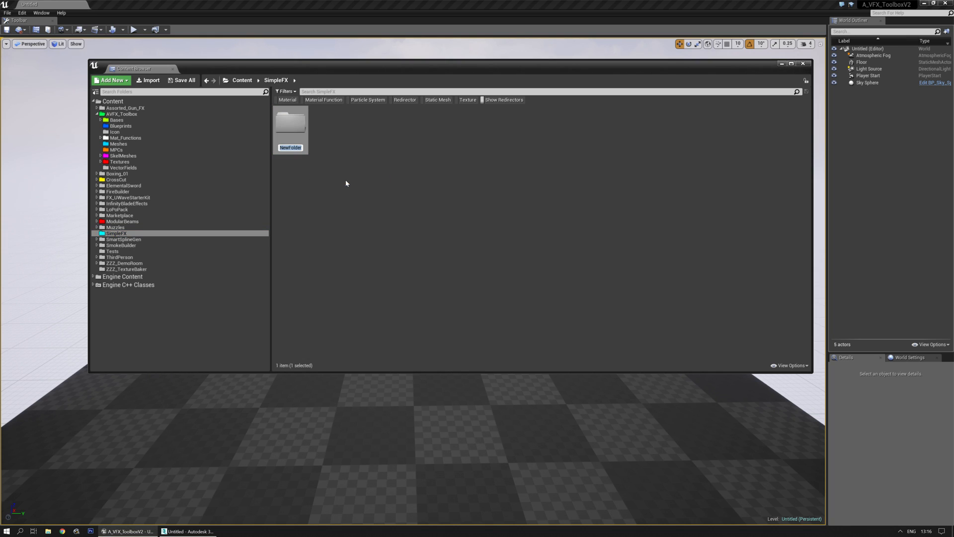
type("aticMEshes")
key("Return")
left_click(292, 144)
key("F2")
key("Left")
key("Left")
key("Return")
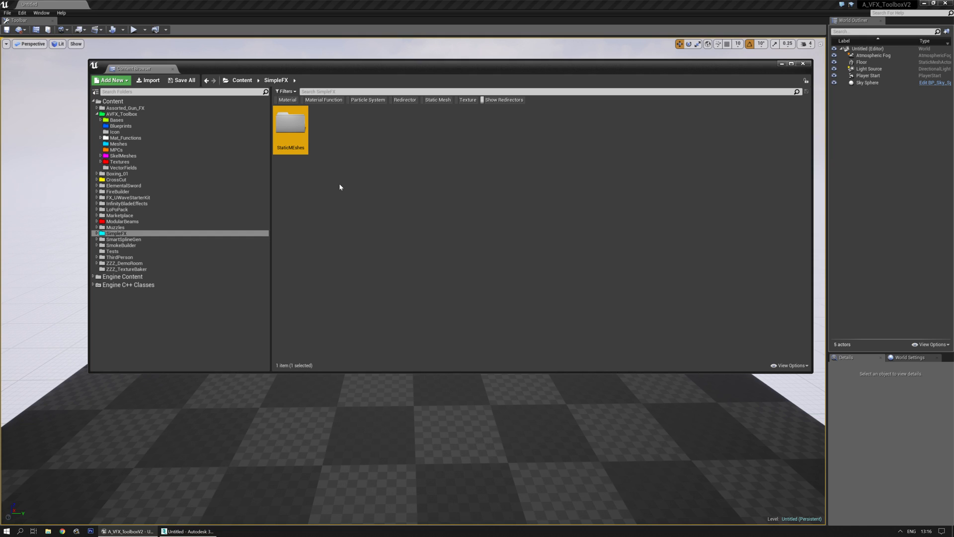
- Correct the name of the StaticMEshes folder to StaticMeshes and open the folder
key("F2")
key("Right")
type("1")
key("Return")
left_click(302, 147)
key("F2")
type("StaticMeshes")
key("Return")
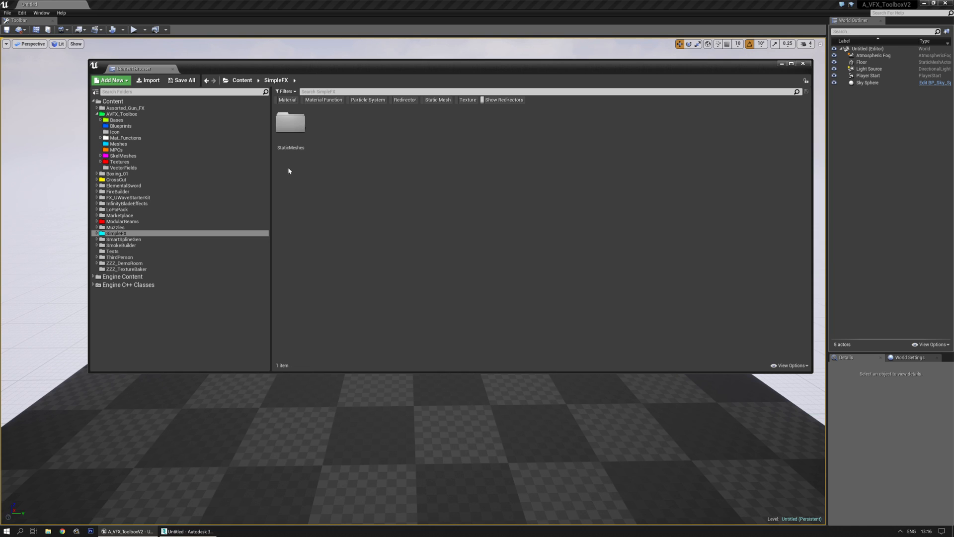
double_click(291, 123)
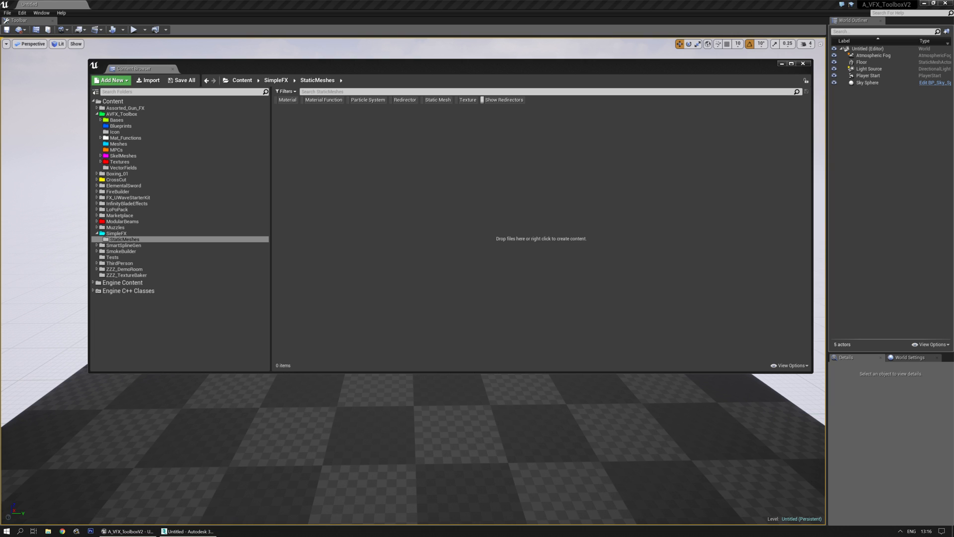
left_click_drag(953, 198, 953, 100)
- Switch to 3ds Max and batch-export the gem mesh as an FBX file to K:\_Tests_\SimpleFX
left_click(199, 531)
middle_click_drag(309, 331, 307, 365)
left_click(181, 410)
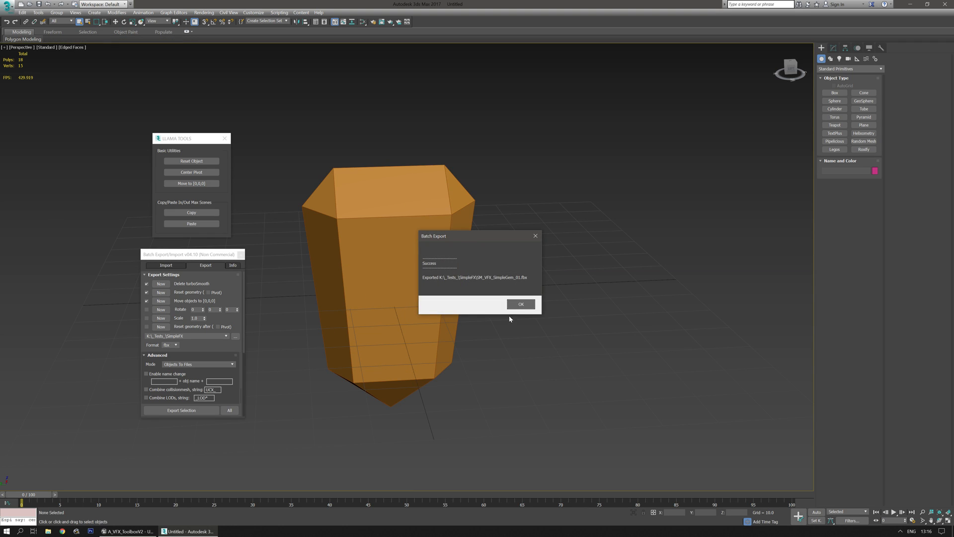
left_click(520, 304)
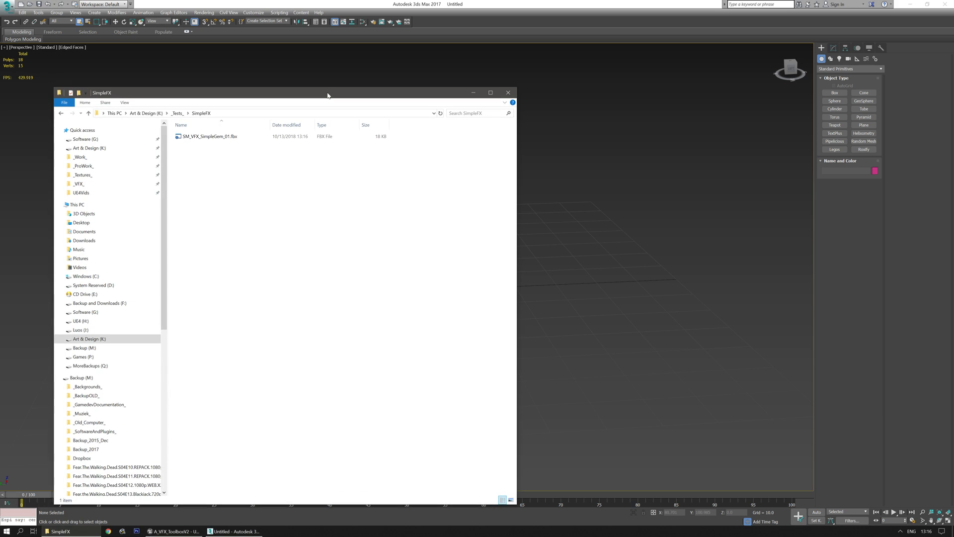
- Import SM_VFX_SimpleGem_01.fbx from the SimpleFX folder on disk into Unreal's StaticMeshes folder, keeping the offered FBX import options
left_click_drag(328, 94, 180, 94)
key("alt+F4")
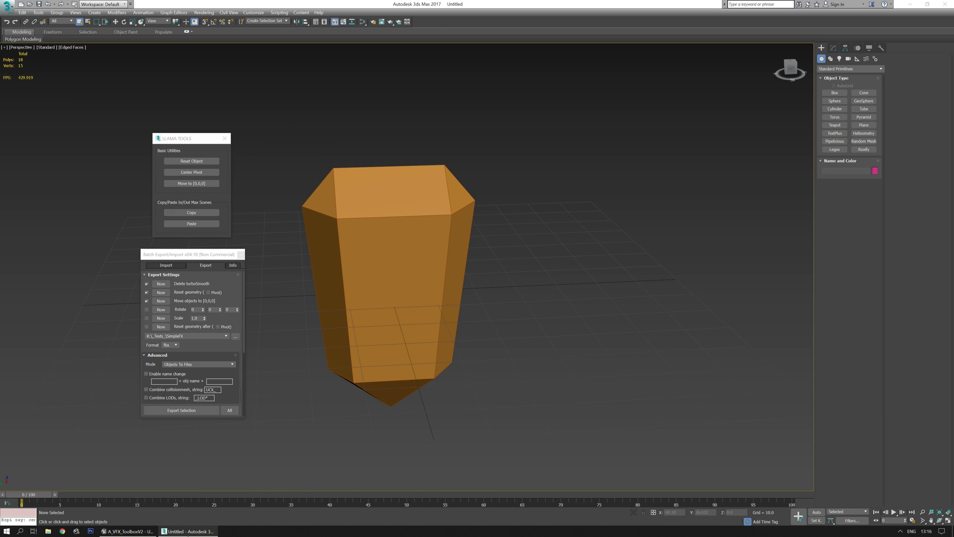
left_click(129, 531)
left_click_drag(0, 111, 388, 237)
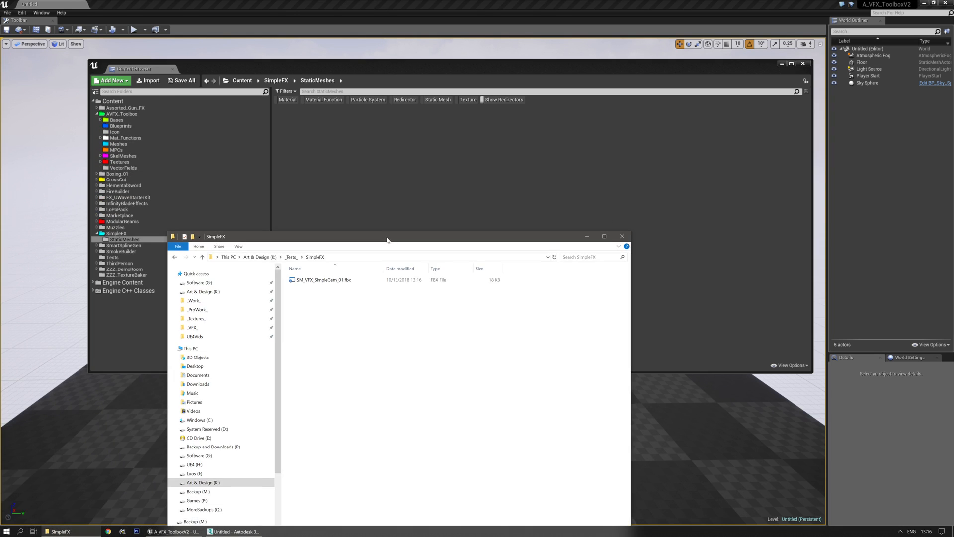
left_click_drag(322, 280, 387, 156)
left_click_drag(326, 168, 365, 168)
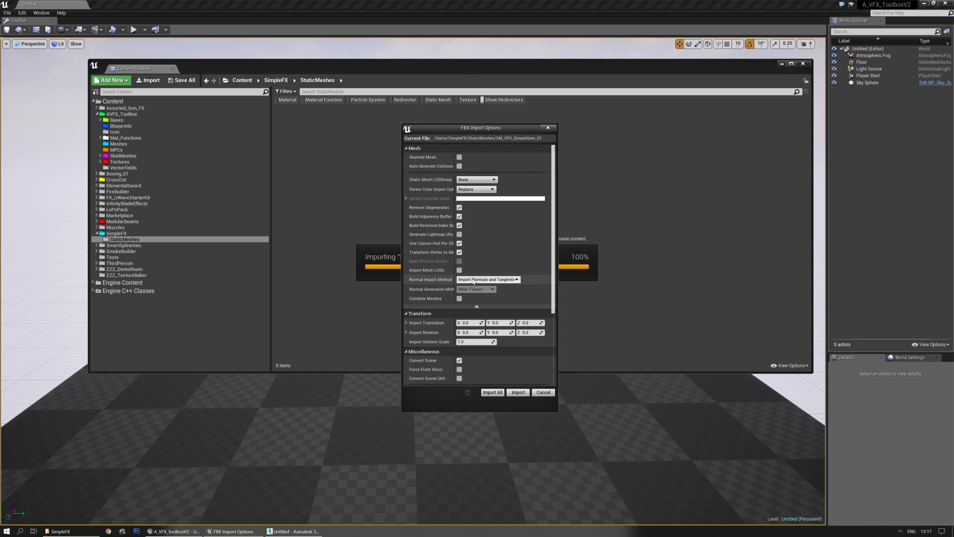
scroll(474, 288, "down", 5)
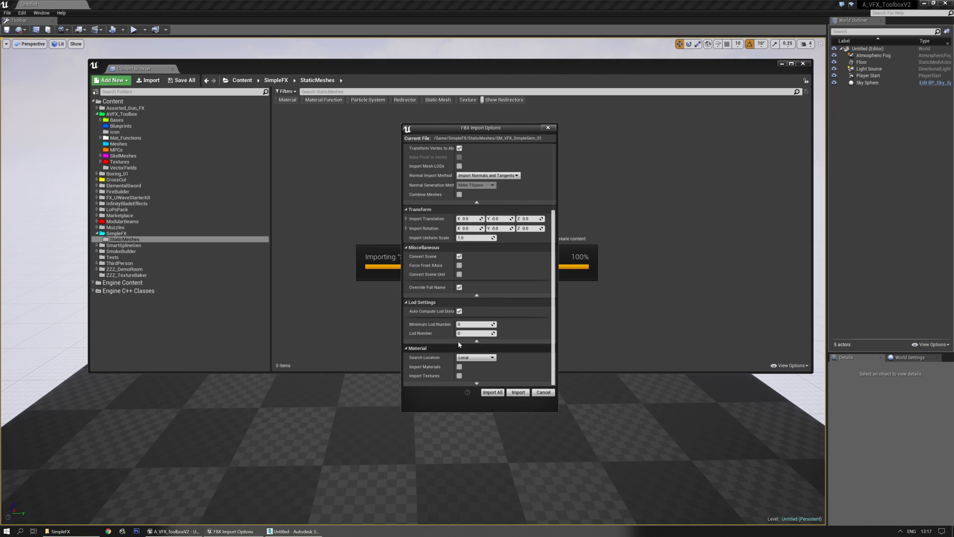
left_click(517, 392)
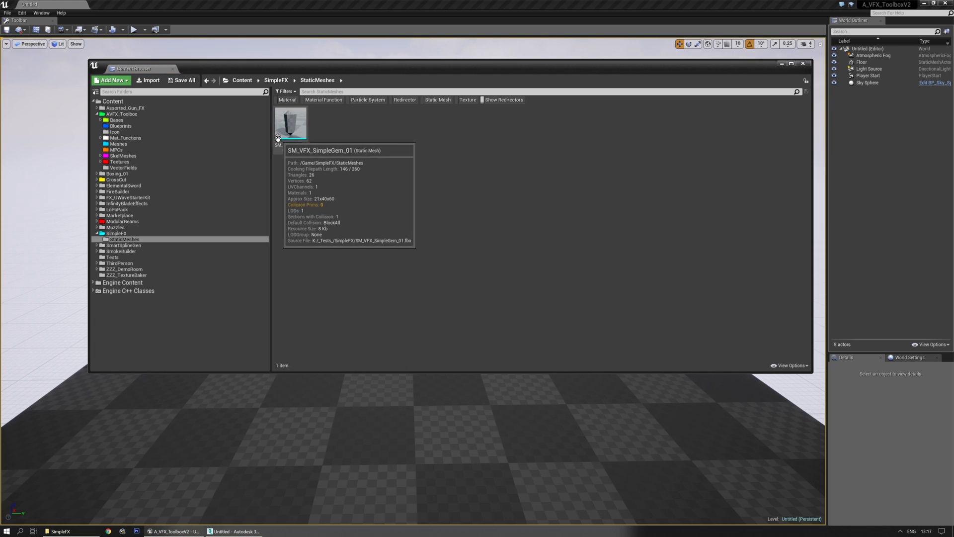
- Open the imported SM_VFX_SimpleGem_01 mesh, examine its shape from several angles, and close its editor
double_click(278, 136)
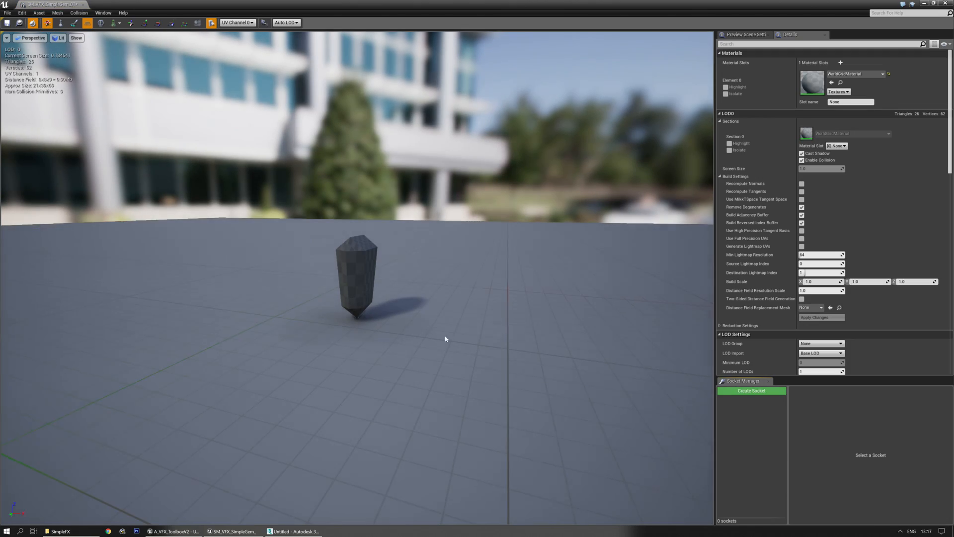
right_click_drag(363, 321, 368, 368)
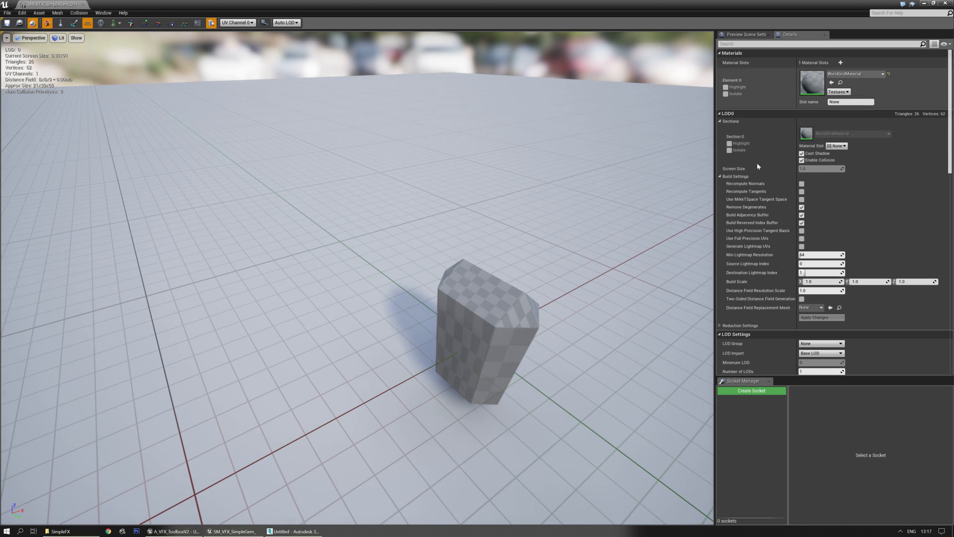
left_click(79, 4)
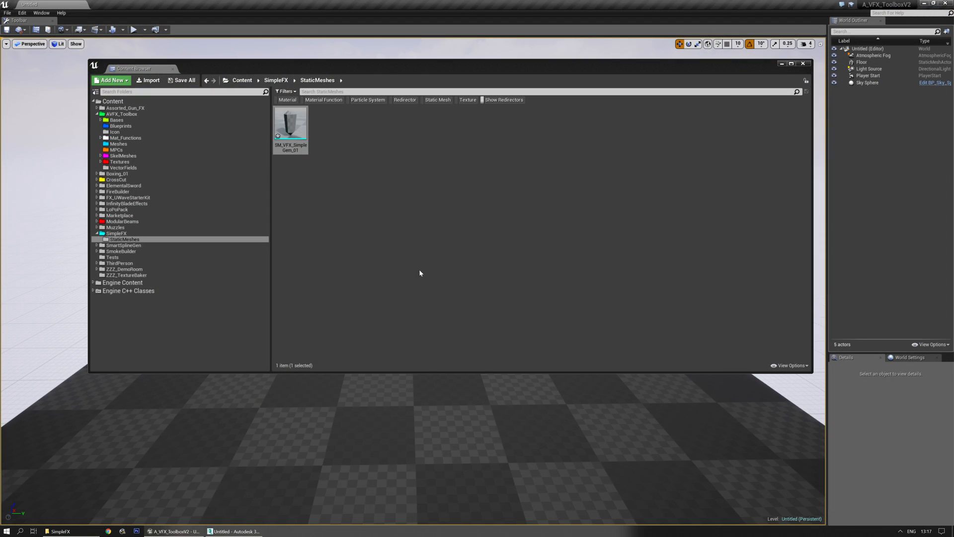
- Create a new material named M_VFX_SimpleGem_01 in the SimpleFX folder
left_click(117, 233)
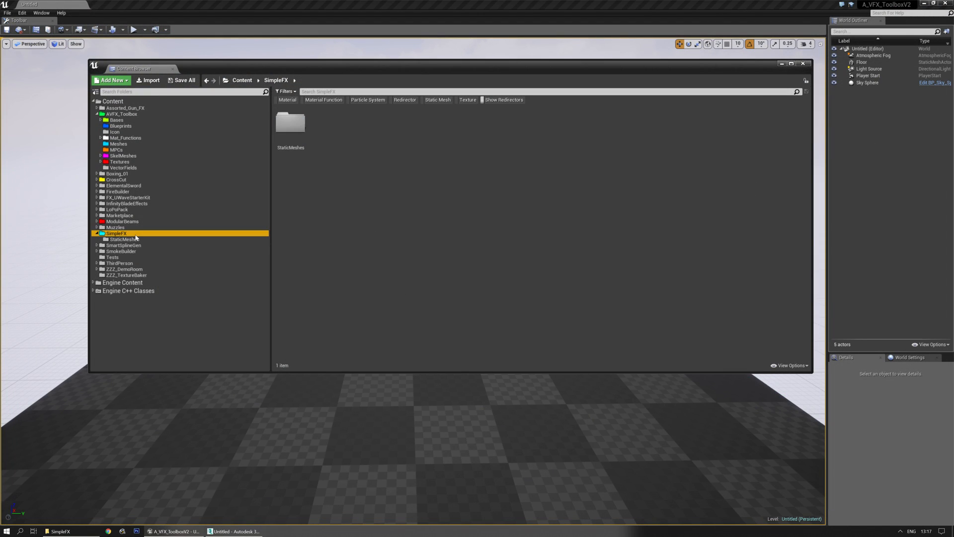
right_click(348, 136)
left_click(376, 232)
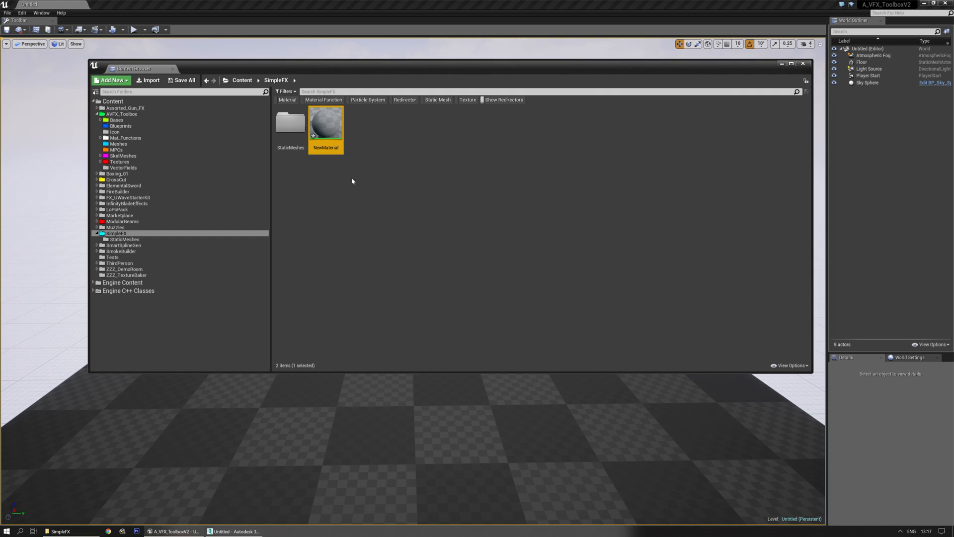
type("M_VF")
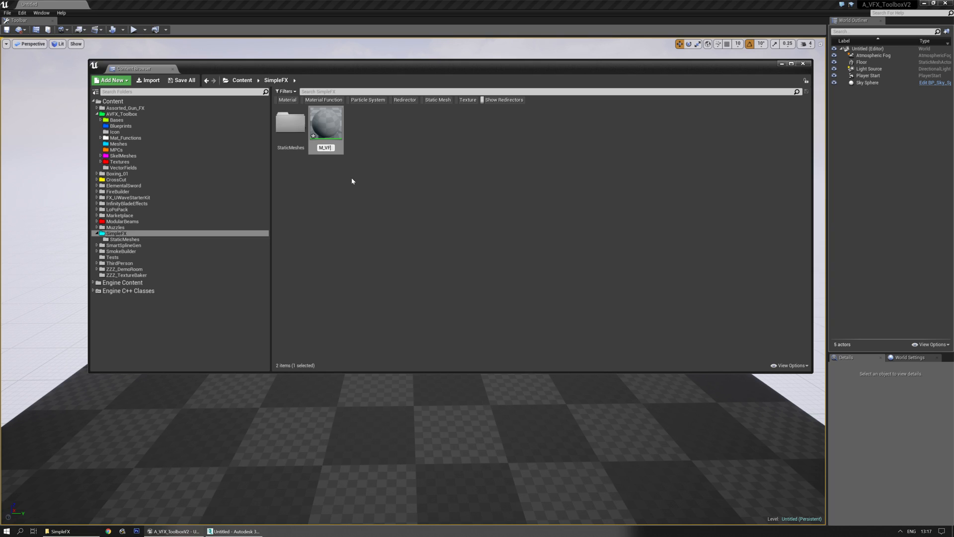
type("X_SimpleGem_01")
key("Return")
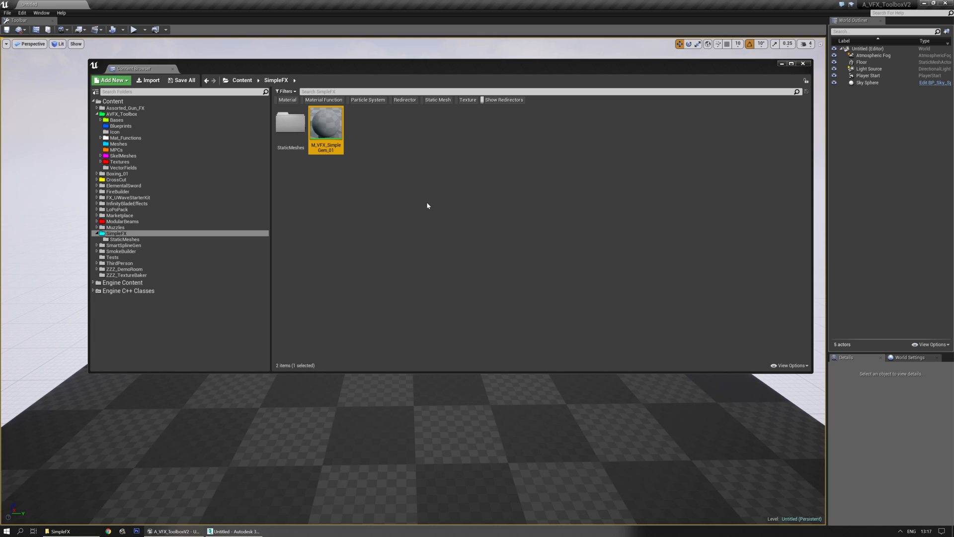
- Rename the new material to M_VFX_SimpleMaster_01 and open it for editing
key("F2")
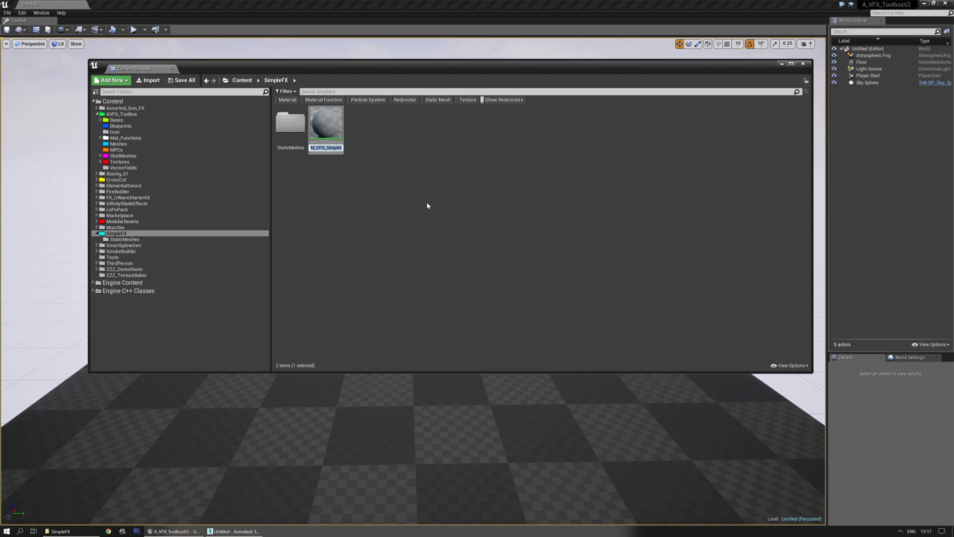
type("M_VFX_")
type("SimpleMaster")
type("_01")
key("Return")
right_click(427, 201)
double_click(342, 133)
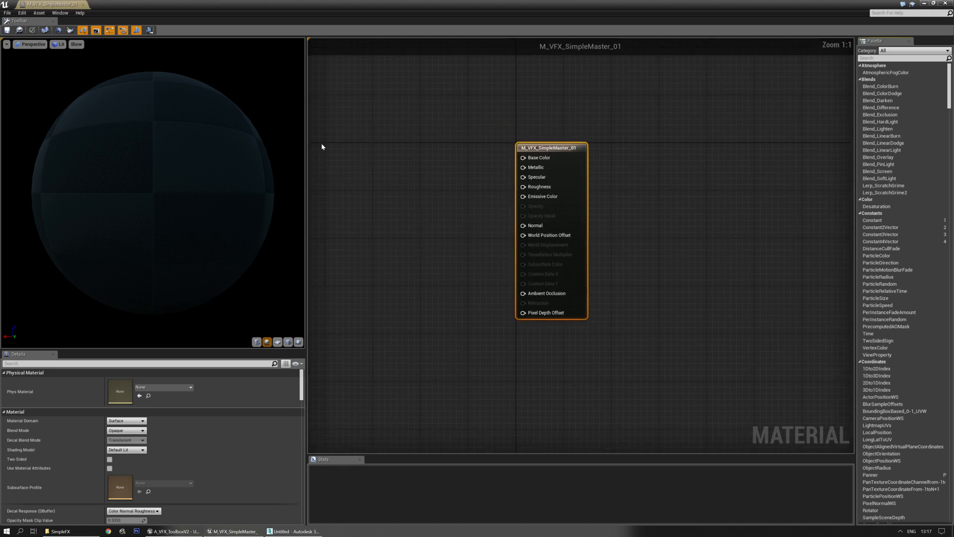
- Look up the SM_VFX_SimpleGem_01 mesh and use it as the preview mesh for the M_VFX_SimpleMaster_01 material
key("ctrl+b")
double_click(277, 130)
left_click(295, 134)
double_click(295, 135)
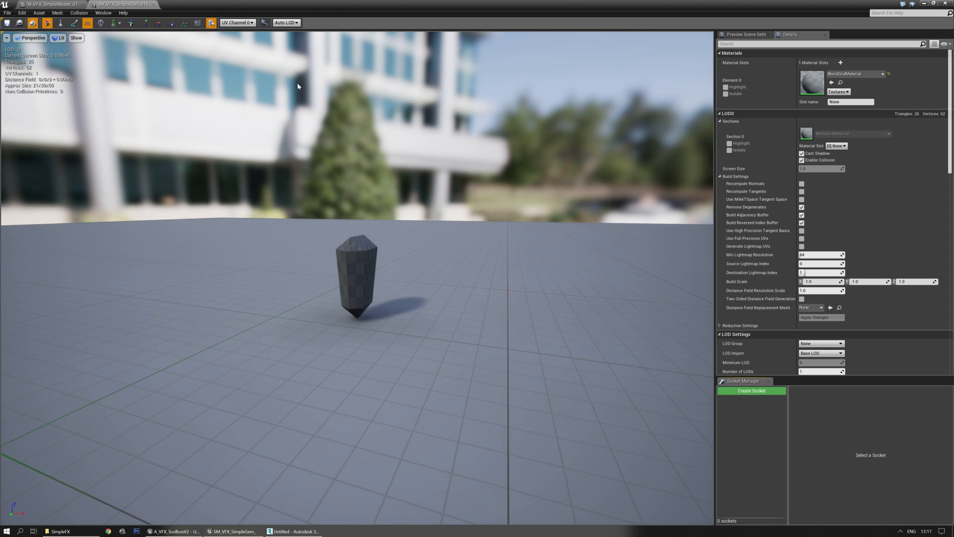
right_click_drag(400, 361, 442, 373)
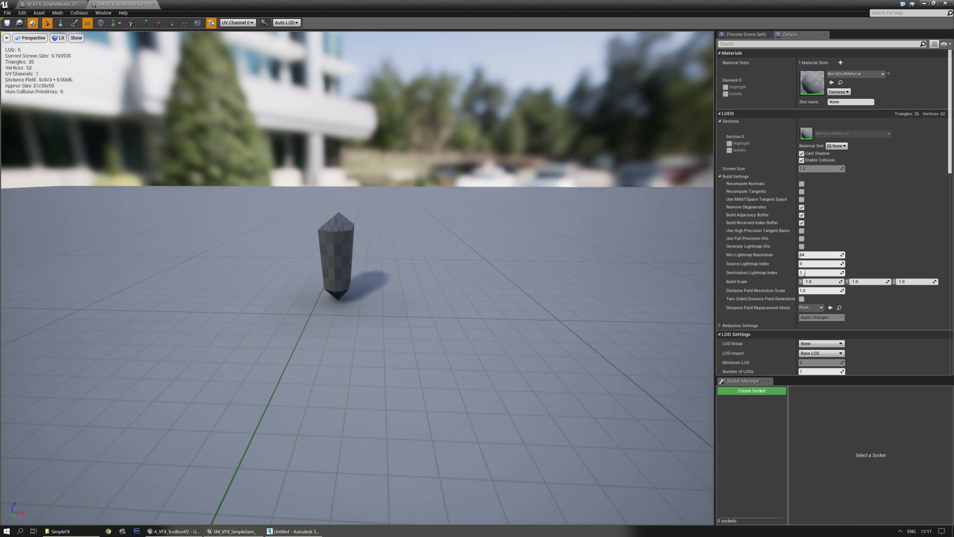
left_click(67, 5)
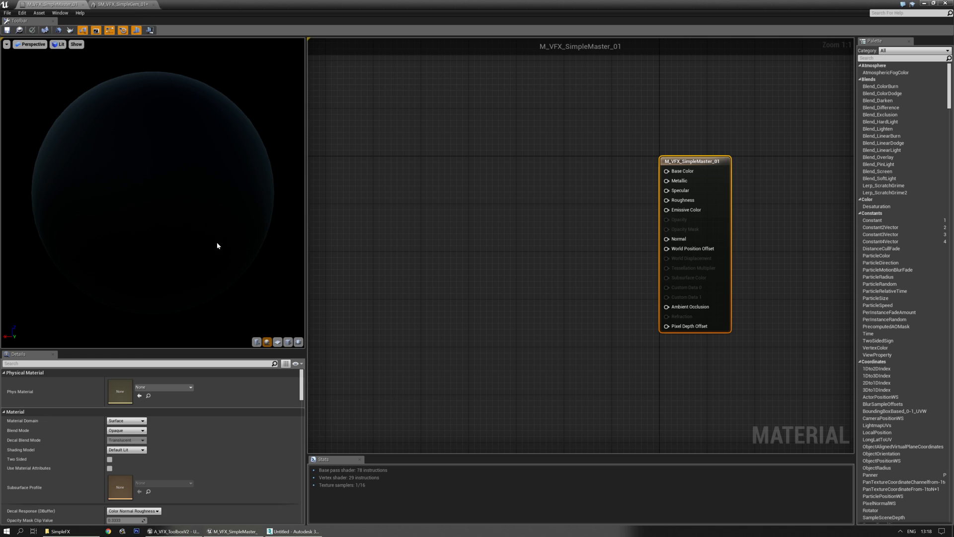
left_click_drag(157, 252, 204, 288)
right_click_drag(157, 252, 223, 252)
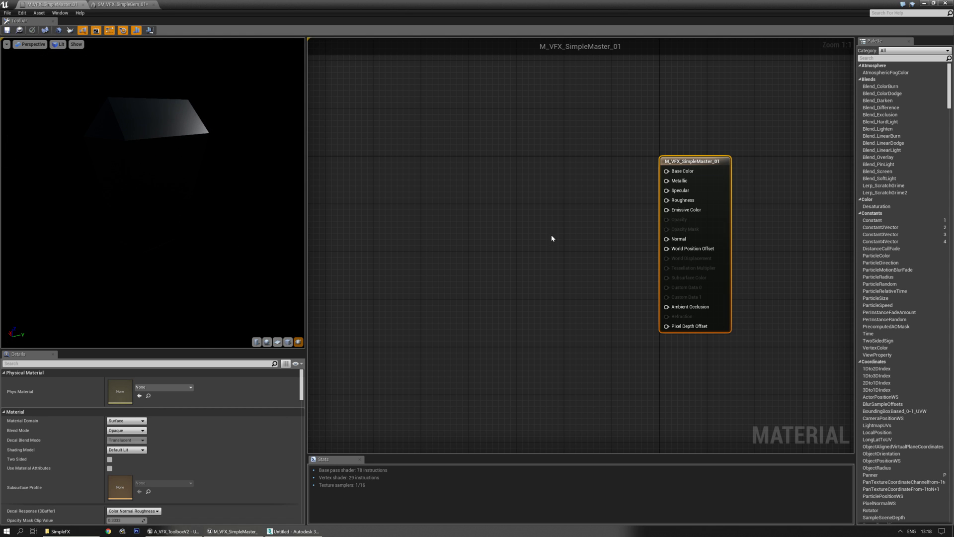
- Add a Constant3Vector node beside the material output and set the material's shading model to Unlit
right_click_drag(551, 238, 443, 203)
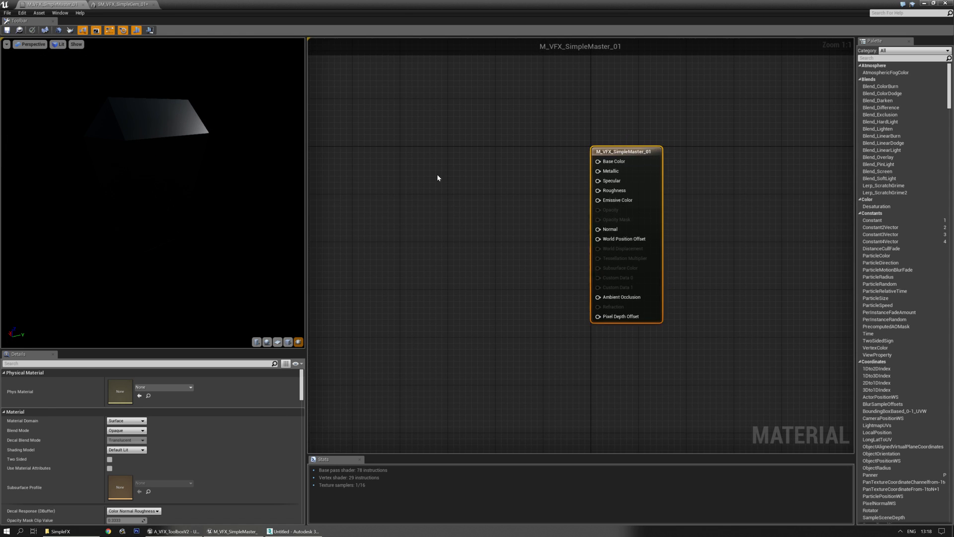
left_click(437, 174)
left_click(334, 324)
left_click(125, 449)
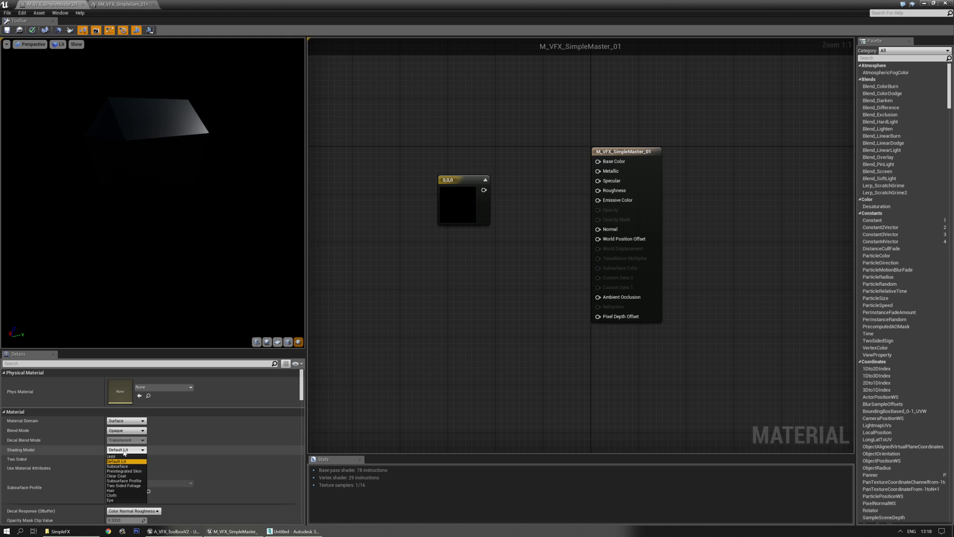
left_click(127, 456)
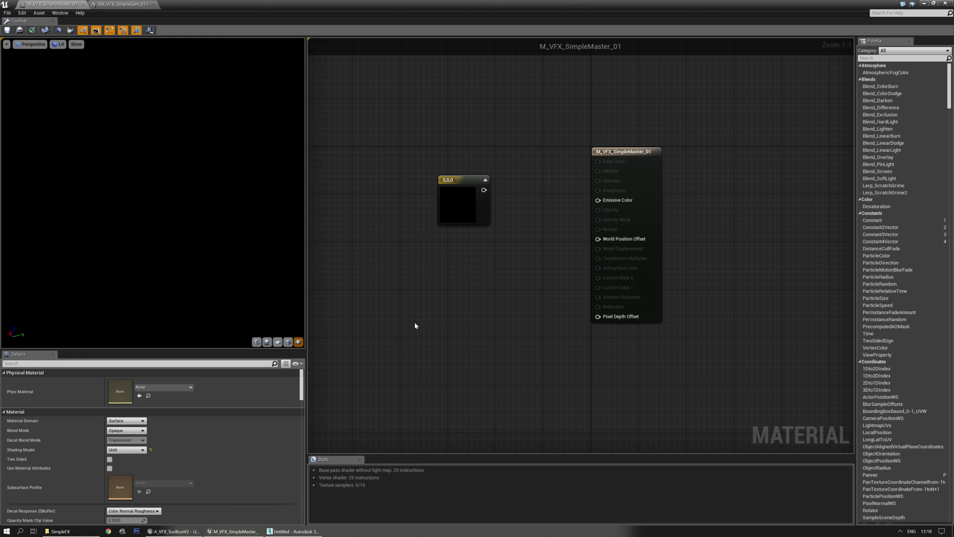
- Set the Constant3Vector's color to a light green of about 0.115, 1, 0.272
right_click_drag(493, 281, 482, 331)
left_click(452, 233)
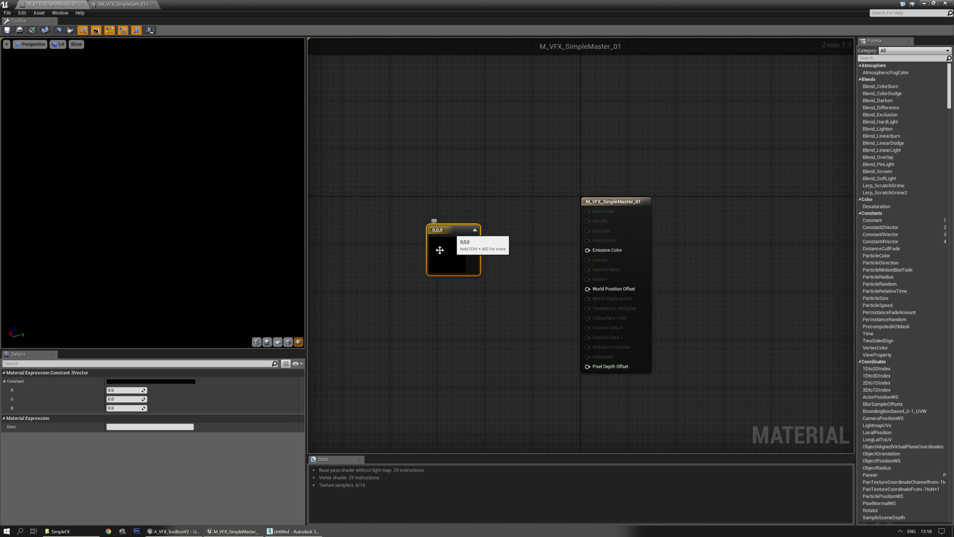
left_click(157, 382)
left_click(187, 421)
left_click(268, 354)
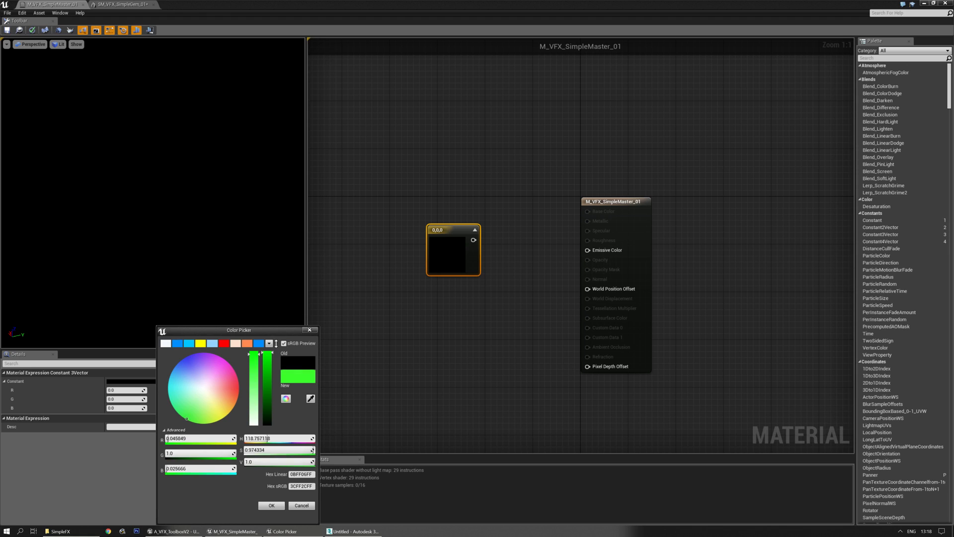
left_click(181, 417)
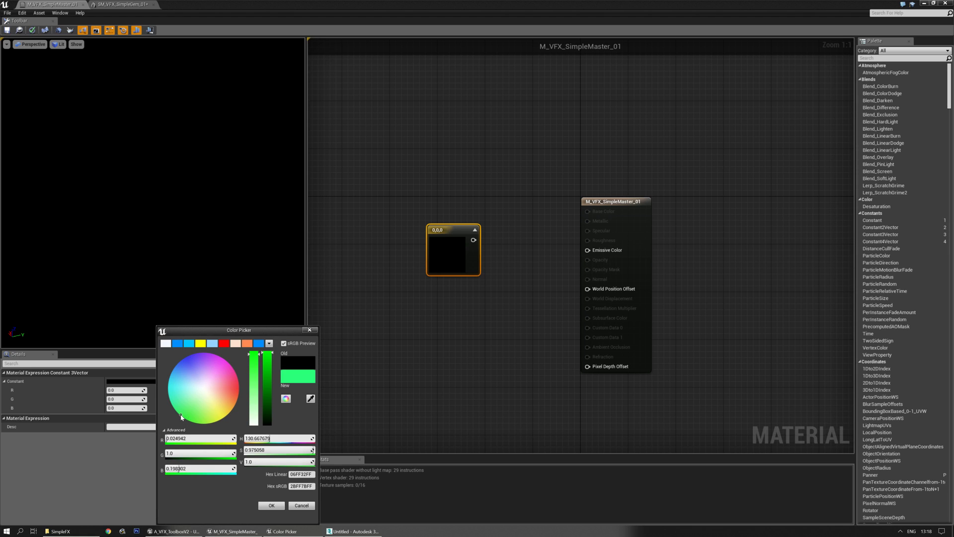
left_click_drag(256, 375, 256, 359)
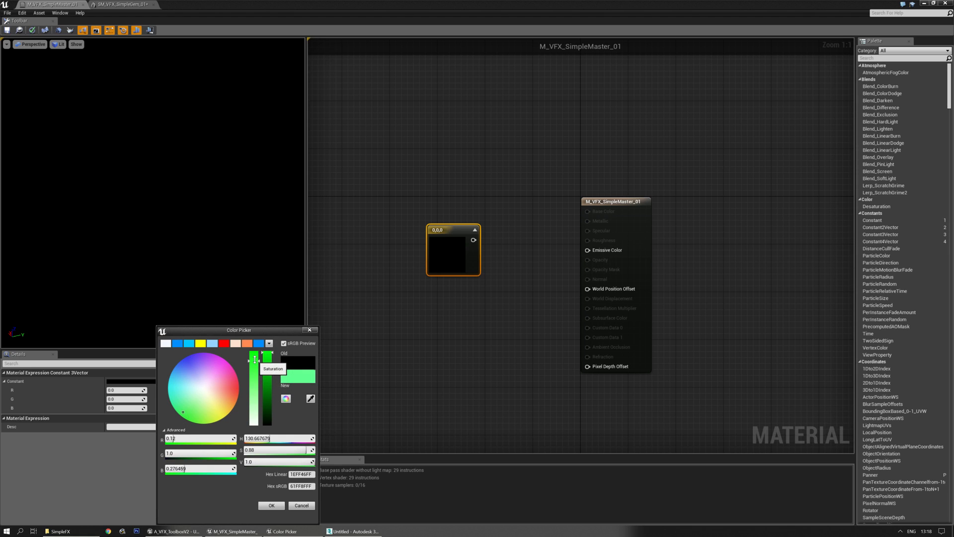
left_click(270, 506)
- Connect the green color constant to the material's Emissive Color input and view the result on the preview gem
left_click_drag(193, 250, 209, 251)
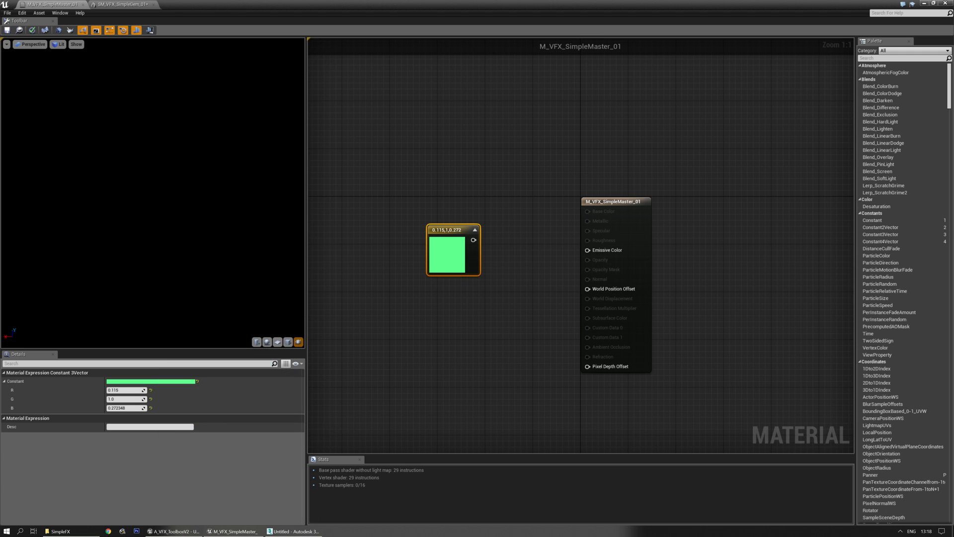
left_click_drag(474, 240, 588, 250)
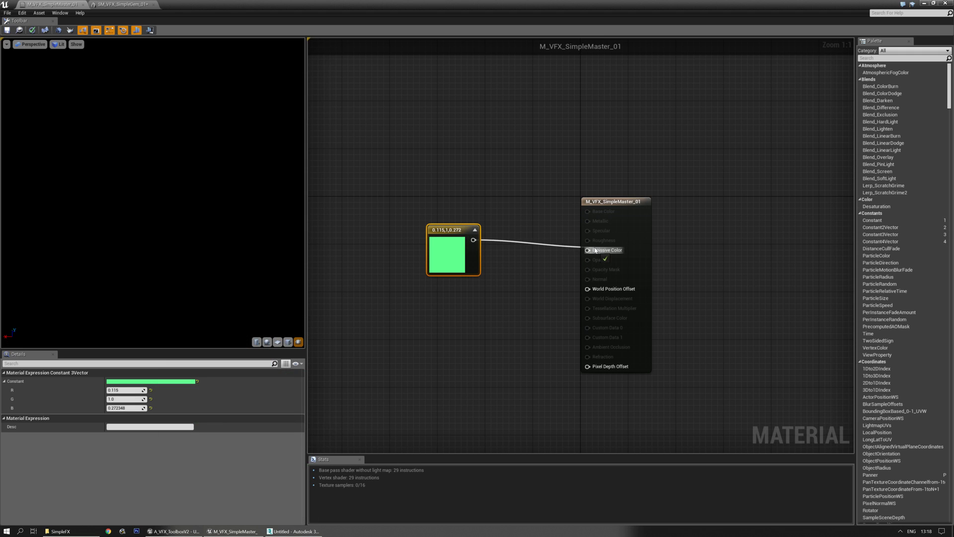
left_click_drag(153, 194, 198, 198)
- Add a Fresnel node and place it just below the green color constant
right_click(379, 239)
scroll(199, 199, "down", 3)
right_click_drag(490, 364, 485, 309)
right_click(485, 309)
type("fr")
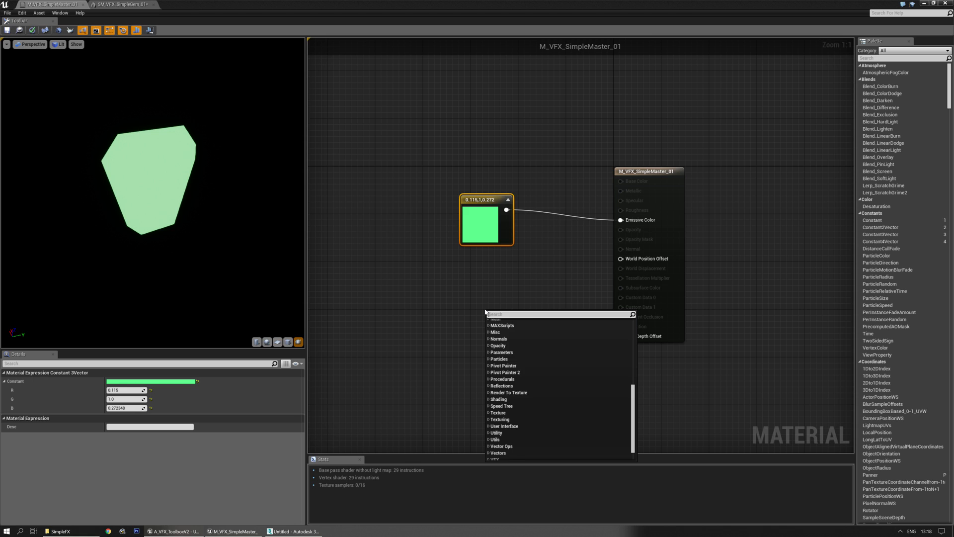
type("esnel")
key("Return")
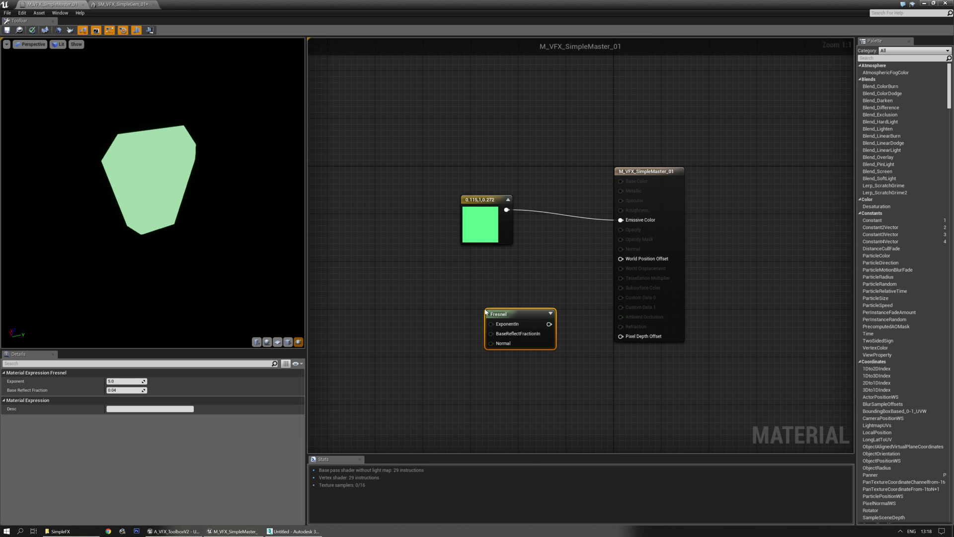
left_click_drag(508, 313, 454, 279)
right_click_drag(527, 297, 475, 322)
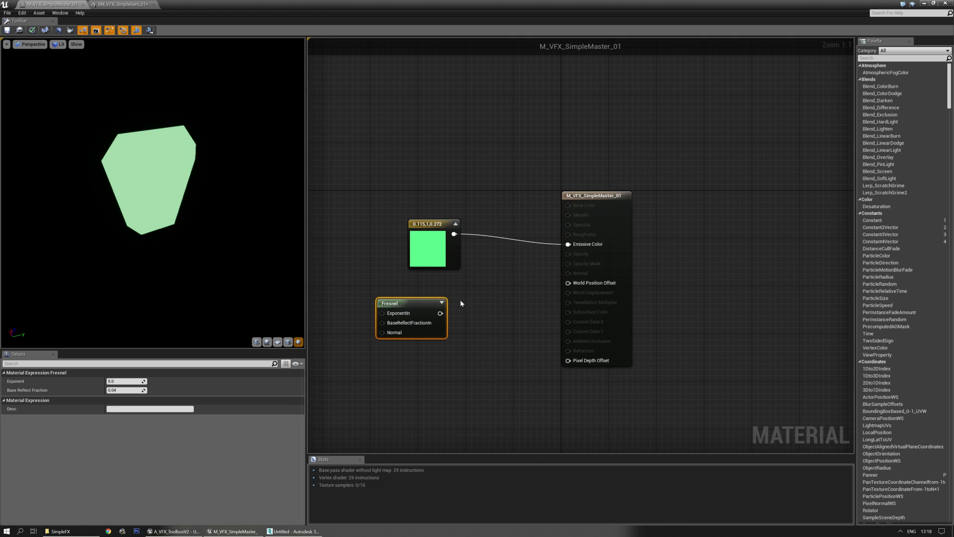
- Add a Multiply node with the green color in A and the Fresnel in B, and move the material output farther away
key("m")
left_click(460, 300)
left_click_drag(441, 313, 467, 324)
left_click_drag(454, 233, 471, 315)
left_click_drag(592, 195, 639, 184)
left_click(535, 251)
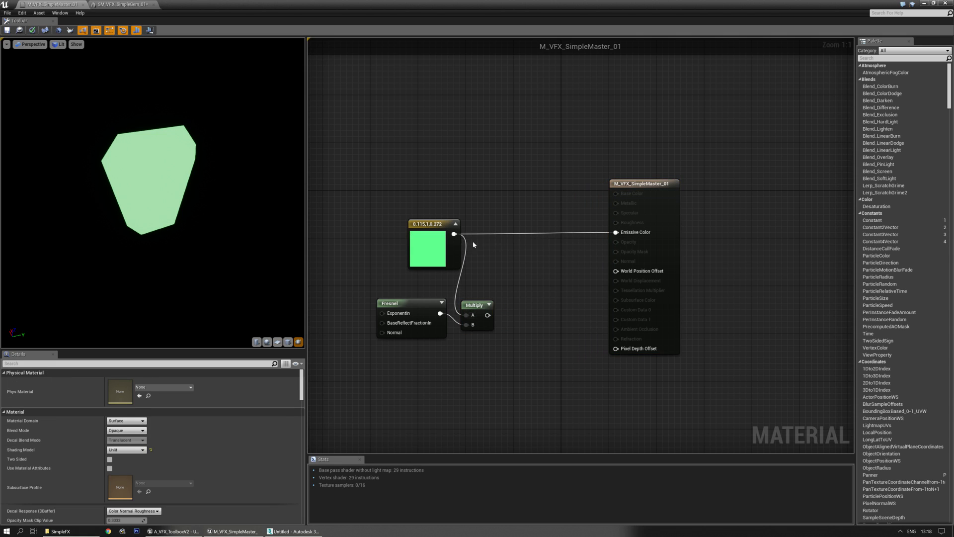
- Add an Add node with the green color in A and the Multiply in B, and connect it to Emissive Color
key("a")
left_click(494, 244)
left_click_drag(455, 234, 500, 259)
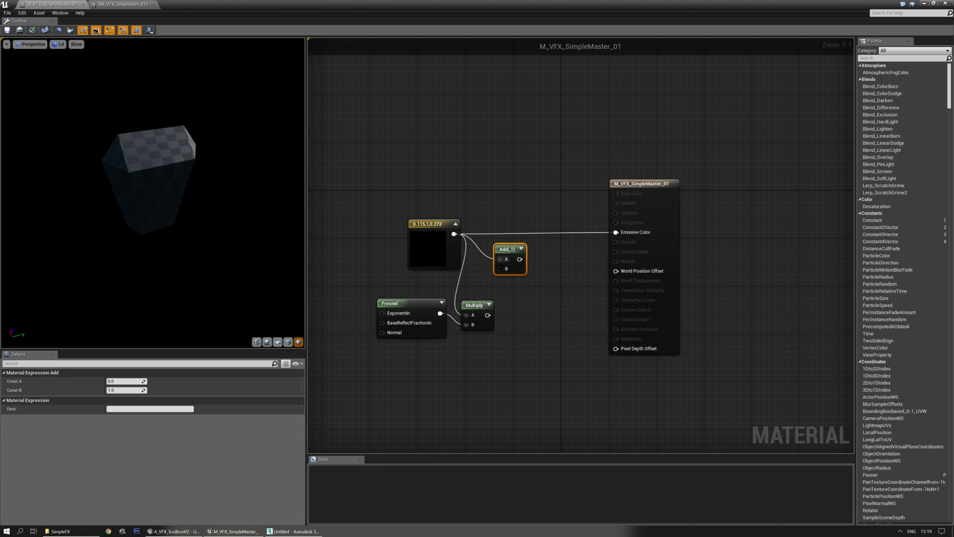
left_click_drag(487, 315, 616, 233)
left_click_drag(517, 259, 558, 304)
right_click(527, 208)
left_click(468, 168)
left_click_drag(128, 267, 92, 244)
left_click_drag(419, 308, 413, 313)
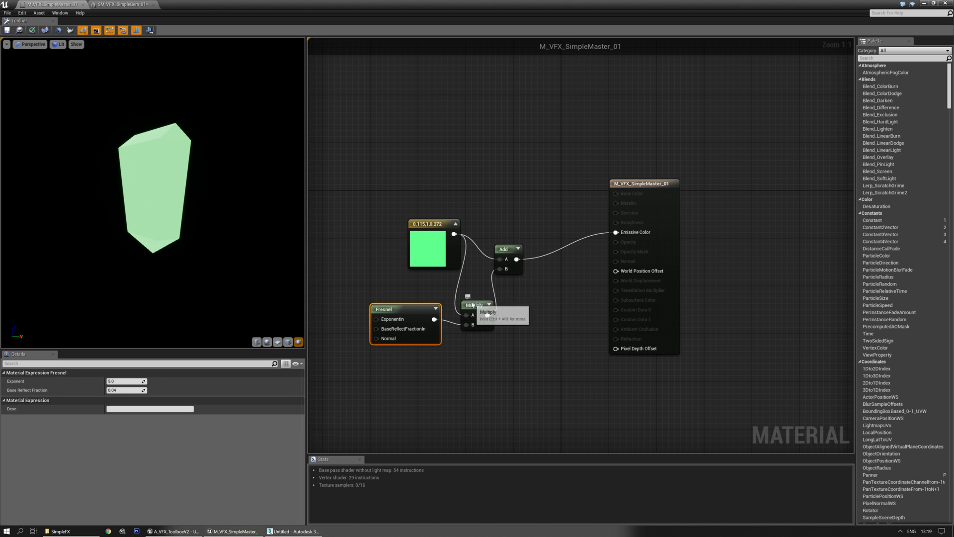
- Preview the Multiply node and the Add node in turn on the gem, viewing it from several angles
left_click_drag(476, 301, 479, 299)
key("space")
left_click_drag(198, 264, 105, 276)
left_click_drag(124, 244, 199, 237)
left_click_drag(504, 249, 523, 231)
key("space")
mouse_move(128, 183)
left_mouse_down()
mouse_move(184, 174)
mouse_move(134, 171)
left_mouse_up()
scroll(129, 182, "up", 5)
- Reposition the green color constant closer to the Fresnel node and raise the Add node slightly
right_click_drag(445, 218, 477, 250)
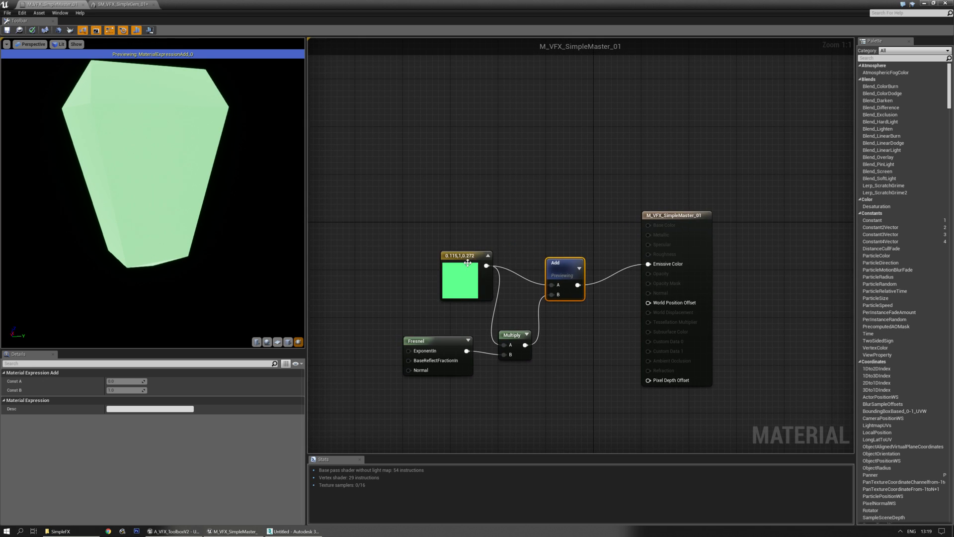
left_click(447, 271)
left_click_drag(551, 264, 553, 258)
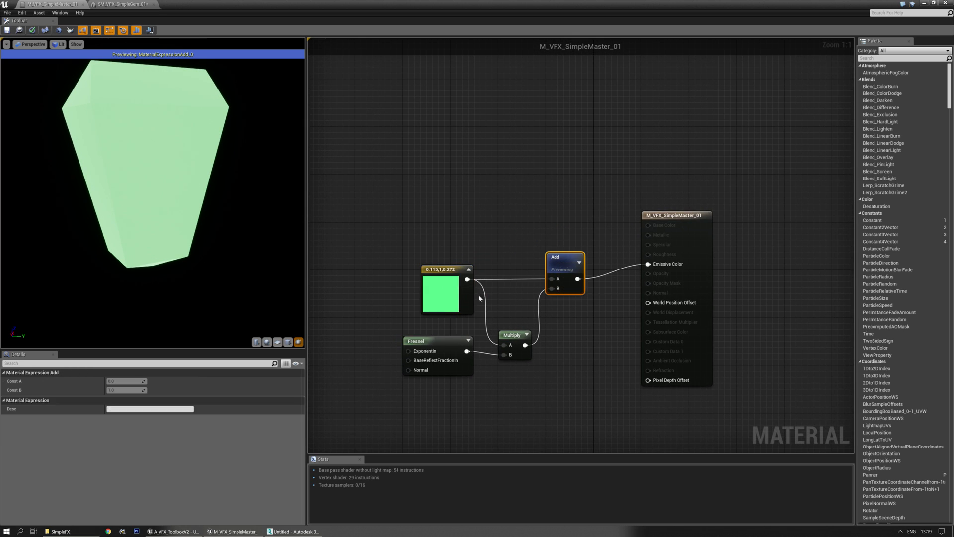
- Preview the Fresnel node alone on the gem and examine its edge shading from another angle
left_click(428, 343)
key("space")
left_click_drag(199, 198, 110, 184)
right_click_drag(149, 188, 150, 229)
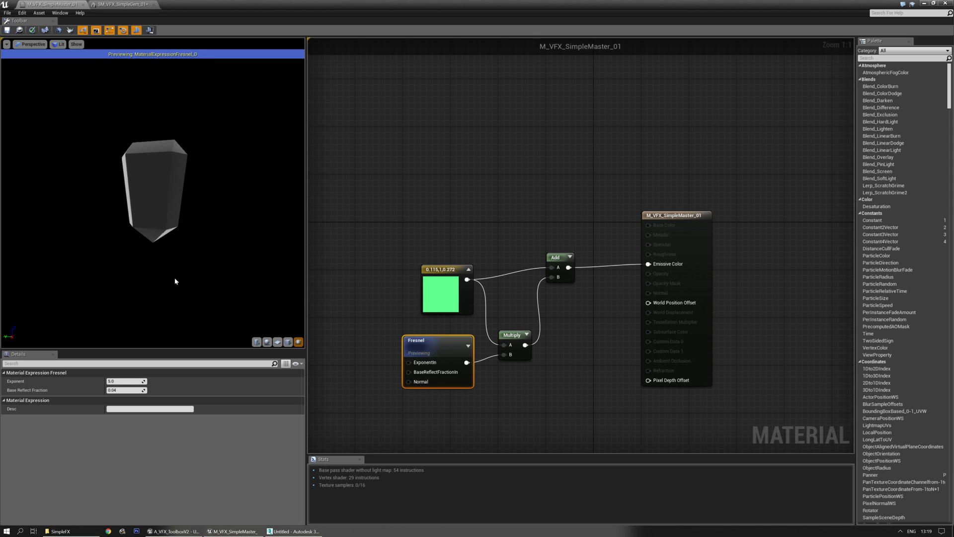
- Try the Fresnel's Base Reflect Fraction at 0, check the gem, and set it to 0.05
type("0")
key("Return")
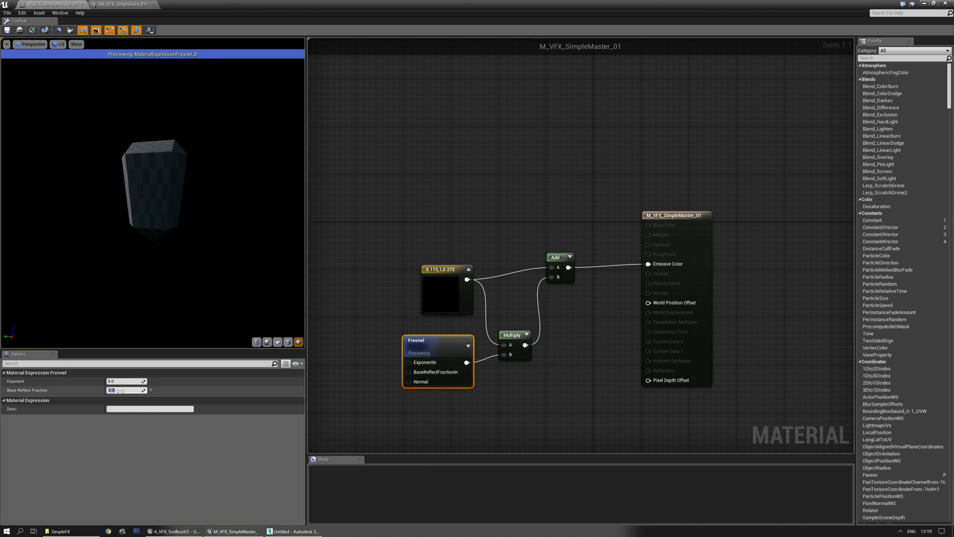
left_click_drag(175, 268, 279, 279)
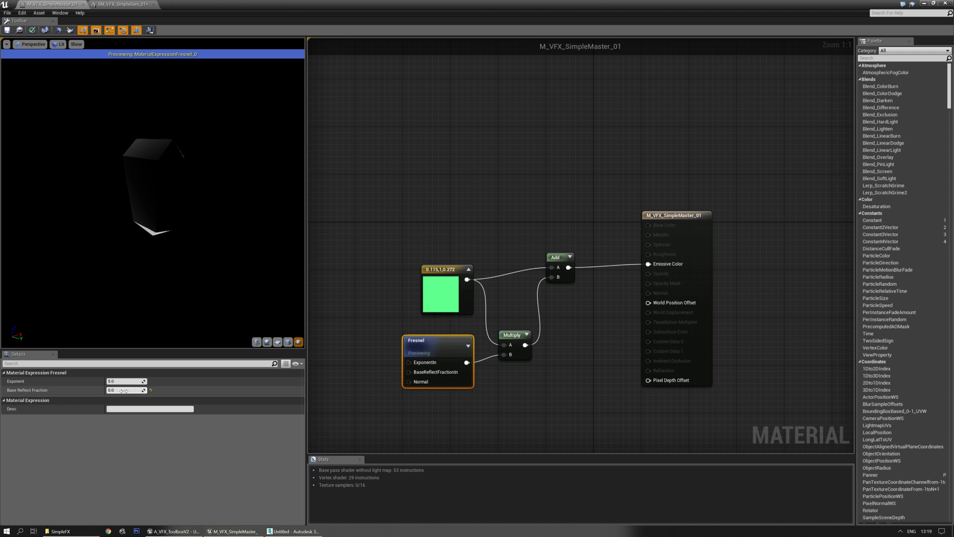
type("5")
key("Return")
left_click_drag(213, 226, 131, 214)
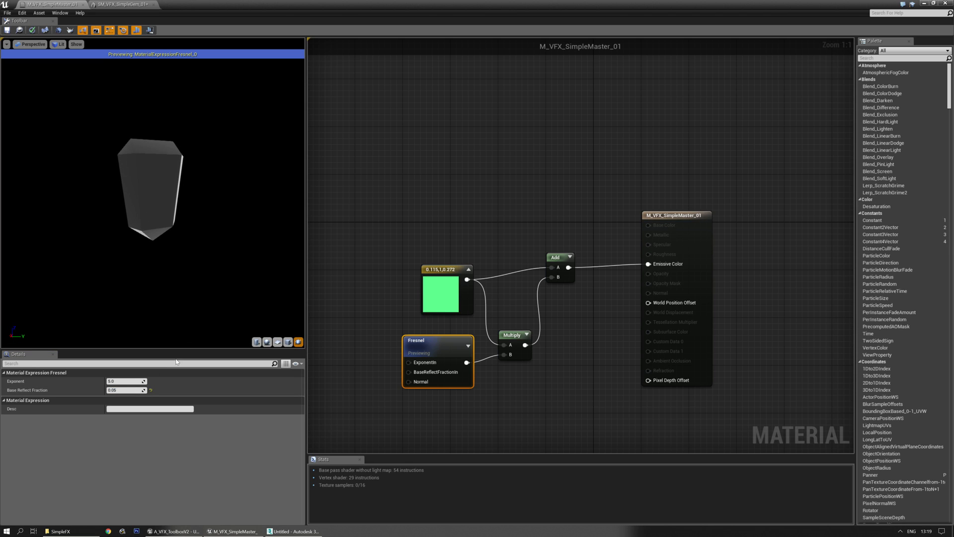
- Try Fresnel Exponent values of 7 and 3, settle on 4, and check the shading around the gem
left_click(127, 381)
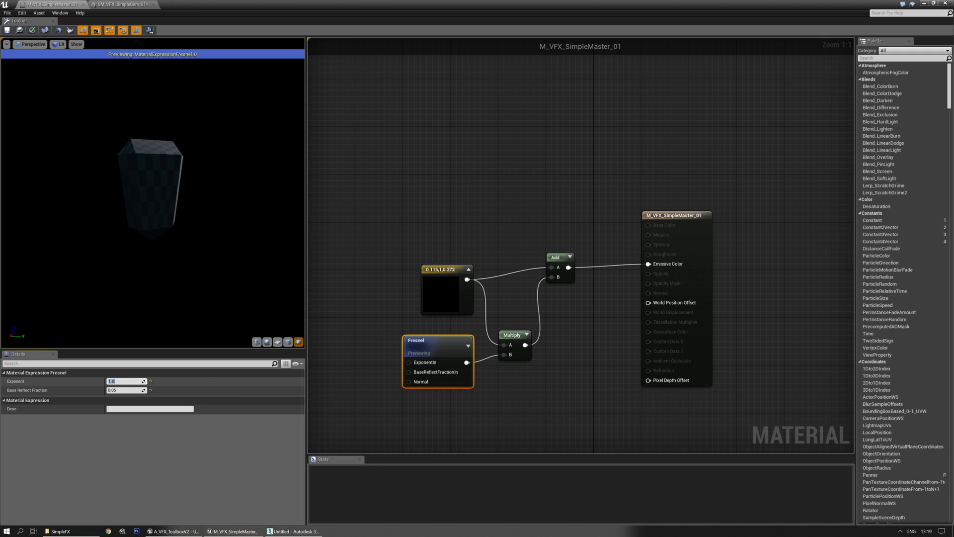
type("7")
key("Return")
type("3")
key("Return")
type("4")
key("Return")
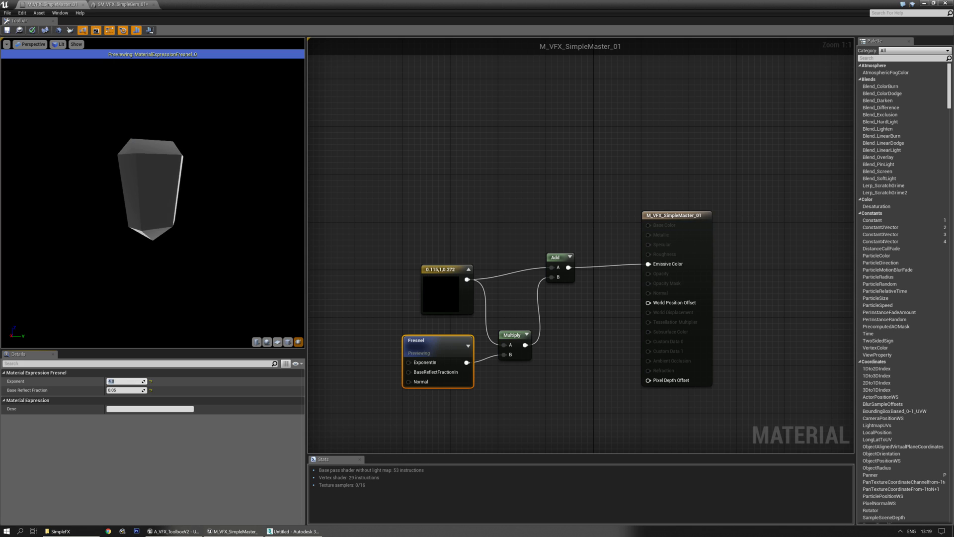
left_click_drag(160, 243, 101, 243)
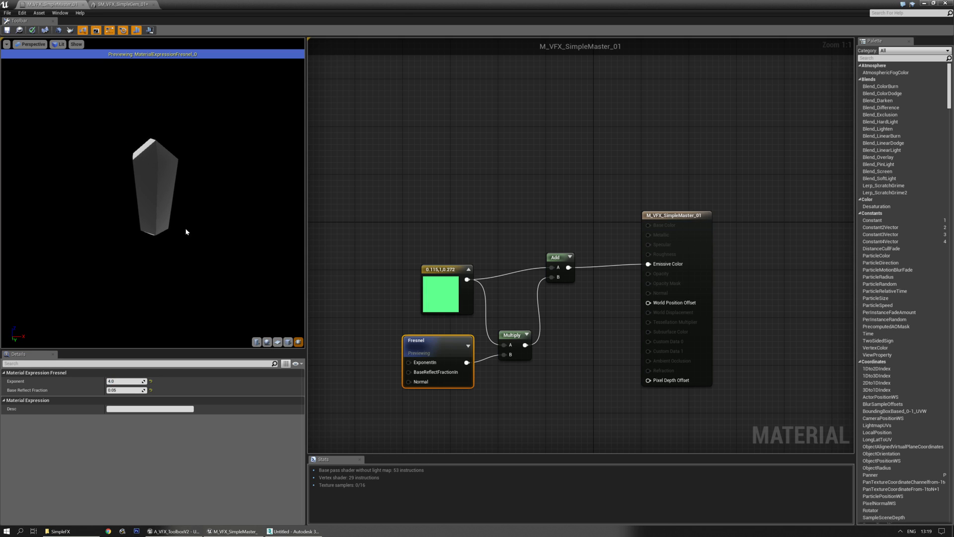
- Insert a second Multiply node with Const B 10 between the first Multiply and the Add node's B input
right_click_drag(592, 330, 488, 296)
left_click(625, 205)
left_click(488, 296)
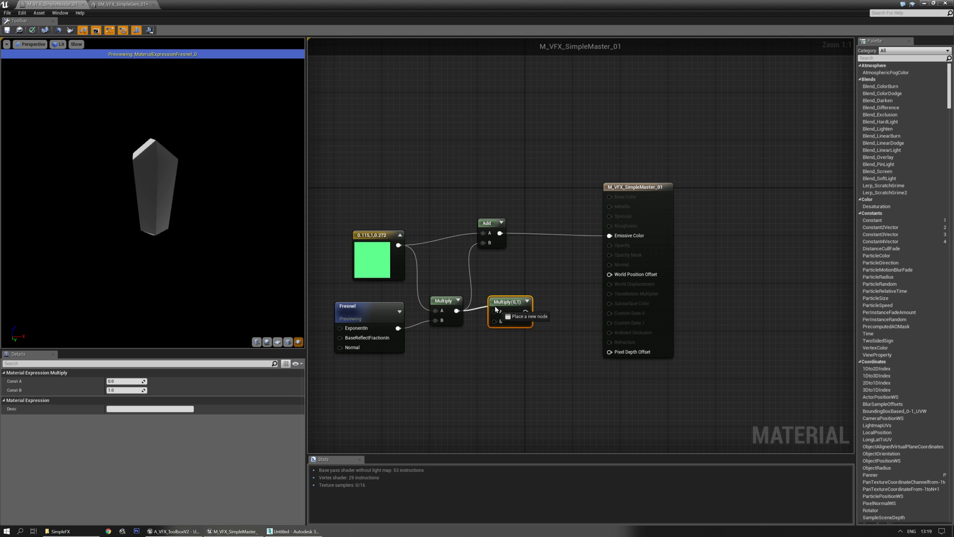
left_click_drag(495, 311, 485, 243)
left_click_drag(507, 302, 490, 307)
left_click(130, 391)
type("10")
key("Return")
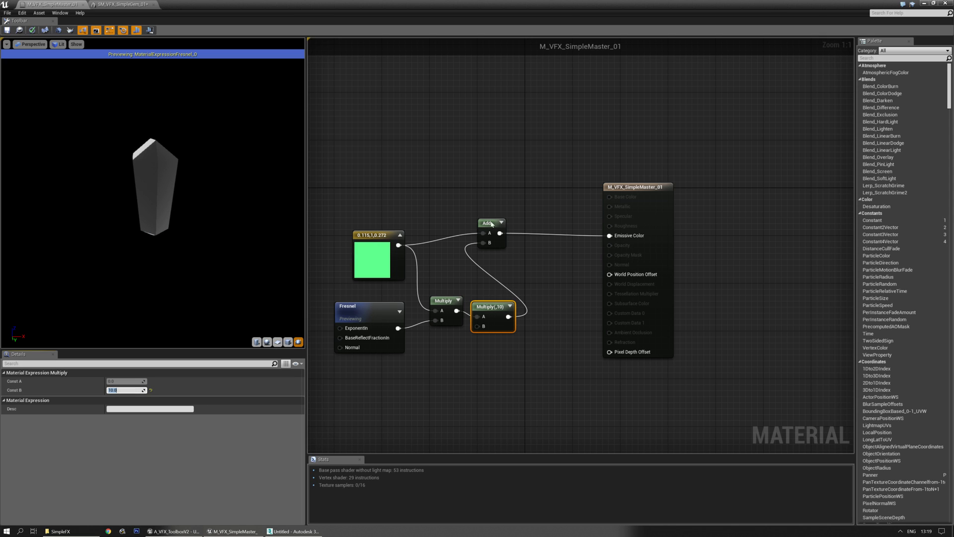
- Preview the Add node on the gem, move the node closer to the material output, and stop previewing it
left_click(490, 219)
key("space")
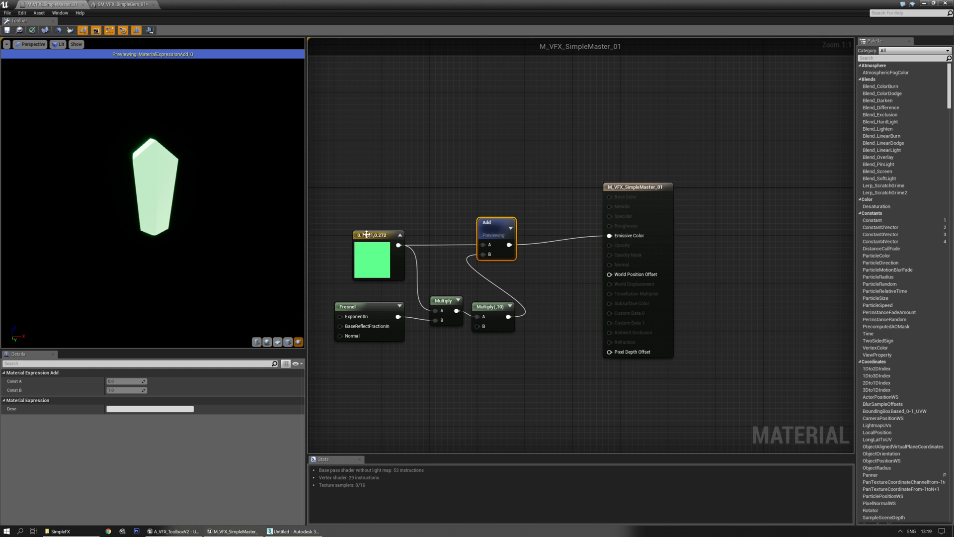
left_click_drag(153, 194, 194, 219)
left_click_drag(488, 229, 524, 236)
key("space")
left_click_drag(199, 213, 174, 229)
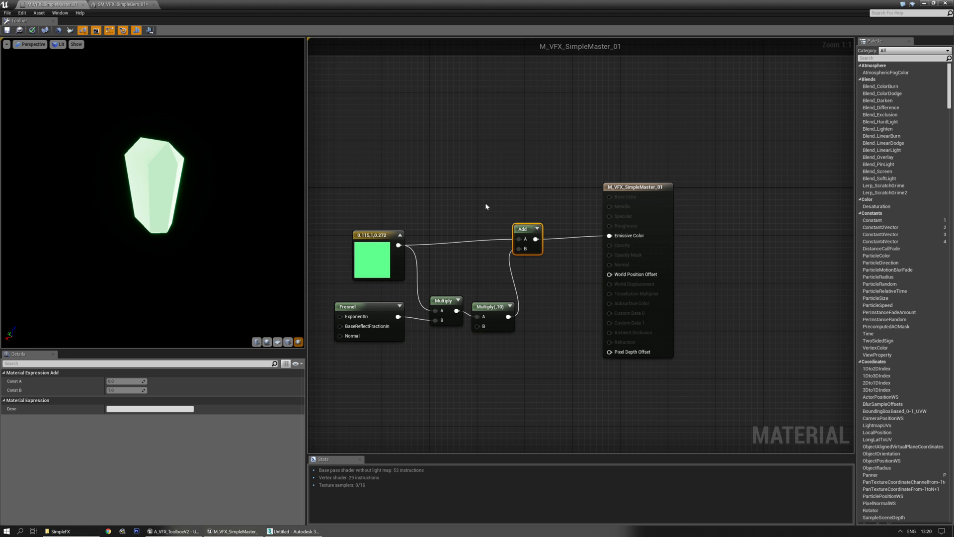
- Connect the Multiply by 10 directly to Emissive Color, bypassing the Add node, and inspect the gem
right_click_drag(495, 208, 451, 179)
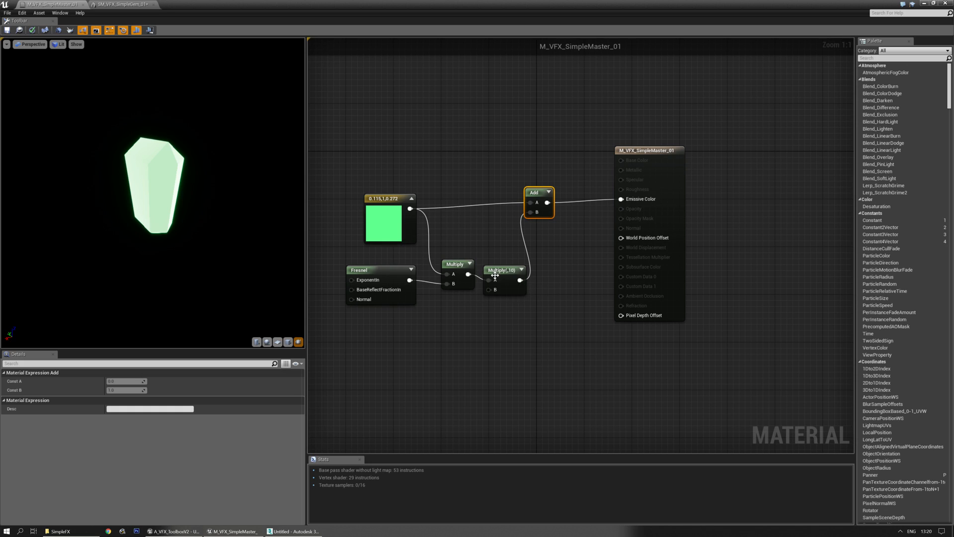
left_click_drag(520, 280, 615, 199)
left_click(590, 224)
left_click_drag(520, 280, 623, 200)
left_click_drag(258, 209, 235, 209)
right_click_drag(647, 253, 353, 254)
left_click_drag(238, 224, 199, 248)
mouse_move(153, 194)
left_mouse_down()
mouse_move(204, 229)
mouse_move(174, 238)
mouse_move(149, 209)
mouse_move(174, 249)
mouse_move(199, 204)
mouse_move(129, 199)
mouse_move(144, 218)
mouse_move(189, 204)
mouse_move(179, 214)
mouse_move(154, 203)
mouse_move(184, 224)
mouse_move(154, 218)
mouse_move(149, 194)
mouse_move(154, 203)
left_mouse_up()
mouse_move(553, 226)
right_mouse_down()
mouse_move(449, 279)
mouse_move(505, 258)
mouse_move(547, 217)
right_mouse_up()
left_click_drag(472, 276, 479, 288)
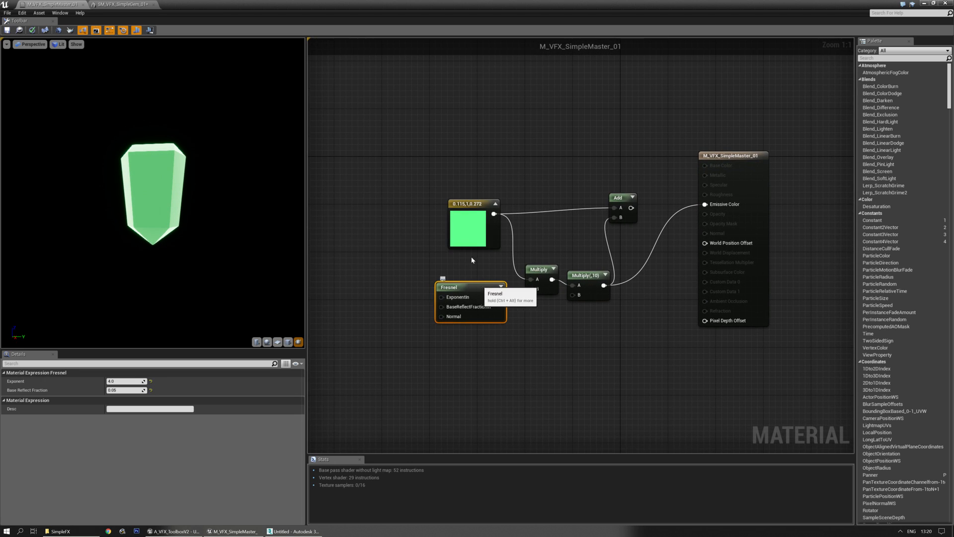
- Convert the green color constant to a parameter and name it Color
right_click(466, 203)
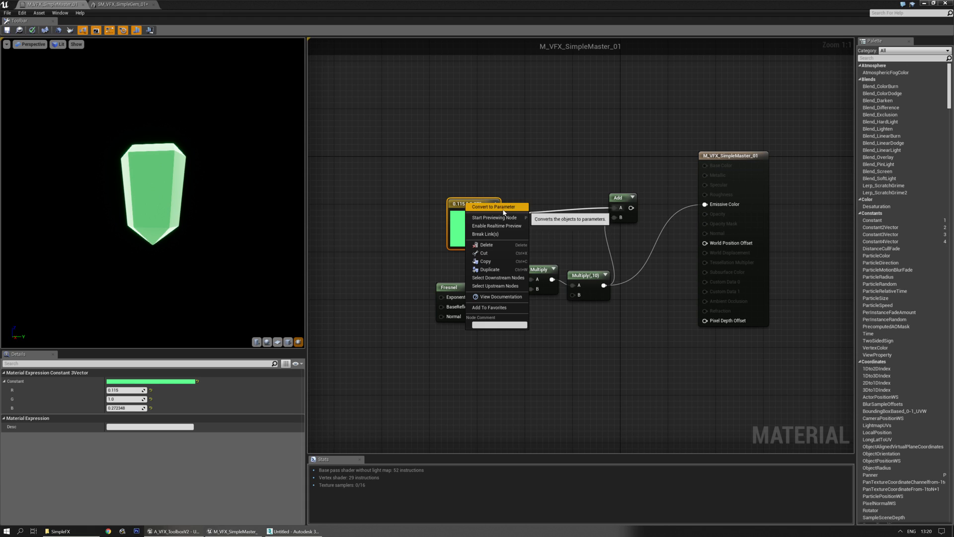
left_click(494, 207)
left_click(128, 381)
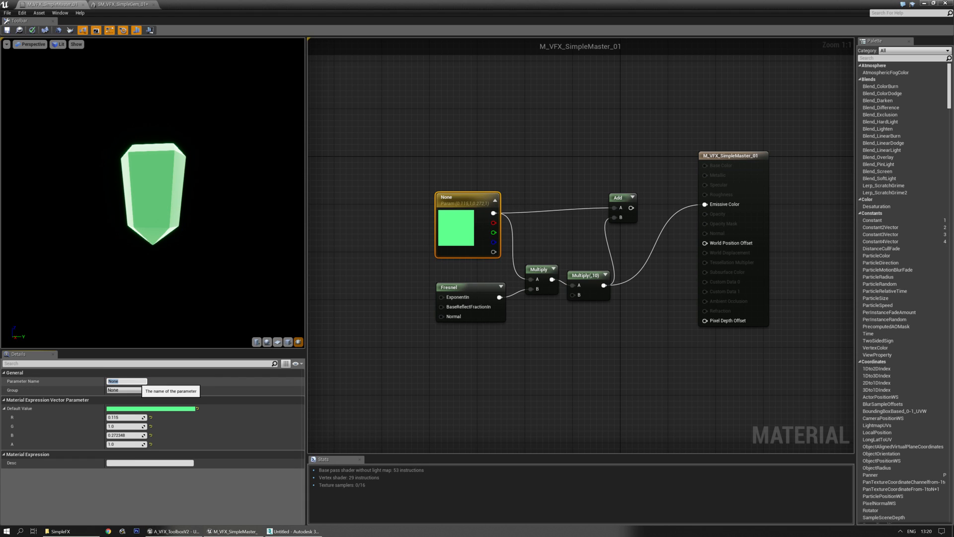
key("Return")
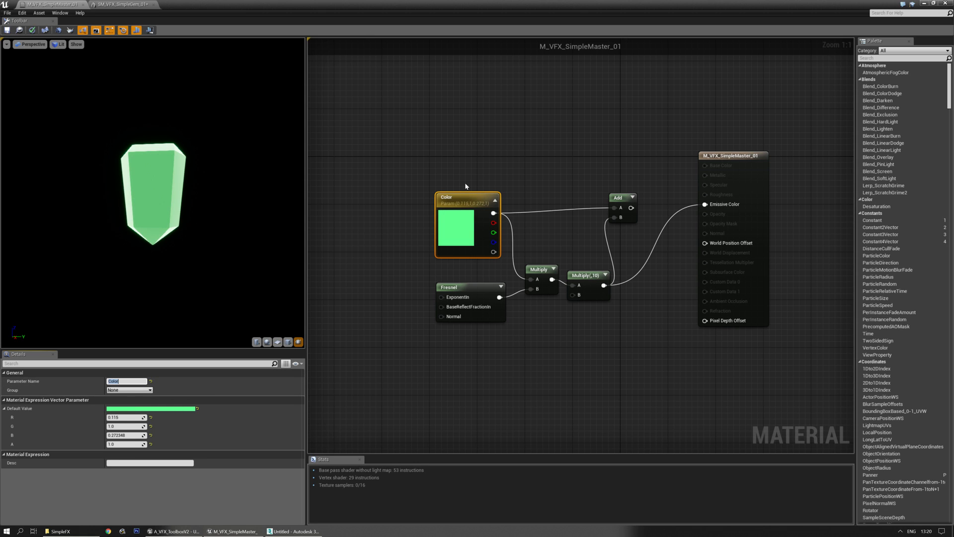
right_click_drag(448, 156, 387, 160)
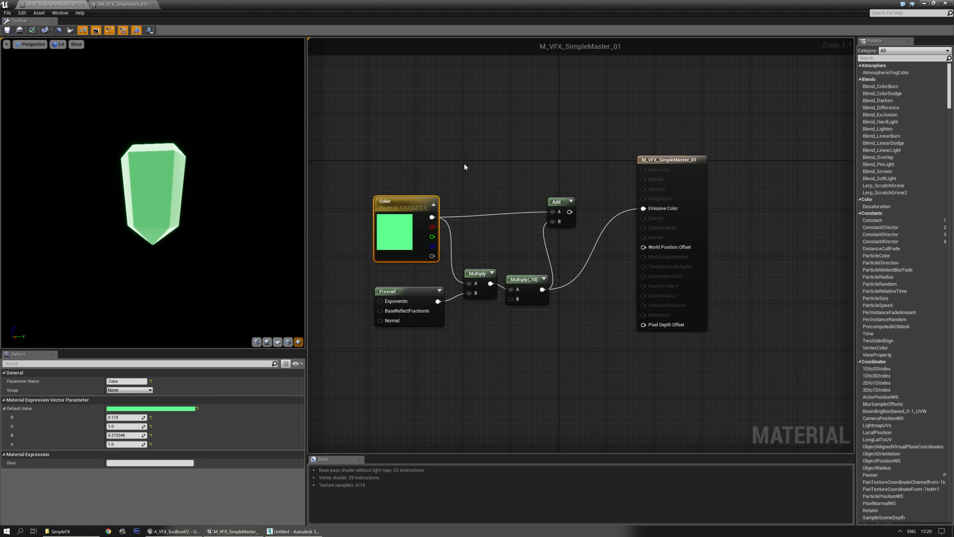
- Align the first Multiply node horizontally with the Multiply by 10 node
left_click(458, 342)
right_click_drag(409, 369, 455, 376)
left_click(455, 319)
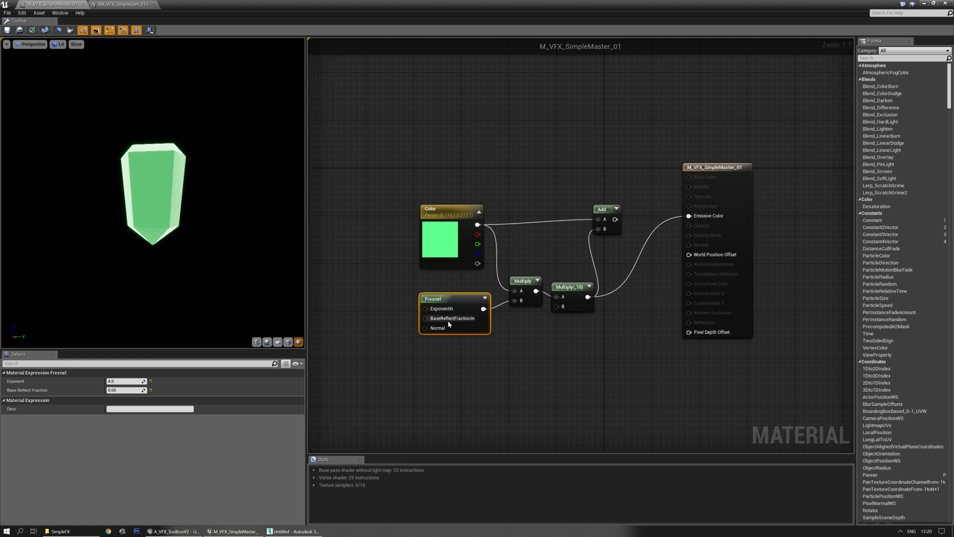
left_click(505, 395)
left_click_drag(528, 280, 528, 288)
left_click(530, 327)
right_click_drag(546, 245, 501, 261)
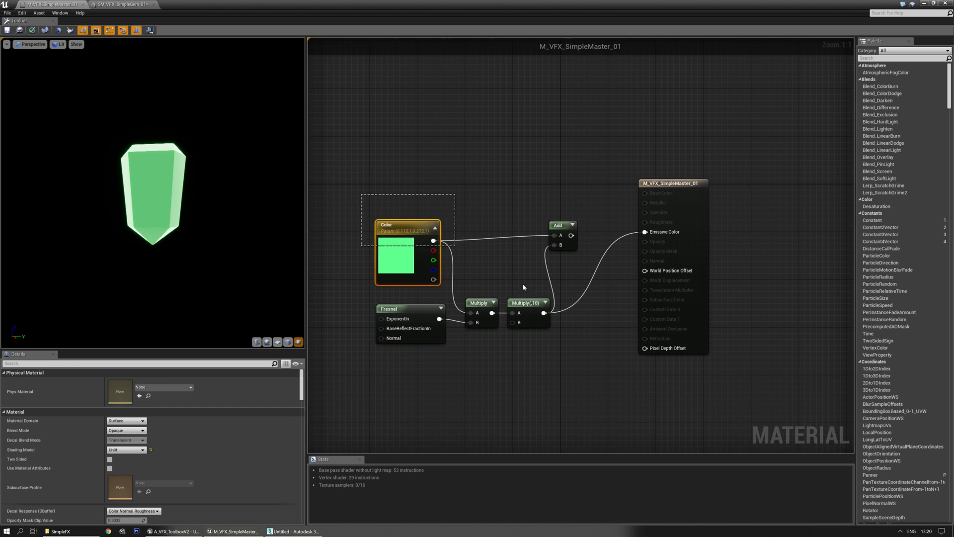
- Move the Color, Fresnel, both Multiply and Add nodes up together so the last Multiply lines up with Emissive Color
left_click_drag(473, 257, 587, 373)
key("Up")
key("Up")
key("Up")
key("Up")
key("Up")
key("Up")
key("Up")
key("Up")
key("Up")
key("Up")
key("Up")
key("Up")
key("Up")
key("Up")
key("Up")
key("Down")
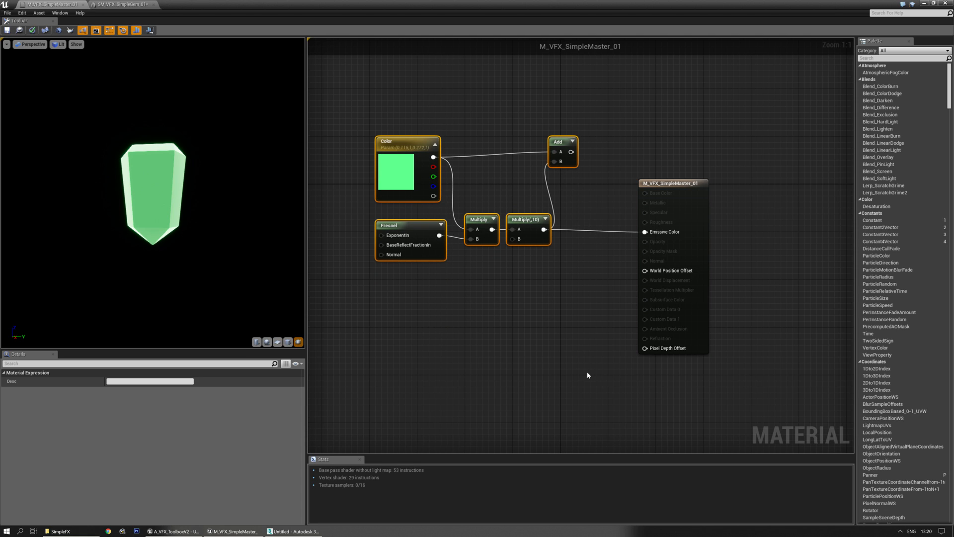
left_click(587, 372)
right_click_drag(587, 373, 619, 419)
mouse_move(195, 262)
right_mouse_down()
mouse_move(189, 238)
mouse_move(195, 263)
right_mouse_up()
left_click_drag(183, 248, 206, 249)
right_click_drag(626, 305, 603, 289)
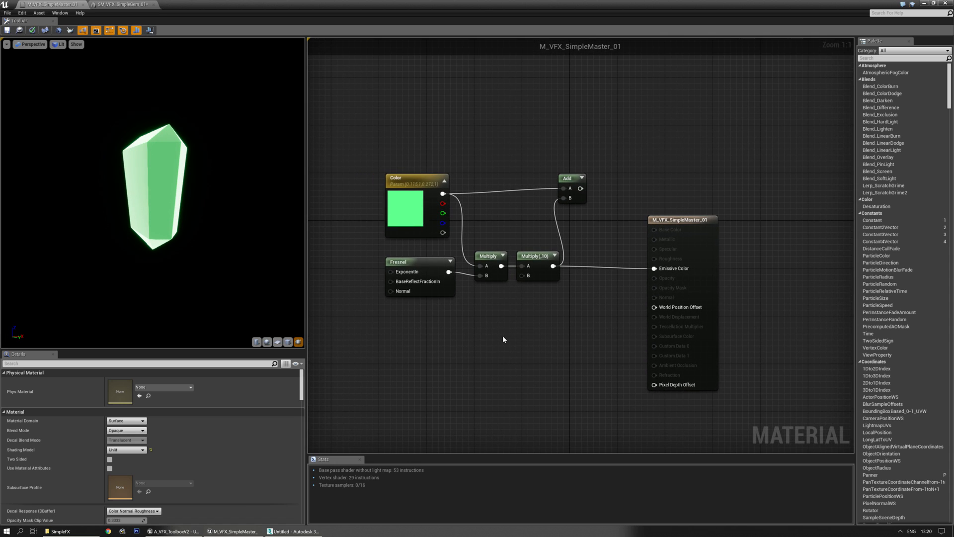
- Add a Particle Color node below the two Multiply nodes
right_click(503, 336)
type("particle color")
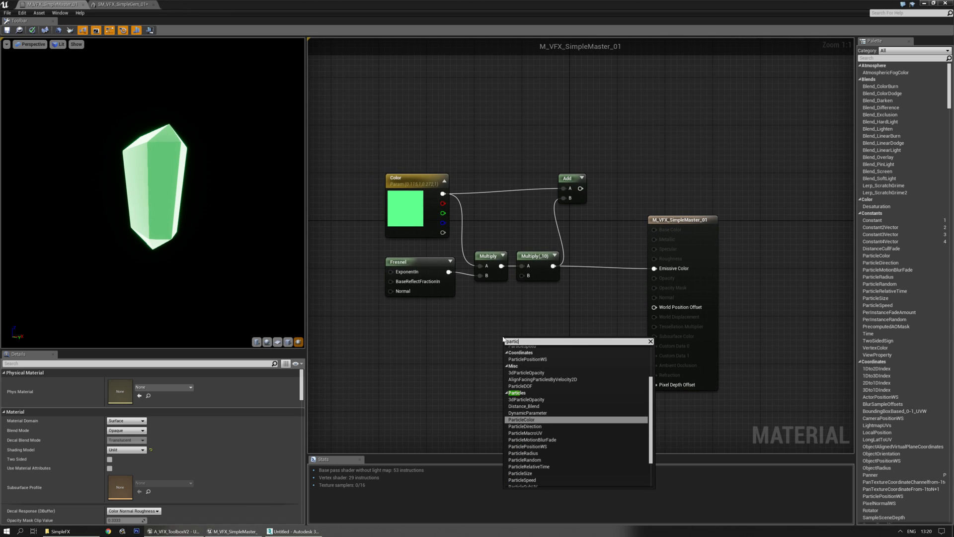
key("Return")
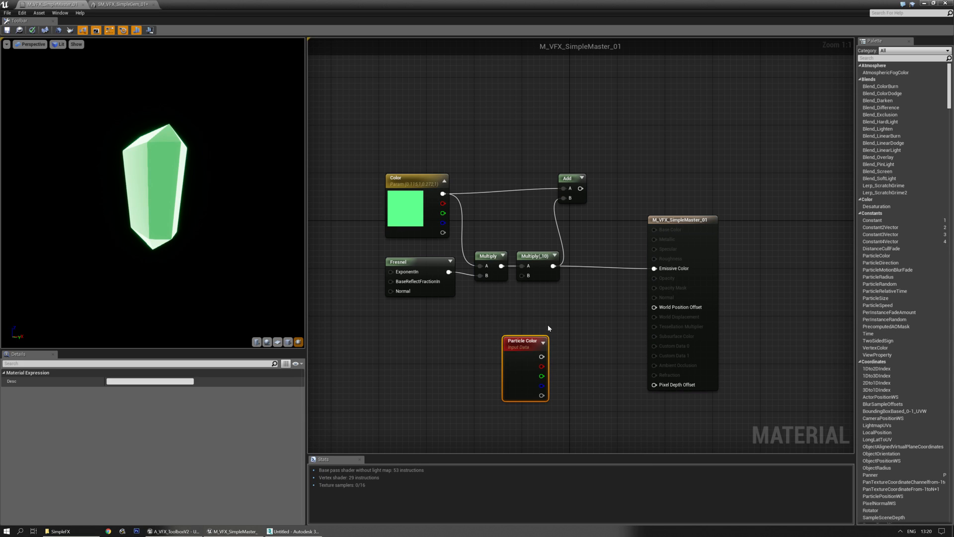
right_click_drag(546, 329, 500, 338)
- Add a Multiply node with the Multiply by 10 in A and Particle Color in B, and connect it to Emissive Color
left_click(515, 304)
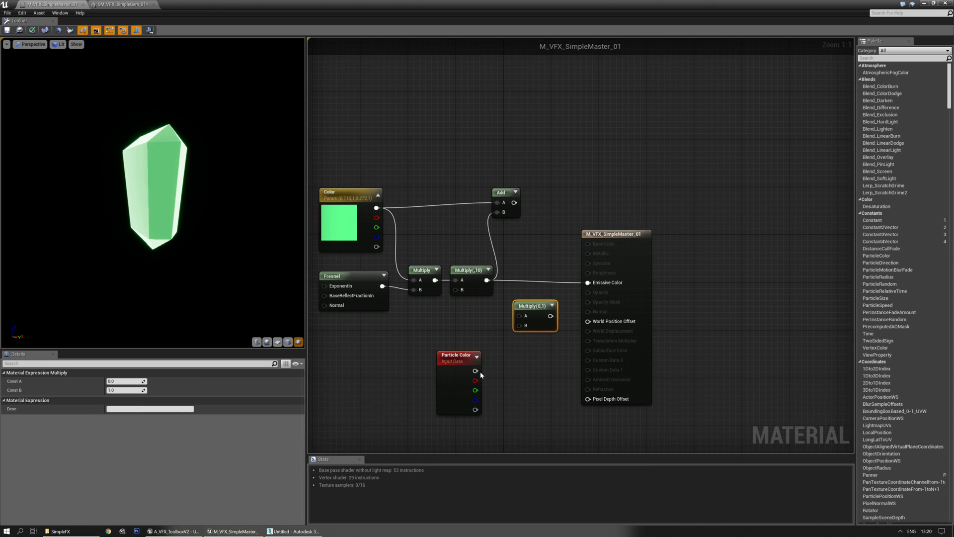
left_click_drag(520, 325, 519, 326)
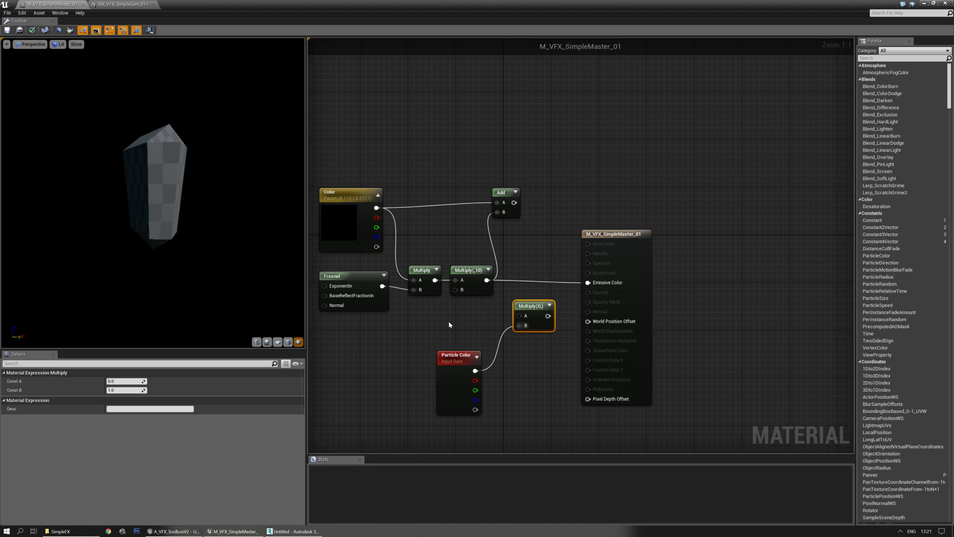
left_click(449, 321)
left_click_drag(487, 280, 517, 315)
right_click_drag(487, 318, 527, 324)
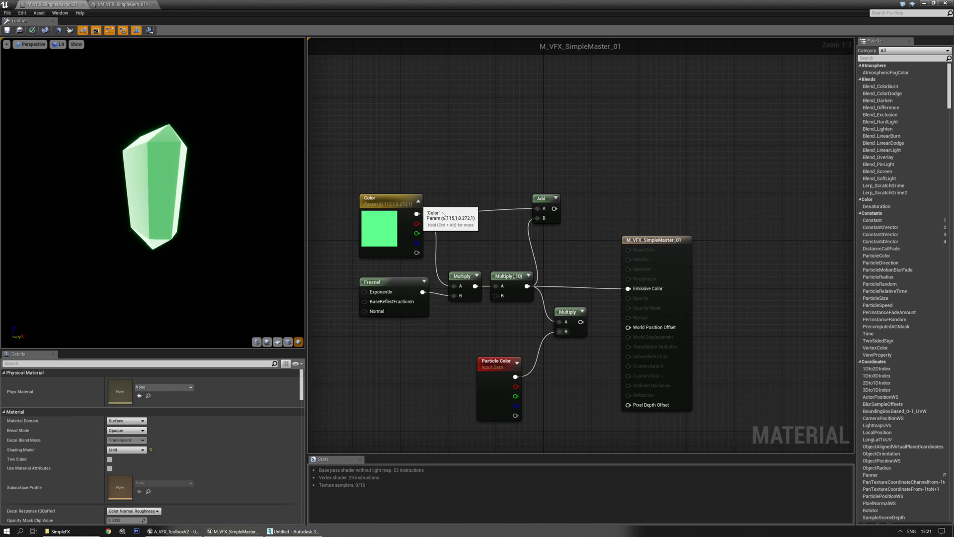
left_click_drag(579, 322, 628, 293)
right_click_drag(427, 339, 454, 340)
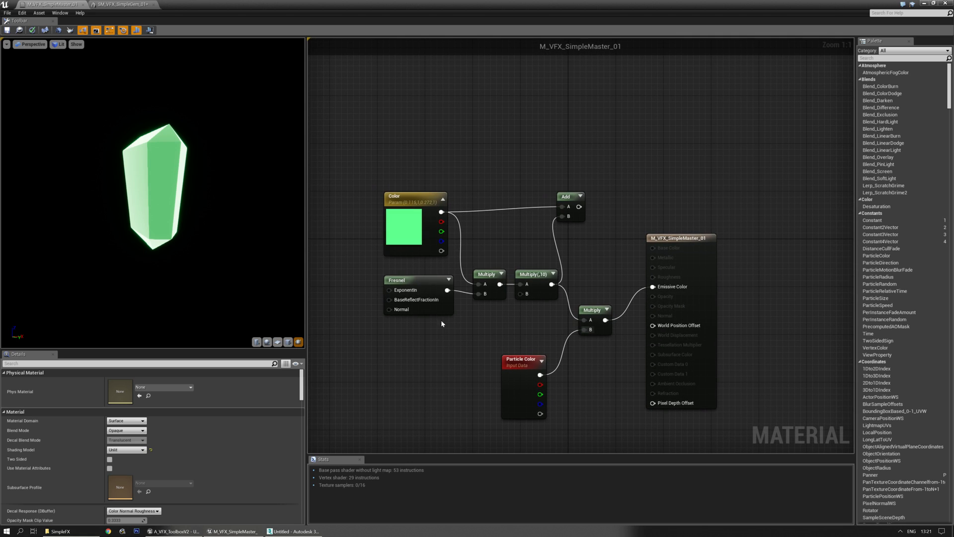
- Save the material and locate it in the Content Browser
left_click(9, 35)
key("ctrl+b")
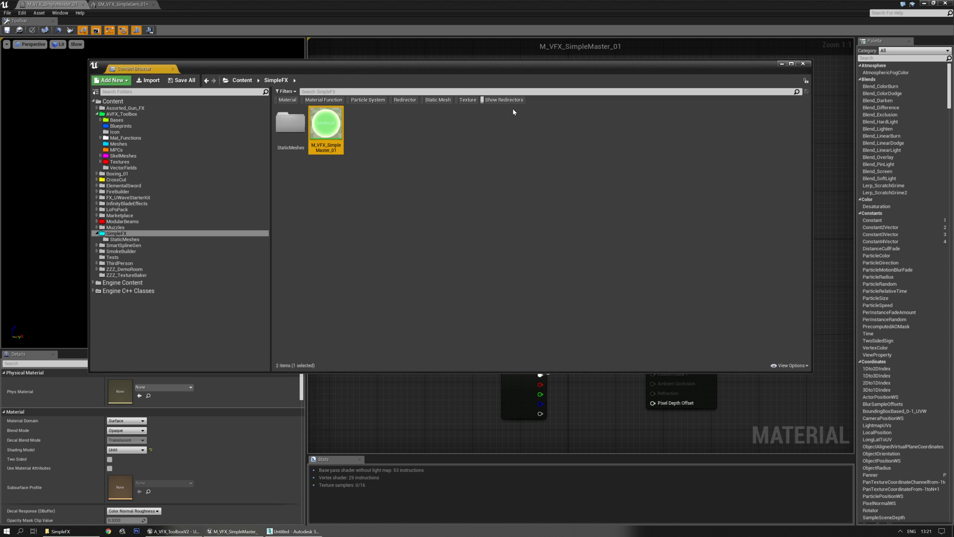
- Create a Materials folder inside SimpleFX and move M_VFX_SimpleMaster_01 into it
left_click(411, 152)
right_click(410, 152)
left_click(433, 163)
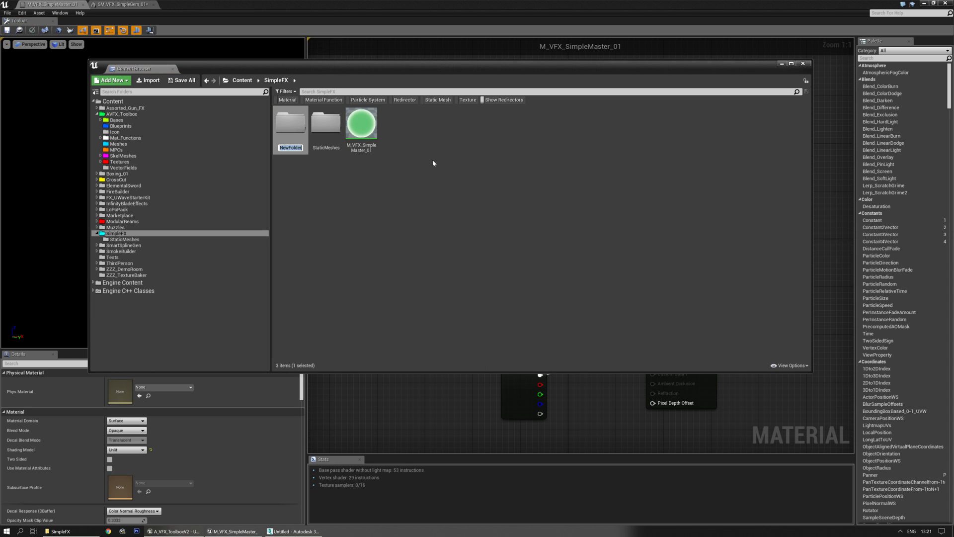
type("Materials")
key("Return")
left_click_drag(326, 123, 360, 129)
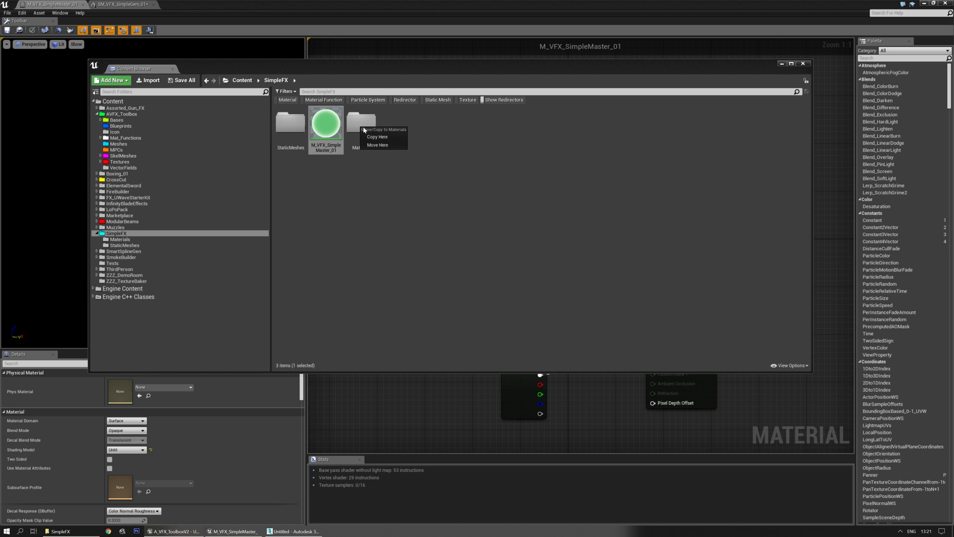
left_click(387, 145)
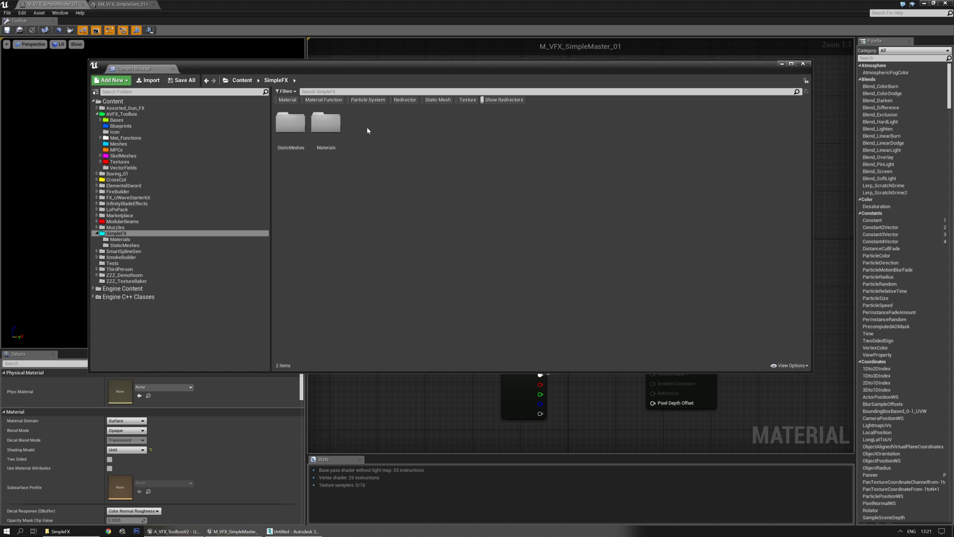
- Create a ParticleSystems folder inside SimpleFX
right_click(368, 128)
left_click(395, 138)
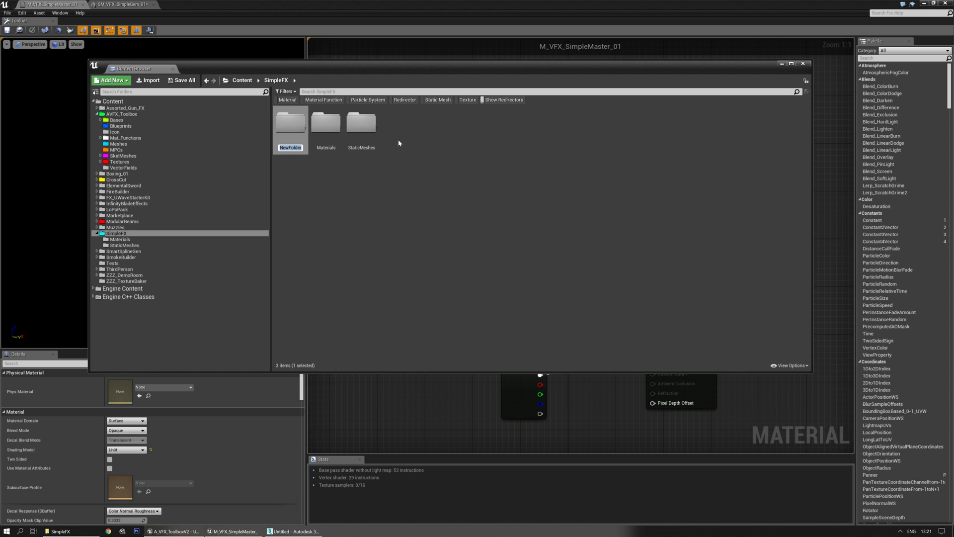
type("ParticleSystems")
key("Return")
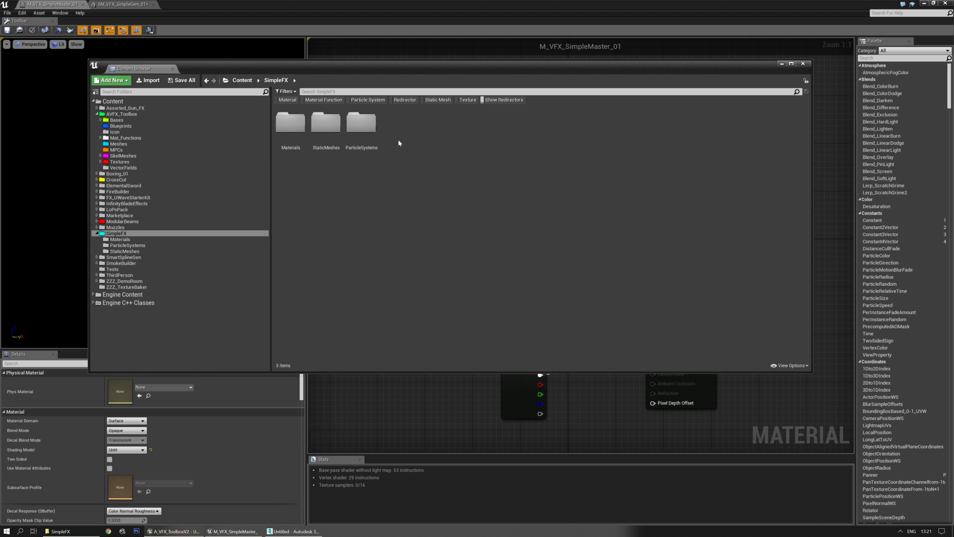
- Create a Particle System named Par_SimpleGemFX_01 inside the ParticleSystems folder
double_click(362, 124)
right_click(357, 183)
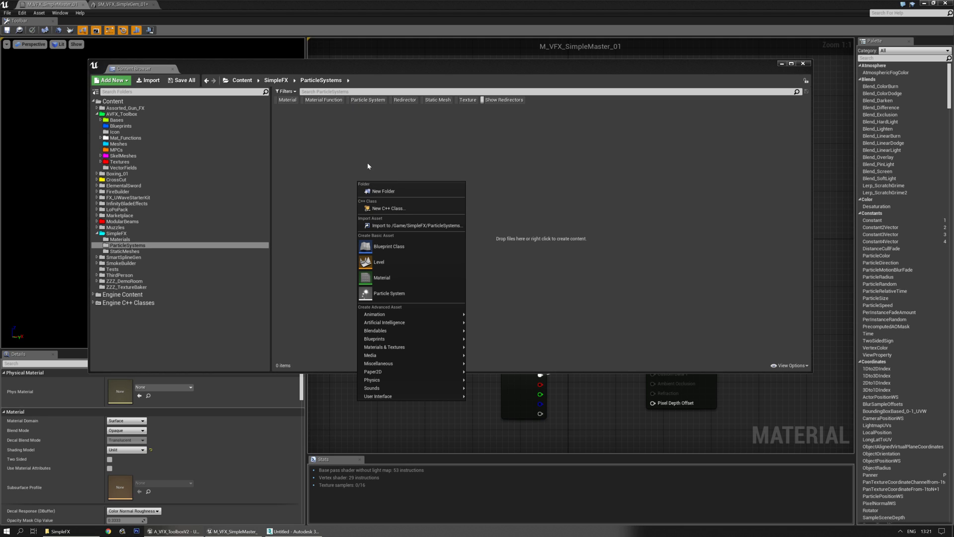
left_click(419, 293)
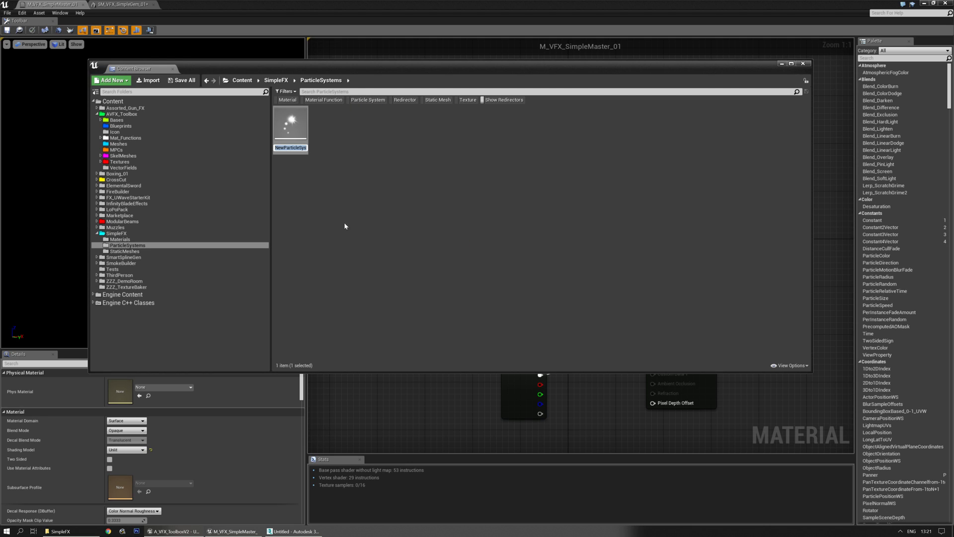
type("Par_")
key("BackSpace")
key("BackSpace")
key("BackSpace")
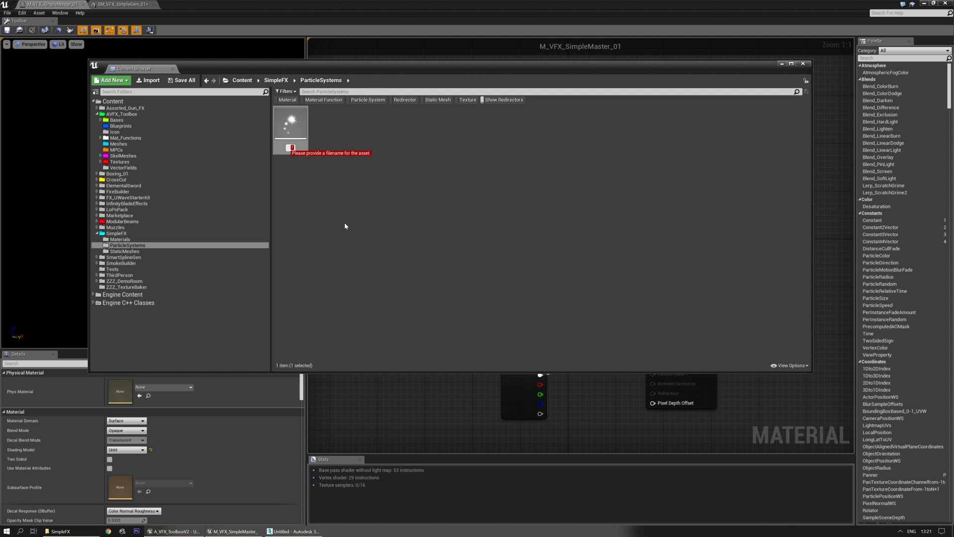
type("_")
key("BackSpace")
key("BackSpace")
type("VFX_")
key("BackSpace")
key("BackSpace")
key("BackSpace")
key("BackSpace")
type("Par_")
type("Simple")
type("GemFX")
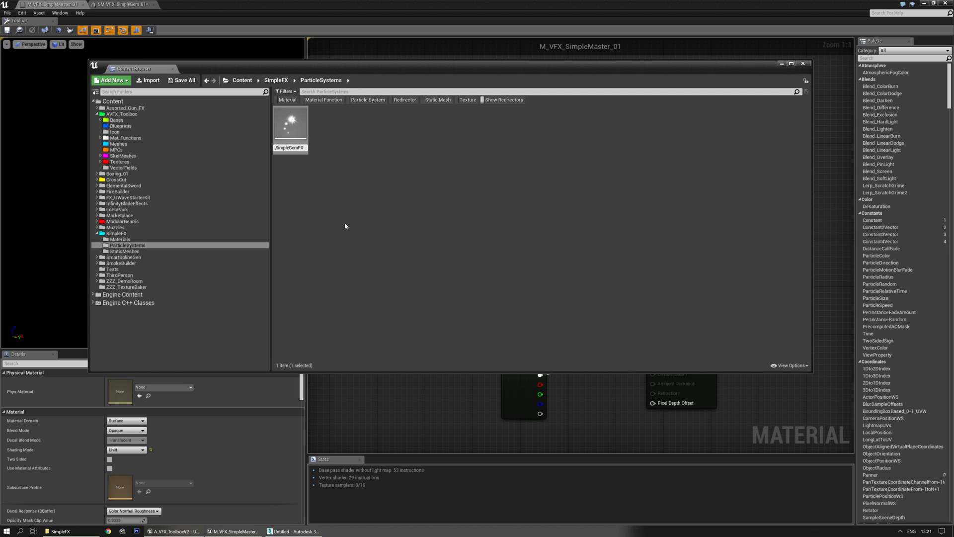
type("_01")
key("Return")
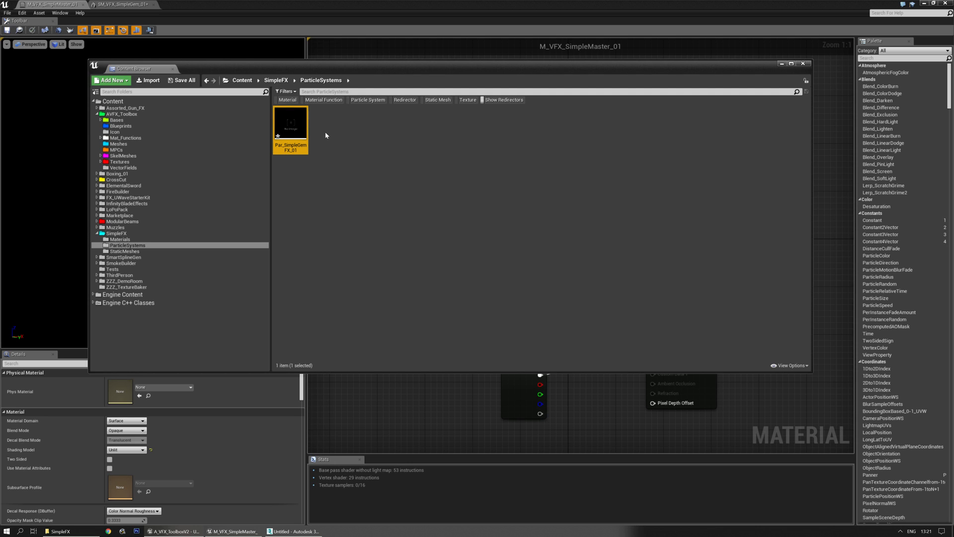
- Open Par_SimpleGemFX_01 for editing, enlarge its preview area and show the floor geometry in it
double_click(298, 142)
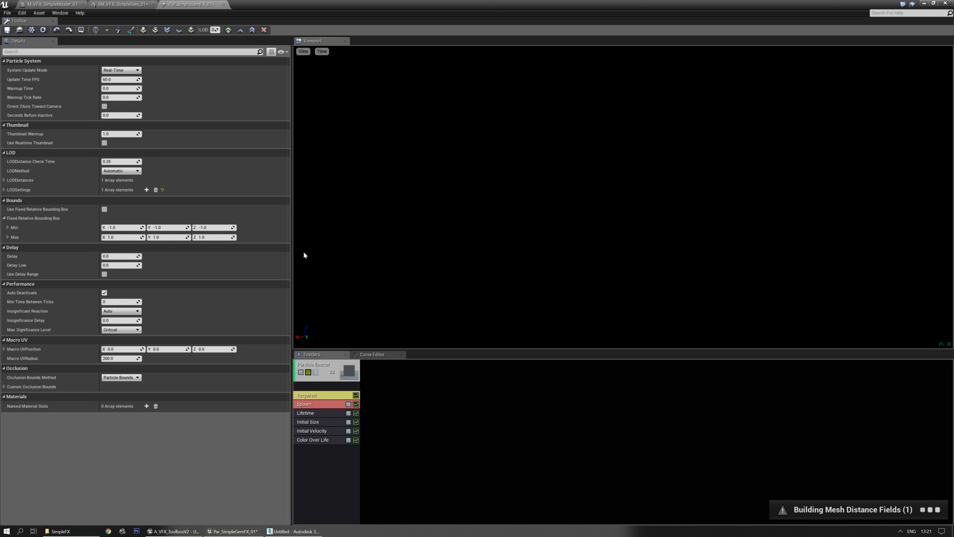
left_click_drag(292, 242, 188, 246)
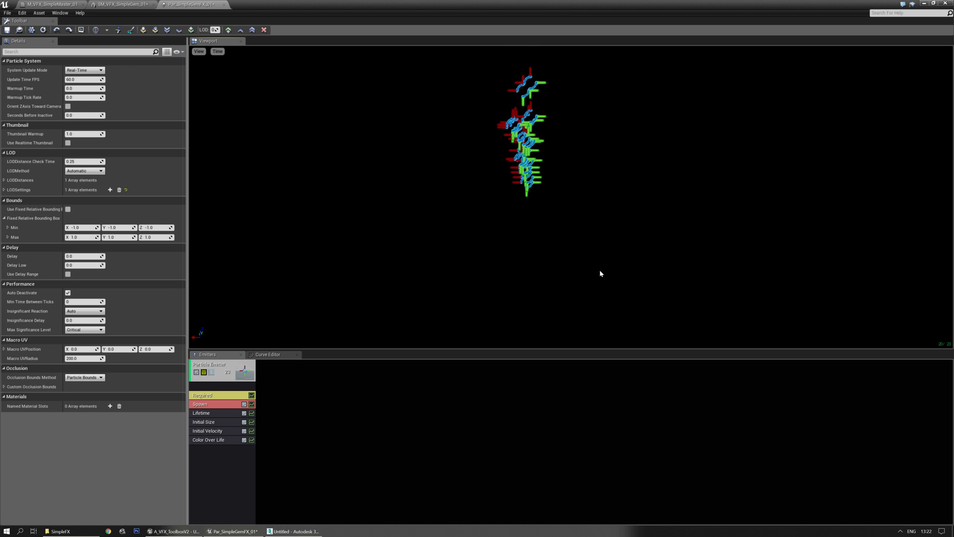
left_click_drag(601, 274, 606, 318)
right_click_drag(661, 236, 654, 204)
left_click(198, 53)
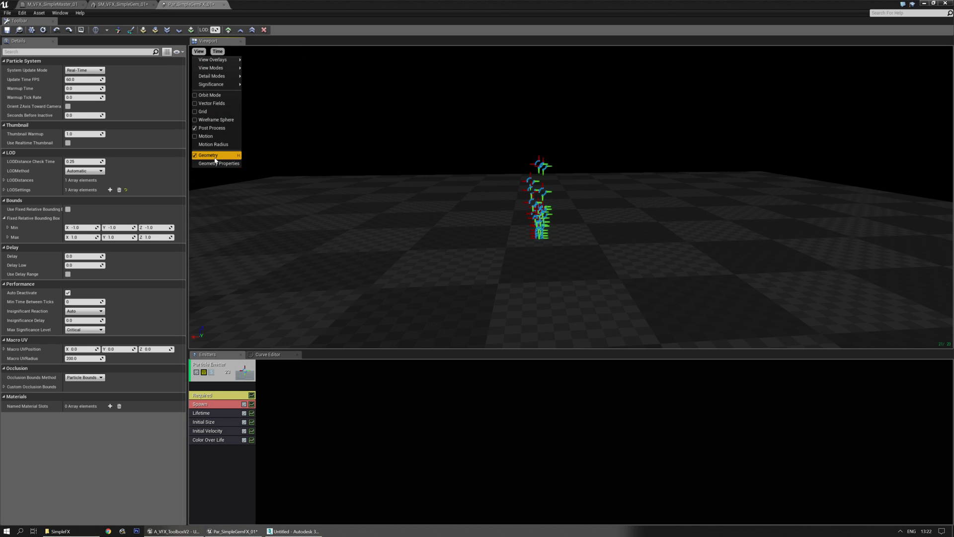
mouse_move(500, 187)
left_mouse_down()
mouse_move(497, 219)
mouse_move(499, 199)
left_mouse_up()
key("h")
key("h")
left_click_drag(398, 181, 398, 178)
left_click_drag(528, 199, 356, 330)
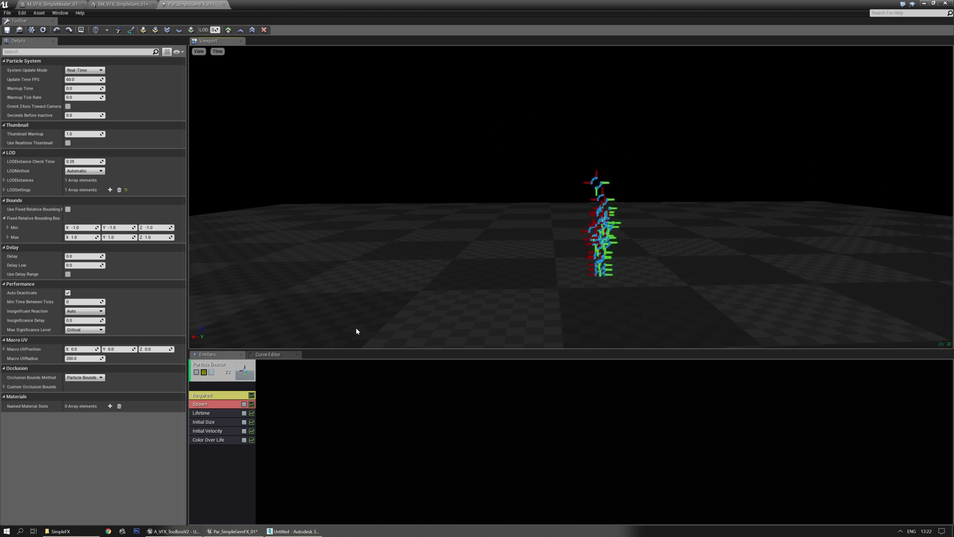
- Add a Mesh Data type module to the Particle Emitter
left_click(218, 390)
right_click(217, 391)
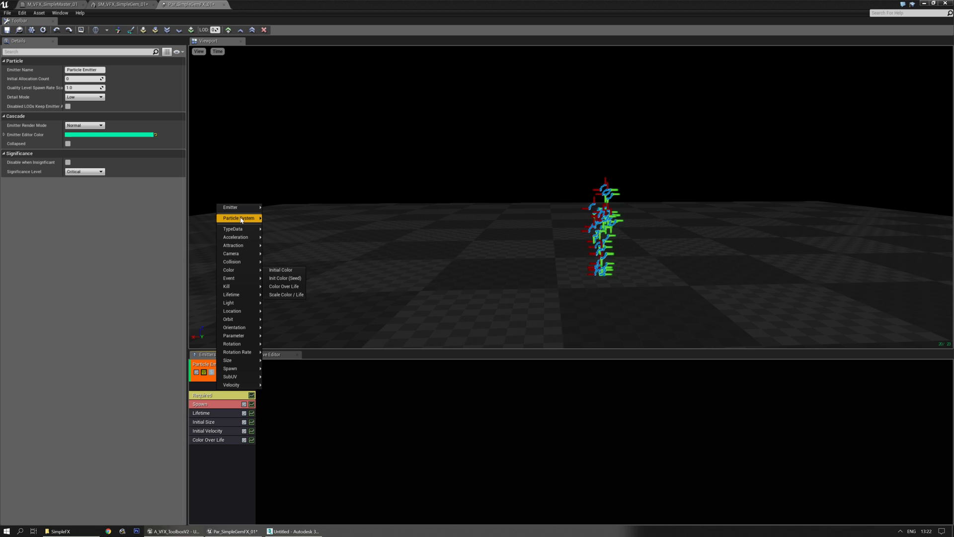
mouse_move(234, 231)
left_click(285, 260)
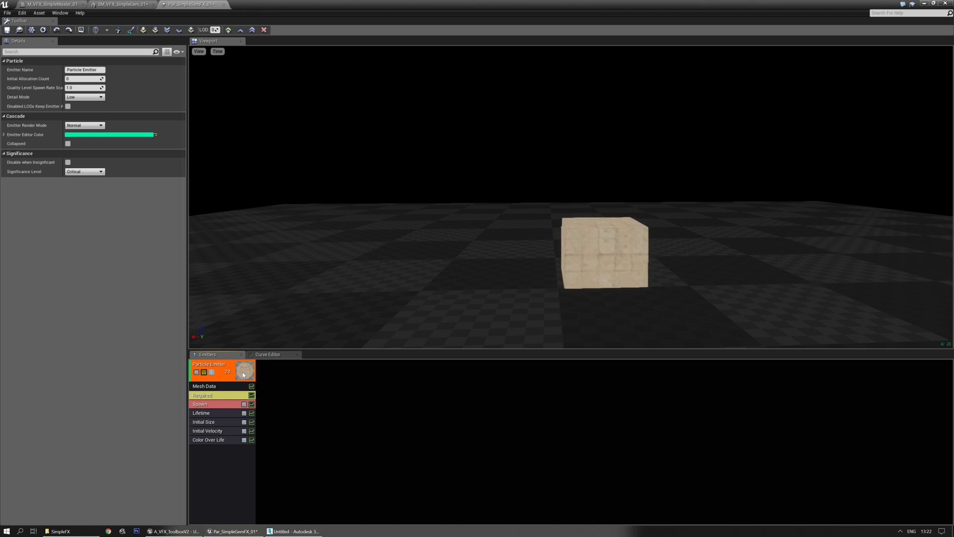
- Assign SM_VFX_SimpleGem_01 from the StaticMeshes folder as the mesh of the Mesh Data module
left_click(219, 386)
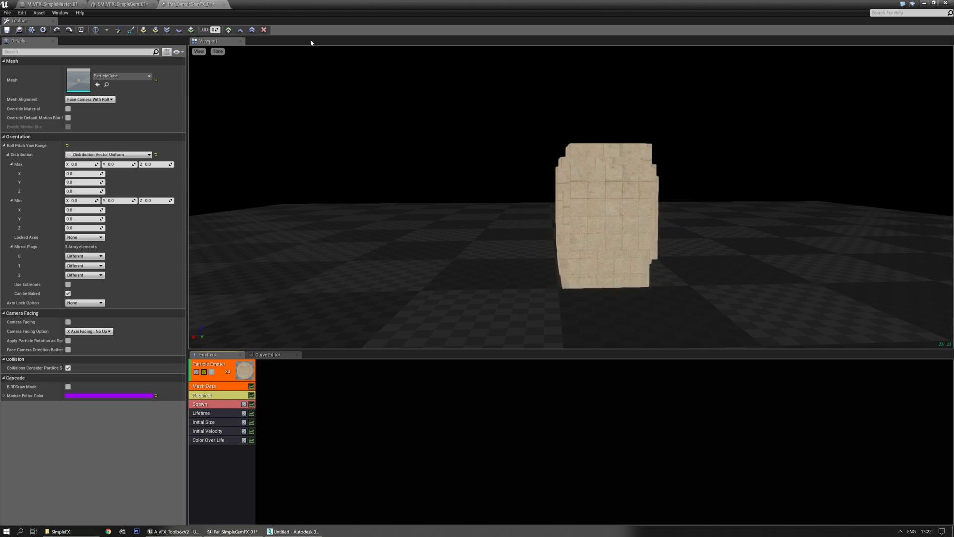
key("ctrl+shift+f")
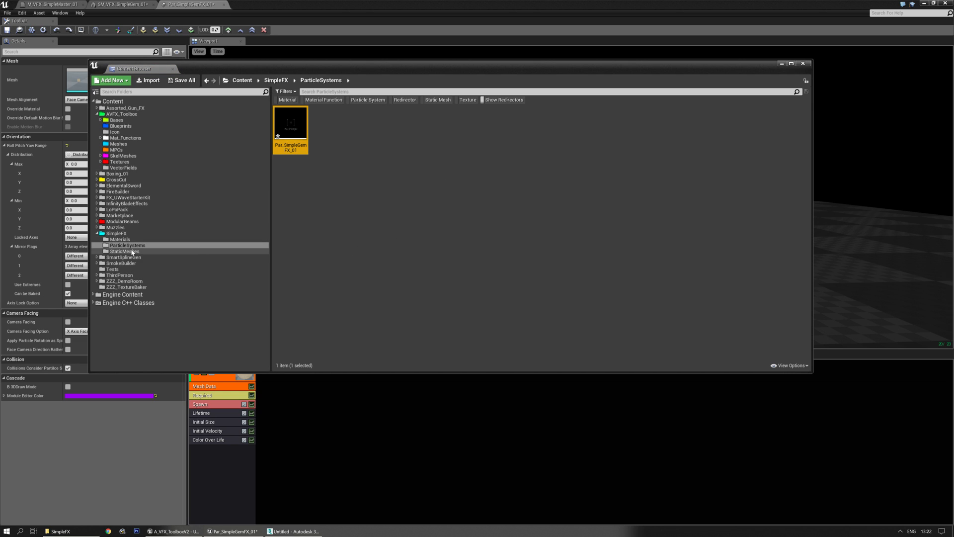
left_click(124, 251)
left_click(292, 129)
left_click_drag(394, 66, 326, 94)
left_click(104, 482)
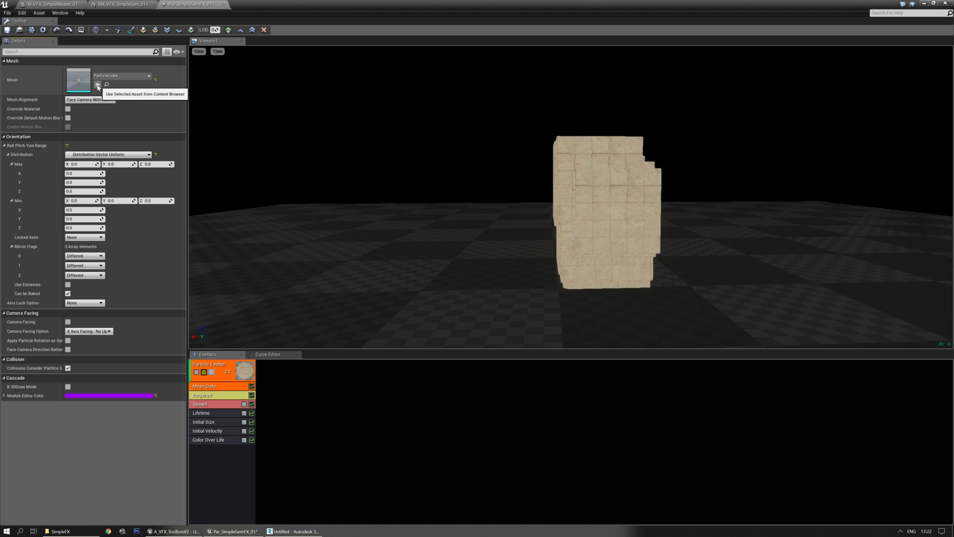
left_click(97, 85)
mouse_move(552, 191)
right_mouse_down()
mouse_move(552, 201)
mouse_move(553, 154)
mouse_move(552, 192)
right_mouse_up()
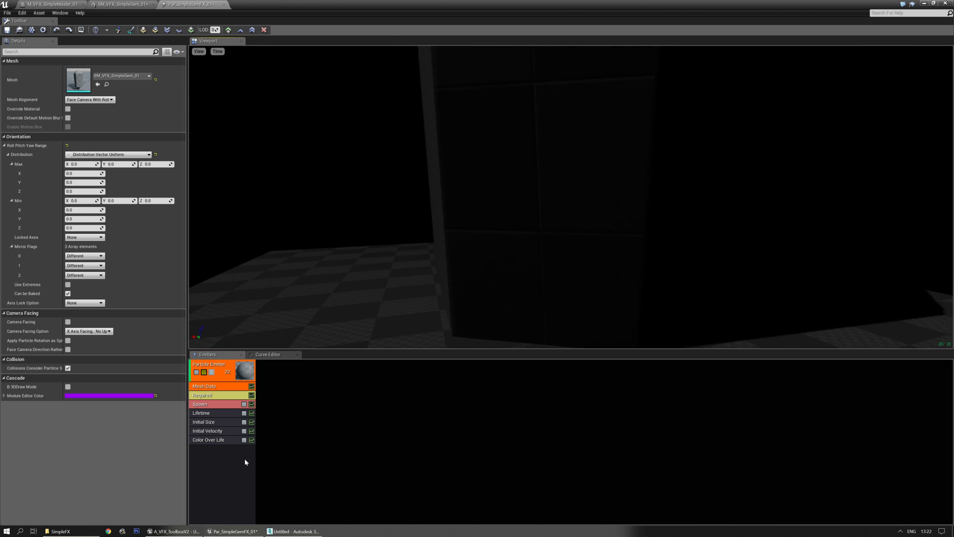
- Set the Initial Size module to Distribution Vector Constant with X, Y and Z at 1.0
left_click(225, 422)
left_click(104, 79)
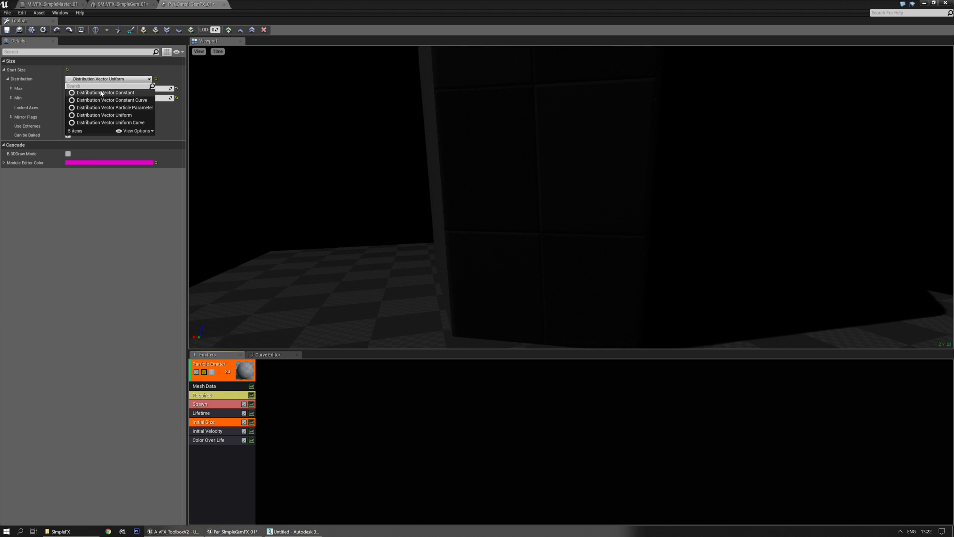
left_click(102, 93)
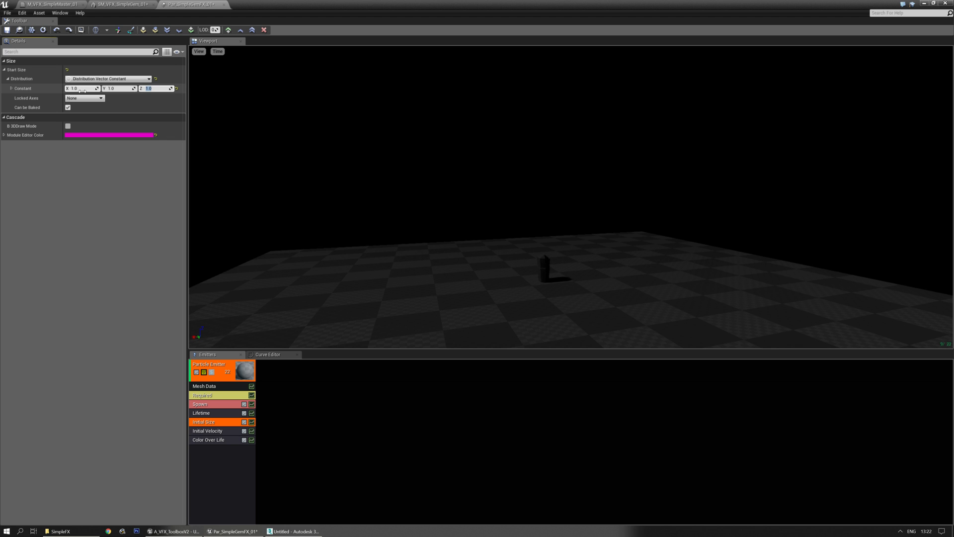
right_click_drag(686, 202, 677, 150)
right_click_drag(635, 187, 635, 201)
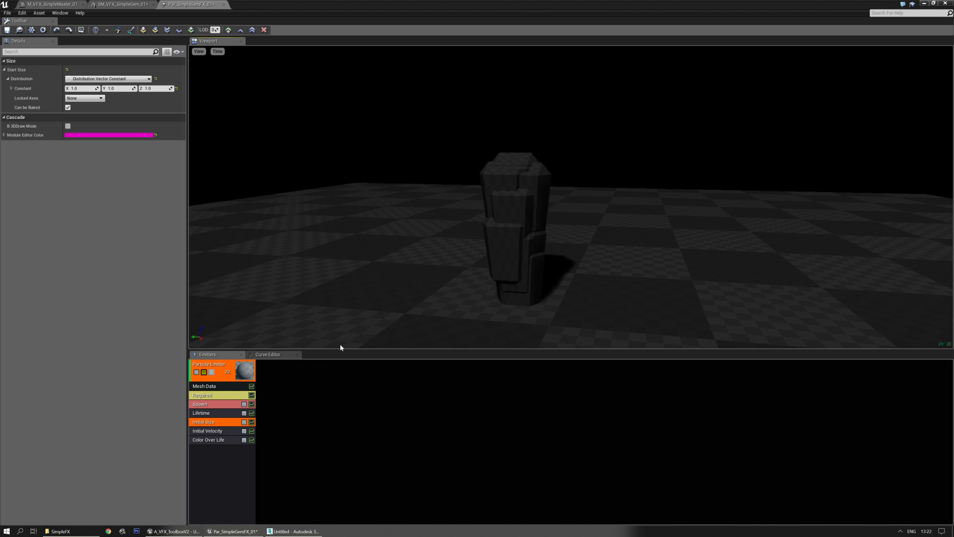
- Assign M_VFX_SimpleMaster_01 as the emitter's Required material and enable Override Material in the Mesh Data module
left_click(215, 396)
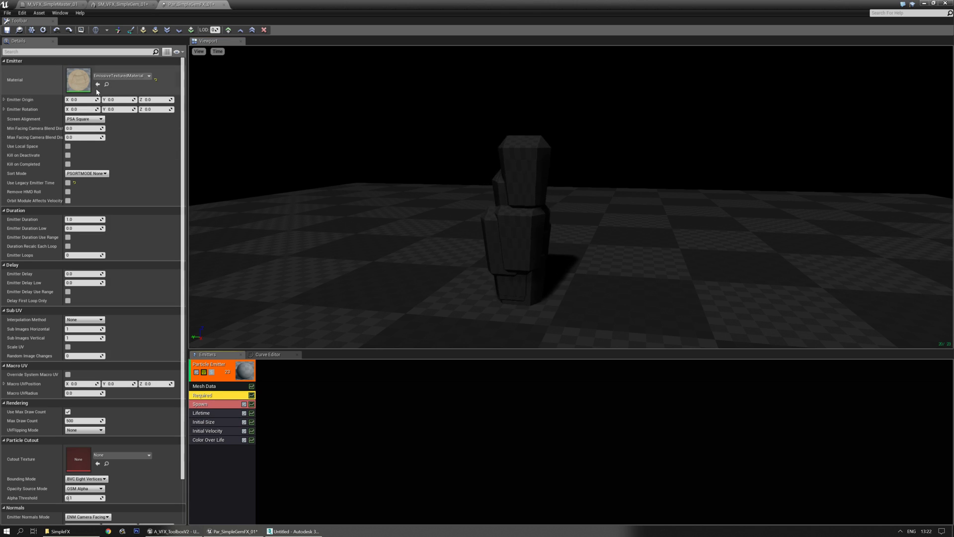
left_click(224, 386)
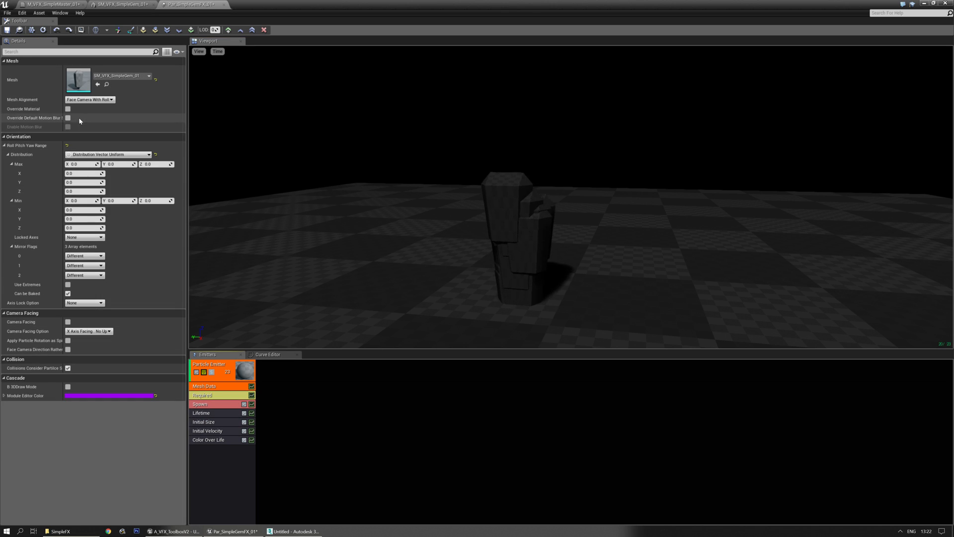
left_click(68, 110)
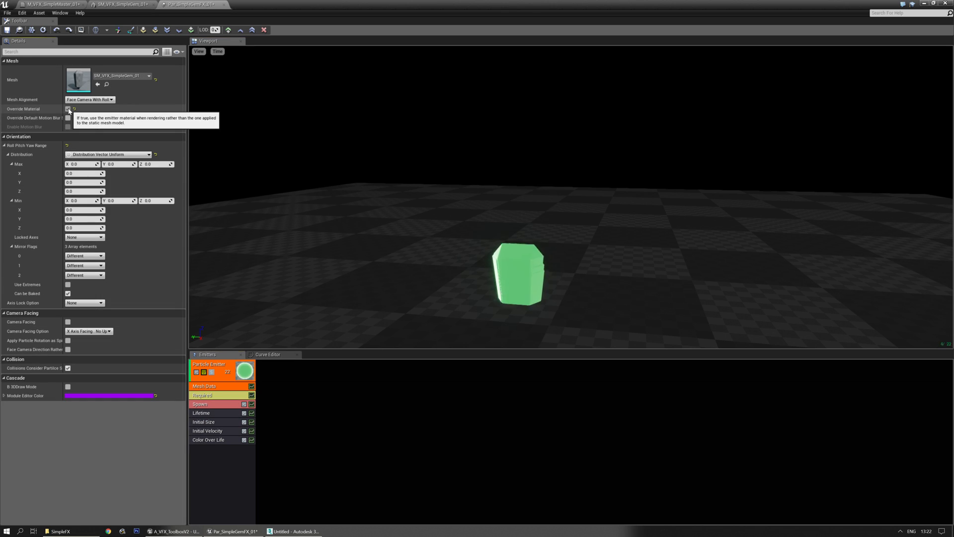
left_click_drag(381, 200, 421, 234)
left_click_drag(411, 198, 365, 233)
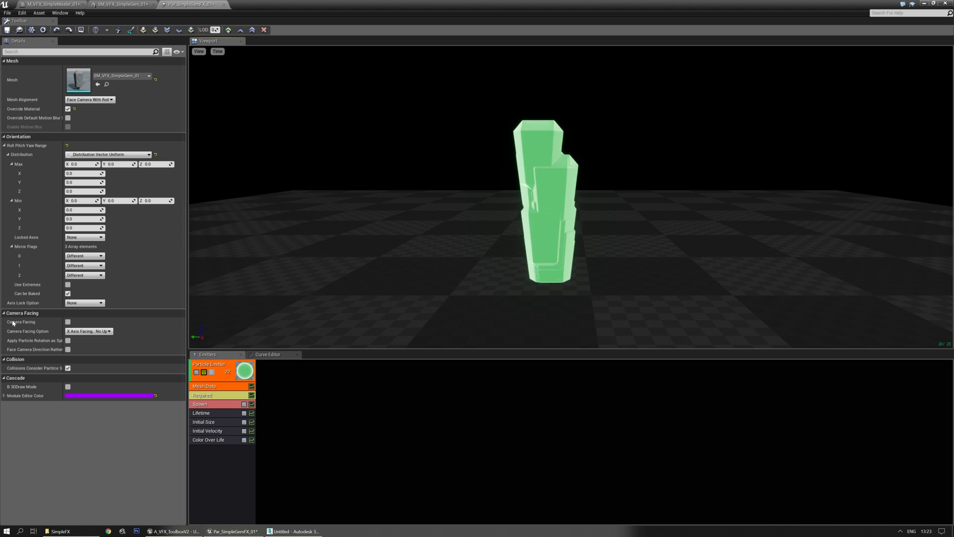
- Delete the emitter's Initial Velocity module and set Emitter Loops to 1 in the Required module
left_click(206, 432)
key("Delete")
left_click_drag(449, 256, 450, 283)
right_click_drag(450, 256, 449, 239)
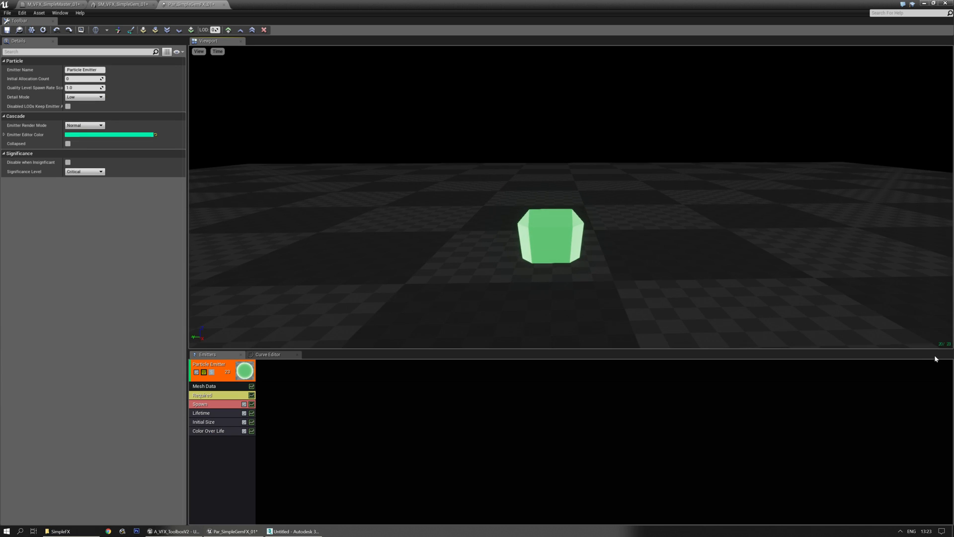
left_click(212, 396)
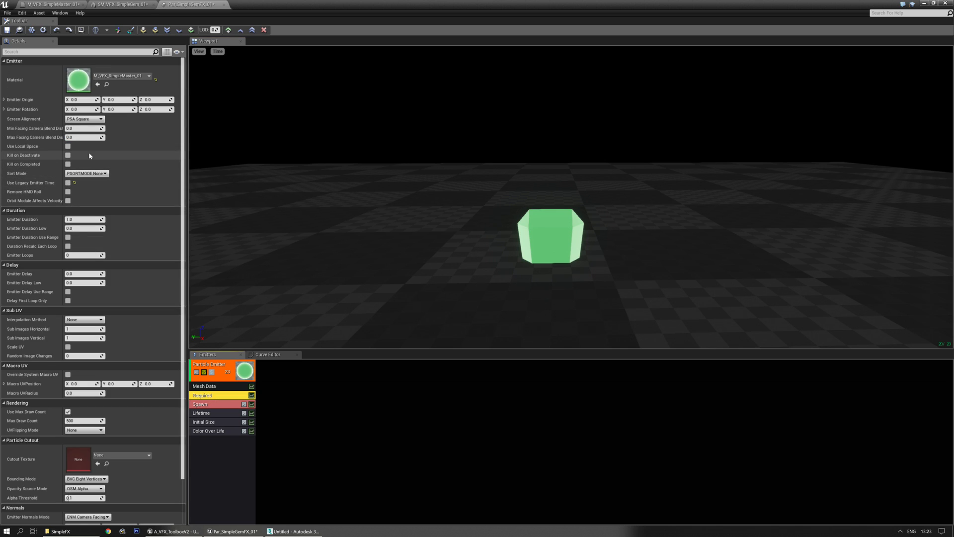
left_click(83, 255)
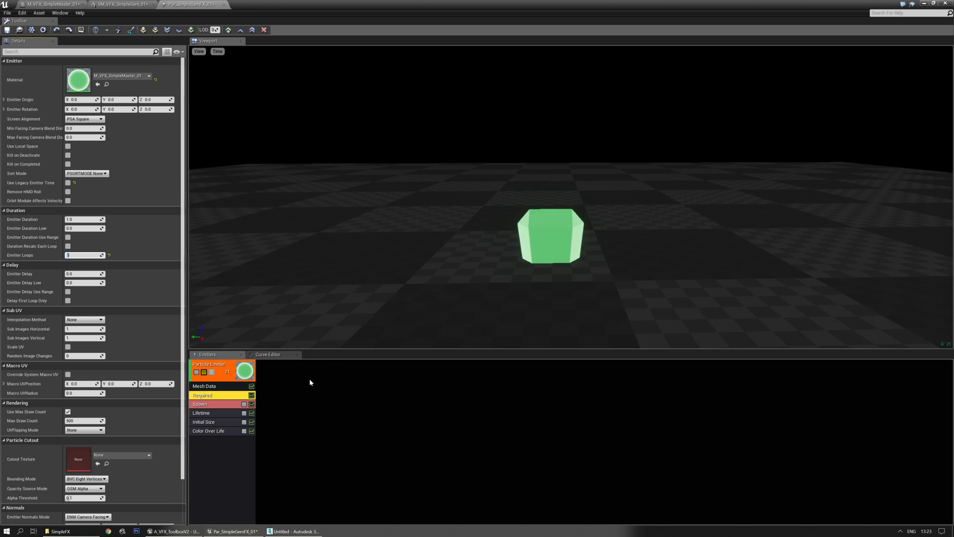
- Set the Spawn module's constant Rate to 0 and add a Burst List entry with a Count of 1
left_click(218, 405)
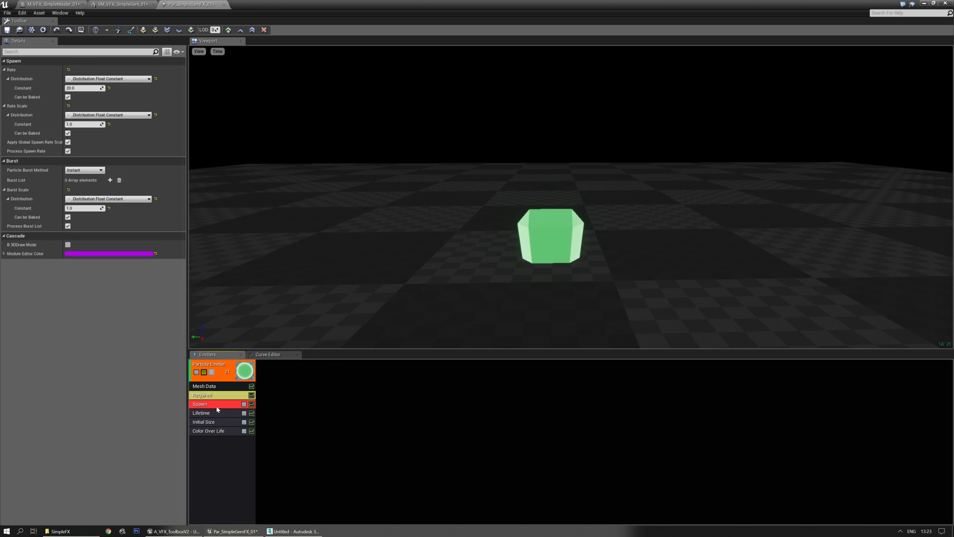
left_click(113, 79)
left_click(99, 91)
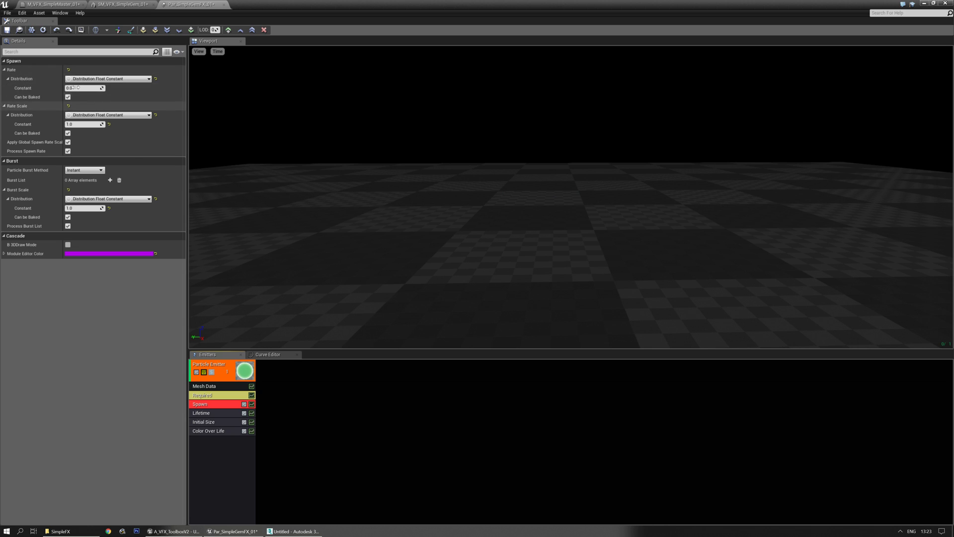
left_click(110, 180)
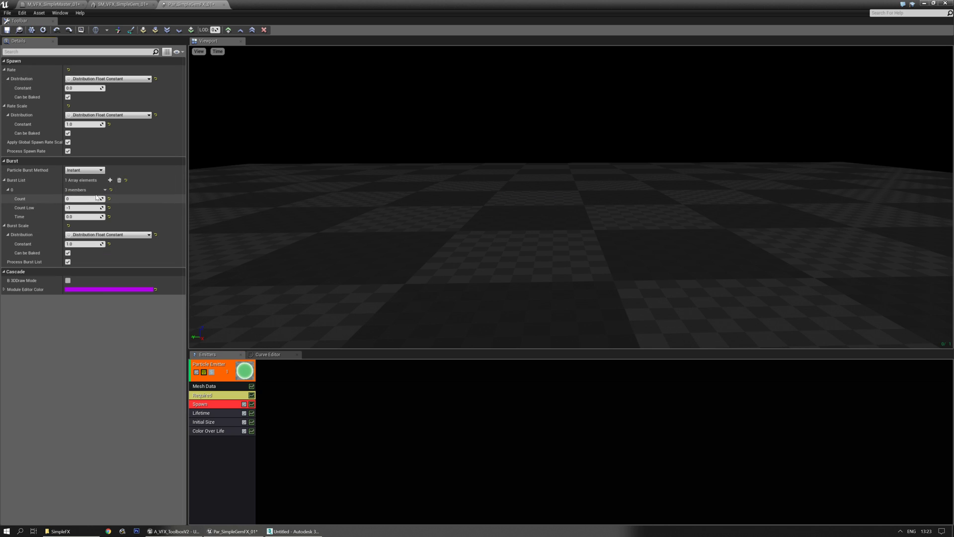
key("Return")
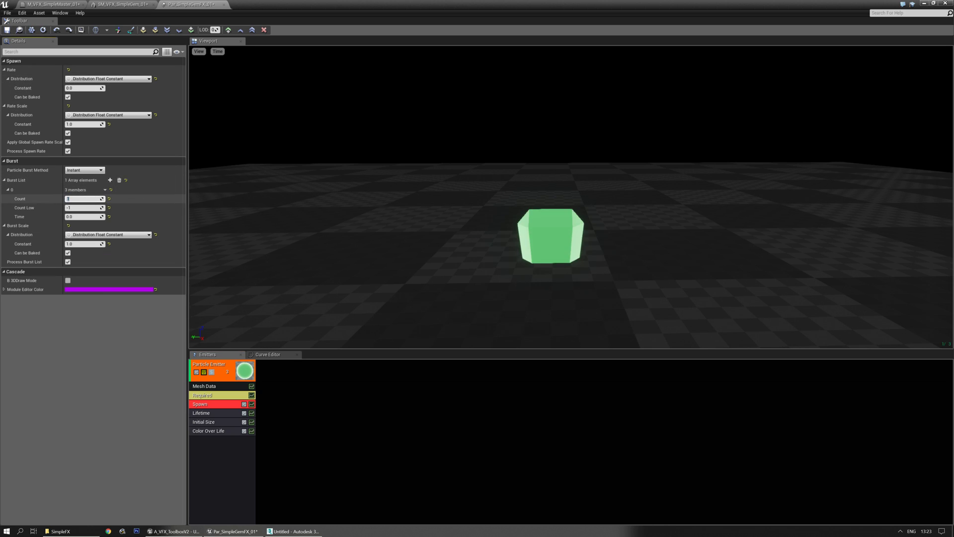
- Review the Lifetime, Initial Size and Color Over Life module settings while checking the single gem particle in the preview
left_click(217, 414)
left_click_drag(409, 231, 391, 221)
mouse_move(437, 240)
left_mouse_down()
mouse_move(434, 250)
mouse_move(445, 226)
left_mouse_up()
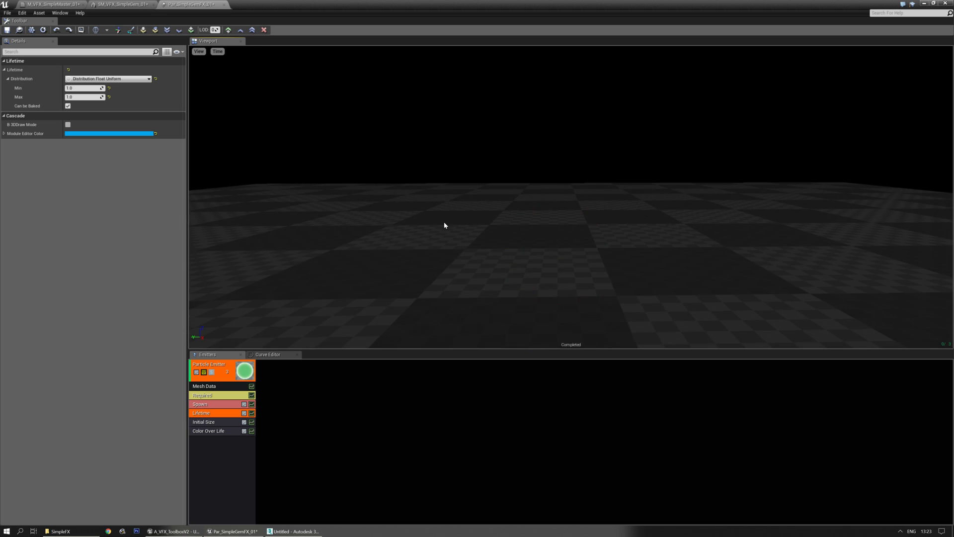
right_click_drag(439, 260, 442, 249)
left_click_drag(442, 248, 439, 259)
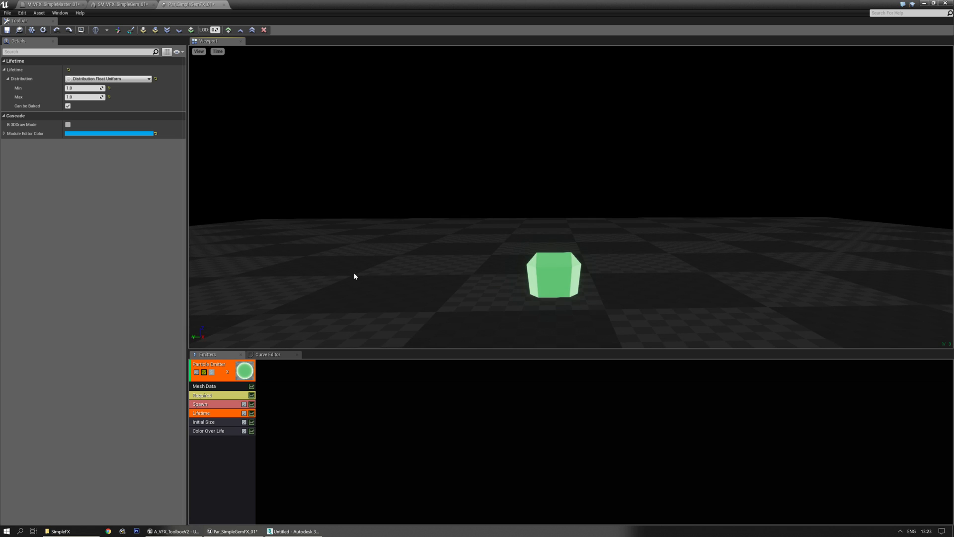
left_click(228, 425)
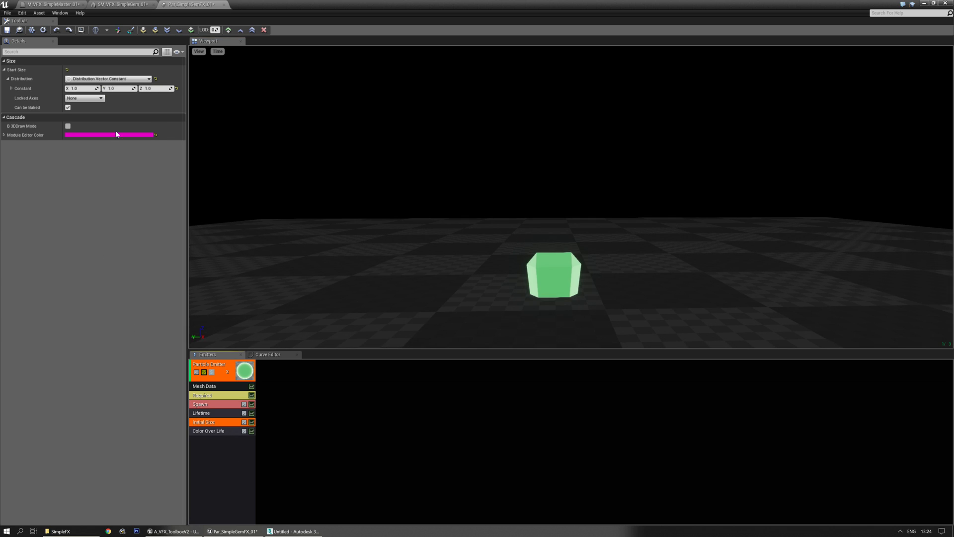
left_click(209, 431)
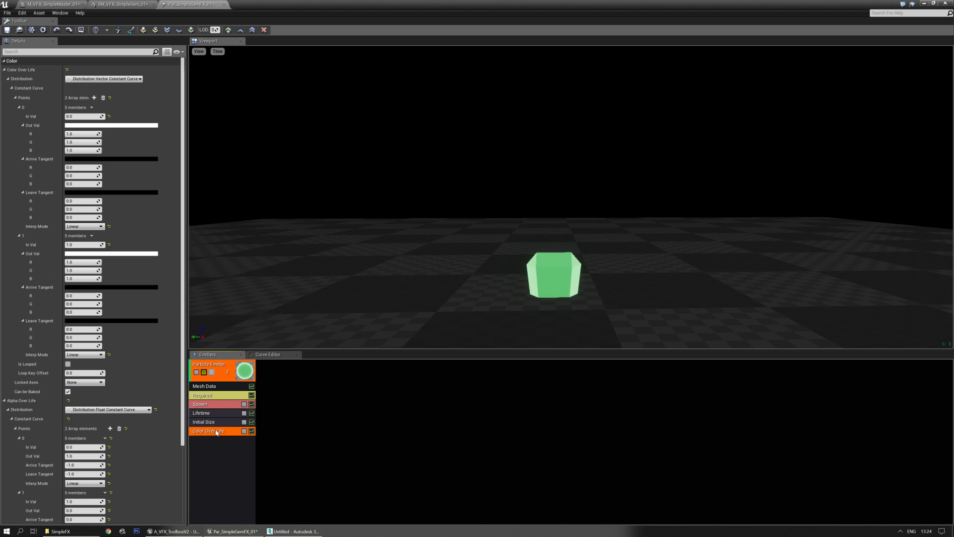
- Switch the Color Over Life distribution to Distribution Vector Constant with R, G and B at 1
left_click(110, 78)
left_click(103, 92)
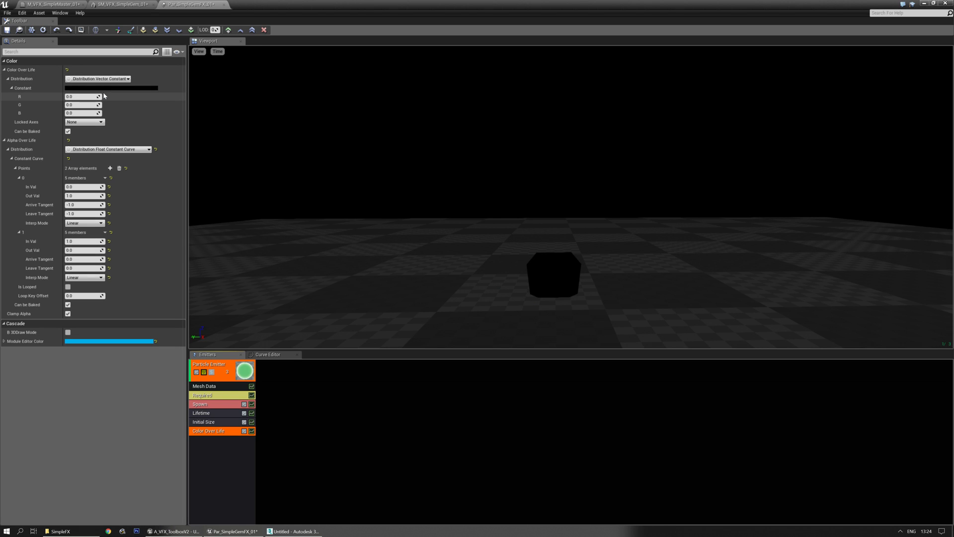
left_click(82, 96)
type("1")
key("Tab")
type("1")
key("Tab")
type("1")
key("Return")
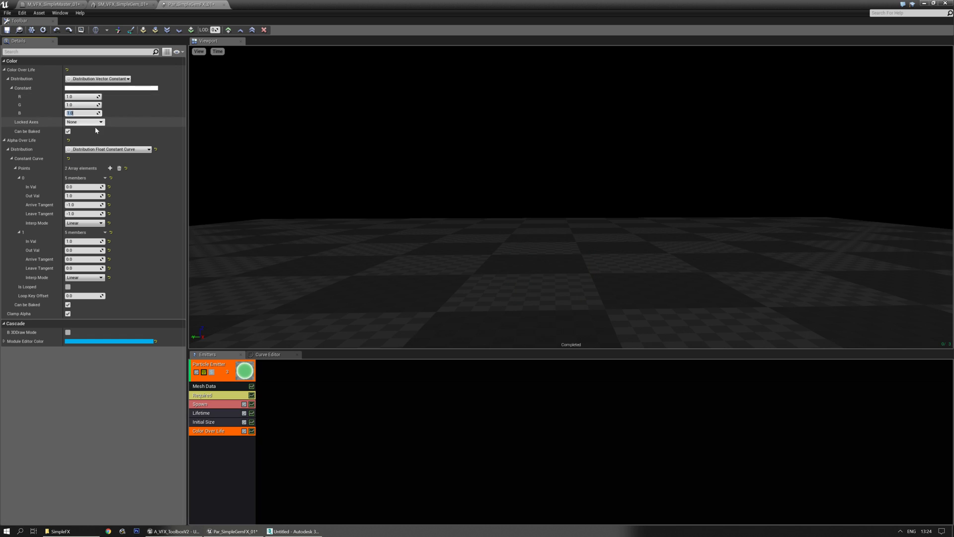
- Switch the Alpha Over Life distribution to Distribution Float Constant, set the constant to 1, and check the gem in the preview
left_click(109, 149)
left_click(106, 163)
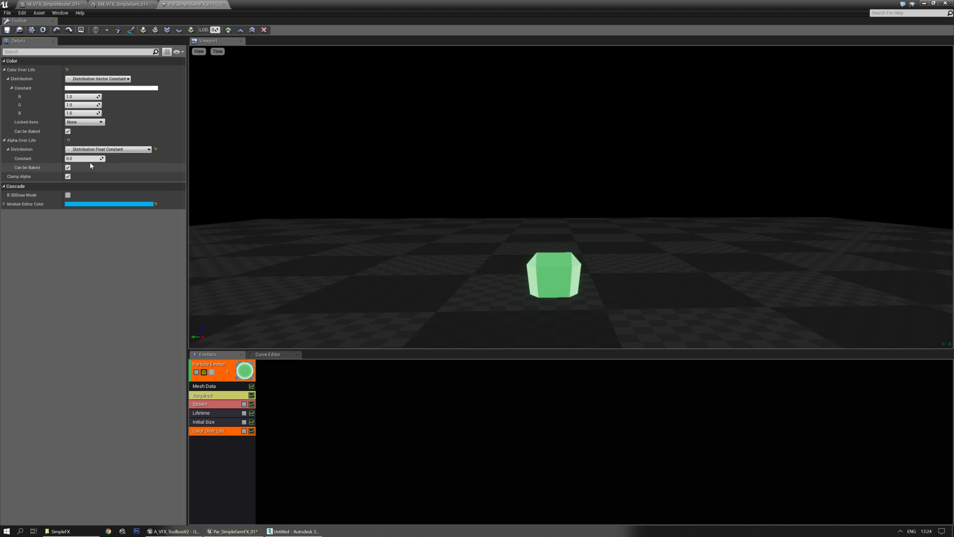
left_click(89, 158)
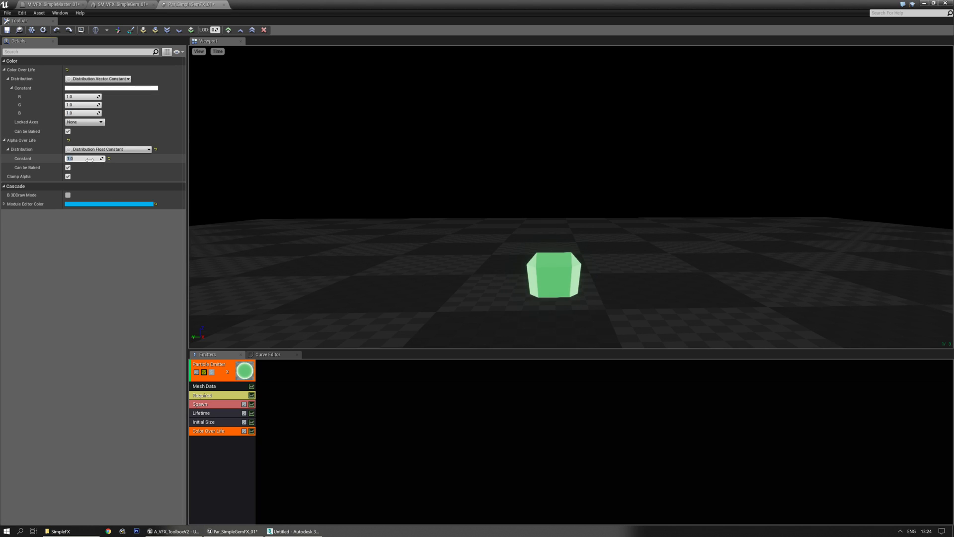
middle_click_drag(431, 228, 381, 210)
right_click_drag(431, 228, 431, 258)
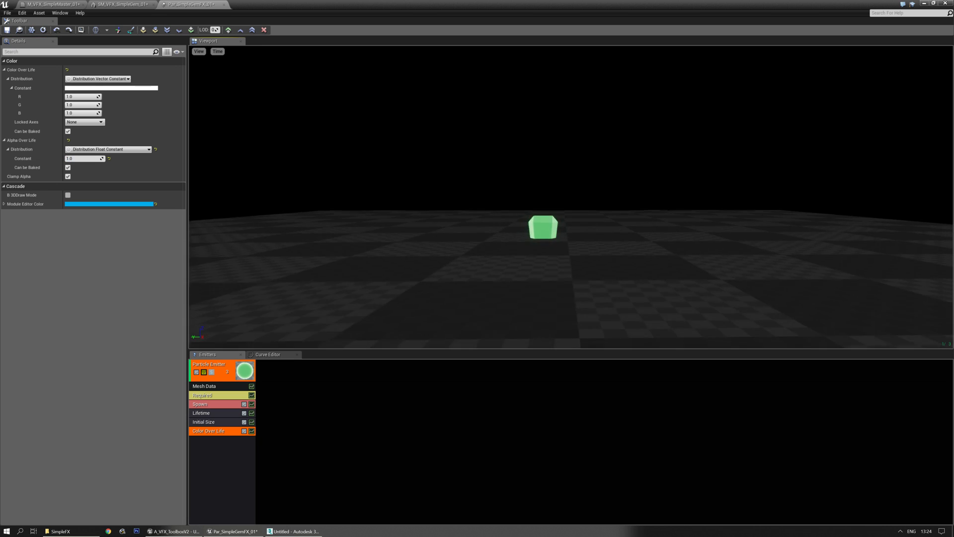
middle_click_drag(493, 186, 532, 214)
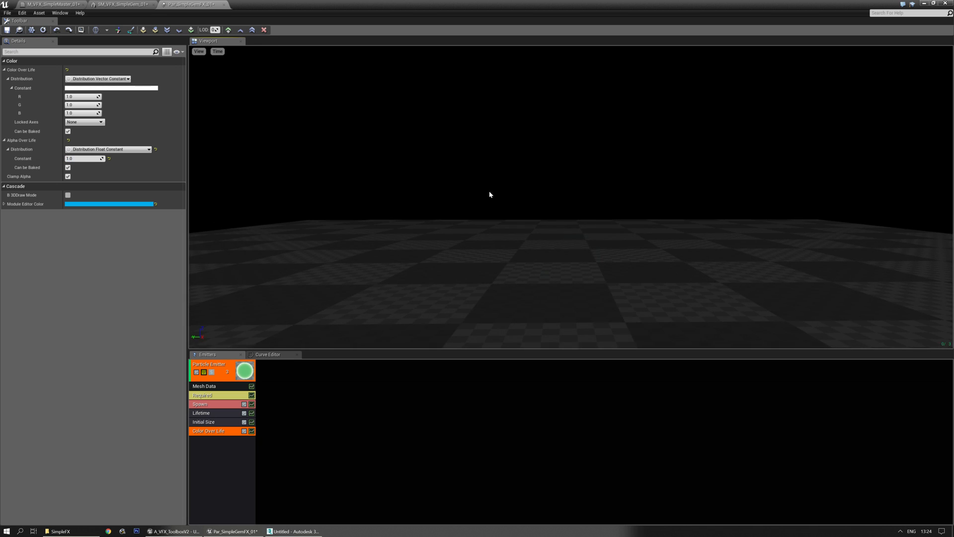
mouse_move(460, 253)
middle_mouse_down()
mouse_move(447, 274)
mouse_move(452, 267)
middle_mouse_up()
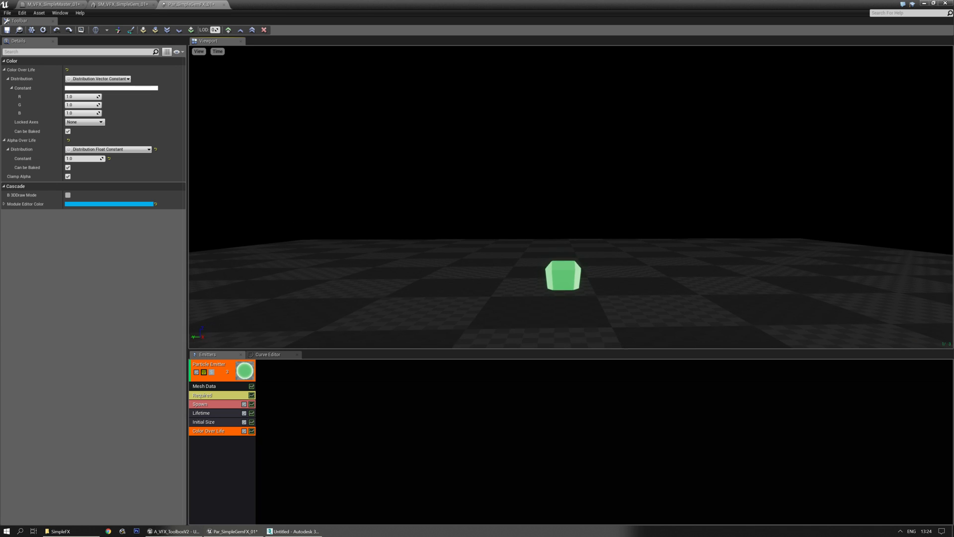
- Add a Direct Location module to the gem's particle emitter
right_click(214, 444)
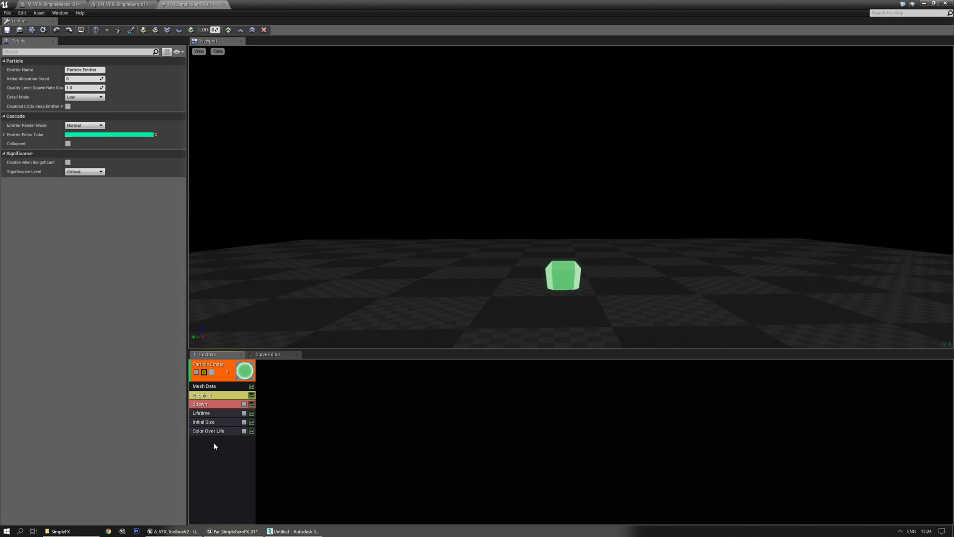
left_click(210, 463)
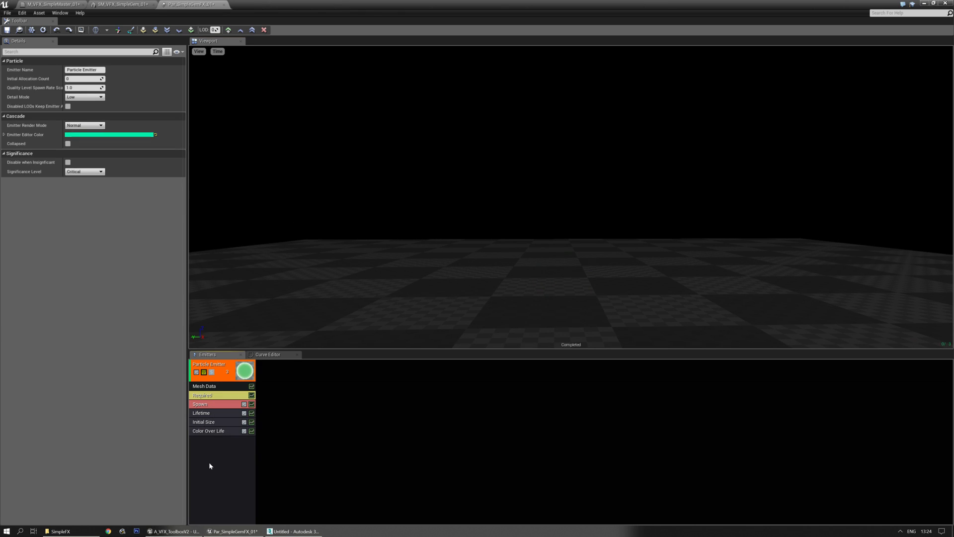
right_click_drag(361, 246, 375, 204)
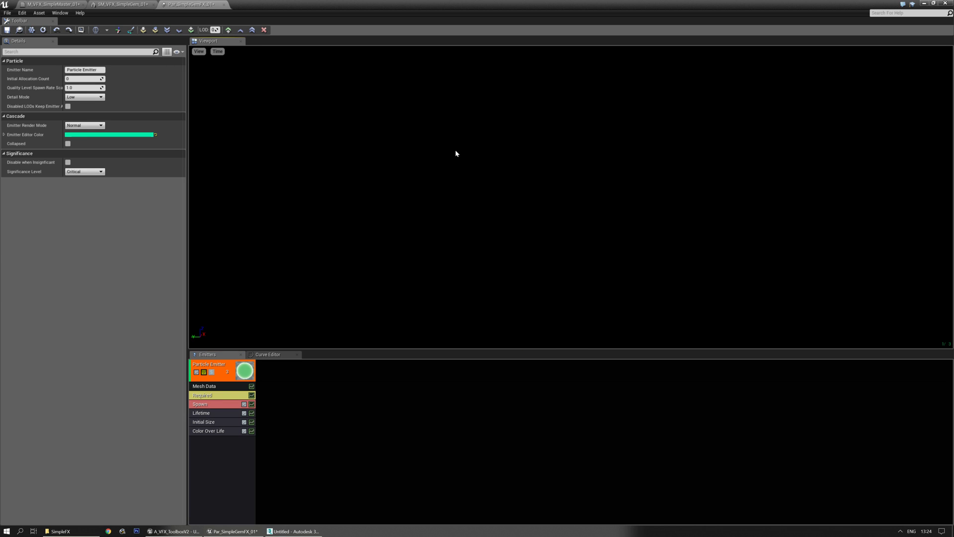
right_click_drag(455, 151, 461, 141)
right_click_drag(470, 192, 474, 189)
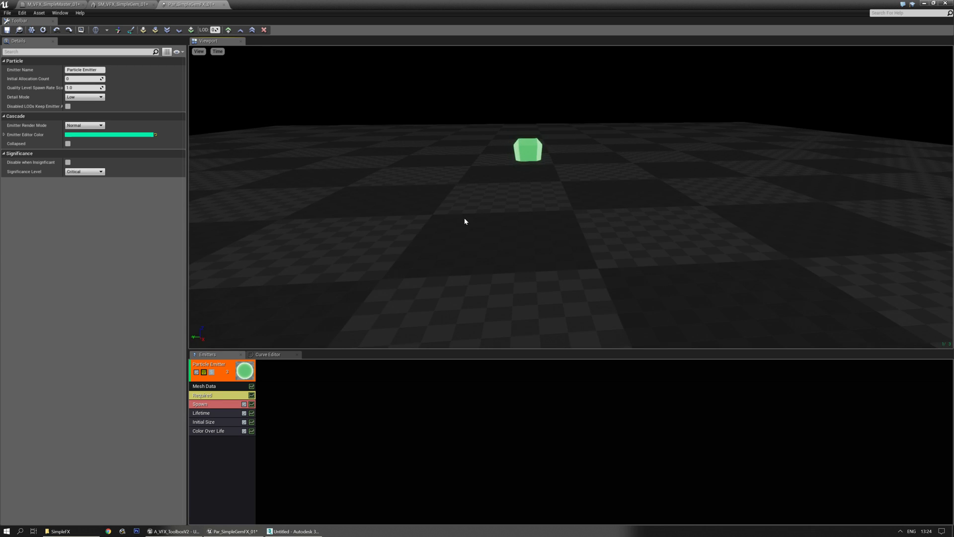
right_click_drag(465, 220, 465, 217)
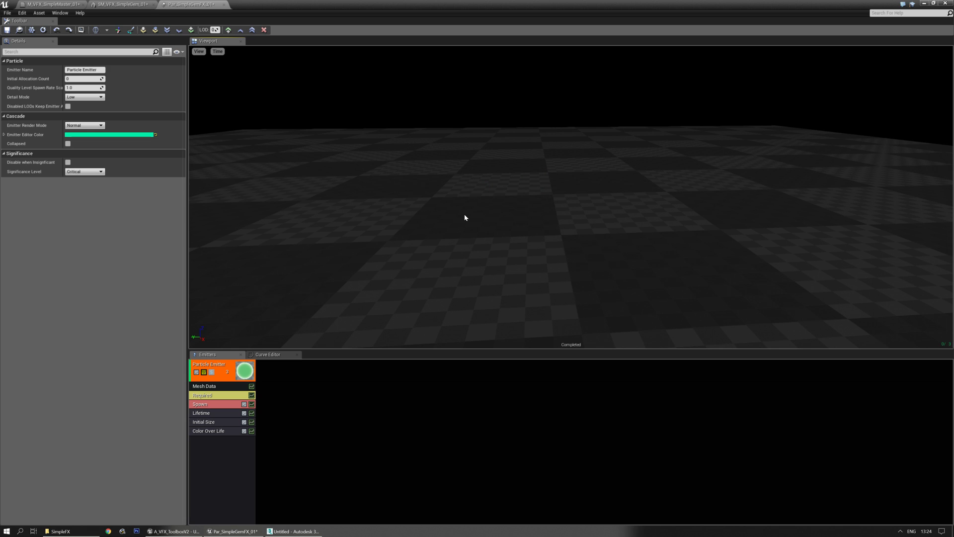
right_click_drag(442, 211, 443, 204)
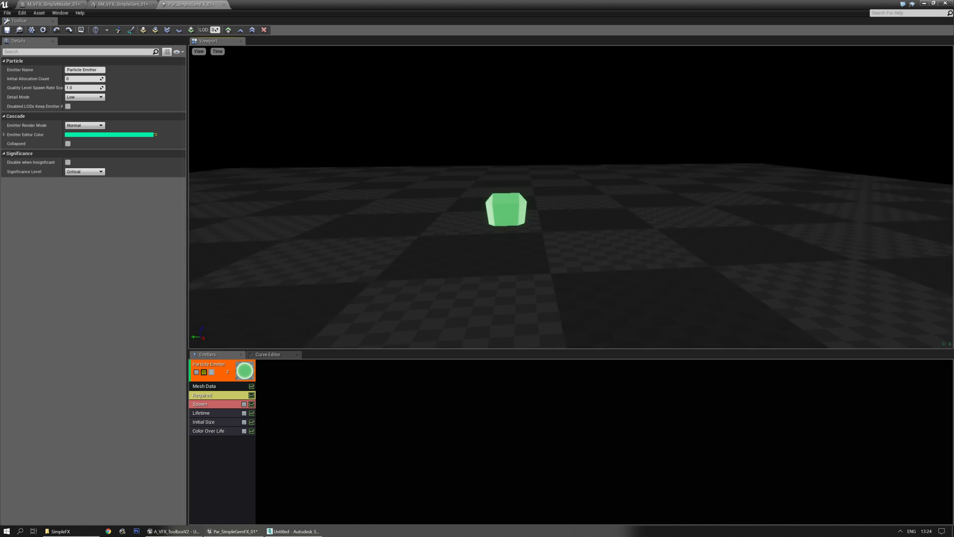
right_click(210, 447)
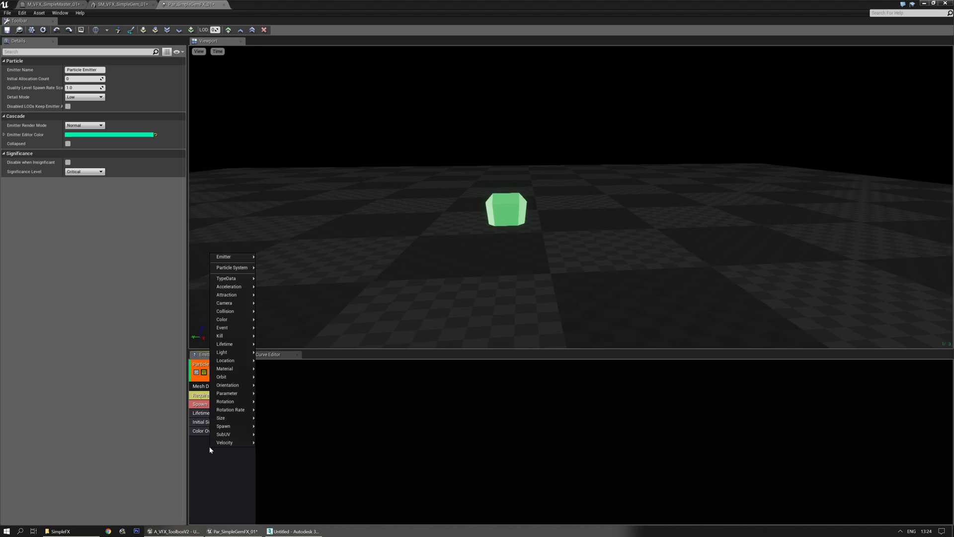
mouse_move(218, 296)
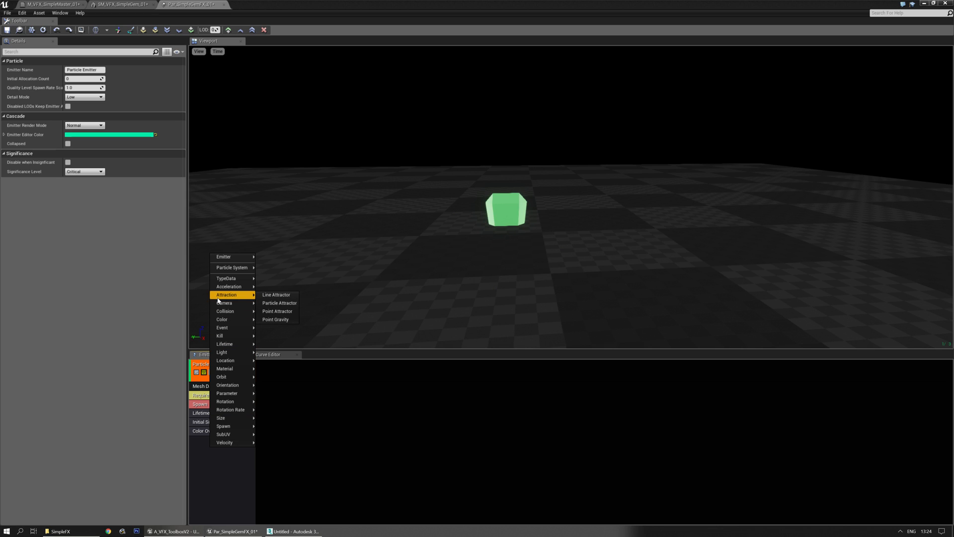
mouse_move(233, 379)
mouse_move(246, 354)
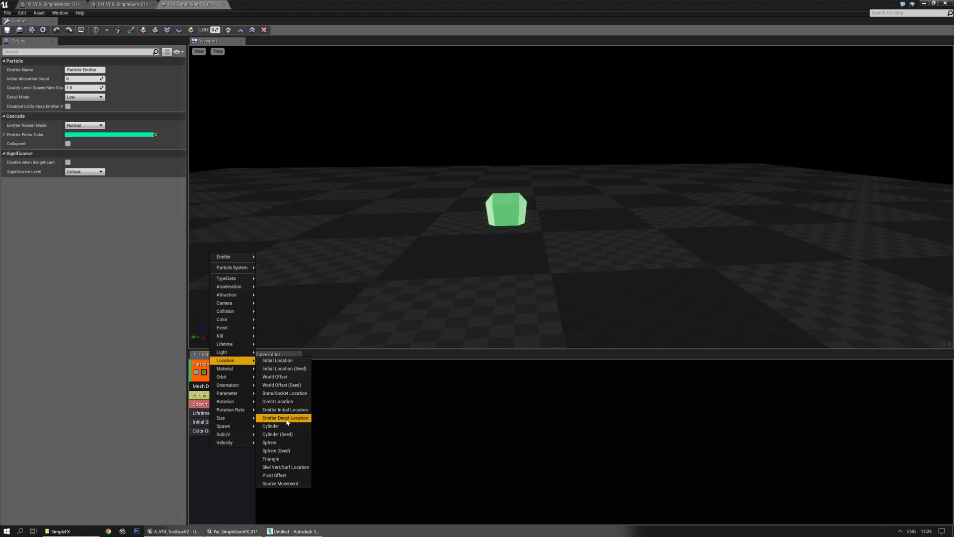
left_click(289, 401)
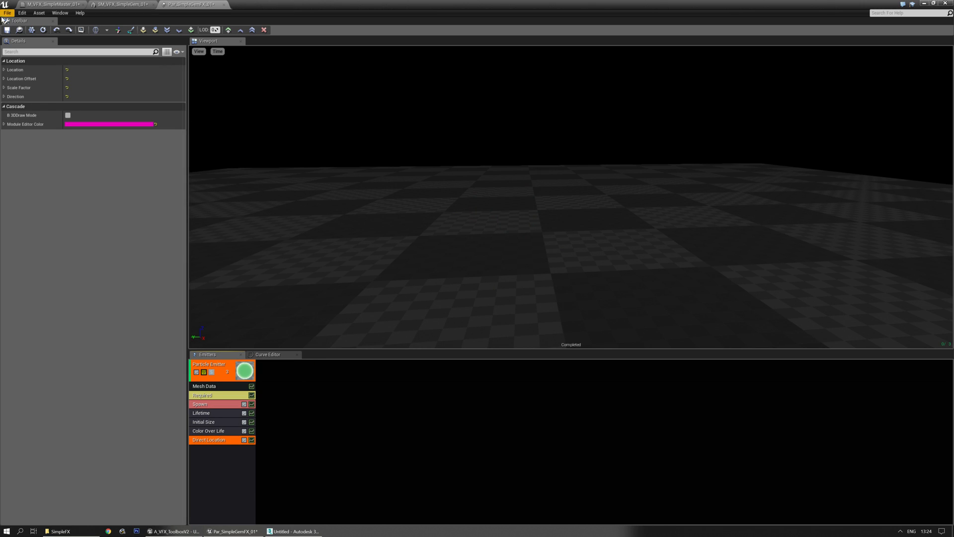
- Set the Direct Location module's Location to a Distribution Vector Constant with Z 500 and check the gem's height in the preview
right_click(105, 70)
left_click(119, 77)
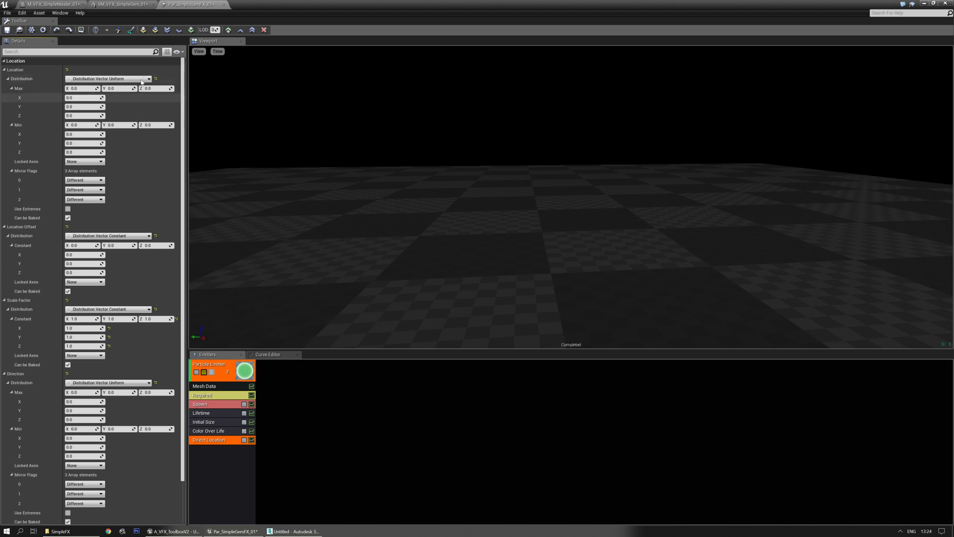
left_click(116, 80)
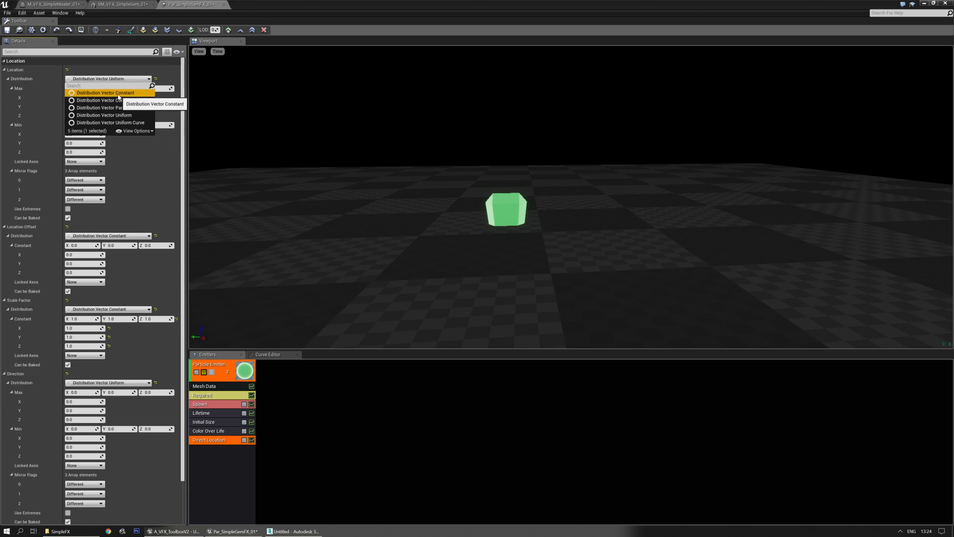
left_click(119, 93)
left_click(156, 88)
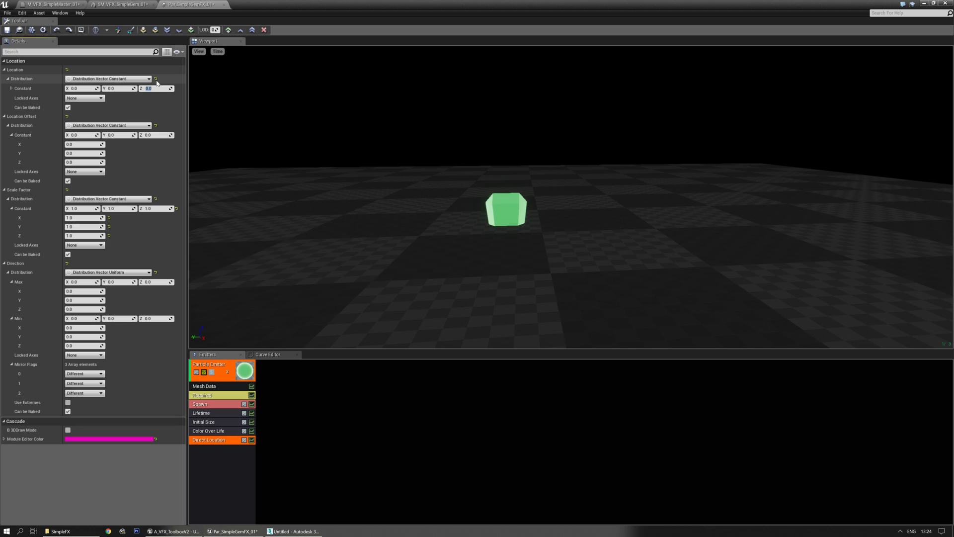
type("500")
right_click_drag(448, 174, 464, 125)
right_click_drag(491, 188, 491, 227)
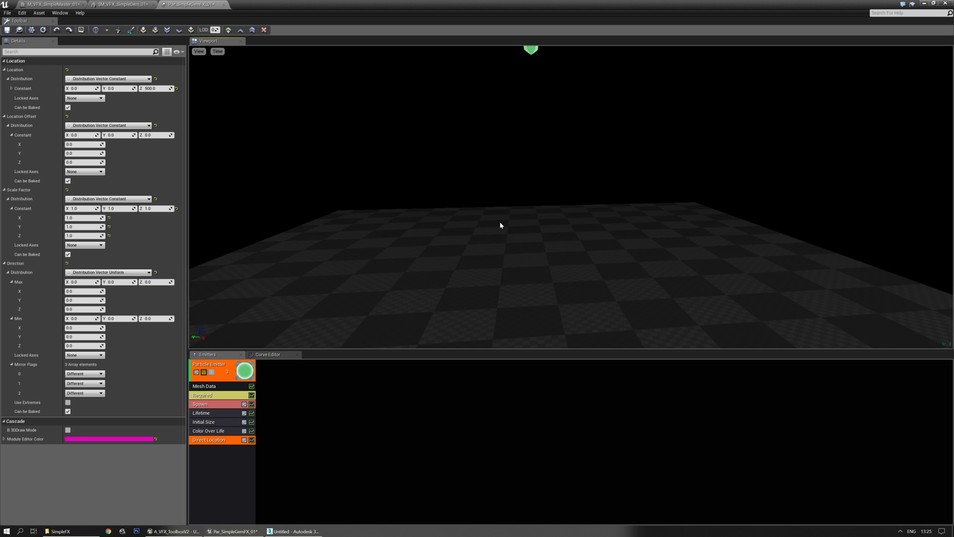
right_click_drag(563, 126, 562, 140)
right_click_drag(525, 210, 524, 189)
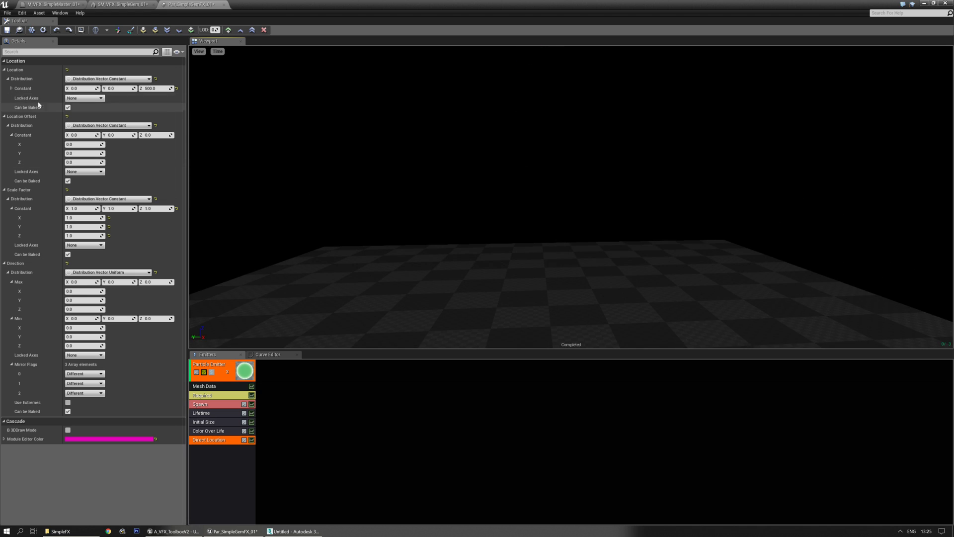
- Raise the constant Location's Z value to 1000 and check the gem's height in the preview
left_click(151, 88)
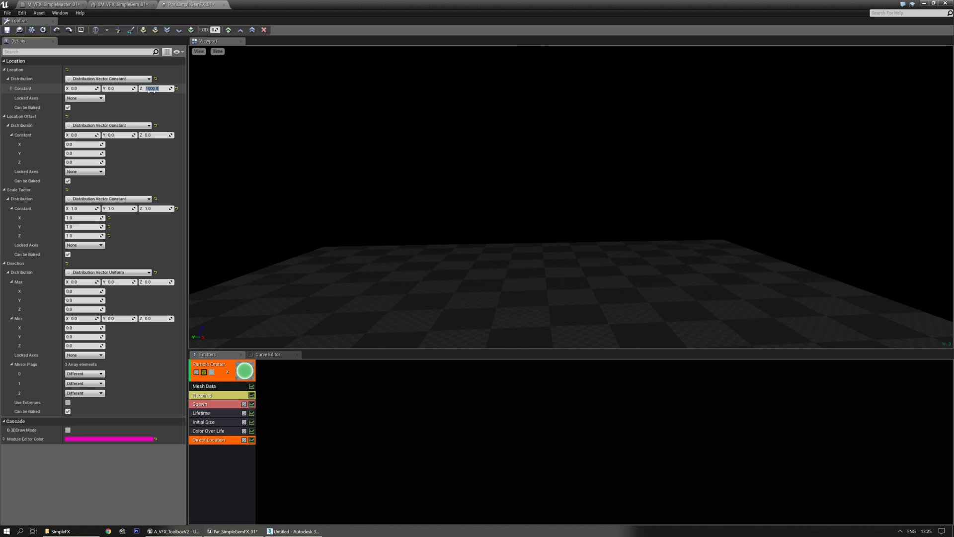
right_click_drag(365, 219, 365, 195)
left_click_drag(366, 219, 381, 244)
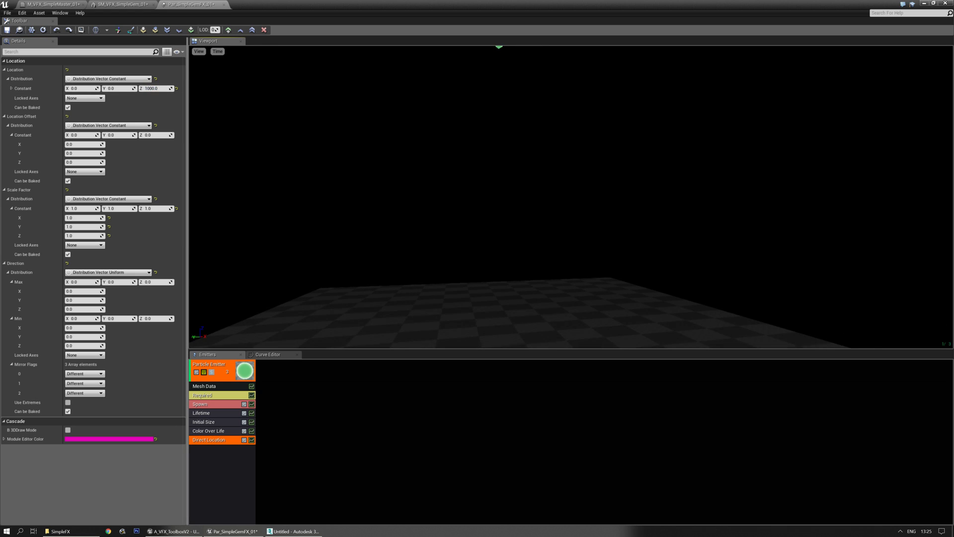
right_click_drag(366, 219, 349, 206)
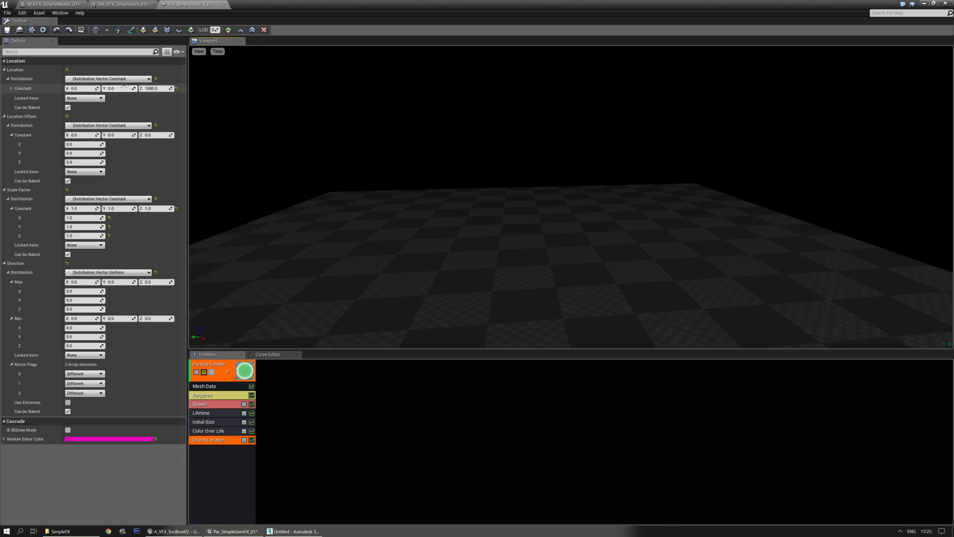
right_click_drag(466, 202, 483, 184)
mouse_move(484, 149)
right_mouse_down()
mouse_move(475, 157)
mouse_move(477, 117)
mouse_move(481, 164)
right_mouse_up()
- Switch Location to Distribution Vector Constant Curve and add two points: Out Val Z 1000 on point 0 and In Val 1 on point 1
left_click(43, 33)
left_click(111, 80)
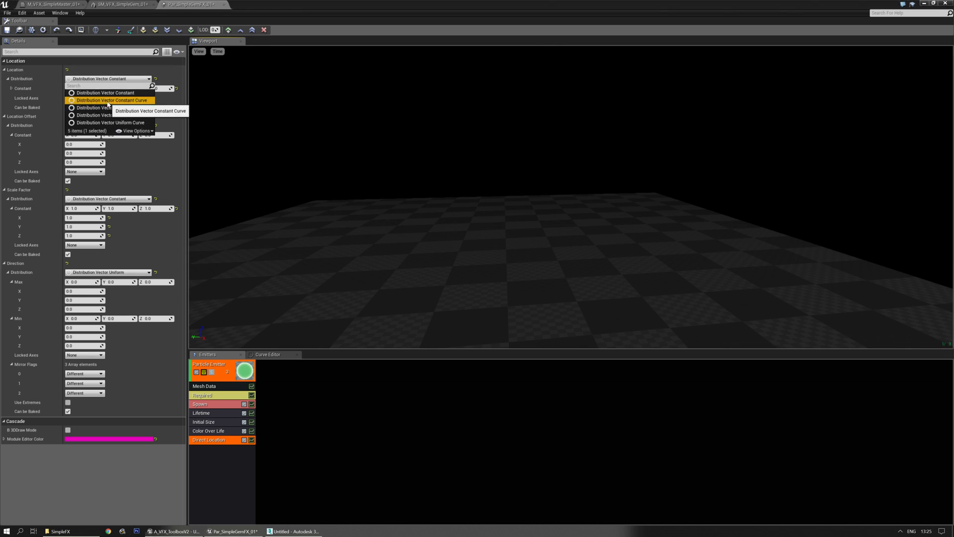
left_click(99, 95)
left_click(11, 88)
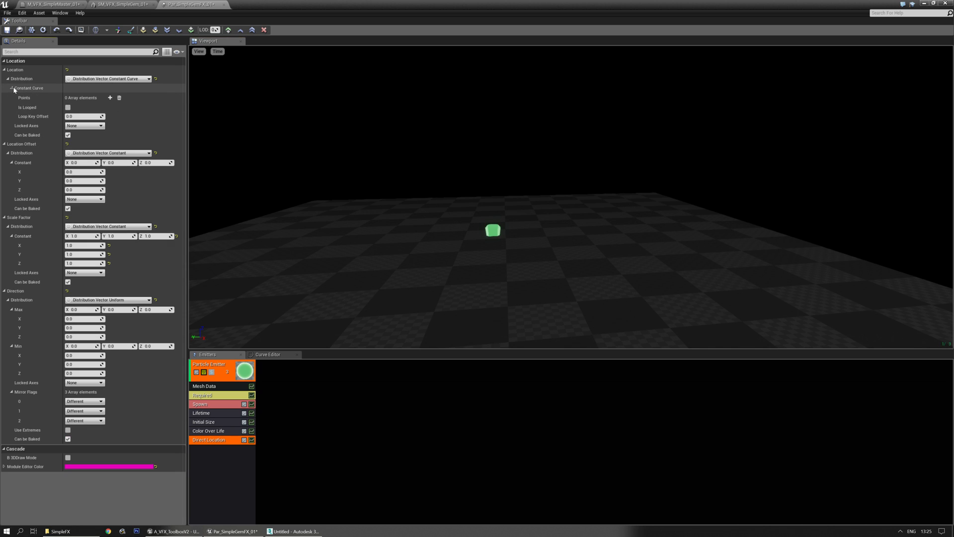
left_click(110, 98)
left_click(109, 98)
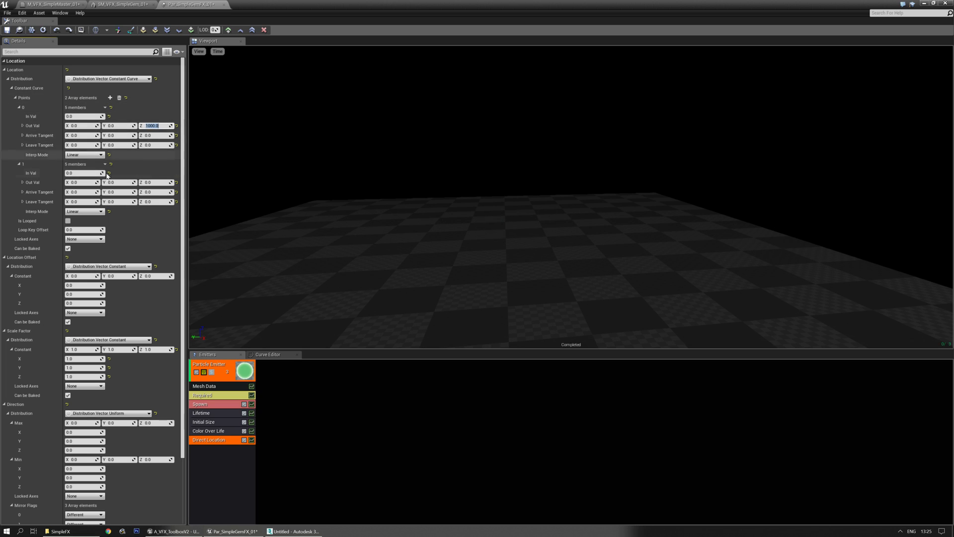
left_click(87, 173)
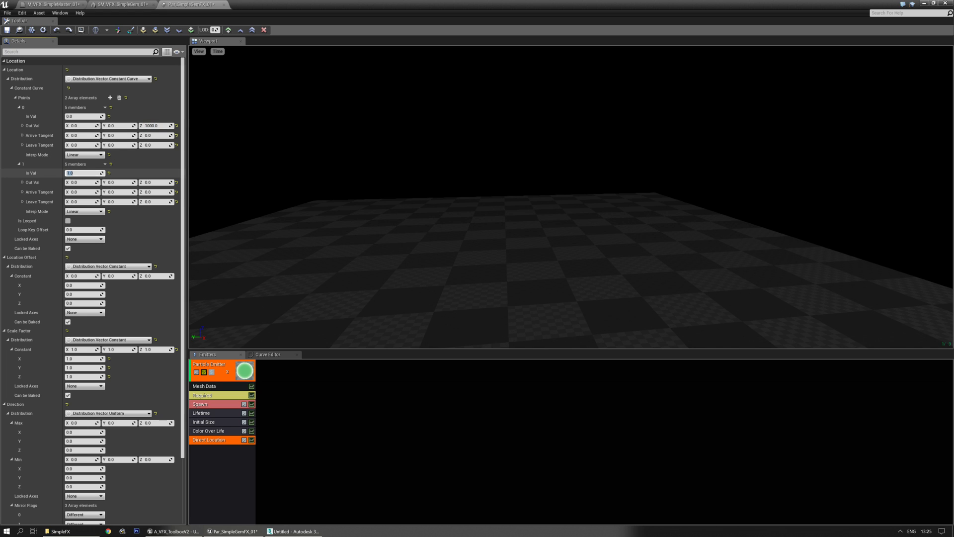
- Examine the gem's falling motion and its timing from several views in the preview
key("s")
mouse_move(585, 215)
right_mouse_down()
mouse_move(580, 179)
mouse_move(588, 210)
right_mouse_up()
right_click_drag(528, 236, 524, 268)
key("w")
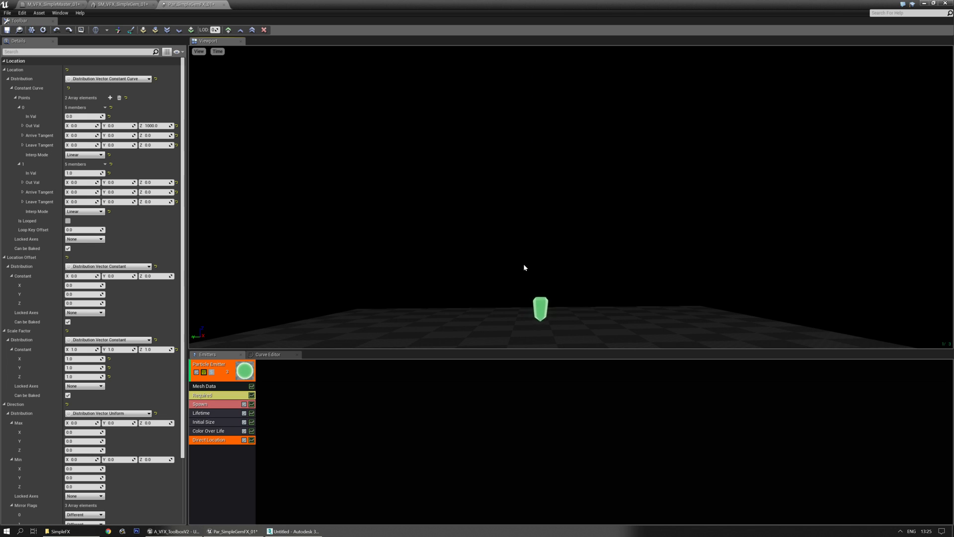
mouse_move(605, 179)
right_mouse_down()
mouse_move(594, 180)
mouse_move(596, 173)
mouse_move(607, 185)
right_mouse_up()
key("s")
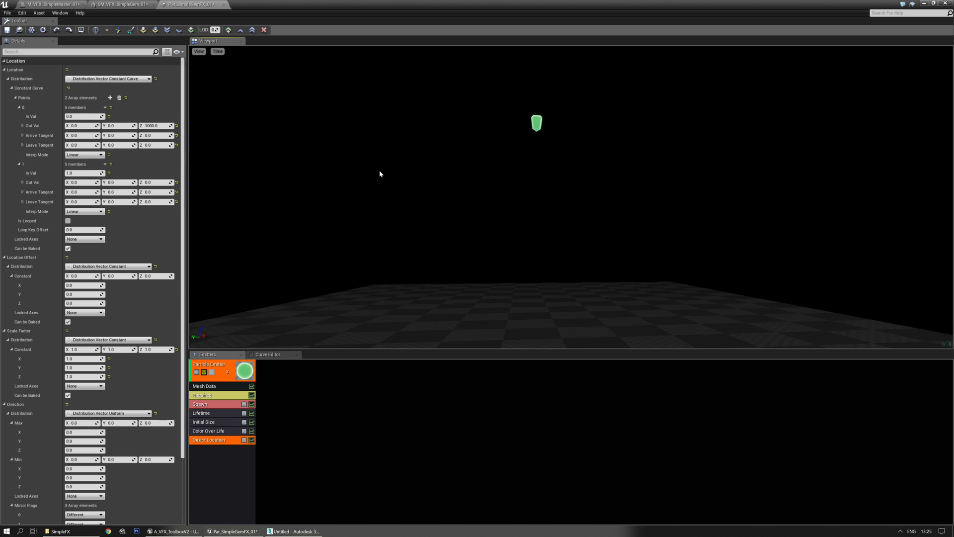
mouse_move(544, 310)
right_mouse_down()
mouse_move(540, 317)
mouse_move(543, 294)
right_mouse_up()
key("w")
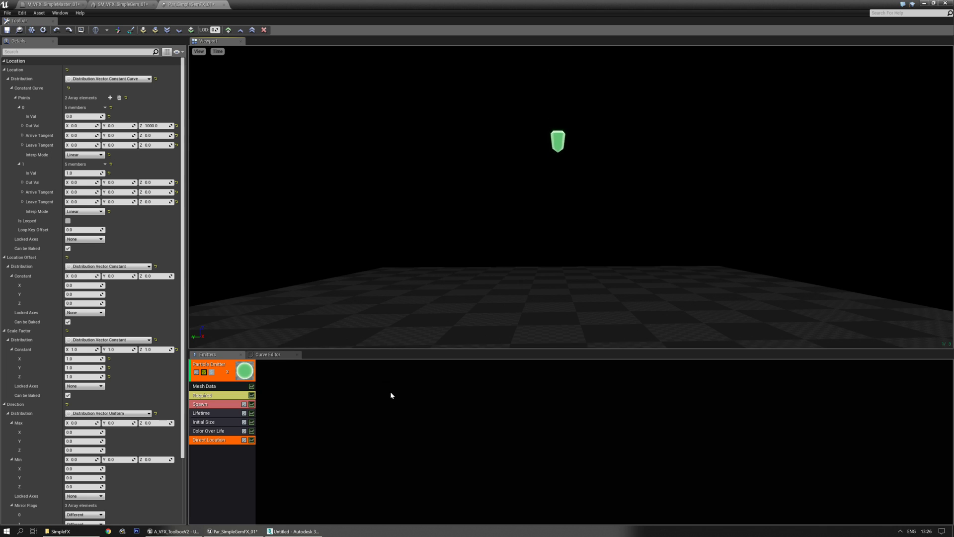
right_click_drag(471, 257, 482, 274)
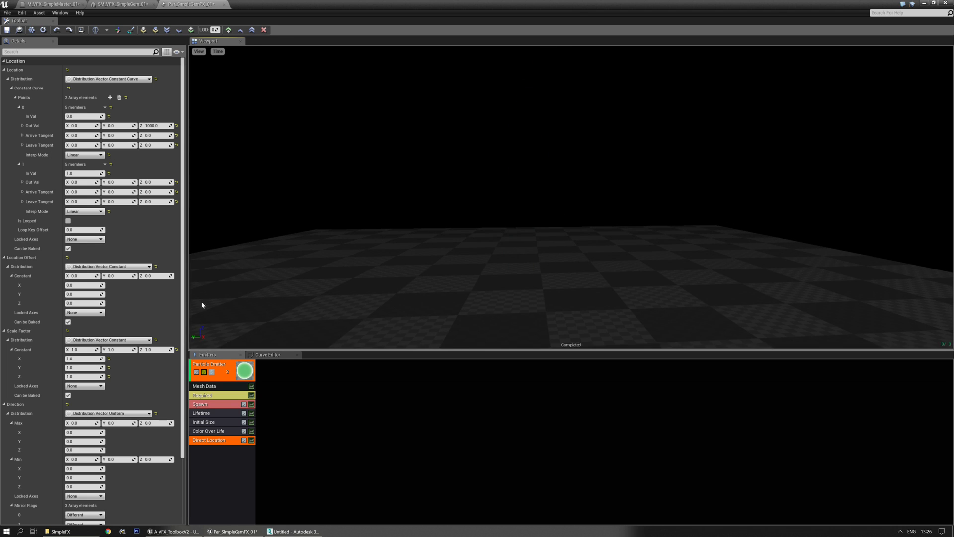
- Set the In Val of Location curve point 1 to 0.5 and check the fall in the preview
left_click(83, 174)
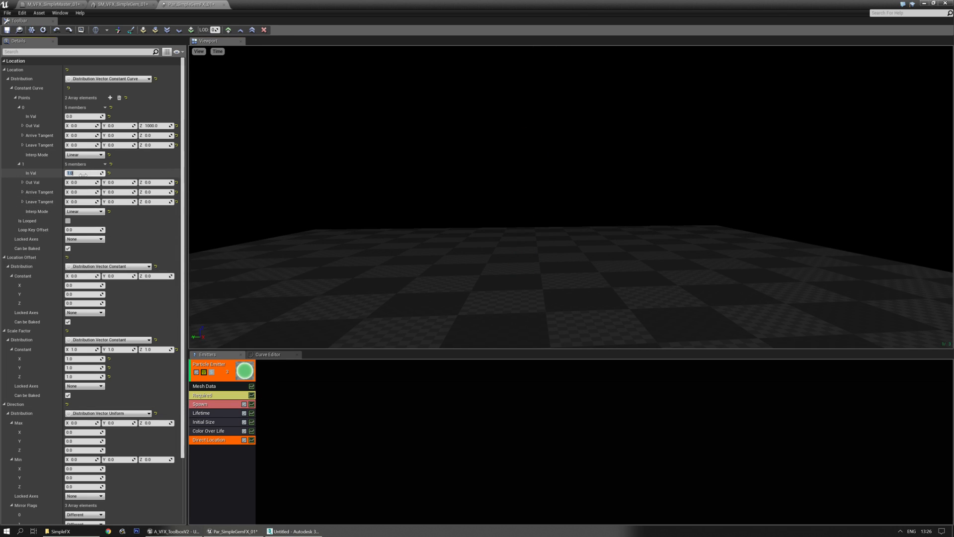
type("0.5")
mouse_move(602, 156)
right_mouse_down()
mouse_move(601, 129)
mouse_move(602, 139)
right_mouse_up()
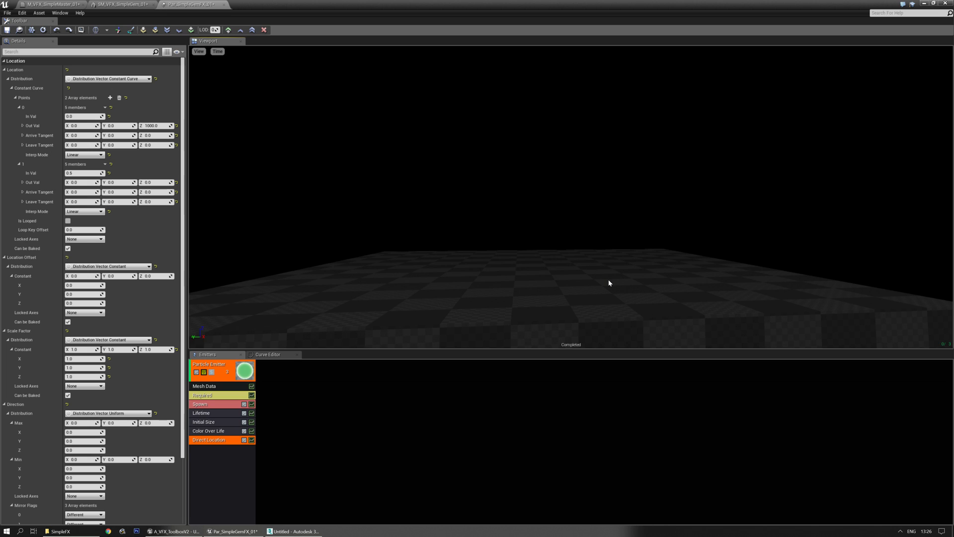
- Add the Direct Location module's curves to the graph and open the Curve Editor
right_click_drag(610, 283, 615, 259)
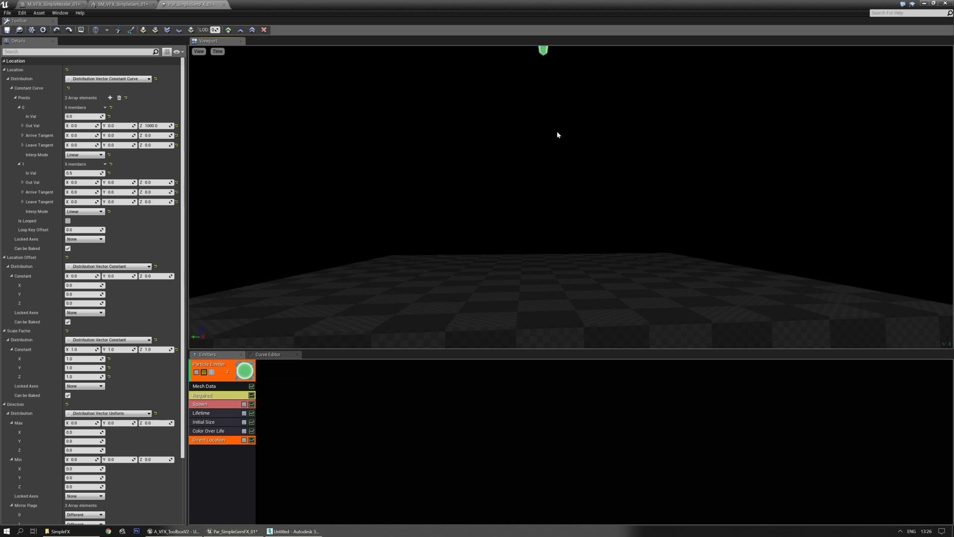
mouse_move(570, 223)
right_mouse_down()
mouse_move(574, 205)
mouse_move(567, 234)
right_mouse_up()
right_click_drag(549, 133, 550, 135)
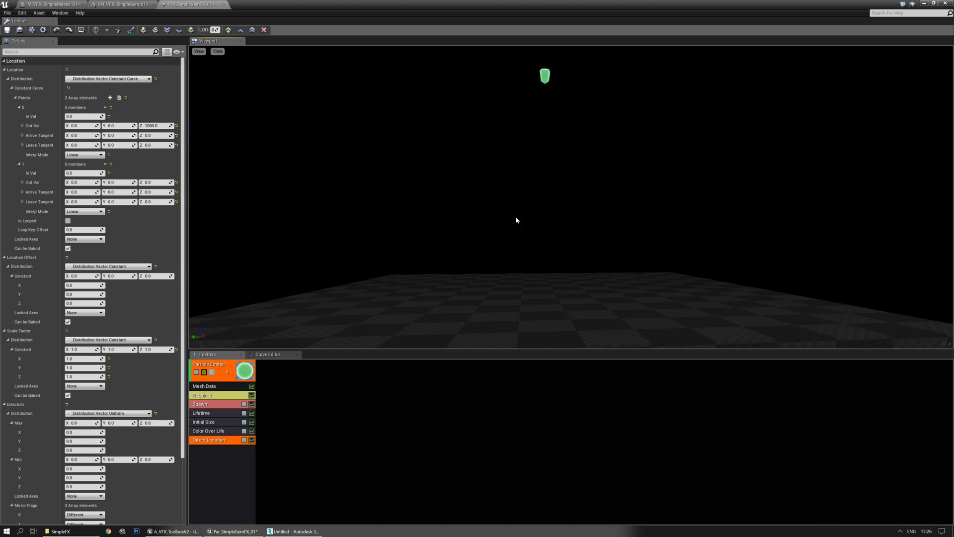
left_click(252, 441)
left_click(268, 355)
scroll(407, 444, "down", 10)
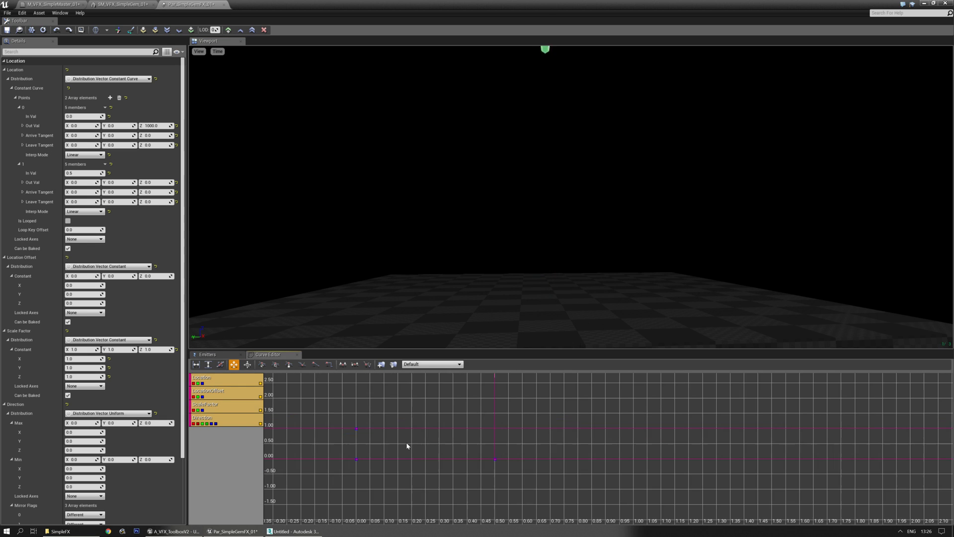
scroll(470, 416, "down", 8)
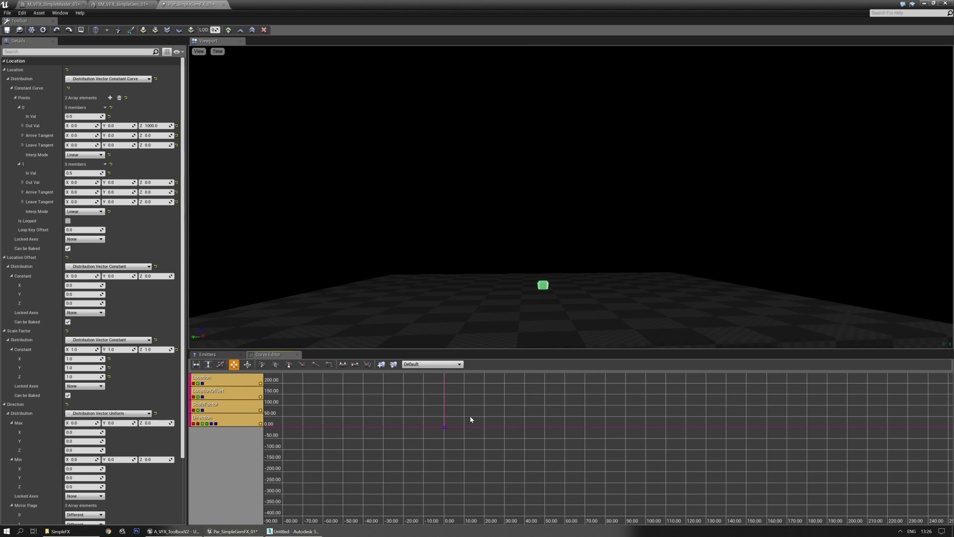
- Select both Location curve keys, set them to Curve Auto interpolation, and check the gem's fall in the preview
left_click(247, 364)
left_click_drag(425, 406, 472, 420)
left_click(233, 365)
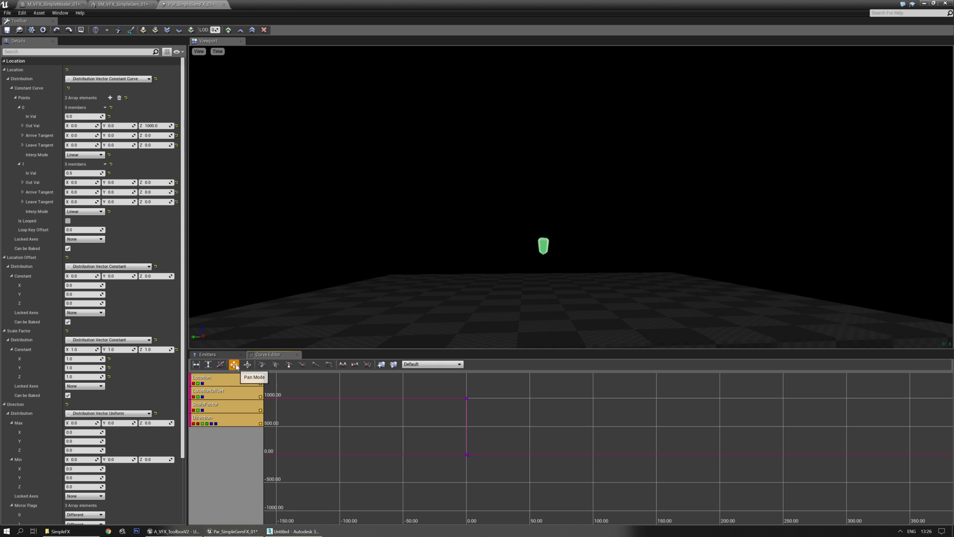
left_click_drag(503, 467, 502, 467)
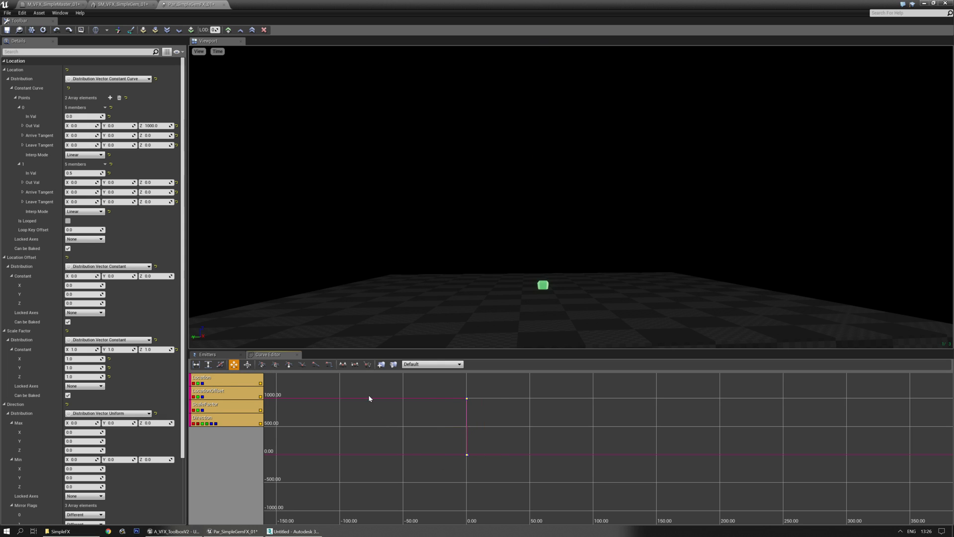
left_click(264, 364)
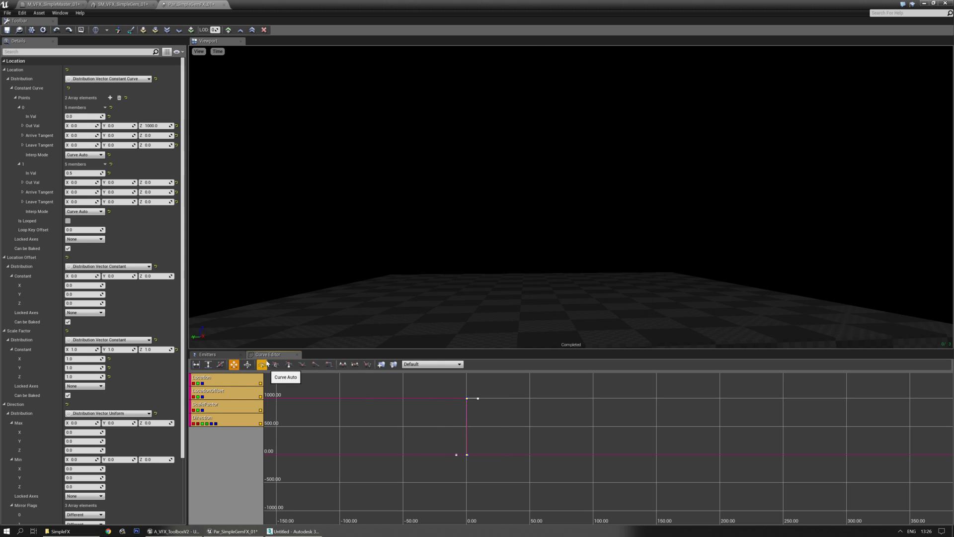
right_click_drag(396, 235, 395, 227)
left_click_drag(396, 235, 396, 243)
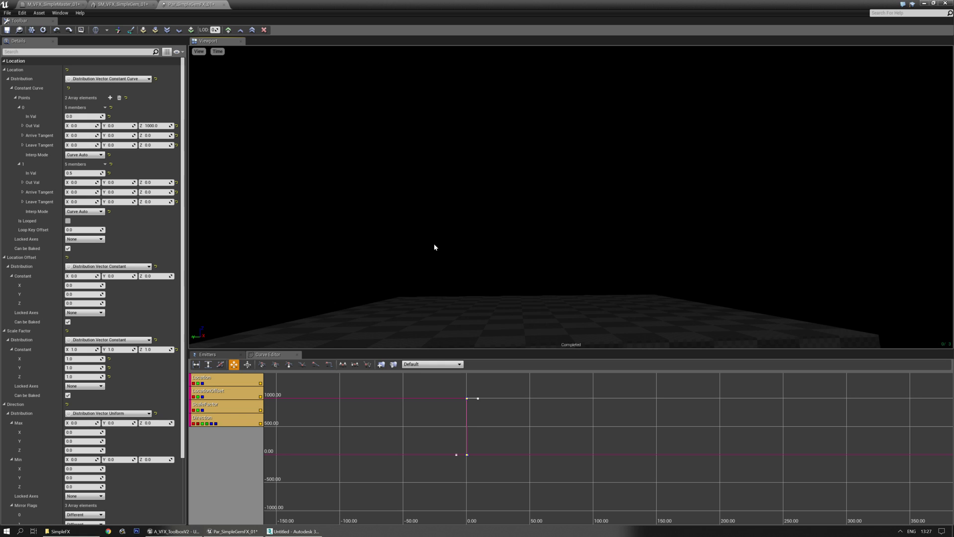
- Try other interpolation modes on both Location keys, turn on Show All Tangents, and return the keys to Curve Auto
left_click(275, 366)
left_click(261, 365)
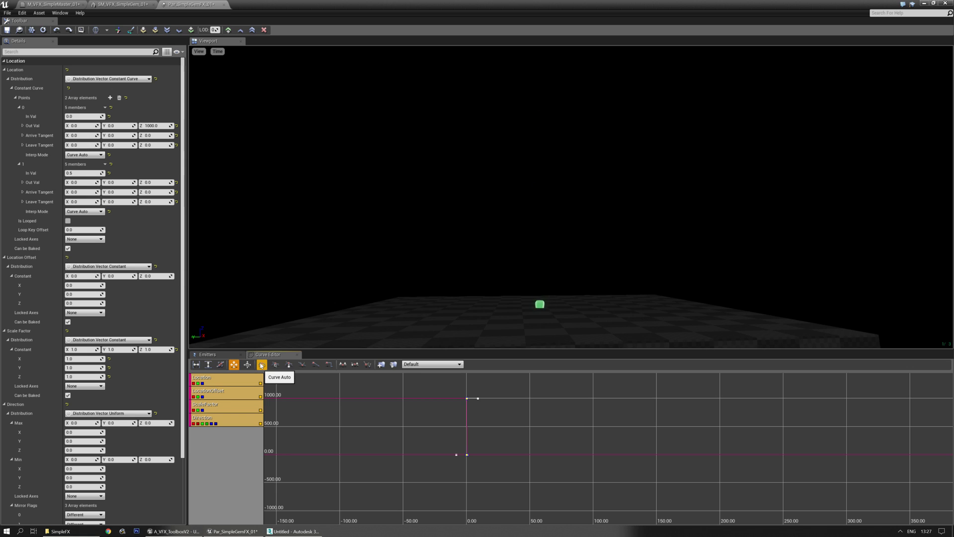
left_click(302, 366)
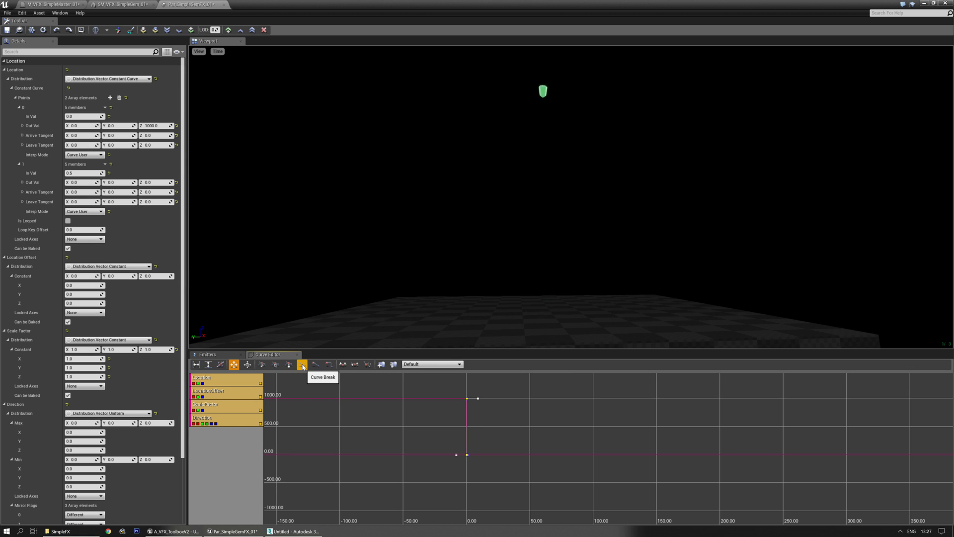
left_click(319, 366)
left_click(320, 366)
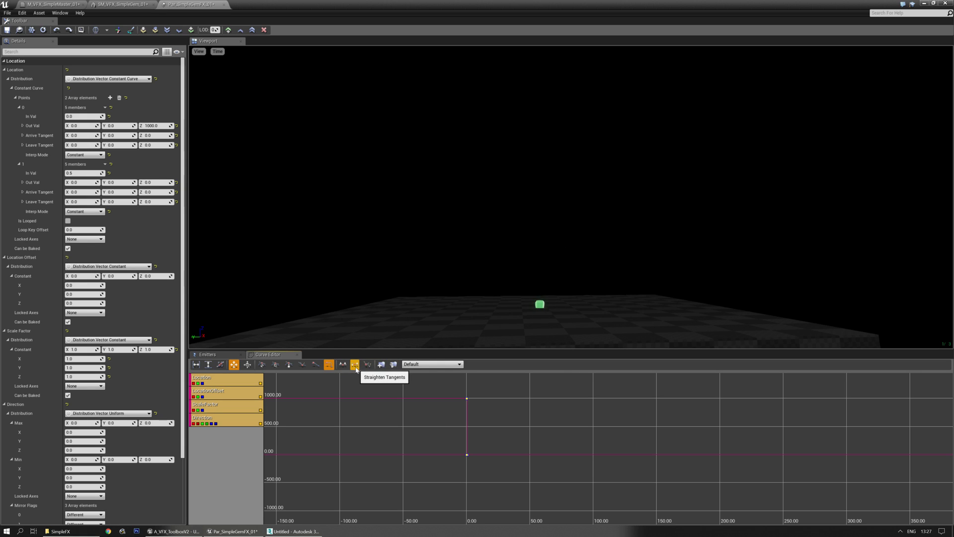
left_click(367, 365)
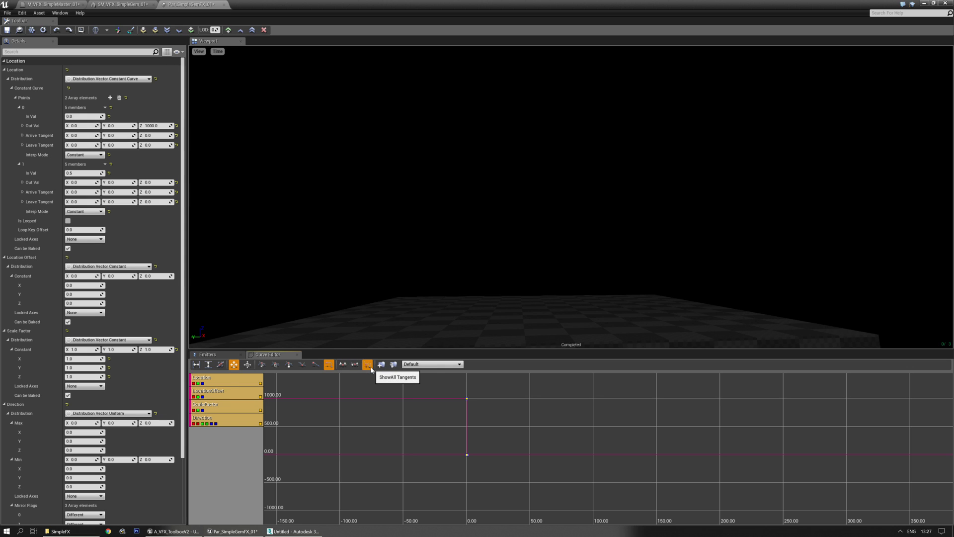
left_click(262, 364)
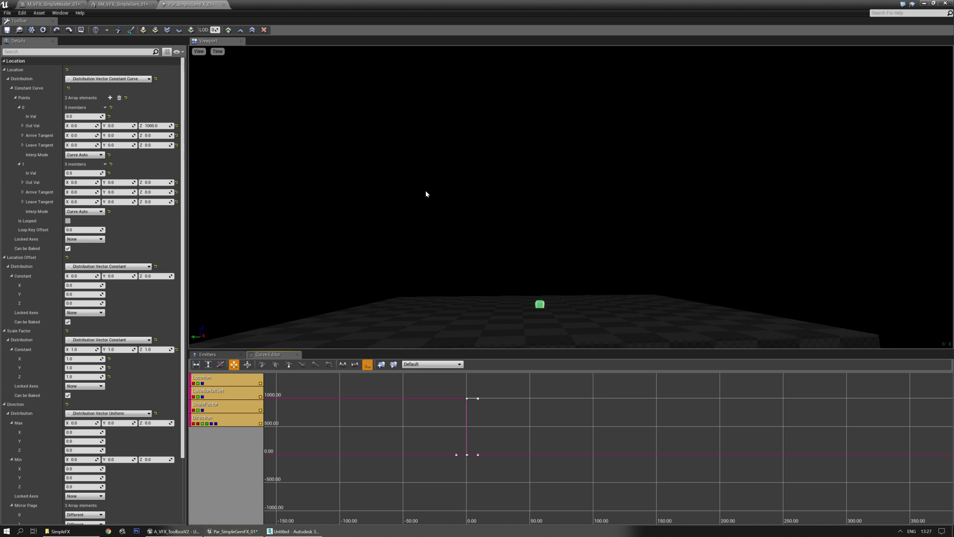
- Try a nearly flat tangent, about 0.97 in Z, on Location curve point 0
scroll(461, 395, "up", 10)
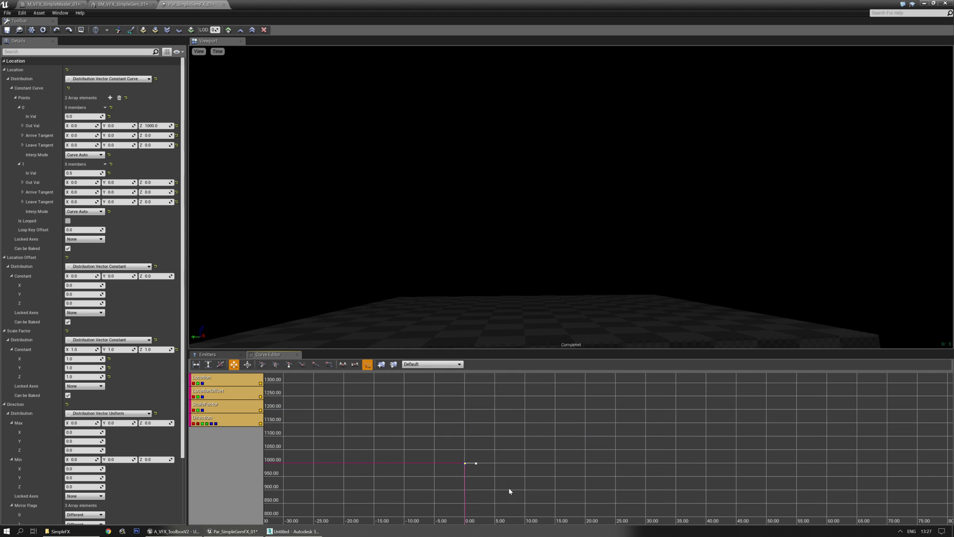
scroll(459, 407, "up", 10)
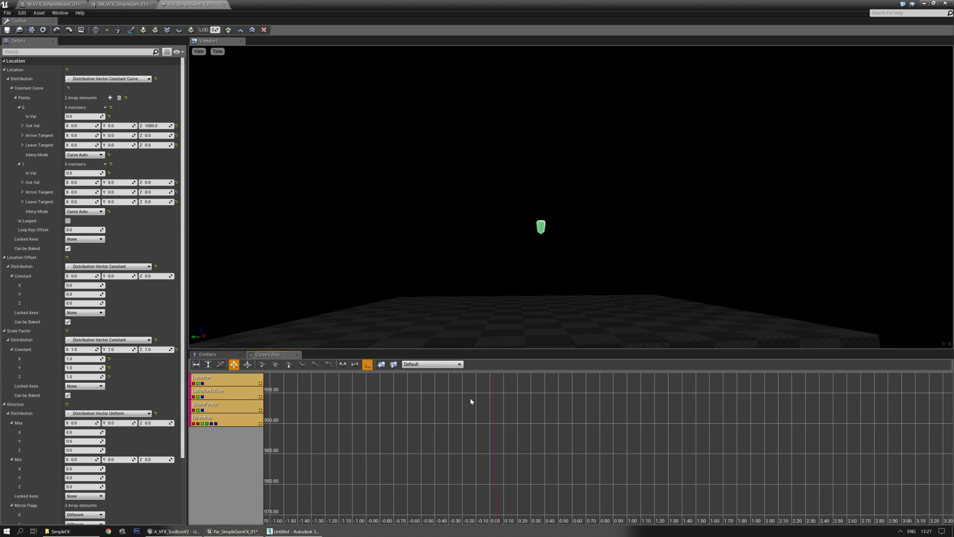
scroll(487, 462, "up", 12)
mouse_move(500, 419)
left_mouse_down()
mouse_move(484, 438)
mouse_move(498, 415)
mouse_move(511, 419)
left_mouse_up()
scroll(513, 435, "down", 5)
- Steepen the tangent of Location curve point 1 to about -7885 in Z so the curve arrives sharply
left_click_drag(556, 470, 572, 343)
left_click_drag(587, 470, 557, 343)
left_click_drag(544, 465, 527, 333)
left_click_drag(515, 462, 526, 306)
scroll(515, 450, "down", 18)
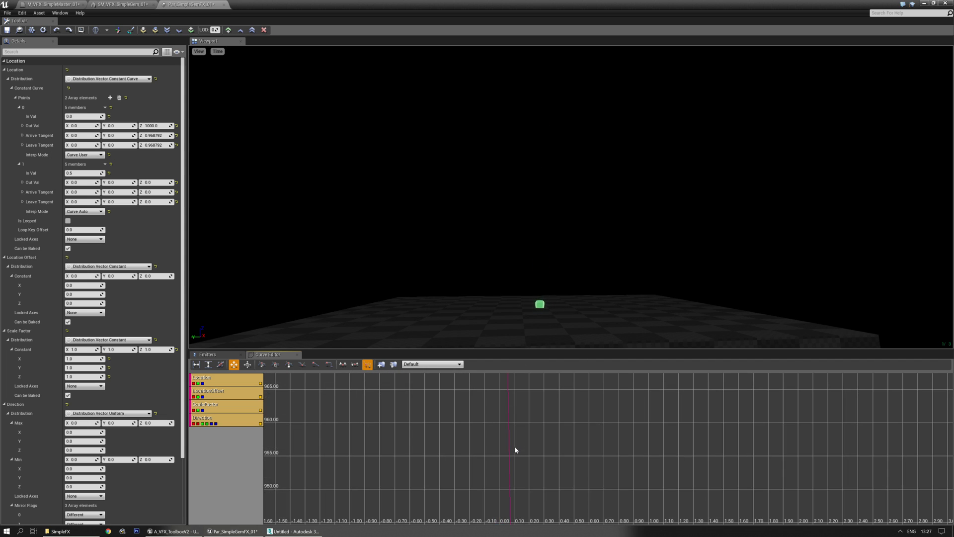
scroll(571, 441, "down", 10)
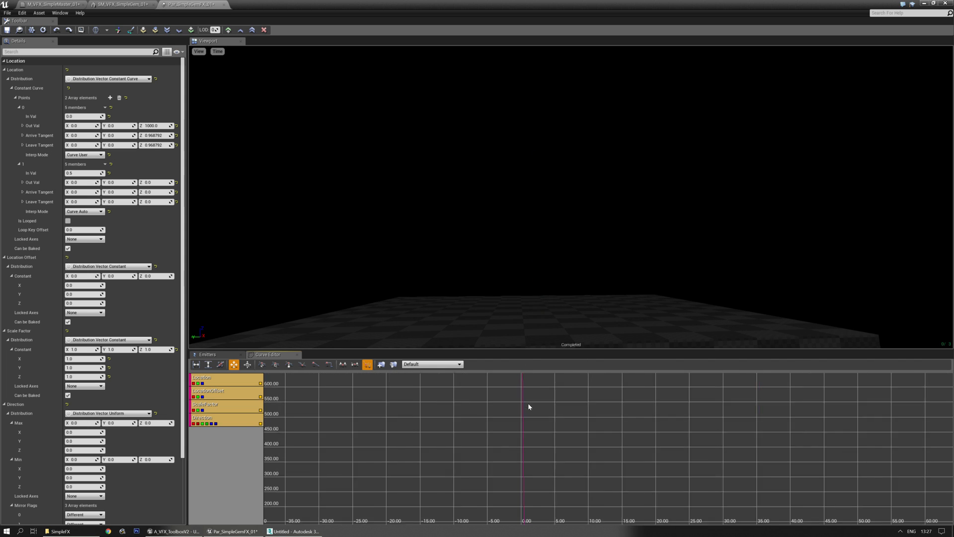
scroll(556, 426, "up", 14)
left_click_drag(542, 378, 474, 426)
scroll(566, 488, "up", 6)
left_click_drag(470, 375, 480, 437)
scroll(483, 440, "up", 8)
scroll(587, 453, "up", 3)
left_click_drag(587, 453, 539, 430)
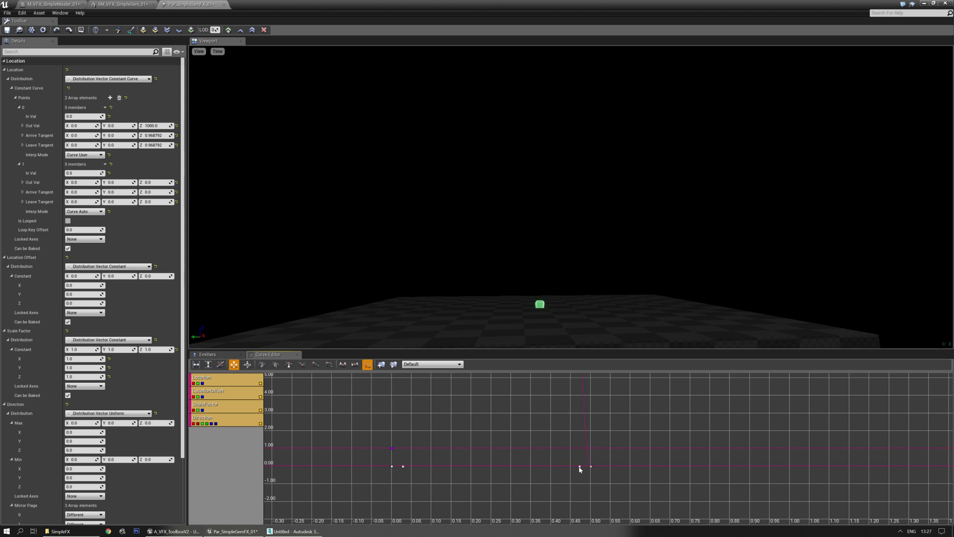
left_click_drag(585, 460, 590, 445)
left_click_drag(590, 442, 615, 452)
- Adjust the tangent of Location curve point 0 to slope gently downward, about -16.5 in Z
scroll(535, 405, "down", 2)
scroll(535, 412, "down", 8)
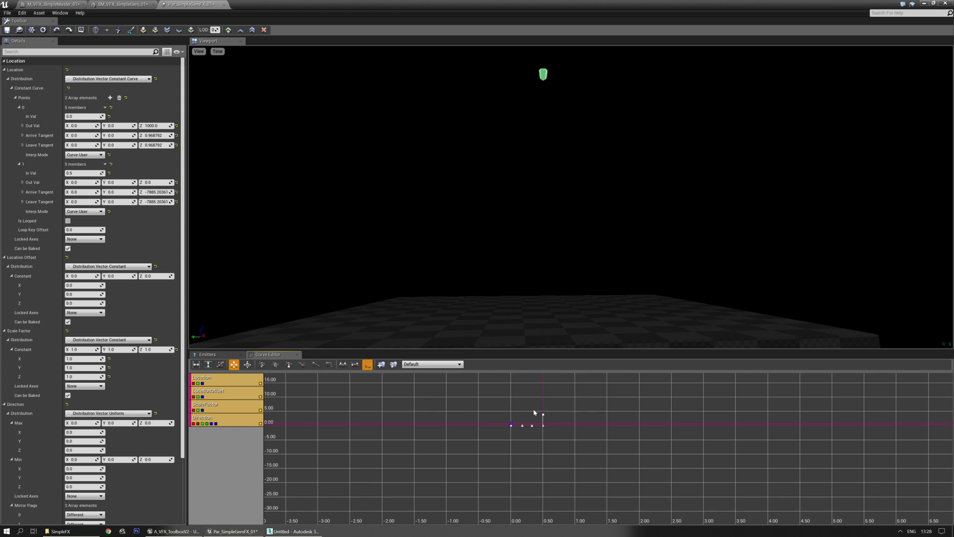
scroll(527, 423, "down", 4)
left_click_drag(513, 401, 524, 485)
scroll(536, 445, "up", 10)
left_click_drag(570, 434, 531, 454)
scroll(465, 404, "up", 2)
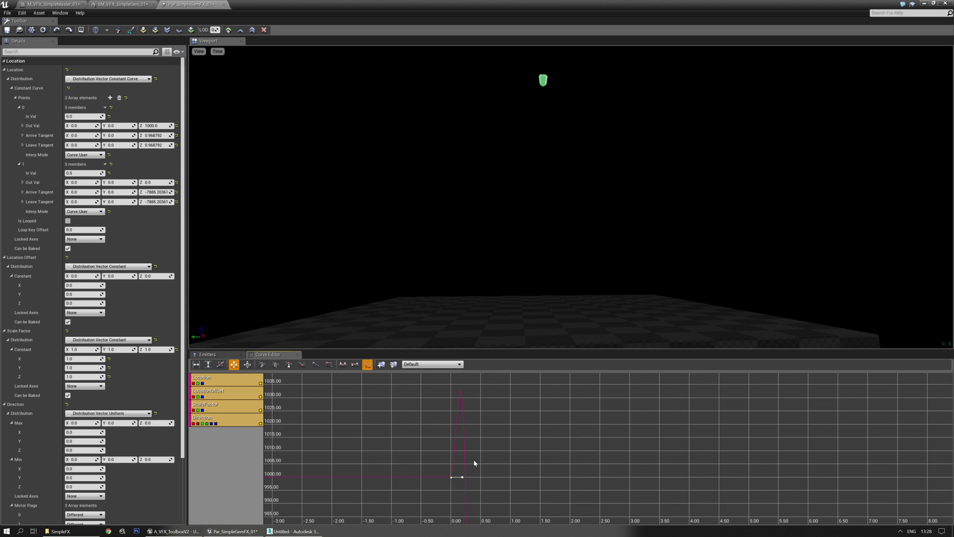
left_click_drag(464, 478, 477, 420)
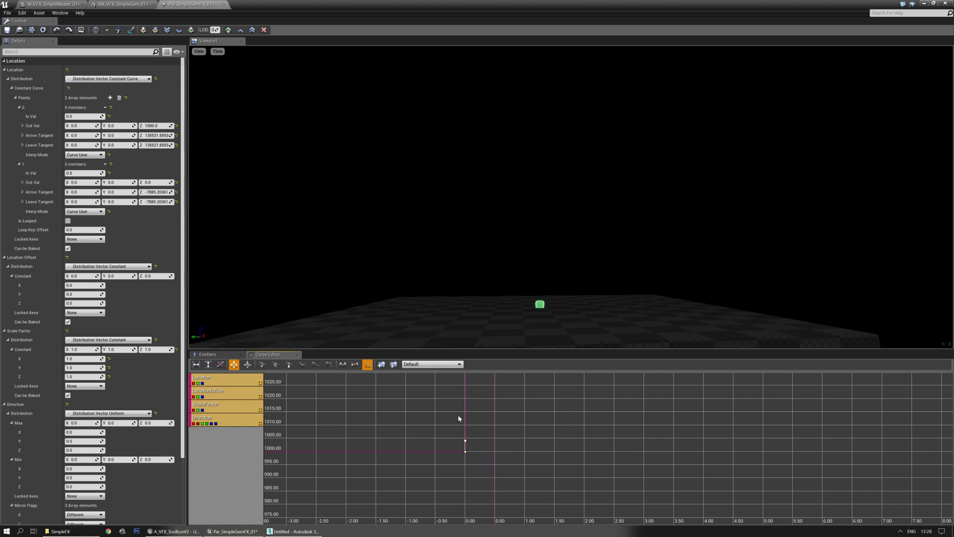
left_click_drag(465, 440, 480, 461)
- Return to the emitter's modules and check the gem's adjusted drop motion in the preview
mouse_move(613, 273)
right_mouse_down()
mouse_move(594, 273)
mouse_move(612, 289)
mouse_move(617, 276)
right_mouse_up()
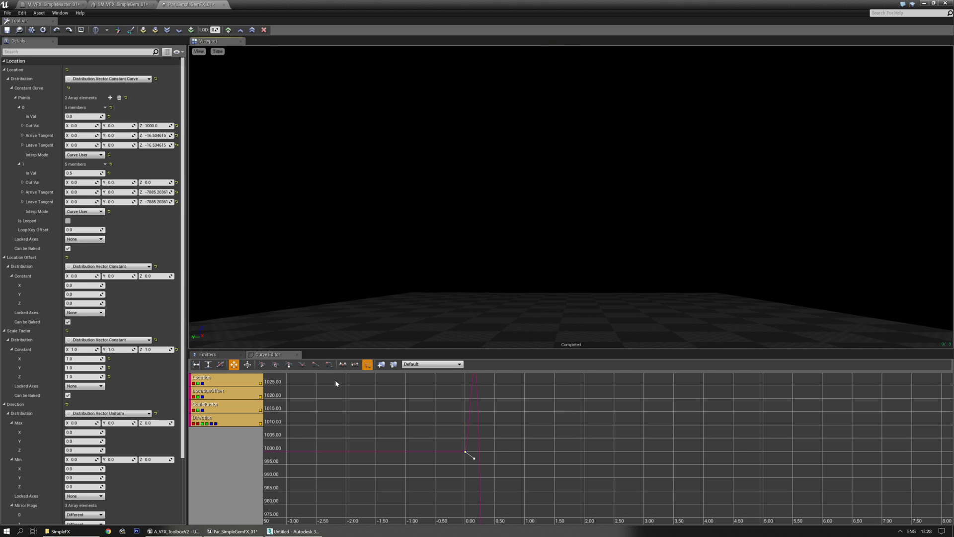
left_click(207, 355)
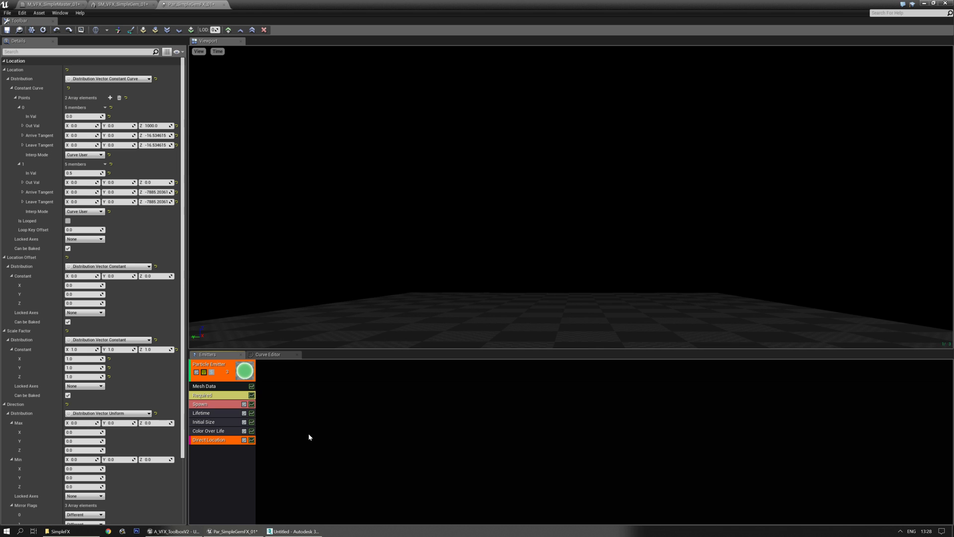
right_click_drag(497, 278, 530, 286)
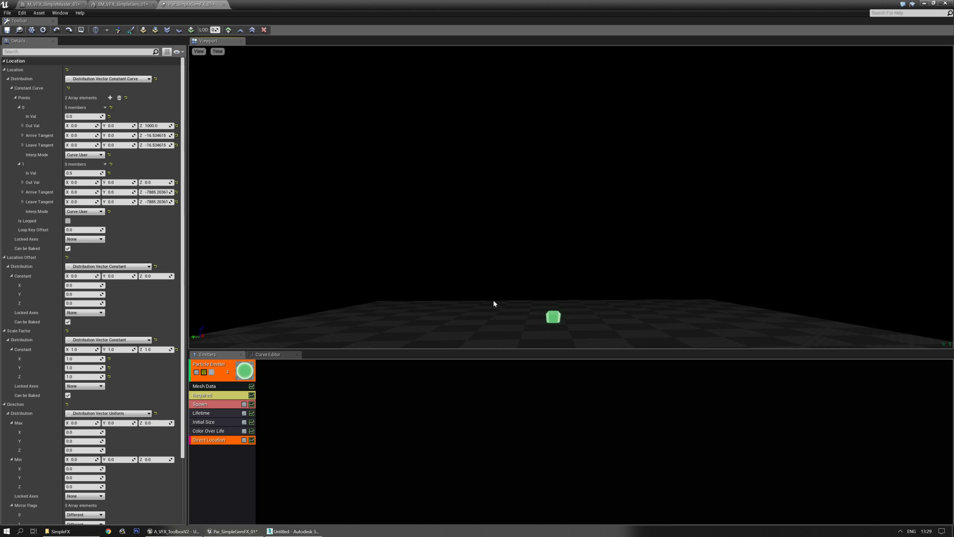
mouse_move(435, 248)
right_mouse_down()
mouse_move(434, 222)
mouse_move(442, 261)
mouse_move(441, 235)
right_mouse_up()
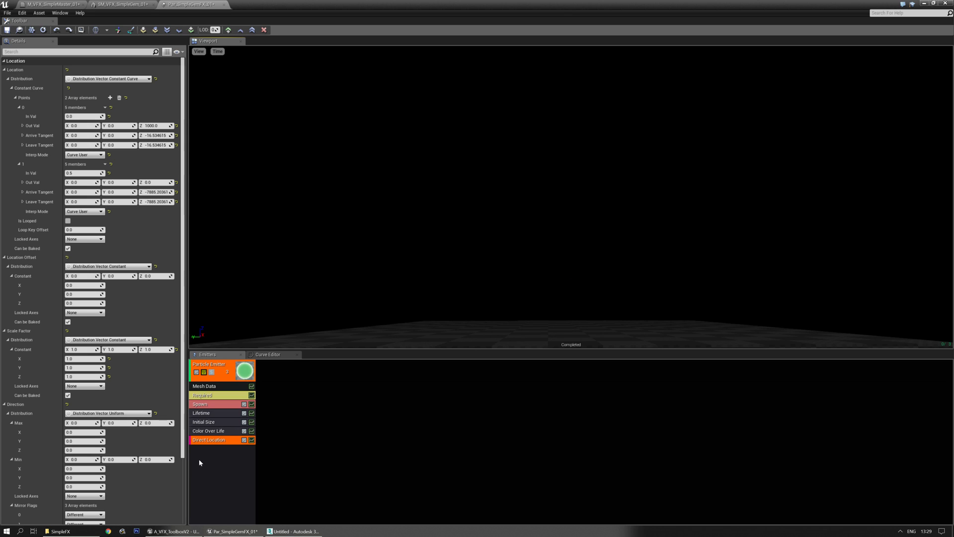
- Add an Init Mesh Rotation Rate module to the emitter and set its constant Z rotation rate to 2
left_click(224, 453)
right_click(225, 453)
mouse_move(237, 428)
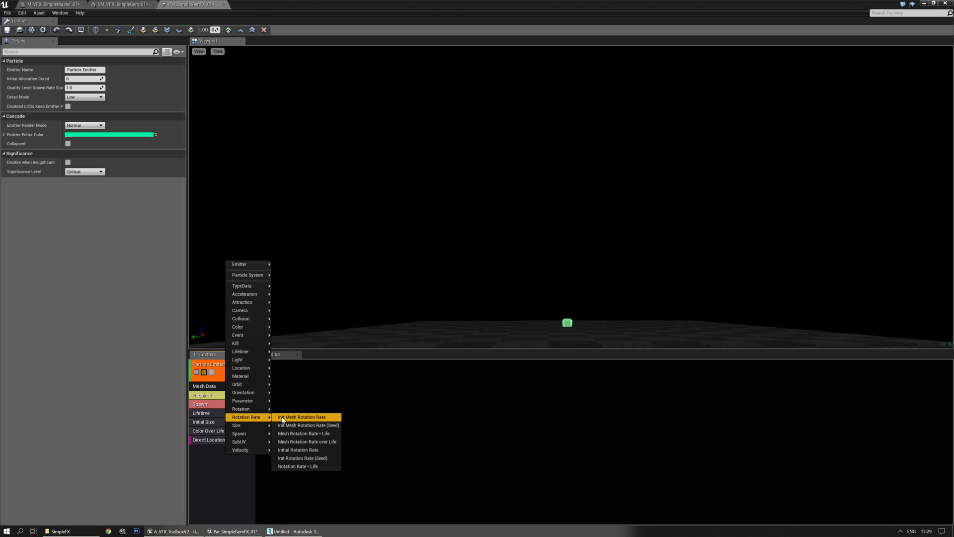
left_click(286, 419)
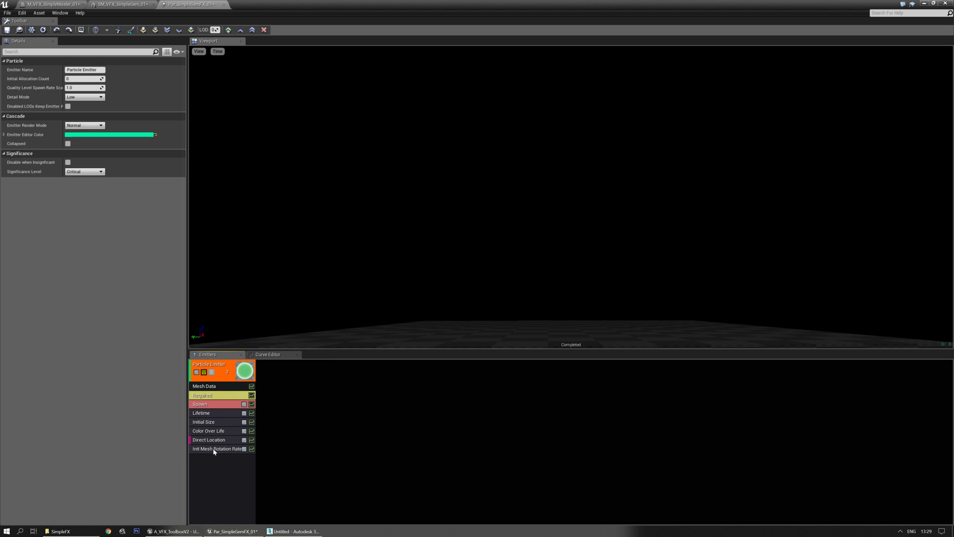
left_click(212, 448)
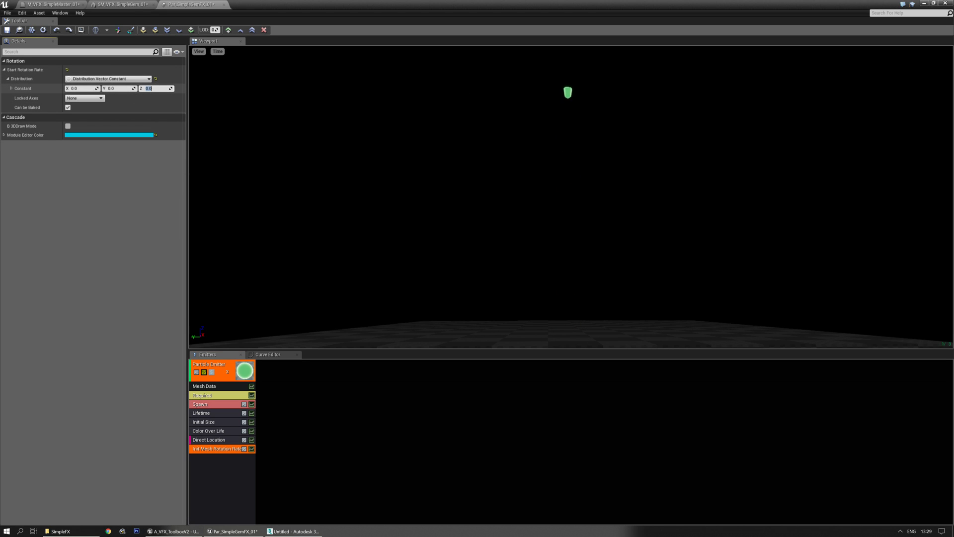
key("BackSpace")
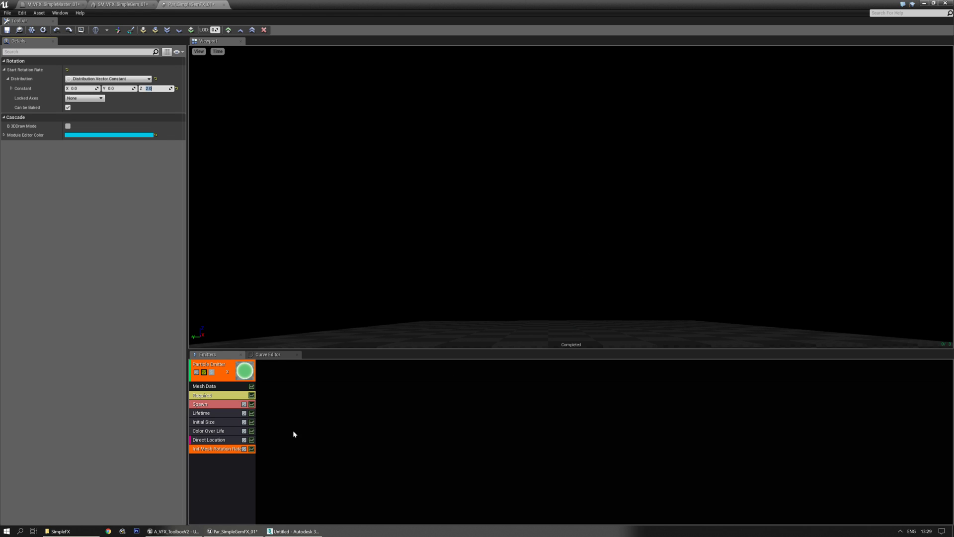
right_click(217, 469)
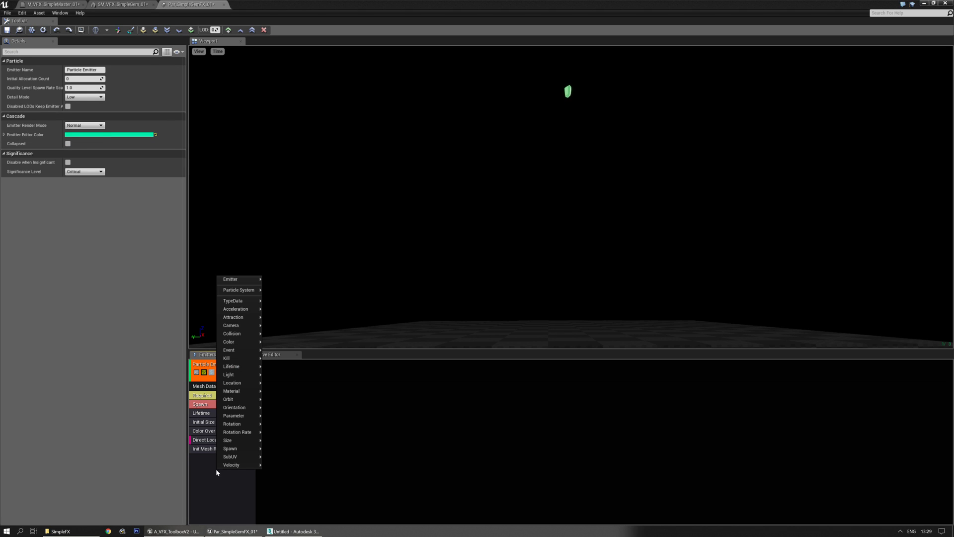
mouse_move(237, 434)
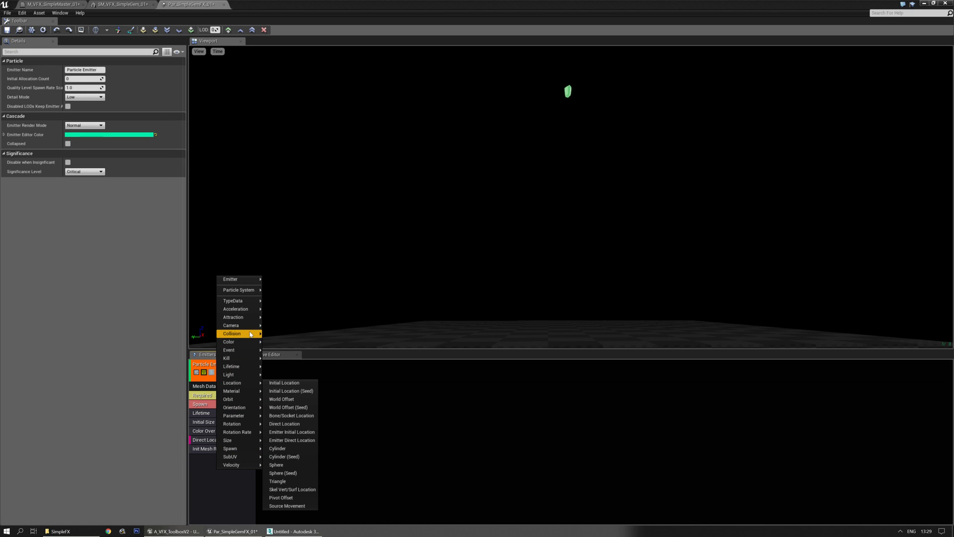
mouse_move(251, 334)
left_click(283, 342)
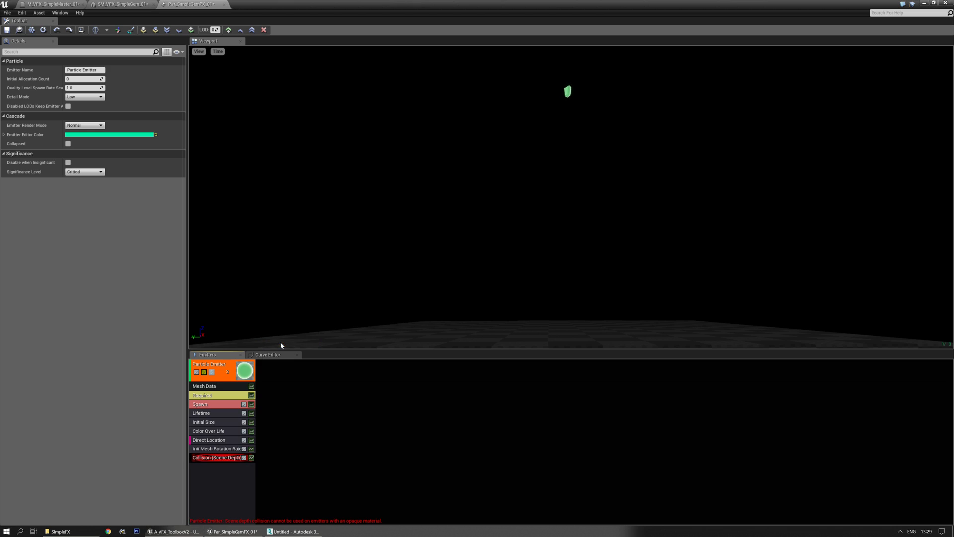
left_click(220, 458)
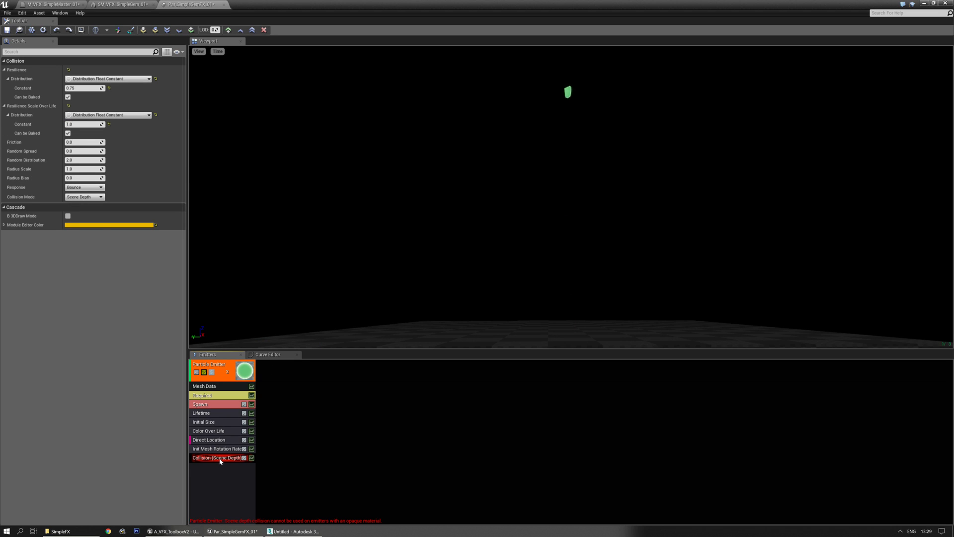
key("Delete")
- Add an Actor Collision module to the emitter and show its settings
right_click(221, 458)
mouse_move(242, 324)
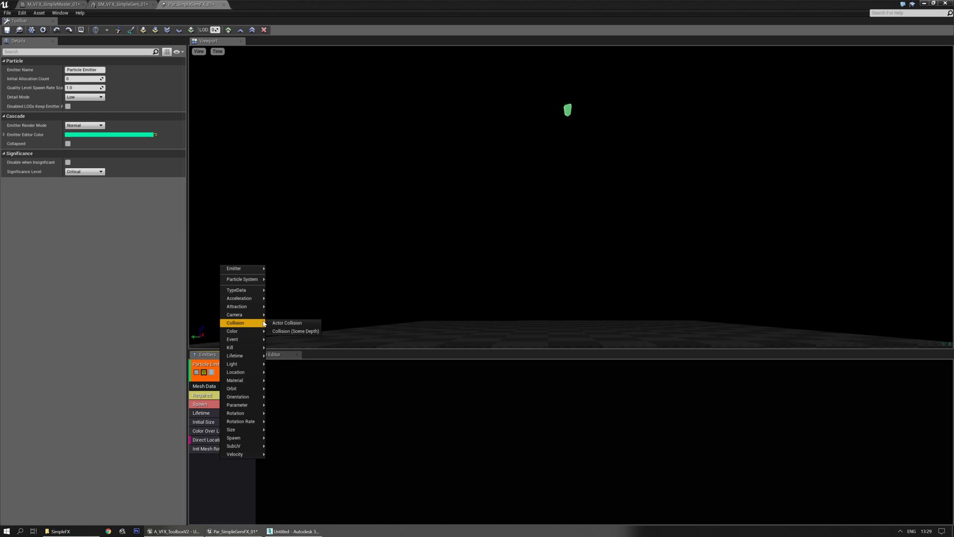
left_click(287, 323)
left_click(234, 457)
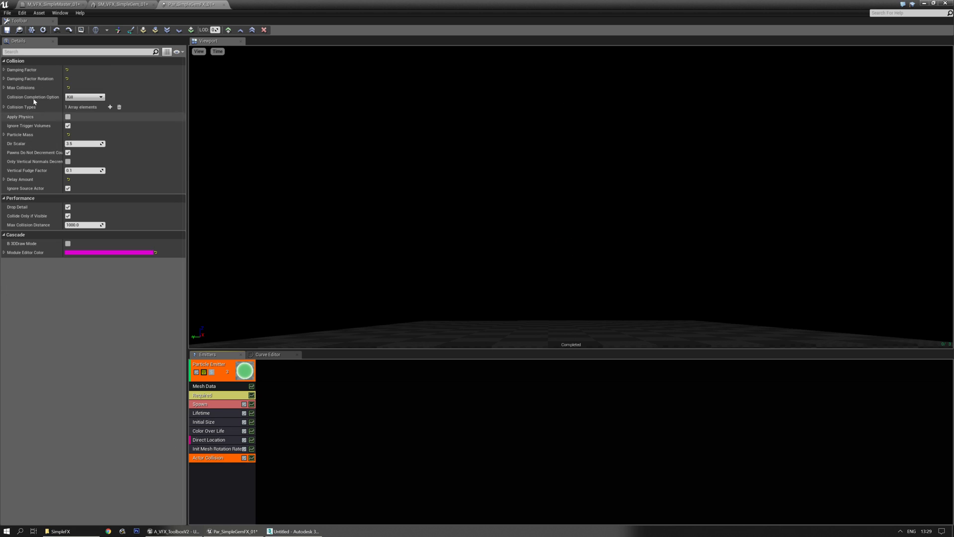
- Set the Actor Collision completion option to Freeze Rotation and the Init Mesh Rotation Rate's constant Z value to 5
left_click(76, 97)
left_click(94, 123)
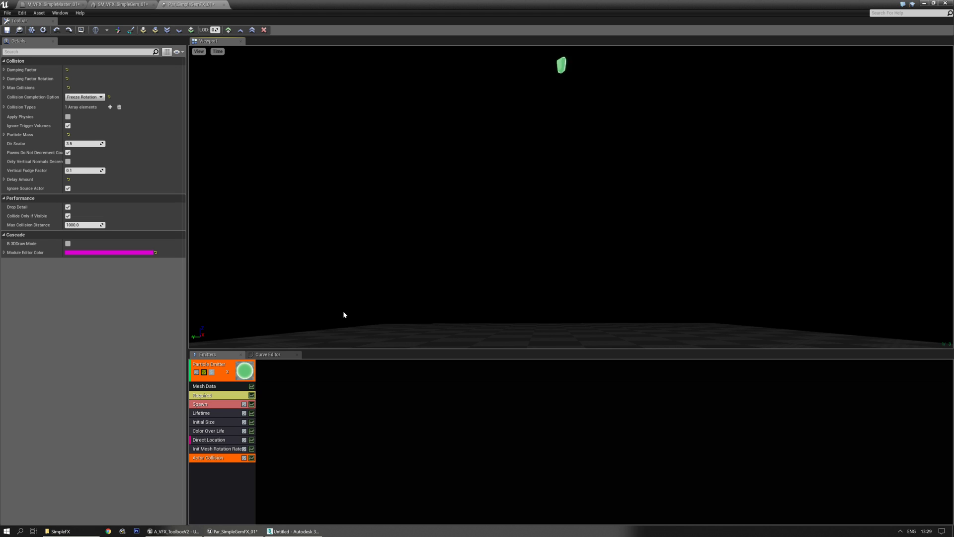
left_click(217, 449)
left_click(149, 88)
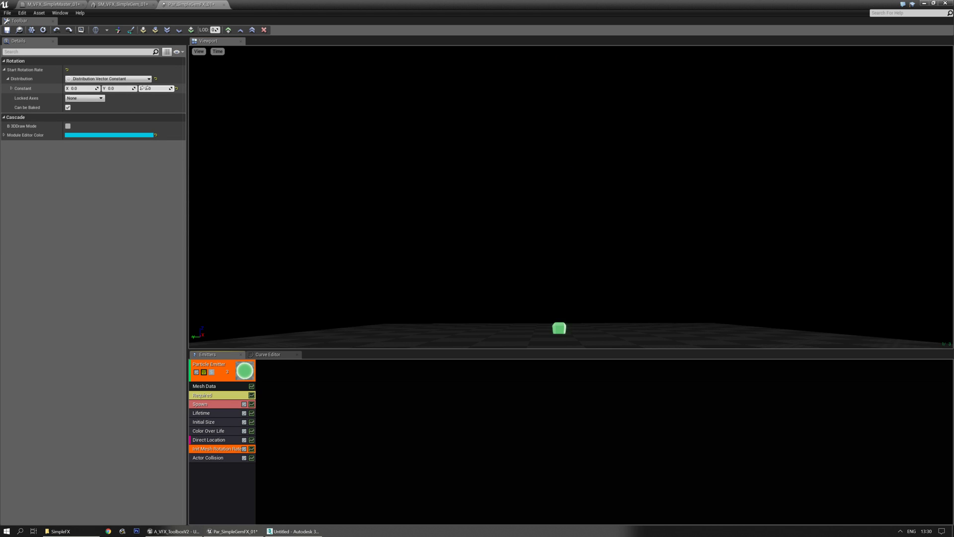
type("5")
key("Return")
scroll(572, 94, "down", 2)
left_click_drag(582, 211, 585, 189)
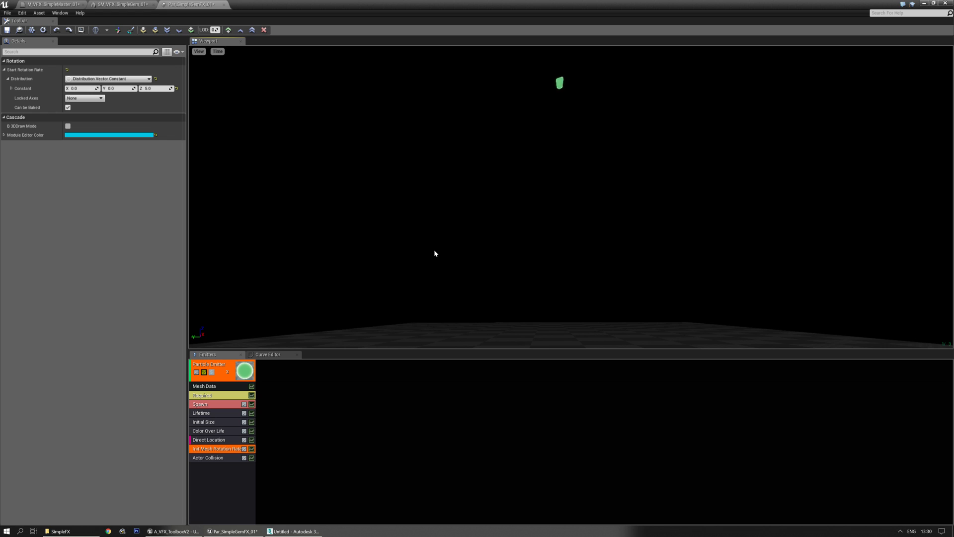
- Add a Mesh Rotation Rate over Life module, place it above Actor Collision and expand its rotation settings
right_click(213, 470)
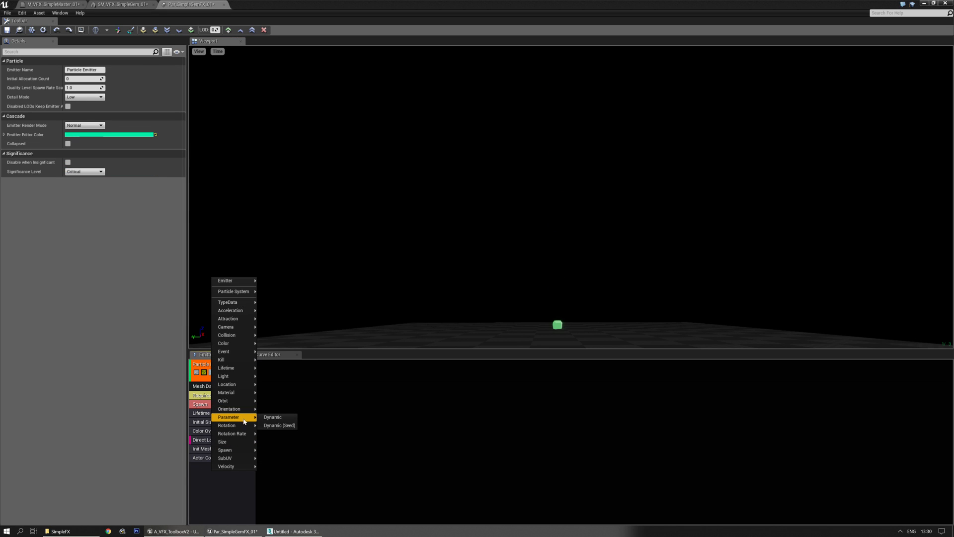
mouse_move(236, 437)
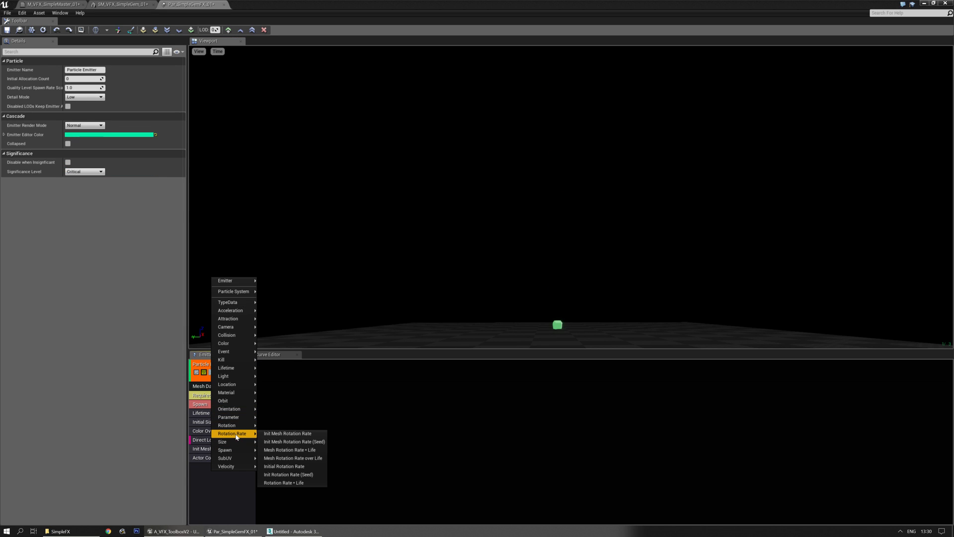
left_click(282, 458)
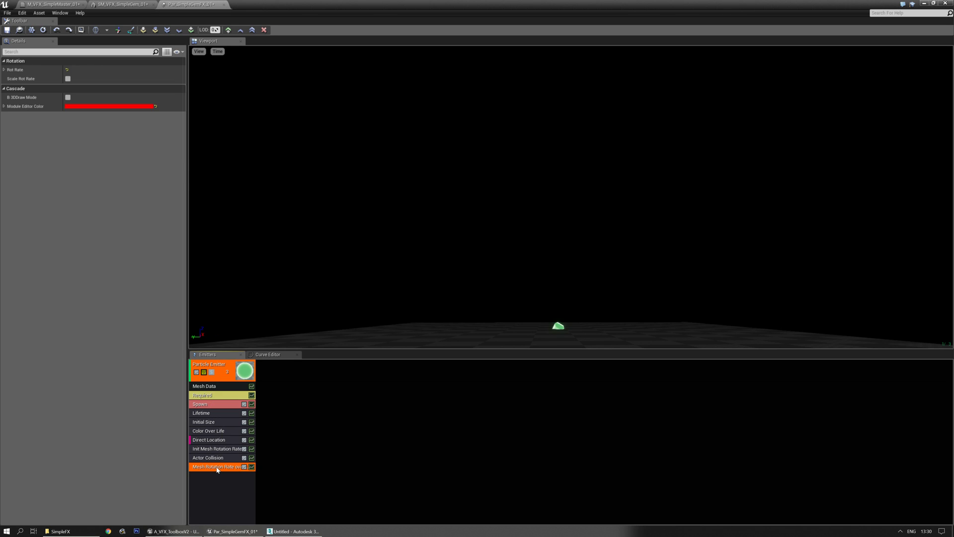
right_click(91, 63)
left_click(107, 81)
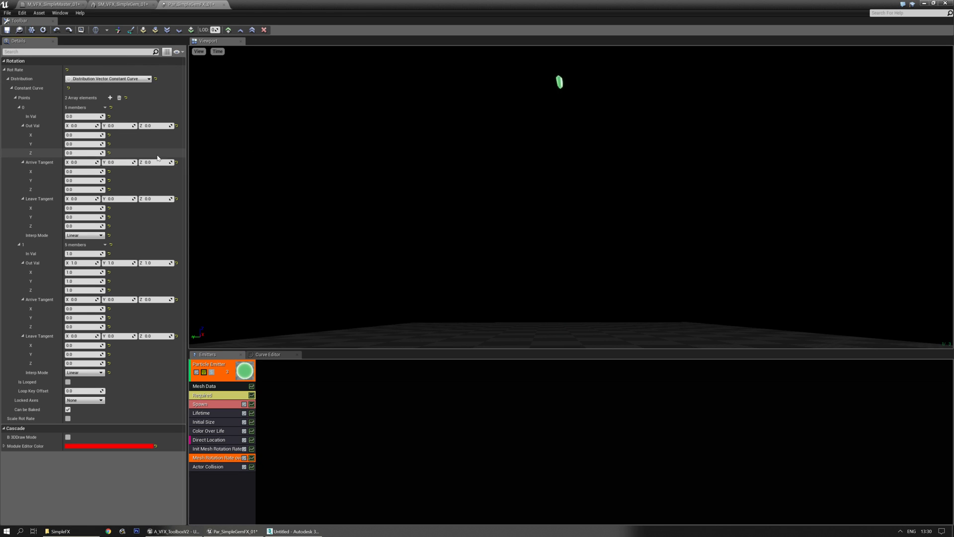
- Set the X and Y Out Val of Rot Rate curve point 1 to 0 and check the gem's spin
left_click(83, 261)
type("0")
key("Tab")
type("0")
key("Return")
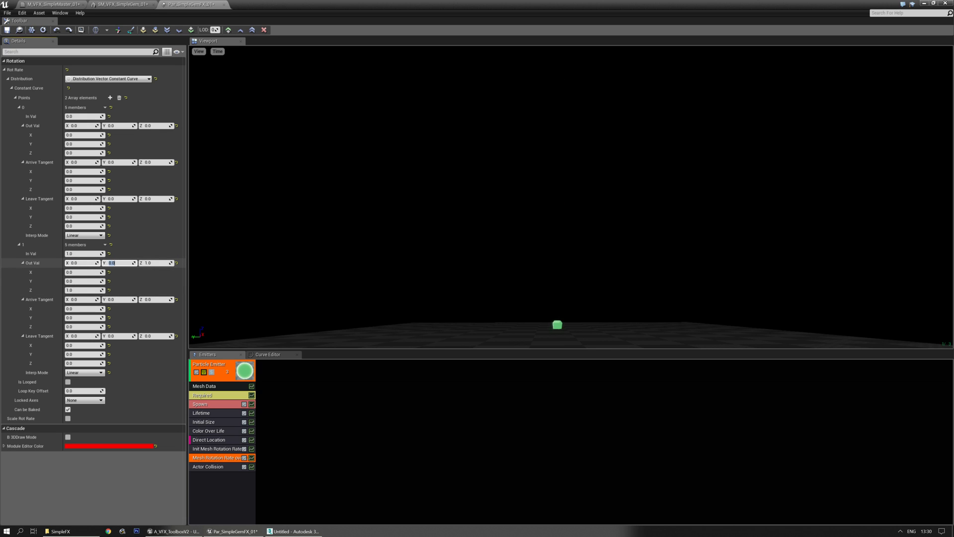
left_click(506, 214)
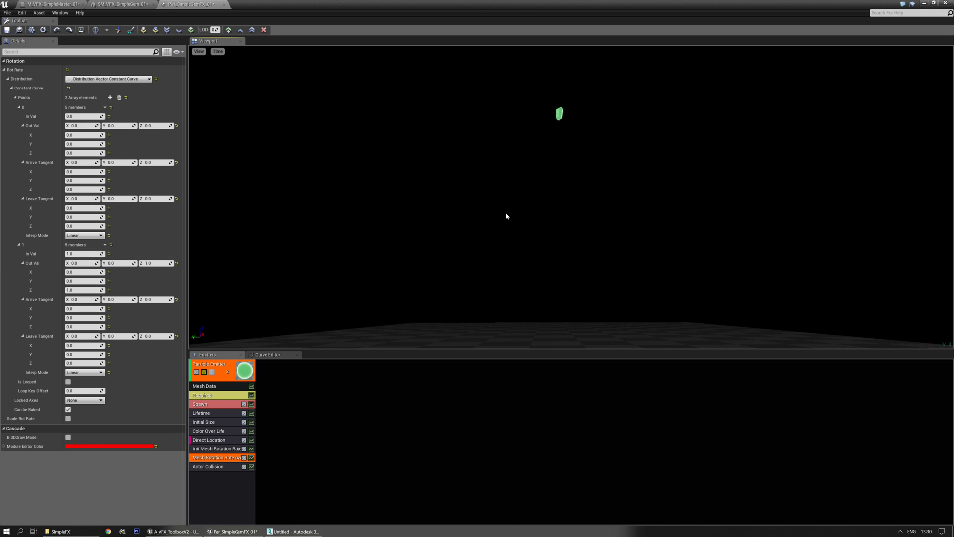
- Try an In Val of 0.5 on Rot Rate curve point 0 and delete the Mesh Rotation Rate over Life module
left_click(79, 116)
type("0.5")
key("Return")
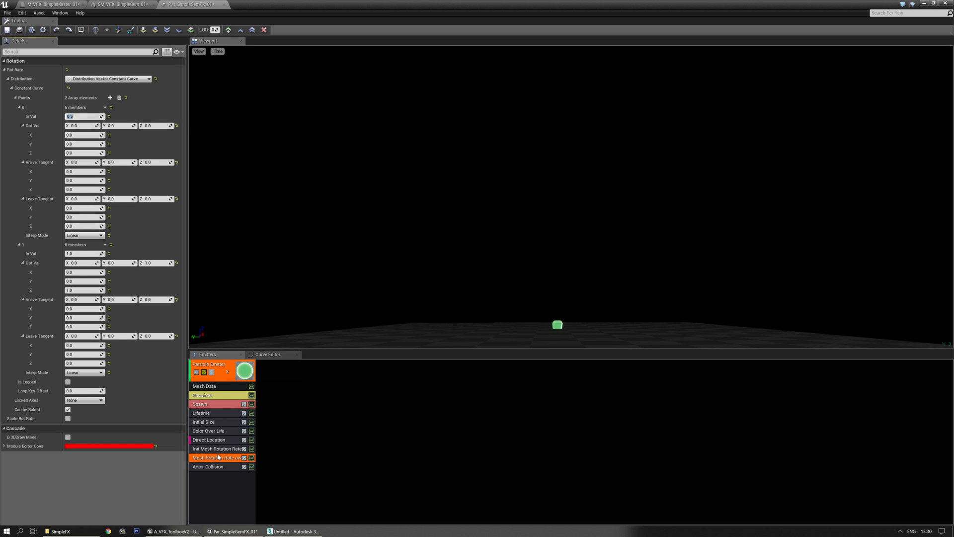
key("Delete")
- Add a Mesh Rotation Rate * Life module to the emitter and place it above Actor Collision
right_click(228, 479)
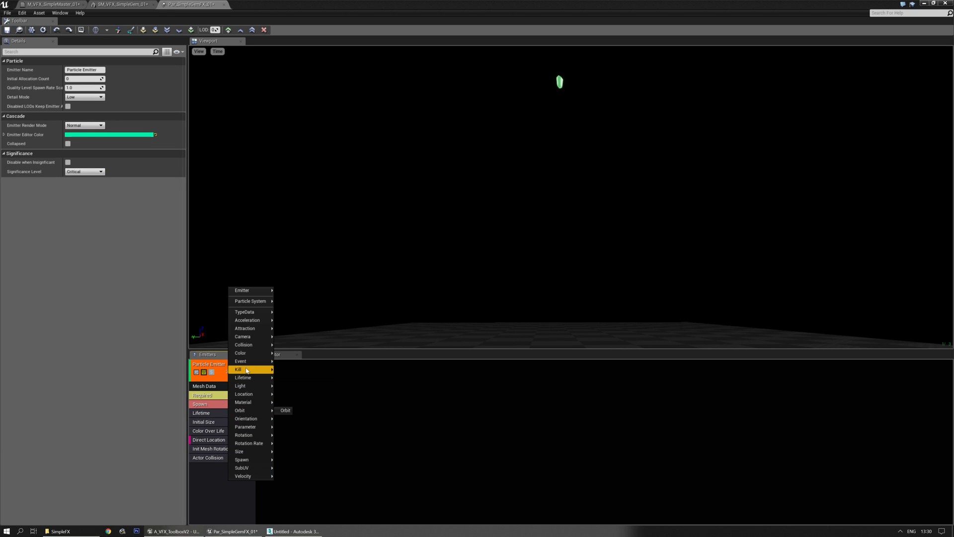
mouse_move(258, 444)
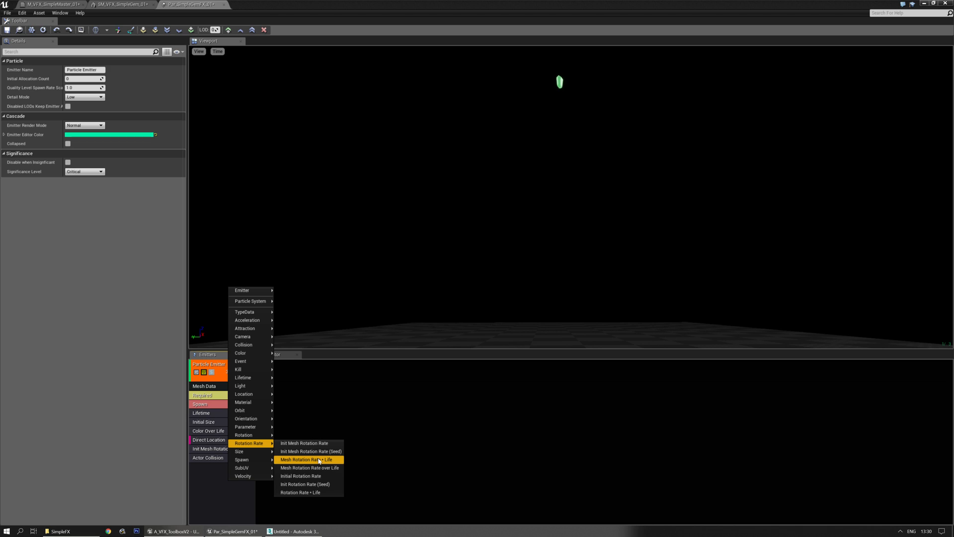
left_click(310, 462)
left_click_drag(231, 468, 226, 457)
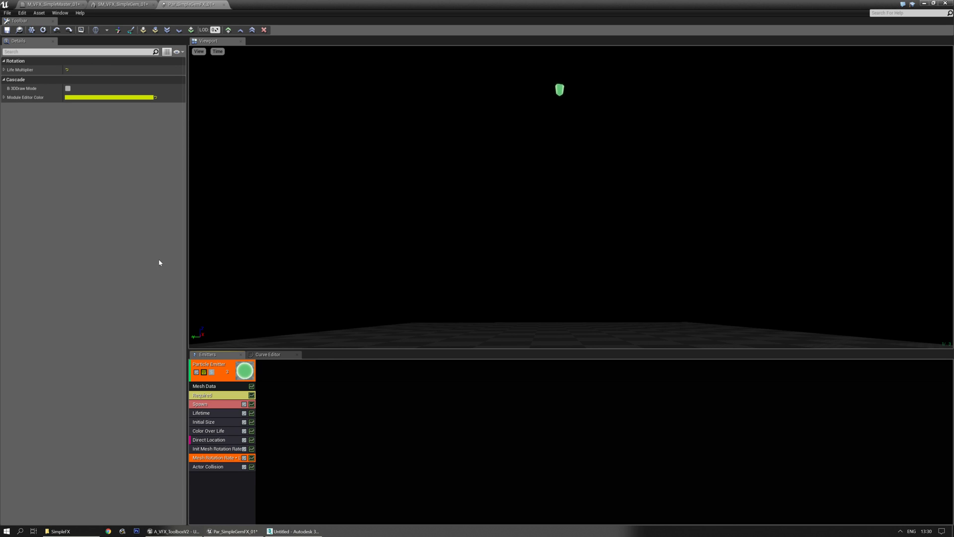
- Switch the Life Multiplier to Distribution Vector Constant Curve and add two points to the curve
right_click(146, 62)
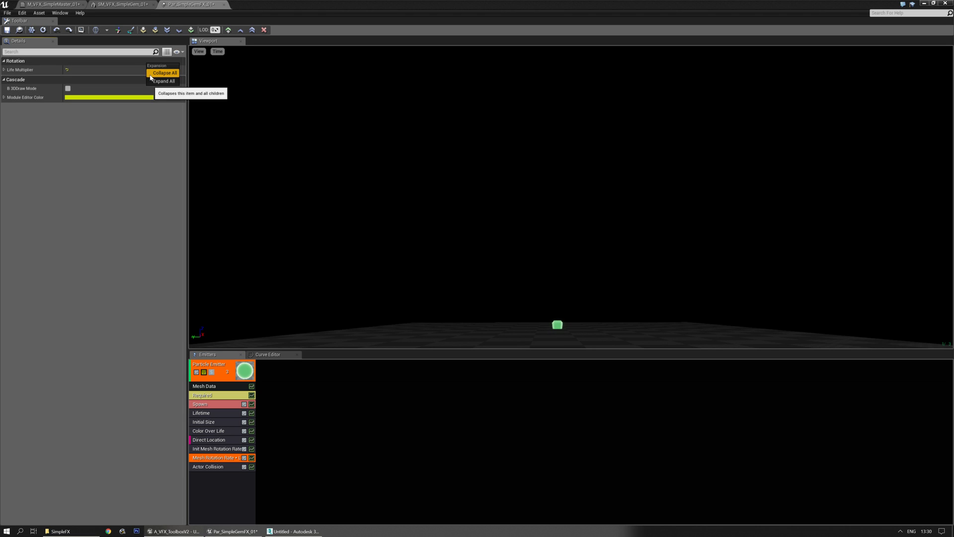
left_click(161, 81)
left_click(140, 79)
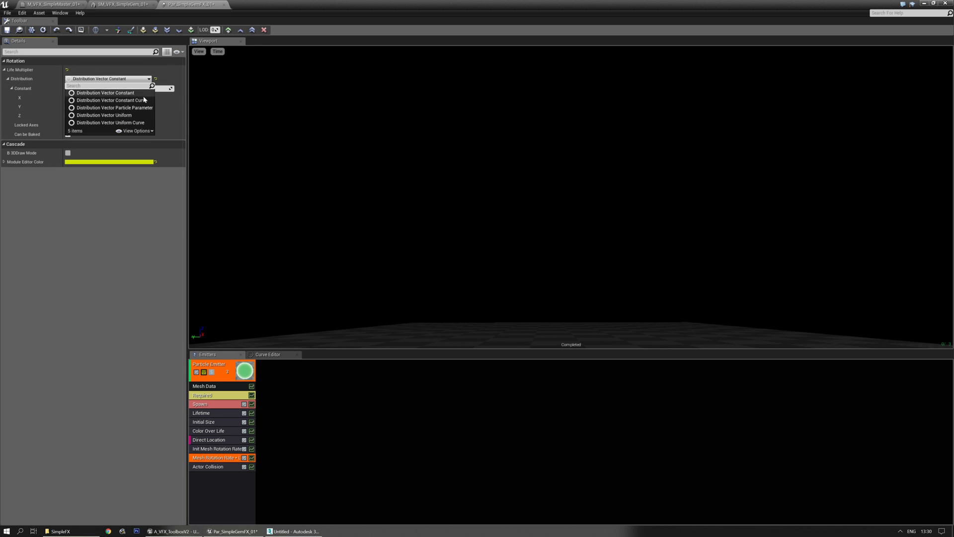
left_click(136, 100)
right_click(126, 63)
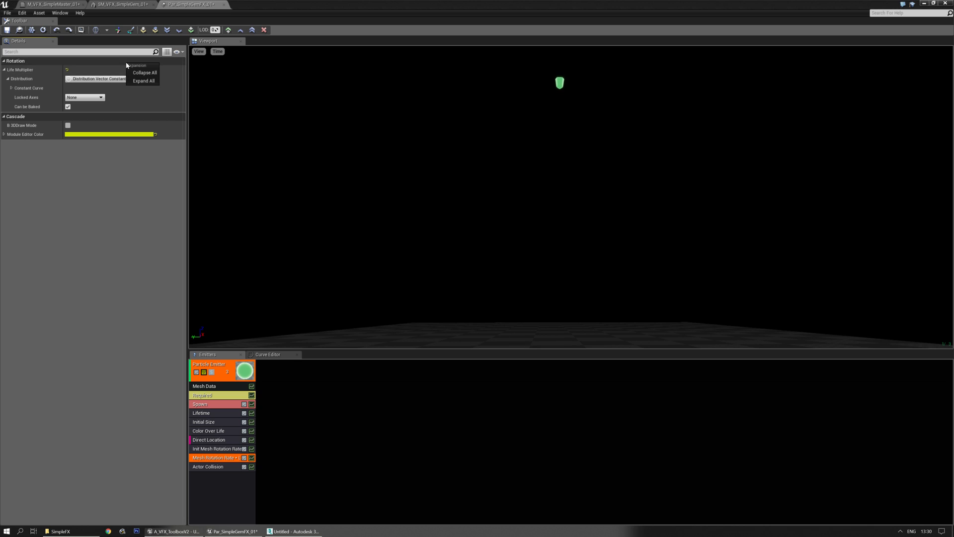
left_click(144, 81)
left_click(111, 97)
left_click(111, 98)
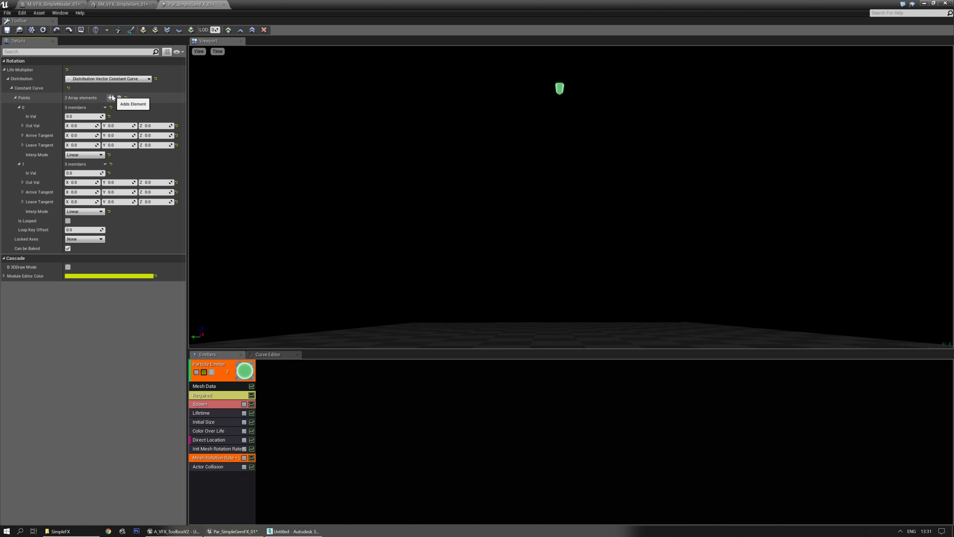
- Set the Z Out Val of Life Multiplier point 1 to 1 and check the gem's spin in the preview
left_click(149, 182)
type("1")
key("Return")
left_click(99, 116)
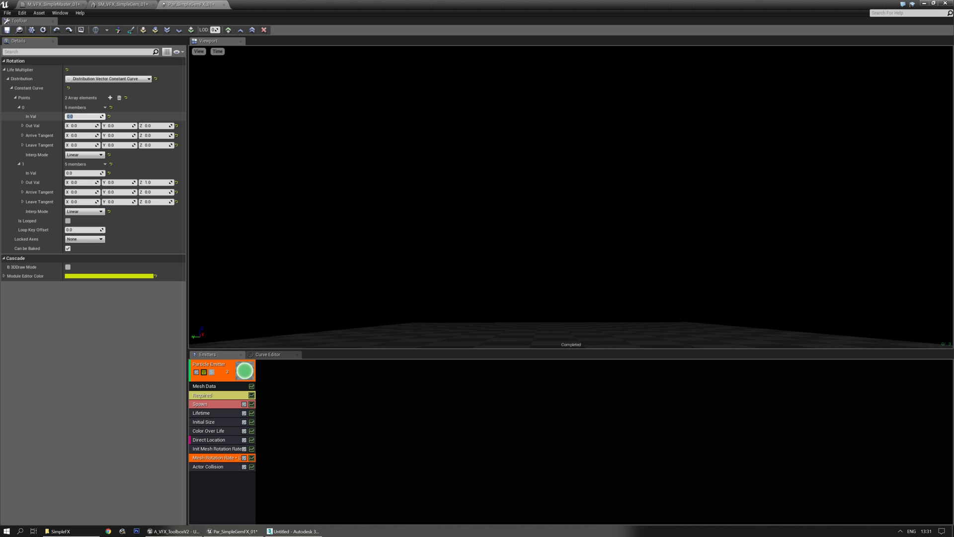
left_click_drag(423, 199, 424, 192)
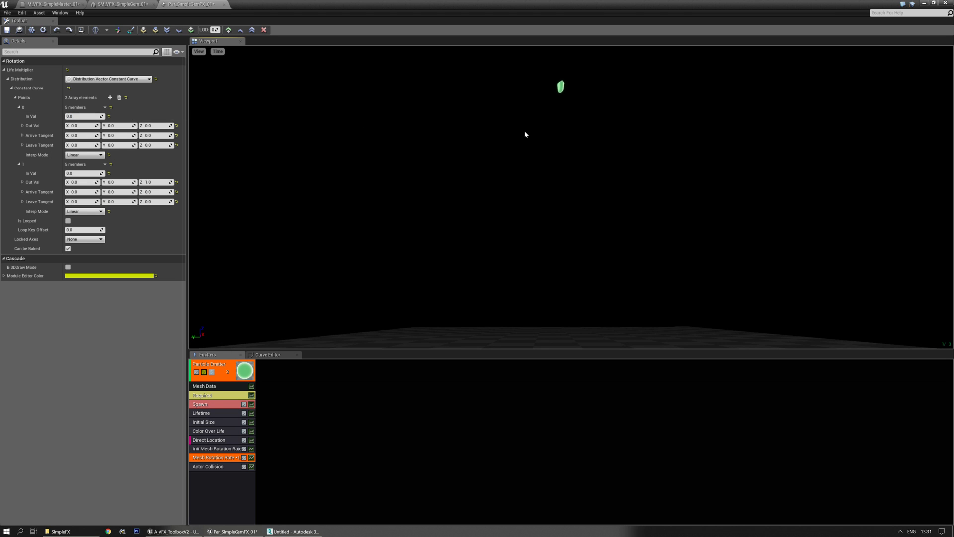
- Set Life Multiplier point 0 to an In Val of 0.2 and a Z Out Val of 0.1
left_click(85, 117)
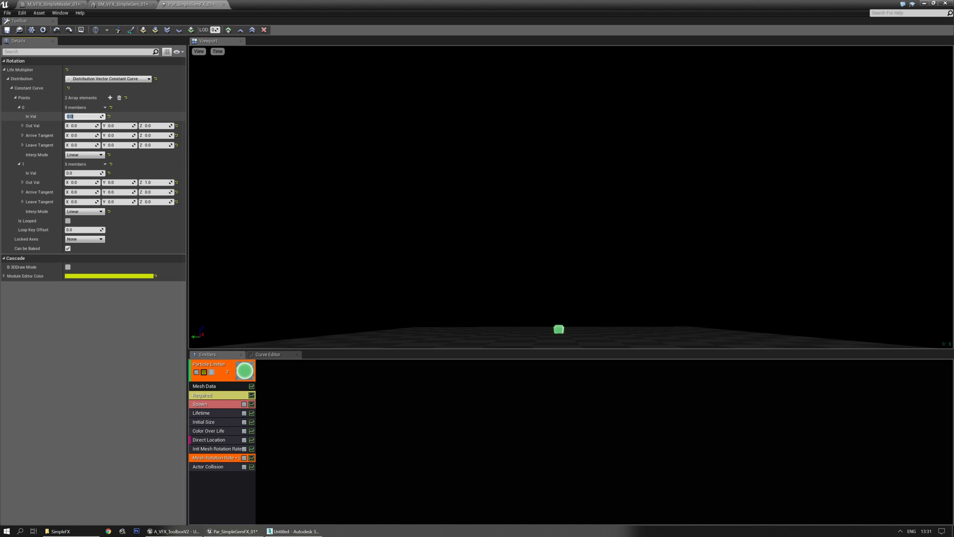
key("Return")
type("0.2")
key("Return")
key("Tab")
key("Tab")
key("Tab")
type("0.1")
key("Return")
- Try In Val 0.5 and 0.2 on Life Multiplier point 0, settle on 0.1, and set point 1's In Val to 1
left_click(82, 116)
type("0.5")
key("Return")
type("0.2")
key("Return")
type("0.1")
key("Return")
left_click(85, 173)
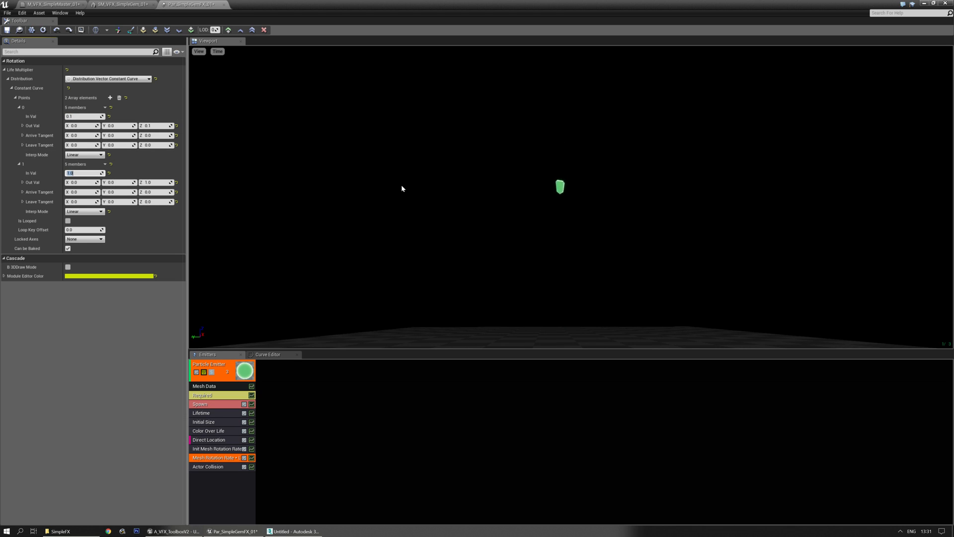
- Set Life Multiplier point 0's In Val to 0 and try Z Out Val 2 and 3 on point 1
left_click(73, 117)
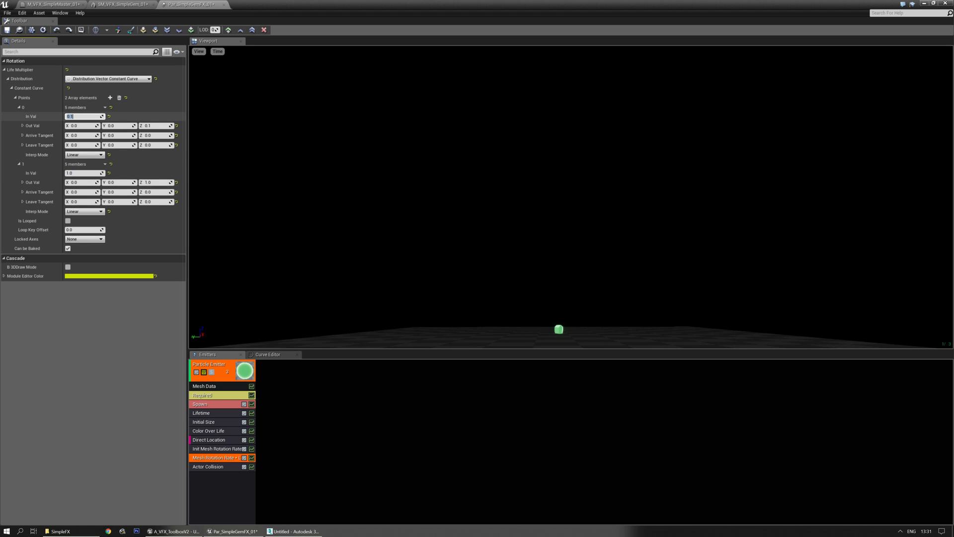
type("0")
key("Return")
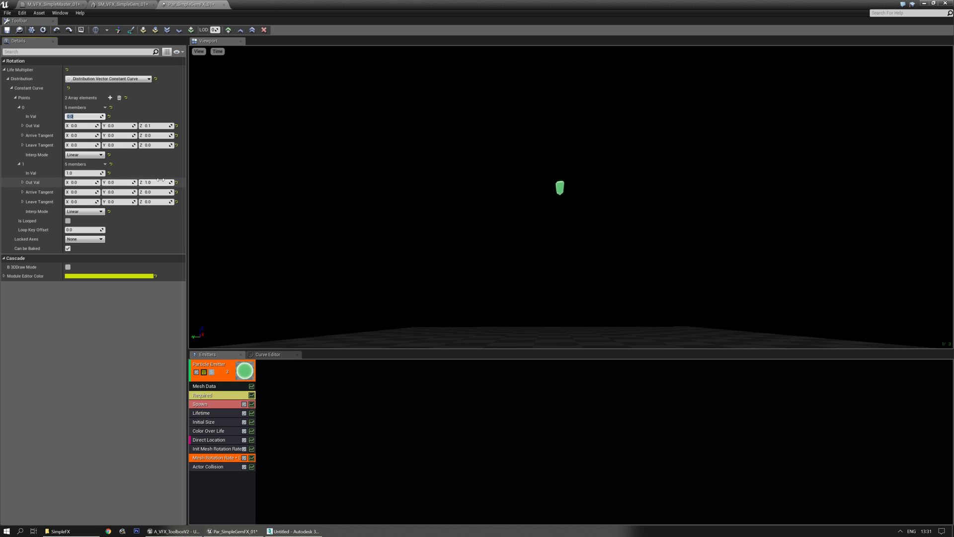
type("2")
key("Return")
type("3")
key("Return")
right_click_drag(461, 255, 478, 222)
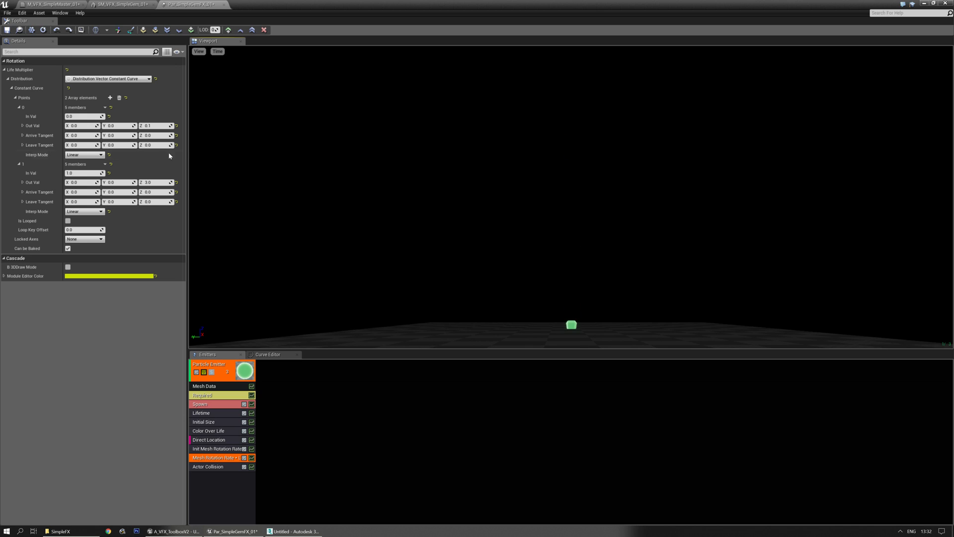
- Set Life Multiplier point 0's In Val to 0.1 and point 1's Z Out Val to 2.5, and preview the spin
left_click(82, 116)
type("0.1")
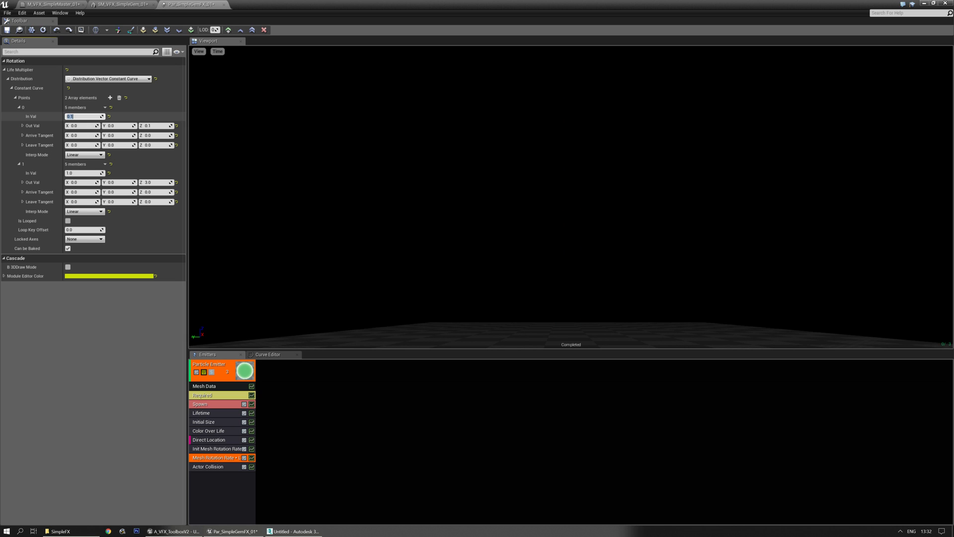
left_click(154, 182)
type("2.5")
key("Return")
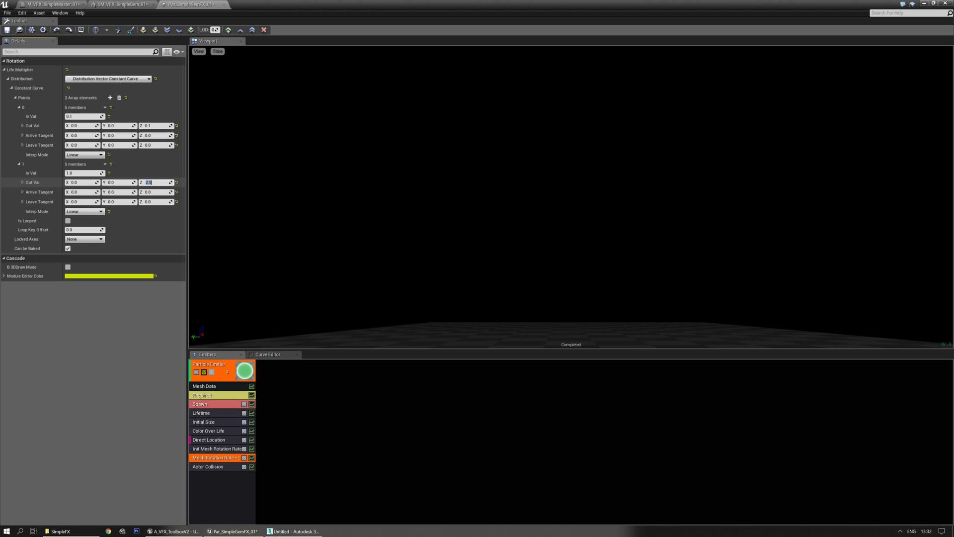
left_click_drag(624, 306, 621, 299)
right_click_drag(621, 309, 622, 319)
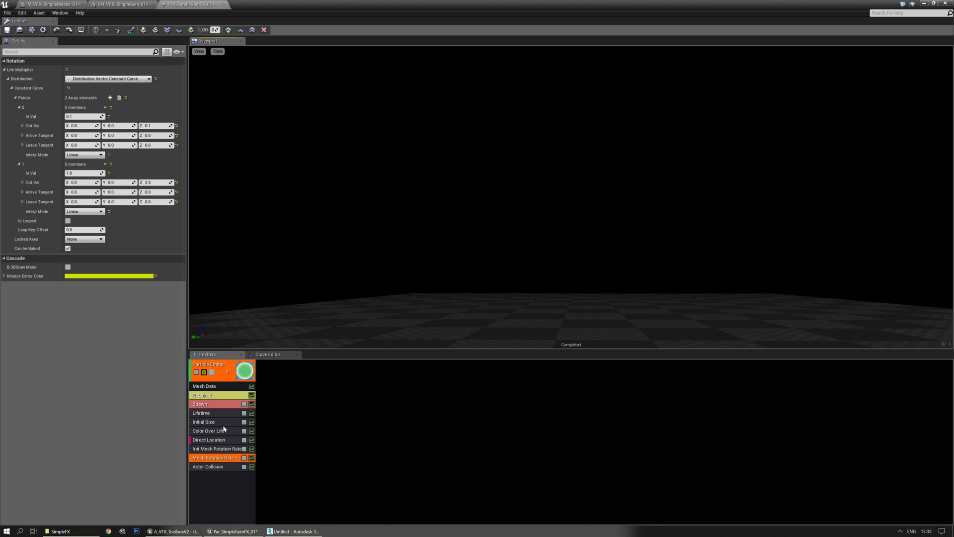
- Switch the Lifetime distribution to Distribution Float Constant and set its constant to 0.5
left_click(211, 440)
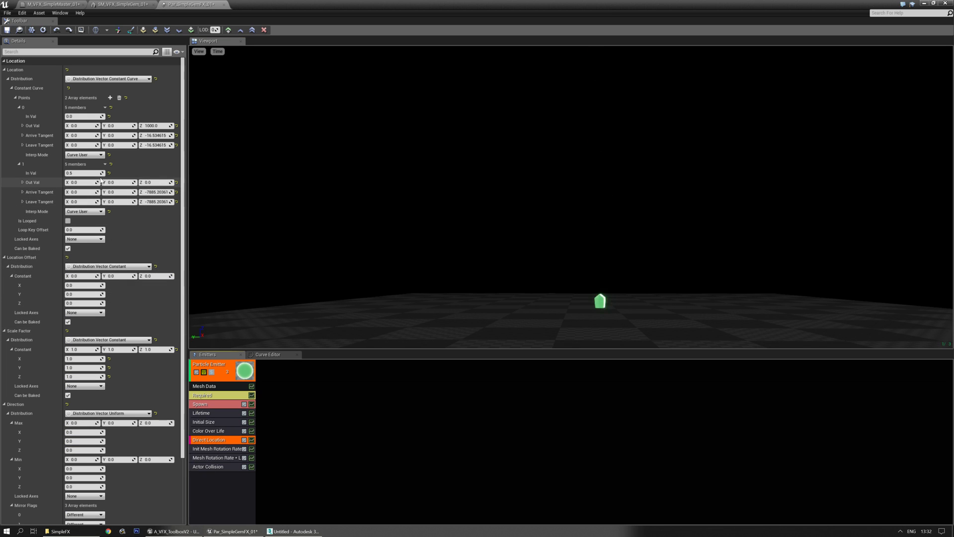
left_click(223, 414)
left_click(87, 79)
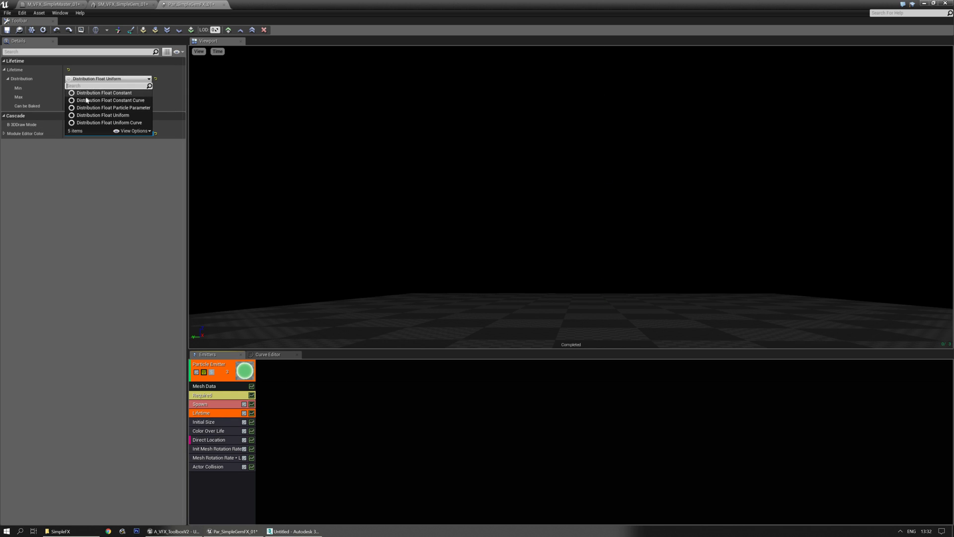
left_click(86, 100)
left_click(108, 78)
left_click(92, 88)
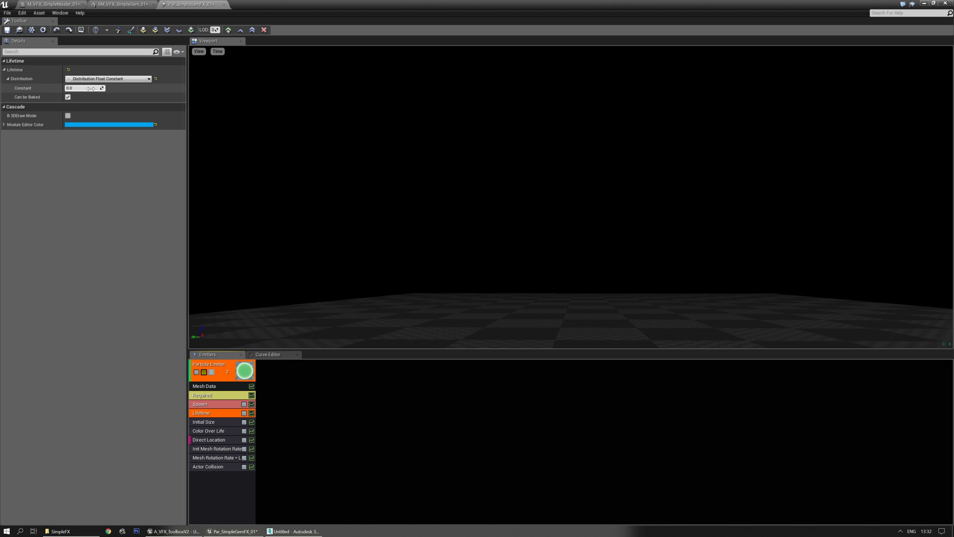
key("Return")
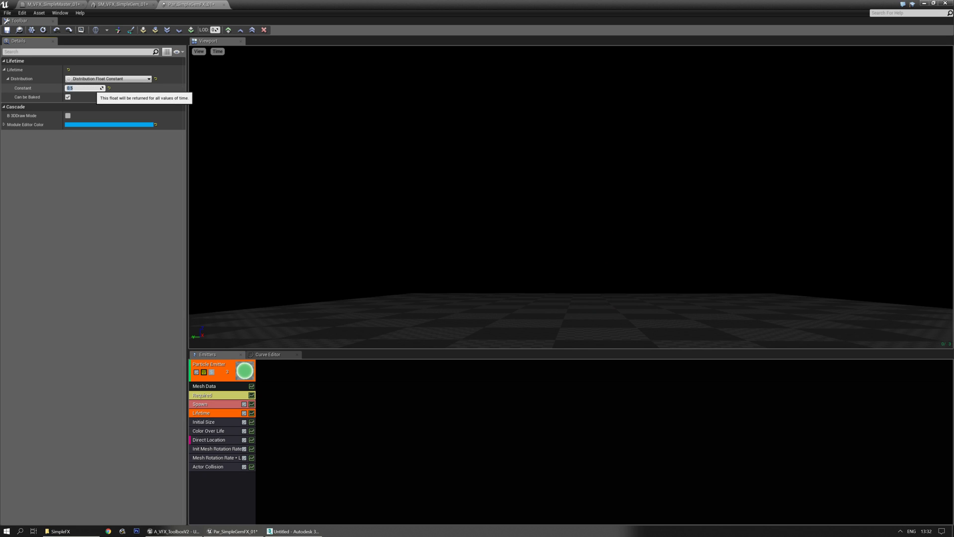
- Set the In Val of Direct Location curve point 1 to 1 and check the gem's drop in the preview
left_click(209, 439)
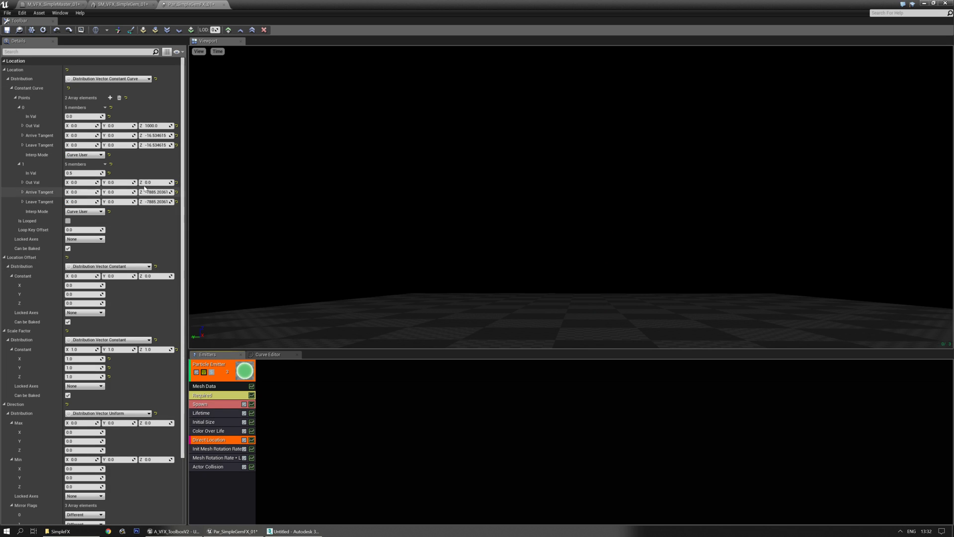
left_click(83, 173)
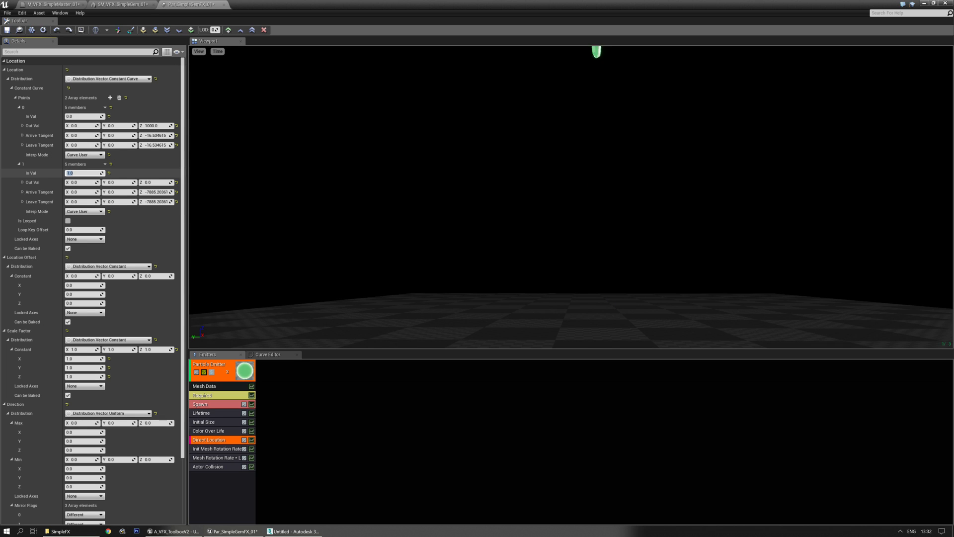
right_click_drag(594, 215, 604, 232)
middle_click_drag(595, 256, 594, 311)
middle_click_drag(594, 278, 608, 213)
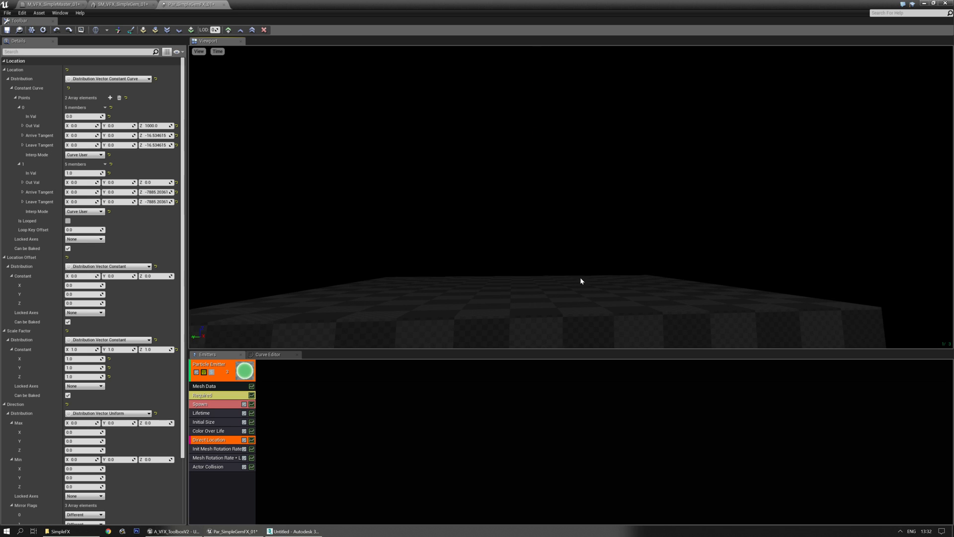
- Undo the recent edits and set the Lifetime module's constant to 1
key("ctrl+z")
left_click(213, 413)
key("ctrl+z")
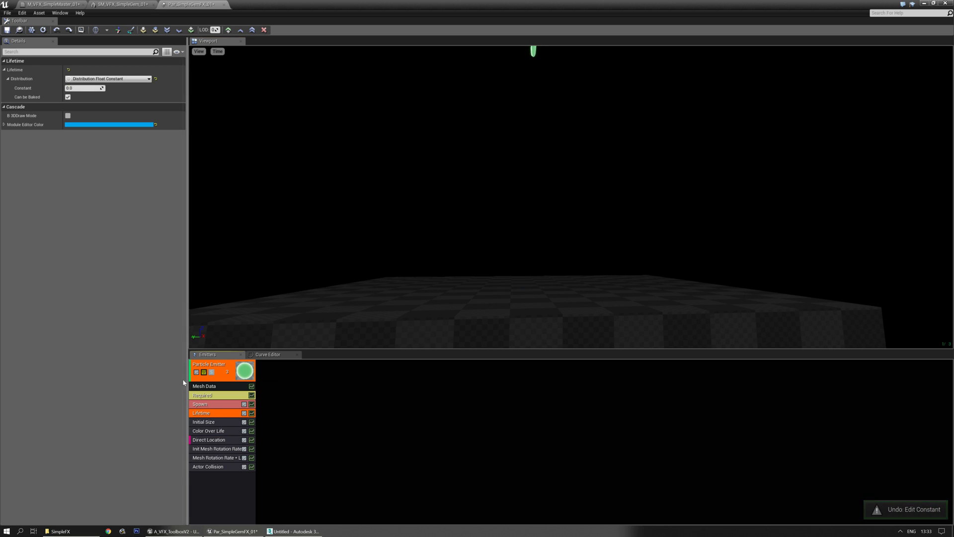
left_click(82, 88)
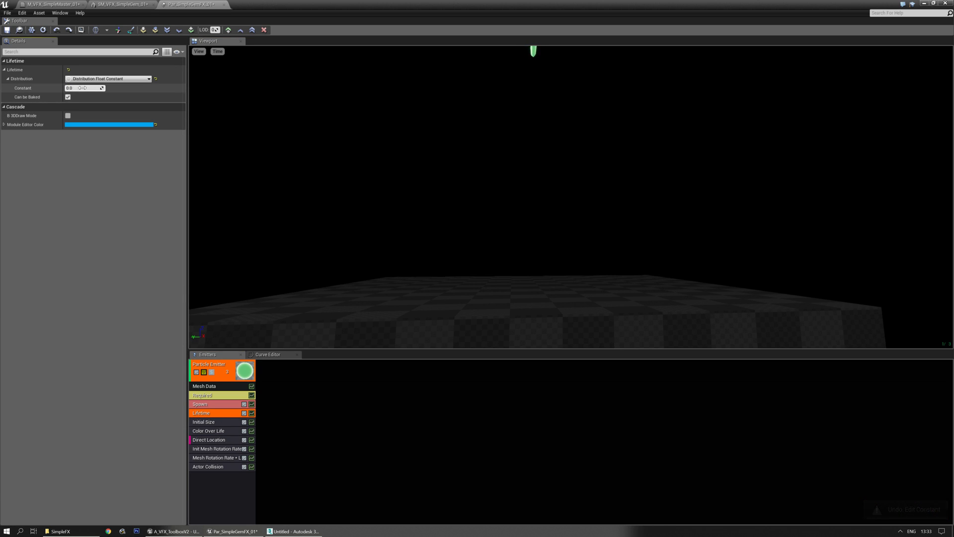
- Preview the gem's full drop onto the floor from several camera distances and angles
left_click_drag(512, 233, 493, 211)
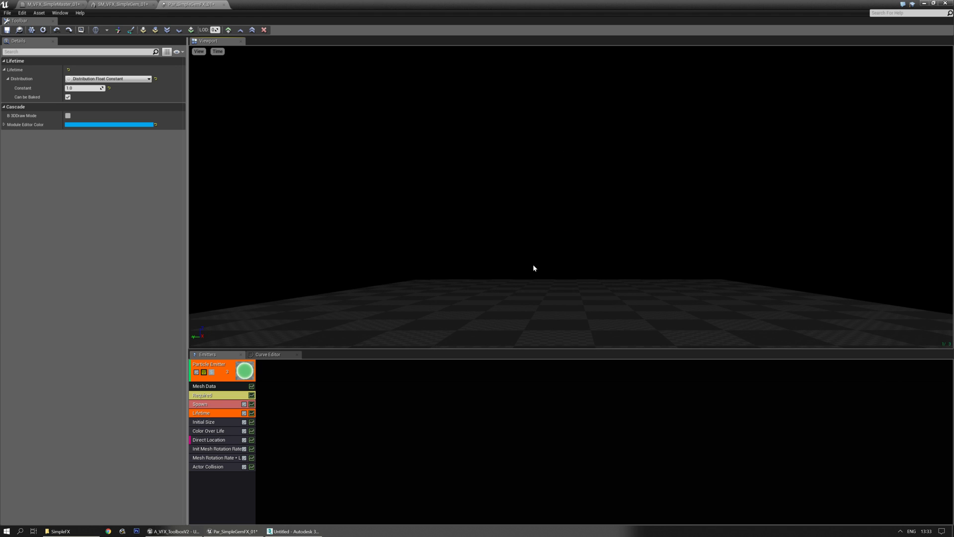
mouse_move(530, 271)
left_mouse_down()
mouse_move(527, 254)
mouse_move(524, 266)
left_mouse_up()
middle_click_drag(524, 267, 513, 338)
mouse_move(514, 338)
left_mouse_down()
mouse_move(515, 309)
mouse_move(510, 334)
left_mouse_up()
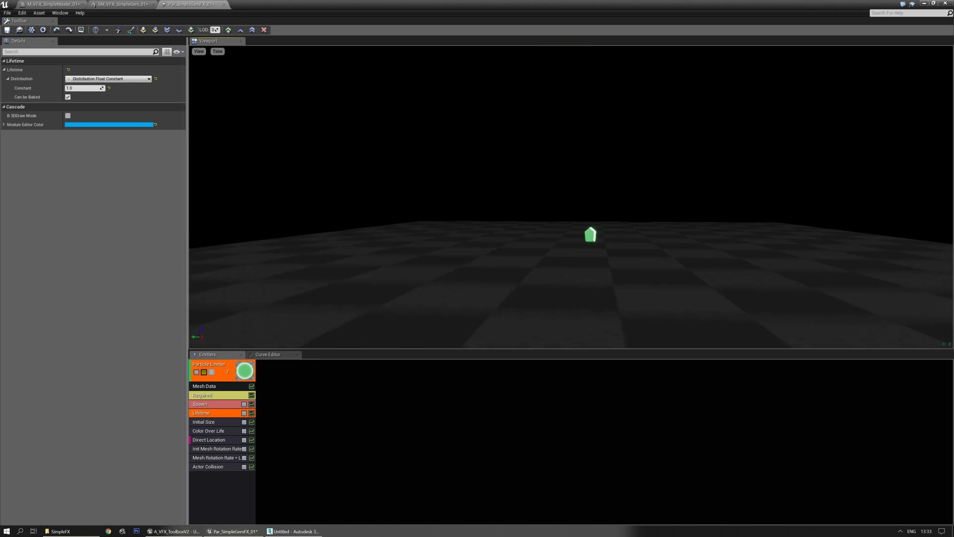
left_click_drag(580, 258, 581, 283)
middle_click_drag(580, 259, 581, 234)
mouse_move(580, 258)
left_mouse_down()
mouse_move(583, 270)
mouse_move(581, 258)
left_mouse_up()
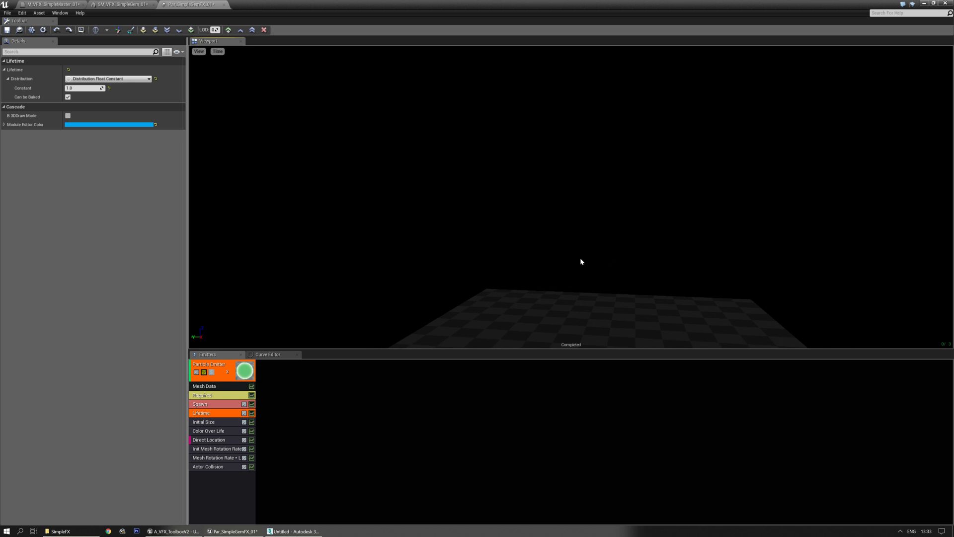
right_click_drag(600, 148, 615, 144)
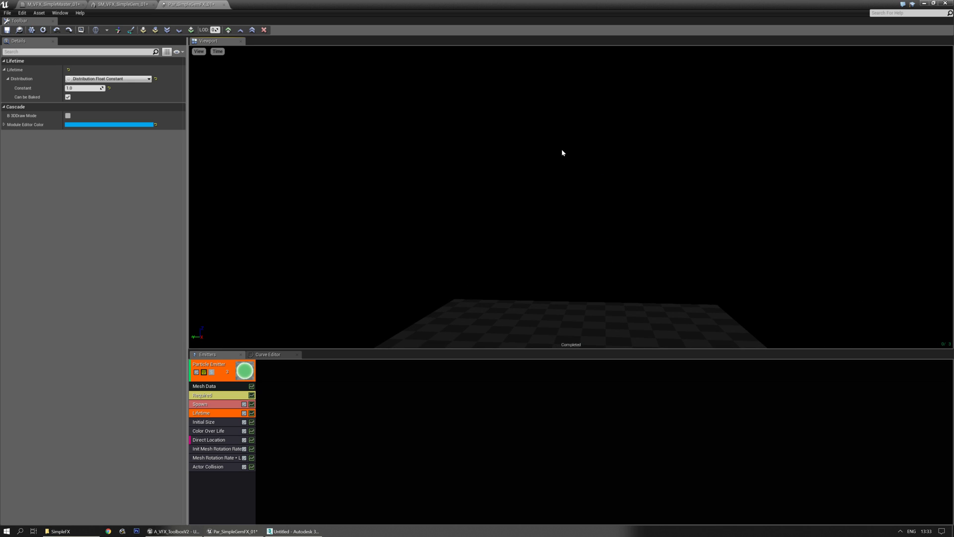
right_click_drag(592, 258, 591, 263)
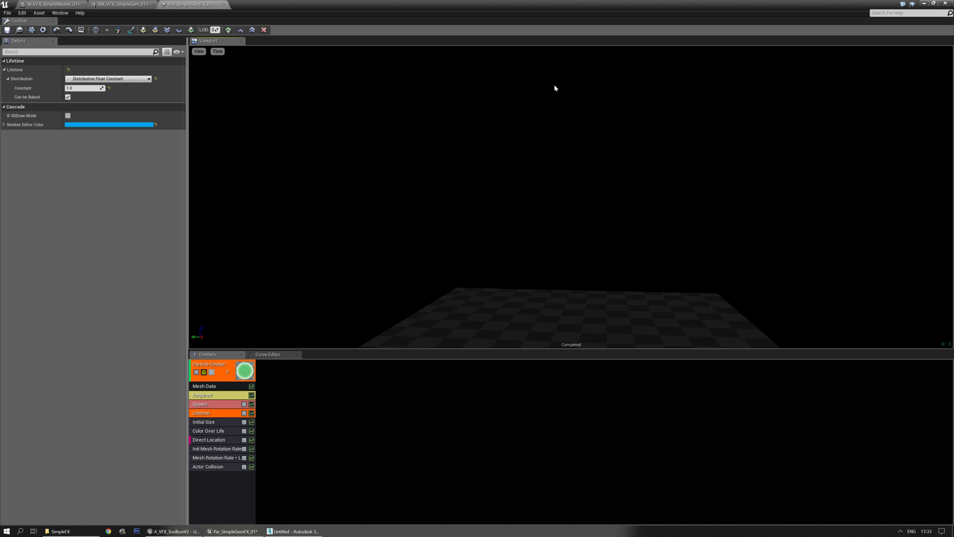
right_click_drag(596, 111, 594, 113)
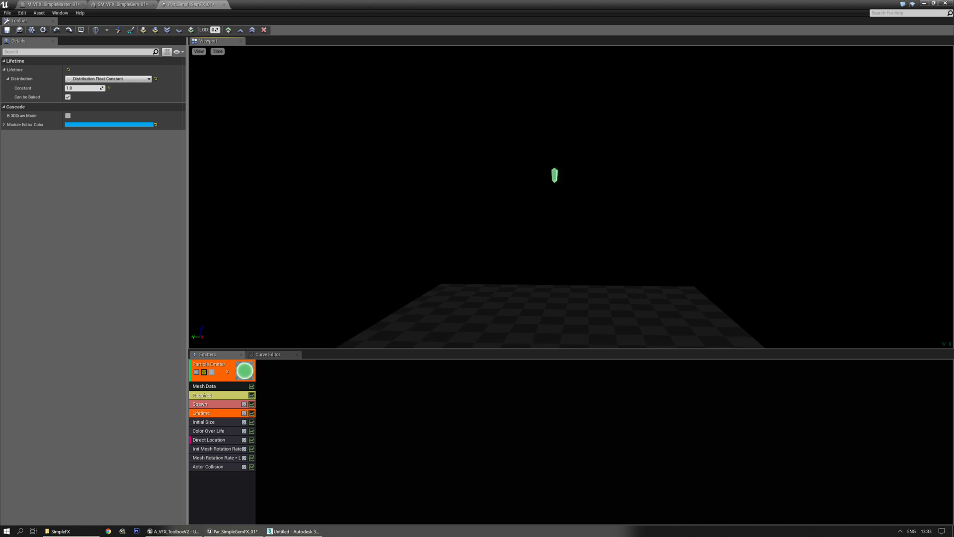
middle_click_drag(557, 281, 557, 308)
left_click_drag(557, 282, 561, 278)
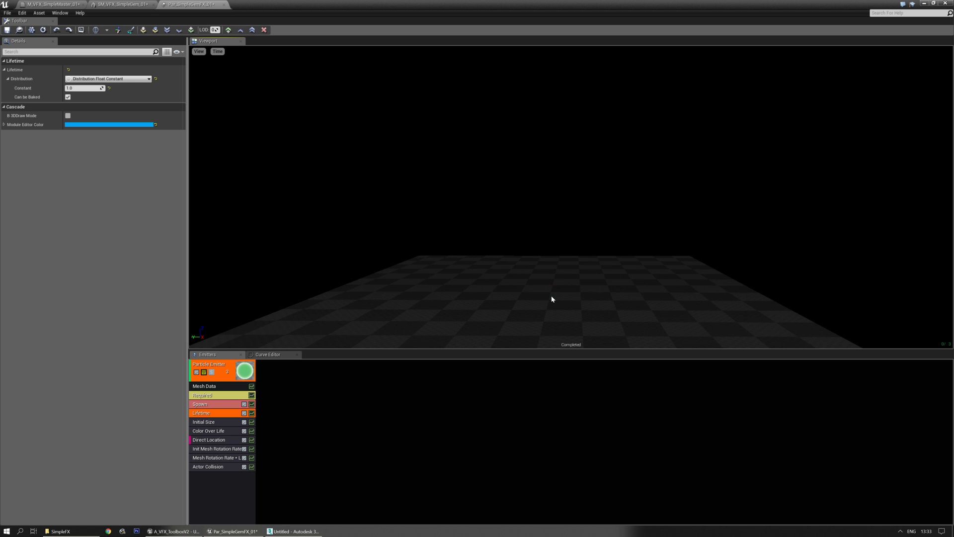
right_click_drag(552, 296, 556, 259)
right_click_drag(610, 212, 605, 244)
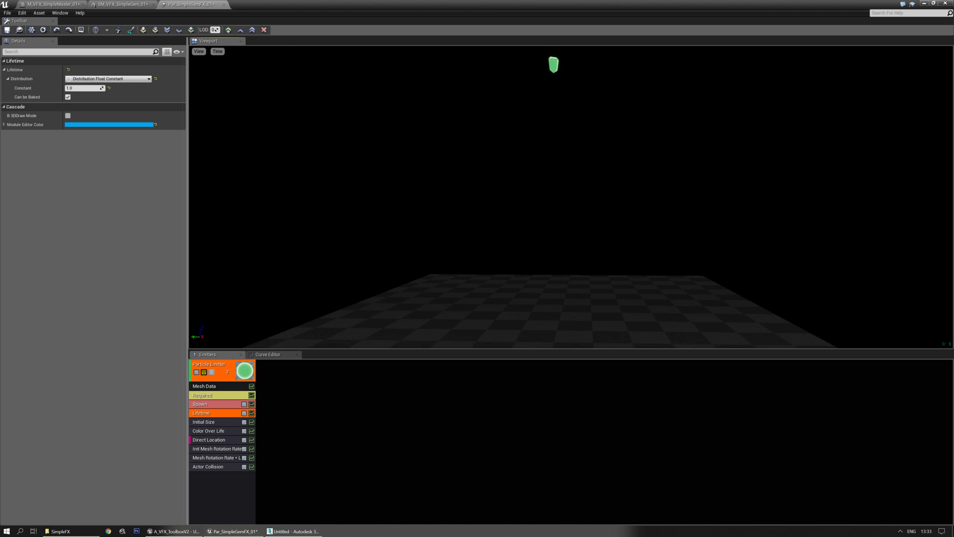
left_click_drag(613, 200, 587, 253)
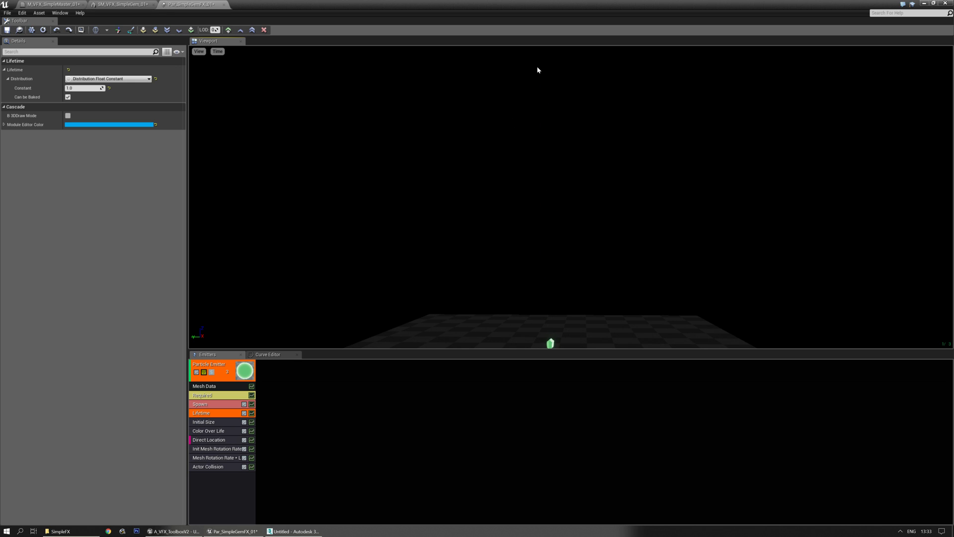
- Add a Size By Life module to the particle emitter and open its settings
right_click(204, 487)
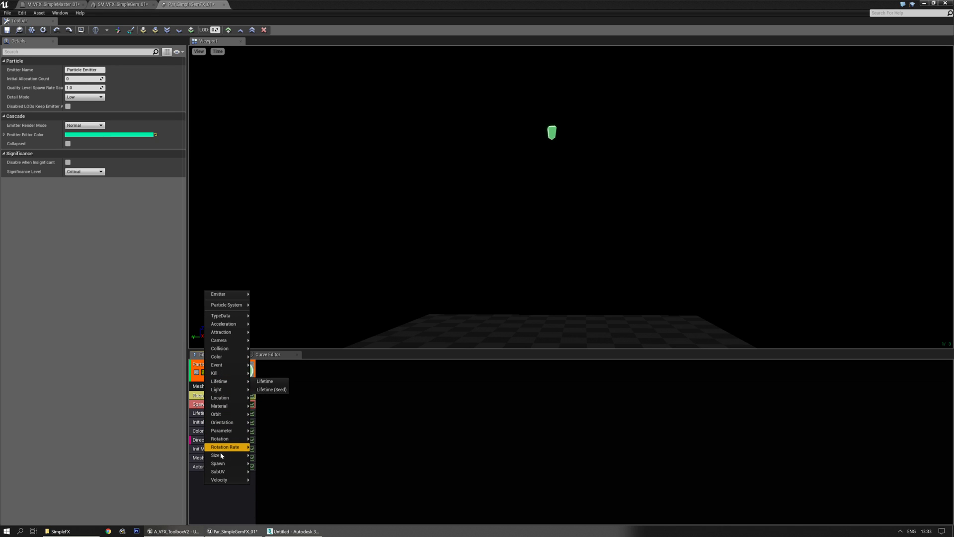
mouse_move(219, 455)
left_click(268, 471)
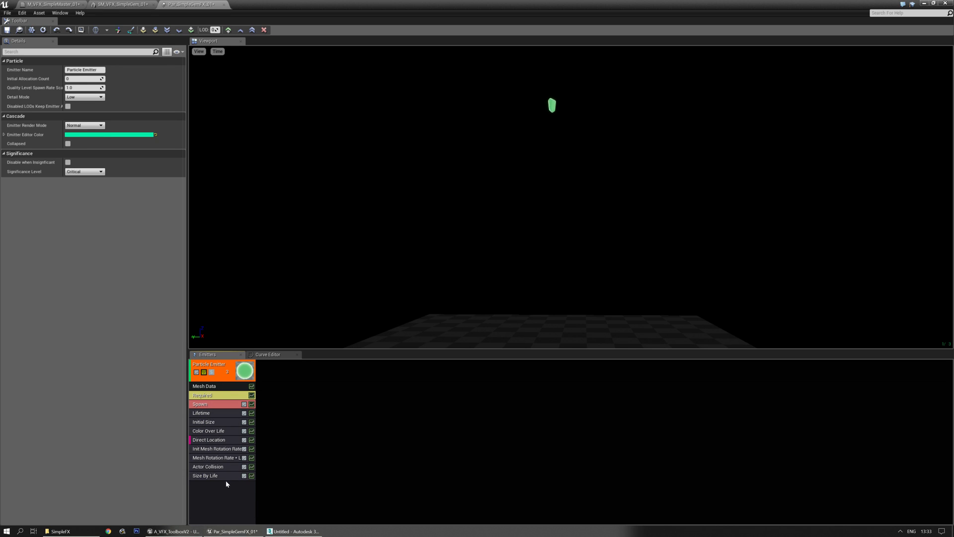
left_click(219, 476)
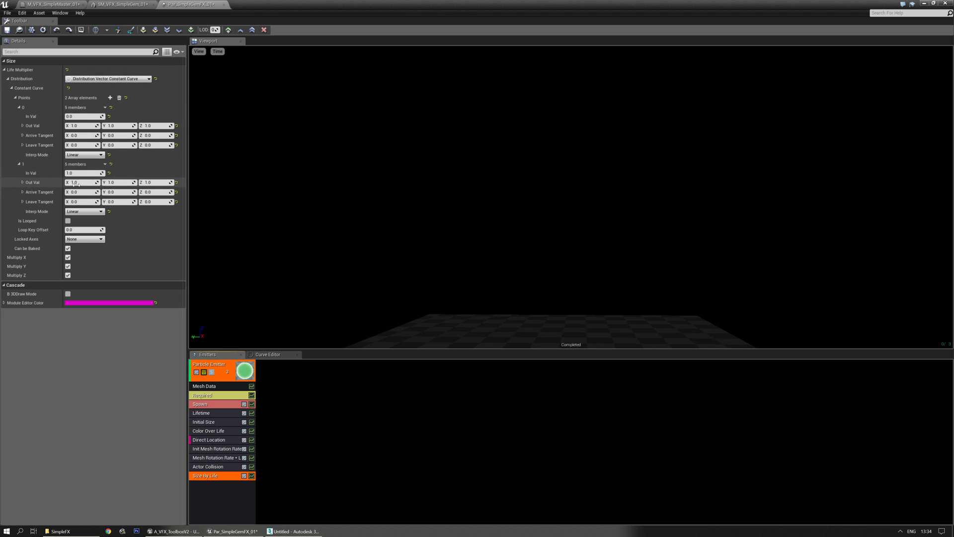
- Set the Out Val of Life Multiplier point 0 to 0 on X, Y and Z
type("0")
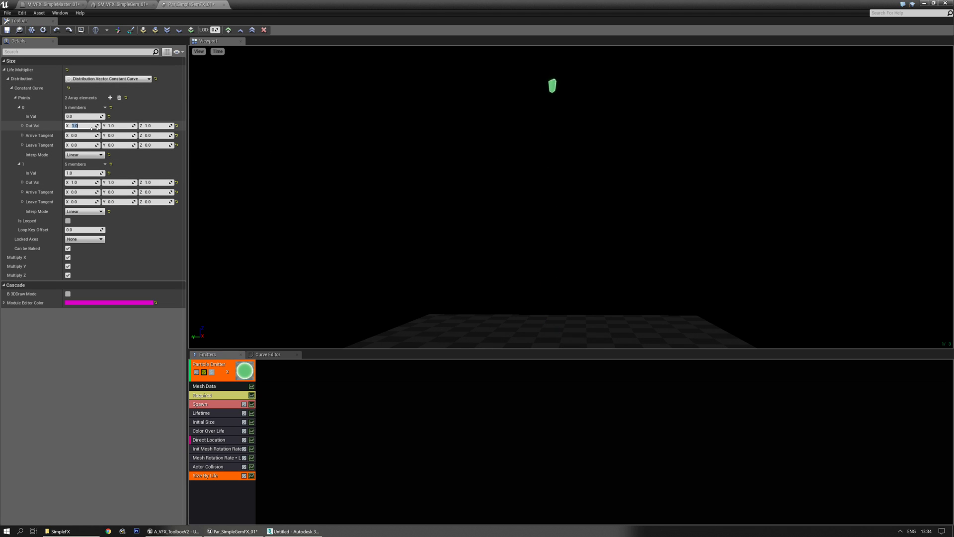
type("000")
key("Tab")
key("Tab")
type("0")
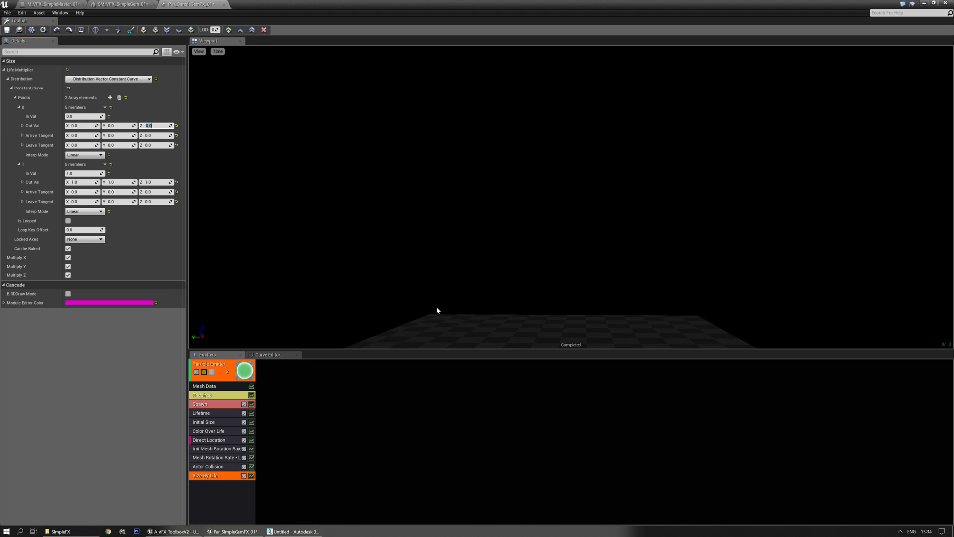
- Set the In Val of the size curve's point 1 to 0.25
key("Tab")
key("Tab")
key("Tab")
key("Tab")
key("Tab")
key("Tab")
key("Tab")
key("Tab")
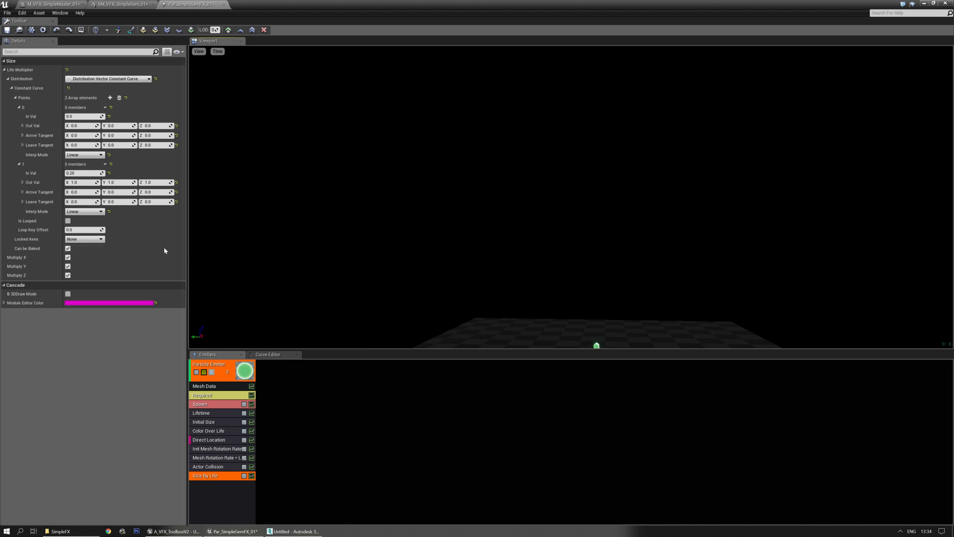
- Set the size curve point 1's In Val to 0.125 and preview how the gem scales up
left_click(84, 173)
left_click(70, 173)
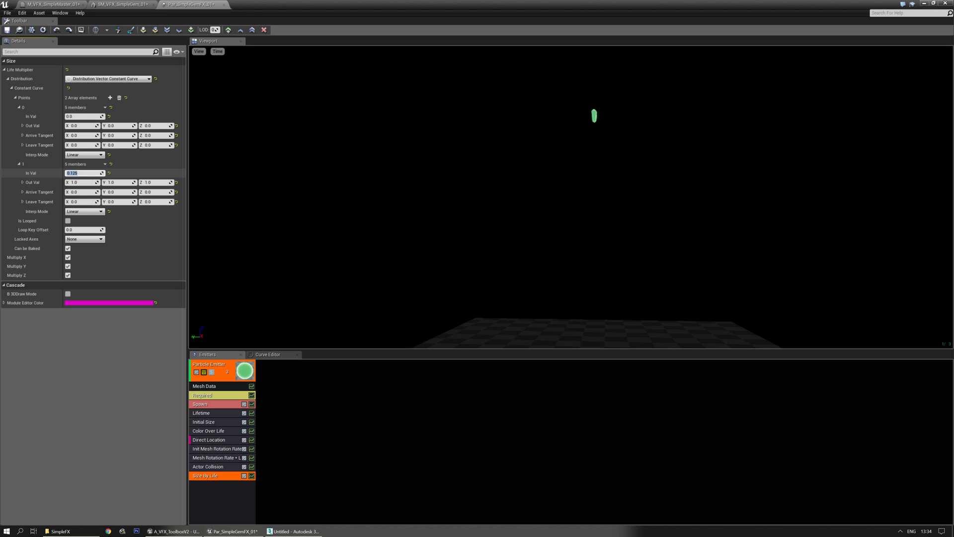
mouse_move(635, 243)
right_mouse_down()
mouse_move(634, 268)
mouse_move(634, 244)
right_mouse_up()
key("s")
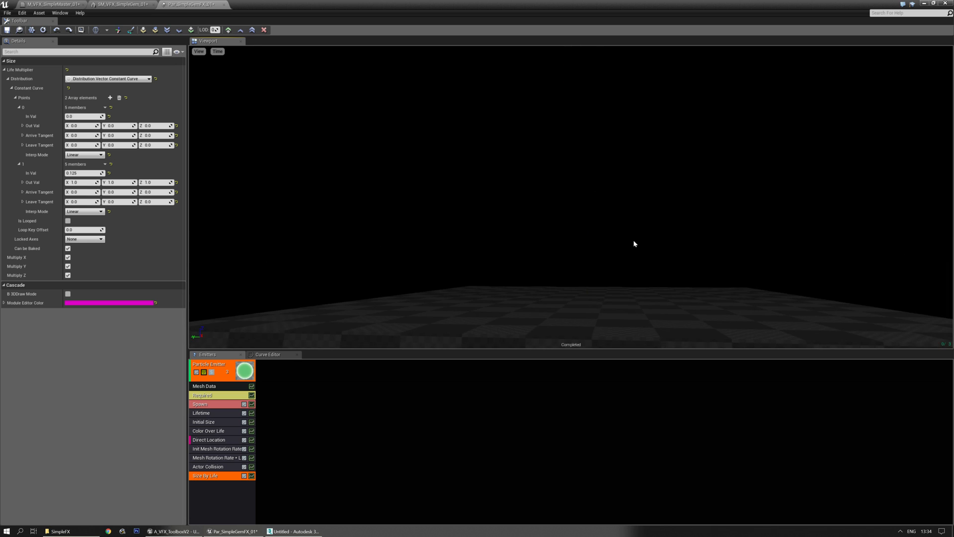
right_click_drag(286, 257, 295, 246)
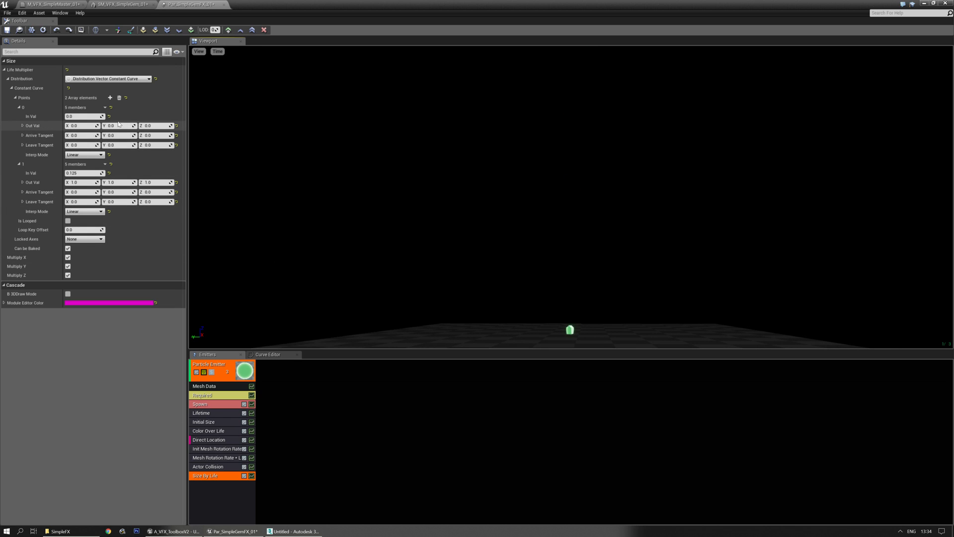
- Add a third point to the size curve with In Val 0.5 and Out Val 1 on all axes
left_click(109, 98)
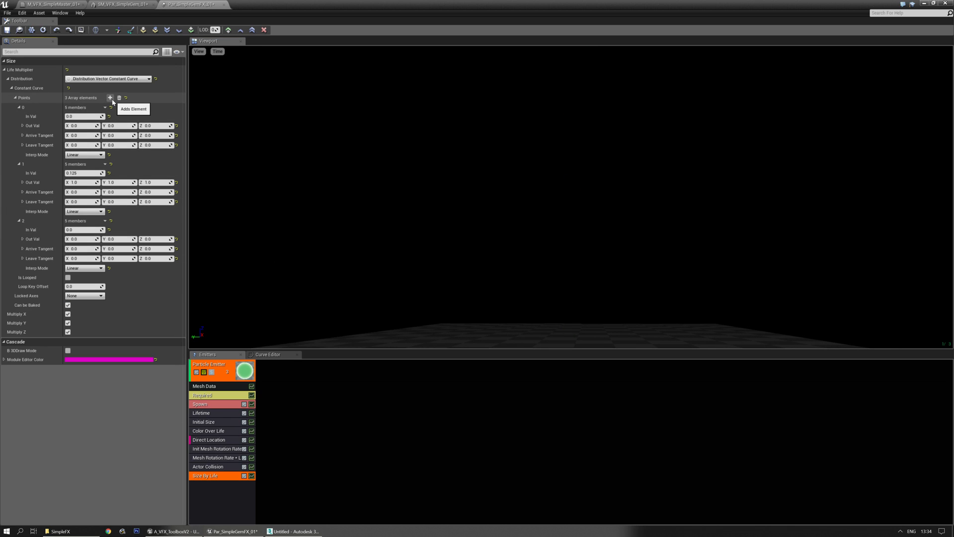
left_click(84, 229)
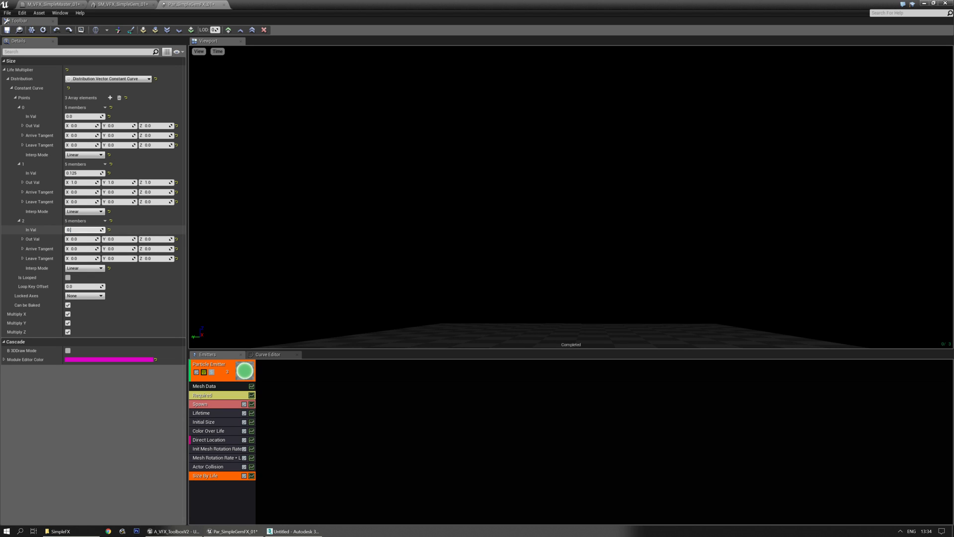
key("Tab")
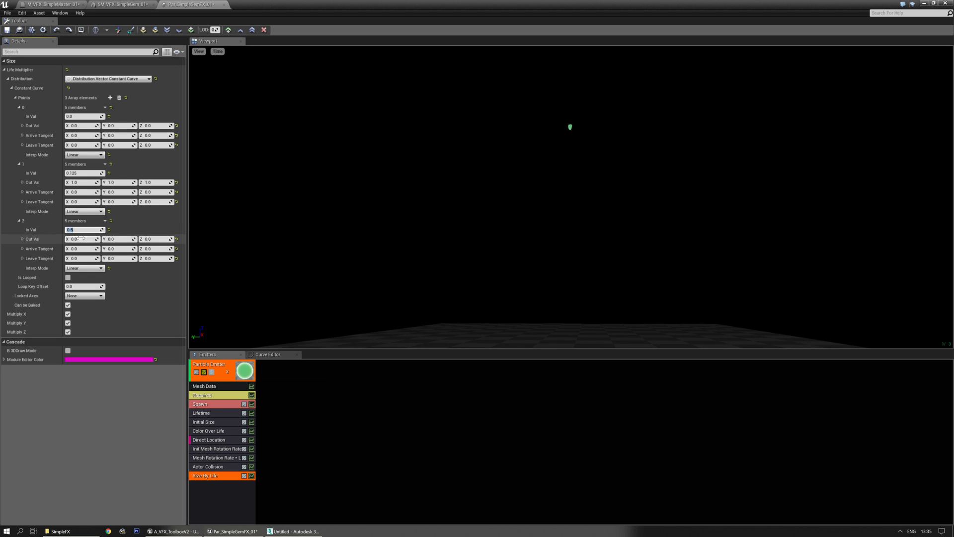
type("1")
key("Tab")
type("1")
key("Tab")
type("1")
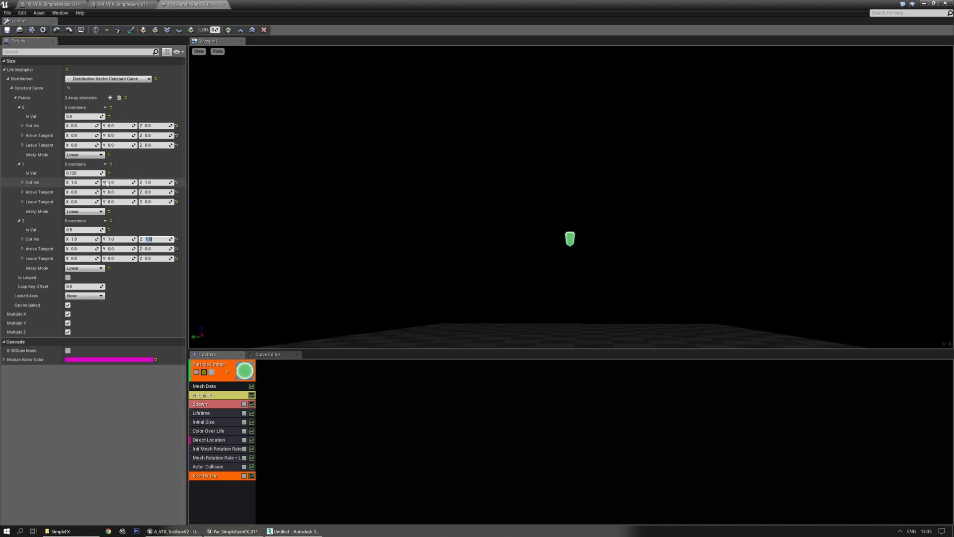
- Insert a size curve point before the 0.5 one with In Val 0.25 and Out Val X 1, Y 1, Z 1.5
left_click(105, 221)
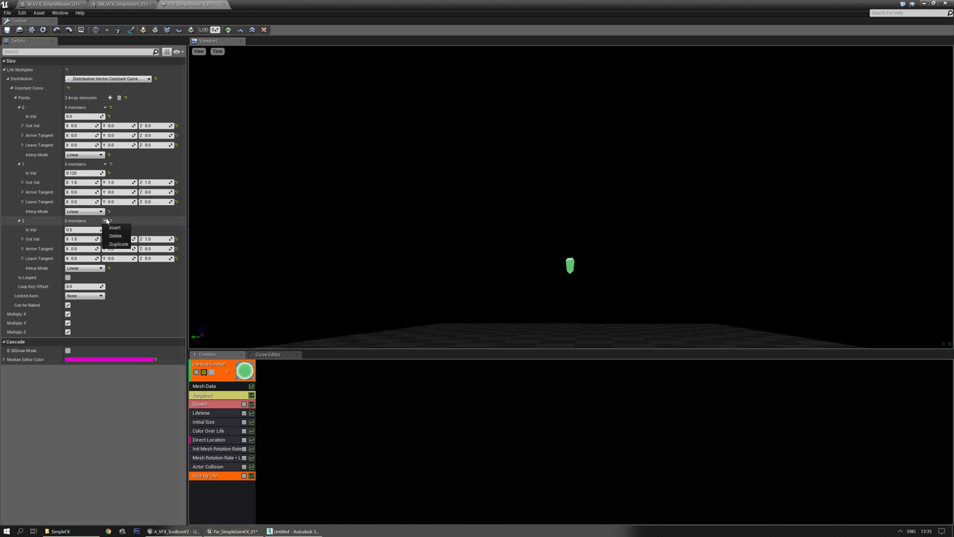
left_click(114, 227)
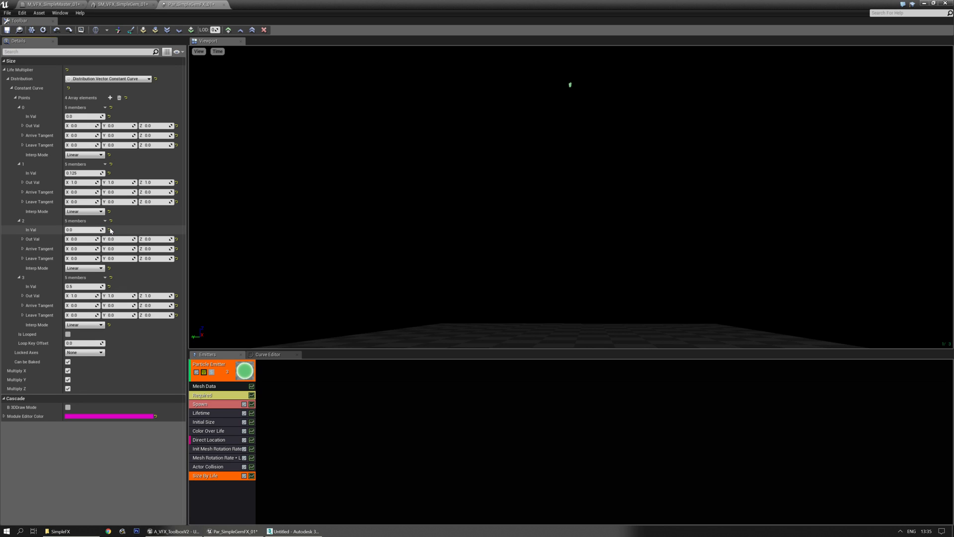
left_click(86, 230)
key("Tab")
key("Tab")
left_click(80, 237)
type("1")
key("Tab")
type("1")
key("Tab")
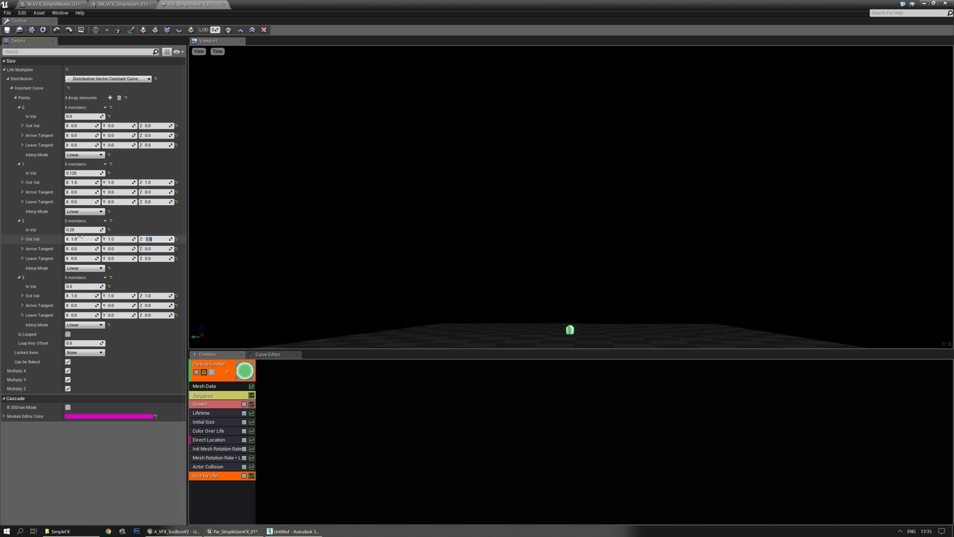
left_click_drag(597, 279, 589, 288)
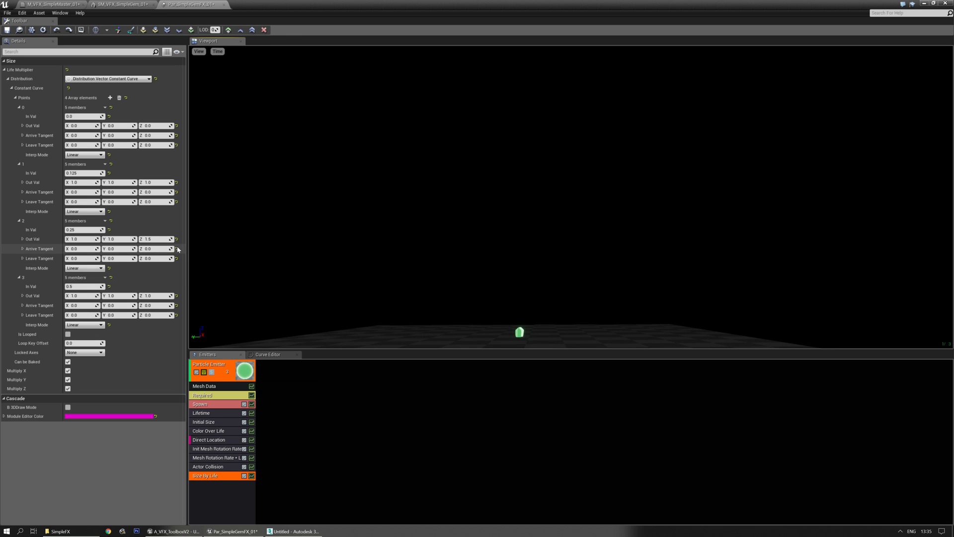
- Set the Z Out Val of size curve point 2 to 3 and replay the effect
left_click(154, 241)
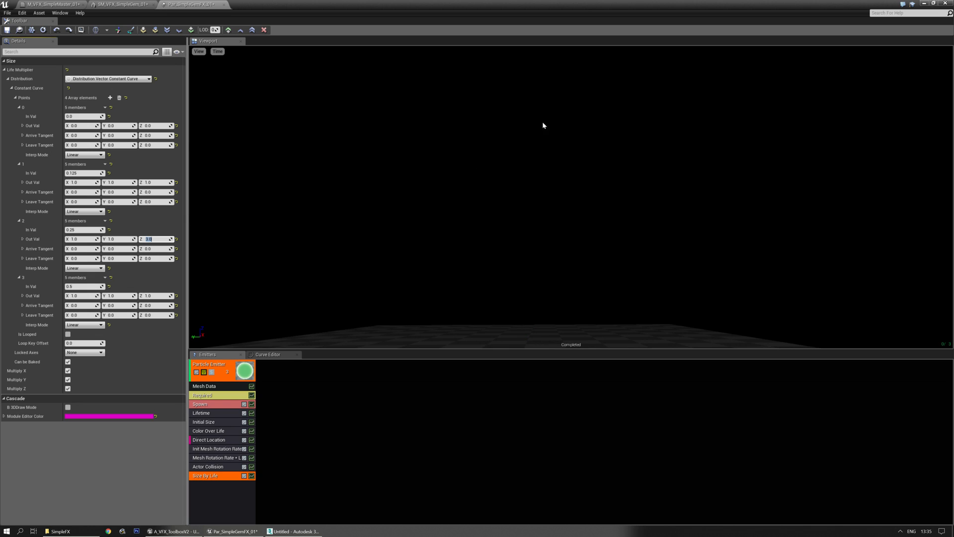
left_click(536, 161)
key("space")
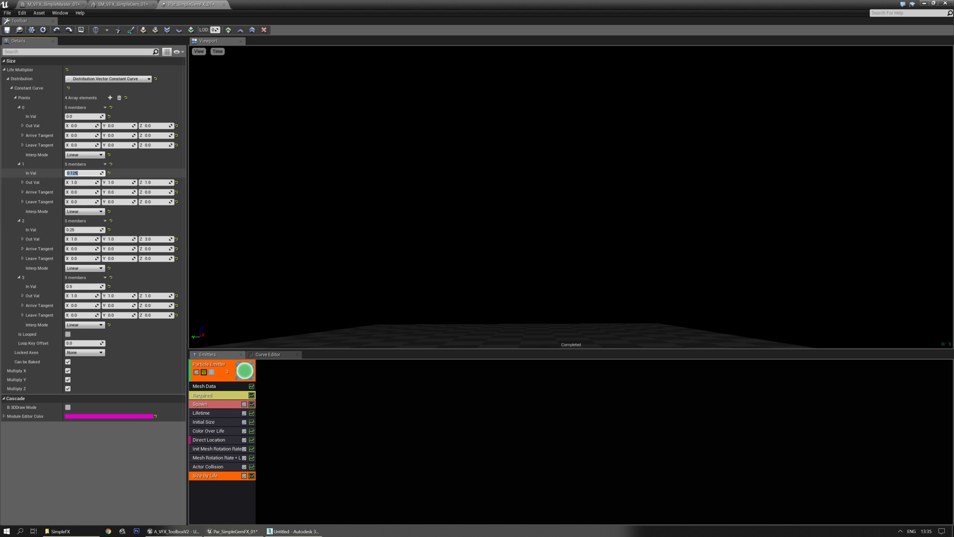
- Insert a size curve point before the 0.25 one with In Val 0.2 and Out Val 1 on all axes
left_click(105, 221)
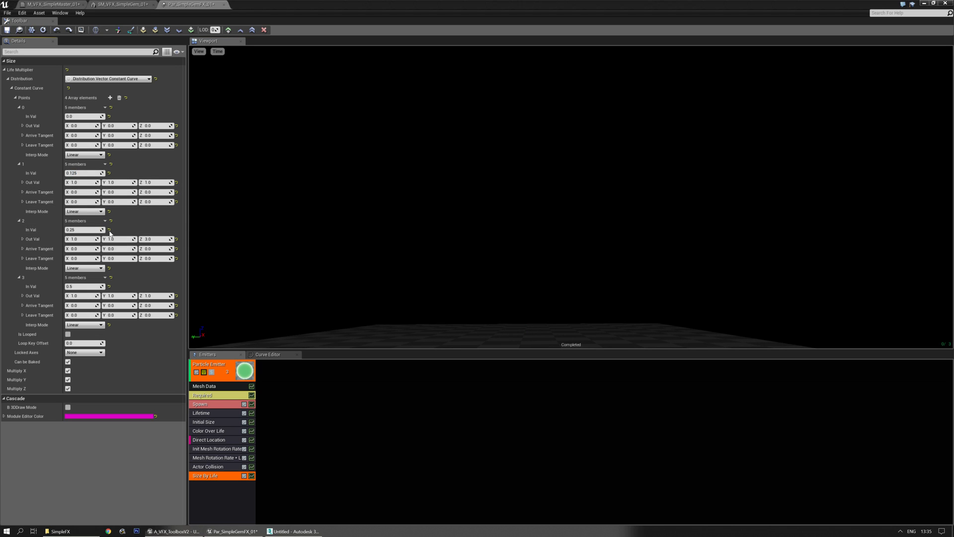
left_click(114, 229)
type(".2")
key("Tab")
type("1")
key("Tab")
type("1")
key("Tab")
type("1")
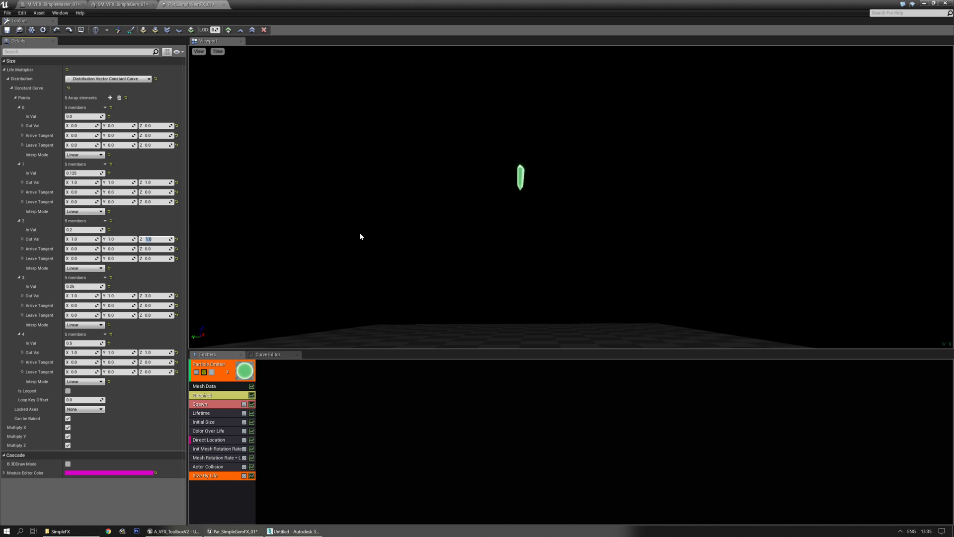
- Set size curve point 3's In Val to 0.33, preview the gem's stretch, and adjust point 2's In Val
left_click(82, 286)
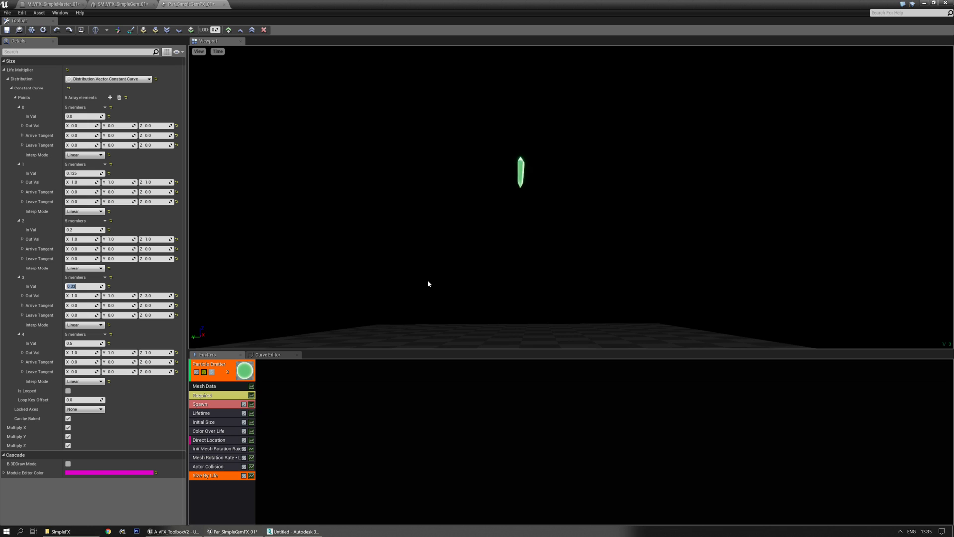
right_click_drag(409, 265, 415, 265)
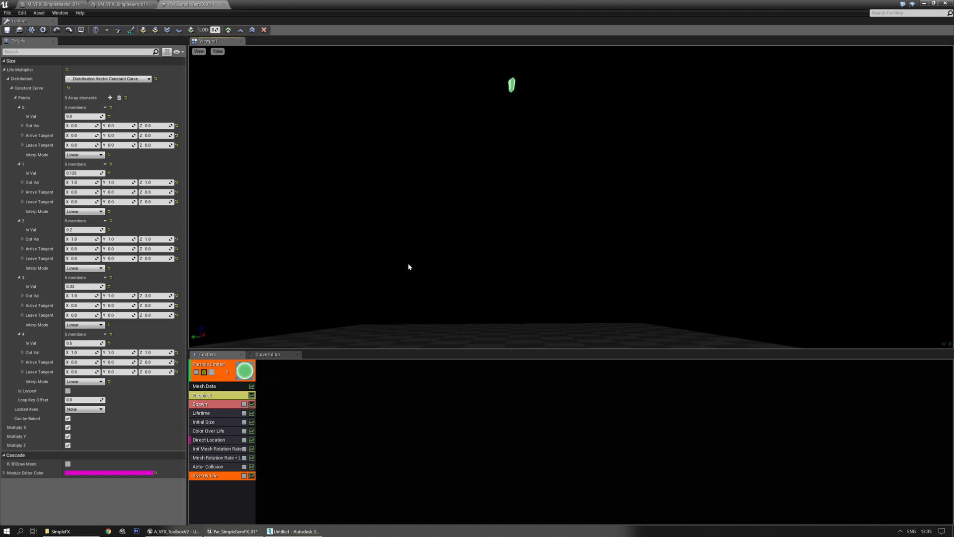
left_click(84, 230)
type("0")
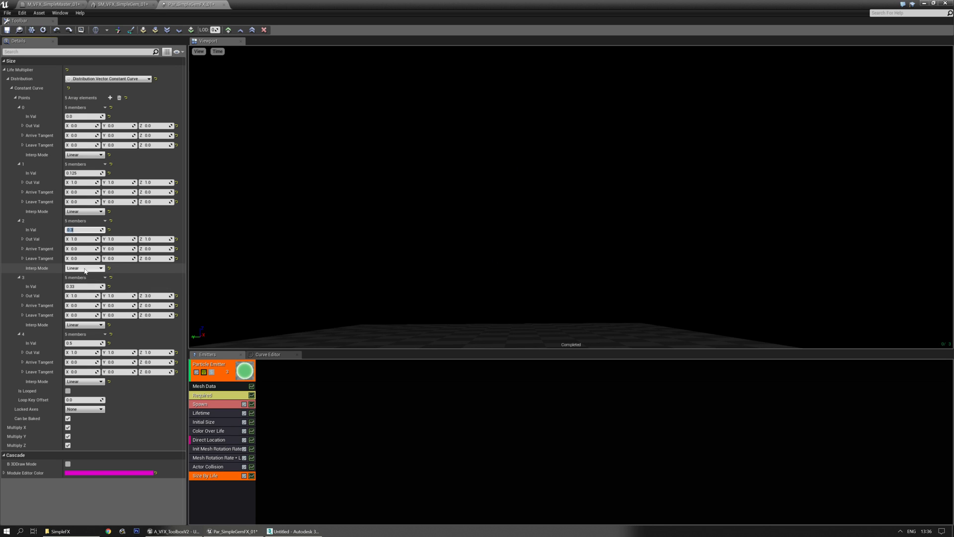
- Set size curve point 3's In Val to 0.44 and watch the gem effect replay
left_click(85, 286)
type("0.44")
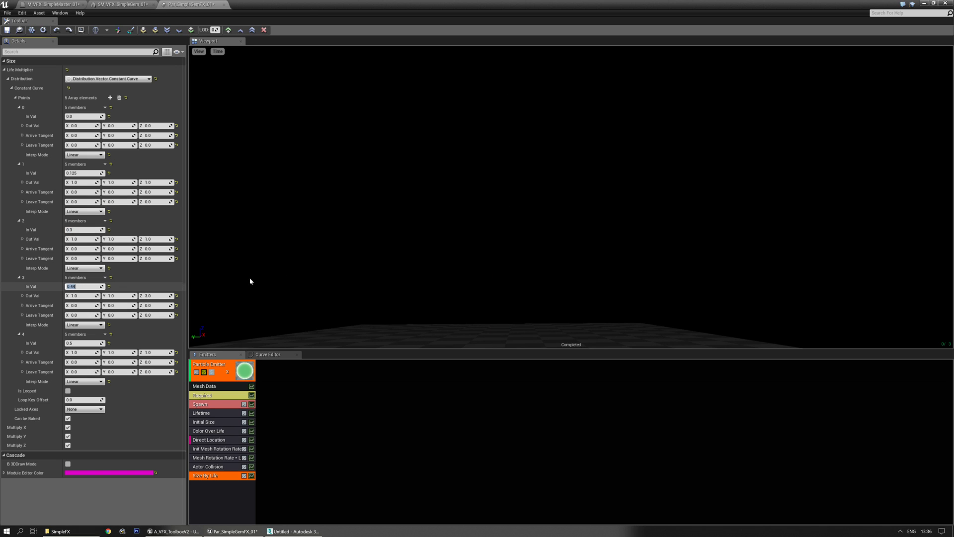
key("Return")
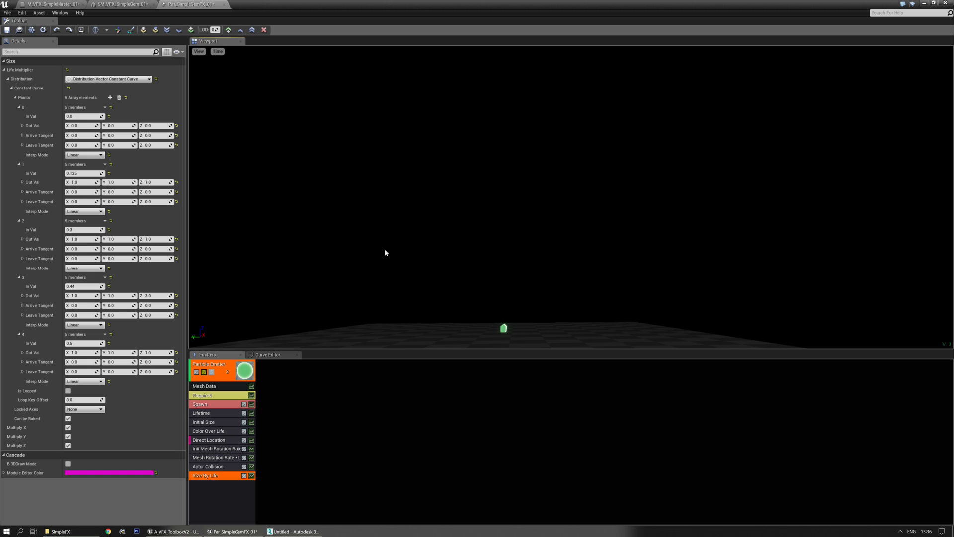
right_click_drag(387, 271, 398, 270)
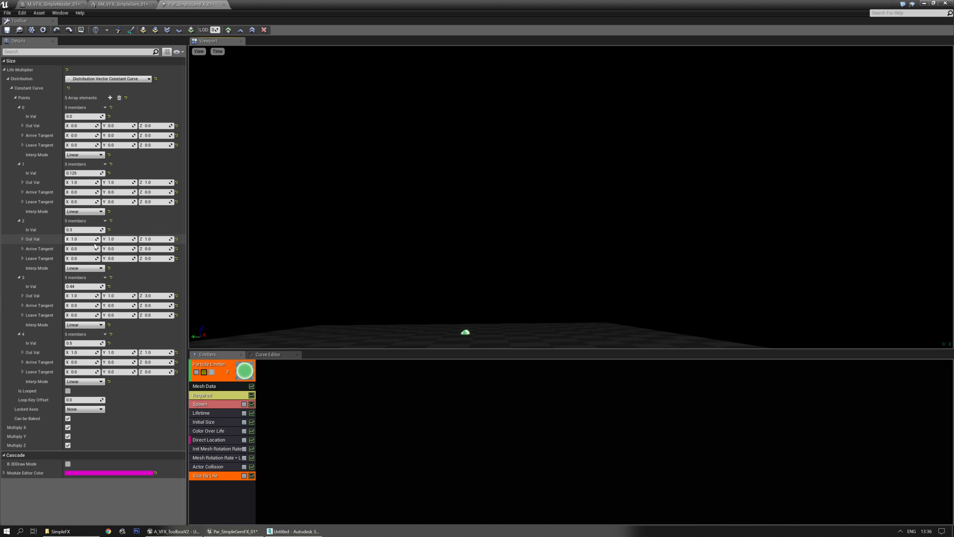
- Set size curve point 3's Out Val X and Y to 0.75 and preview the thinner stretch
left_click(84, 297)
type("0.75")
key("Tab")
type("0.7")
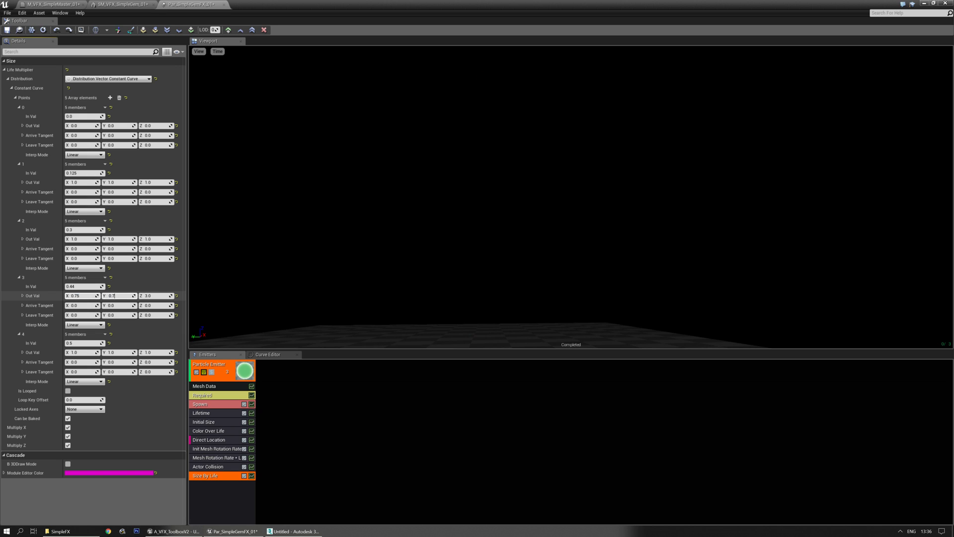
type("5")
key("Return")
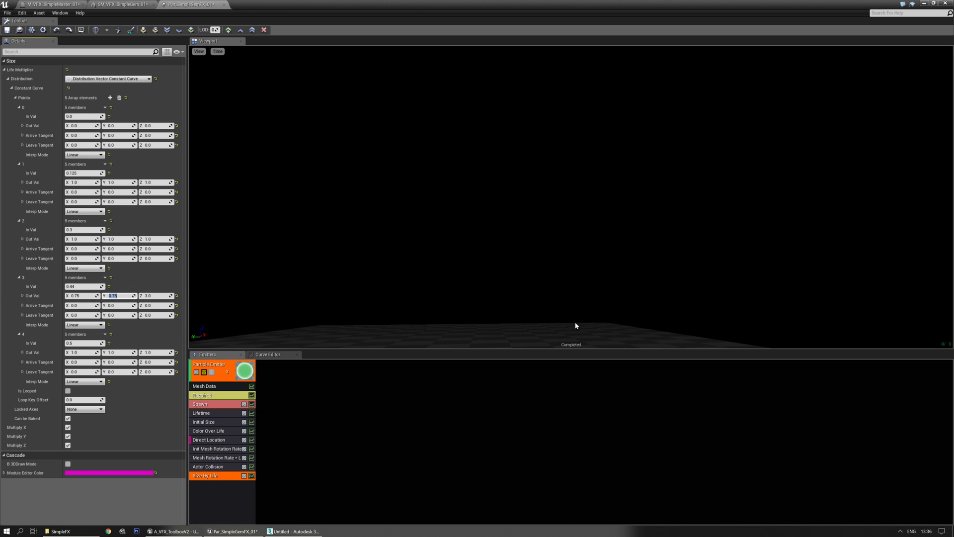
middle_click_drag(565, 248, 597, 230)
left_click_drag(597, 231, 590, 214)
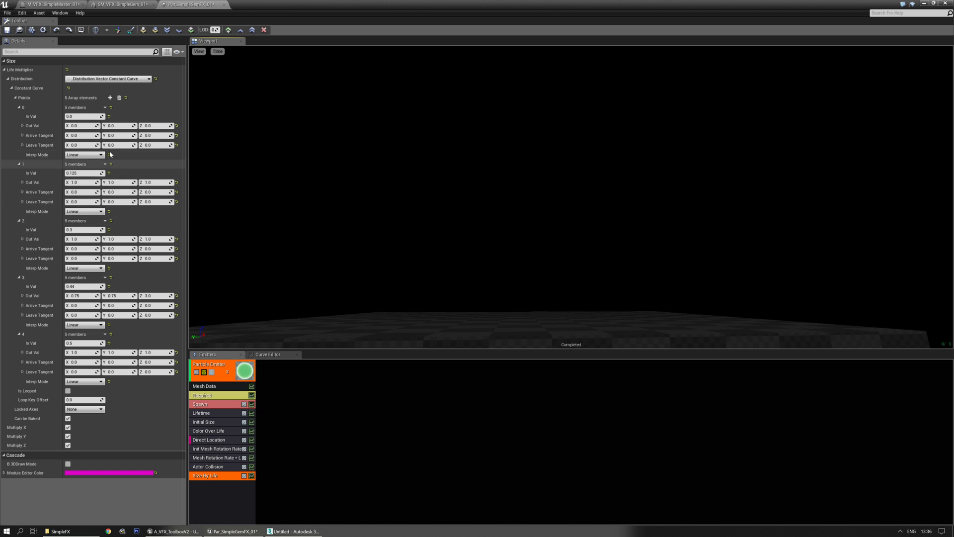
- Set size curve point 0's Out Val X and Y to 2 and preview how the gem spawns
left_click(82, 126)
type("2")
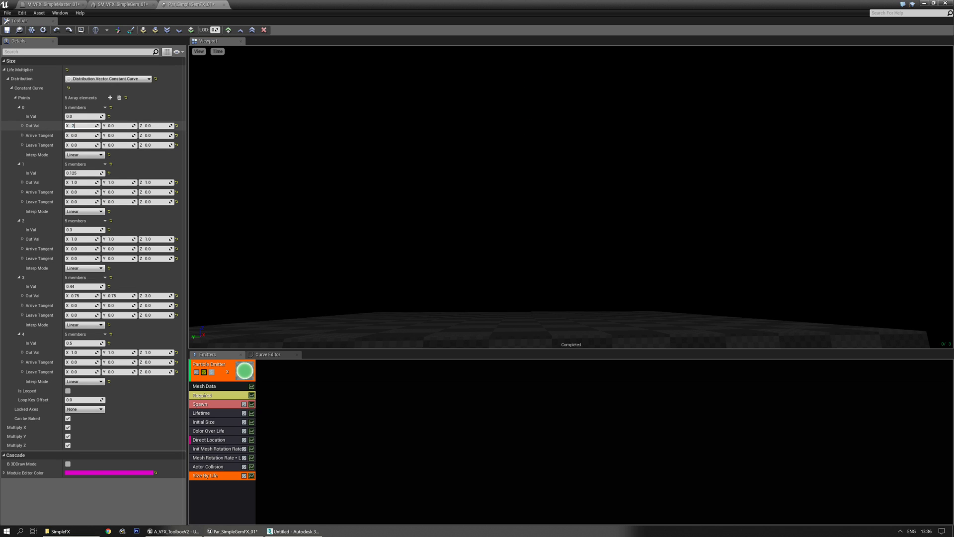
key("Tab")
type("2")
key("Return")
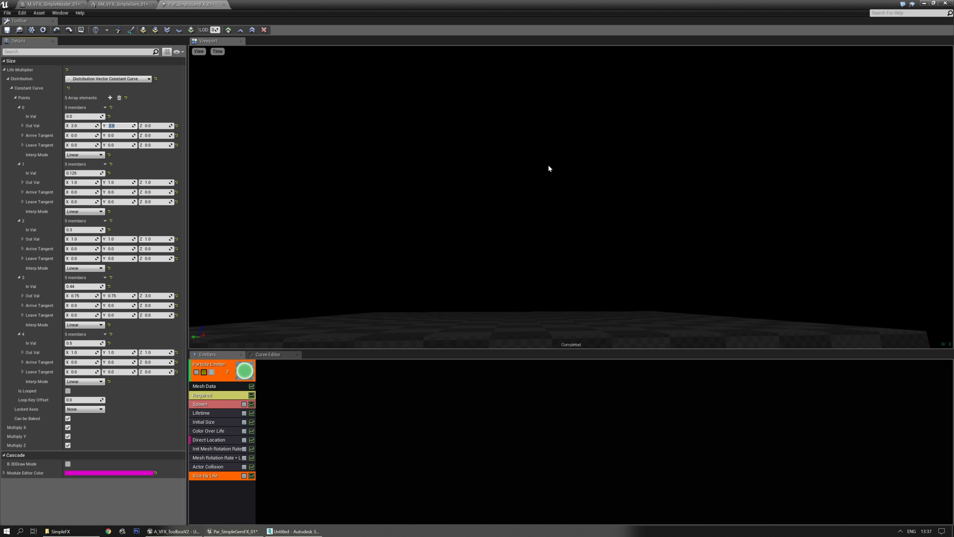
right_click_drag(571, 196, 575, 221)
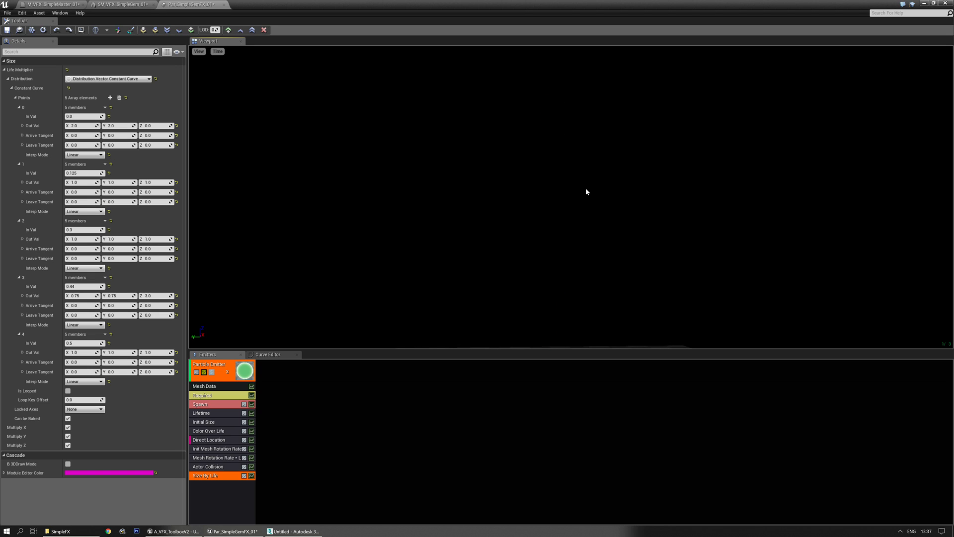
- Set size curve point 2's In Val to 0.255 and preview the gem's fall
left_click(88, 229)
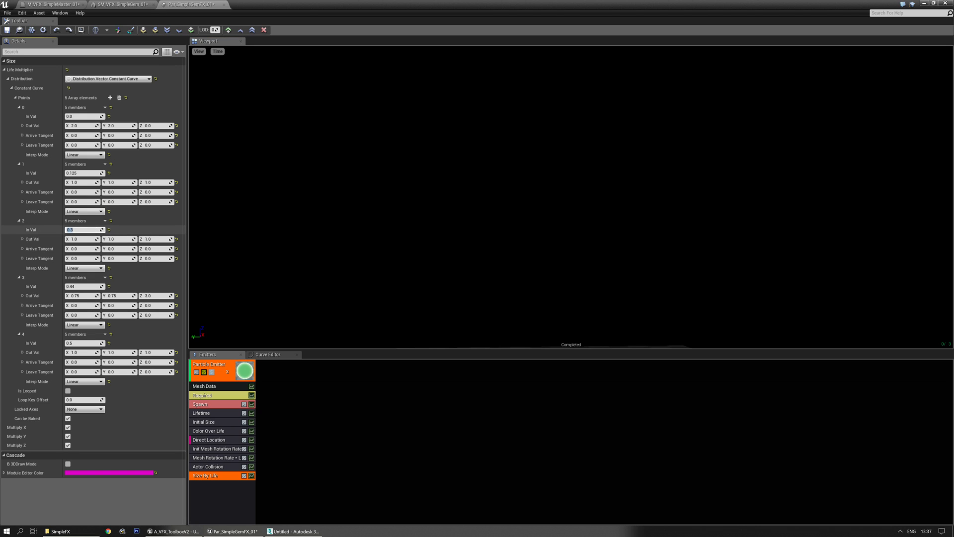
type("0.255")
key("Return")
left_click_drag(465, 196, 437, 206)
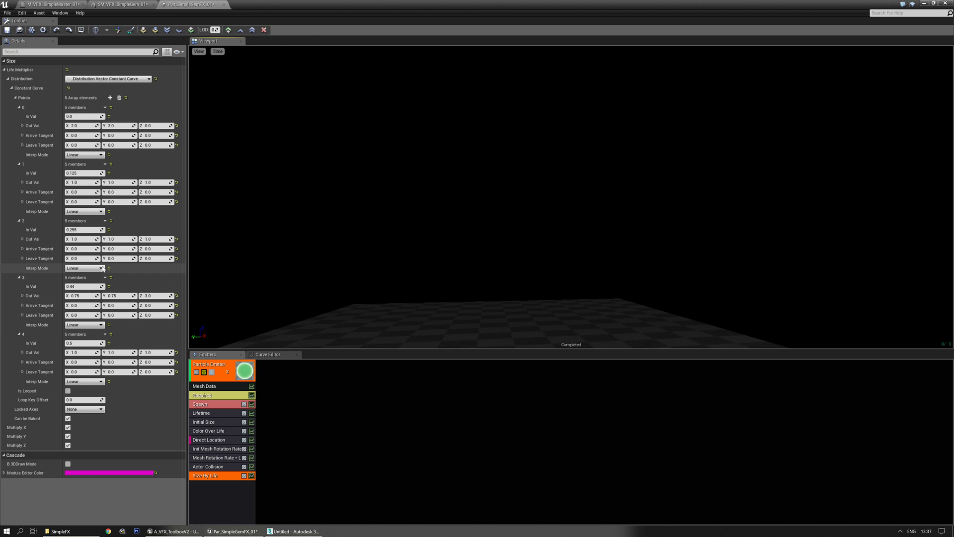
- Try In Val 0.466 and then 5 for size curve point 3
left_click(83, 287)
key("BackSpace")
type("66")
key("Return")
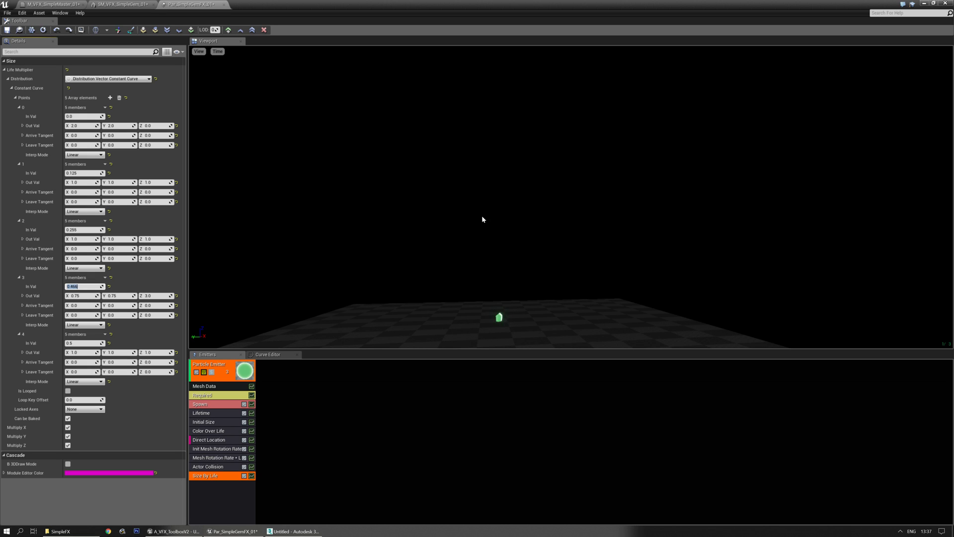
type("5")
key("Return")
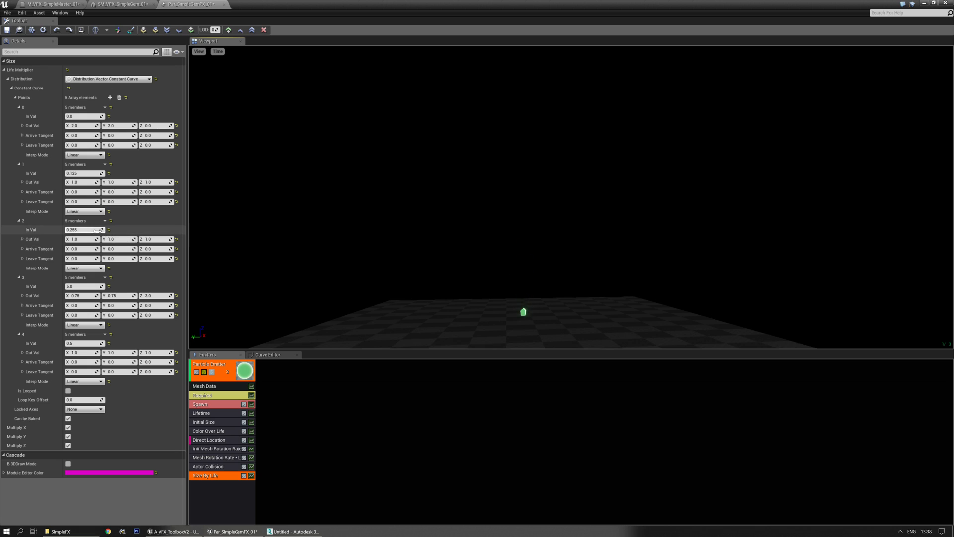
- Set size curve point 3's In Val to 0.475 and preview the gem's stretch from several angles
left_click(90, 287)
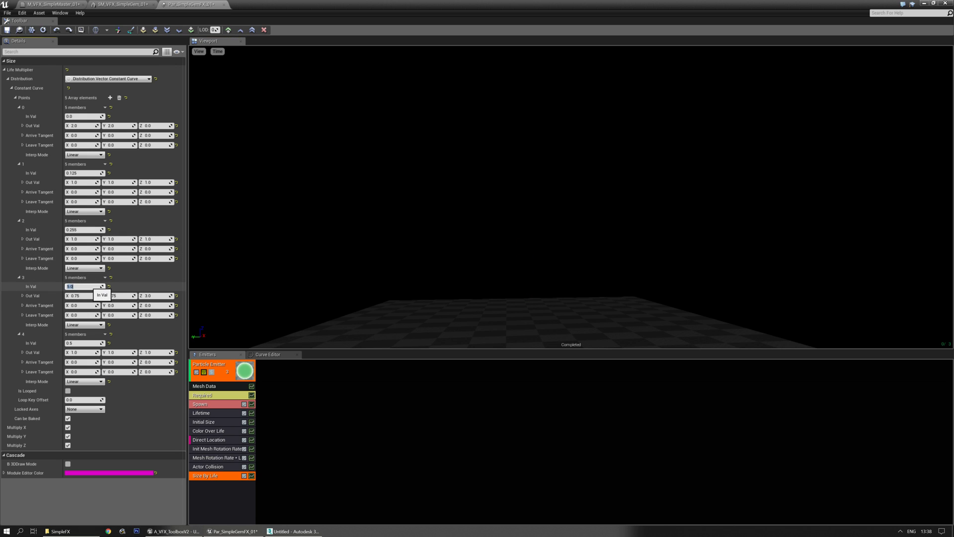
type("0.475")
key("Return")
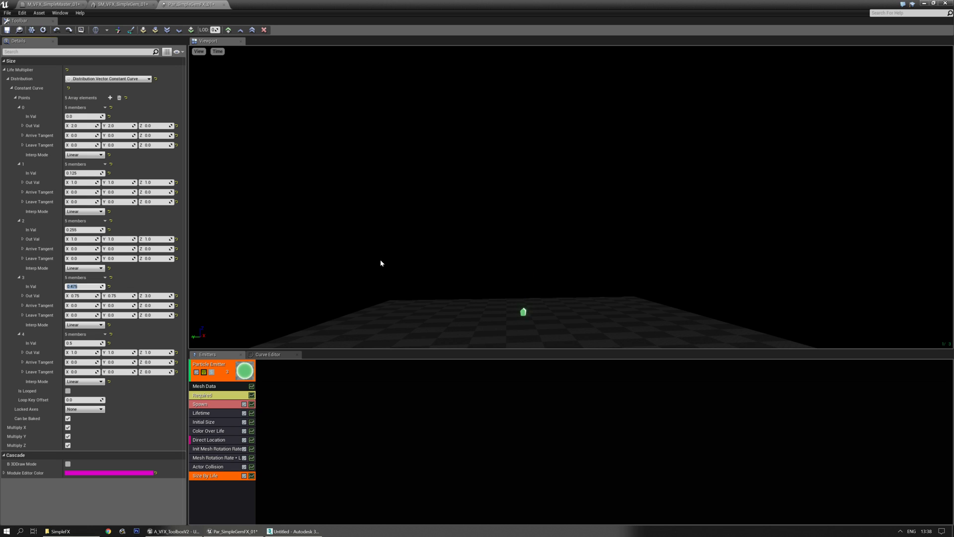
type("5")
key("Return")
left_click(82, 286)
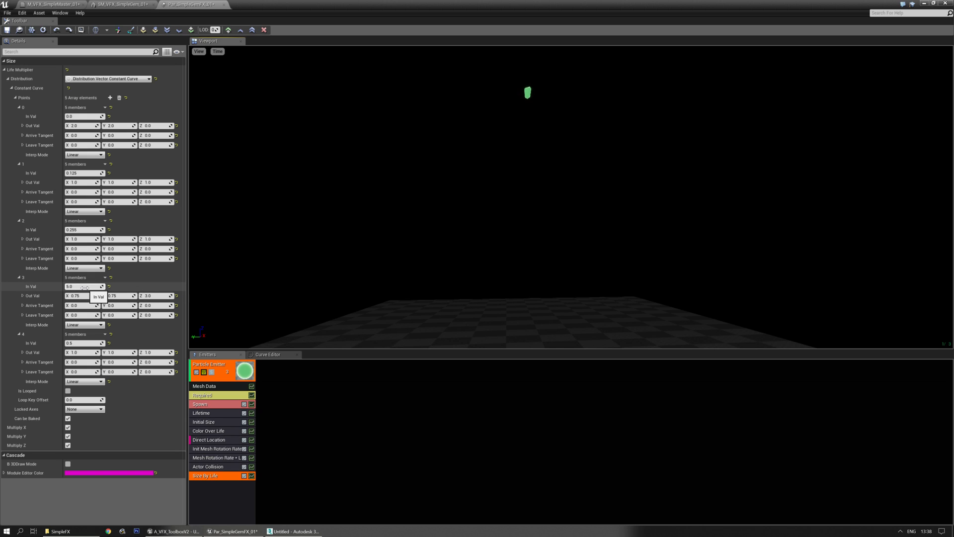
type("0.475")
key("Return")
left_click(313, 221)
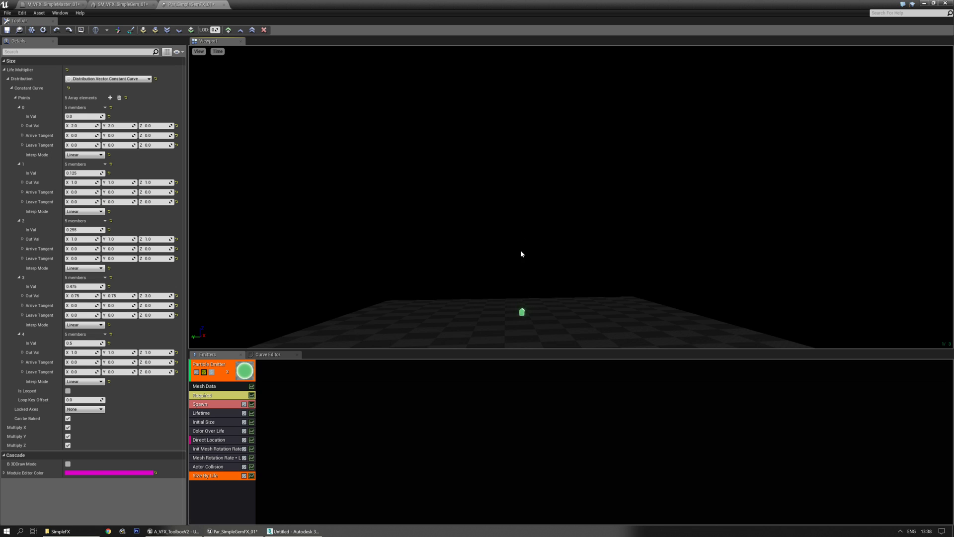
left_click_drag(466, 270, 438, 264)
right_click_drag(437, 264, 468, 280)
left_click_drag(468, 280, 453, 246)
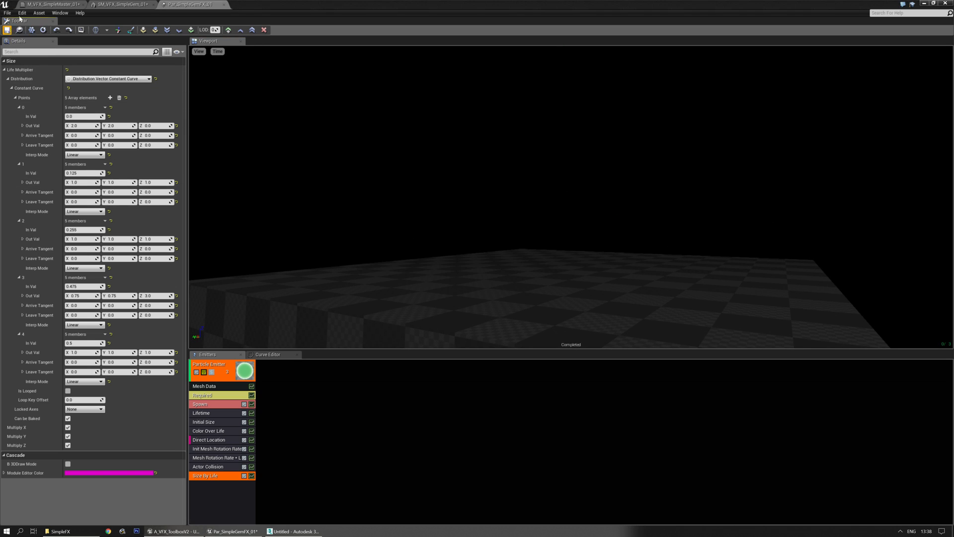
- Save the M_VFX_SimpleMaster_01 material and the SM_VFX_SimpleGem_01 static mesh
left_click(31, 6)
left_click(7, 30)
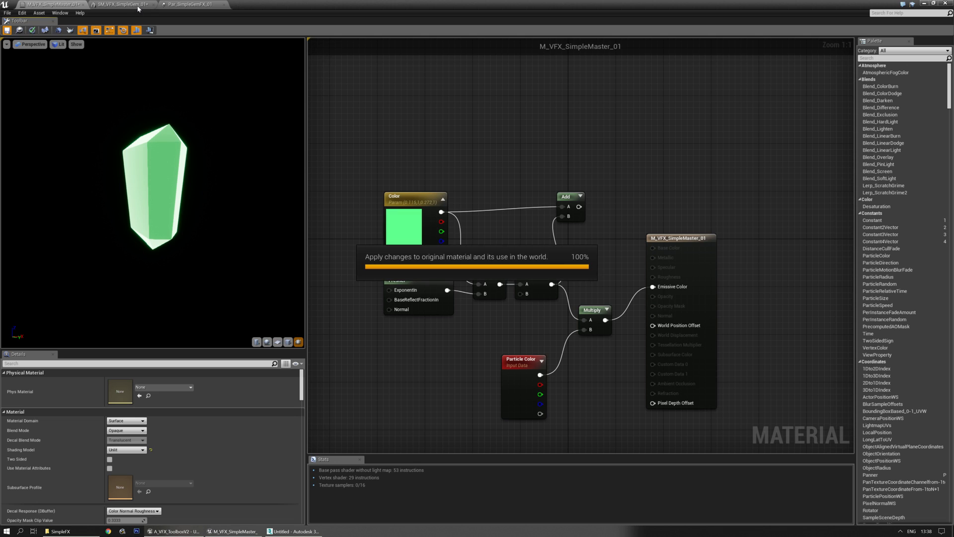
left_click(134, 5)
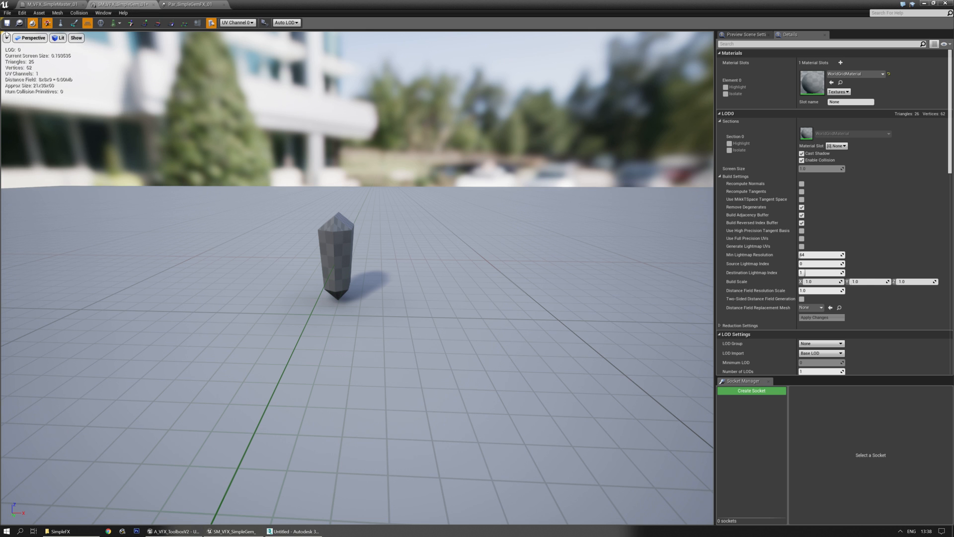
left_click(8, 22)
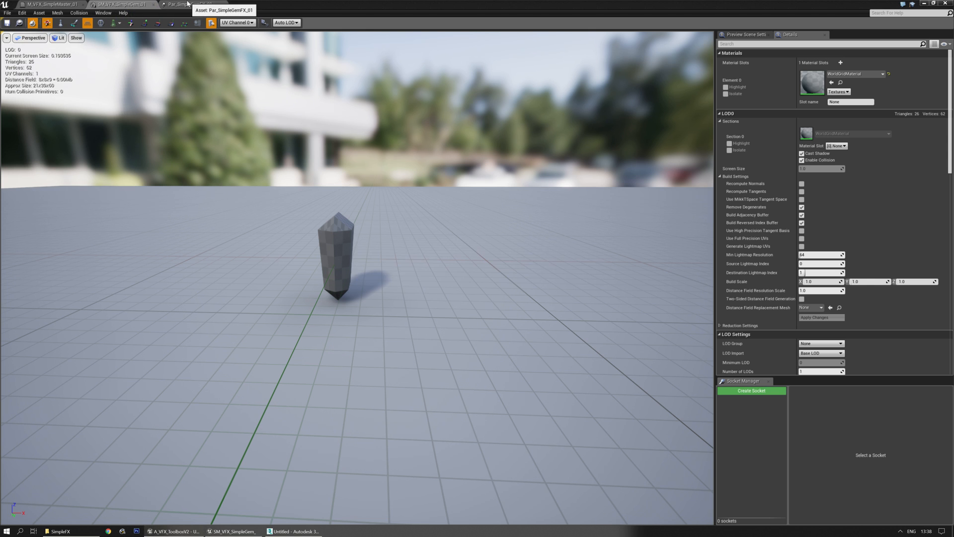
- Return to the Par_SimpleGemFX_01 particle system and examine the gem's drop, spin and stretch from different angles
left_click(188, 4)
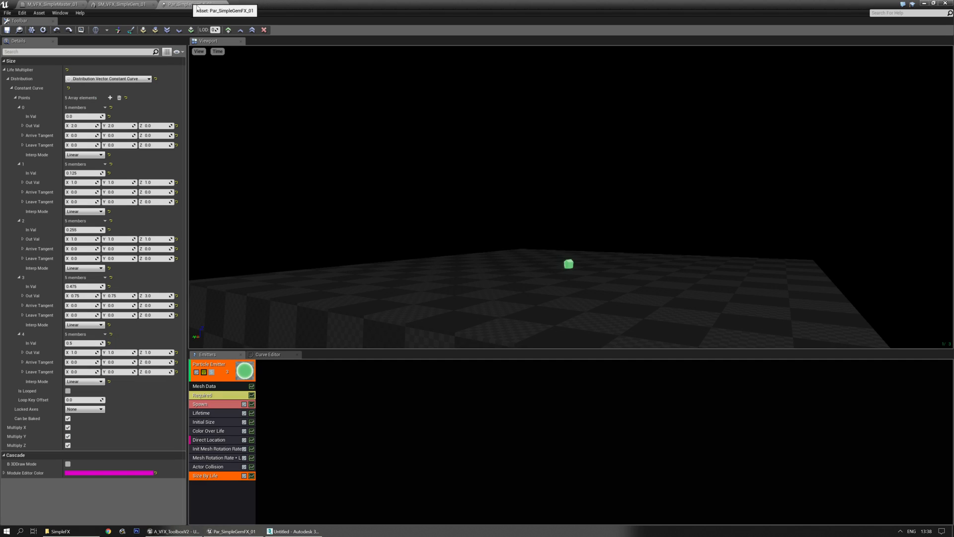
left_click_drag(476, 185, 499, 203)
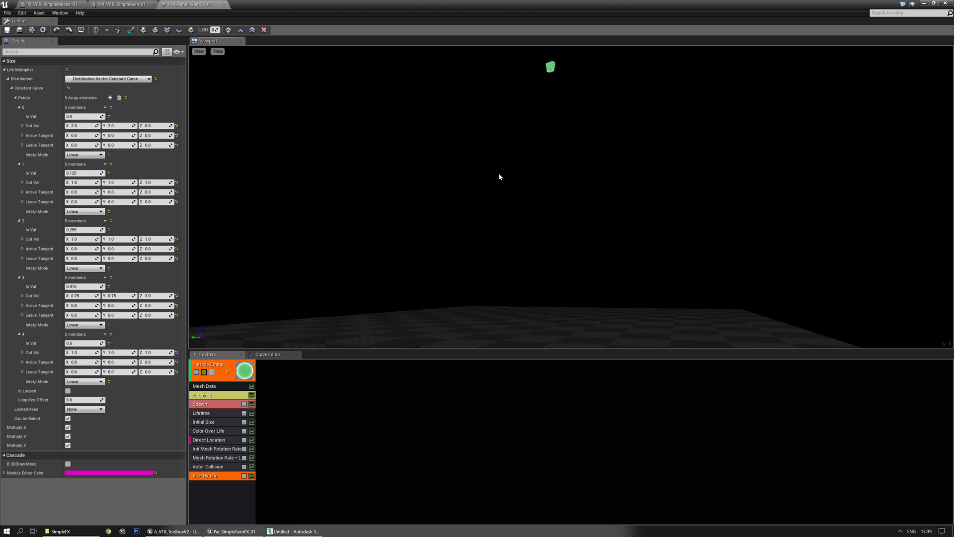
left_click_drag(499, 153, 528, 137)
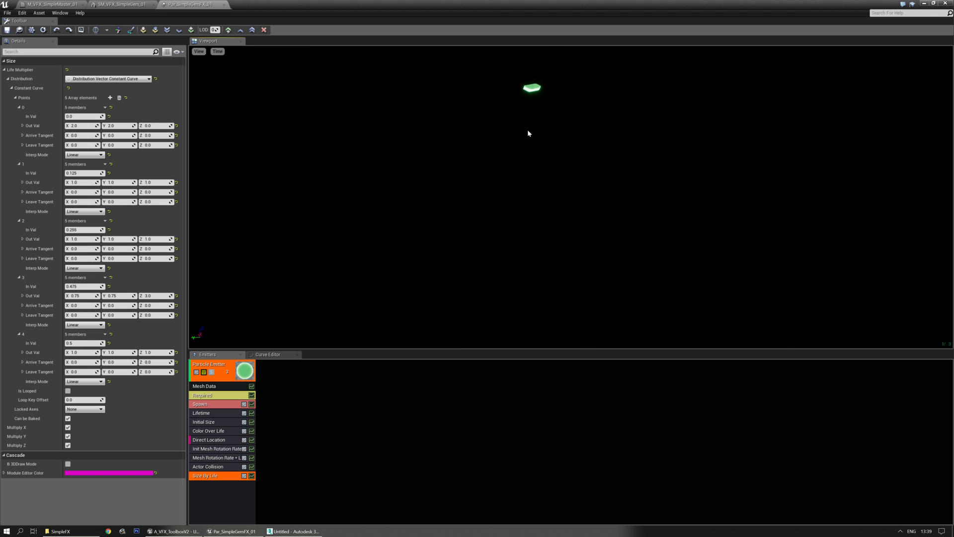
mouse_move(523, 131)
left_mouse_down()
mouse_move(521, 146)
mouse_move(528, 120)
left_mouse_up()
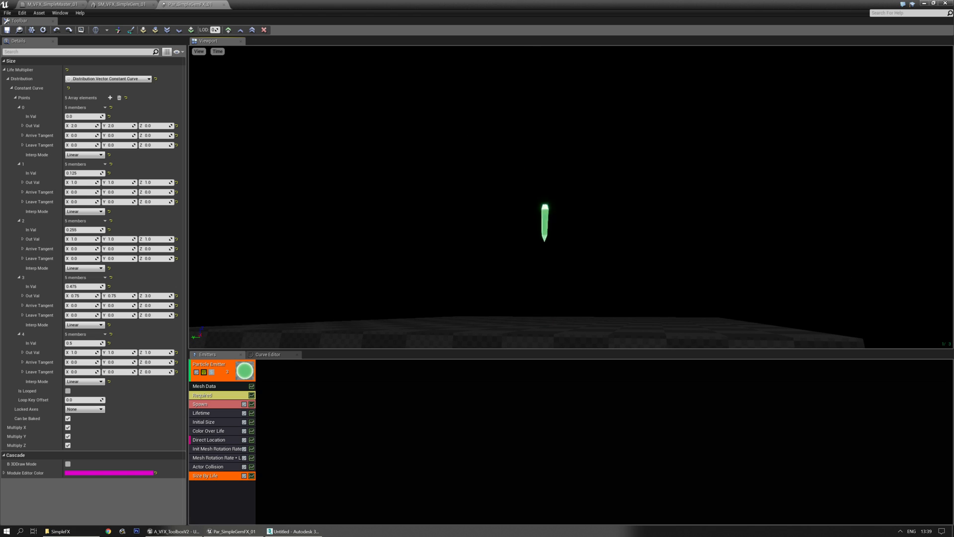
- Create a new material asset in the SimpleFX Materials folder
key("ctrl+shift+f")
left_click_drag(319, 132, 409, 134)
left_click(388, 189)
right_click(375, 210)
left_click(374, 186)
right_click(383, 200)
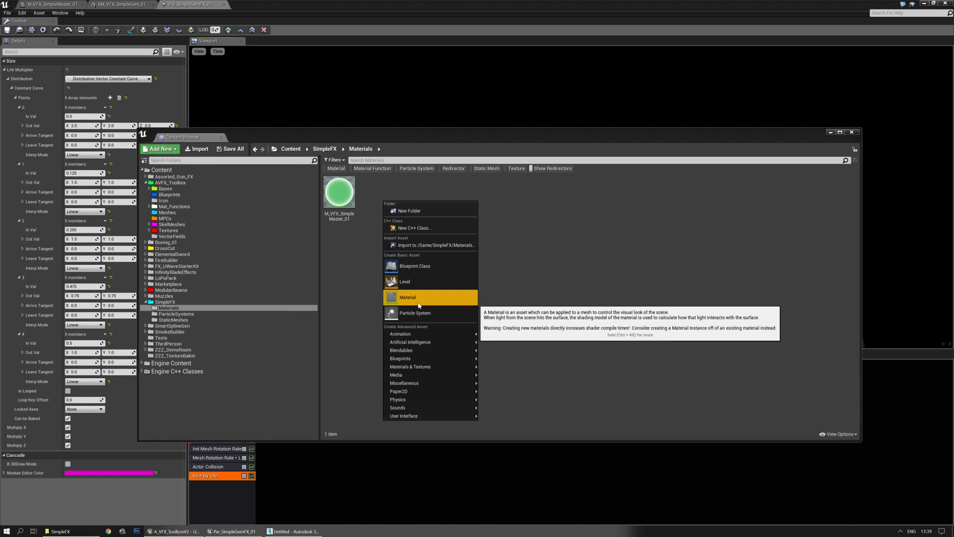
left_click(419, 305)
- Name the new material M_VFX_SimpleSpark_01
type("m_vfx_")
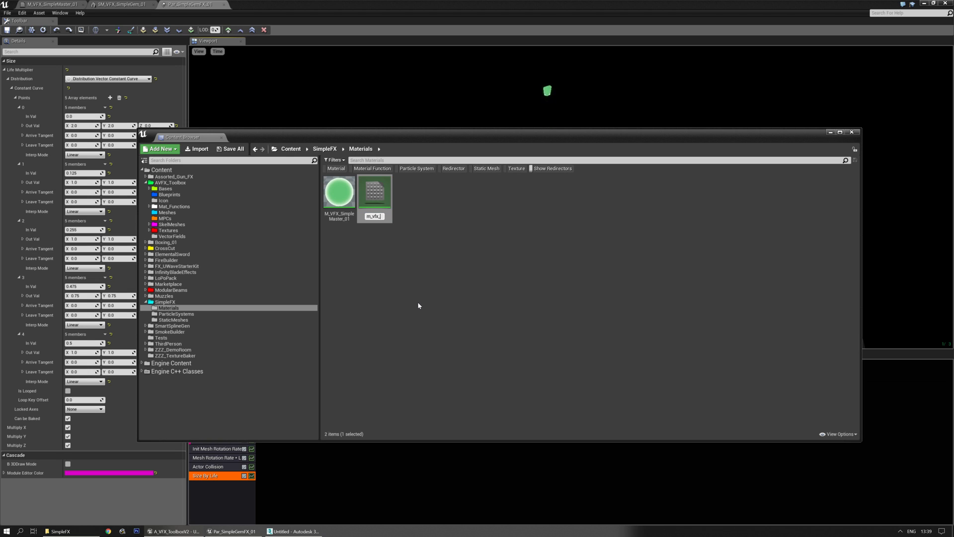
key("BackSpace")
key("BackSpace")
key("BackSpace")
key("BackSpace")
key("BackSpace")
key("BackSpace")
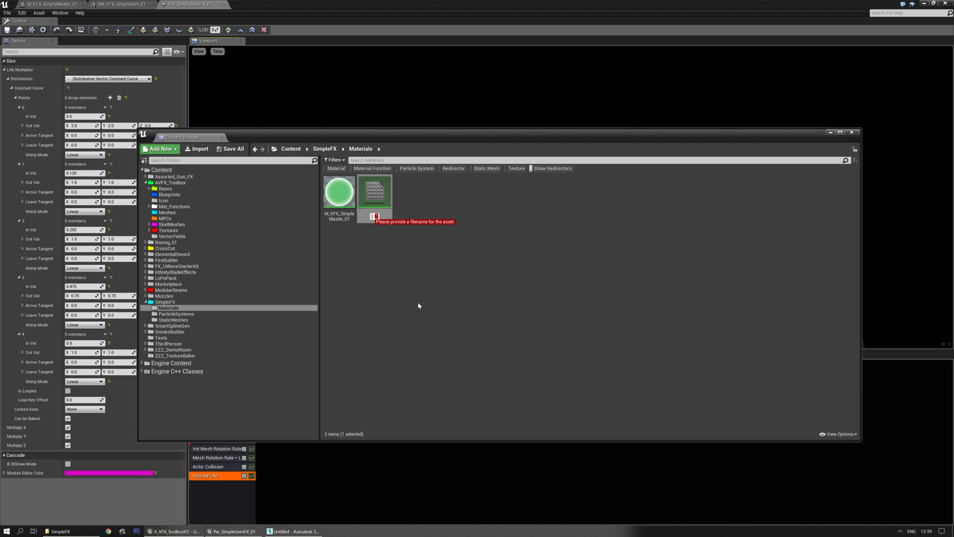
type("M_VFX_")
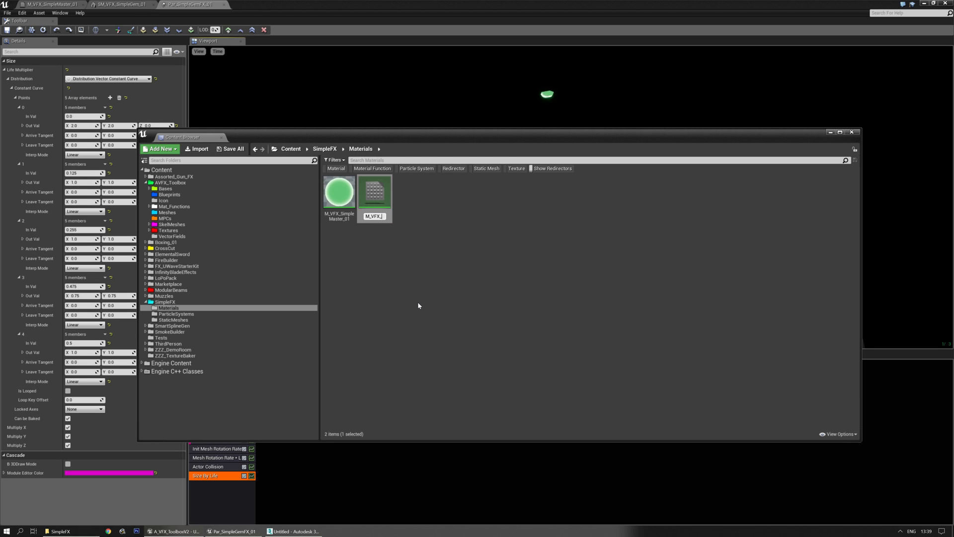
type("SimpleSpark_01")
key("Return")
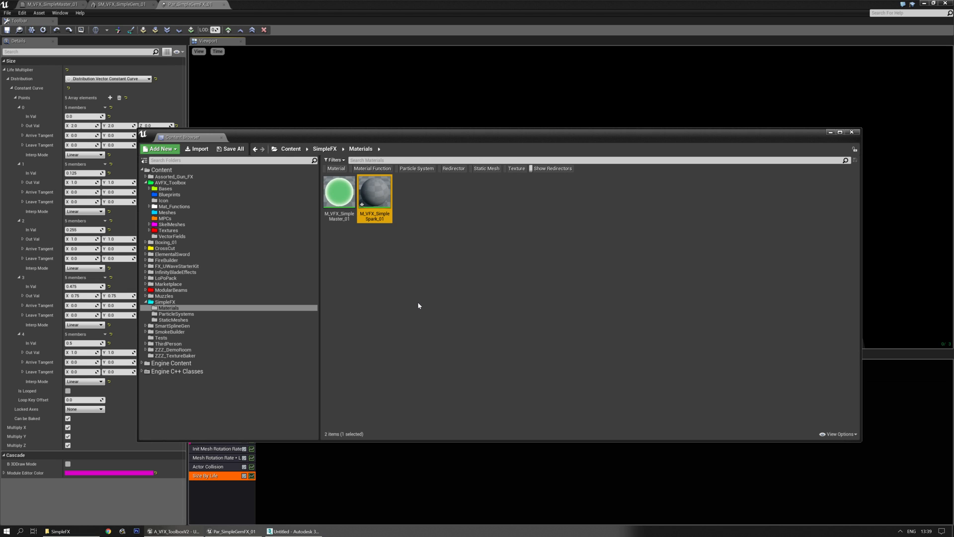
- Open the M_VFX_SimpleSpark_01 material for editing and make room beside its main node
mouse_move(372, 187)
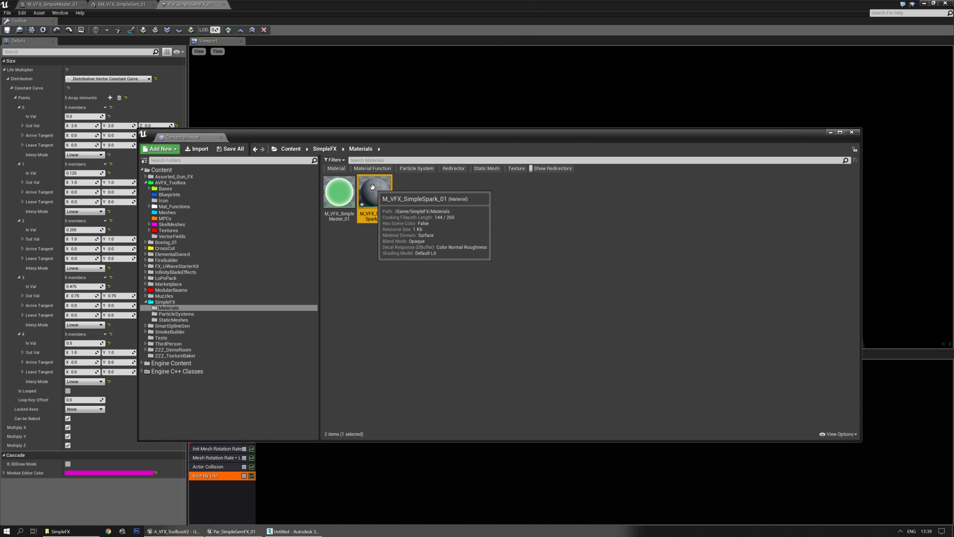
double_click(372, 187)
left_click(469, 285)
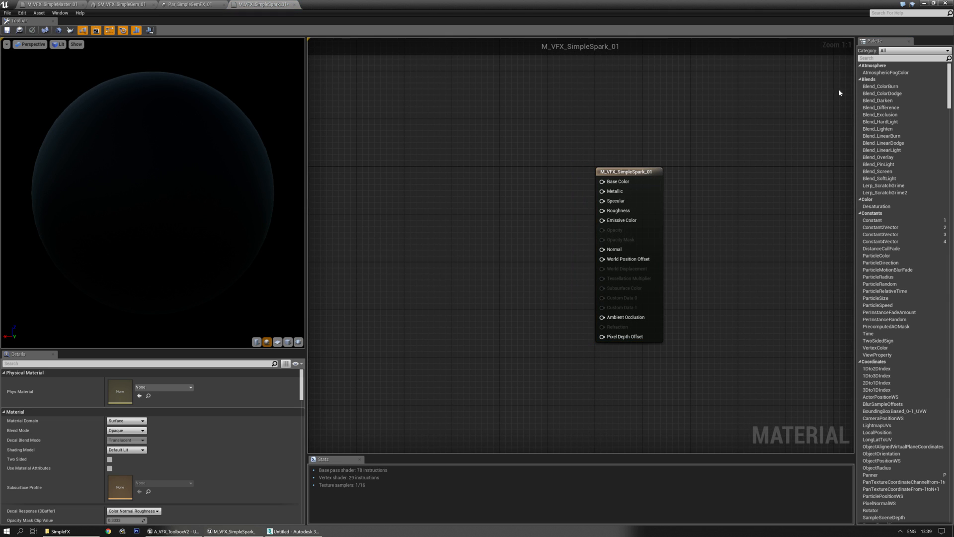
right_click_drag(401, 222, 464, 232)
- Add DiamondGradient and Luos_DiamondGradient function nodes to the spark material and open the Luos_DiamondGradient function
left_click(914, 58)
type("diamond")
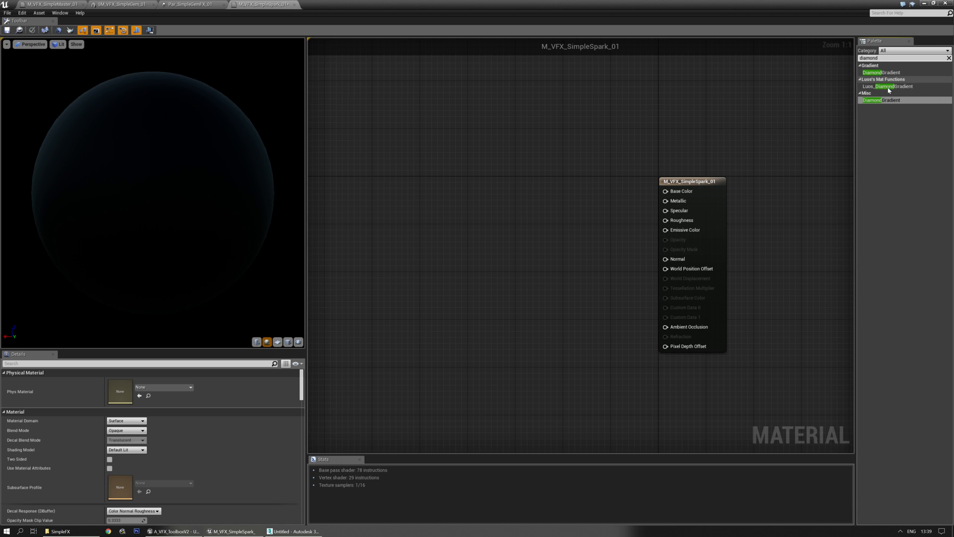
left_click_drag(881, 73, 533, 282)
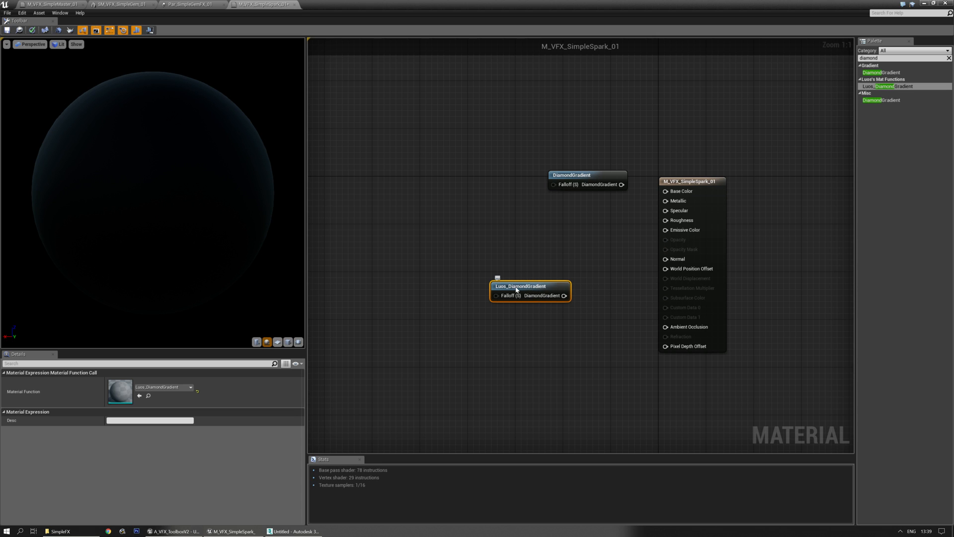
left_click(533, 261)
double_click(525, 287)
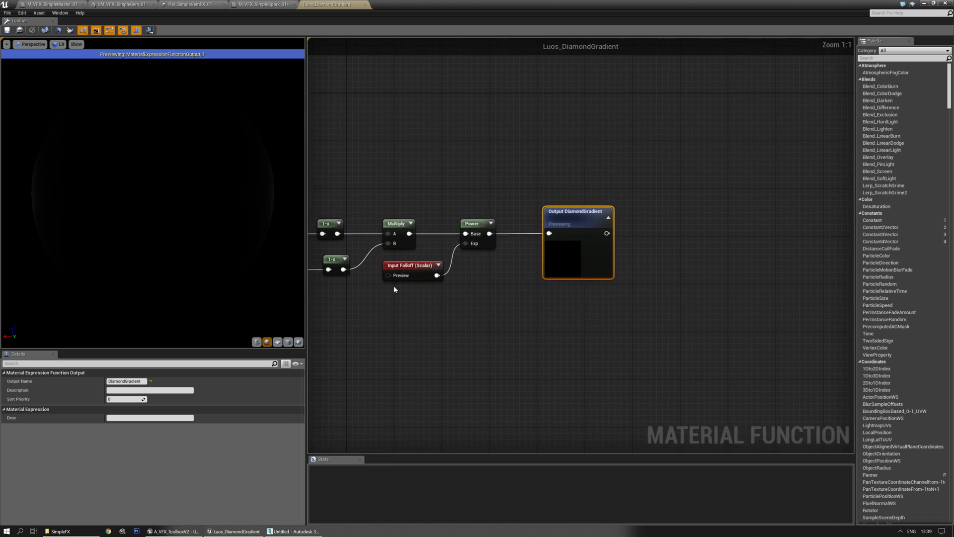
- Compare the node networks inside the Luos_DiamondGradient and DiamondGradient material functions
right_click_drag(415, 289, 702, 290)
right_click_drag(671, 326, 723, 324)
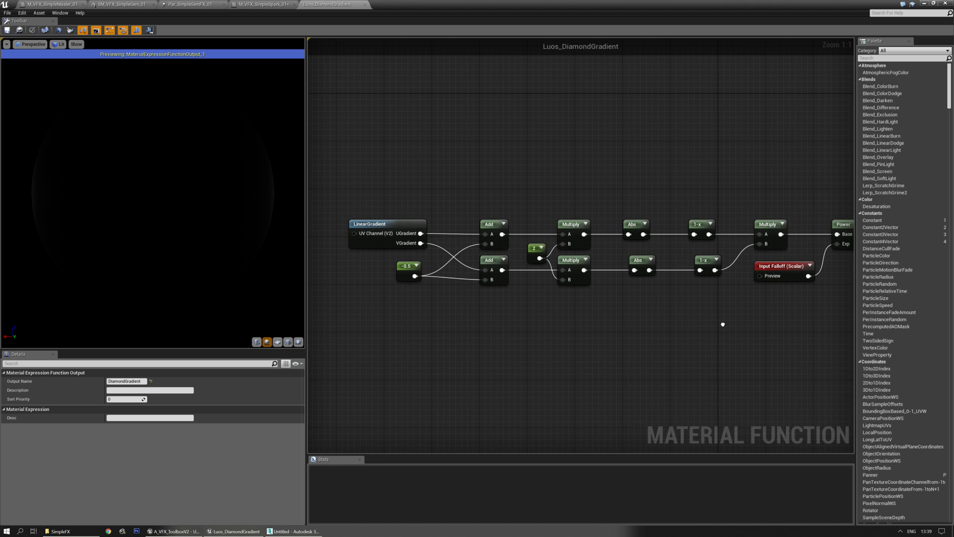
right_click_drag(644, 275, 540, 277)
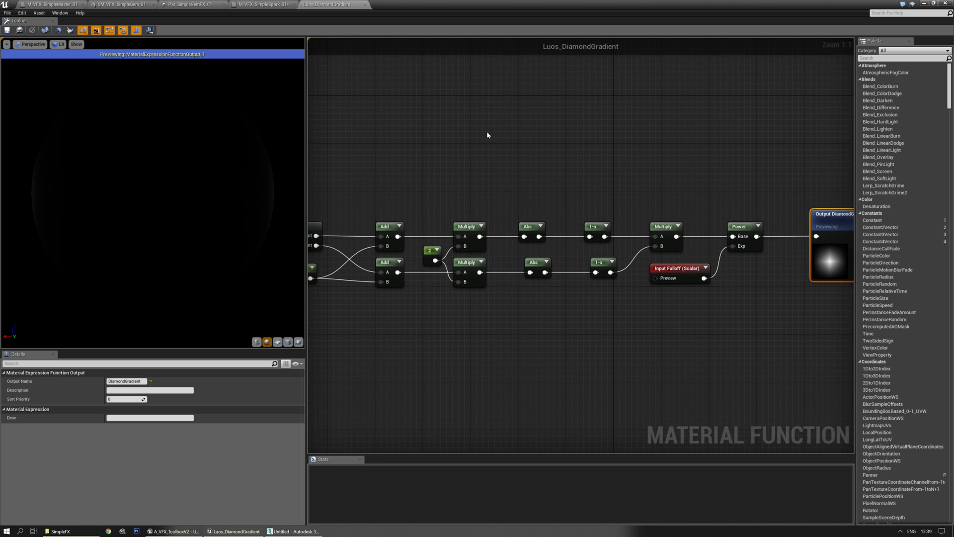
right_click_drag(487, 134, 499, 139)
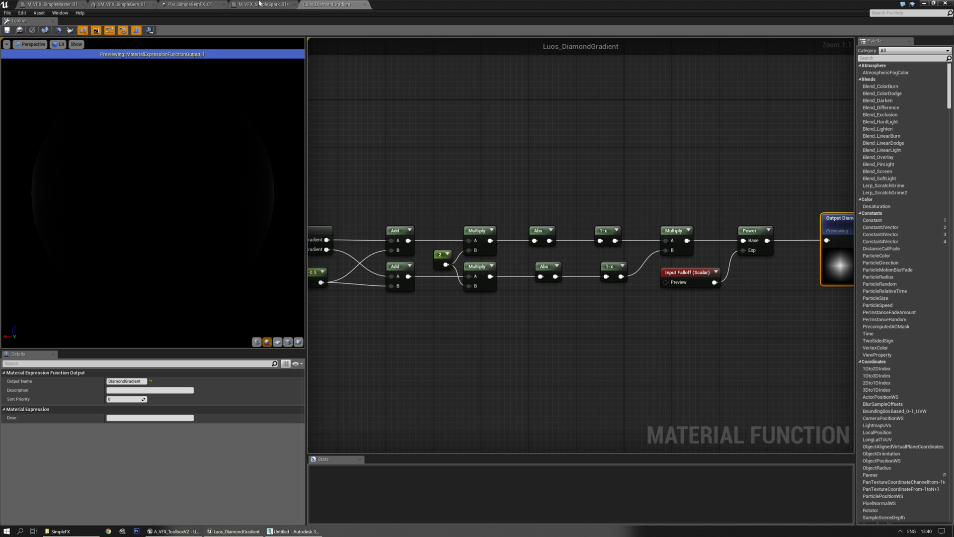
left_click(258, 4)
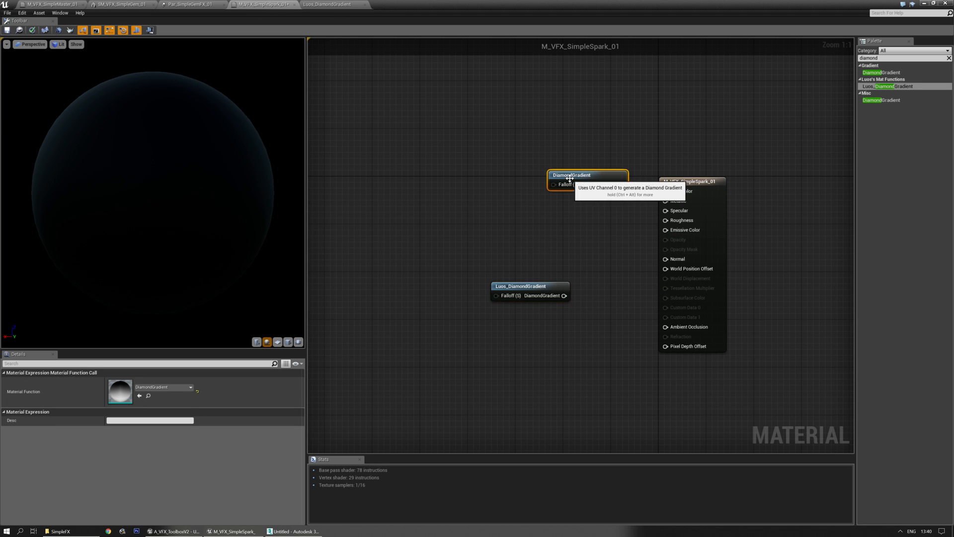
double_click(567, 175)
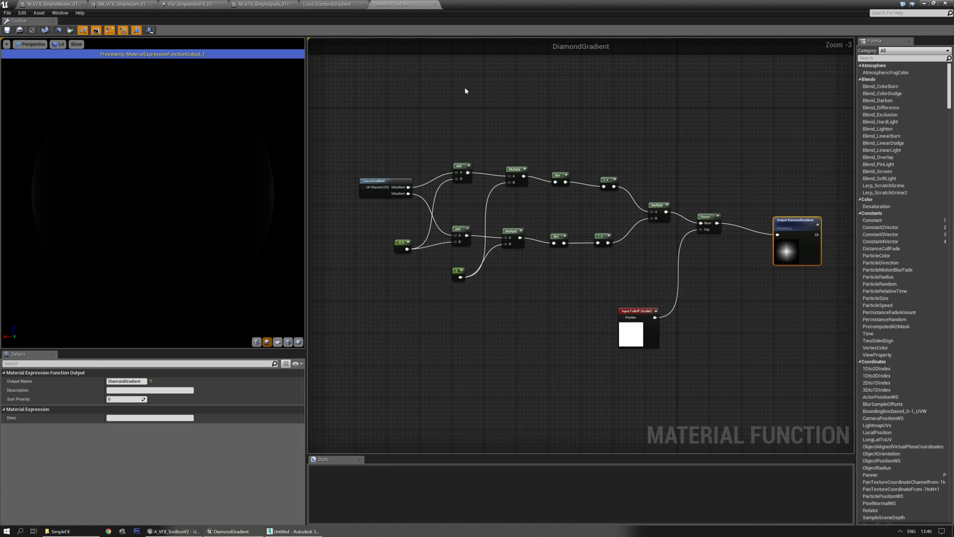
left_click(345, 5)
right_click_drag(490, 93, 466, 100)
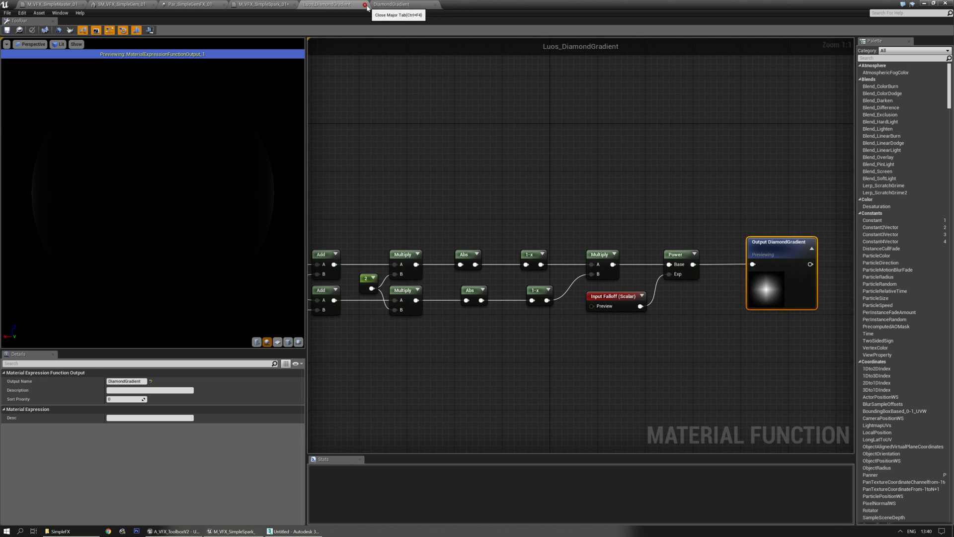
- Close both gradient functions and delete the DiamondGradient node from the spark material
left_click(364, 5)
left_click(365, 4)
left_click(417, 208)
right_click_drag(470, 249, 502, 243)
left_click_drag(455, 122, 597, 209)
key("Delete")
- Reposition the Luos_DiamondGradient node and preview its output on a flat plane
right_click_drag(484, 249, 555, 279)
left_click_drag(569, 324, 522, 295)
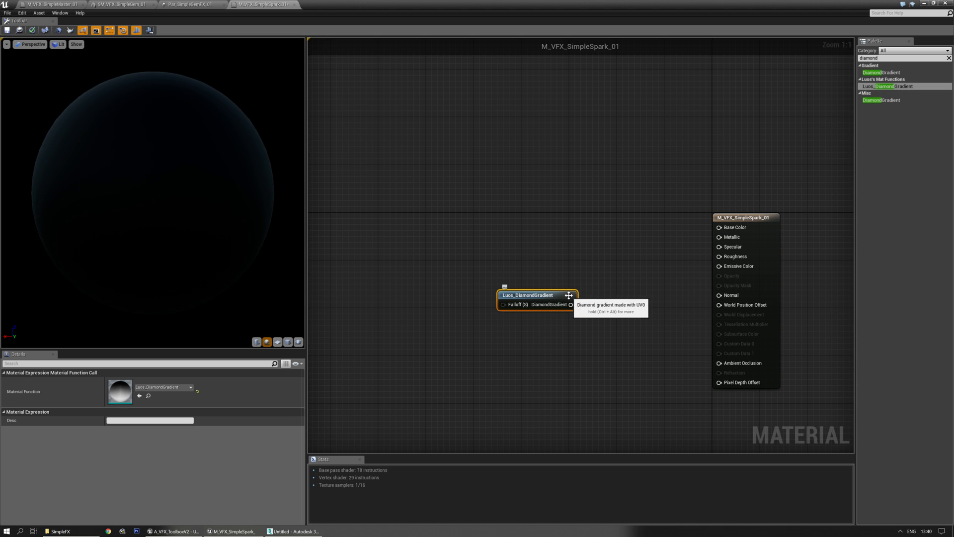
key("space")
left_click(278, 342)
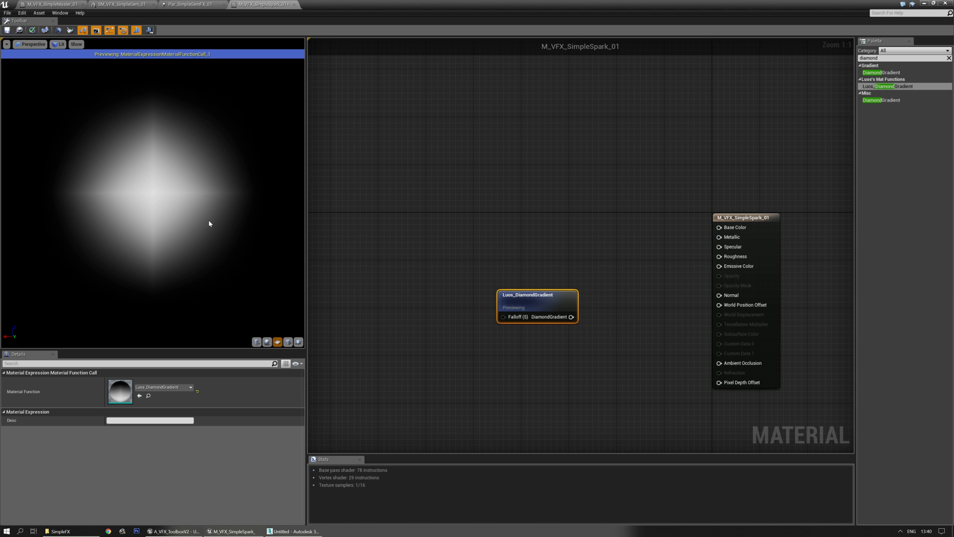
right_click_drag(621, 199, 609, 196)
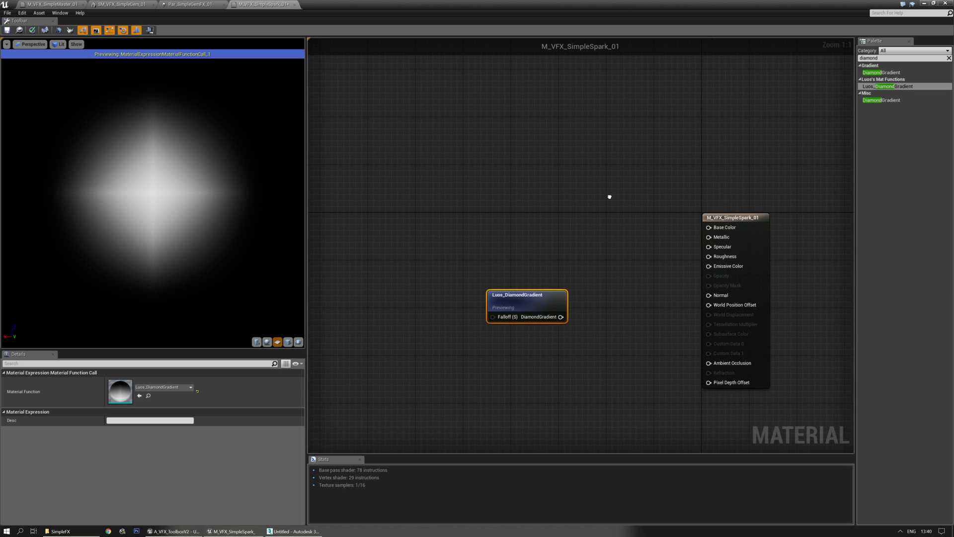
right_click_drag(595, 153, 627, 161)
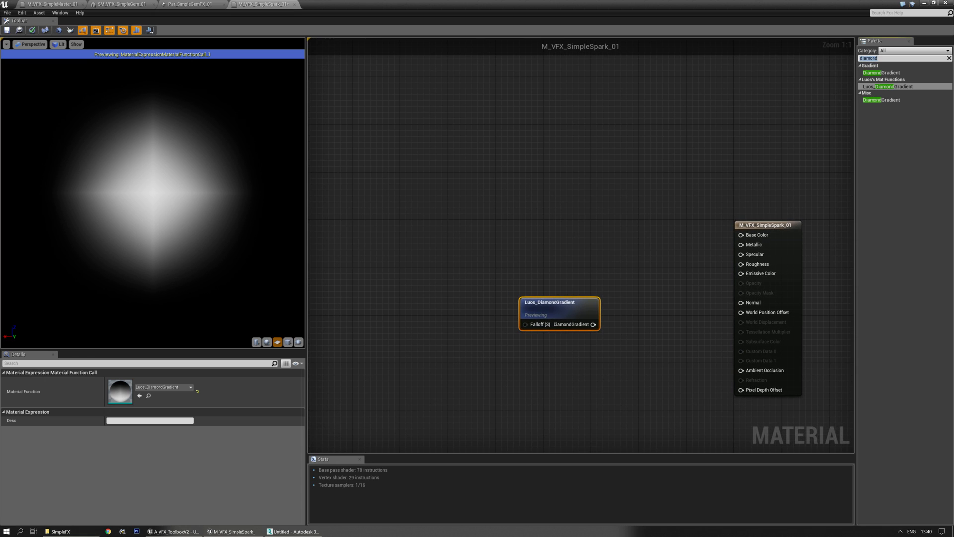
- Find the sphere-related nodes and add SphereMask and Luos_SphereMaskDistort to the spark material graph
type("sphere")
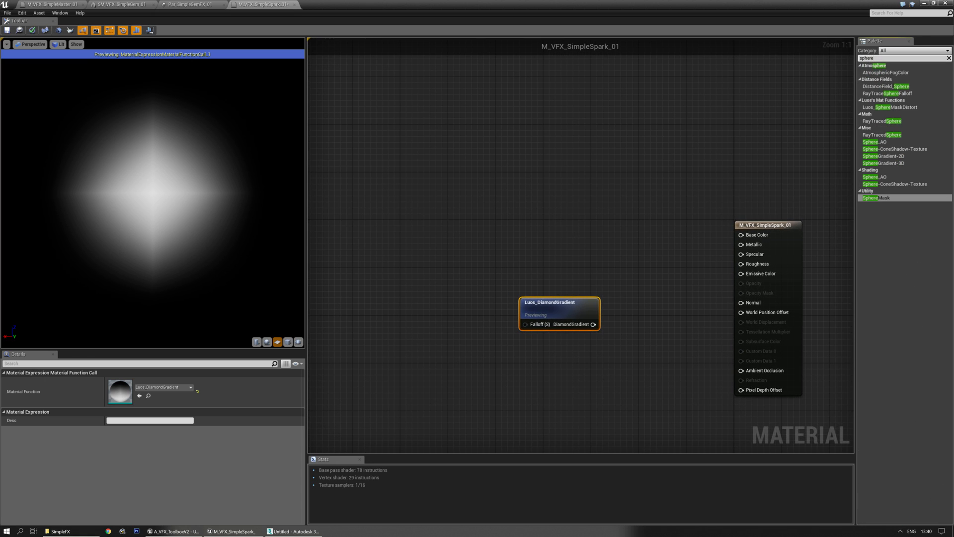
key("Up")
key("Up")
key("Up")
key("Up")
key("Up")
key("Up")
key("Up")
key("Up")
key("Up")
key("Up")
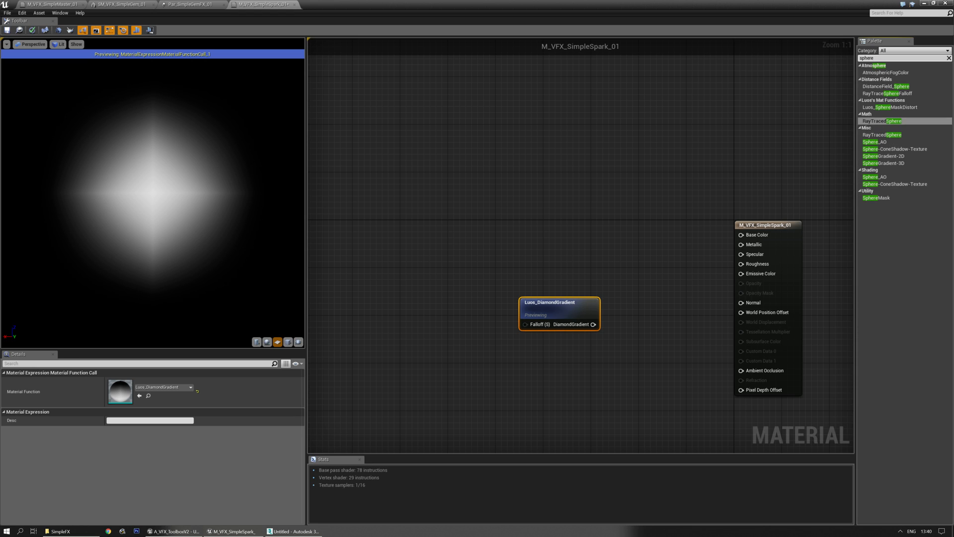
key("Up")
key("Up")
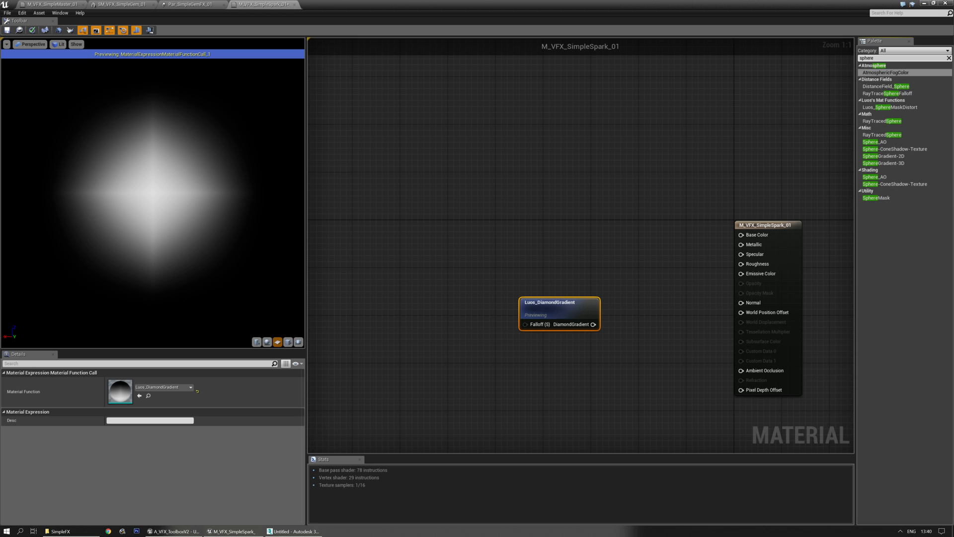
key("Down")
key("Down")
key("Down")
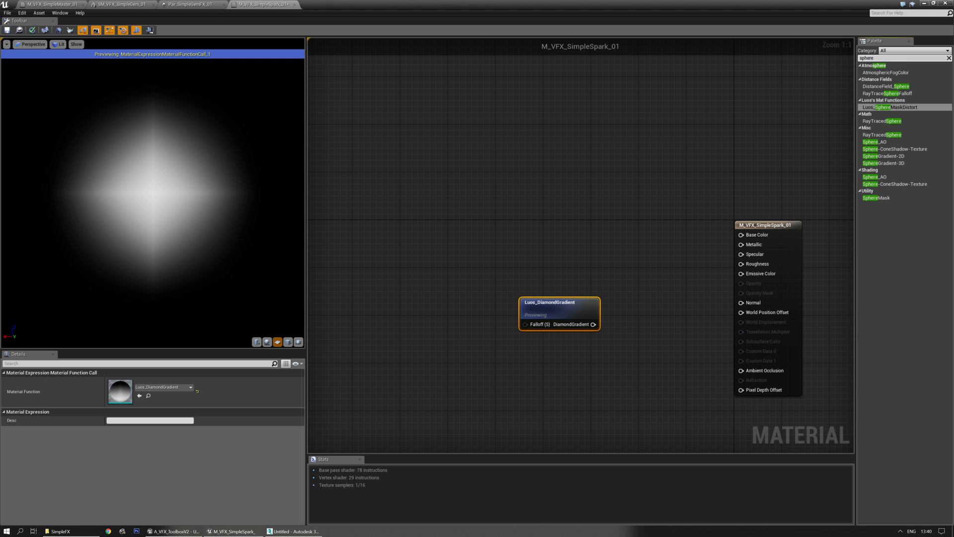
key("Up")
key("Down")
left_click(881, 199)
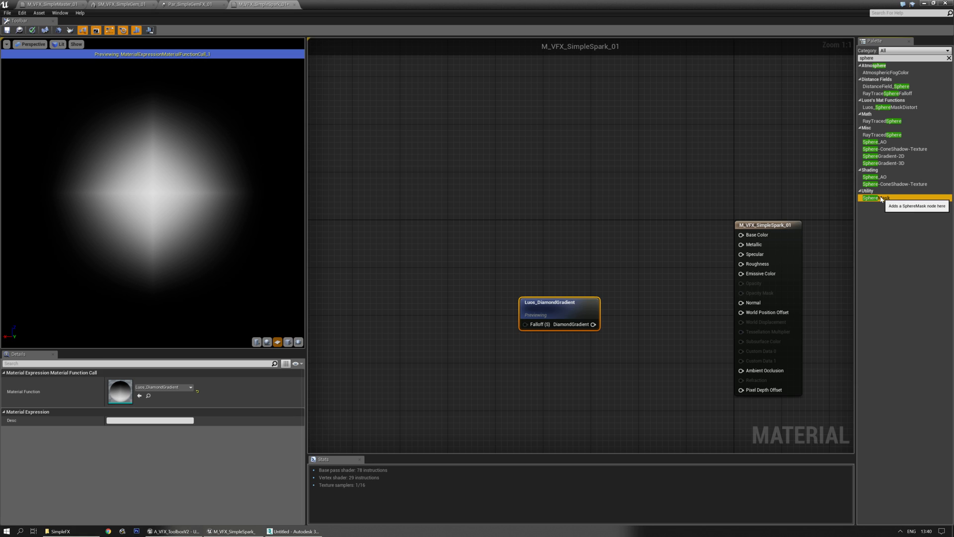
left_click_drag(866, 200, 527, 182)
left_click_drag(891, 107, 635, 187)
- Examine the node network inside the Luos_SphereMaskDistort function and return to the spark material
double_click(658, 215)
right_click_drag(429, 311, 687, 312)
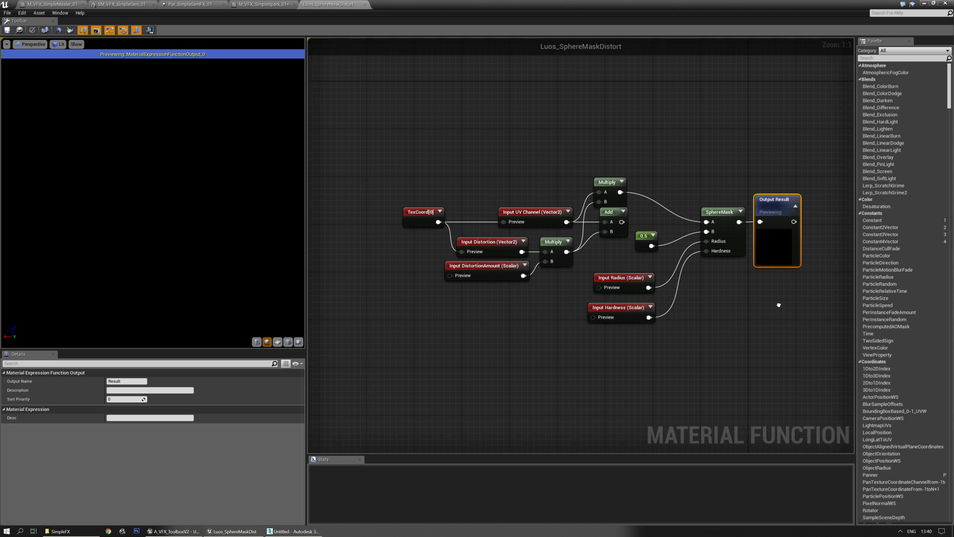
right_click_drag(777, 302, 663, 329)
left_click(365, 4)
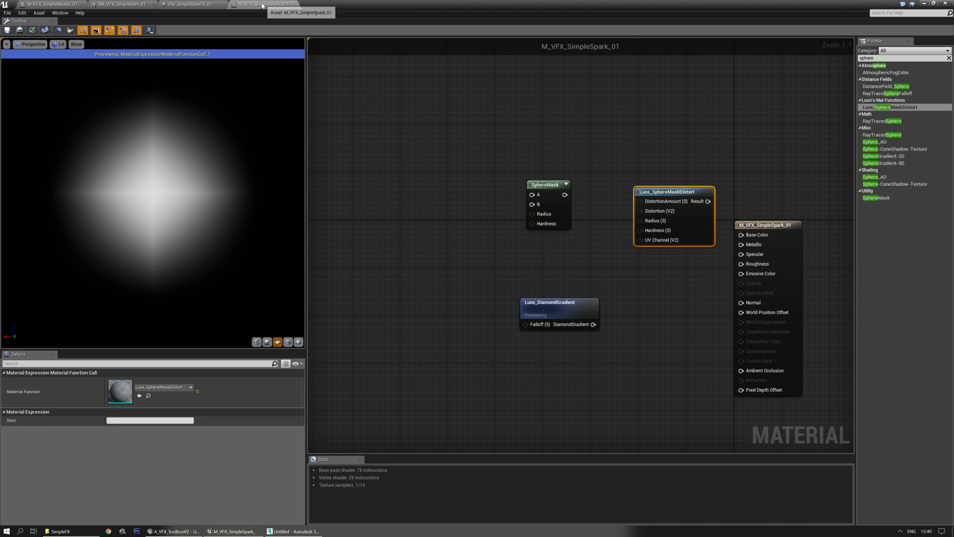
double_click(640, 189)
right_click_drag(417, 326, 499, 327)
right_click_drag(585, 344, 547, 306)
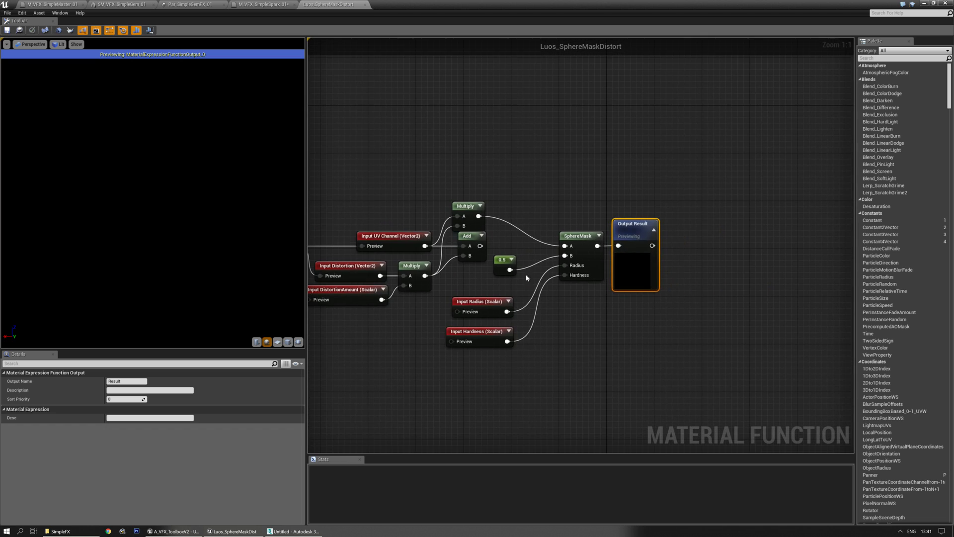
left_click(365, 5)
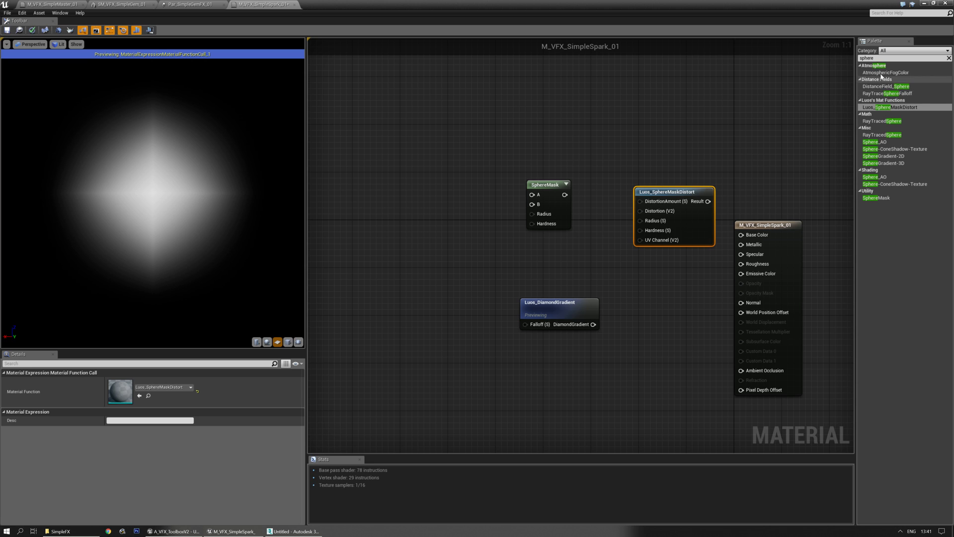
- Filter the available functions by "luos" and add a Luos_Circle node above the SphereMask node
key("BackSpace")
key("BackSpace")
key("BackSpace")
key("BackSpace")
key("BackSpace")
key("BackSpace")
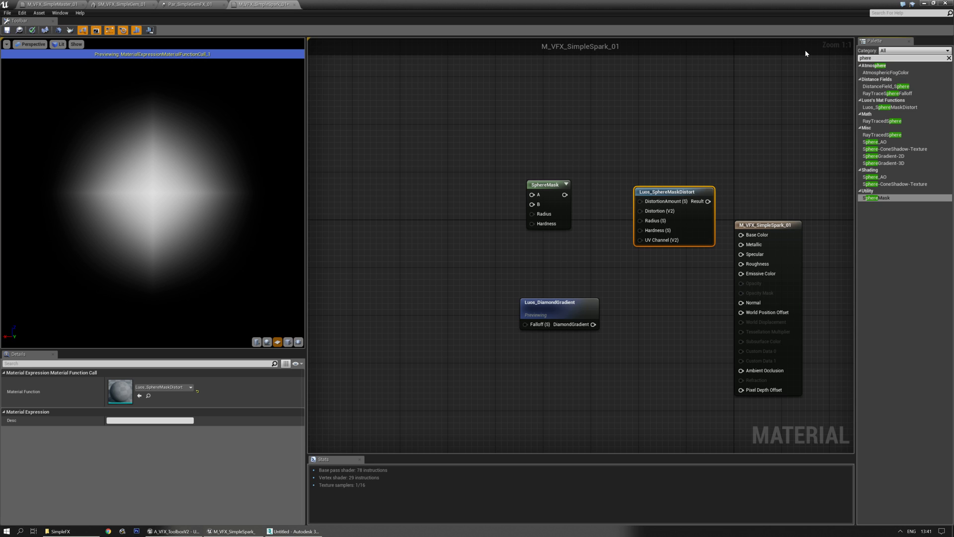
type("luos")
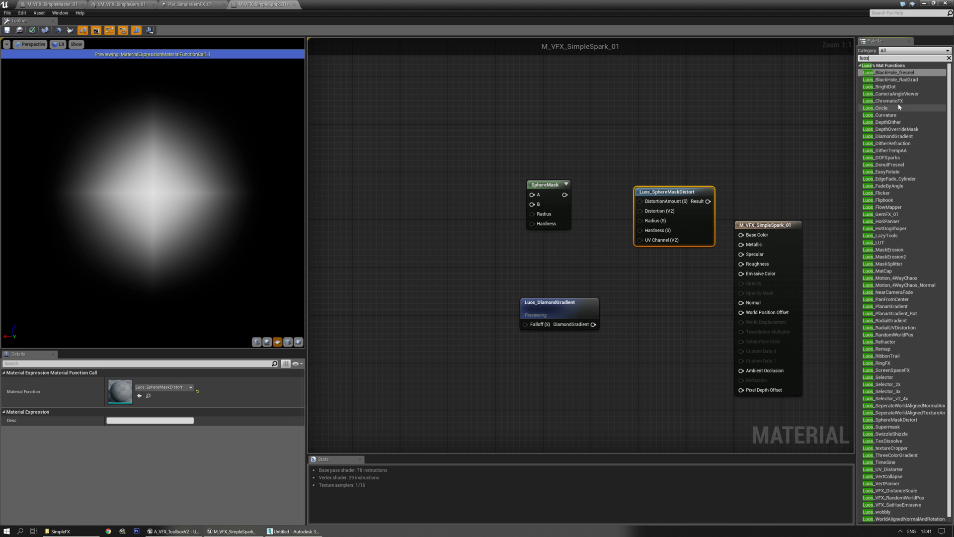
left_click_drag(899, 106, 597, 128)
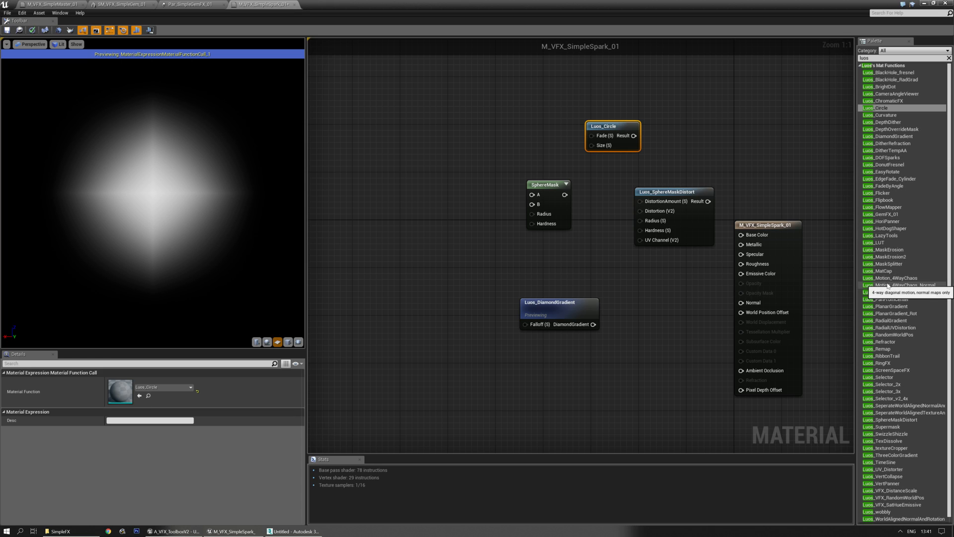
scroll(893, 314, "down", 1)
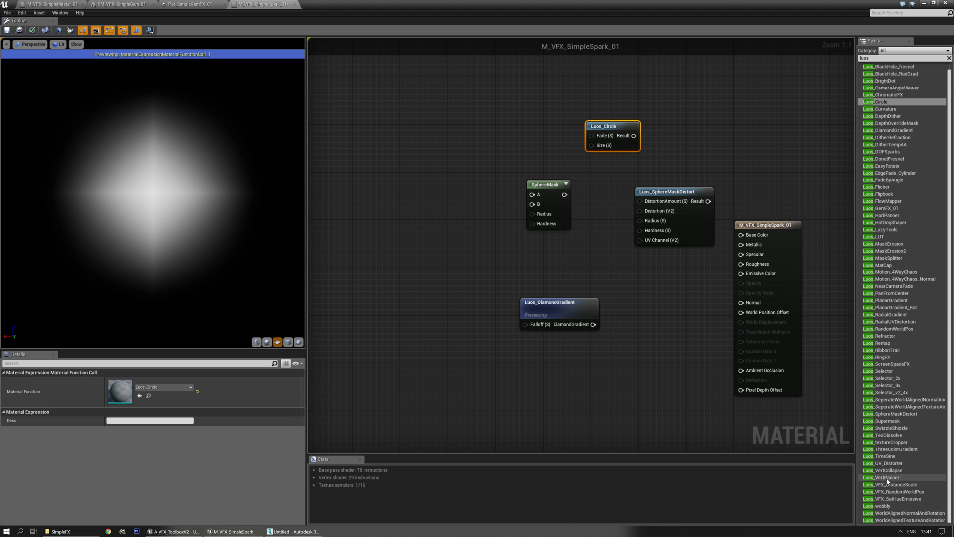
scroll(884, 224, "up", 1)
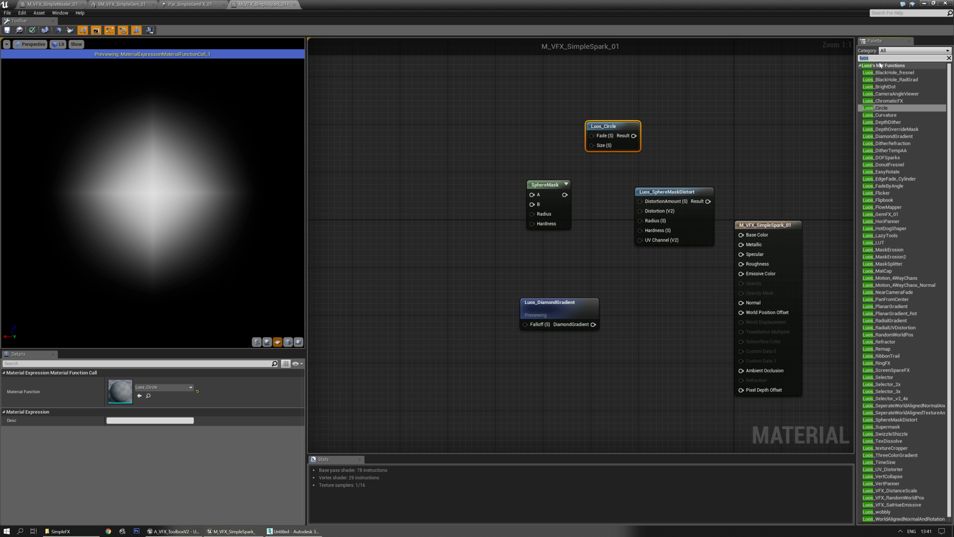
- Search for radial functions, add a Luos_RadialGradient node beside the Luos_Circle node and preview it
type("radial")
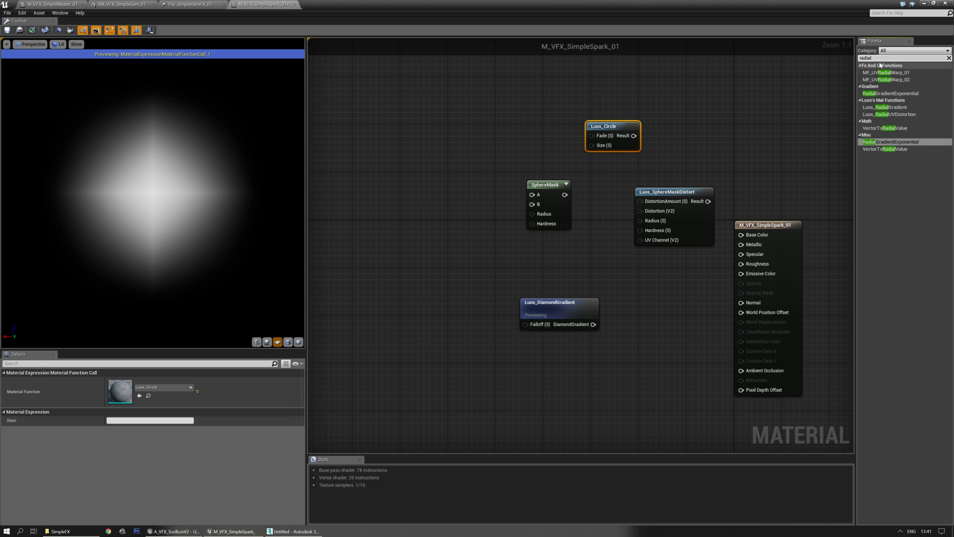
left_click_drag(885, 106, 737, 114)
mouse_move(754, 118)
right_mouse_down()
mouse_move(734, 143)
mouse_move(750, 134)
right_mouse_up()
left_click_drag(750, 134, 416, 118)
right_click_drag(534, 130, 532, 160)
key("space")
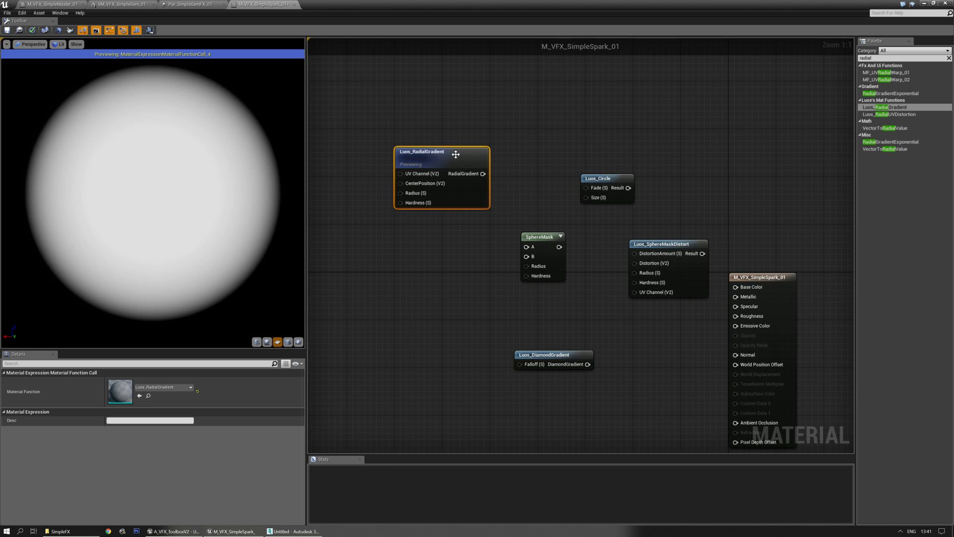
right_click_drag(597, 215, 626, 228)
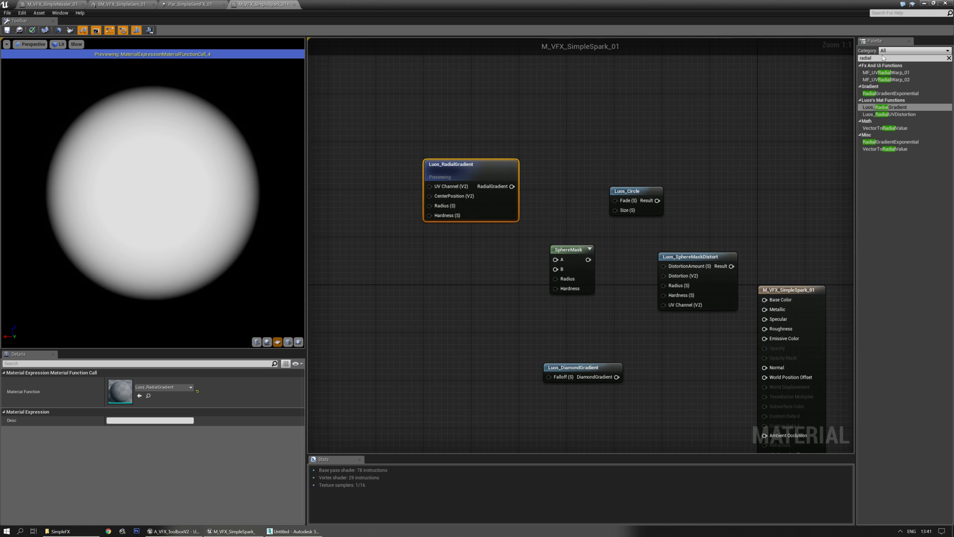
- Add LinearGradient and RadialGradientExponential nodes to the spark material and preview RadialGradientExponential
type("gradient")
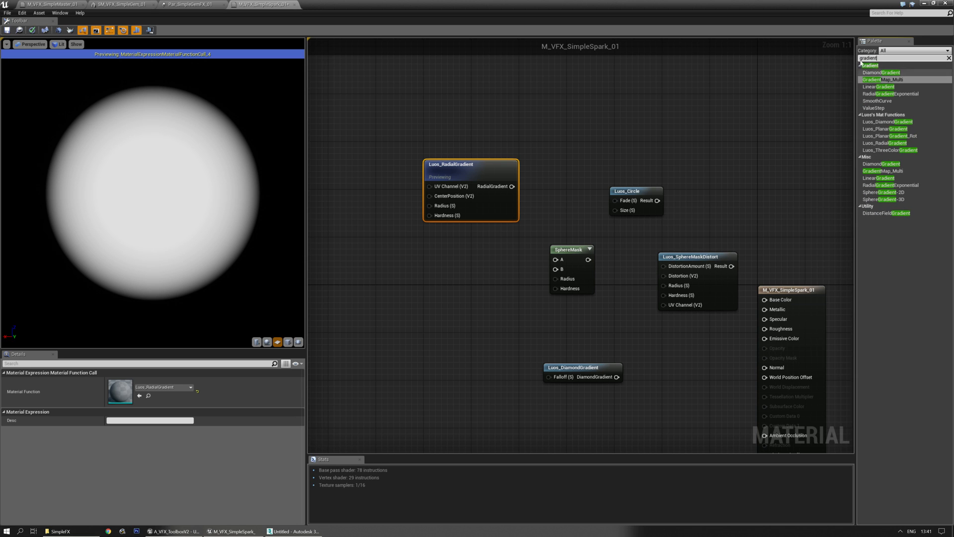
left_click_drag(879, 86, 667, 106)
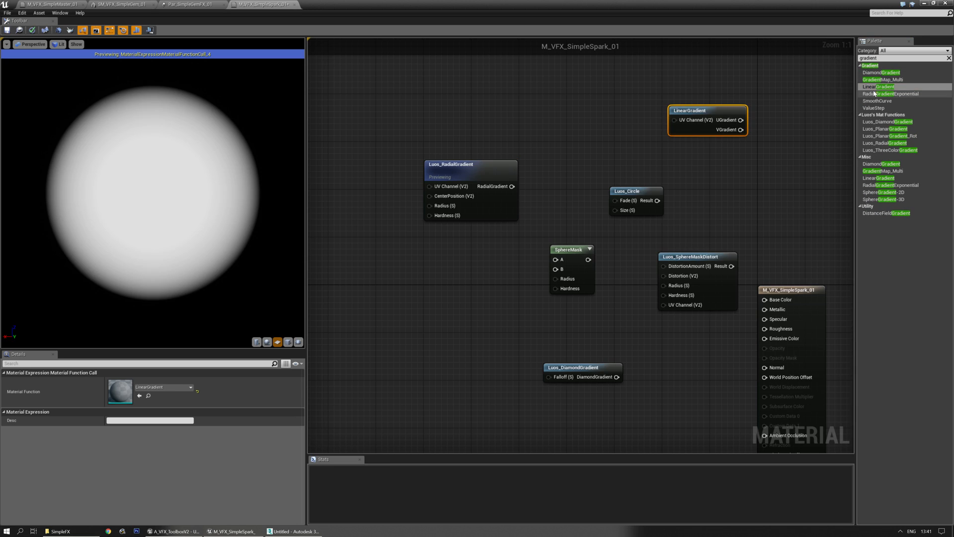
left_click_drag(891, 93, 719, 184)
right_click_drag(766, 184, 672, 215)
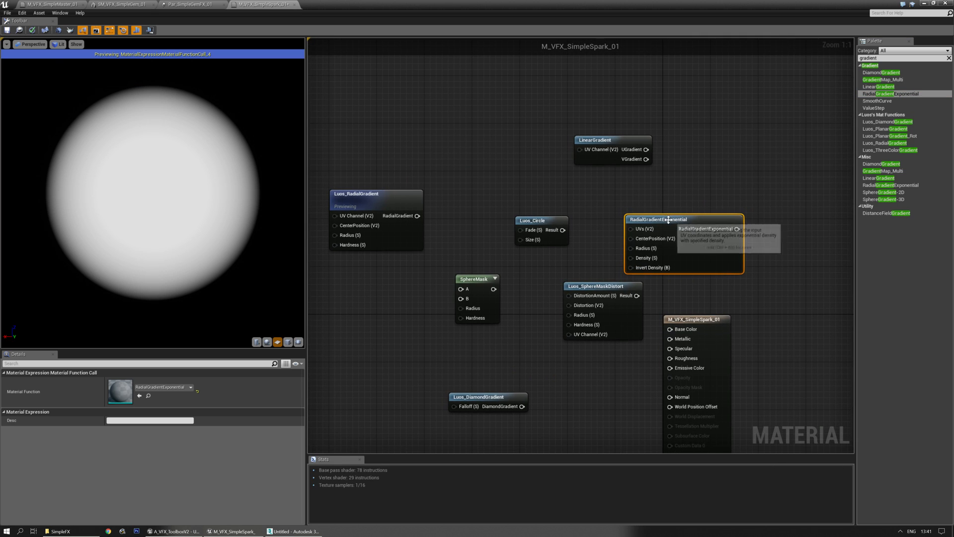
left_click_drag(673, 215, 665, 193)
key("space")
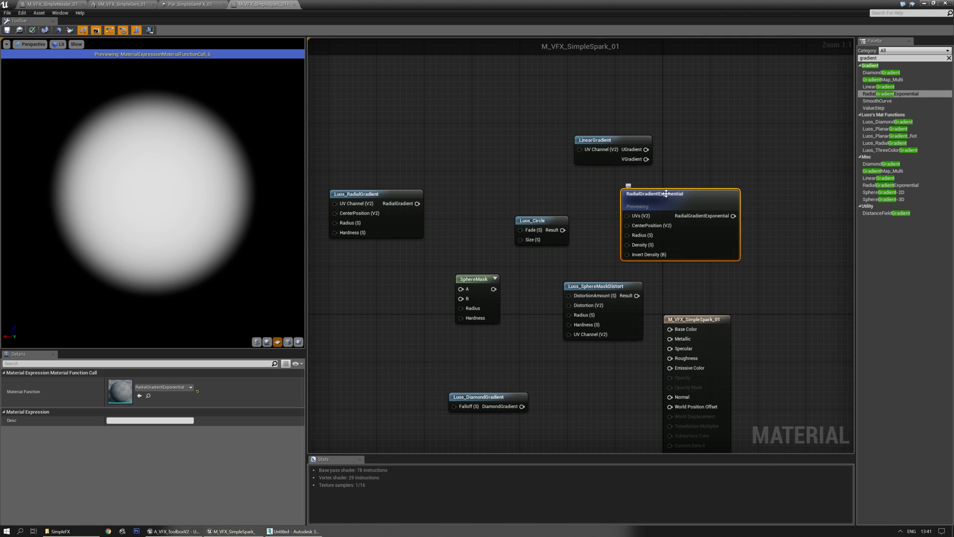
- Delete the RadialGradientExponential and LinearGradient nodes from the graph
key("Delete")
left_click(590, 140)
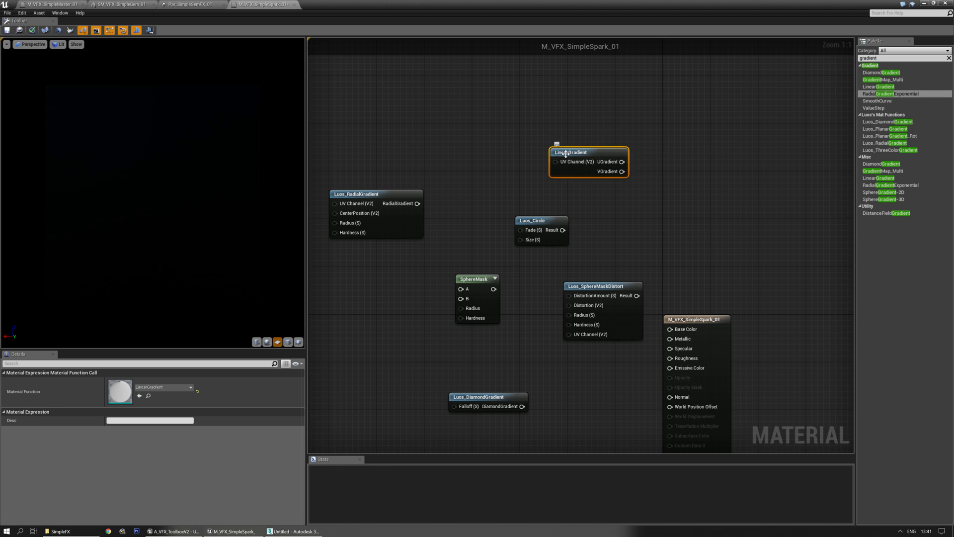
right_click_drag(526, 156, 625, 153)
key("Delete")
- Move the Luos_RadialGradient node closer to the other mask nodes and preview its output
left_click_drag(486, 193, 556, 169)
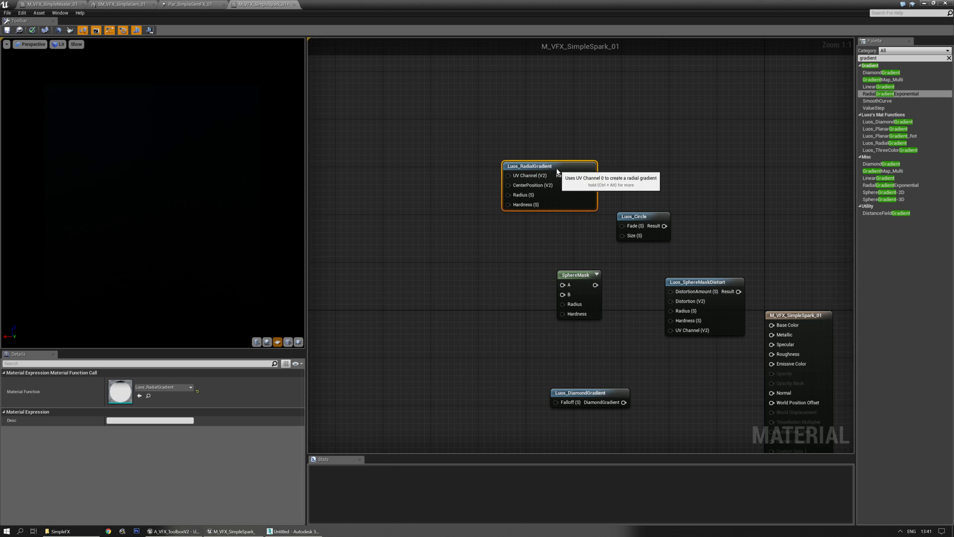
key("space")
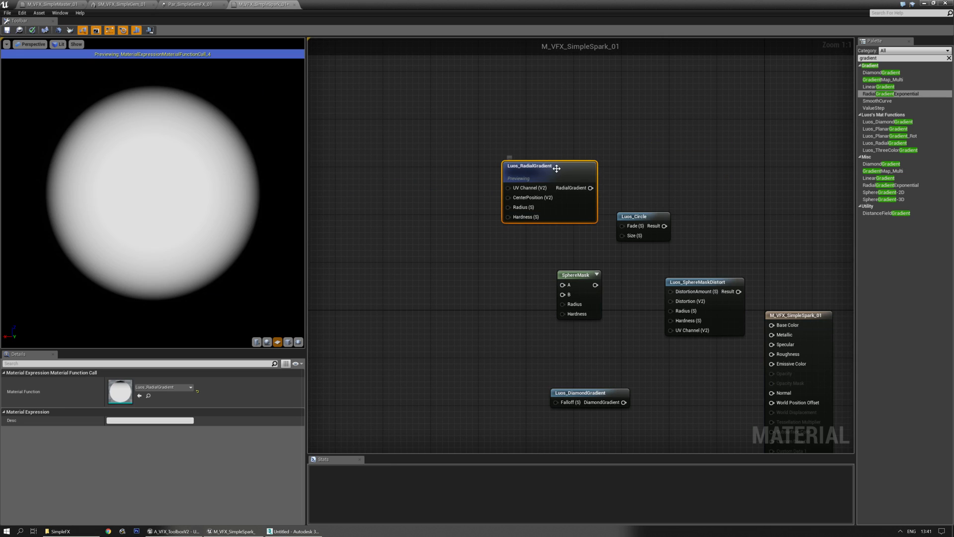
- Move the Luos_RadialGradient and Luos_Circle nodes apart and preview the Luos_Circle node
right_click_drag(694, 180, 617, 182)
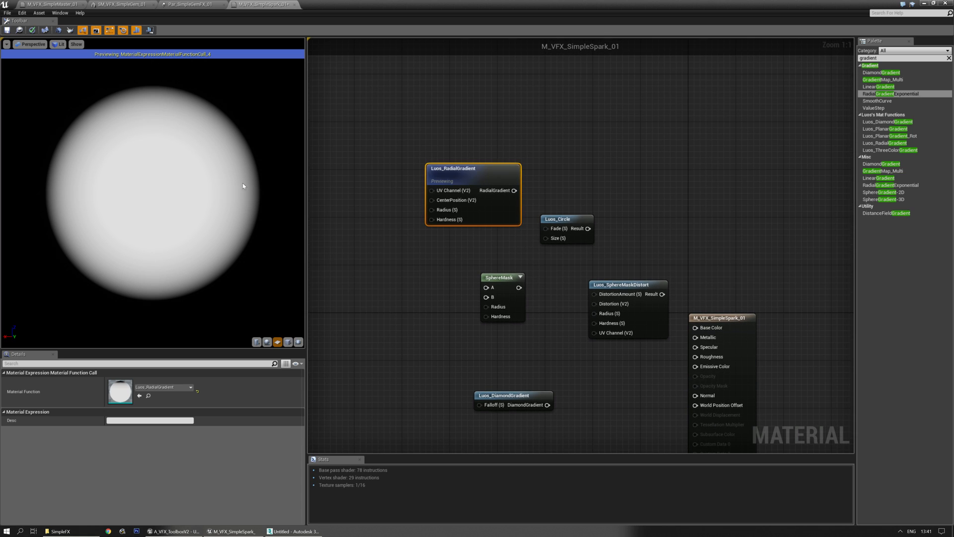
left_click_drag(463, 169, 433, 163)
left_click_drag(565, 225, 406, 260)
key("space")
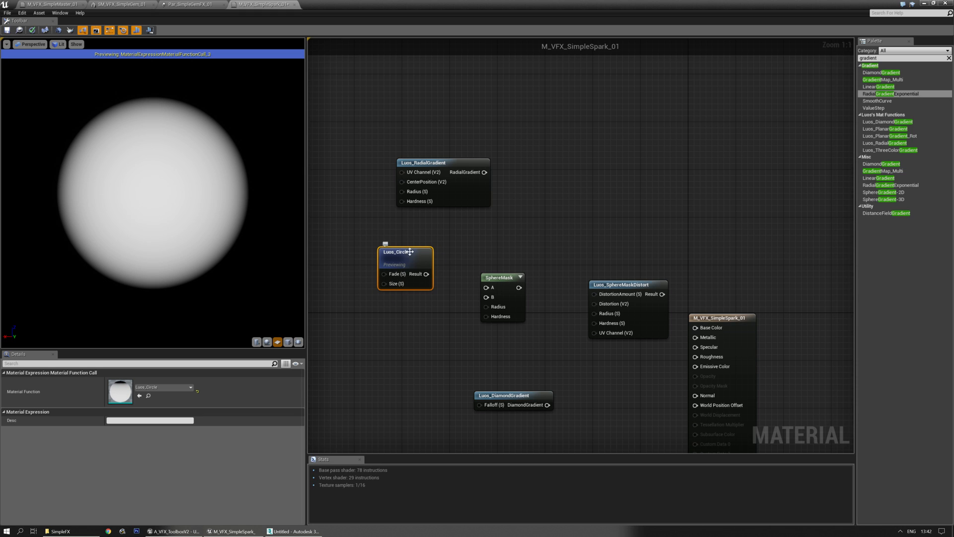
- Park the Luos_Circle and Luos_SphereMaskDistort nodes beyond the main material node and delete the SphereMask node
left_click_drag(408, 256, 806, 276)
right_click_drag(608, 273, 466, 184)
left_click_drag(467, 195, 704, 255)
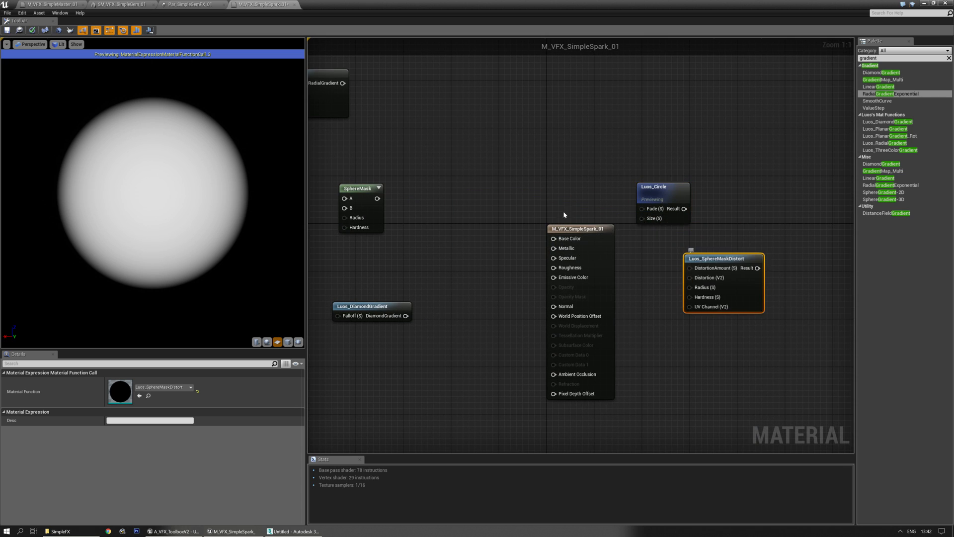
right_click_drag(392, 172, 648, 184)
left_click_drag(664, 177, 575, 263)
key("Delete")
- Place the Luos_RadialGradient node well ahead of the main material node and move Luos_DiamondGradient below it, leaving free space between
right_click_drag(594, 223, 482, 287)
left_click_drag(455, 147, 443, 296)
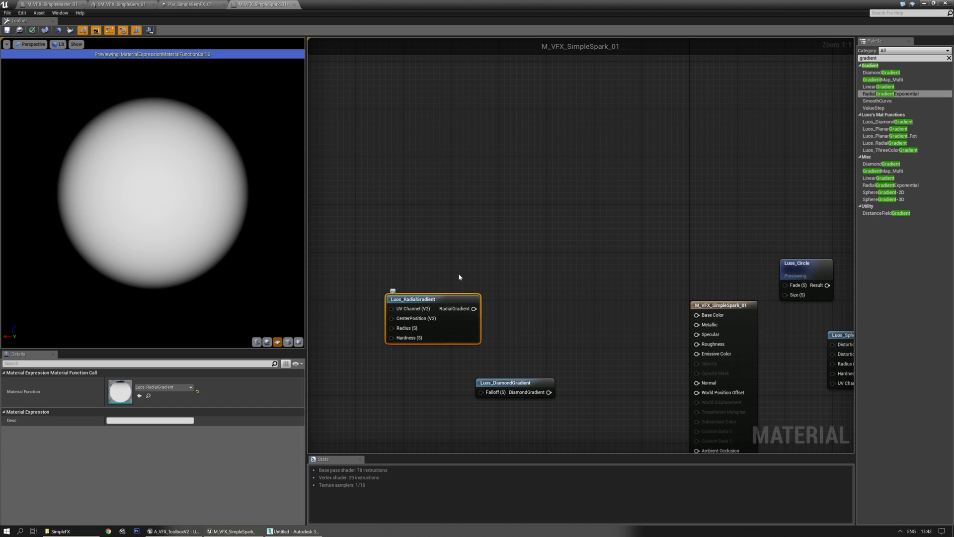
right_click_drag(457, 276, 539, 143)
left_click_drag(529, 160, 452, 136)
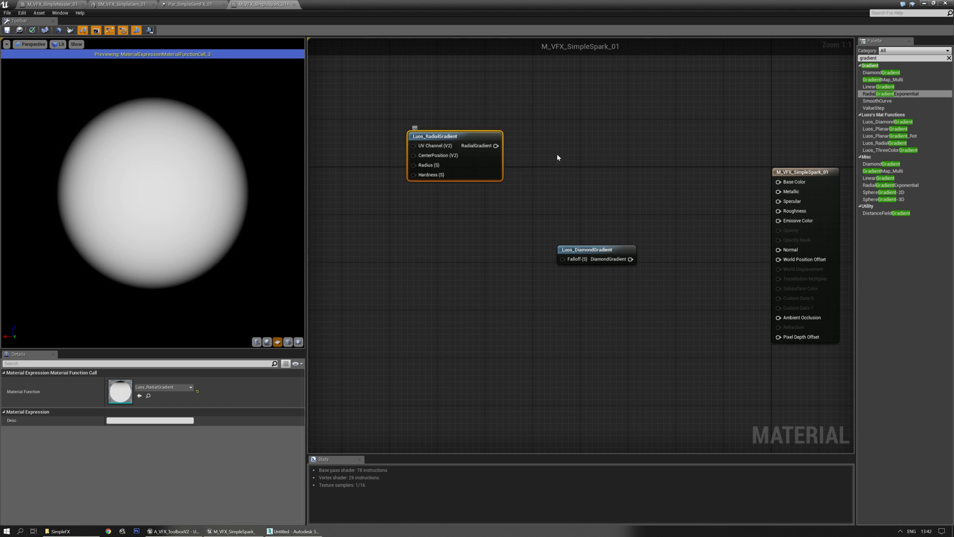
right_click_drag(556, 151, 575, 188)
left_click(601, 291)
left_click_drag(602, 290, 578, 374)
left_click(578, 243)
right_click_drag(570, 207, 592, 227)
left_click(421, 236)
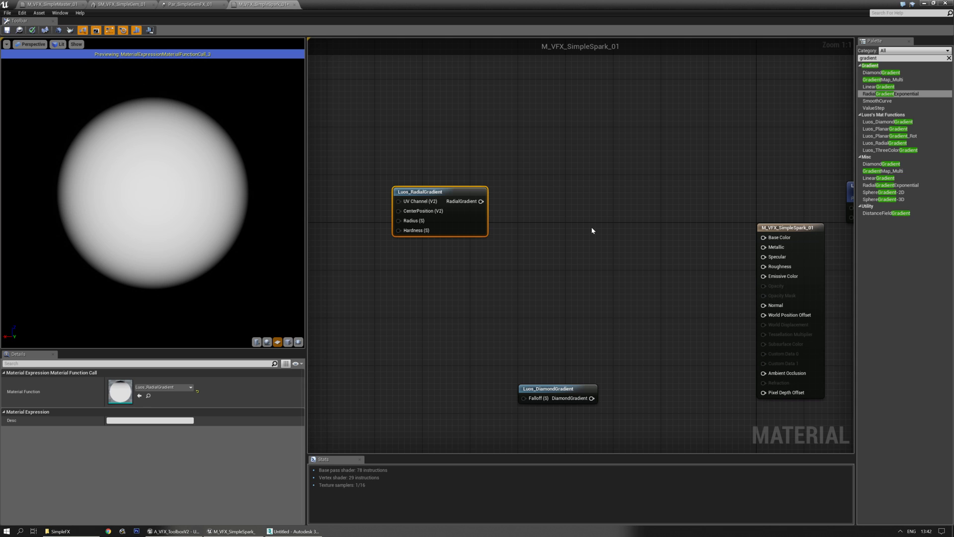
right_click_drag(474, 215, 505, 223)
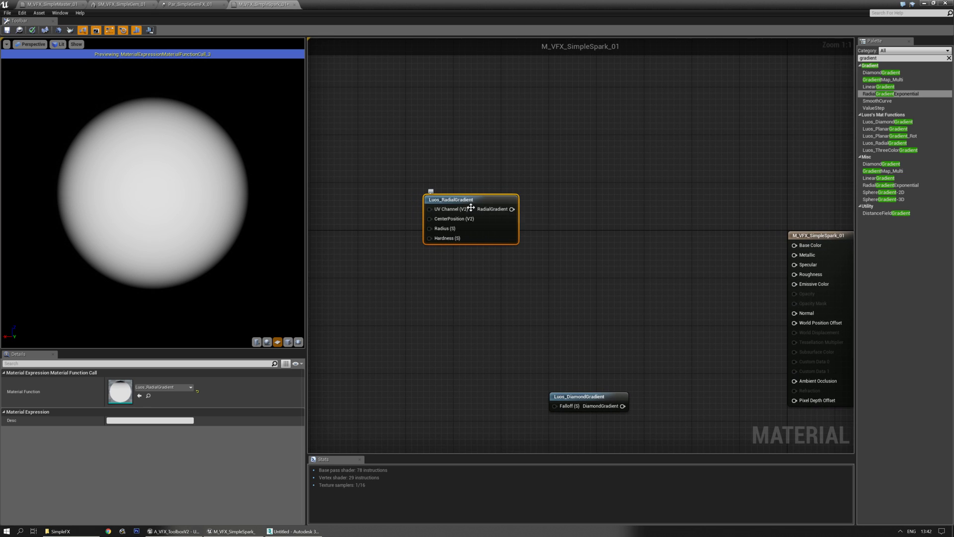
left_click_drag(472, 201, 436, 201)
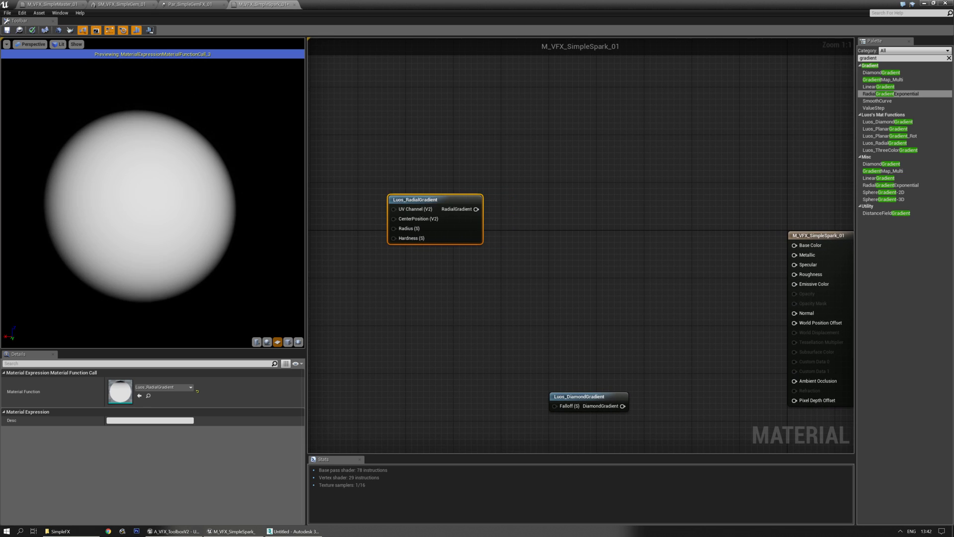
- Add a Constant2Vector node and connect it to the CenterPosition input of Luos_RadialGradient
right_click_drag(438, 276, 542, 280)
key("2")
left_click(426, 223)
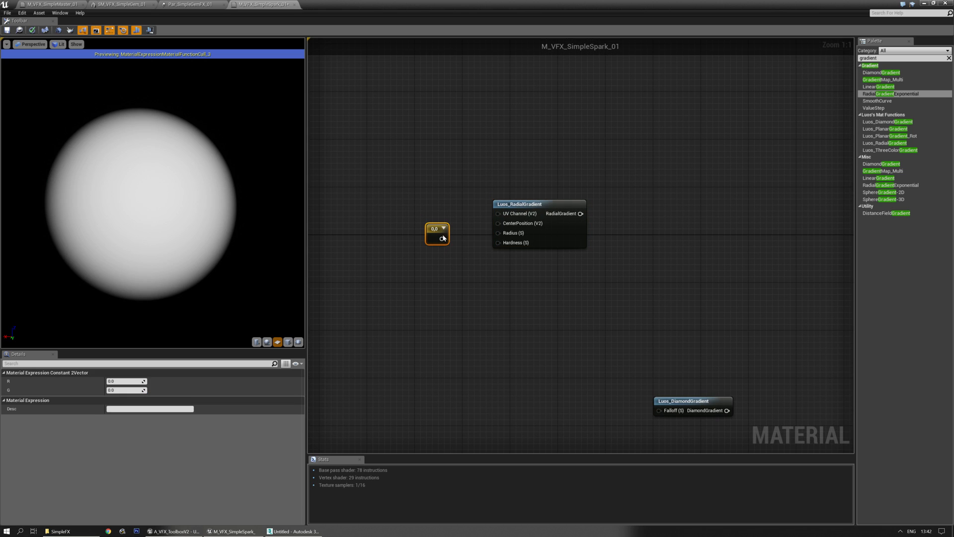
left_click_drag(446, 242, 498, 223)
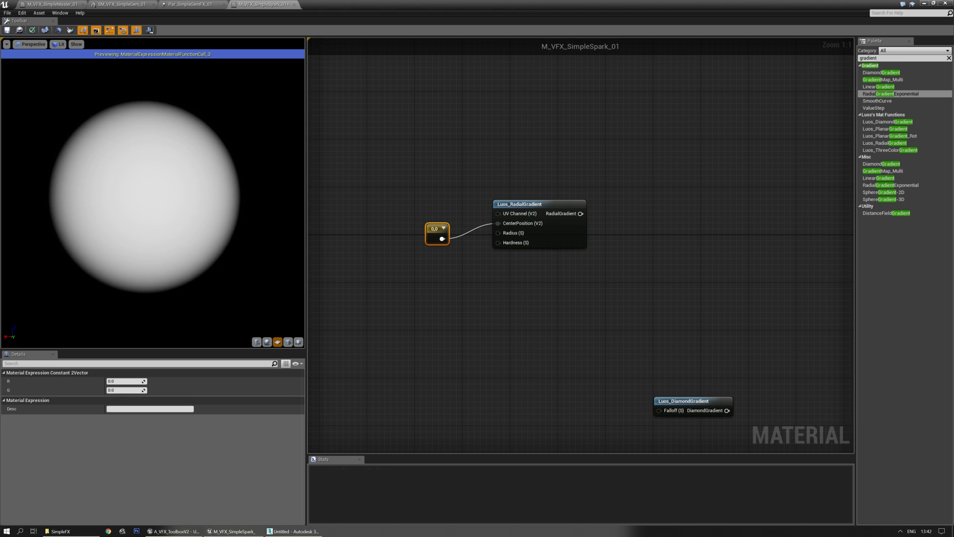
- Set the R and G values of the CenterPosition constant to -0.5
left_click(119, 381)
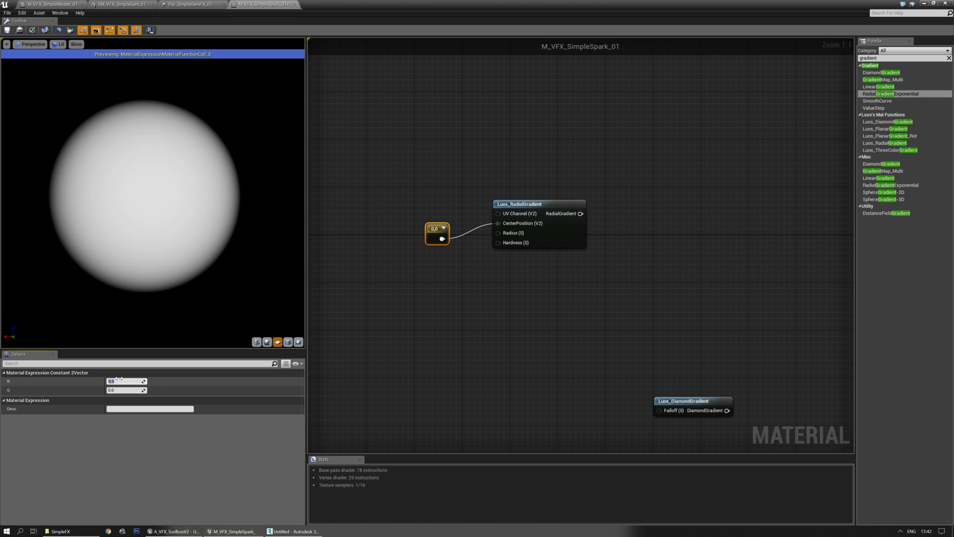
type("-0.5")
key("Tab")
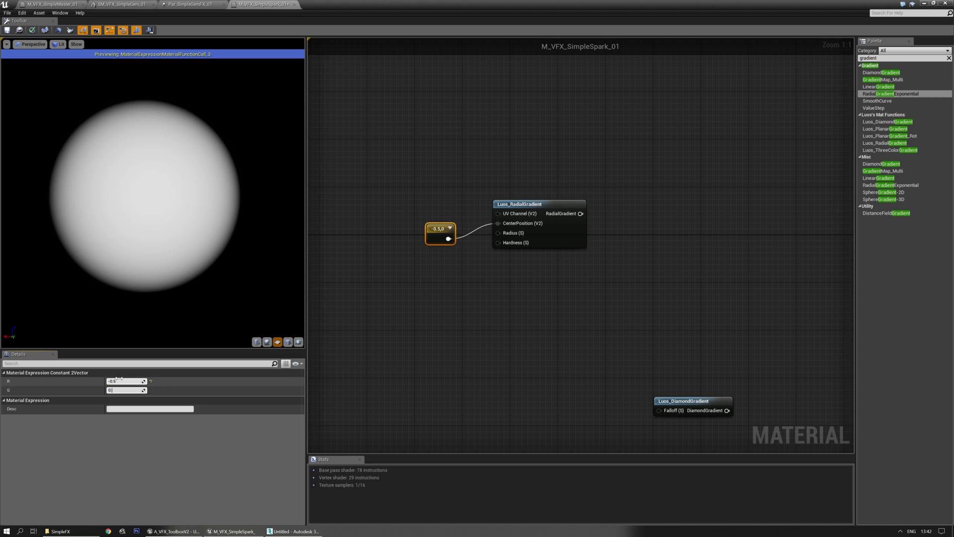
key("Return")
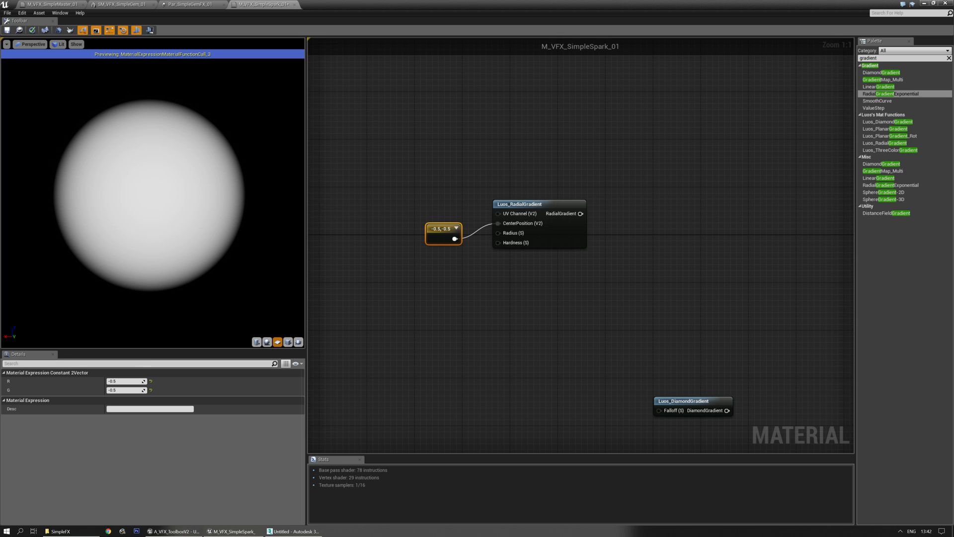
- Inspect the graph inside the Luos_RadialGradient function, return to M_VFX_SimpleSpark_01 and preview the Luos_RadialGradient node
double_click(541, 205)
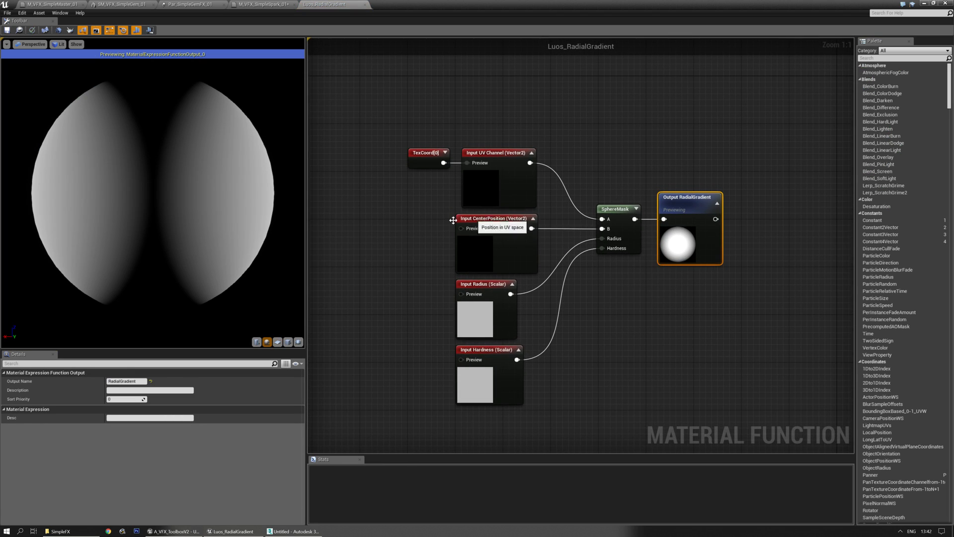
left_click(234, 4)
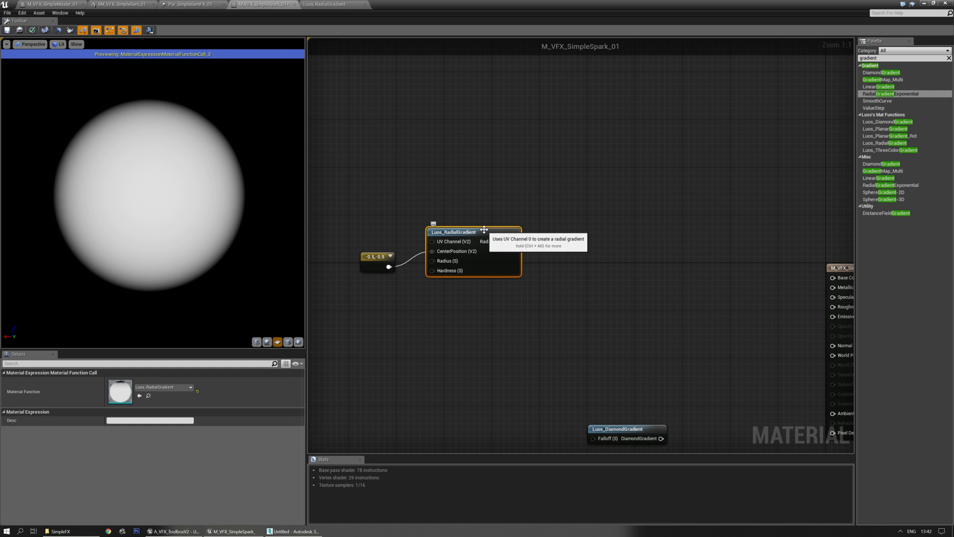
key("space")
key("space")
key("space")
- Set the R and G values of the CenterPosition constant to 0
left_click(361, 254)
left_click(374, 263)
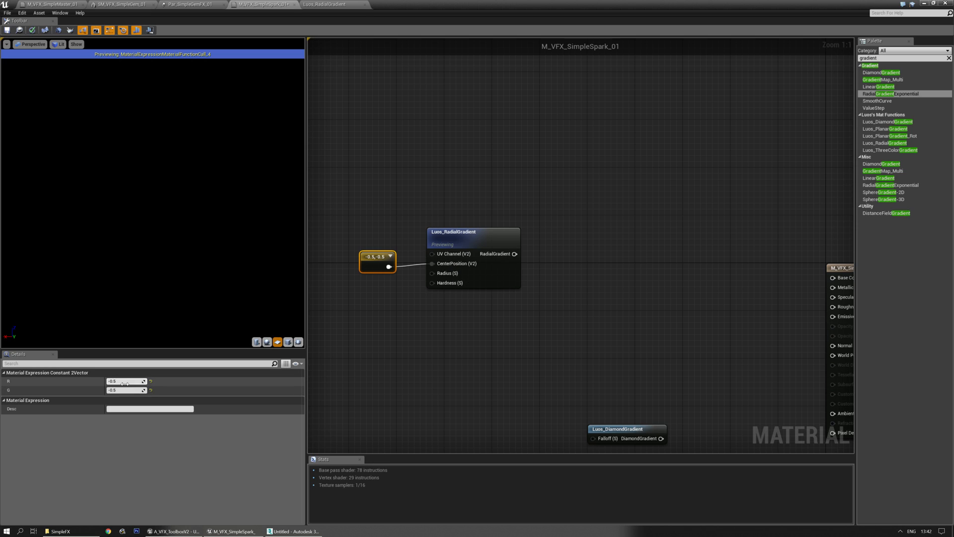
key("Tab")
type("0")
key("Return")
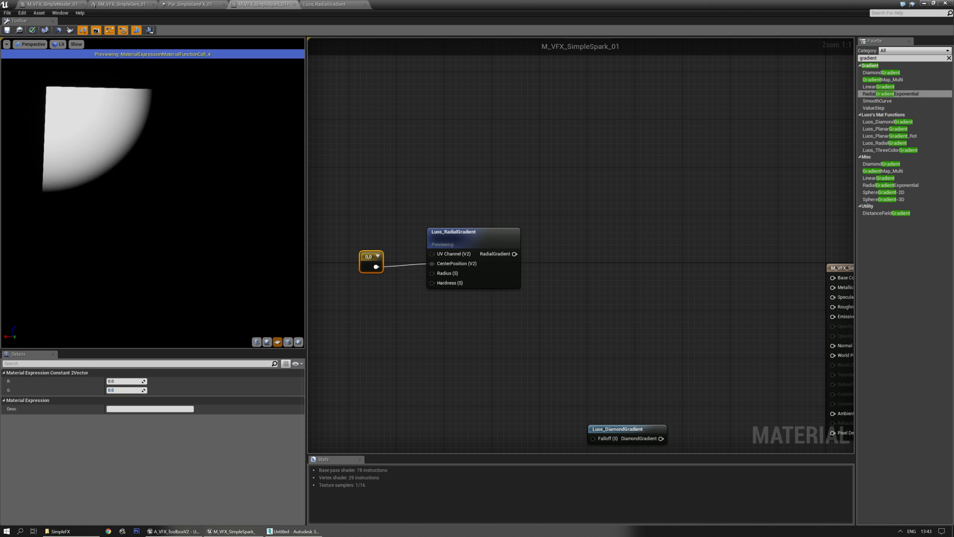
- Add a scalar constant with value 1 and connect it to the Hardness input of Luos_RadialGradient
right_click_drag(401, 292, 415, 297)
key("1")
left_click(383, 293)
left_click_drag(394, 308, 446, 288)
left_click(112, 381)
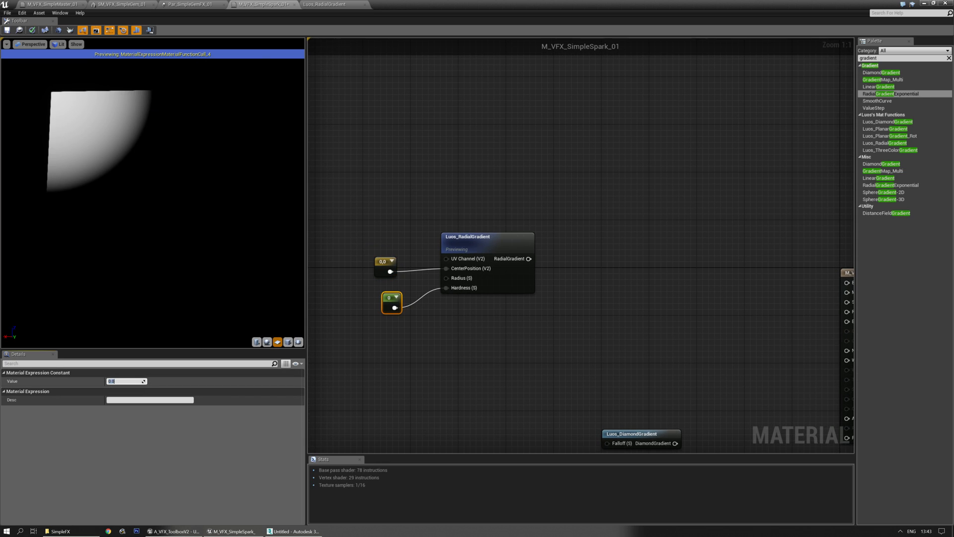
type("1")
key("Return")
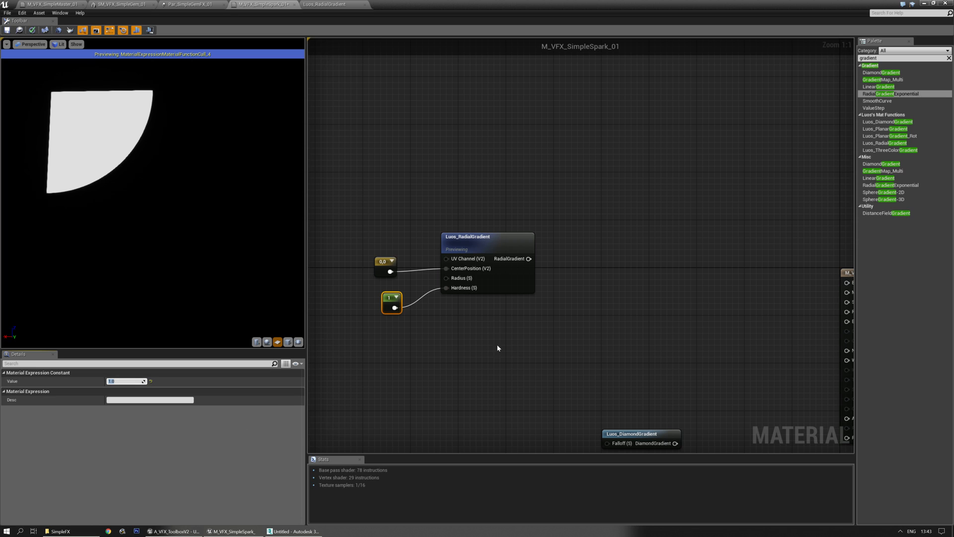
- Duplicate the Luos_RadialGradient node with its two constants and place the copy just below the original
right_click_drag(405, 345, 414, 306)
left_click_drag(381, 177, 553, 291)
right_click_drag(526, 318, 566, 304)
right_click_drag(500, 257, 511, 208)
key("ctrl+v")
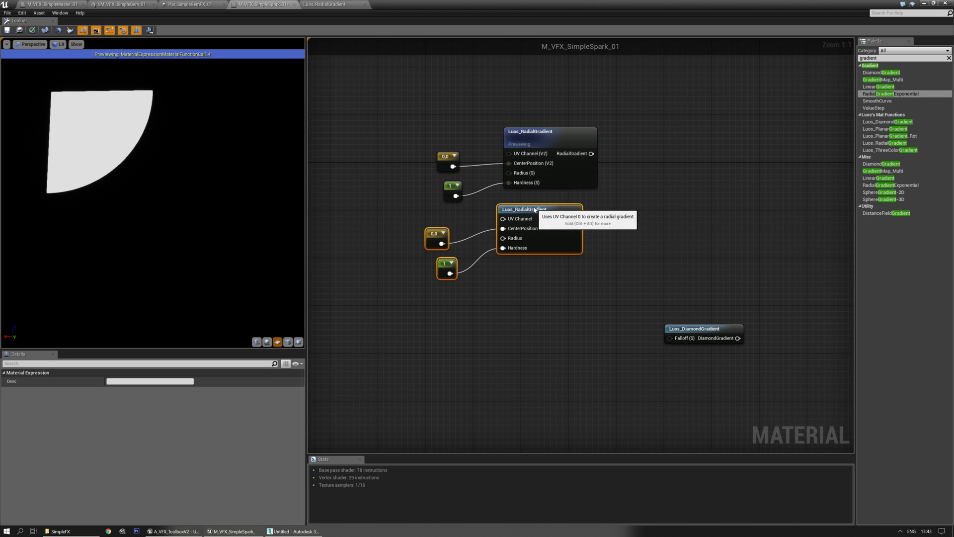
left_click_drag(530, 206, 548, 206)
- Move the Luos_DiamondGradient node out of the way, beyond the main material node
left_click_drag(663, 285, 709, 336)
right_click_drag(709, 336, 464, 243)
left_click_drag(449, 238, 813, 225)
left_click(572, 245)
- Copy both radial gradient groups with their constants and paste them below the existing ones, making four gradients
right_click_drag(537, 243, 716, 350)
left_click_drag(601, 312, 360, 121)
key("ctrl+c")
right_click_drag(485, 343, 512, 271)
left_click(445, 254)
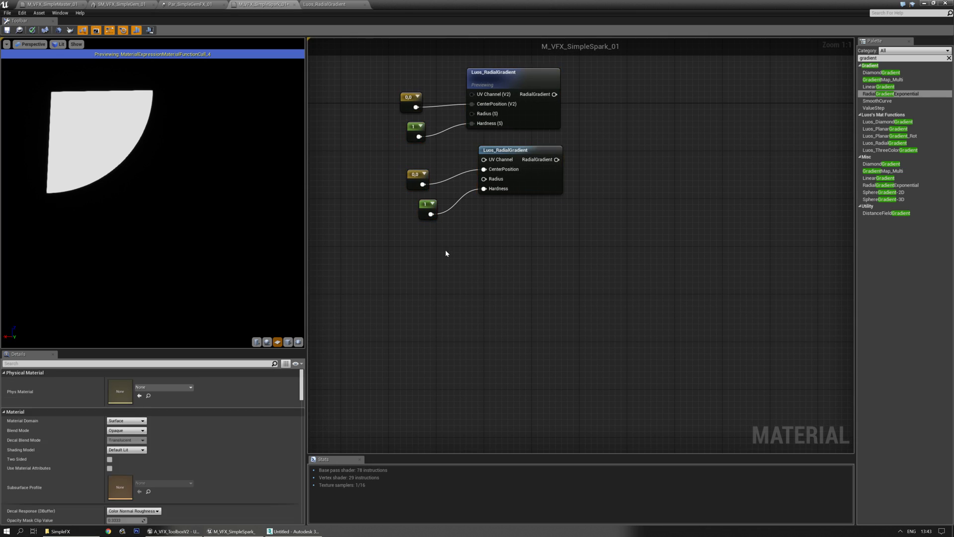
key("ctrl+v")
left_click_drag(538, 204, 532, 234)
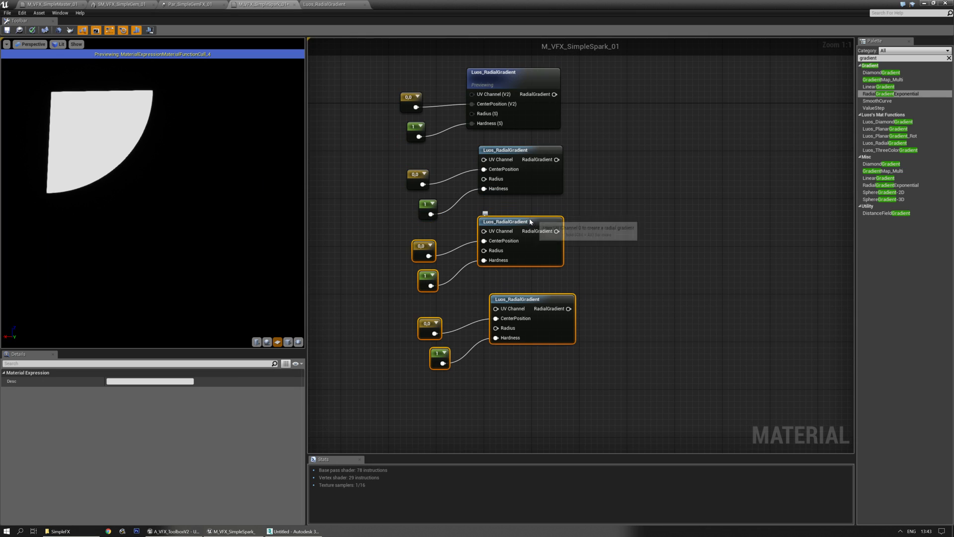
- Preview the second radial gradient and set its CenterPosition constant to R 1 and G 0
left_click(471, 190)
left_click(517, 149)
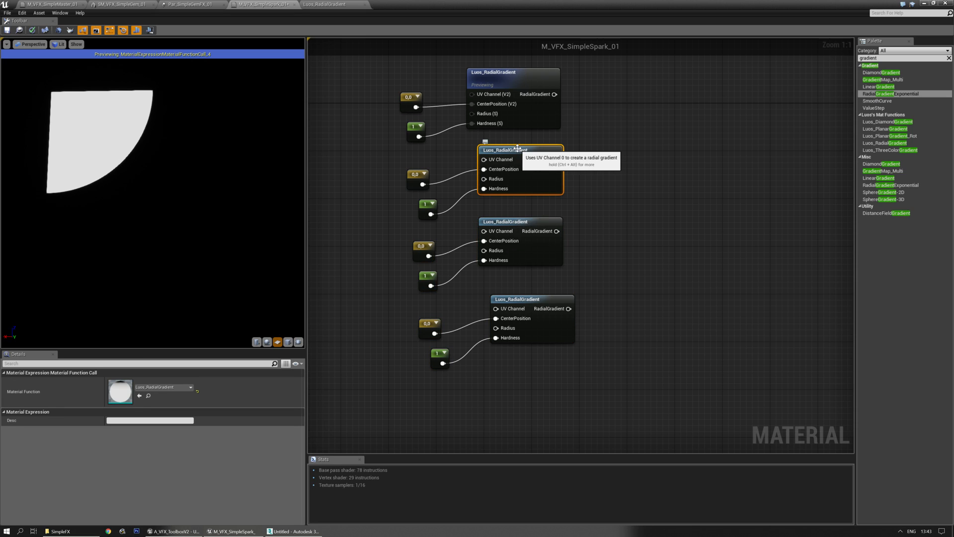
key("space")
left_click(409, 176)
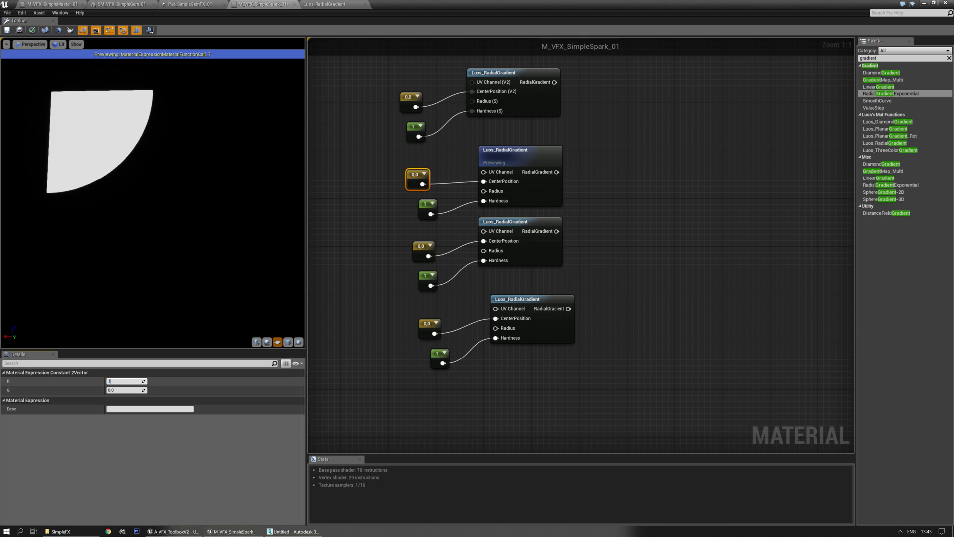
type("1")
key("Tab")
type("1")
key("Return")
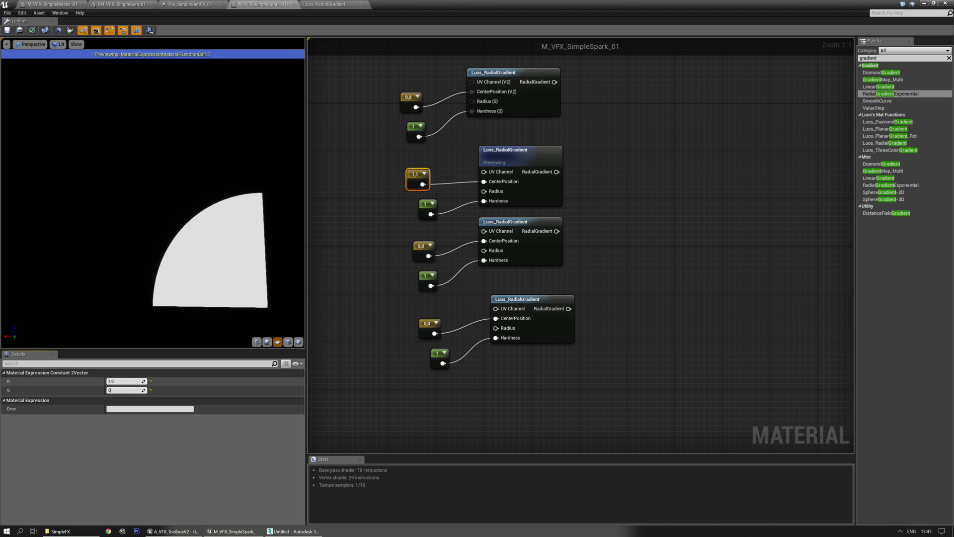
type("0")
key("Return")
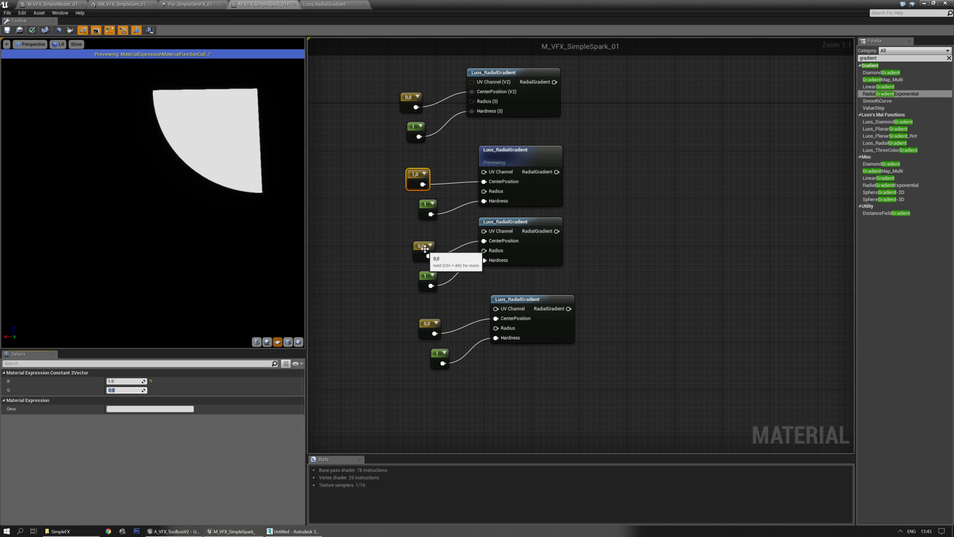
- Preview the third radial gradient and set its CenterPosition constant to R 0 and G 1
left_click(514, 221)
key("space")
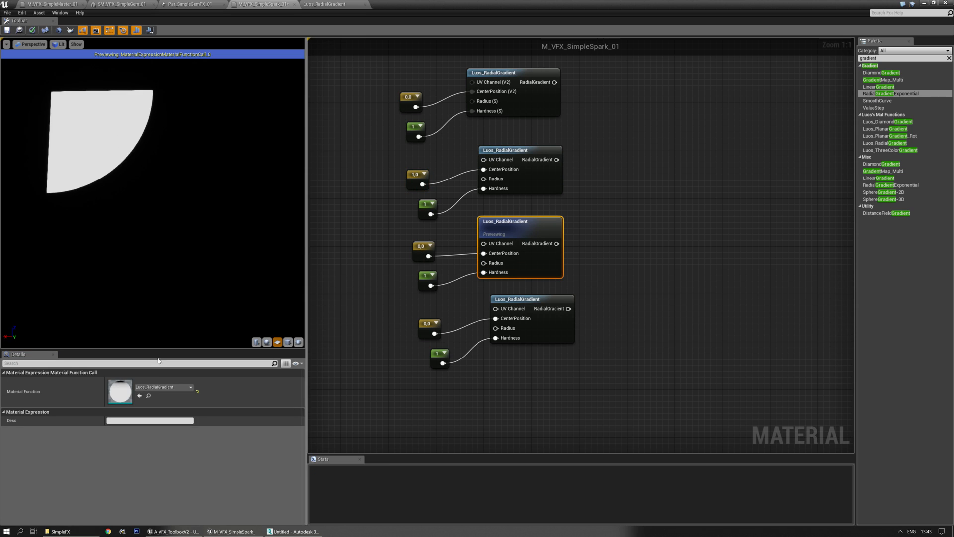
left_click(422, 245)
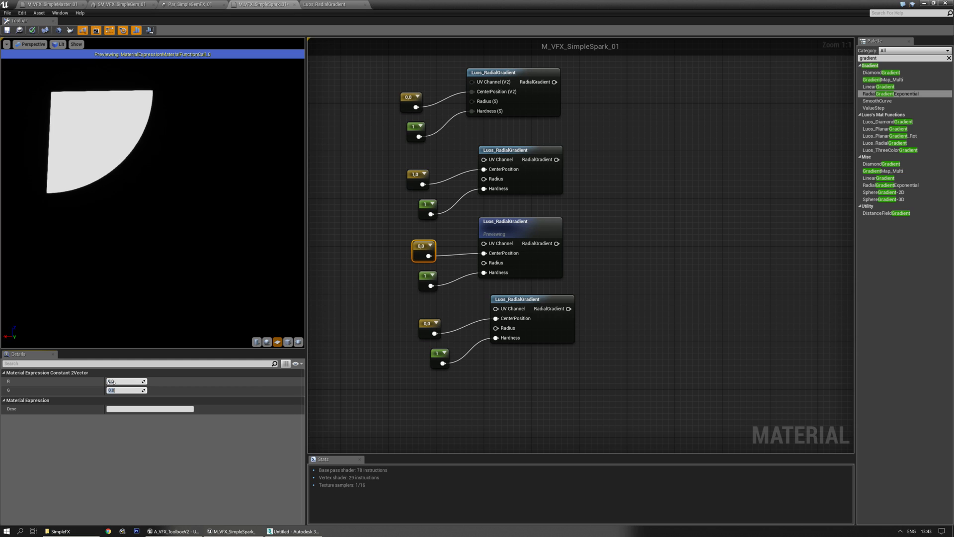
type("1")
key("Return")
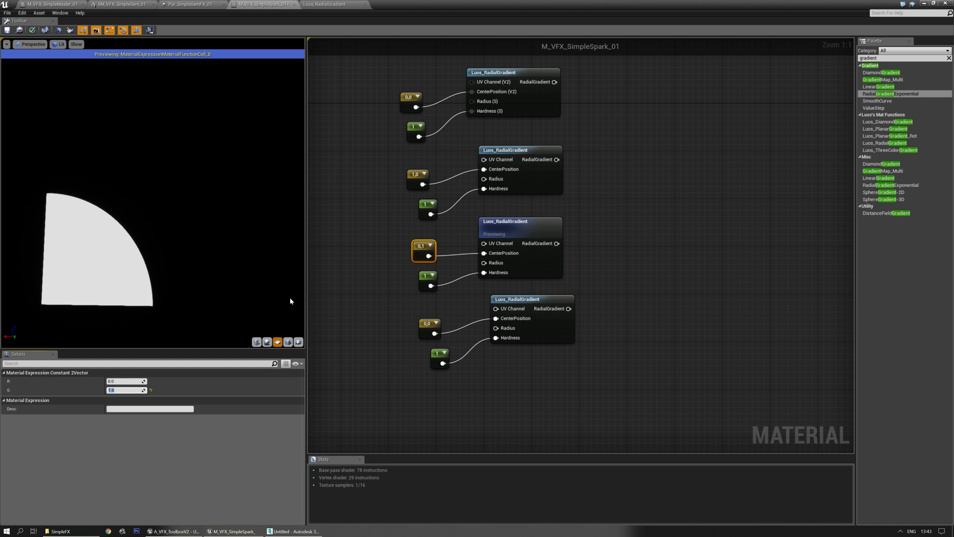
- Preview the fourth radial gradient and set its CenterPosition constant to R 1 and G 1
left_click(433, 326)
left_click(546, 300)
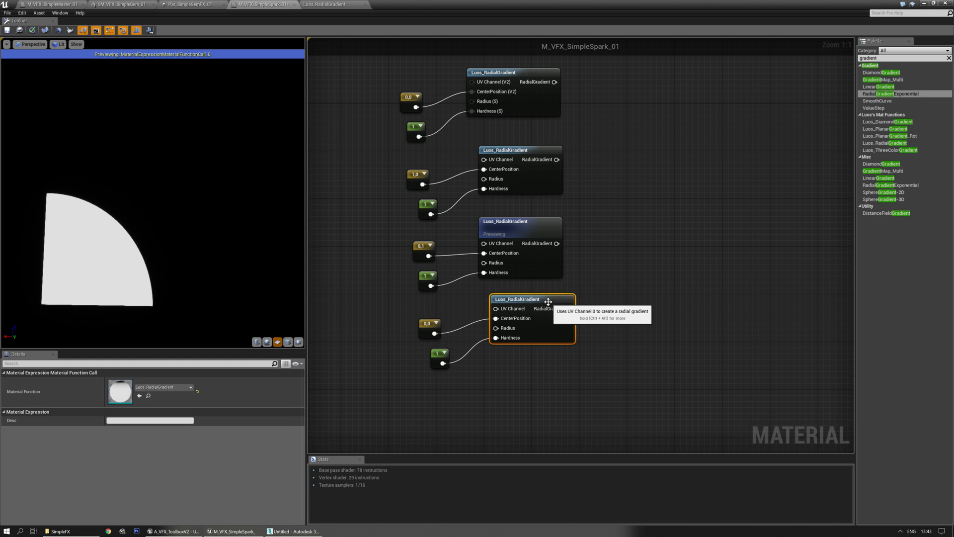
key("space")
left_click(429, 327)
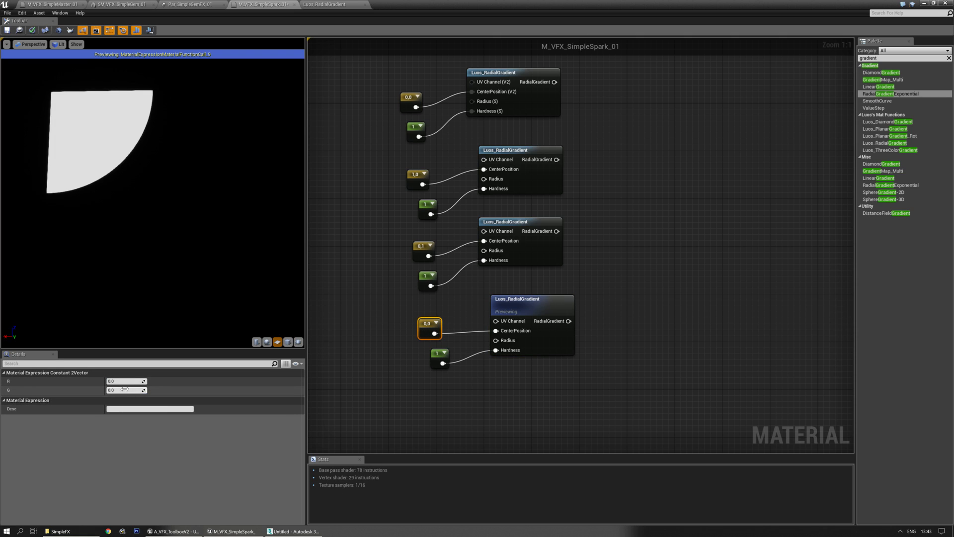
key("Tab")
type("1")
key("Return")
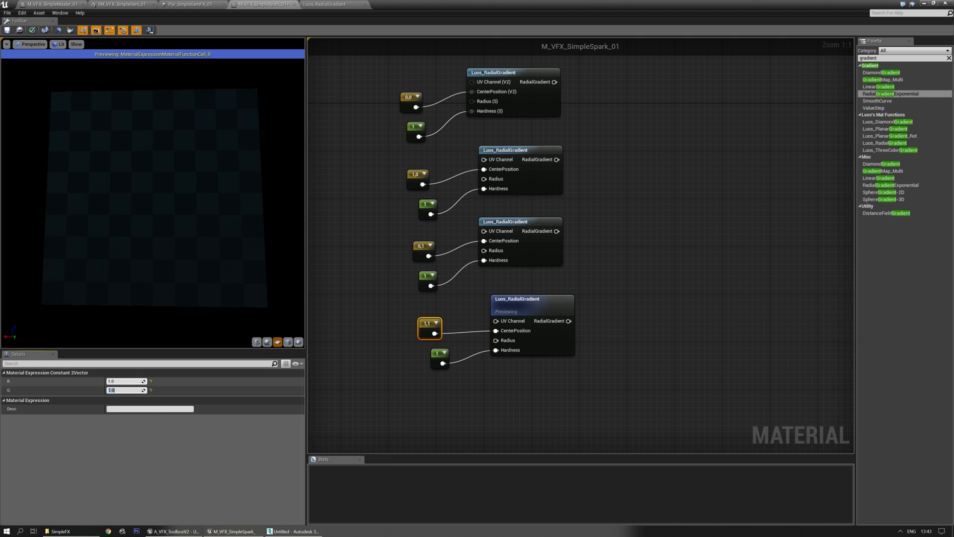
- Place three Add nodes between the gradients and the main material node: one upper, one lower and one further along
right_click_drag(638, 196, 601, 225)
right_click_drag(614, 177, 534, 196)
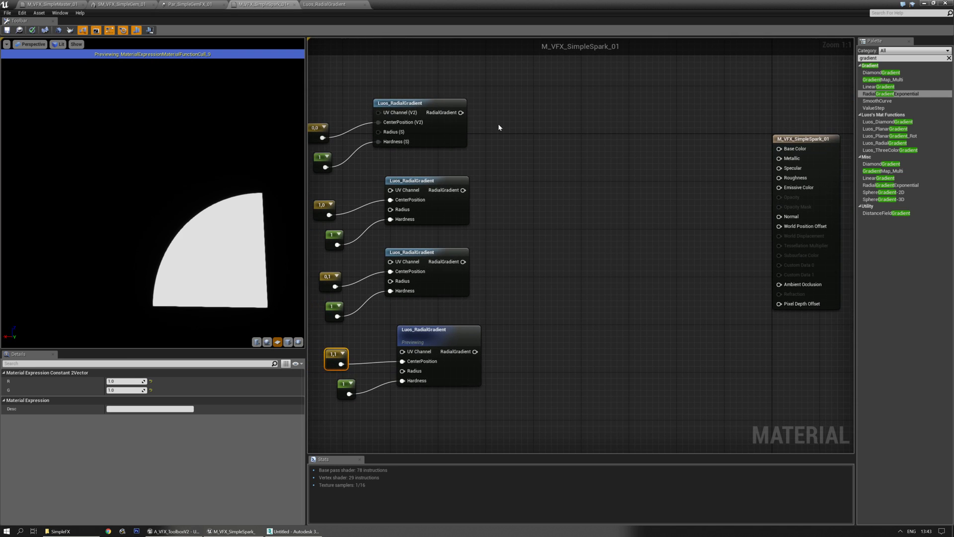
left_click(498, 125)
left_click(535, 206)
left_click_drag(539, 213, 515, 320)
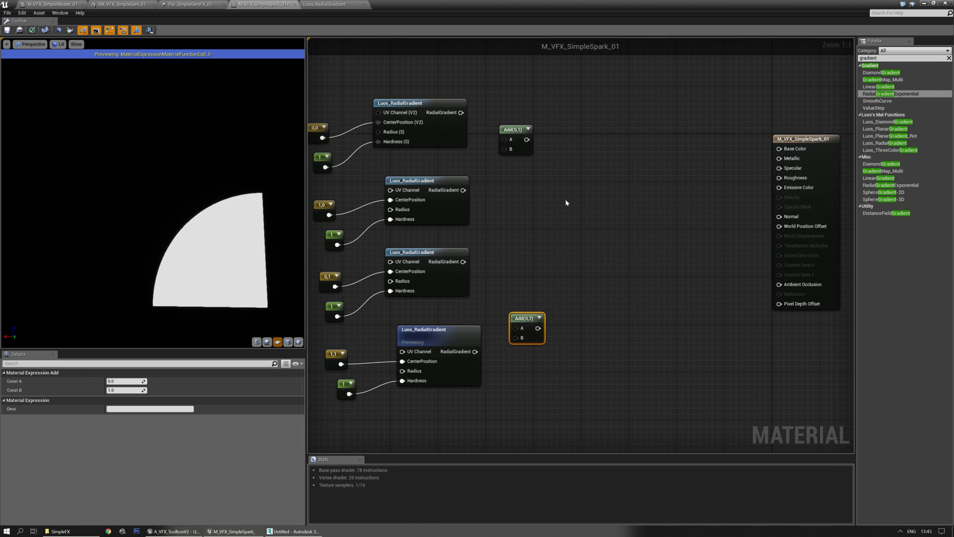
left_click(576, 178)
- Connect the first two radial gradients to inputs A and B of the upper Add node, preview it, and reposition the middle Add node
left_click_drag(462, 113, 514, 121)
key("space")
left_click_drag(463, 189, 511, 152)
left_click_drag(182, 187, 184, 190)
right_click_drag(544, 182, 544, 162)
left_click_drag(589, 164, 563, 180)
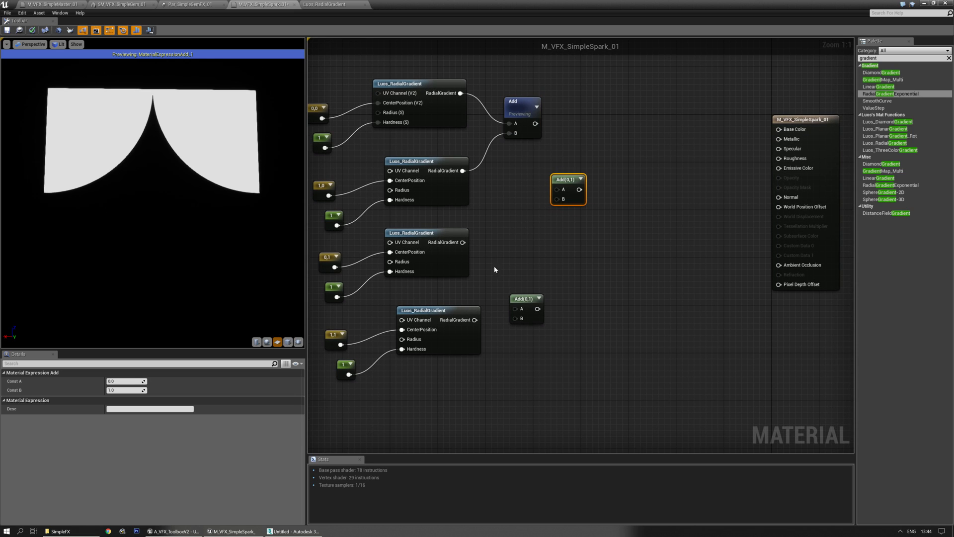
- Connect the third and fourth radial gradients to the lower Add node, then combine the upper and lower Adds in the last Add and preview it
mouse_move(518, 313)
left_mouse_down()
mouse_move(497, 321)
mouse_move(516, 318)
left_mouse_up()
left_click(523, 298)
key("space")
right_click(562, 249)
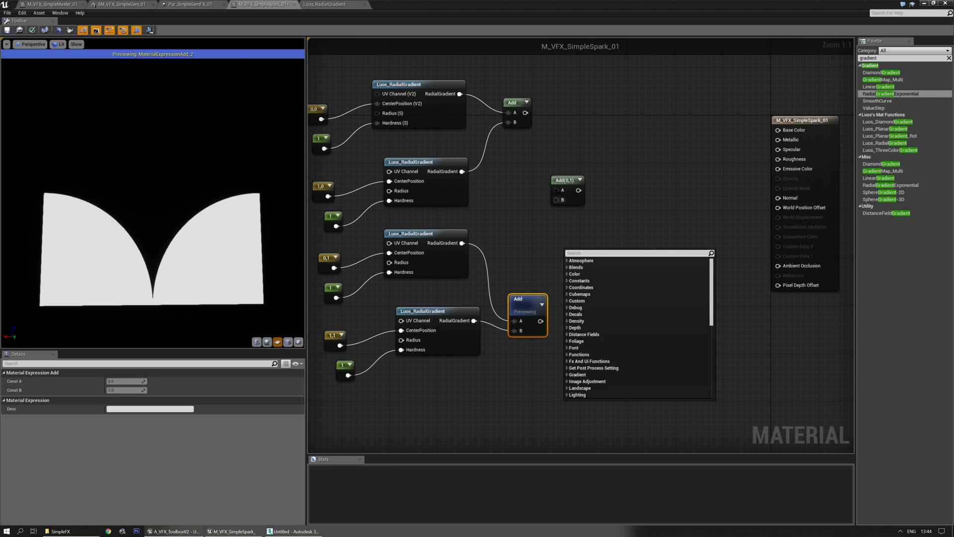
left_click_drag(525, 113, 576, 174)
key("space")
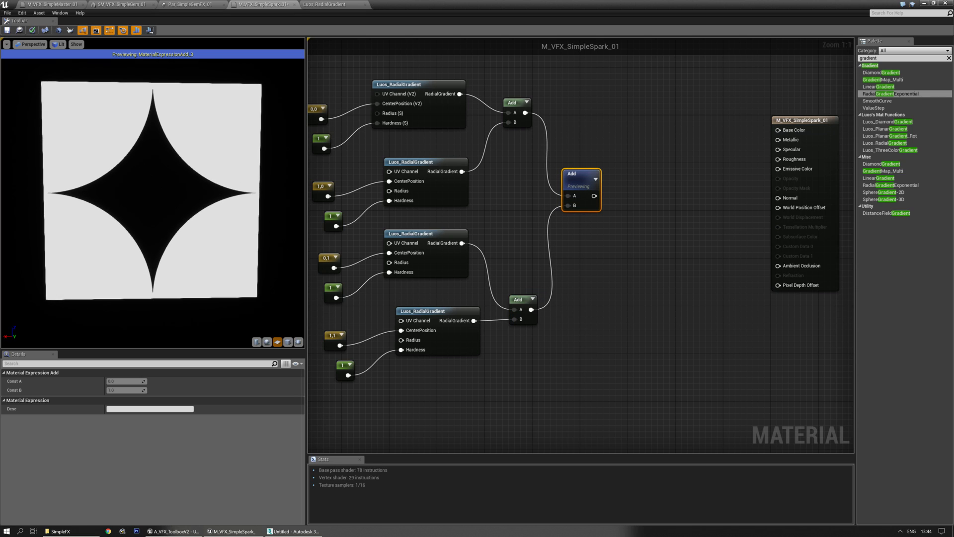
- Place a OneMinus (1-x) node after the last Add node, connect the Add output to it, and preview it
right_click_drag(623, 197, 555, 237)
key("o")
left_click(555, 216)
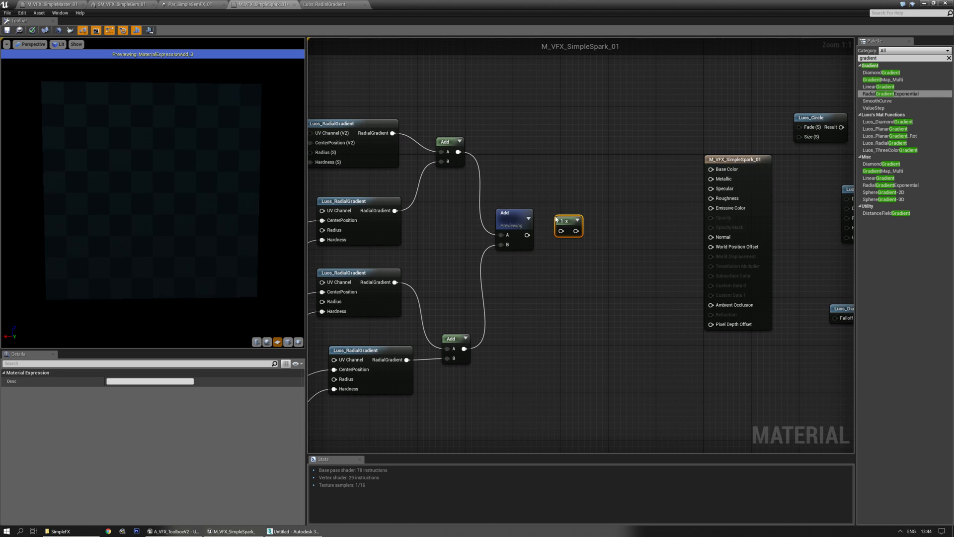
left_click_drag(527, 235, 562, 232)
left_click(571, 218)
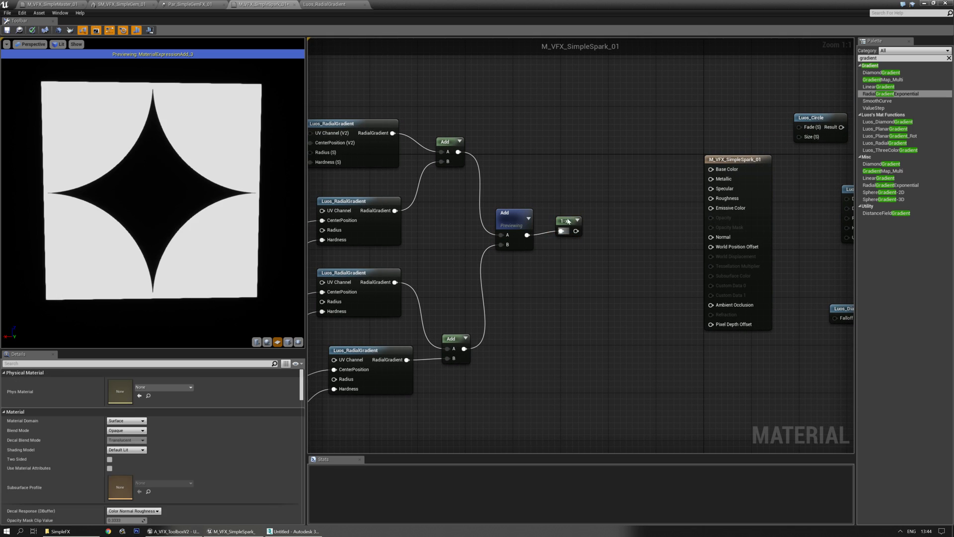
key("space")
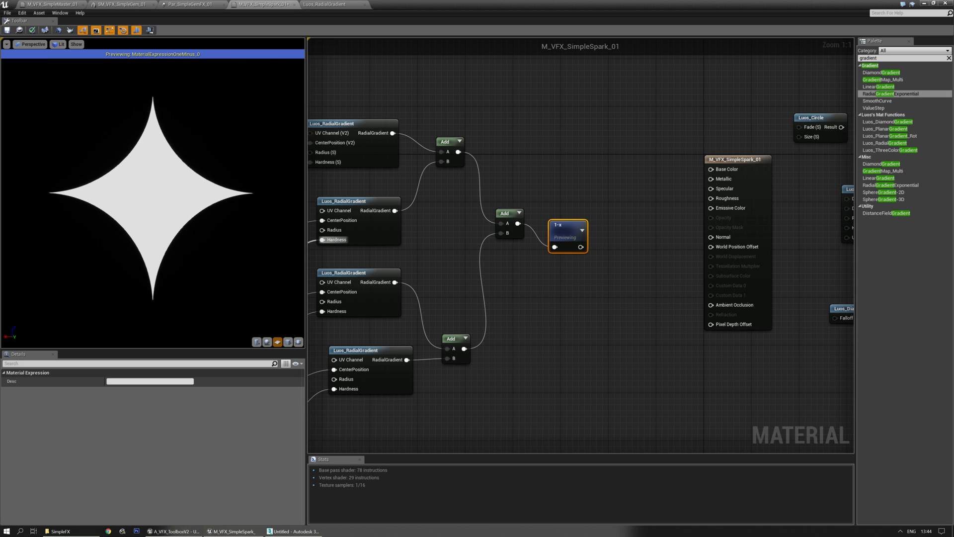
- Inspect the Luos_DiamondGradient function, then close the Luos_DiamondGradient and Luos_RadialGradient editors to return to M_VFX_SimpleSpark_01
right_click_drag(490, 306, 380, 261)
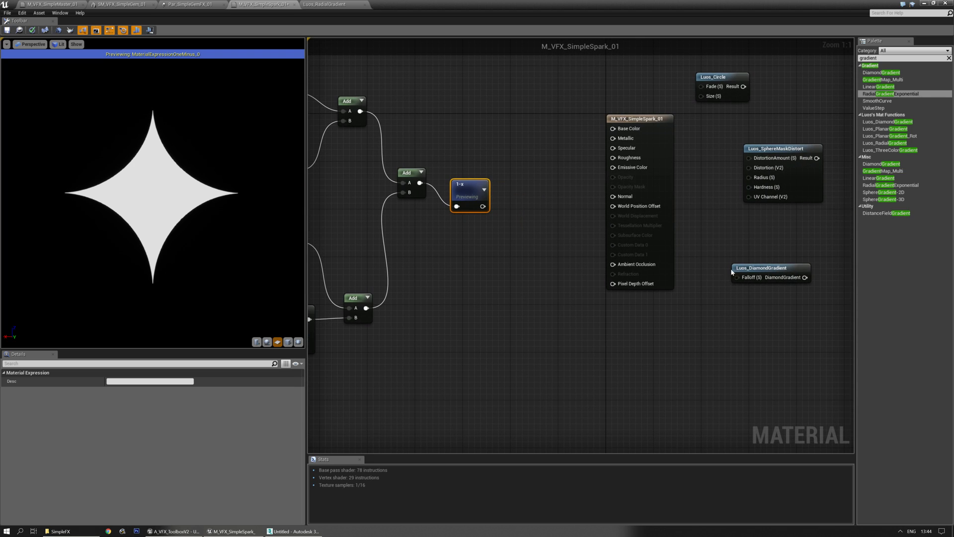
double_click(731, 271)
right_click_drag(528, 348, 458, 349)
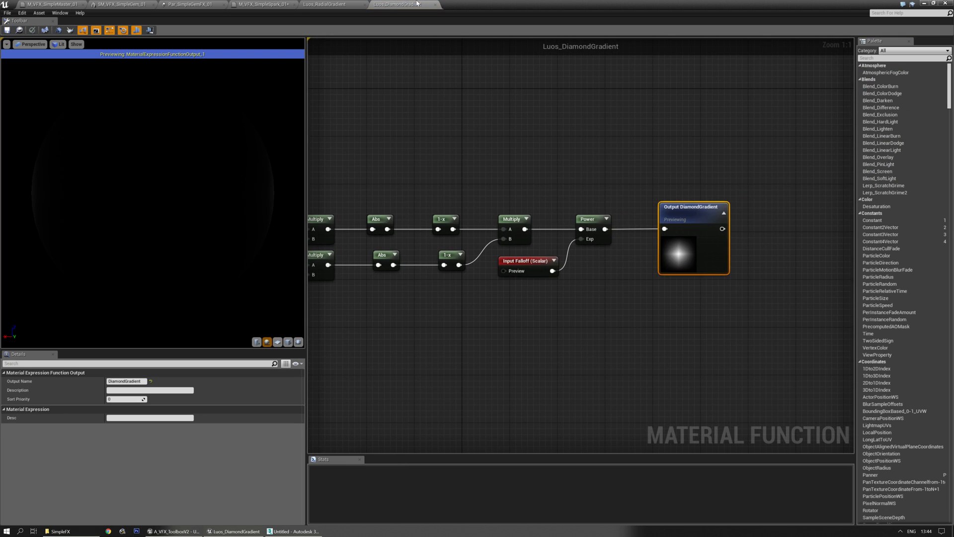
left_click(436, 6)
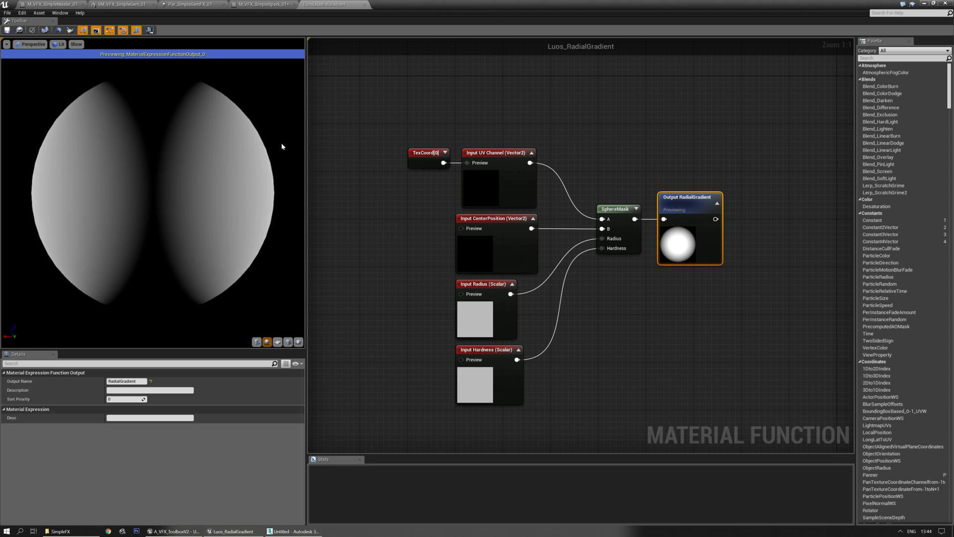
left_click(262, 5)
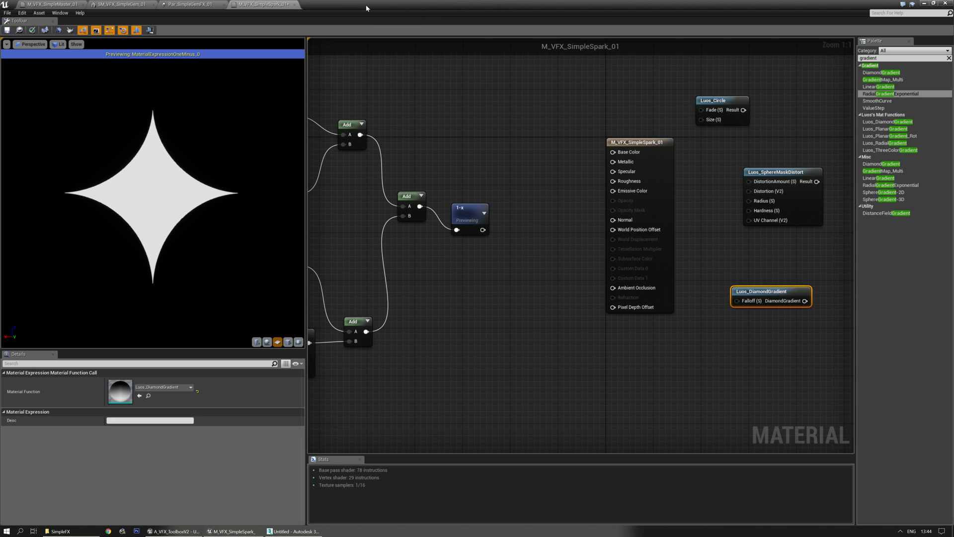
- Move Luos_DiamondGradient below the 1-x node, combine both through a new Add node's A and B inputs, and preview the Add
right_click_drag(522, 281, 565, 259)
left_click_drag(822, 275, 479, 288)
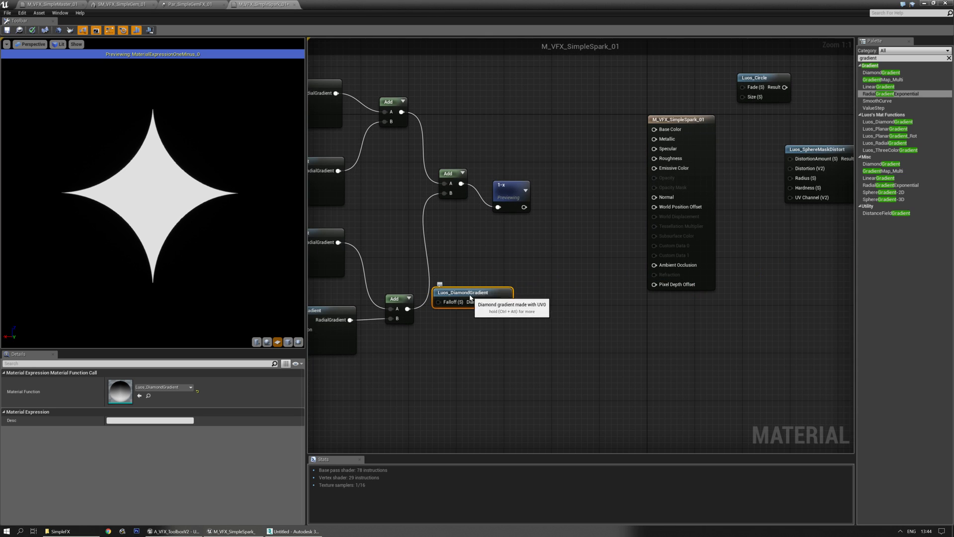
left_click(562, 222)
left_click(566, 215)
left_click_drag(524, 207, 572, 227)
left_click_drag(513, 302, 580, 211)
key("space")
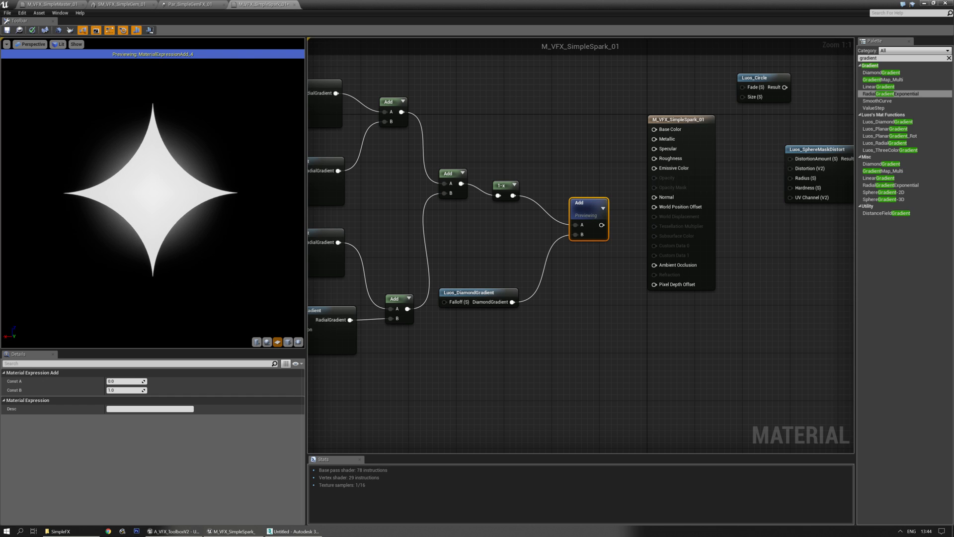
- Connect the new Add node after the 1-x node to the material's Emissive Color input and stop previewing the node
left_click_drag(153, 198, 158, 196)
right_click_drag(500, 259, 705, 246)
right_click_drag(677, 315, 514, 326)
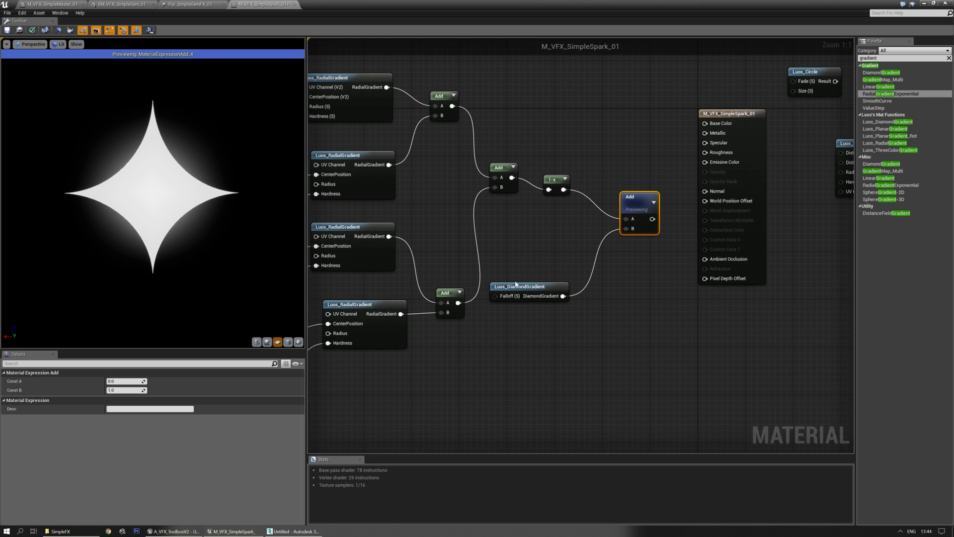
right_click_drag(645, 267, 636, 271)
left_click_drag(642, 224, 704, 168)
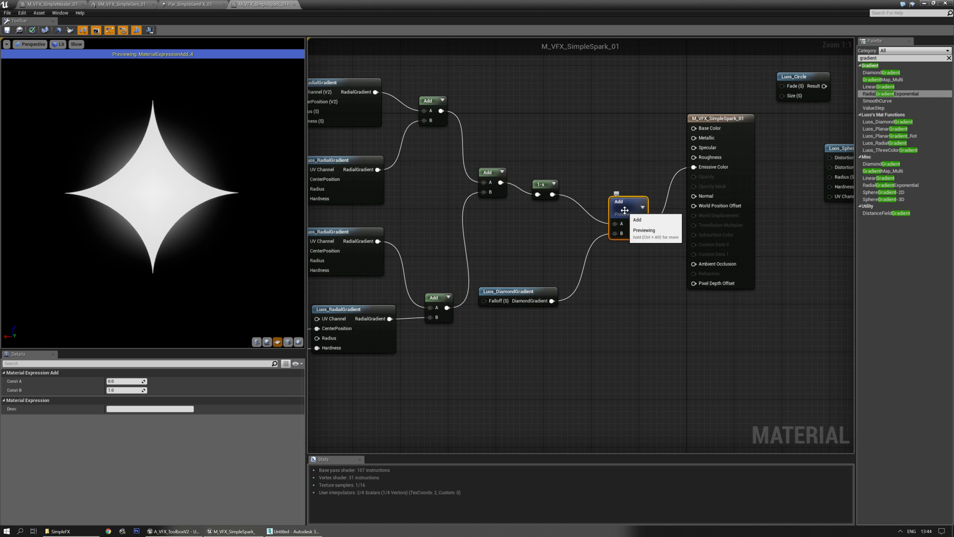
right_click_drag(433, 401, 476, 386)
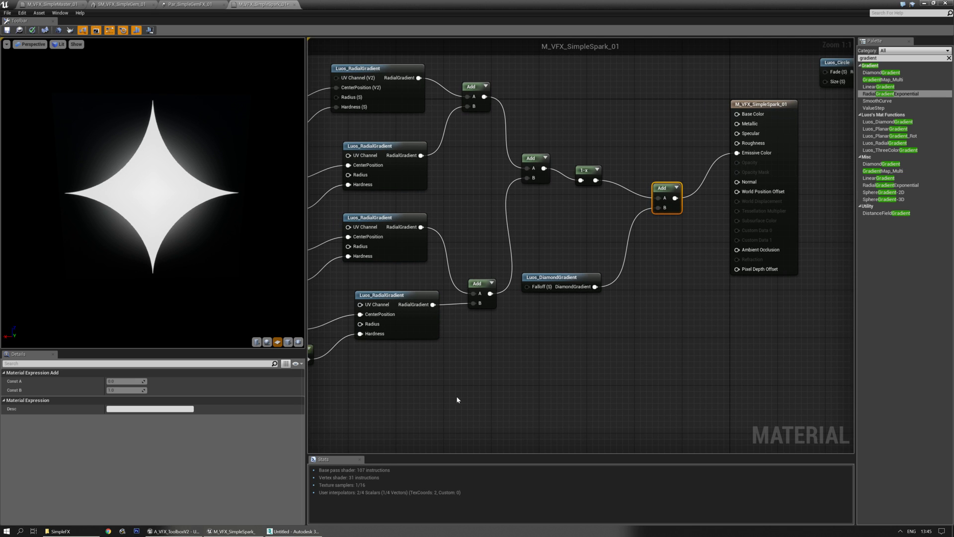
right_click_drag(611, 328, 595, 339)
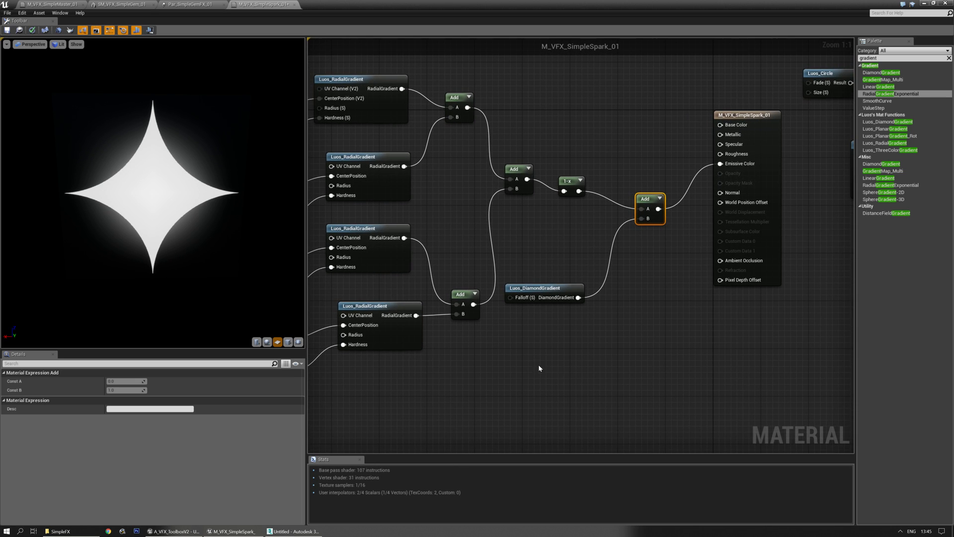
left_click(480, 407)
right_click_drag(601, 386, 551, 403)
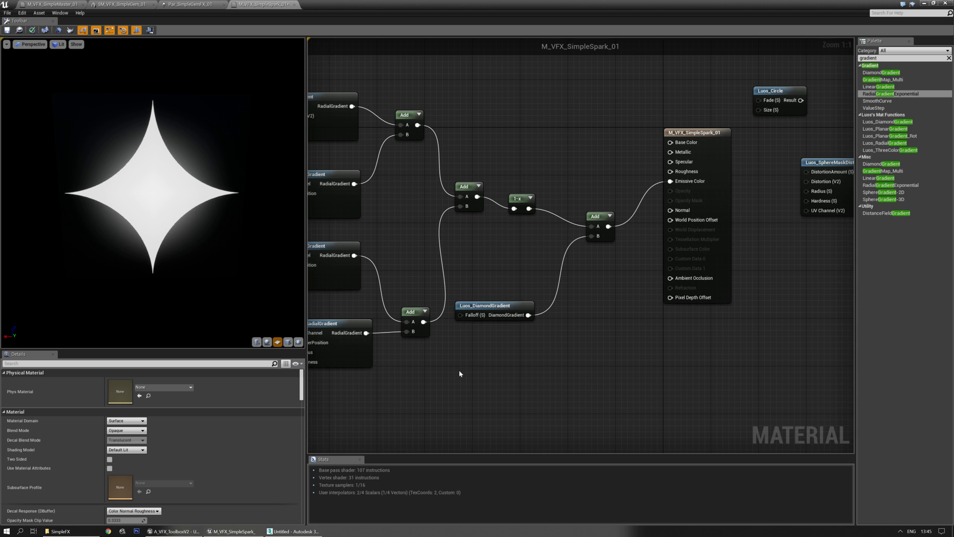
right_click_drag(453, 382, 492, 370)
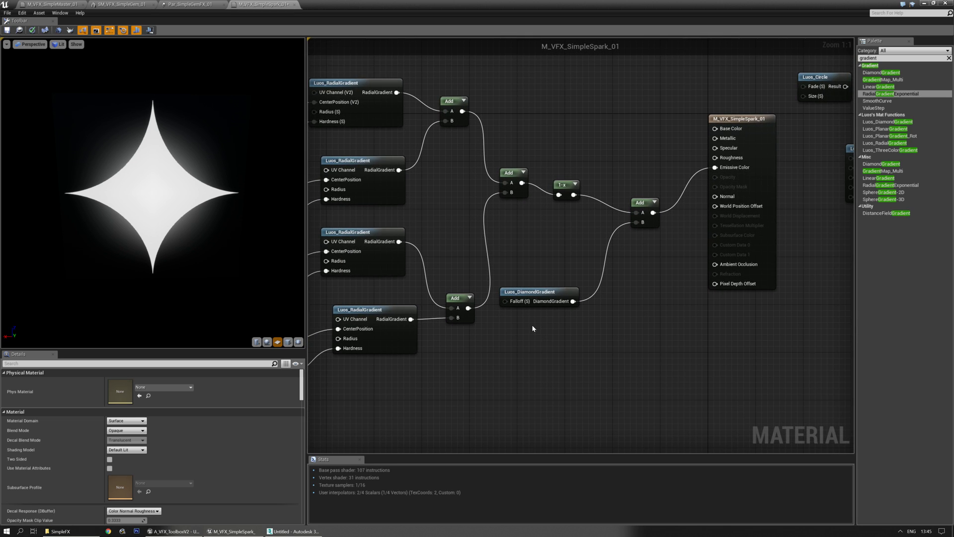
- Paste a copy of a Luos_RadialGradient node below Luos_DiamondGradient and connect it to input B of the Add feeding Emissive Color
right_click_drag(418, 348, 562, 323)
left_click_drag(492, 317, 487, 285)
key("ctrl+c")
right_click_drag(671, 353, 488, 386)
key("ctrl+v")
left_click_drag(561, 347, 565, 221)
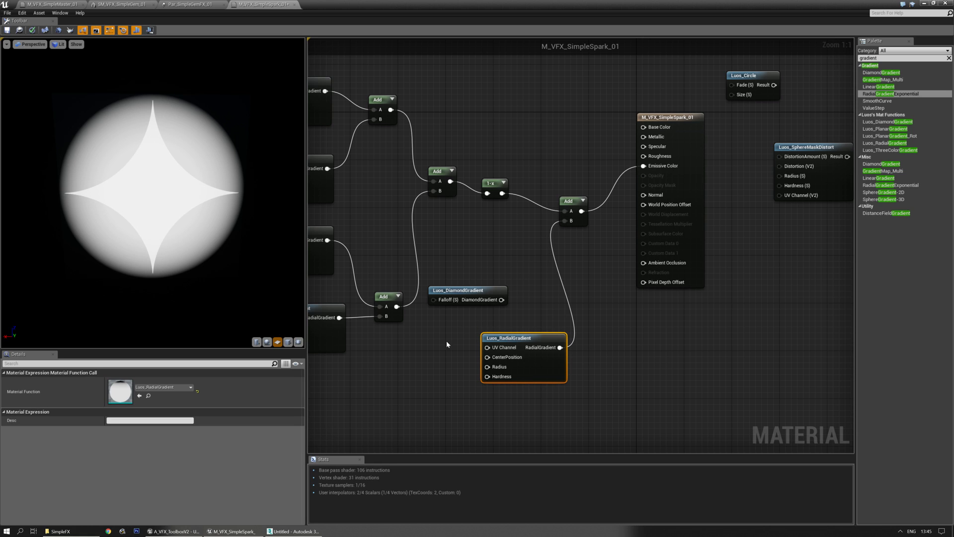
left_click(427, 361)
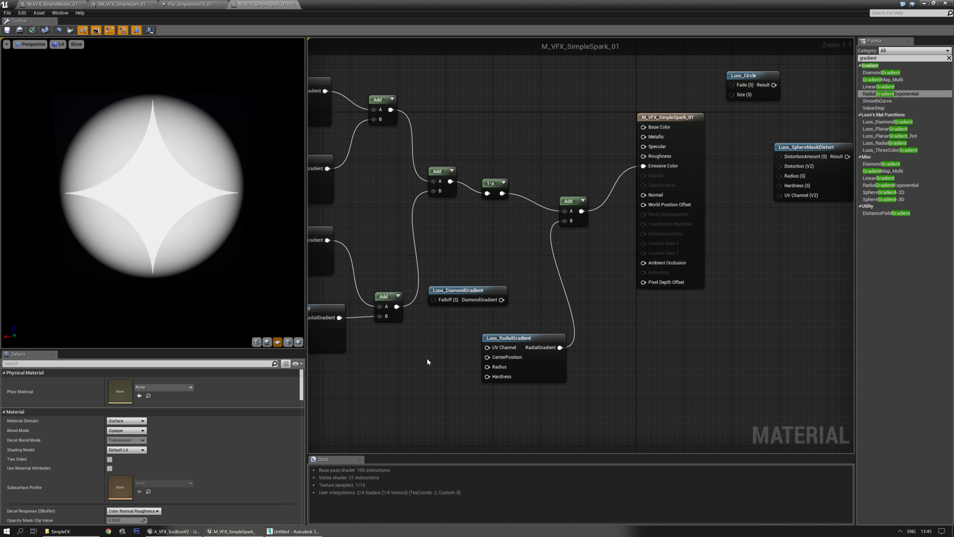
right_click_drag(428, 359, 434, 347)
left_click_drag(213, 268, 216, 275)
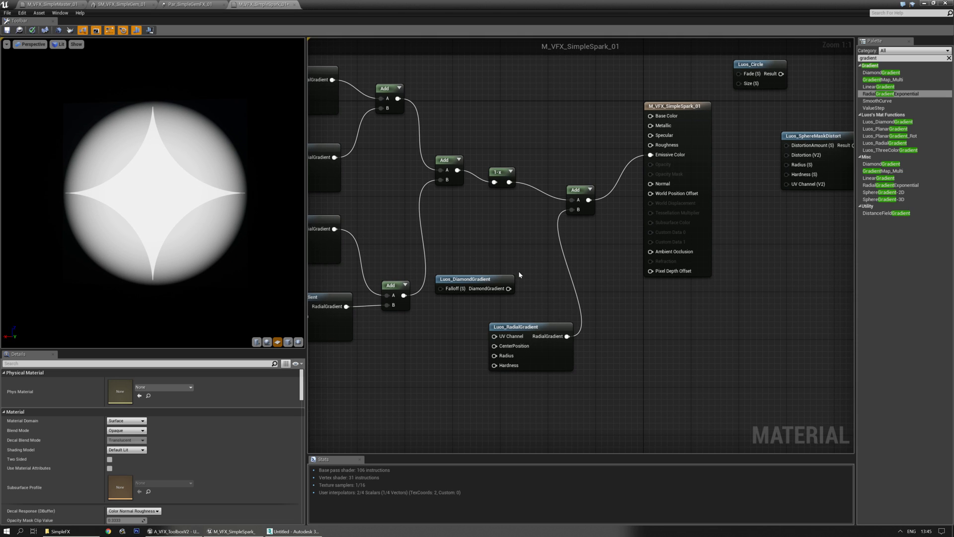
- Delete the extra Add, diamond gradient and pasted radial gradient nodes, and connect the 1-x node directly to Emissive Color
right_click_drag(587, 300, 637, 269)
left_click_drag(619, 279, 635, 224)
key("Delete")
left_click_drag(613, 152, 768, 127)
left_click(680, 156)
key("Delete")
right_click_drag(680, 158, 635, 229)
mouse_move(160, 254)
left_mouse_down()
mouse_move(168, 253)
mouse_move(82, 248)
mouse_move(169, 263)
left_mouse_up()
right_click_drag(554, 335, 576, 282)
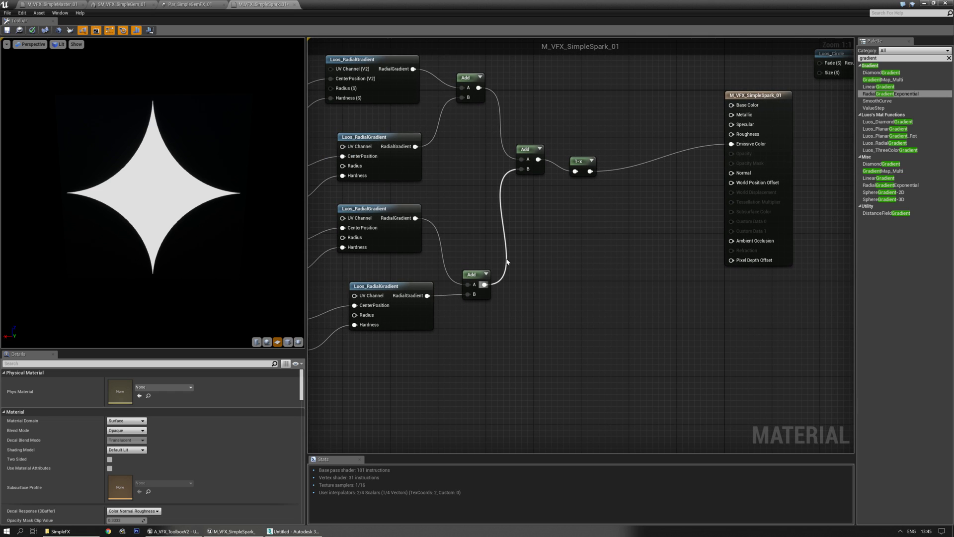
- Set the material's Blend Mode to Masked and its Shading Model to Unlit
left_click(131, 431)
left_click(128, 442)
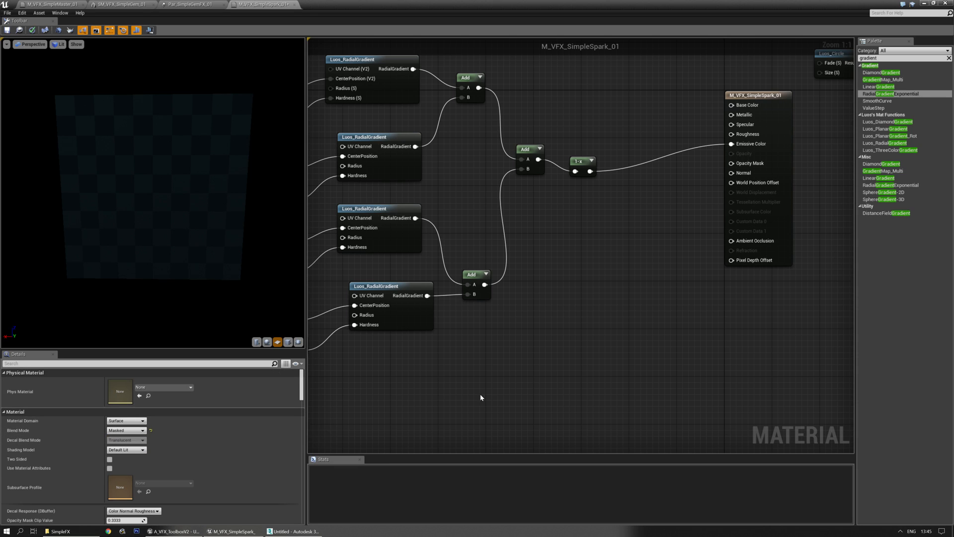
left_click(144, 450)
left_click(124, 458)
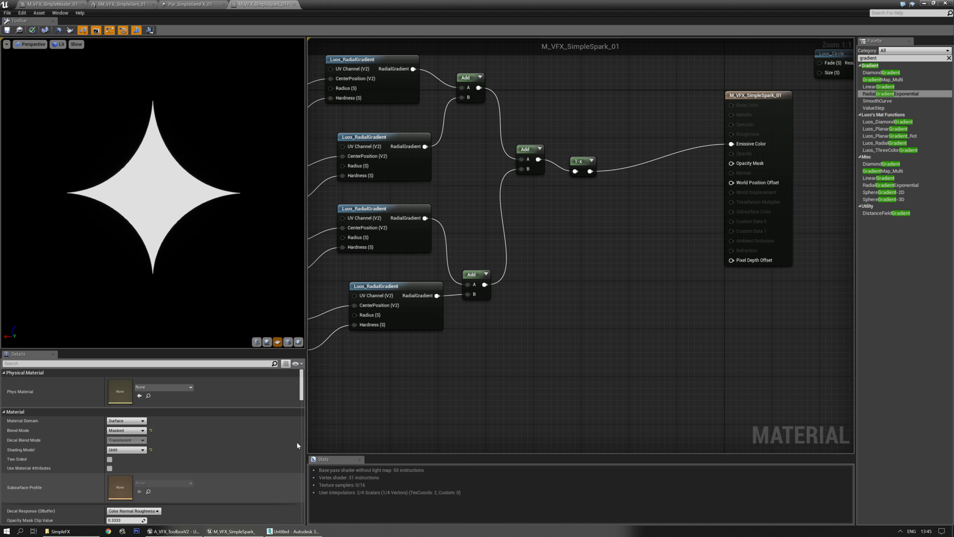
- Disable Tangent Space Normal and enable Fully Rough in the material's properties
scroll(167, 432, "down", 2)
scroll(166, 433, "down", 1)
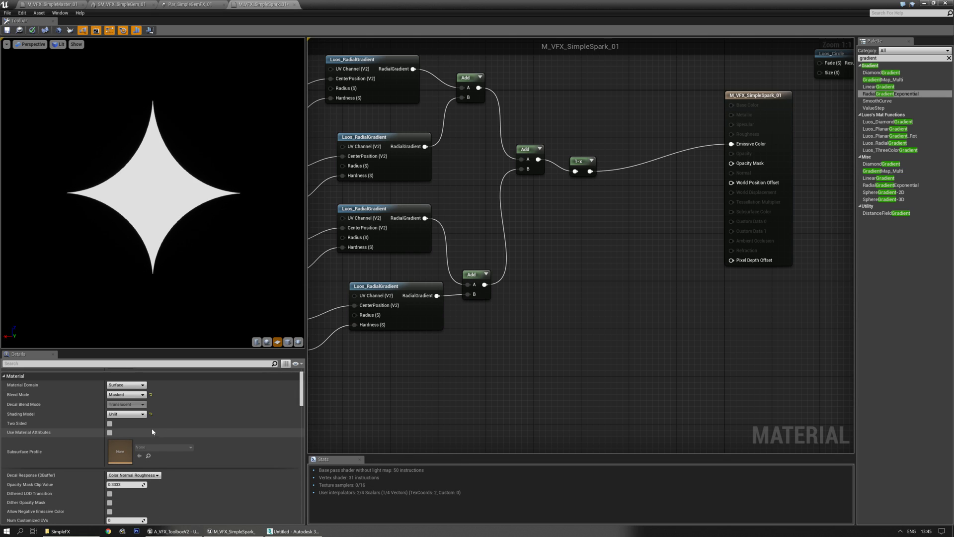
left_click_drag(164, 262, 195, 300)
scroll(221, 466, "down", 3)
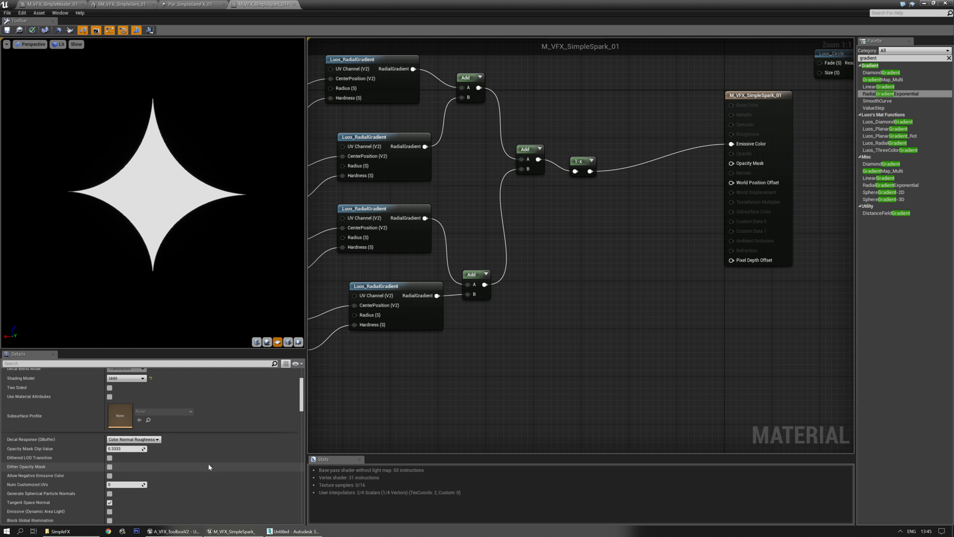
scroll(162, 448, "down", 3)
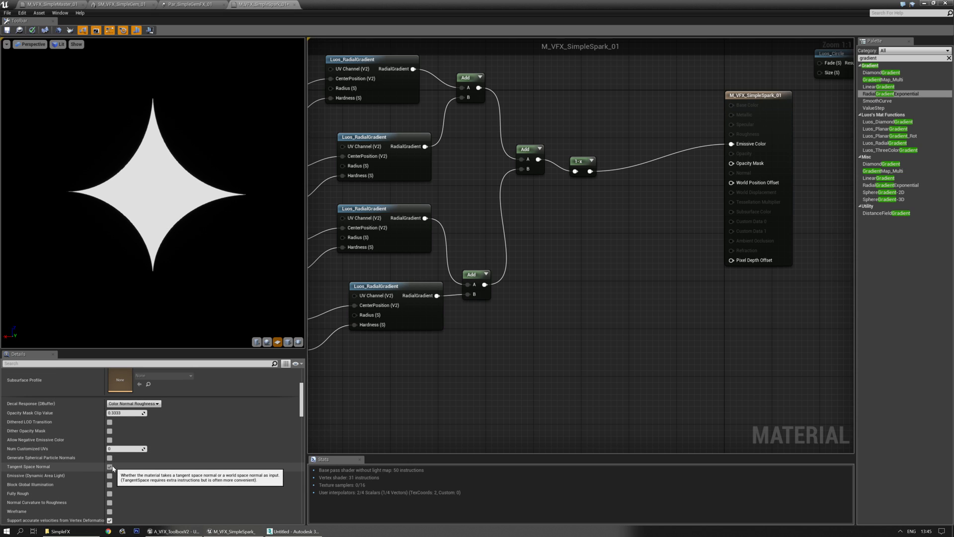
scroll(120, 457, "down", 2)
scroll(149, 431, "up", 5)
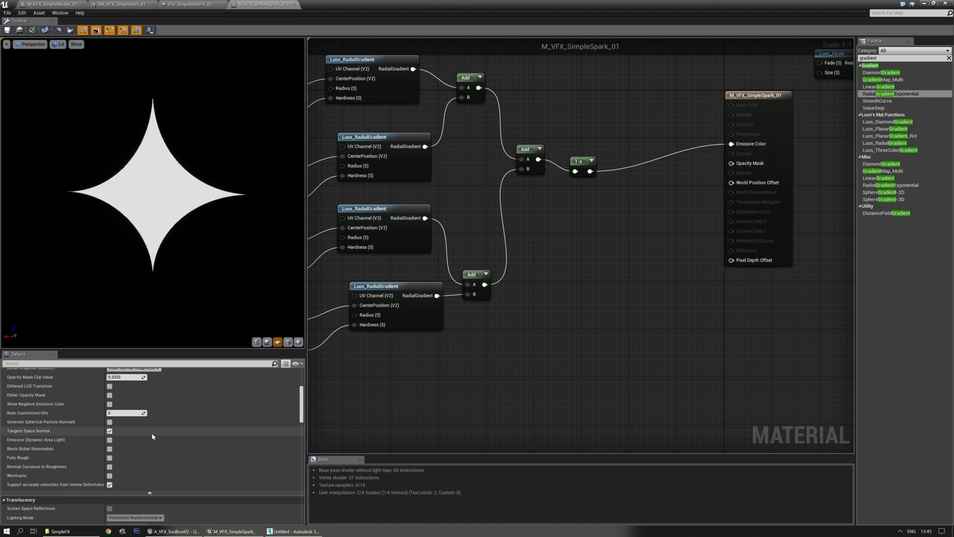
scroll(166, 418, "up", 1)
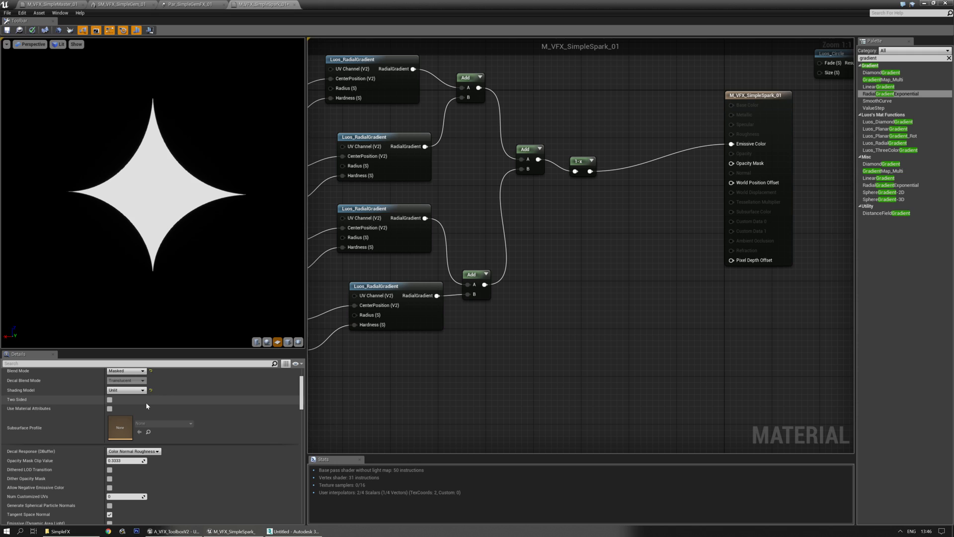
scroll(124, 398, "down", 2)
scroll(129, 423, "down", 3)
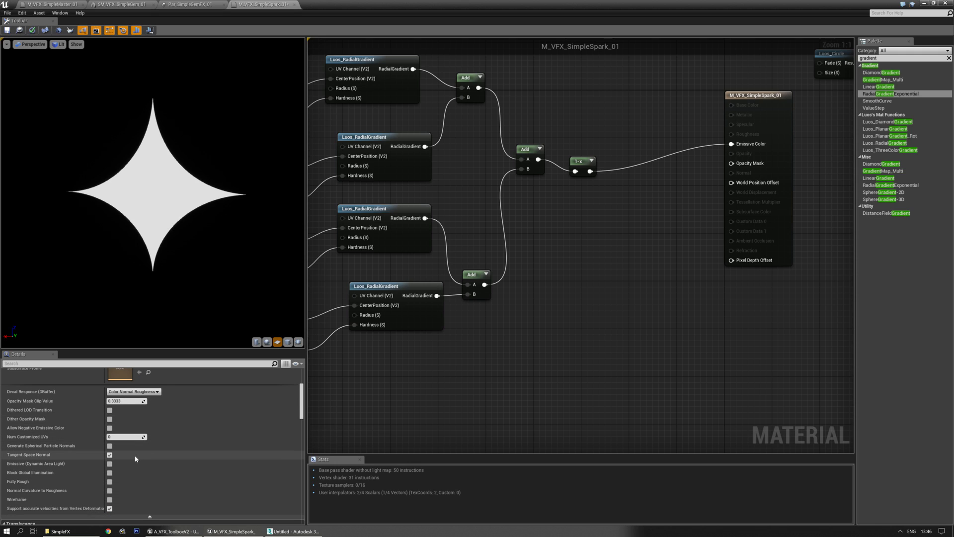
left_click(109, 455)
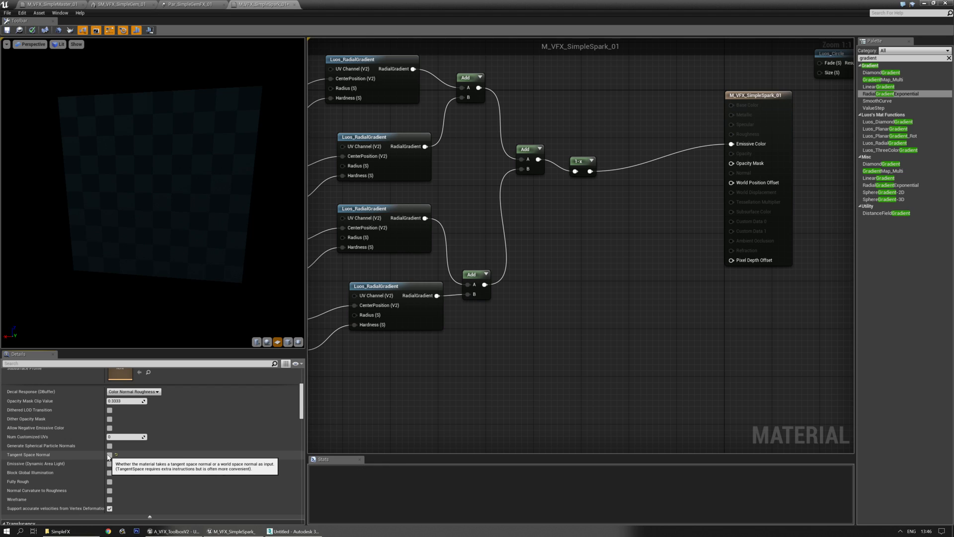
left_click(110, 481)
- Disable Use Lightmap Directionality in the material's Mobile properties and save the material
scroll(118, 439, "down", 6)
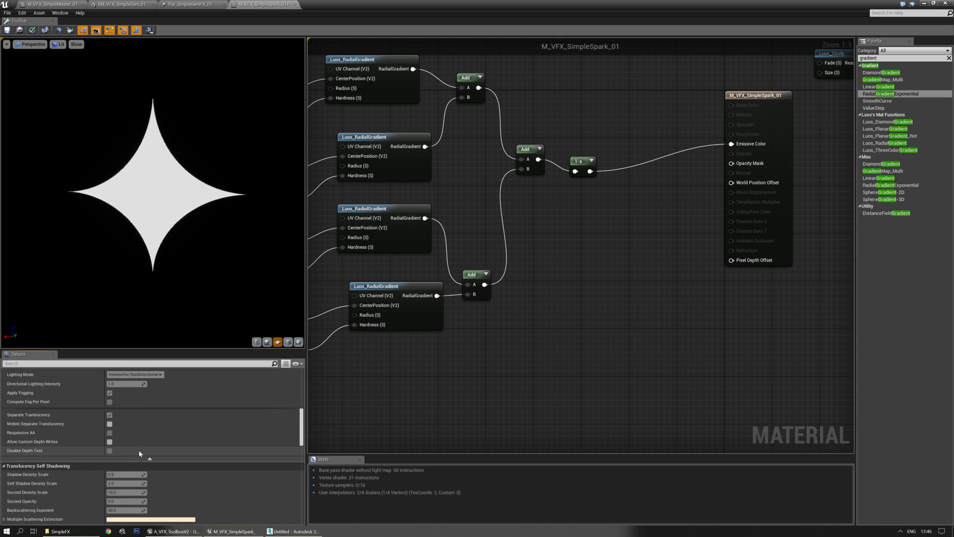
scroll(126, 454, "down", 8)
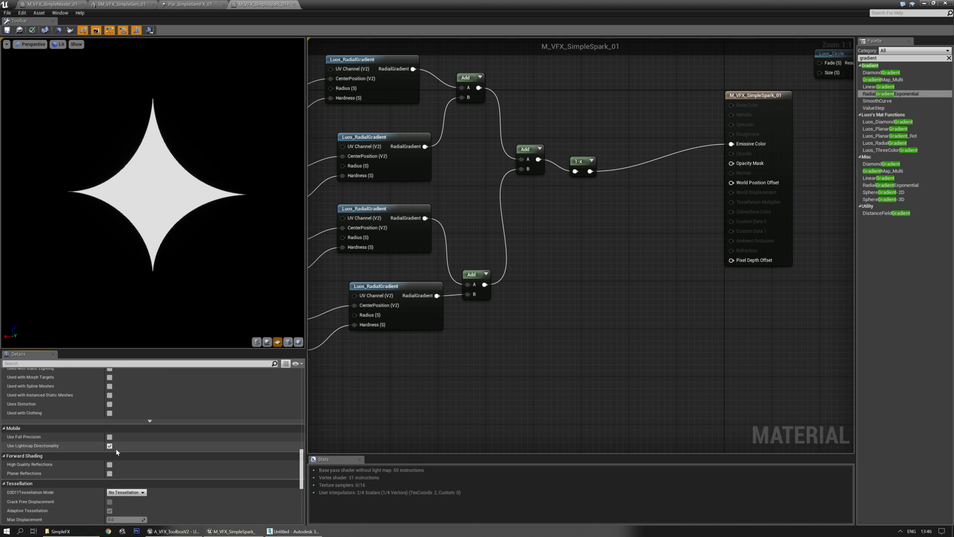
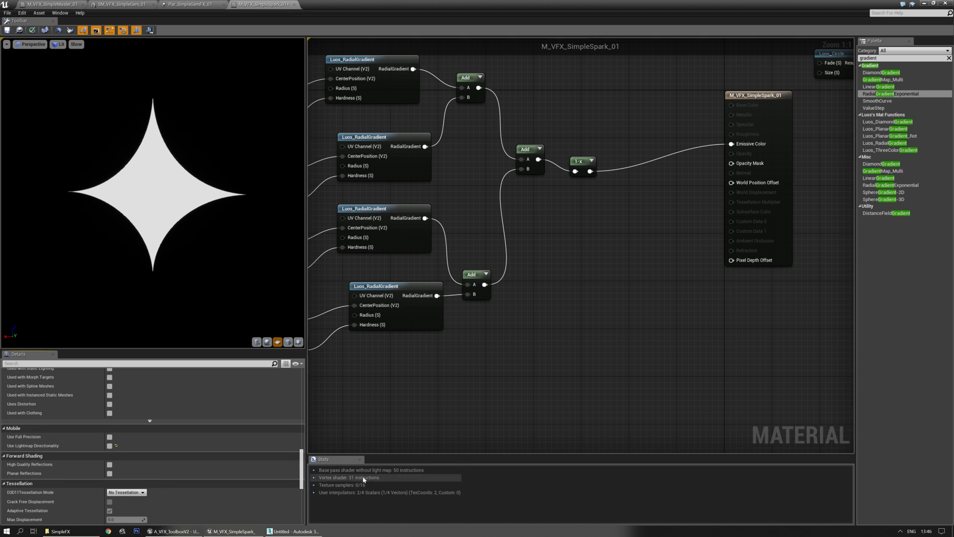
left_click_drag(302, 472, 302, 390)
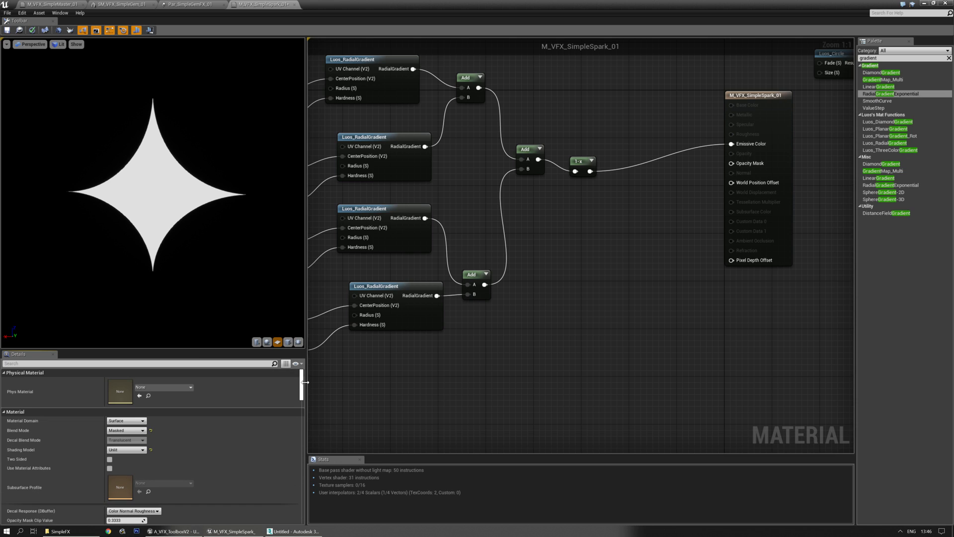
left_click(7, 30)
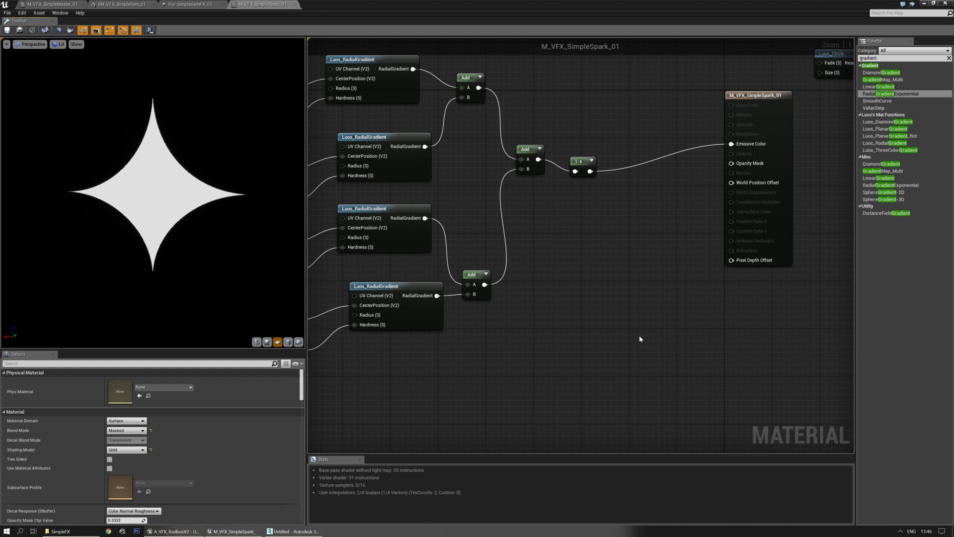
- Stack the four Luos_RadialGradient nodes into one evenly spaced, aligned vertical column
right_click_drag(595, 261, 645, 349)
right_click_drag(449, 241, 532, 243)
left_click_drag(474, 227, 457, 203)
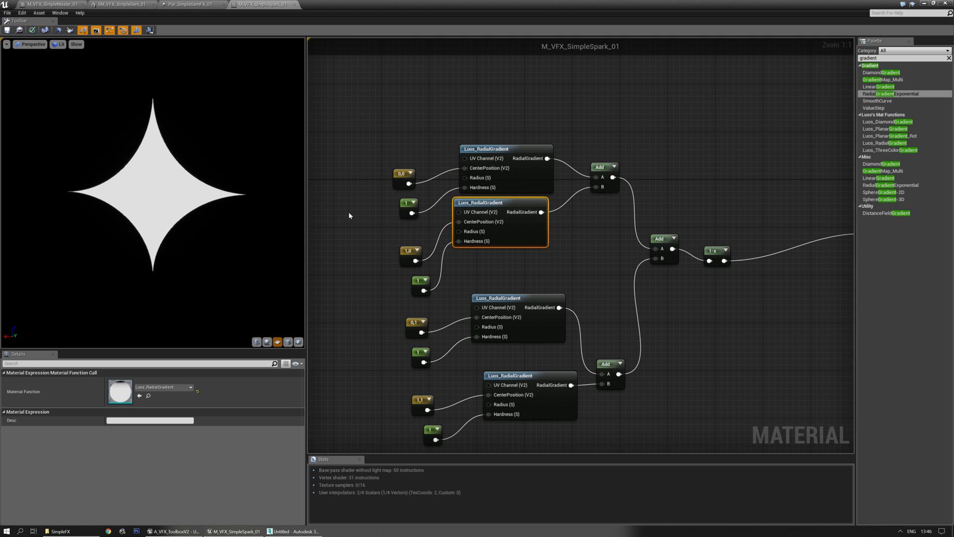
left_click_drag(543, 318, 523, 275)
left_click_drag(550, 374, 526, 308)
- Arrange the 0,0 and 1 constants of the first radial gradient beside its CenterPosition and Hardness inputs
left_click_drag(386, 130, 427, 447)
right_click_drag(373, 207, 377, 268)
key("Down")
left_click(380, 240)
right_click_drag(382, 196, 413, 240)
scroll(420, 233, "up", 1)
left_click_drag(434, 223, 448, 219)
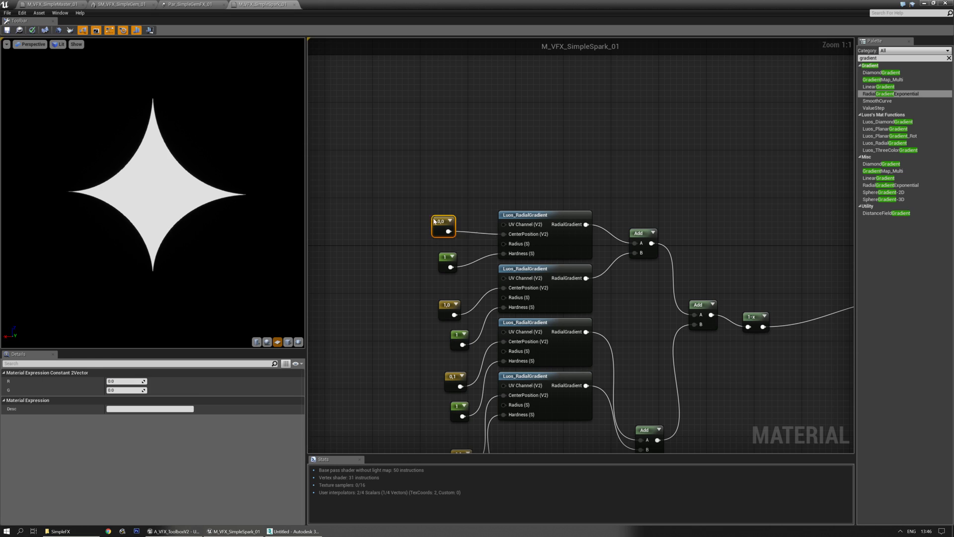
left_click_drag(442, 252, 457, 230)
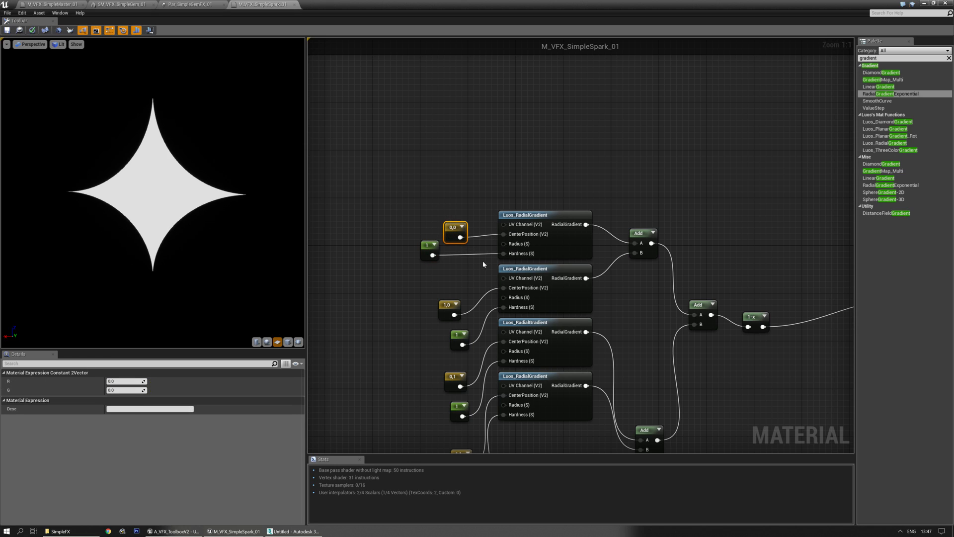
left_click(424, 283)
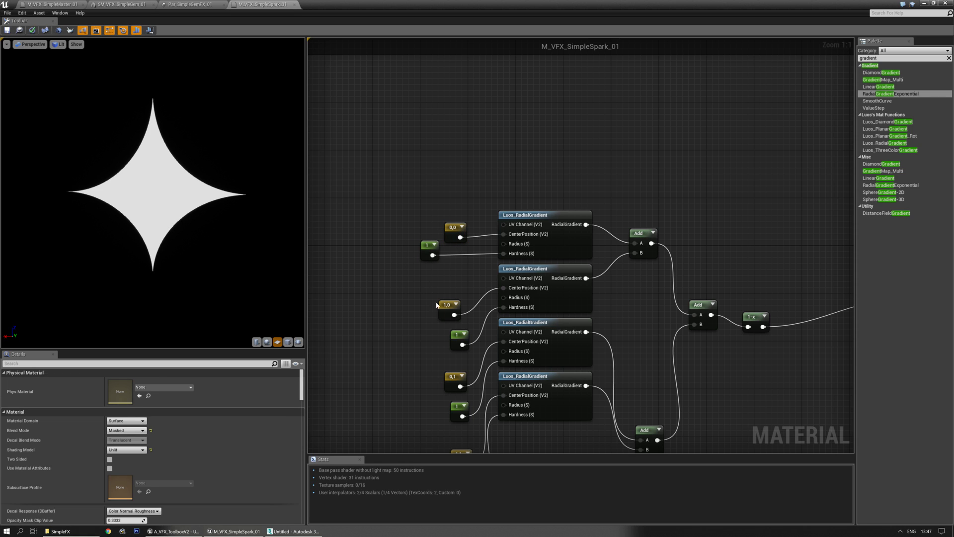
- Align the 1,0 and 1 constants with the second radial gradient's inputs, matching the layout of the pair above
left_click(447, 315)
key("Up")
key("Up")
key("Up")
key("Up")
key("Up")
right_click_drag(420, 344, 424, 286)
key("Right")
left_click_drag(416, 249, 458, 292)
key("Left")
key("Up")
key("Up")
key("Up")
key("Up")
key("Left")
key("Left")
key("Left")
key("Left")
key("Up")
key("Up")
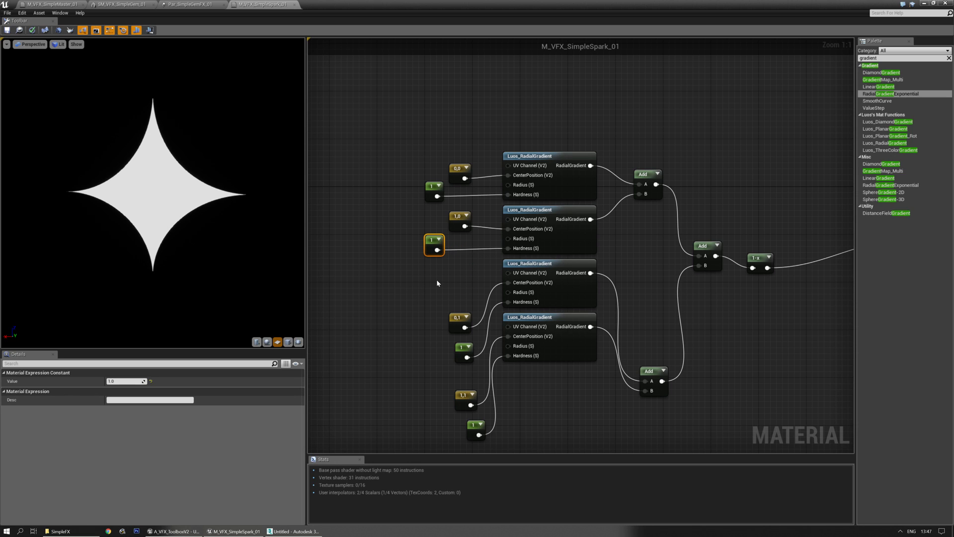
left_click(437, 281)
- Align the 0,1 and 1 constants with the third radial gradient's inputs, in line with the constants above
right_click_drag(438, 273, 442, 255)
left_click_drag(443, 256, 462, 348)
key("Up")
key("Up")
key("Up")
key("Up")
key("Up")
key("Up")
key("Up")
key("Up")
key("Up")
key("Up")
key("Up")
key("Up")
key("Up")
key("Up")
key("Up")
key("Left")
key("Left")
key("Left")
key("Left")
key("Left")
- Align the 1,1 and 1 constants with the fourth radial gradient's inputs, in line with the constants above
right_click_drag(451, 351, 445, 339)
left_click_drag(446, 337, 461, 369)
key("Up")
key("Up")
key("Up")
key("Up")
key("Up")
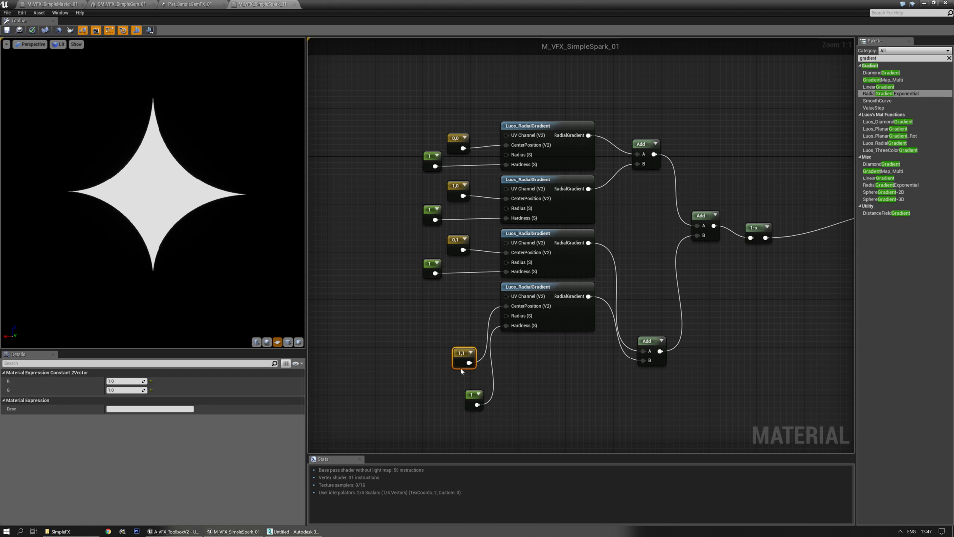
key("Up")
key("Up")
key("Up")
key("Up")
key("Up")
key("Up")
key("Left")
left_click_drag(435, 362, 476, 415)
key("Up")
key("Up")
key("Up")
key("Up")
key("Up")
key("Up")
key("Up")
key("Up")
key("Up")
key("Up")
key("Up")
key("Up")
key("Up")
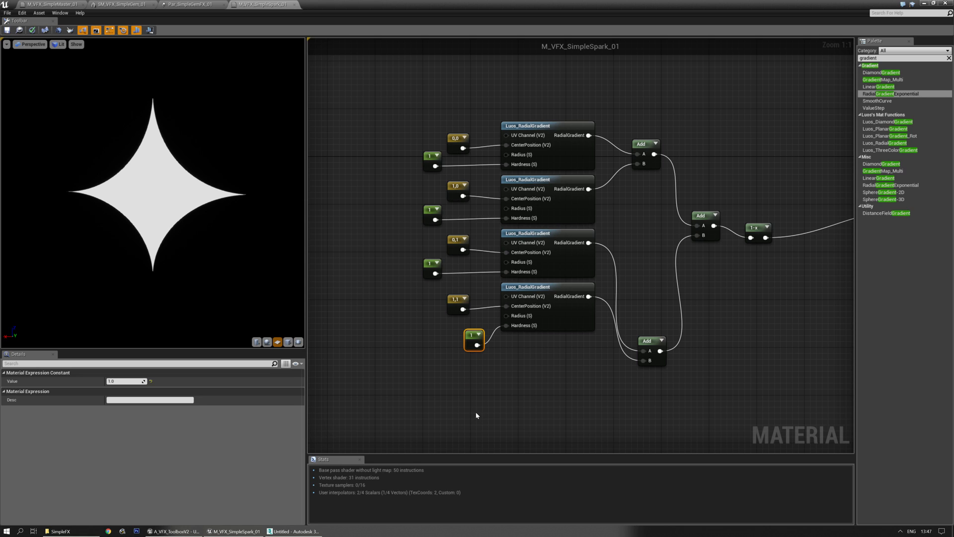
key("Left")
key("Left")
key("Left")
key("Left")
key("Left")
key("Left")
key("Left")
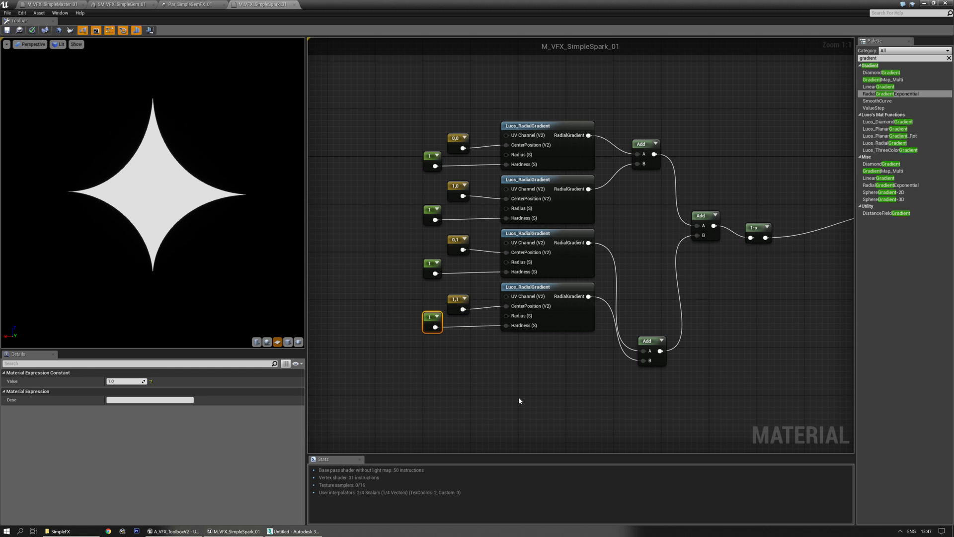
left_click(539, 389)
- Move the two first-level Add nodes into one column close to the radial gradients they sum
right_click_drag(540, 392, 468, 399)
right_click_drag(530, 183, 489, 228)
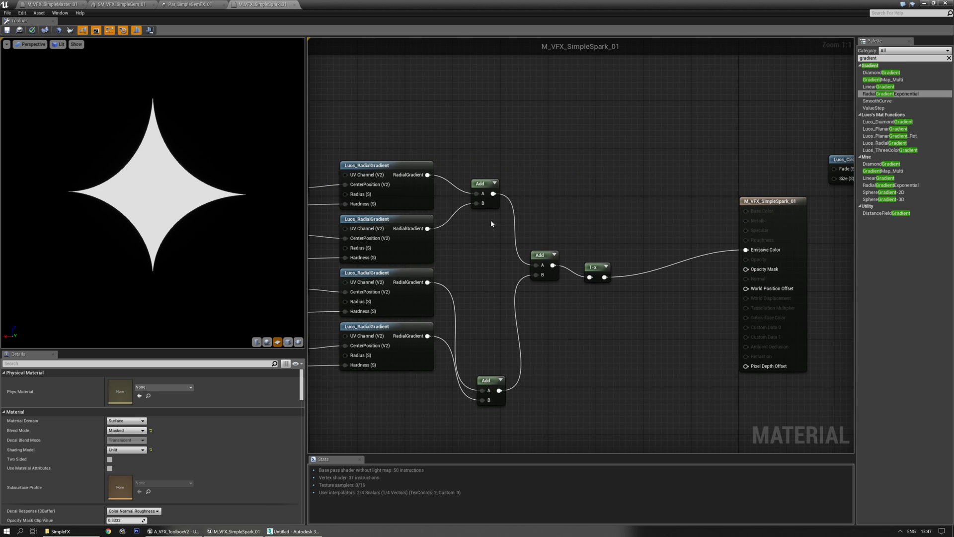
left_click(489, 404)
left_click_drag(489, 403, 478, 296)
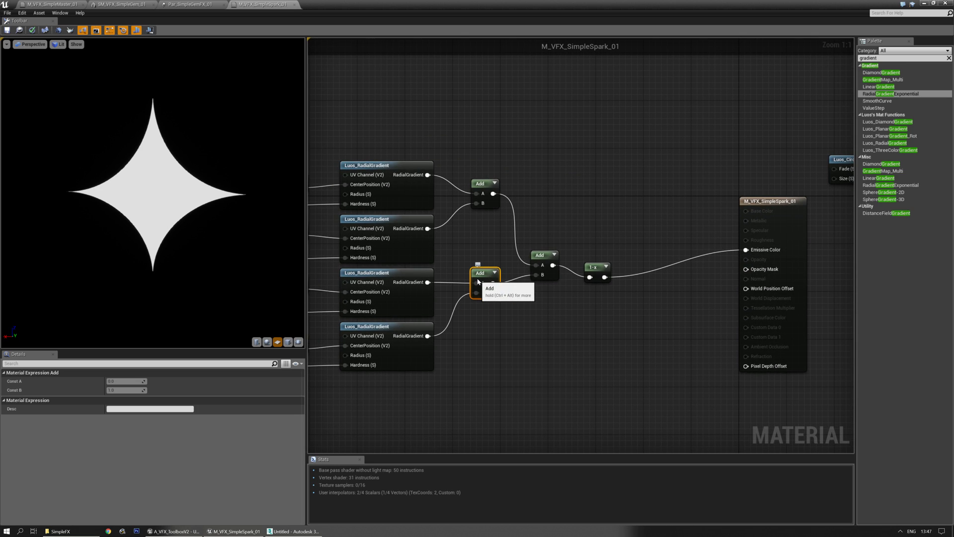
left_click_drag(496, 184, 479, 166)
left_click_drag(464, 250, 500, 318)
key("Left")
key("Left")
- Move the final Add and the 1-x node up into a straight row with the upper Add node
left_click_drag(509, 217, 611, 307)
key("Up")
key("Up")
key("Up")
key("Up")
key("Up")
key("Up")
key("Up")
key("Up")
key("Up")
key("Up")
key("Up")
key("Left")
key("Left")
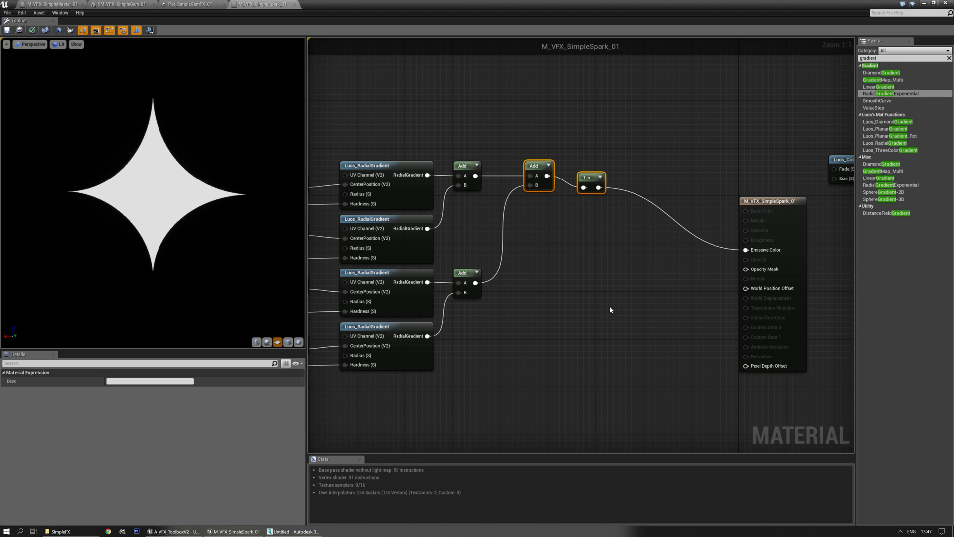
key("Left")
key("Left")
left_click_drag(652, 180, 563, 215)
key("Up")
key("Up")
left_click(565, 228)
- Shift the whole spark node network closer to the material output and level with its Emissive Color input
scroll(565, 229, "down", 3)
left_click_drag(411, 139, 655, 383)
right_click_drag(655, 383, 395, 381)
key("Right")
key("Right")
key("Right")
key("Right")
key("Right")
key("Right")
key("Right")
key("Right")
key("Right")
key("Right")
key("Right")
key("Right")
key("Down")
key("Down")
key("Down")
key("Down")
key("Down")
key("Down")
key("Down")
key("Down")
key("Down")
right_click_drag(467, 335, 616, 343)
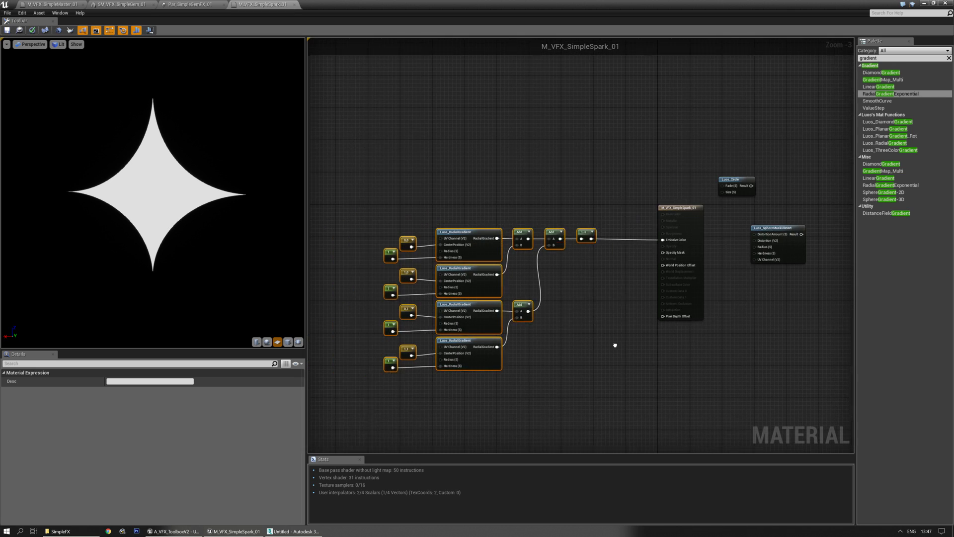
left_click(603, 311)
- Add a Particle Color node and place it just below the 1-x node
scroll(604, 312, "up", 3)
right_click(544, 328)
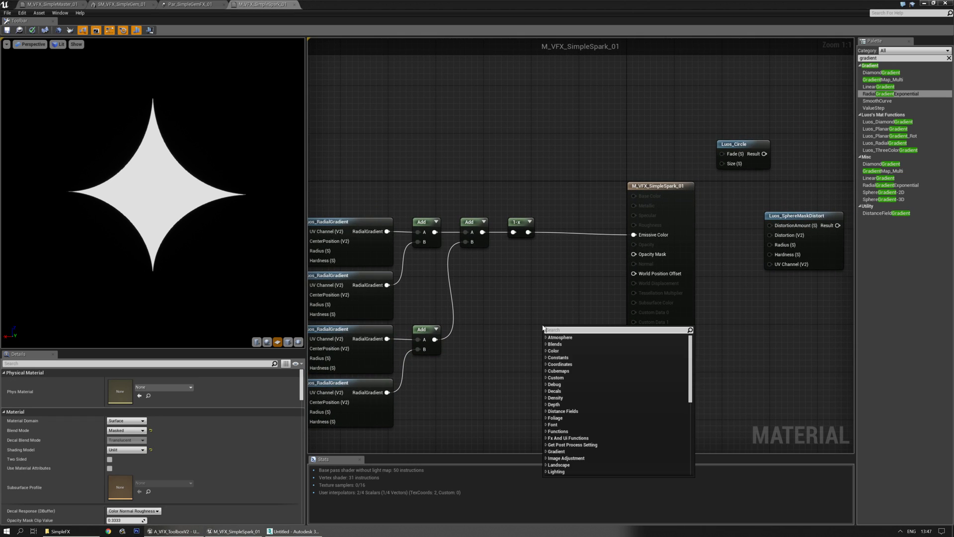
type("particle")
key("Return")
right_click_drag(543, 328, 575, 335)
left_click_drag(600, 345, 547, 277)
- Add a Multiply node combining the 1-x result with Particle Color and connect it to Emissive Color
right_click_drag(585, 271, 564, 276)
key("m")
left_click(564, 276)
left_click_drag(538, 291, 569, 300)
left_click_drag(538, 244, 647, 253)
left_click_drag(584, 282, 592, 242)
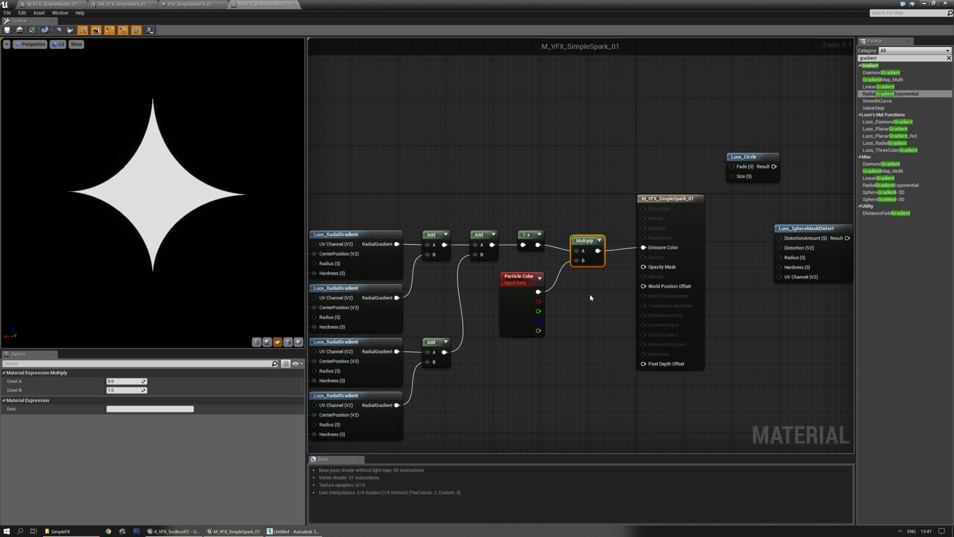
- Save the spark material, applying its changes, and check its asset in the Content Browser
left_click(591, 297)
right_click_drag(591, 297, 589, 240)
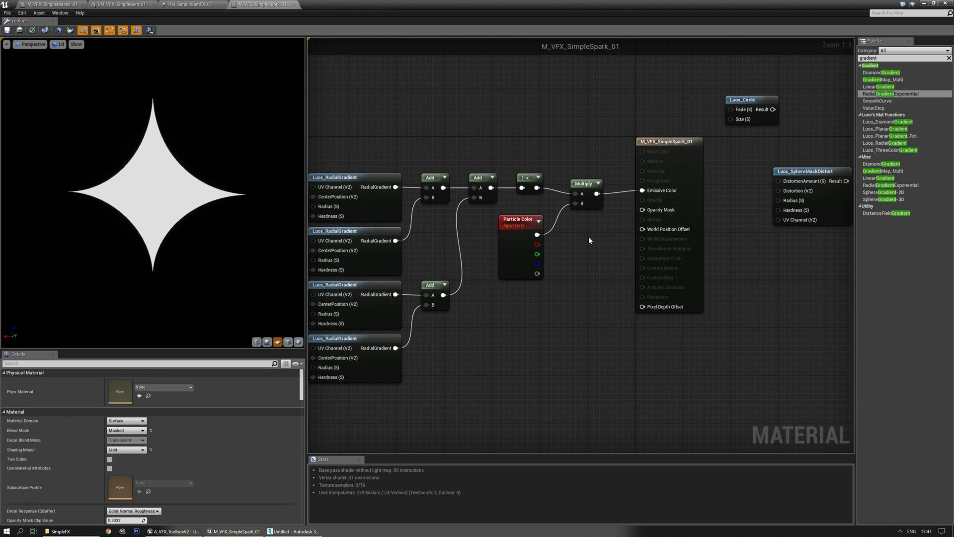
right_click_drag(589, 307, 525, 347)
left_click(8, 31)
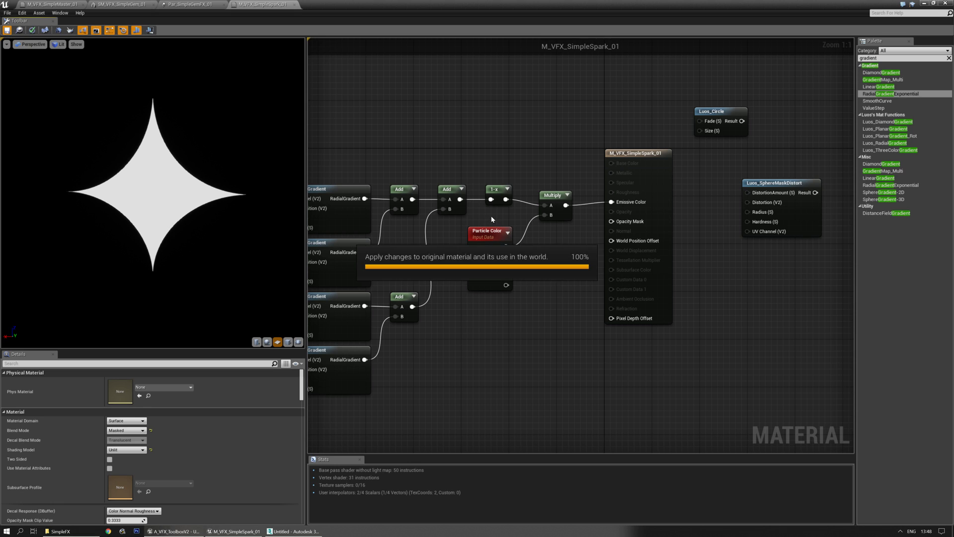
right_click_drag(535, 349, 602, 333)
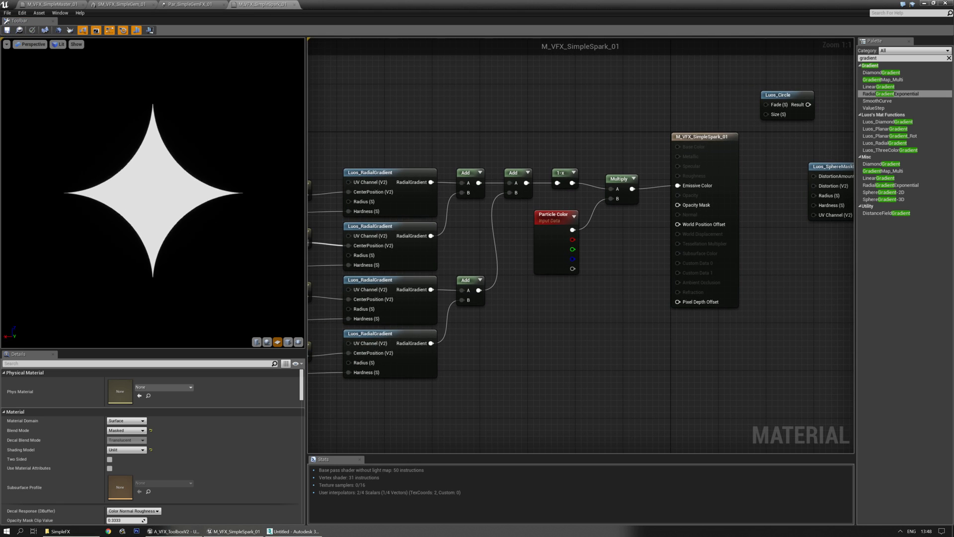
right_click_drag(609, 332, 507, 335)
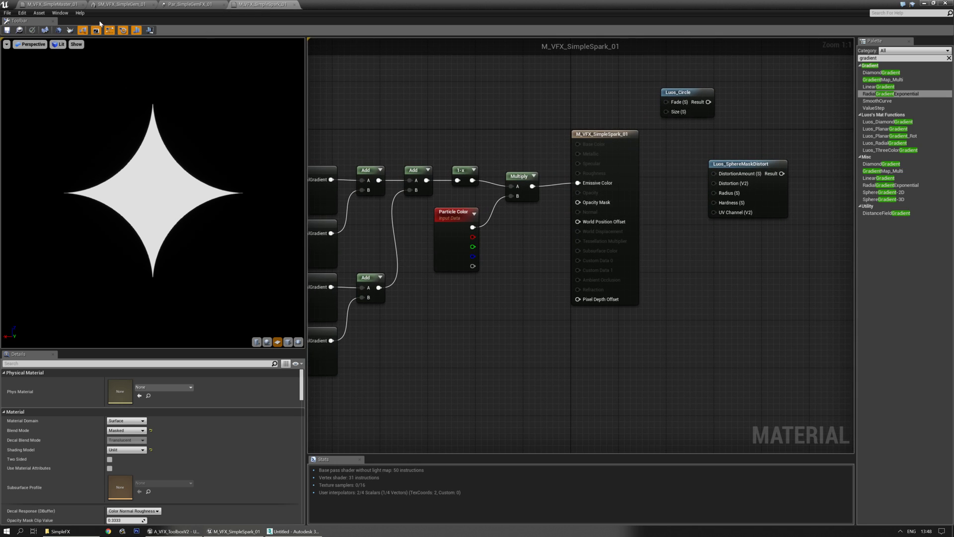
left_click(18, 30)
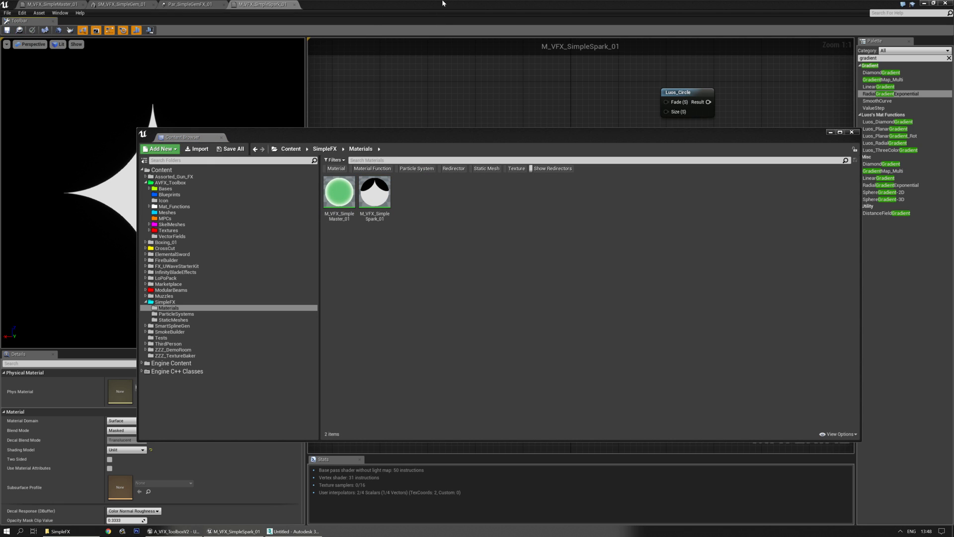
left_click(457, 14)
- Connect the 1-x result to Opacity Mask and Particle Color directly to Emissive Color
right_click_drag(490, 273, 583, 278)
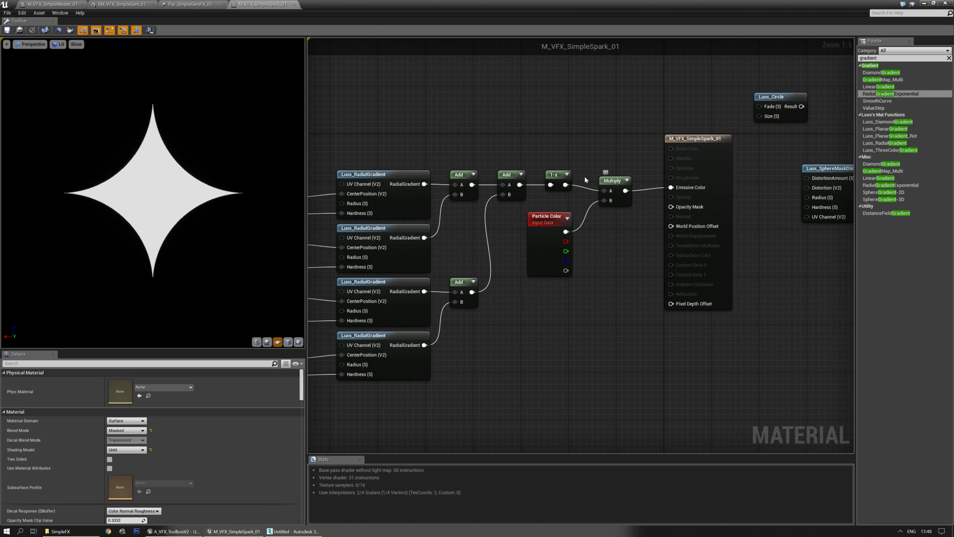
left_click_drag(566, 185, 671, 207)
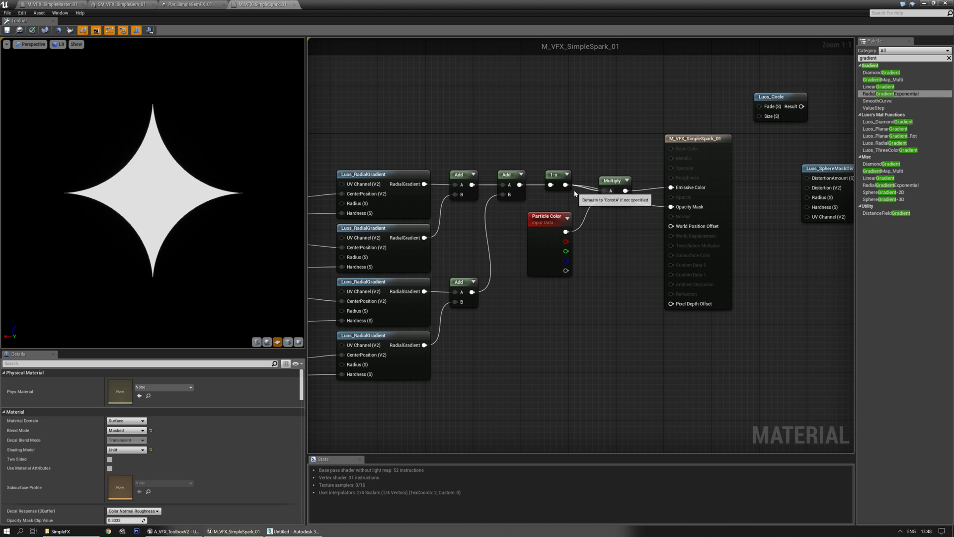
double_click(566, 231)
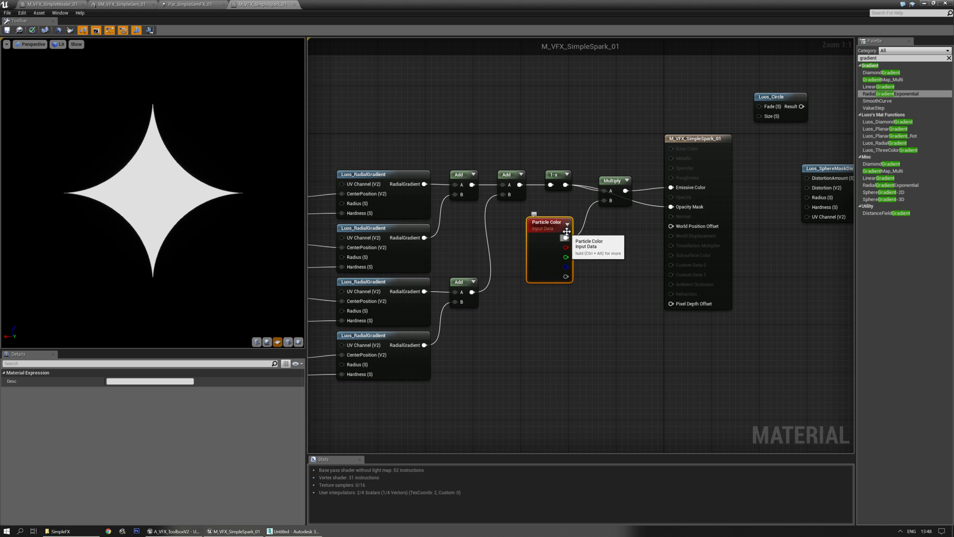
left_click_drag(566, 233, 683, 182)
left_click(618, 252)
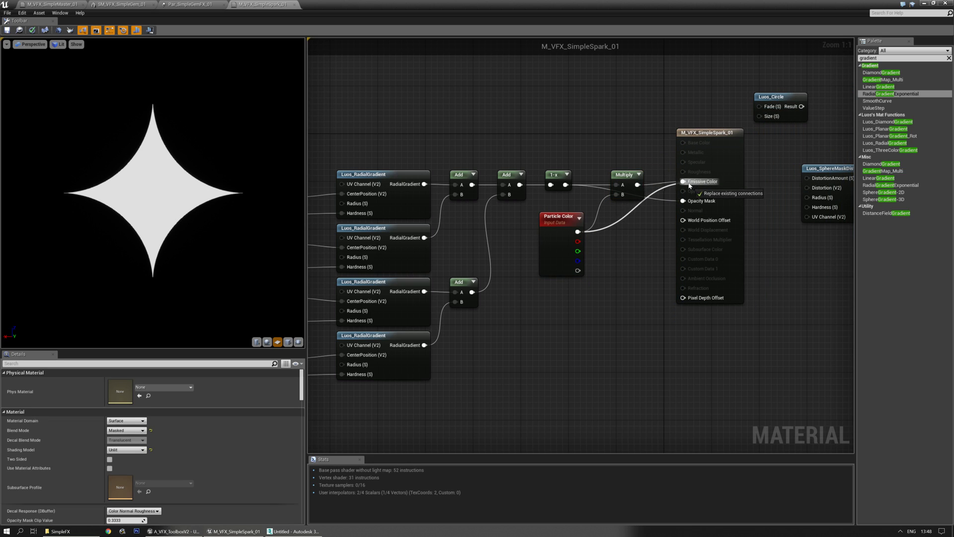
- Delete the unneeded Multiply node and move Particle Color above the 1-x node
left_click_drag(624, 176, 630, 146)
key("Delete")
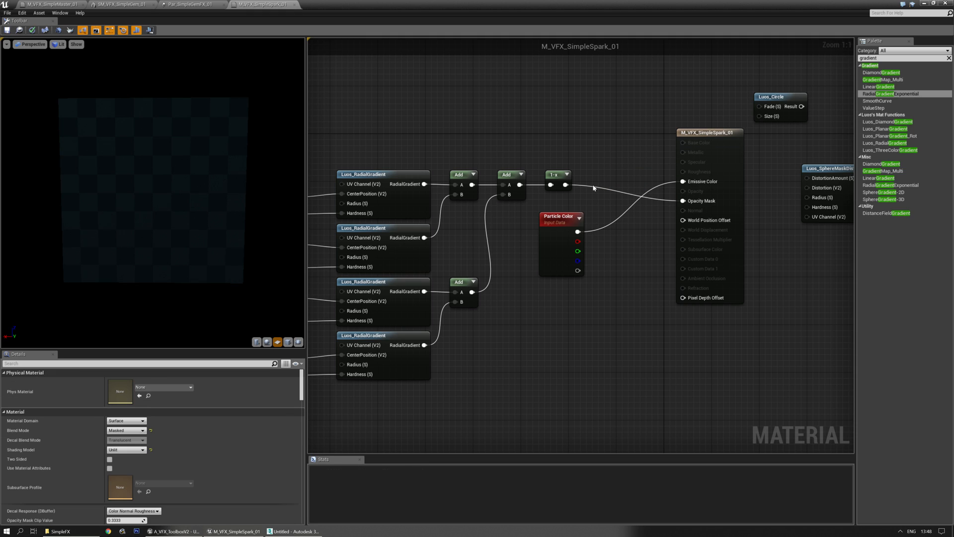
left_click_drag(560, 218, 559, 98)
- Lower the whole gradient network to line up with the Opacity Mask input, and nudge Particle Color down slightly
right_click_drag(486, 250, 595, 225)
scroll(595, 225, "down", 1)
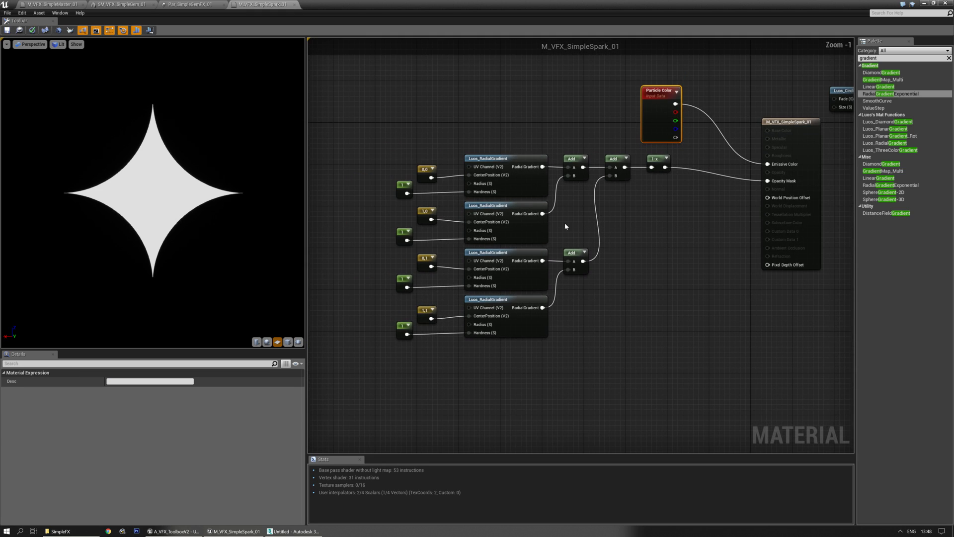
left_click_drag(375, 165, 681, 345)
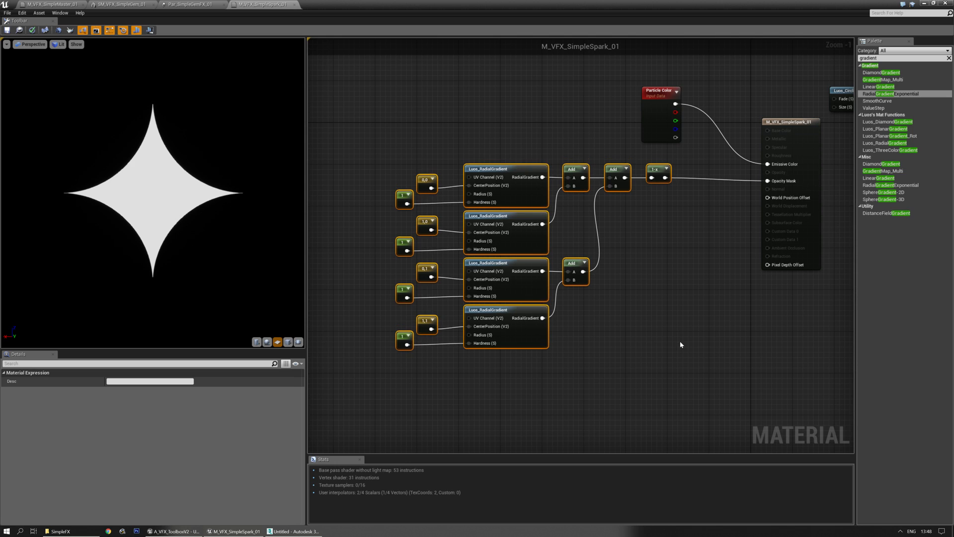
left_click(694, 267)
right_click_drag(694, 267, 616, 332)
scroll(615, 331, "up", 1)
left_click_drag(581, 141, 581, 152)
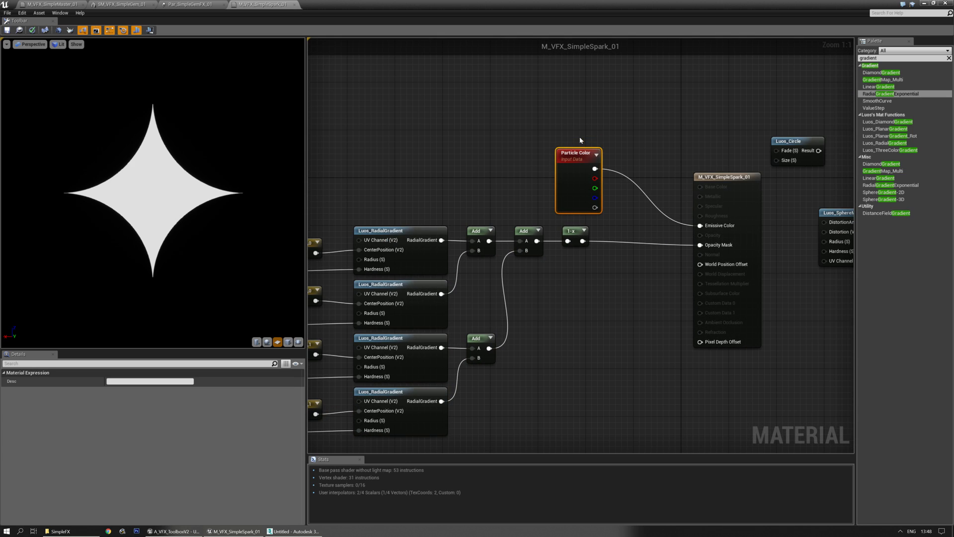
left_click(628, 126)
- Try 0.5, 0.1, 0.2, 0.6 and again 0.5 for all four Hardness constants together, and set them back to 1
right_click_drag(593, 317, 767, 214)
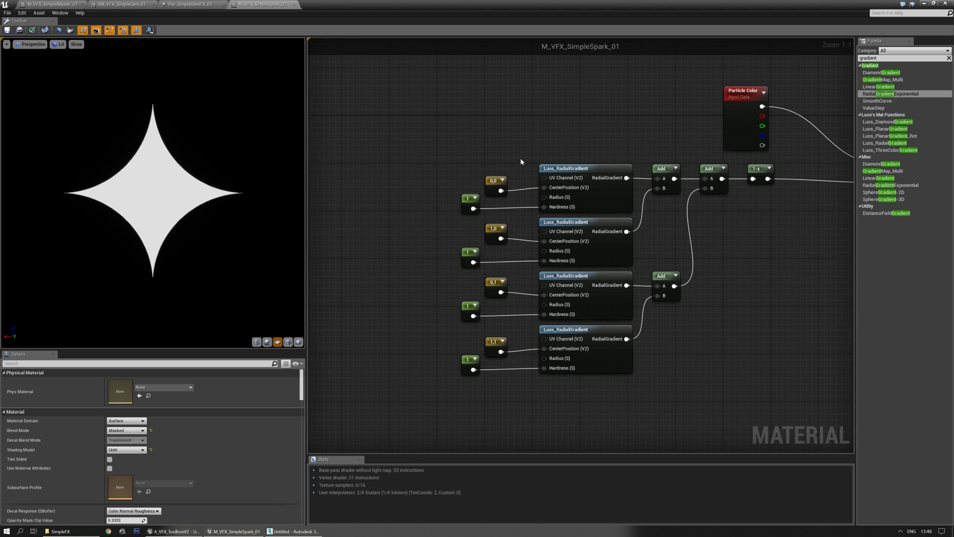
left_click_drag(449, 171, 482, 380)
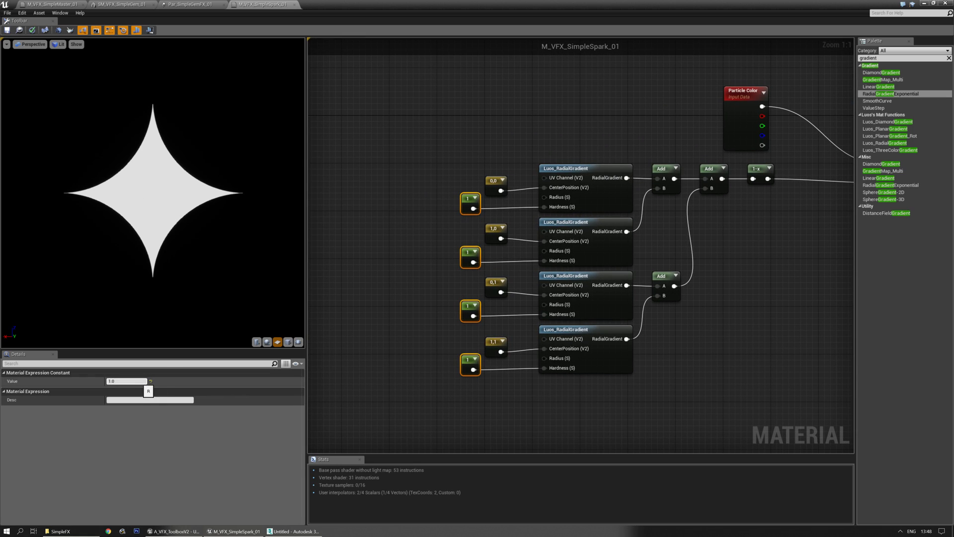
left_click(145, 381)
type("0.5")
key("Return")
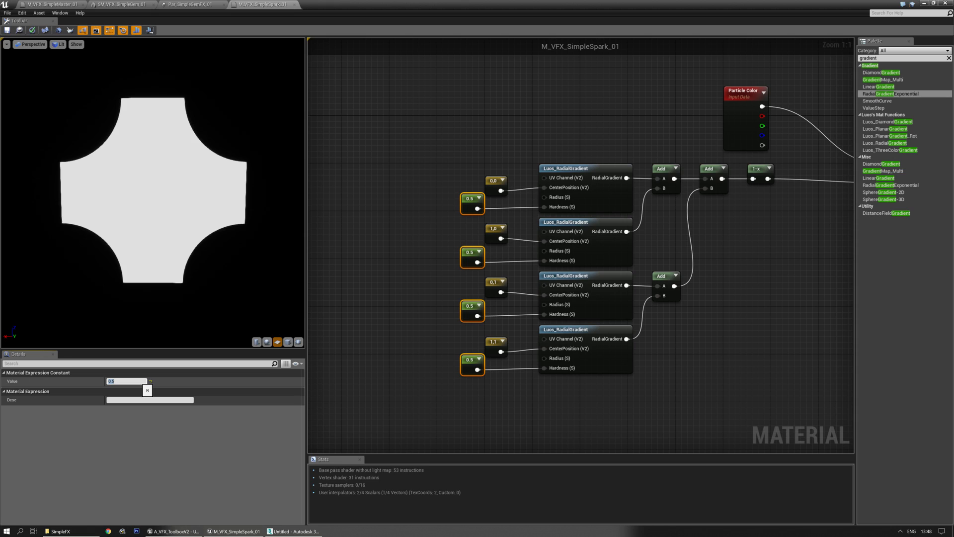
type("0.1")
key("Return")
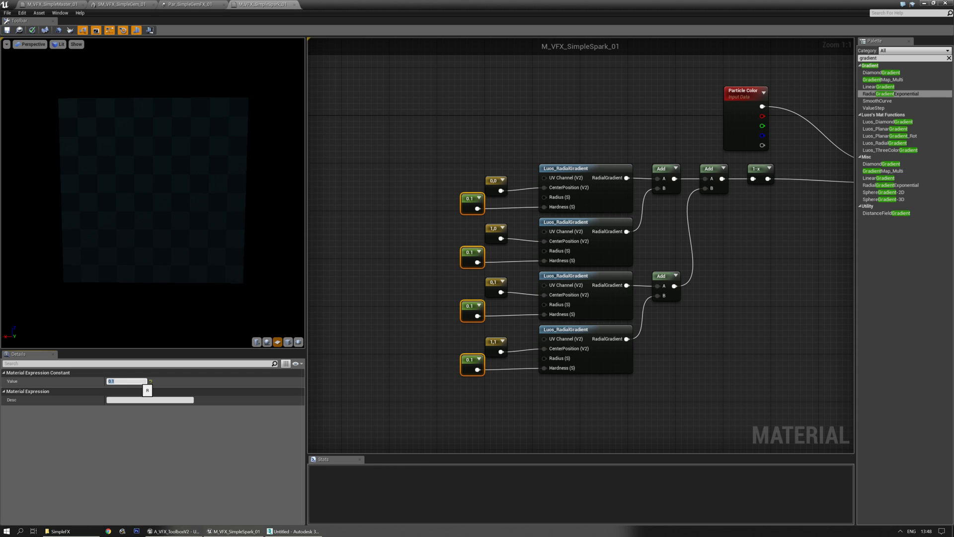
type("0.2")
key("Return")
type("0.6")
key("Return")
type("0.5")
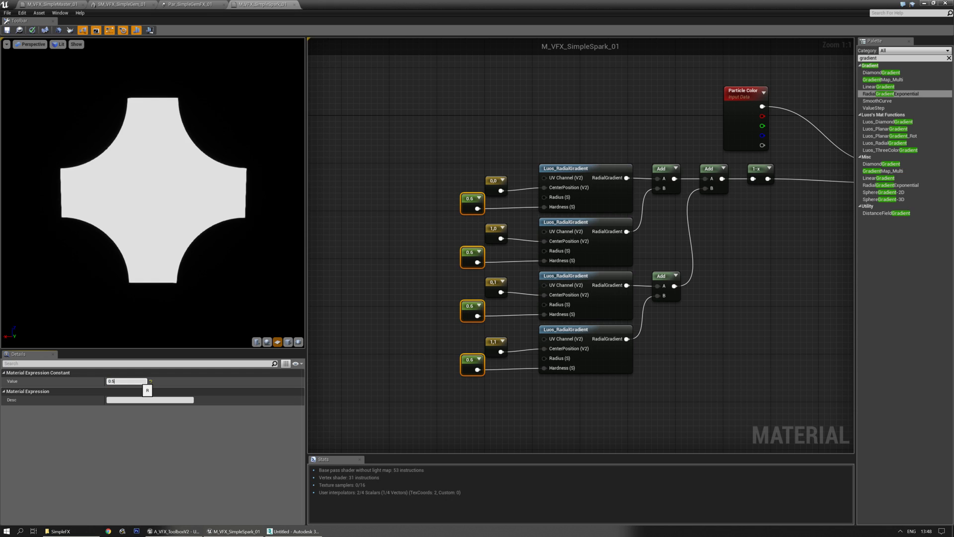
key("Return")
type("1")
key("Return")
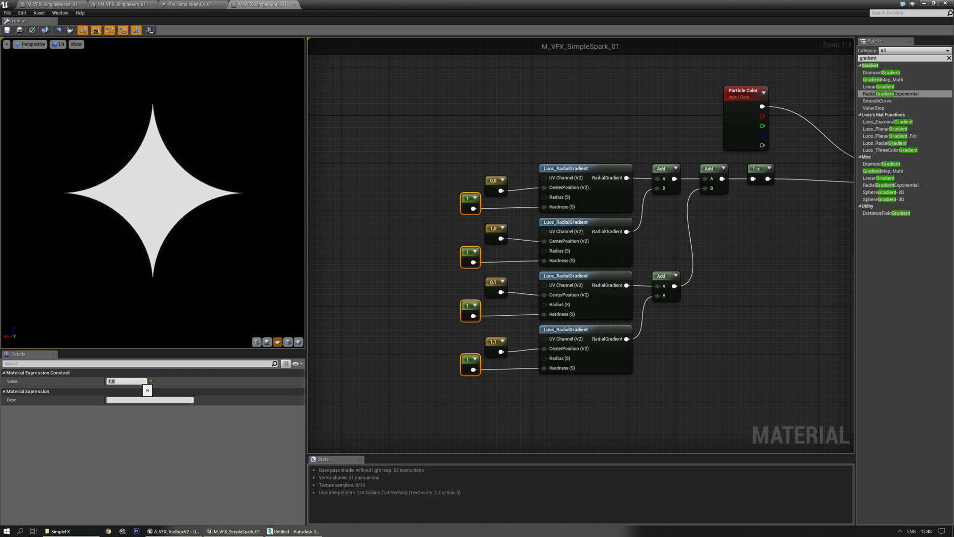
- Try 0.9, 1.2 and 2 for the four Hardness constants, and restore them to 1
type("0.9")
key("Return")
type("1.2")
key("Return")
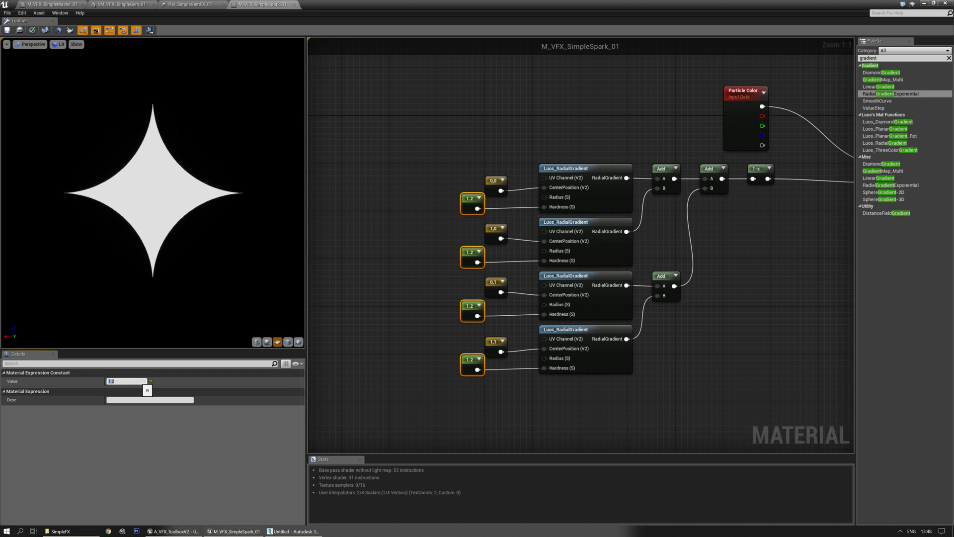
type("2")
key("Return")
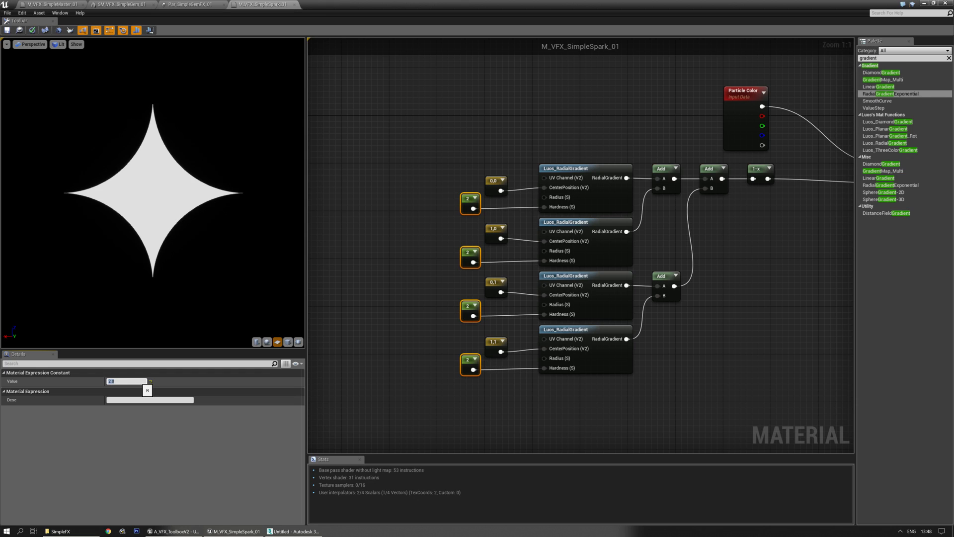
key("Return")
- Save the masked spark material and locate its asset in the Content Browser
right_click_drag(658, 319, 371, 315)
left_click(489, 313)
right_click_drag(493, 314, 524, 330)
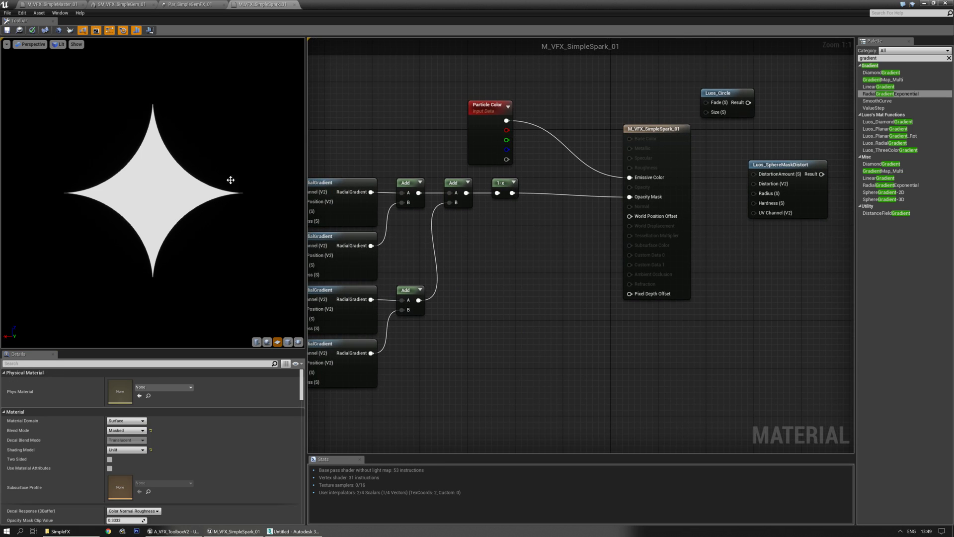
left_click(7, 30)
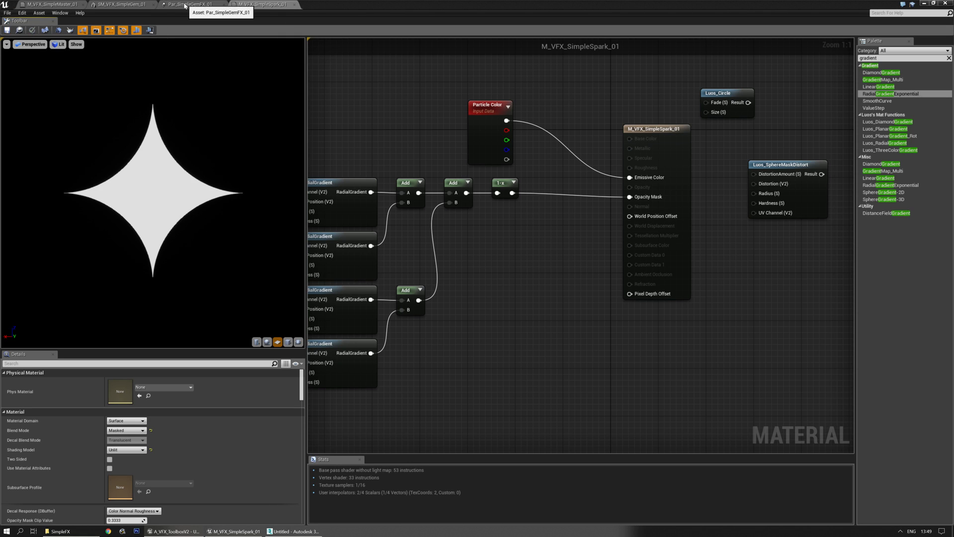
left_click(20, 31)
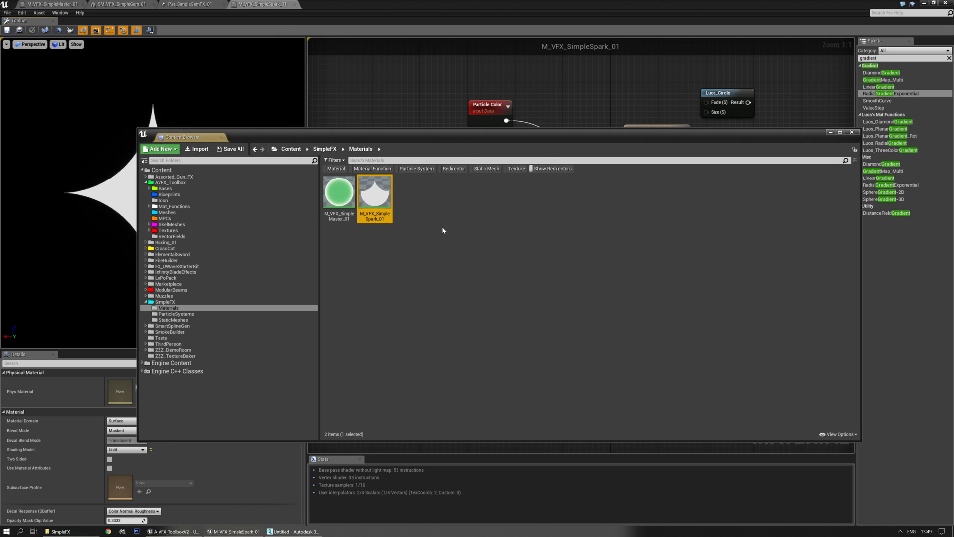
left_click(407, 215)
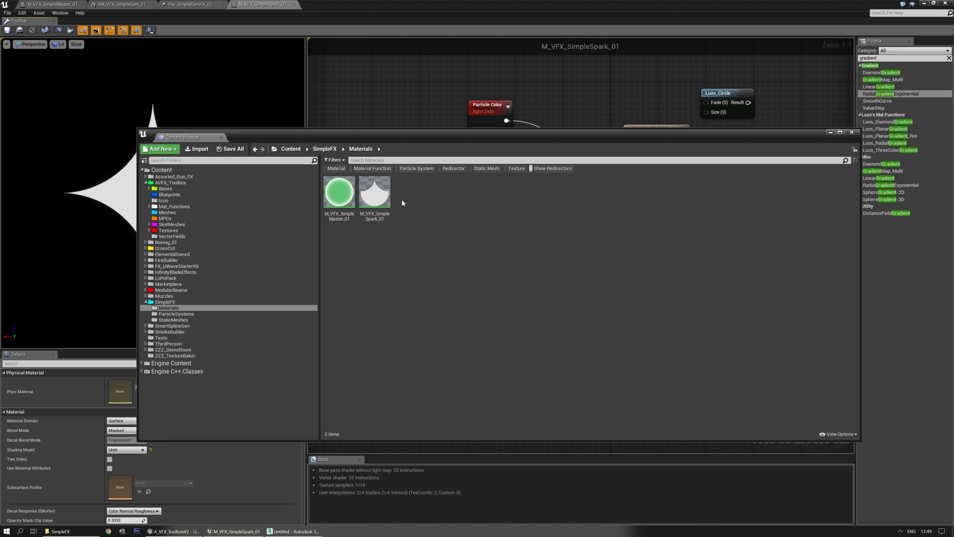
- Duplicate M_VFX_SimpleSpark_01 in the Materials folder and name the copy M_VFX_SimpleRing_01
right_click(379, 198)
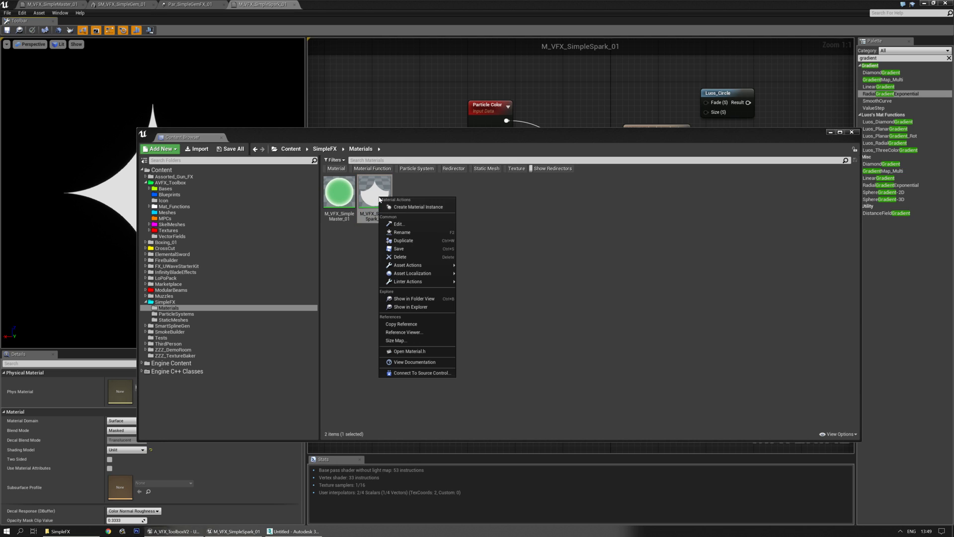
left_click(403, 241)
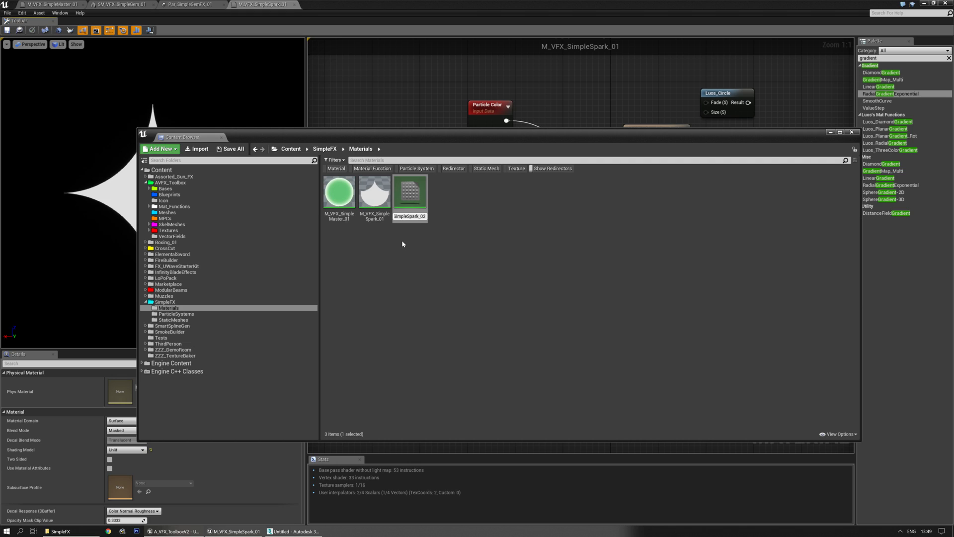
key("BackSpace")
type("1")
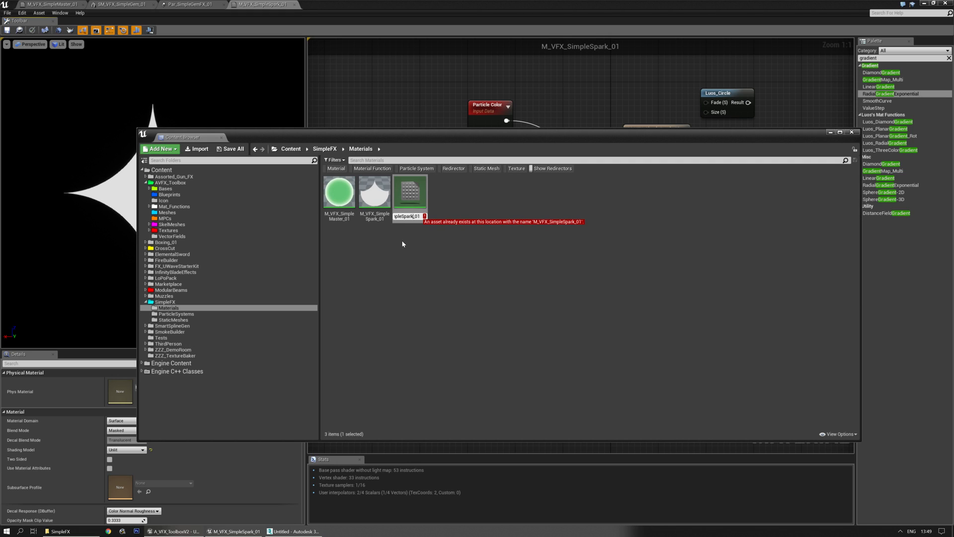
type("Ring_")
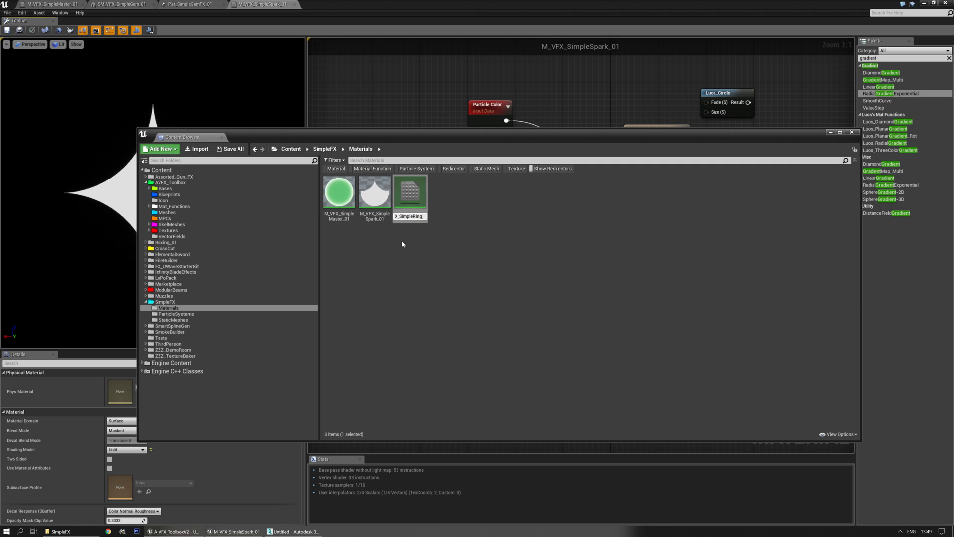
key("Return")
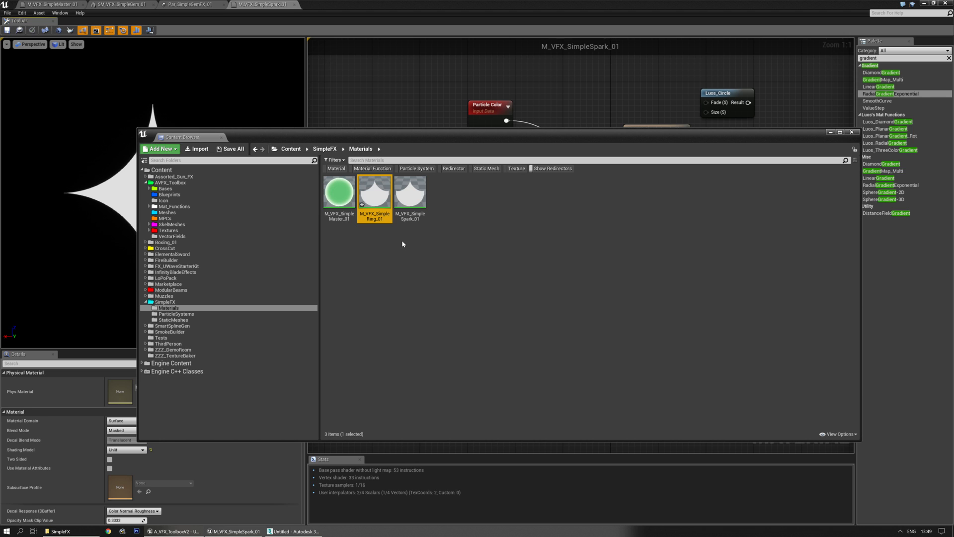
- Open M_VFX_SimpleRing_01 and delete the lower two radial gradients with their constants and Add node
double_click(378, 198)
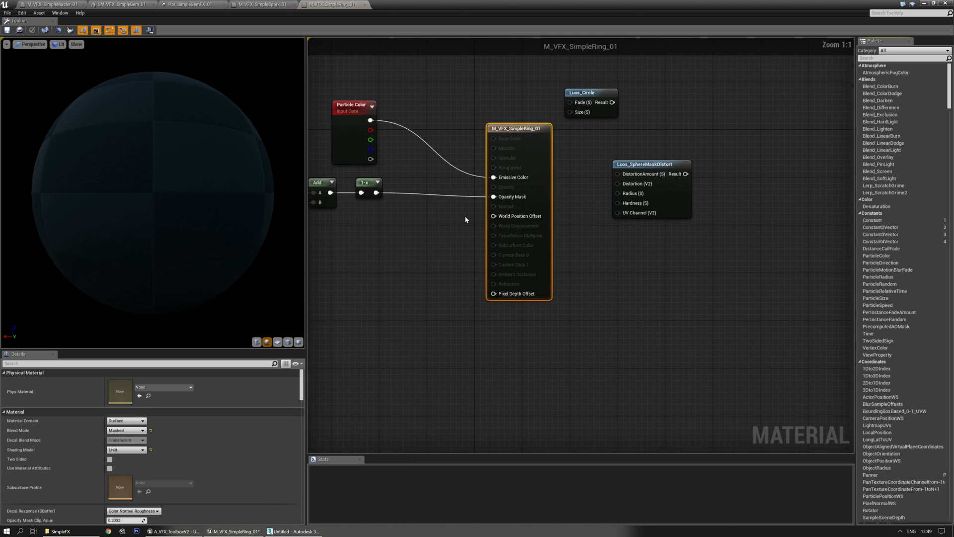
scroll(583, 262, "down", 2)
scroll(583, 262, "up", 2)
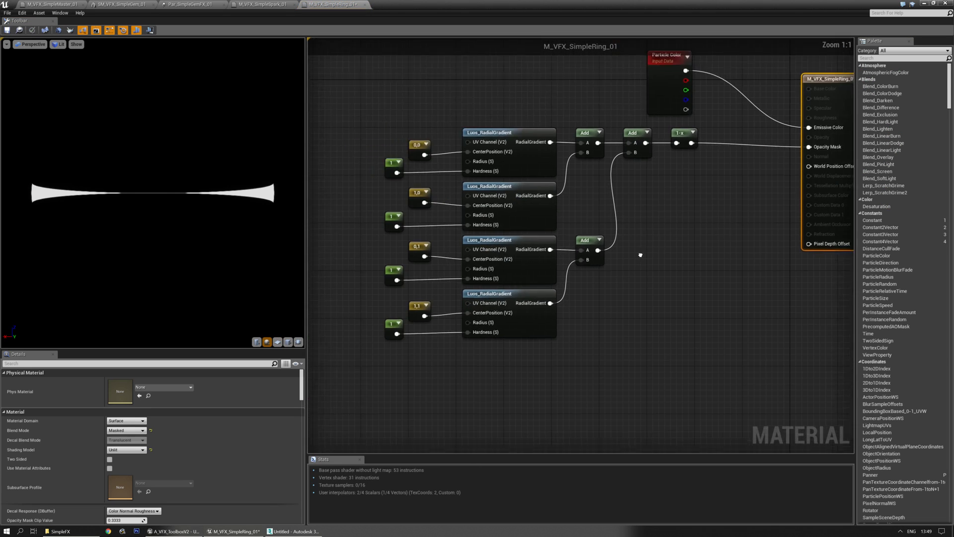
left_click_drag(658, 369, 348, 237)
right_click_drag(729, 244, 712, 276)
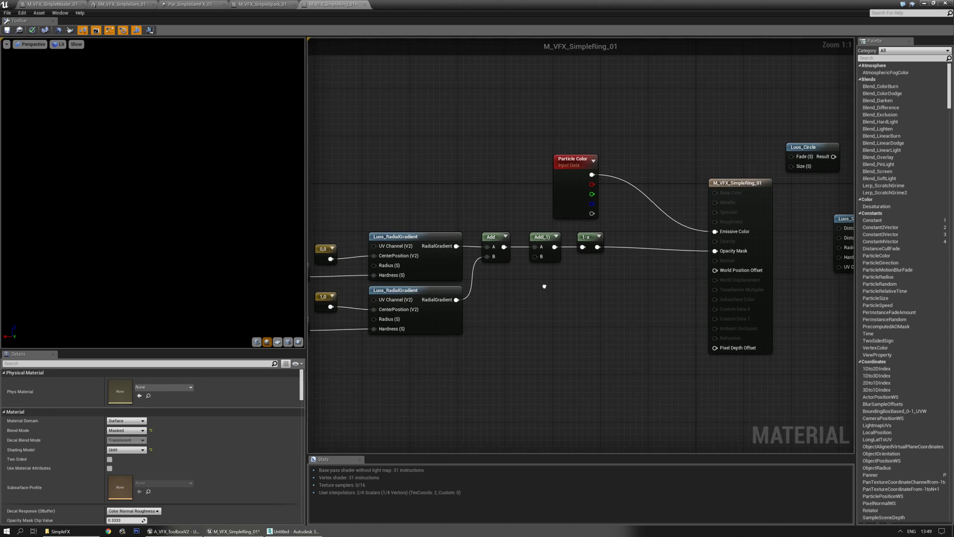
- Connect the first Add node directly to the 1-x node and delete the redundant Add between them
left_click_drag(504, 246, 585, 250)
left_click(536, 235)
key("Delete")
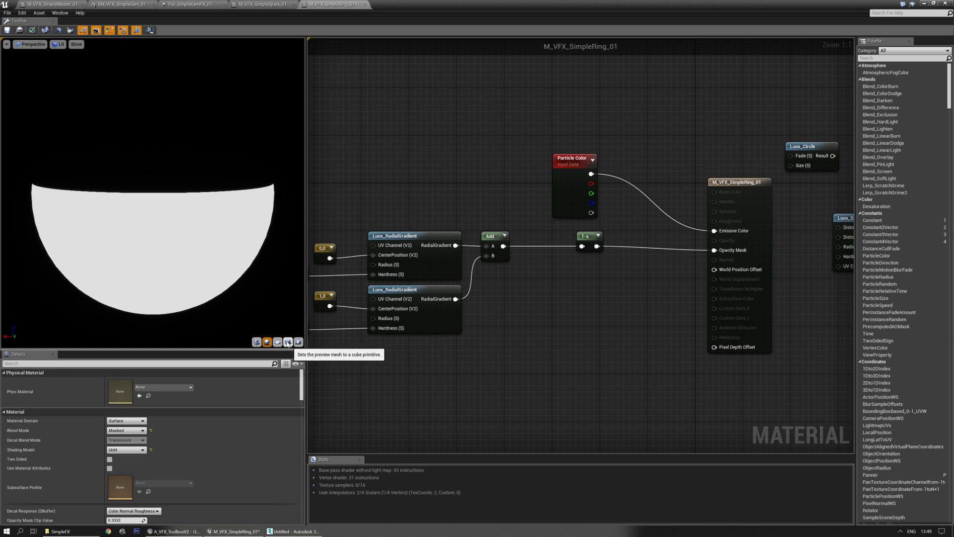
- Preview the material on a plane and delete both two-vector constants feeding the radial gradients' CenterPosition inputs
left_click(277, 342)
right_click_drag(394, 218, 571, 200)
scroll(562, 196, "up", 1)
right_click_drag(504, 172, 441, 183)
left_click(438, 241)
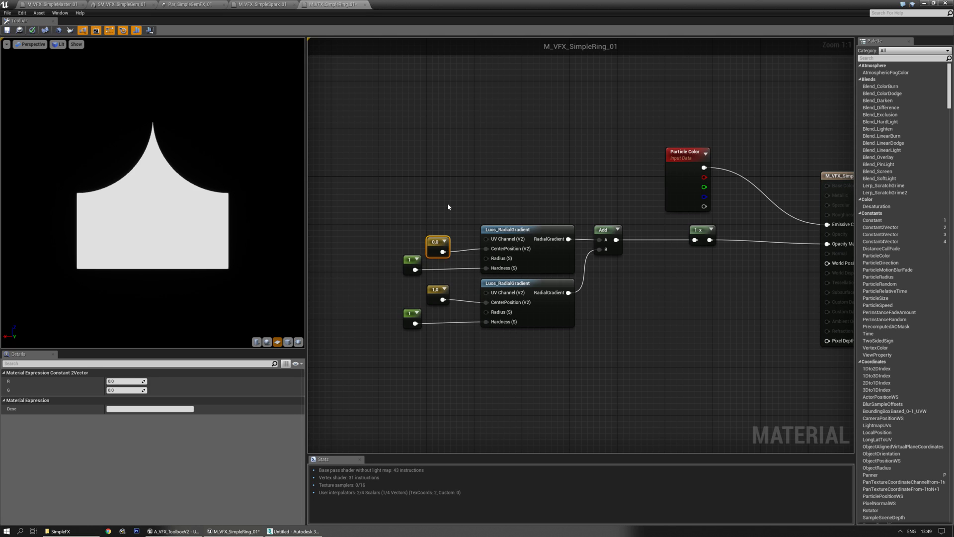
key("Delete")
left_click(434, 292)
key("Delete")
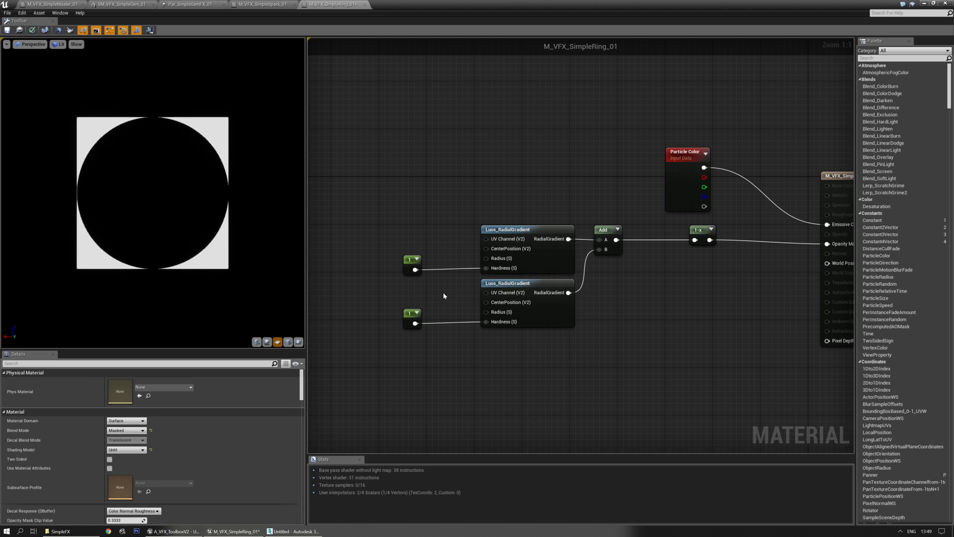
- Feed a new constant into the lower gradient's Radius and reroute the 1-x node from Add's output to between that gradient and Add's B input
left_click(443, 291)
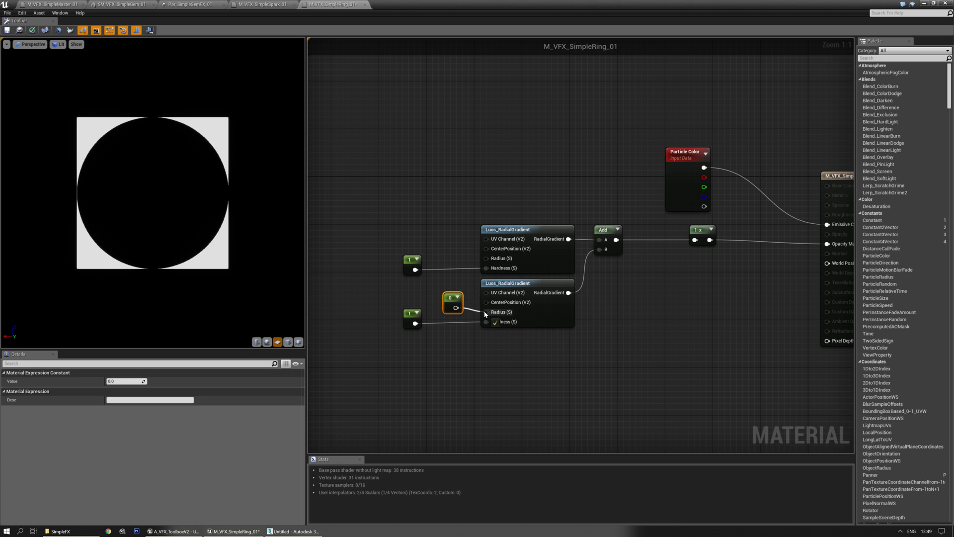
left_click_drag(486, 314, 486, 312)
right_click_drag(694, 320, 572, 315)
left_click_drag(493, 236, 704, 239)
right_click_drag(381, 298, 483, 298)
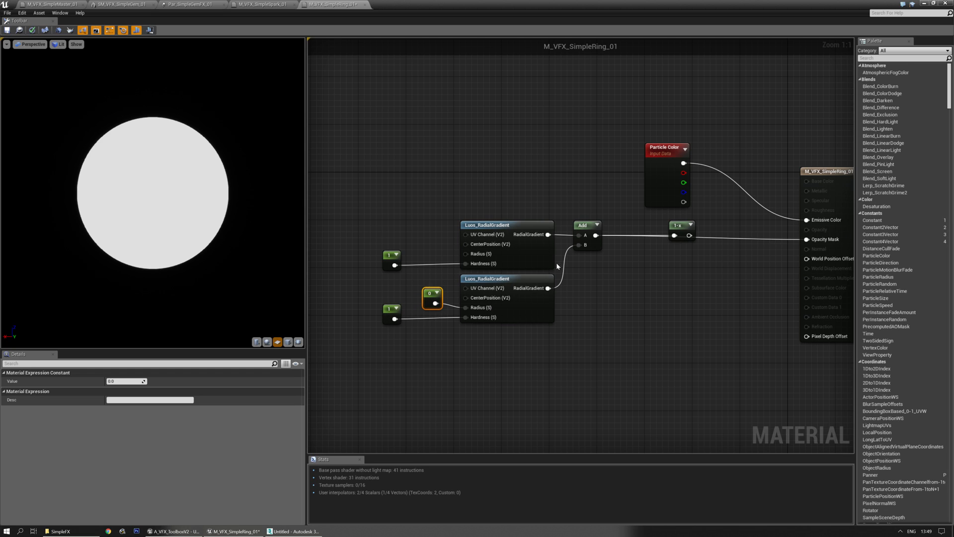
mouse_move(675, 232)
left_mouse_down()
mouse_move(616, 283)
mouse_move(572, 251)
mouse_move(660, 229)
left_mouse_up()
left_click_drag(624, 278, 613, 278)
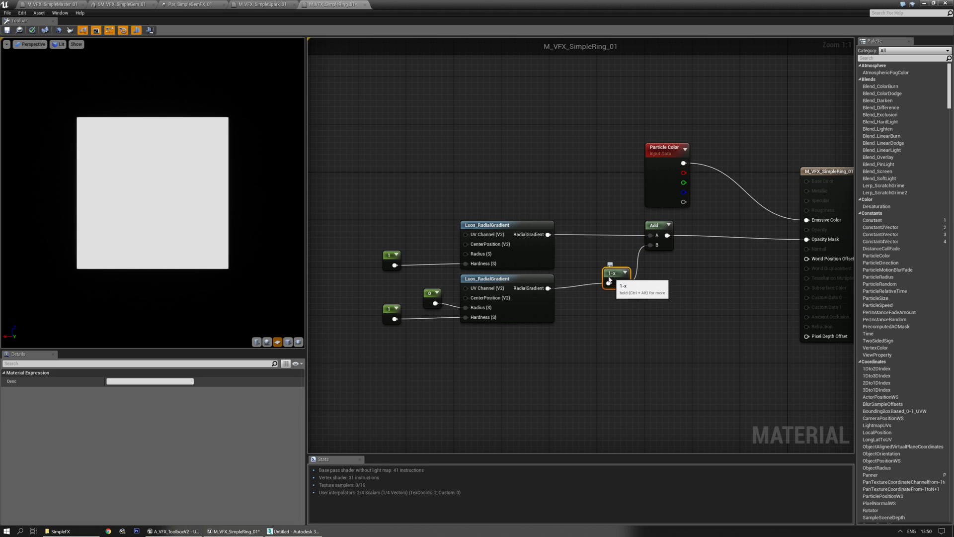
- Set the constant feeding the lower radial gradient's Radius to 0.5
left_click(429, 292)
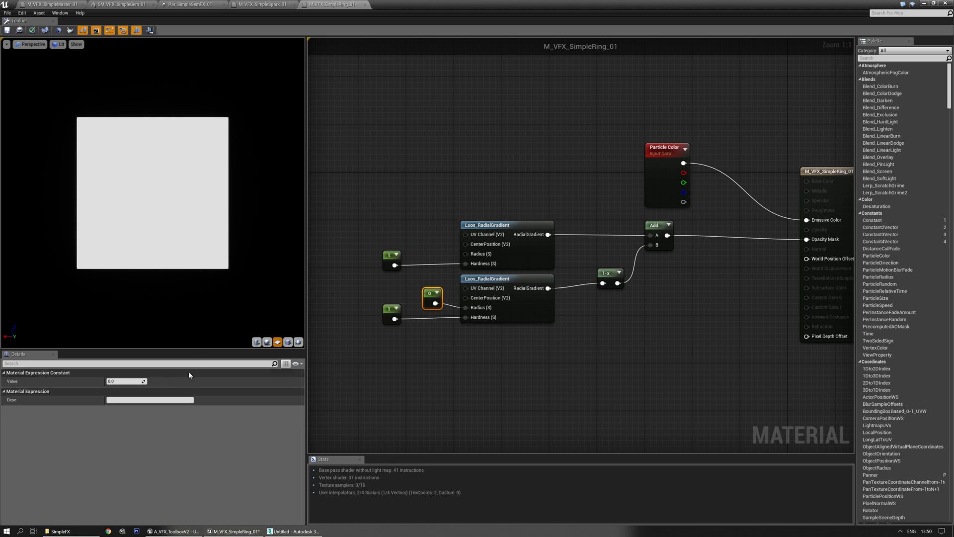
type("0.5")
key("Return")
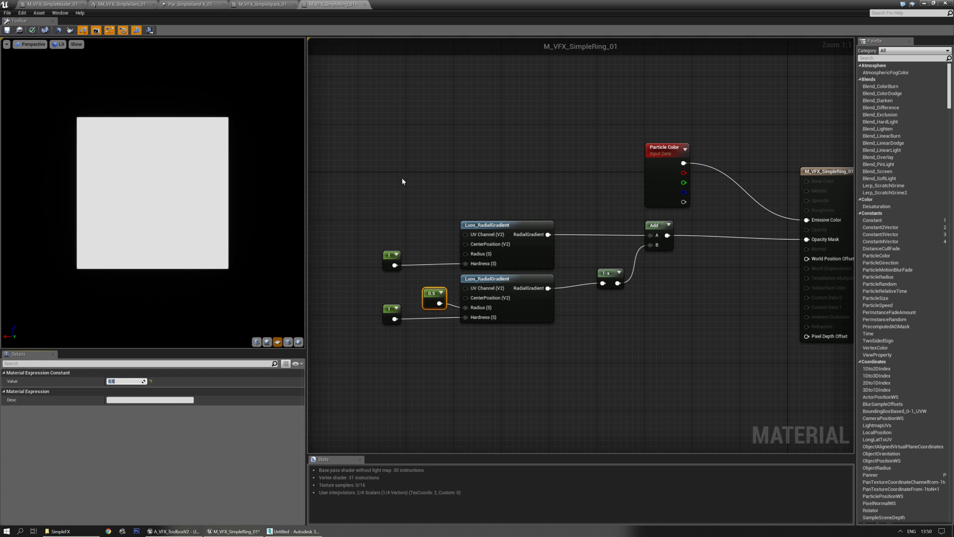
- Replace the Add node with a Multiply of the upper gradient and the inverted lower gradient, feeding the Opacity Mask
right_click_drag(645, 276, 594, 280)
left_click(594, 279)
left_click_drag(496, 238, 755, 243)
left_click(607, 229)
key("Delete")
left_click(603, 279)
left_click_drag(603, 280, 597, 226)
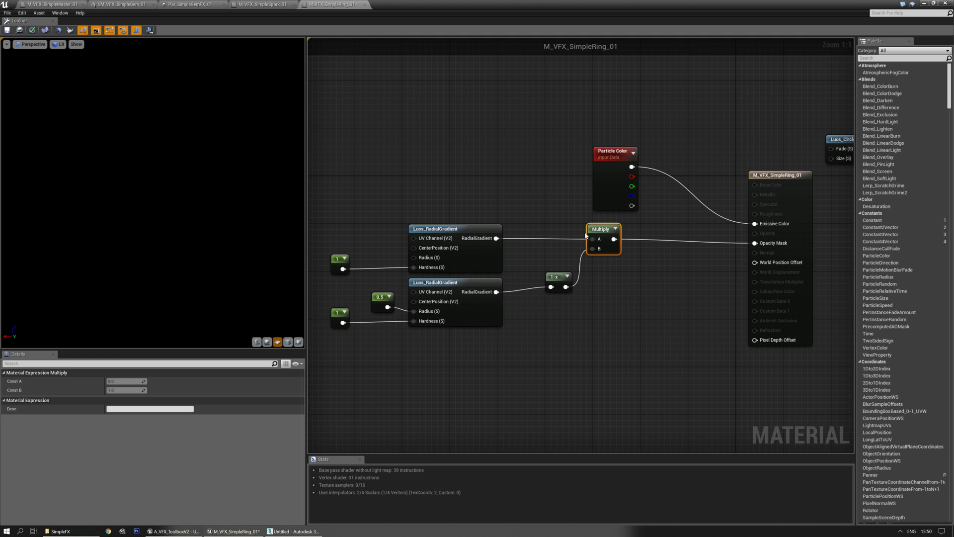
- Preview the upper and lower radial gradient nodes individually to compare their circles
left_click(446, 228)
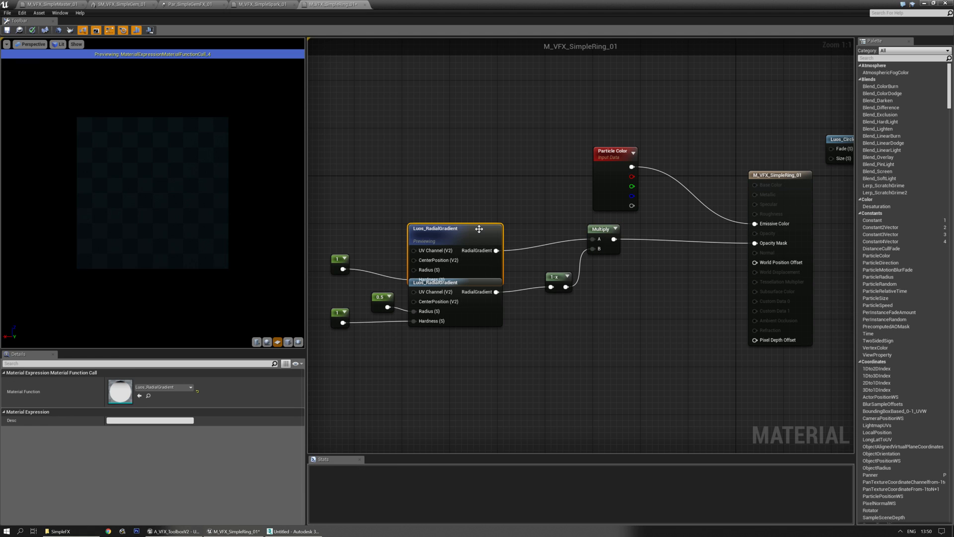
key("space")
left_click(473, 281)
key("space")
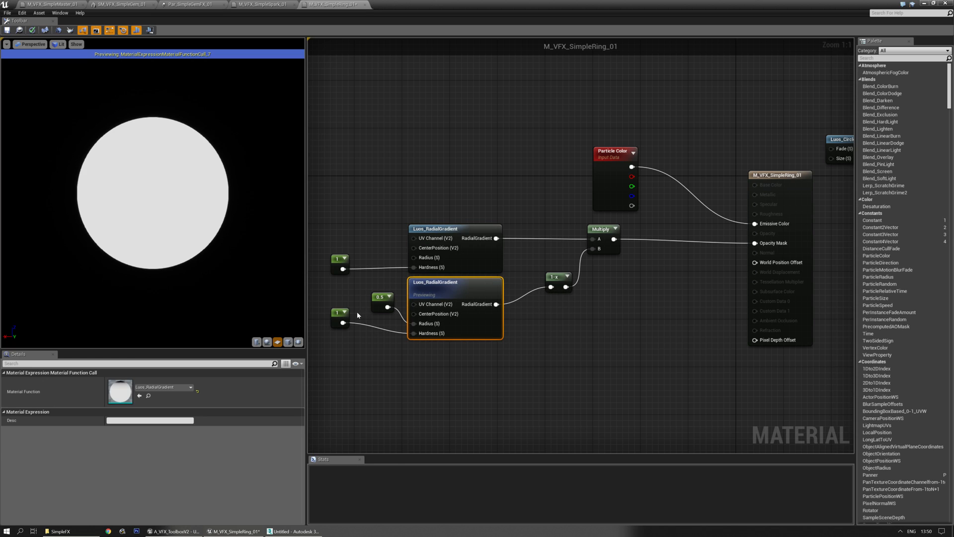
- Set the lower gradient's radius constant to 0.33 and preview the Multiply node's combined shape
left_click(384, 301)
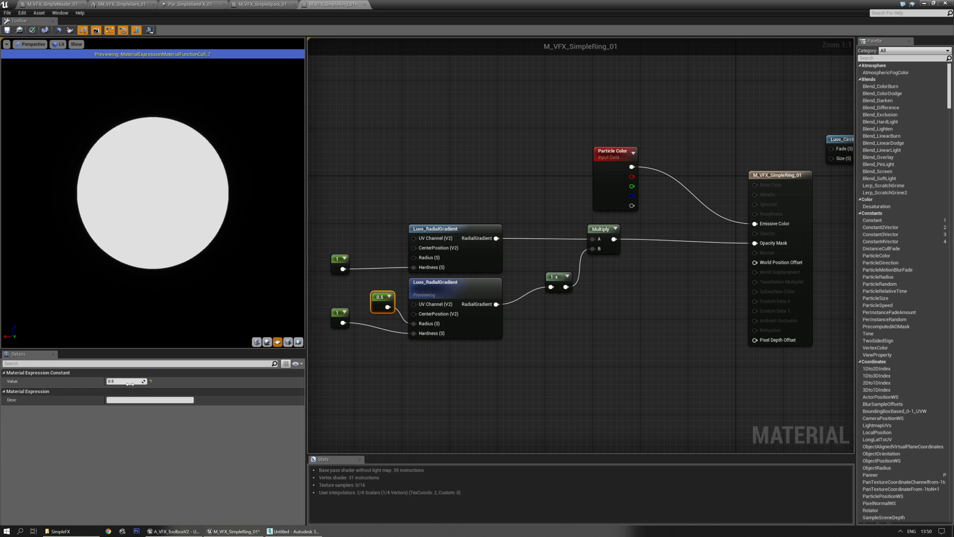
type("0.33")
key("Return")
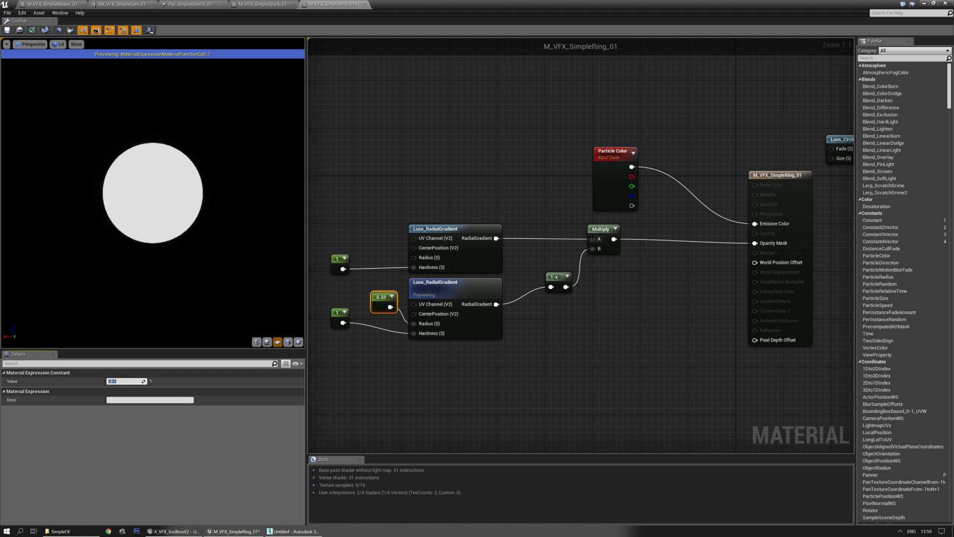
left_click(600, 230)
key("space")
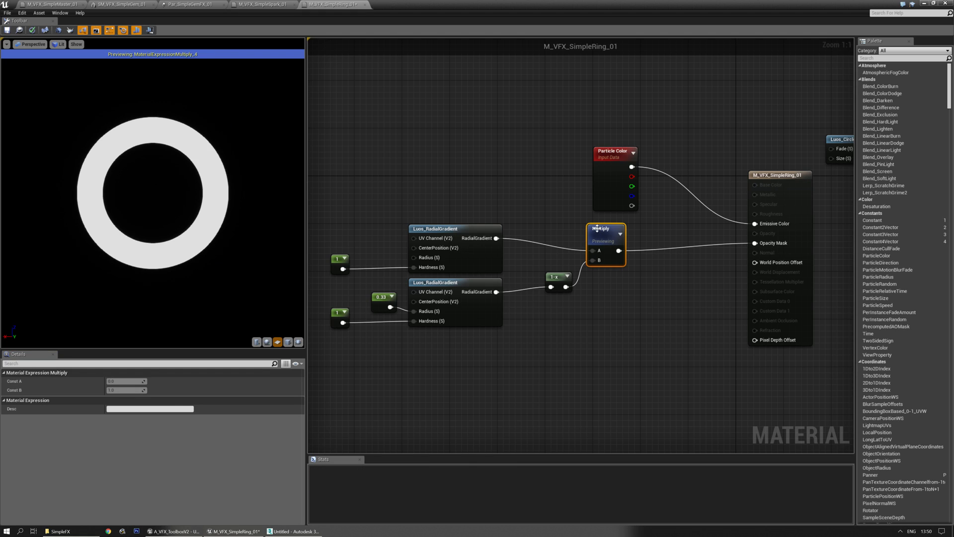
right_click_drag(546, 357, 592, 372)
mouse_move(159, 198)
left_mouse_down()
mouse_move(159, 214)
mouse_move(174, 202)
mouse_move(218, 204)
mouse_move(158, 199)
left_mouse_up()
right_click_drag(649, 300, 632, 318)
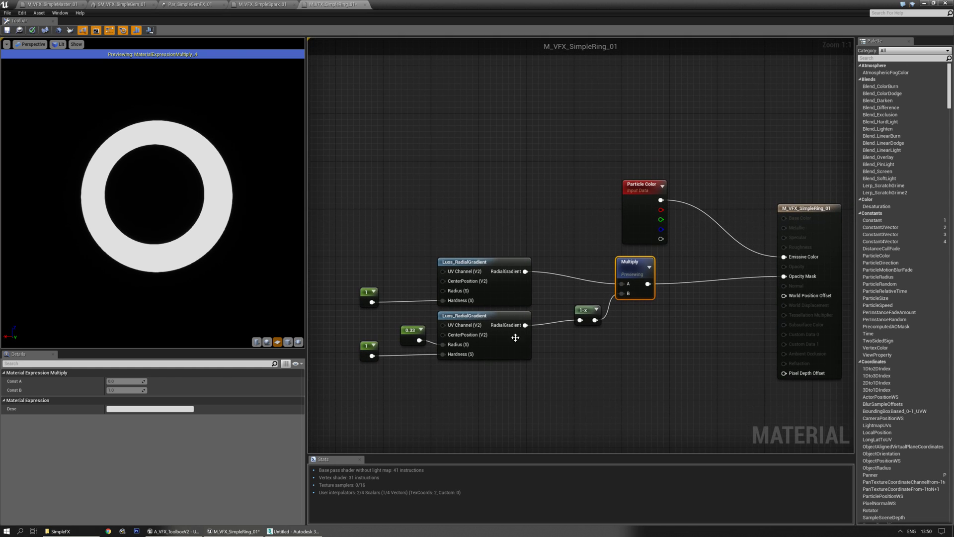
- Thin the ring by trying 0.455 for the lower gradient's radius constant and settling on 0.475
left_click(413, 332)
left_click(117, 381)
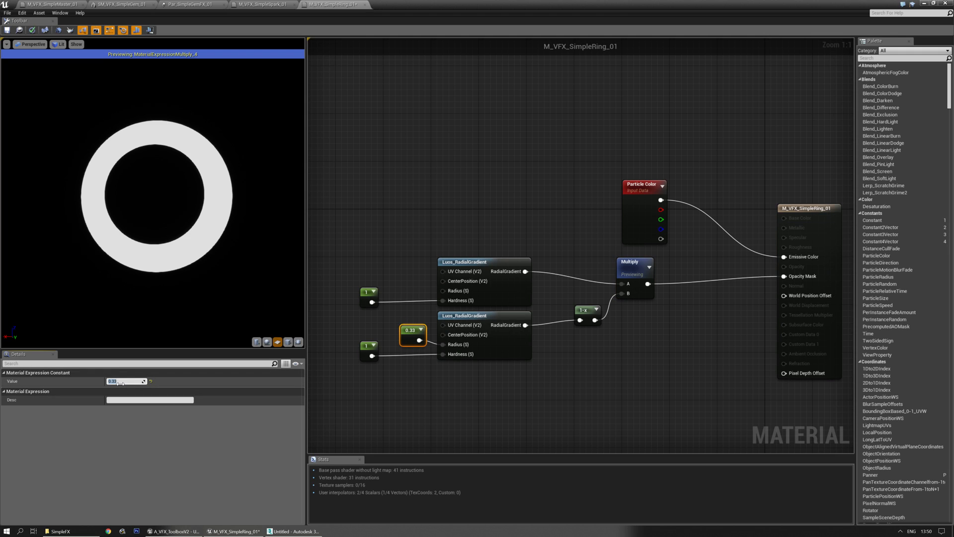
type("0.455")
key("Return")
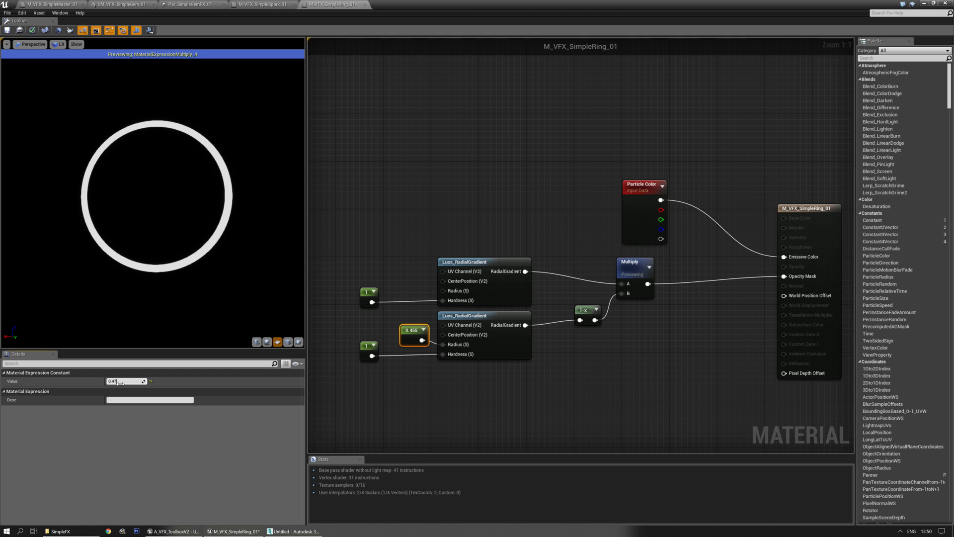
key("Return")
left_click_drag(114, 270, 124, 239)
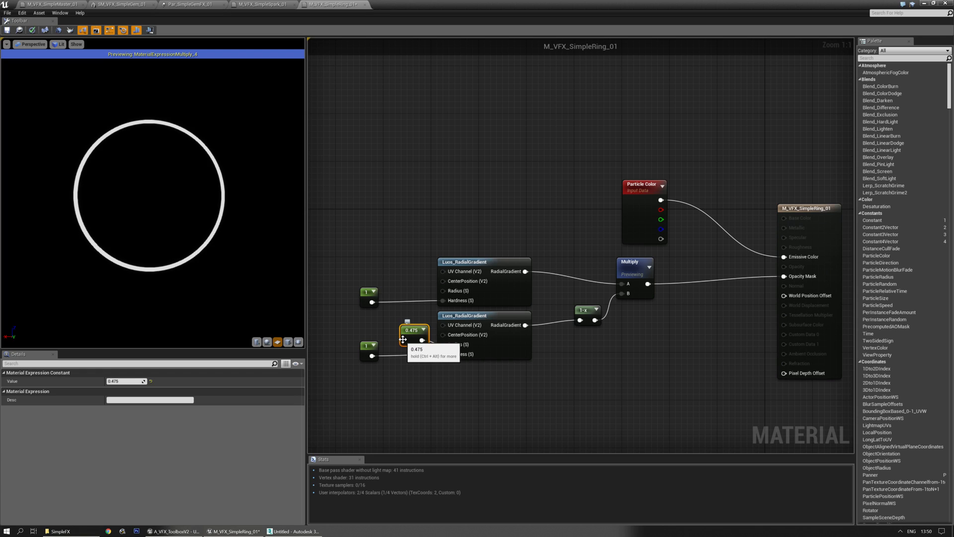
- Nudge the Multiply and Particle Color nodes into line with their connections and save the ring material
left_click(649, 327)
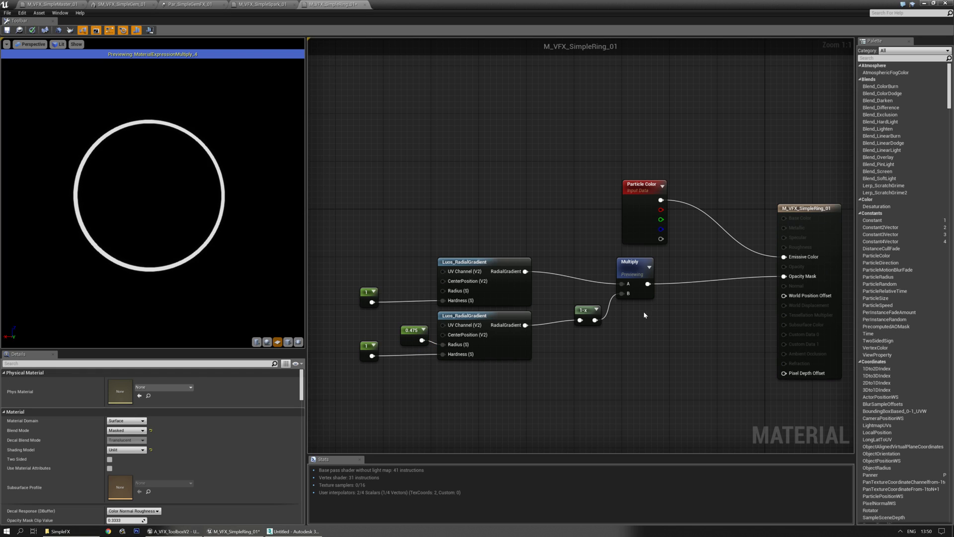
left_click_drag(638, 279, 636, 278)
key("Up")
key("Up")
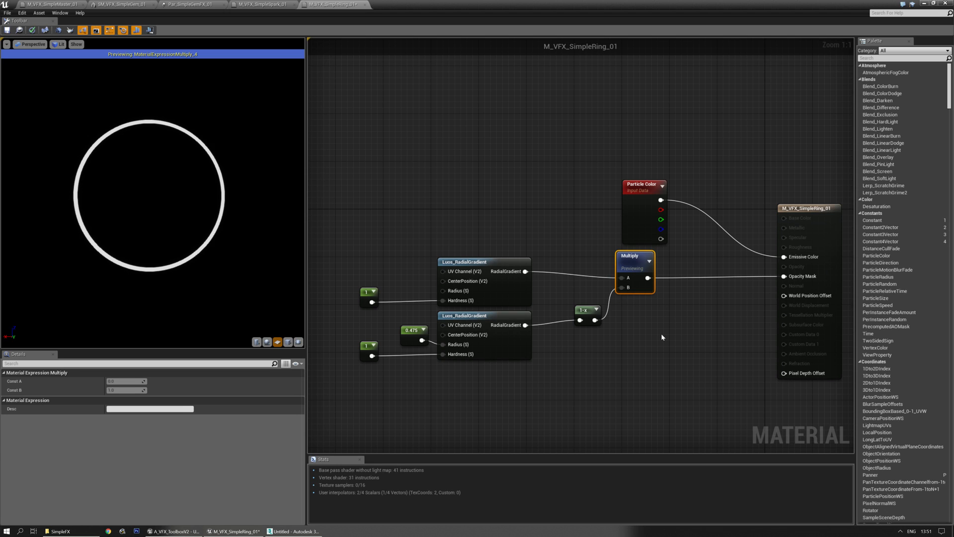
left_click(662, 333)
left_click(646, 200)
key("Up")
key("Left")
left_click(699, 320)
right_click_drag(650, 345, 672, 331)
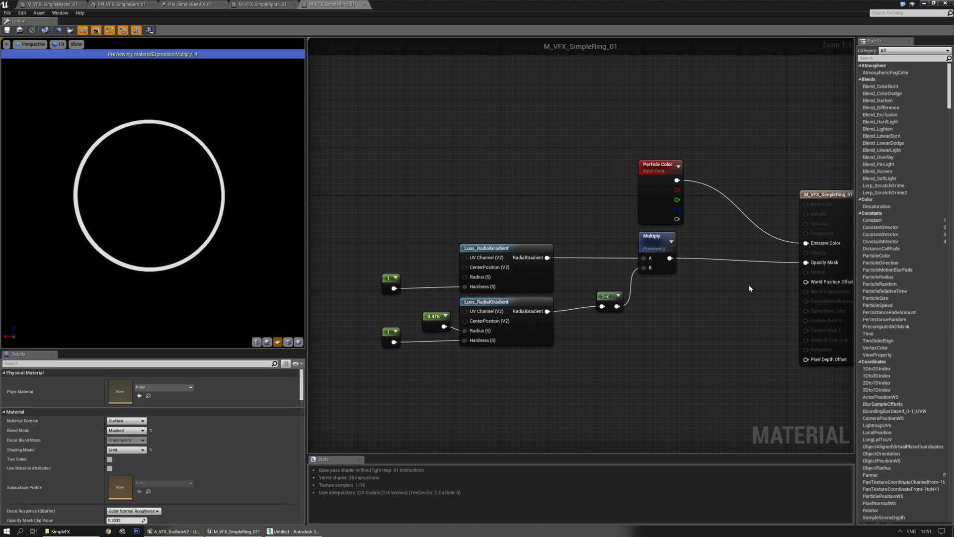
right_click_drag(748, 290, 668, 283)
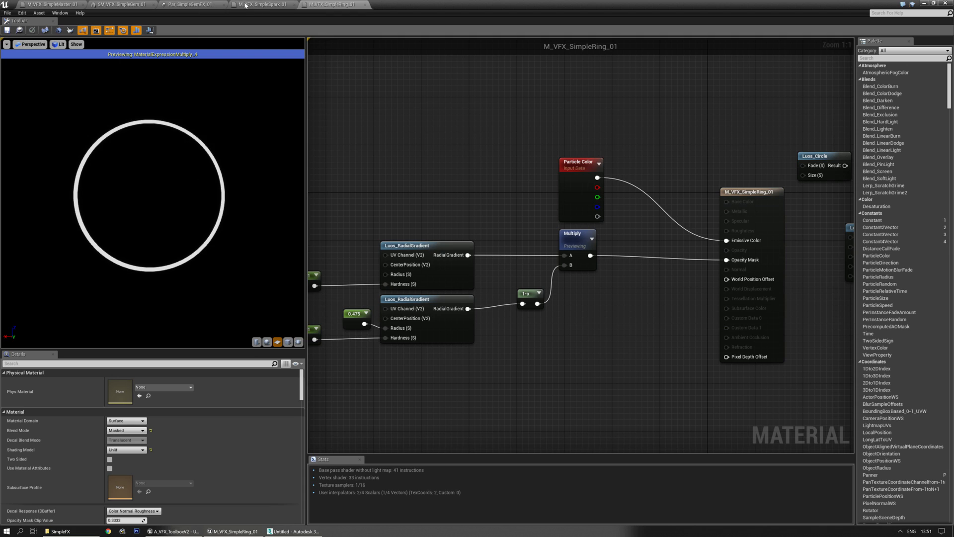
- Add a new particle sprite emitter to Par_SimpleGemFX_01 and assign M_VFX_SimpleRing_01 as its material
left_click(262, 4)
left_click(191, 5)
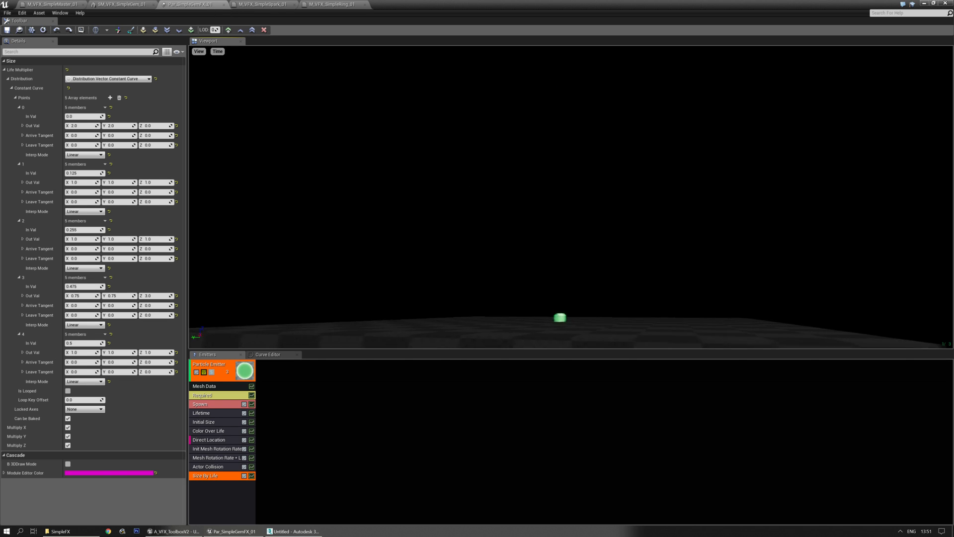
right_click(295, 377)
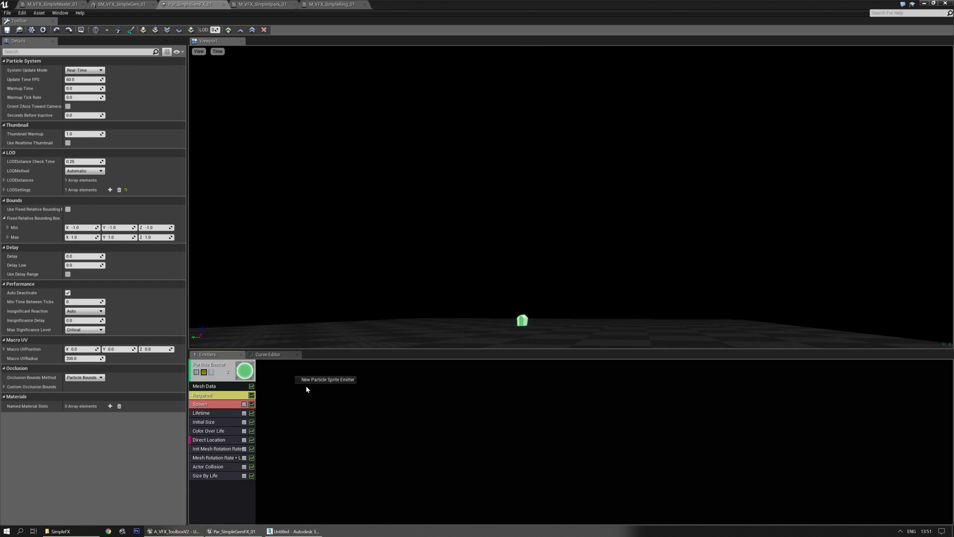
left_click(326, 379)
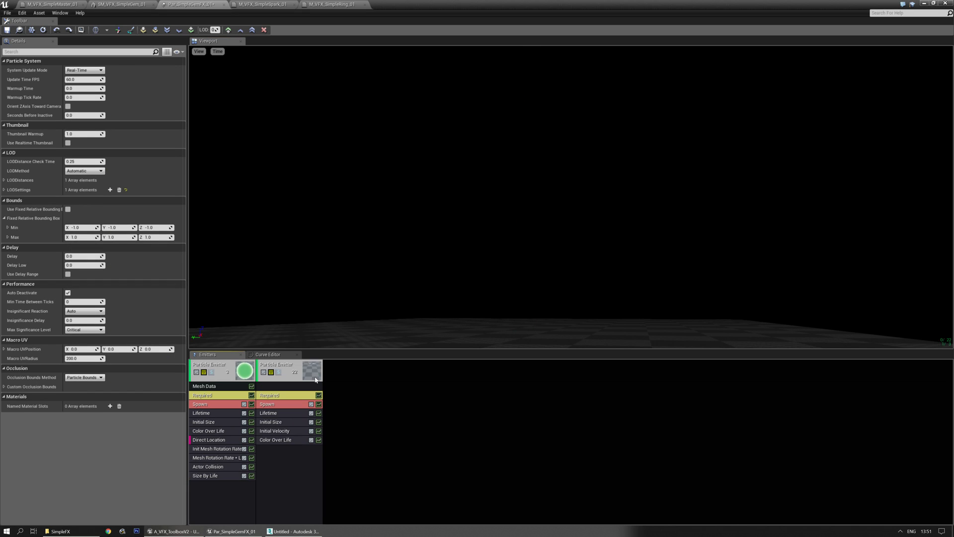
left_click(274, 396)
left_click(98, 85)
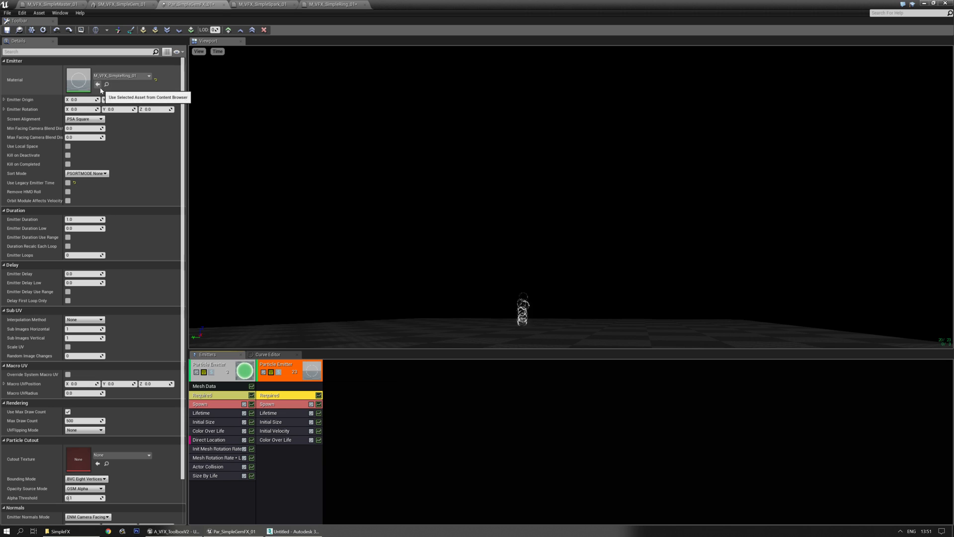
- Locate M_VFX_SimpleSpark_01 in the Content Browser and assign it as the new sprite emitter's material instead
left_click(261, 6)
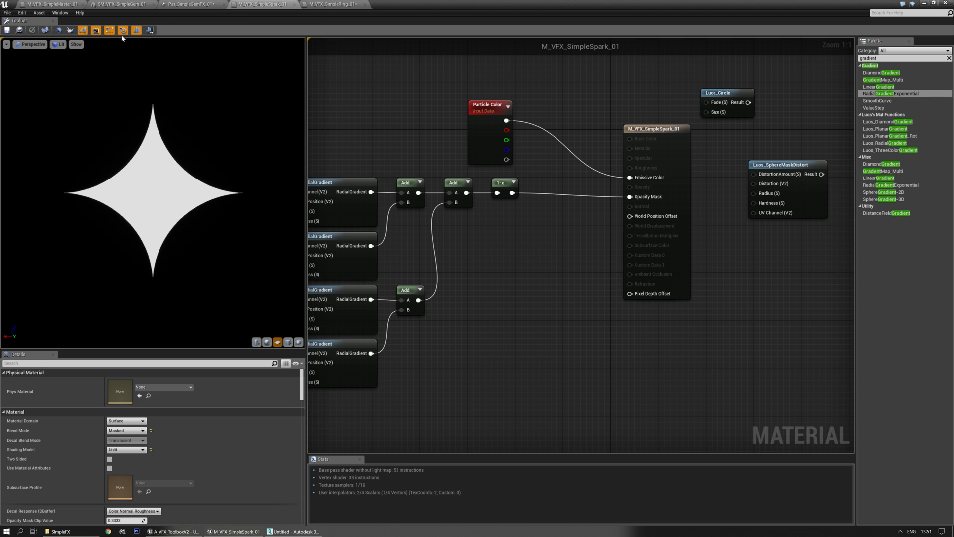
left_click(18, 32)
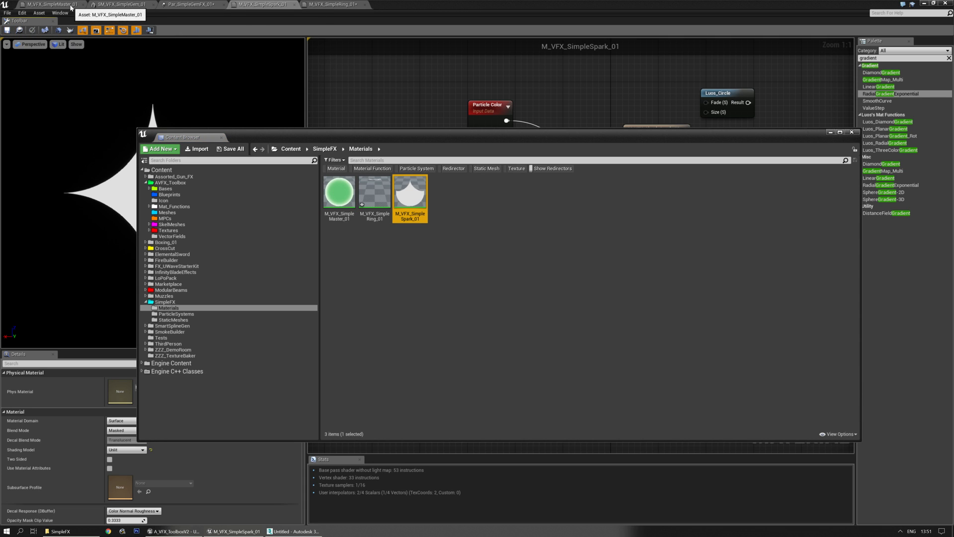
left_click(191, 4)
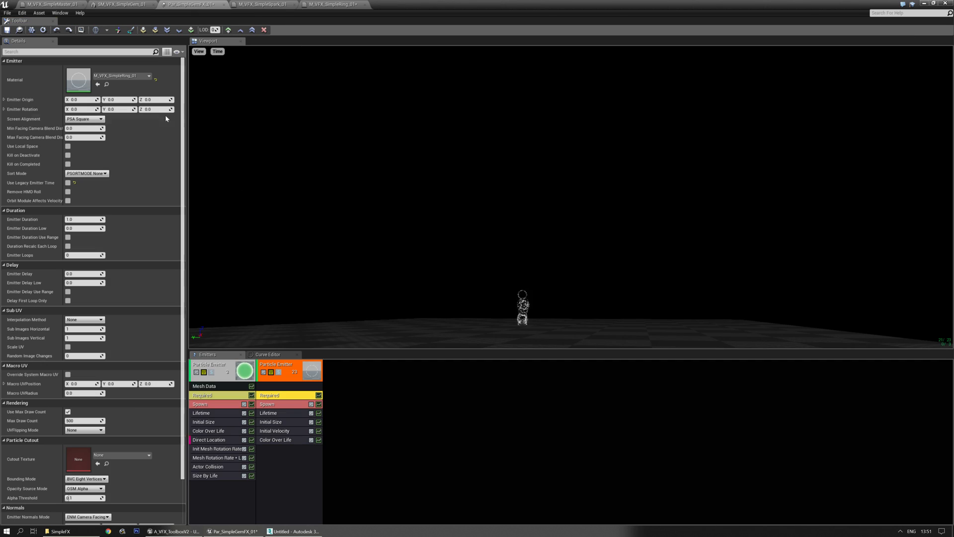
left_click(98, 85)
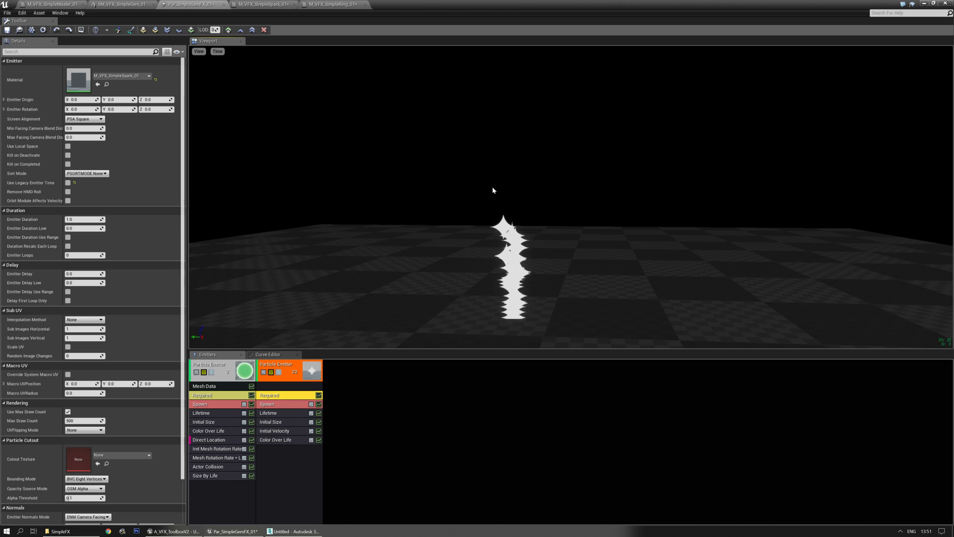
- Add an Initial Location module to the spark emitter and set its start location to a constant vector with Z 1000
left_click_drag(570, 123, 559, 145)
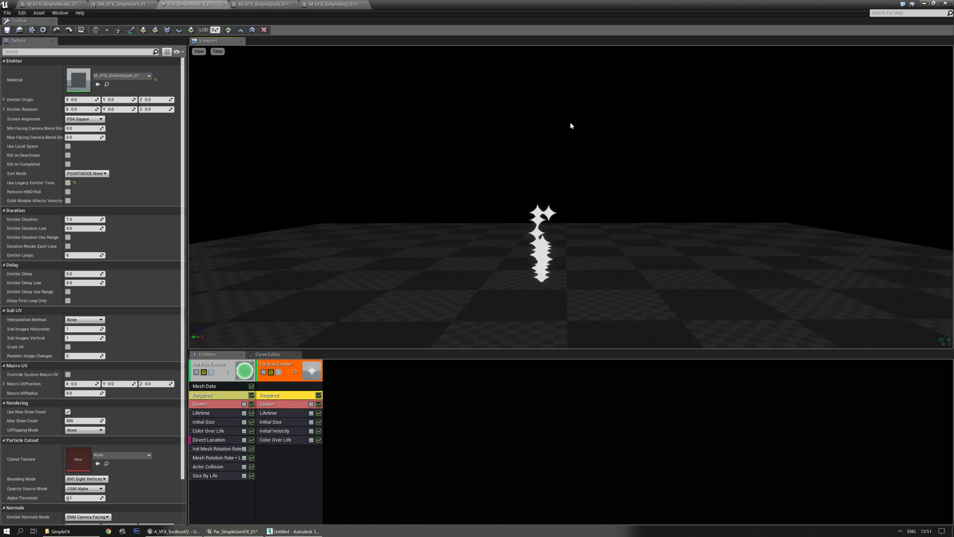
left_click_drag(492, 256, 500, 226)
right_click_drag(500, 224, 497, 244)
right_click(282, 450)
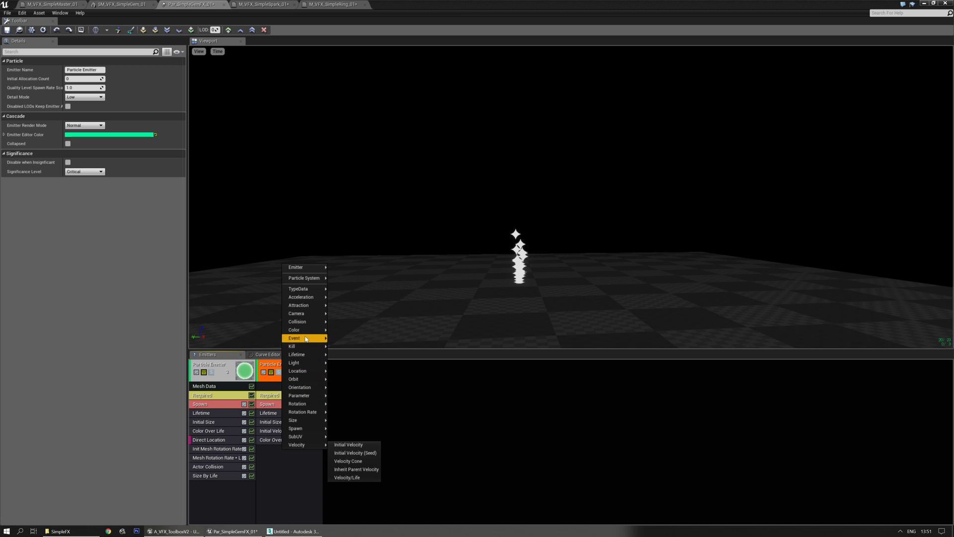
left_click(348, 370)
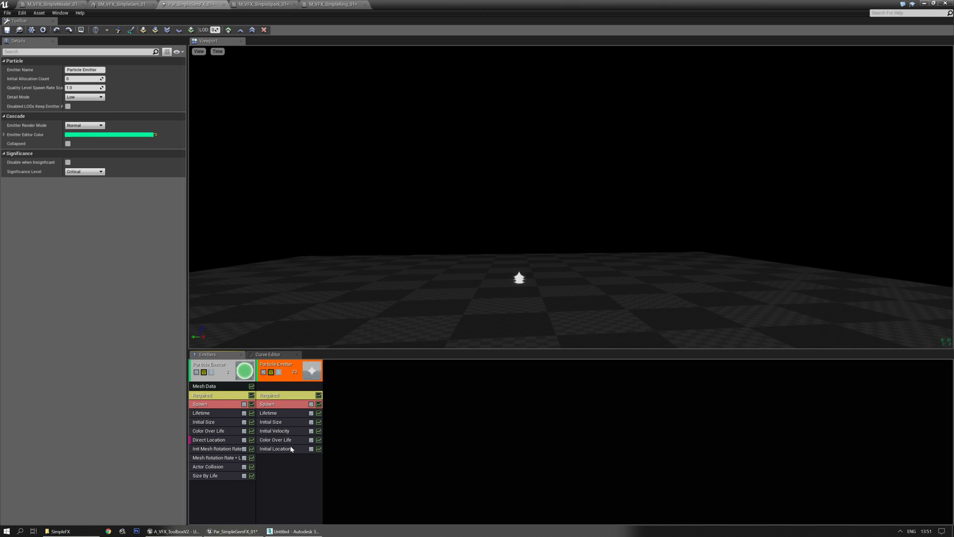
left_click(119, 75)
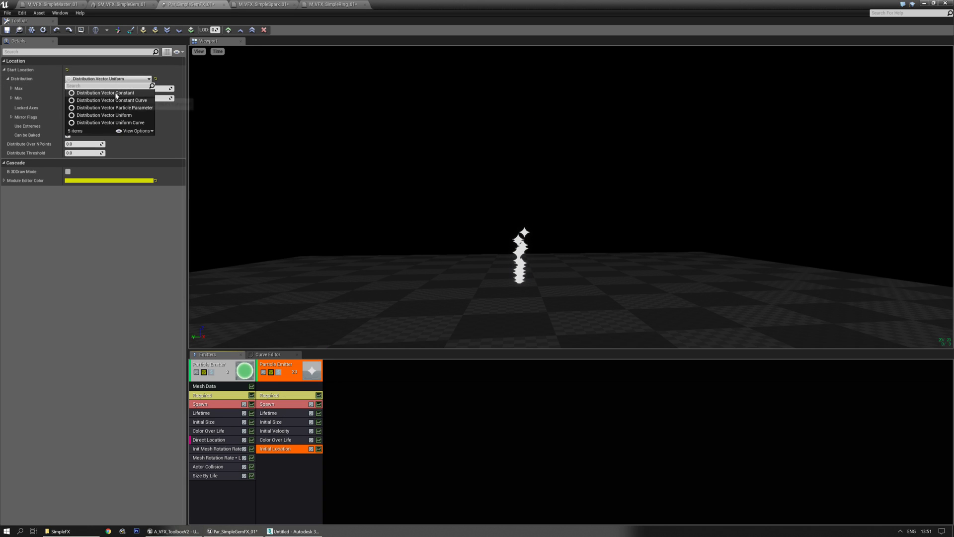
left_click(159, 88)
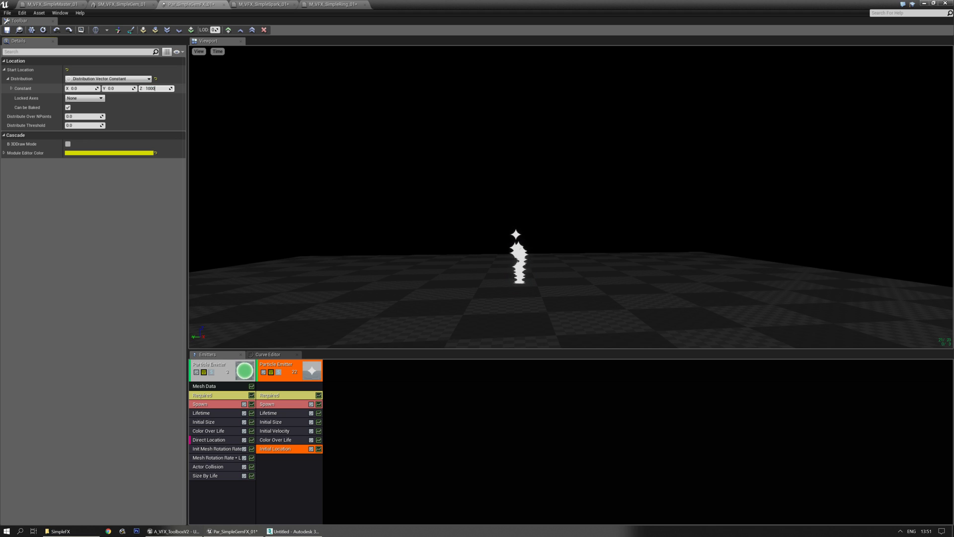
right_click_drag(433, 153, 433, 109)
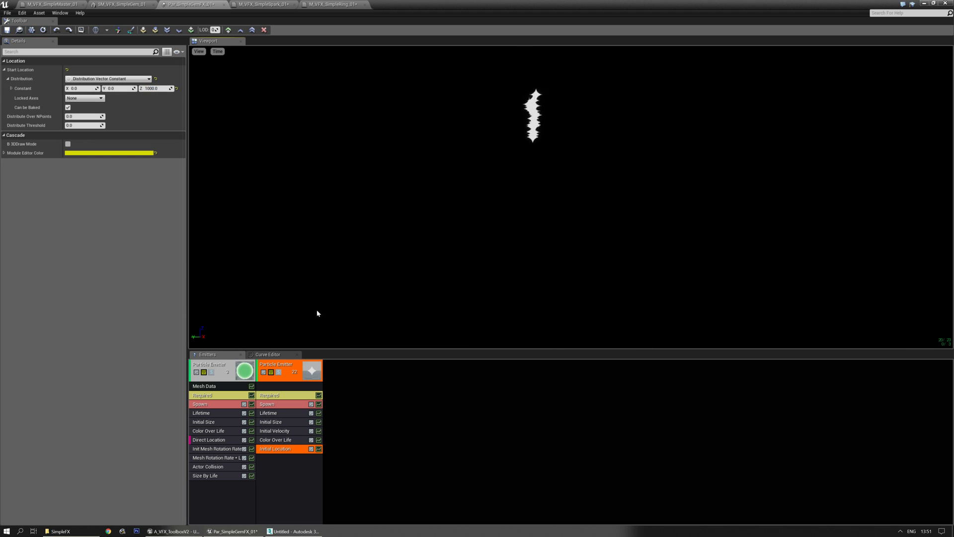
- Set the spark emitter's loop count to 1 and remove its Initial Velocity module
left_click(285, 399)
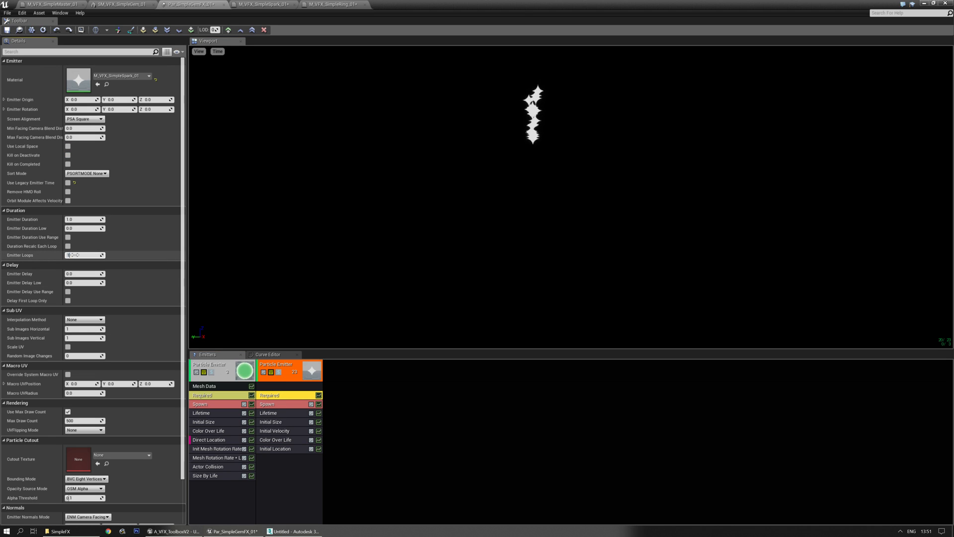
type("1")
key("Return")
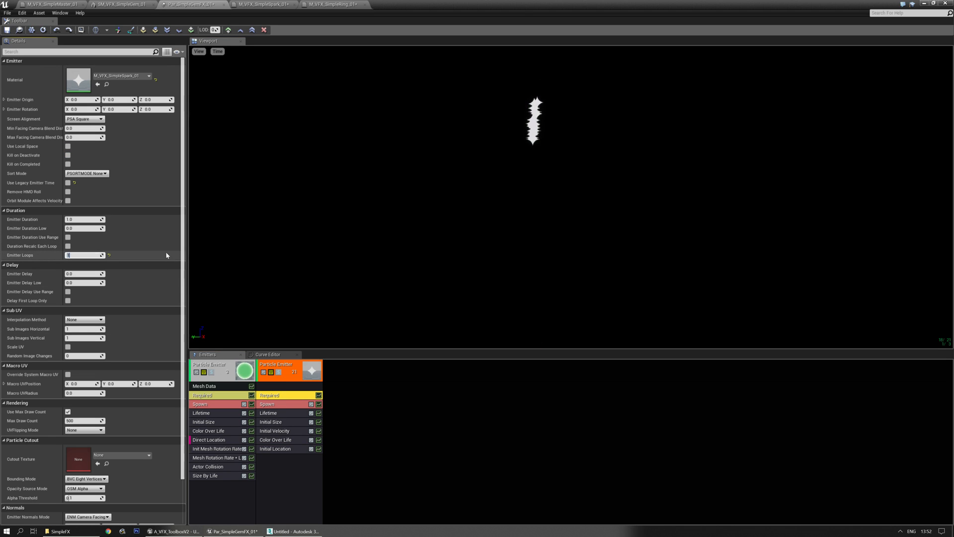
left_click(283, 432)
key("Delete")
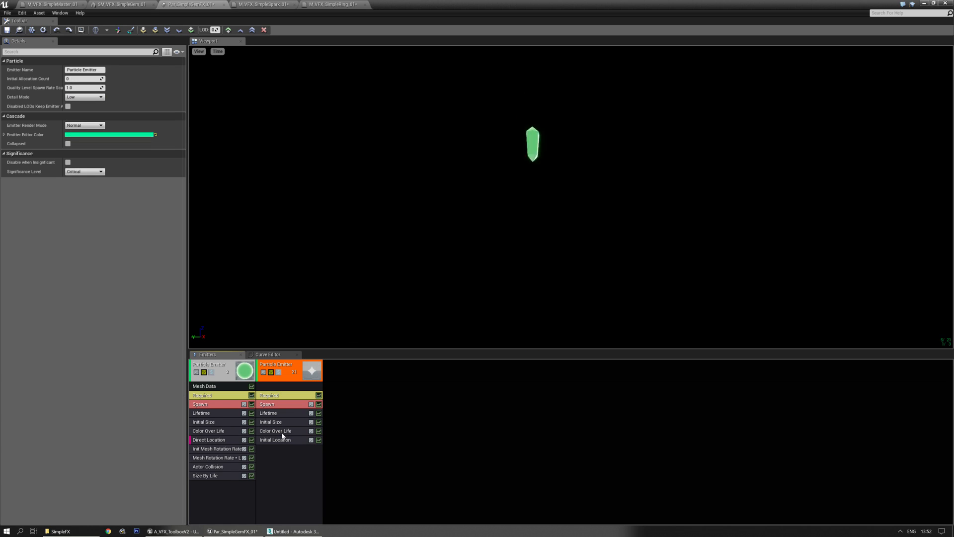
- Set the spark emitter's constant spawn rate to 0 and add one entry to its burst list
left_click(288, 413)
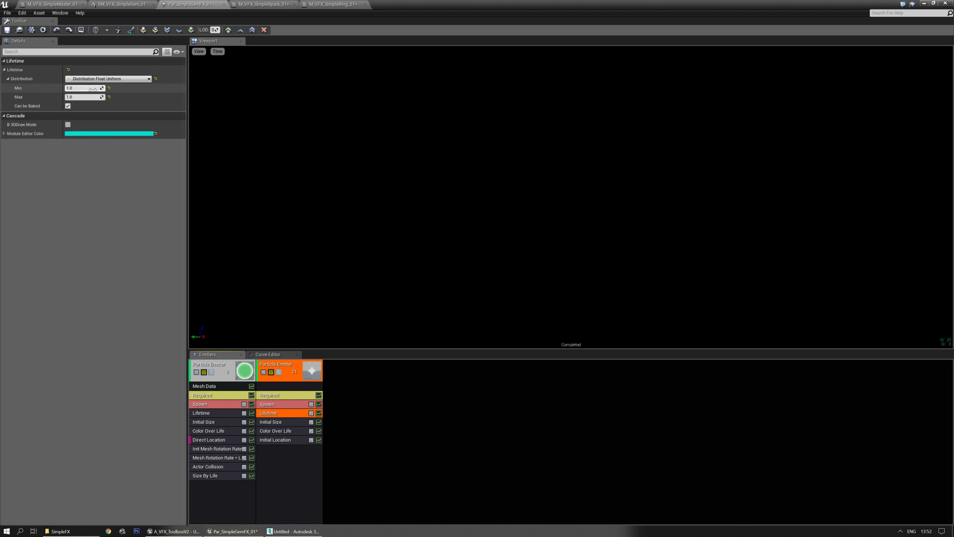
left_click(282, 404)
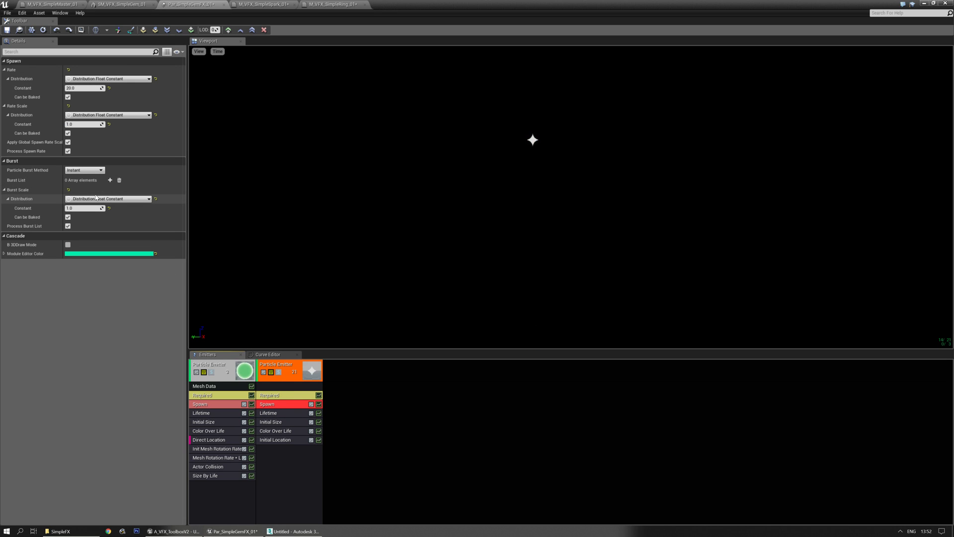
left_click(99, 78)
left_click(100, 88)
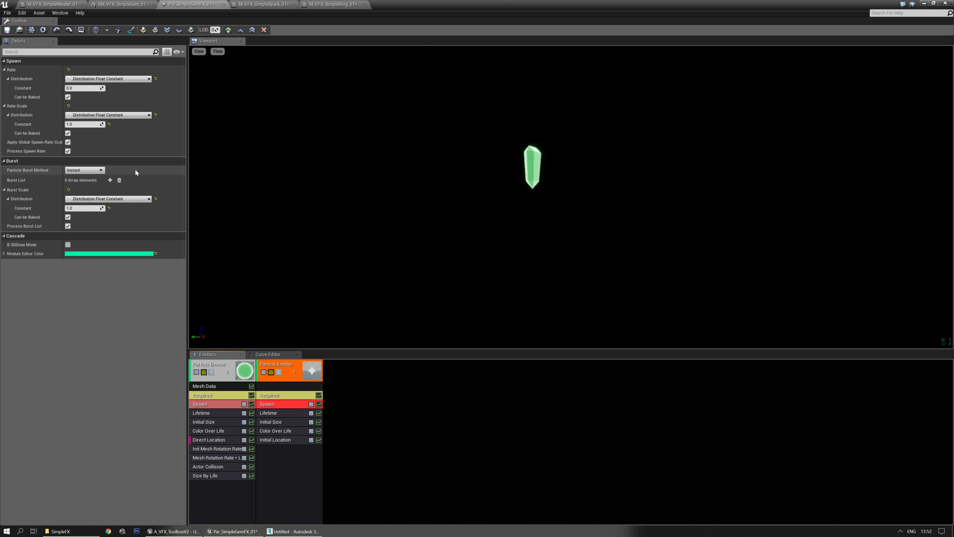
left_click(110, 180)
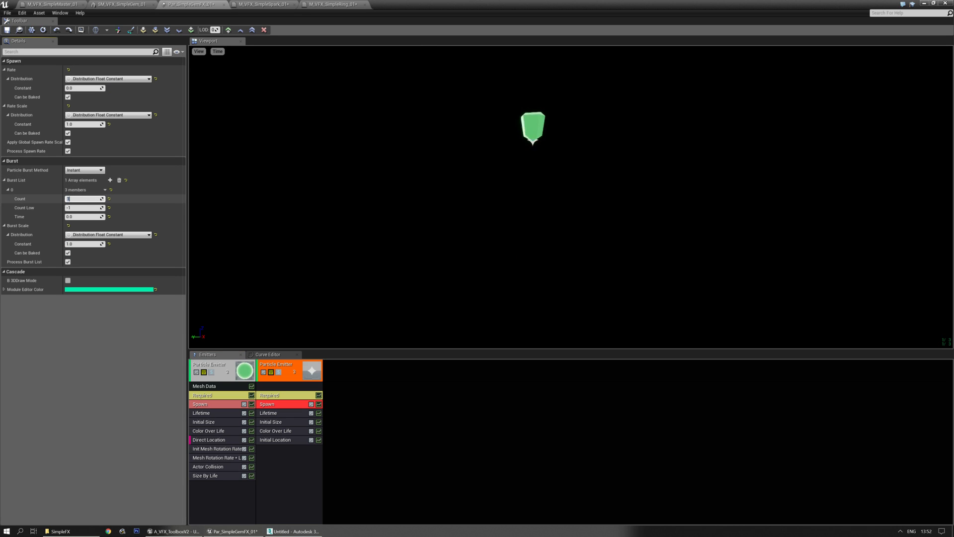
- Change the spark's Initial Size distribution to a constant vector and set it to 300 on each axis
left_click(274, 424)
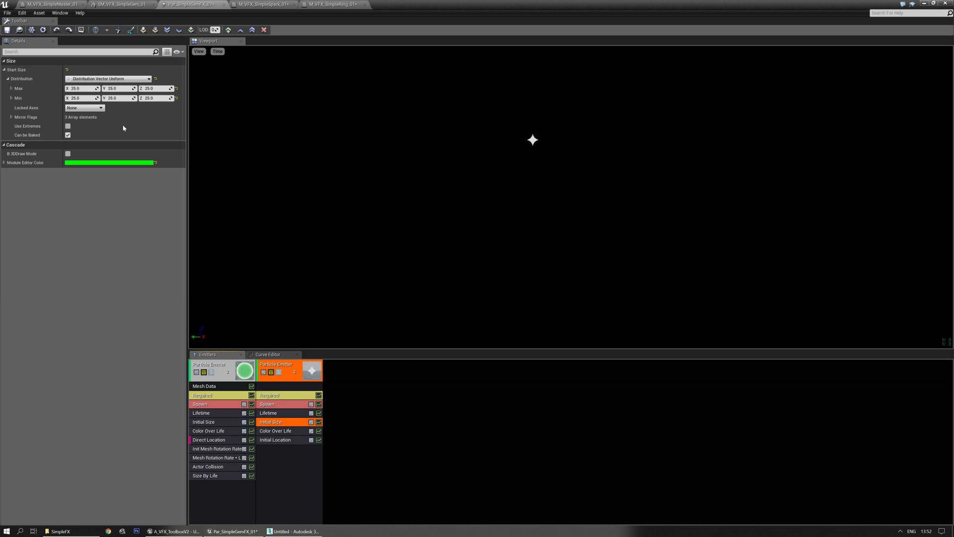
left_click(99, 78)
left_click(91, 93)
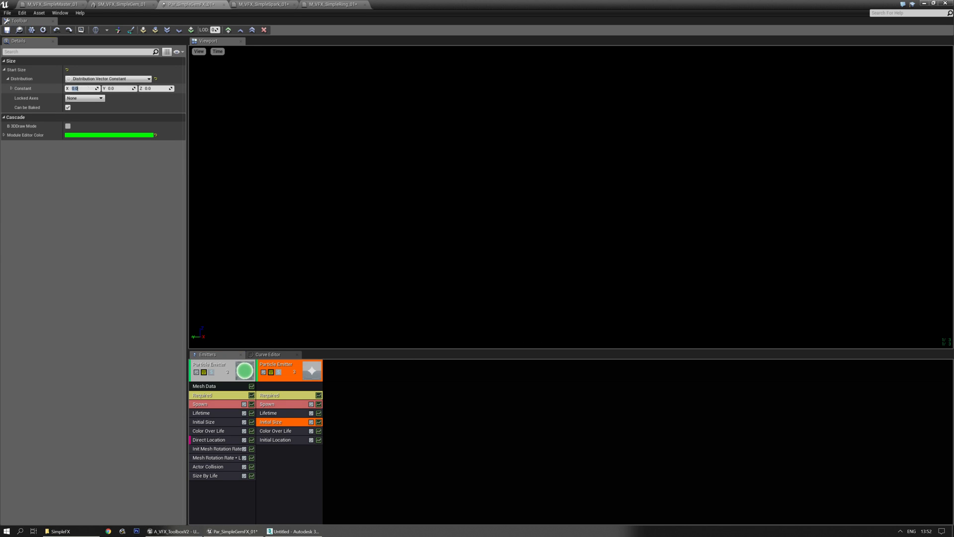
type("300")
key("Tab")
type("300")
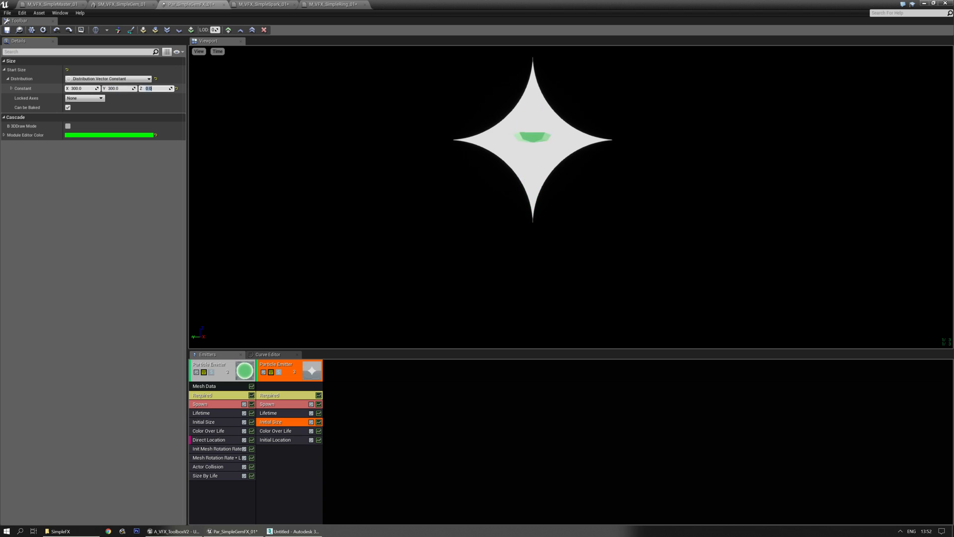
- Reduce the spark's constant start size to 200 on each axis
left_click(83, 88)
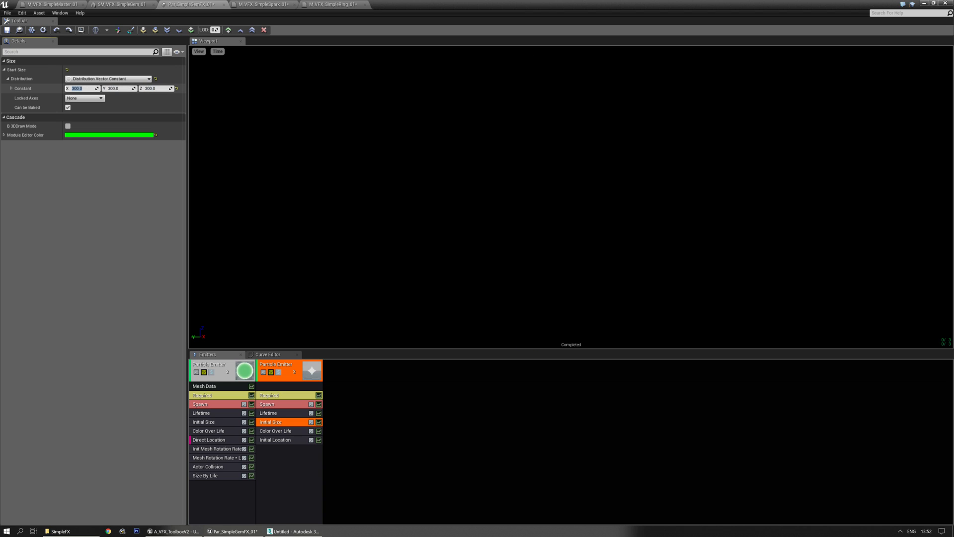
type("200")
key("Tab")
type("2")
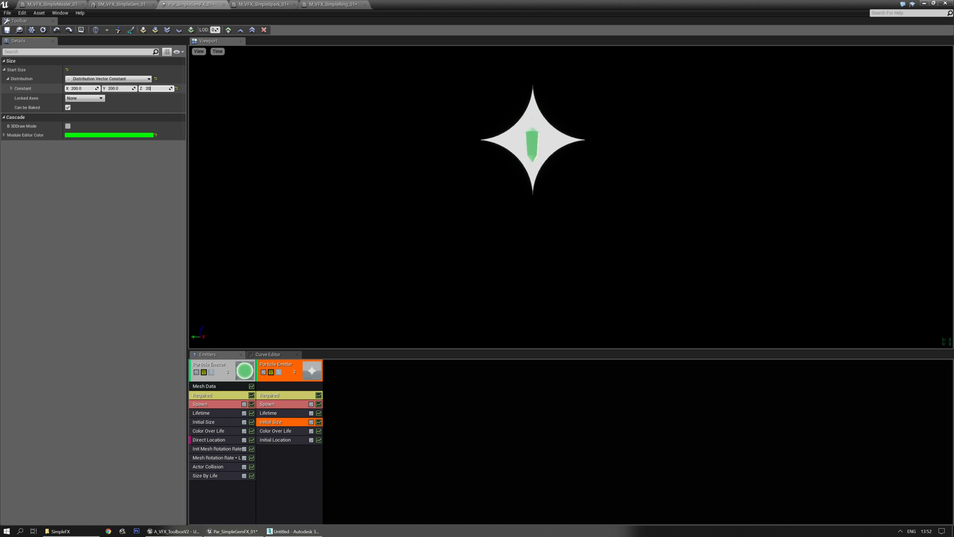
- Reduce the X and Y values of the spark's constant start size to 150
left_click(81, 89)
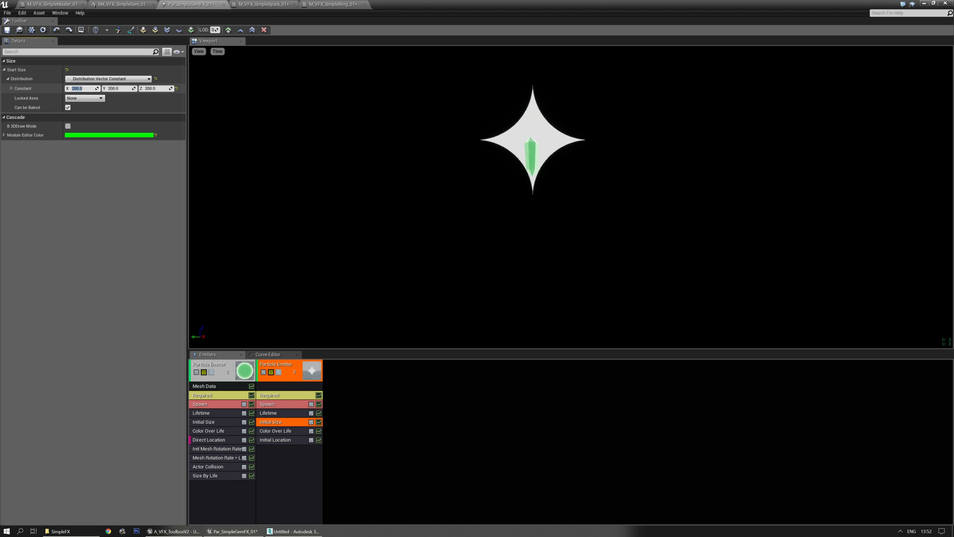
type("150")
key("Tab")
type("1")
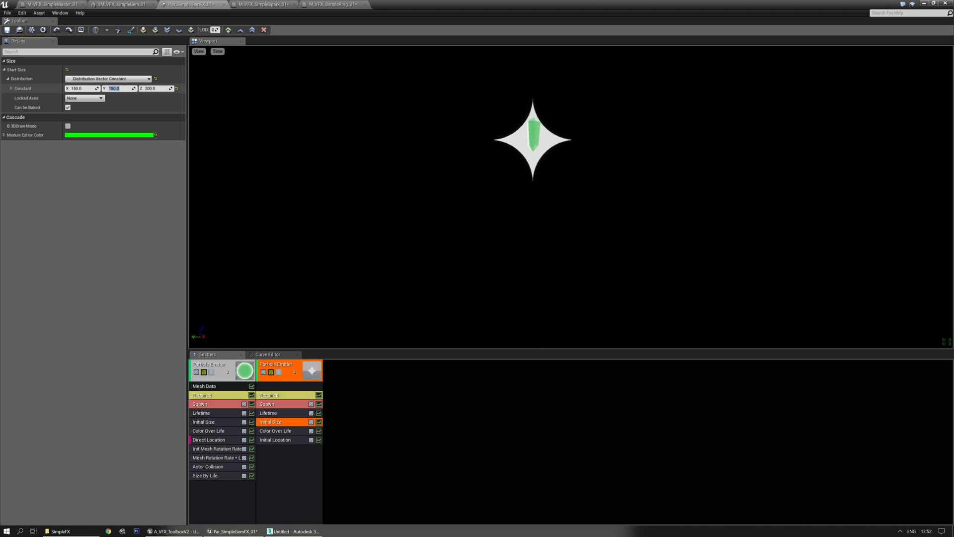
left_click(272, 431)
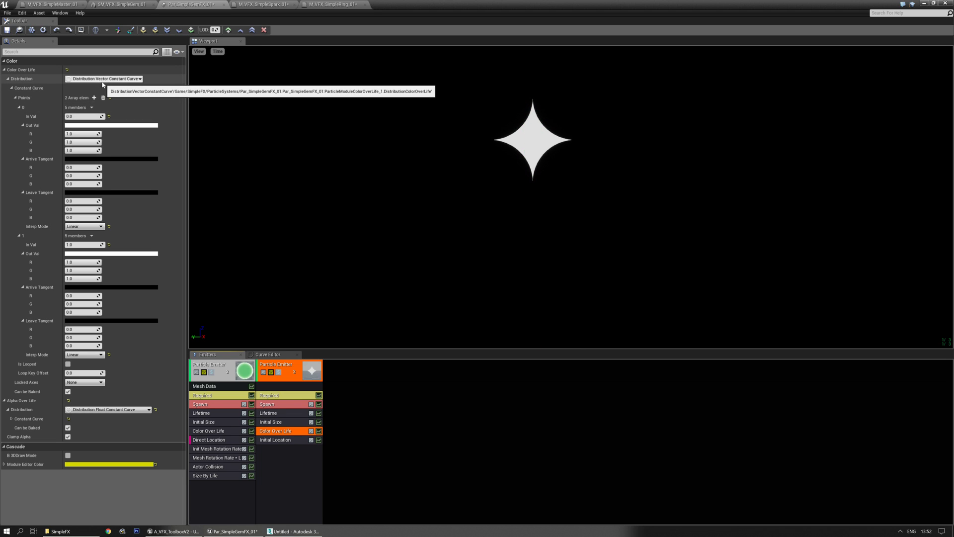
left_click(114, 125)
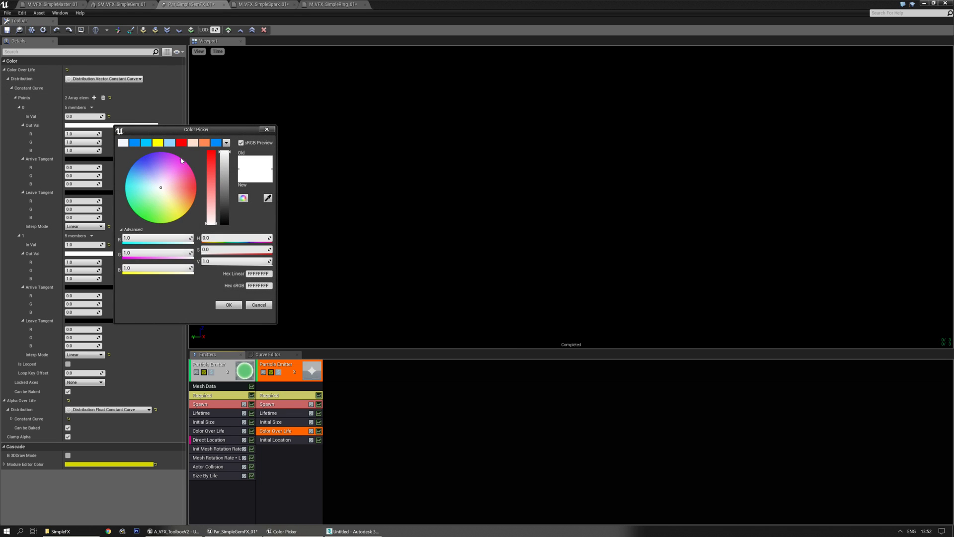
left_click(258, 307)
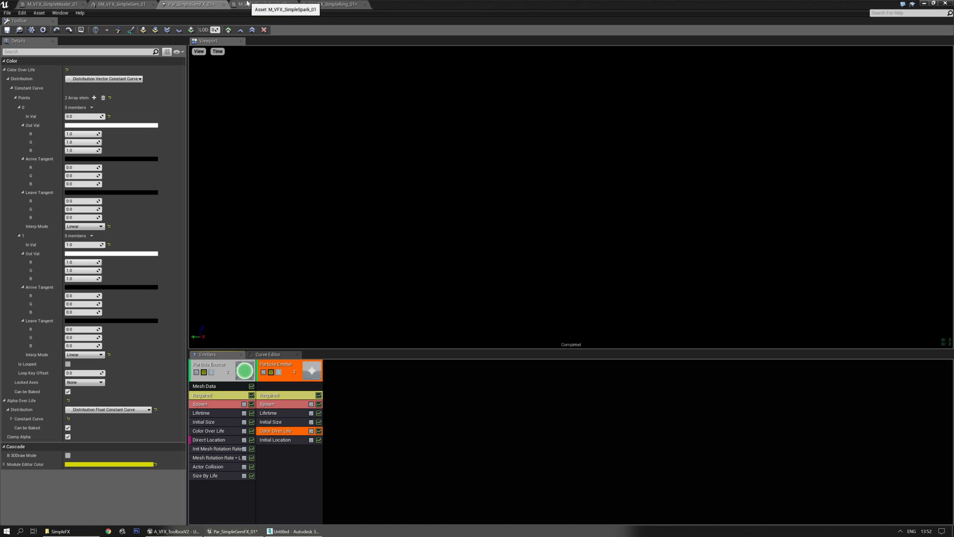
- Open the colour picker for the Color parameter in M_VFX_SimpleMaster_01 and create a new colour theme
left_click(128, 5)
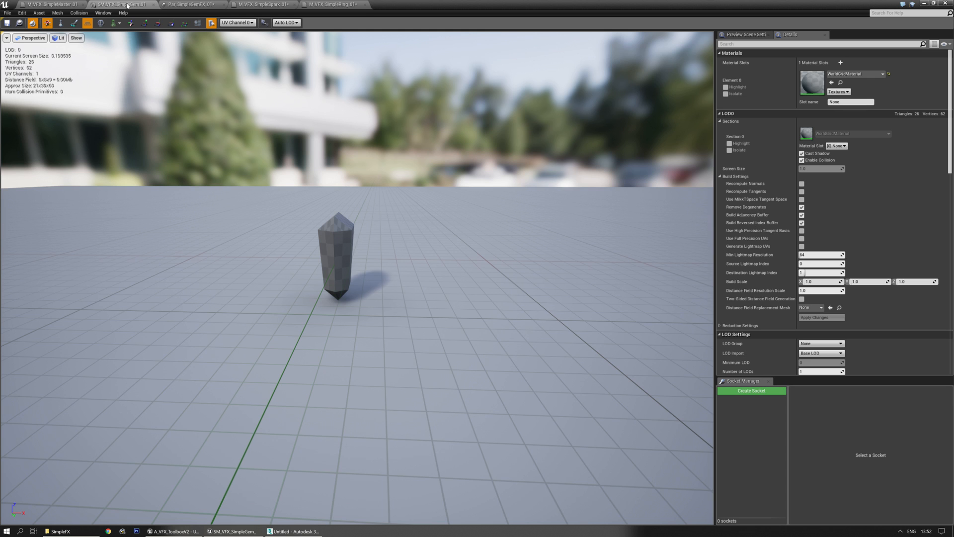
left_click(53, 4)
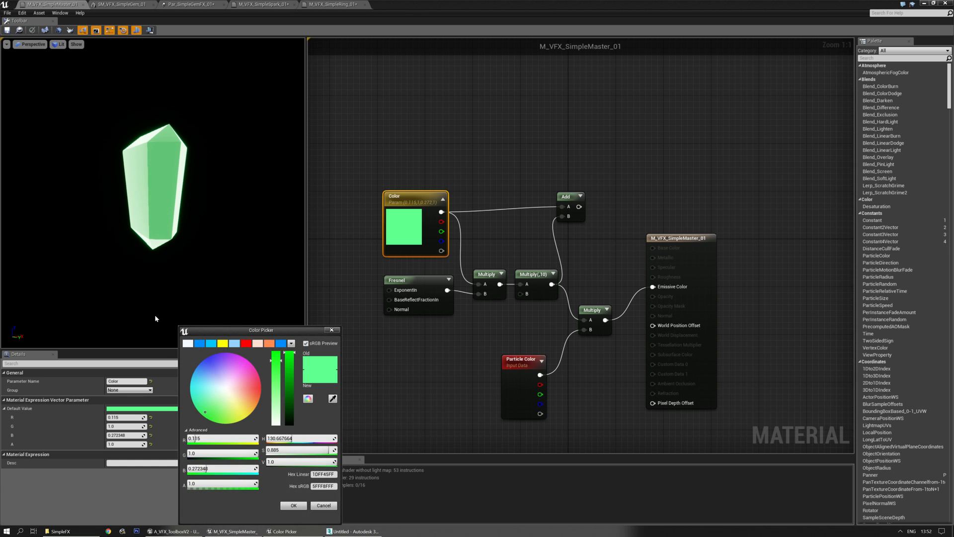
left_click_drag(221, 333, 385, 219)
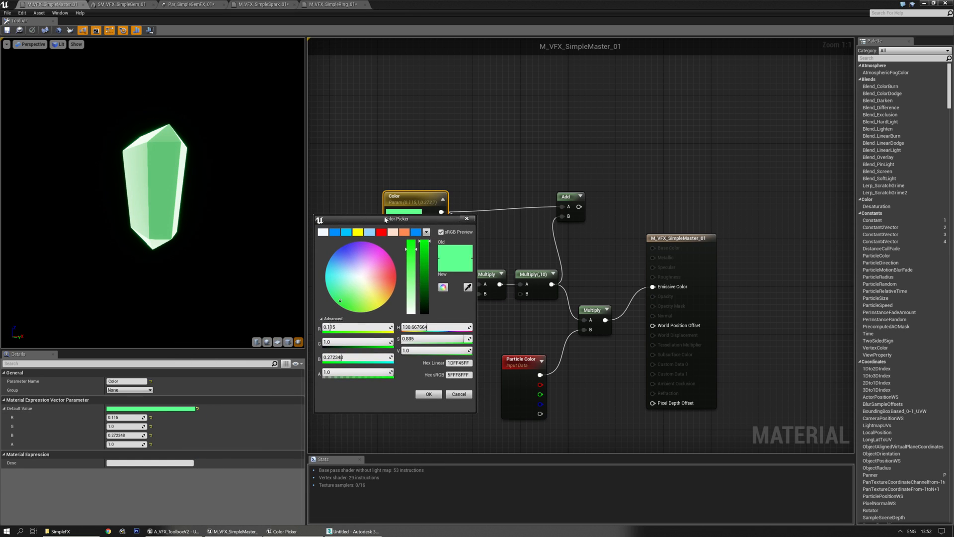
left_click(426, 232)
left_click(438, 257)
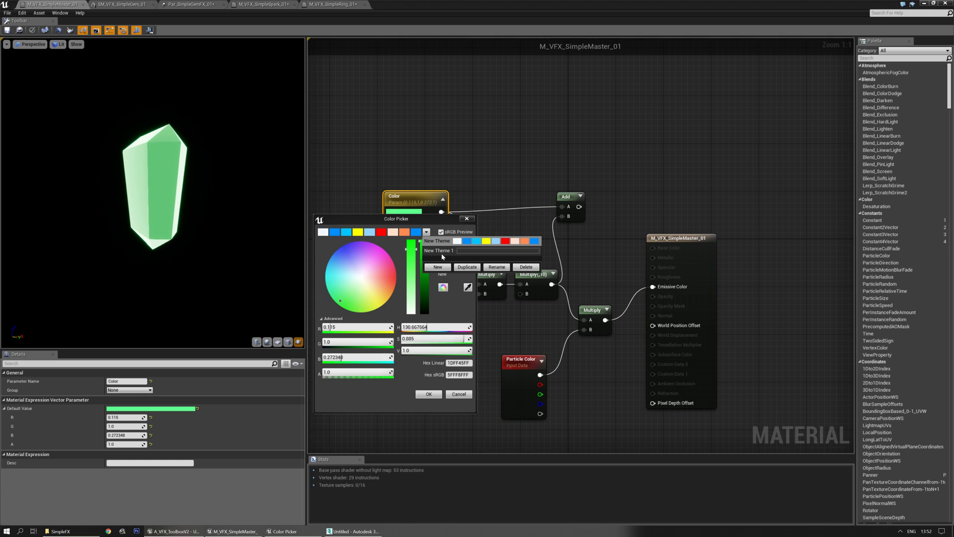
- Rename the new colour theme to SimpleGem, store the gem's green in it, and accept the colour picker
left_click(443, 253)
left_click(493, 268)
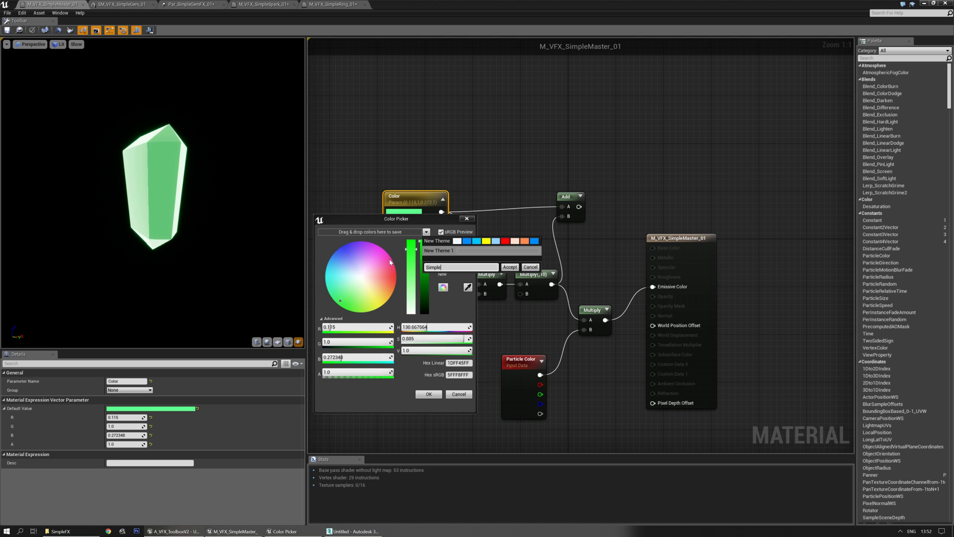
key("Return")
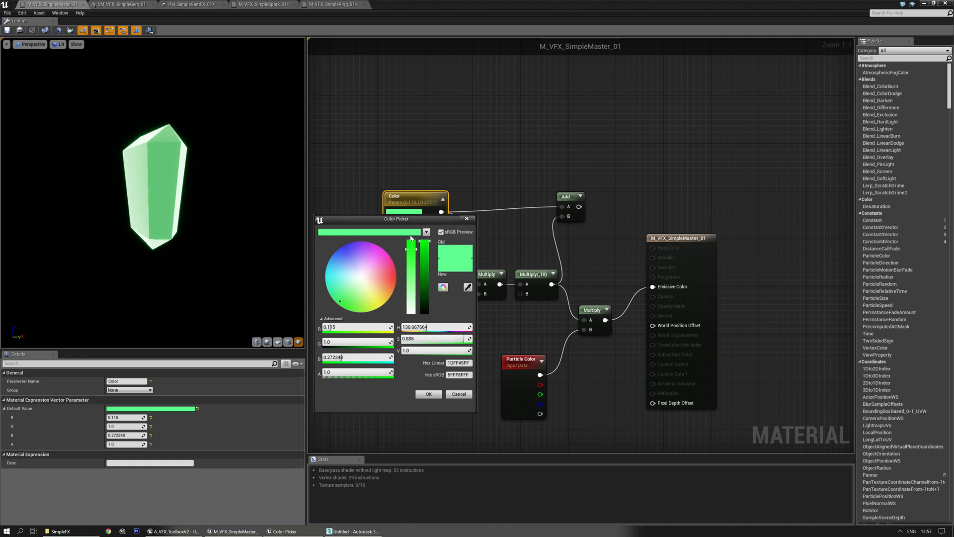
left_click(426, 232)
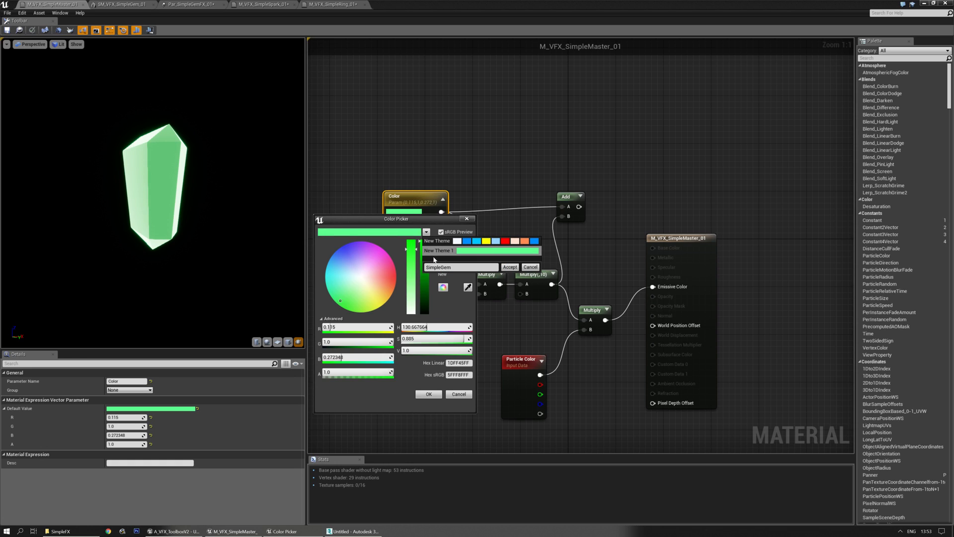
left_click(511, 267)
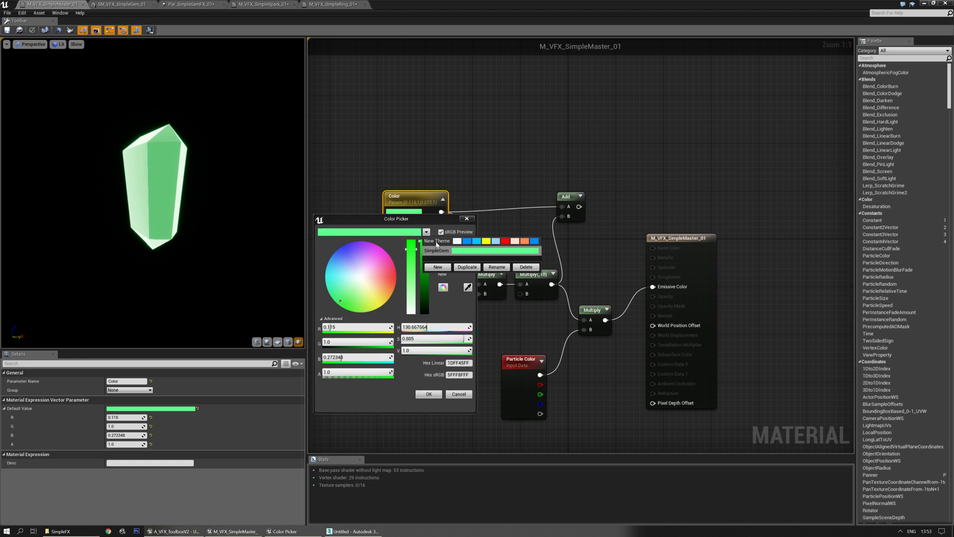
left_click(437, 242)
left_click(432, 253)
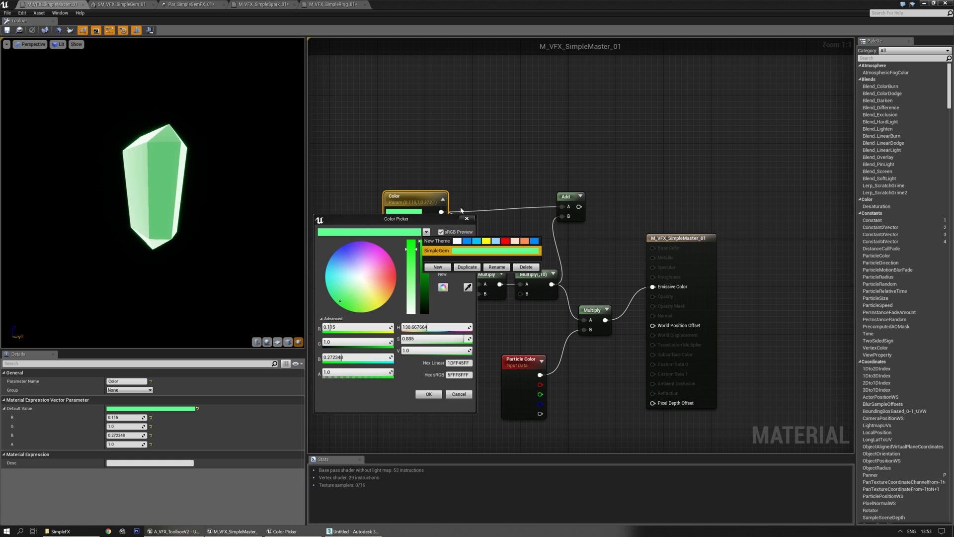
left_click(423, 396)
left_click(425, 395)
- Return to Par_SimpleGemFX_01 and place its tab after M_VFX_SimpleRing_01
left_click(317, 4)
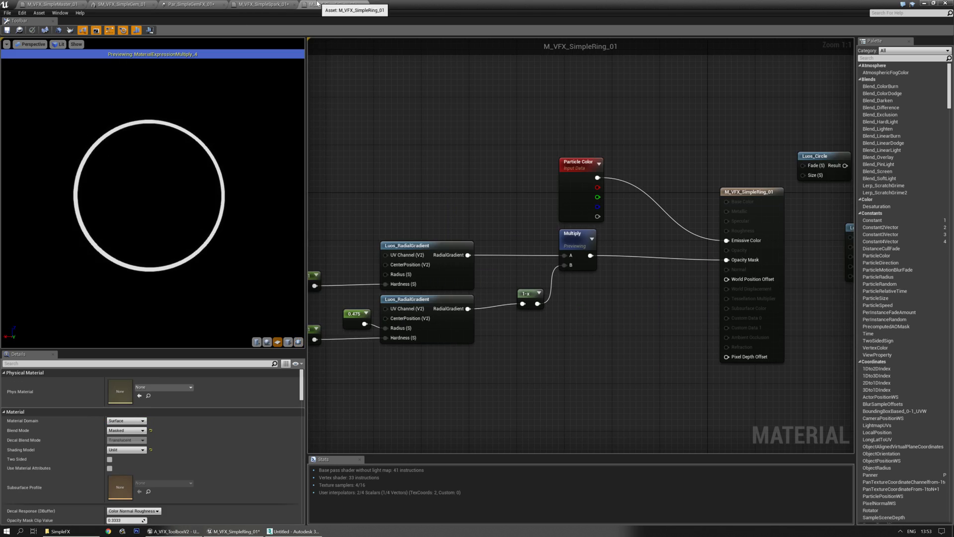
left_click_drag(198, 5, 335, 5)
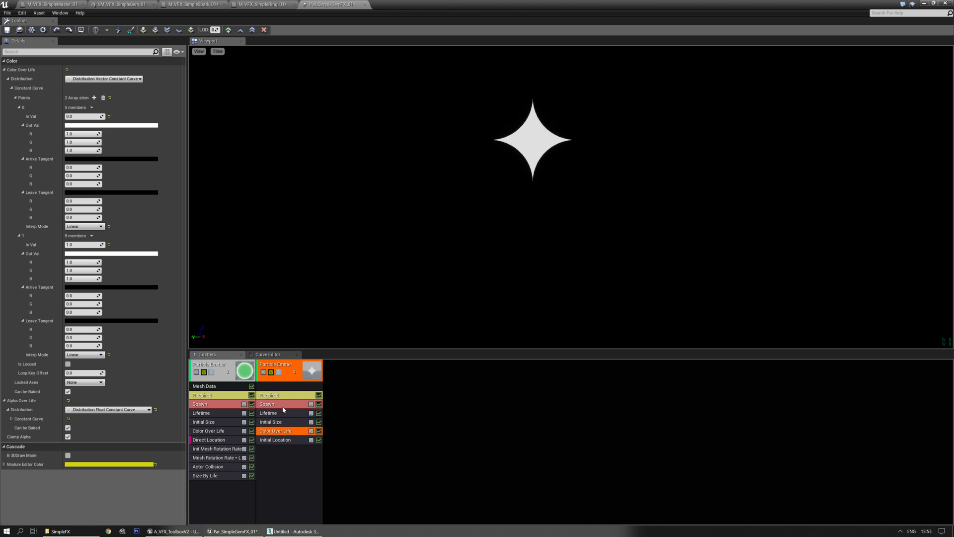
- Set the first Color Over Life point of the spark emitter to the saved SimpleGem green
left_click(125, 125)
left_click(172, 145)
left_click(237, 306)
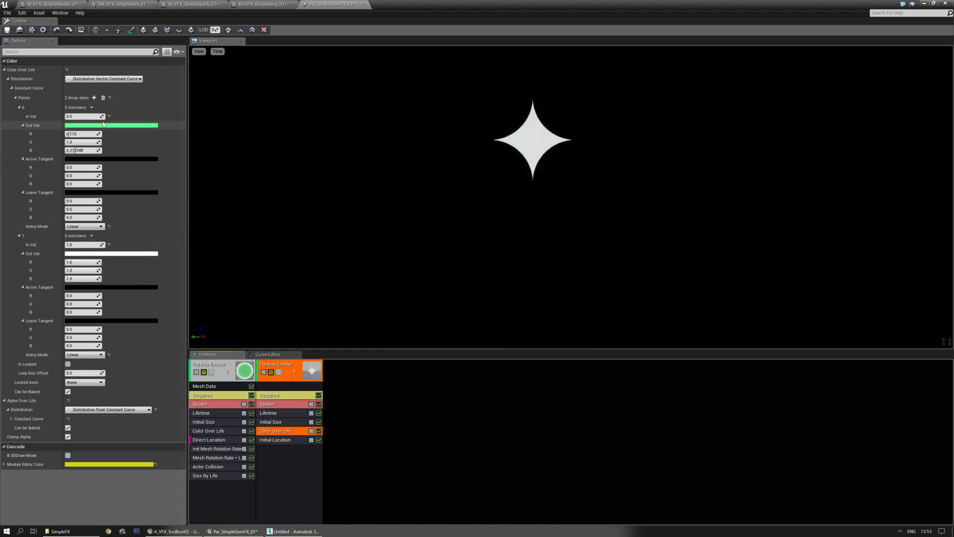
- Switch the spark's Color Over Life to a constant vector using the saved SimpleGem green (R 0.115, G 1.0, B 0.272348)
left_click(113, 79)
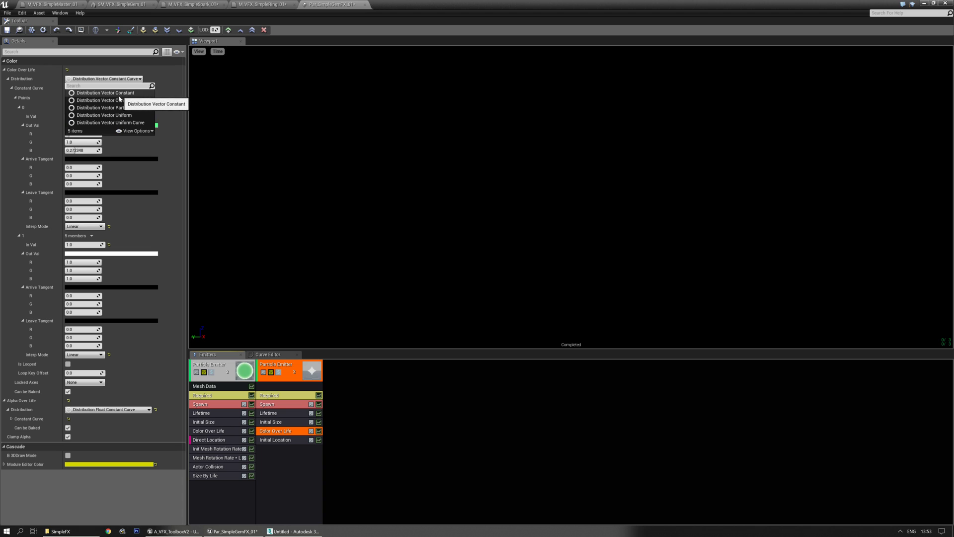
left_click(118, 93)
left_click(102, 89)
left_click(192, 105)
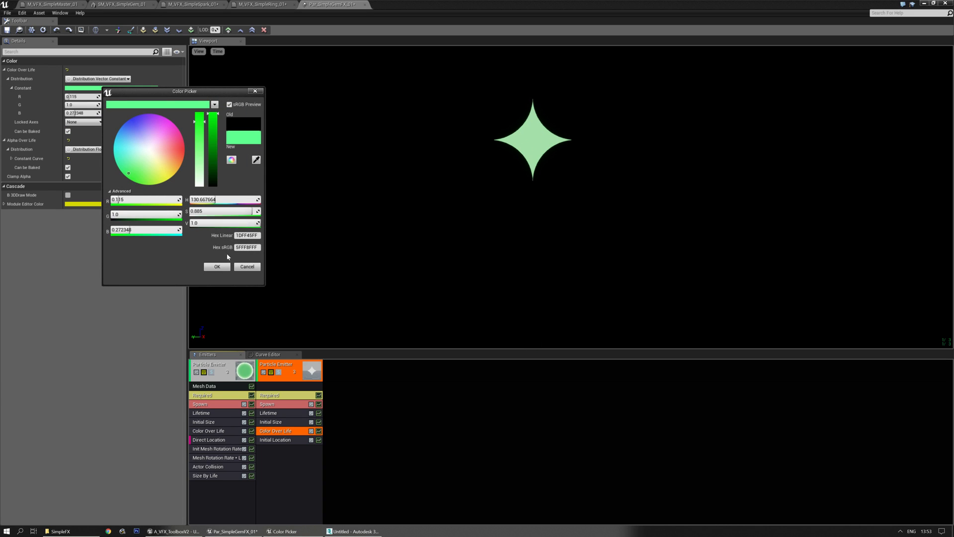
left_click(218, 267)
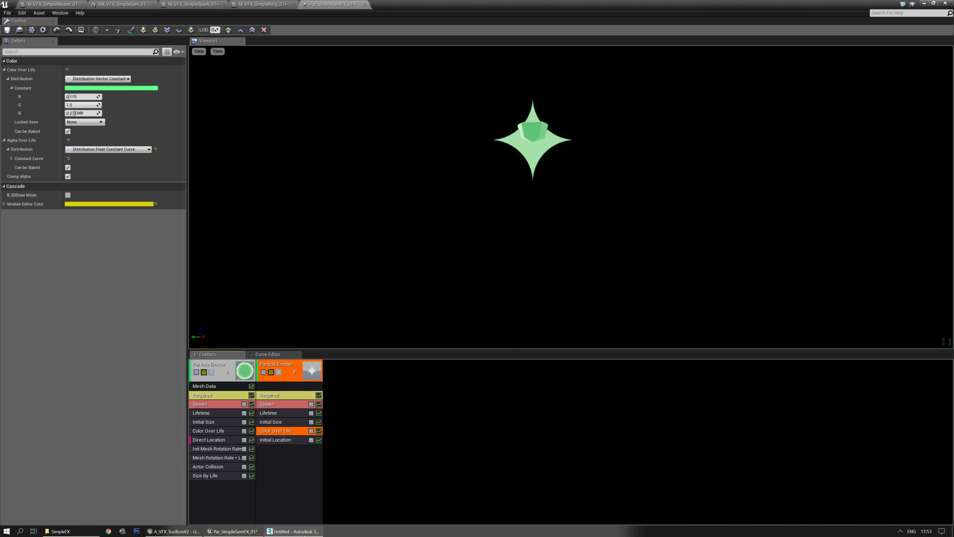
- Save the modified ring material, spark material and particle system from the Content Browser, and return to the particle editor
left_click(424, 207)
key("ctrl+b")
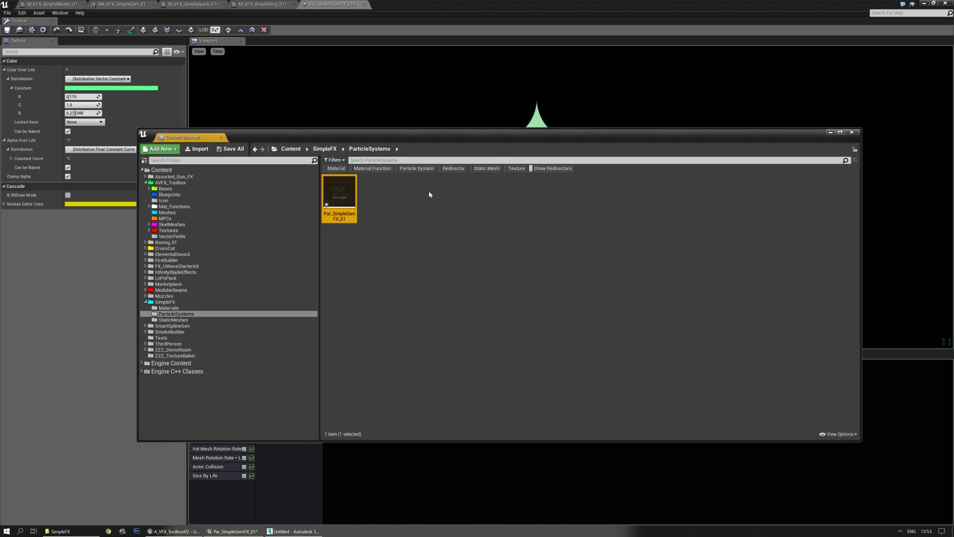
left_click(230, 149)
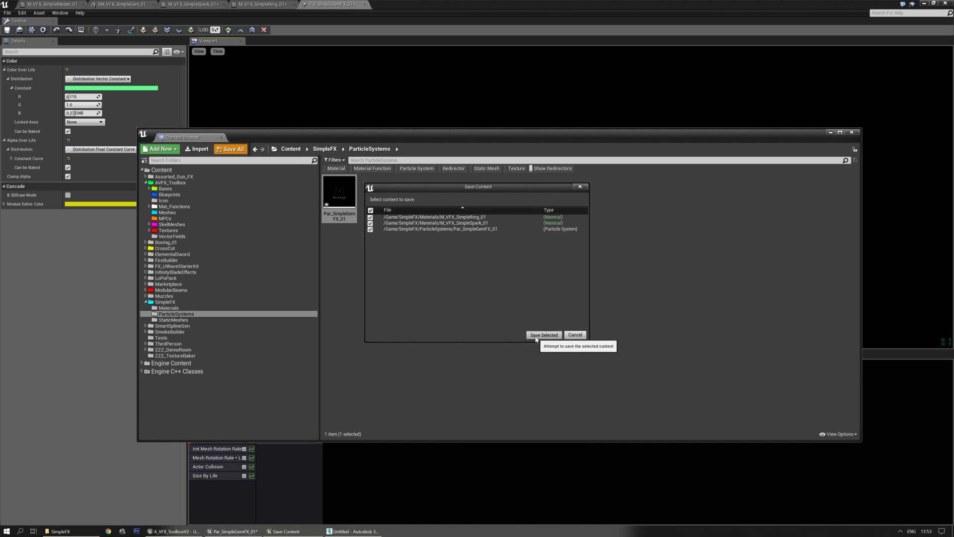
left_click(544, 335)
left_click(537, 10)
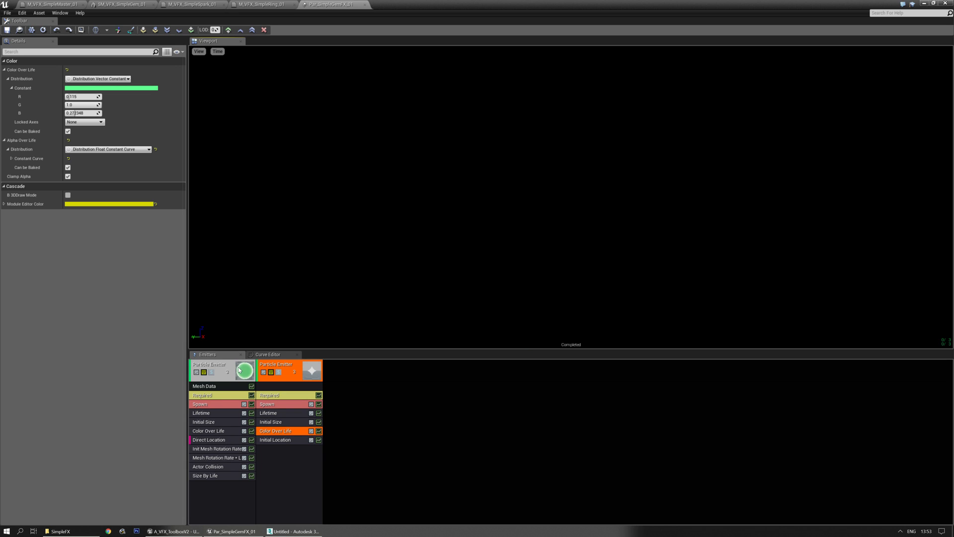
- Add a Scale Color / Life module to the spark emitter and place it directly below Color Over Life
mouse_move(570, 199)
right_mouse_down()
mouse_move(571, 233)
mouse_move(571, 184)
right_mouse_up()
key("w")
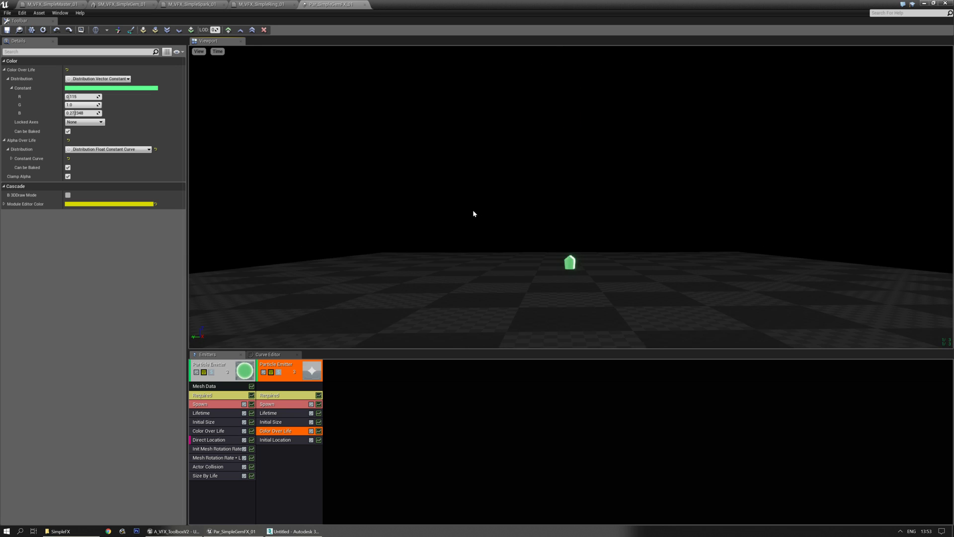
right_click_drag(474, 214, 474, 177)
mouse_move(571, 199)
right_mouse_down()
mouse_move(571, 233)
mouse_move(570, 198)
right_mouse_up()
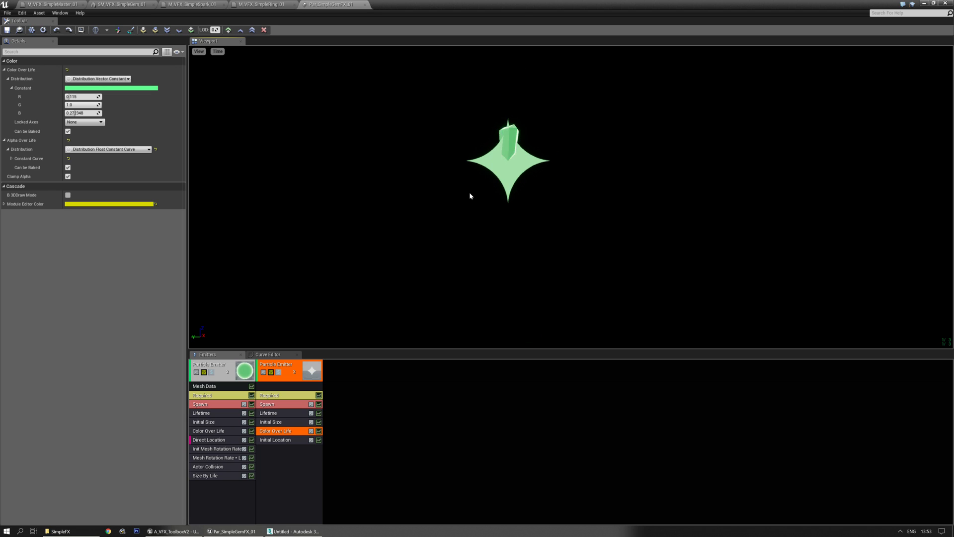
left_click(282, 448)
left_click(274, 440)
left_click(264, 459)
right_click(280, 466)
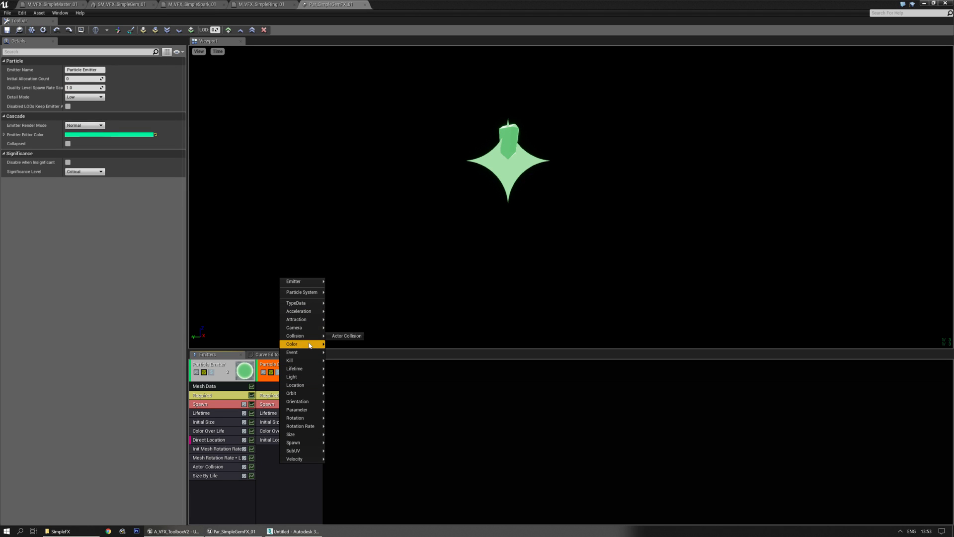
mouse_move(311, 344)
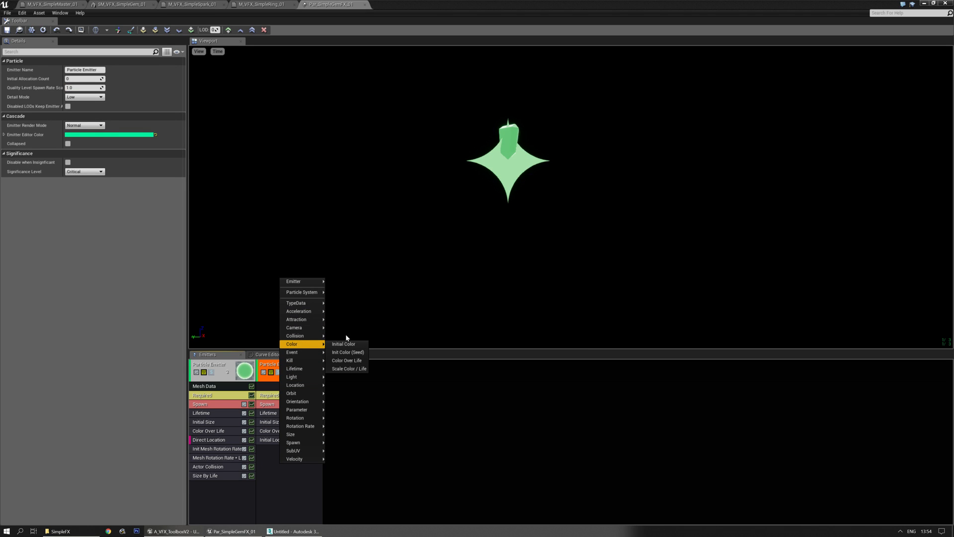
left_click(351, 369)
left_click(299, 450)
left_click_drag(298, 450, 293, 440)
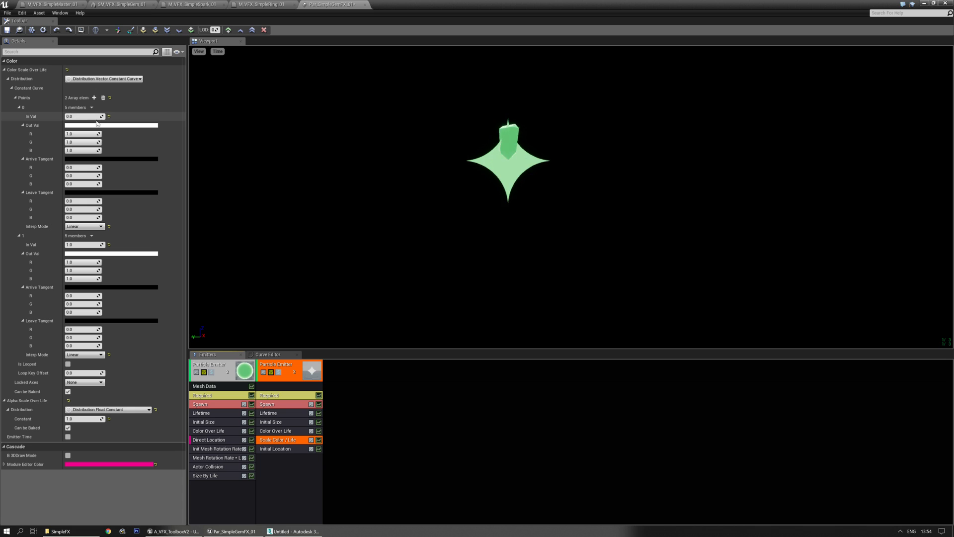
- Set the first Color Scale Over Life point's Out Val to 100 for R, G and B
left_click(81, 134)
type("100")
key("Tab")
type("100")
key("Tab")
type("100")
key("Return")
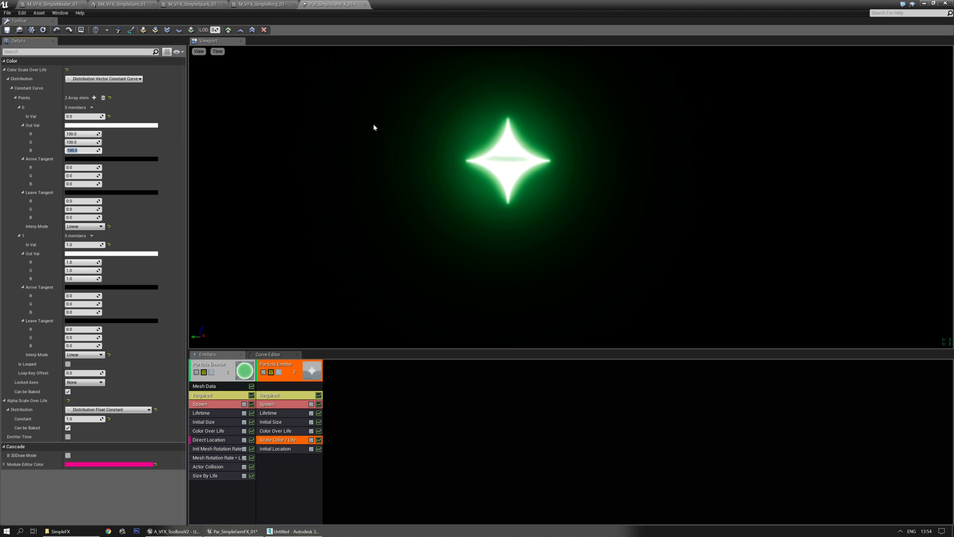
- Add an Initial Rotation module to the spark emitter
left_click_drag(416, 156, 421, 205)
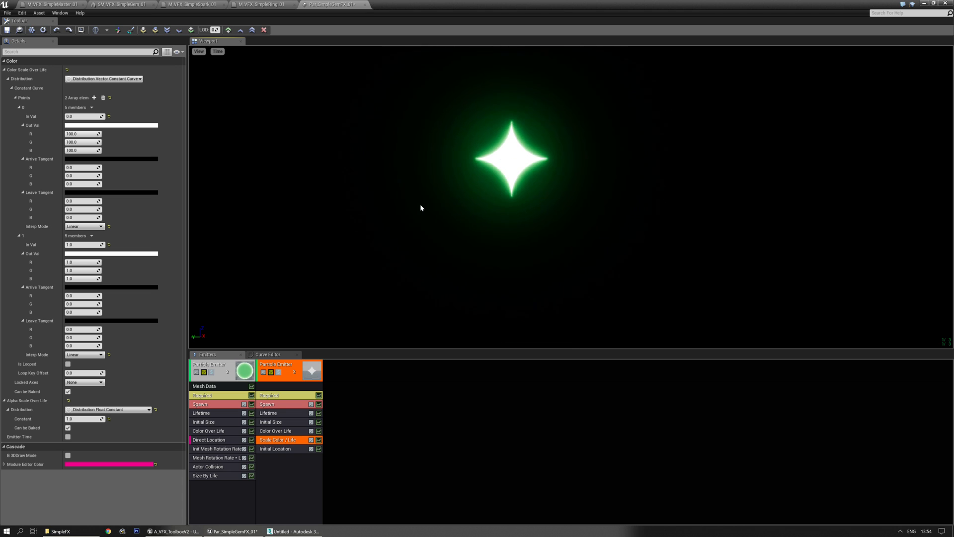
mouse_move(517, 179)
left_mouse_down()
mouse_move(519, 224)
mouse_move(514, 189)
left_mouse_up()
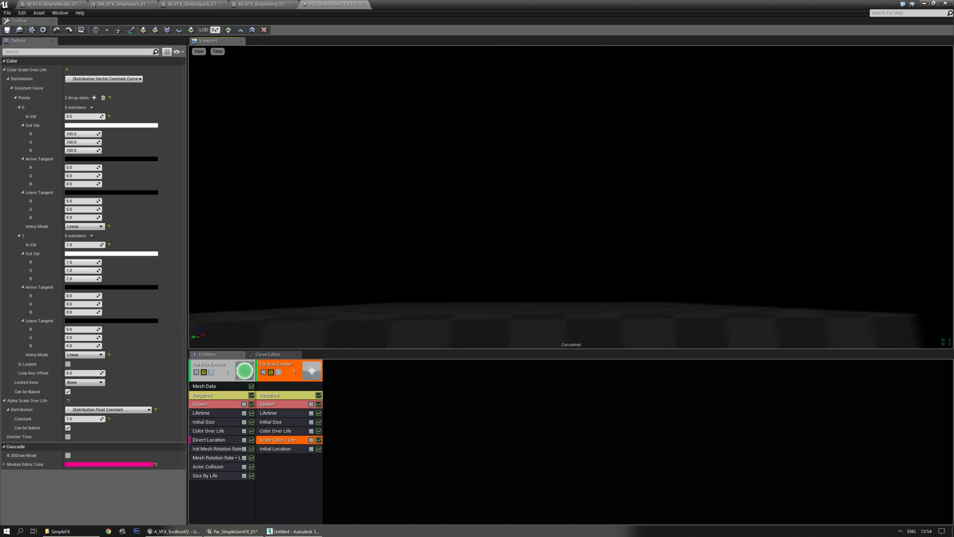
left_click_drag(612, 107, 613, 121)
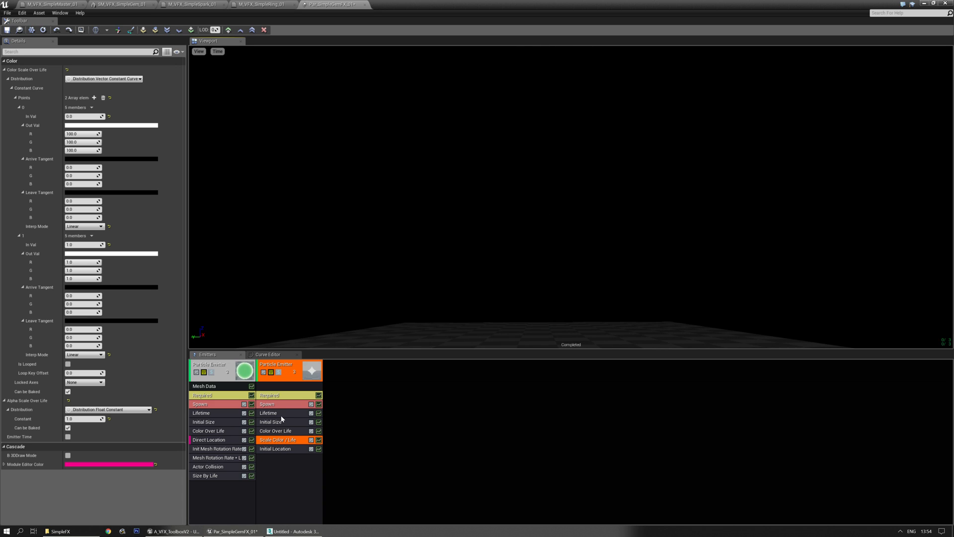
right_click(279, 460)
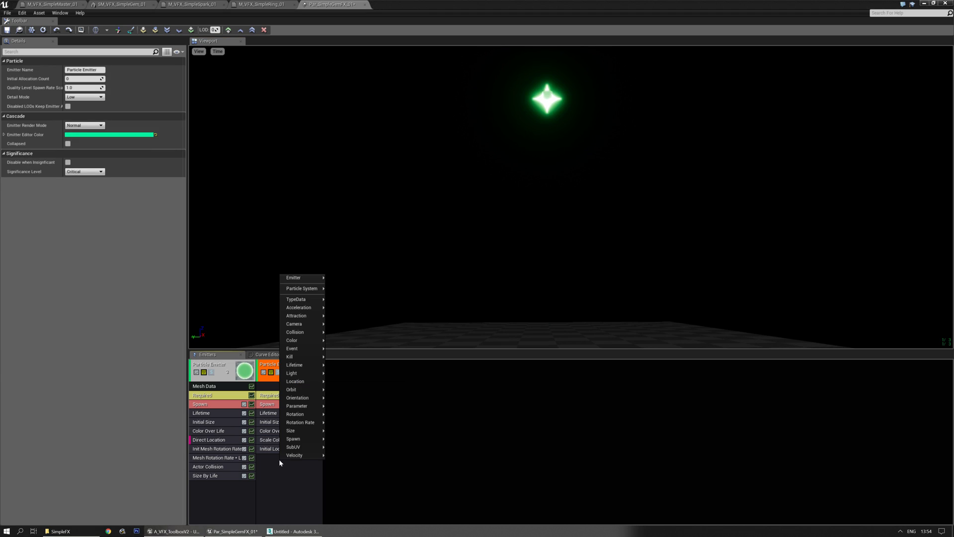
mouse_move(305, 415)
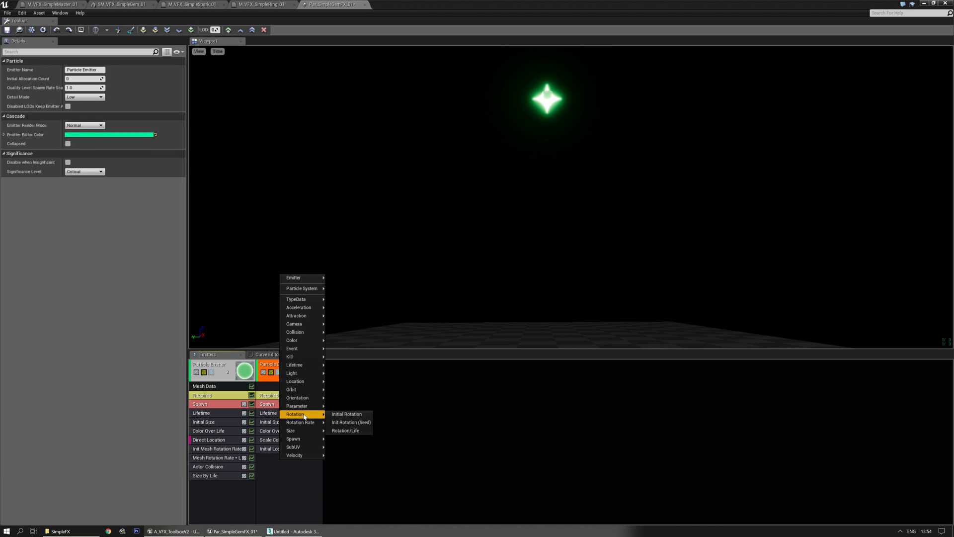
left_click(344, 414)
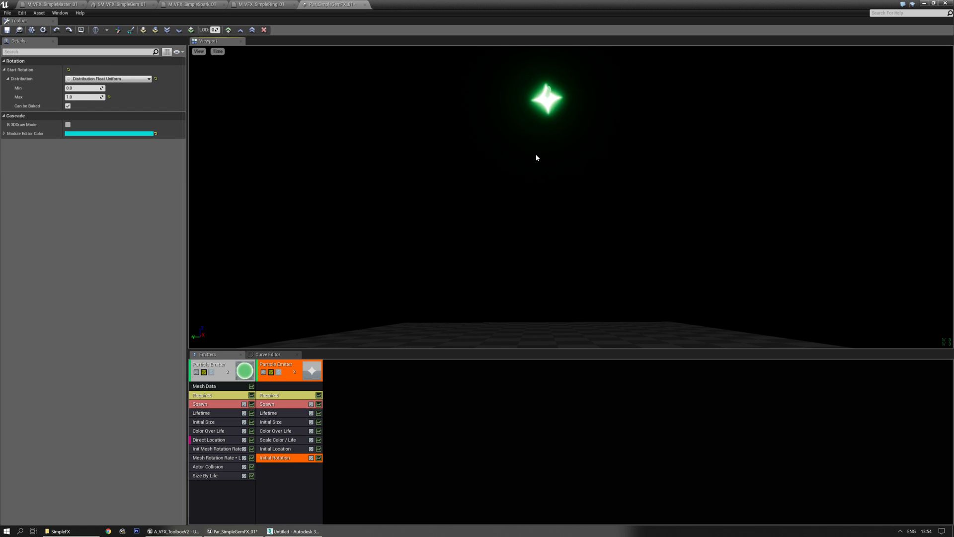
- Add an Initial Rotation Rate module to the spark emitter and switch its distribution to Distribution Float Constant
right_click(268, 474)
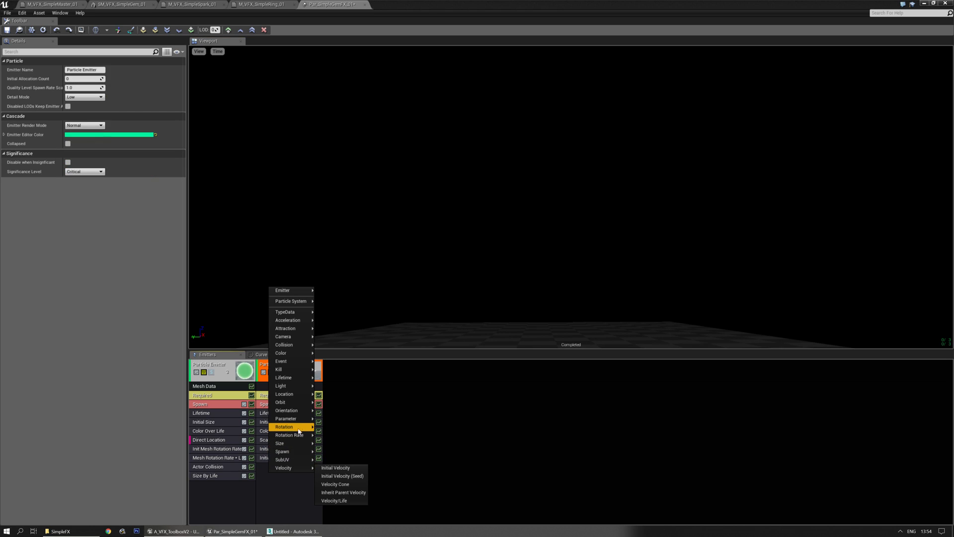
mouse_move(297, 436)
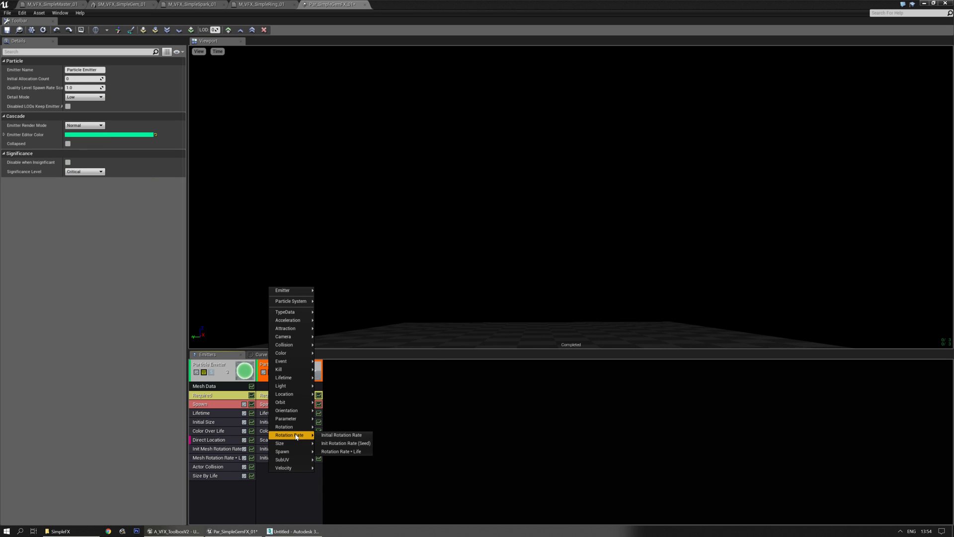
left_click(341, 435)
left_click(106, 79)
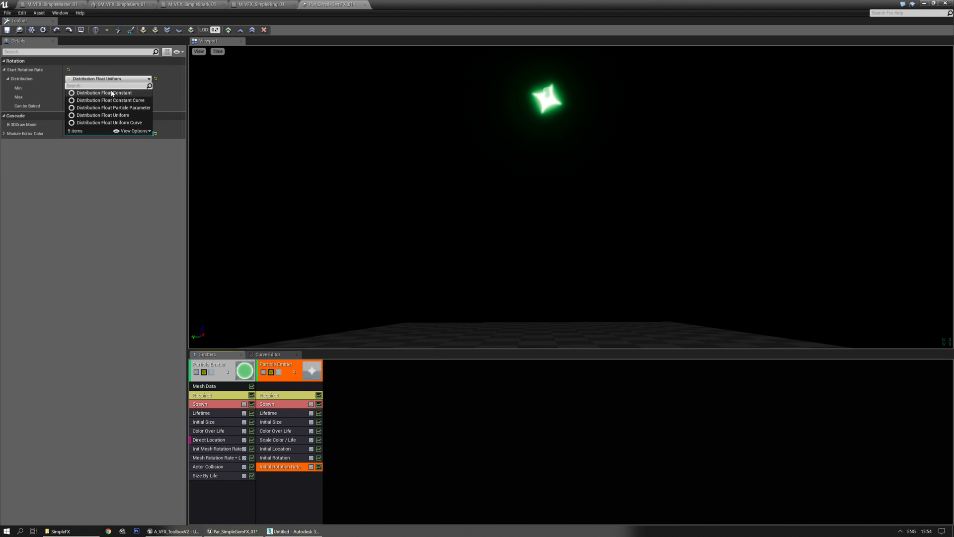
left_click(114, 86)
- Try constant start rotation rates of -1 and -3 for the spark, and settle on -2
left_click(91, 89)
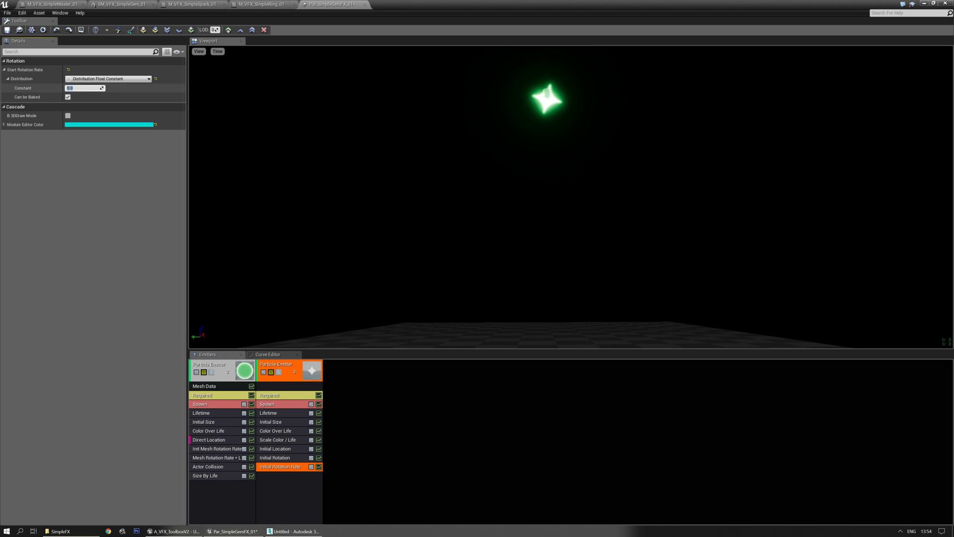
type("-1")
key("Return")
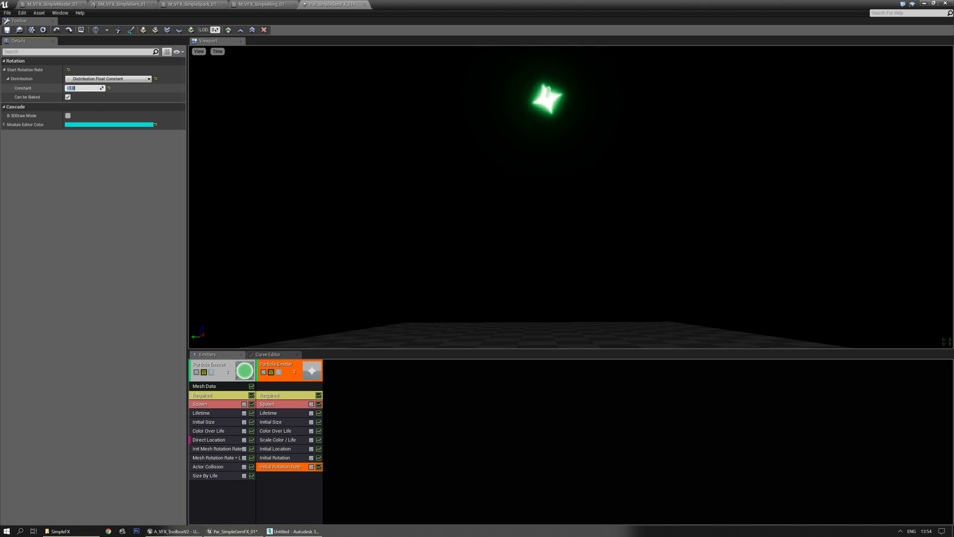
type("-3")
key("Return")
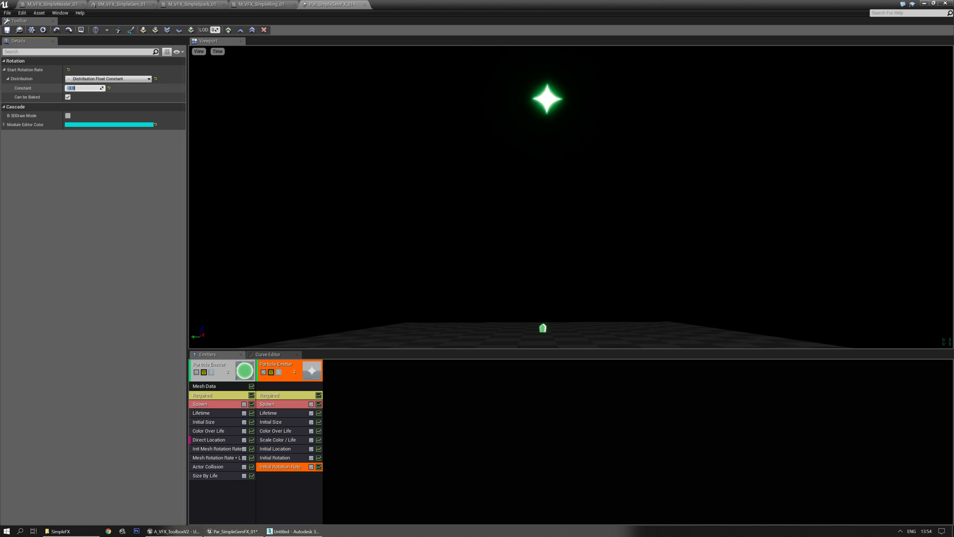
type("-2")
key("Return")
left_click(387, 206)
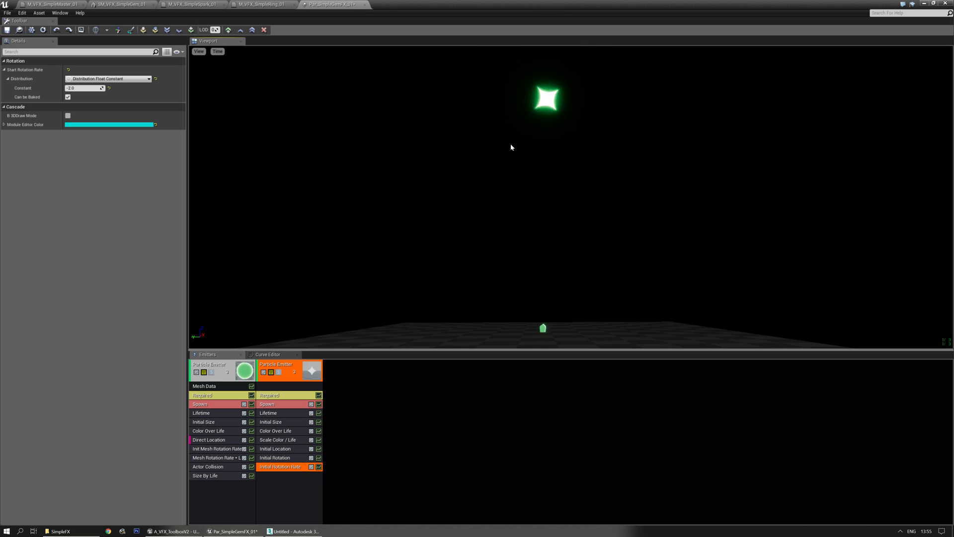
- Add a Rotation Rate * Life module to the spark emitter and set its second point's Out Val to 0
left_click(276, 477)
right_click(277, 477)
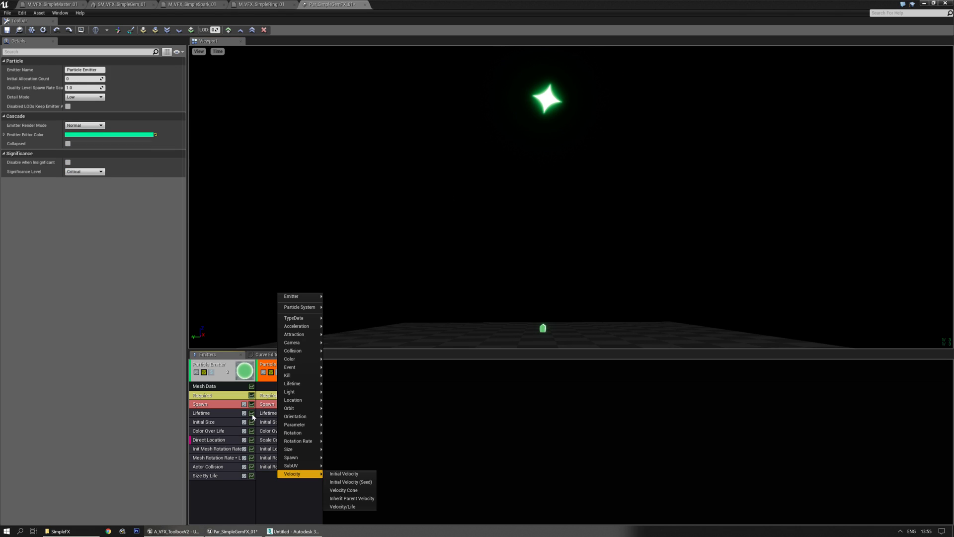
mouse_move(319, 441)
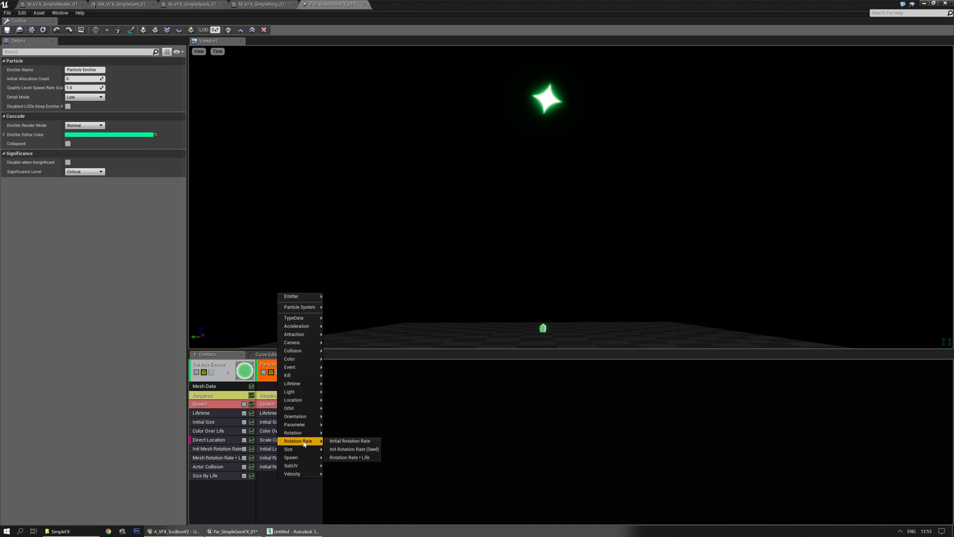
left_click(350, 458)
left_click(281, 476)
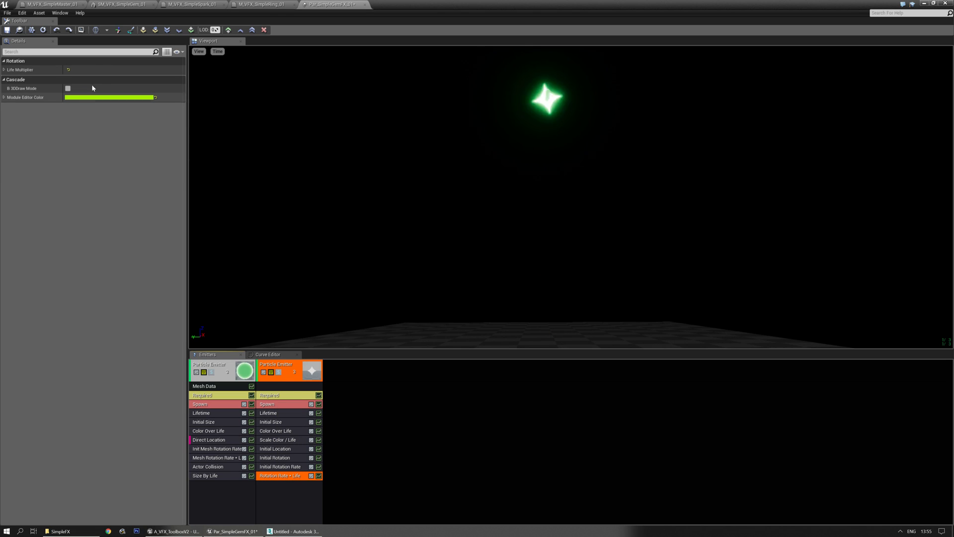
left_click(141, 72)
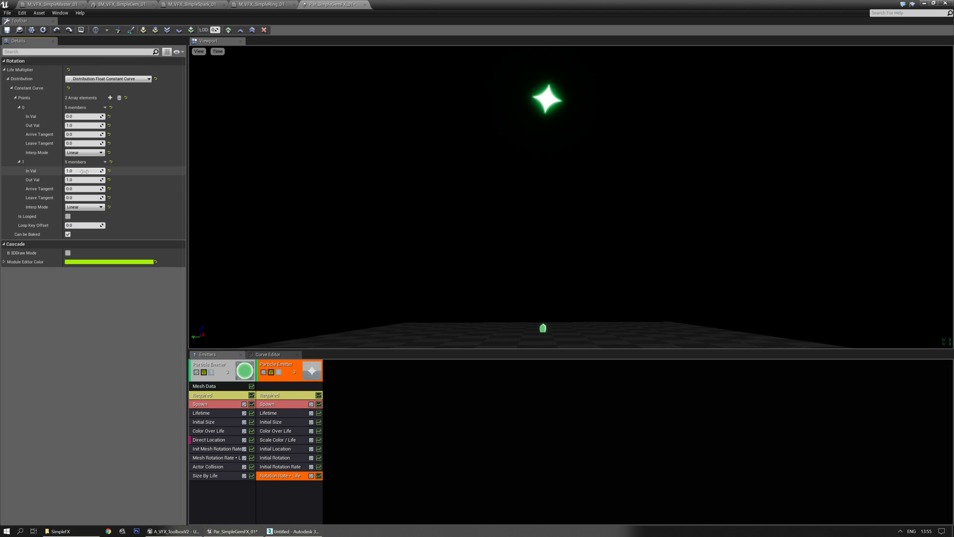
left_click(84, 180)
type("0")
key("Return")
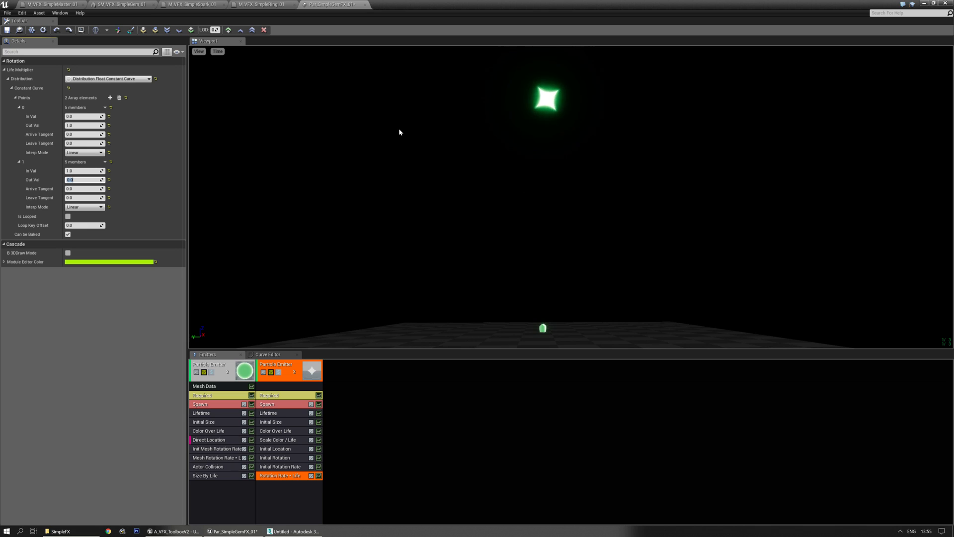
- Add a Size By Life module to the spark emitter and open its settings
left_click(279, 490)
right_click(279, 489)
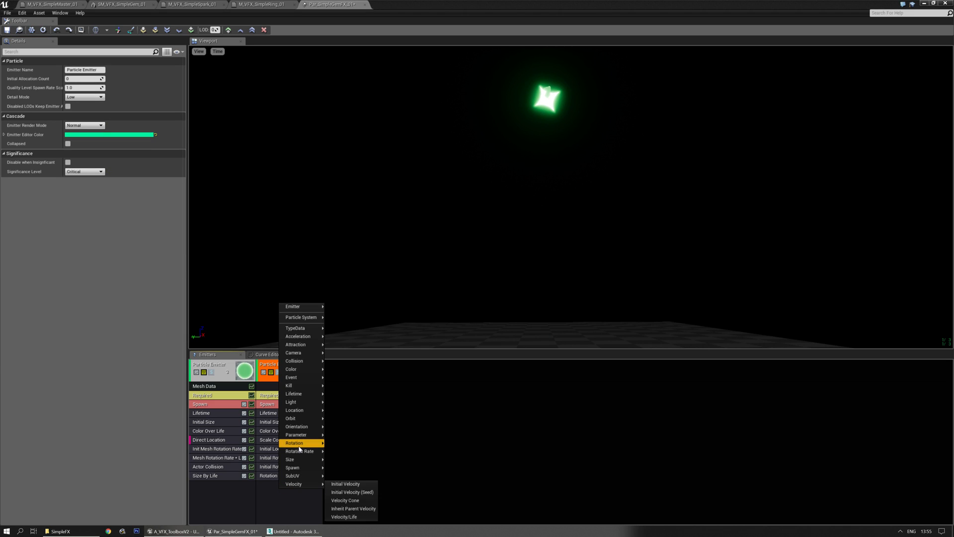
mouse_move(308, 464)
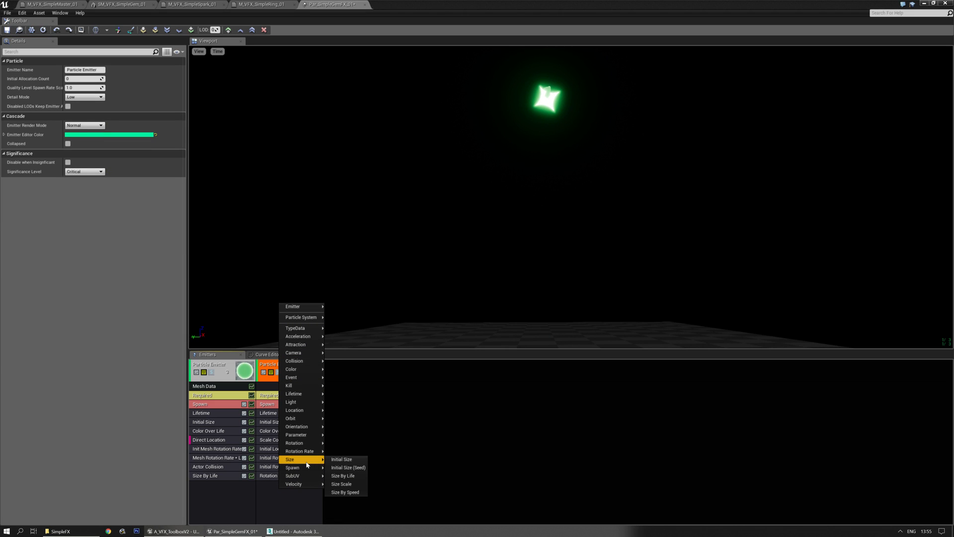
left_click(343, 476)
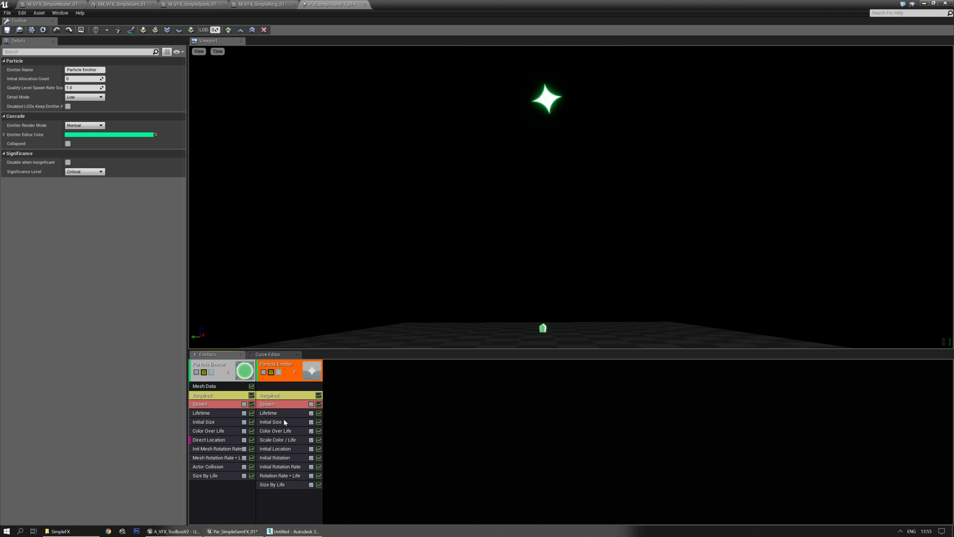
left_click(291, 486)
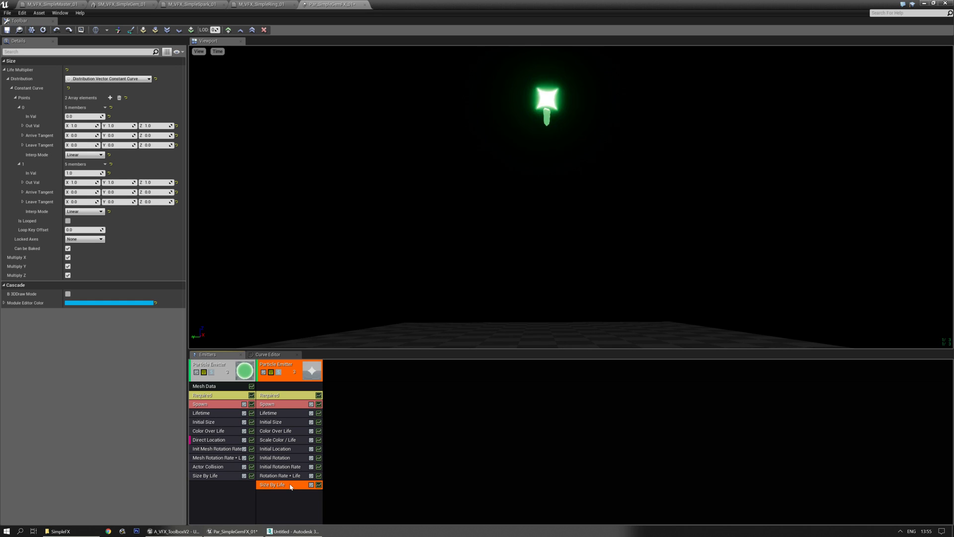
- Switch the spark emitter's Lifetime to Distribution Float Constant with a value of 0.225
left_click(288, 413)
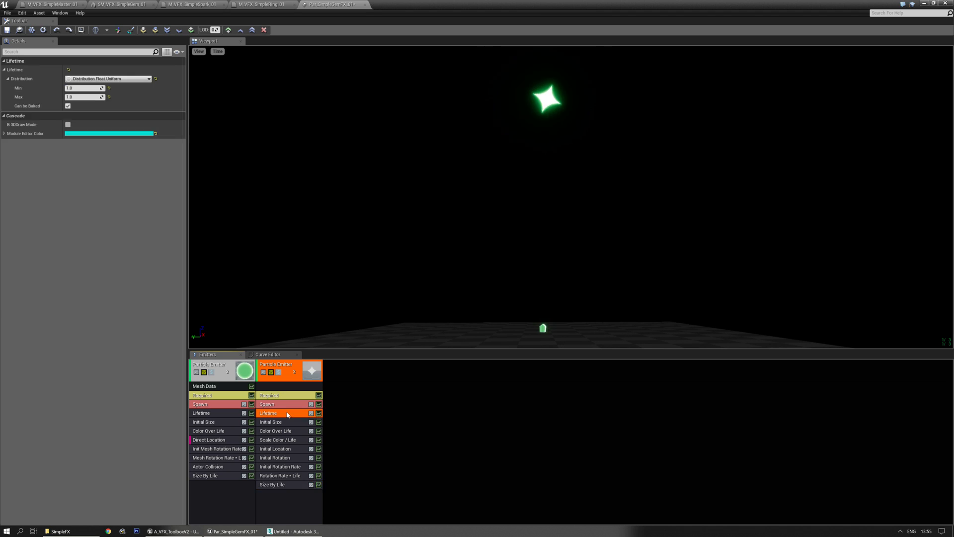
left_click(90, 78)
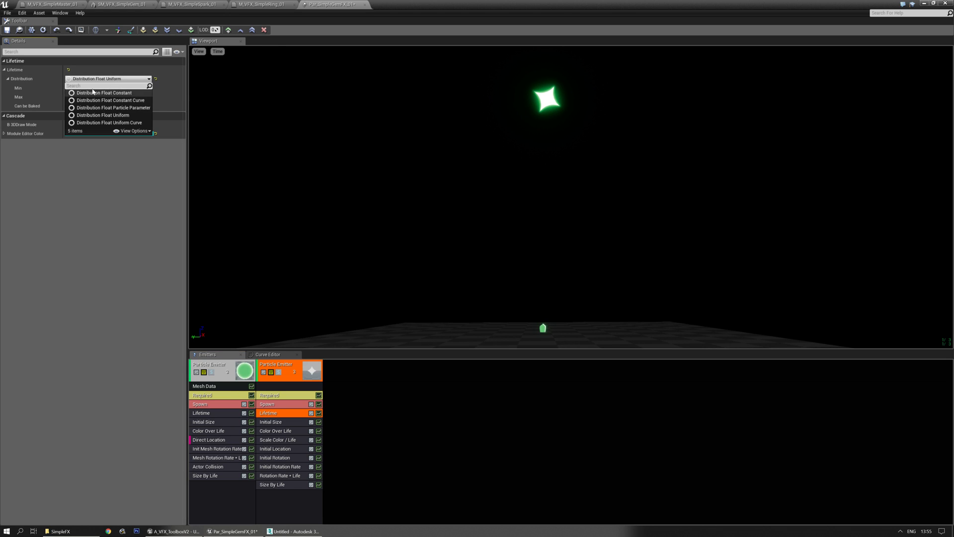
left_click(89, 88)
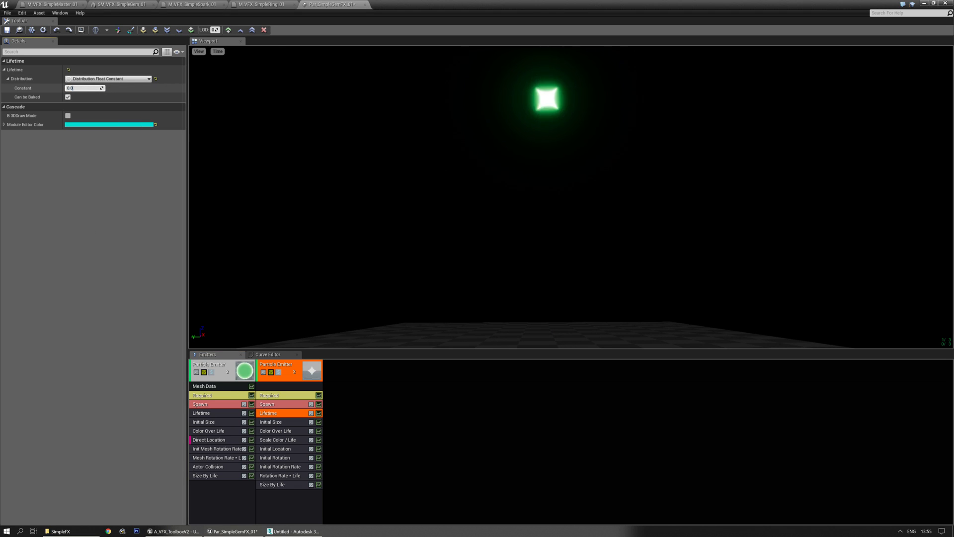
type("0.125")
key("Return")
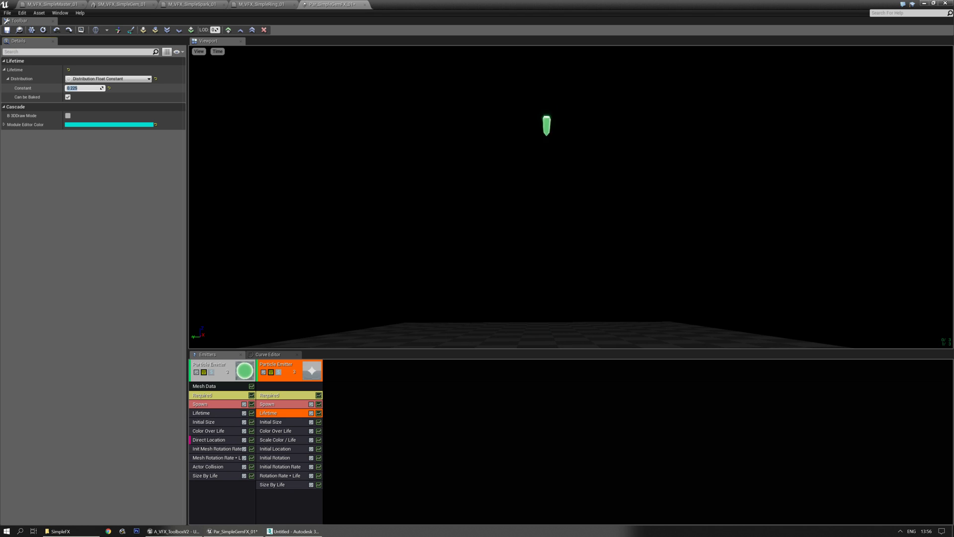
left_click(393, 14)
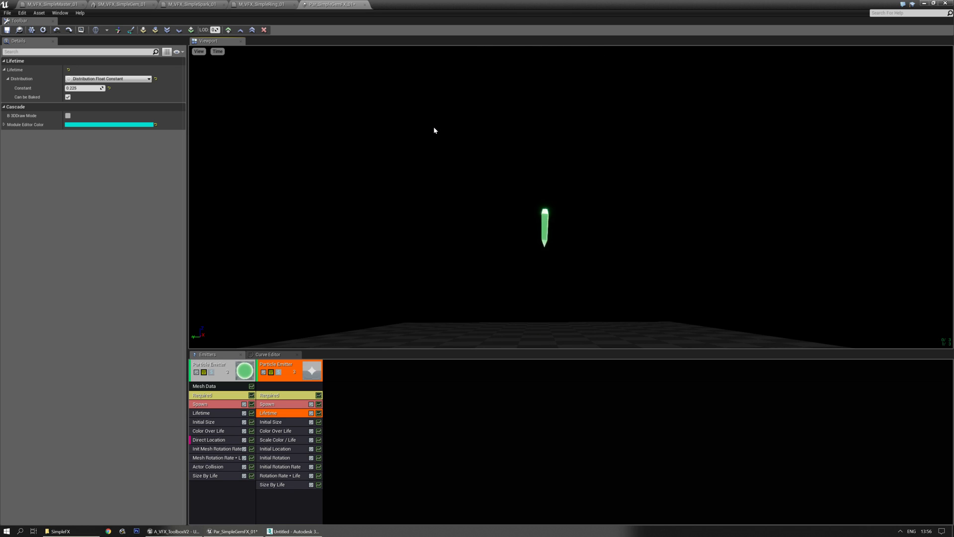
- Set the Emitter Delay in the gem mesh emitter's Required module to 0.2
left_click(213, 395)
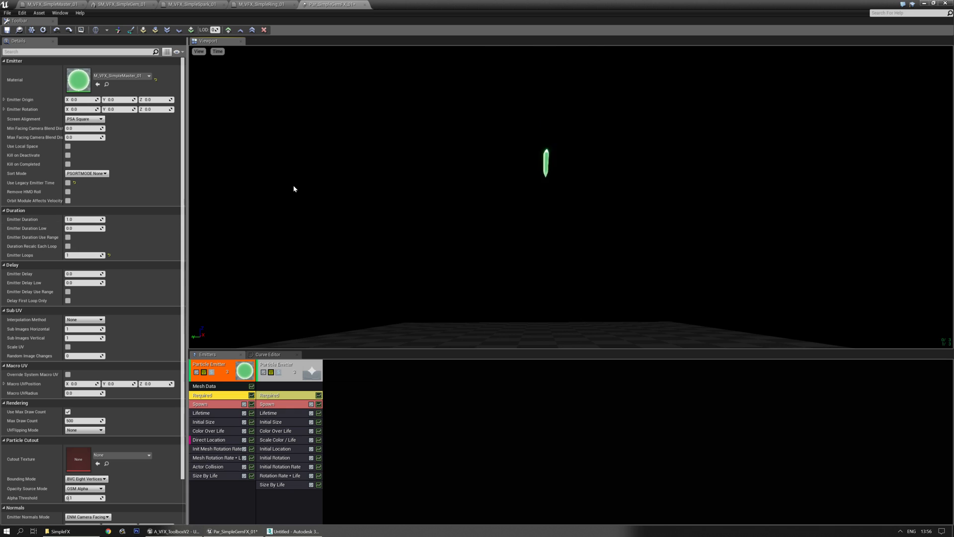
left_click(85, 274)
key("Return")
key("Return")
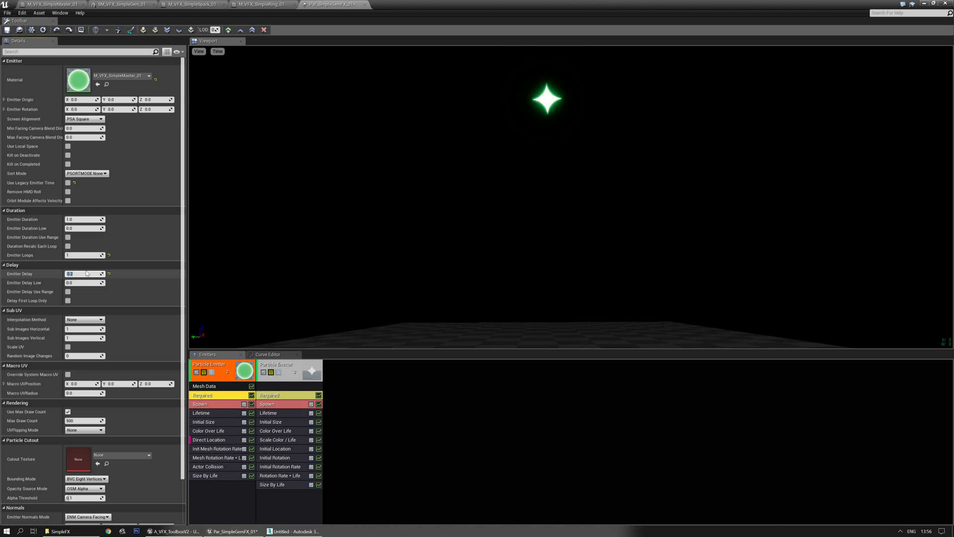
- Set the Emitter Delay of the gem mesh emitter to 0.1 and open the spark emitter's Size By Life settings
type("0.1")
key("Return")
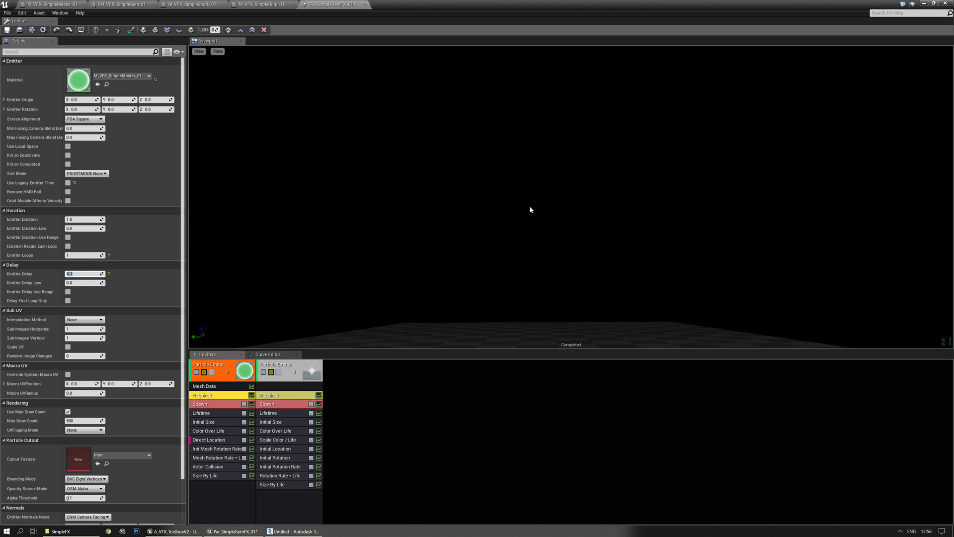
left_click(282, 485)
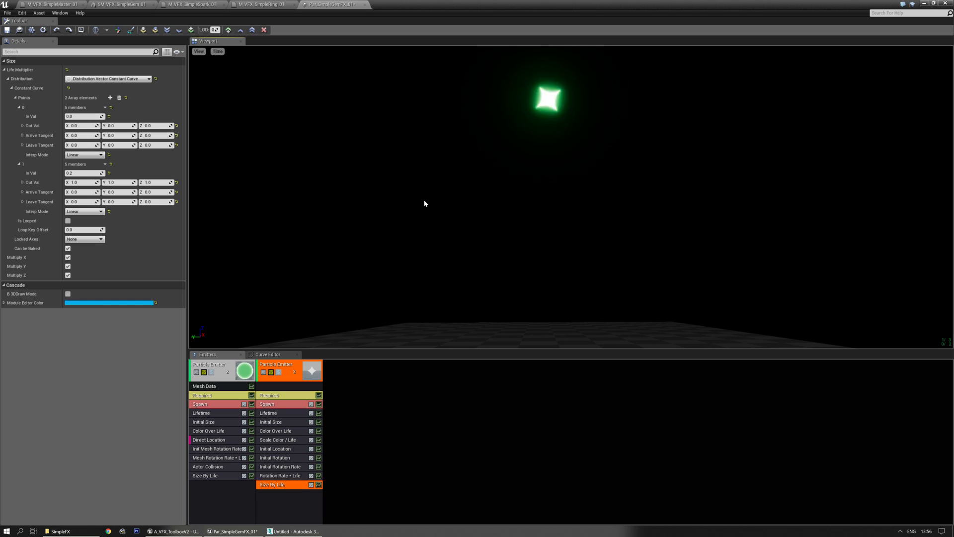
- Add a Camera Offset module to the spark emitter and set its constant to 50
right_click(279, 500)
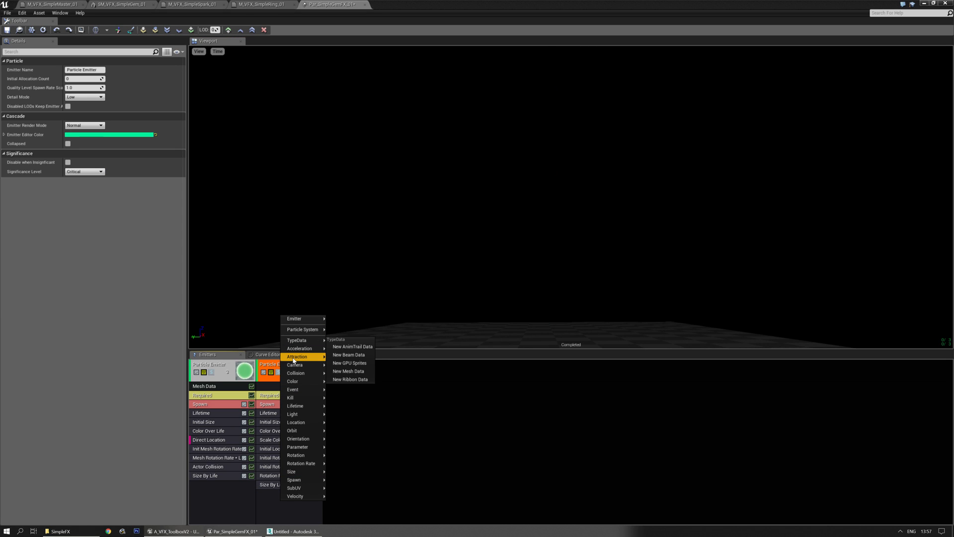
mouse_move(294, 365)
left_click(345, 366)
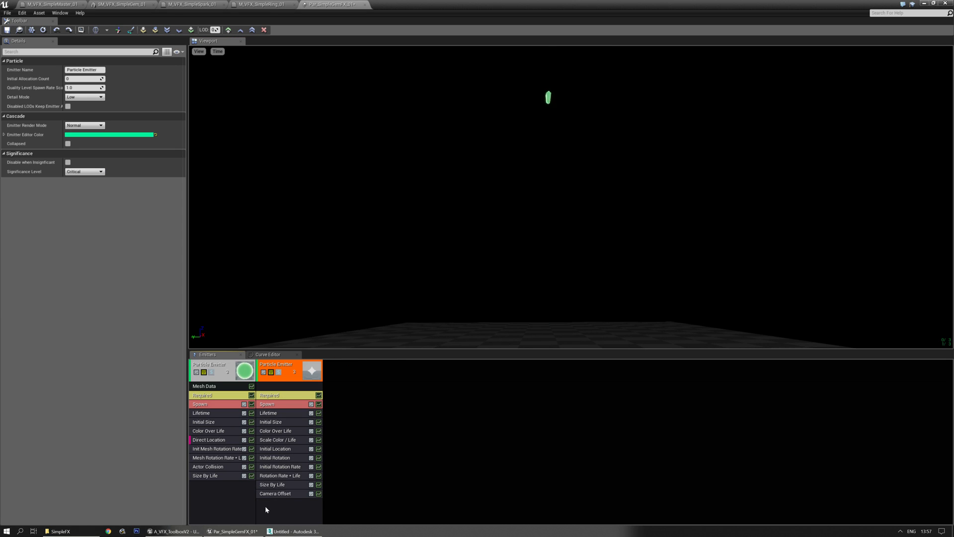
left_click(82, 88)
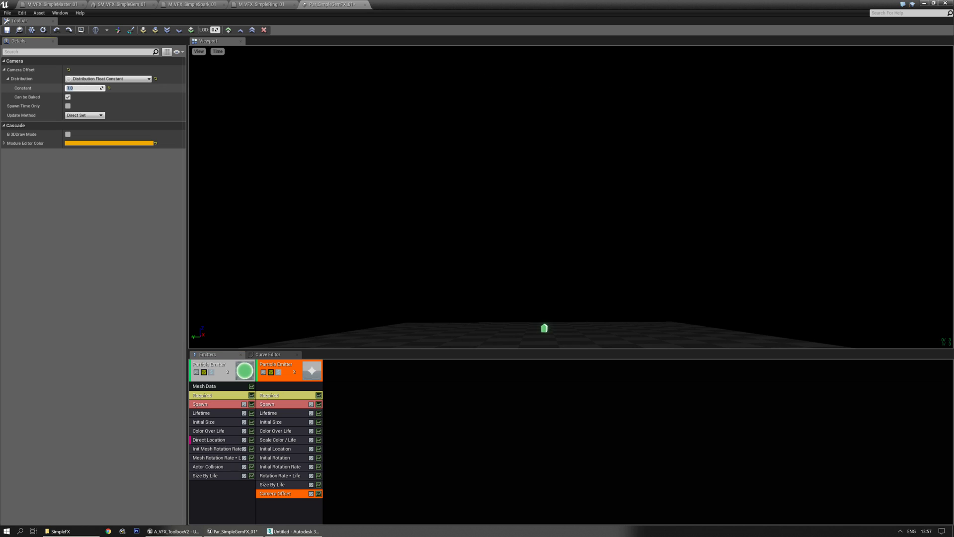
type("50")
key("Return")
left_click(422, 129)
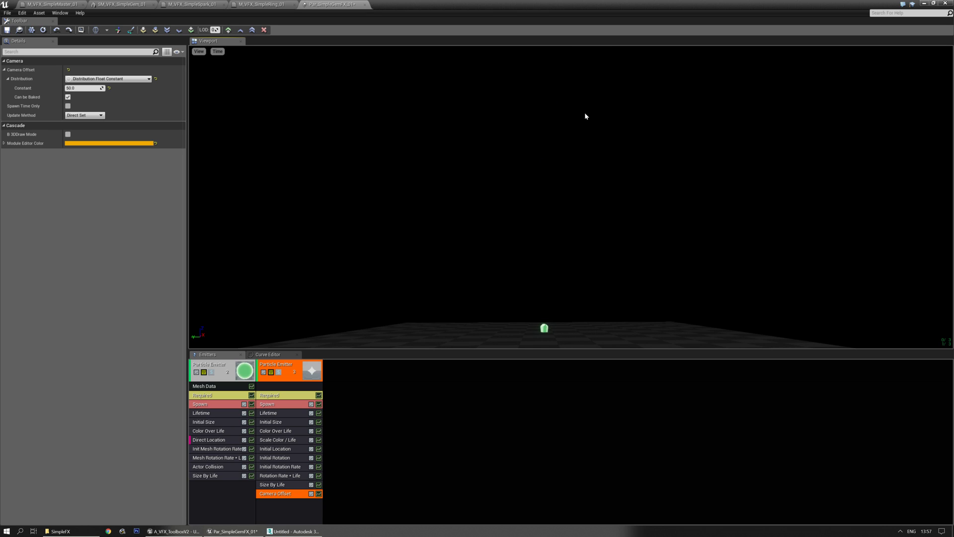
- Try Camera Offset constants of -1000 and 2000 on the spark emitter, and return it to 50
type("-1000")
key("Return")
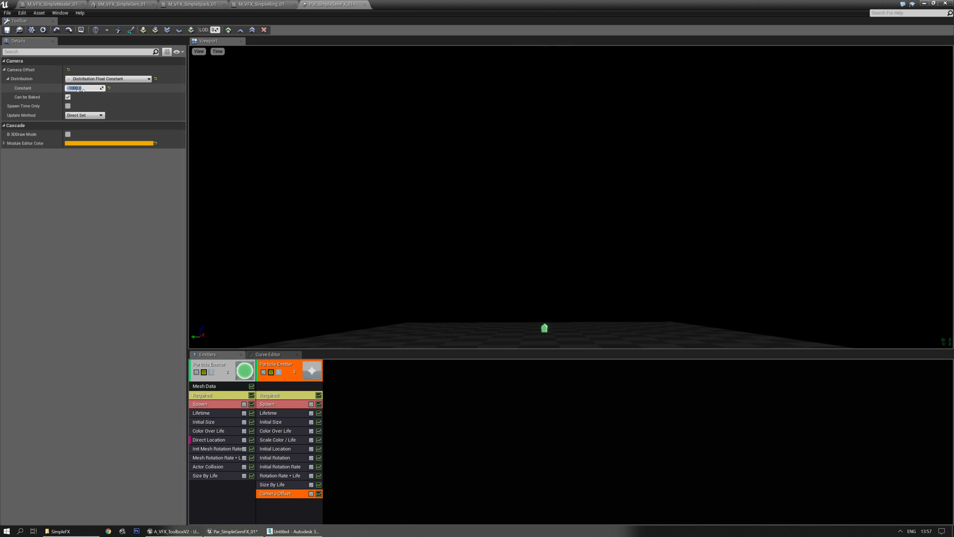
key("Return")
type("2000")
key("Return")
type("50")
key("Return")
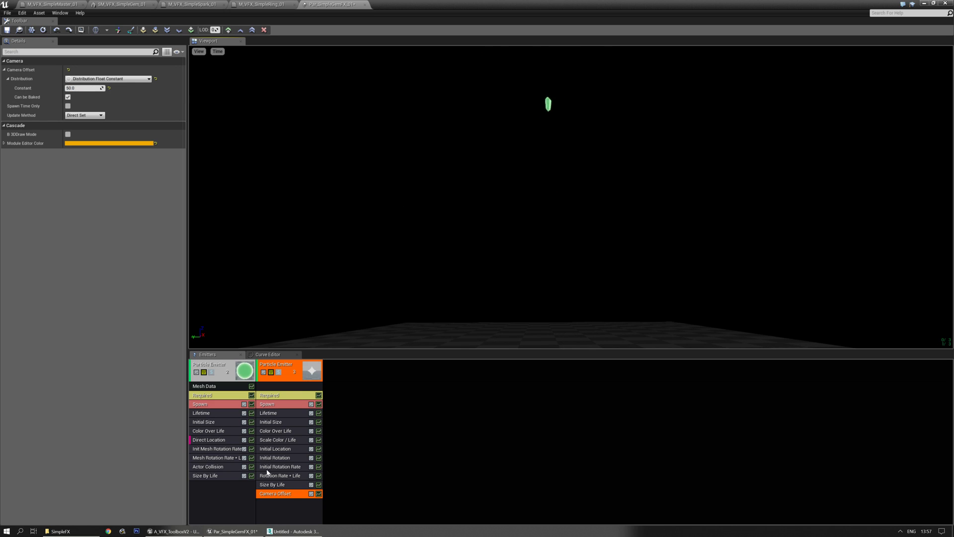
- Set the In Val of the second point in the spark emitter's Size By Life module to 0.3
left_click(273, 485)
left_click(82, 173)
type("0.3")
key("Return")
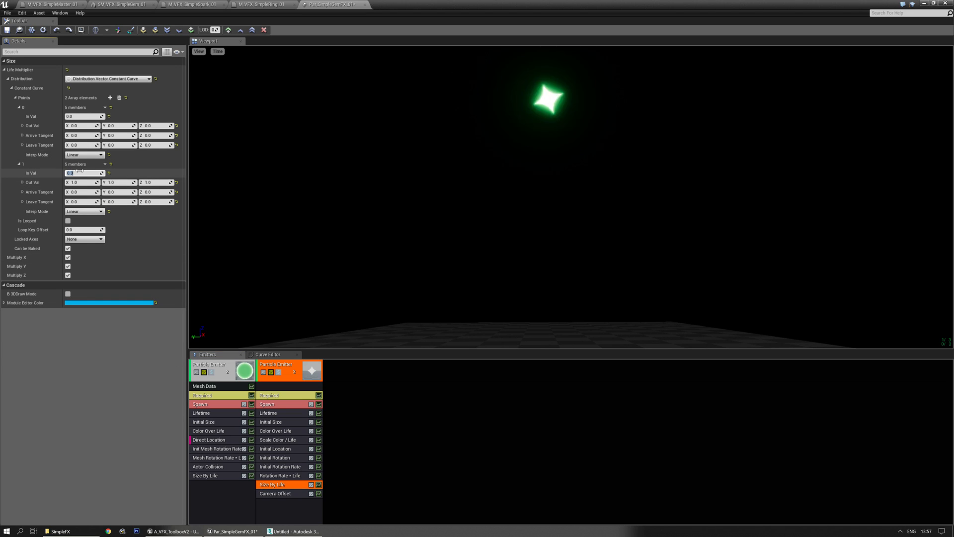
left_click(385, 142)
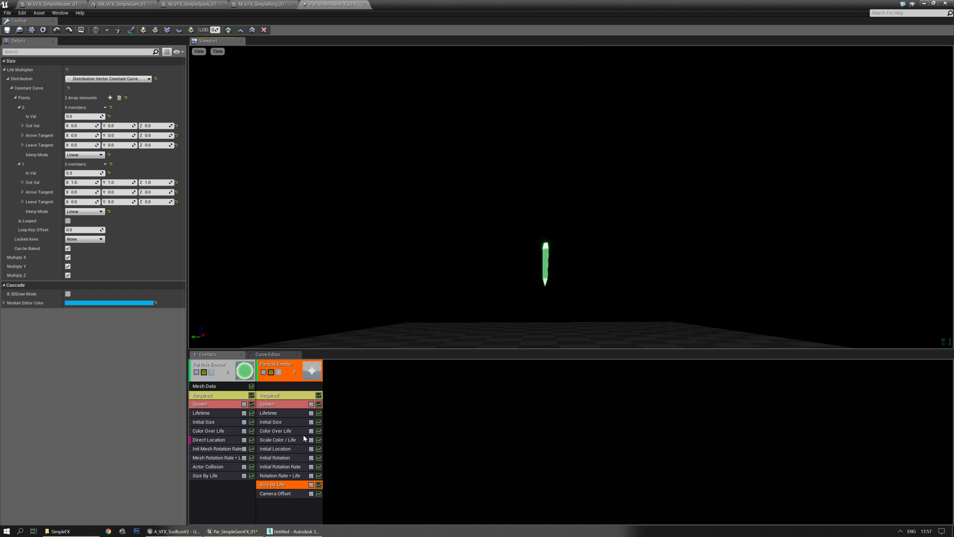
- Set the spark emitter's Lifetime constant to 0.3
left_click(279, 413)
left_click(93, 90)
type("0.3")
key("Return")
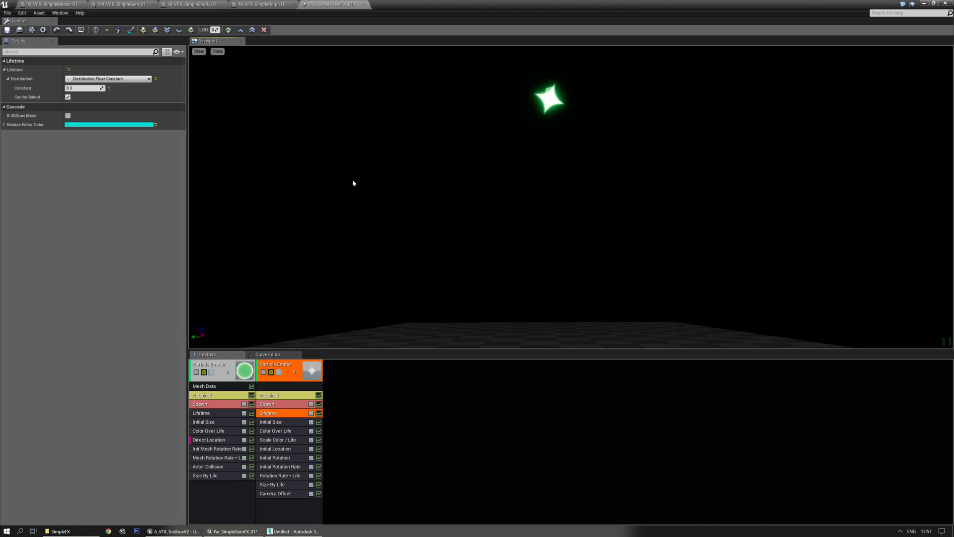
- Raise the In Val of the second Size By Life point on the spark emitter to 0.4
left_click(282, 483)
left_click(82, 173)
type("0.4")
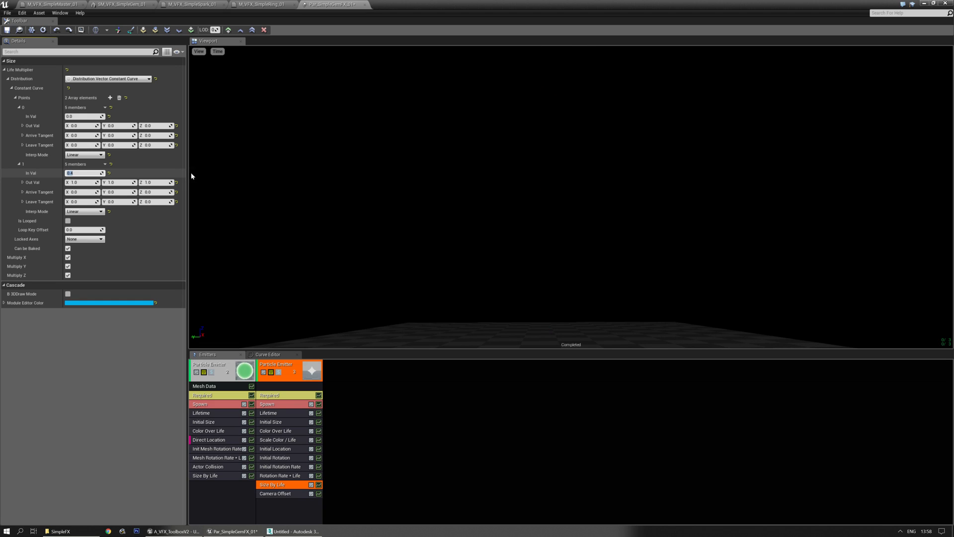
left_click(389, 236)
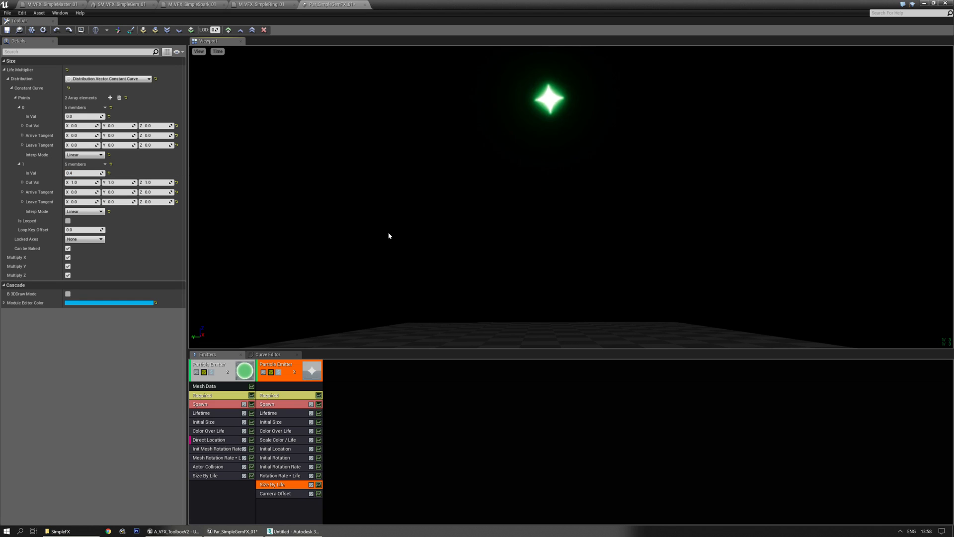
- Disable the spark emitter's Initial Rotation module and set its Initial Rotation Rate constant to -2
left_click(310, 458)
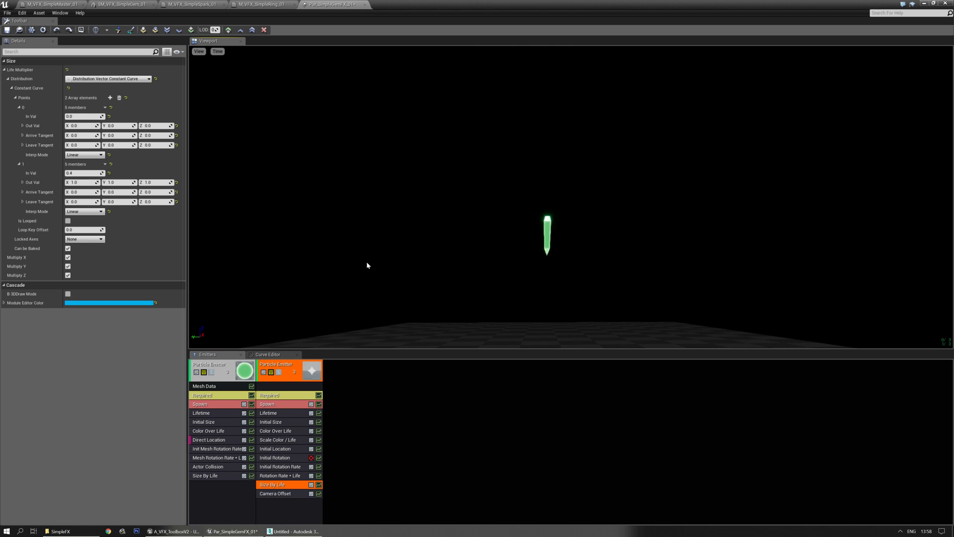
left_click(280, 466)
left_click(86, 88)
type("0")
key("Return")
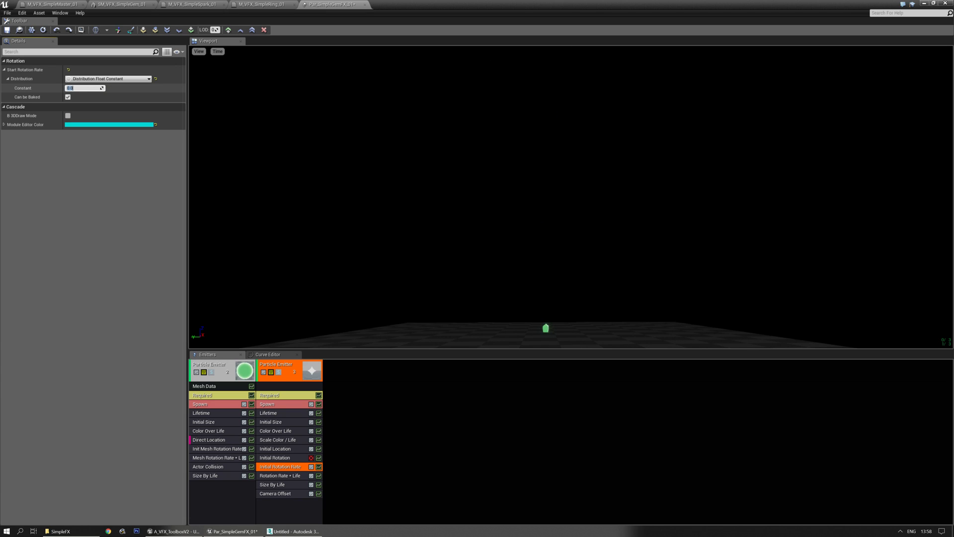
type("-2")
key("Return")
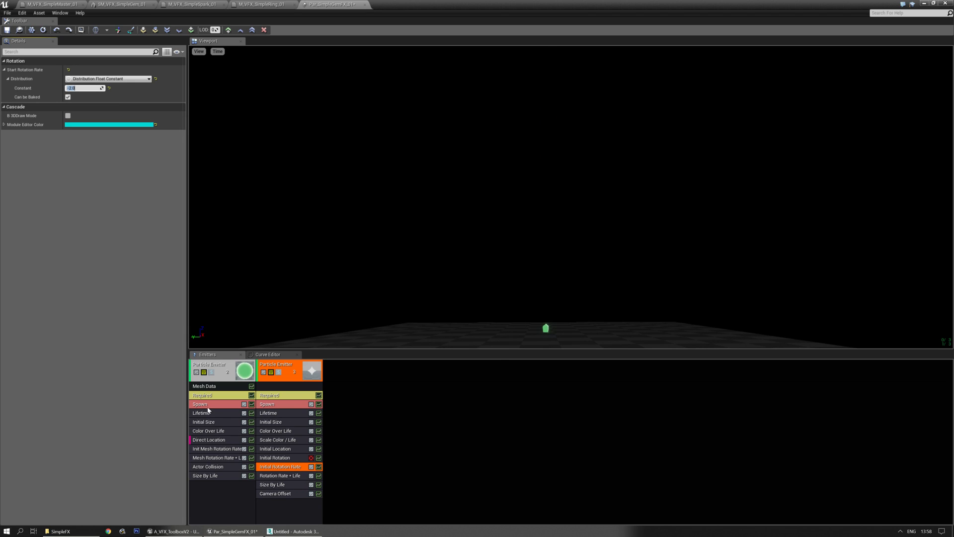
- Try faster negative Start Rotation Rate constants of -2.2, -2.4 and -2.6 on the spark emitter
left_click(88, 86)
type("-2.2")
key("Return")
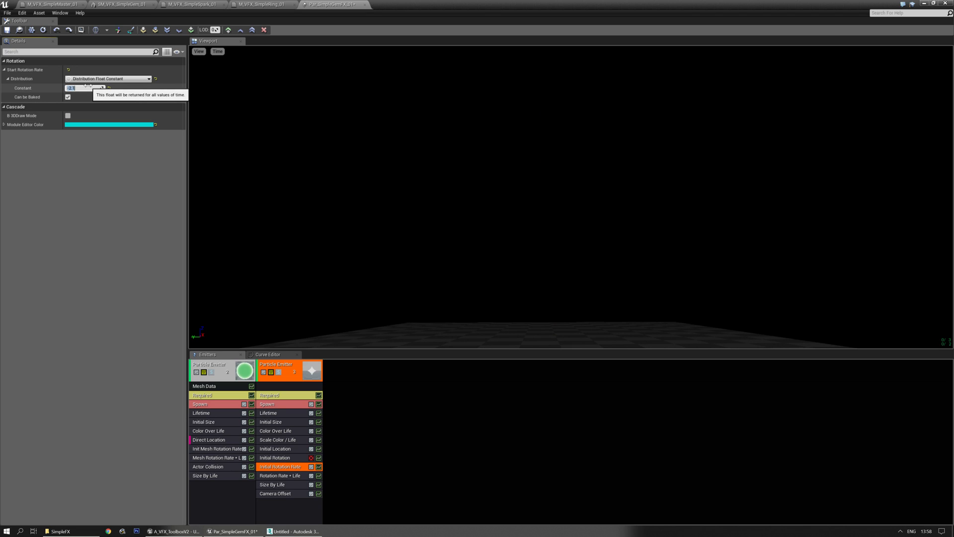
key("Right")
type(".4")
key("Return")
type("-2.6")
key("Return")
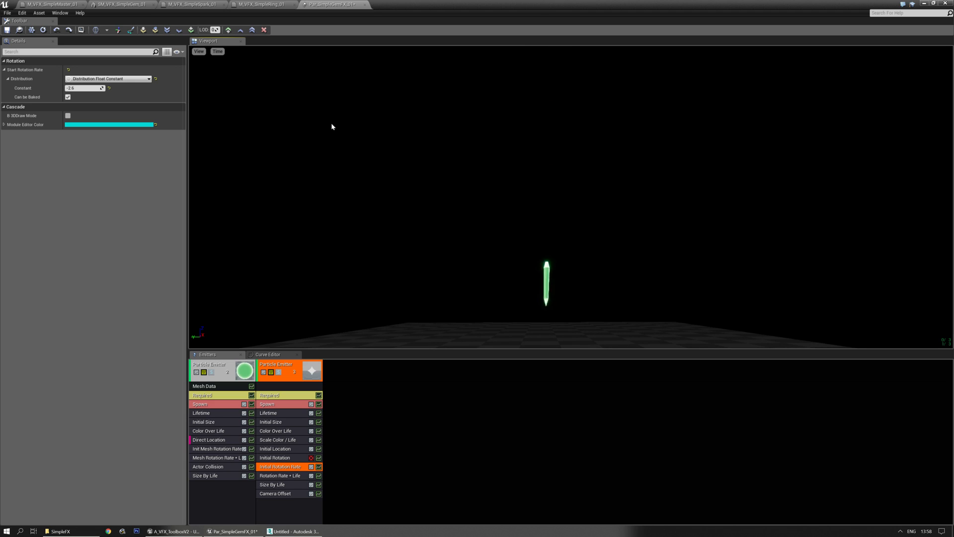
- Try slower Start Rotation Rate constants of -1.6, -1.75 and -1.7 on the spark emitter
left_click(74, 88)
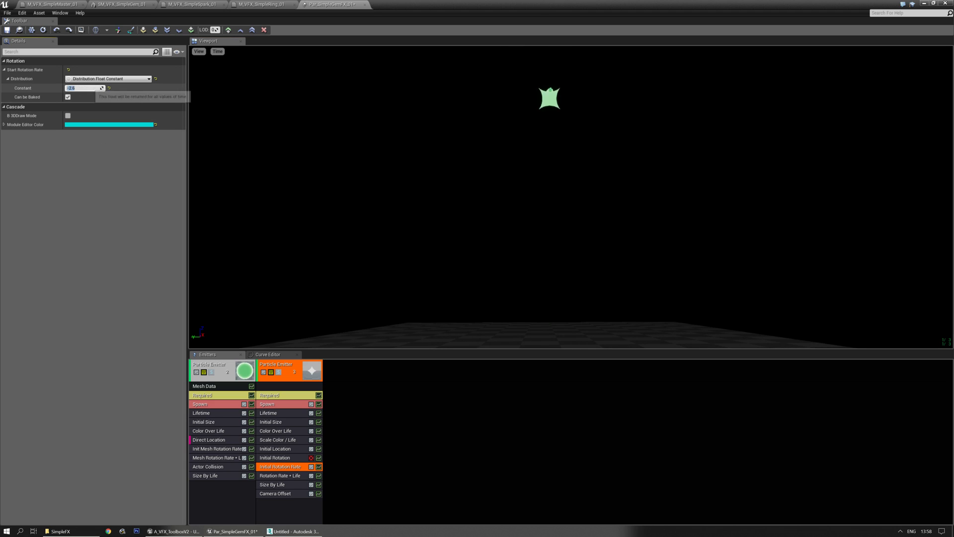
type("-1.6")
key("Return")
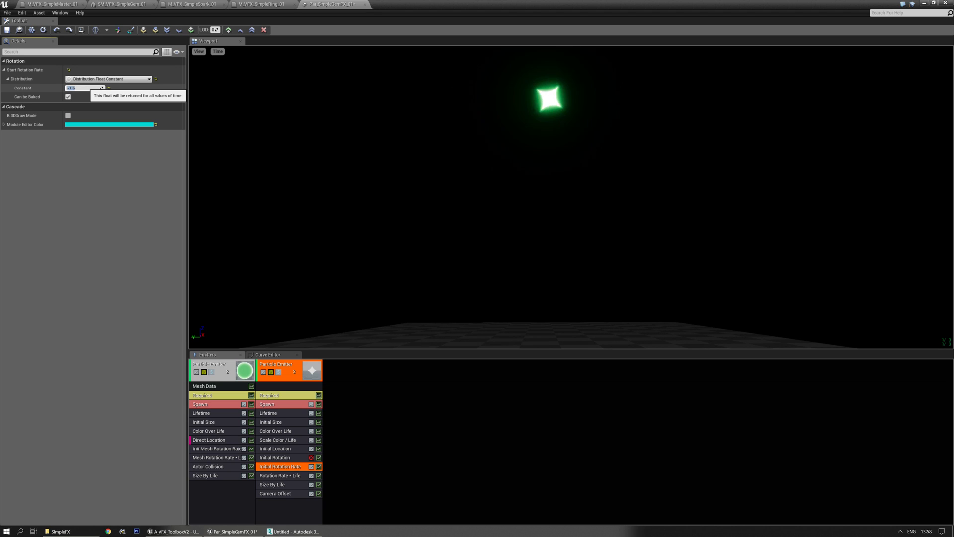
type("-1.75")
key("Return")
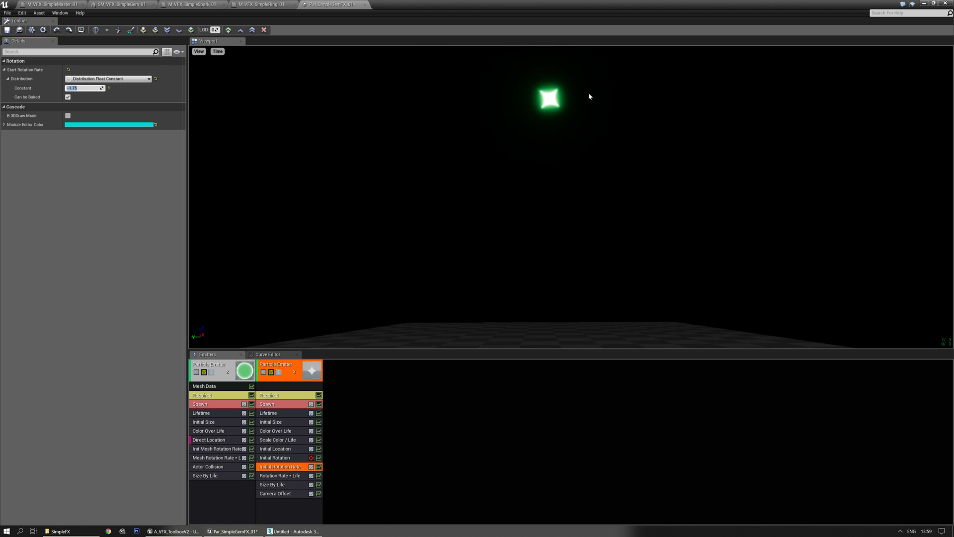
left_click(548, 183)
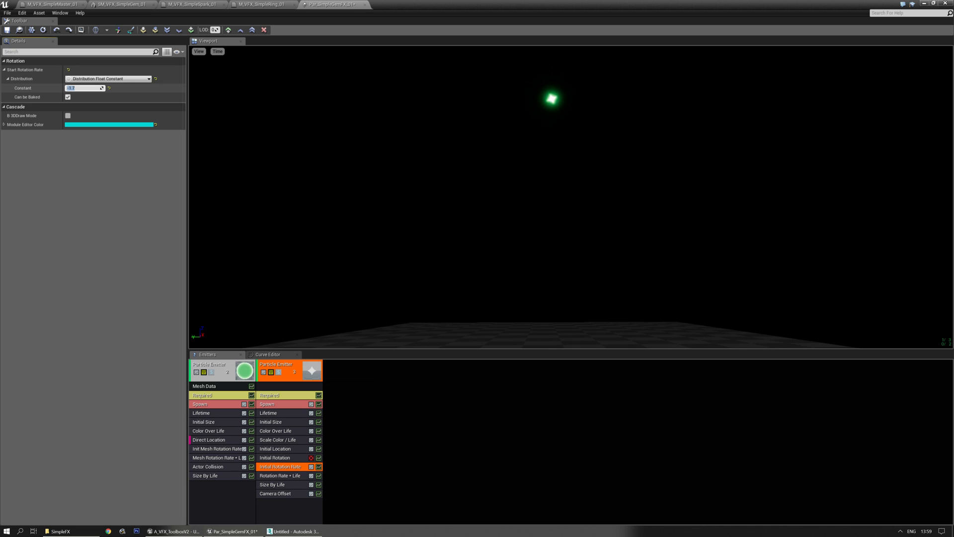
- Set the spark emitter's Start Rotation Rate constant to -1.65
left_click(102, 88)
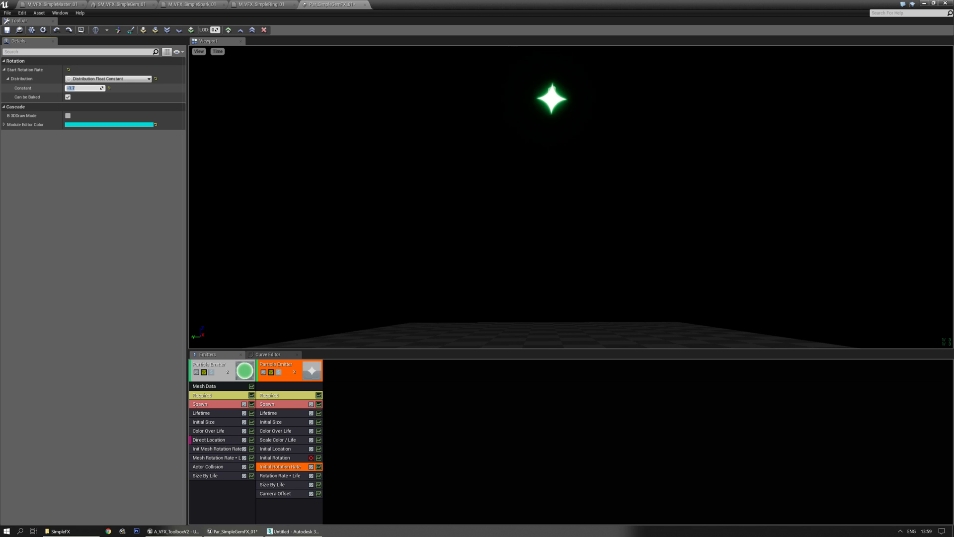
type("-1.65")
key("Return")
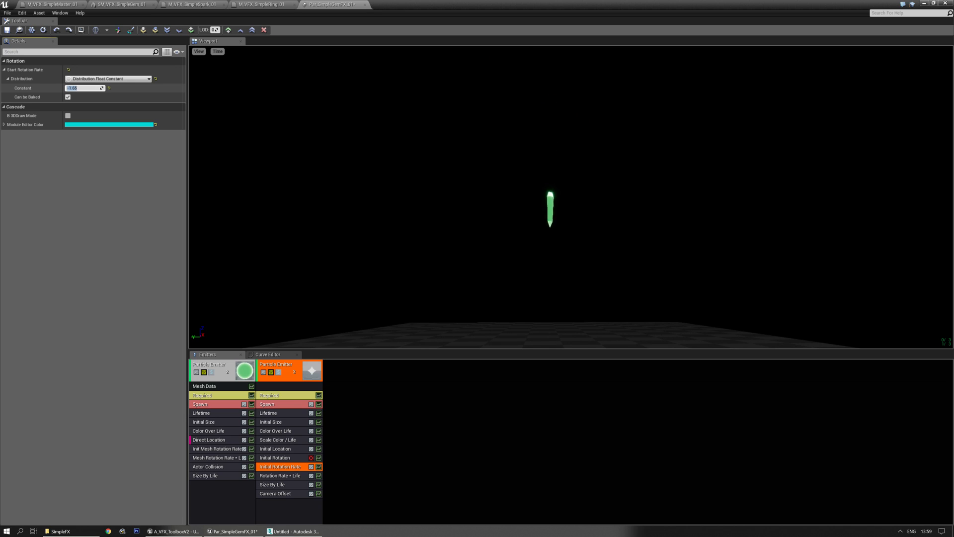
- Try a Start Rotation Rate constant of 5 on the spark emitter and undo that change
type("5")
key("Return")
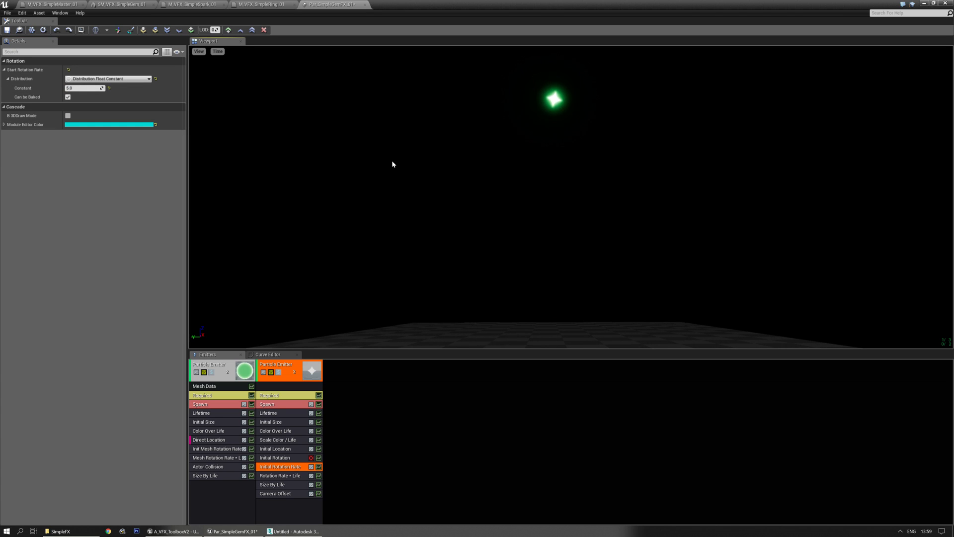
key("ctrl+z")
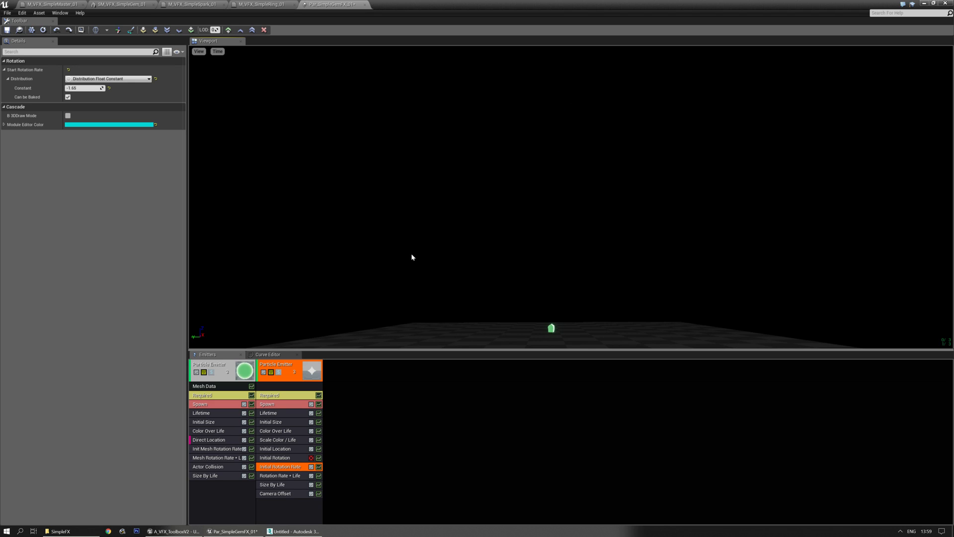
- Add an Initial Velocity module to the spark emitter, with Start Velocity as a Distribution Vector Constant of 100 in Z
left_click(278, 505)
right_click(279, 505)
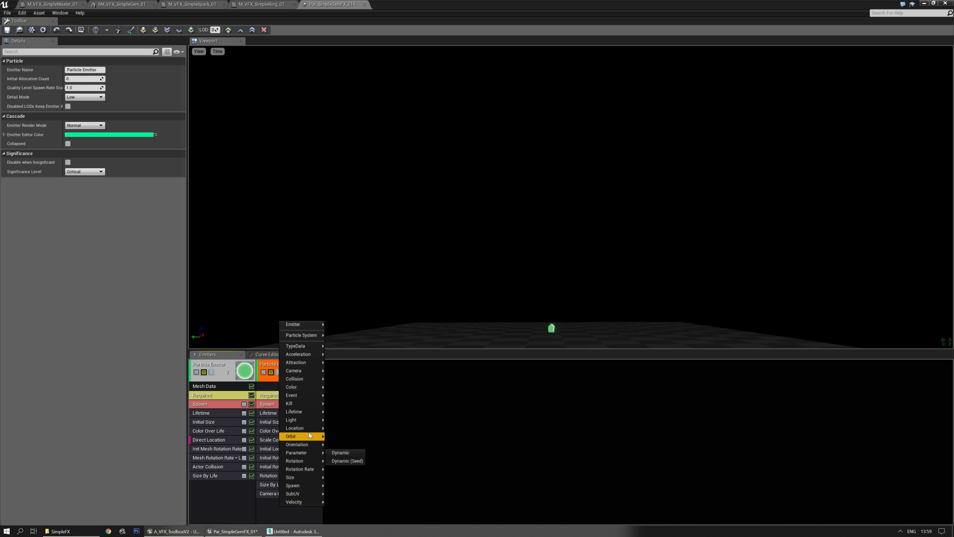
mouse_move(314, 506)
left_click(346, 487)
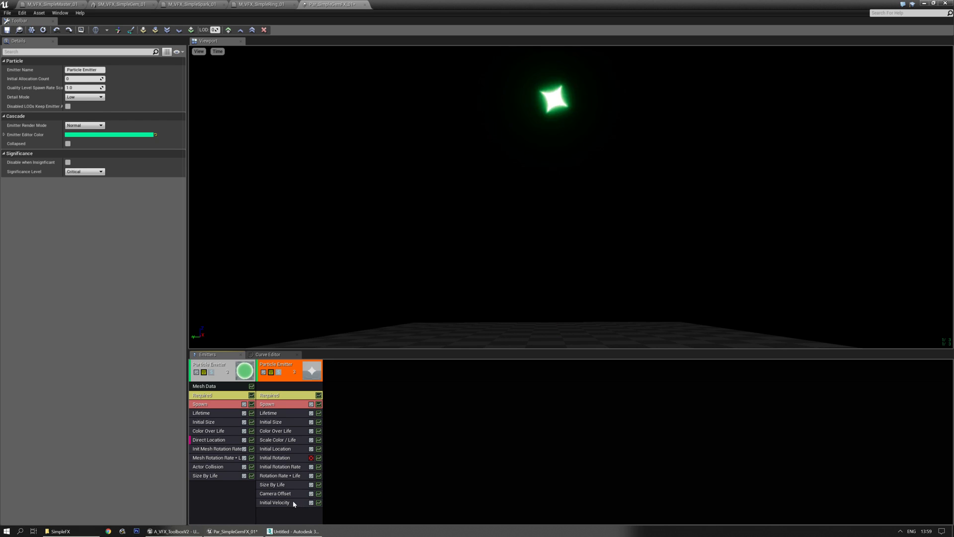
left_click(120, 79)
left_click(99, 88)
left_click(149, 88)
type("50")
key("Return")
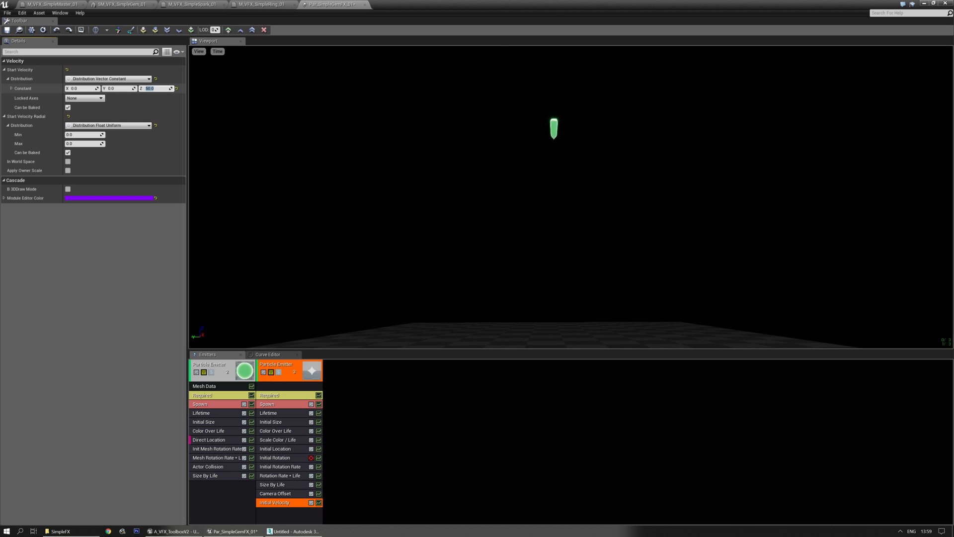
type("100")
key("Return")
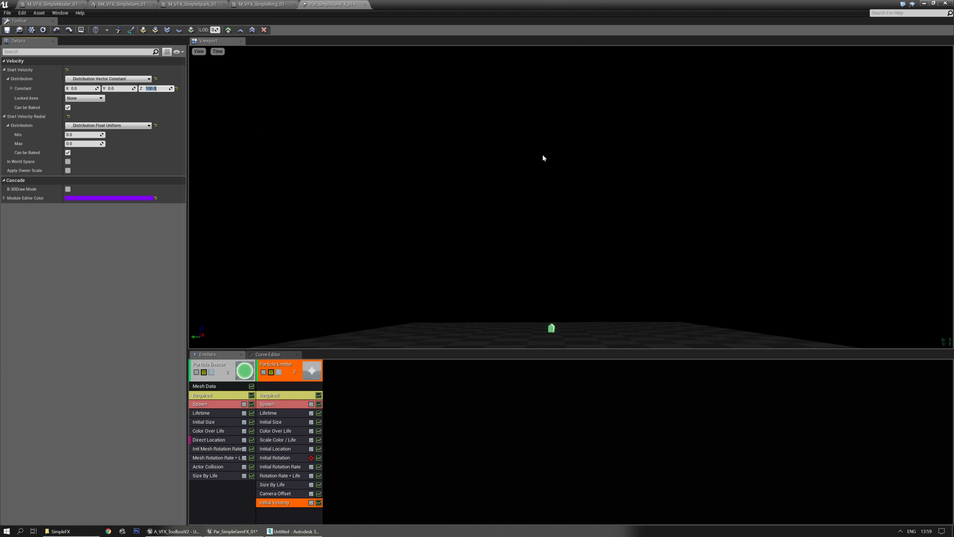
- Disable the spark emitter's Camera Offset module and save the particle system
left_click(311, 493)
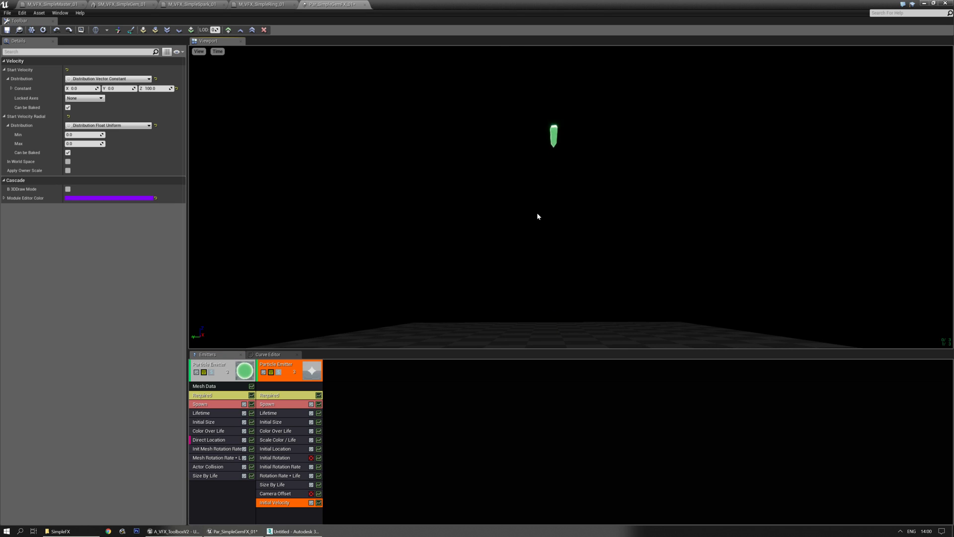
left_click_drag(558, 248, 559, 236)
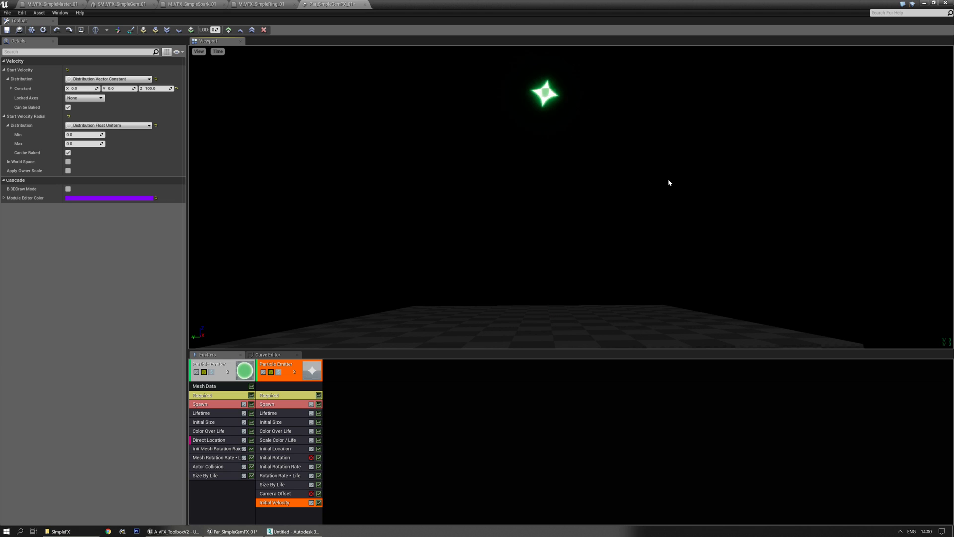
left_click(7, 30)
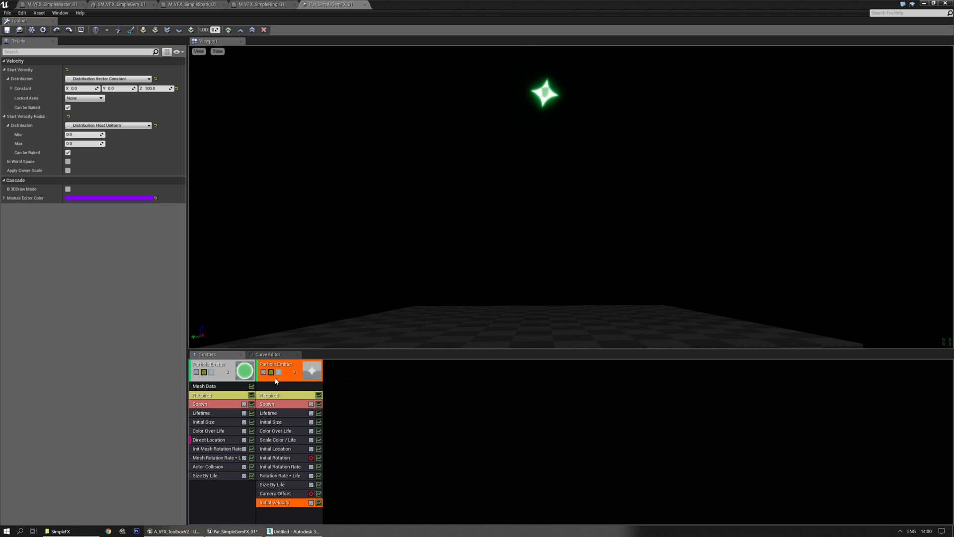
- Set the Emitter Name of the spark emitter to Spark1
left_click(285, 458)
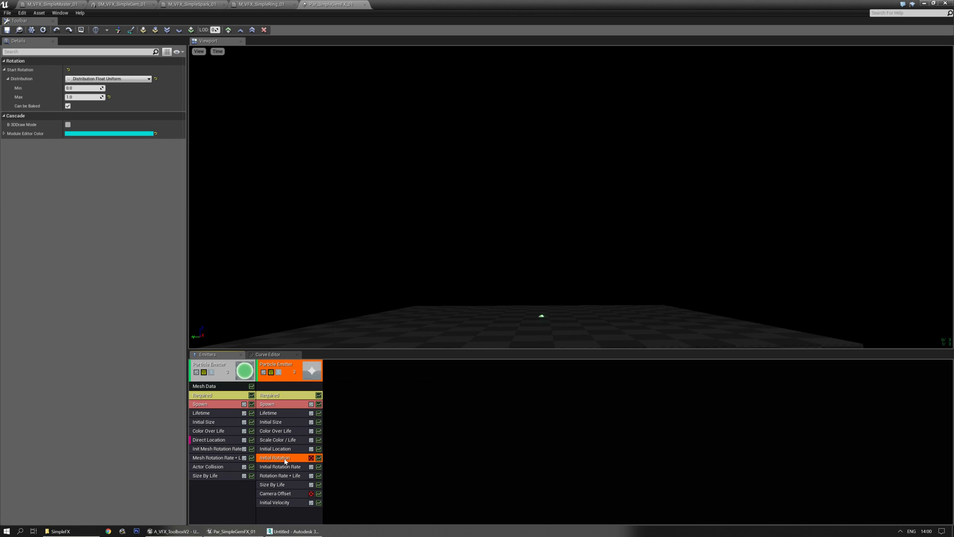
left_click(290, 378)
left_click(84, 70)
type("Sp")
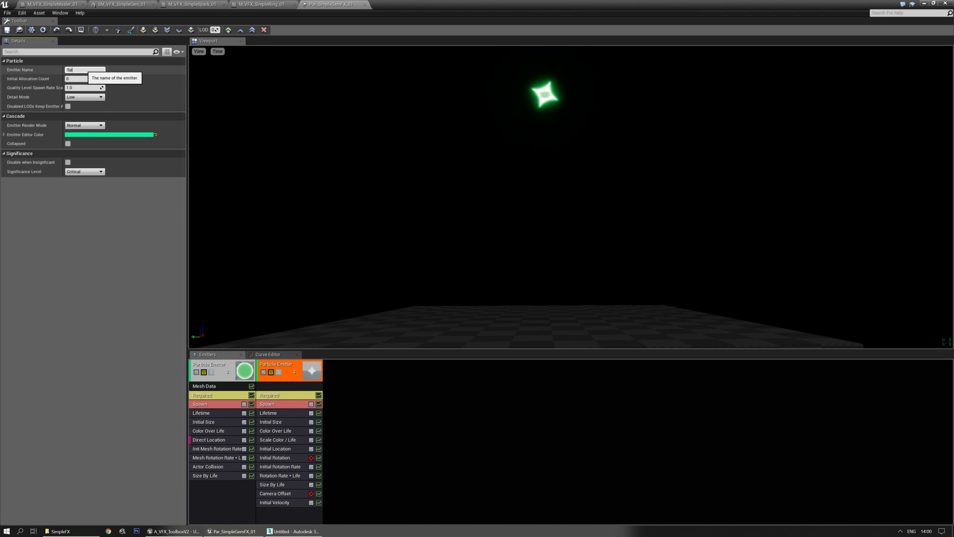
type("ark1")
key("Return")
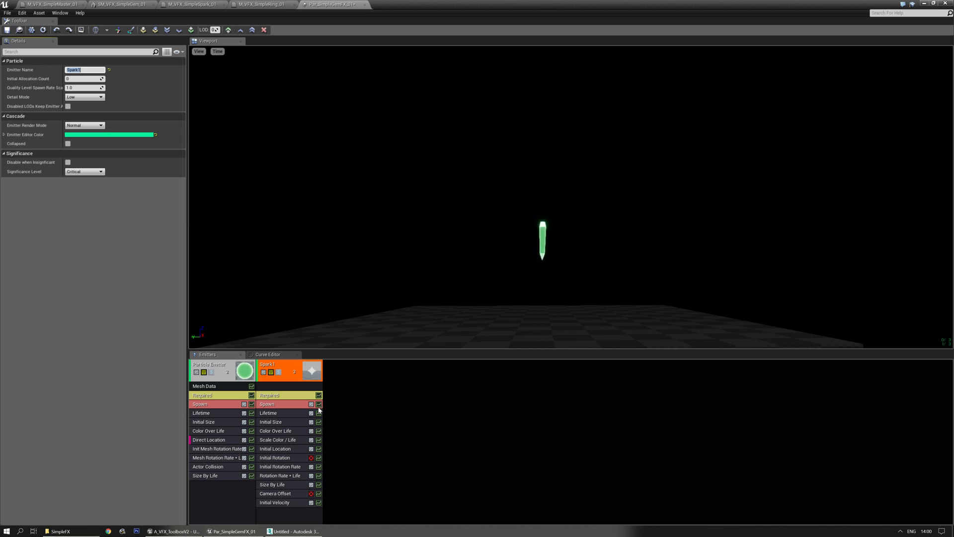
- Set the Emitter Name of the gem mesh emitter to Gem
left_click(220, 370)
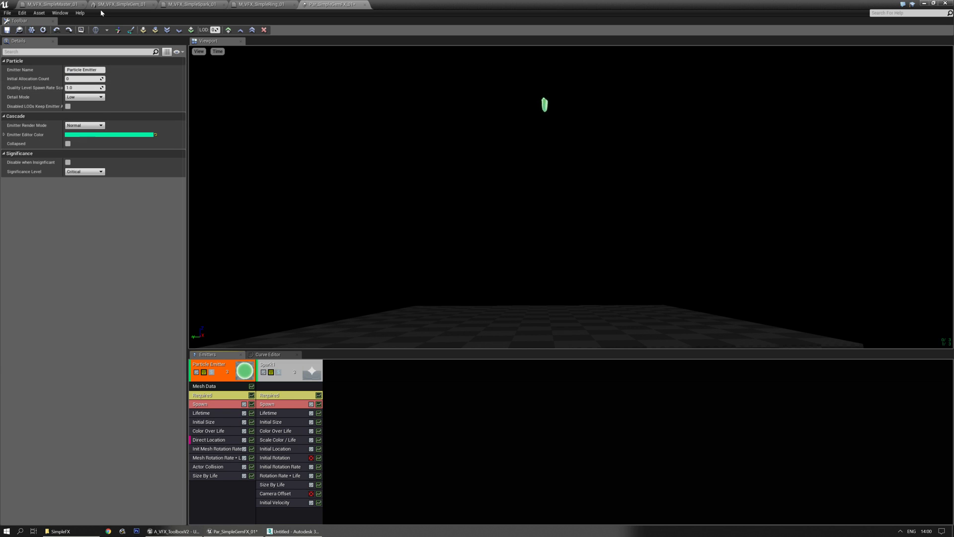
left_click(83, 69)
type("Gem")
key("Return")
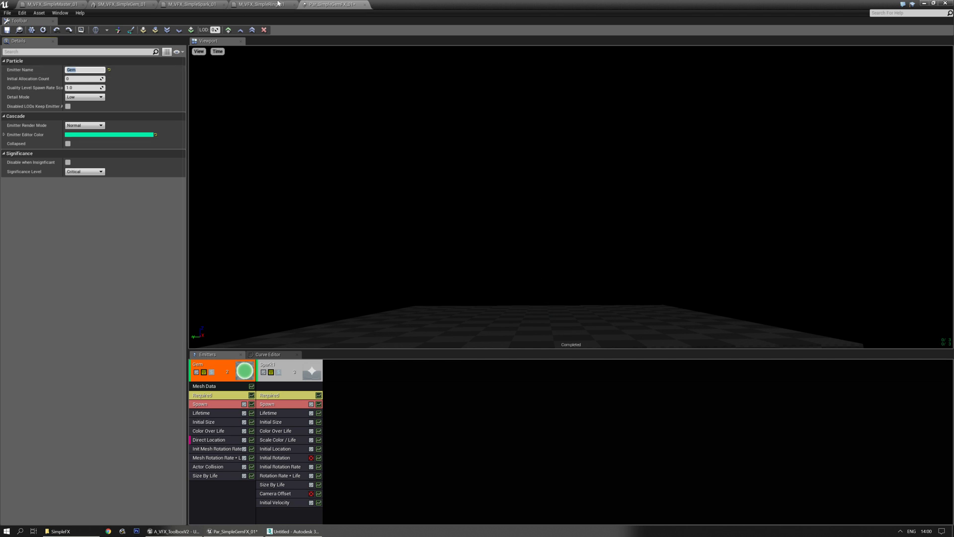
left_click(458, 205)
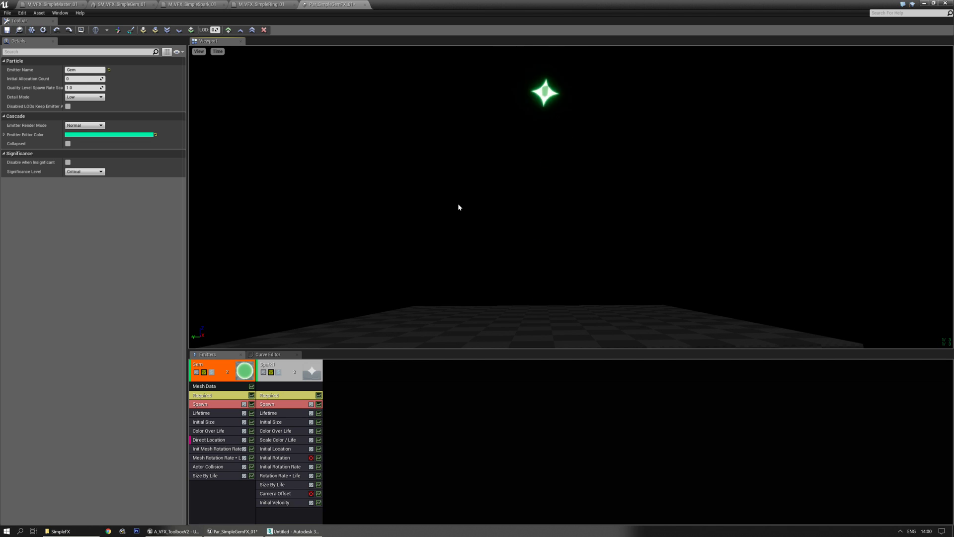
- Duplicate the Spark1 emitter
right_click(287, 370)
mouse_move(323, 188)
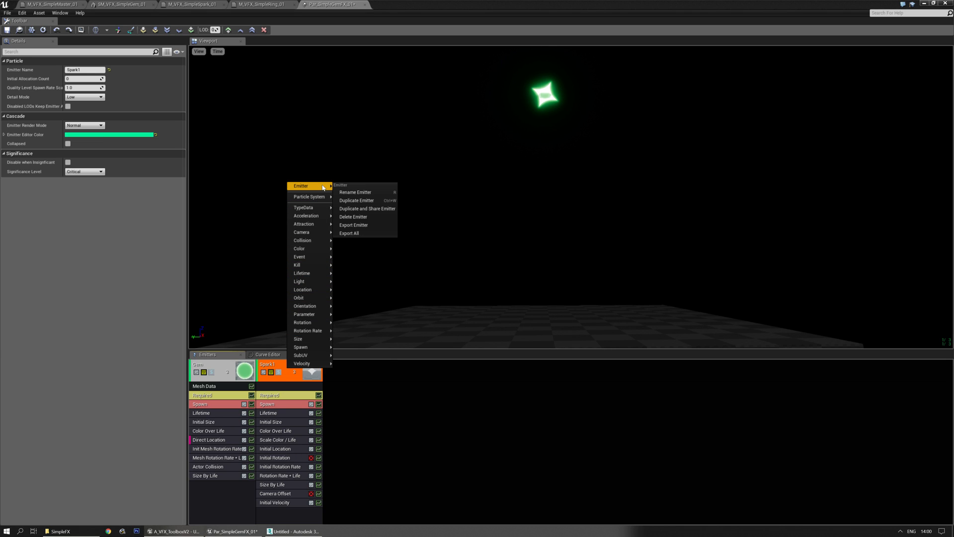
left_click(358, 200)
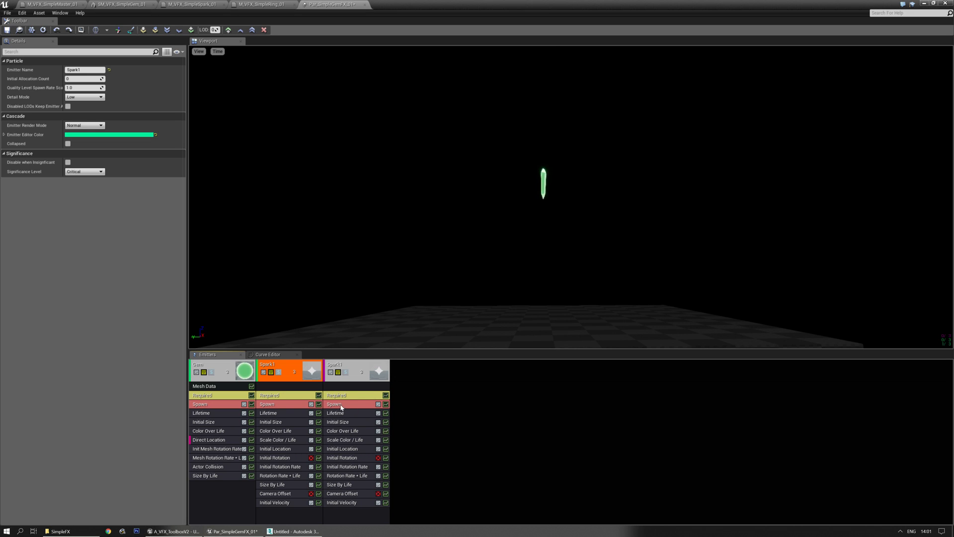
- Locate M_VFX_SimpleRing_01 among the project's assets and assign it as the duplicated spark emitter's Material
left_click(262, 5)
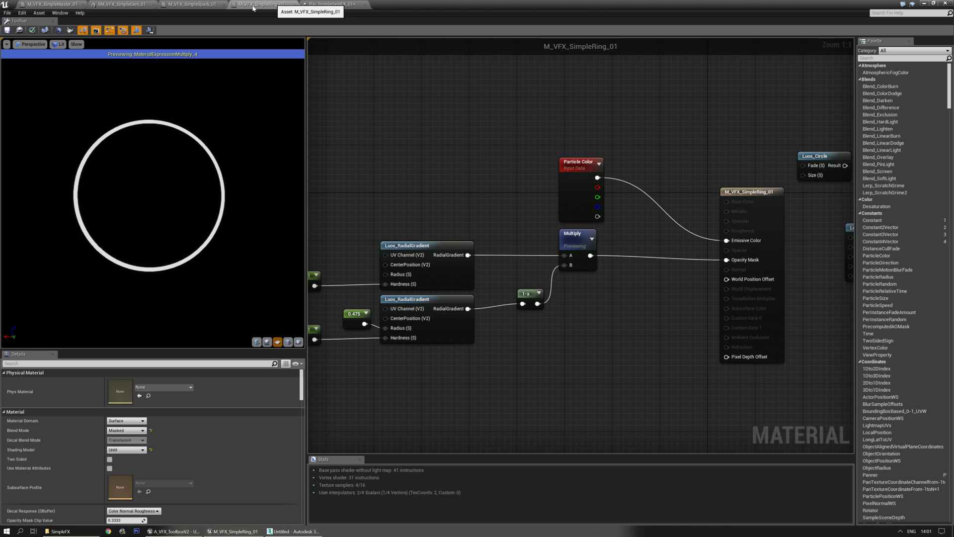
left_click(20, 31)
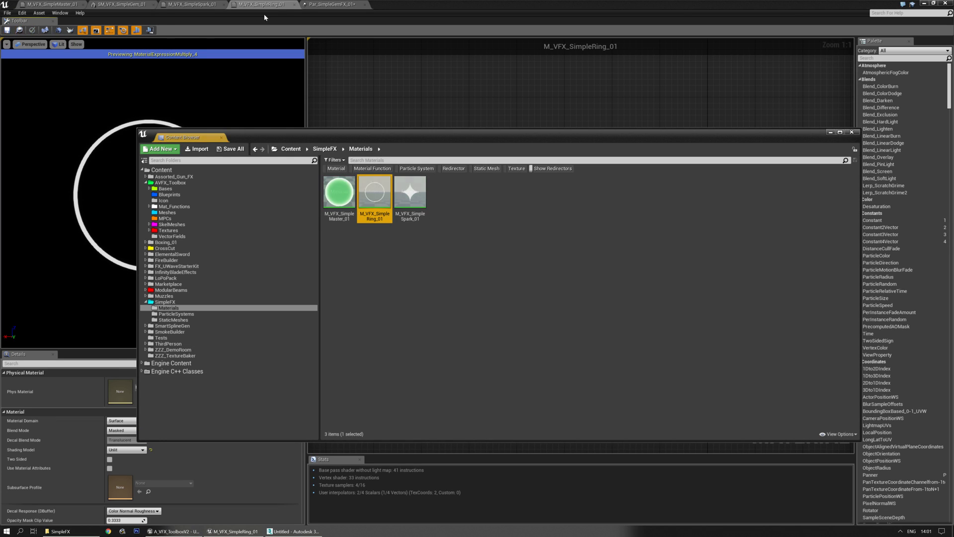
left_click(332, 5)
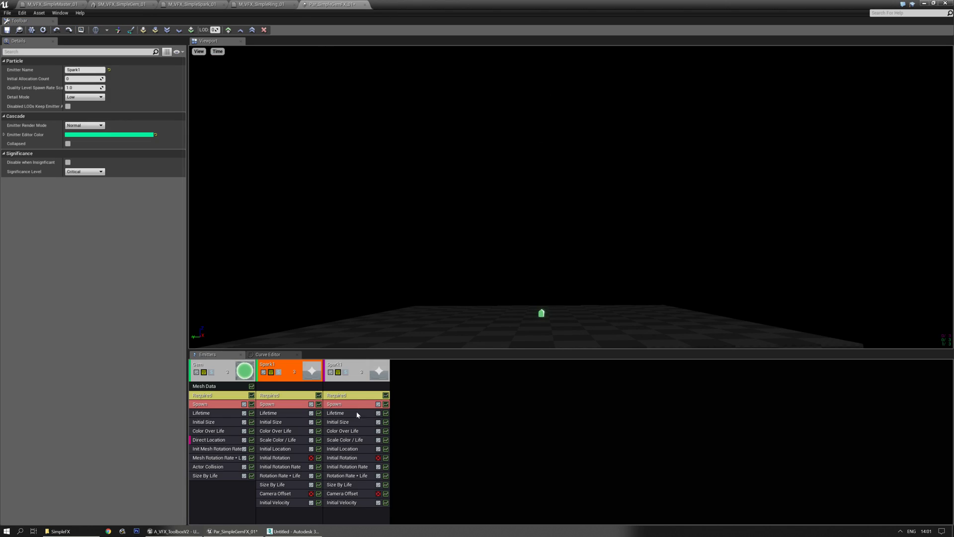
left_click(351, 395)
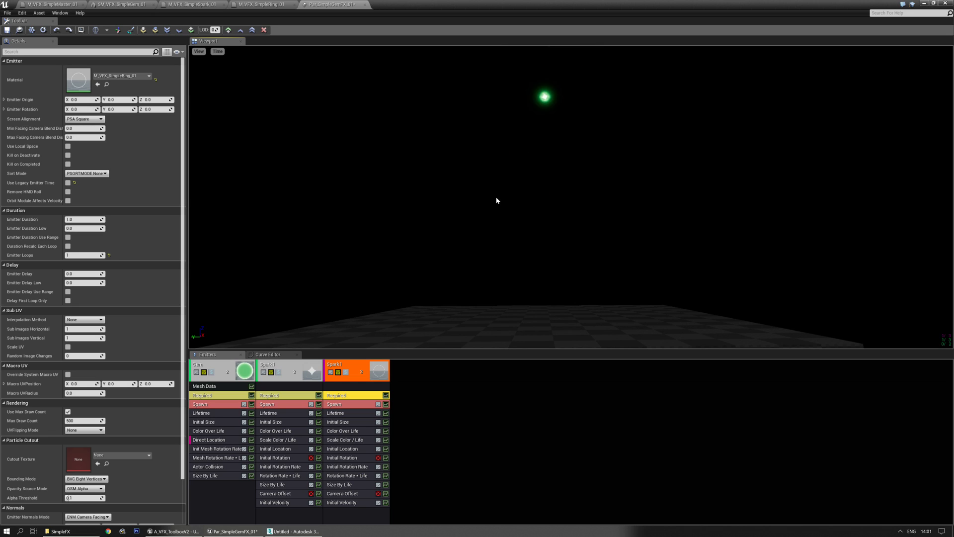
- Set the ring emitter's Start Size constant to 300 in X, Y and Z
left_click(340, 484)
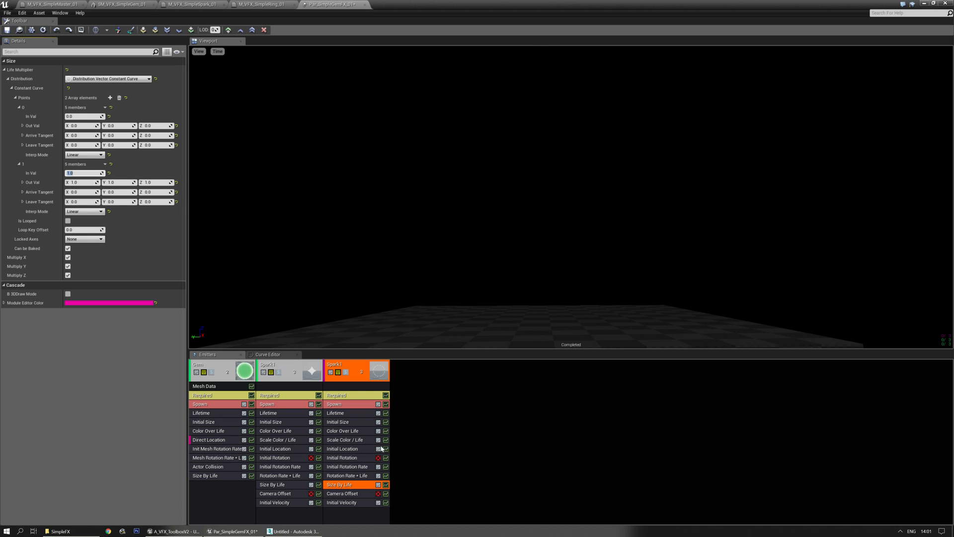
left_click(350, 439)
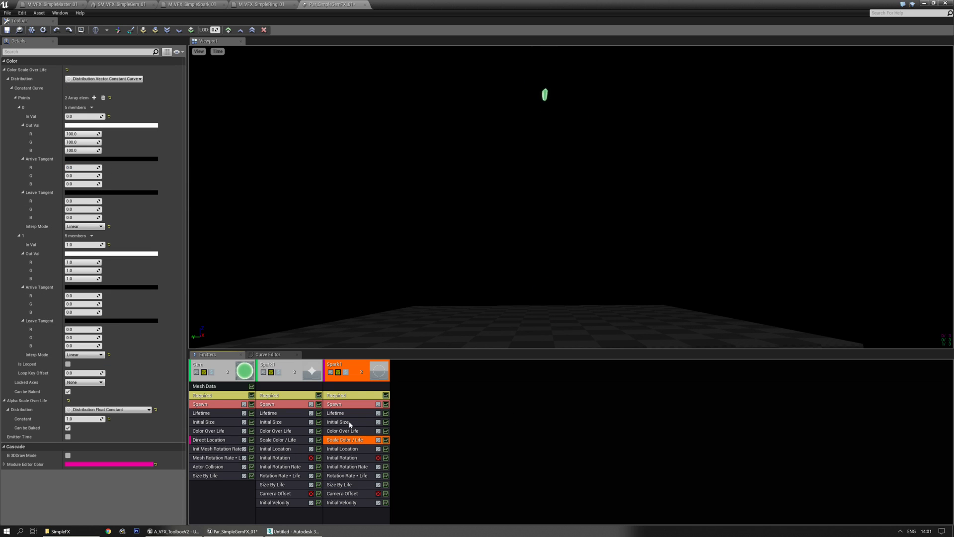
left_click(349, 422)
left_click(80, 88)
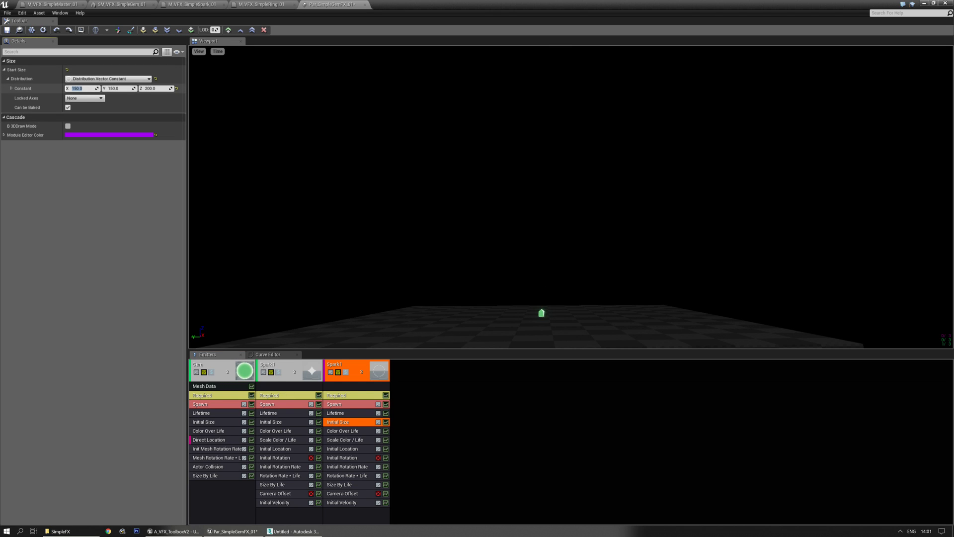
type("300")
key("Tab")
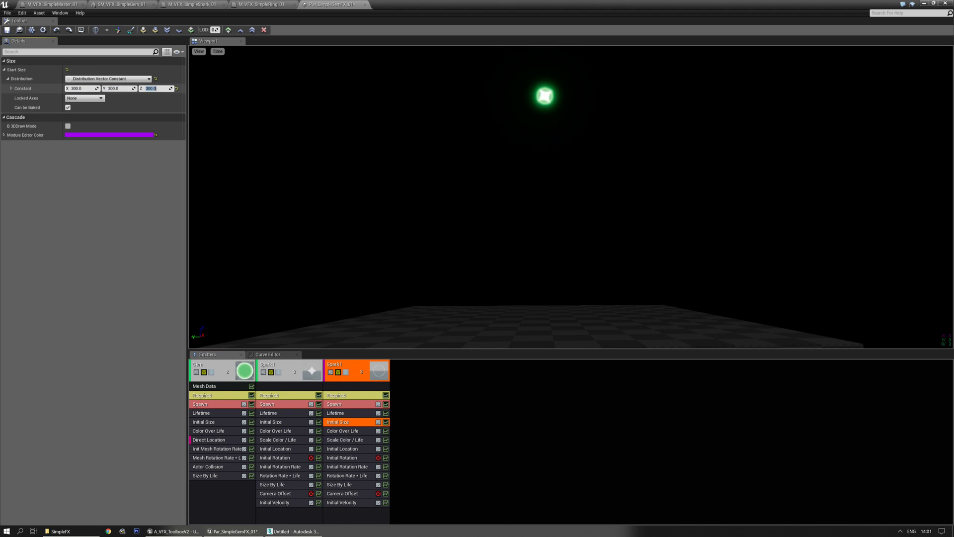
left_click(405, 218)
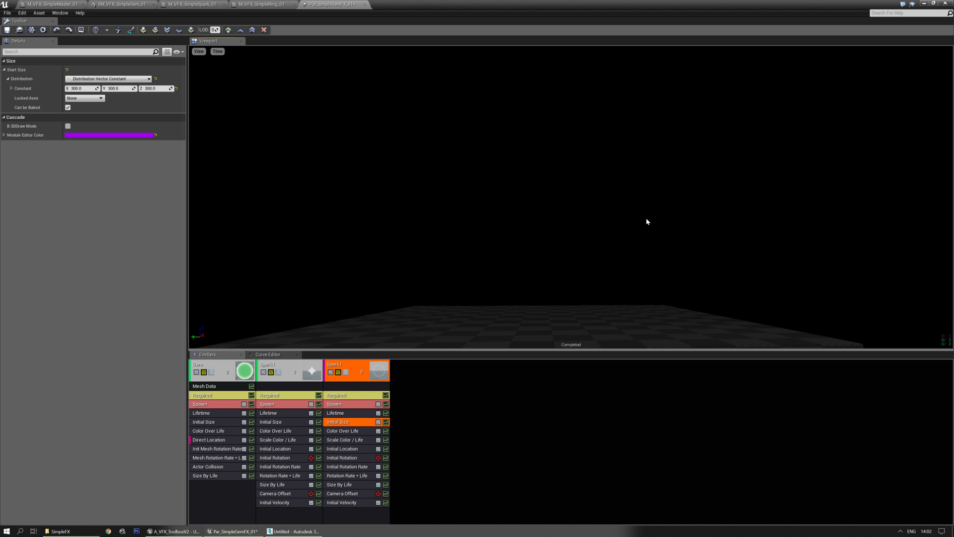
- Save the modified Par_SimpleGemFX_01 particle system through the Content Browser's save-all command
left_click_drag(539, 319, 609, 304)
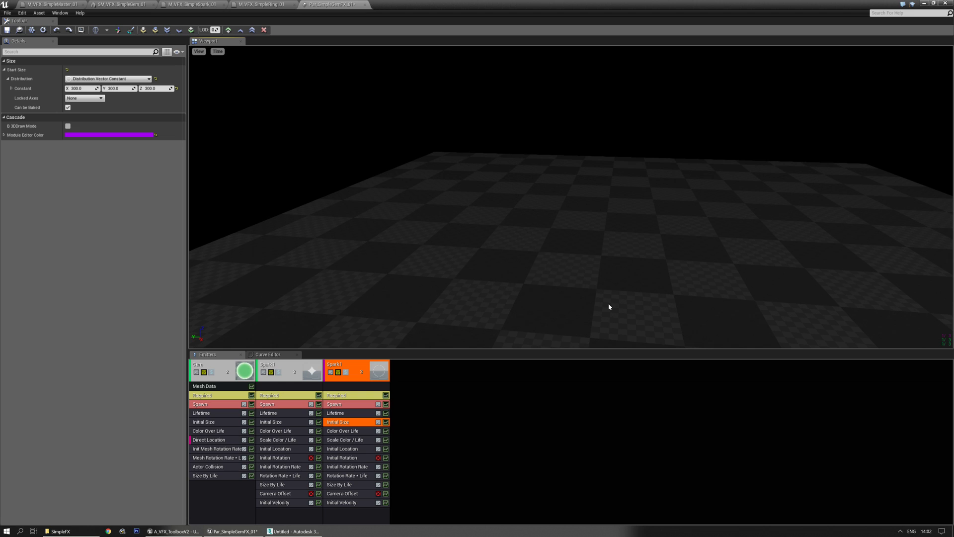
key("ctrl+b")
left_click(230, 149)
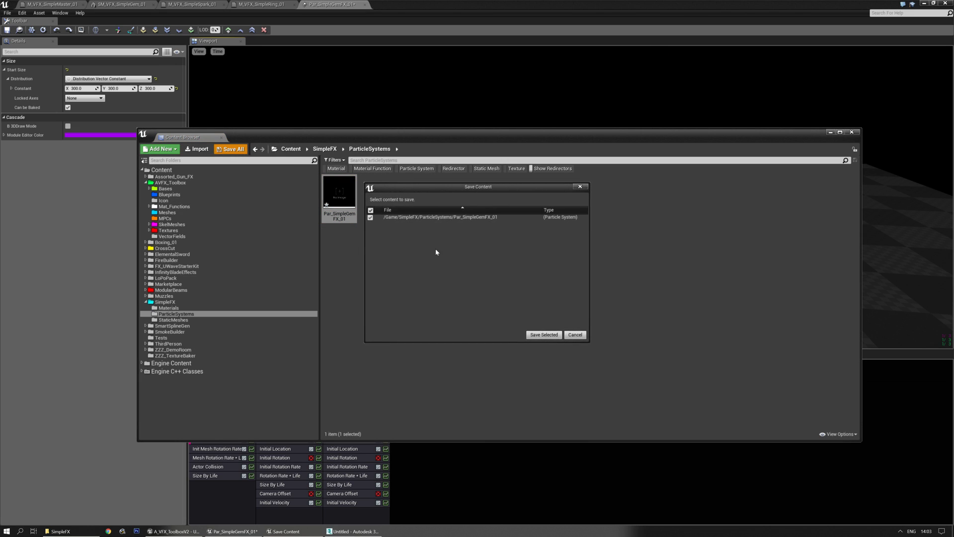
left_click(543, 334)
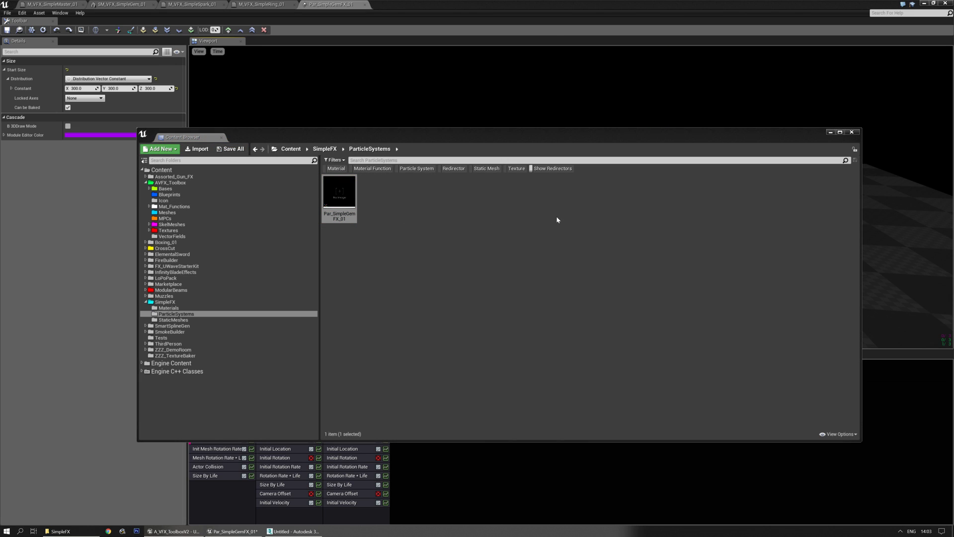
left_click(557, 21)
- Replay the particle effect and examine the gem's emergence, rise and flash from several camera angles
key("space")
left_click_drag(673, 242, 626, 184)
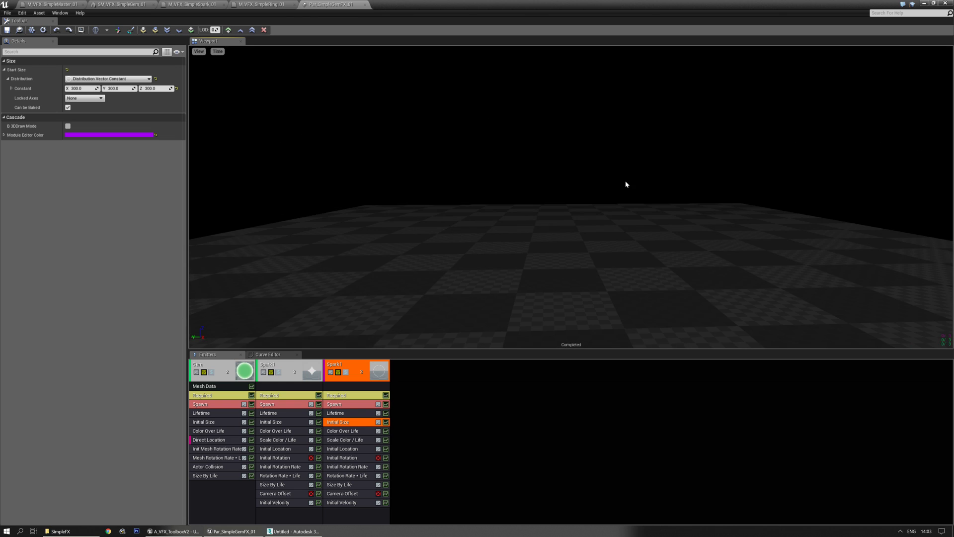
left_click_drag(607, 223, 552, 248)
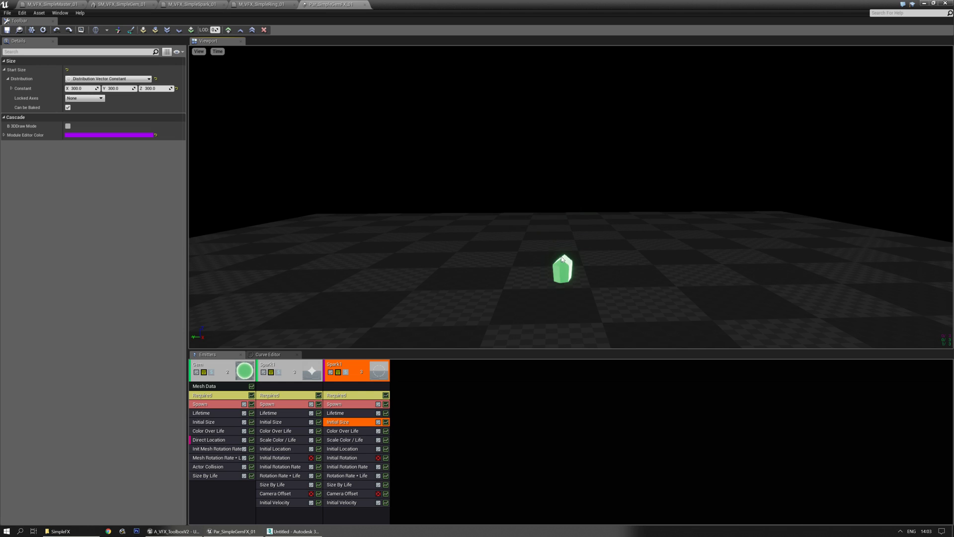
left_click_drag(569, 247, 597, 241)
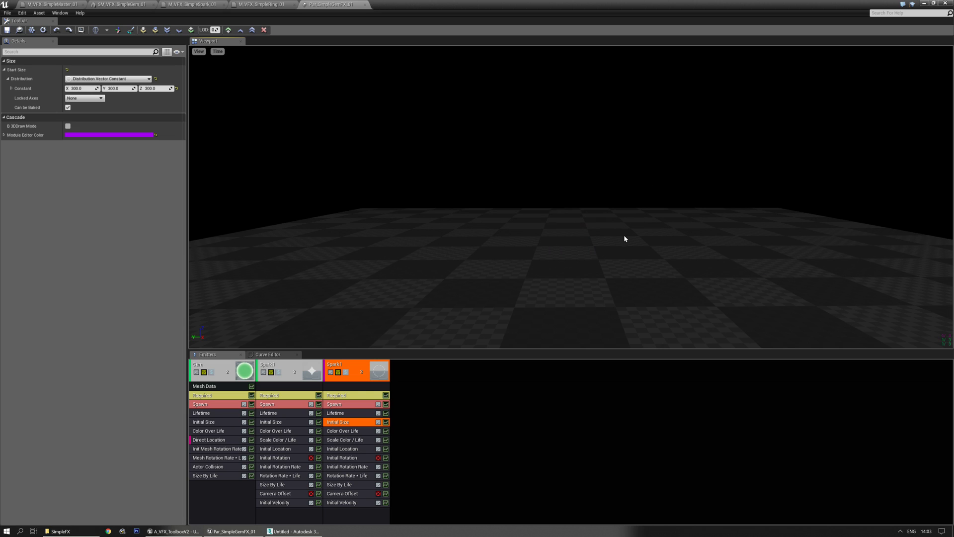
right_click_drag(606, 214, 688, 319)
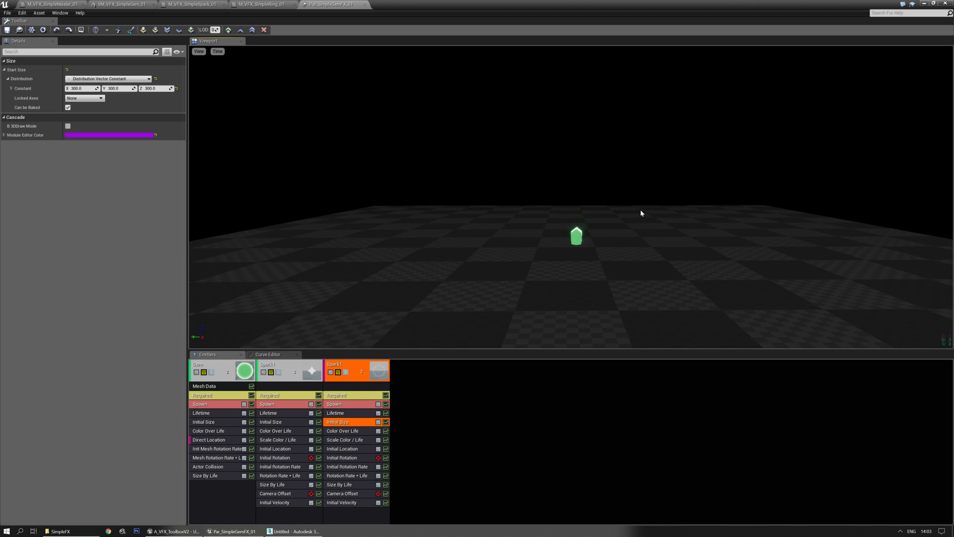
right_click_drag(641, 213, 641, 236)
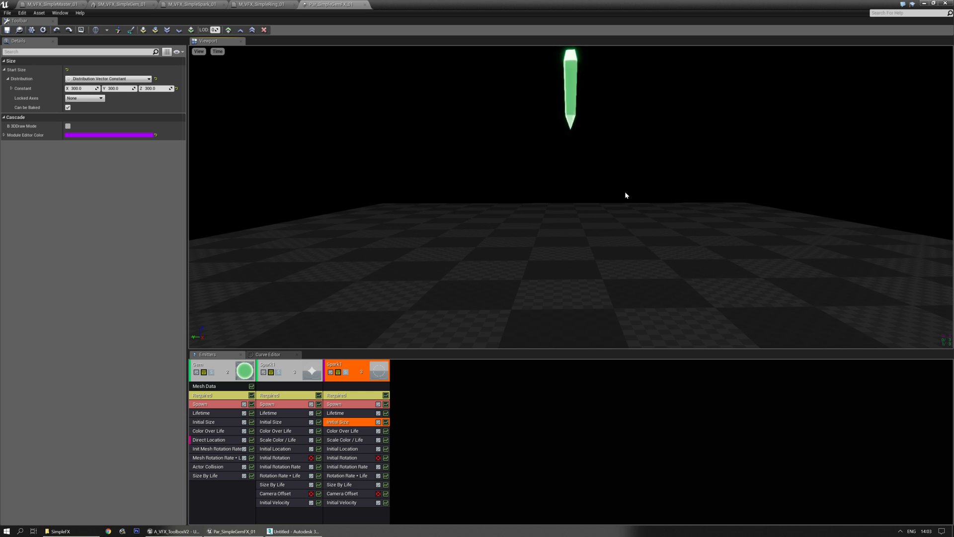
right_click_drag(572, 243, 572, 231)
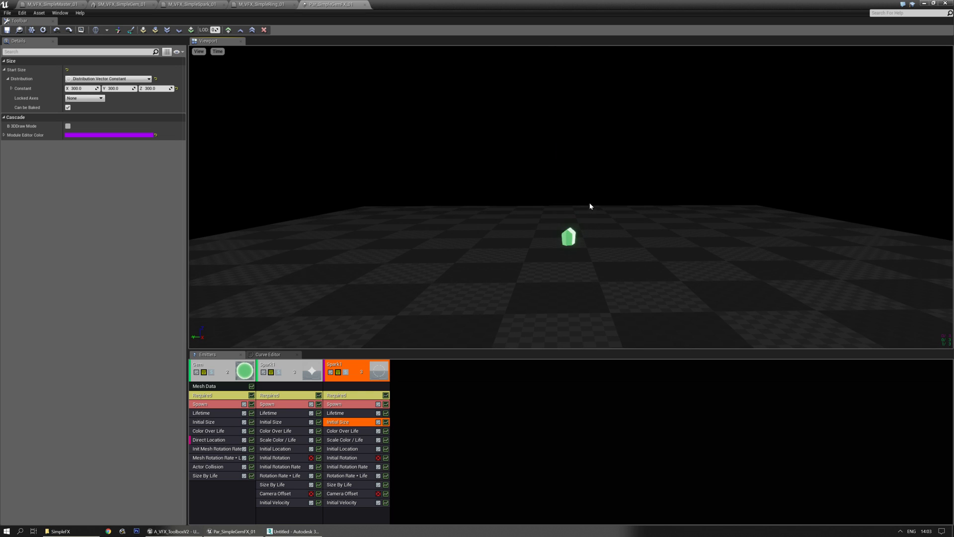
left_click_drag(592, 208, 587, 227)
right_click_drag(587, 227, 588, 196)
left_click_drag(588, 196, 586, 206)
right_click_drag(571, 195, 600, 206)
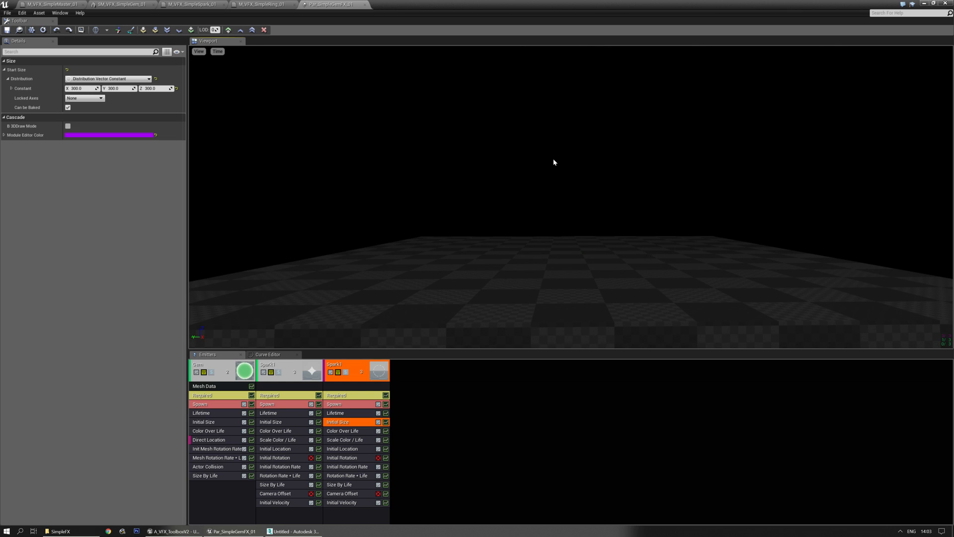
mouse_move(553, 223)
left_mouse_down()
mouse_move(576, 200)
mouse_move(570, 194)
mouse_move(555, 215)
mouse_move(559, 196)
mouse_move(606, 218)
mouse_move(607, 203)
mouse_move(607, 213)
mouse_move(561, 222)
mouse_move(562, 211)
mouse_move(562, 232)
left_mouse_up()
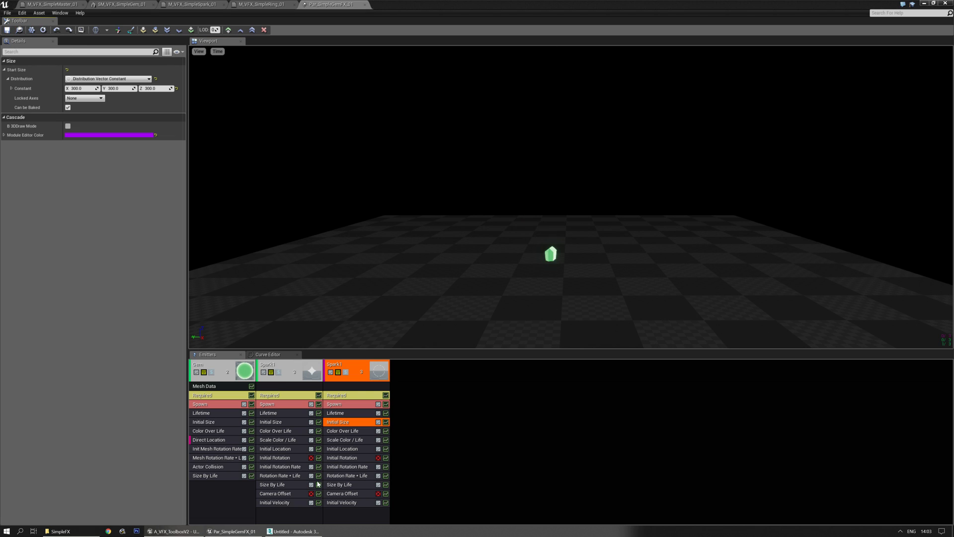
- Switch to 3ds Max and save the gem scene as 2018_SimpleVFX
left_click(294, 531)
scroll(557, 313, "down", 3)
middle_click_drag(556, 313, 535, 294)
key("ctrl+s")
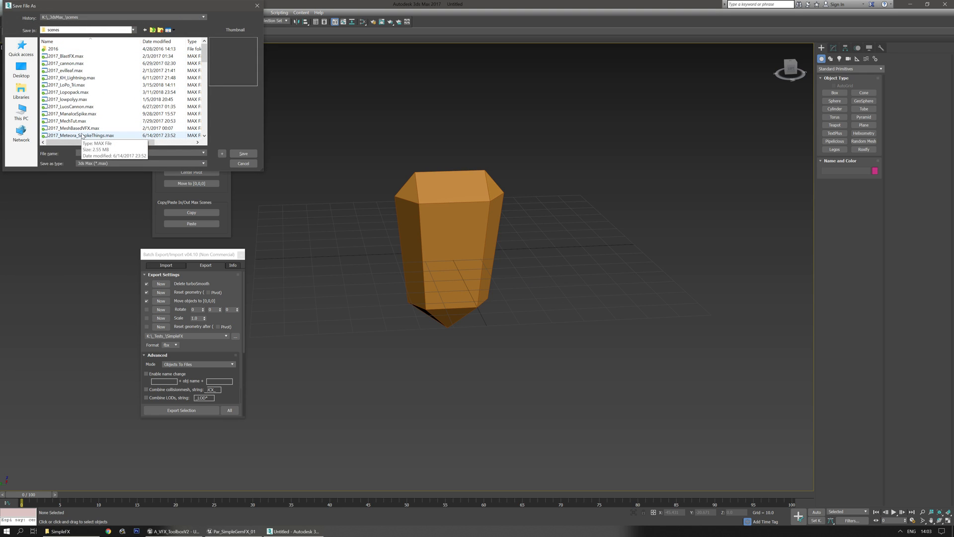
type("2018")
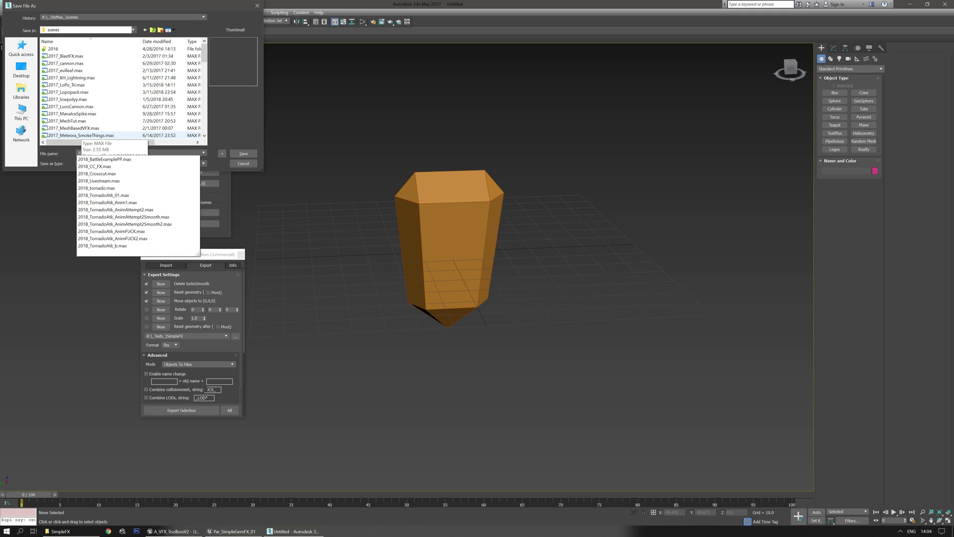
type("_SimpleVFX")
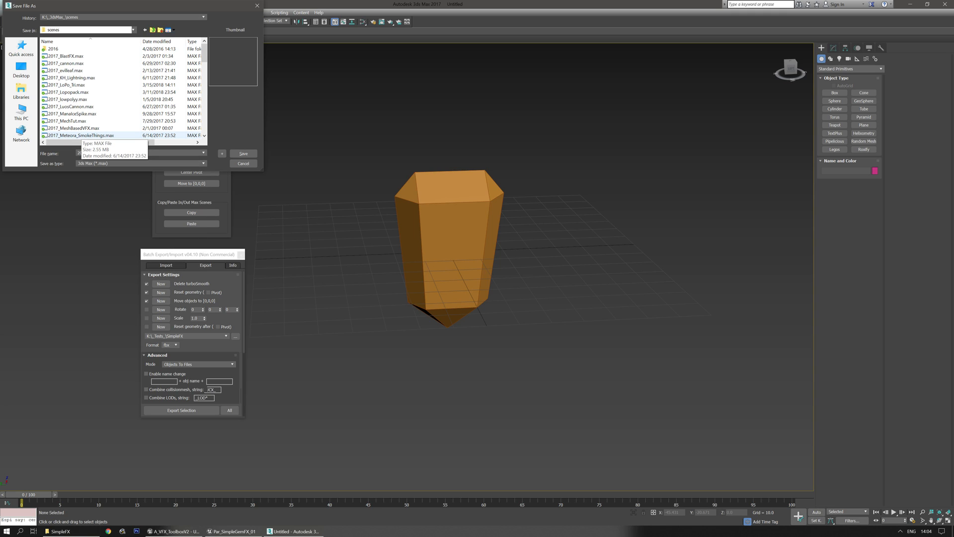
left_click(242, 154)
- Create a box beside the gem, about 24.5 long, 35.6 wide and 38.8 high
middle_click_drag(483, 328, 455, 341)
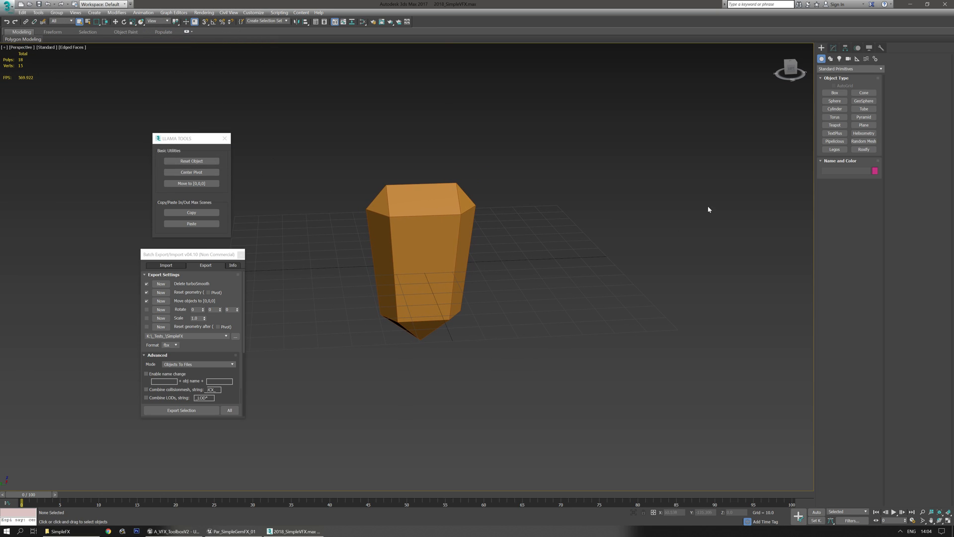
left_click(837, 95)
middle_click_drag(633, 352, 519, 322)
middle_click_drag(519, 322, 487, 276, "alt")
left_click_drag(492, 276, 589, 342)
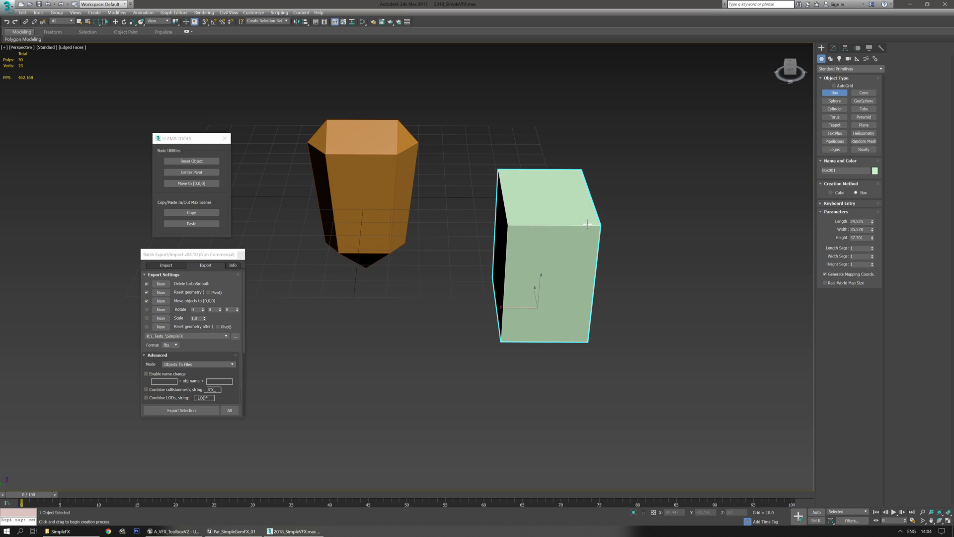
left_click(599, 222)
- Reduce the new box's width to about 25.3
mouse_move(551, 362)
middle_mouse_down("alt")
mouse_move(535, 351)
mouse_move(576, 361)
mouse_move(548, 356)
middle_mouse_up("alt")
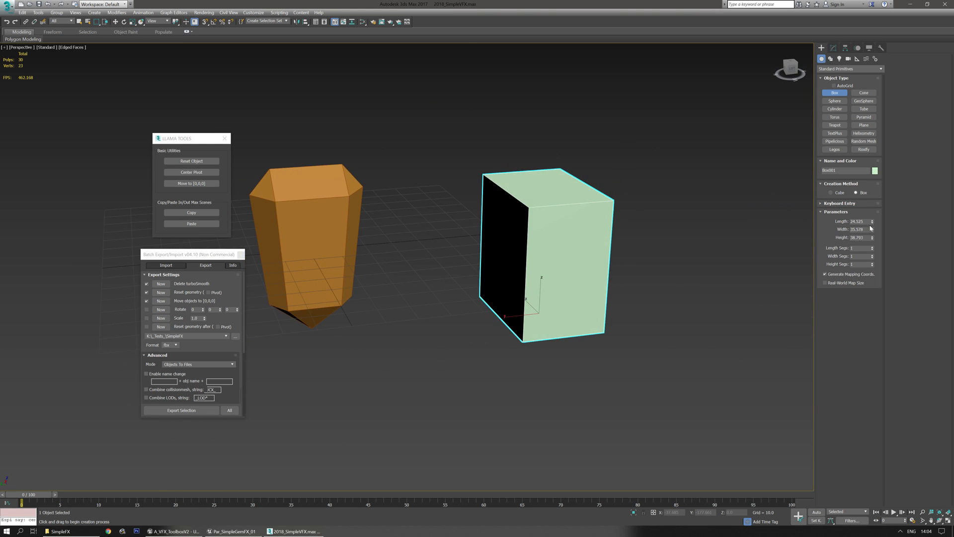
left_click_drag(873, 229, 873, 254)
middle_click_drag(632, 335, 630, 335)
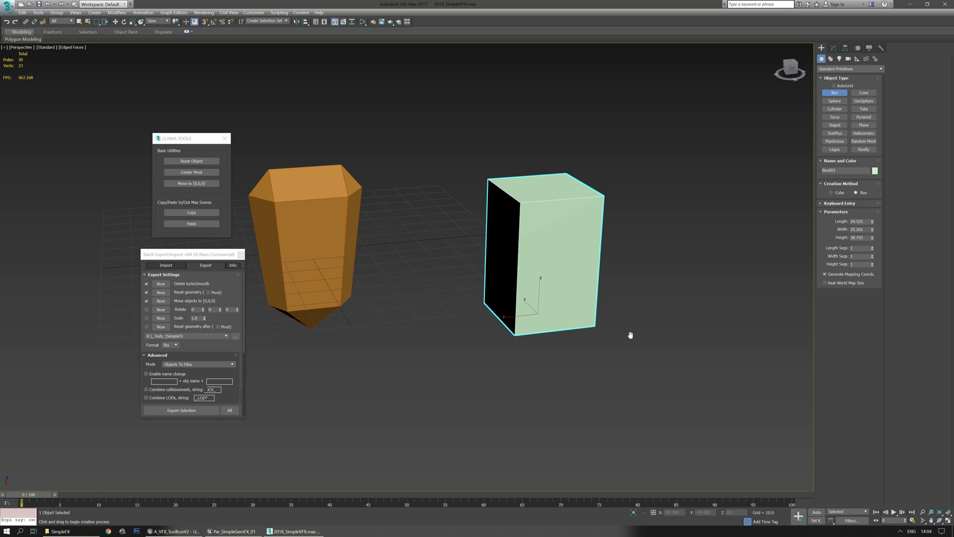
- Divide the box into 2 length, 2 width and 3 height segments
left_click(834, 48)
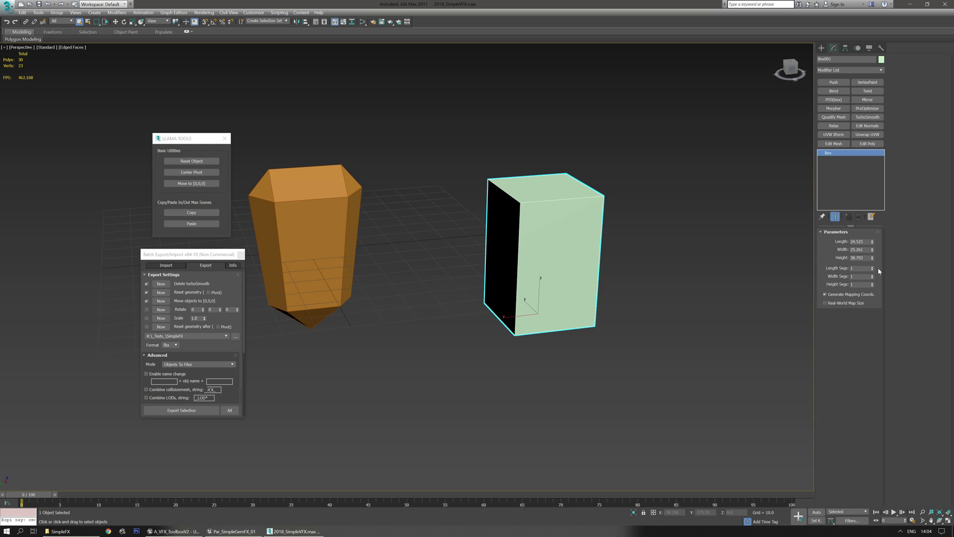
type("2")
key("Tab")
type("2")
key("Tab")
type("2")
key("Return")
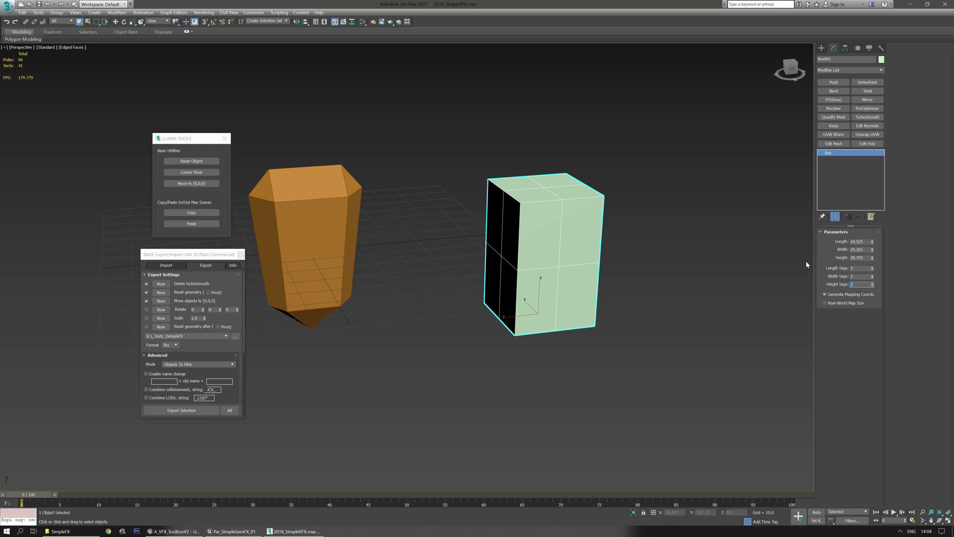
mouse_move(643, 326)
middle_mouse_down("alt")
mouse_move(627, 330)
mouse_move(643, 335)
mouse_move(630, 332)
middle_mouse_up("alt")
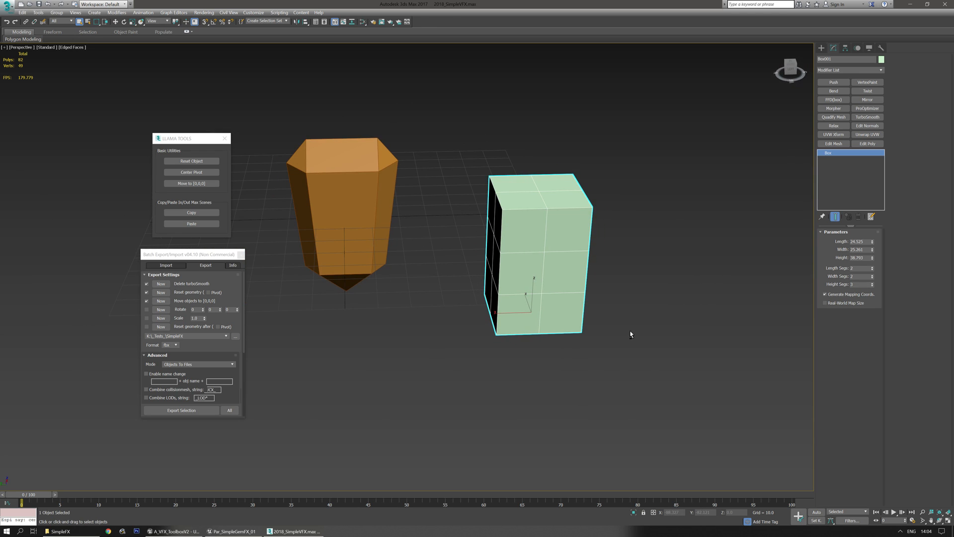
- Convert the box to an editable poly and select the middle band of polygons around its sides
key("ctrl+e")
scroll(590, 319, "up", 3)
middle_click_drag(571, 273, 624, 250)
left_click(858, 241)
middle_click_drag(649, 282, 656, 249, "alt")
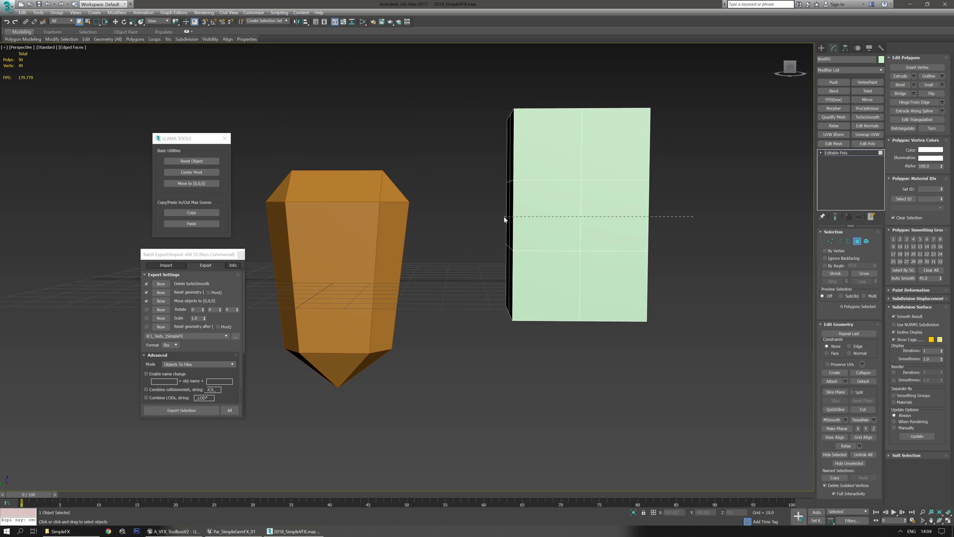
left_click_drag(505, 220, 505, 219)
middle_click_drag(452, 212, 503, 232, "alt")
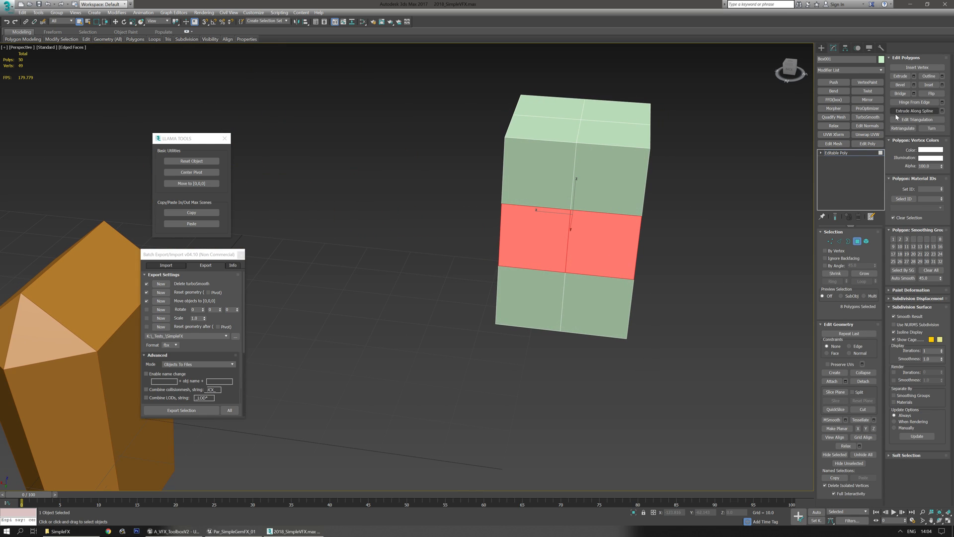
- Extrude the middle polygon band outward by local normal, about 8.4 high
left_click(914, 76)
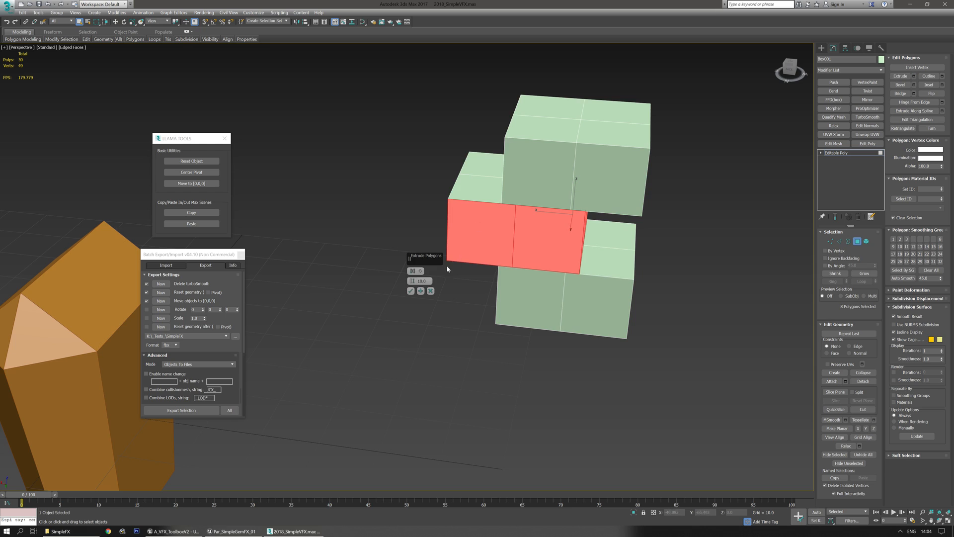
left_click(414, 273)
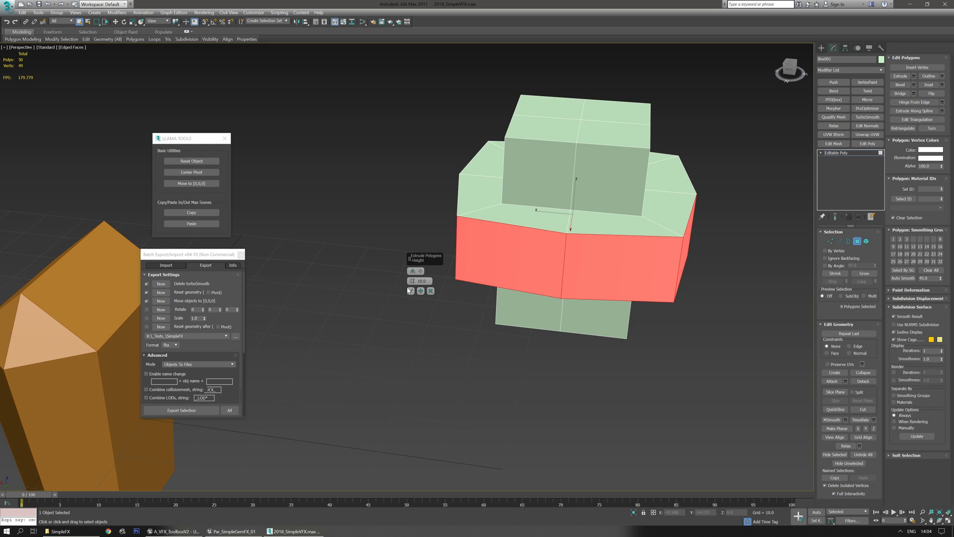
left_click_drag(410, 282, 418, 293)
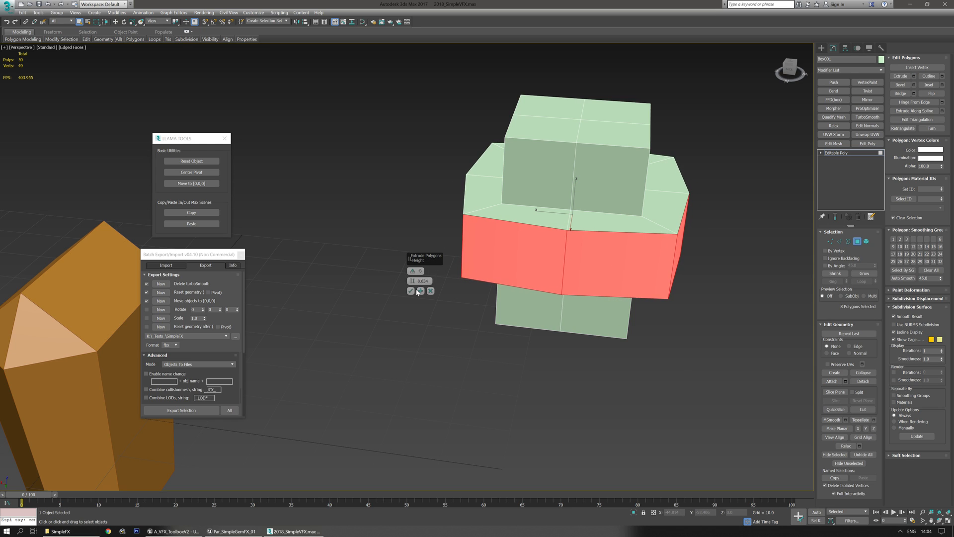
left_click(411, 291)
- Scale the polygons around one corner of the upper block and around one corner of the extruded band
middle_click_drag(551, 229, 543, 330, "alt")
left_click(550, 237)
middle_click_drag(550, 237, 565, 256, "alt")
left_click(565, 258, "ctrl")
left_click(532, 258, "ctrl")
key("r")
left_click_drag(555, 250, 551, 242)
middle_click_drag(609, 307, 522, 241, "alt")
left_click_drag(586, 365, 586, 365, "ctrl")
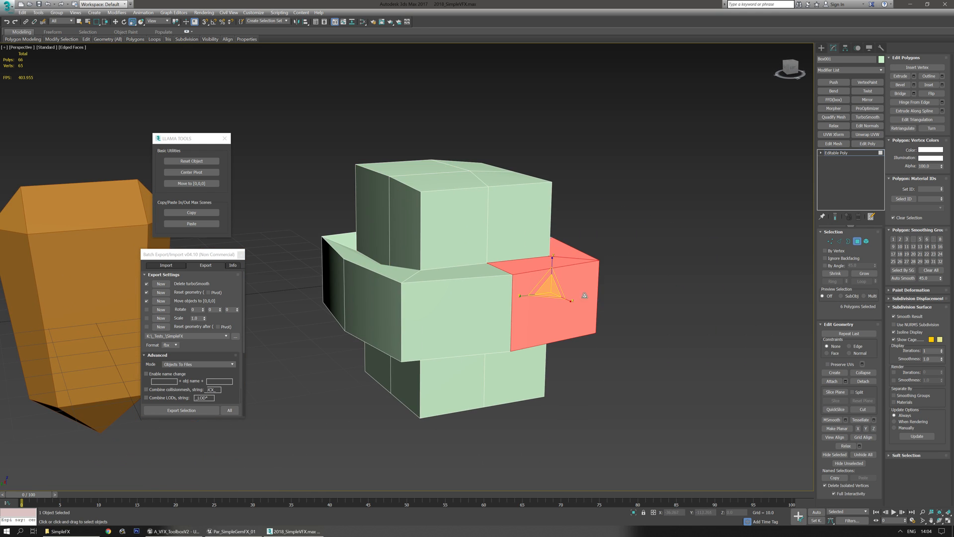
- Select the four polygons of the bottom face and scale them down to taper the base
middle_click_drag(542, 383, 529, 366, "alt")
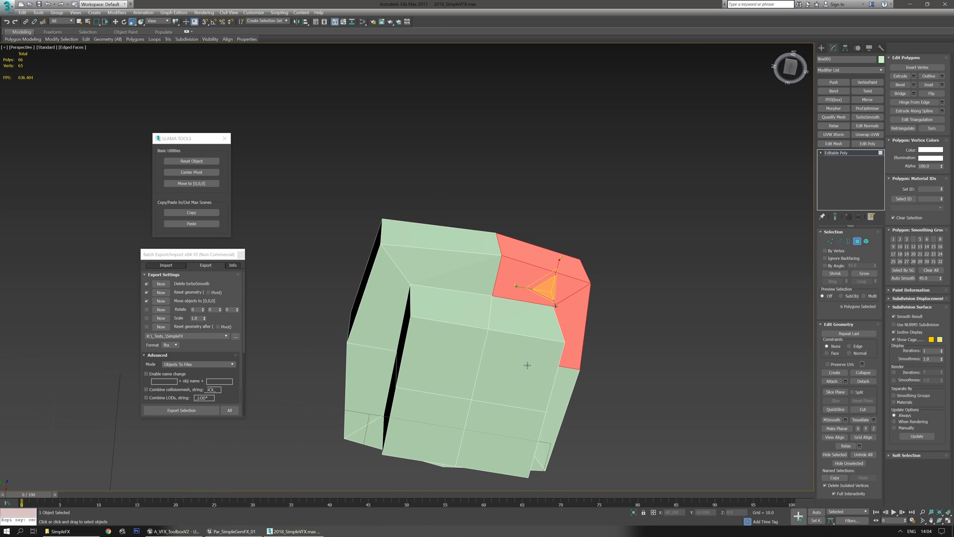
left_click(529, 365)
left_click(470, 368, "ctrl")
left_click(465, 426, "ctrl")
left_click(455, 427, "ctrl")
middle_click_drag(455, 428, 503, 410, "alt")
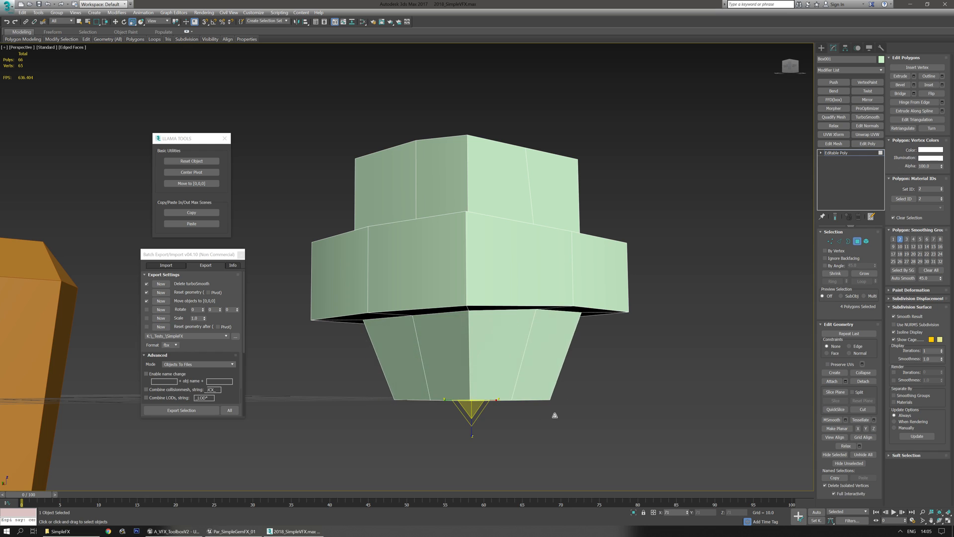
- Raise the centre vertex of the mesh's top face to form a shallow peak
middle_click_drag(611, 380, 482, 249, "alt")
key("1")
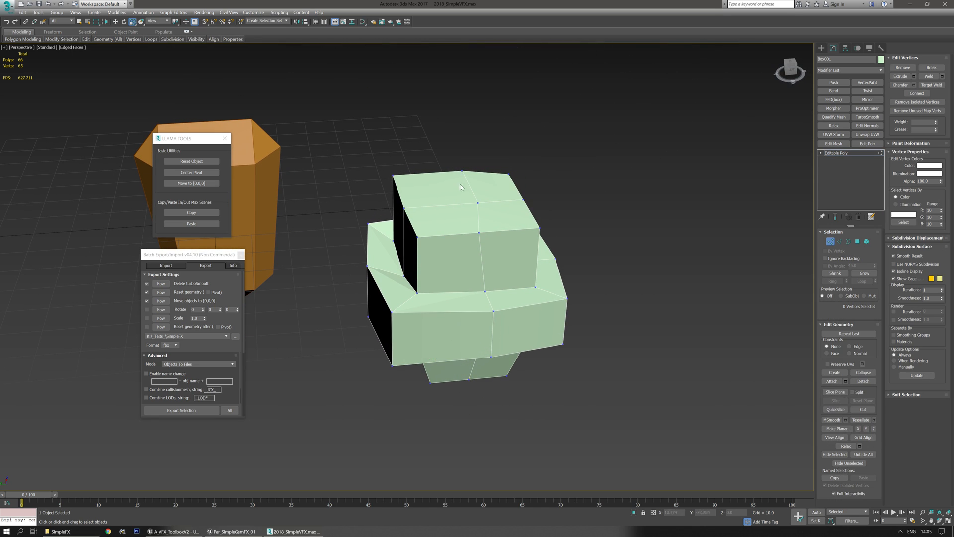
left_click(477, 203)
key("w")
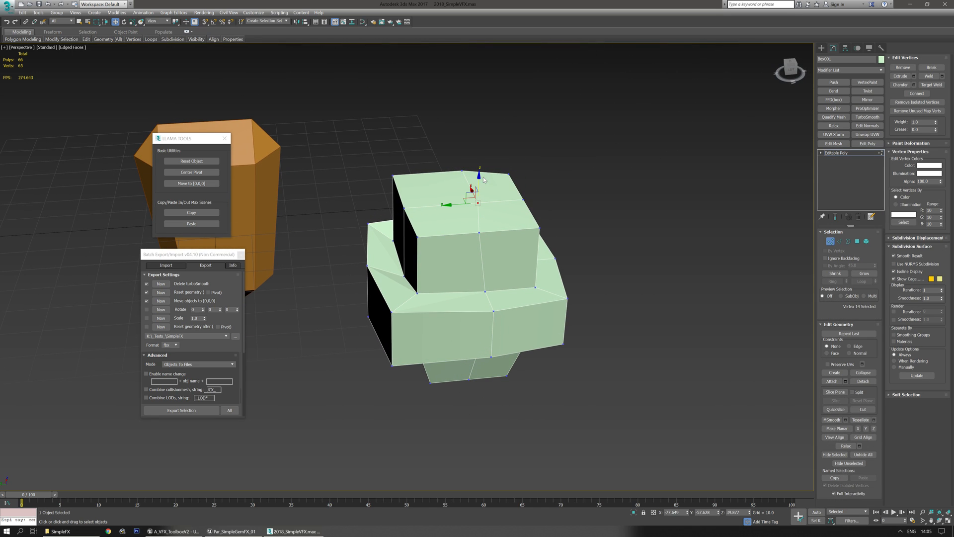
left_click_drag(479, 177, 480, 155)
middle_click_drag(462, 328, 509, 281, "alt")
left_click(487, 286)
- Select all vertices of the mesh and apply a Noise modifier
scroll(482, 274, "down", 5)
scroll(508, 279, "up", 3)
key("ctrl+a")
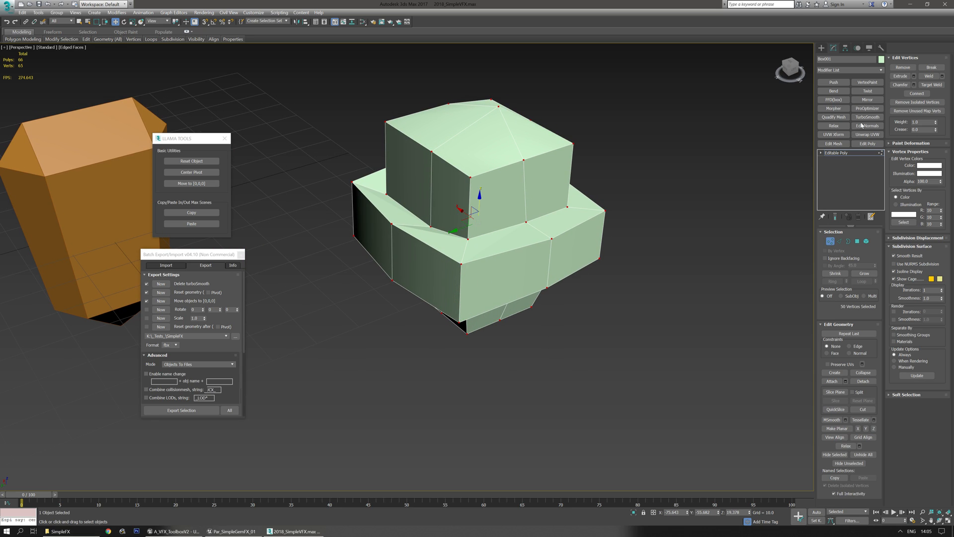
left_click(851, 155)
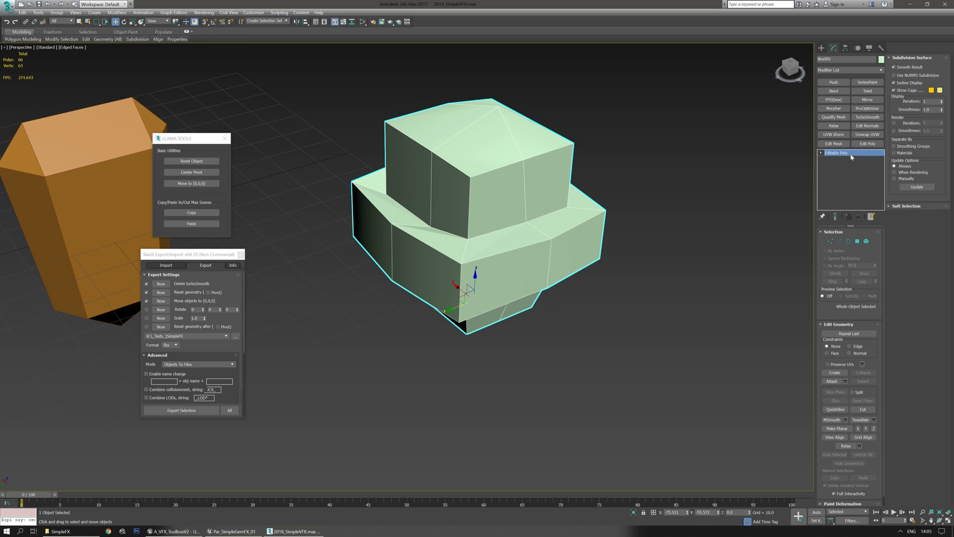
left_click(834, 242)
left_click(881, 70)
scroll(889, 177, "down", 4)
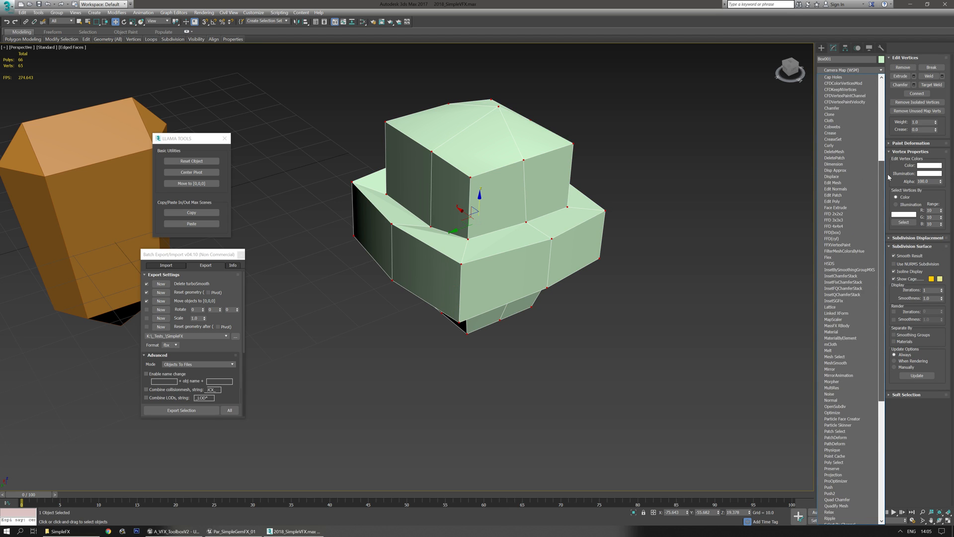
left_click(830, 393)
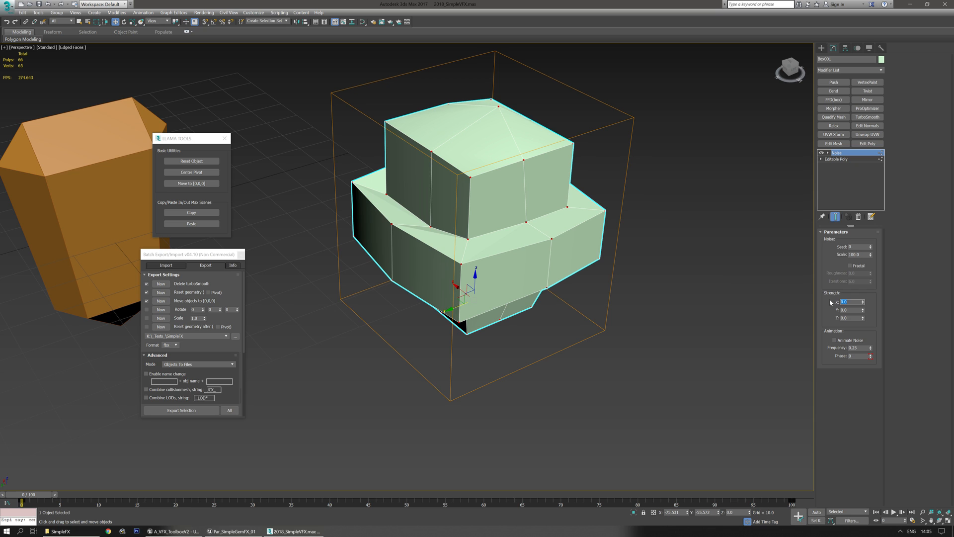
- Set the Noise strength to 20 on X, Y and Z and the seed to 63
key("Tab")
type("20")
key("Tab")
type("20")
key("Return")
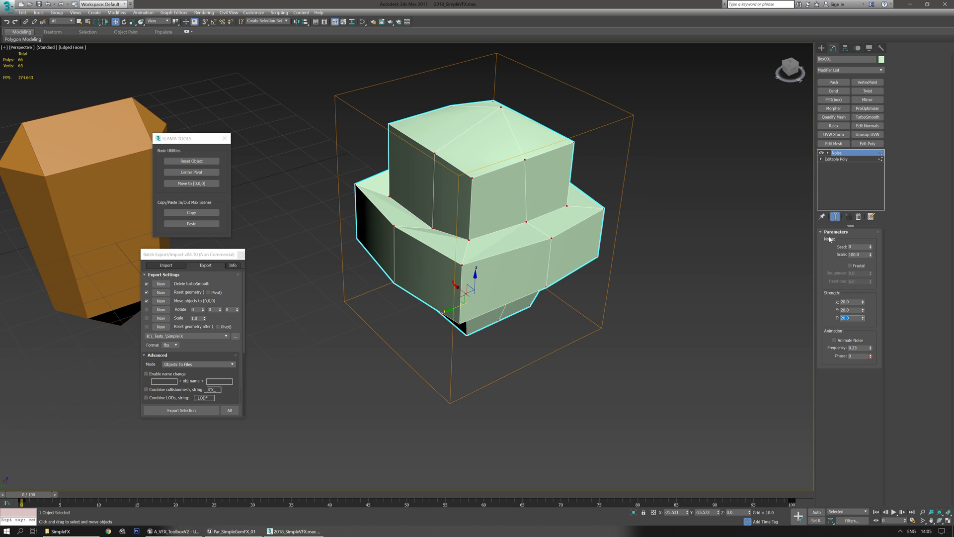
left_click_drag(871, 245, 876, 231)
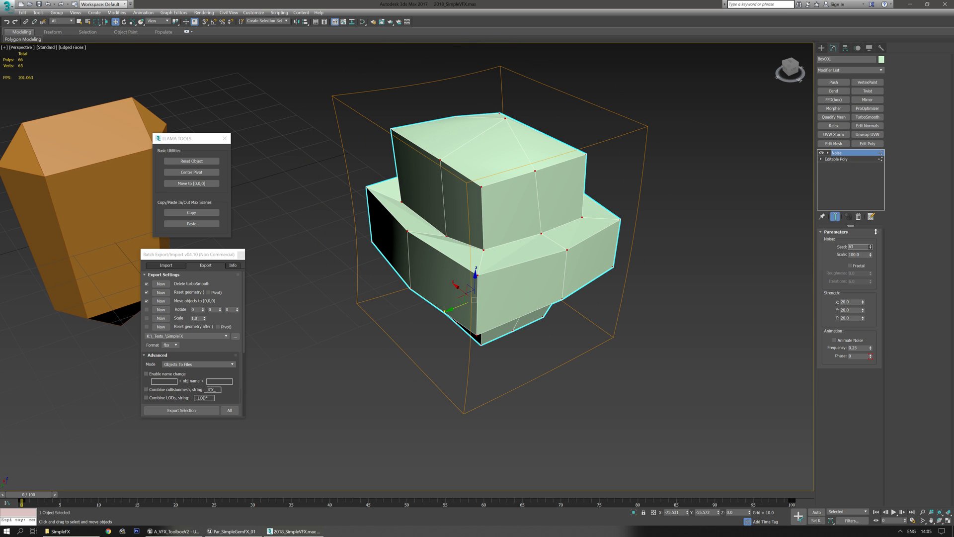
middle_click_drag(622, 332, 877, 324, "alt")
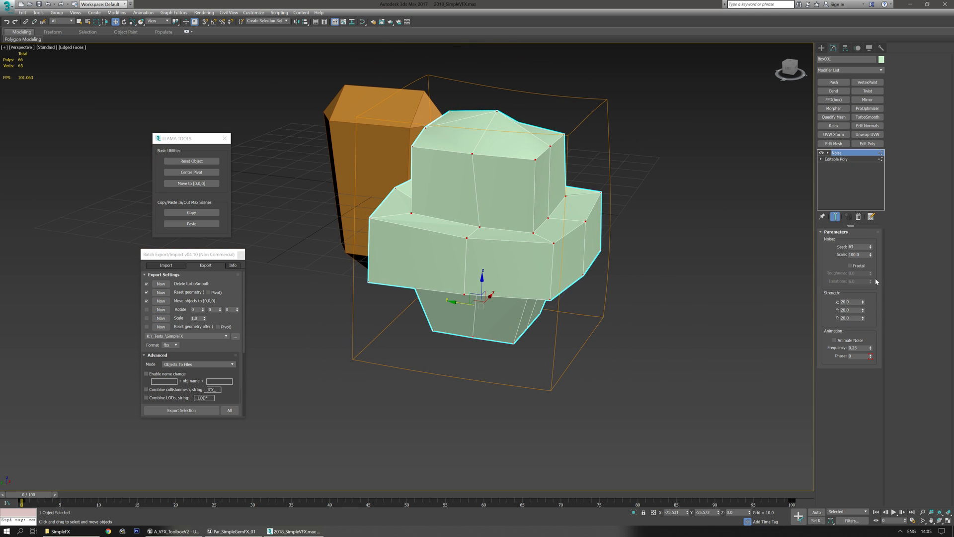
- Reduce the Noise scale to about 28.3 for stronger distortion of the mesh
left_click_drag(871, 256, 874, 277)
middle_click_drag(631, 297, 896, 251, "alt")
left_click_drag(871, 259, 871, 250)
middle_click_drag(696, 268, 709, 207, "alt")
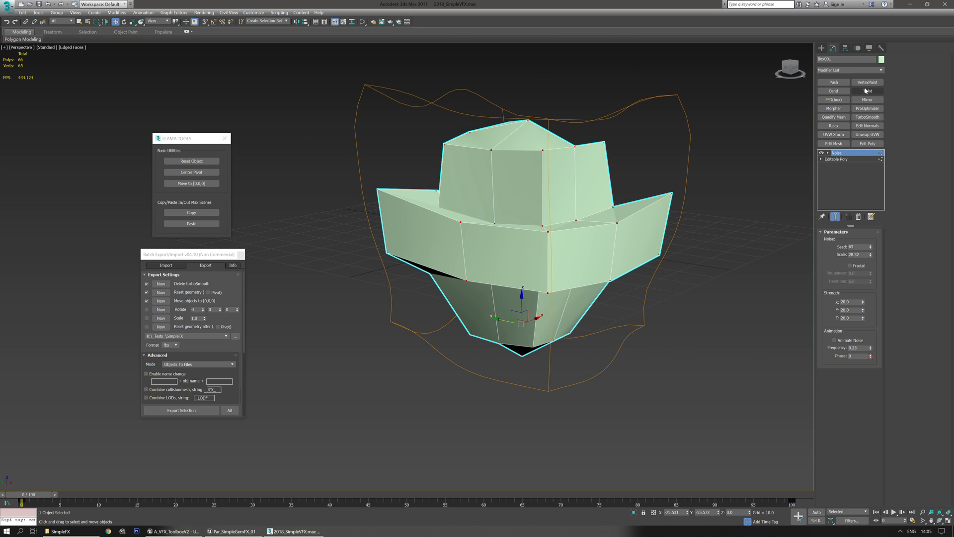
- Add a Relax modifier with Keep Boundary Pts Fixed disabled and a relax value of 0.29
left_click(834, 125)
middle_click_drag(622, 258, 905, 231, "alt")
left_click(827, 260)
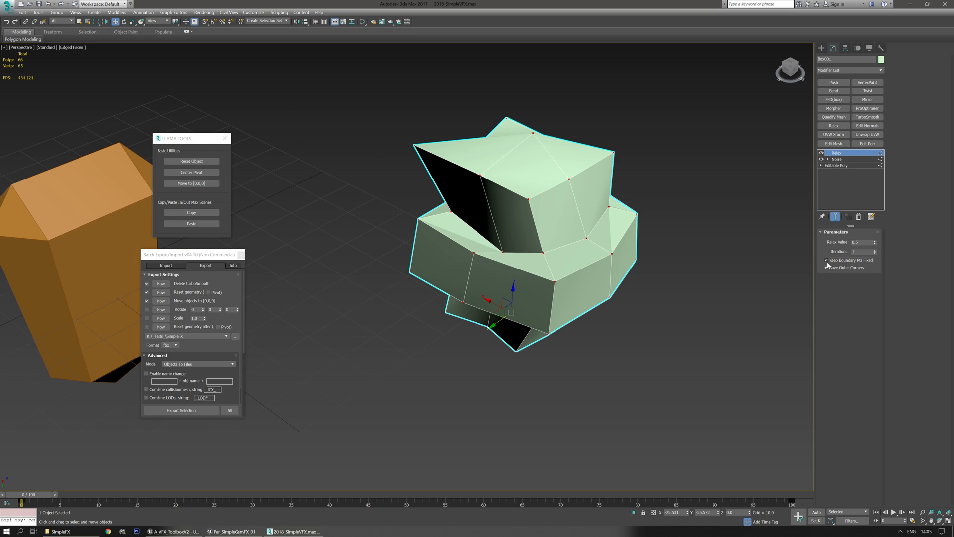
left_click(875, 241)
mouse_move(878, 244)
left_mouse_down()
mouse_move(881, 217)
mouse_move(877, 252)
left_mouse_up()
middle_click_drag(721, 285, 582, 315, "alt")
middle_click_drag(644, 241, 659, 245)
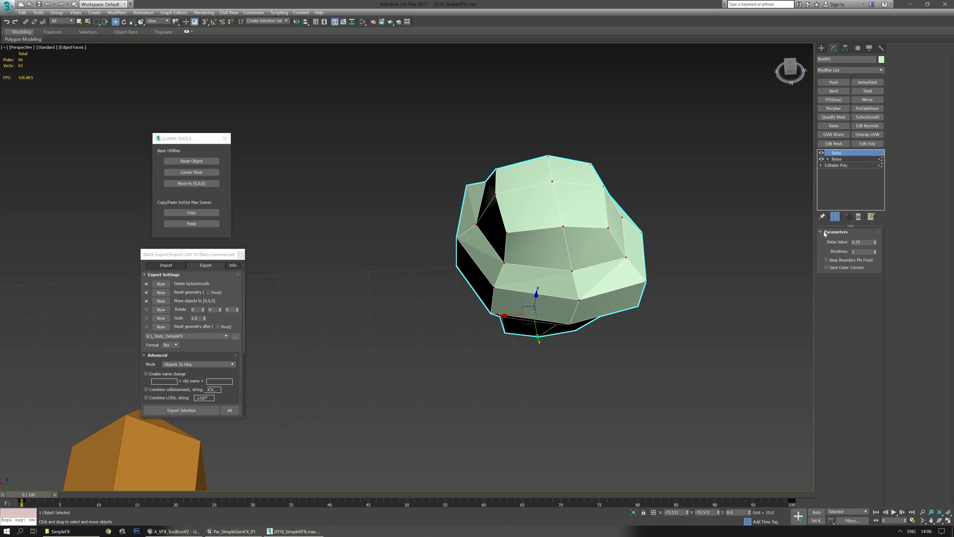
- Return to the Noise modifier beneath Relax and fine-tune its scale to about 29.7
left_click(840, 159)
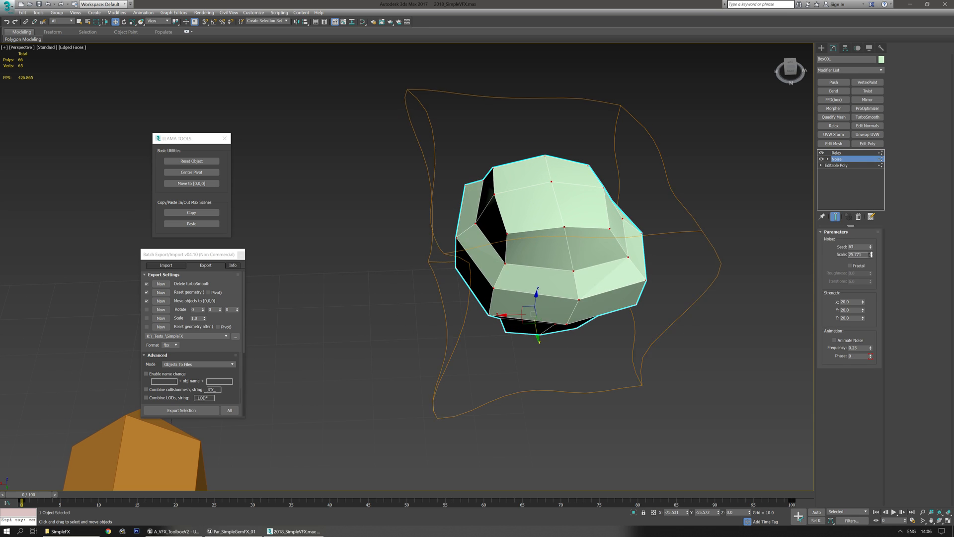
left_click(839, 160)
left_click_drag(871, 255, 875, 251)
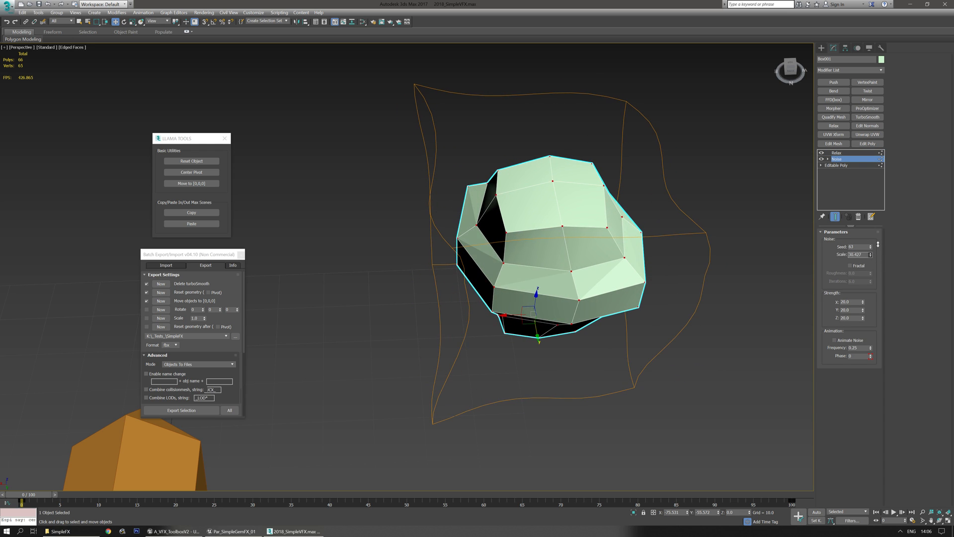
middle_click_drag(624, 348, 536, 330, "alt")
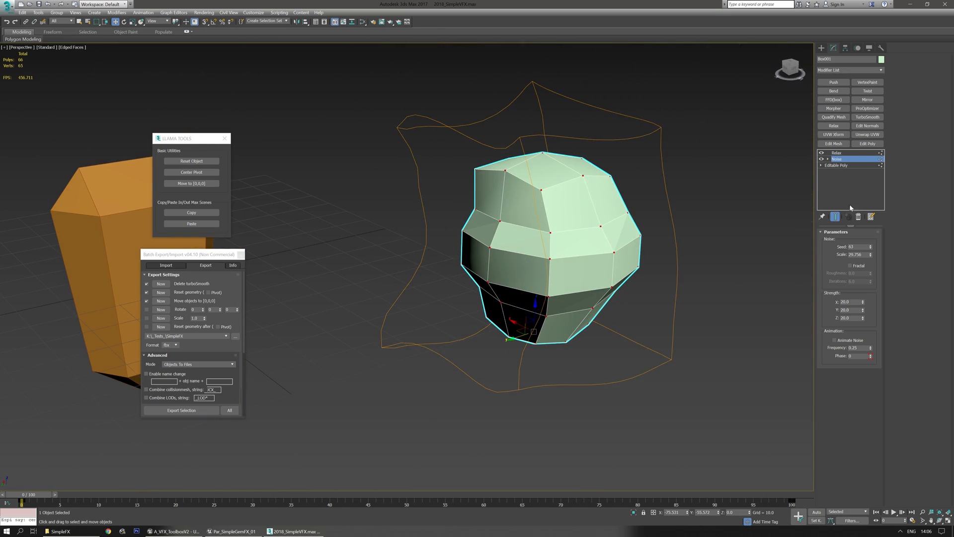
- Fine-tune the Relax value and collapse the modifiers into an editable poly
left_click(838, 153)
mouse_move(876, 243)
left_mouse_down()
mouse_move(877, 233)
mouse_move(877, 242)
left_mouse_up()
mouse_move(681, 289)
middle_mouse_down("alt")
mouse_move(549, 278)
mouse_move(657, 301)
mouse_move(452, 273)
mouse_move(467, 305)
mouse_move(563, 283)
mouse_move(537, 278)
mouse_move(597, 298)
mouse_move(698, 282)
mouse_move(616, 279)
mouse_move(592, 267)
mouse_move(639, 275)
mouse_move(632, 286)
middle_mouse_up("alt")
key("ctrl+e")
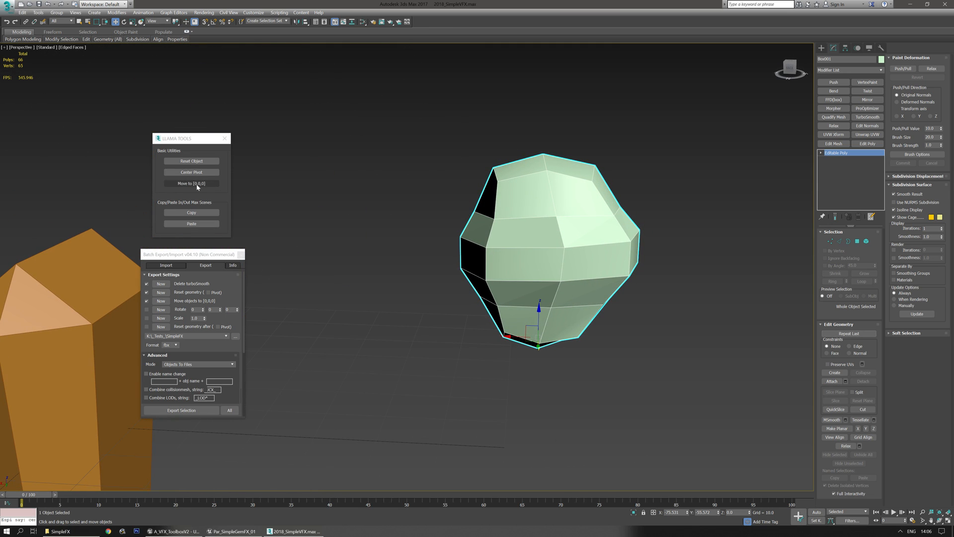
- Center the mesh's pivot and scale the mesh slightly along its vertical axis
left_click(192, 172)
middle_click_drag(438, 263, 485, 267, "alt")
key("r")
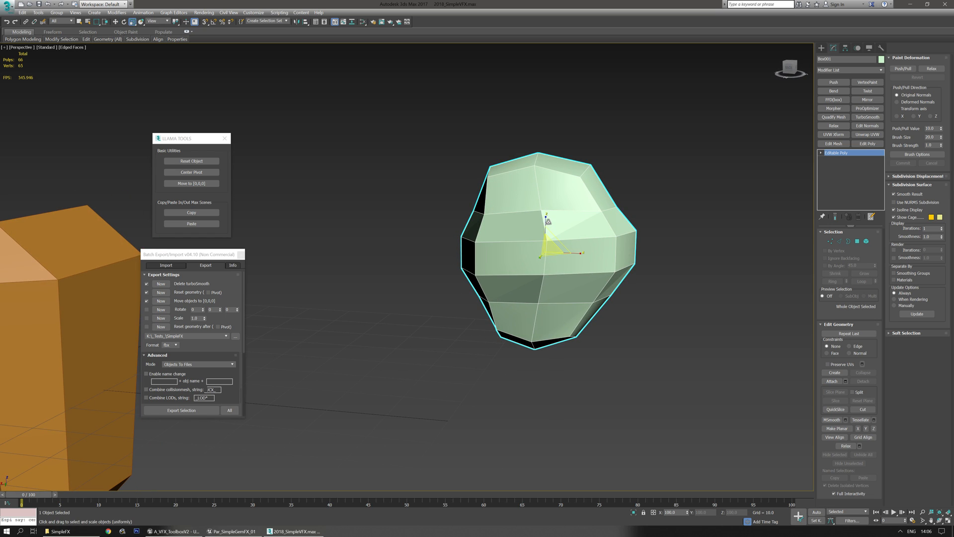
left_click_drag(547, 219, 547, 222)
key("ctrl+z")
left_click_drag(547, 218, 547, 221)
middle_click_drag(684, 331, 703, 363, "alt")
- Select the whole mesh as an element, rotate it to a new orientation and scale it
key("5")
left_click_drag(701, 149, 470, 281)
key("e")
left_click_drag(535, 276, 635, 235)
key("r")
left_click_drag(514, 270, 529, 277)
middle_click_drag(552, 328, 492, 287)
- Switch to polygon level and scale all of the mesh's polygons
key("w")
key("4")
key("r")
left_click_drag(538, 248, 542, 261)
key("w")
- Examine the rounded mesh's shape beside the gem from several angles and distances
middle_click_drag(580, 289, 575, 376, "alt")
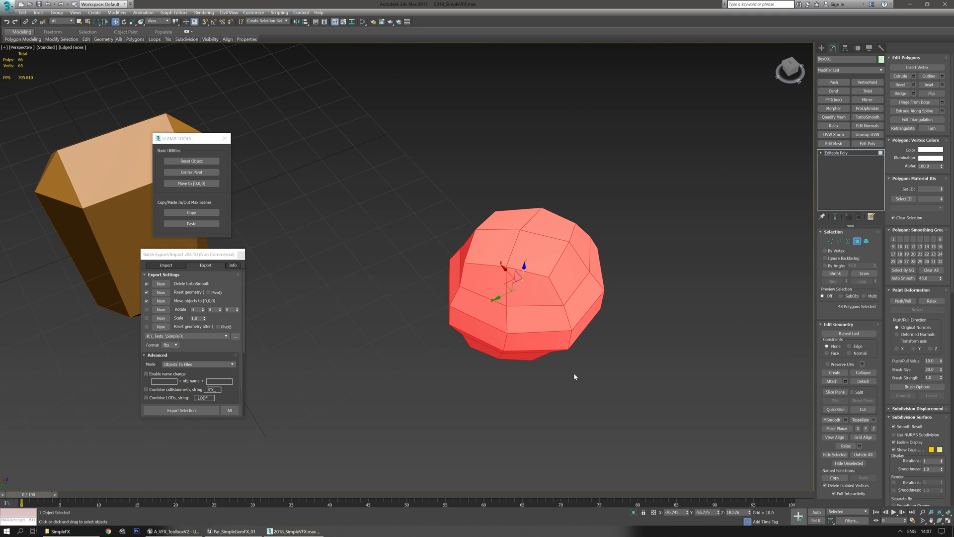
scroll(574, 373, "up", 3)
scroll(573, 373, "down", 3)
middle_click_drag(574, 373, 523, 371, "alt")
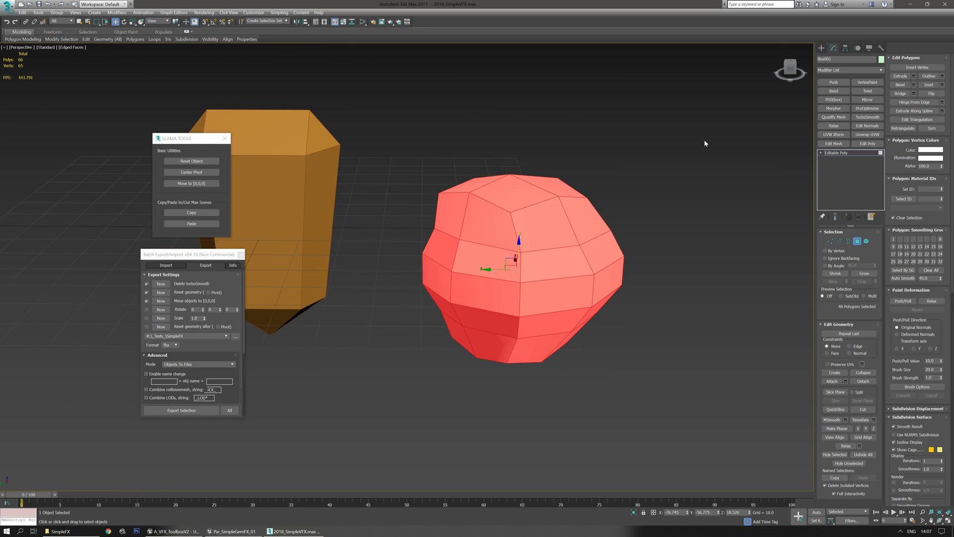
left_click(638, 288)
middle_click_drag(616, 311, 513, 347, "alt")
left_click_drag(571, 254, 406, 414)
scroll(450, 332, "up", 2)
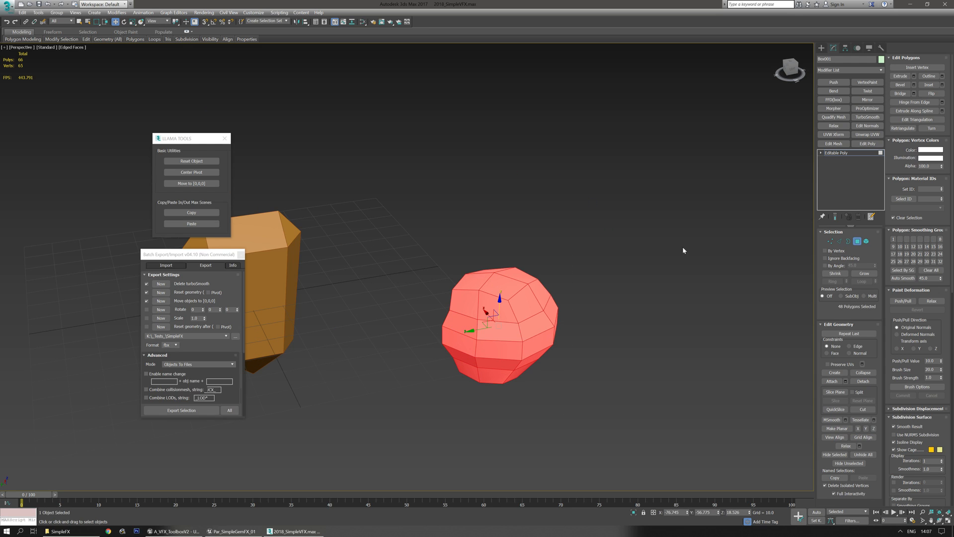
- Change the rounded mesh's object color to white
left_click(882, 59)
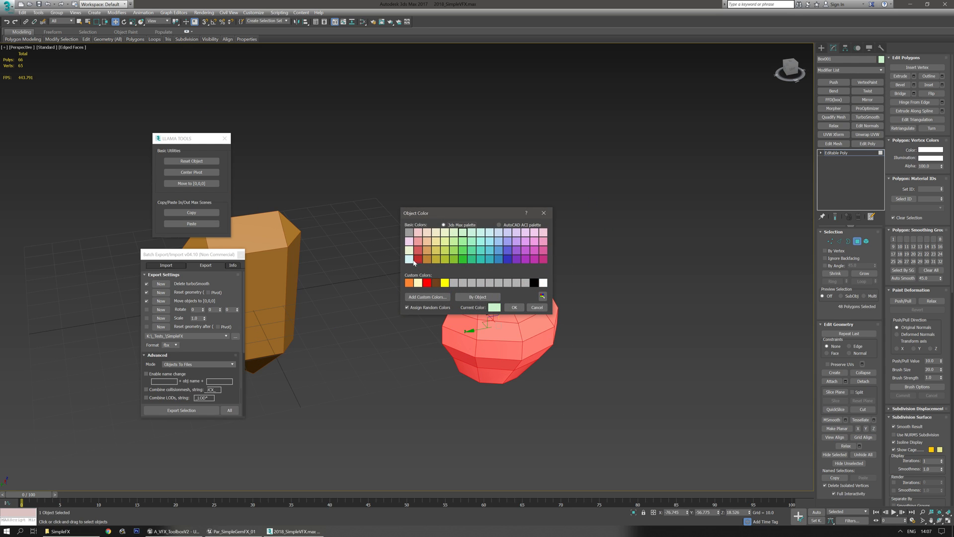
left_click(544, 282)
left_click(513, 308)
- Switch the rounded mesh to edge level and try selecting a loop of edges across its upper part
middle_click_drag(652, 217, 505, 304, "alt")
left_click(840, 241)
left_click(505, 261)
left_click(463, 258, "ctrl")
key("alt+l")
left_click(539, 258)
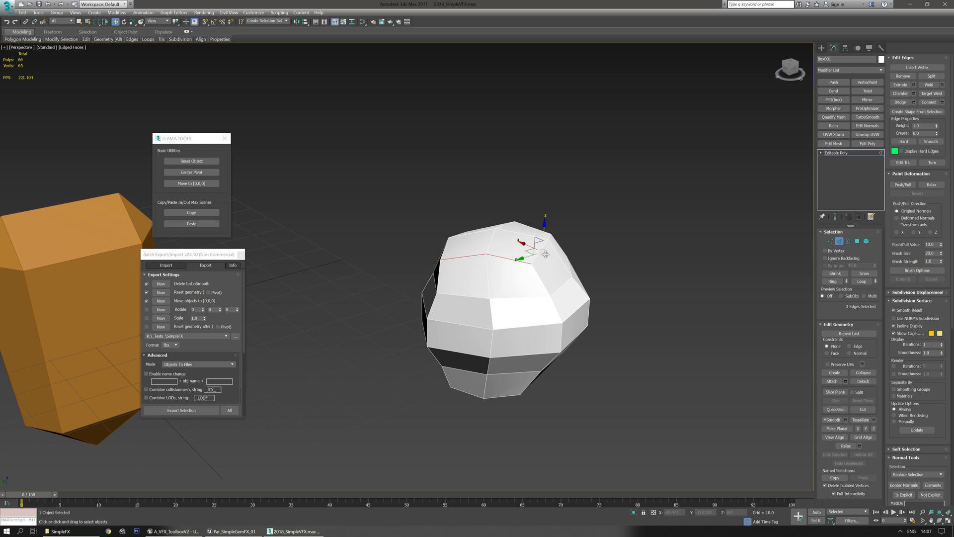
middle_click_drag(538, 256, 616, 277, "alt")
scroll(493, 264, "up", 4)
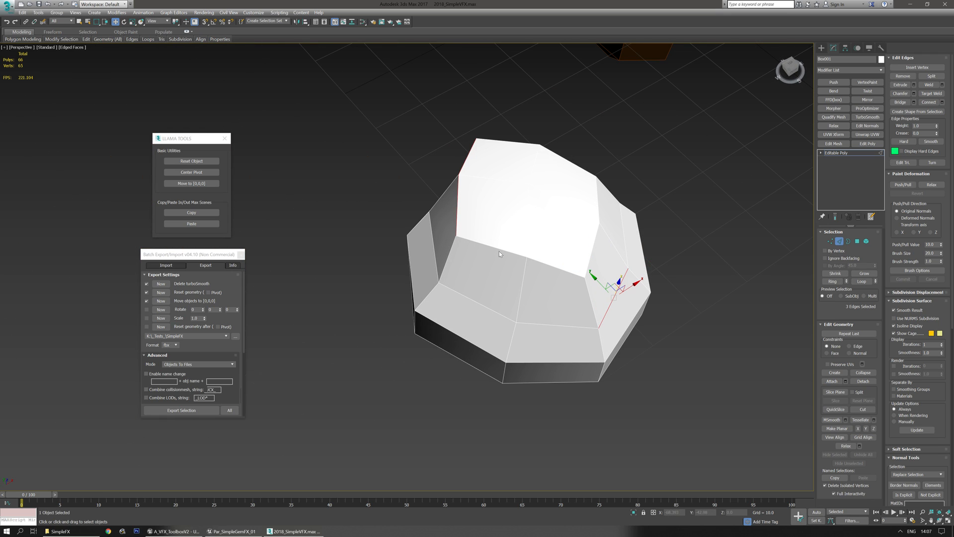
- Select the eight edges bounding the rounded mesh's top cap and chamfer them by 2.67
left_click(502, 250)
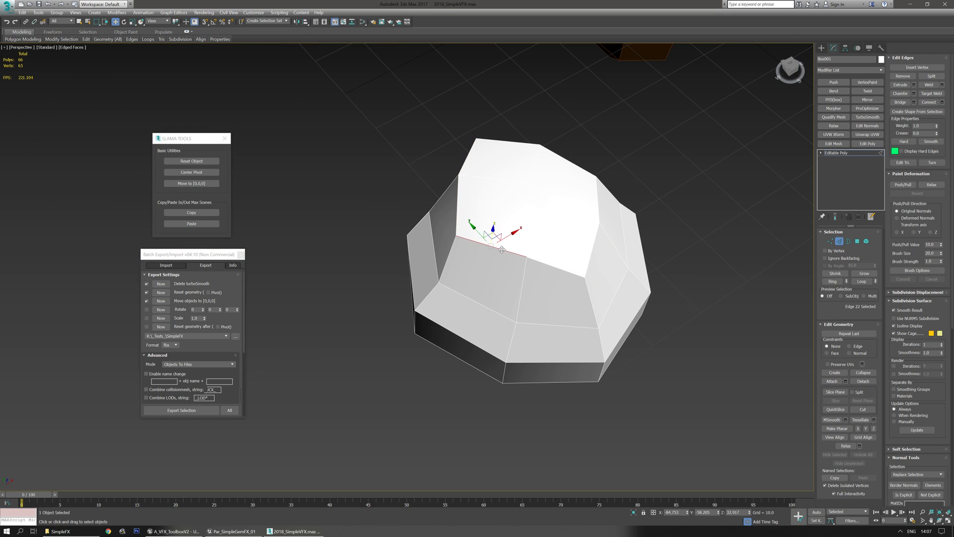
double_click(591, 257, "ctrl")
middle_click_drag(489, 261, 467, 256, "alt")
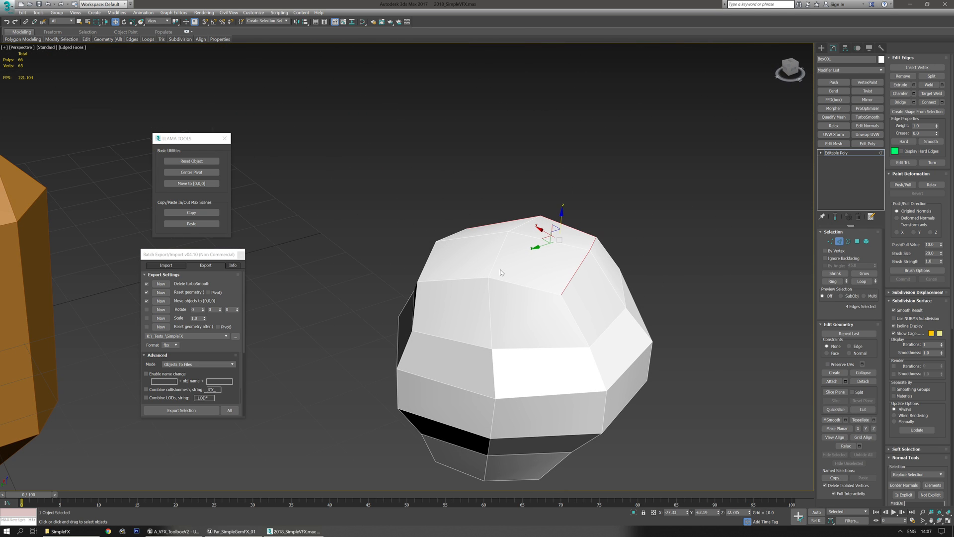
double_click(518, 284, "ctrl")
middle_click_drag(518, 285, 813, 182, "alt")
double_click(580, 330, "ctrl")
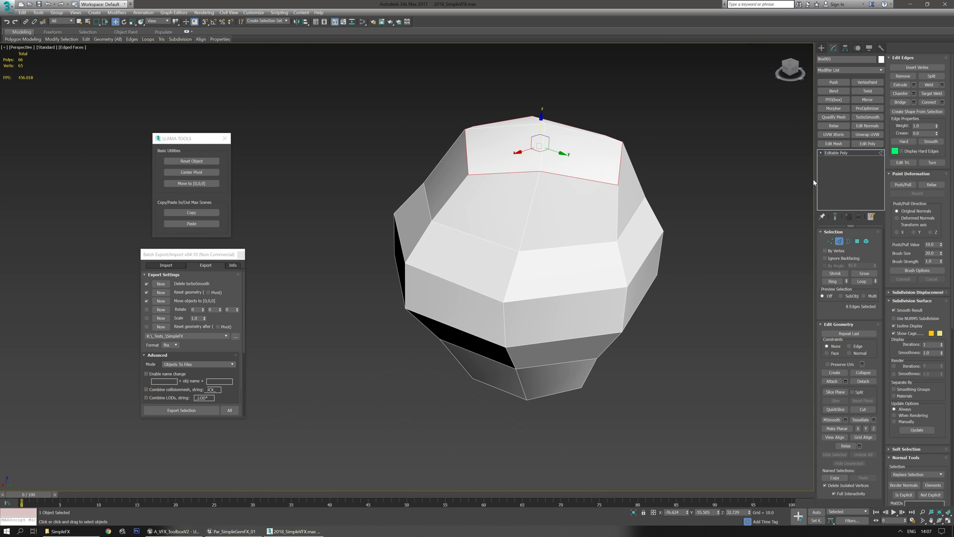
left_click(914, 93)
left_click_drag(413, 281, 412, 273)
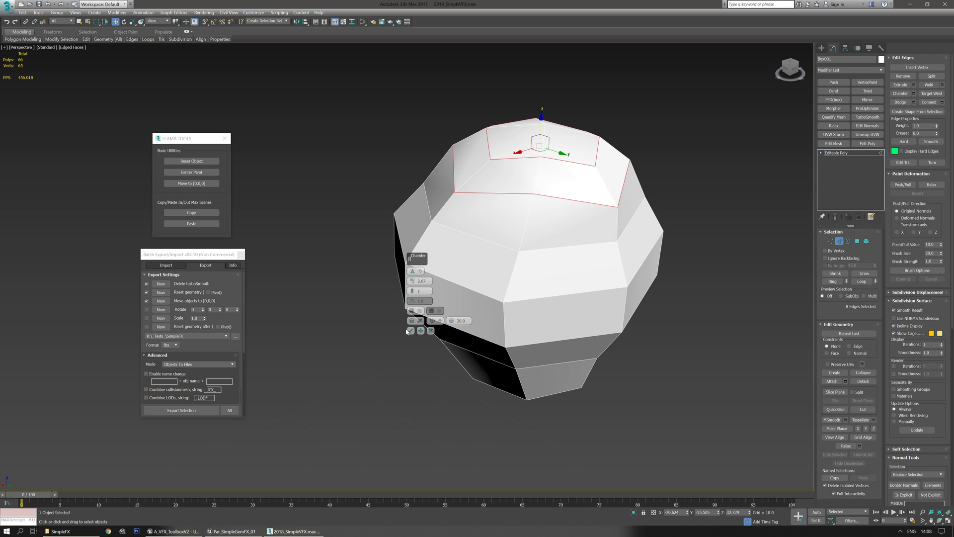
left_click(410, 331)
- Select the edges bounding the rounded mesh's bottom cap and chamfer them by 2.67
middle_click_drag(649, 390, 562, 364, "alt")
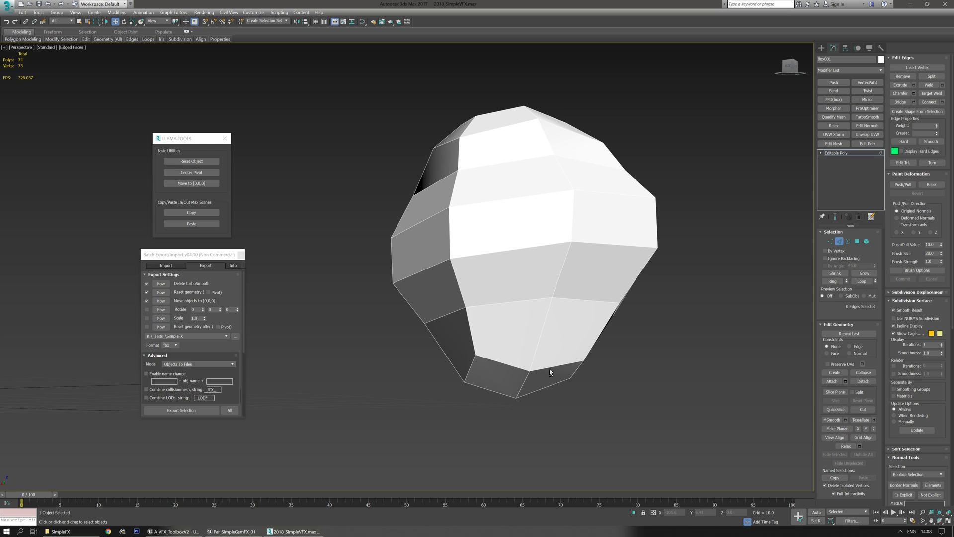
left_click_drag(440, 402, 440, 402)
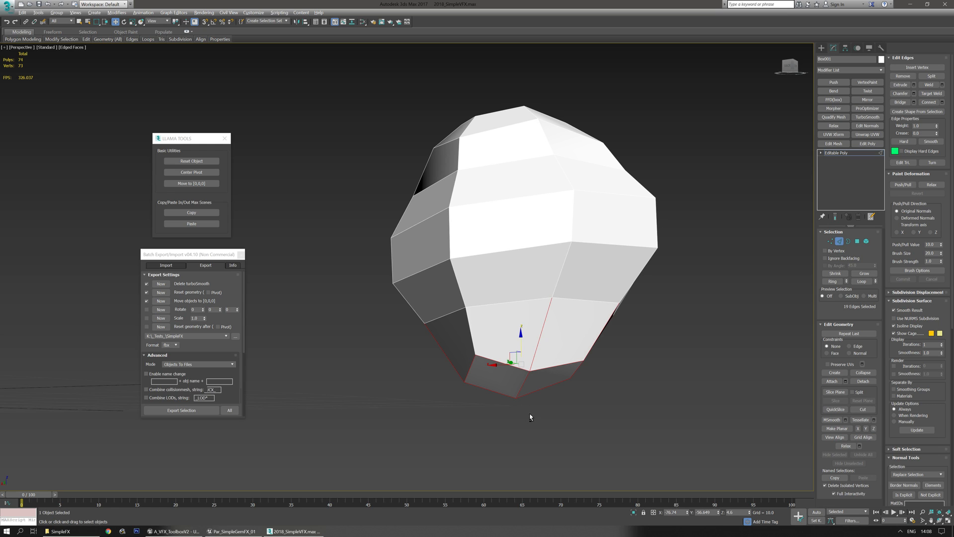
left_click_drag(630, 314, 655, 324, "alt")
middle_click_drag(656, 325, 627, 353, "alt")
left_click_drag(509, 397, 509, 397, "alt")
middle_click_drag(592, 441, 621, 322, "alt")
left_click(914, 95)
middle_click_drag(438, 323, 457, 339, "alt")
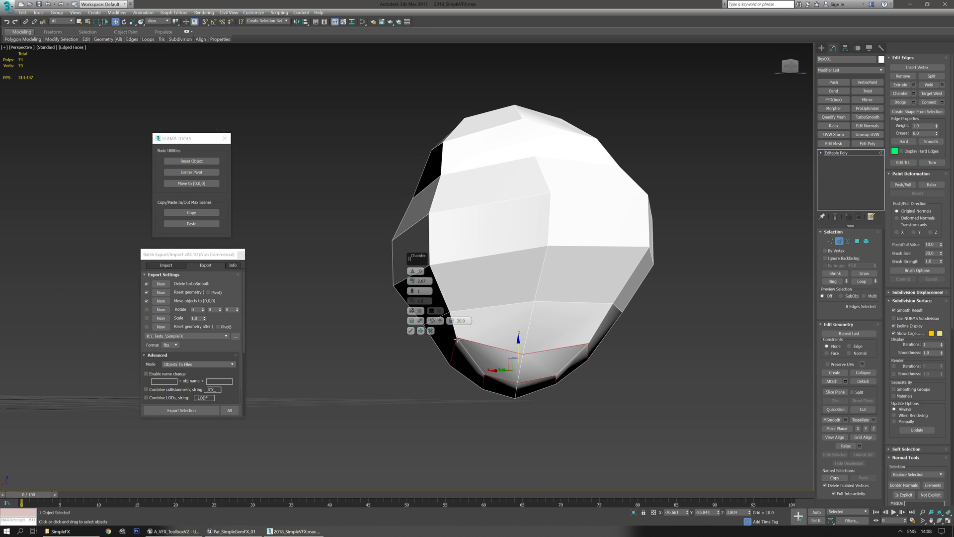
left_click(410, 331)
- Leave edge level and add a Relax modifier to the rounded mesh
middle_click_drag(616, 369, 762, 230, "alt")
left_click(855, 154)
left_click(835, 126)
middle_click_drag(498, 279, 666, 261, "alt")
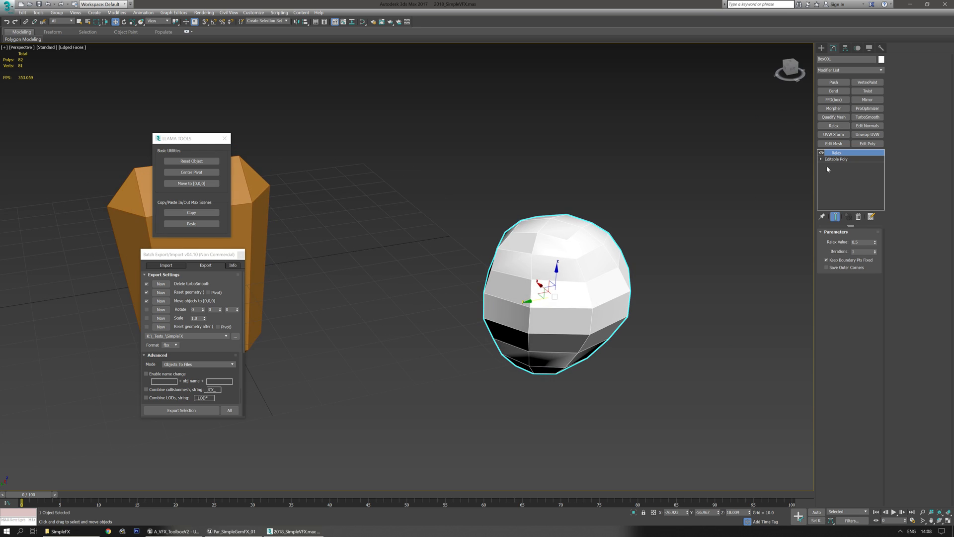
- Try a Noise modifier above the Relax, with a strength of 30 on X, Y and Z
left_click(881, 71)
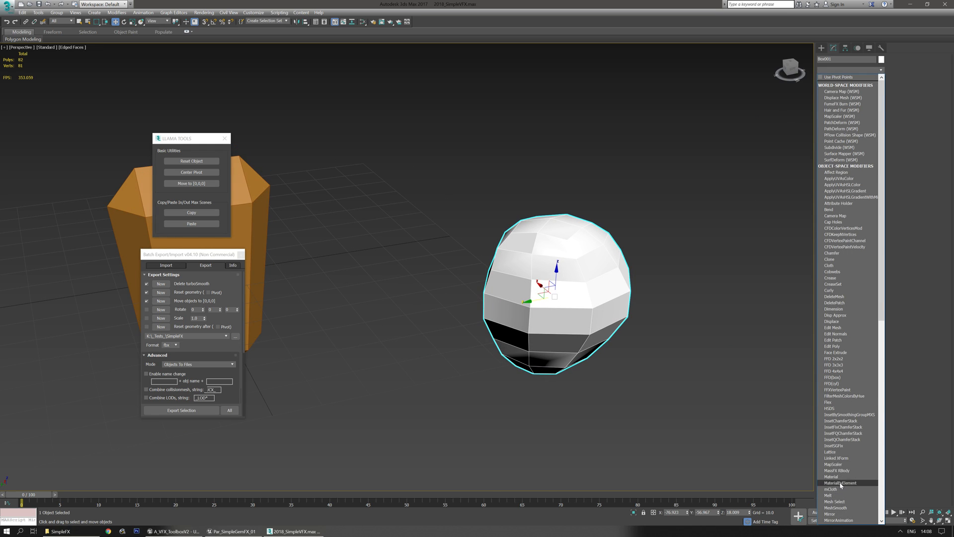
left_click(840, 517)
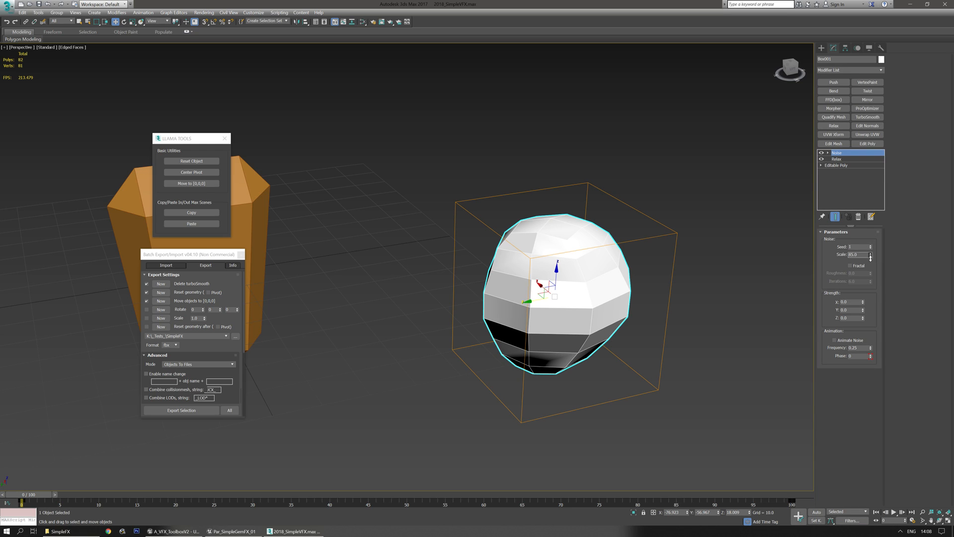
type("30")
key("Tab")
type("30")
key("Tab")
type("30")
key("Return")
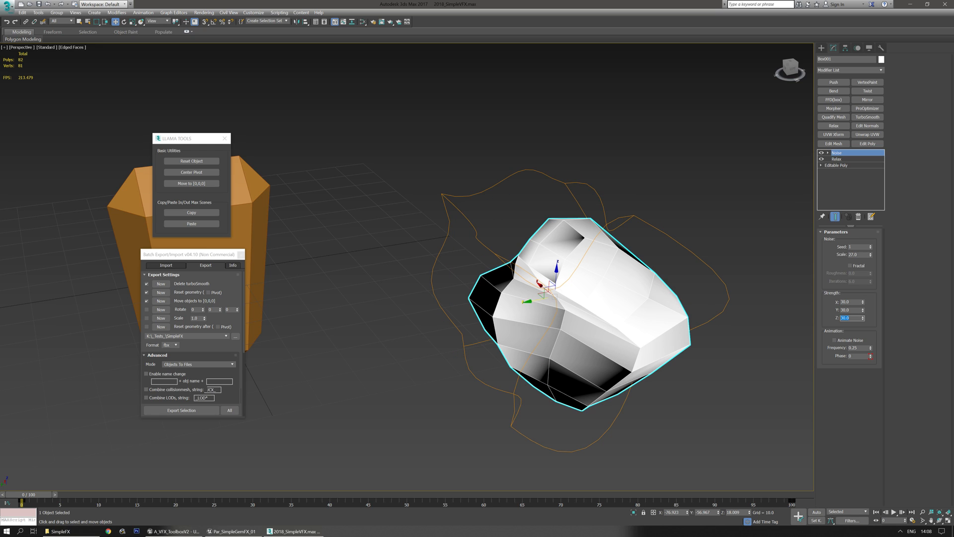
- Try other noise variations with seed 29 and scales up to about 209.6, and remove the Noise modifier from the stack
left_click_drag(871, 255, 898, 244)
mouse_move(545, 289)
middle_mouse_down("alt")
mouse_move(578, 271)
mouse_move(534, 282)
mouse_move(556, 281)
middle_mouse_up("alt")
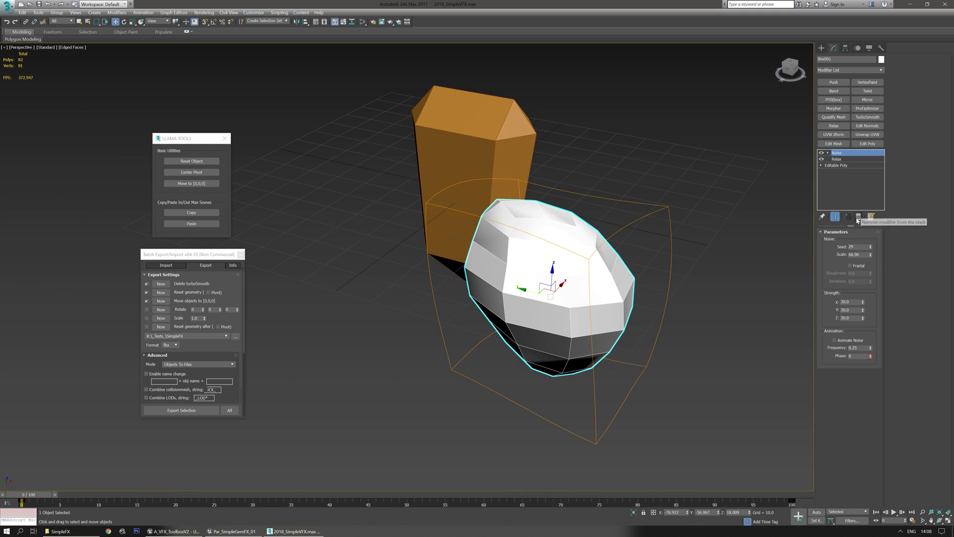
left_click_drag(873, 256, 891, 202)
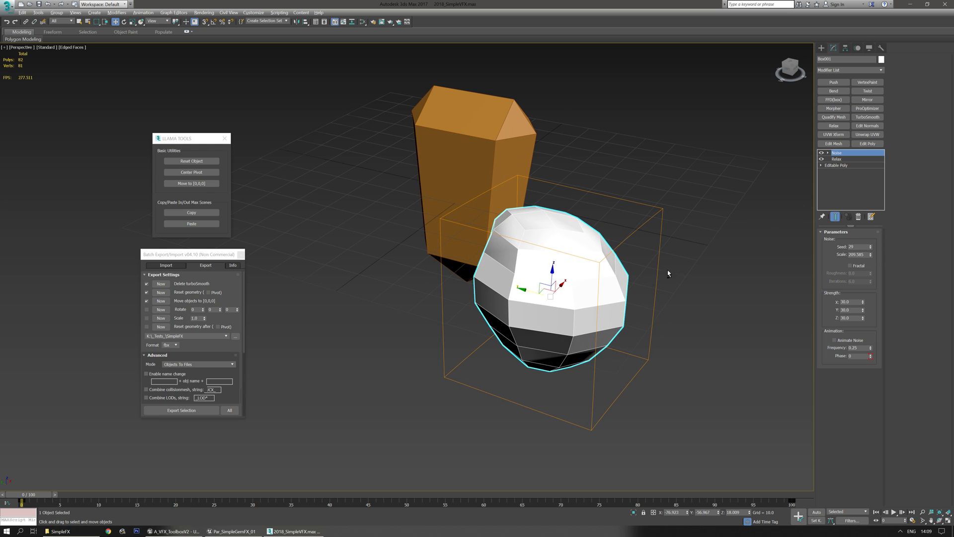
middle_click_drag(674, 273, 720, 271, "alt")
left_click(858, 217)
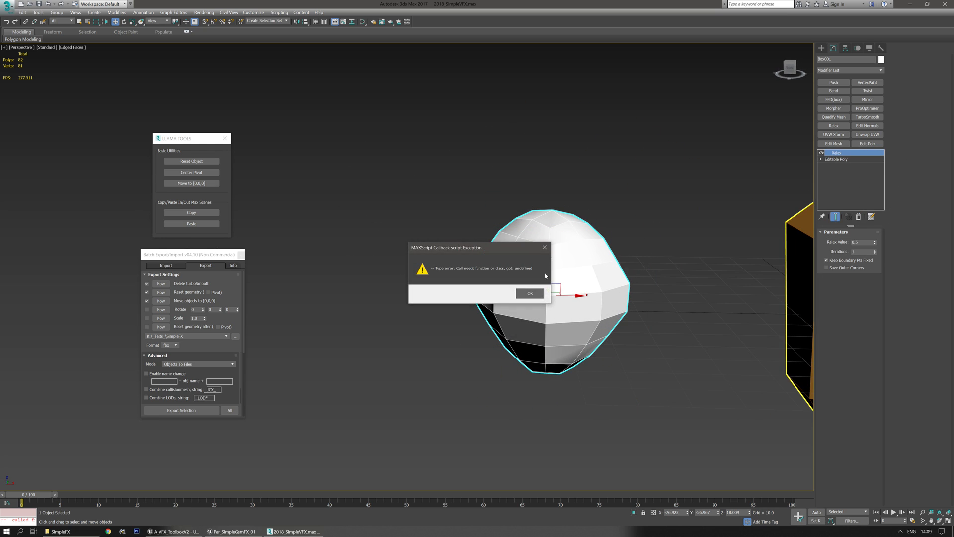
left_click(530, 293)
- Collapse the relaxed mesh to Editable Poly, clear the smoothing groups of all its polygons and assign them smoothing group 1
middle_click_drag(448, 285, 619, 267, "alt")
key("ctrl+e")
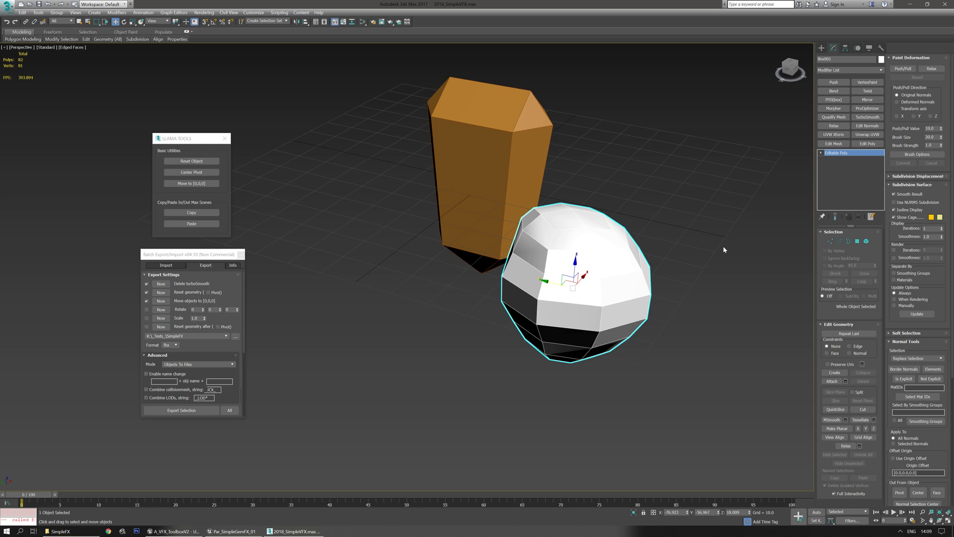
left_click(857, 241)
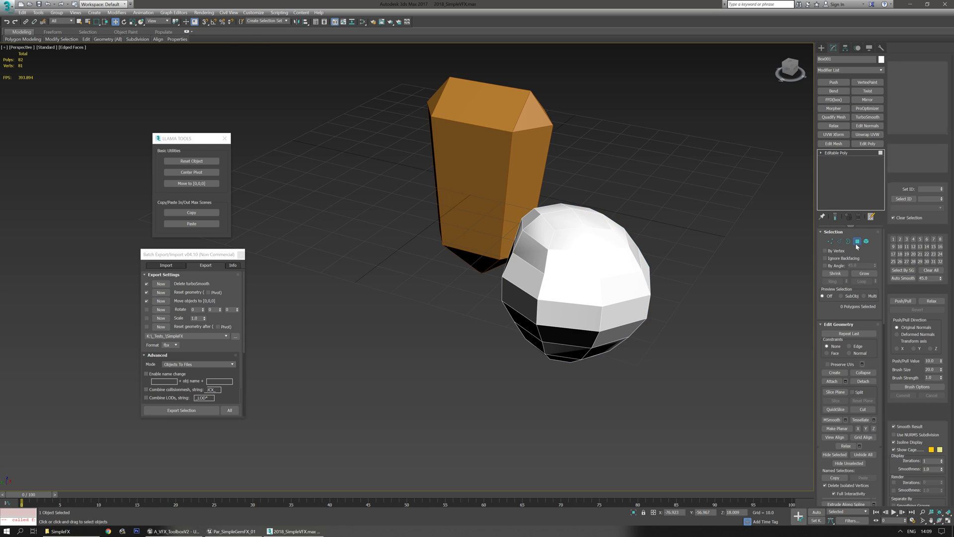
key("ctrl+a")
left_click(939, 270)
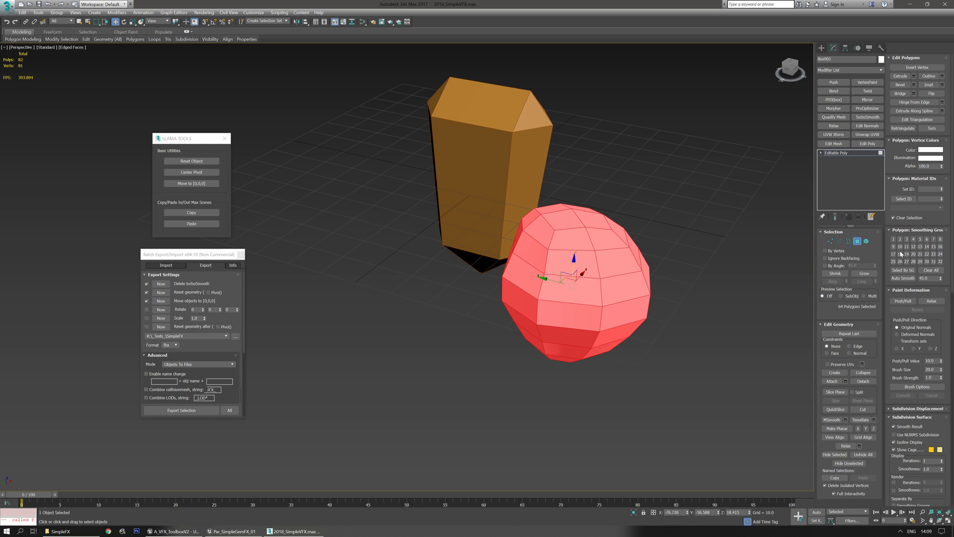
left_click(895, 239)
left_click(701, 385)
middle_click_drag(493, 347, 722, 280, "alt")
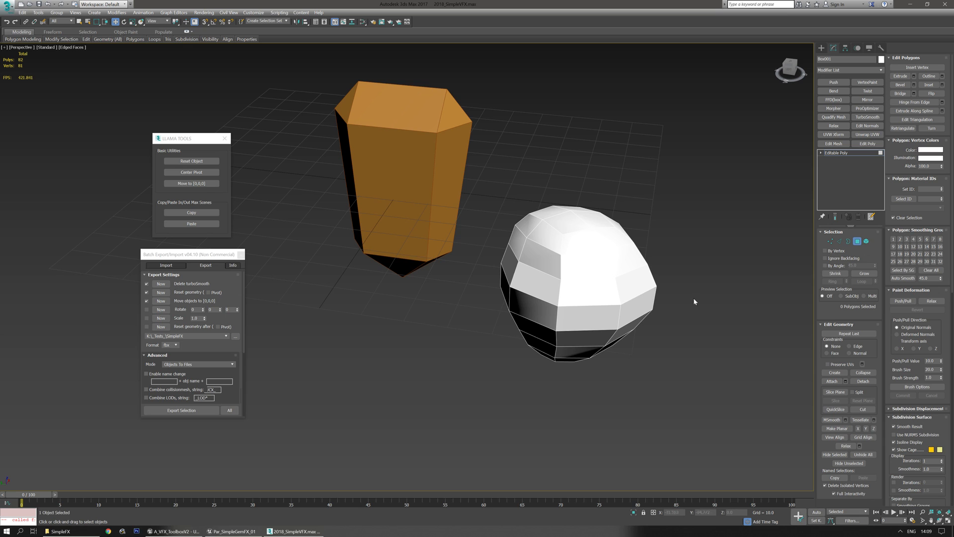
- Clear and reassign smoothing group 1 on all of the rounded mesh's polygons once more
key("ctrl+a")
left_click(931, 271)
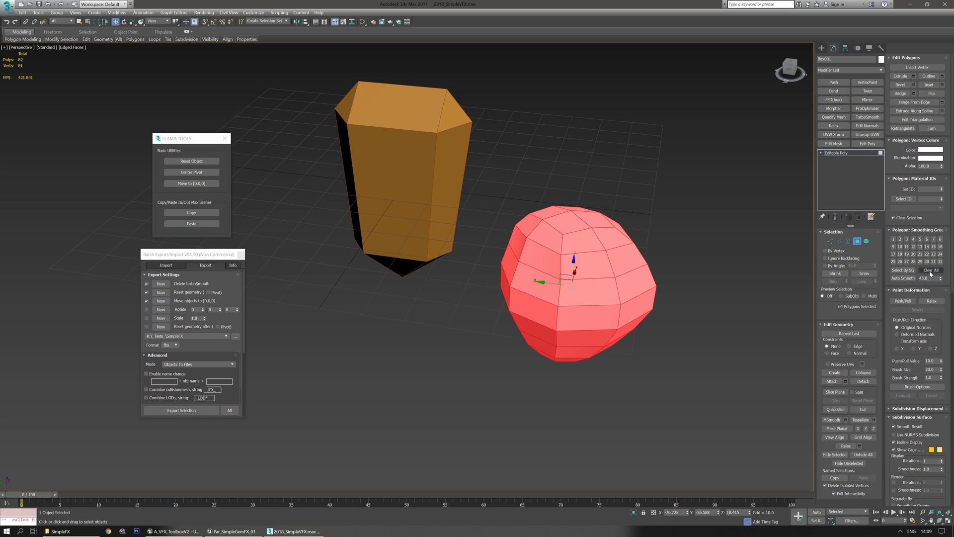
left_click(893, 239)
left_click(702, 298)
mouse_move(539, 380)
middle_mouse_down("alt")
mouse_move(511, 388)
mouse_move(468, 372)
mouse_move(483, 379)
mouse_move(550, 363)
middle_mouse_up("alt")
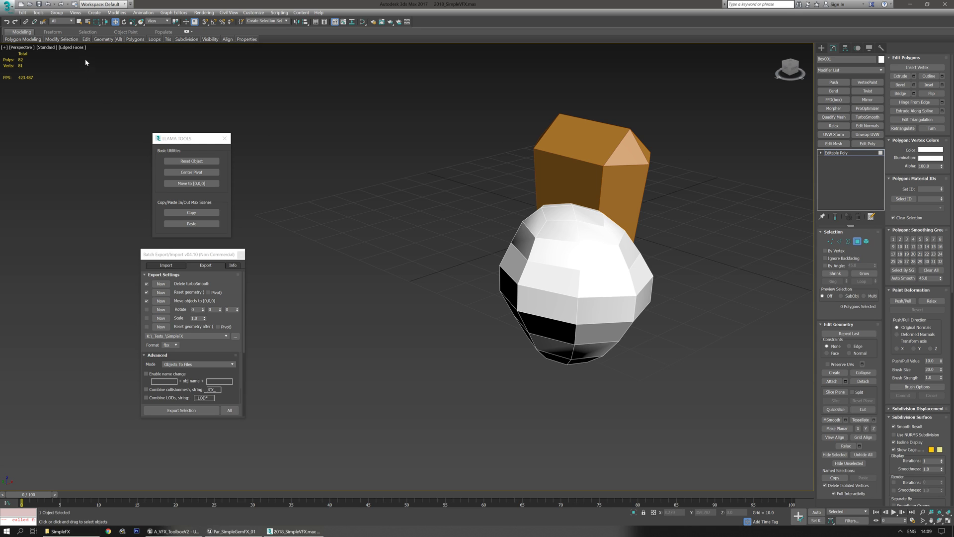
- Toggle the wireframe override on and off, hide the edged faces in the viewport and leave polygon level
left_click(69, 47)
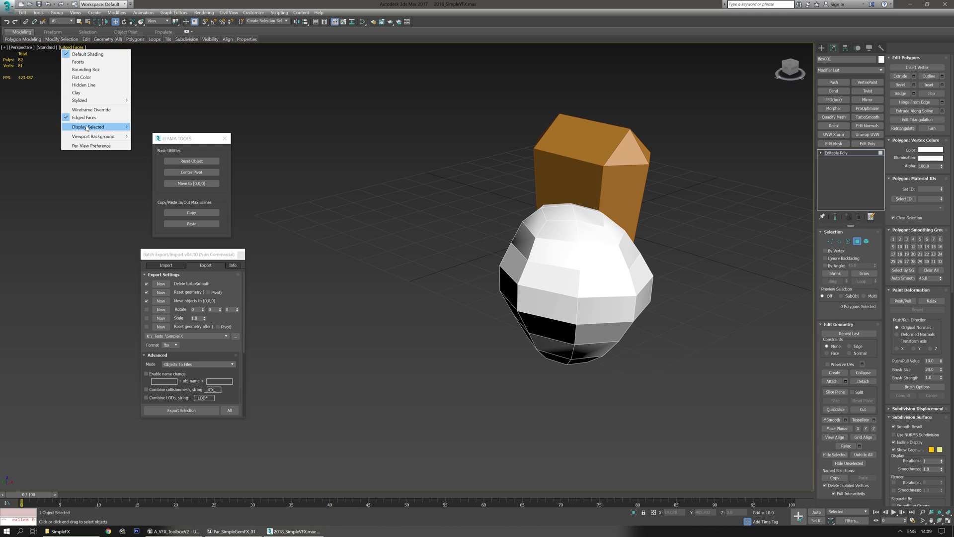
left_click(91, 110)
left_click(78, 49)
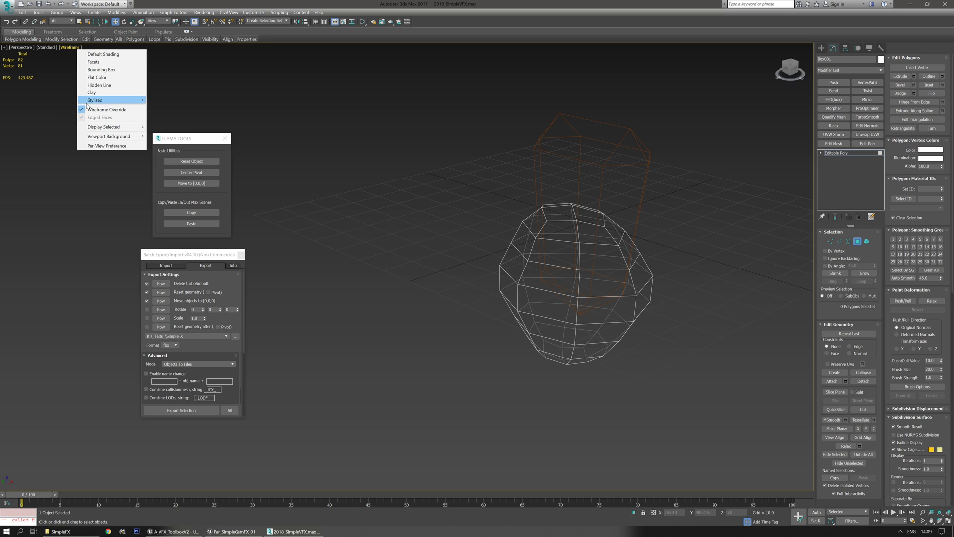
left_click(107, 109)
key("F4")
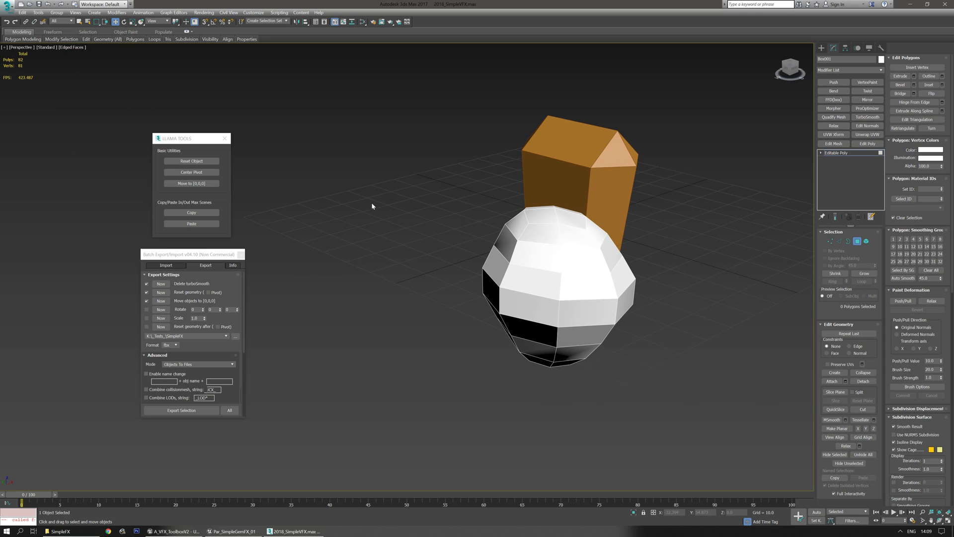
key("4")
middle_click_drag(415, 203, 410, 218)
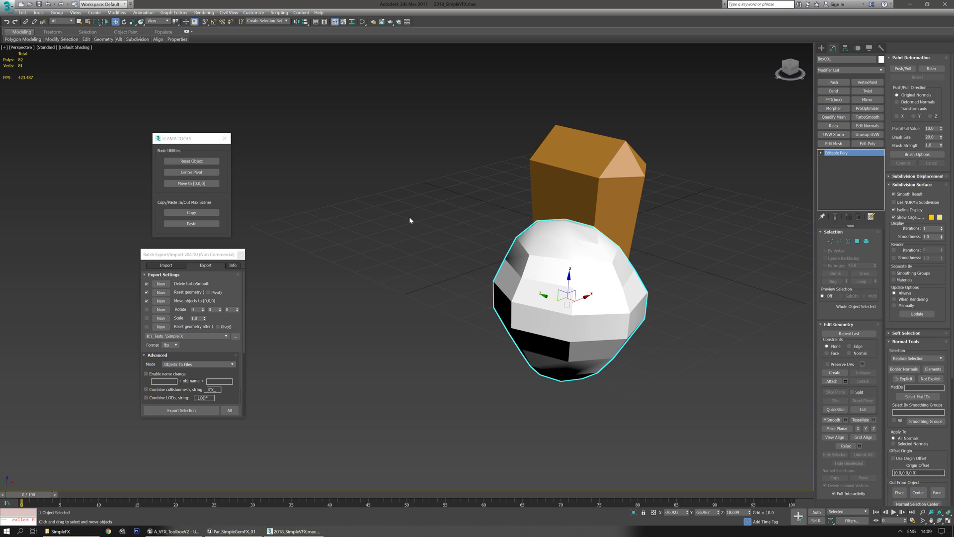
- Try the Flat Color and Facets viewport shading modes and return to Default Shading
left_click(82, 48)
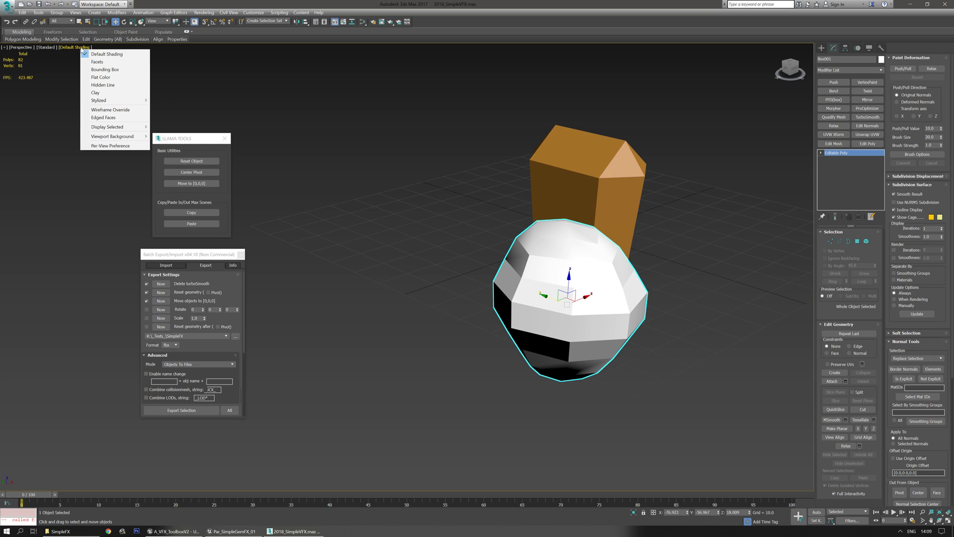
left_click(103, 77)
mouse_move(441, 244)
middle_mouse_down("alt")
mouse_move(378, 228)
mouse_move(405, 227)
mouse_move(461, 255)
mouse_move(438, 253)
middle_mouse_up("alt")
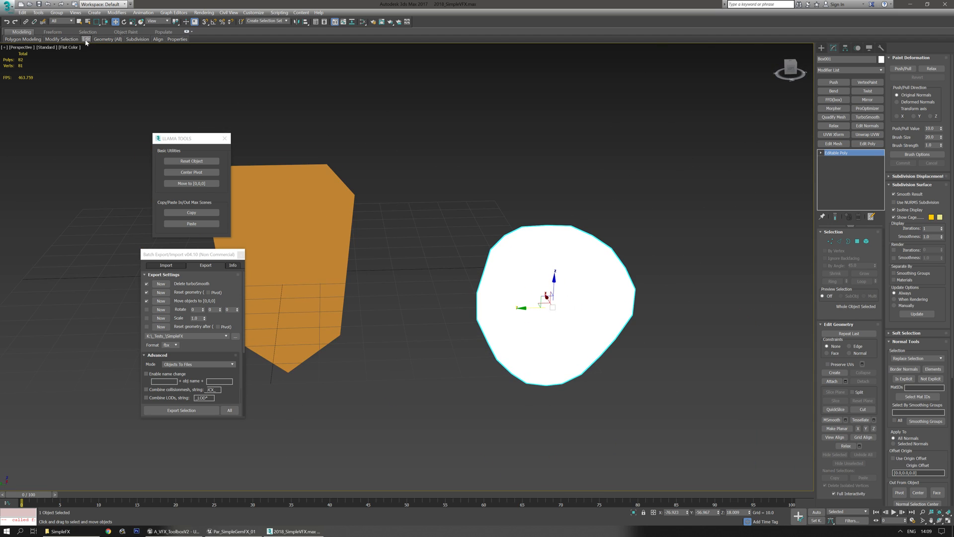
left_click(64, 51)
left_click(64, 49)
left_click(85, 61)
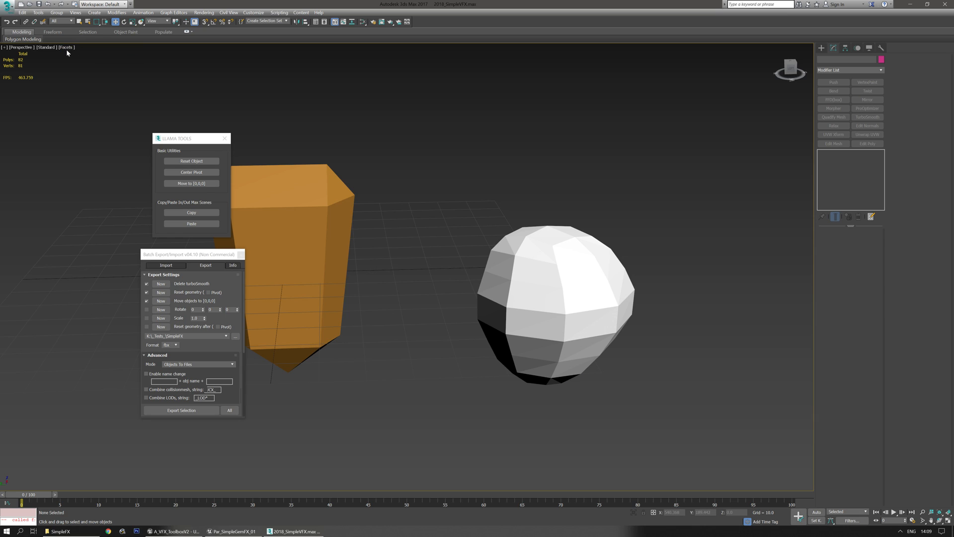
left_click(66, 48)
left_click(94, 54)
middle_click_drag(425, 165, 382, 163)
- Reselect the rounded mesh, unify its normals with an Edit Normals modifier and collapse the result to Editable Poly
left_click(522, 258)
middle_click_drag(596, 279, 649, 298)
key("4")
key("ctrl+a")
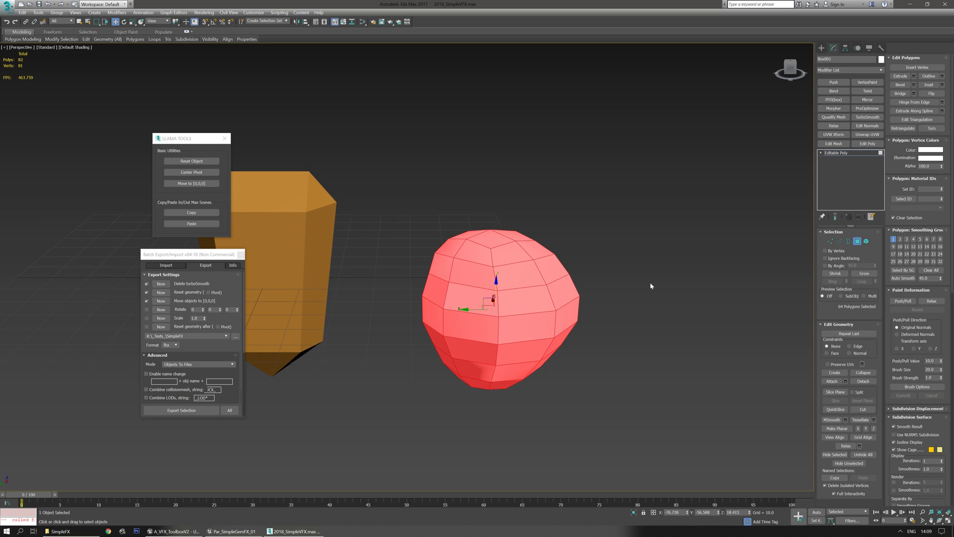
key("4")
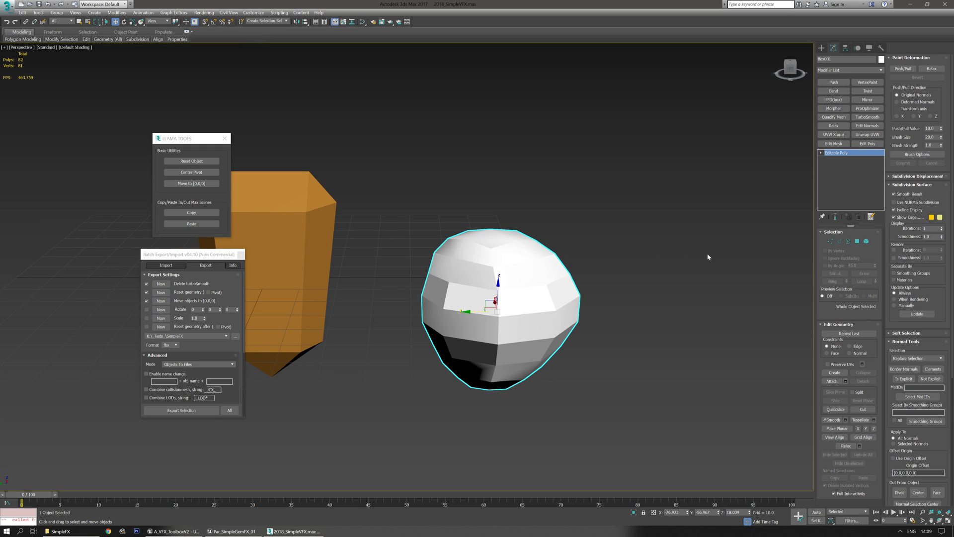
left_click(868, 127)
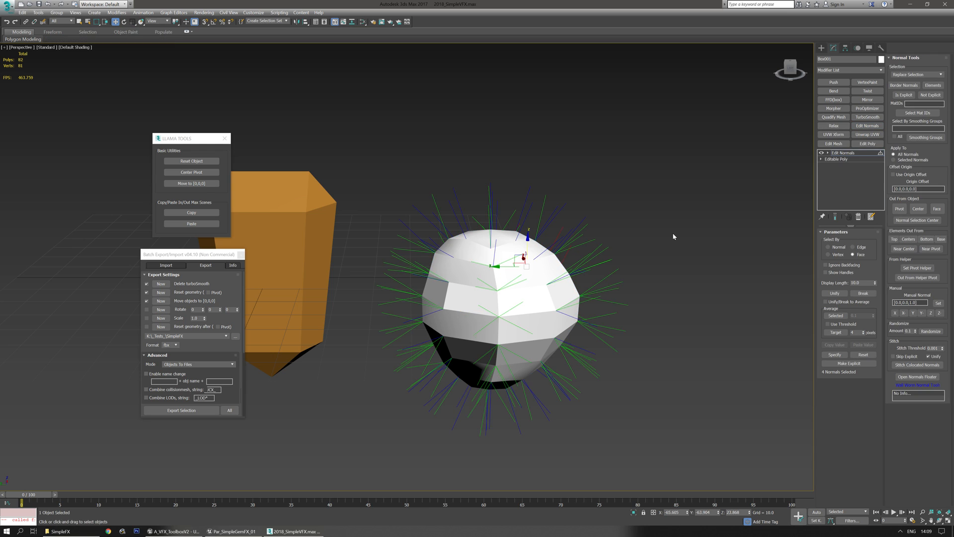
left_click(835, 293)
middle_click_drag(626, 319, 523, 318, "alt")
key("ctrl+shift+e")
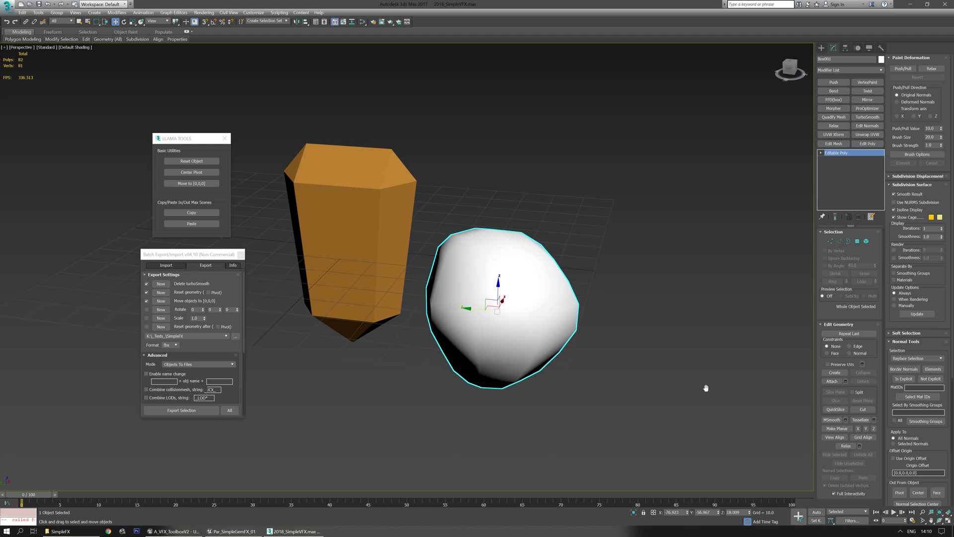
- Check the rounded mesh's normals with another Edit Normals modifier and select both the mesh and the gem
middle_click_drag(627, 391, 607, 388)
left_click(867, 125)
middle_click_drag(522, 318, 560, 325)
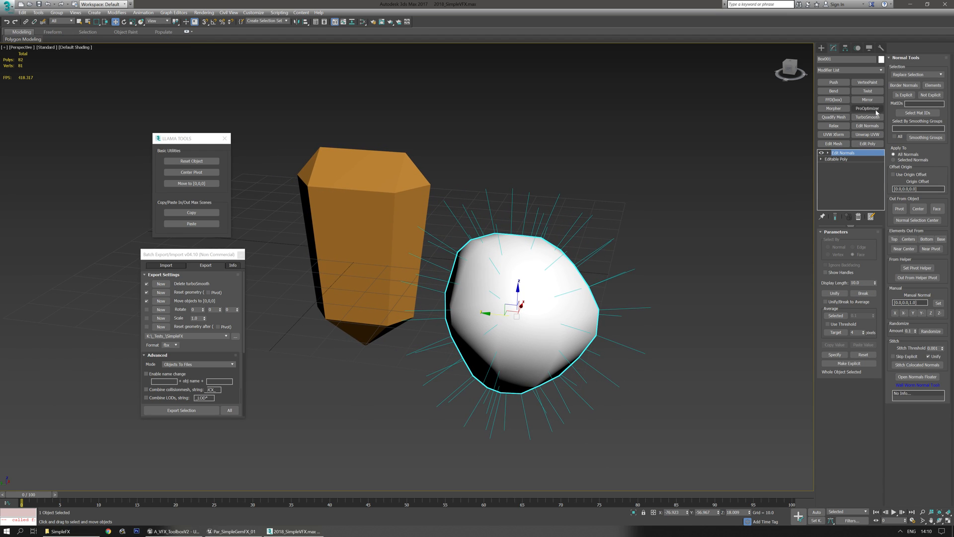
middle_click_drag(630, 305, 635, 306)
key("ctrl+a")
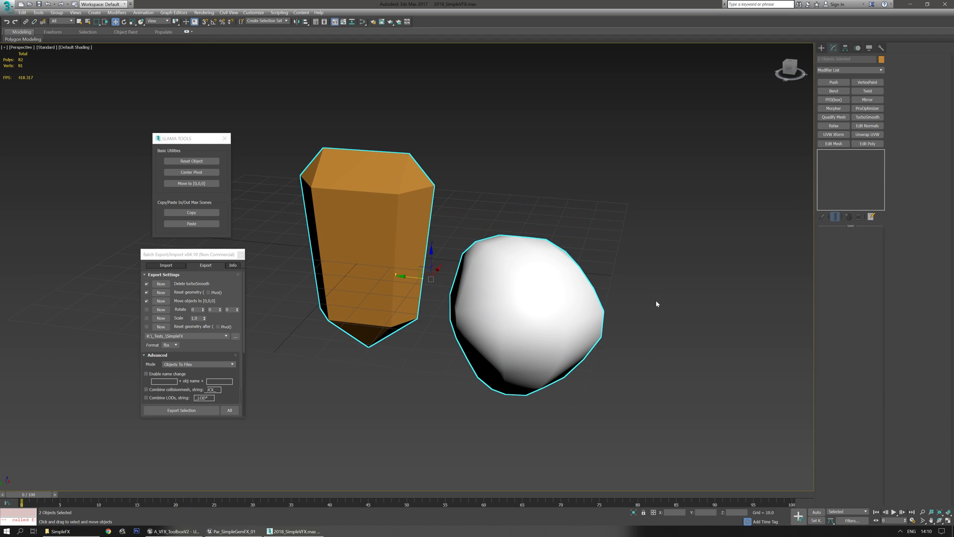
- Inspect the rounded mesh's normals at the Normal level of Edit Normals and collapse the mesh to Editable Poly
left_click(548, 310)
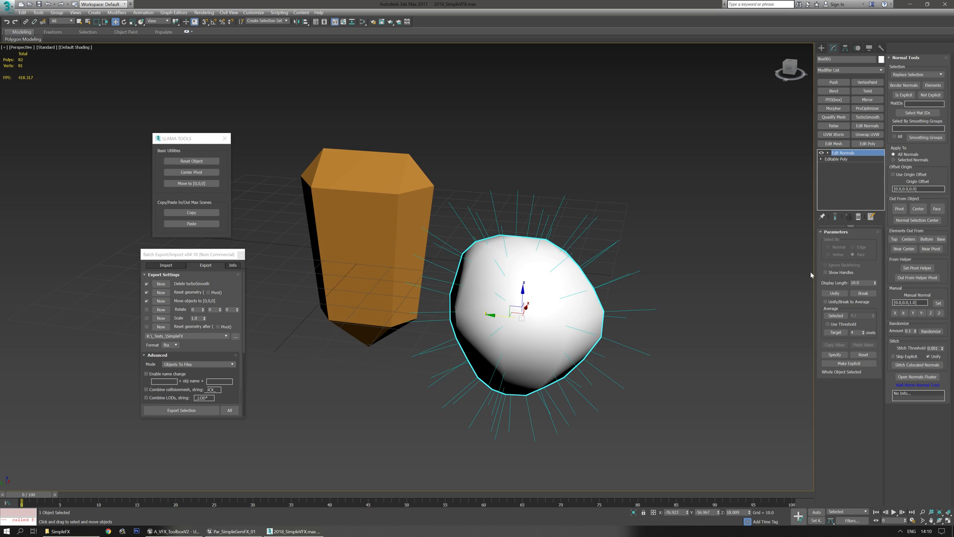
left_click(841, 159)
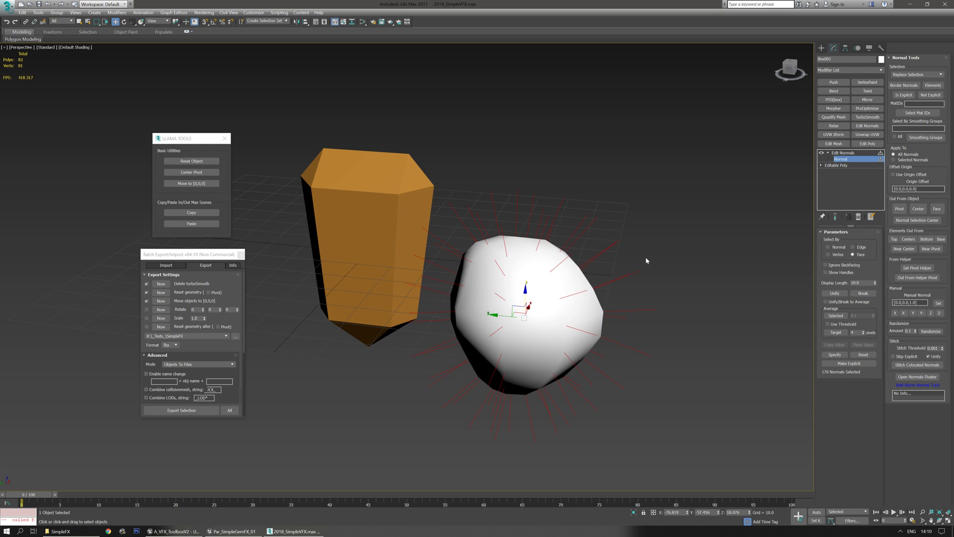
middle_click_drag(642, 252, 652, 253)
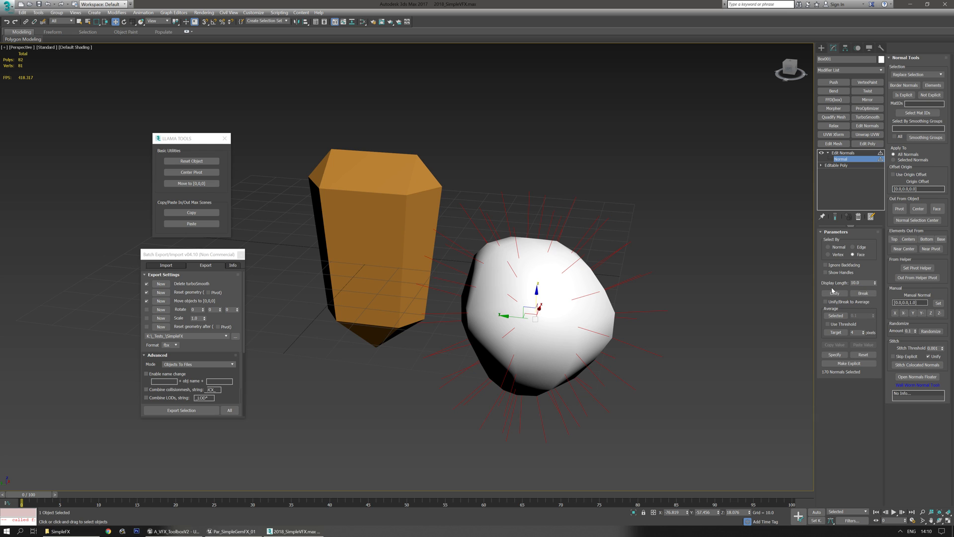
middle_click_drag(641, 344, 502, 340, "alt")
key("alt+c")
scroll(502, 343, "up", 4)
scroll(448, 329, "down", 3)
middle_click_drag(448, 329, 468, 316, "alt")
middle_click_drag(526, 292, 166, 218, "alt")
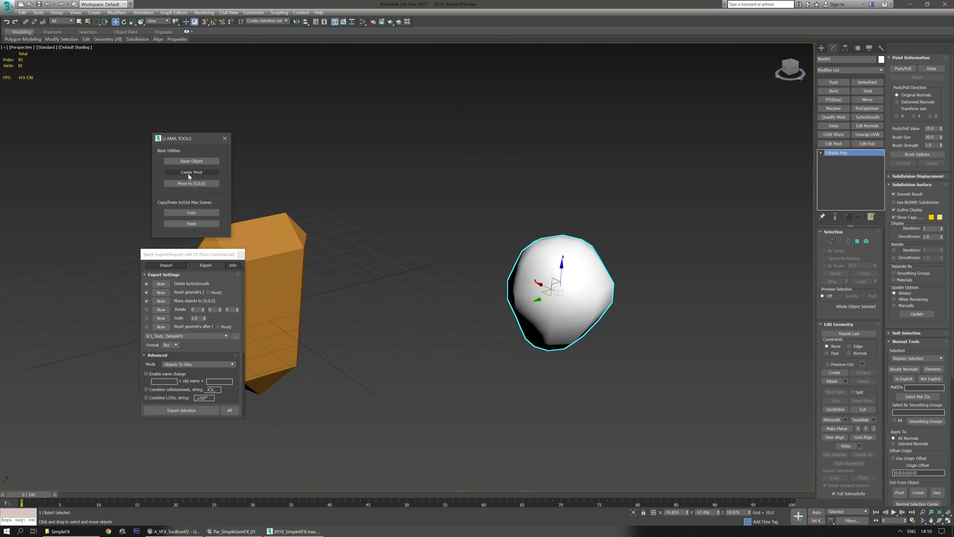
- Rename the rounded mesh to SM_VFX_SimpleCloud_01 and batch export only that mesh as FBX to the SimpleFX folder
middle_click_drag(506, 321, 475, 323, "alt")
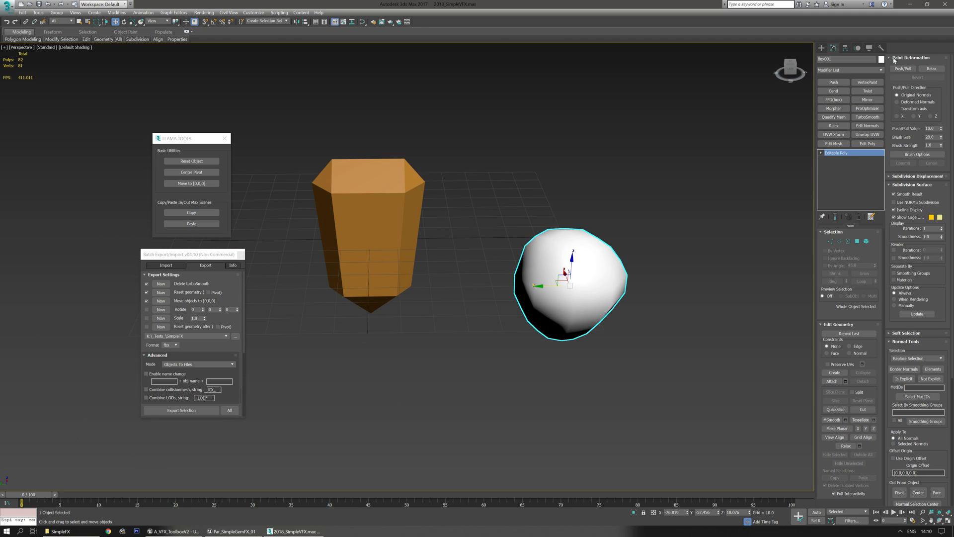
left_click_drag(844, 59, 805, 60)
middle_click_drag(448, 341, 424, 345)
left_click(194, 413)
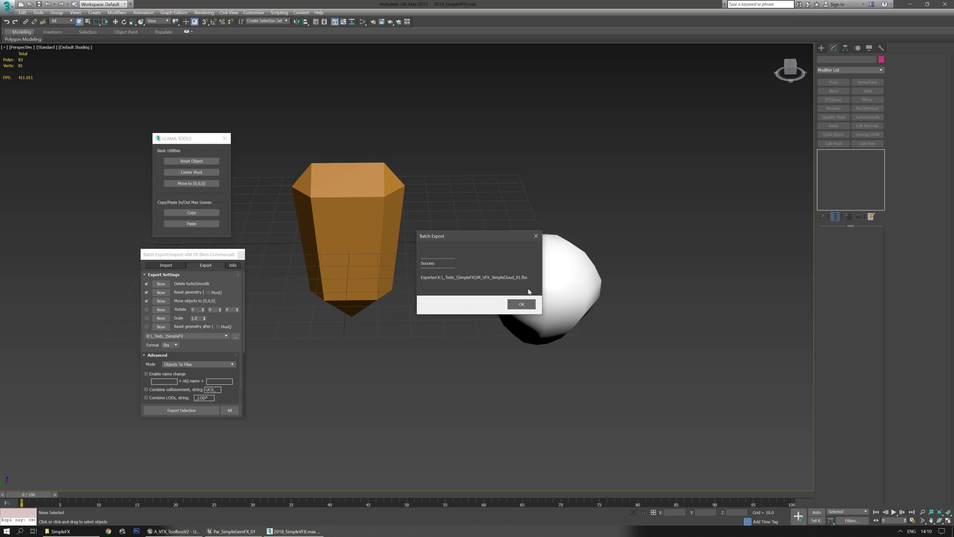
left_click(521, 305)
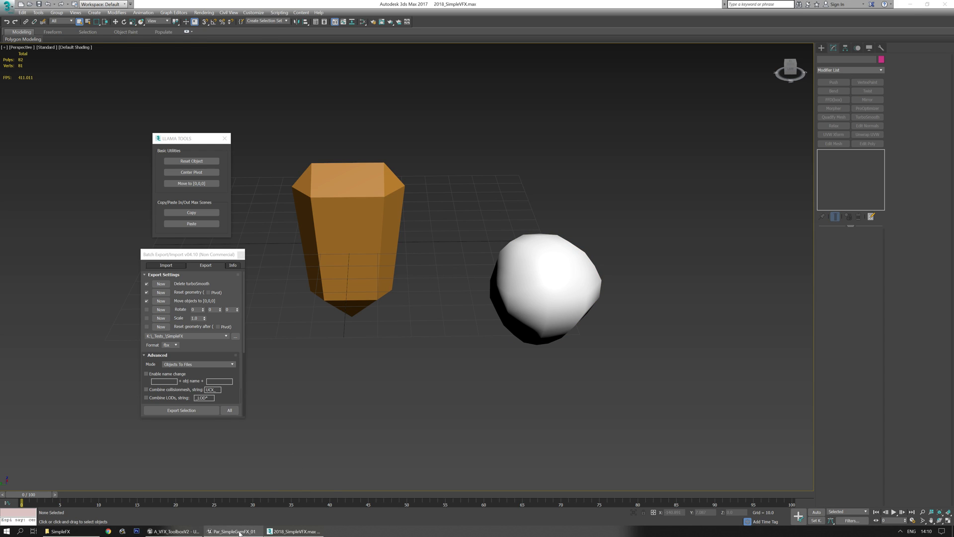
- Switch to Unreal Editor and show the SimpleFX StaticMeshes folder in the Content Browser
left_click(231, 531)
key("ctrl+b")
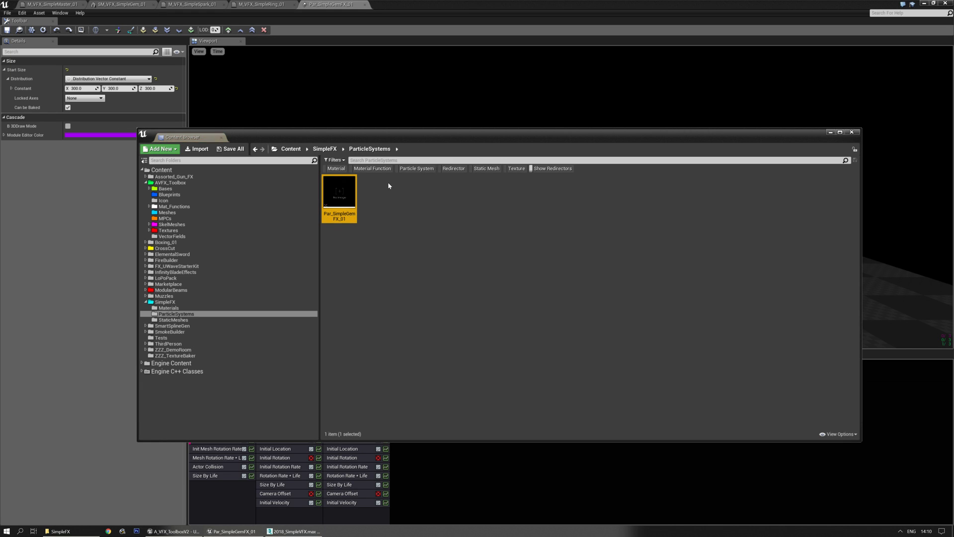
left_click(164, 308)
left_click(171, 319)
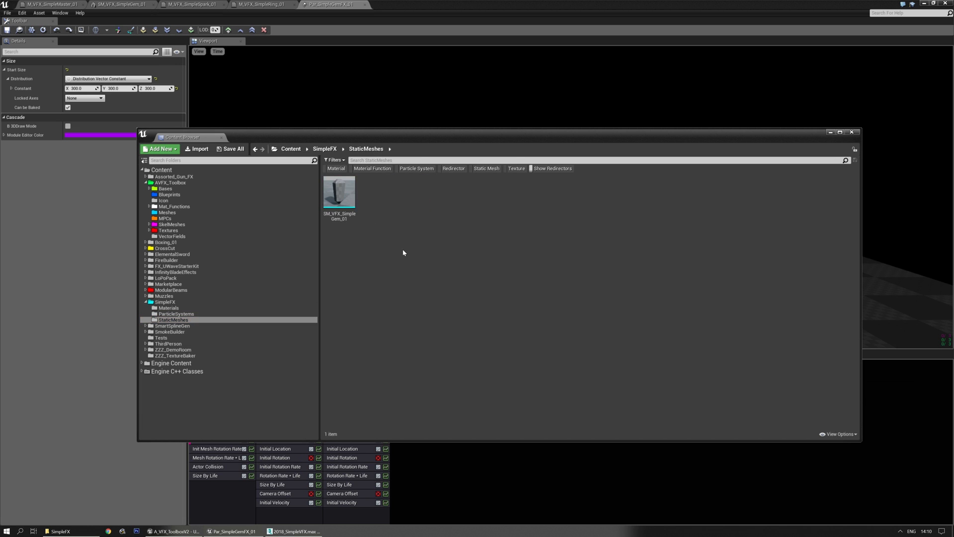
left_click(199, 149)
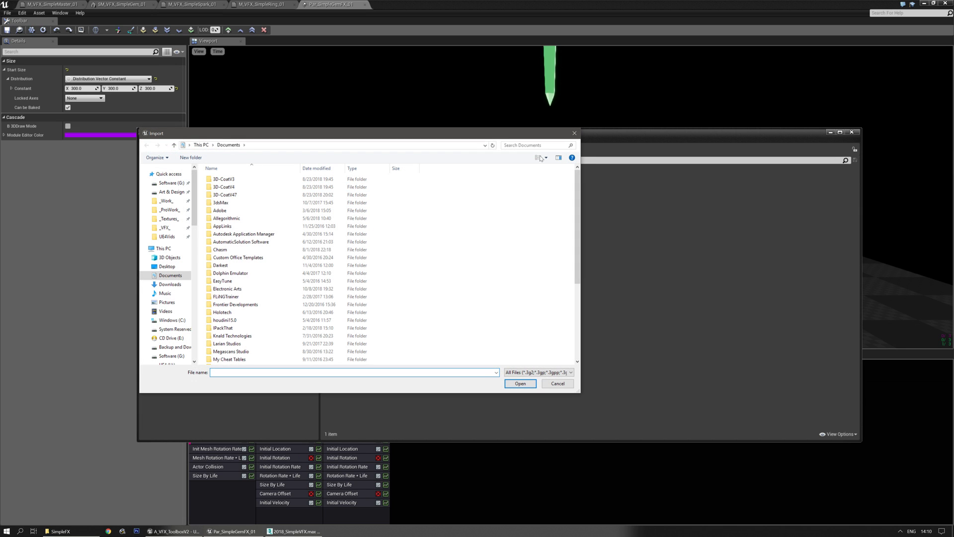
left_click(574, 133)
- Import SM_VFX_SimpleCloud_01.fbx from the SimpleFX folder in File Explorer into StaticMeshes, keeping the current FBX import options
left_click(59, 531)
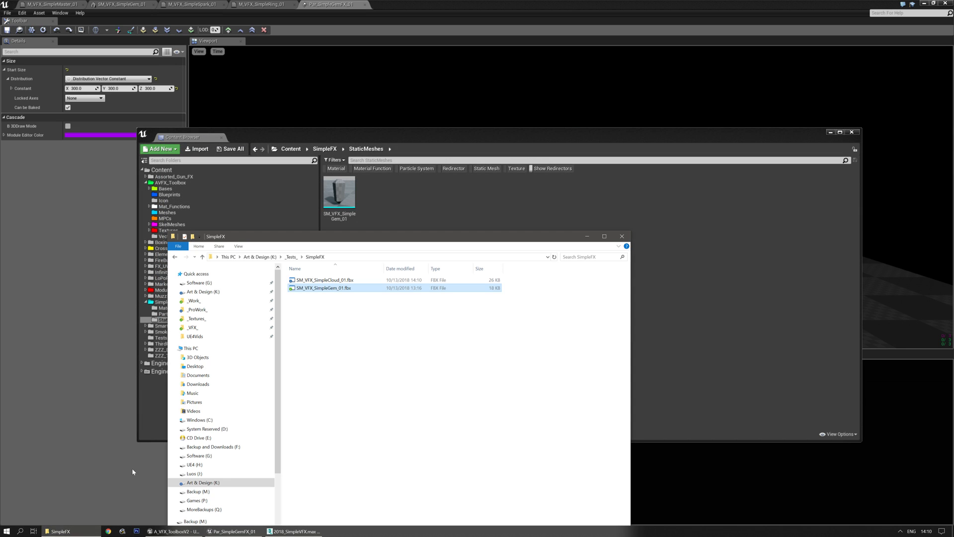
left_click(326, 281)
left_click(322, 289)
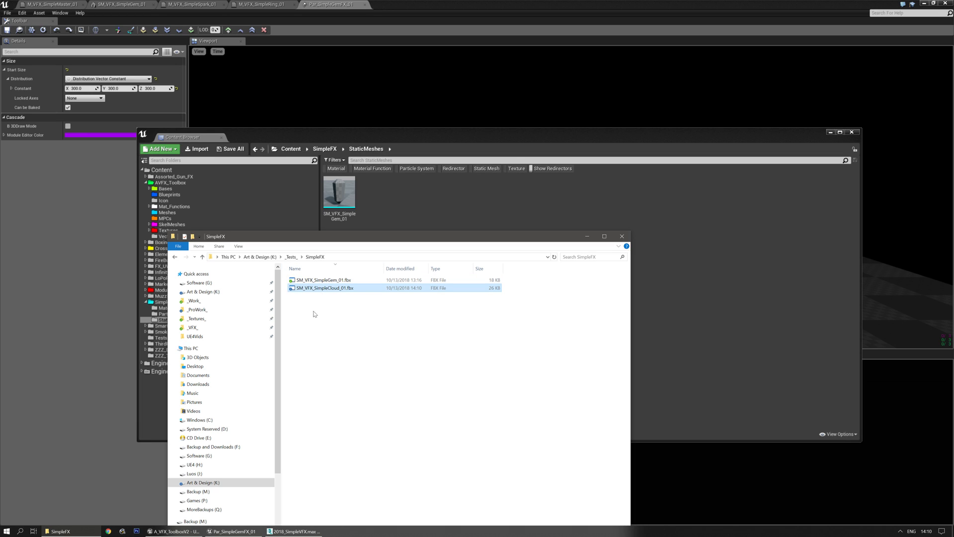
left_click(392, 269)
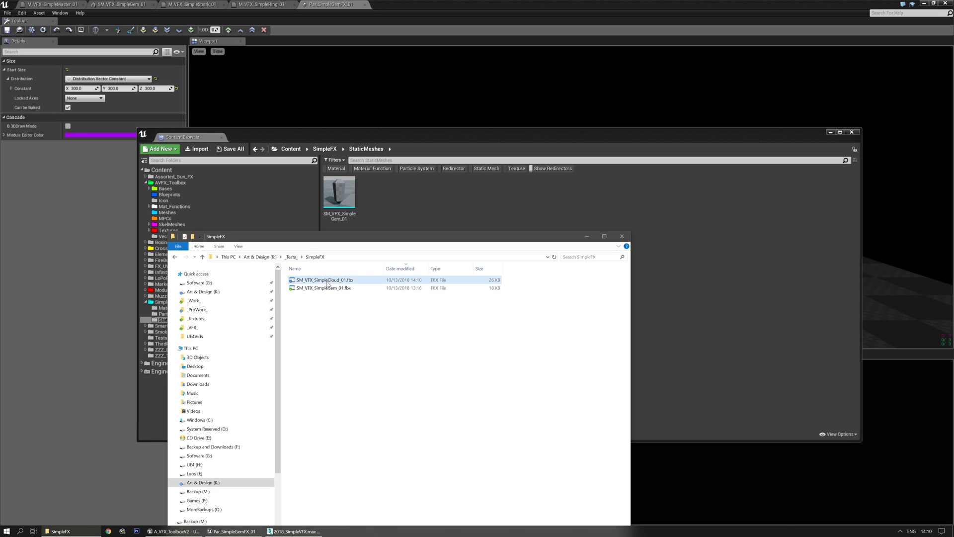
left_click_drag(304, 279, 425, 202)
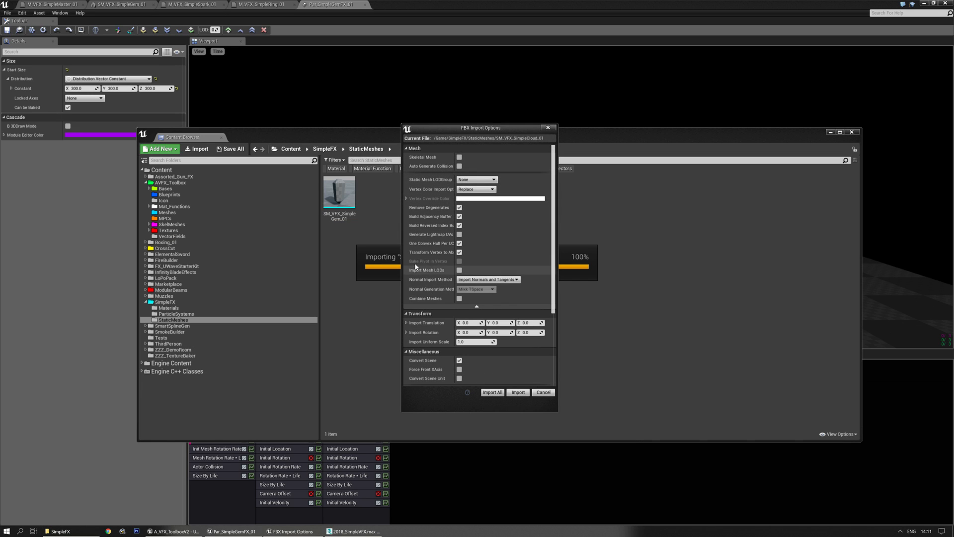
left_click(484, 392)
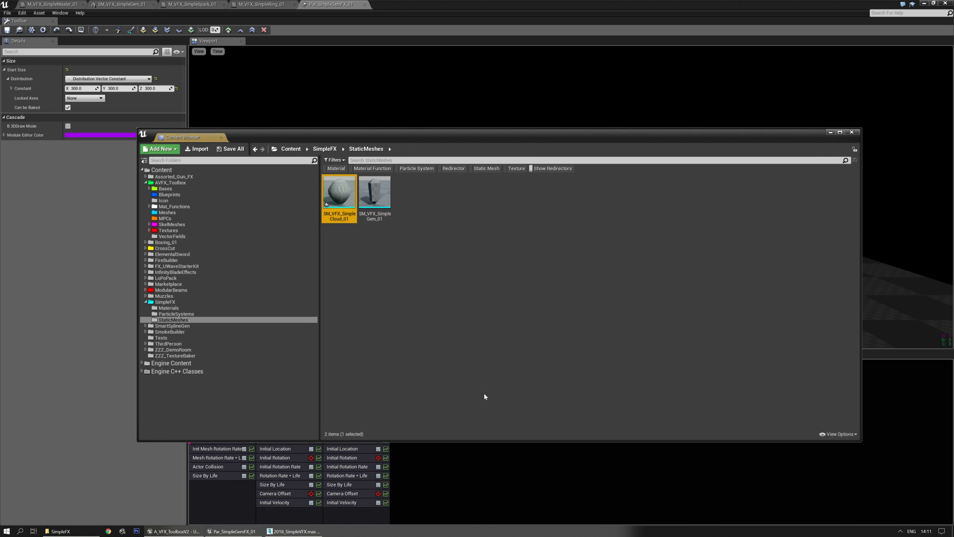
- Create a material instance of M_VFX_SimpleMaster_01 in the Materials folder and name it MI_VFX_SimpleMaster_01_Cloud
left_click(187, 308)
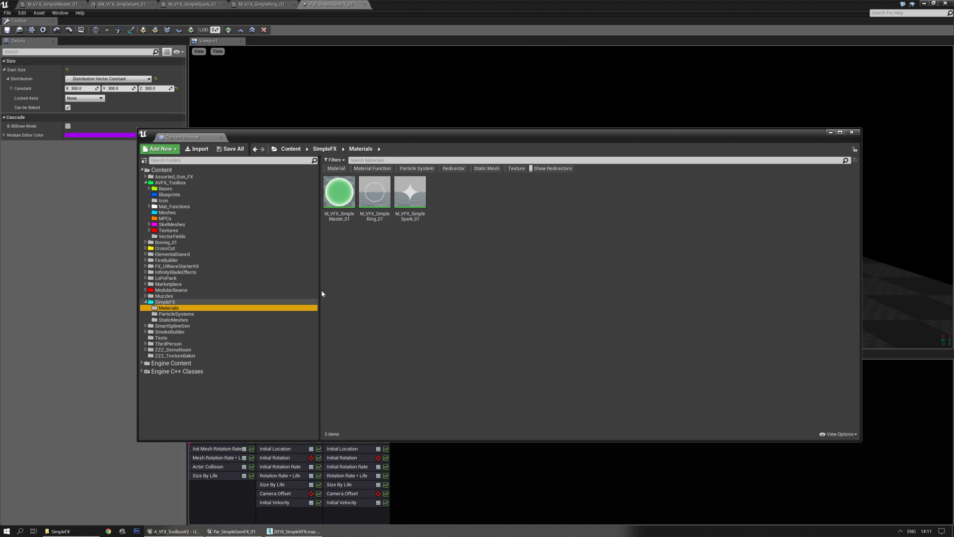
right_click(339, 192)
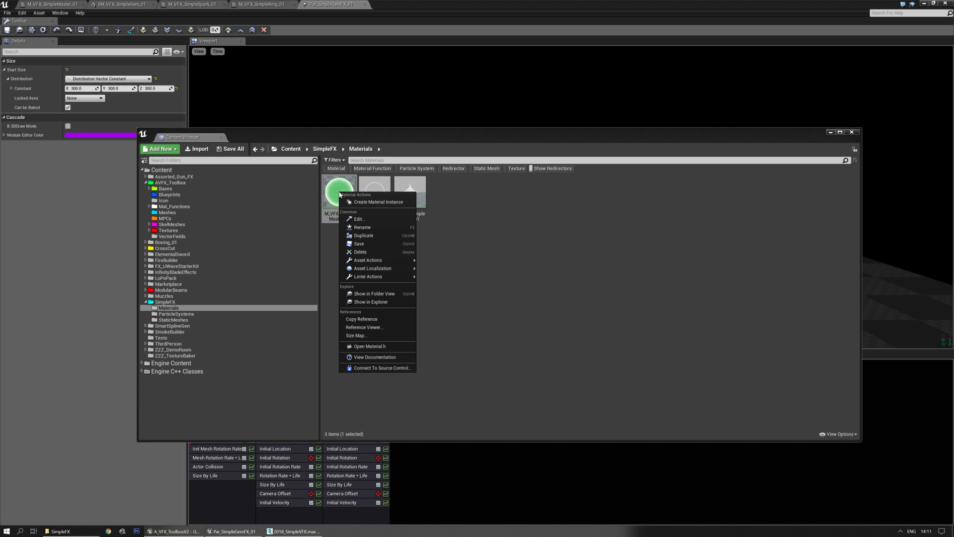
left_click(380, 201)
key("End")
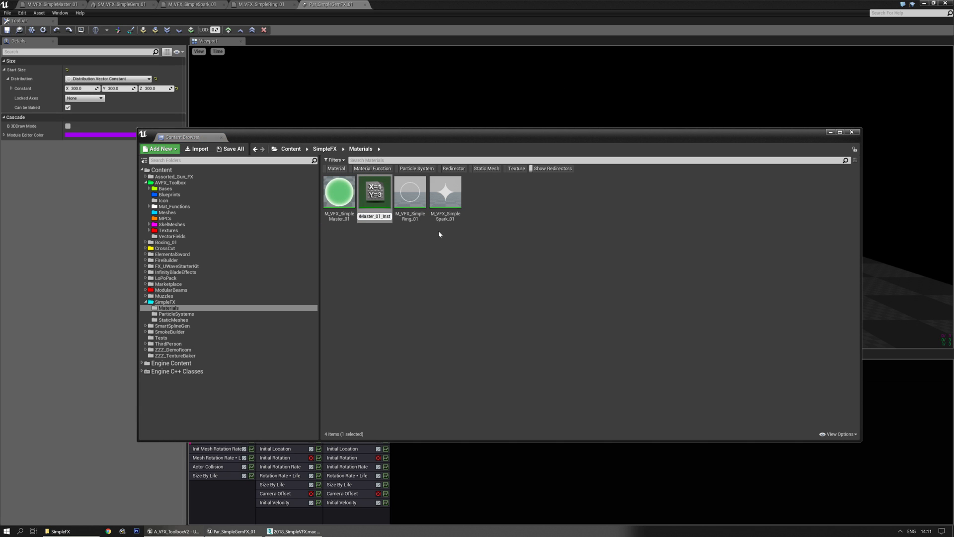
key("BackSpace")
key("BackSpace")
key("BackSpace")
key("BackSpace")
key("BackSpace")
key("BackSpace")
key("BackSpace")
key("BackSpace")
key("BackSpace")
key("BackSpace")
key("BackSpace")
key("BackSpace")
key("BackSpace")
key("BackSpace")
type("Master_01_Cloud")
key("Return")
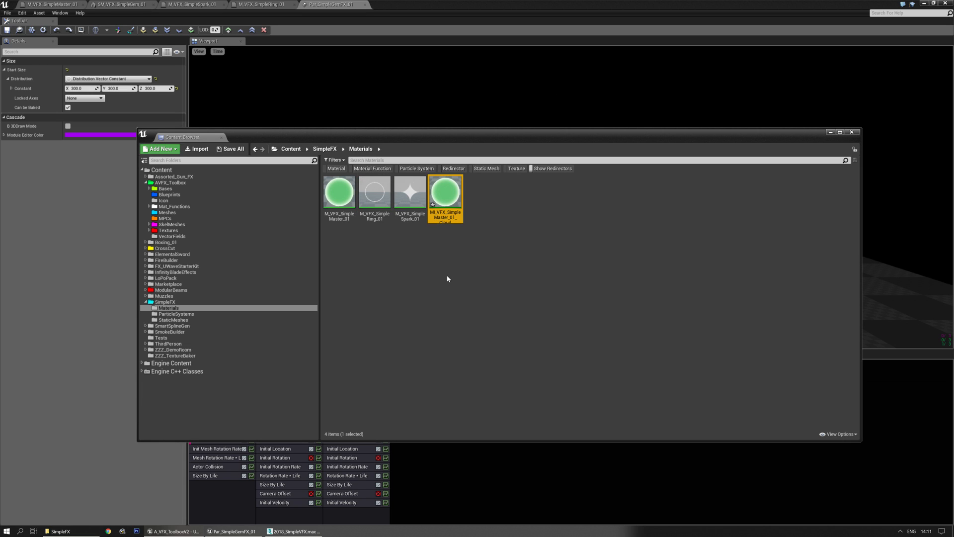
- Open the Cloud material instance and override its Color parameter with pure white, setting red, green and blue to 1.0
double_click(444, 207)
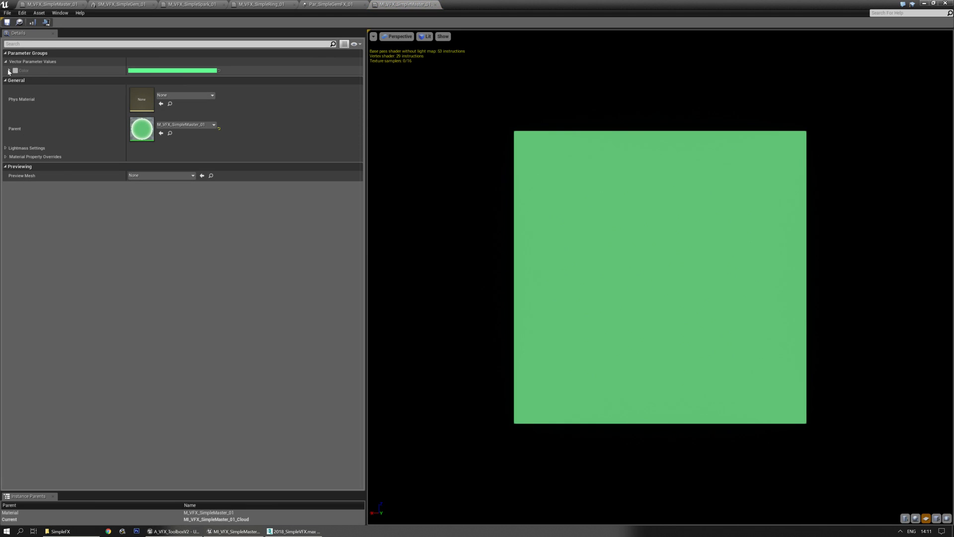
left_click(158, 71)
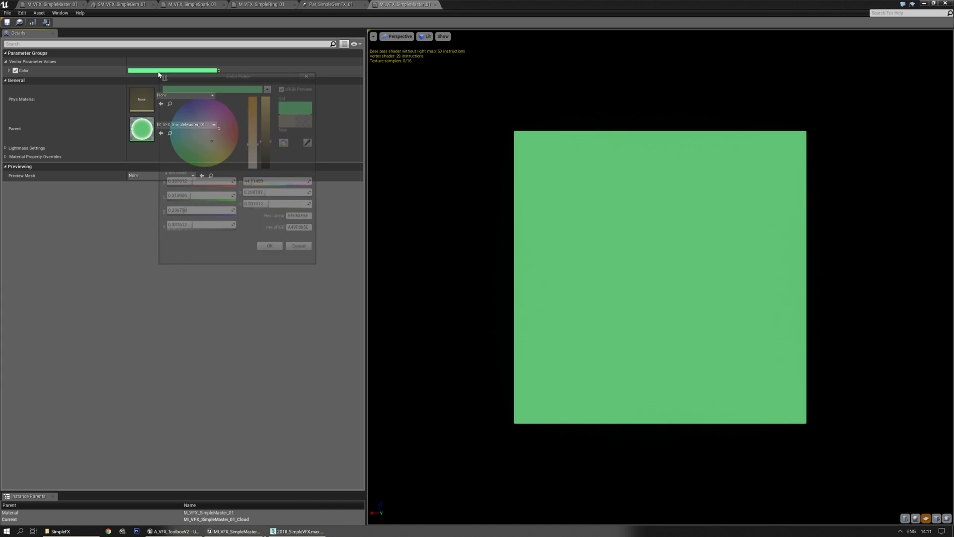
left_click_drag(198, 144, 206, 135)
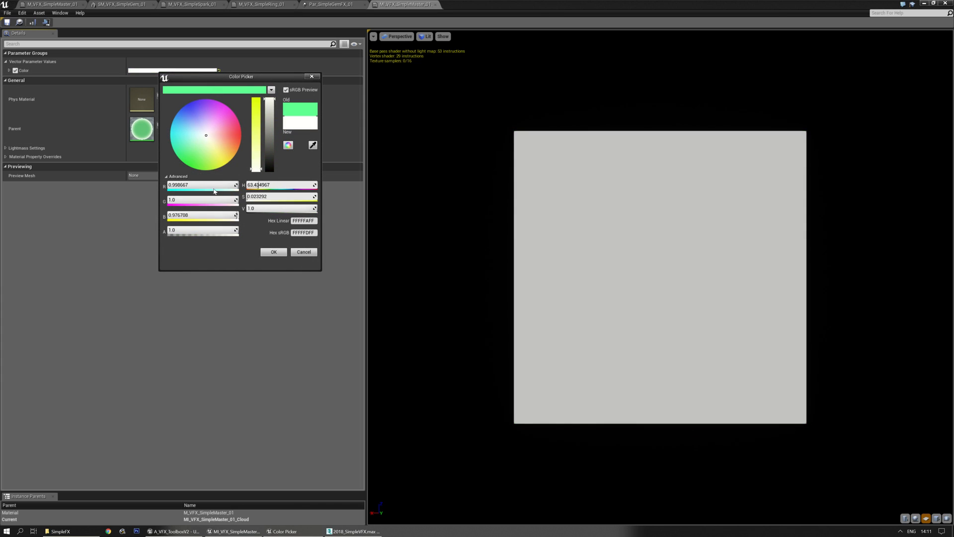
left_click(209, 215)
type("1")
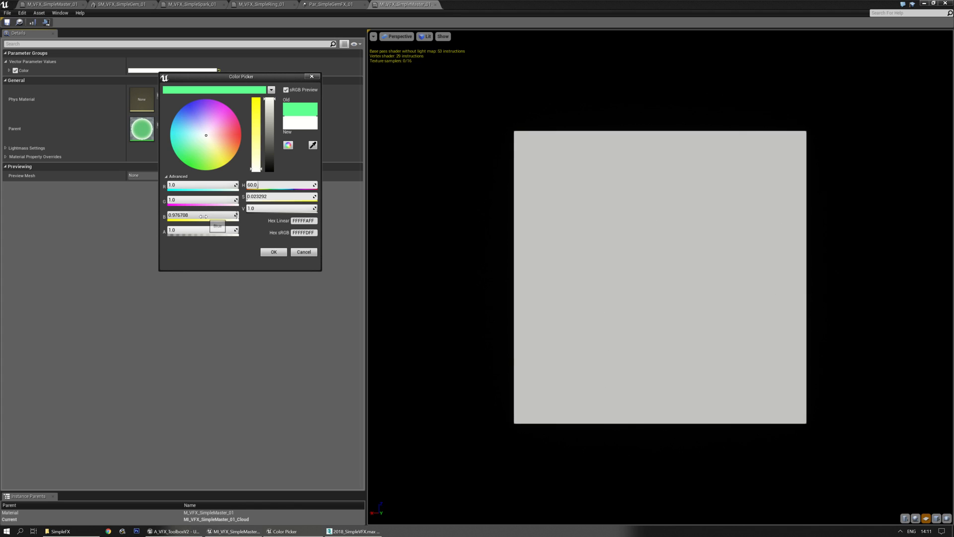
key("Return")
left_click(201, 200)
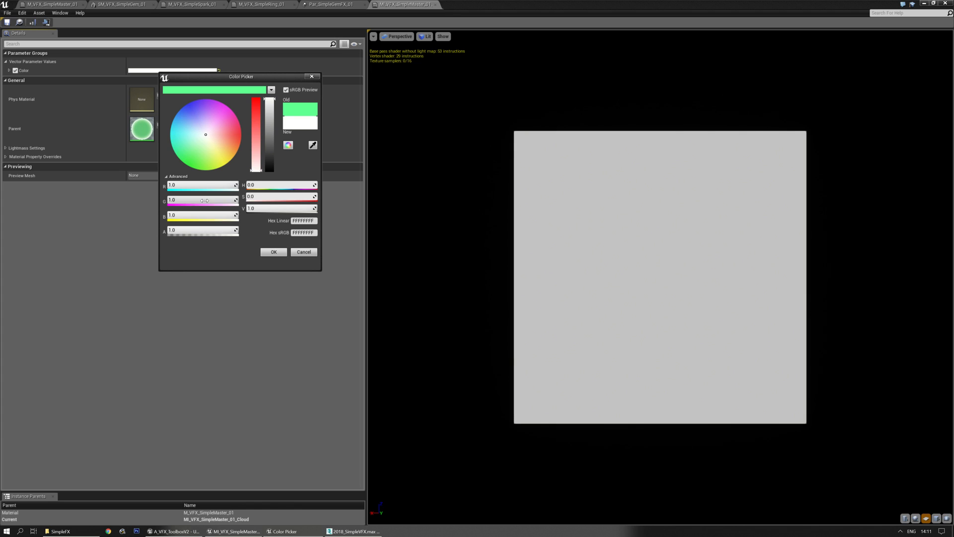
- Set the green and red channels of the material instance's Color parameter to 0.99
type("0.99")
key("Return")
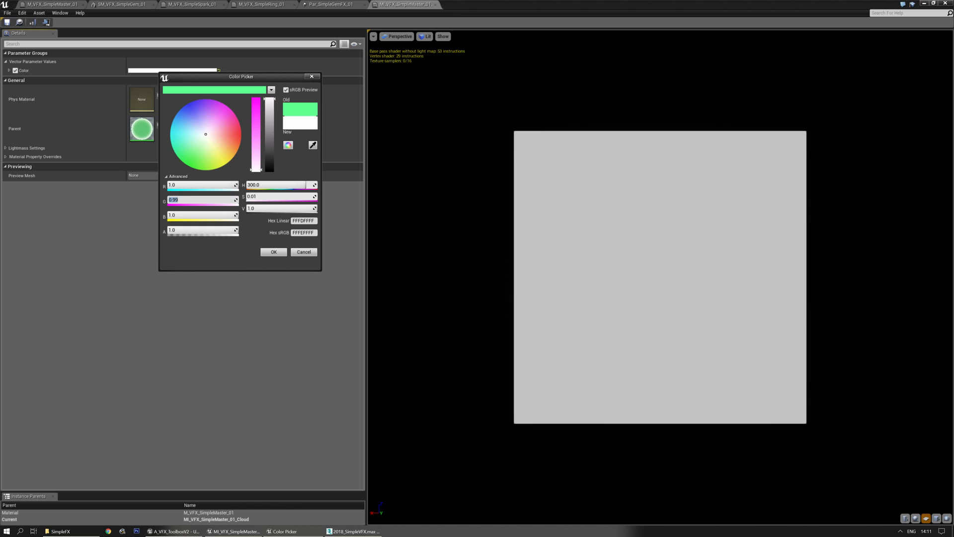
left_click(213, 186)
type("0")
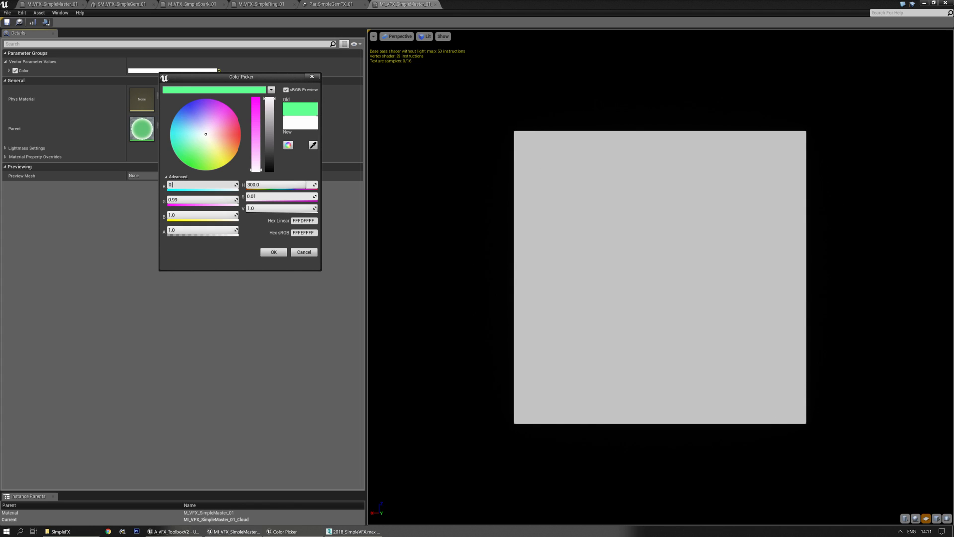
type(".99")
key("Return")
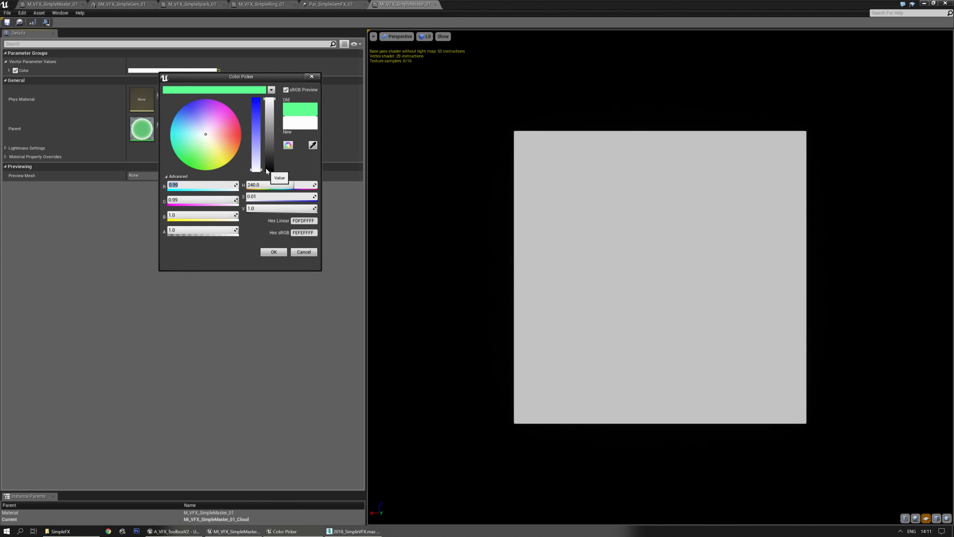
mouse_move(260, 170)
left_mouse_down()
mouse_move(270, 115)
mouse_move(271, 181)
left_mouse_up()
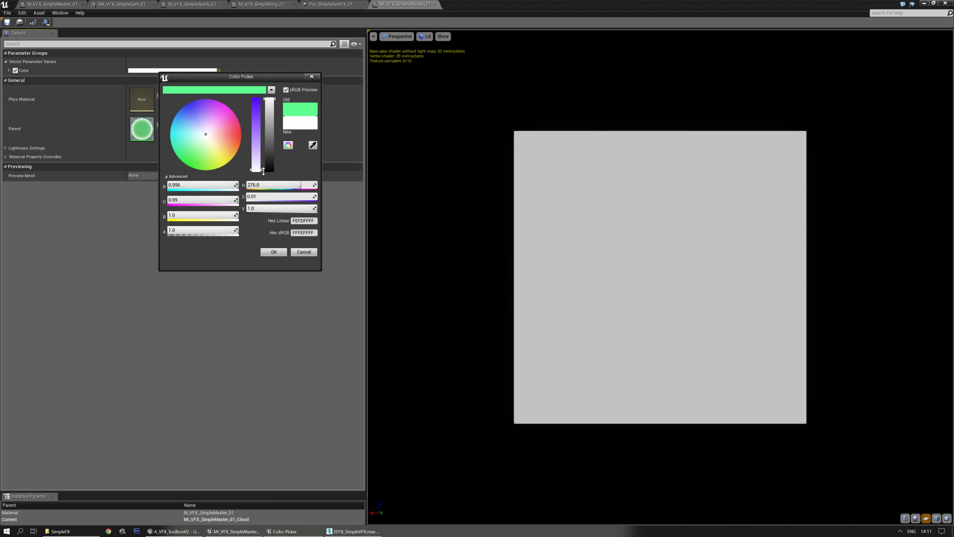
- Pick a pale cyan for the Color parameter, set its red channel to 0.75 and accept the colour
left_click_drag(216, 138, 197, 137)
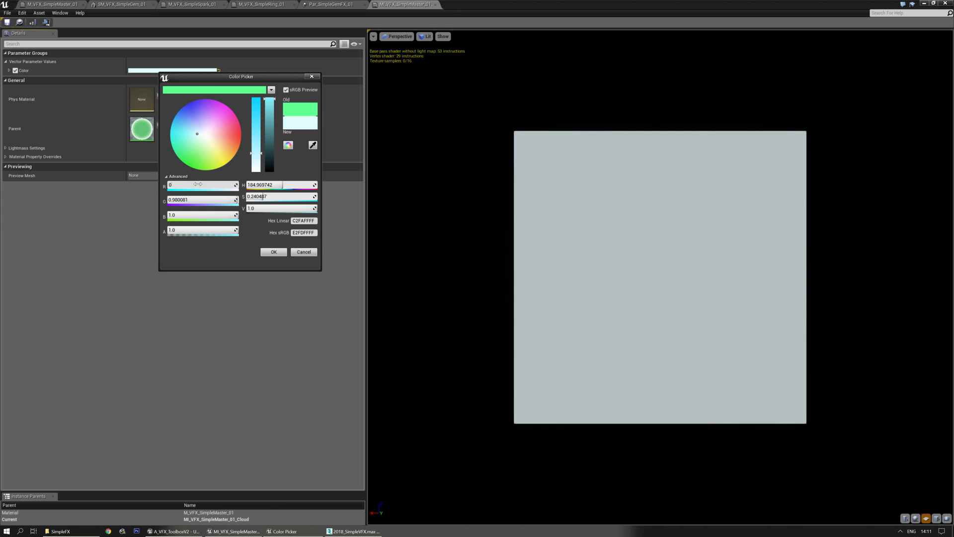
key("Tab")
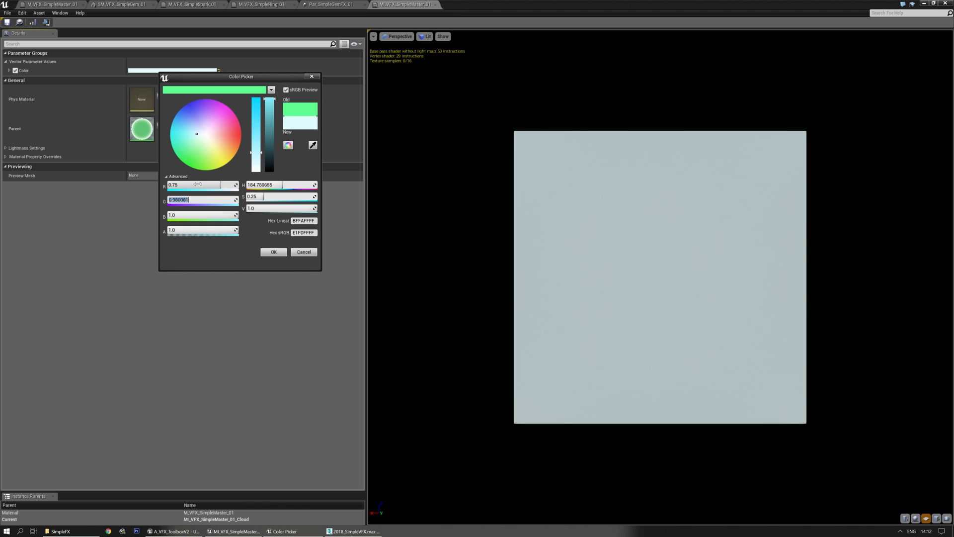
left_click(285, 254)
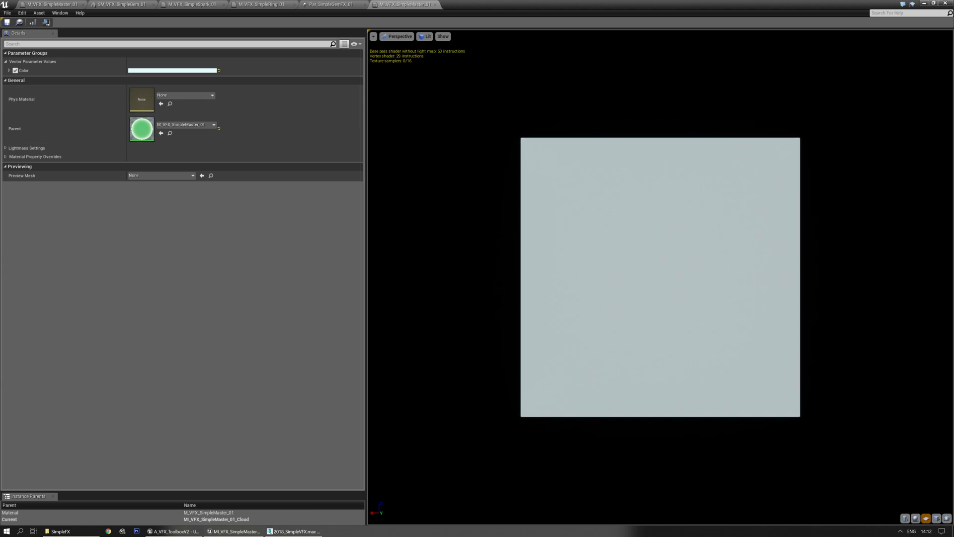
- Preview the cloud material instance on the SM_VFX_SimpleCloud_01 static mesh and save the instance
key("ctrl+b")
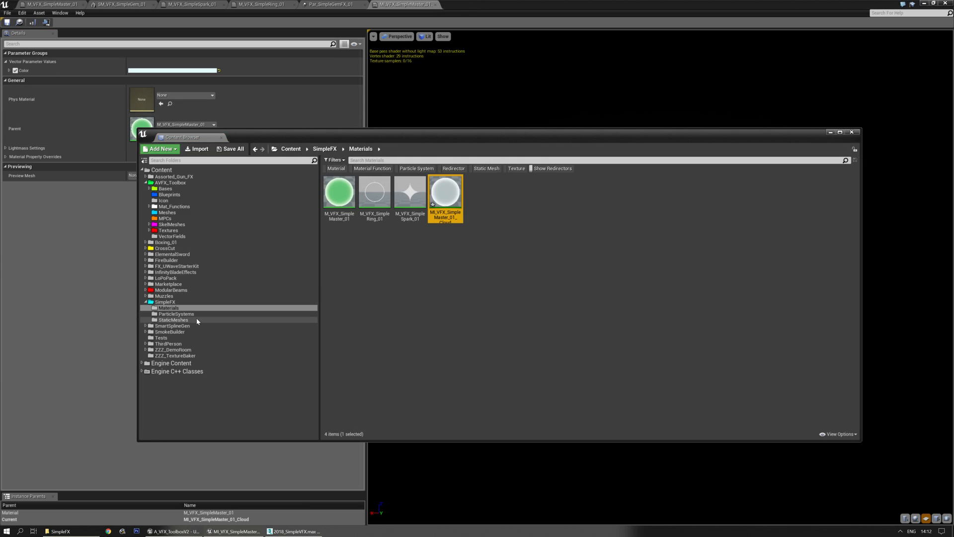
left_click(173, 320)
left_click(340, 192)
left_click_drag(516, 140, 0, 145)
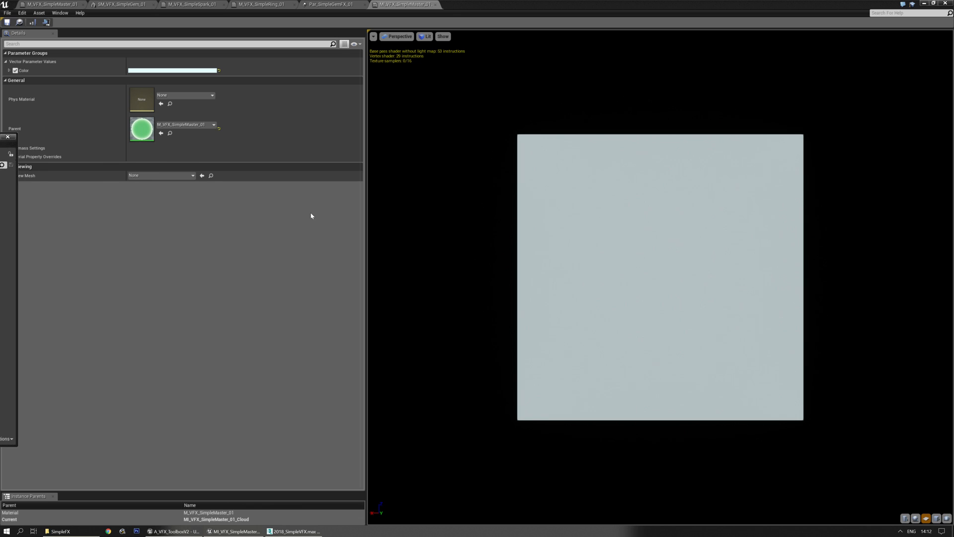
left_click(946, 520)
right_click_drag(687, 279, 696, 318)
left_click_drag(687, 278, 674, 311)
left_click(7, 23)
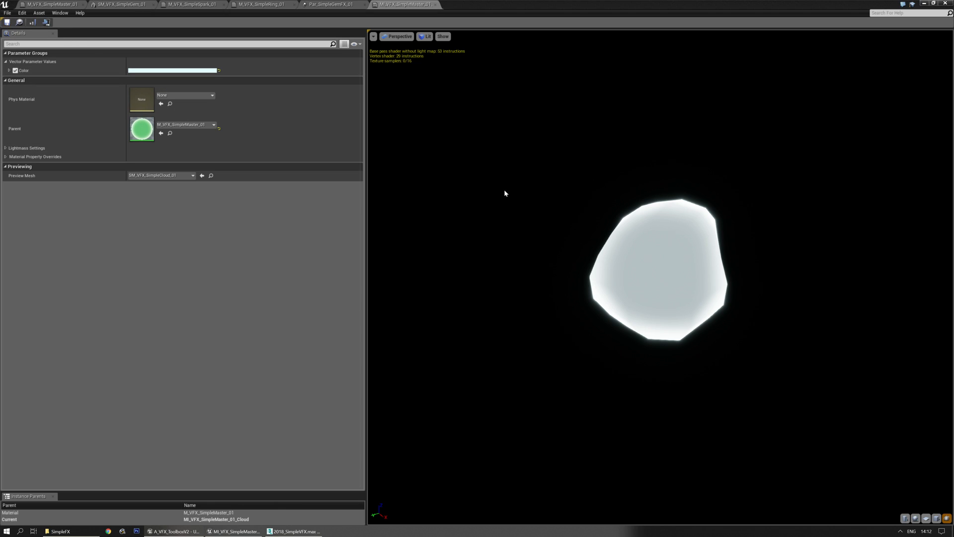
- In the Par_SimpleGemFX_01 particle system, rename the third emitter to Ring1
left_click(335, 4)
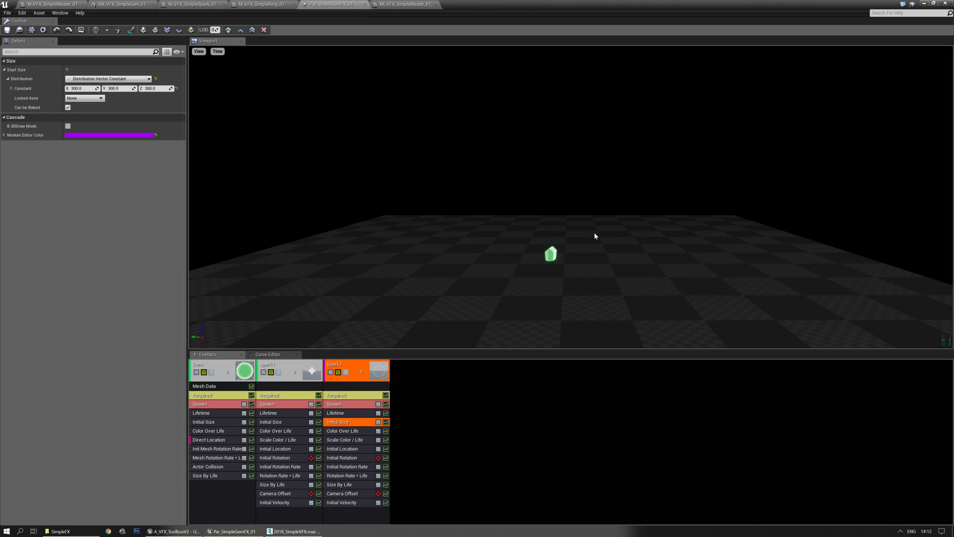
left_click_drag(600, 280, 527, 297)
left_click(344, 370)
left_click(90, 70)
type("Ring1")
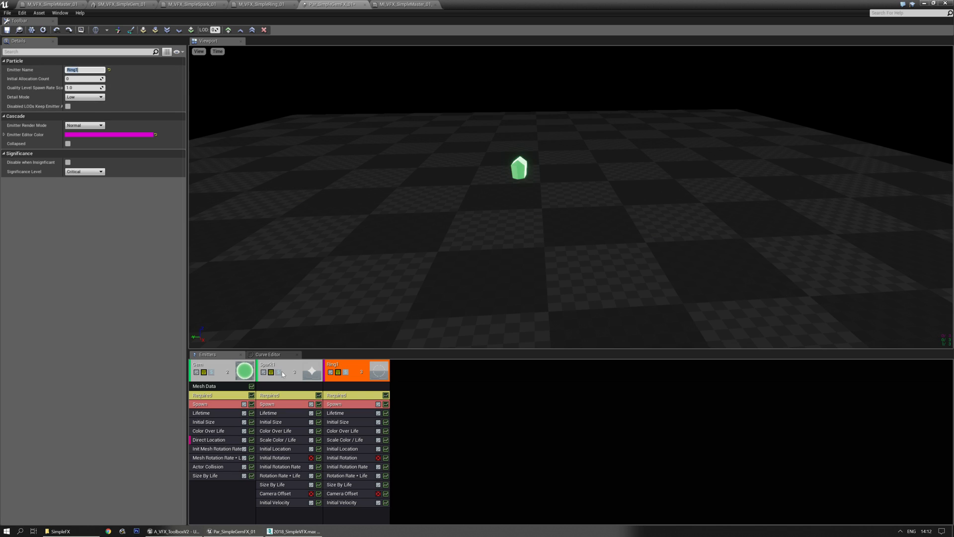
- Add a new mesh-data particle emitter after Ring1 that uses the SM_VFX_SimpleCloud_01 mesh
right_click(424, 391)
left_click(441, 394)
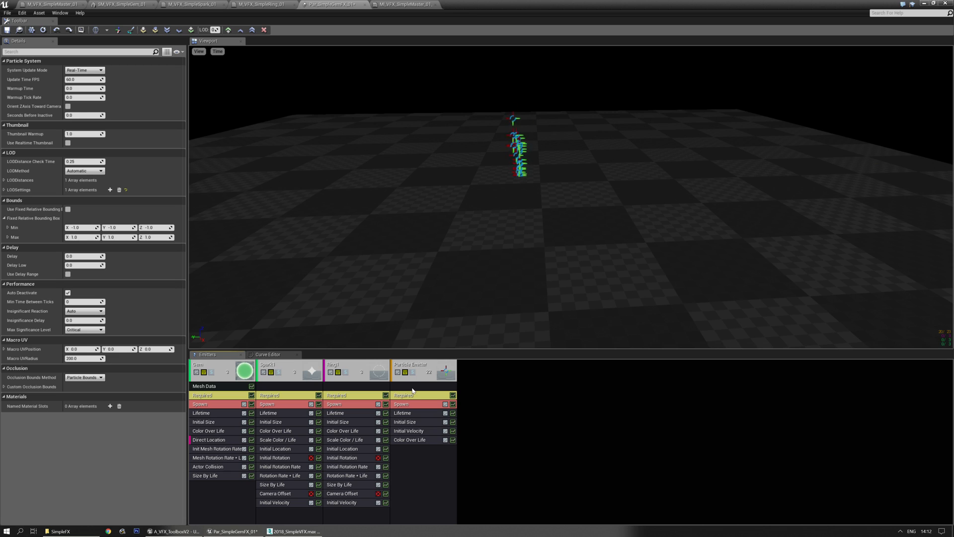
right_click(413, 389)
mouse_move(428, 229)
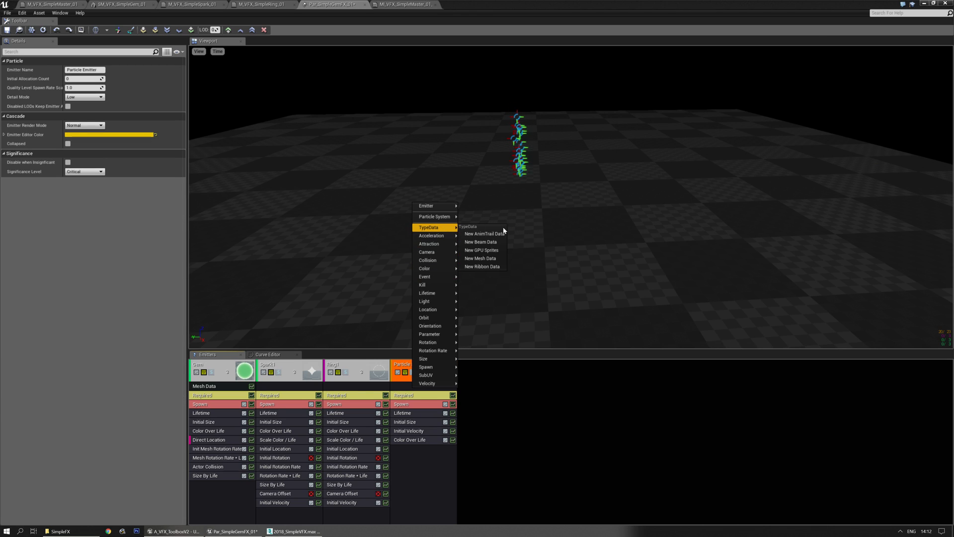
left_click(483, 259)
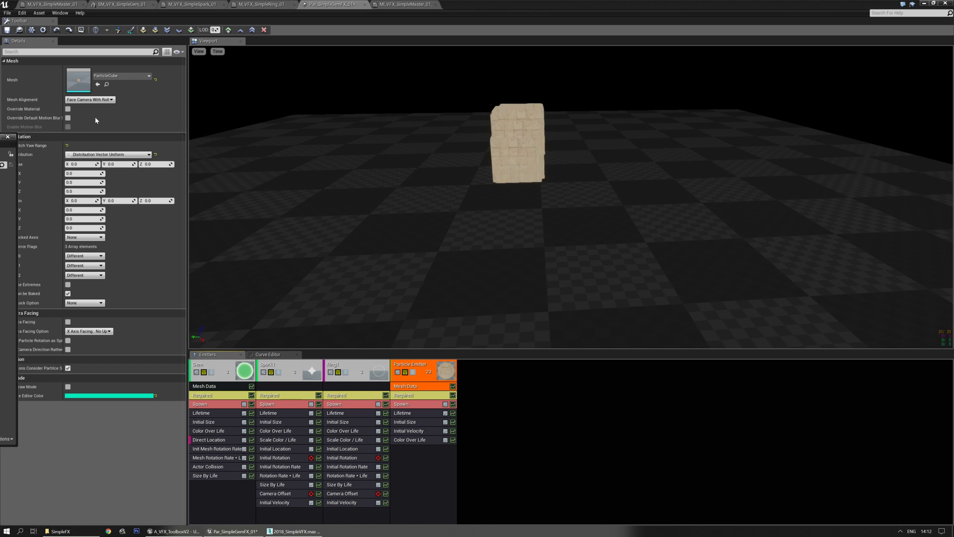
left_click(98, 85)
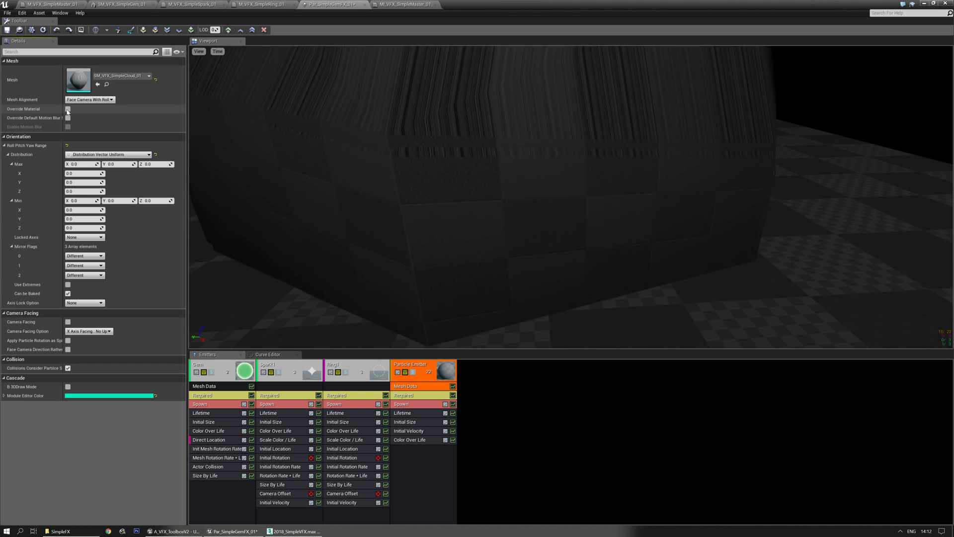
- Override the new emitter's mesh material with MI_VFX_SimpleMaster_01_Cloud
left_click(68, 109)
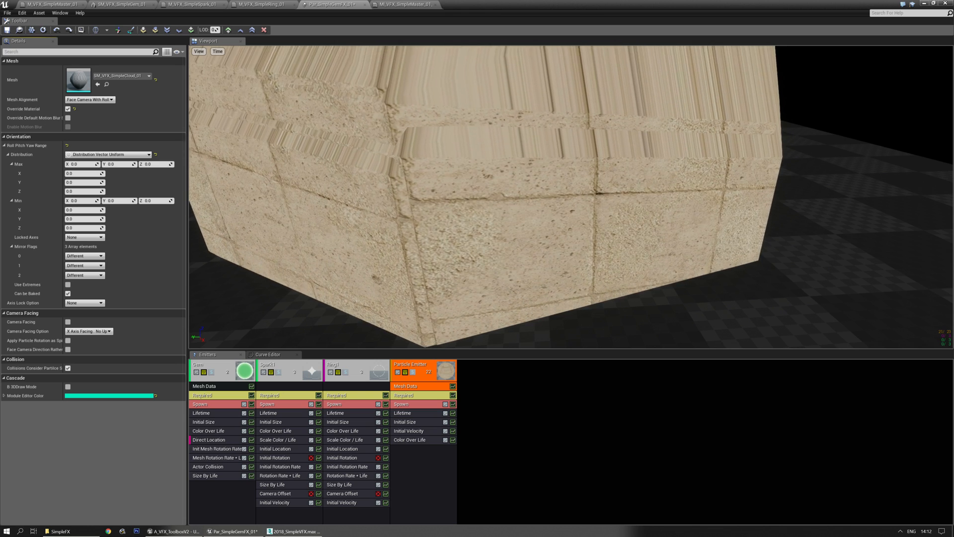
left_click_drag(0, 145, 352, 140)
left_click(324, 189)
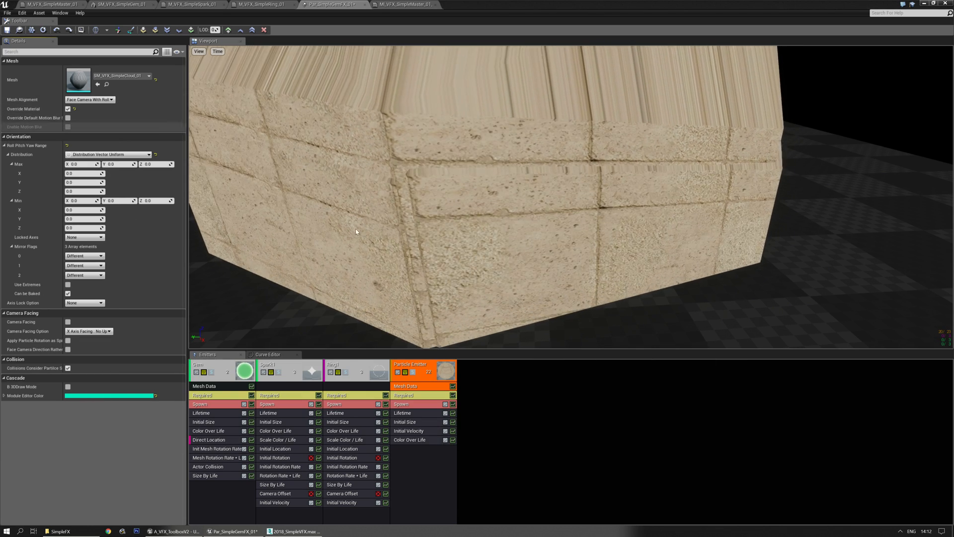
left_click(418, 395)
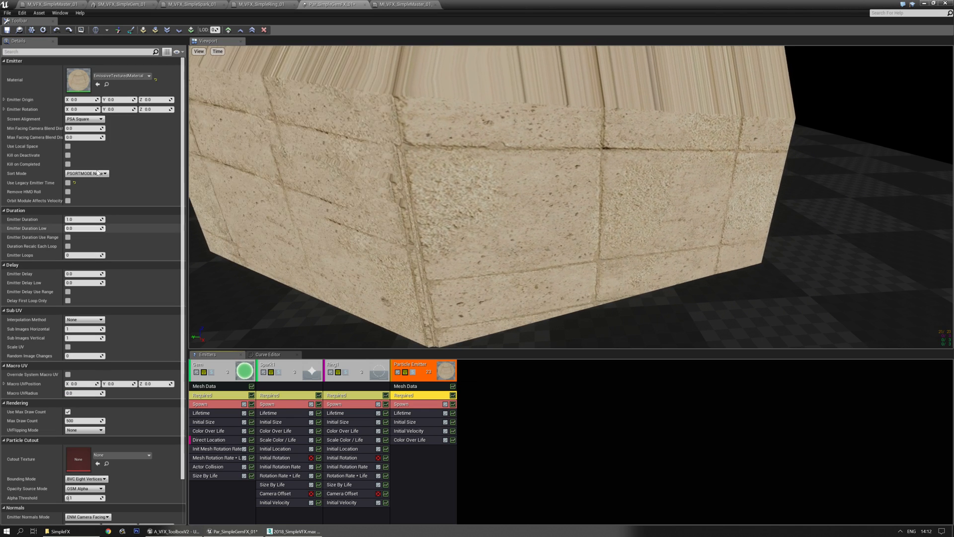
left_click(98, 84)
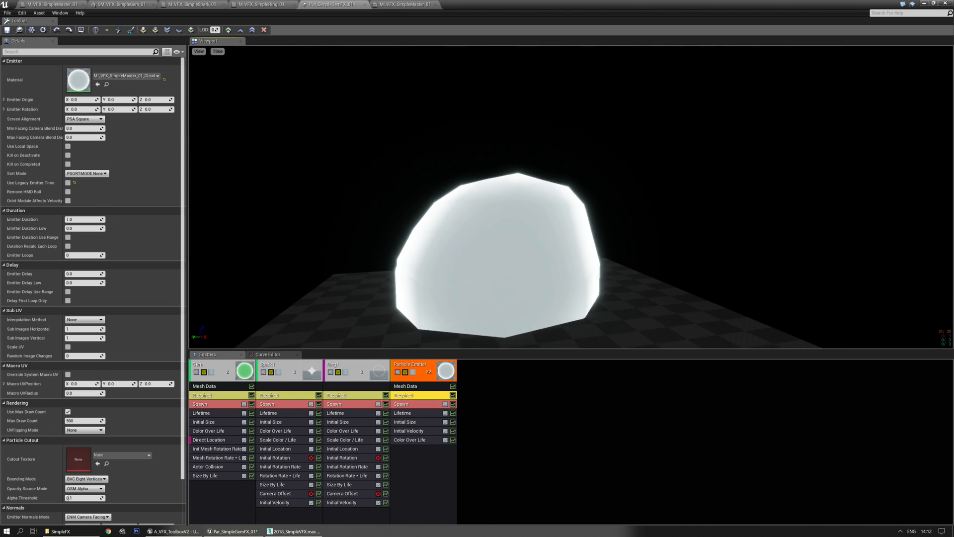
left_click_drag(570, 224, 579, 174)
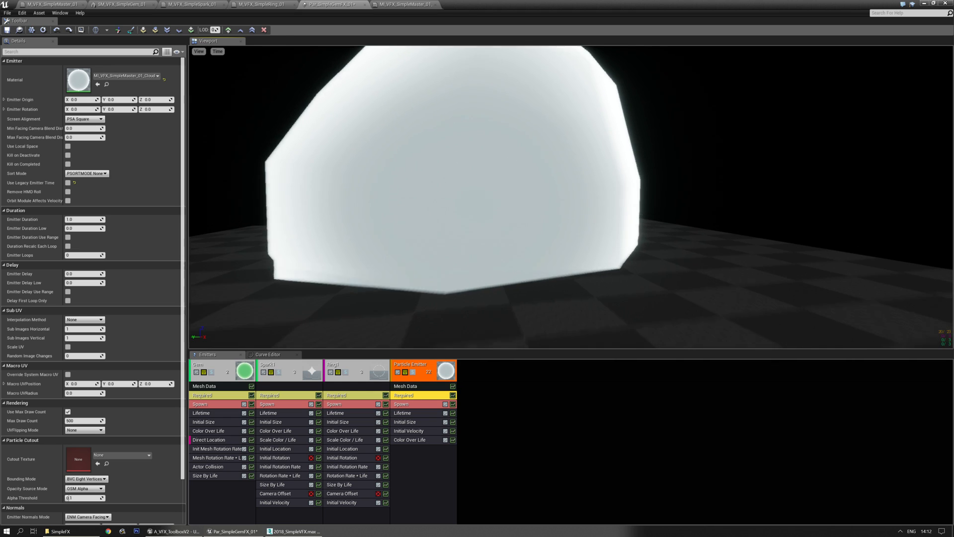
- Set the new emitter's Initial Size maximum and minimum to 1.0 on X, Y and Z
left_click(406, 425)
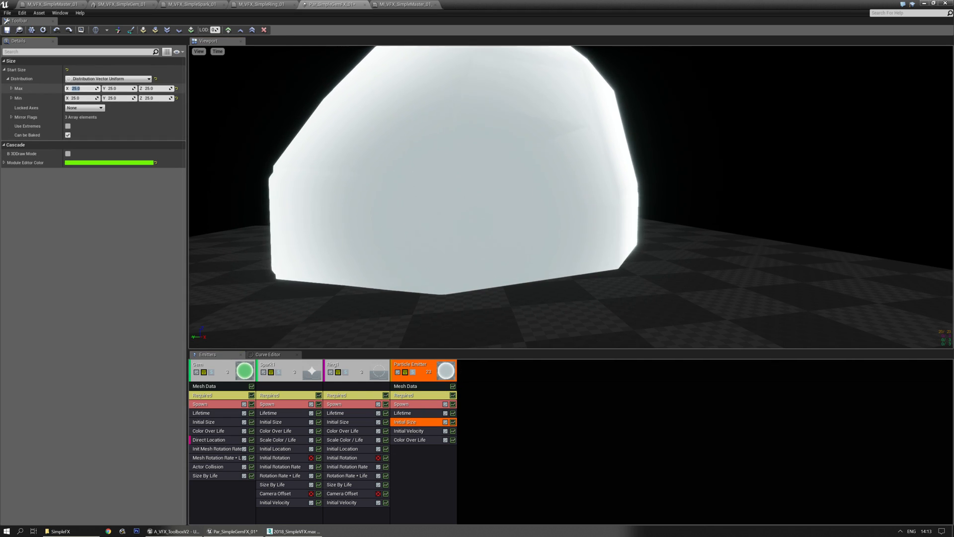
type("1")
key("Tab")
type("1")
key("Tab")
type("1")
key("Tab")
type("1")
key("Tab")
key("Tab")
type("1")
key("Return")
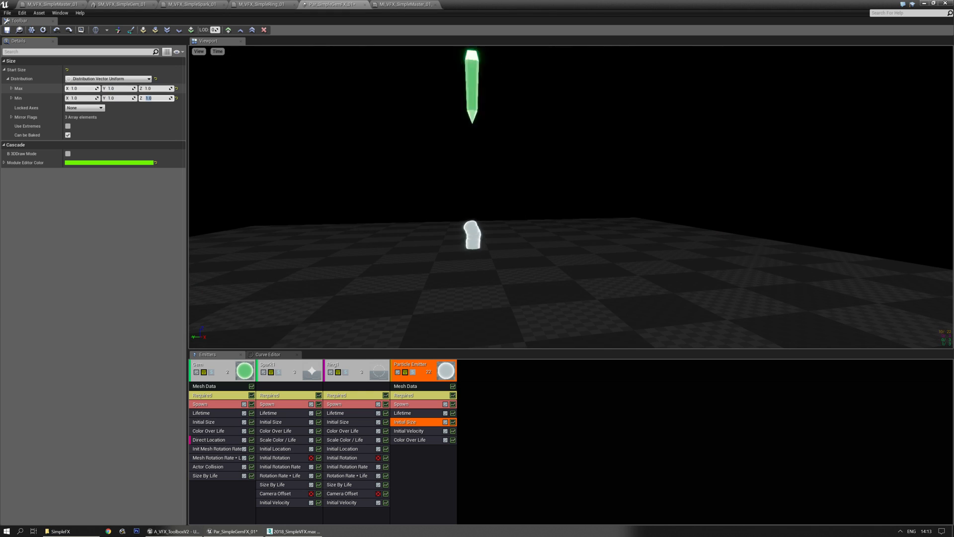
- Set the cloud emitter's maximum Initial Size to 1.1 on X, Y and Z
middle_click_drag(326, 146, 444, 97)
right_click_drag(326, 146, 348, 169)
left_click_drag(325, 146, 284, 172)
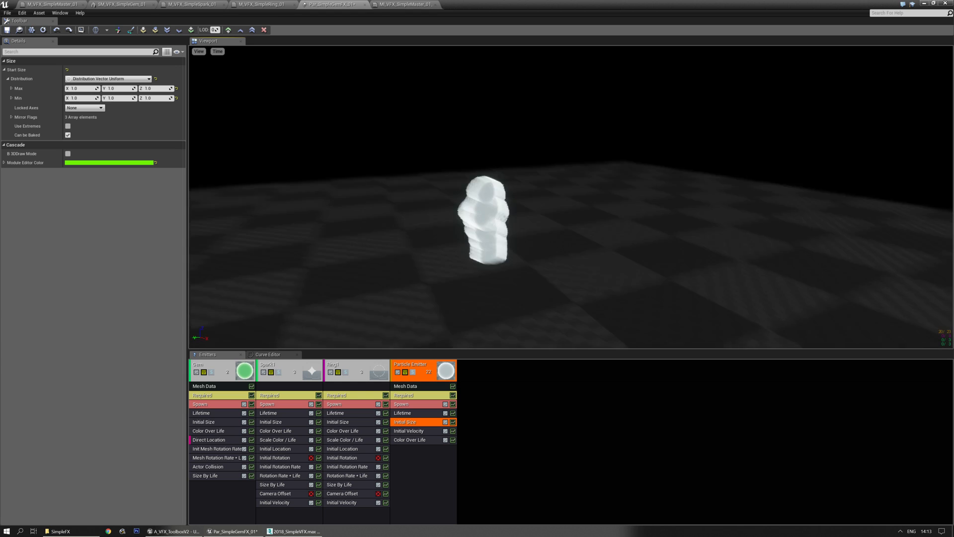
middle_click_drag(326, 146, 439, 65)
left_click_drag(326, 146, 343, 112)
left_click_drag(700, 166, 712, 180)
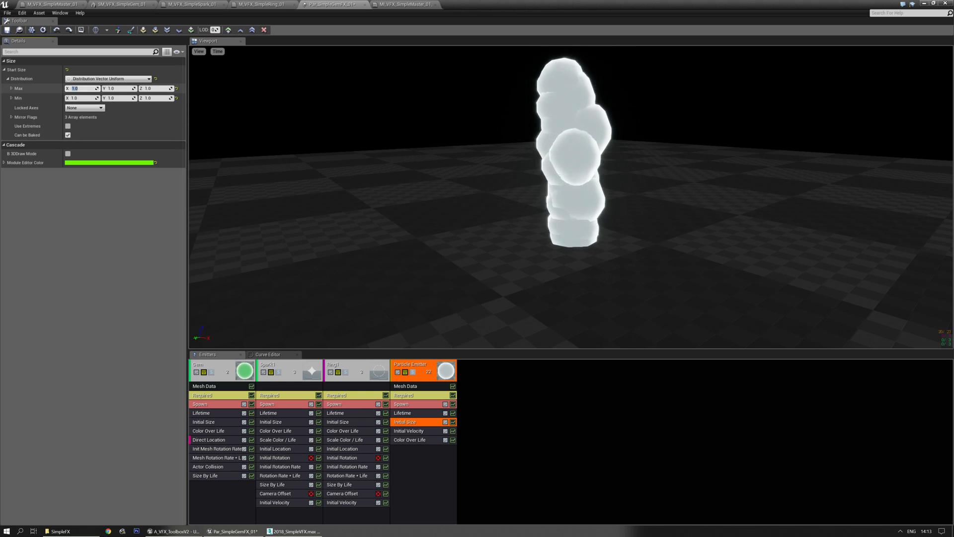
type("1.1")
key("Tab")
type("1.1")
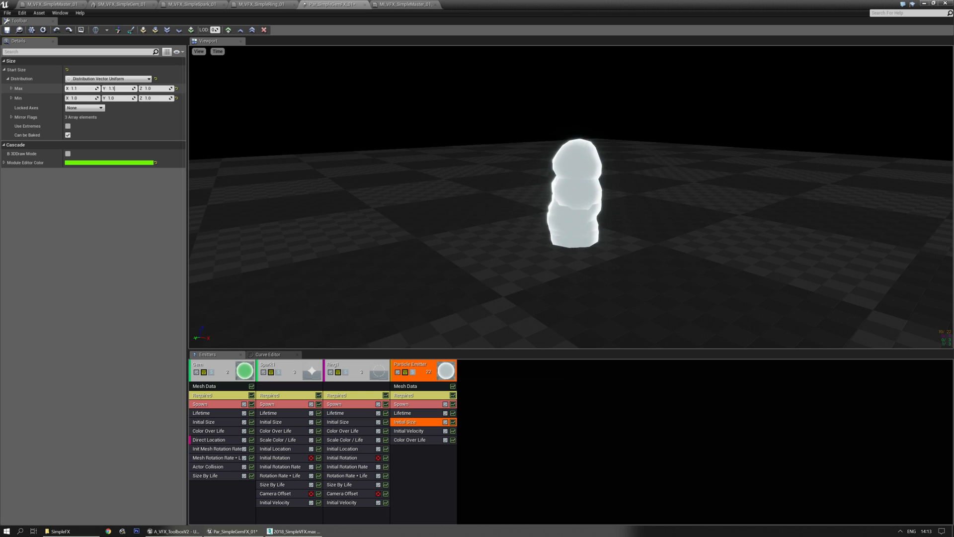
key("Tab")
type("1.1")
- Set the cloud emitter's minimum Initial Size to 0.75 on X, Y and Z
key("Tab")
type("0.7")
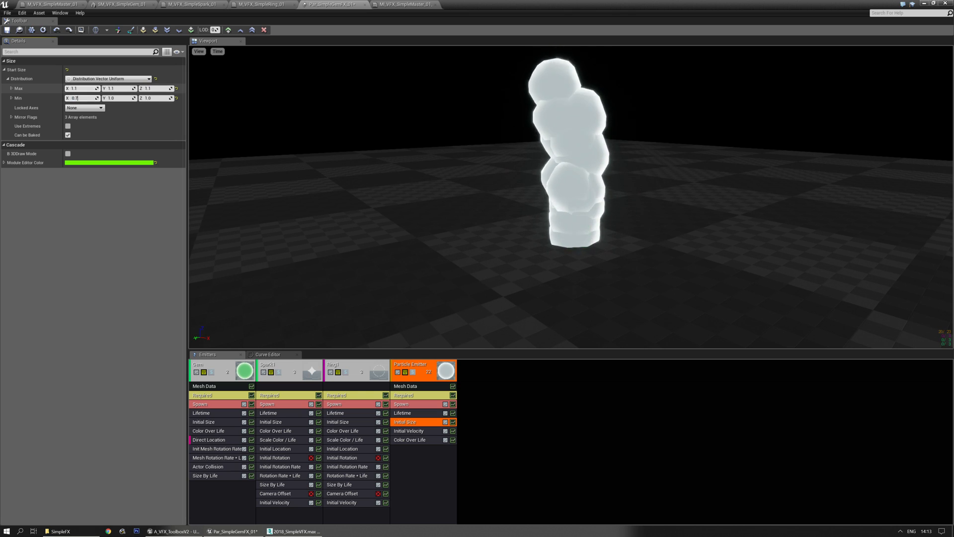
type("5")
key("Tab")
type("0.75")
key("Tab")
type("0.85")
key("Return")
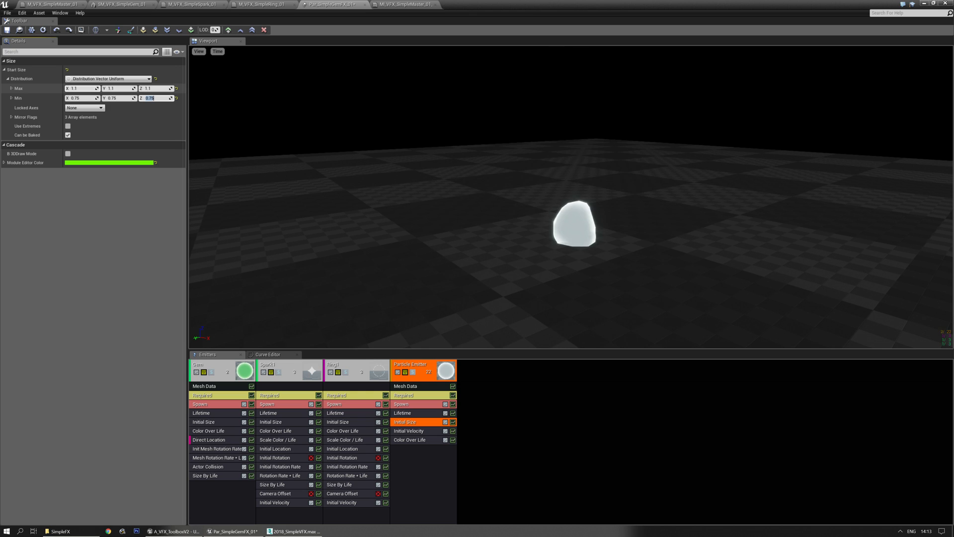
- Set Emitter Loops to 1 in the cloud emitter's Required module
left_click_drag(592, 202, 598, 223)
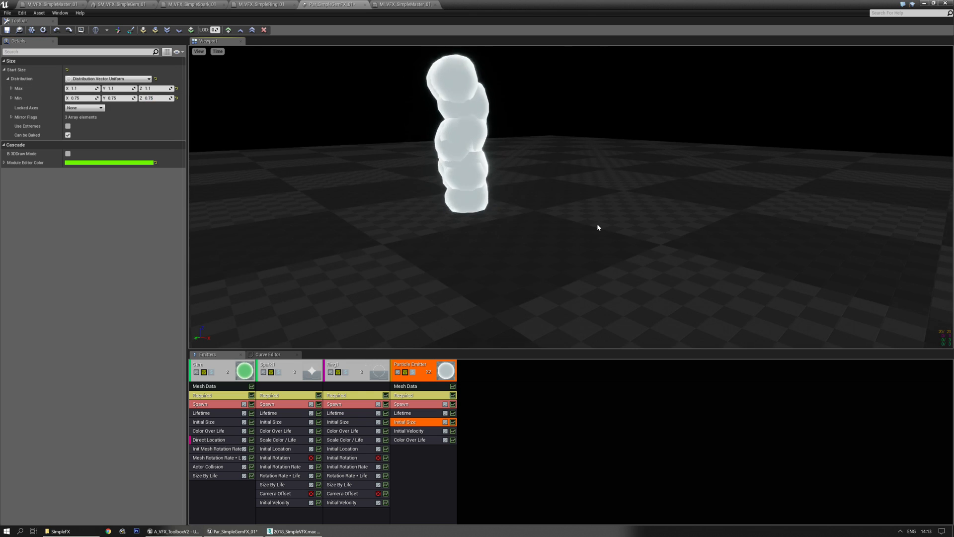
left_click(412, 396)
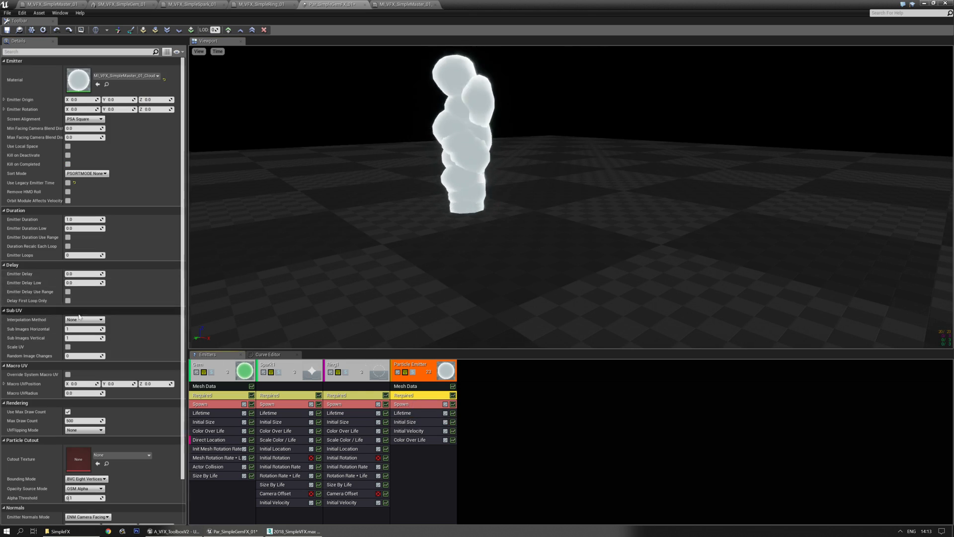
left_click(82, 257)
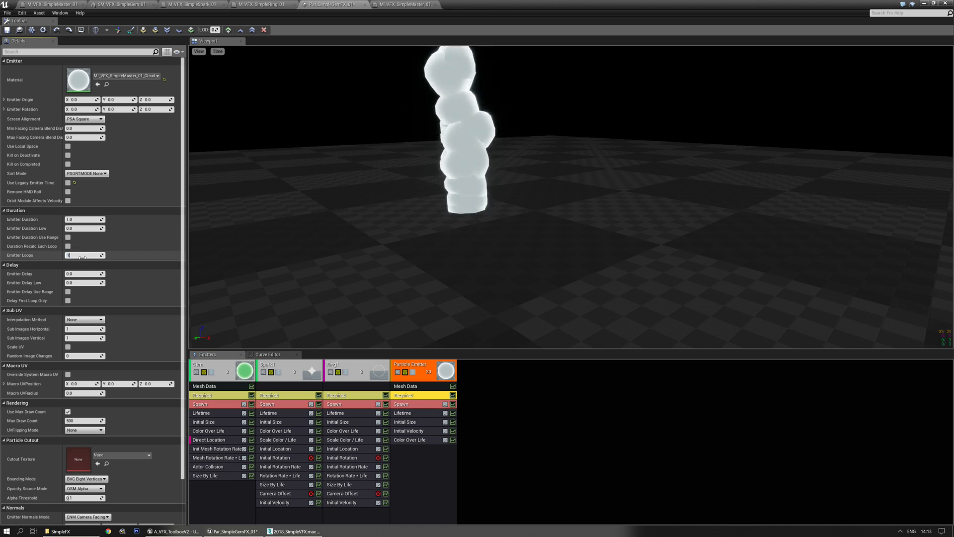
type("1")
key("Return")
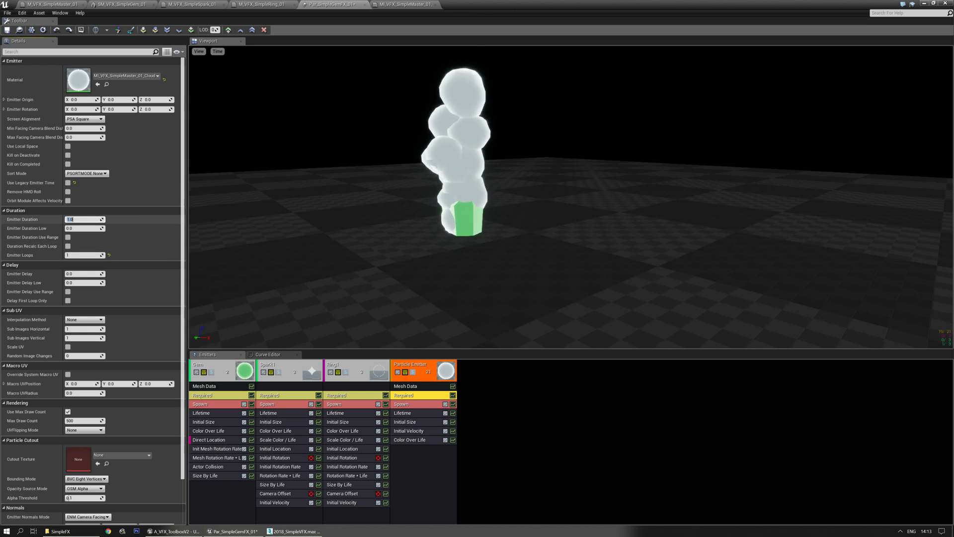
left_click(82, 219)
type("0")
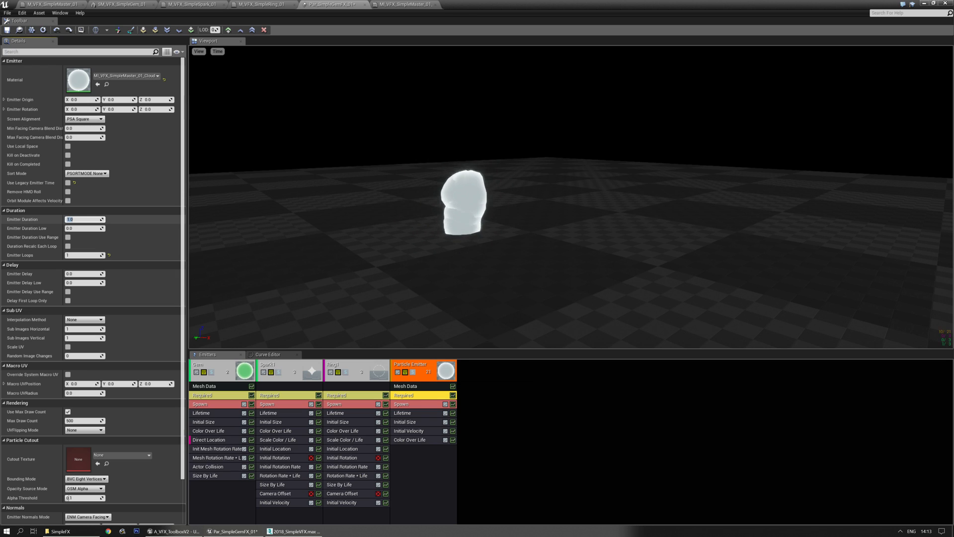
- Set the cloud emitter's constant Spawn Rate to 0
left_click(413, 405)
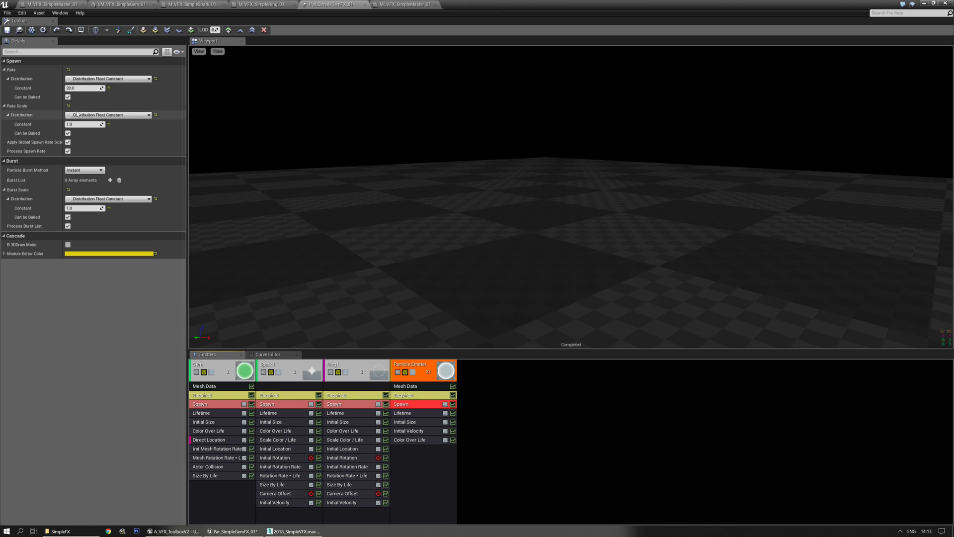
left_click(111, 79)
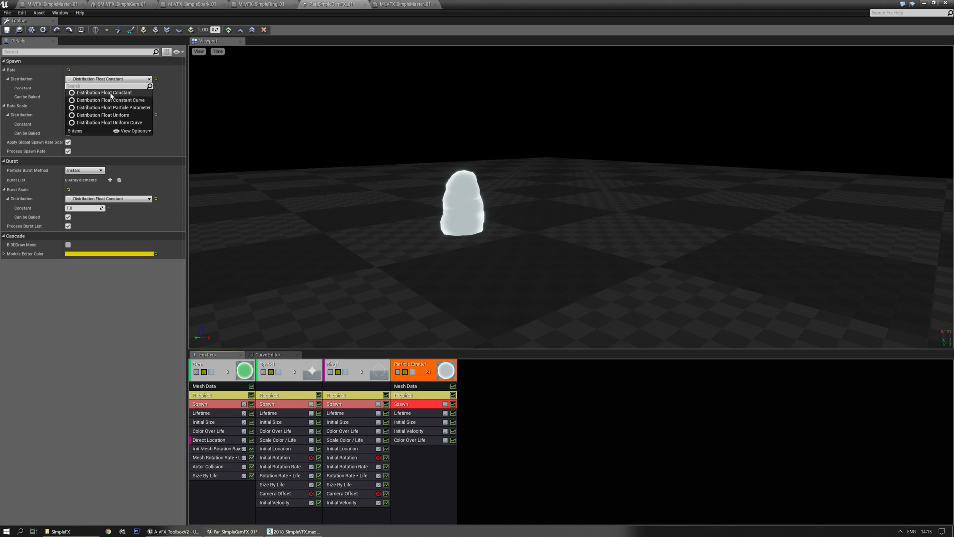
left_click(126, 64)
left_click(85, 88)
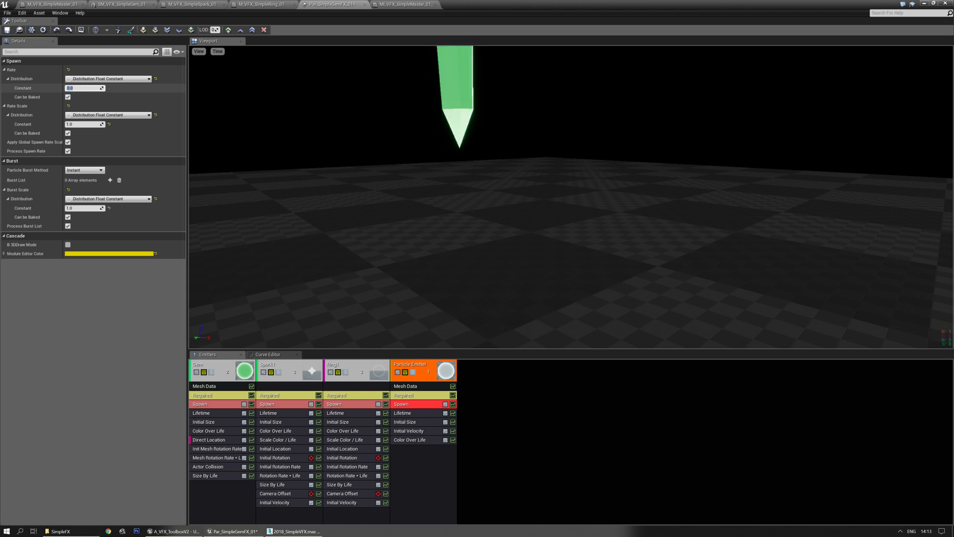
left_click(124, 80)
left_click(122, 91)
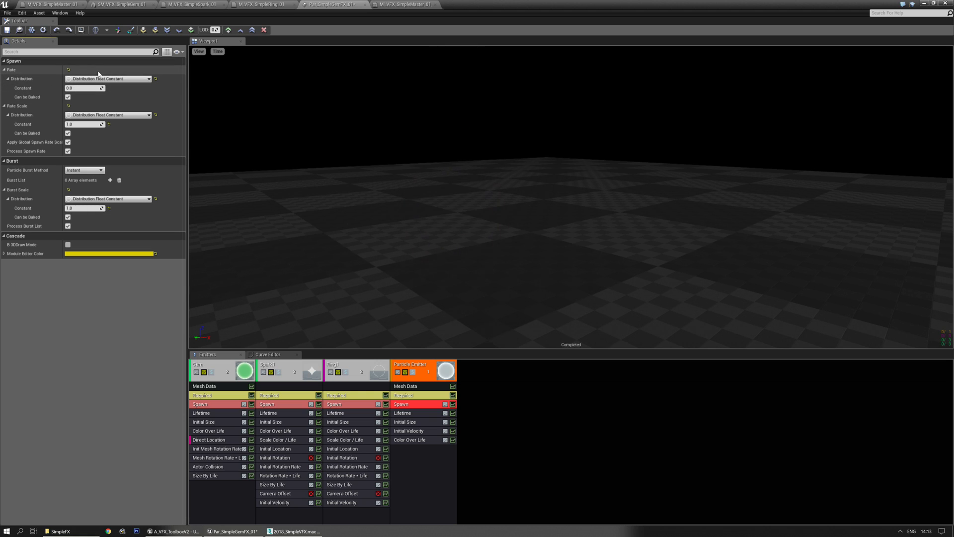
- Add a burst entry to the cloud emitter's Spawn module with Count 30 and Count Low 20
left_click(110, 180)
left_click(91, 200)
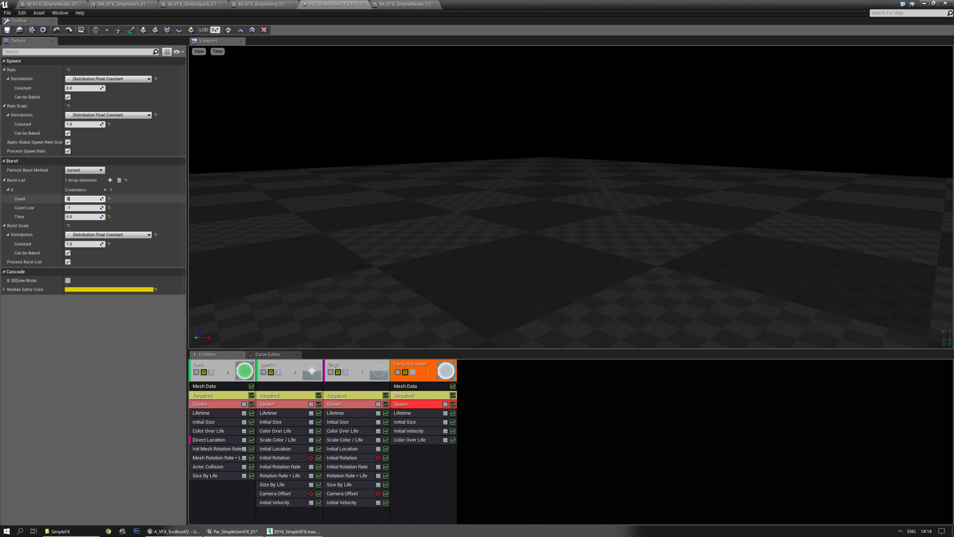
key("Tab")
type("20")
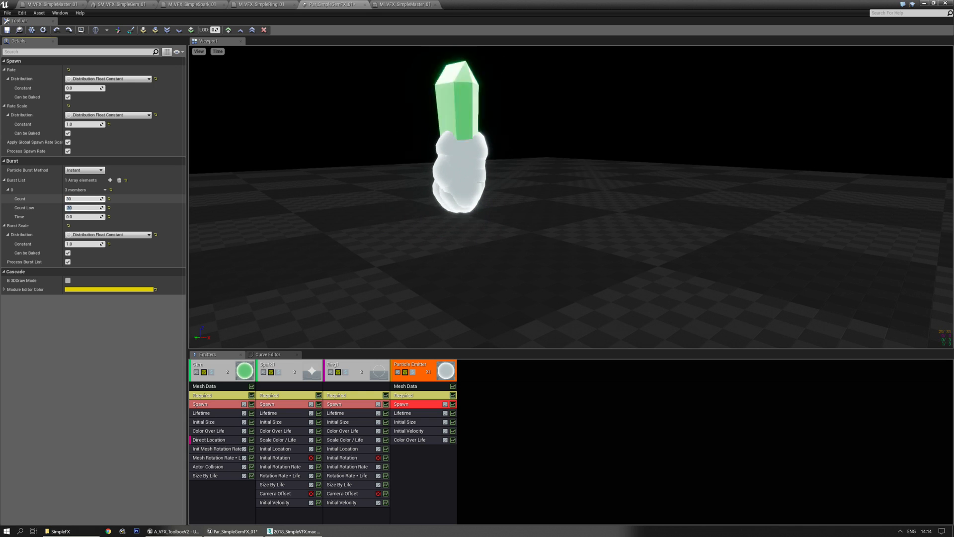
- Delete the Initial Velocity module from the cloud emitter
left_click(420, 431)
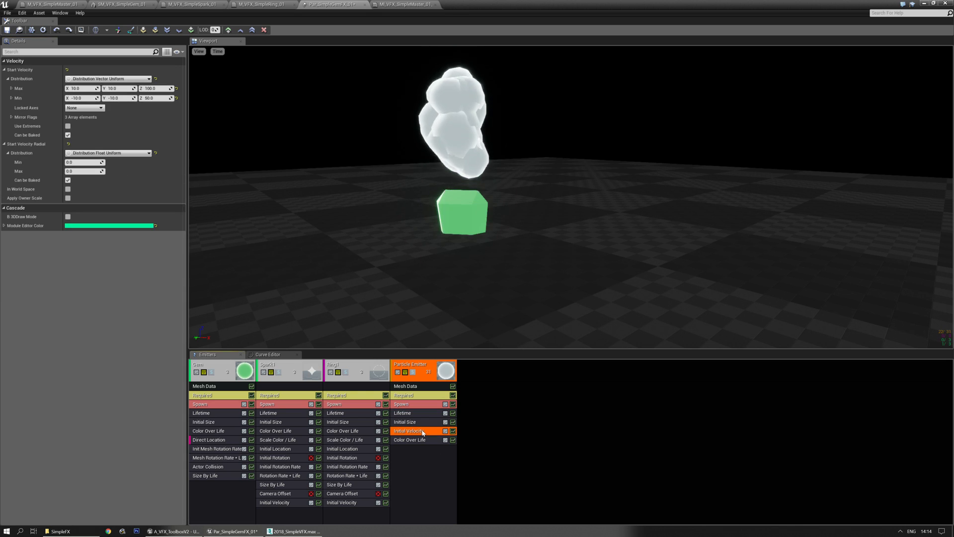
key("Delete")
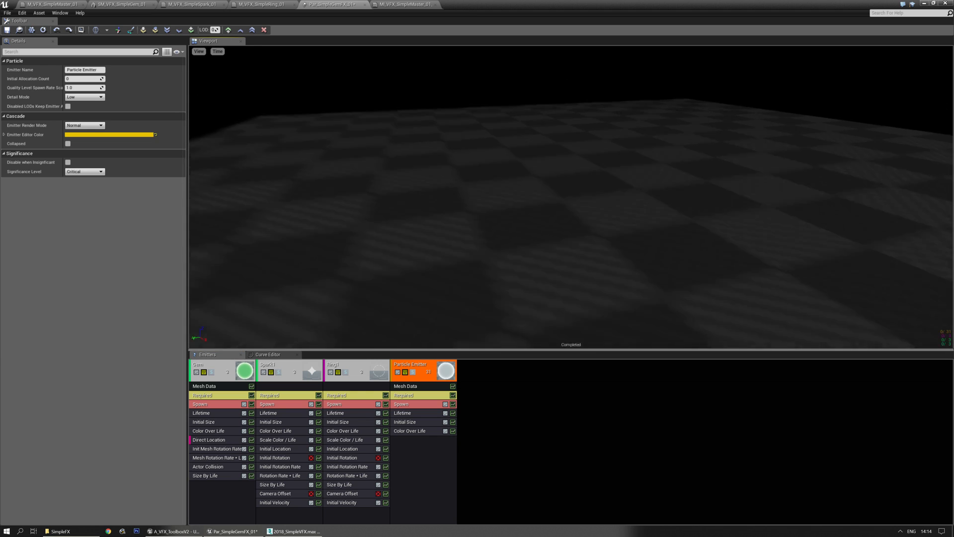
right_click_drag(552, 239, 547, 283)
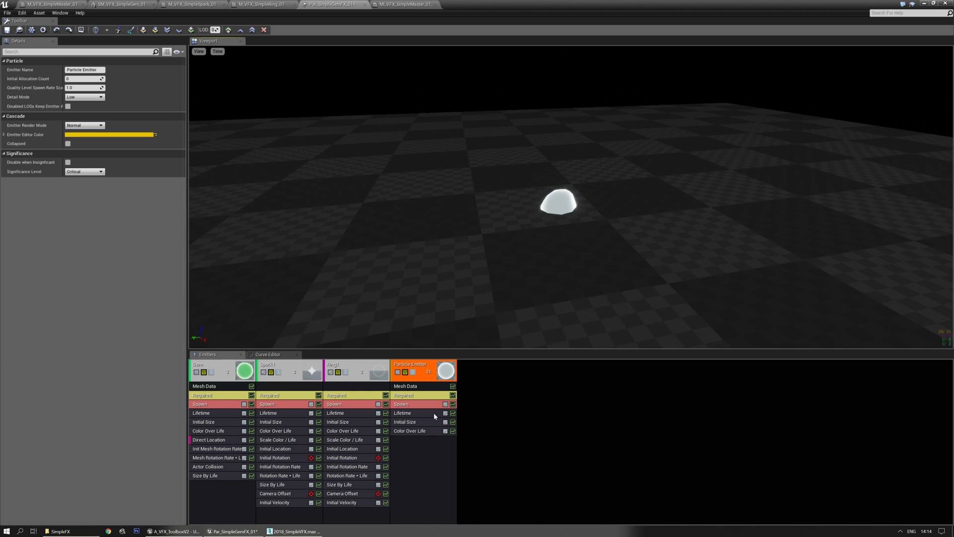
- Add a Cylinder location module to the cloud emitter
right_click(410, 446)
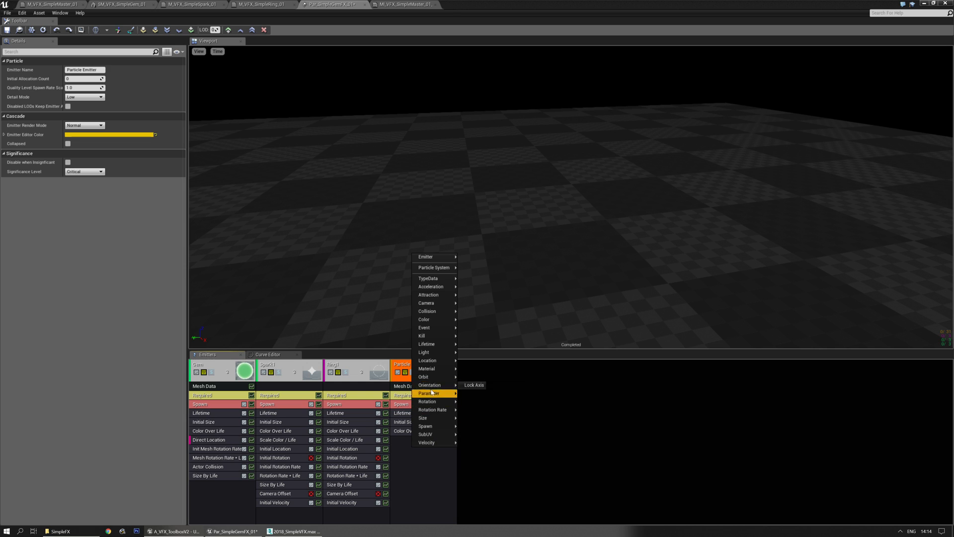
mouse_move(432, 364)
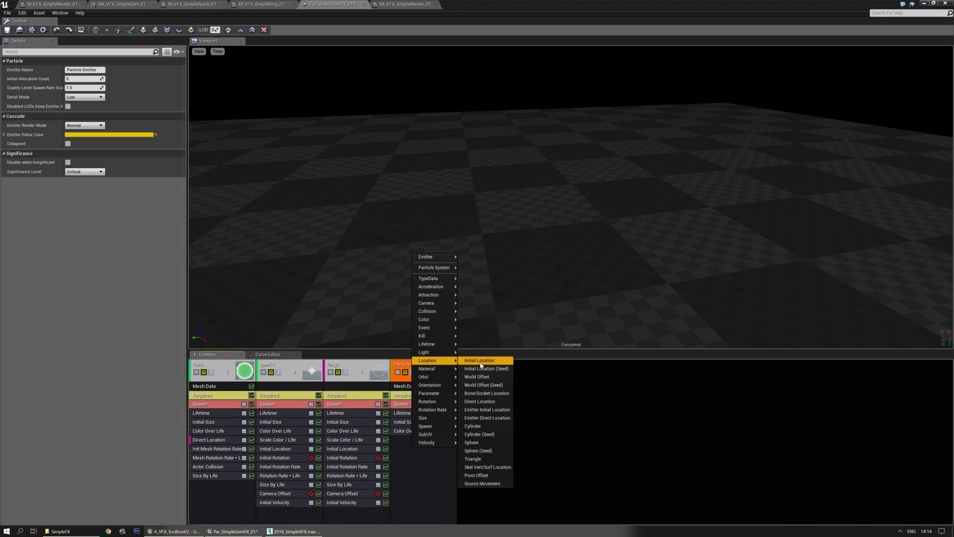
left_click(469, 426)
right_click_drag(541, 243, 541, 251)
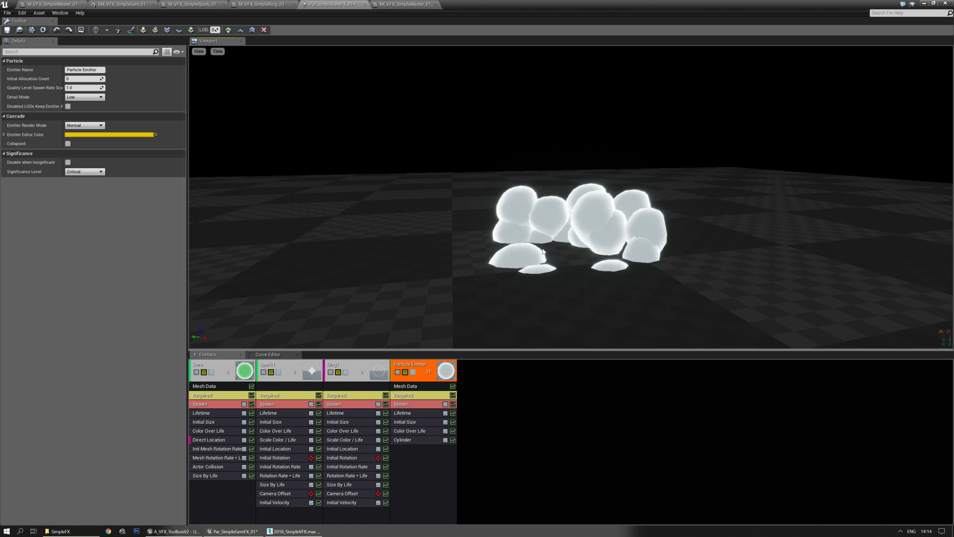
right_click_drag(559, 224, 561, 219)
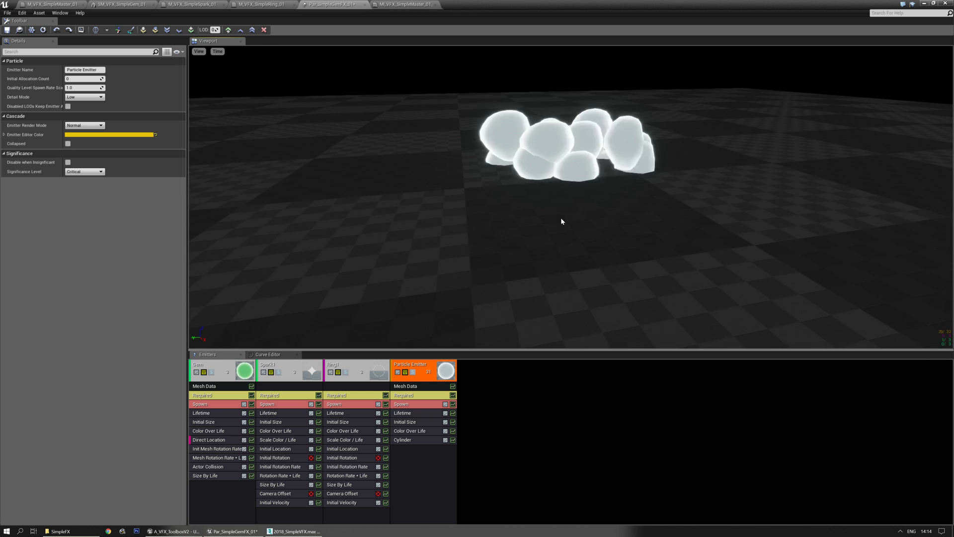
- Enable Surface Only in the cloud emitter's Cylinder module
left_click(423, 441)
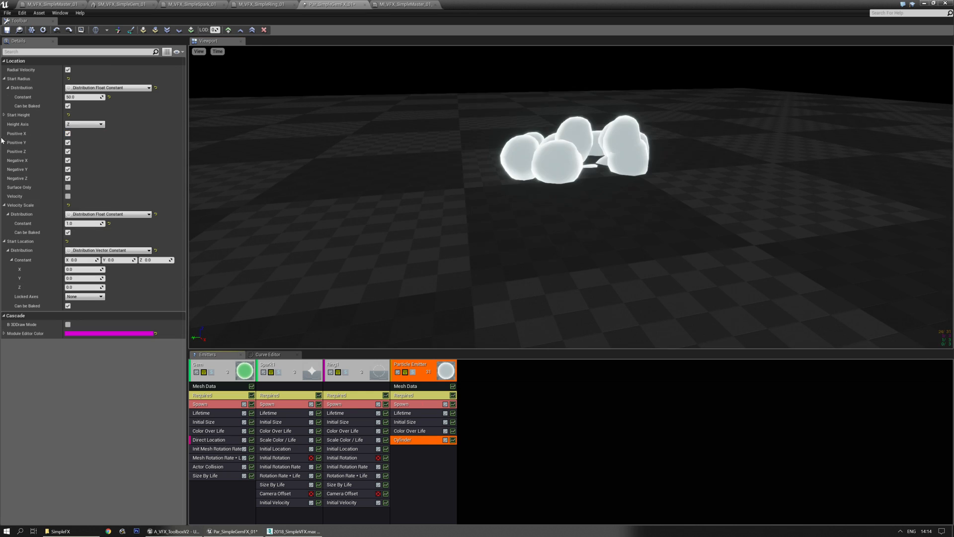
left_click(67, 188)
mouse_move(557, 199)
right_mouse_down()
mouse_move(557, 224)
mouse_move(557, 214)
right_mouse_up()
right_click_drag(447, 203, 447, 191)
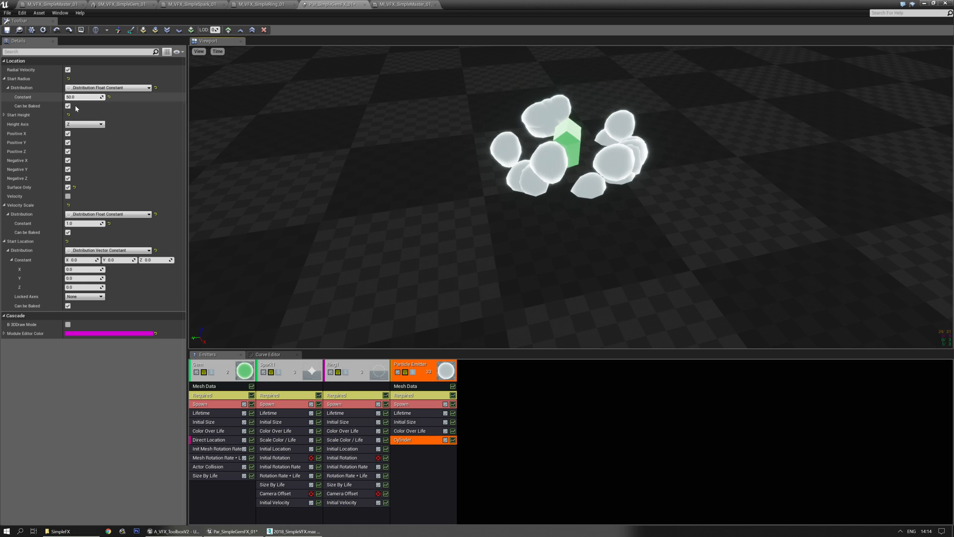
- Try Start Height values of 0 and 1 in the Cylinder module, and settle on a constant of 0.1
left_click(5, 115)
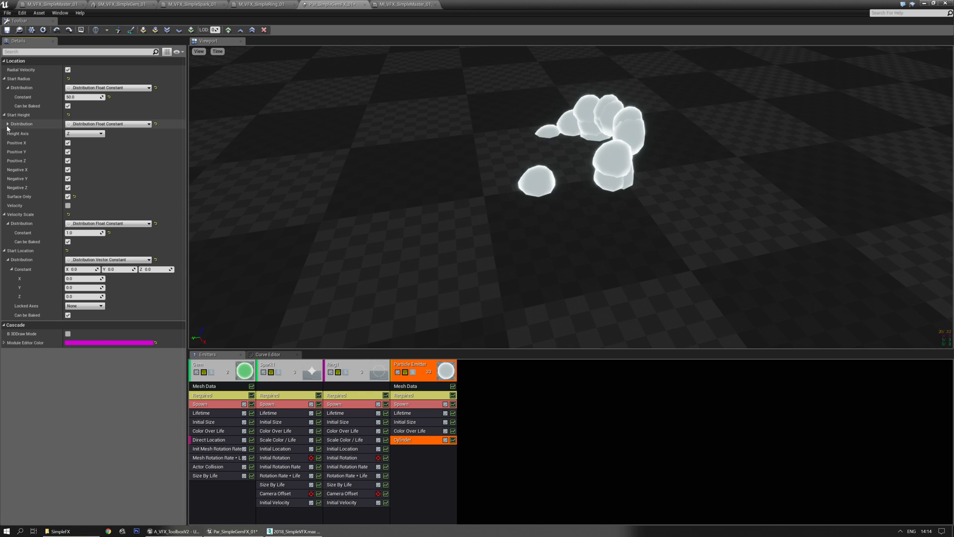
left_click(8, 125)
type("0")
key("Return")
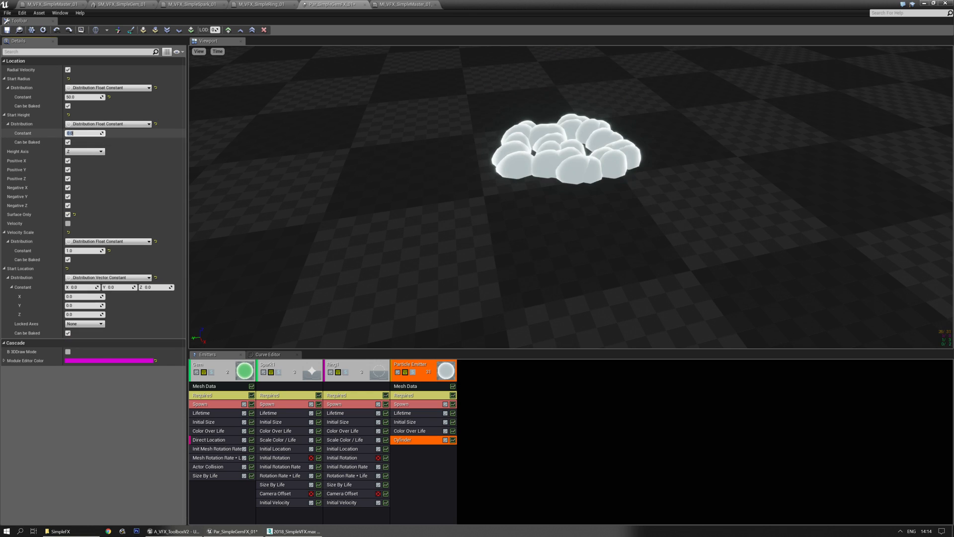
type("1")
key("Return")
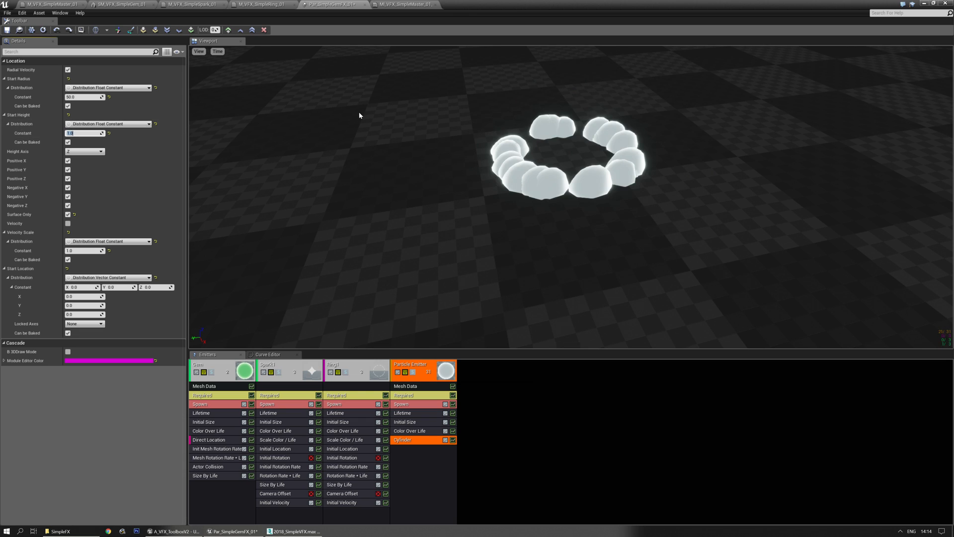
type("0.1")
key("Return")
type("0")
key("Return")
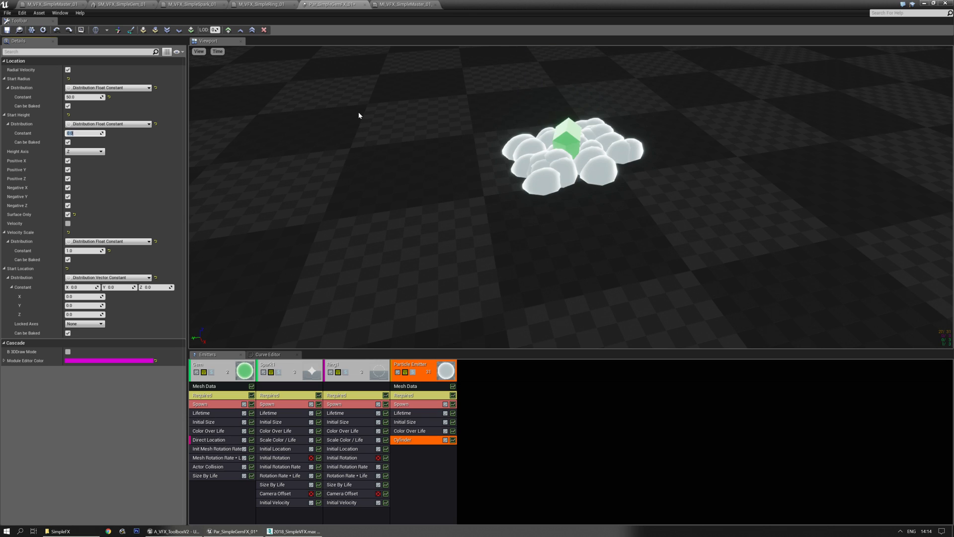
type("0.1")
key("Return")
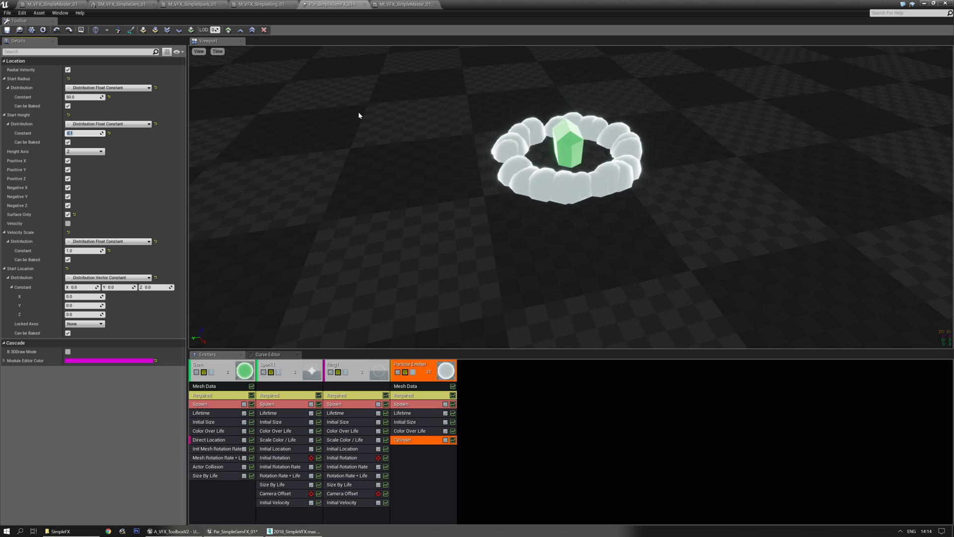
left_click(681, 212)
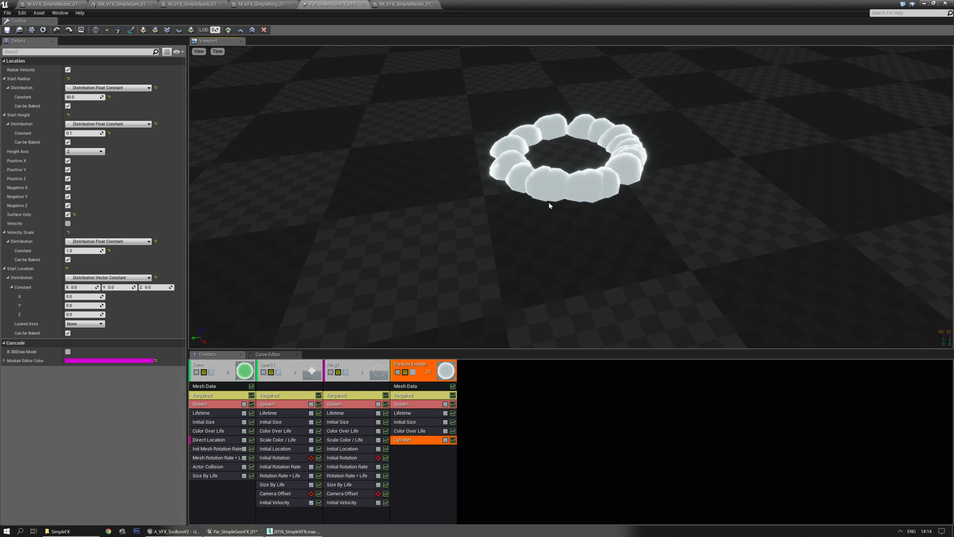
- Disable Negative Z and Positive Z in the Cylinder module and set its constant Start Radius to 10
left_click(69, 205)
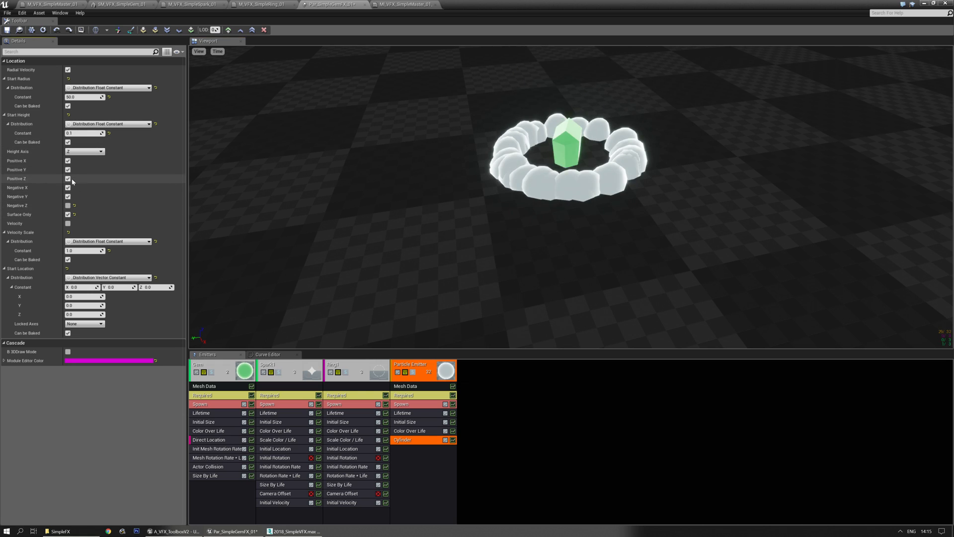
left_click(69, 178)
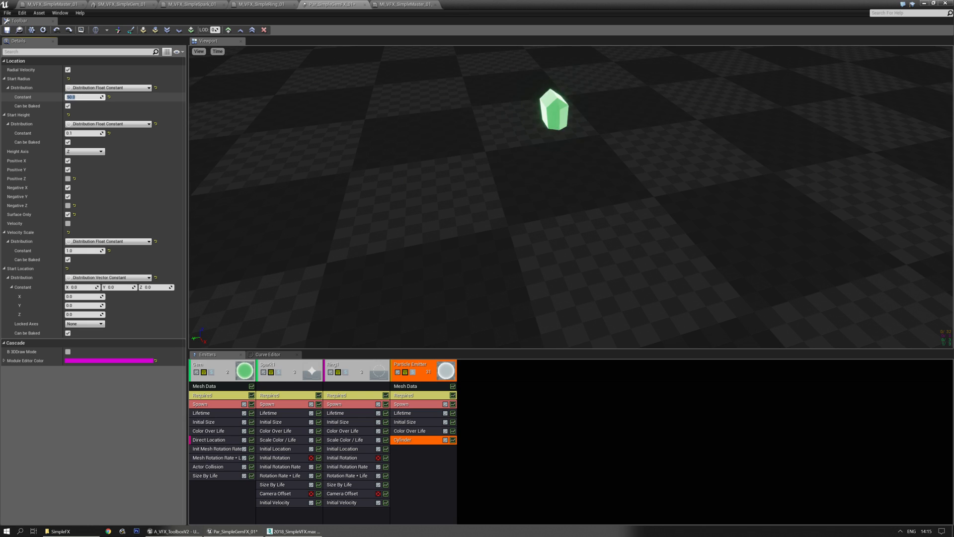
type("10")
key("Return")
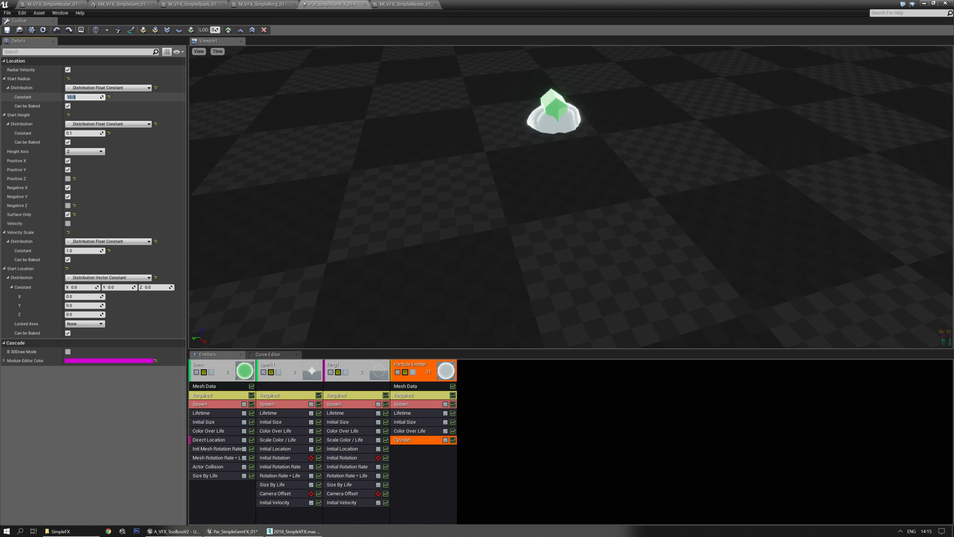
left_click_drag(542, 217, 544, 169)
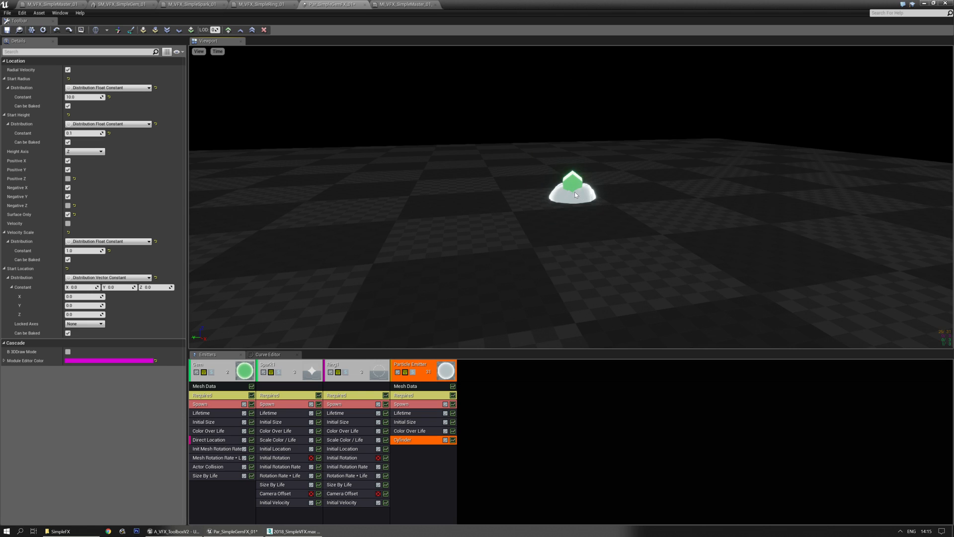
- Set Emitter Delay to 0.6 in the cloud emitter's Required module
left_click(407, 396)
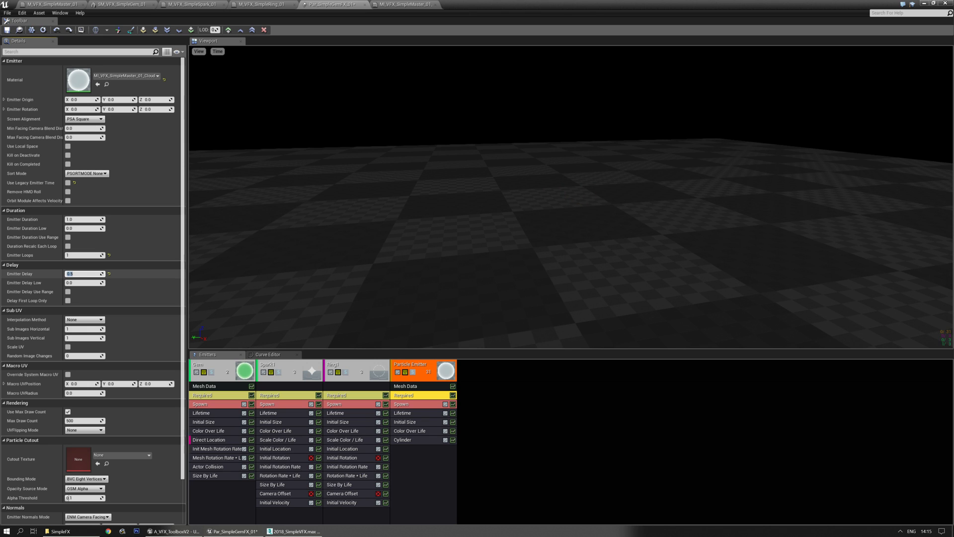
left_click_drag(476, 266, 486, 258)
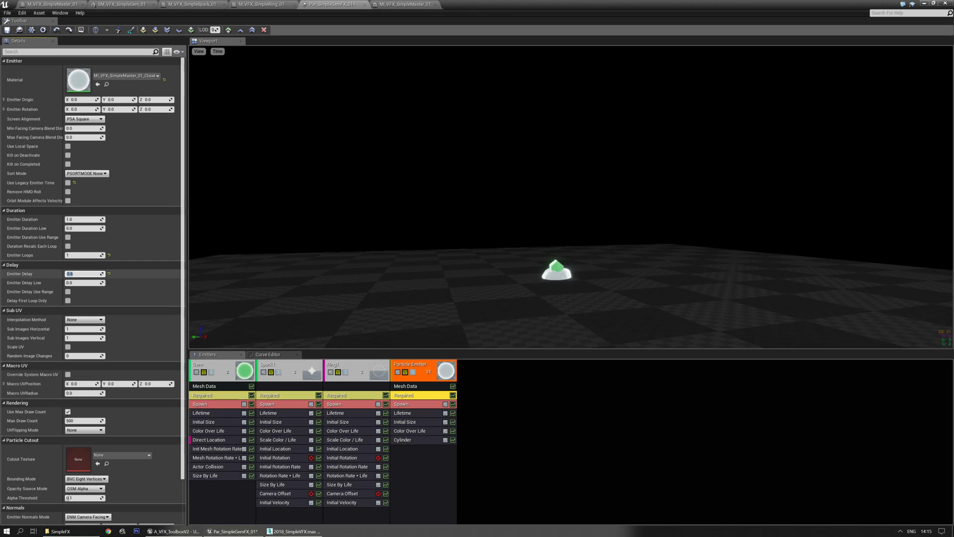
type("2")
key("Return")
left_click_drag(610, 289, 570, 285)
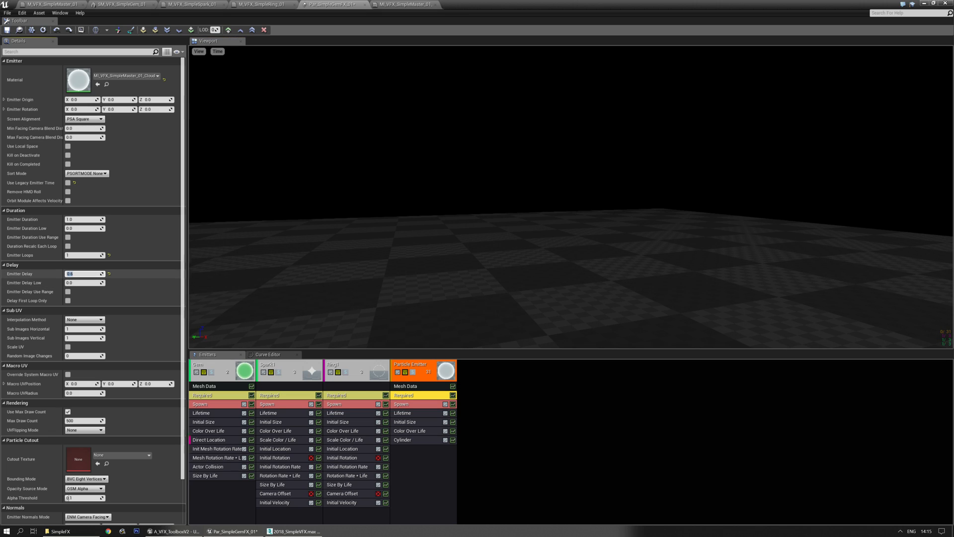
left_click_drag(387, 246, 322, 300)
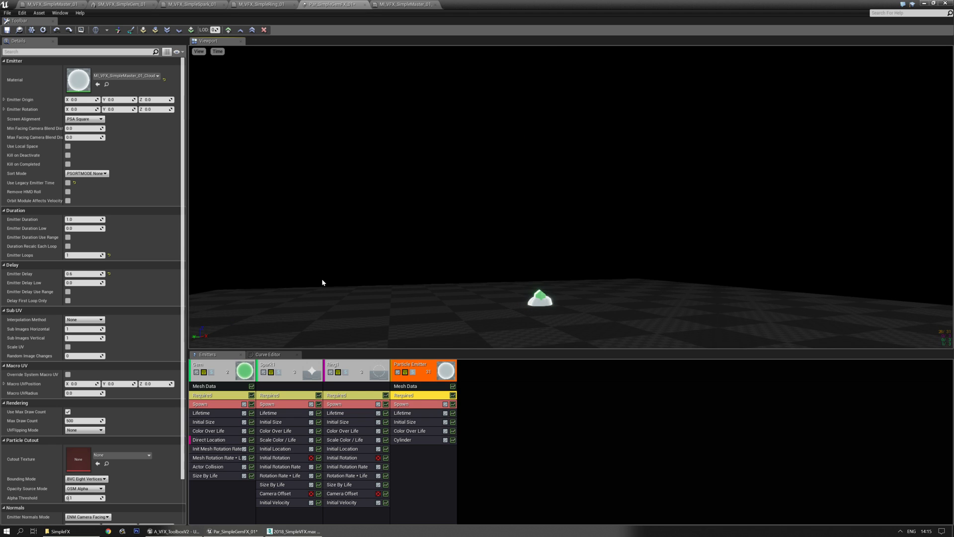
left_click_drag(397, 304, 467, 228)
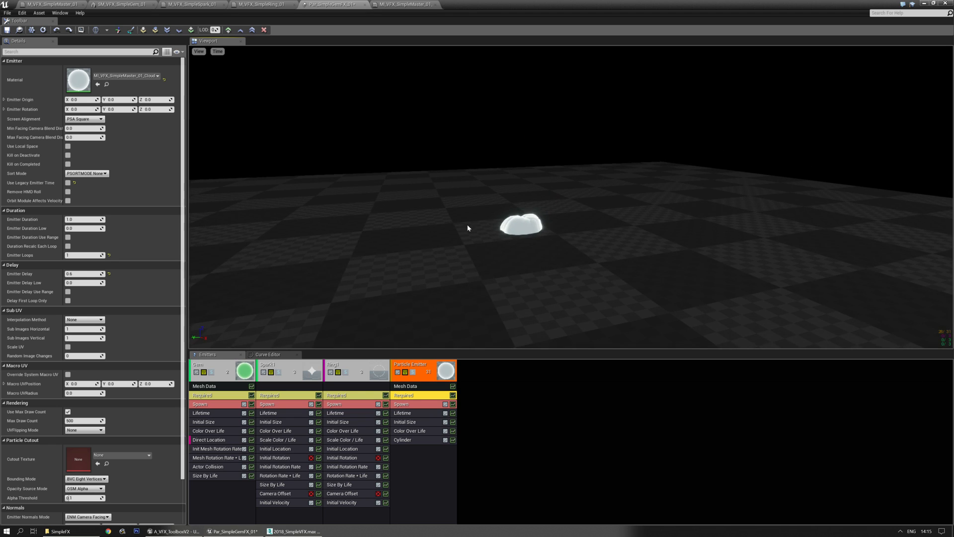
- Enable Velocity in the Cylinder module and make Velocity Scale a Distribution Float Uniform with minimum 20 and maximum 40
left_click(421, 440)
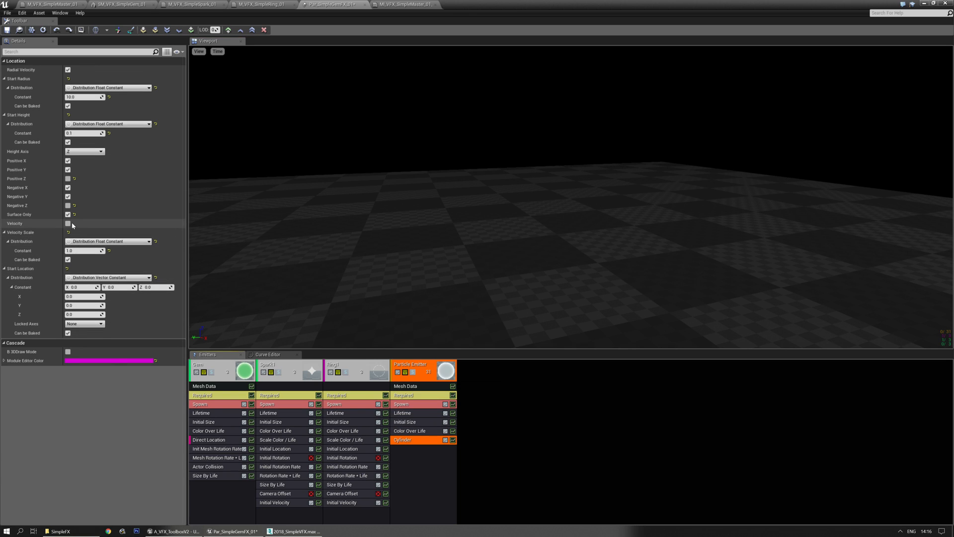
left_click(68, 224)
left_click(101, 242)
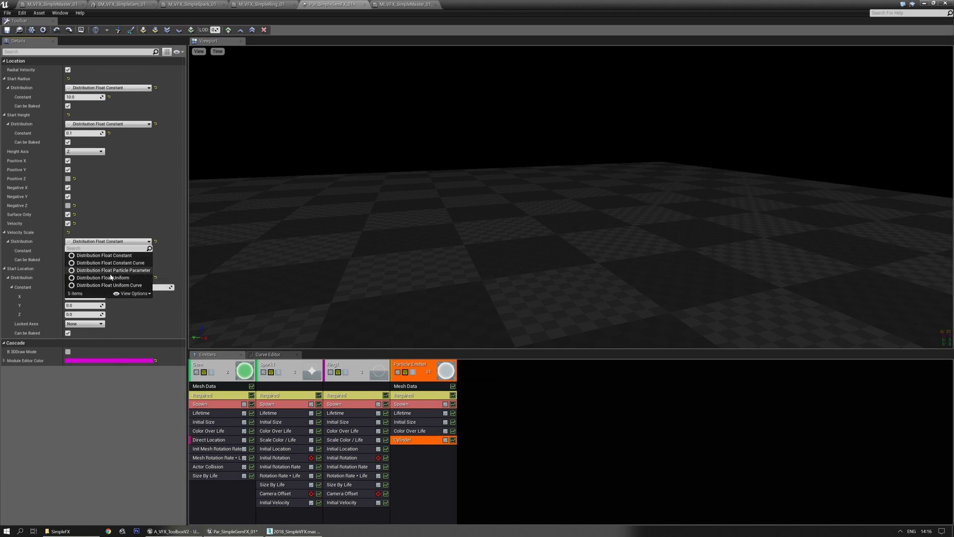
left_click(95, 275)
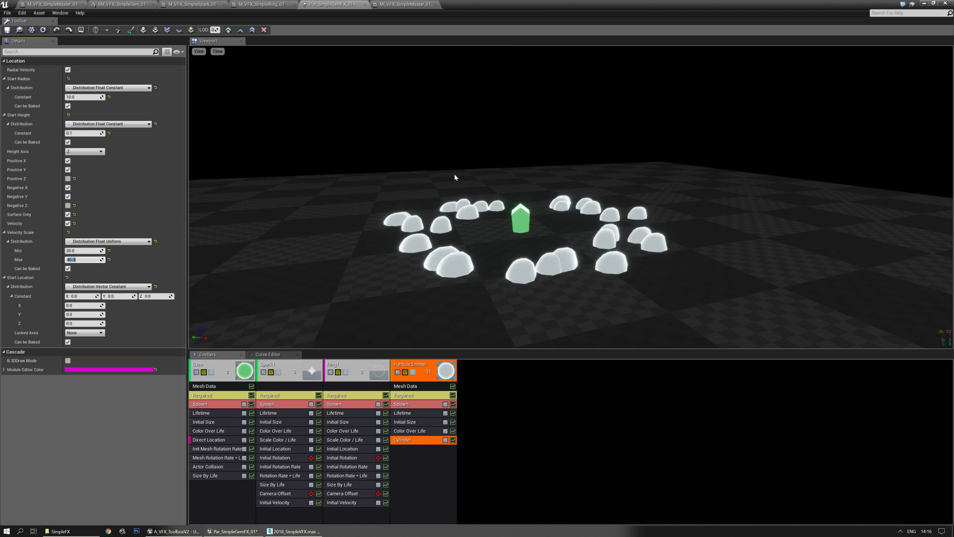
right_click_drag(452, 156, 452, 182)
left_click_drag(593, 225, 583, 191)
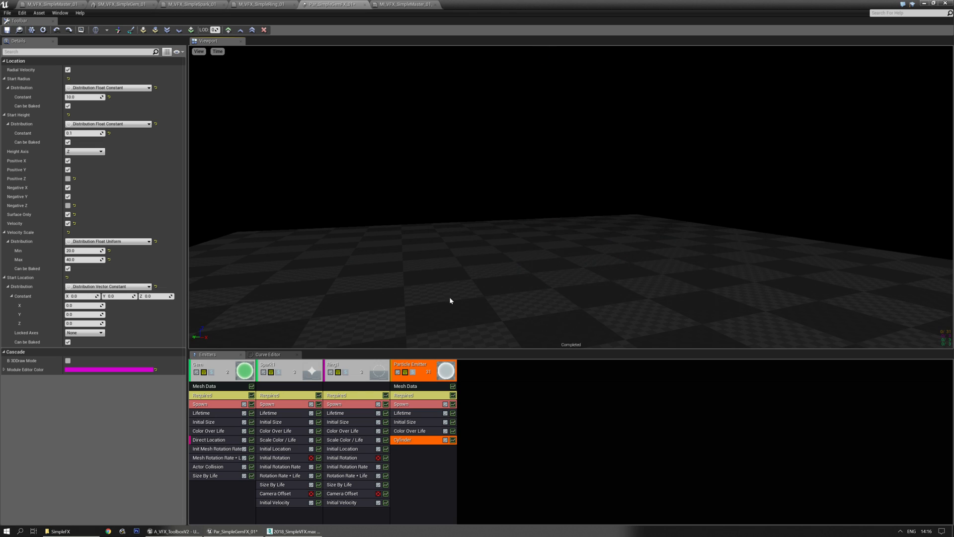
- Set both the minimum and maximum of the Cylinder module's Velocity Scale to 80
left_click(83, 252)
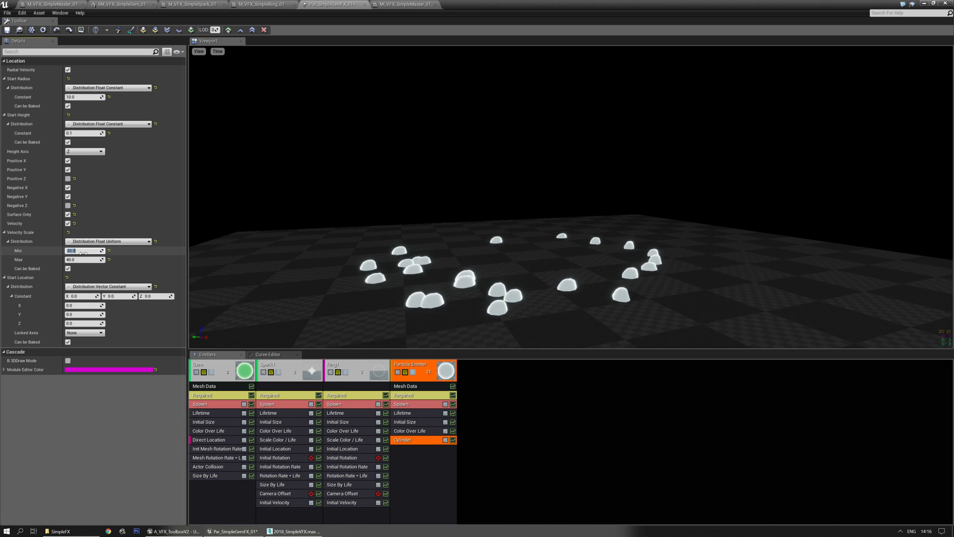
type("80")
key("Tab")
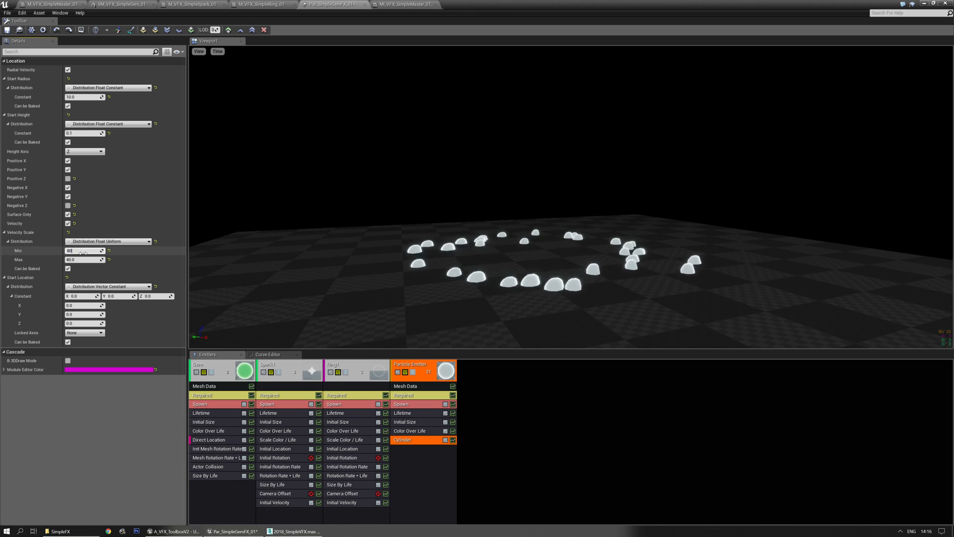
type("80")
key("Return")
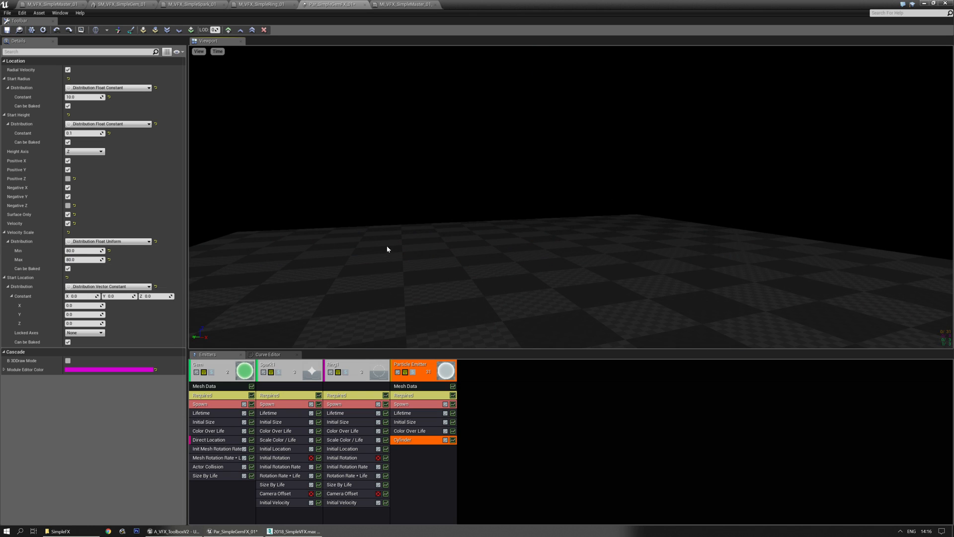
- Add a Drag module to the cloud emitter and set its Drag Coefficient constant to 2
right_click(411, 450)
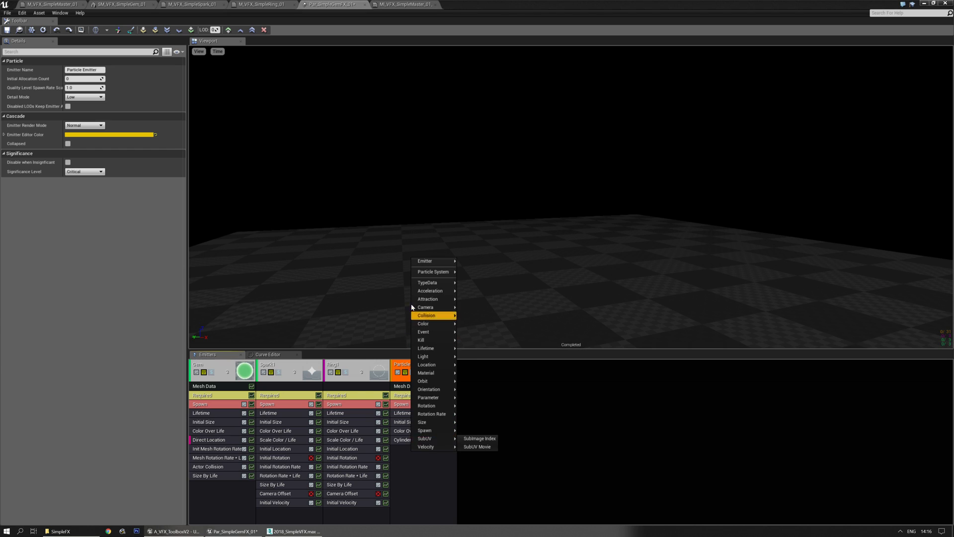
mouse_move(443, 291)
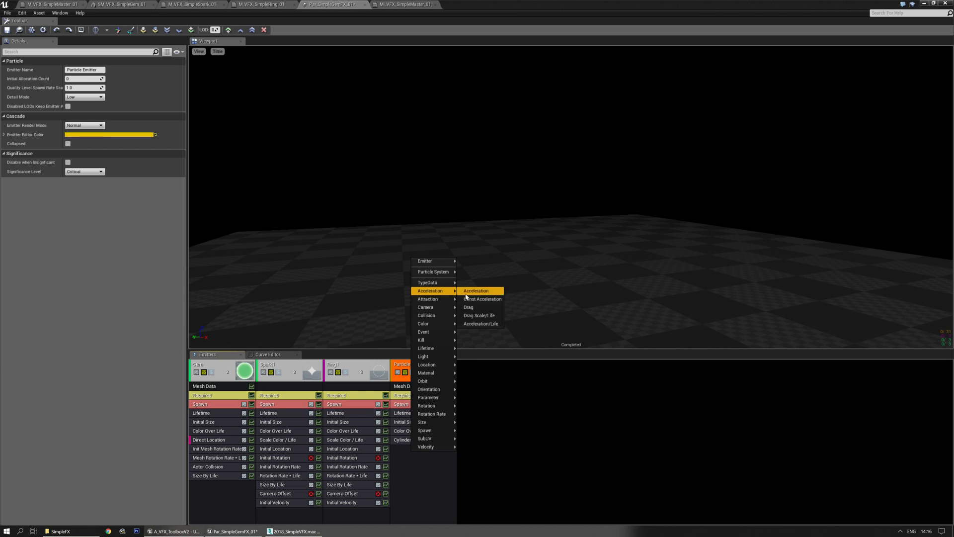
left_click(497, 311)
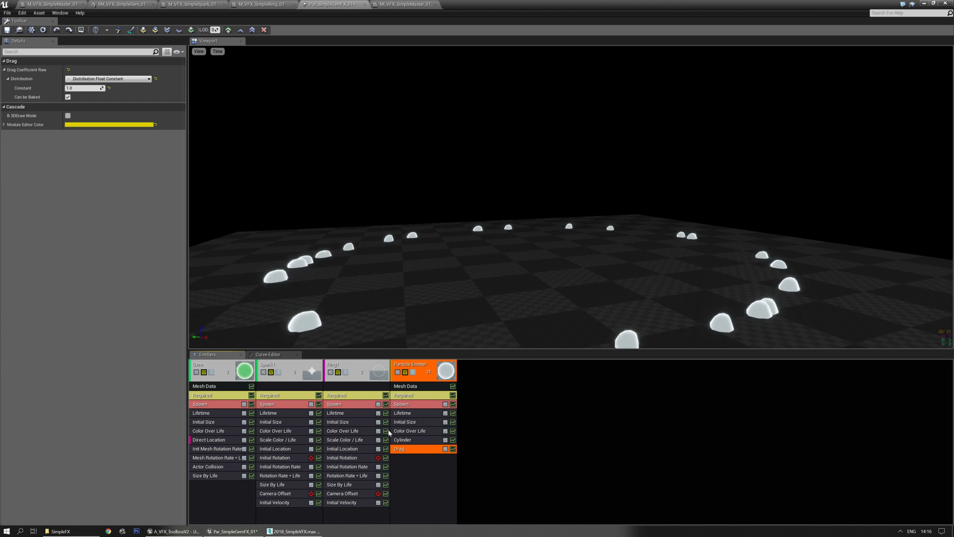
left_click(84, 88)
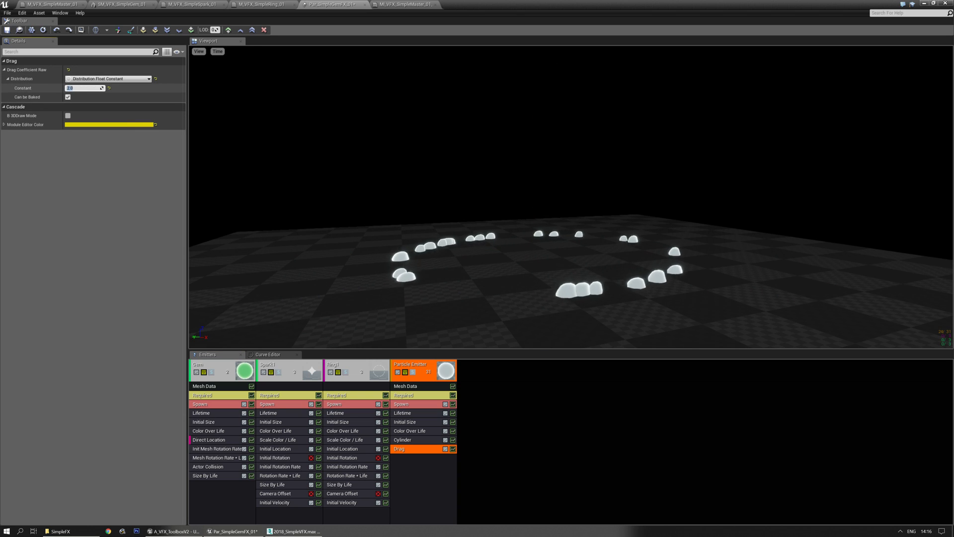
left_click_drag(553, 200, 553, 237)
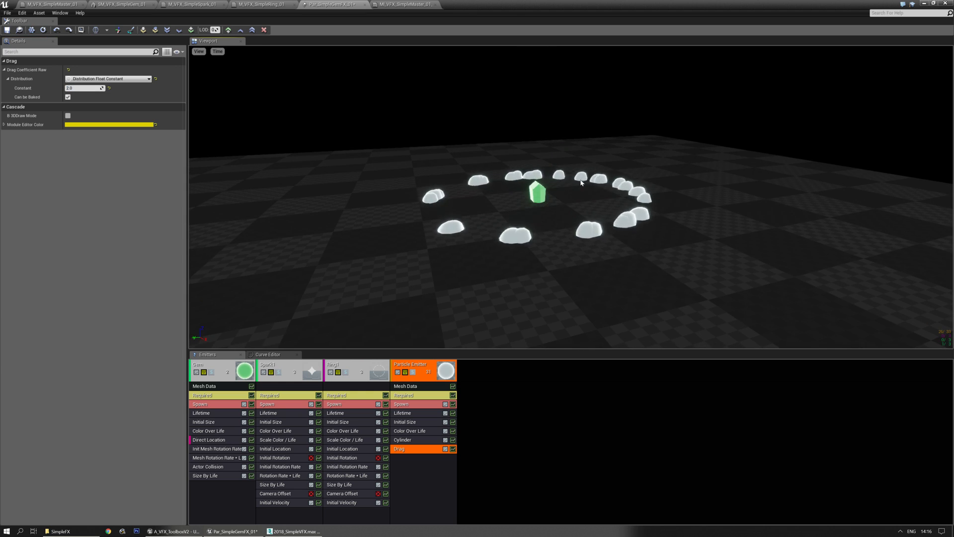
left_click_drag(580, 179, 581, 174)
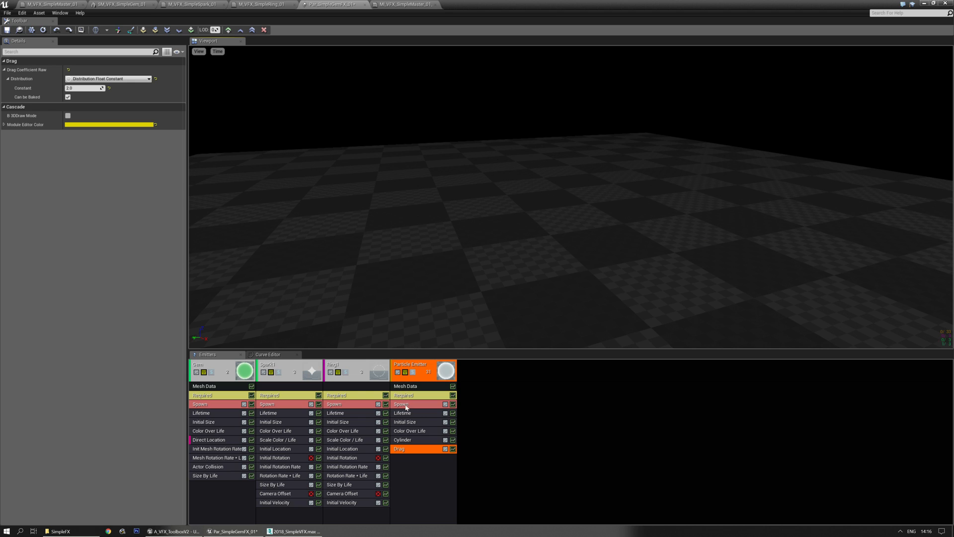
- Add an Init Mesh Rotation module to the cloud emitter, keeping the maximum Start Rotation at 1 on Z
left_click(405, 422)
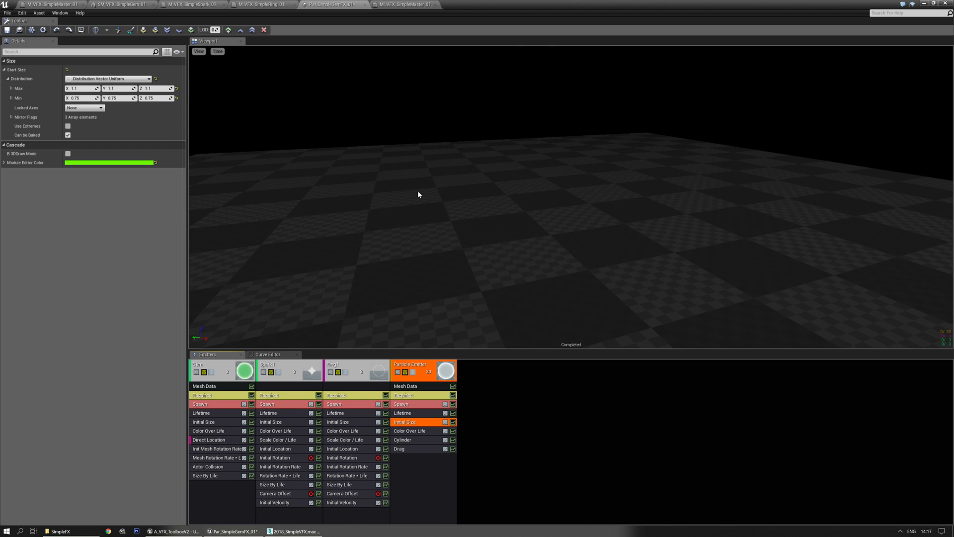
right_click(416, 460)
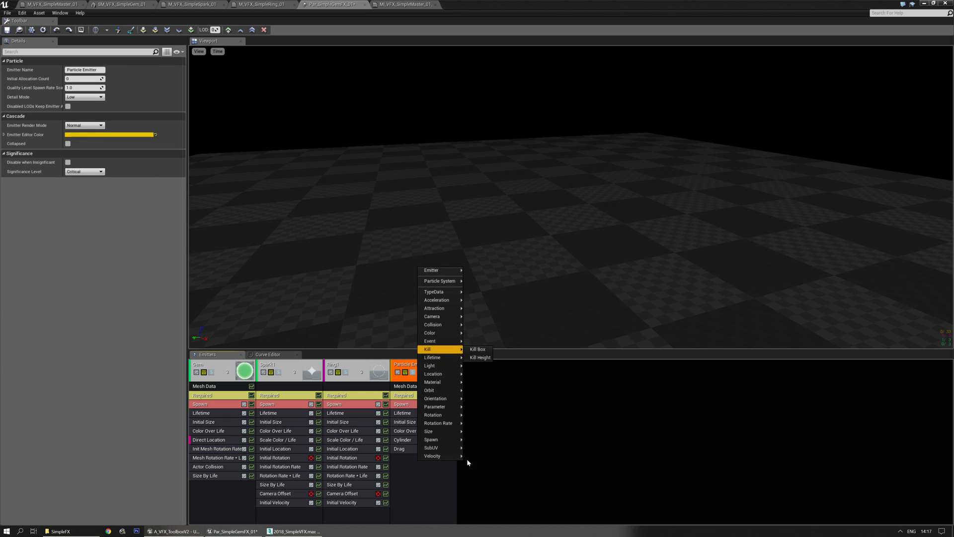
mouse_move(433, 425)
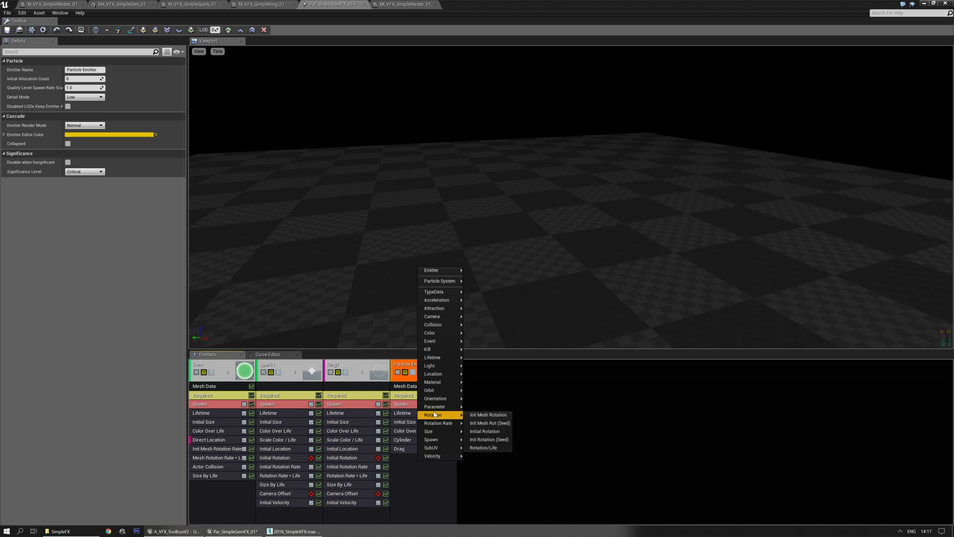
left_click(485, 415)
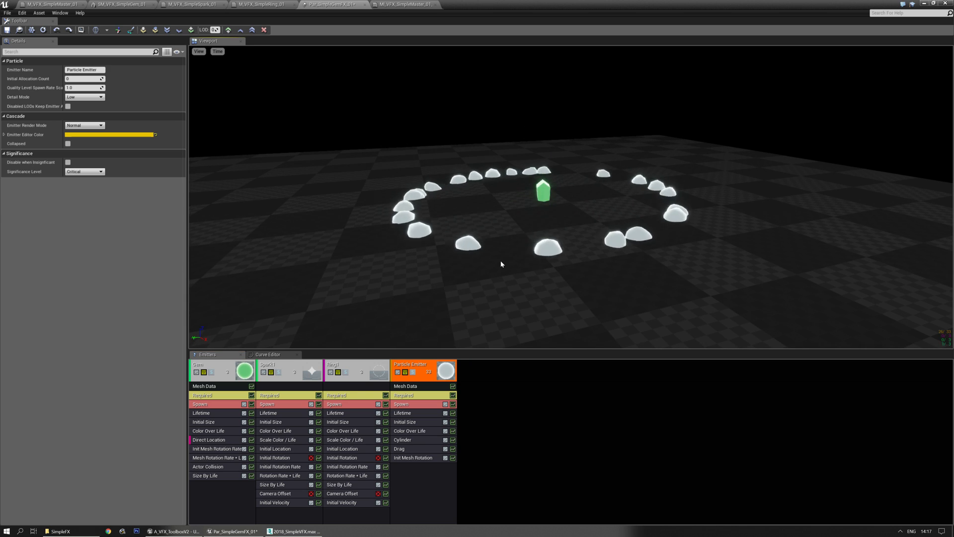
left_click(413, 458)
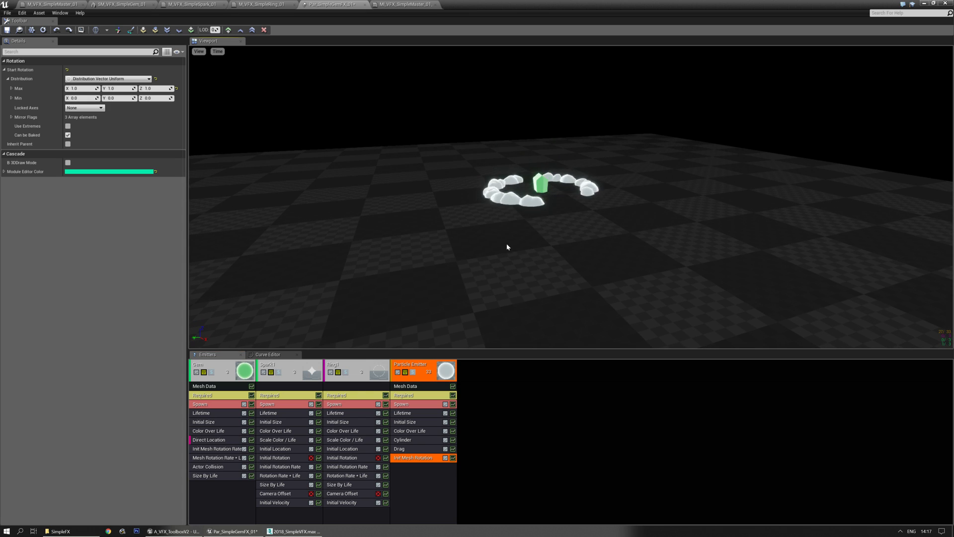
left_click(162, 86)
type("0.9999")
type("1")
key("Return")
right_click_drag(518, 192, 517, 188)
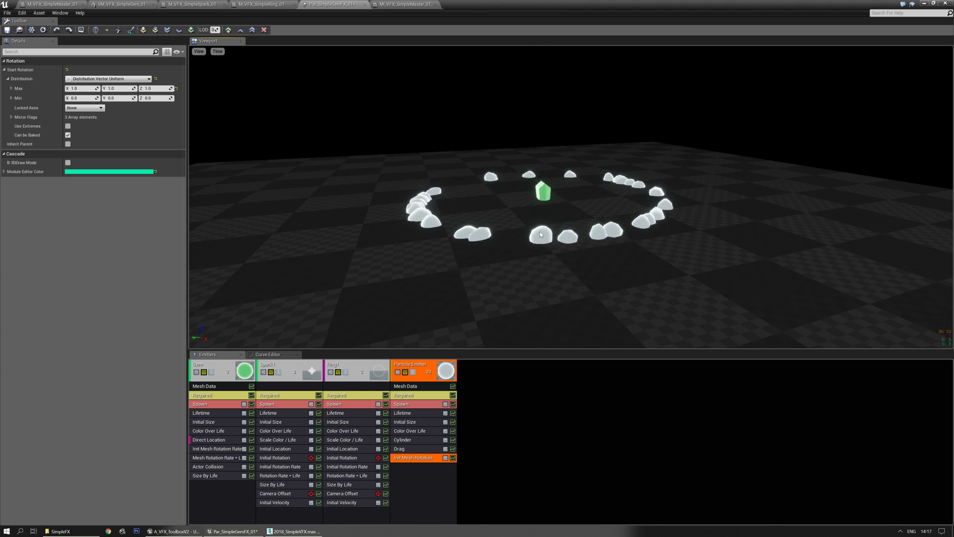
- Add an Init Mesh Rotation Rate module to the cloud emitter and open its settings
left_click(417, 466)
right_click(418, 466)
mouse_move(433, 431)
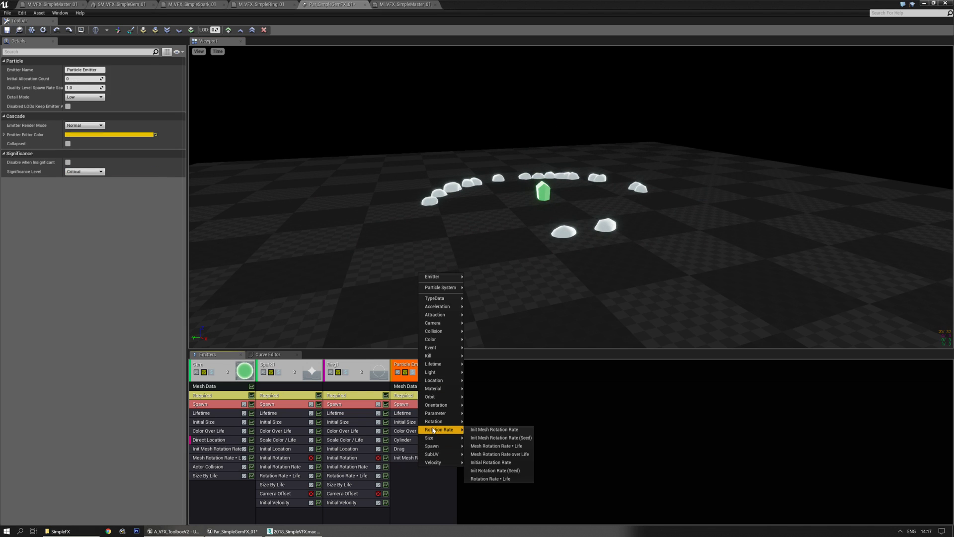
left_click(472, 429)
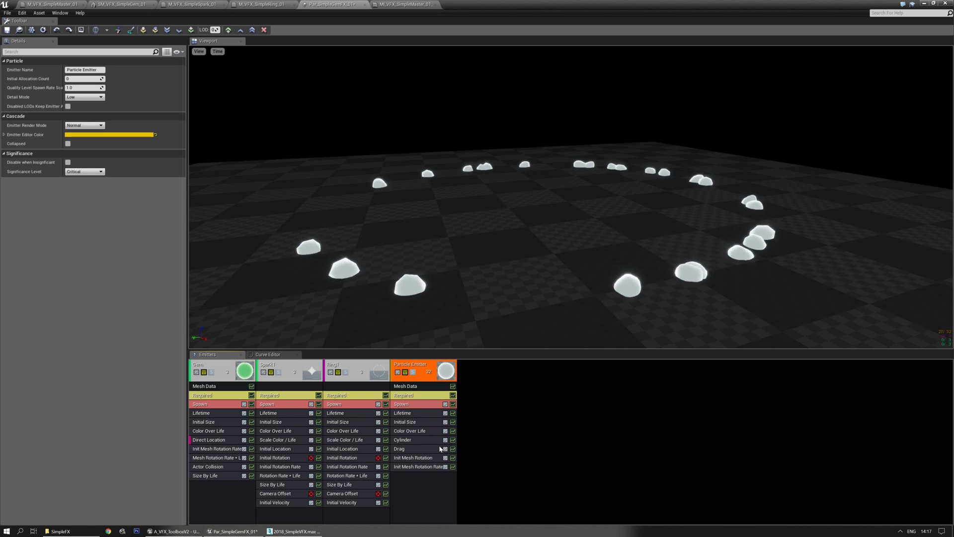
left_click(426, 467)
- Set Start Rotation Rate to a Max of -0.33 and a Min of 0.33 on all three axes
left_click(94, 89)
type("-0.33")
key("Return")
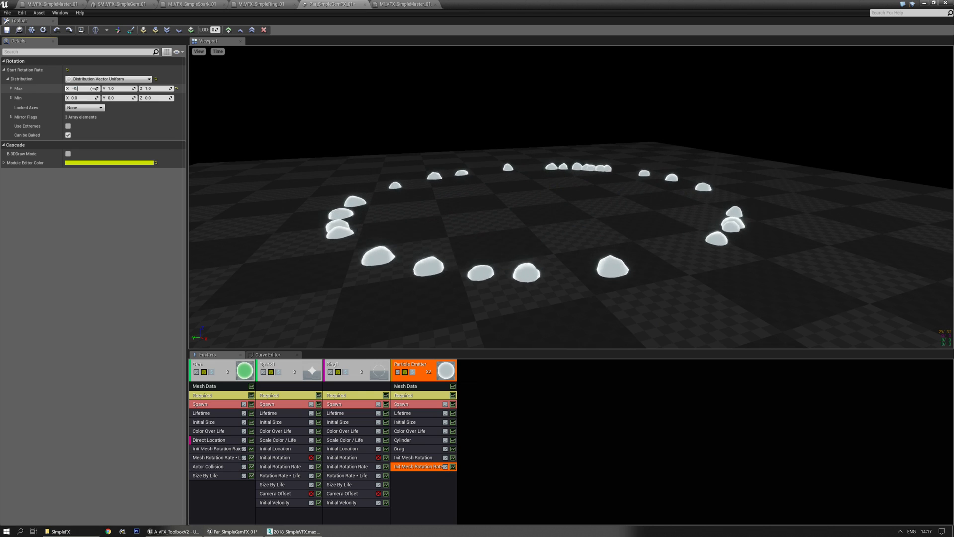
type("-0.33")
key("Tab")
type("-0.33")
key("Tab")
type("0.33")
key("Tab")
type("0.33")
key("Tab")
type("0.33")
key("Return")
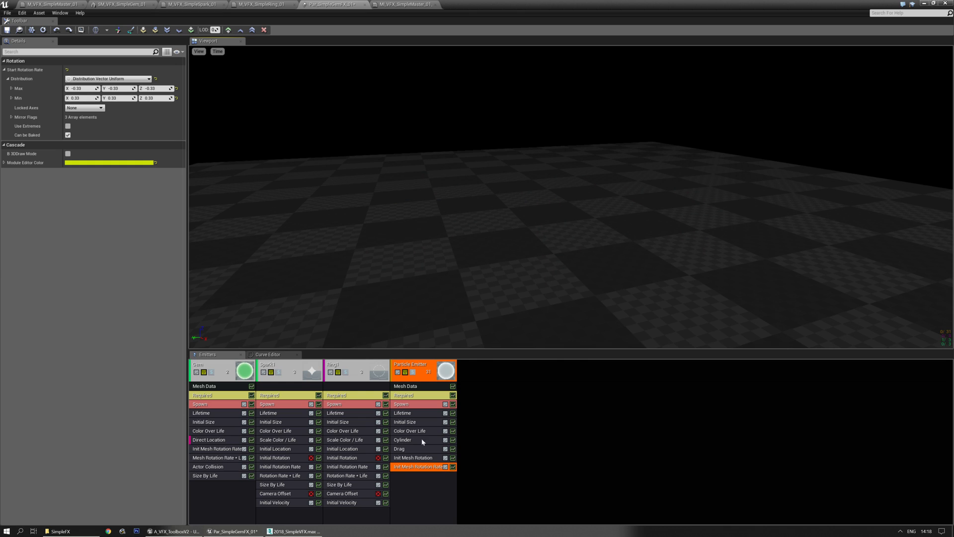
- Add a Size By Life module to the cloud emitter and open its settings
right_click(410, 481)
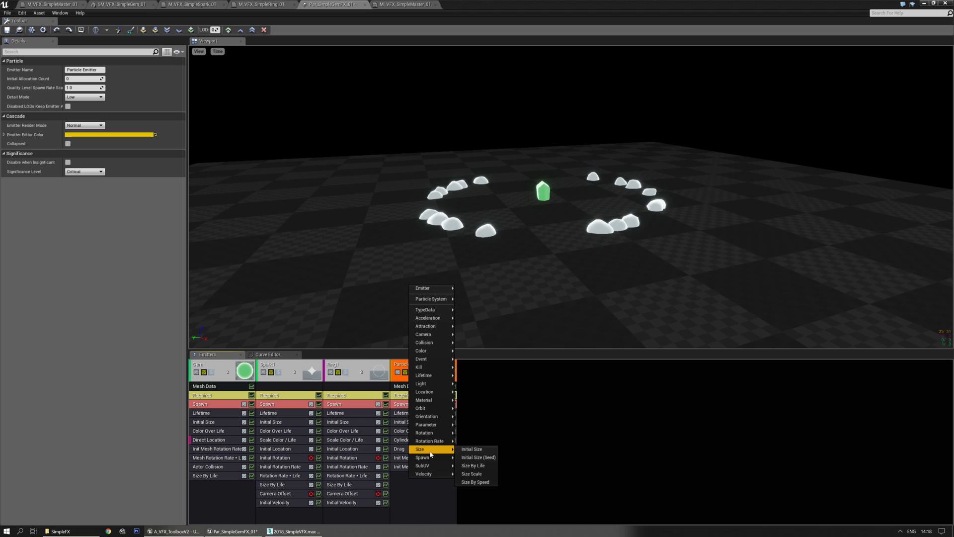
left_click(485, 465)
left_click(417, 476)
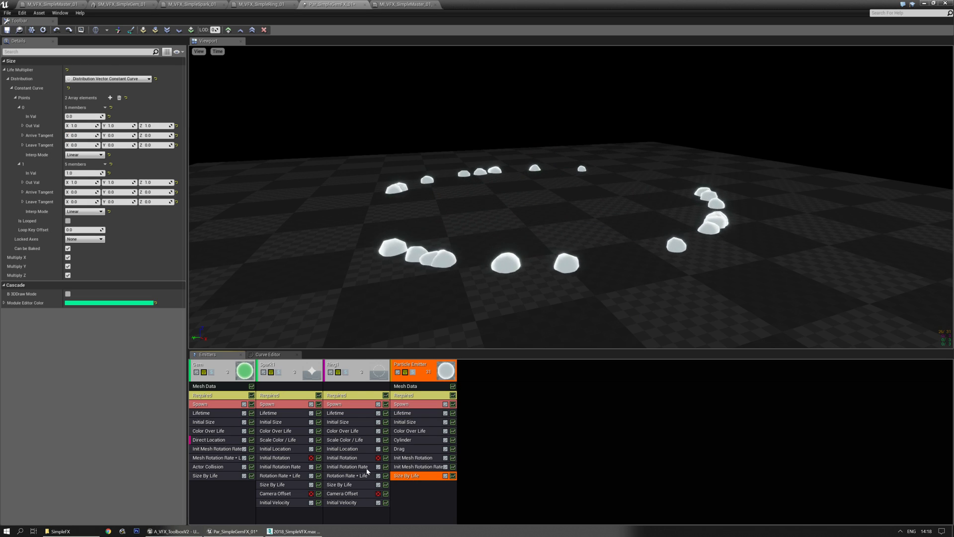
- Replace the Size By Life curve points with four: size 0 at time 0, 1 at 0.125, 2 at 0.5, and 0 at 1
left_click(119, 98)
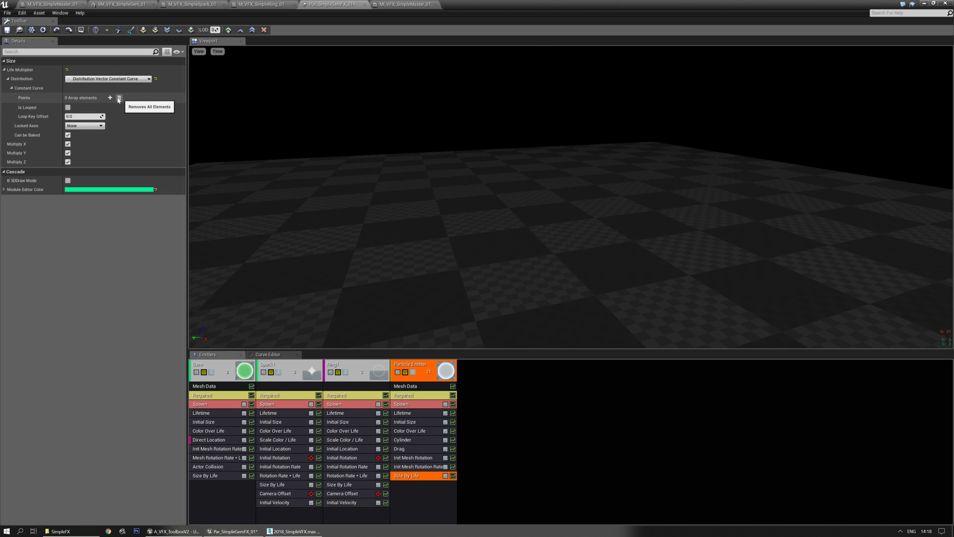
left_click(110, 98)
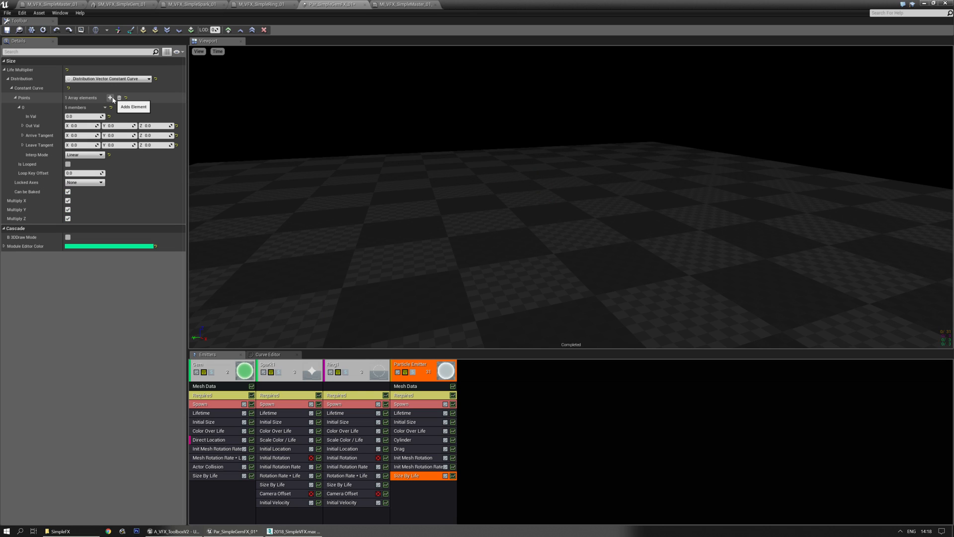
left_click(111, 98)
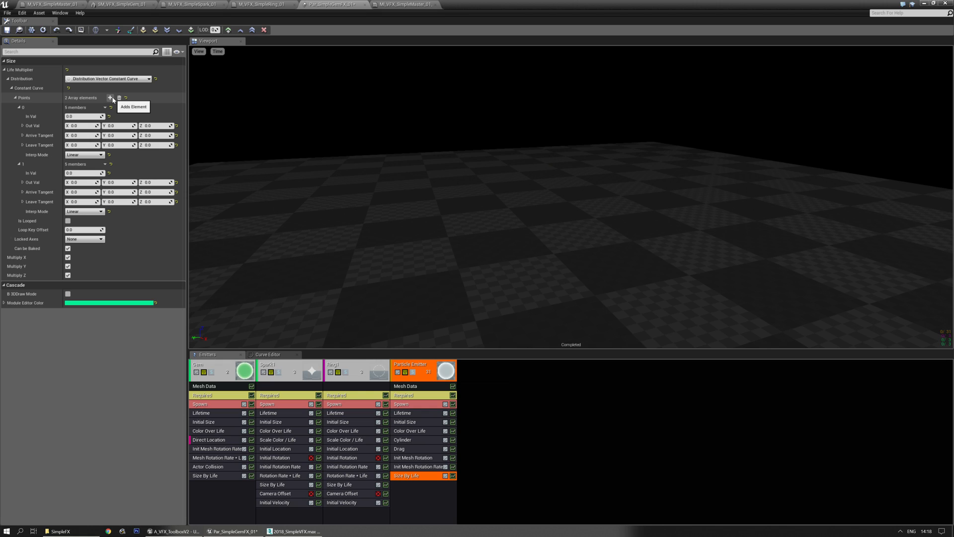
left_click(111, 98)
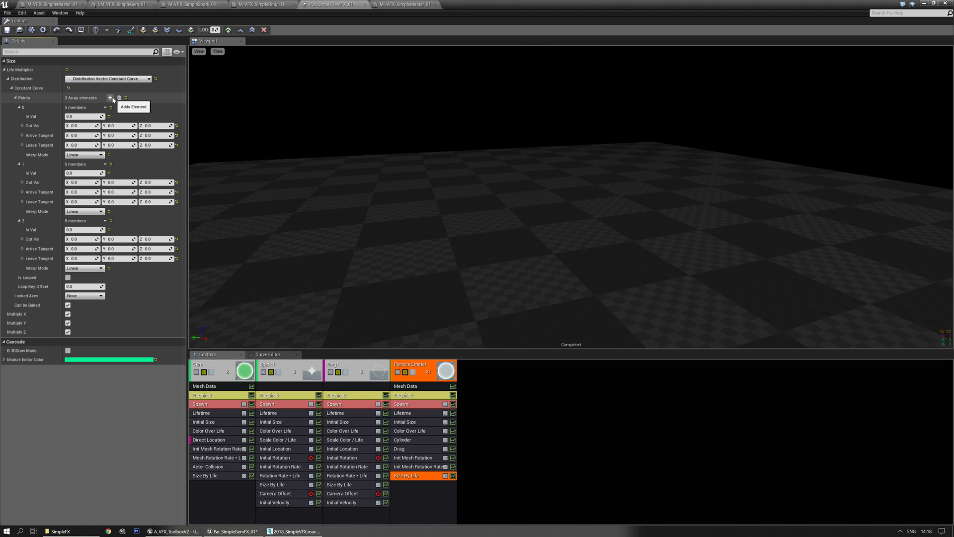
left_click(110, 98)
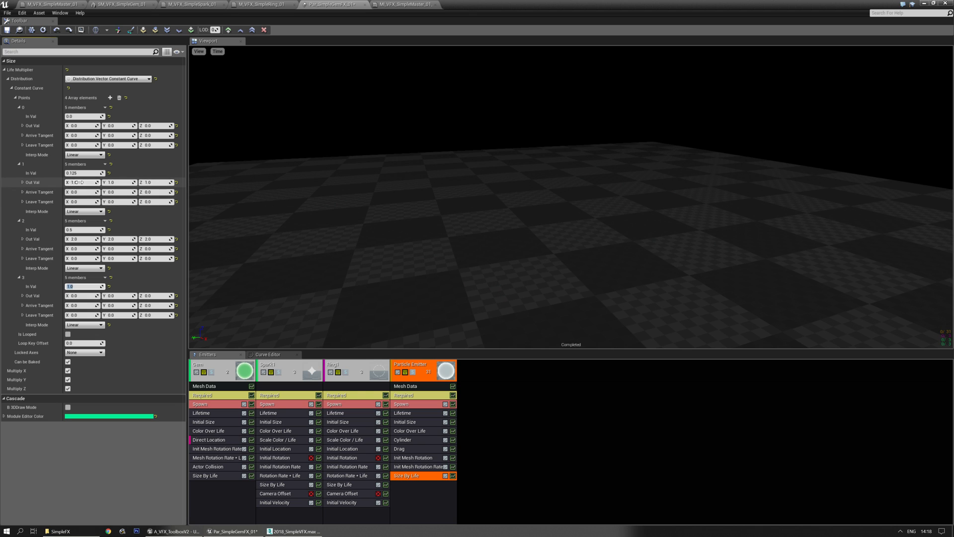
left_click_drag(448, 199, 454, 227)
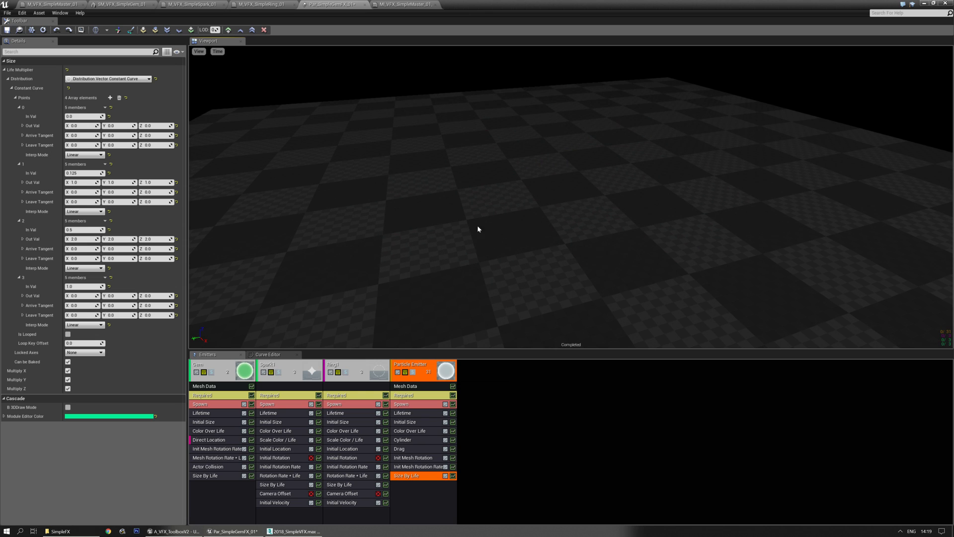
- Set the first Size By Life point's Out Val to 0.2 on all three axes
left_click(75, 126)
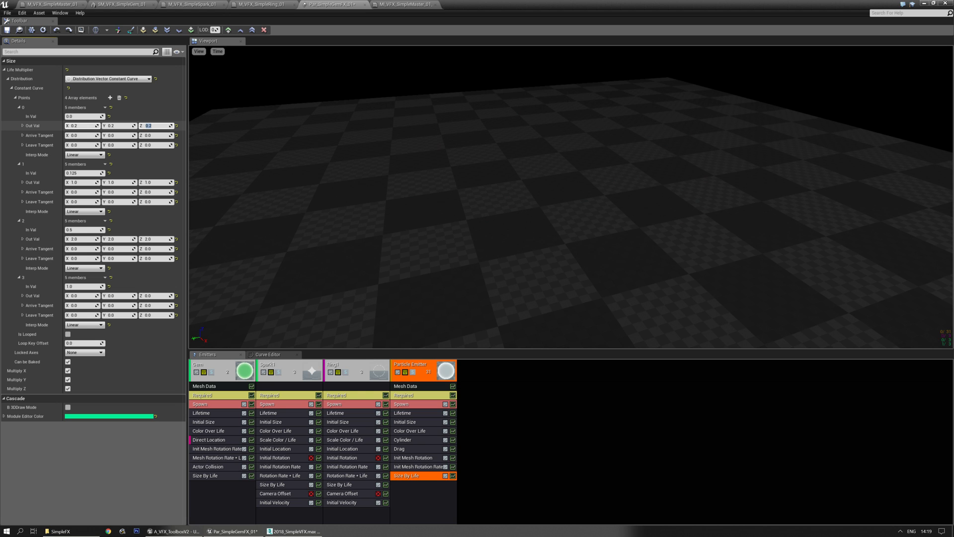
left_click(480, 206)
left_click_drag(496, 203, 544, 191)
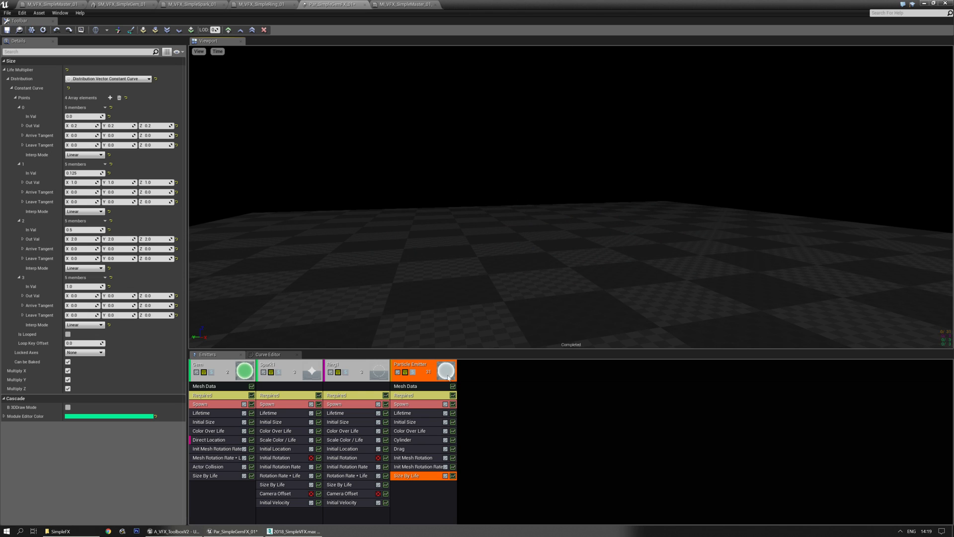
- Set the Init Mesh Rotation Rate to a Max of -1 and a Min of 1 on all three axes
left_click(418, 466)
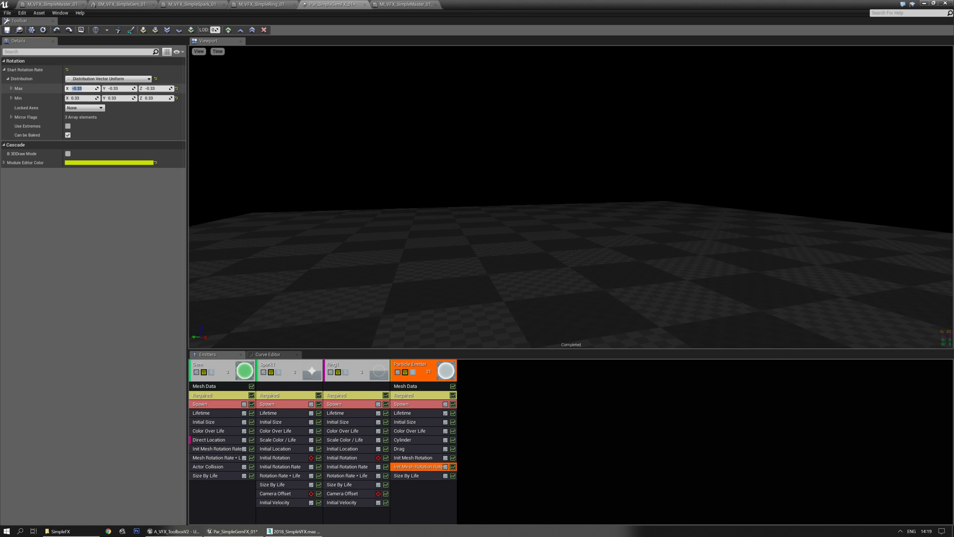
type("-1")
key("Tab")
type("-1")
key("Tab")
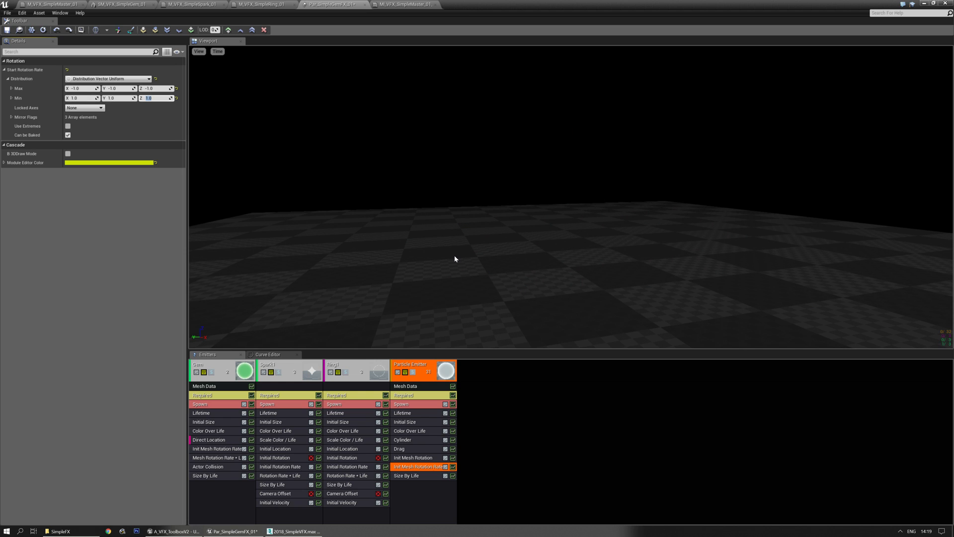
- Raise Size By Life's Out Val to 2 at point 1, then try 4 at point 2 and settle on 3
left_click(415, 475)
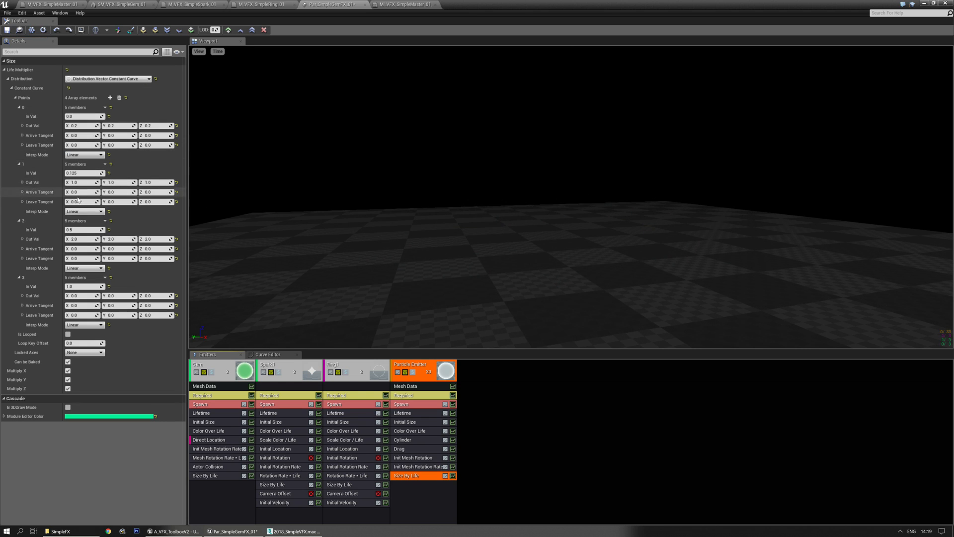
left_click(77, 183)
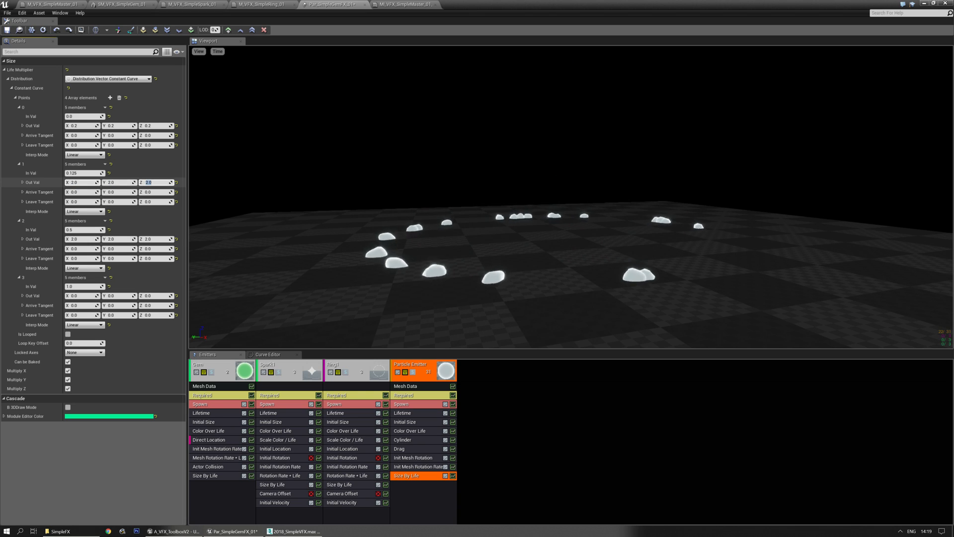
left_click(81, 239)
type("4")
key("Tab")
type("4")
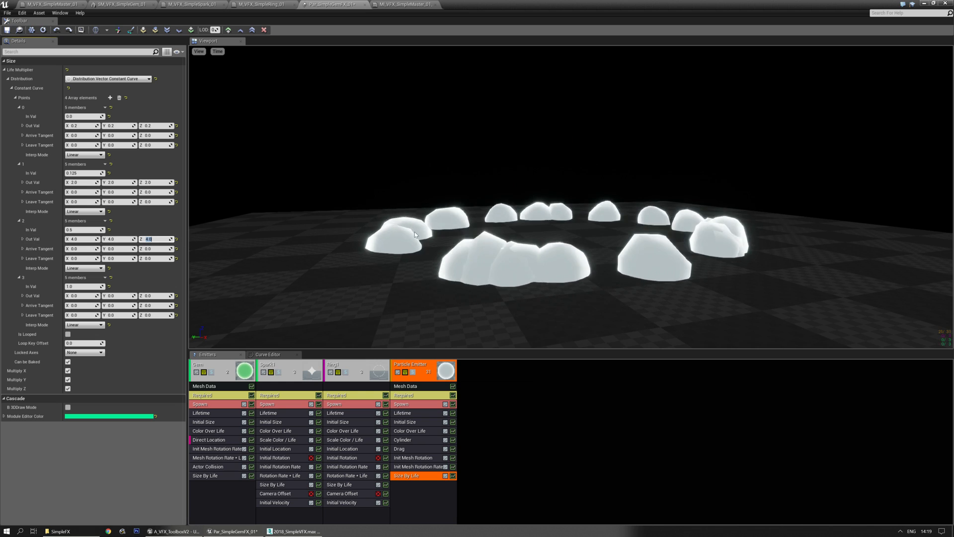
left_click(81, 239)
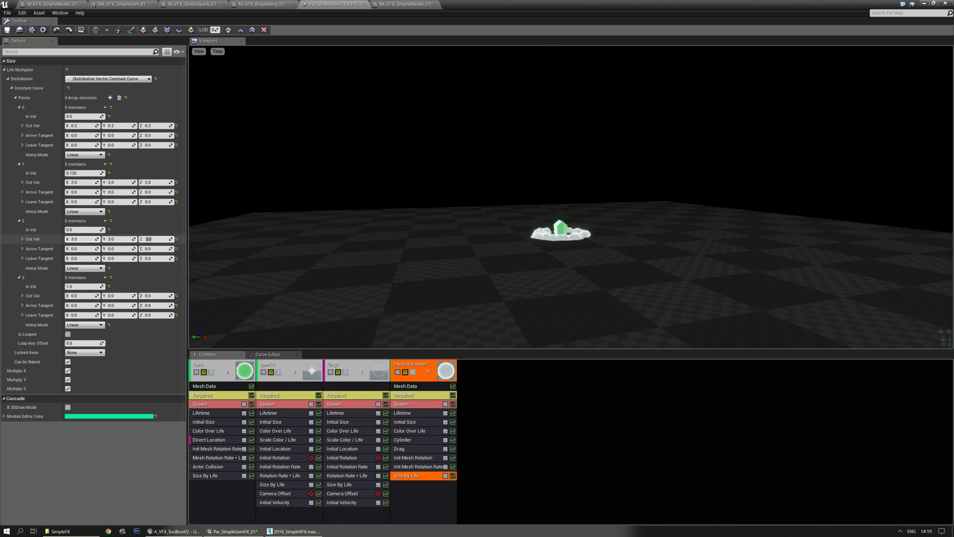
- Set the last Size By Life point's Out Val to 1 on all three axes
left_click_drag(527, 218, 525, 239)
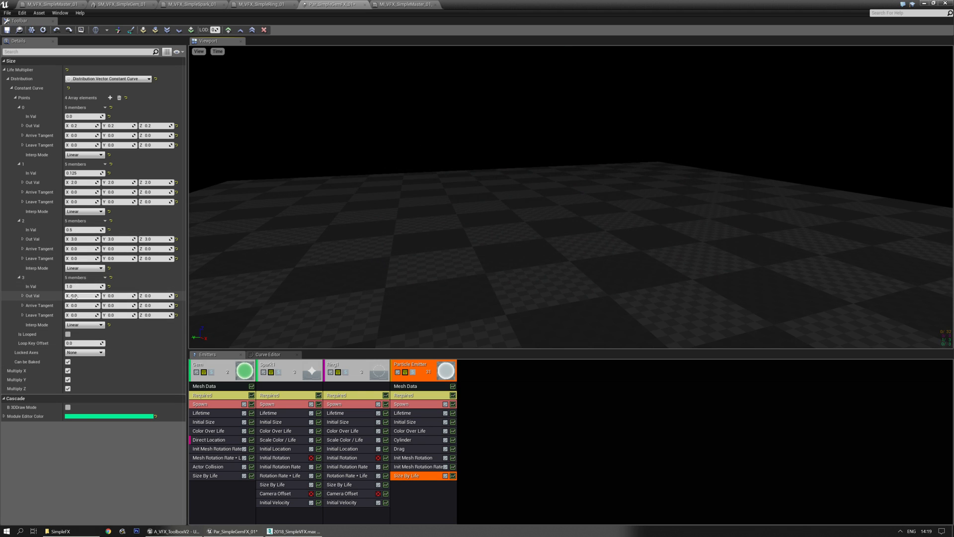
type("1")
key("Tab")
type("1")
key("Tab")
type("1")
key("Return")
- Add an Initial Velocity module to the cloud mesh emitter
left_click(415, 492)
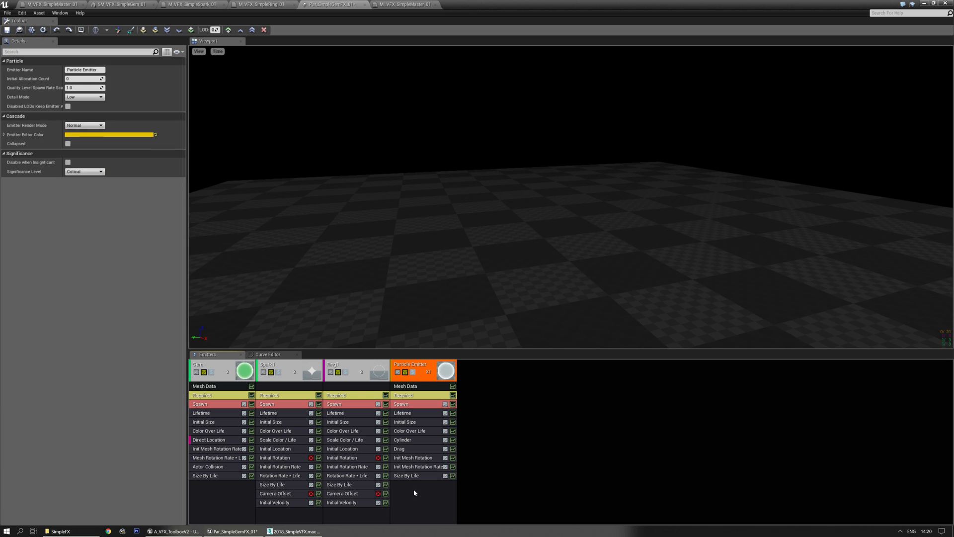
right_click(414, 492)
mouse_move(434, 489)
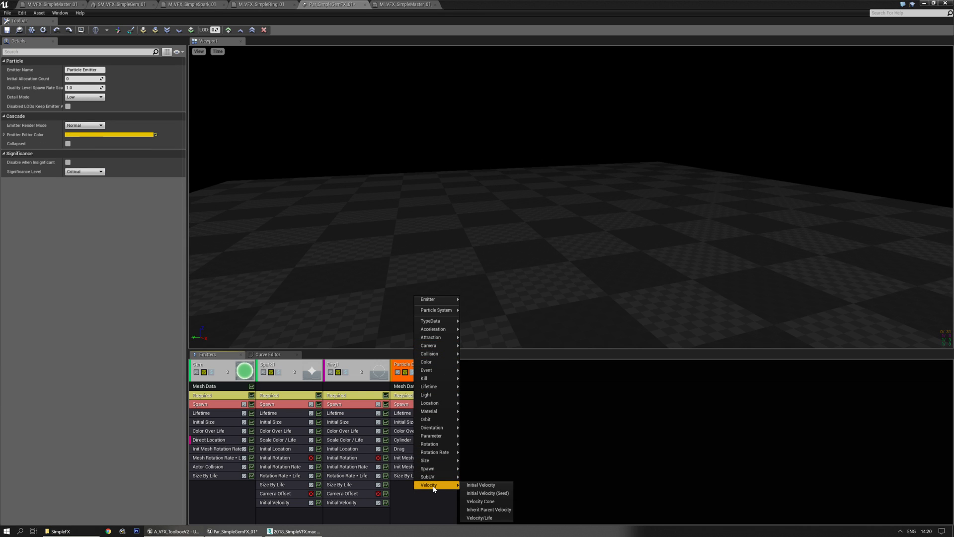
left_click(480, 486)
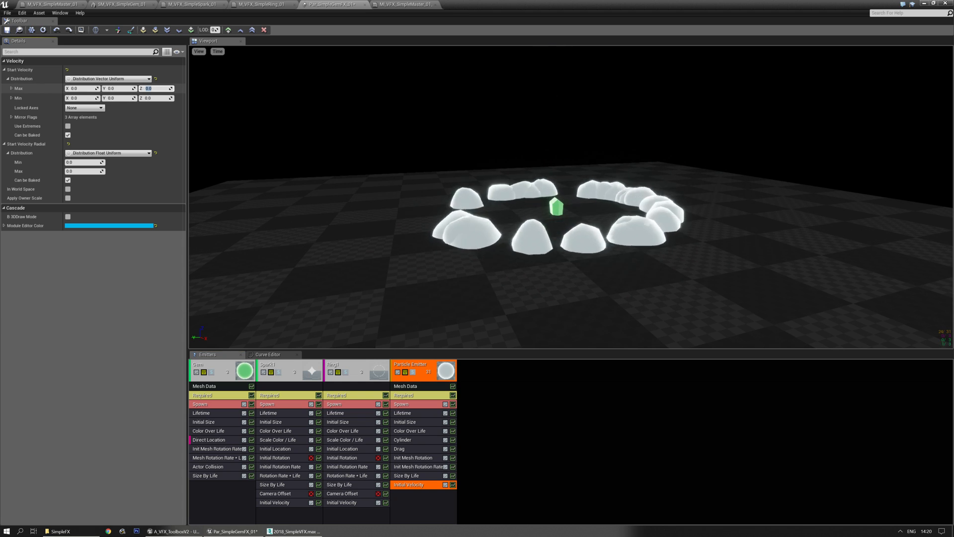
- Set the Start Velocity along Z to a Max of 100 and a Min of 50
left_click(155, 88)
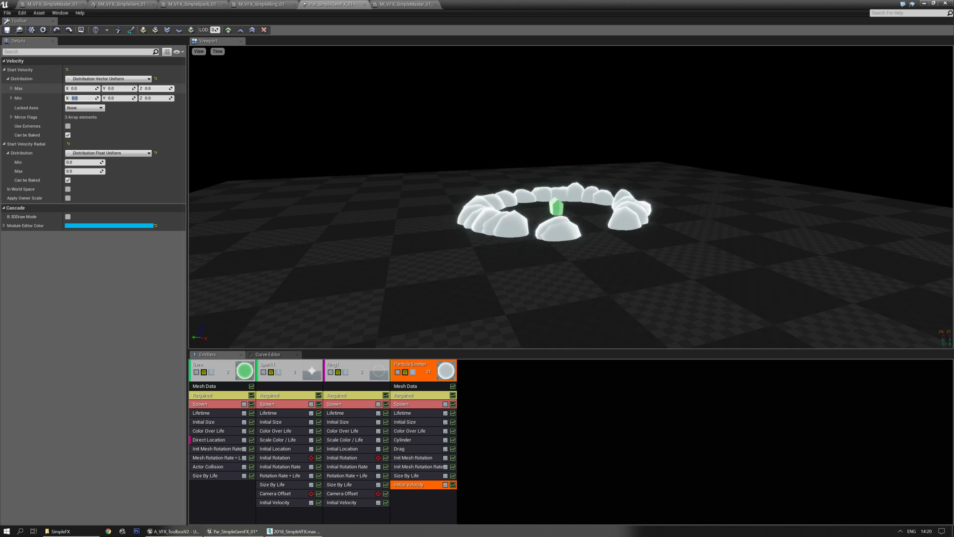
type("100")
key("Tab")
key("Tab")
key("Tab")
type("50")
key("Return")
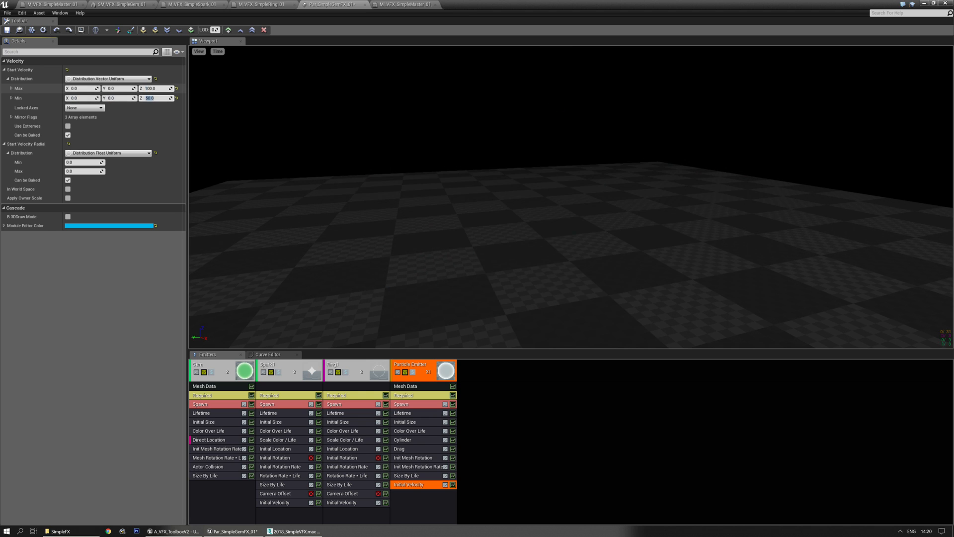
- Add a Const Acceleration module to the cloud mesh emitter and set its Z acceleration to -200
left_click(404, 500)
right_click(404, 500)
mouse_move(422, 341)
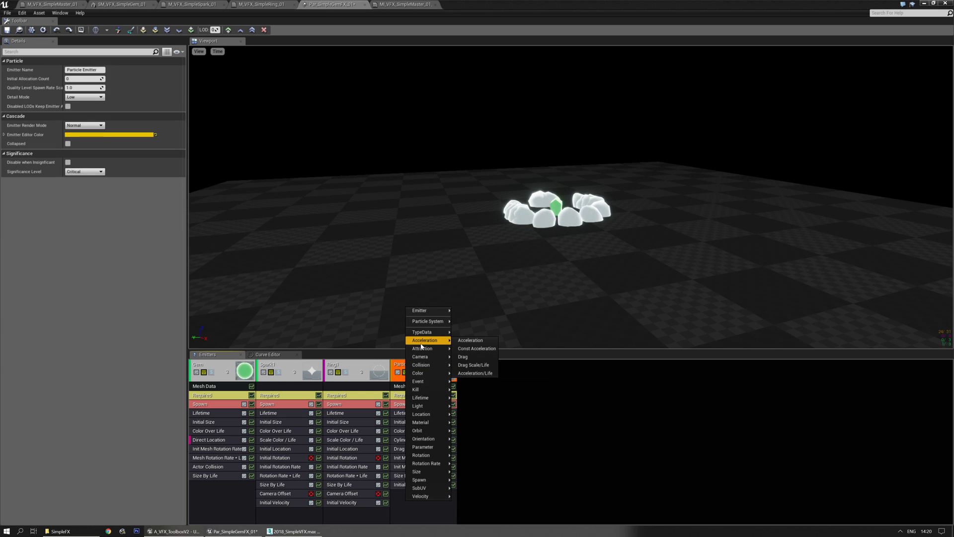
left_click(475, 349)
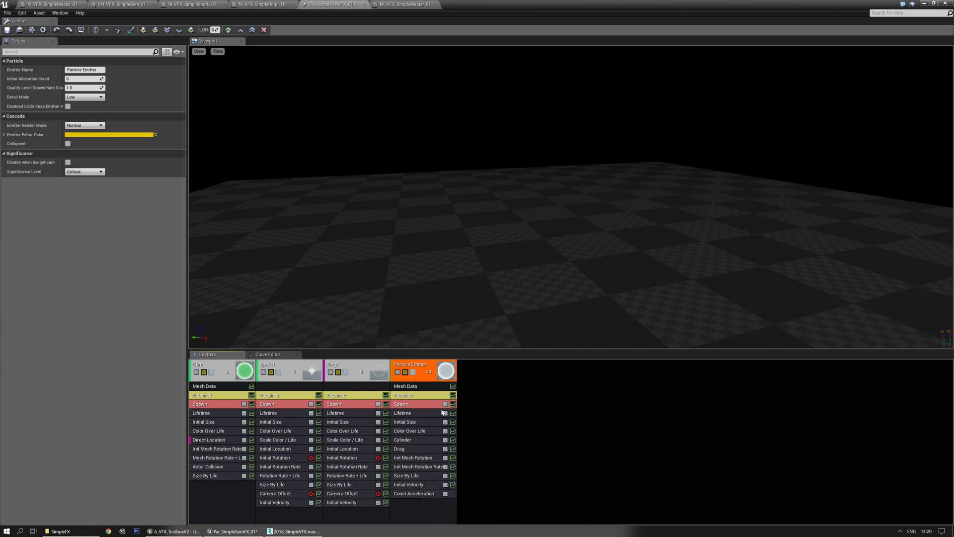
left_click(410, 494)
left_click(156, 70)
type("-200")
key("Return")
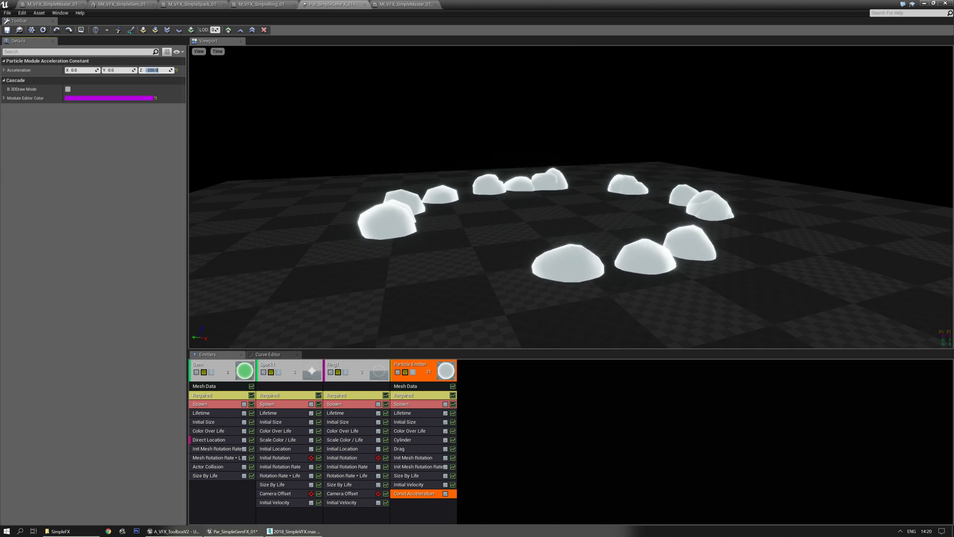
- Try Z accelerations of -500 and -250 for the clouds and settle on -350
type("-500")
key("Return")
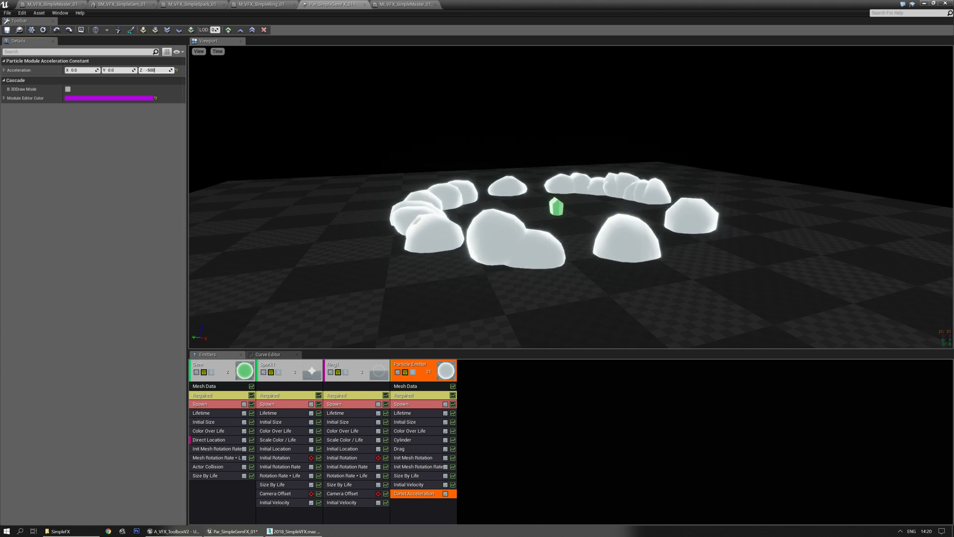
type("-250")
key("Return")
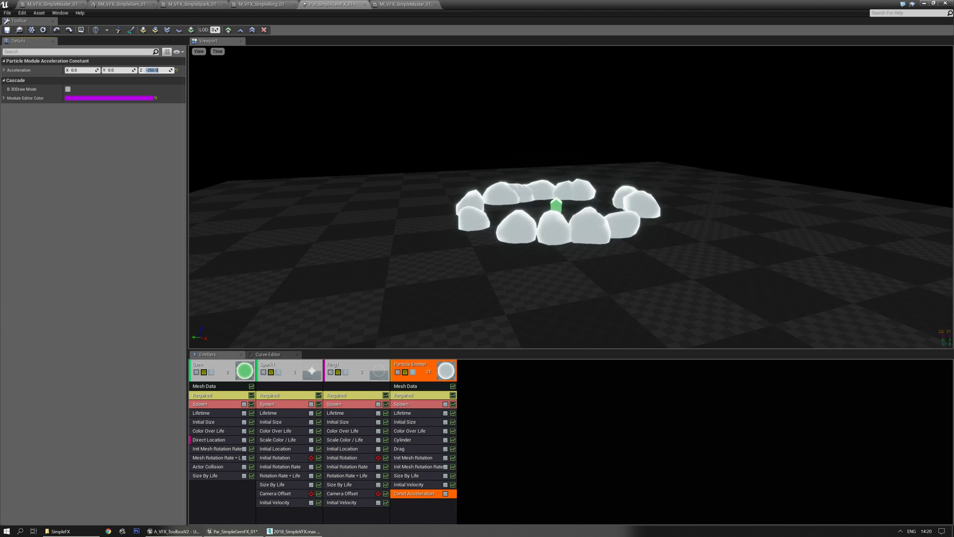
type("-350")
key("Return")
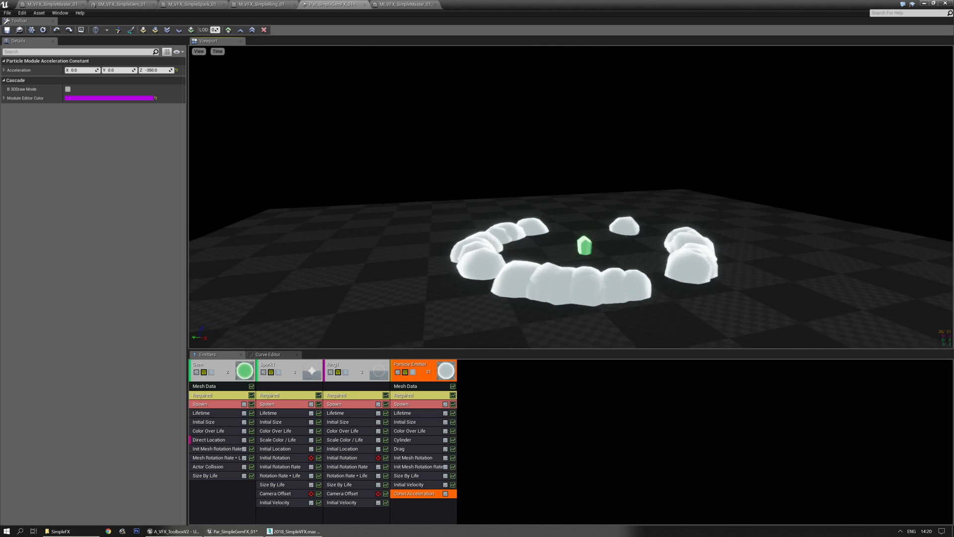
left_click_drag(522, 213, 537, 253)
scroll(556, 231, "down", 1)
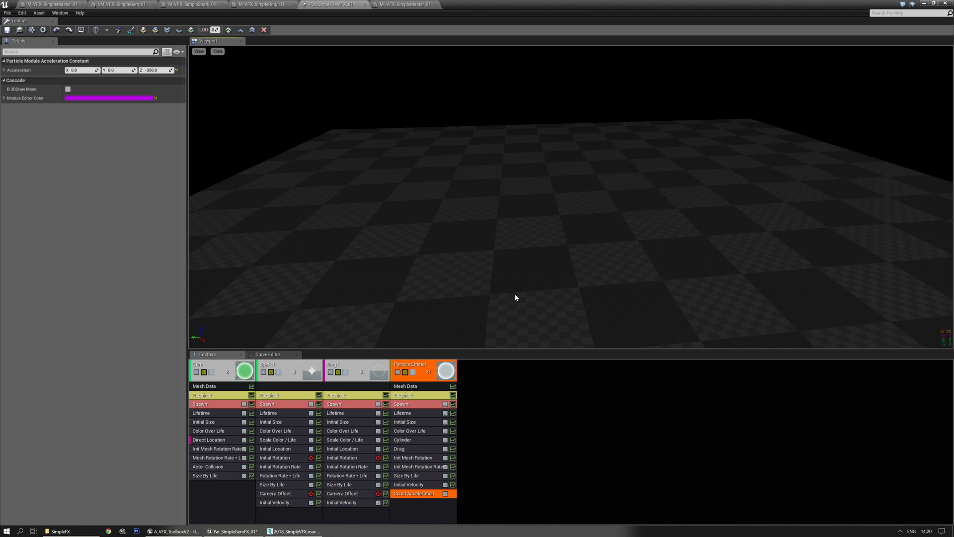
- Replace the entry in the cloud emitter's Spawn Burst List with one new burst that has a Count Low of -1
left_click(404, 440)
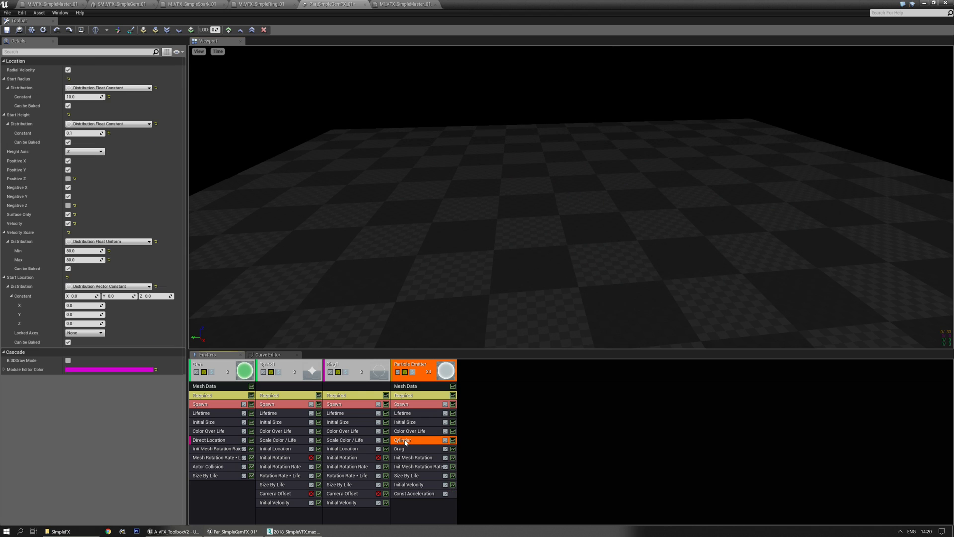
left_click(418, 404)
left_click(84, 199)
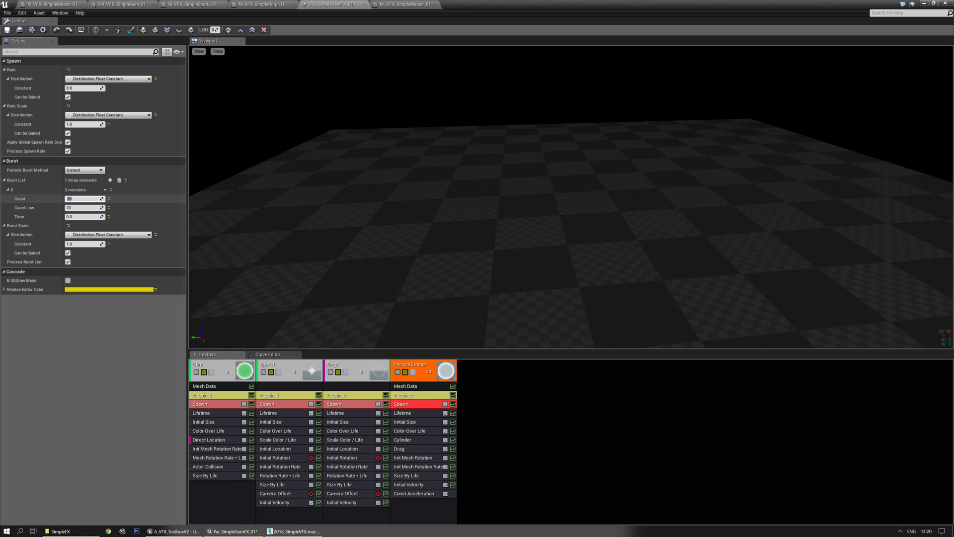
left_click(119, 180)
left_click(110, 180)
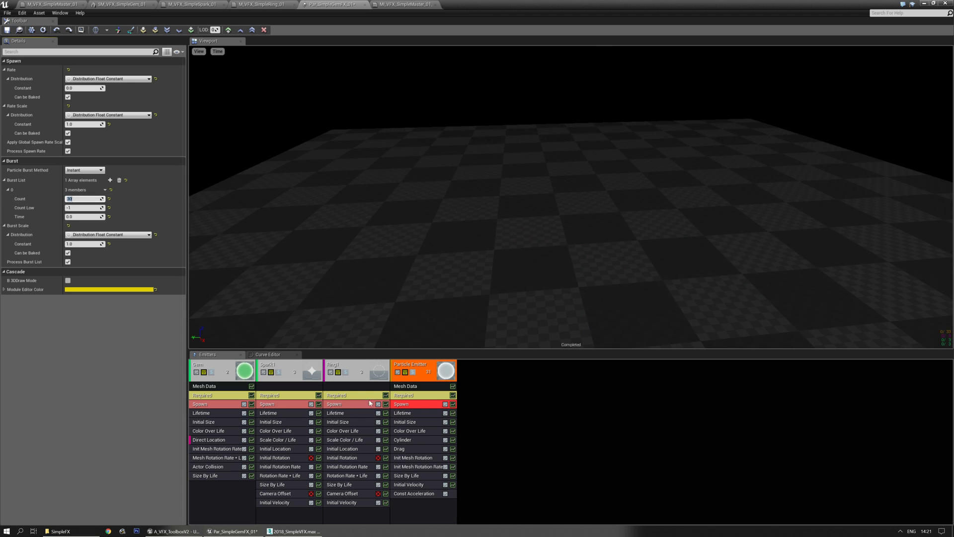
- Convert the cloud emitter's Cylinder module to its seeded version and set the seed Parameter Name to Random
right_click(417, 440)
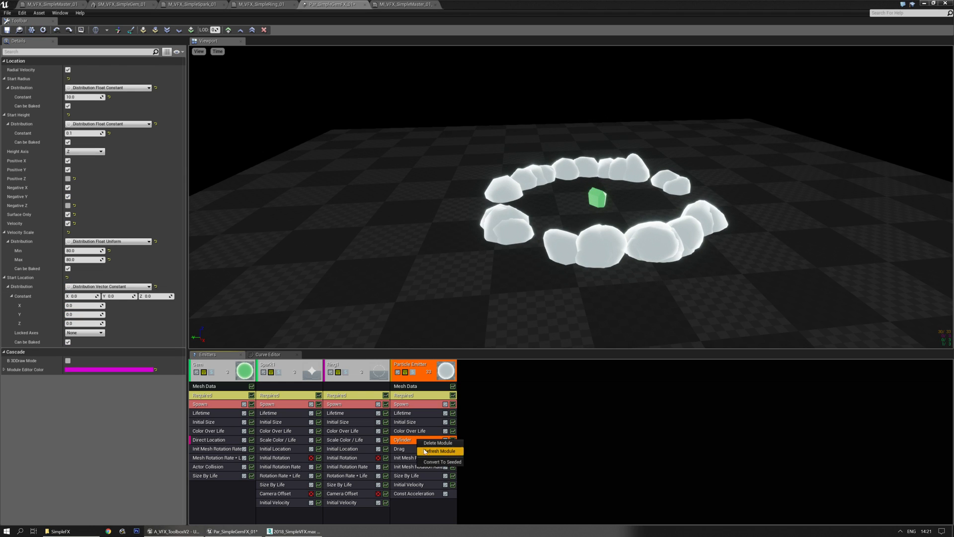
left_click(429, 461)
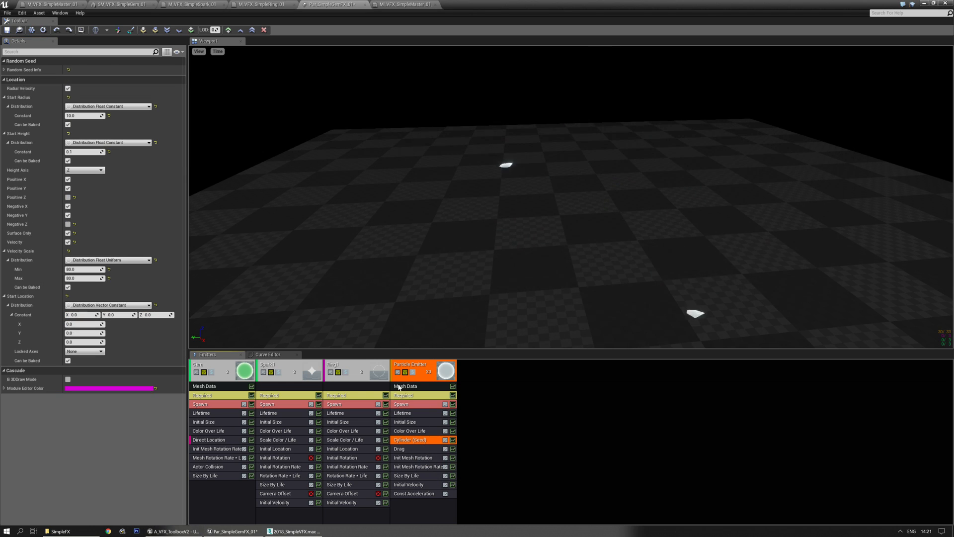
left_click(74, 70)
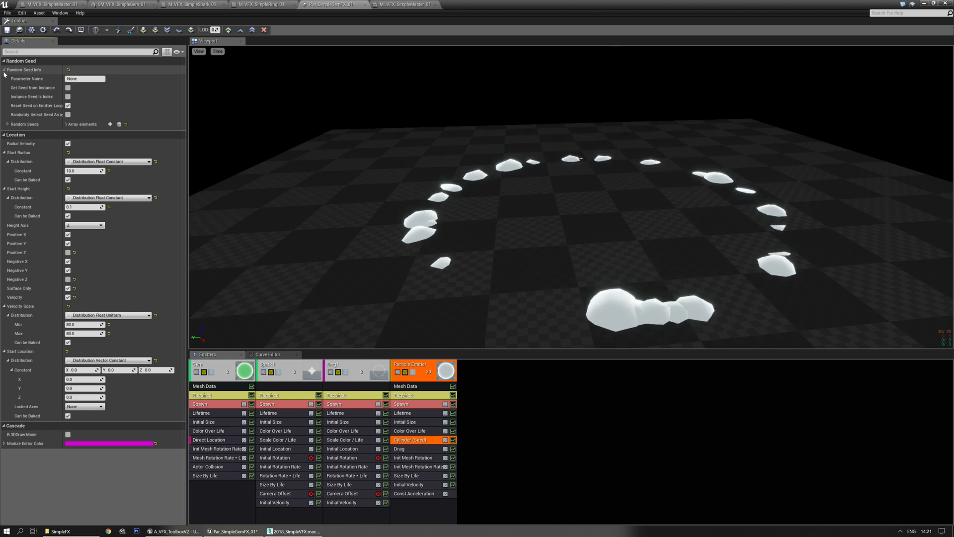
type("Ran")
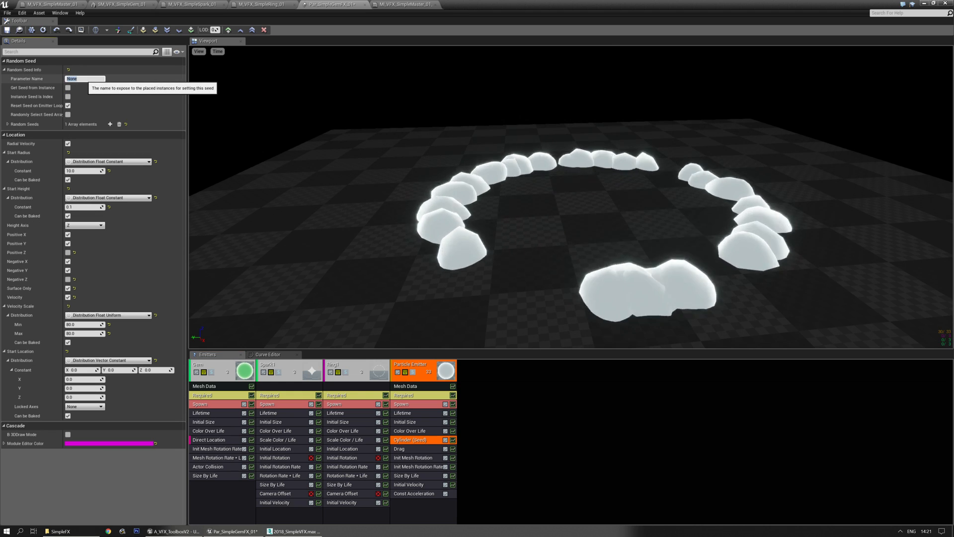
type("dom")
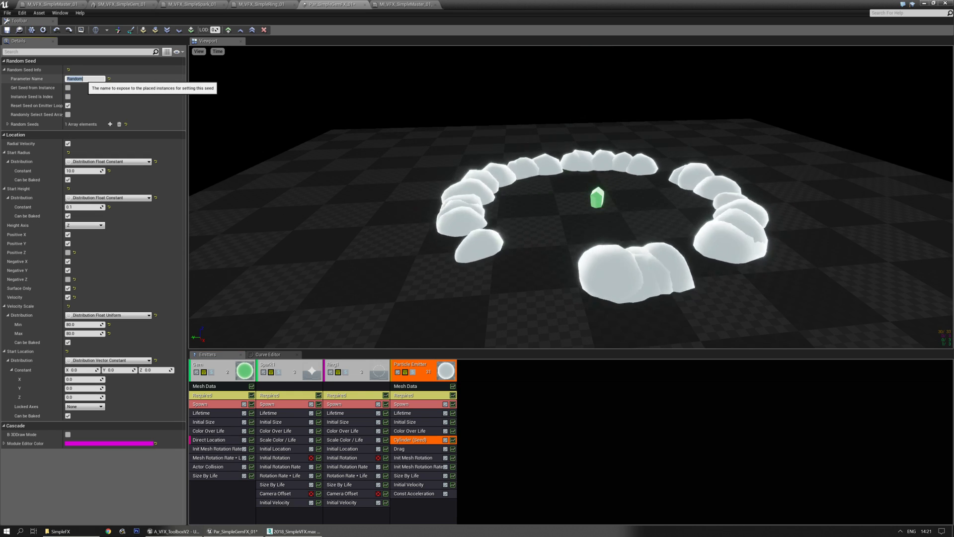
- Enable Instance Seed Is Index on the Cylinder module and try random seeds 0, 1, 2 and 3
left_click(7, 124)
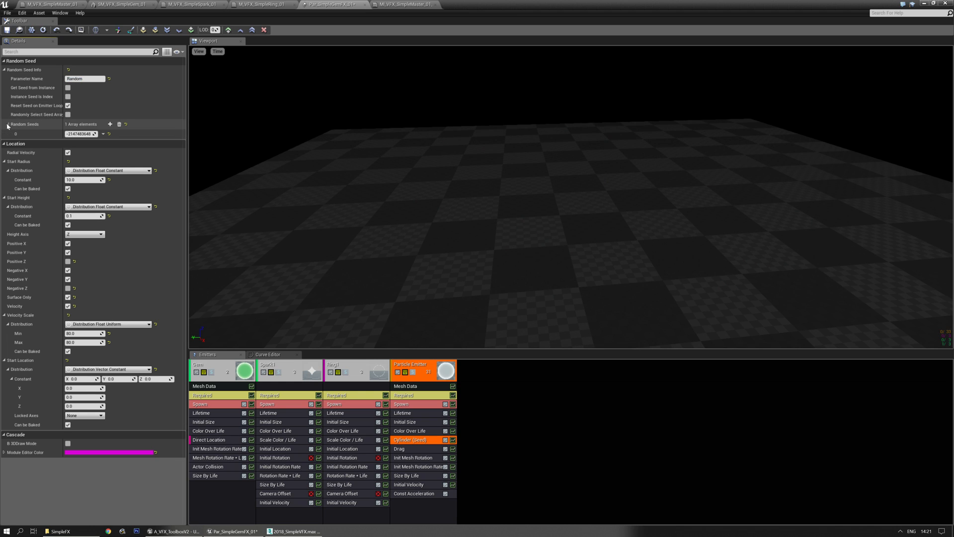
left_click(68, 97)
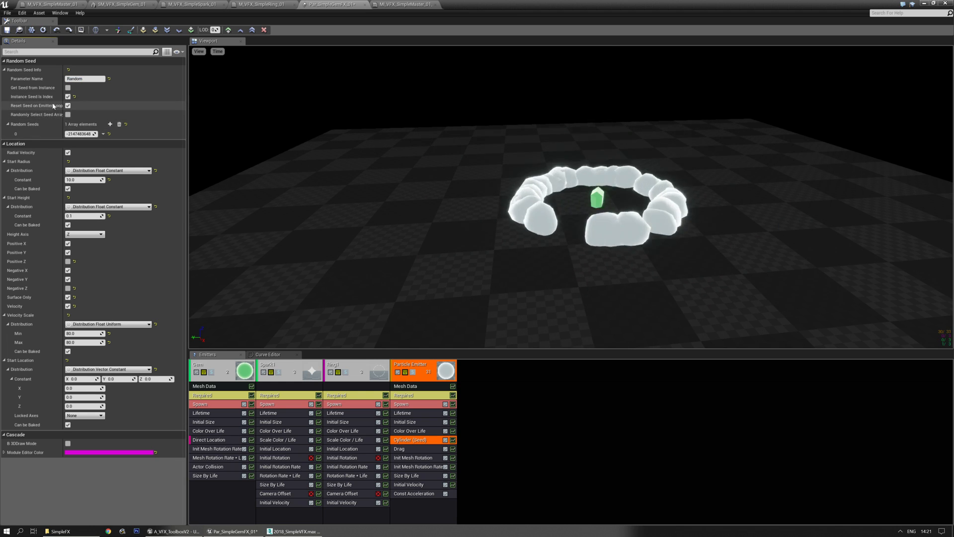
left_click(76, 134)
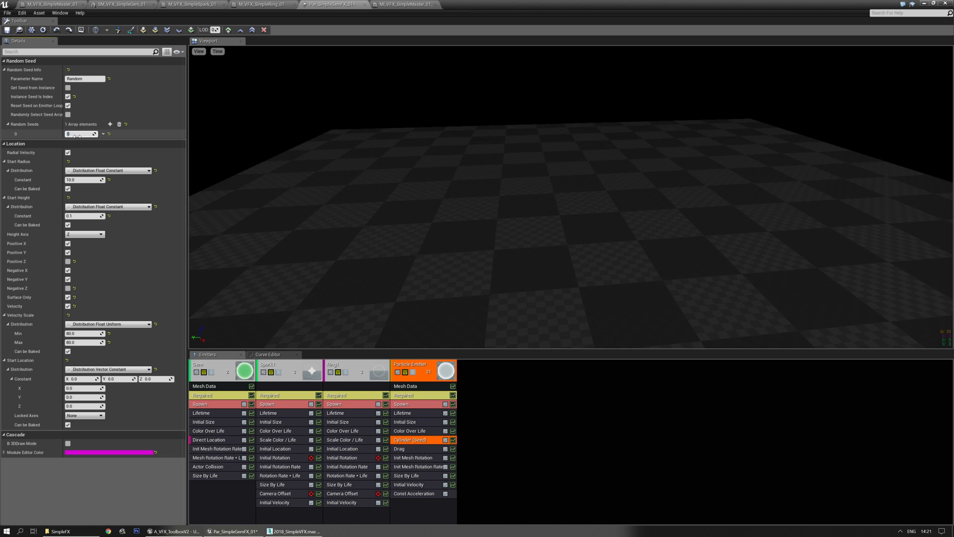
right_click_drag(342, 192, 340, 191)
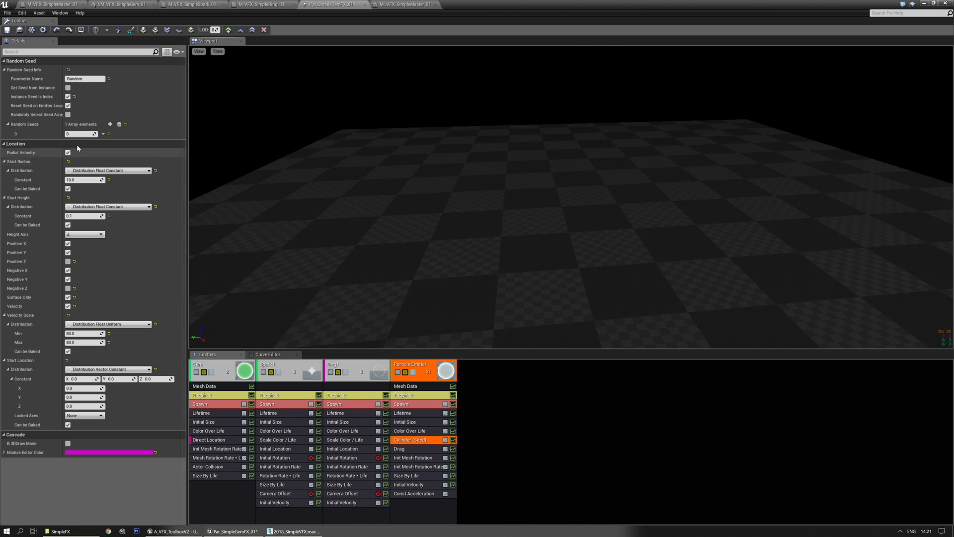
type("1")
key("Return")
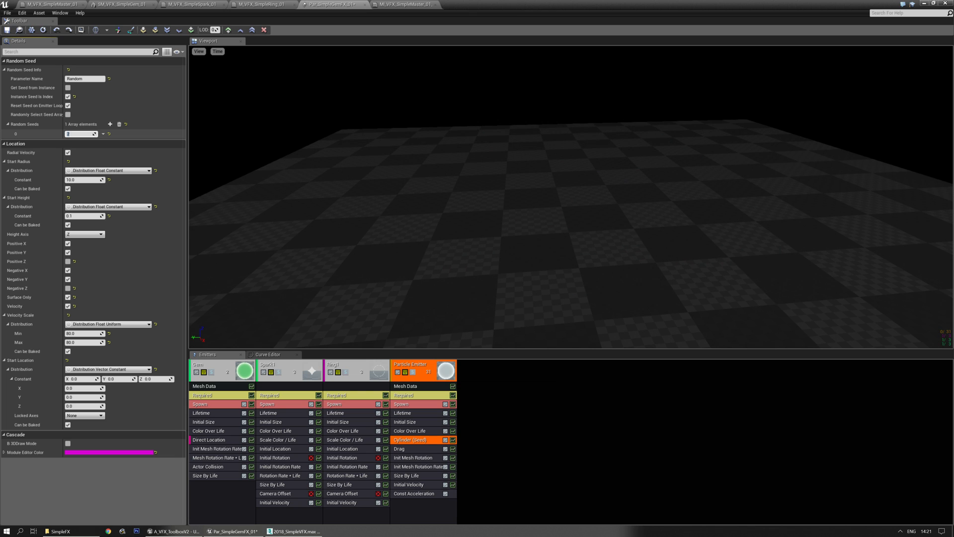
type("3")
key("Return")
- Note the preferred seed by changing the Cylinder module's Parameter Name to Random3
left_click(84, 78)
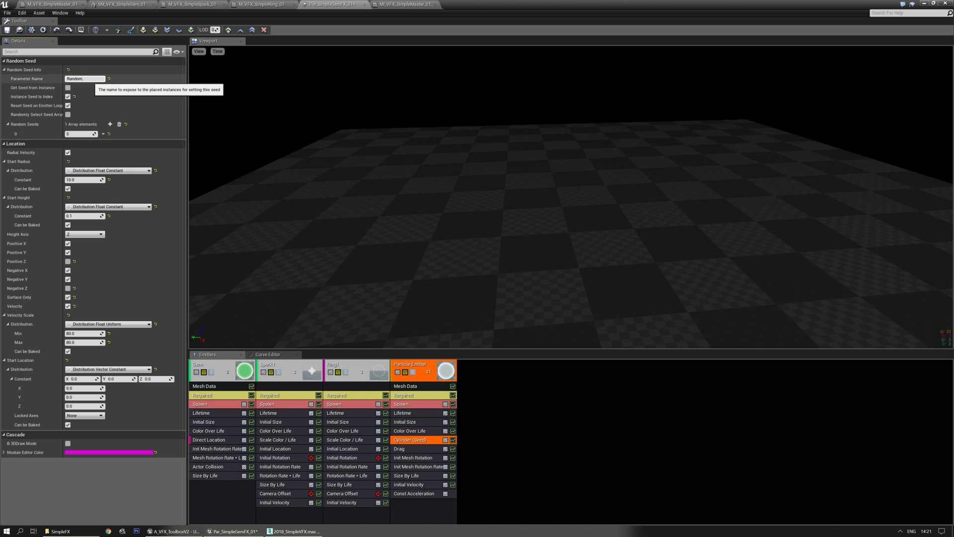
type("3")
key("Return")
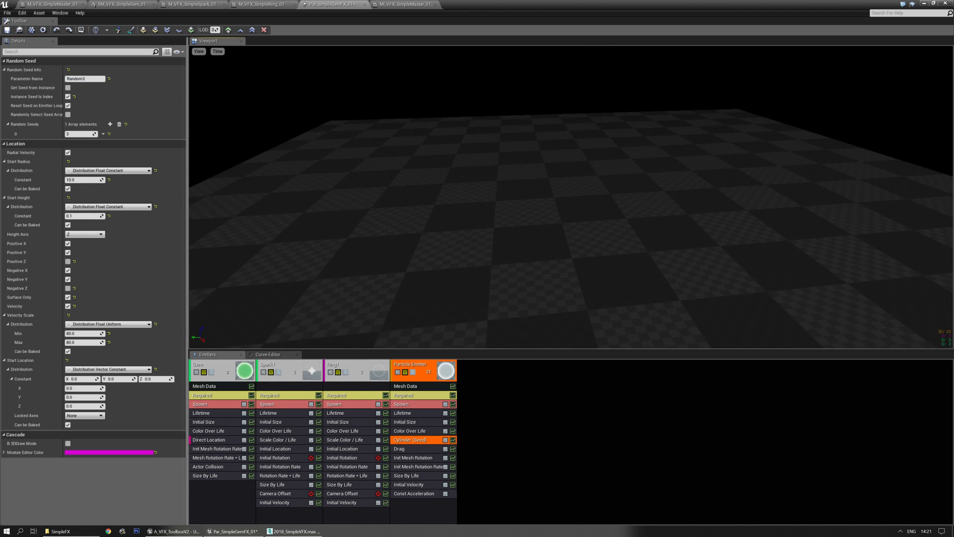
- Set the random seed to 4 and extend the Parameter Name to Random3,4
left_click(73, 133)
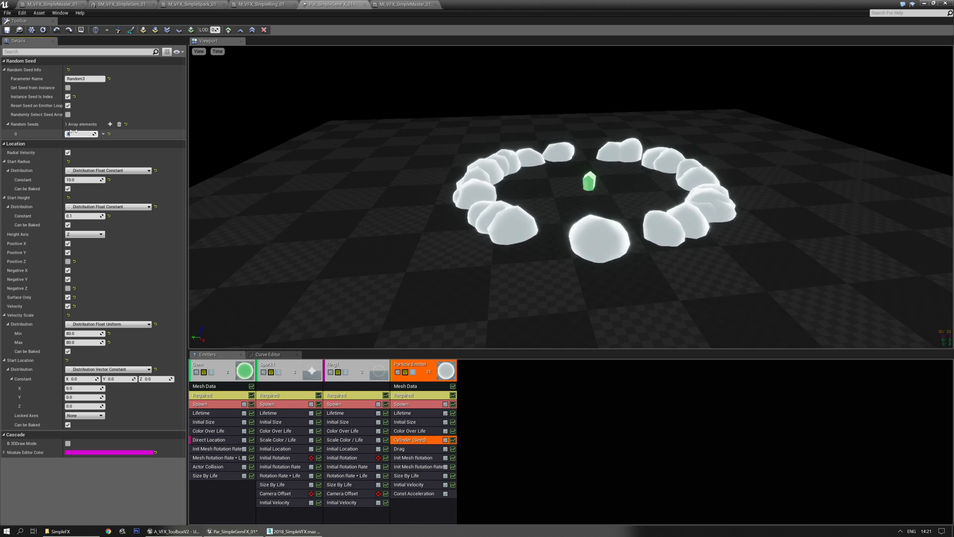
type("4")
key("Return")
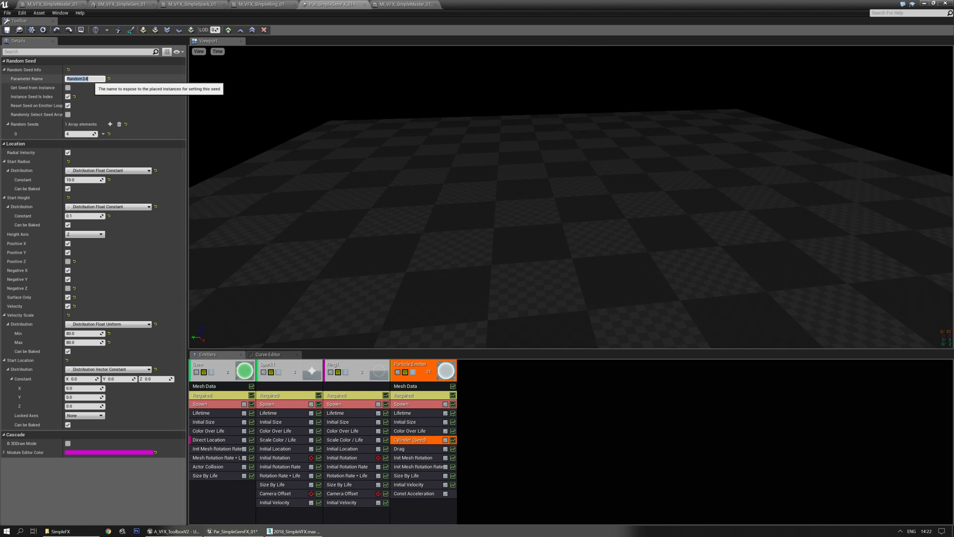
right_click_drag(446, 169, 441, 173)
- Try further random seeds including 5, 6, 8, 10 and 11, and extend the Parameter Name to Random3,4,11
left_click(80, 134)
type("5")
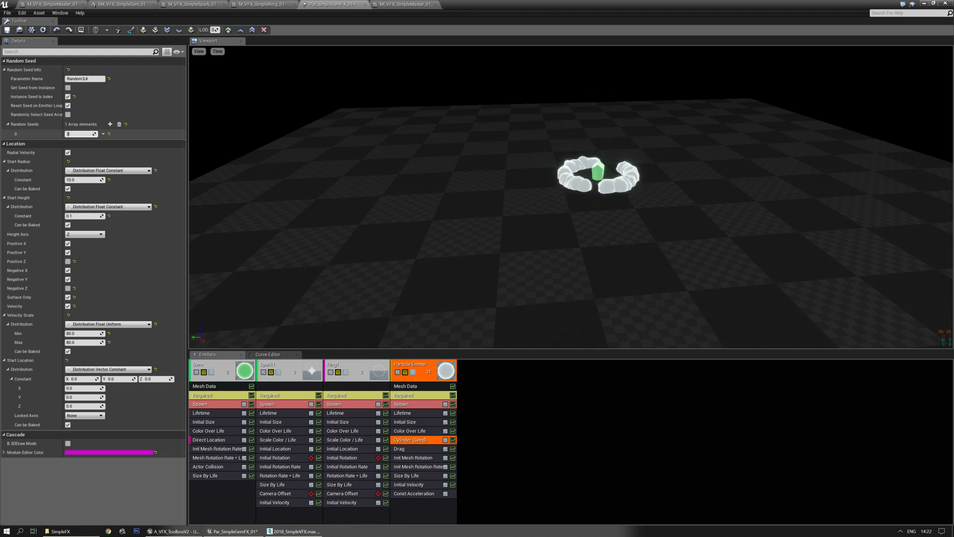
type("6")
key("Return")
type("8")
key("Return")
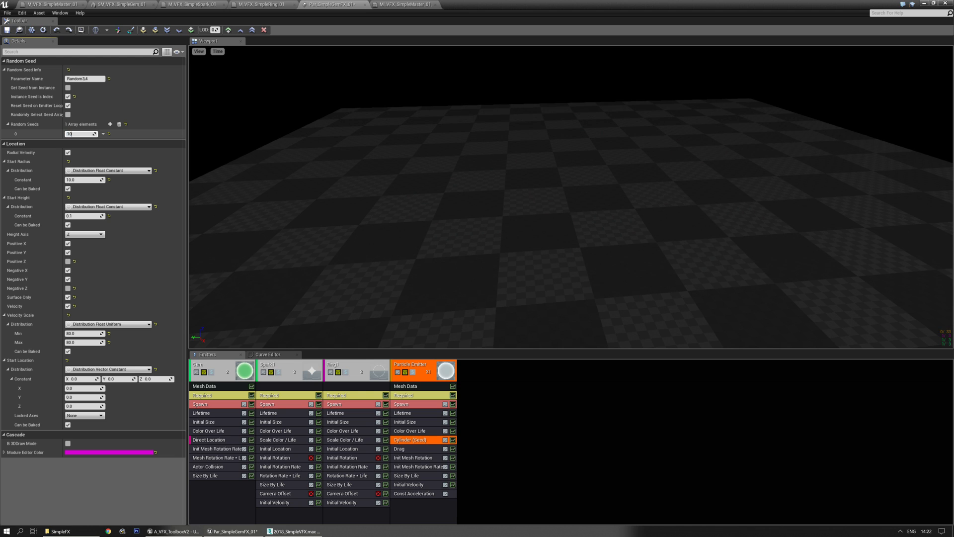
type("11")
key("Return")
left_click(89, 78)
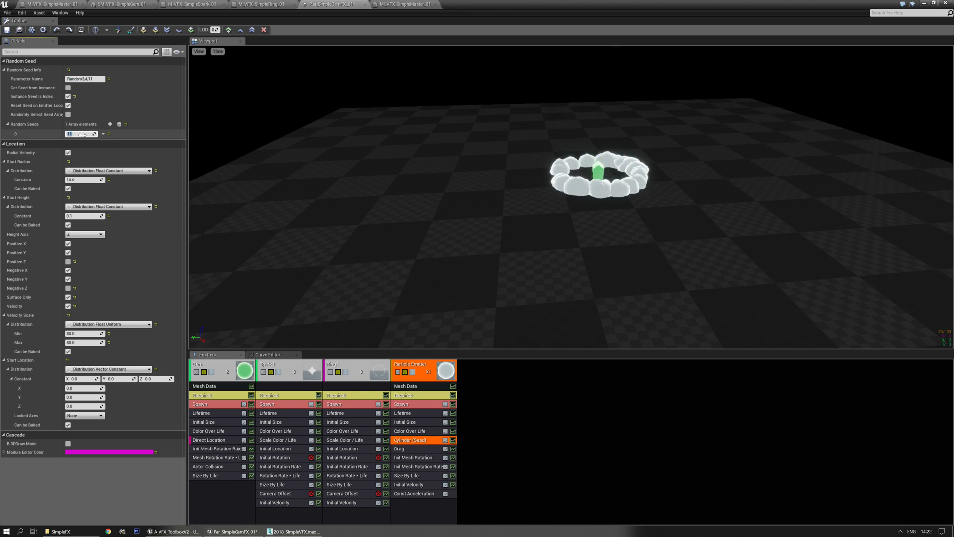
- Set the random seed to 12 and extend the Parameter Name to Random3,4,11,12
type("12")
key("Return")
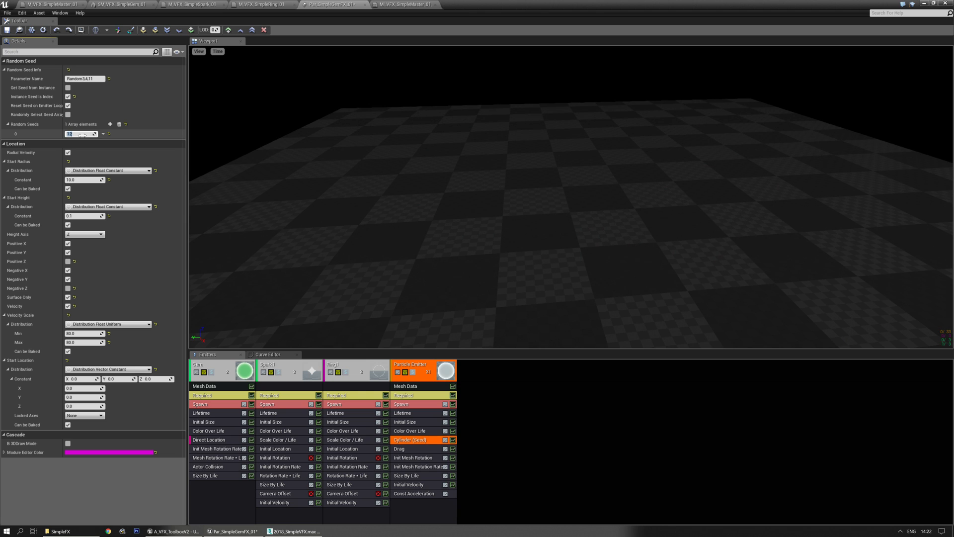
left_click(95, 78)
type(",12")
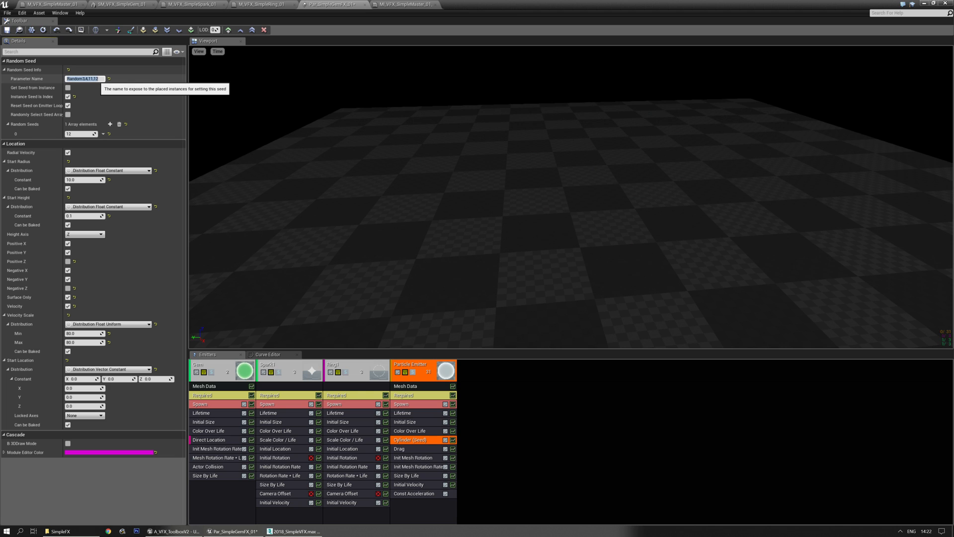
- Try further values up to 17 for the Cylinder module's random seed
left_click(79, 135)
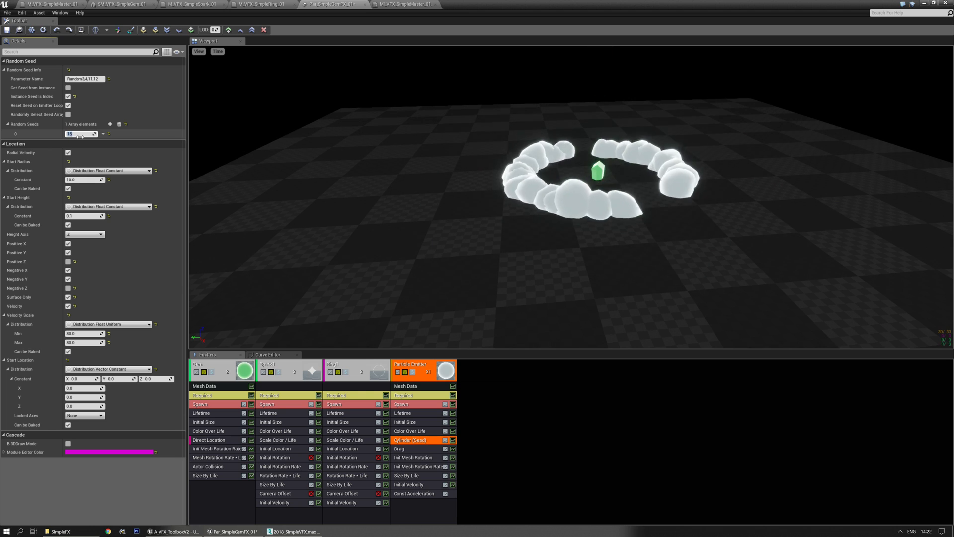
type("1")
type("1")
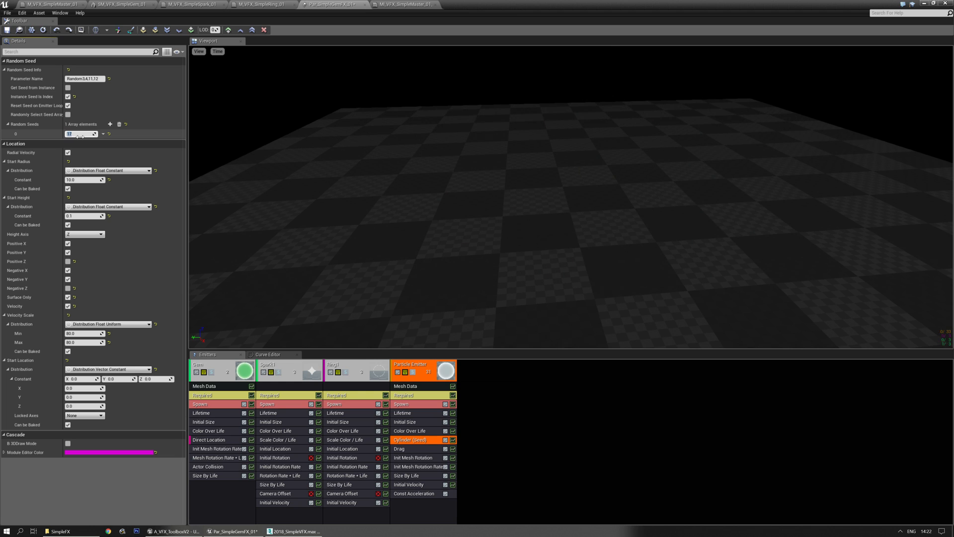
- Add four more elements to the Random Seeds array and set the five seeds to 3, 4, 11, 12 and 17
left_click(110, 124)
left_click(110, 124)
left_click(110, 124)
left_click(110, 124)
left_click(77, 133)
key("Tab")
type("4")
key("Tab")
type("11")
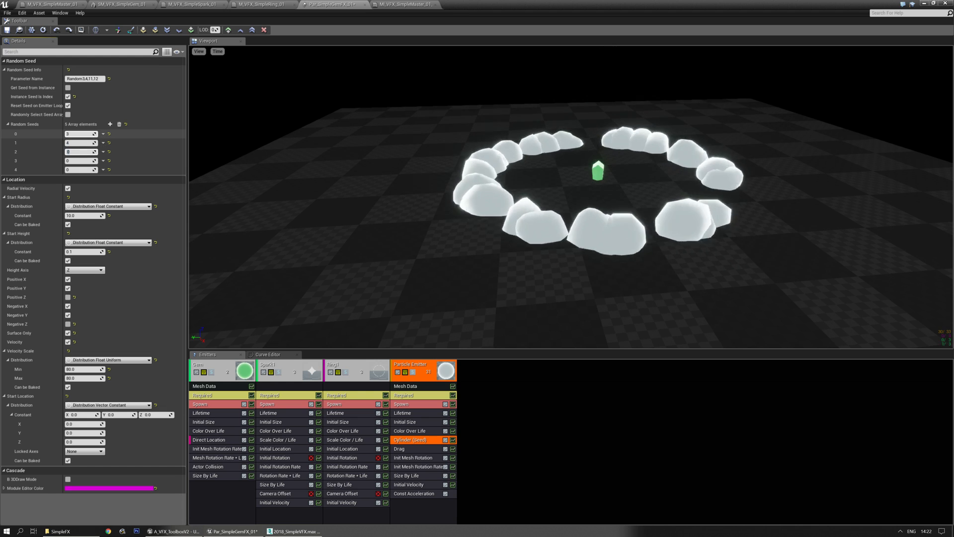
key("Tab")
type("12")
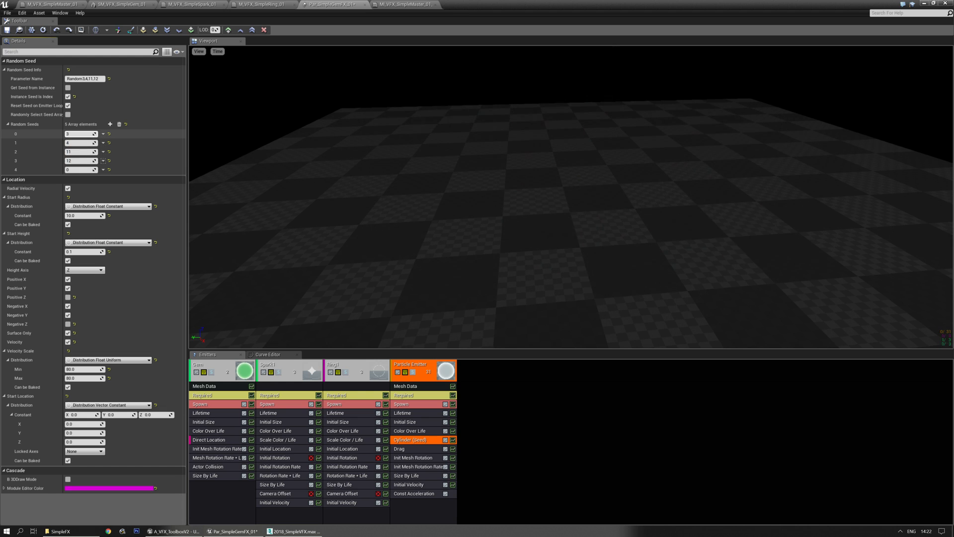
type("17")
- Remove the seed numbers from the Cylinder module's Parameter Name, leaving it as Random
left_click(86, 78)
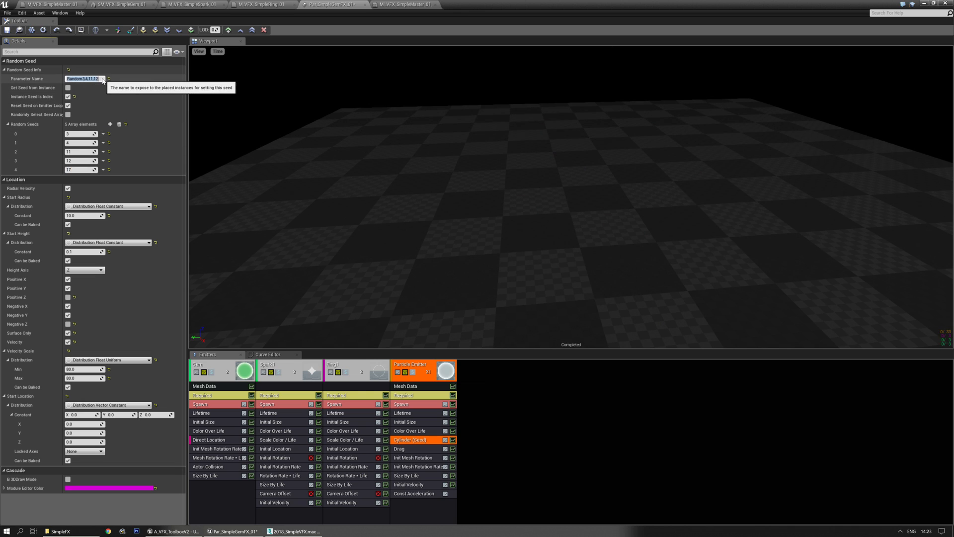
key("Return")
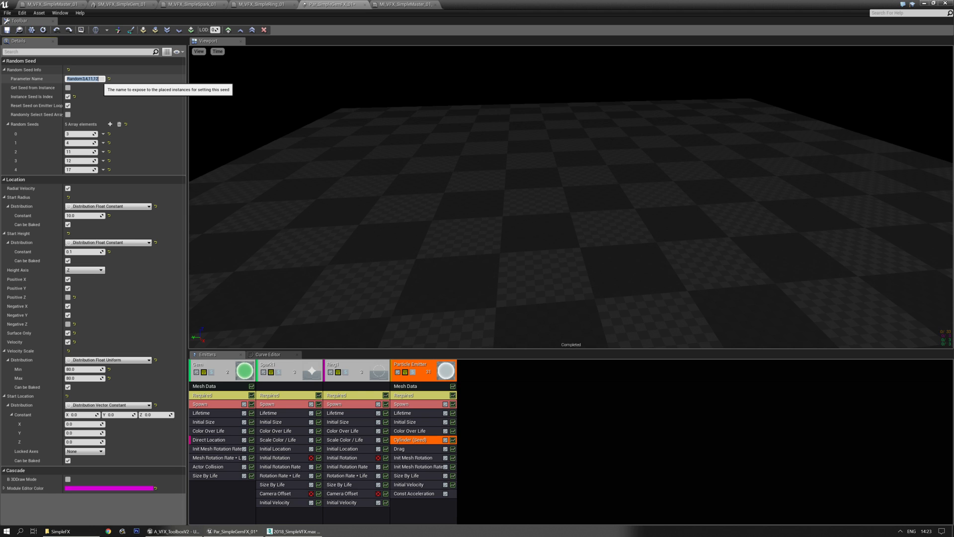
key("BackSpace")
key("BackSpace")
key("BackSpace")
key("BackSpace")
key("BackSpace")
key("BackSpace")
key("BackSpace")
key("BackSpace")
- Enable random selection from the Cylinder module's seed array, disable Instance Seed Is Index, and examine the resulting cloud bursts
right_click_drag(410, 191, 415, 181)
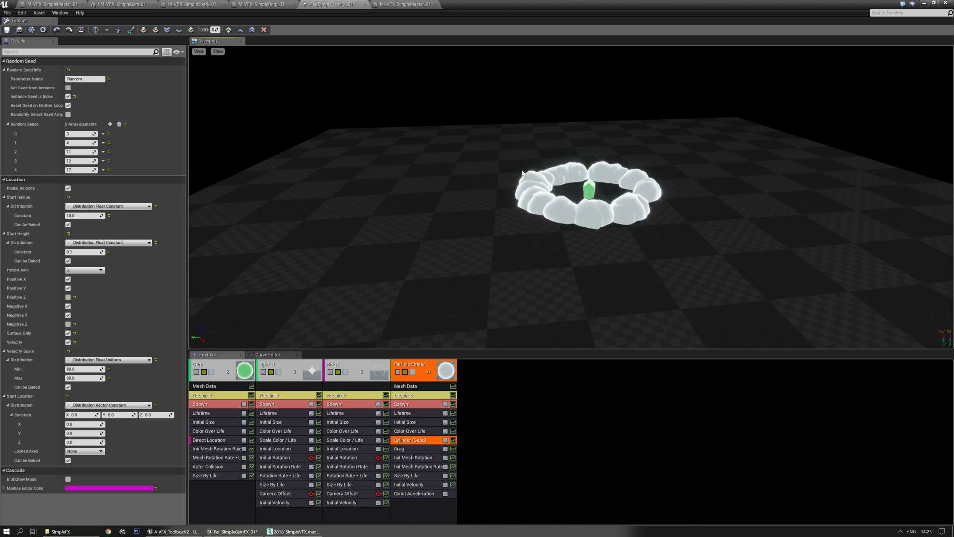
left_click(68, 97)
left_click(68, 97)
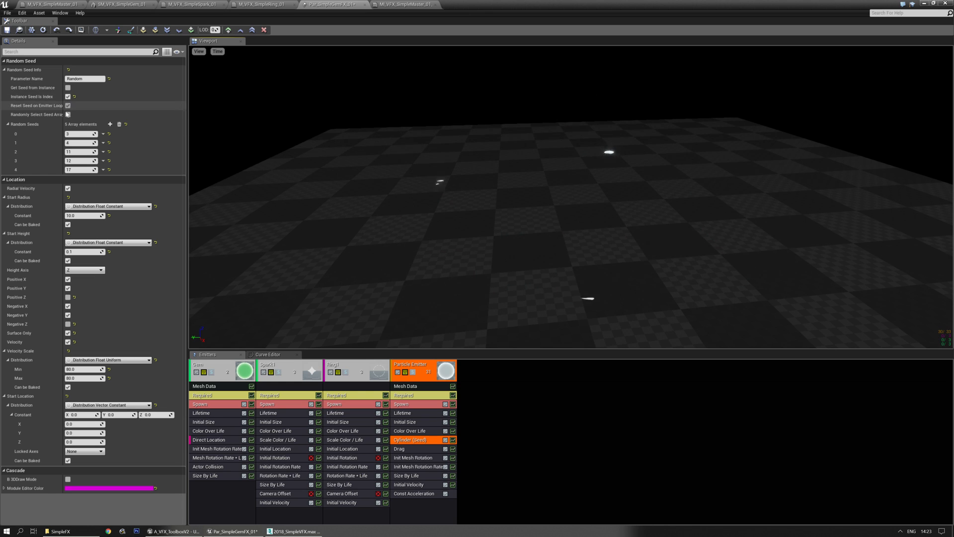
left_click(67, 114)
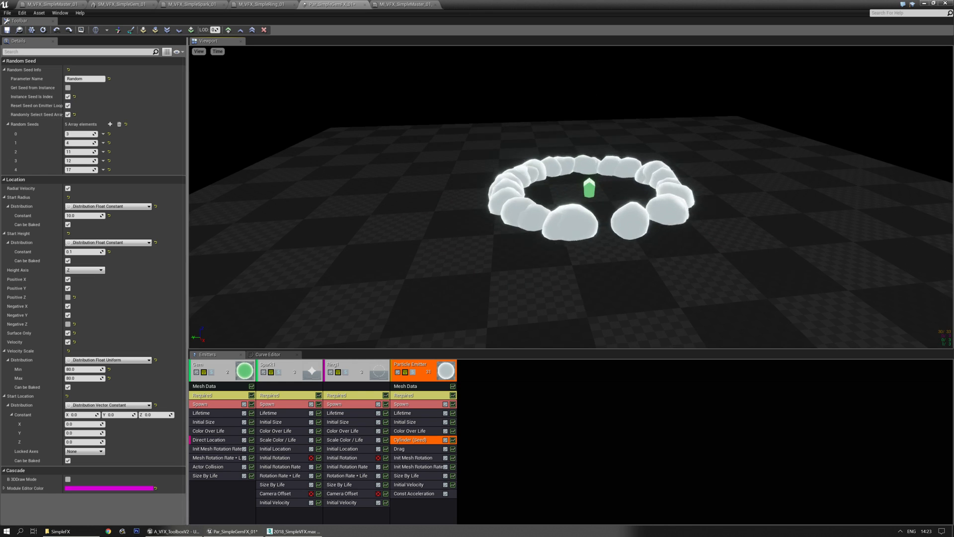
left_click_drag(473, 168, 473, 180)
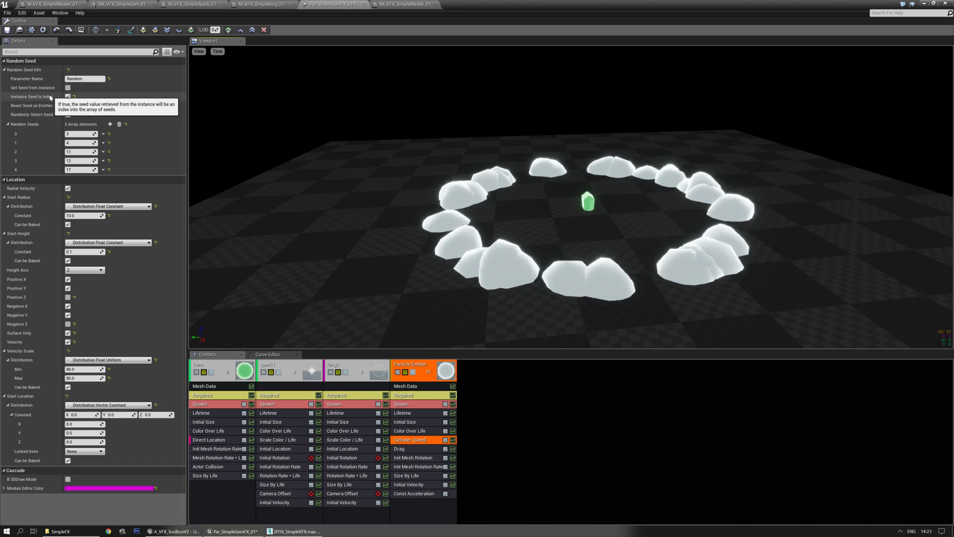
left_click(67, 97)
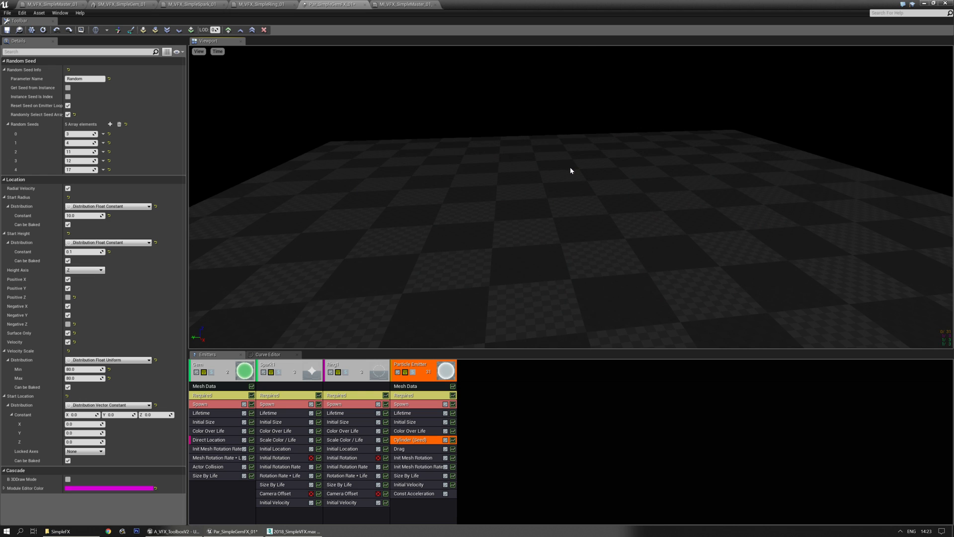
mouse_move(519, 216)
left_mouse_down()
mouse_move(569, 195)
mouse_move(525, 226)
left_mouse_up()
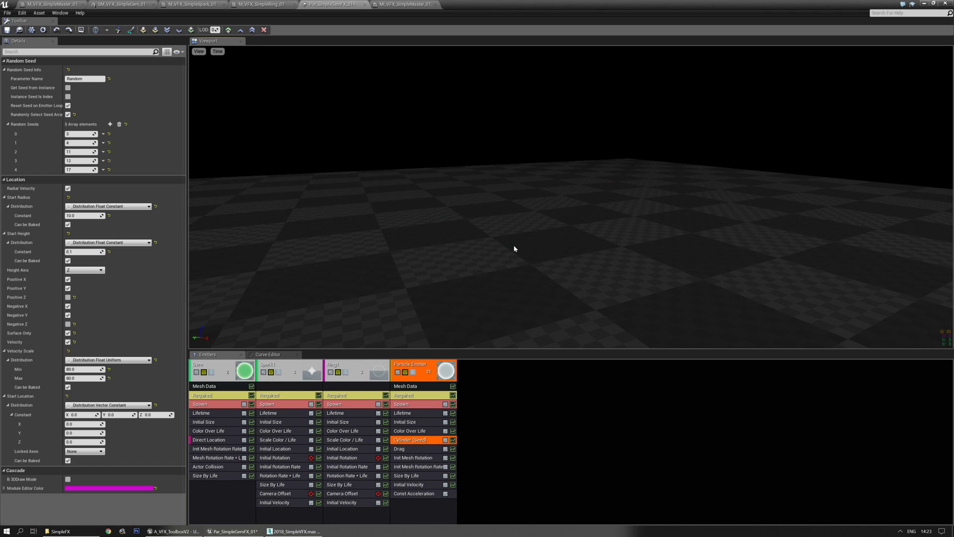
left_click_drag(514, 248, 719, 232)
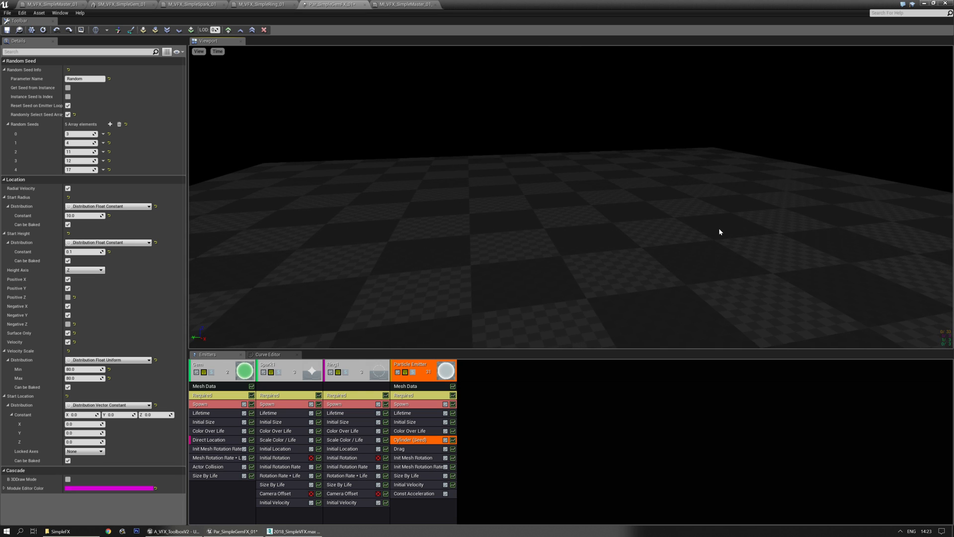
left_click_drag(592, 249, 577, 253)
left_click_drag(458, 252, 448, 303)
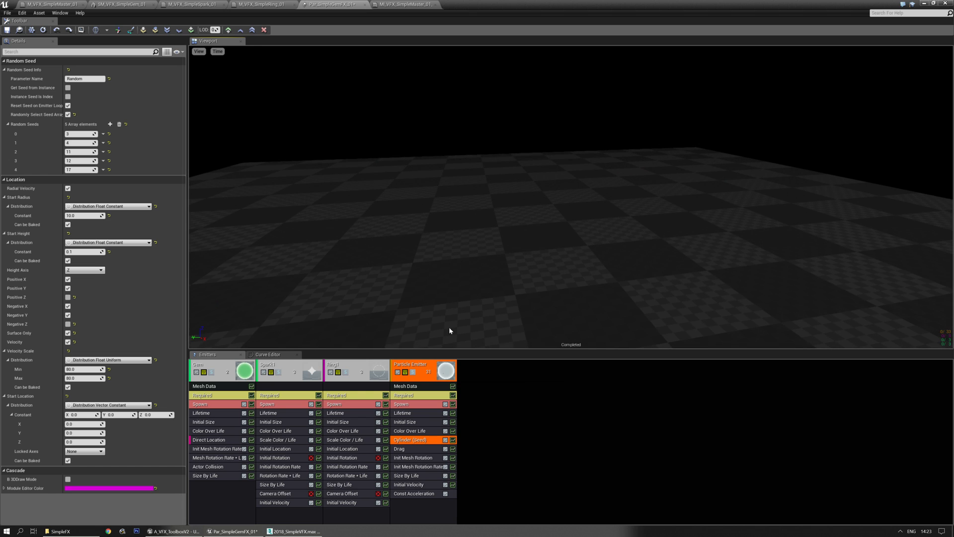
- Darken the first Color Over Life point of the cloud emitter to a 0.285 grey and save the particle system
left_click(412, 459)
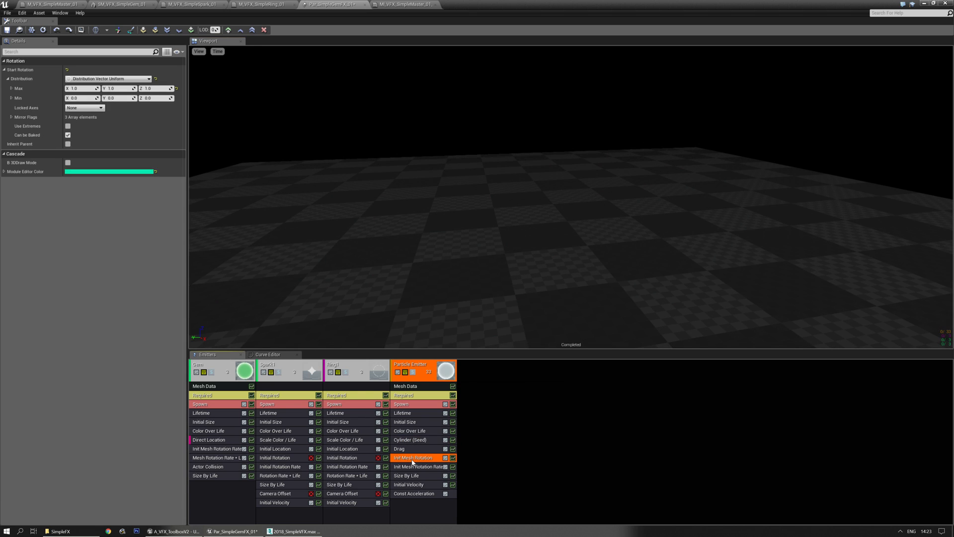
left_click(426, 432)
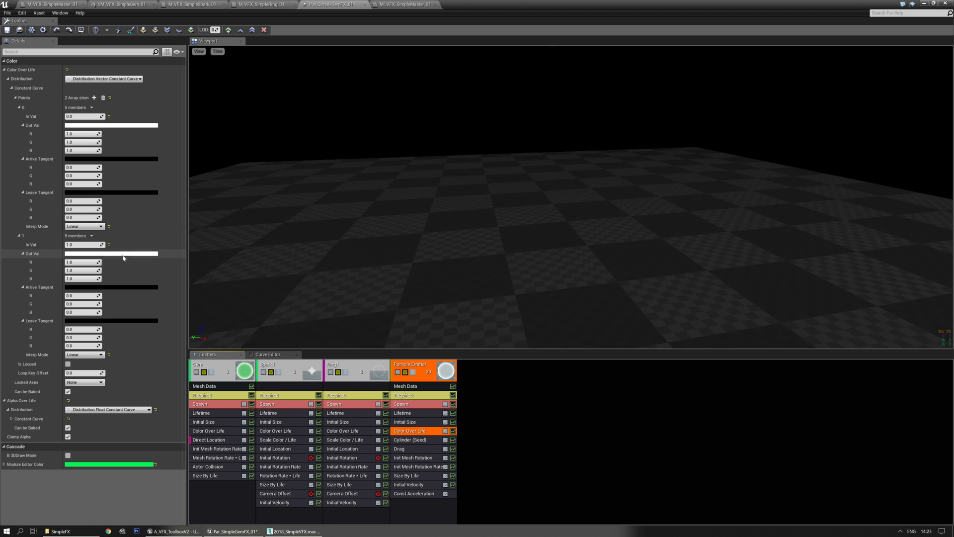
left_click(130, 126)
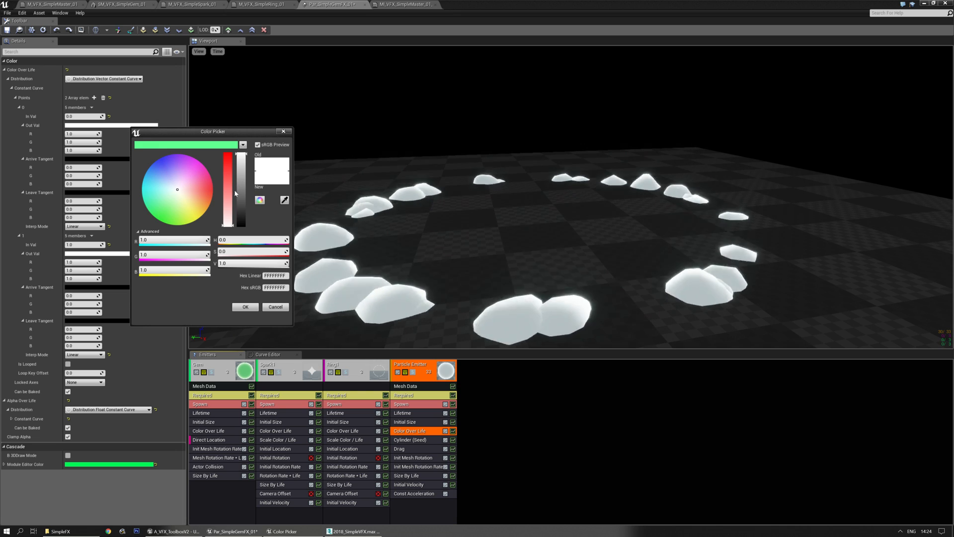
left_click(242, 191)
left_click_drag(242, 193, 237, 213)
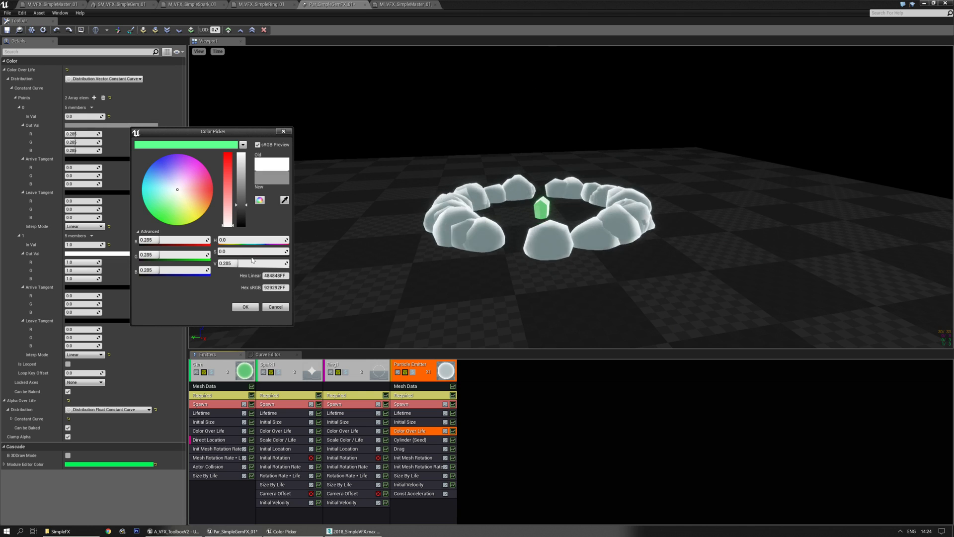
left_click(246, 307)
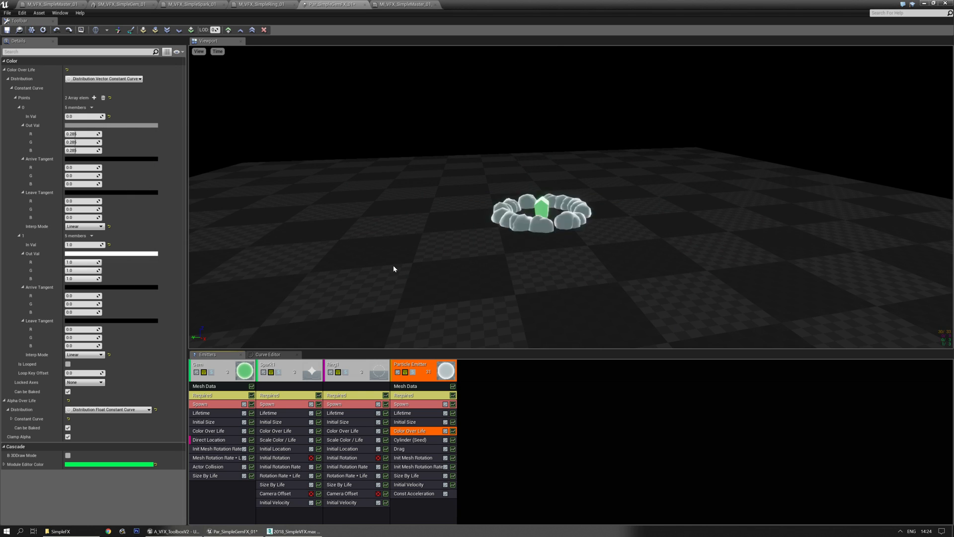
mouse_move(401, 247)
right_mouse_down()
mouse_move(393, 241)
mouse_move(407, 240)
right_mouse_up()
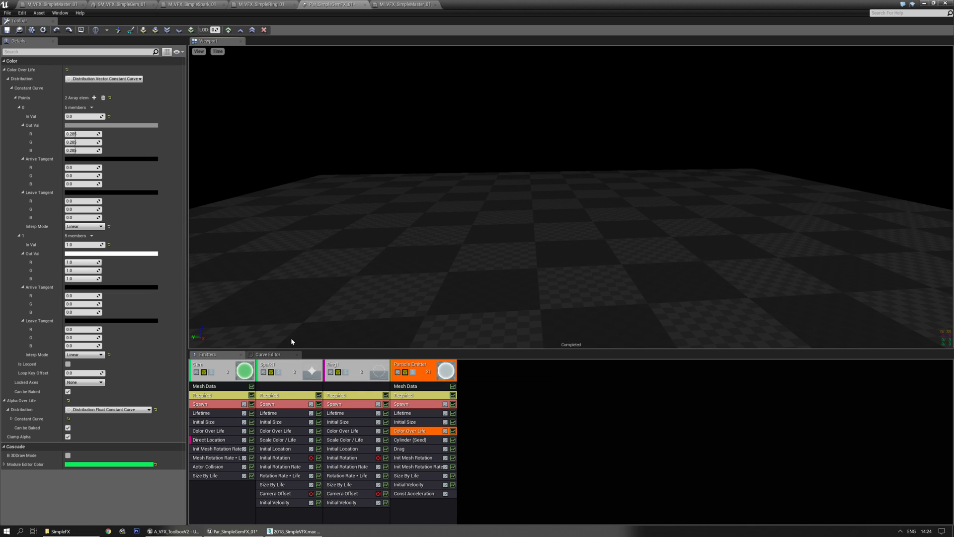
key("ctrl+s")
- Add a Light module to the Gem emitter and enable its 3D draw mode and light radius preview
right_click(214, 495)
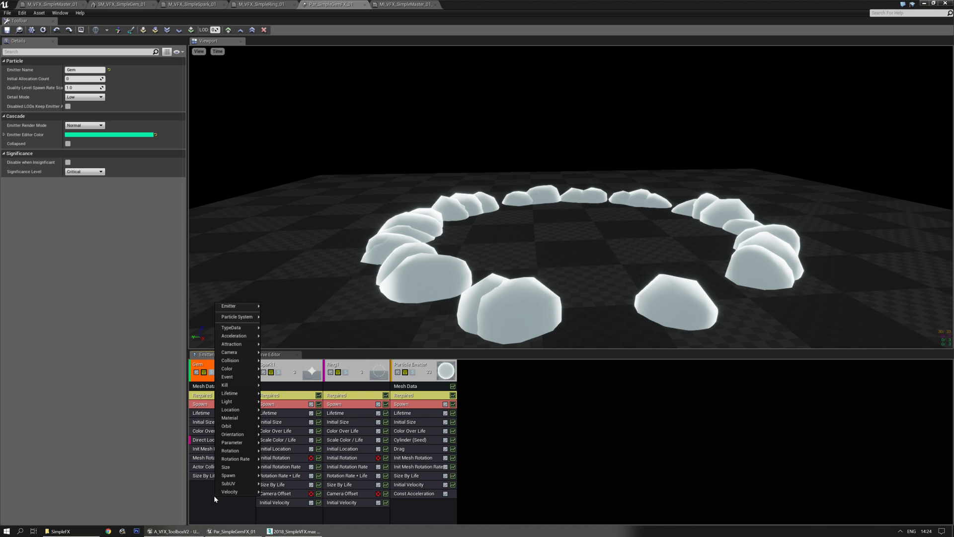
left_click(271, 404)
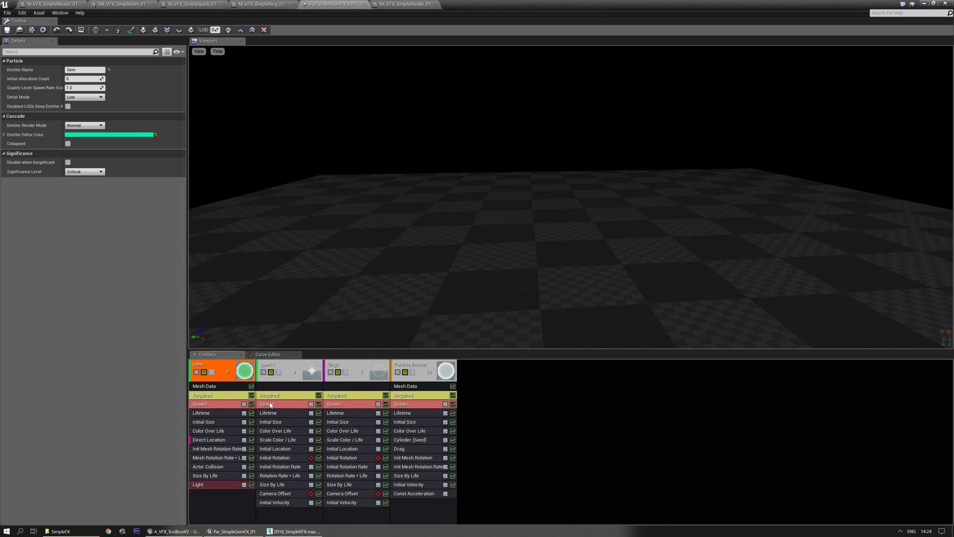
left_click(209, 485)
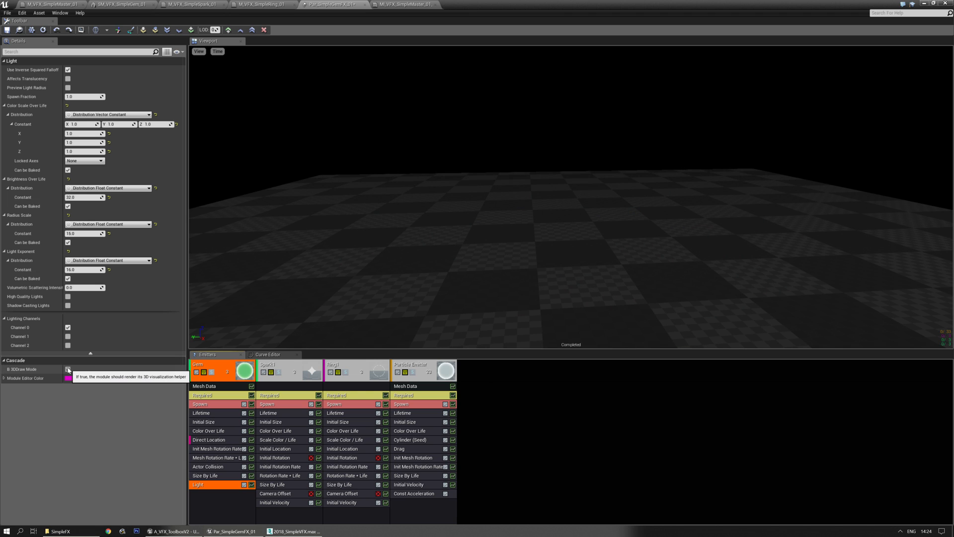
left_click_drag(371, 232, 210, 182)
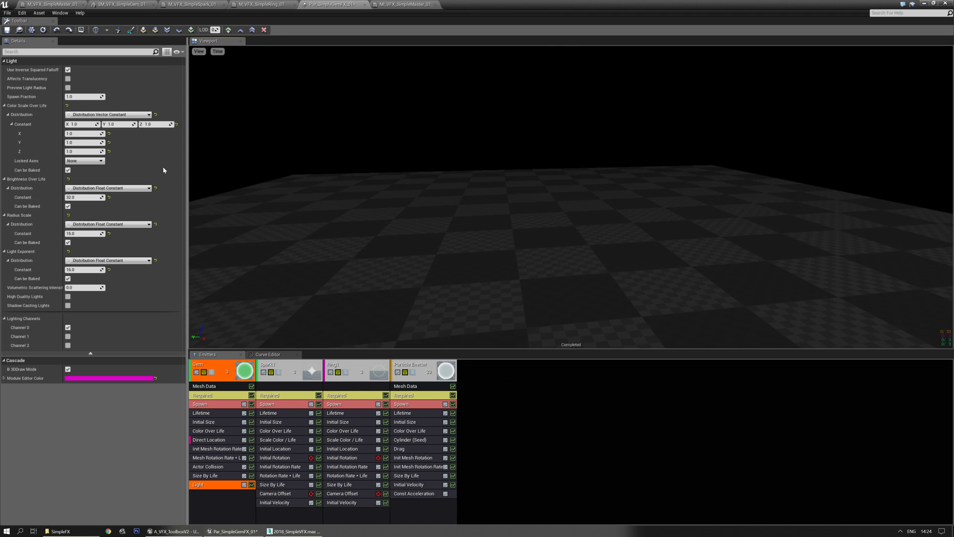
left_click(68, 88)
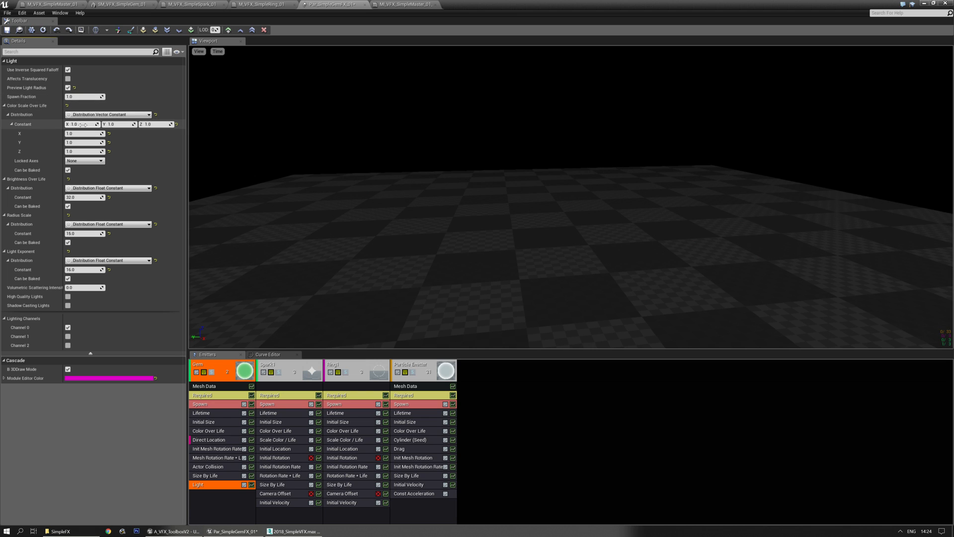
- Try the Light module with Radius Scale 200, inverse squared falloff off and brightness up to 10000, and delete the module
left_click(79, 233)
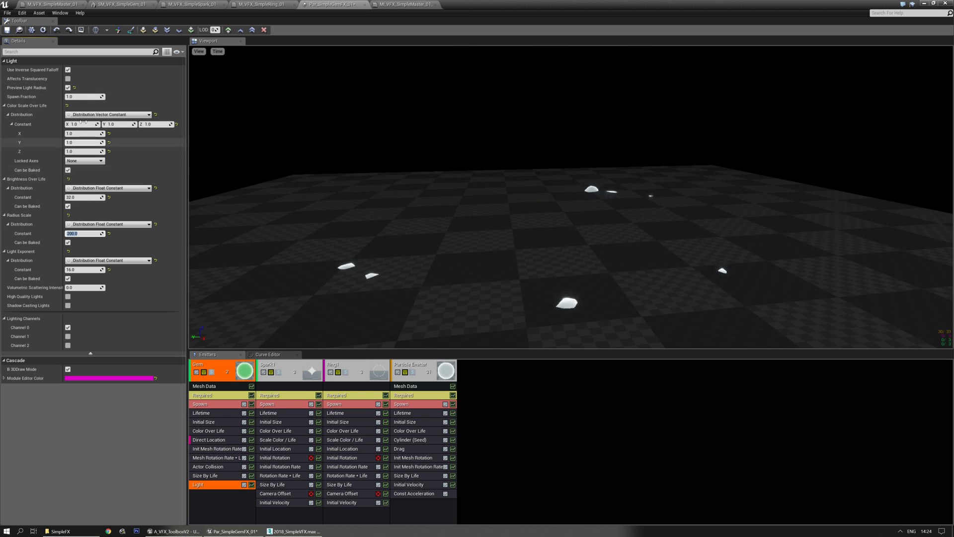
left_click(68, 71)
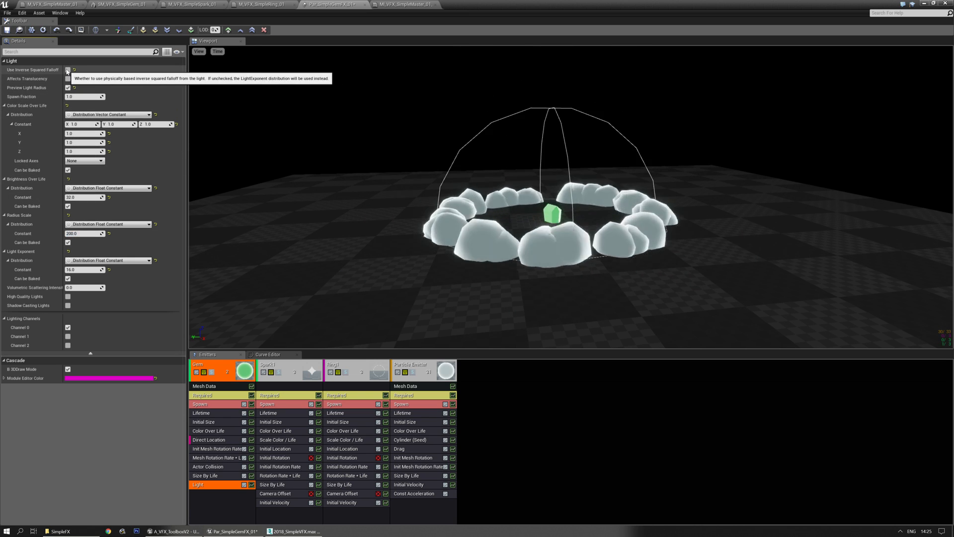
left_click_drag(486, 250, 470, 239)
right_click_drag(469, 238, 492, 263)
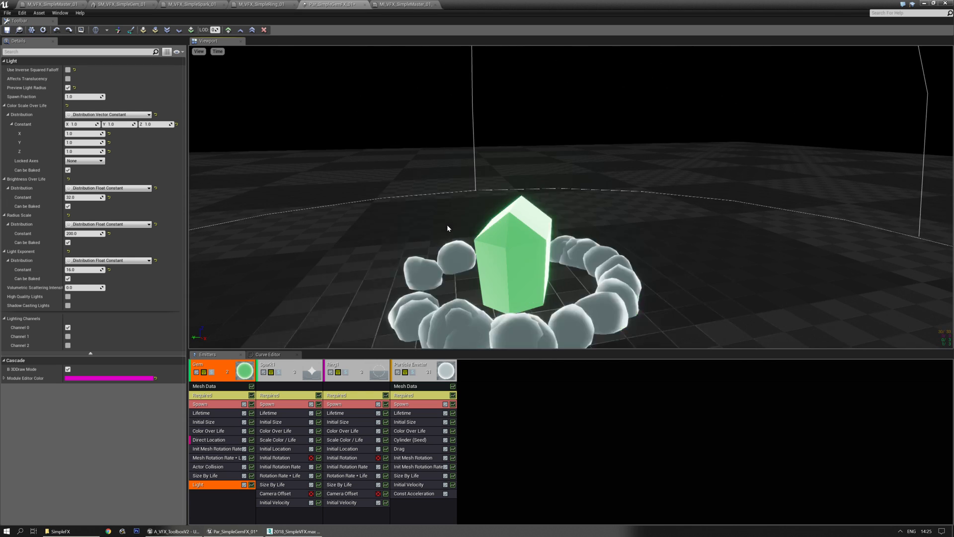
right_click_drag(447, 198, 438, 169)
left_click_drag(438, 169, 445, 152)
left_click(73, 196)
type("20")
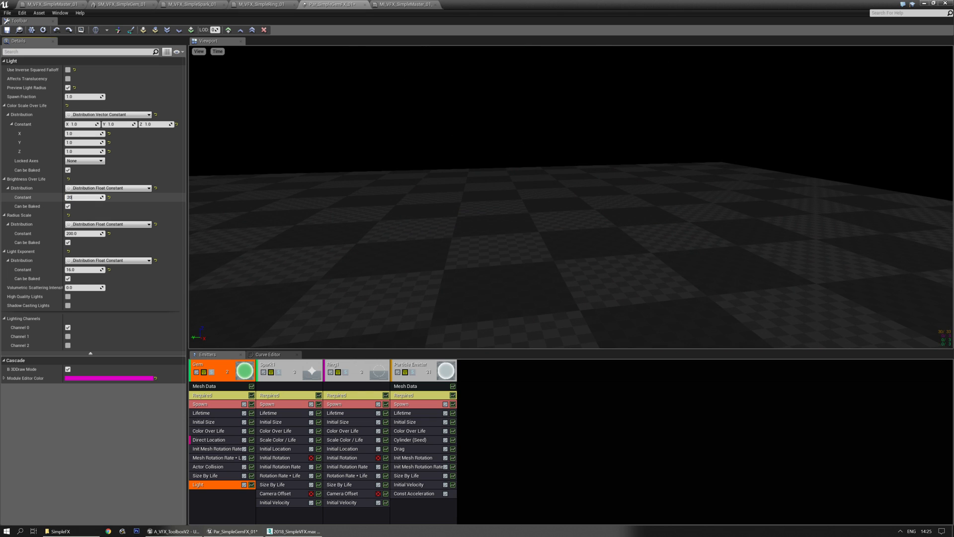
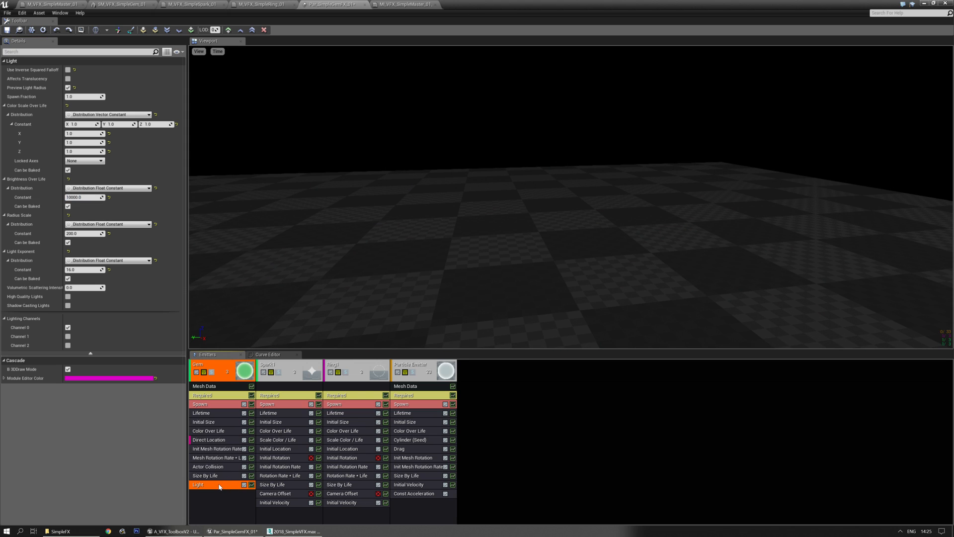
key("Delete")
- Add a new particle sprite emitter after the cloud emitter and set its Emitter Loops to 1
left_click(500, 401)
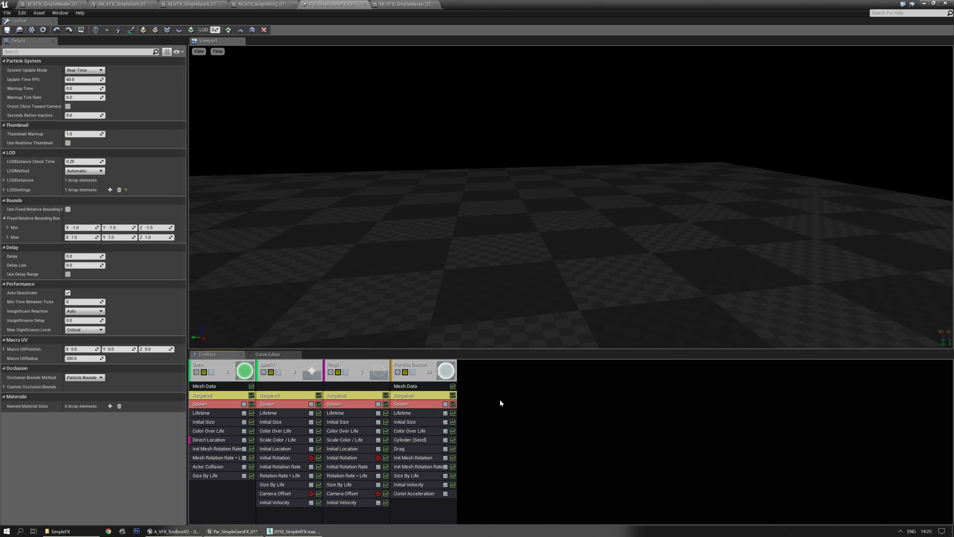
right_click(500, 399)
left_click(518, 405)
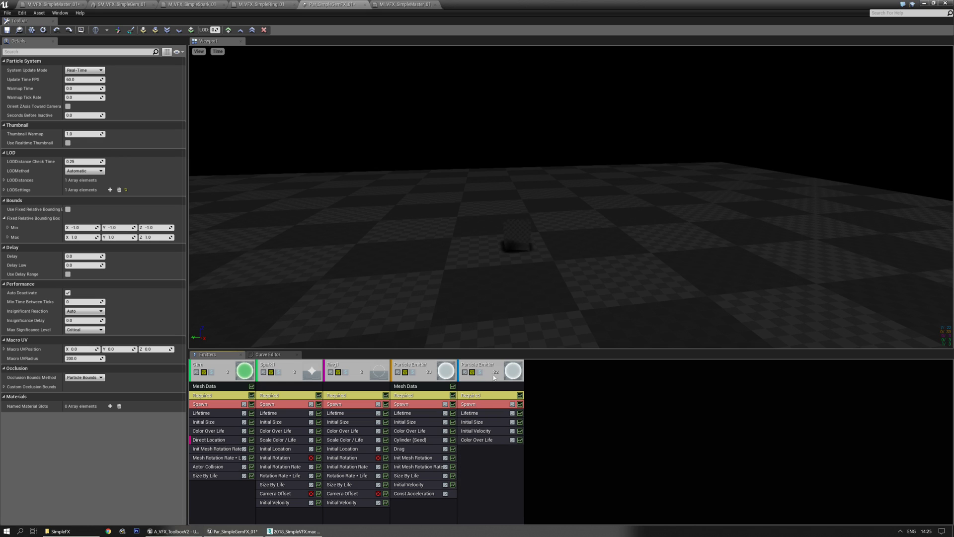
left_click(495, 376)
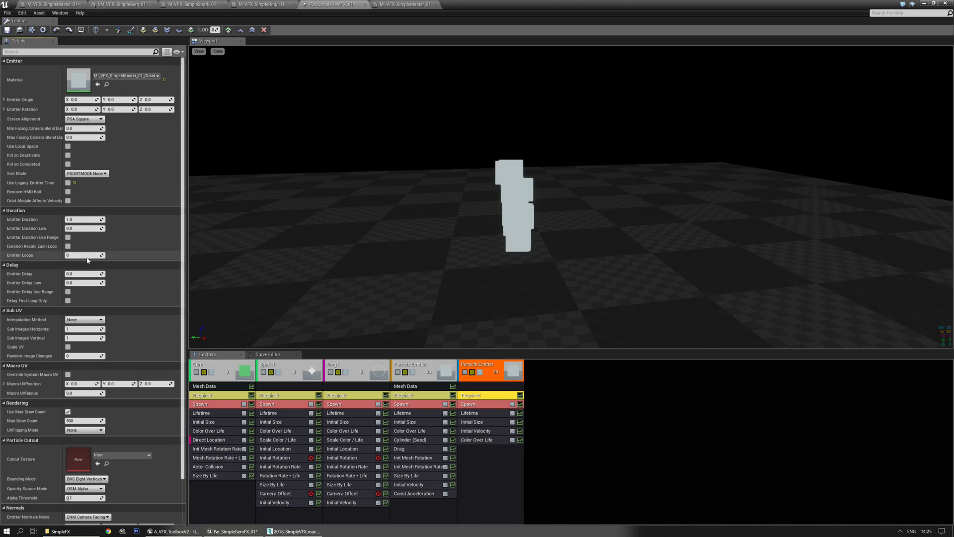
key("Return")
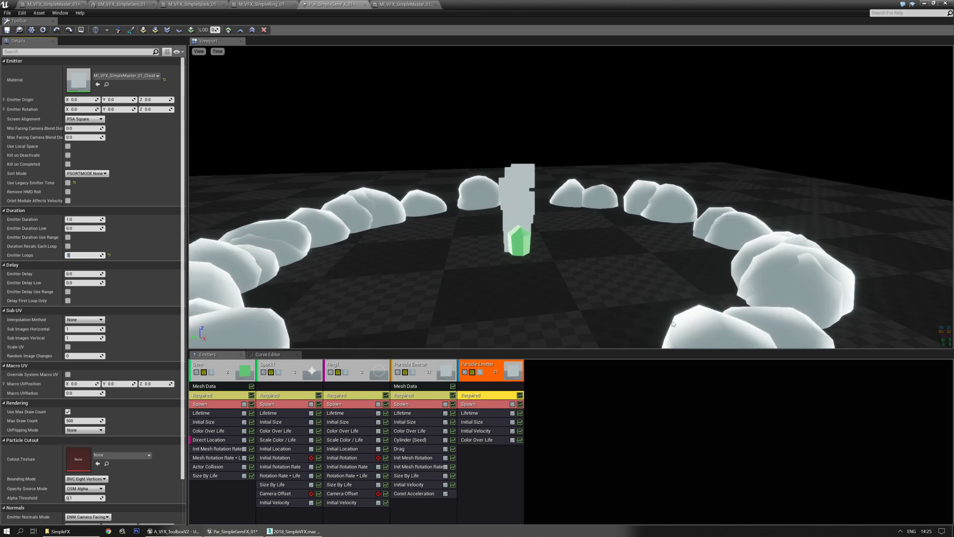
- Set the new emitter's spawn rate to a constant 0 and add a burst entry with a count of 1
left_click(469, 405)
left_click(115, 79)
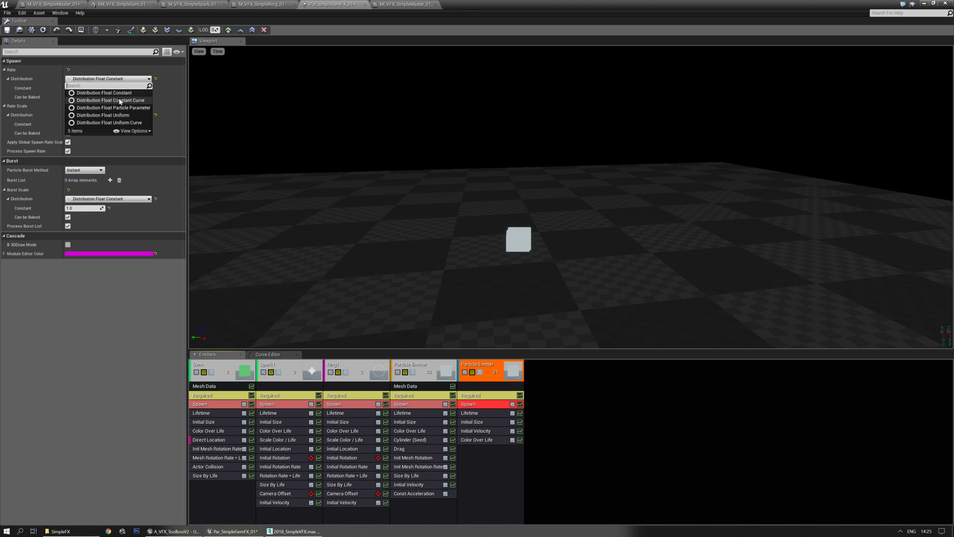
left_click(100, 92)
left_click(110, 180)
left_click(86, 200)
type("1")
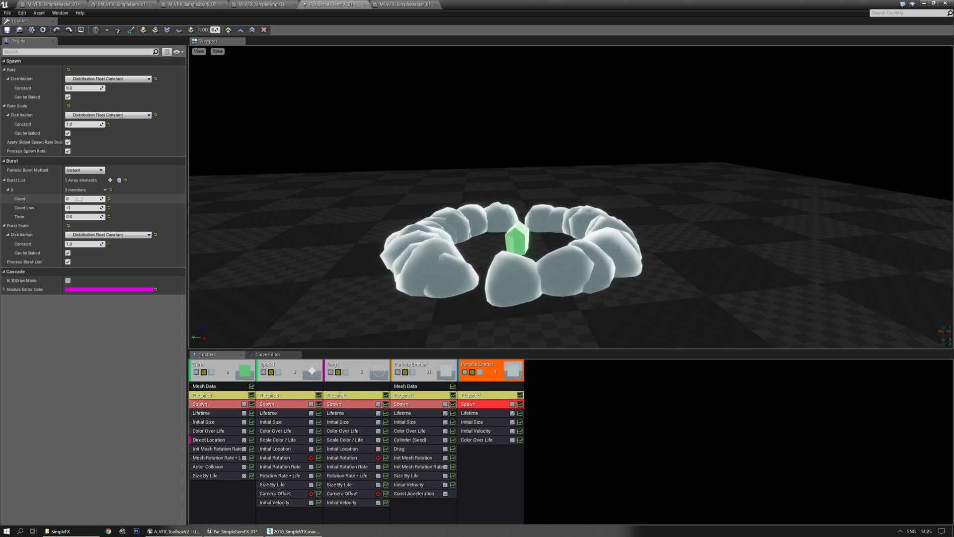
key("Return")
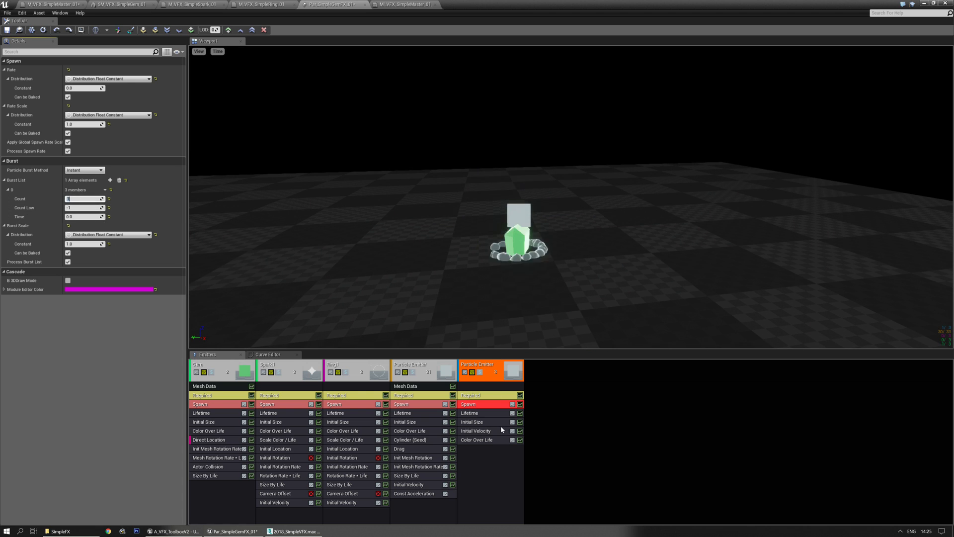
- Delete the Initial Velocity and Color Over Life modules from the new sprite emitter
left_click(492, 430)
key("Delete")
left_click(486, 431)
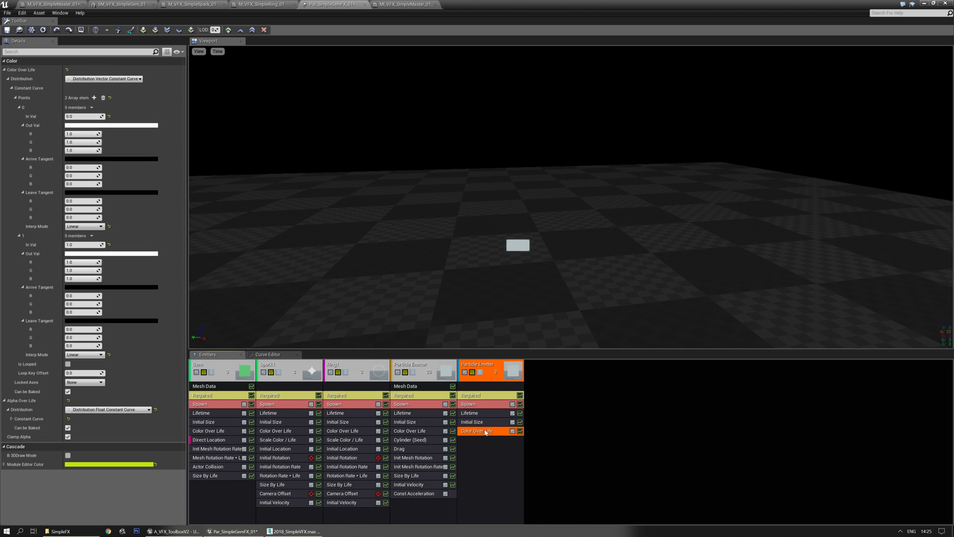
key("Delete")
- Add an Initial Color module and a Light module to the new sprite emitter
right_click(486, 432)
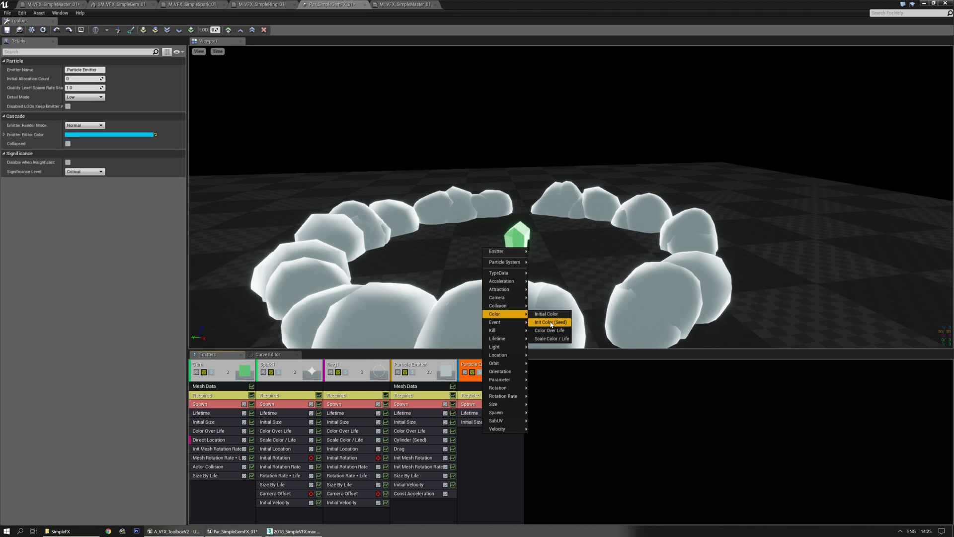
left_click(550, 322)
right_click(475, 442)
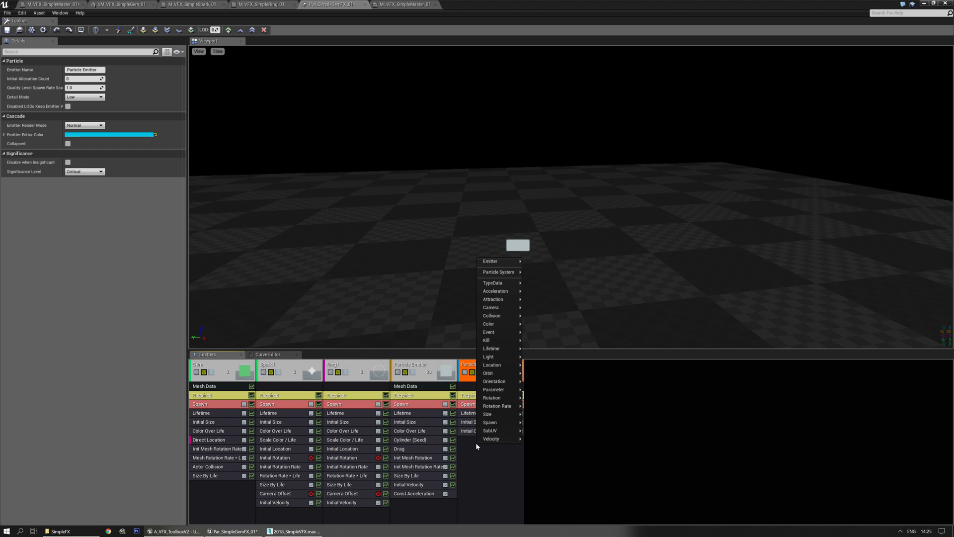
mouse_move(488, 356)
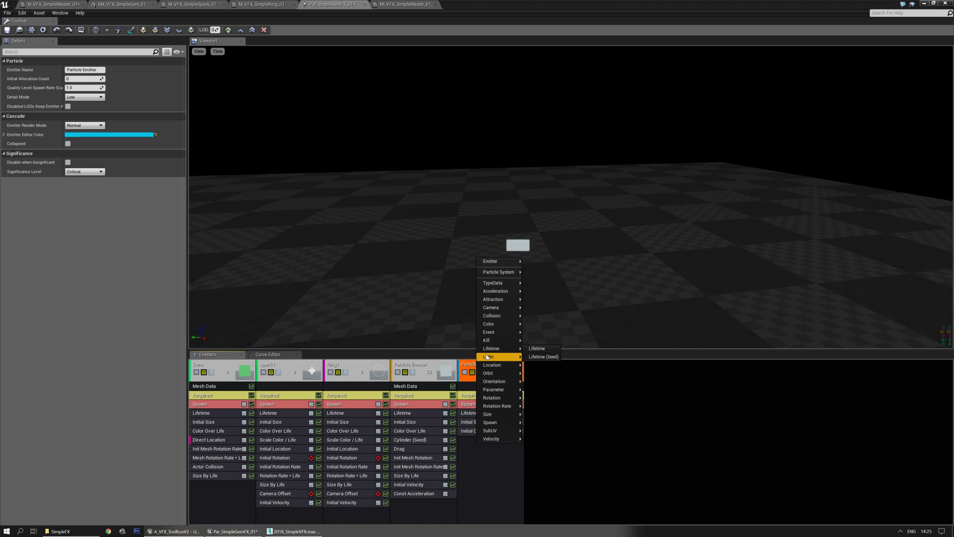
left_click(544, 358)
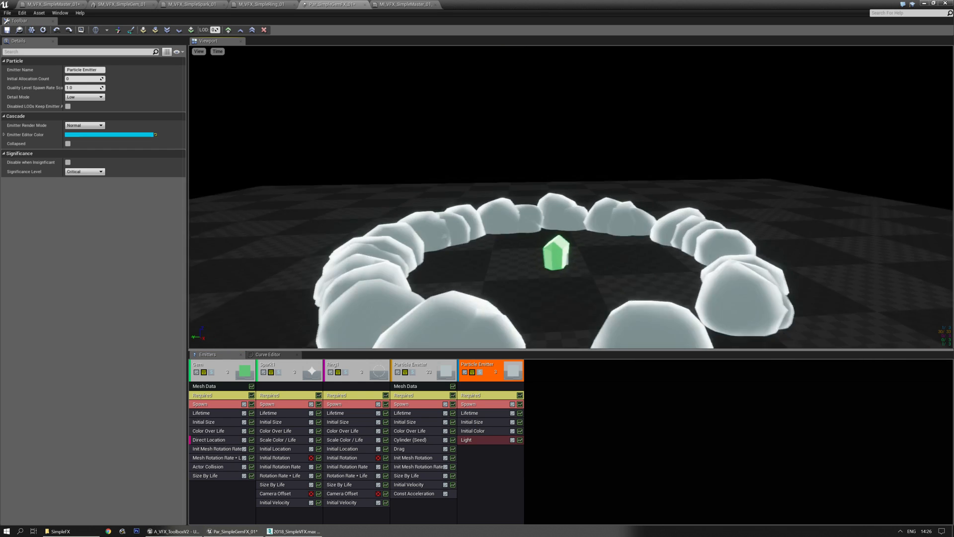
- Add an Initial Location module to the light emitter as a constant vector with Z set to 50
right_click(483, 455)
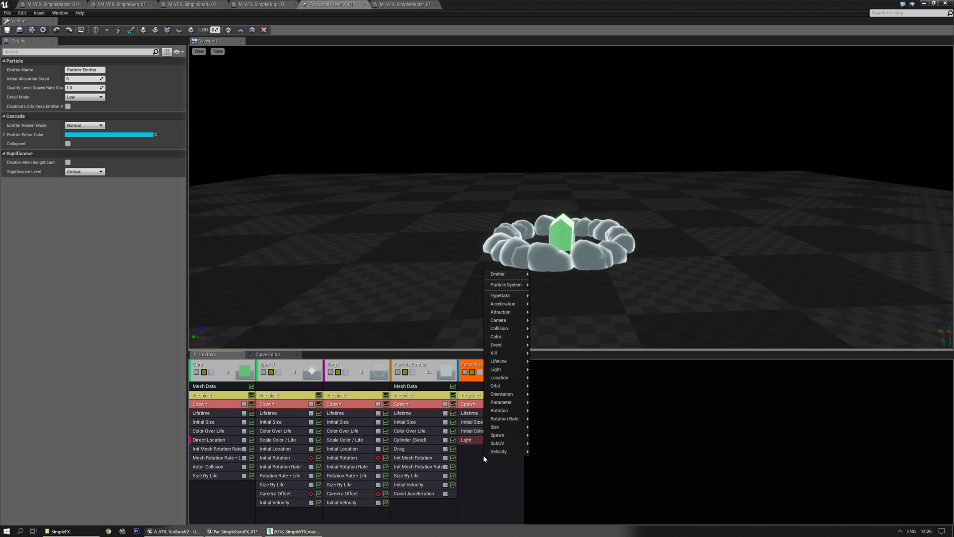
mouse_move(499, 378)
left_click(547, 379)
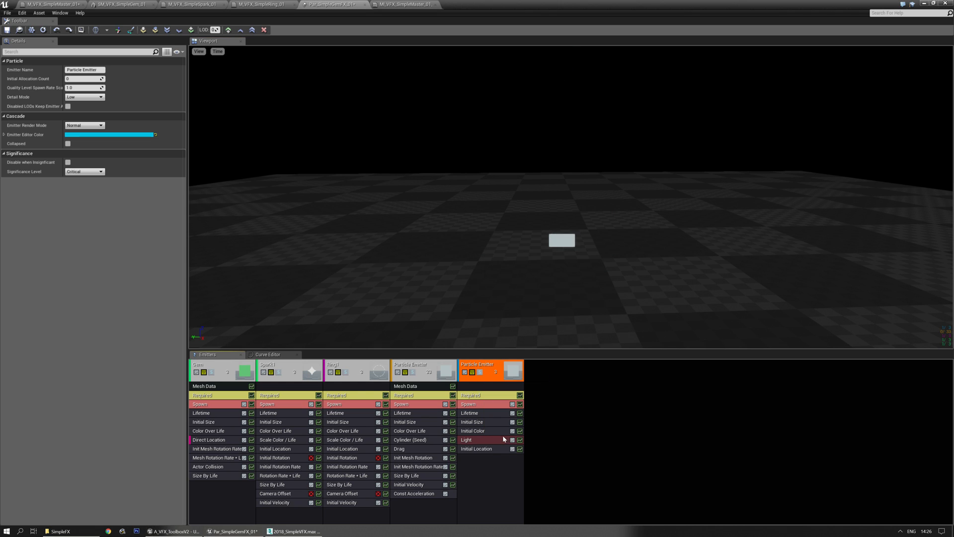
left_click(477, 449)
left_click(145, 79)
left_click(149, 94)
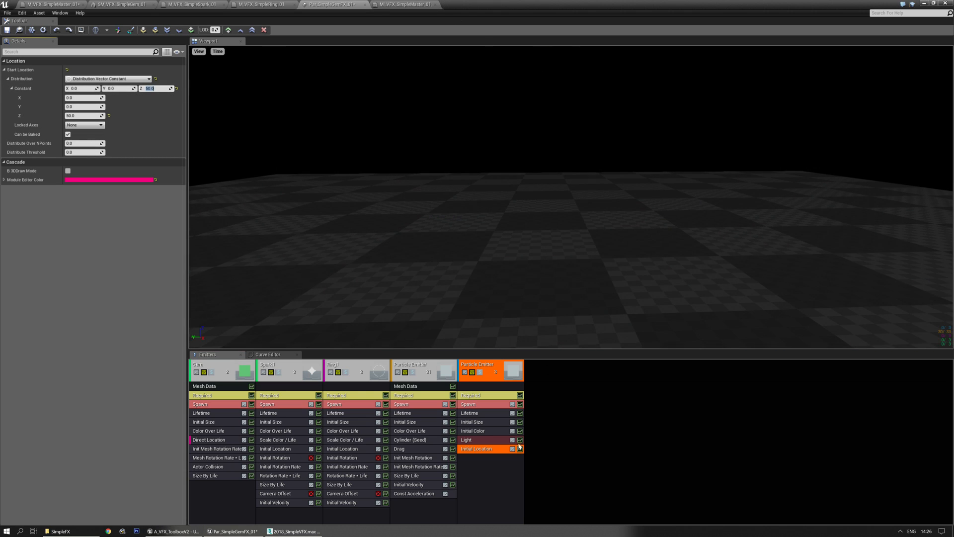
- Set the light emitter's Initial Color to a constant green with R 0.115, G 1.0 and B 0.272348
left_click(495, 442)
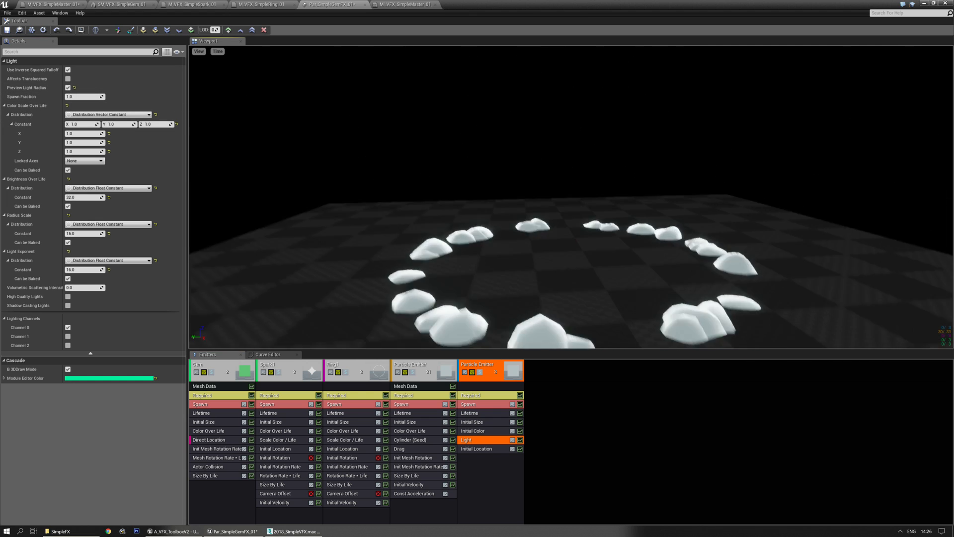
left_click(469, 431)
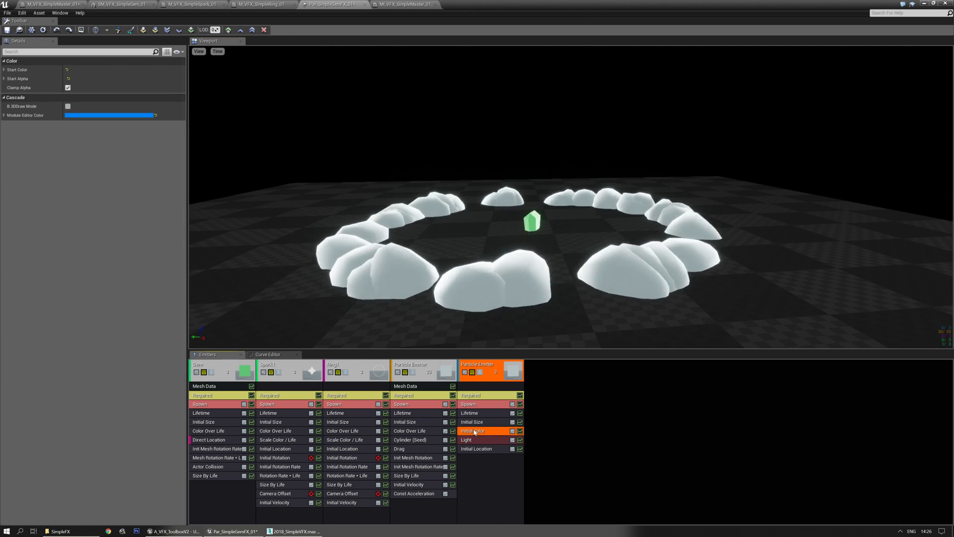
right_click(137, 61)
left_click(144, 78)
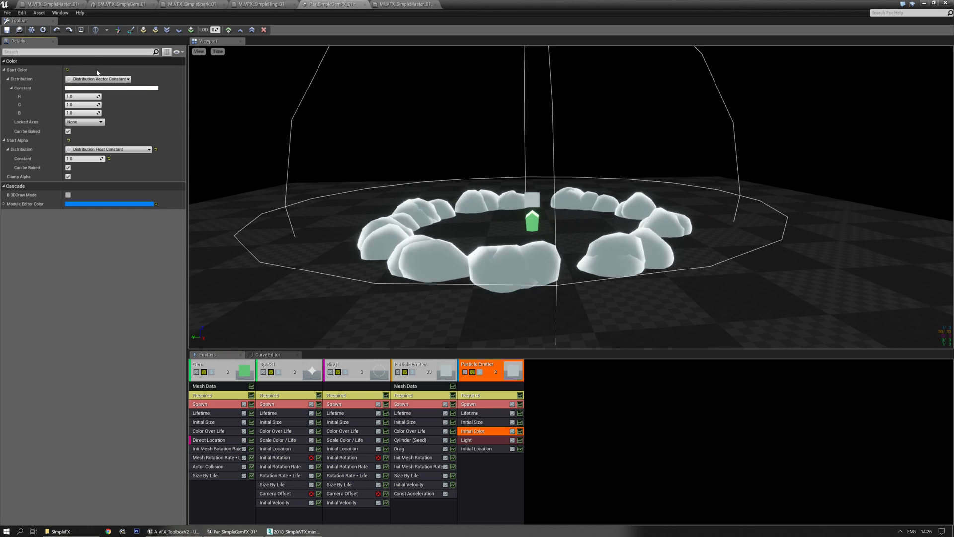
left_click(112, 88)
left_click(171, 108)
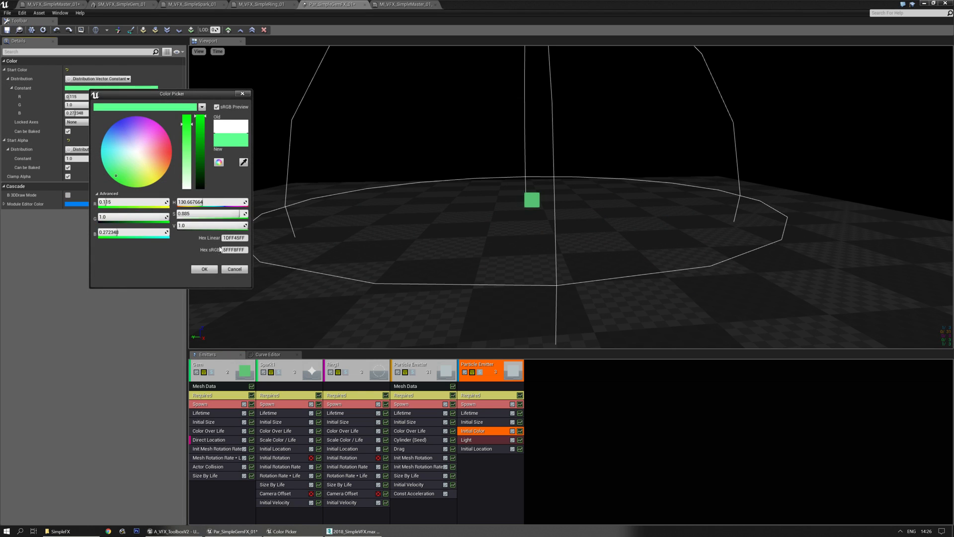
left_click(206, 269)
- Turn off inverse squared falloff in the new emitter's Light module
mouse_move(518, 262)
right_mouse_down()
mouse_move(514, 276)
mouse_move(517, 264)
right_mouse_up()
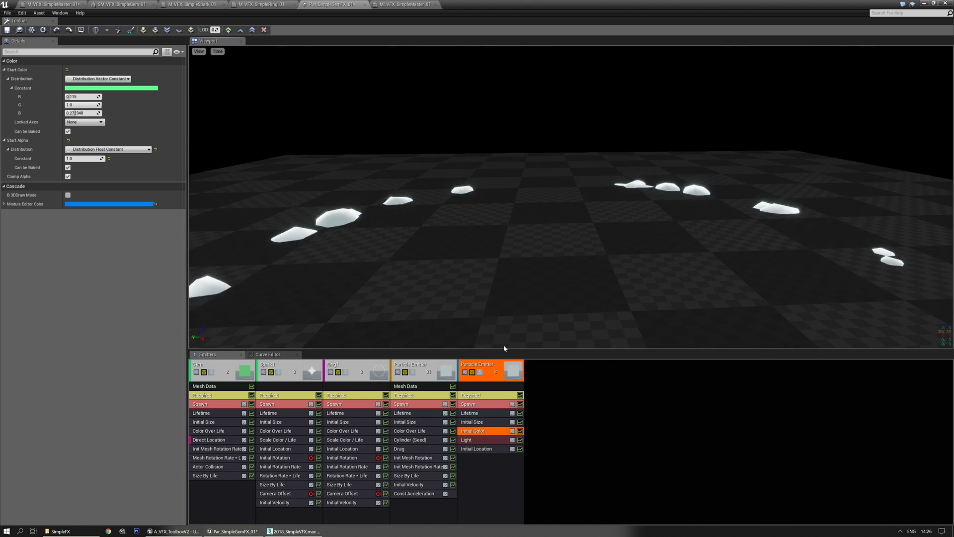
left_click(481, 442)
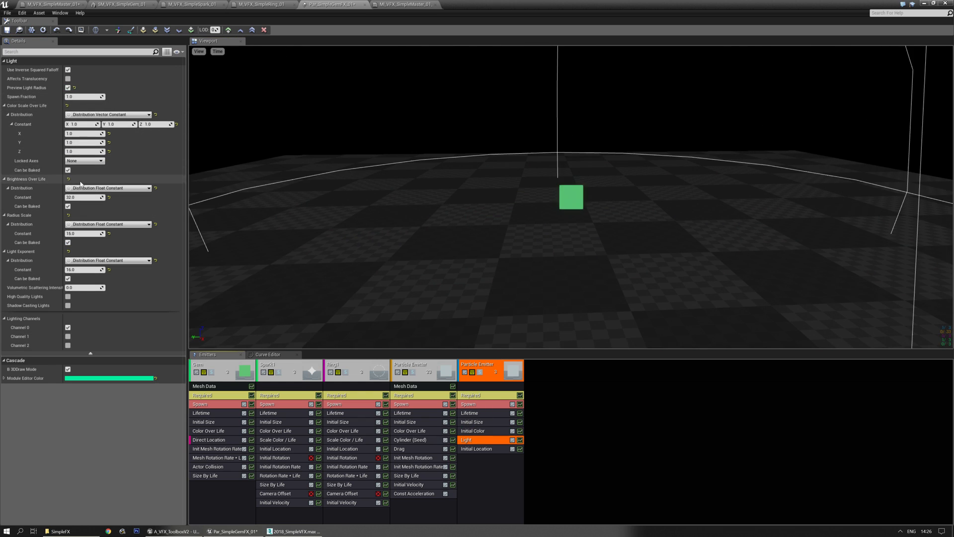
left_click(80, 232)
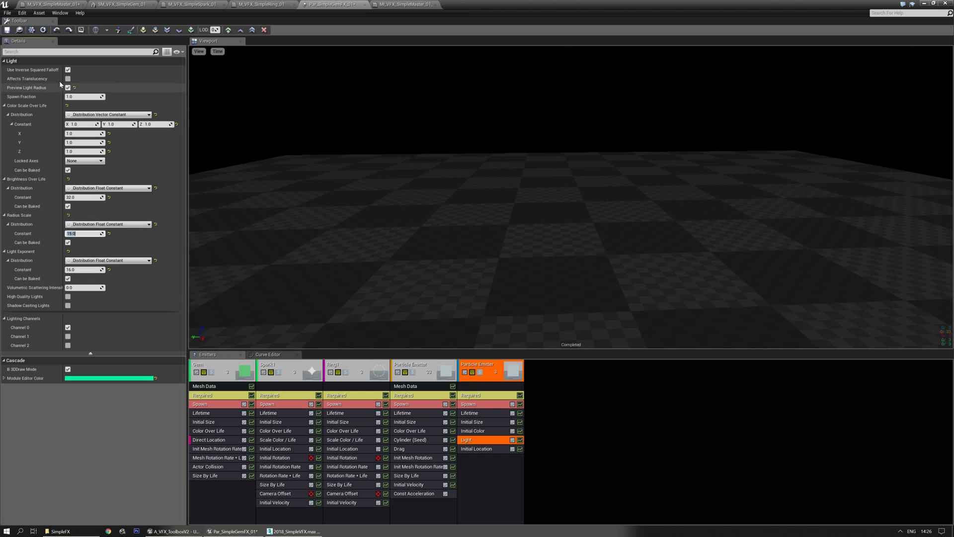
left_click(68, 70)
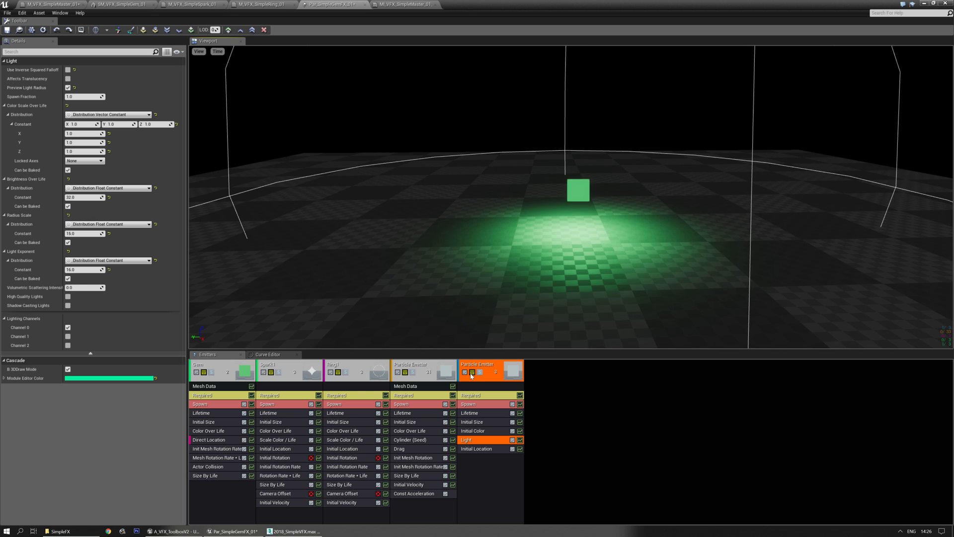
- Switch the light emitter's render mode to Lights Only so that its sprite is not drawn
left_click(471, 373)
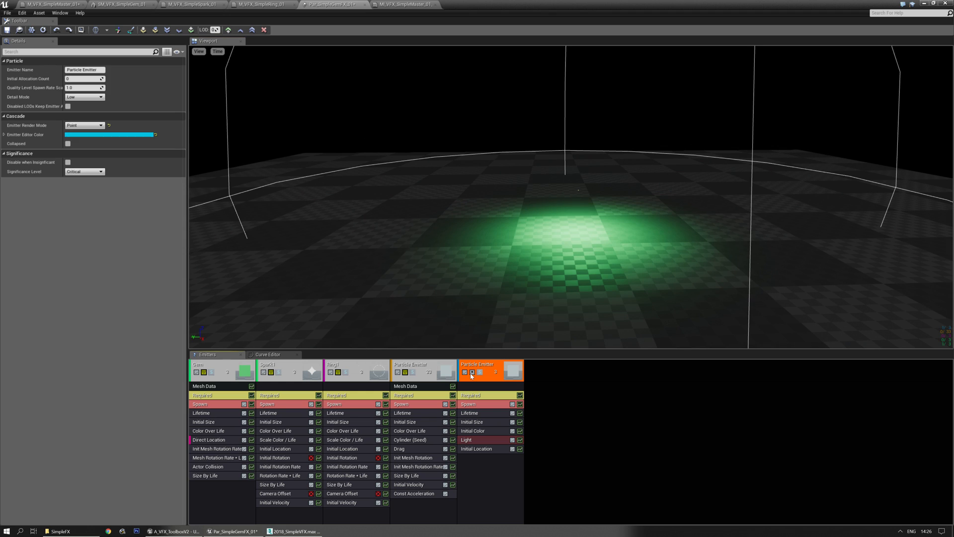
left_click(472, 373)
left_click_drag(526, 315, 505, 313)
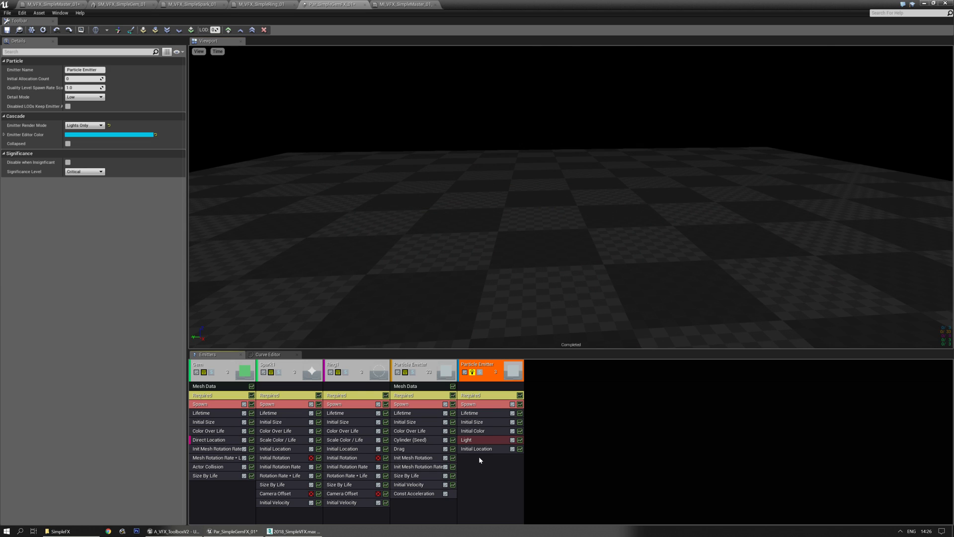
- Try a Source Movement module on the light emitter and remove it
left_click(478, 449)
left_click(465, 471)
right_click(478, 462)
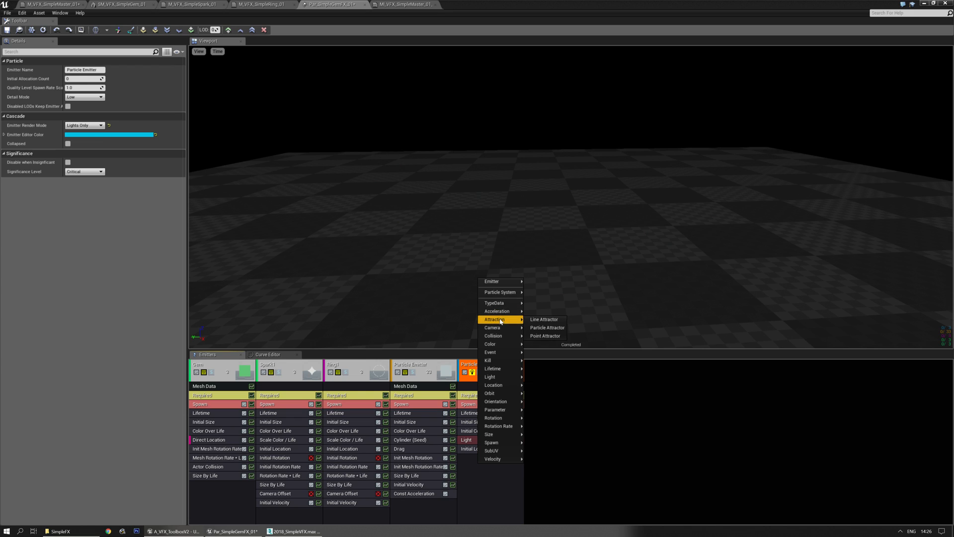
mouse_move(508, 388)
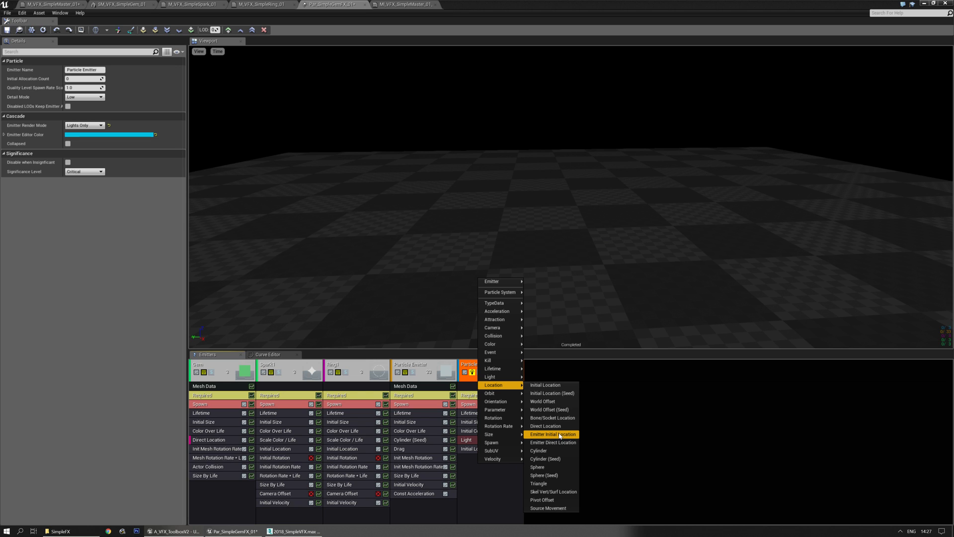
left_click(549, 508)
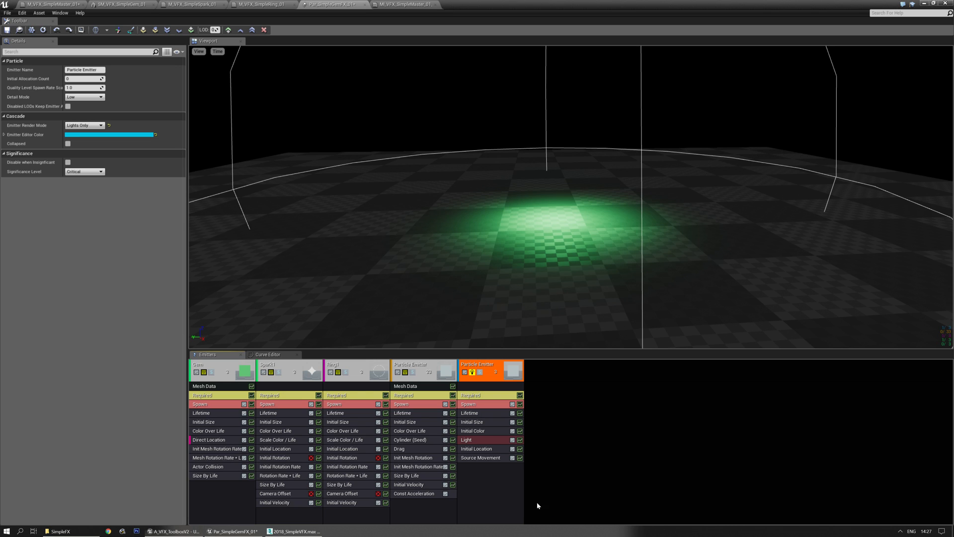
left_click(480, 457)
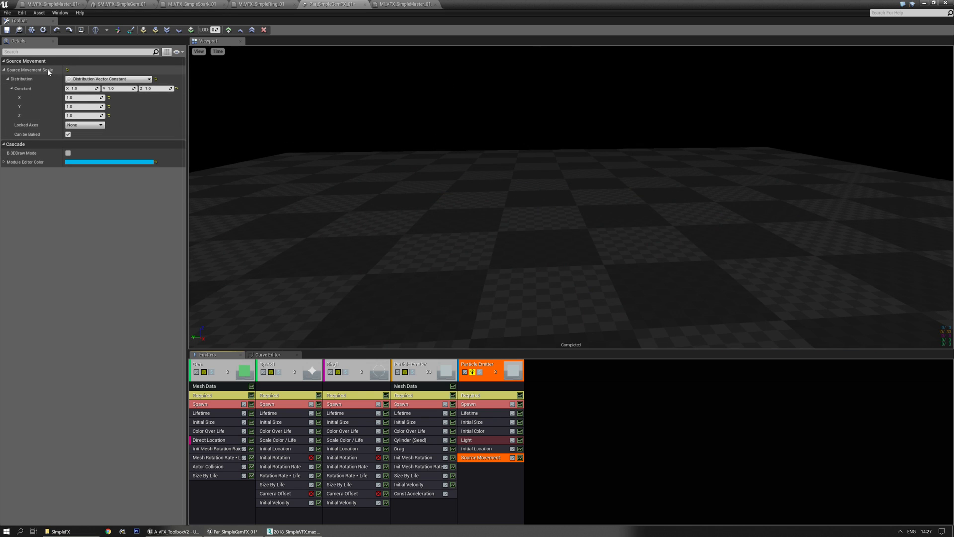
right_click(75, 68)
left_click(90, 82)
- Add an Emitter Direct Location module to the light emitter and set its source emitter name to Gem
right_click(473, 463)
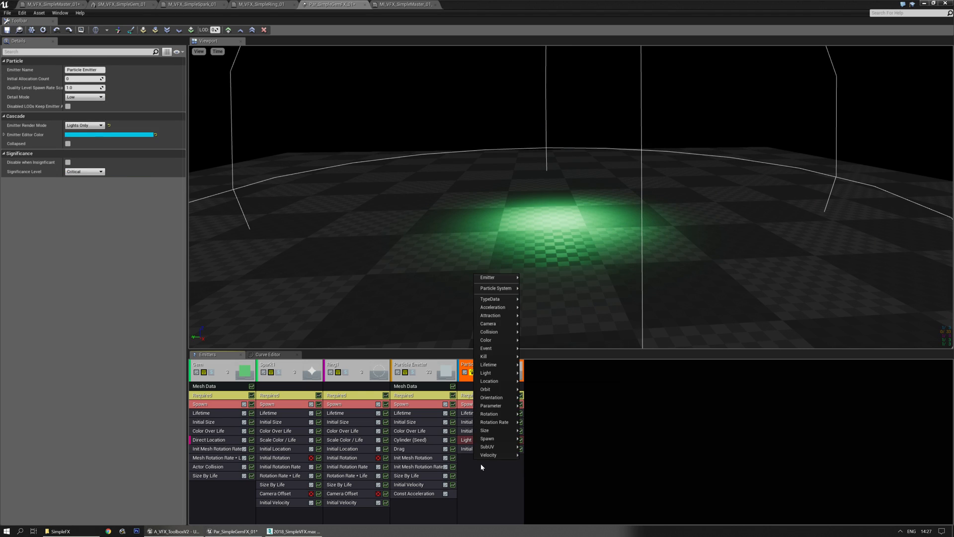
mouse_move(502, 366)
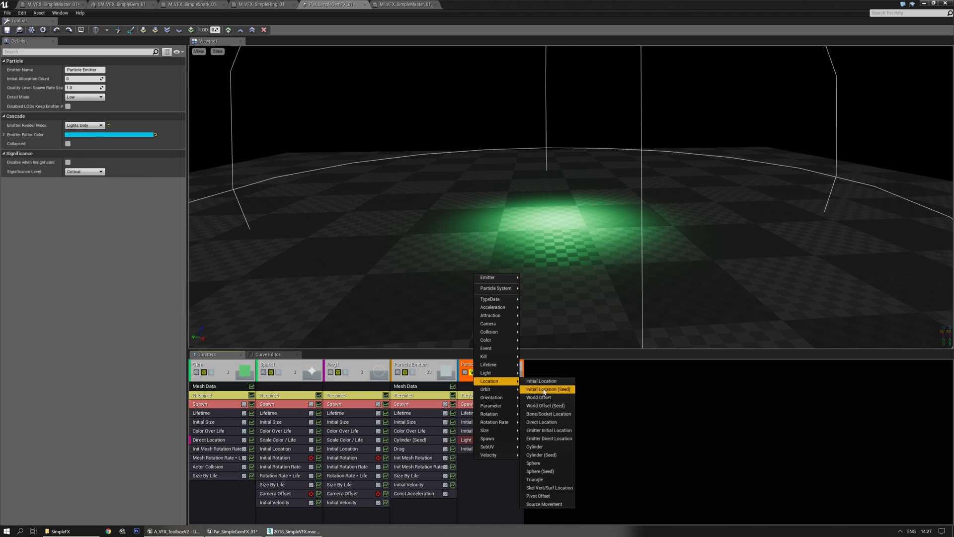
left_click(554, 440)
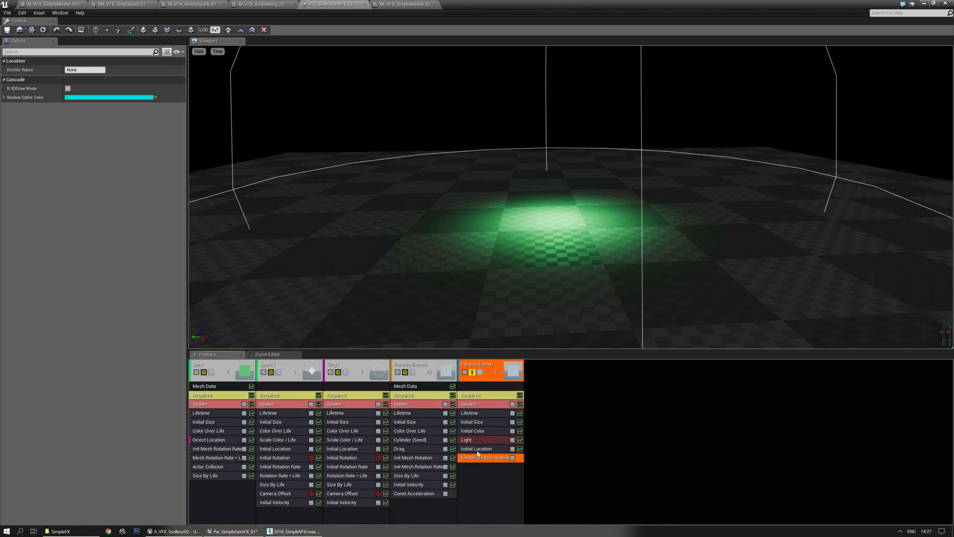
left_click(84, 70)
type("Gem")
key("Return")
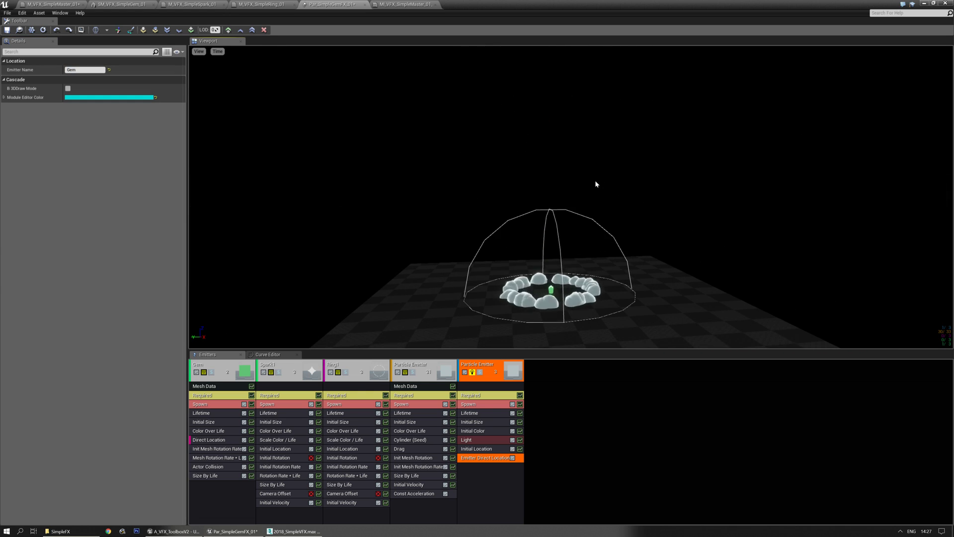
- Compare the Gem emitter's delay and set the light emitter's Emitter Delay to 0.2
right_click_drag(570, 174, 578, 198)
key("w")
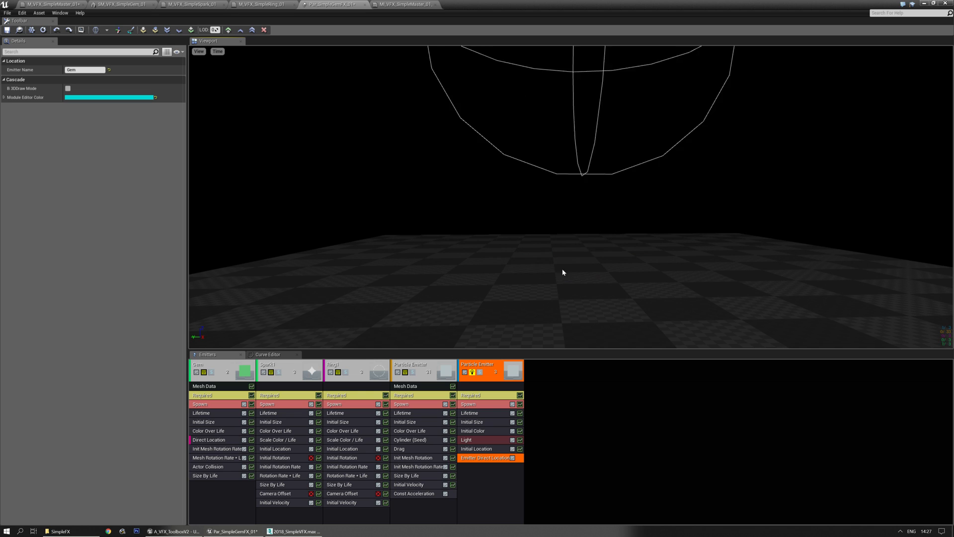
right_click_drag(580, 270, 575, 258)
key("s")
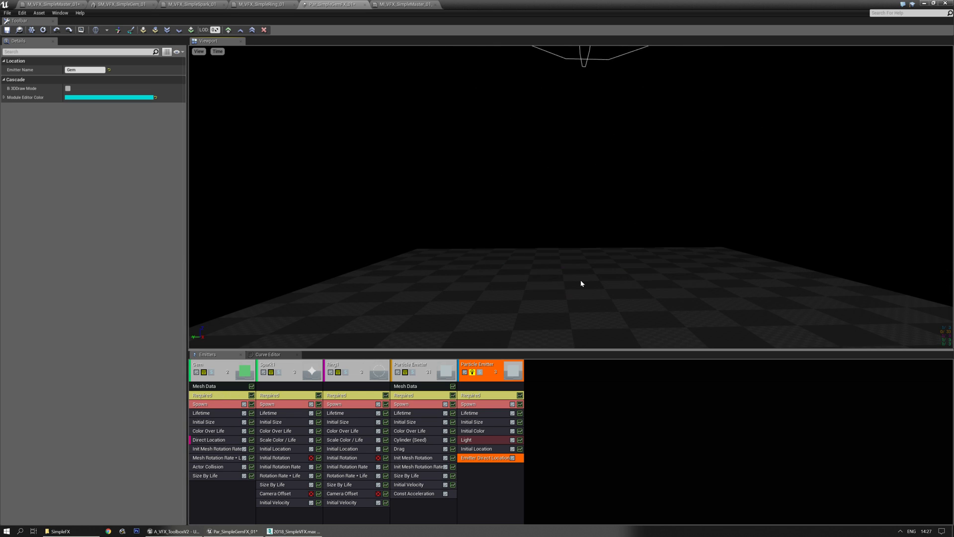
left_click(215, 396)
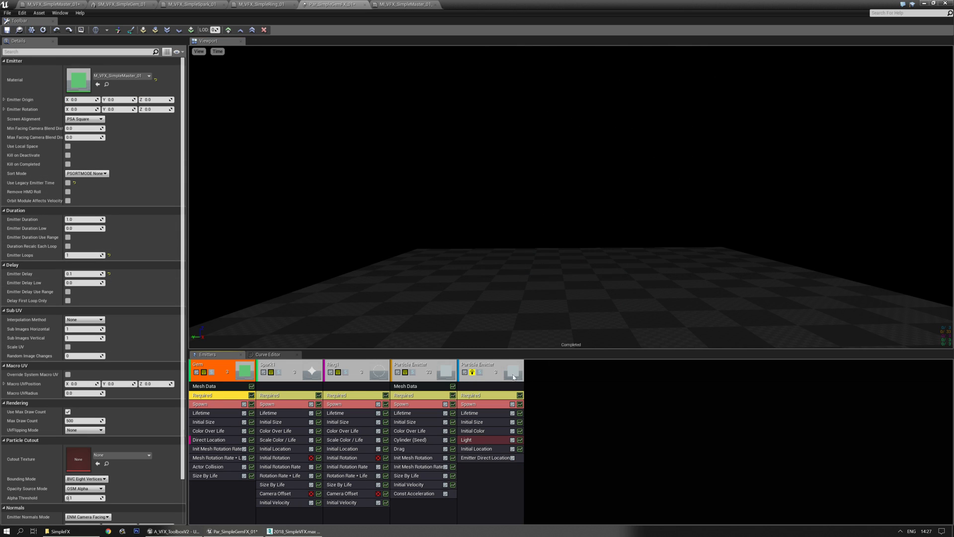
left_click(481, 397)
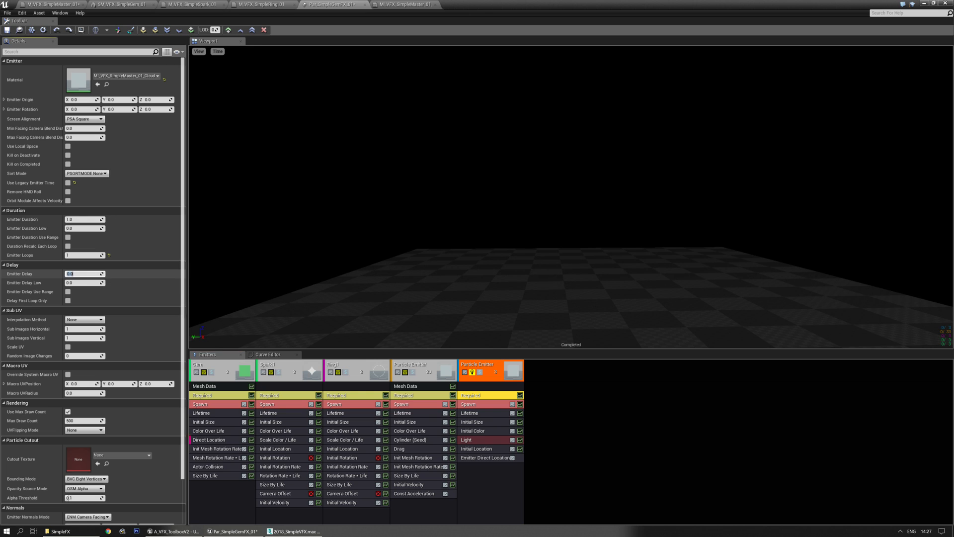
type("0.1")
key("Return")
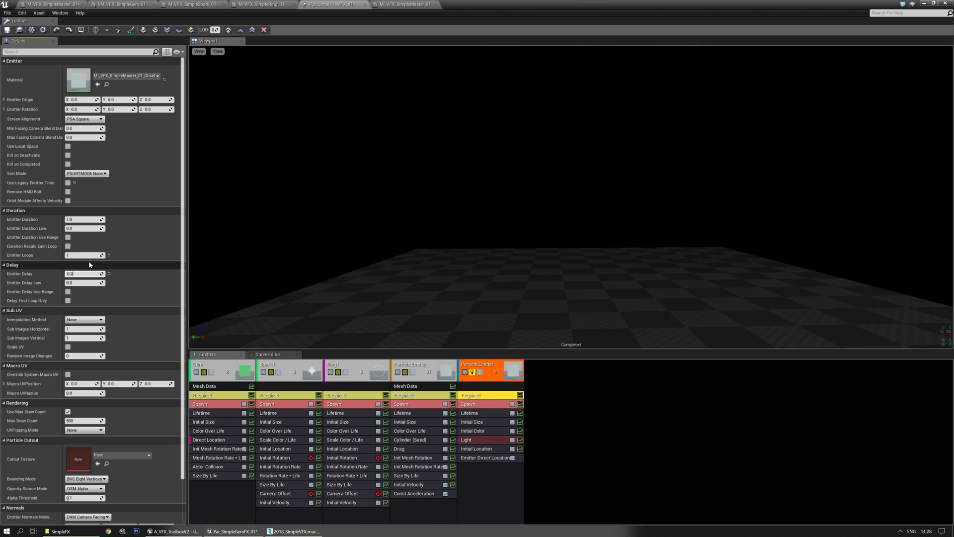
key("BackSpace")
type("3")
key("Return")
type("0")
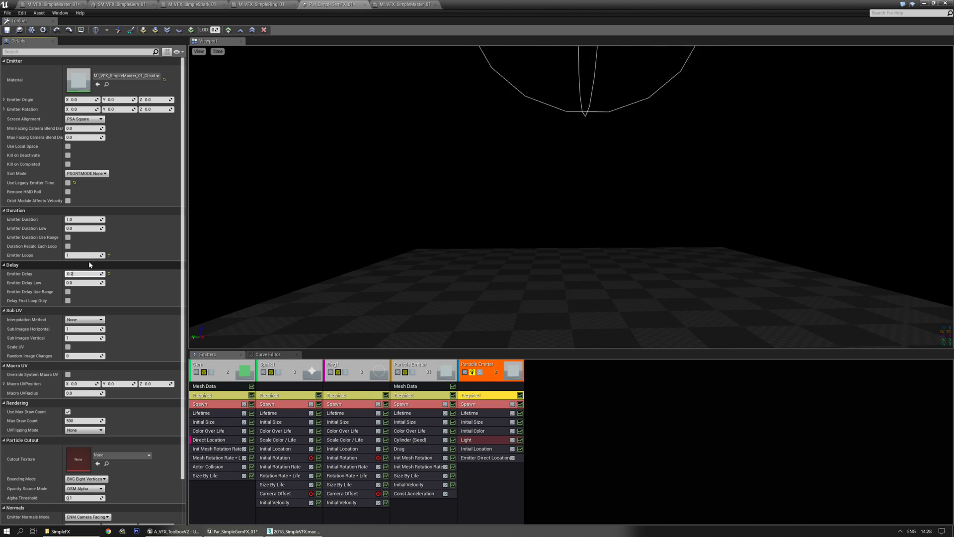
right_click_drag(422, 211, 423, 240)
right_click_drag(607, 275, 576, 246)
left_click_drag(611, 274, 618, 260)
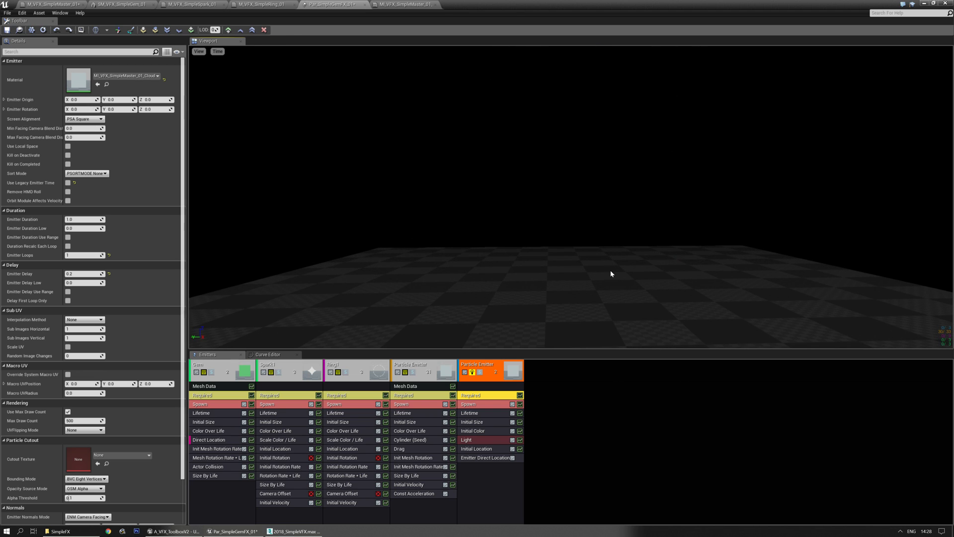
right_click_drag(617, 260, 617, 267)
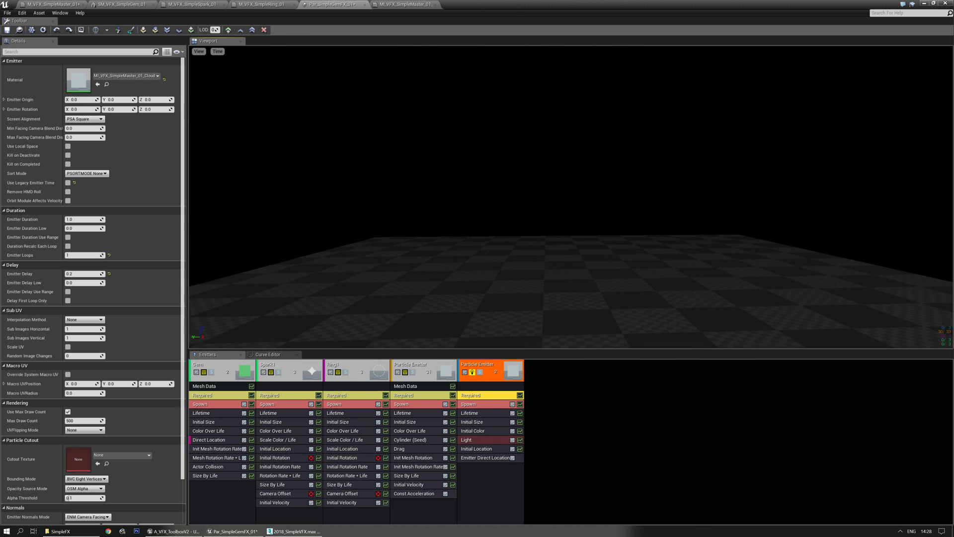
- Change the light emitter's Brightness Over Life to a Float Constant Curve distribution and add two curve points
left_click(485, 457)
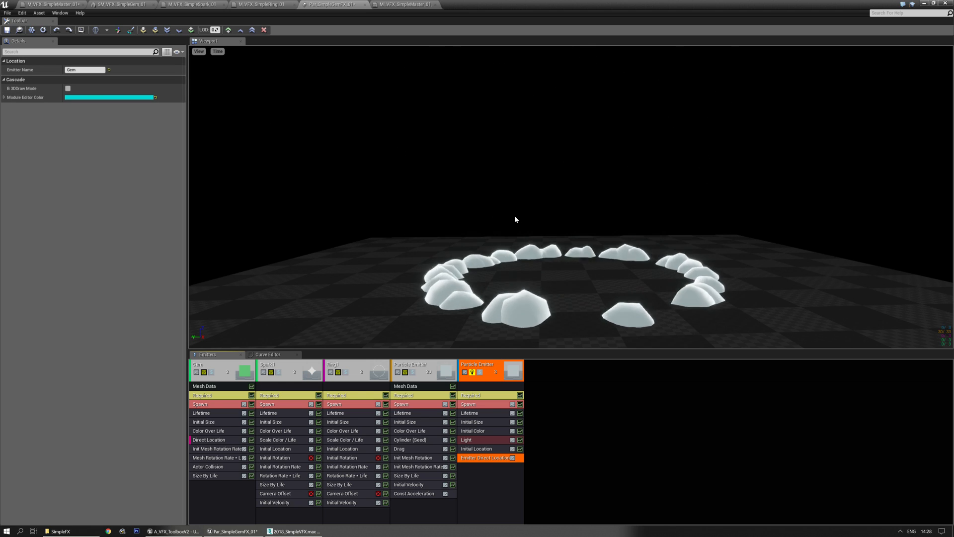
left_click(492, 449)
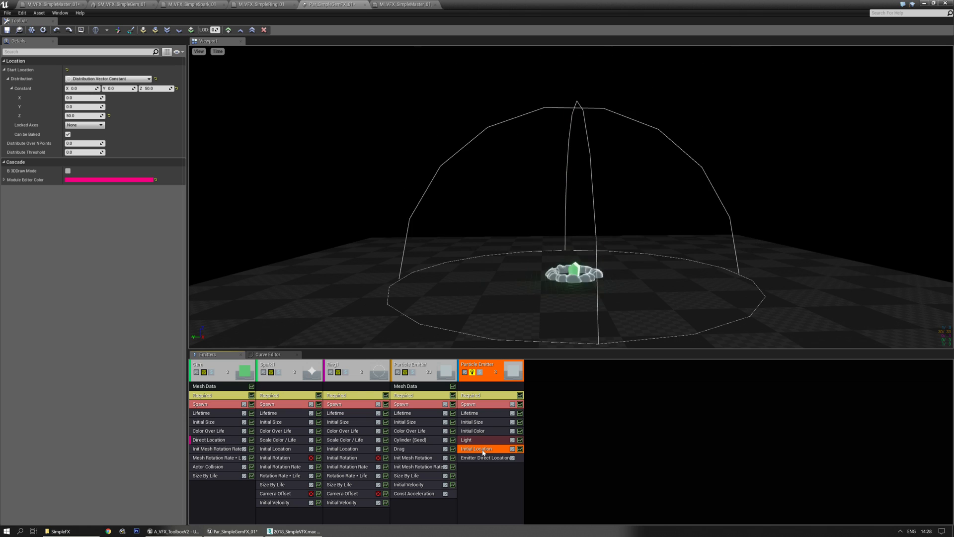
left_click(487, 441)
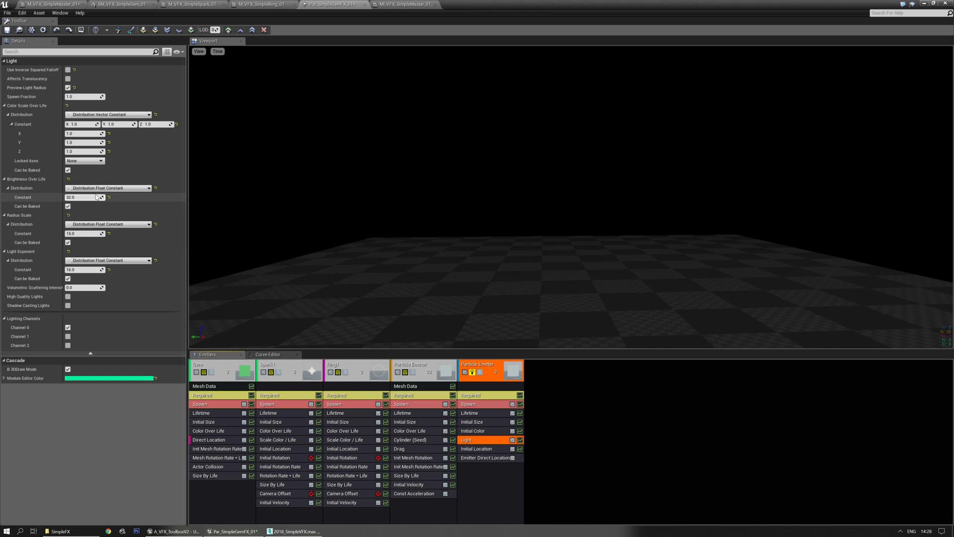
left_click(134, 189)
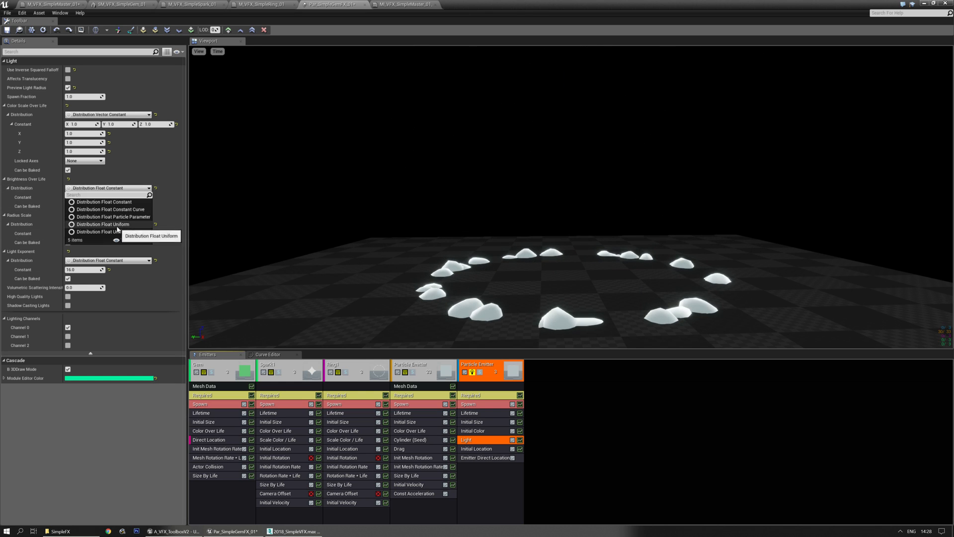
left_click(111, 209)
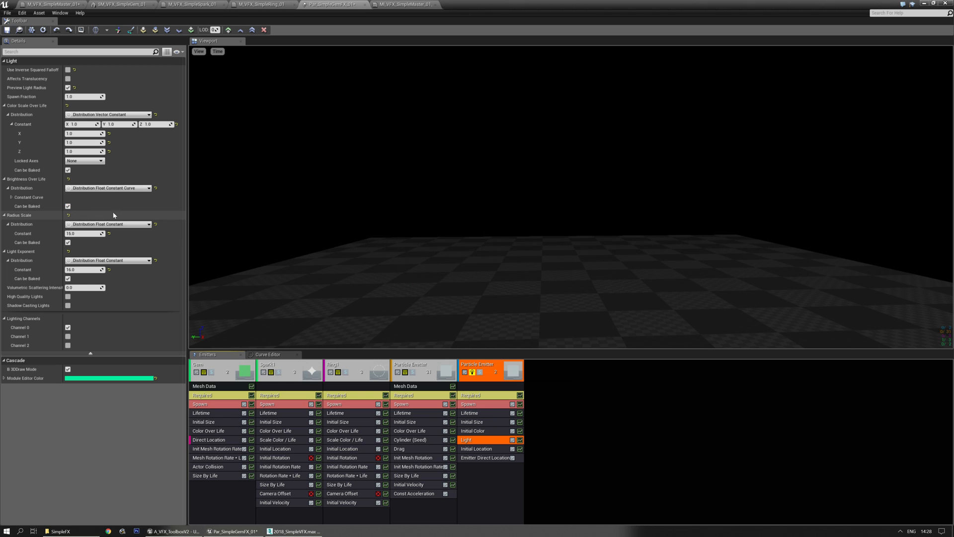
left_click(12, 198)
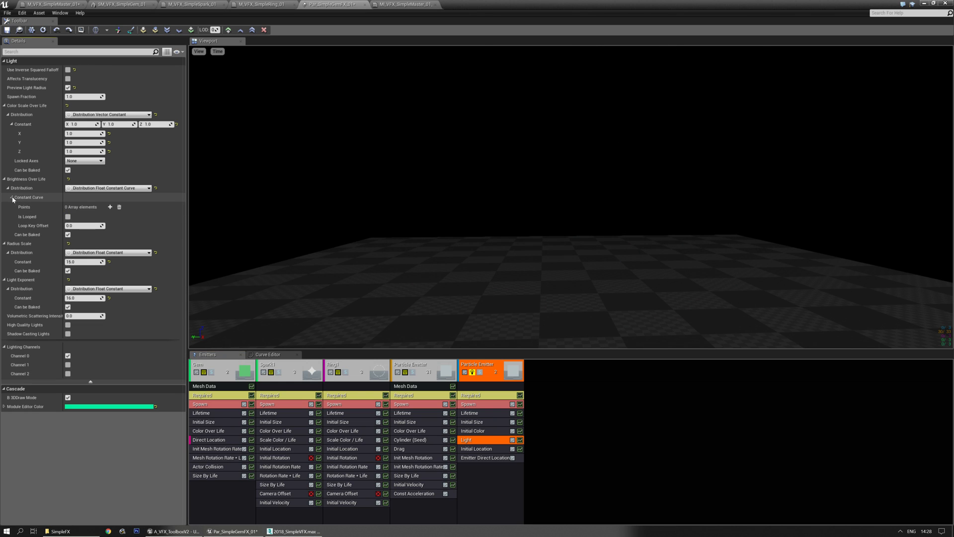
left_click(110, 207)
left_click(110, 207)
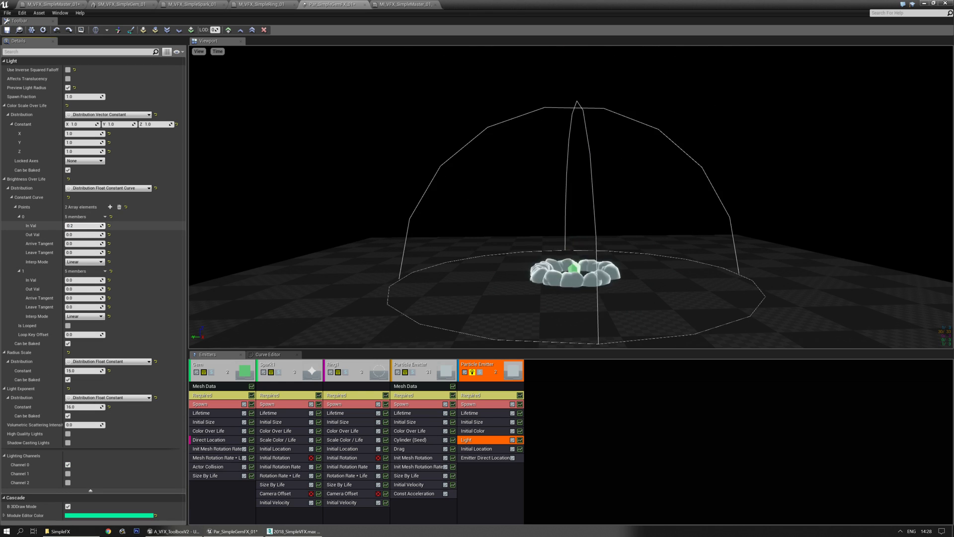
- Set the first brightness point's In Val to 0.2, and the second point's In Val to 1.0 and Out Val to 100
type(".2")
key("Return")
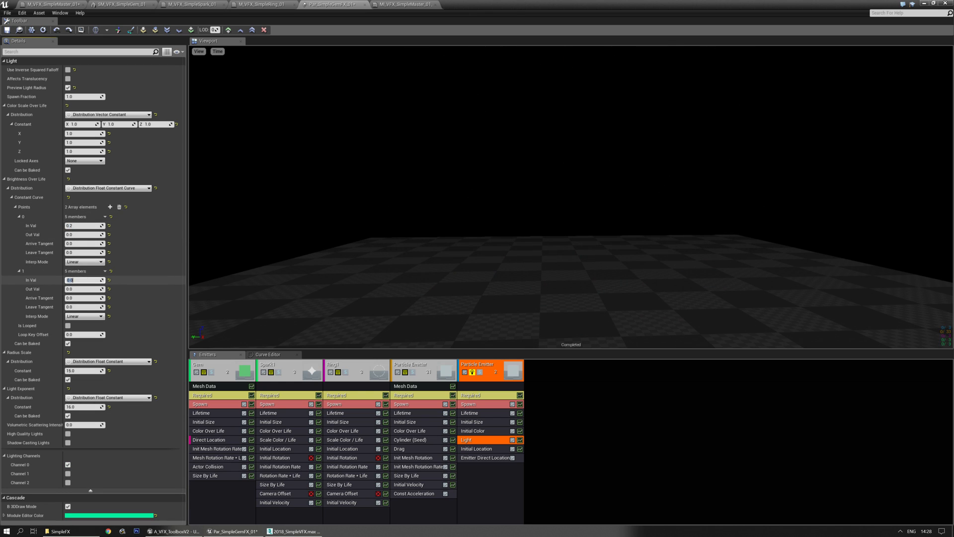
type("1")
key("Tab")
type("65.0")
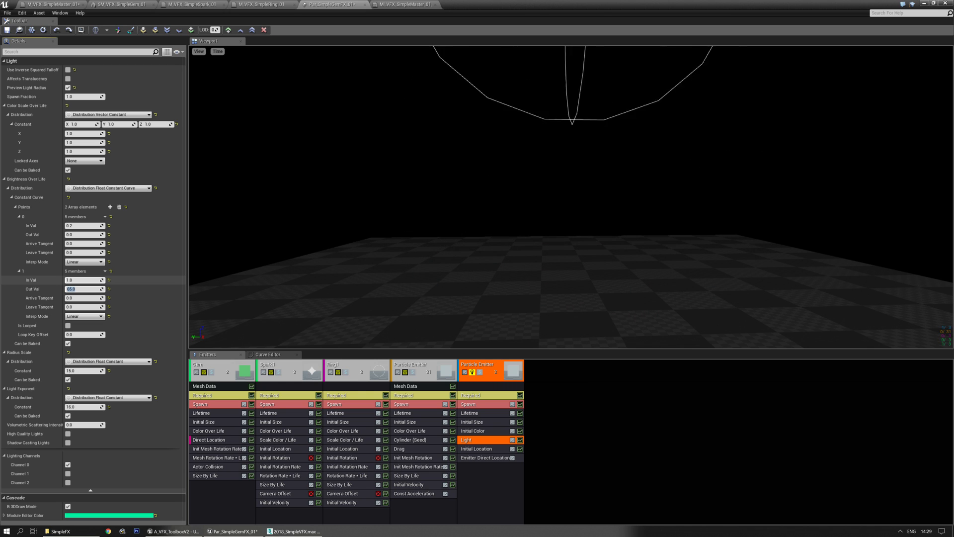
type("100")
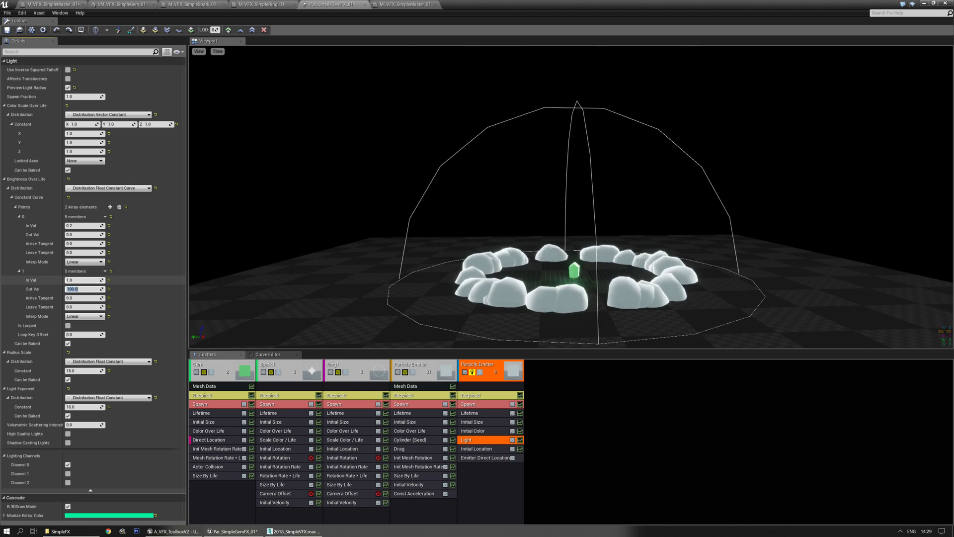
right_click_drag(576, 219, 578, 229)
left_click_drag(545, 189, 538, 197)
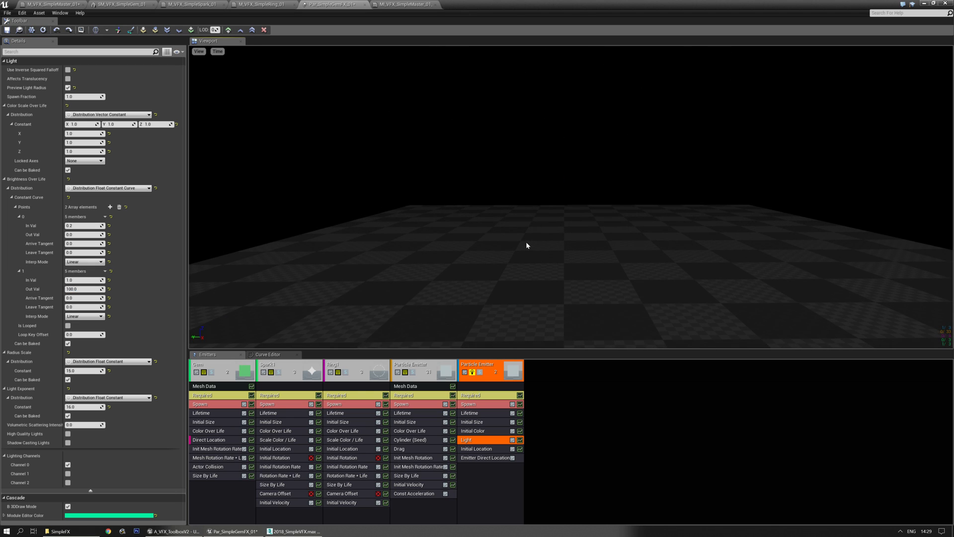
mouse_move(523, 261)
right_mouse_down()
mouse_move(525, 271)
mouse_move(524, 250)
right_mouse_up()
- Try ordering the light emitter's Initial Location module below Emitter Direct Location, with its 3D Draw Mode enabled
left_click(492, 457)
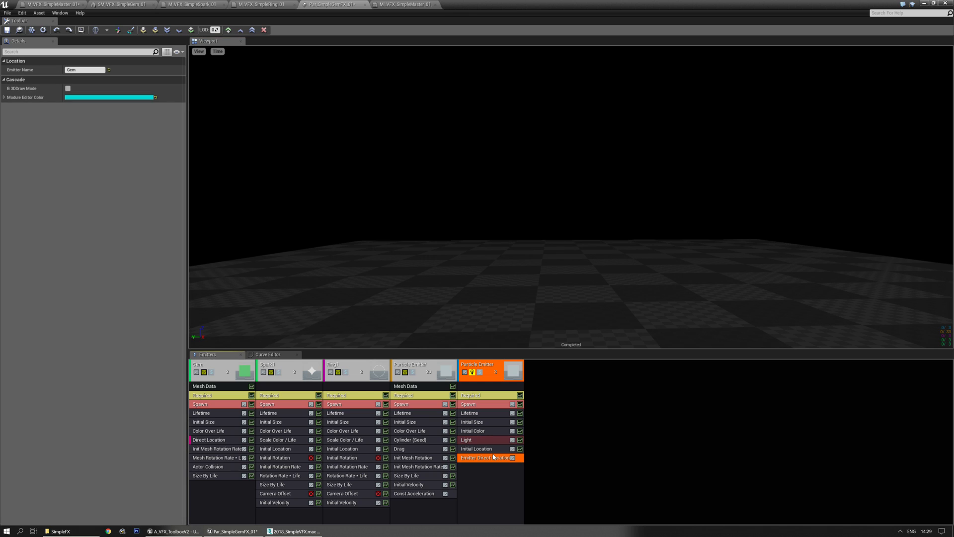
left_click_drag(493, 450, 482, 467)
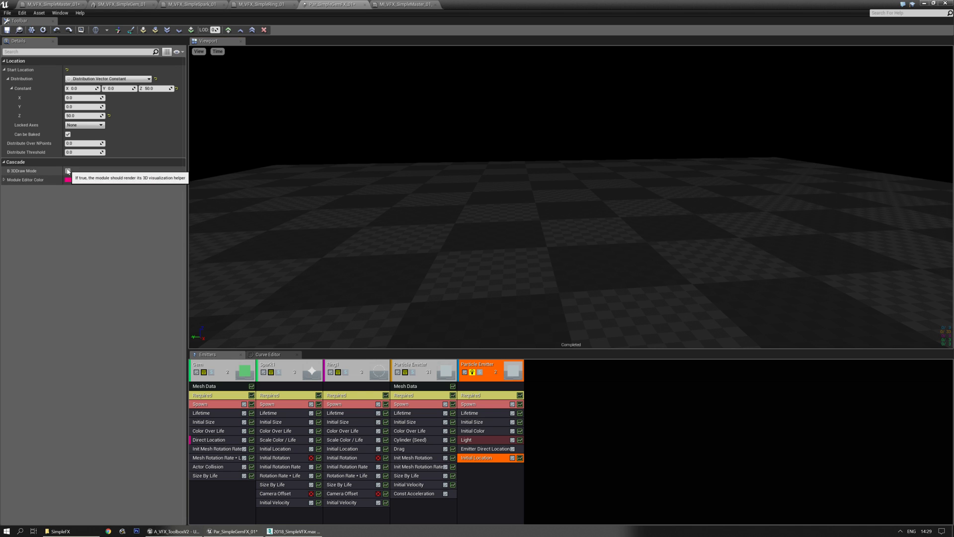
left_click_drag(362, 173, 370, 209)
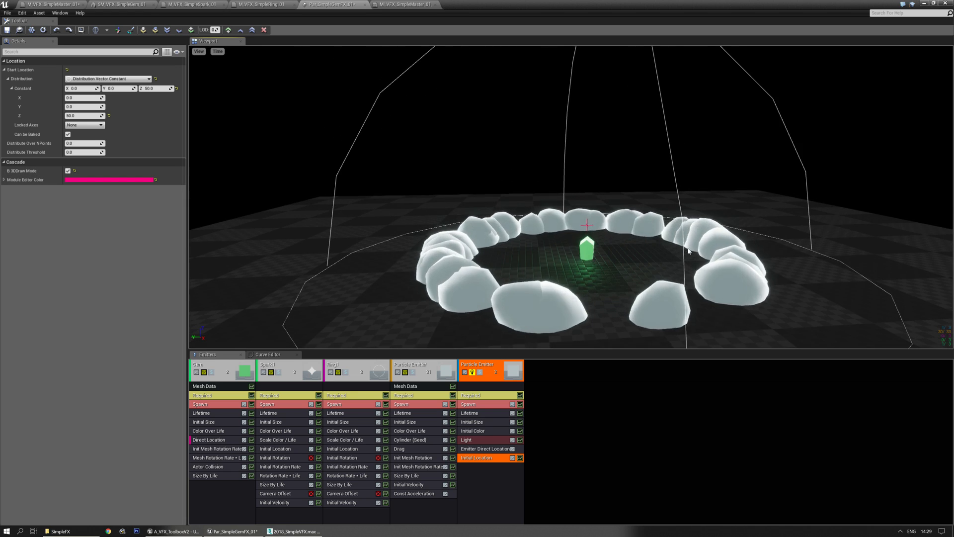
left_click(489, 451)
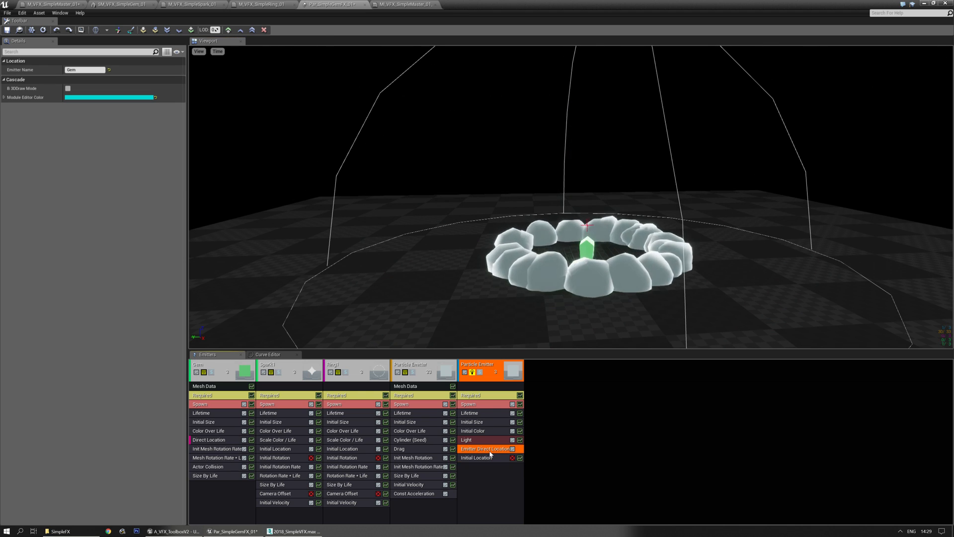
right_click(482, 479)
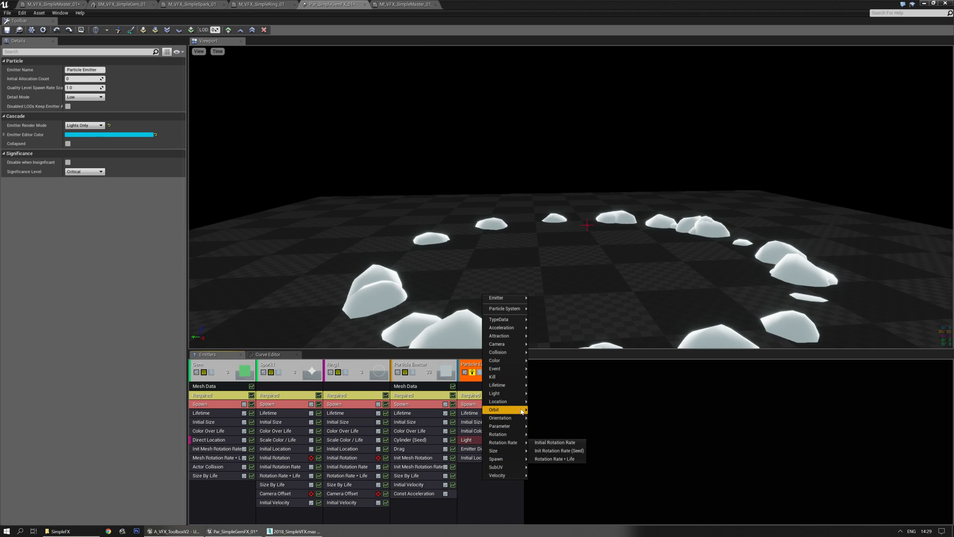
mouse_move(518, 402)
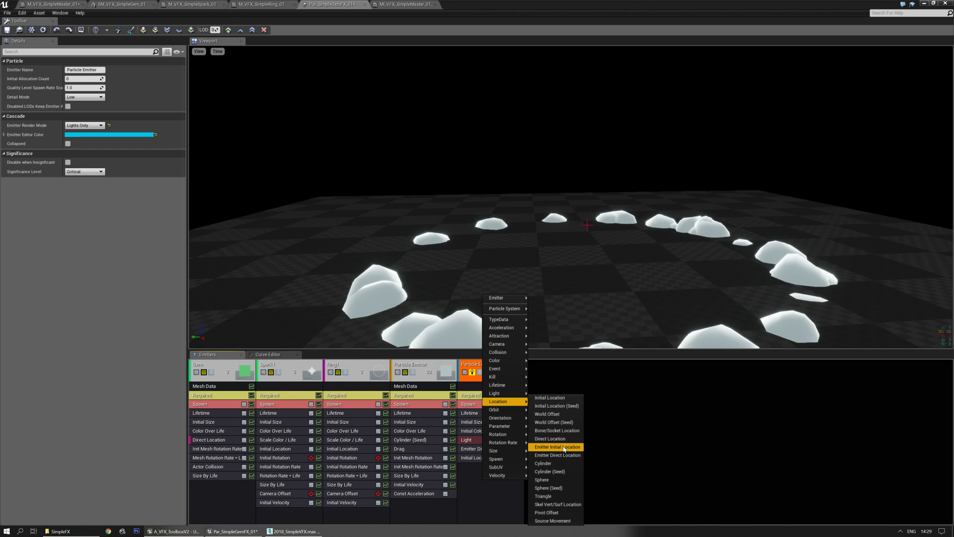
left_click(462, 504)
- Replace the light emitter's Emitter Direct Location and Initial Location modules with a copy of the Gem emitter's Direct Location module
left_click(487, 458)
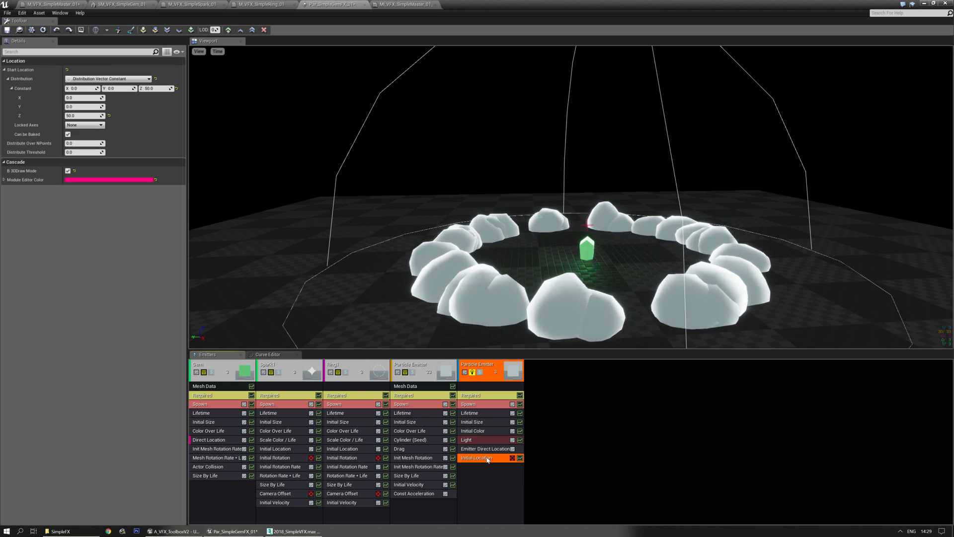
left_click(481, 450)
key("Delete")
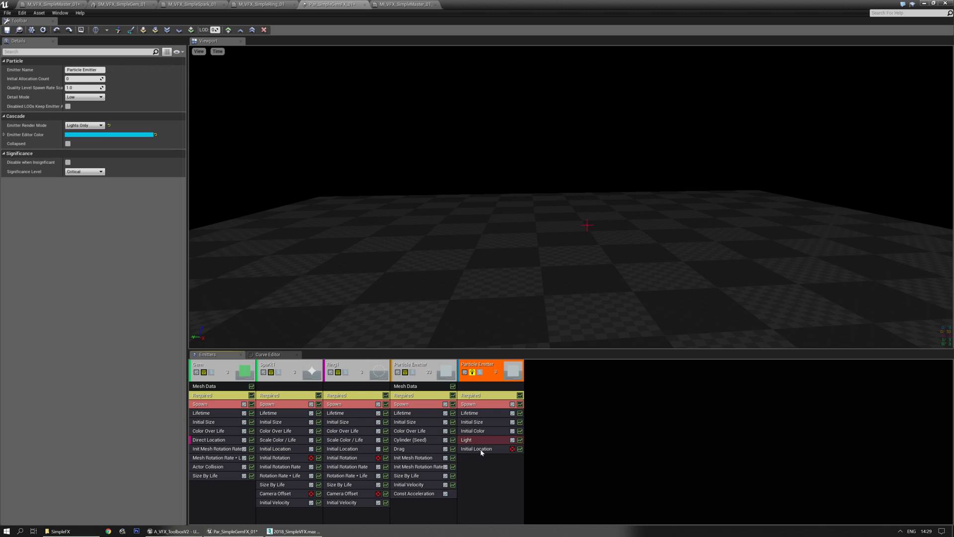
left_click(479, 450)
key("Delete")
left_click(217, 441)
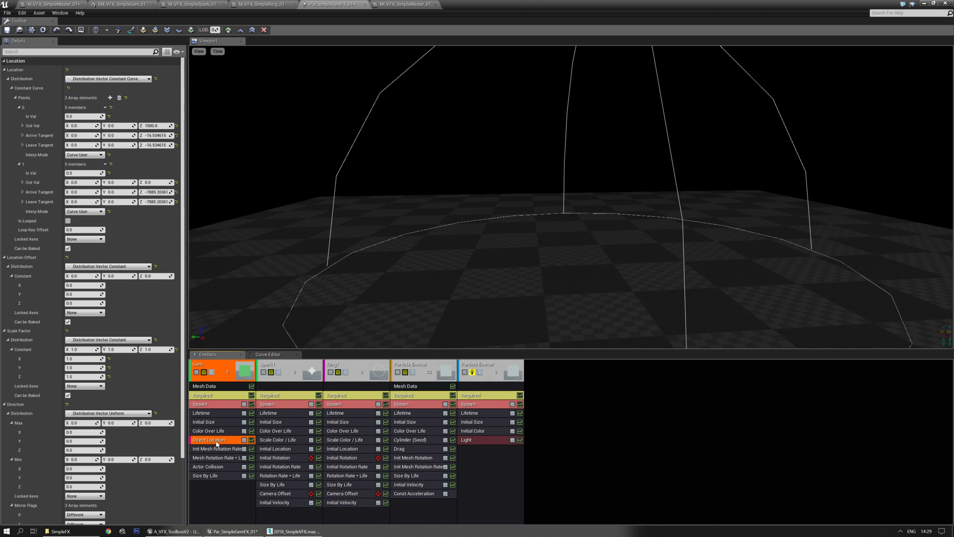
left_click_drag(217, 444, 487, 452)
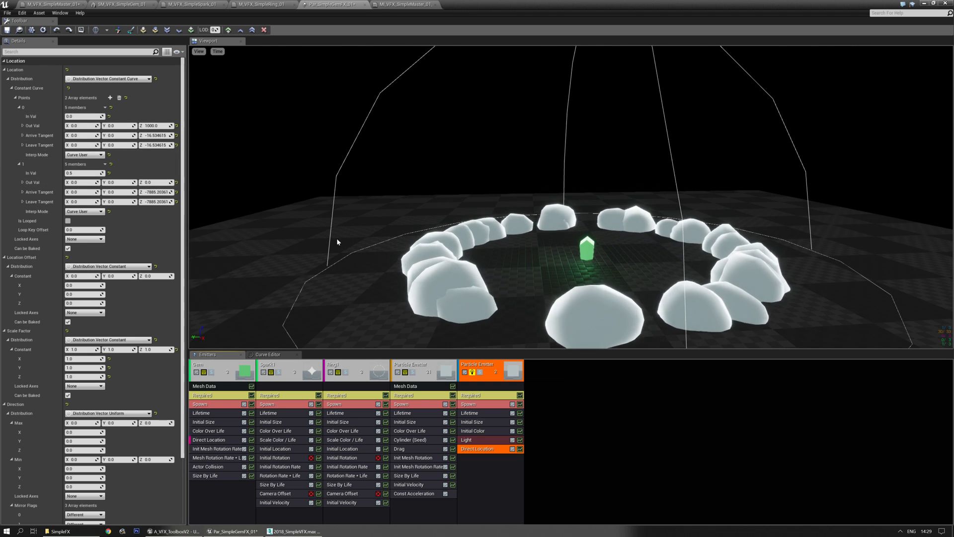
- Compare the Gem emitter's lifetime and change the light emitter's Lifetime distribution to Float Constant
left_click(485, 414)
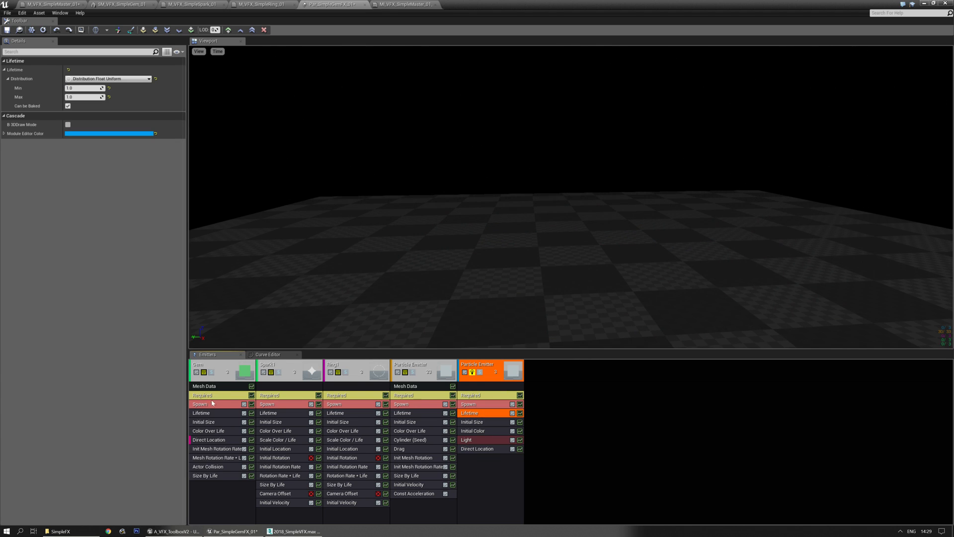
left_click(208, 413)
left_click(473, 413)
left_click(98, 79)
left_click(97, 93)
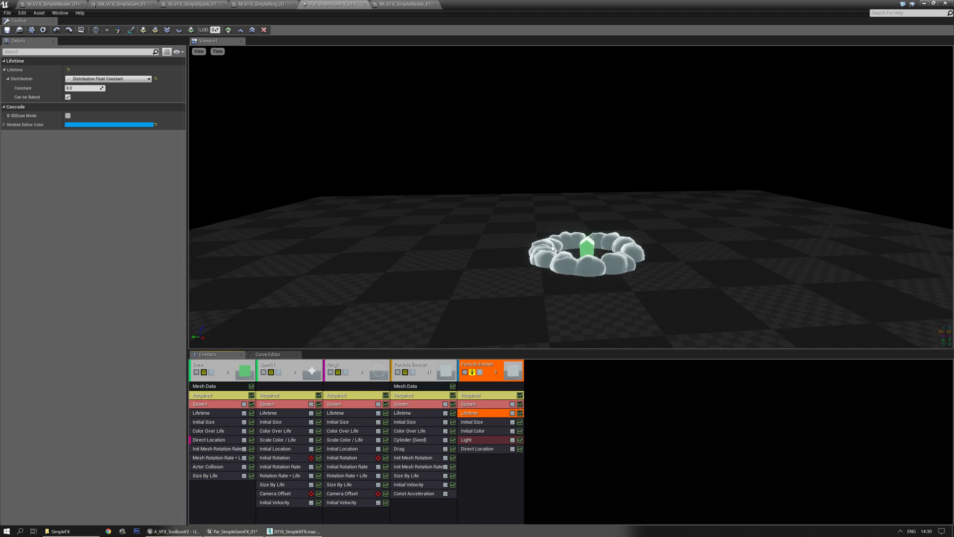
- Examine how the light moves relative to the falling gem and review the light emitter's copied Direct Location settings
right_click_drag(547, 239, 547, 279)
middle_click_drag(547, 239, 546, 318)
right_click_drag(520, 198, 529, 235)
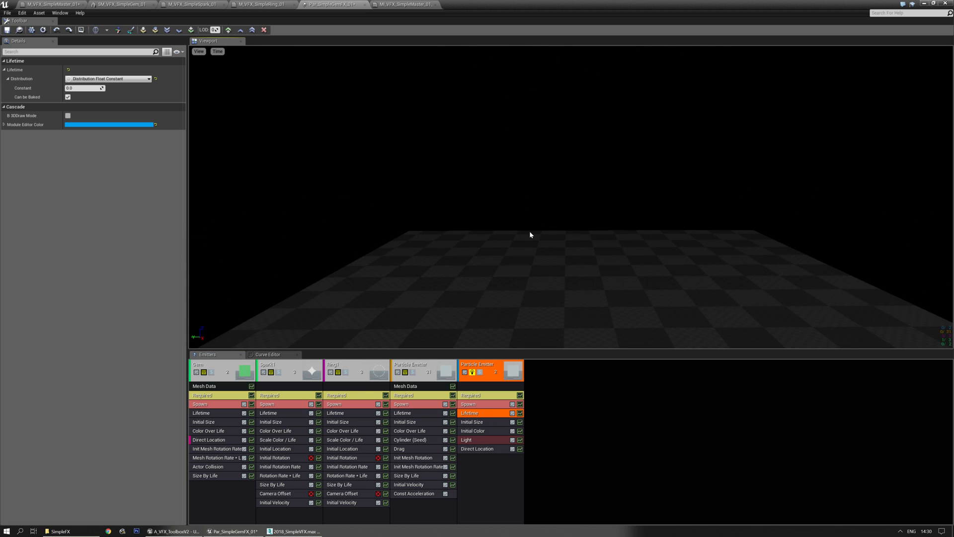
left_click(485, 449)
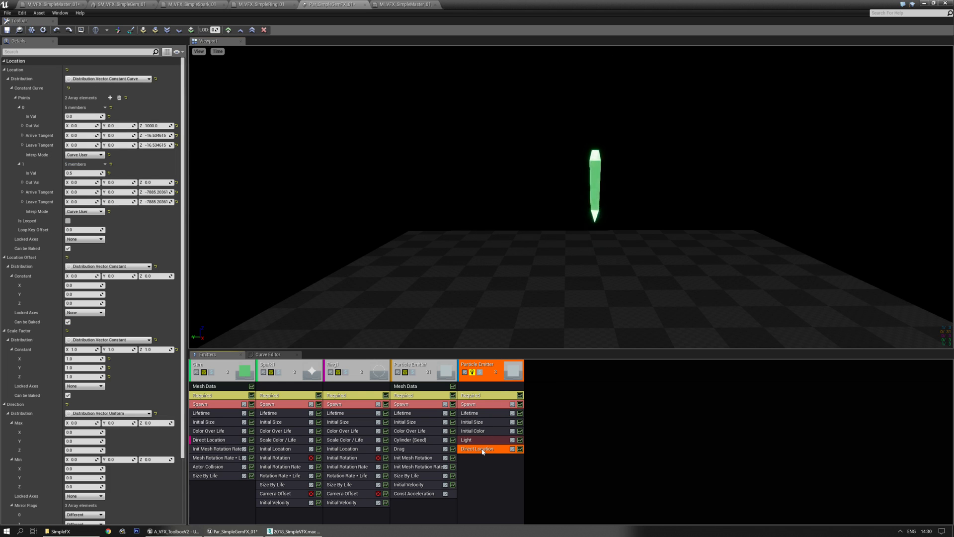
right_click_drag(458, 317, 455, 360)
right_click_drag(201, 172, 230, 190)
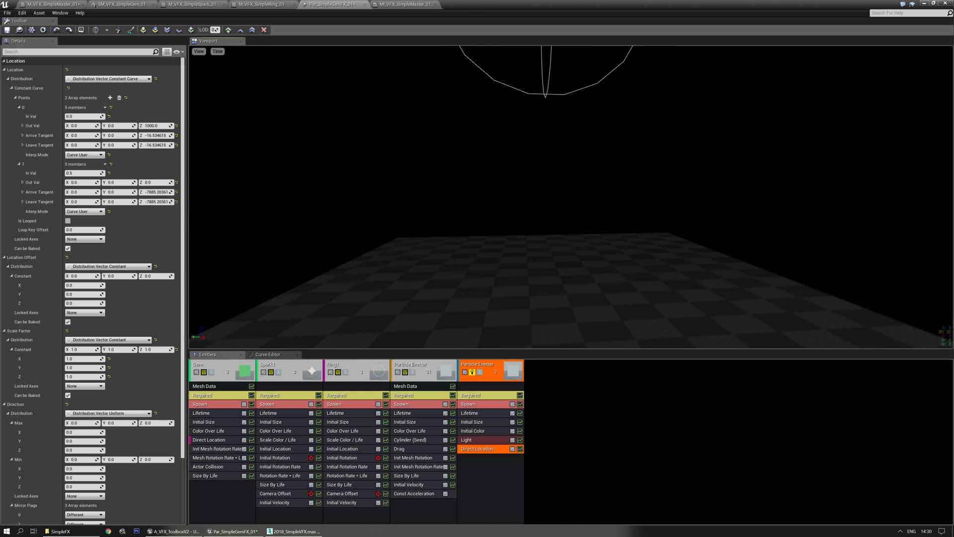
right_click_drag(380, 221, 390, 186)
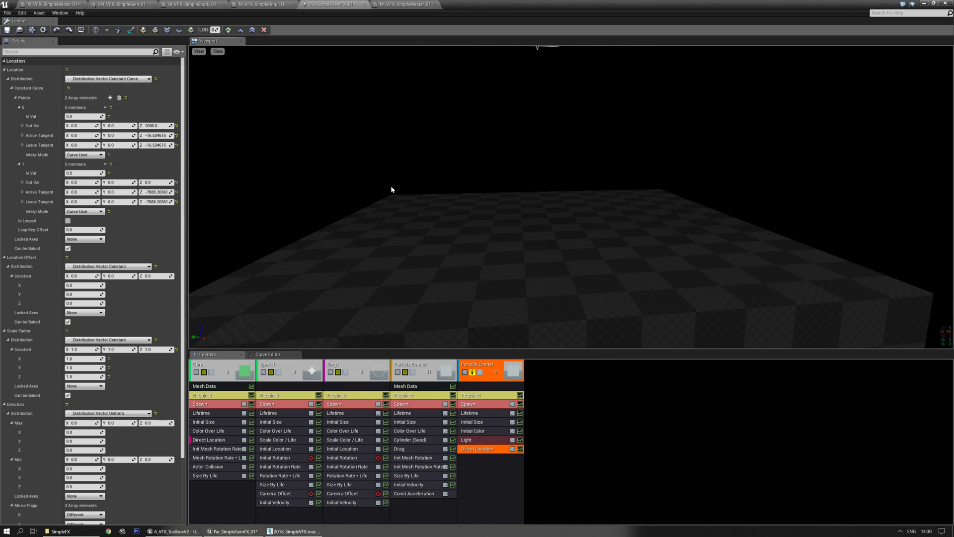
- Review the light emitter's Required settings and the viewport's time options while watching the effect replay
right_click_drag(467, 256, 467, 248)
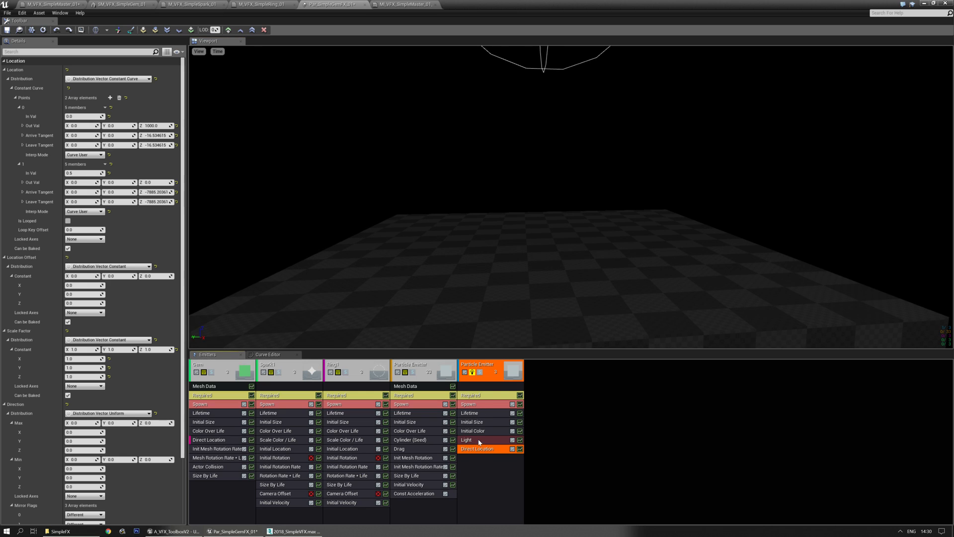
right_click_drag(463, 286, 476, 394)
left_click(486, 397)
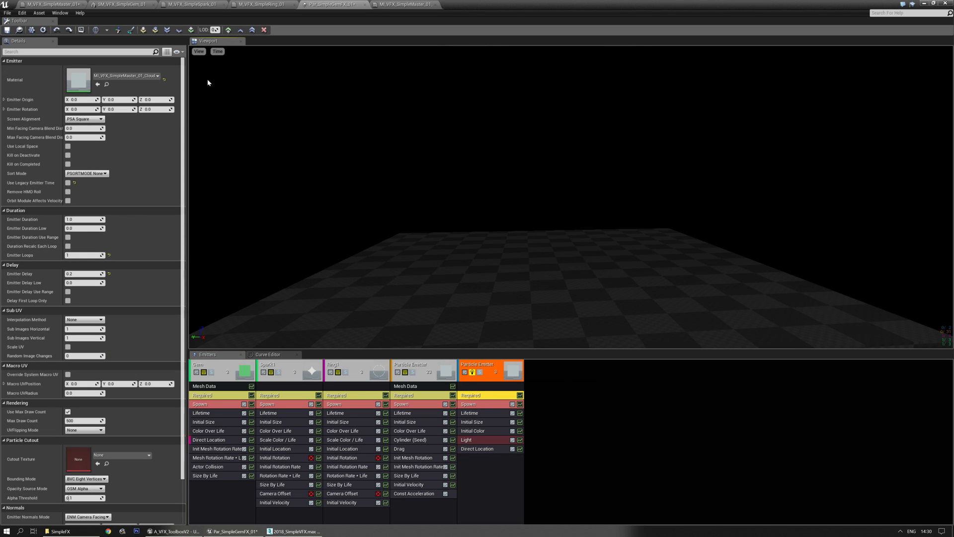
left_click(199, 51)
left_click(217, 51)
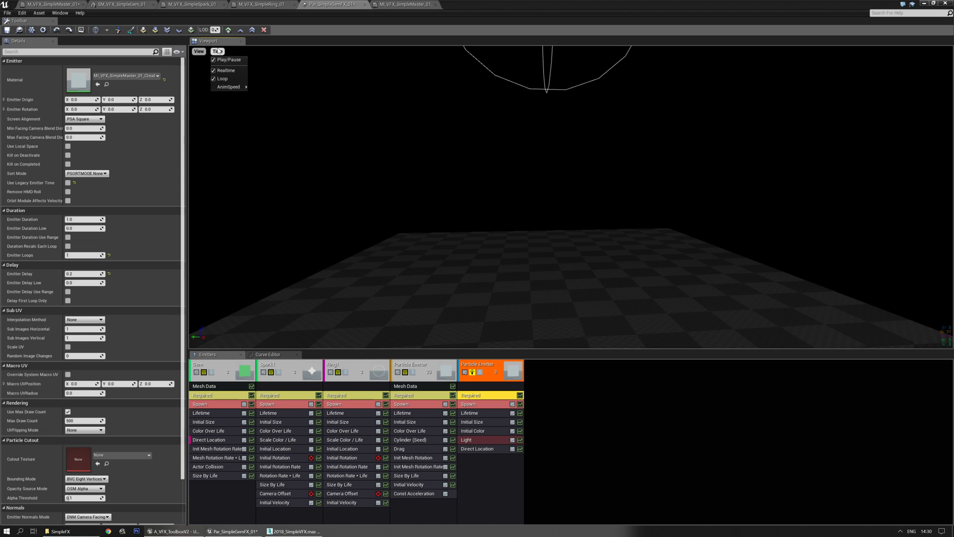
left_click(261, 93)
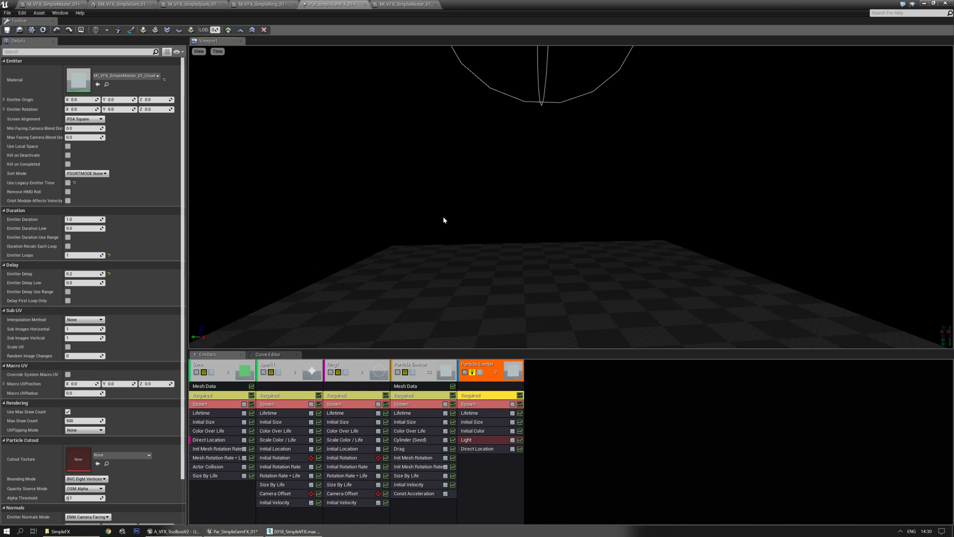
- Delete the Direct Location module from the light emitter
left_click(477, 449)
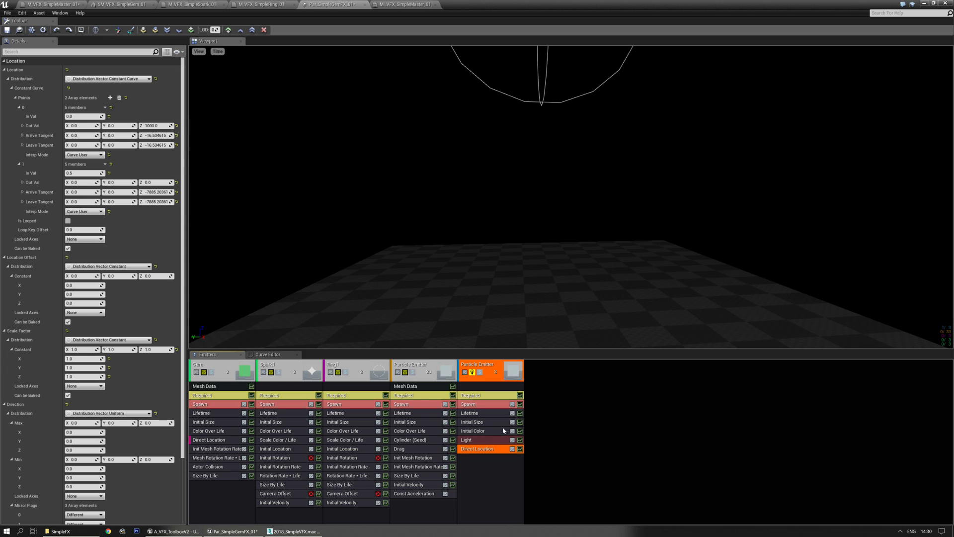
key("Delete")
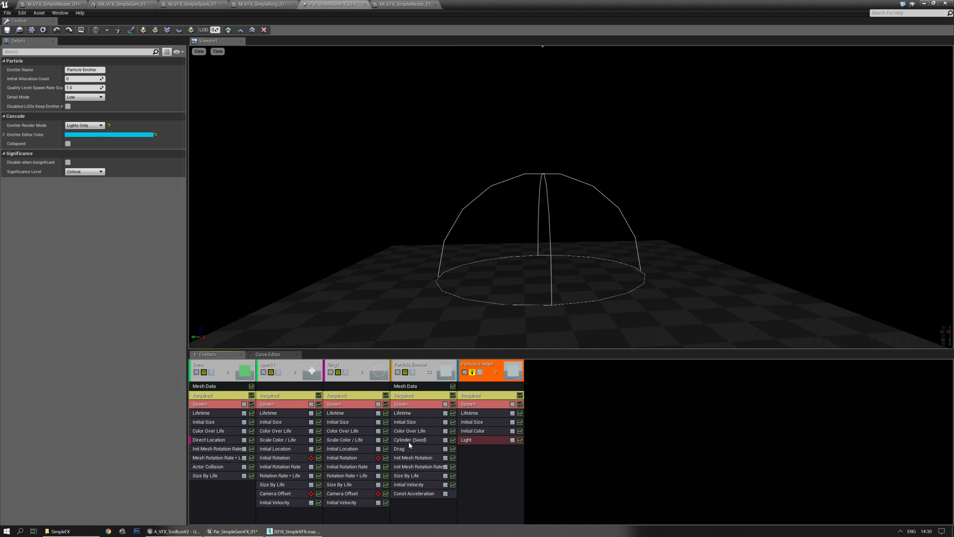
scroll(428, 320, "up", 3)
middle_click_drag(446, 269, 443, 318)
scroll(446, 269, "up", 3)
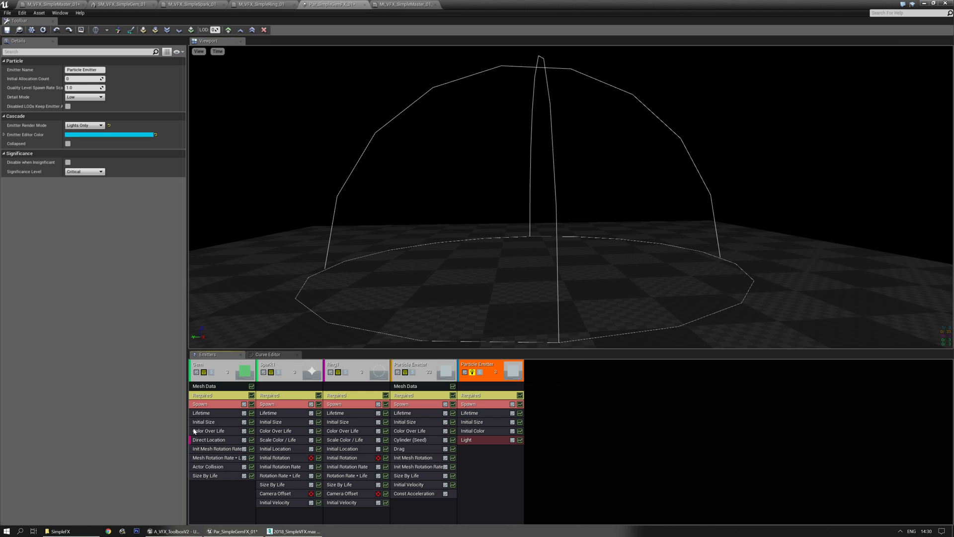
- Try another copy of the Gem emitter's Direct Location module on the light emitter and delete it
left_click(208, 440)
left_click_drag(281, 447, 471, 462, "ctrl")
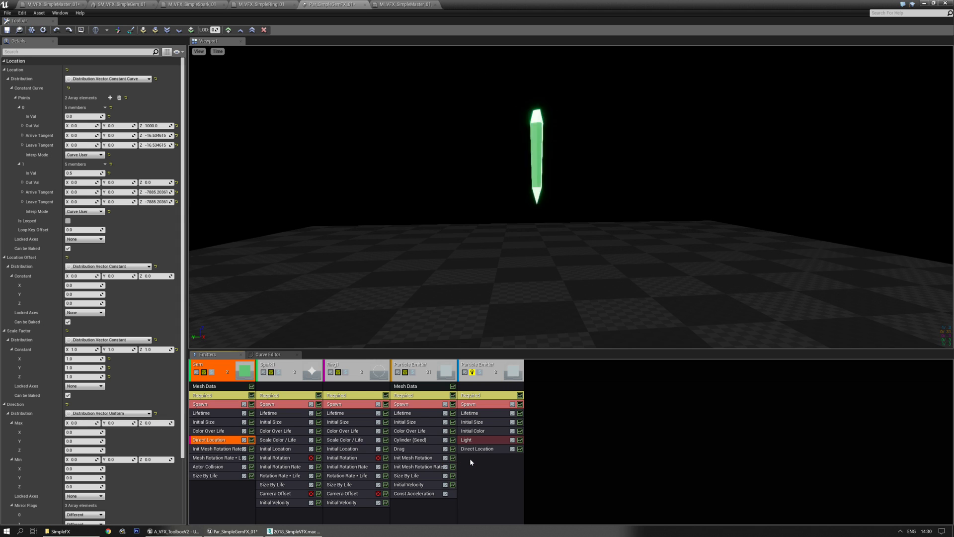
left_click(482, 450)
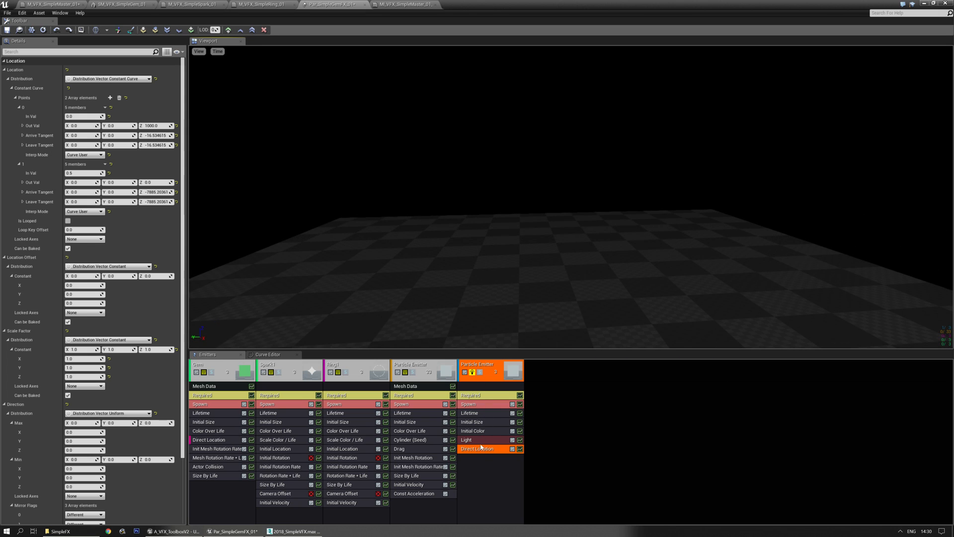
key("Delete")
- Add an Emitter Direct Location module to the light emitter with its source emitter name set to Gem
right_click(479, 450)
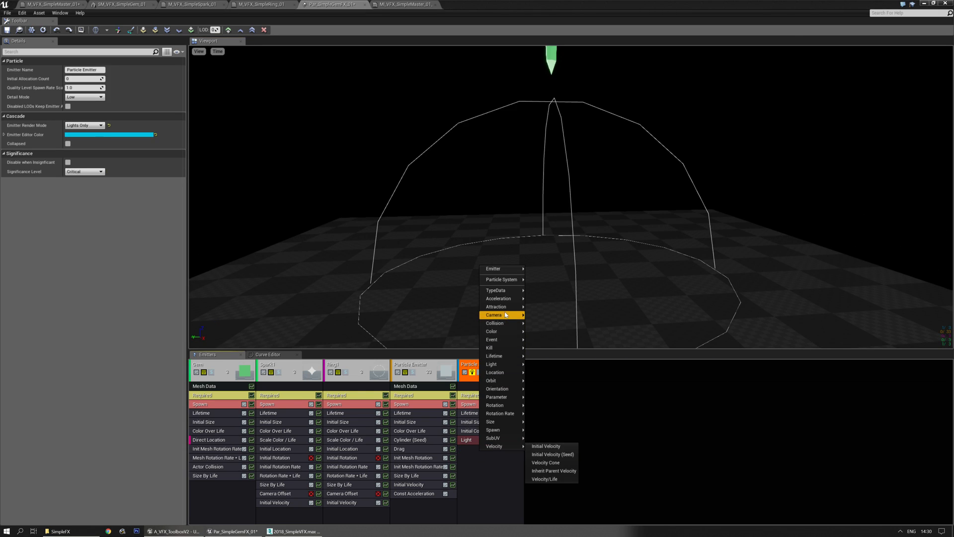
mouse_move(502, 301)
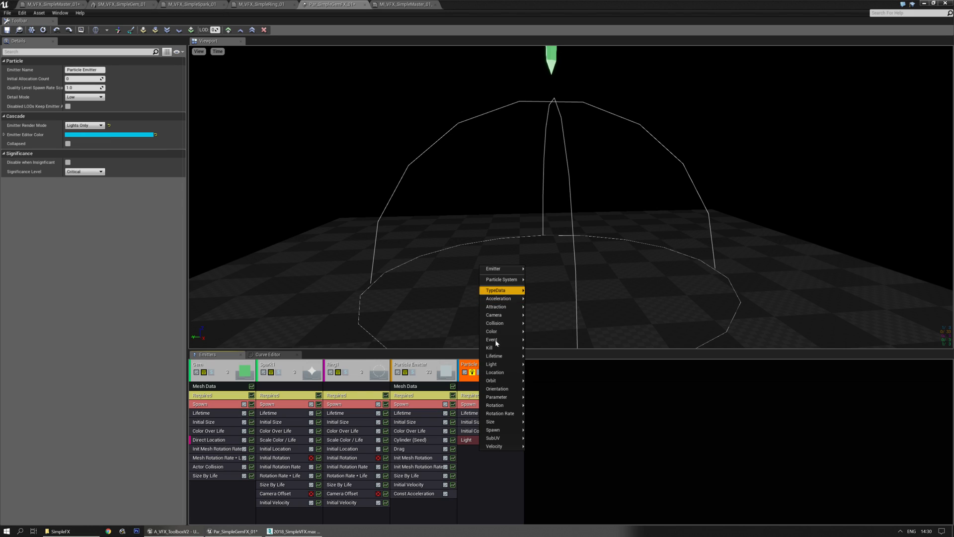
mouse_move(495, 366)
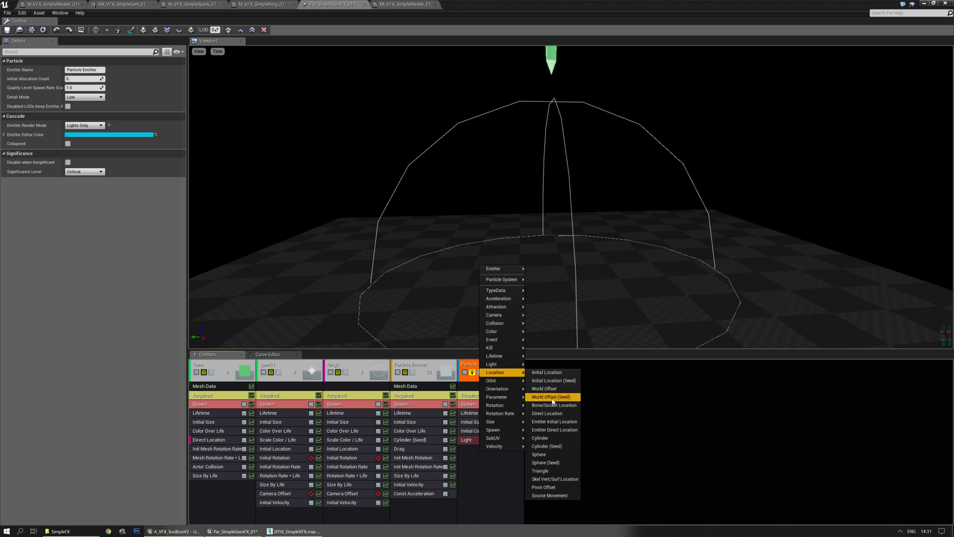
left_click(554, 430)
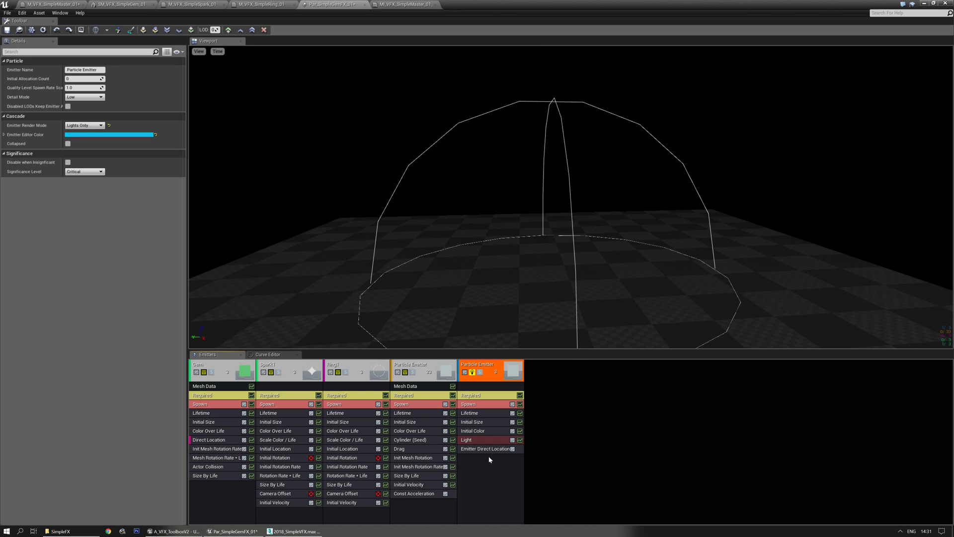
left_click(88, 70)
type("Gem")
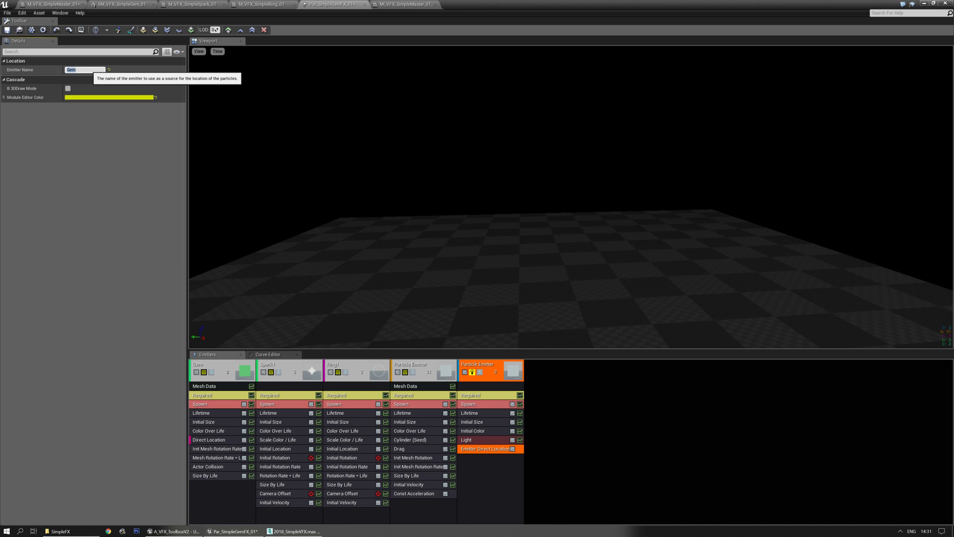
key("Return")
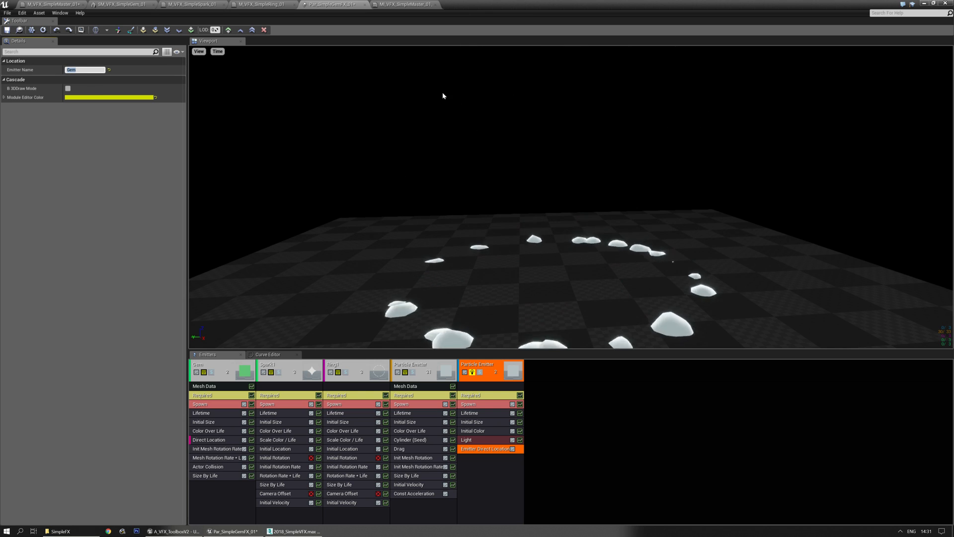
- Try a default Direct Location module below Emitter Direct Location on the light emitter and delete it
right_click(484, 462)
mouse_move(503, 386)
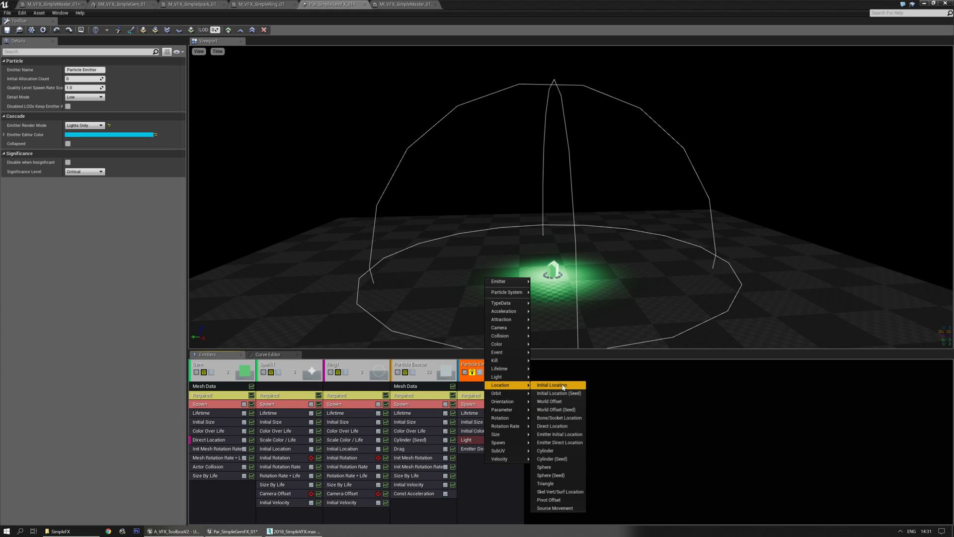
left_click(552, 426)
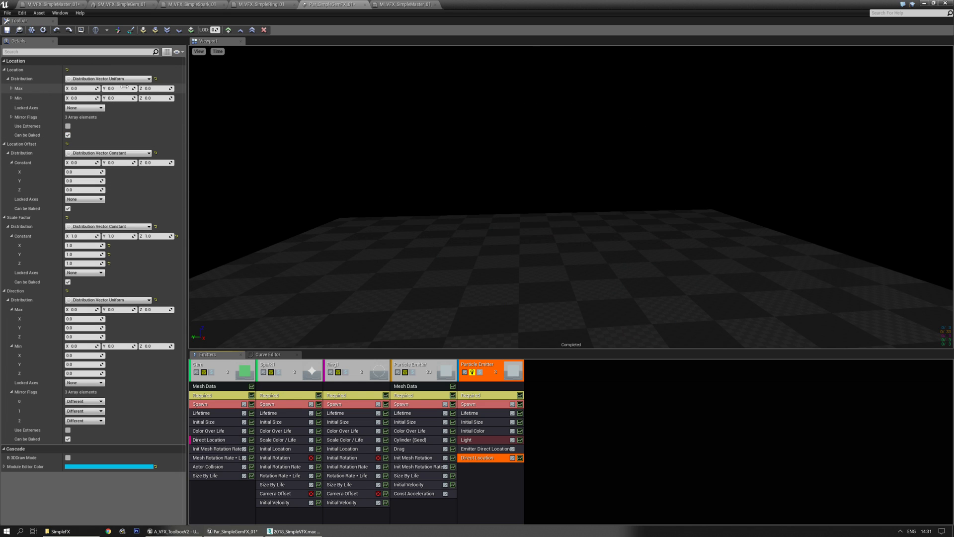
mouse_move(431, 233)
right_mouse_down()
mouse_move(430, 220)
mouse_move(431, 238)
right_mouse_up()
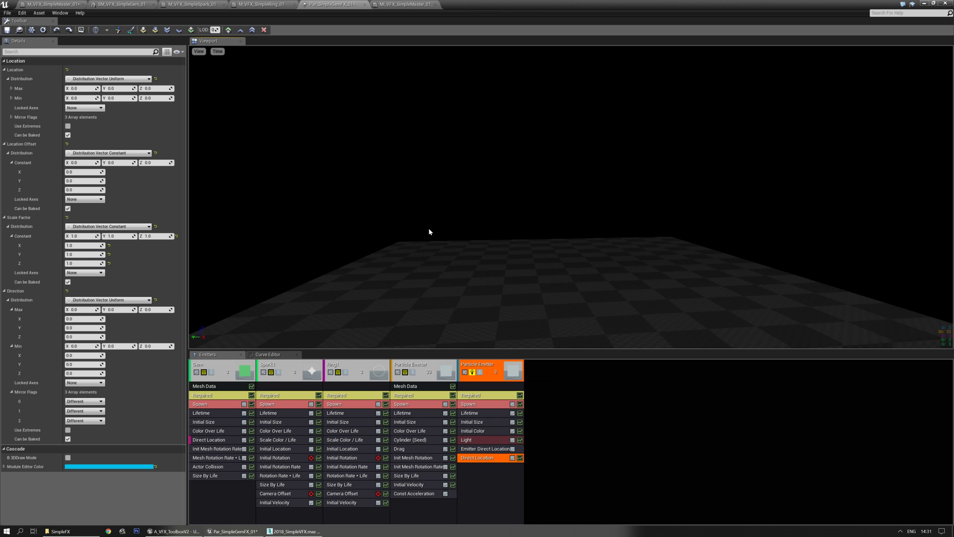
mouse_move(433, 255)
right_mouse_down()
mouse_move(440, 225)
mouse_move(437, 256)
right_mouse_up()
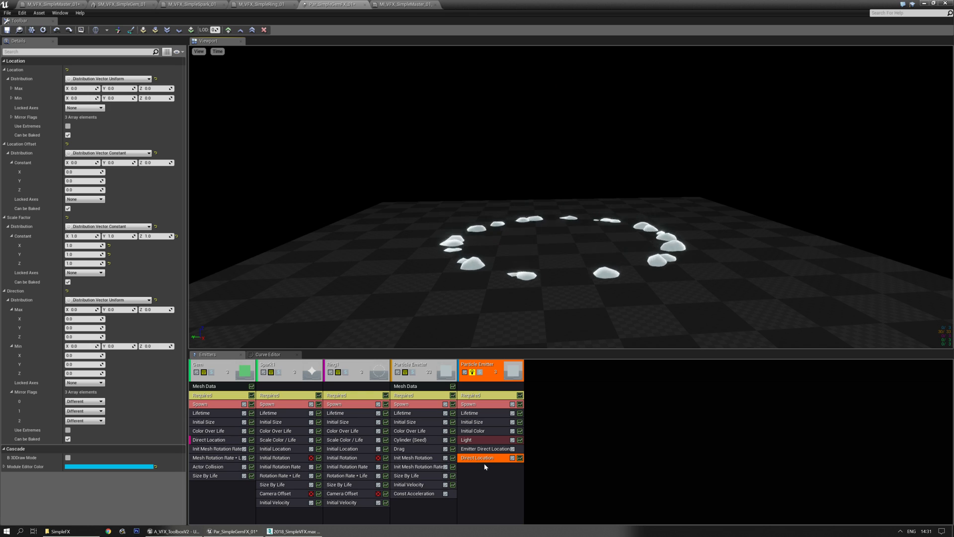
key("Delete")
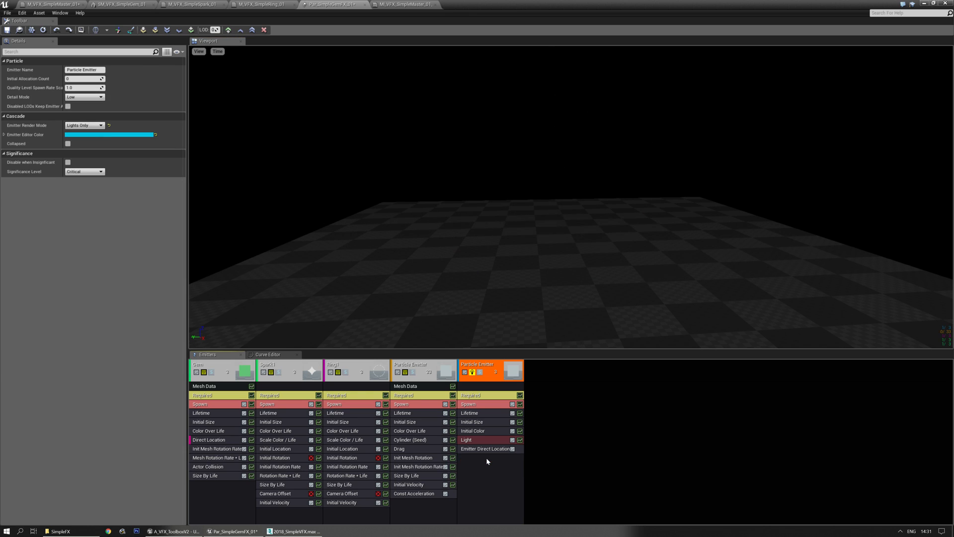
- Try a World Offset module on the light emitter with constant Z start locations of 100 and 200, and delete it
right_click(486, 457)
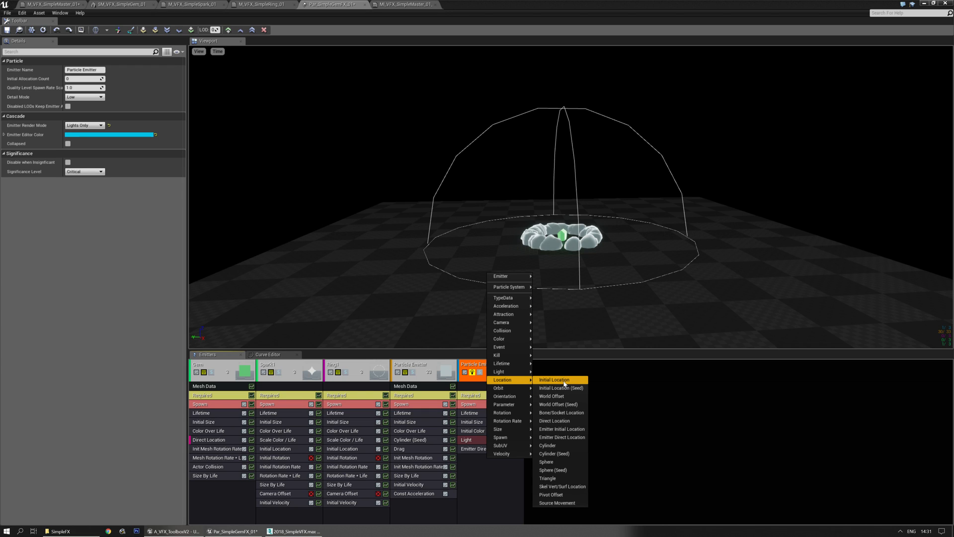
left_click(557, 398)
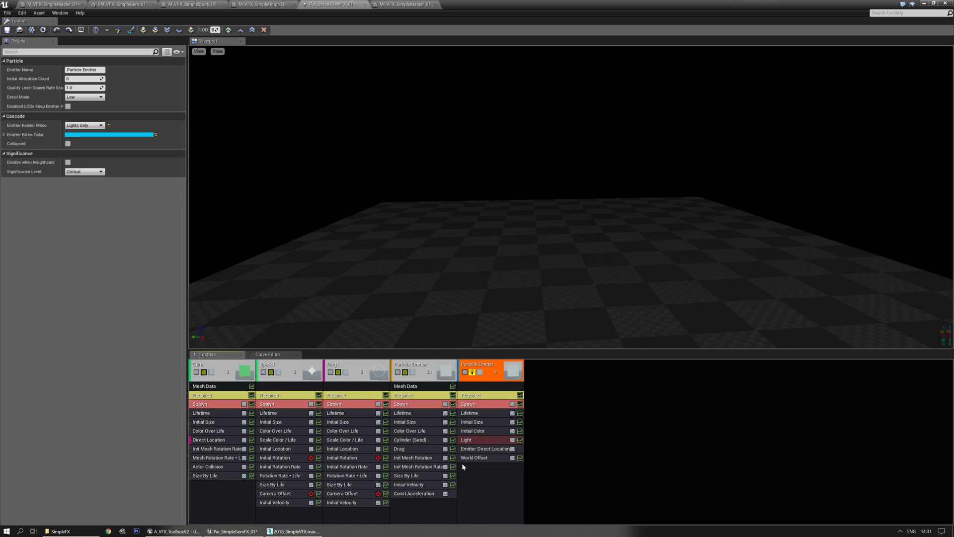
left_click(141, 82)
left_click(143, 89)
left_click(153, 89)
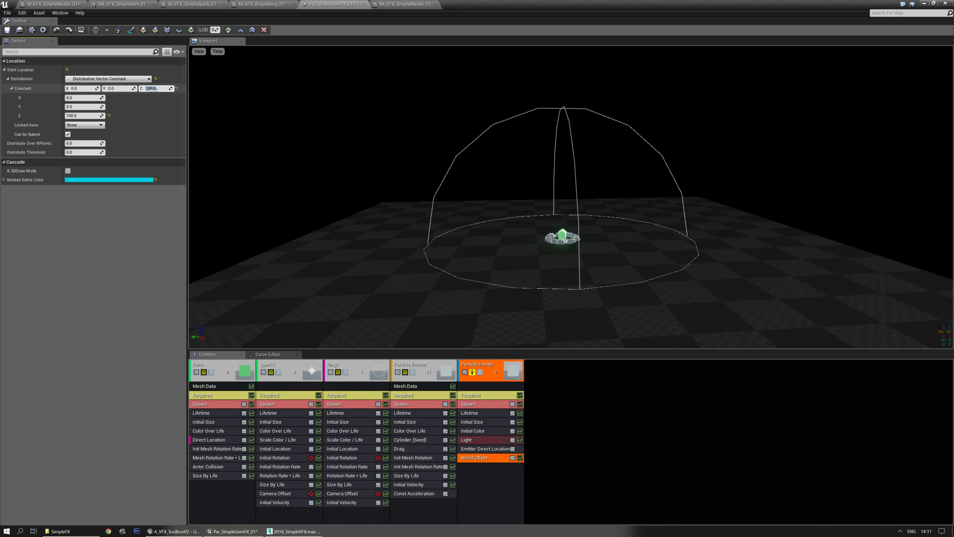
type("20")
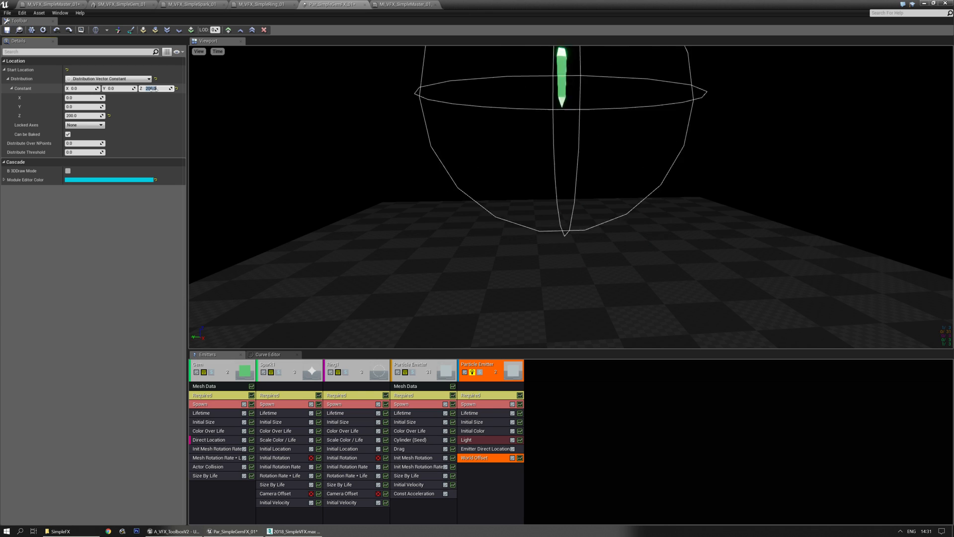
key("Delete")
- Try an Initial Location module on the light emitter with a constant Z start location of 1000
right_click(485, 461)
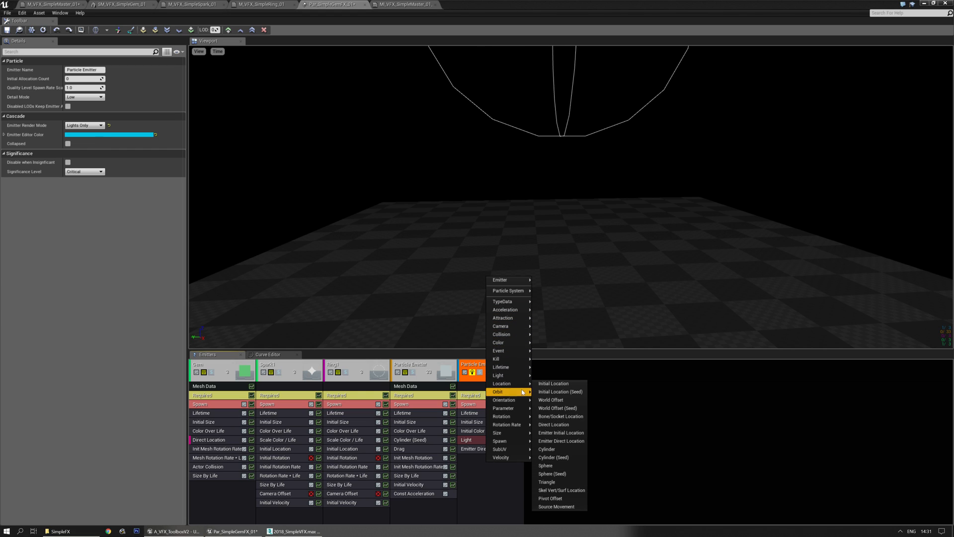
left_click(555, 385)
left_click(108, 79)
left_click(109, 93)
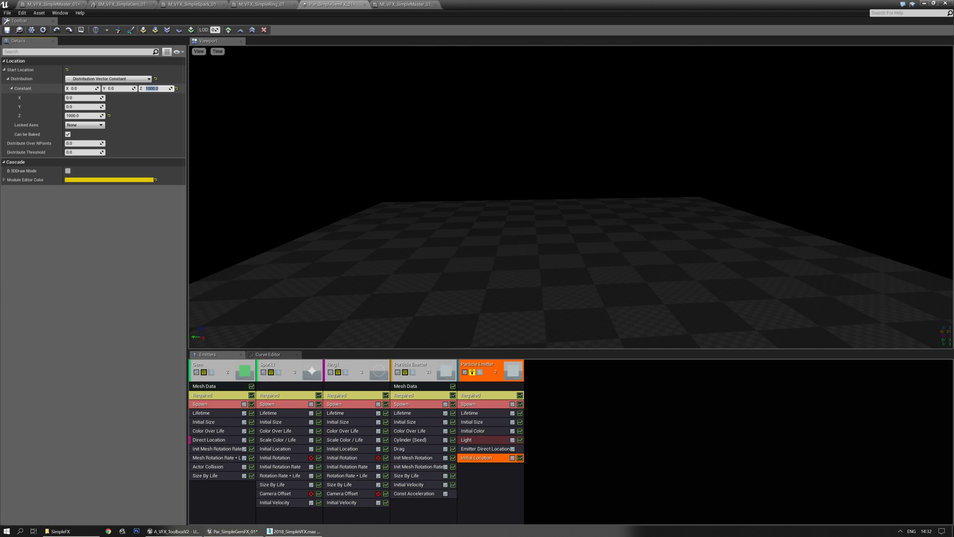
- Try Initial Location above and below Emitter Direct Location in the light emitter and check the latter's settings
left_click_drag(492, 461, 493, 455)
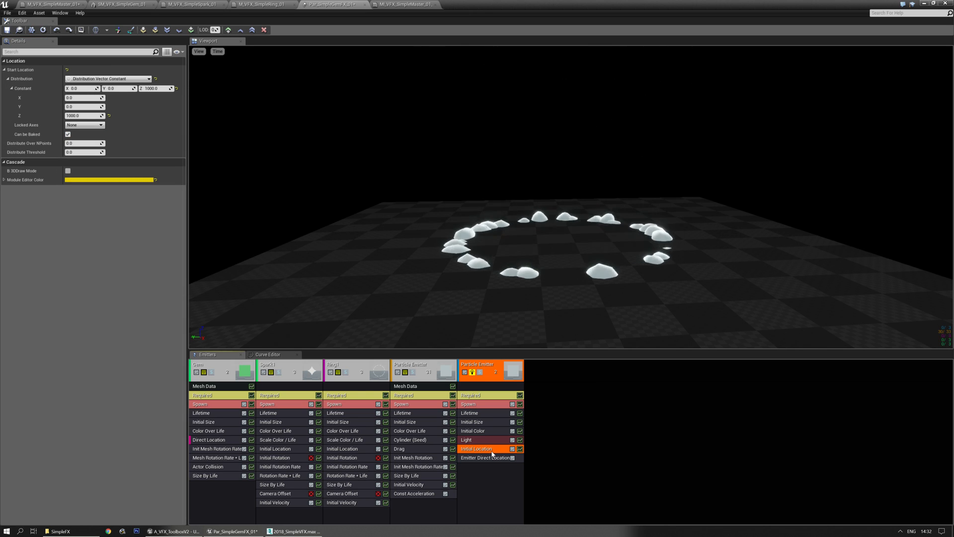
left_click_drag(493, 454, 492, 458)
left_click(487, 449)
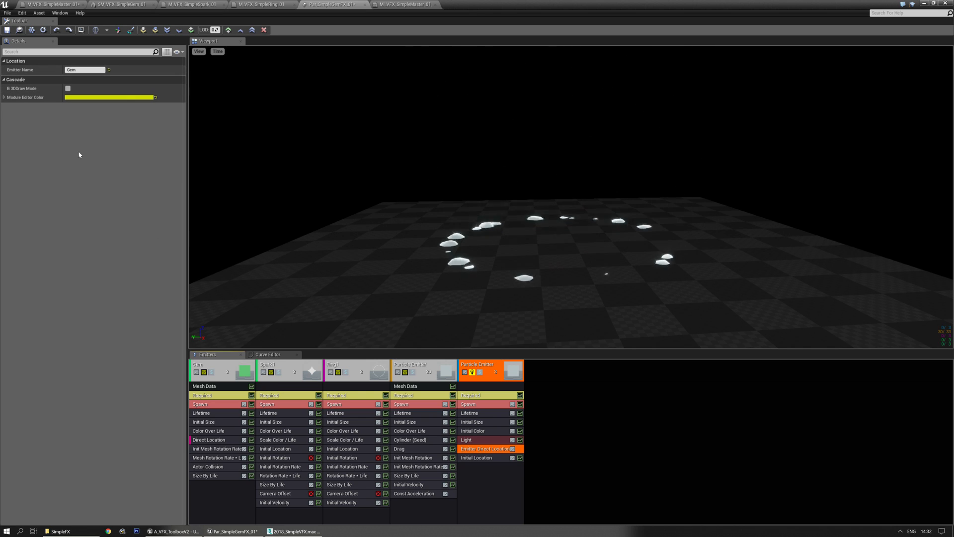
left_click(482, 473)
- Try a Pivot Offset module with Y 200 on the light emitter, and delete it together with Initial Location
right_click(482, 469)
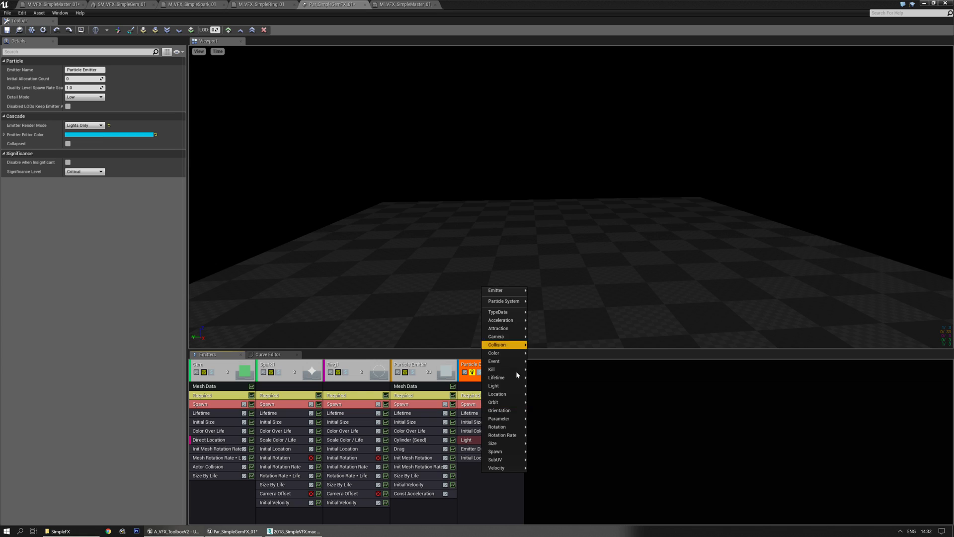
mouse_move(523, 398)
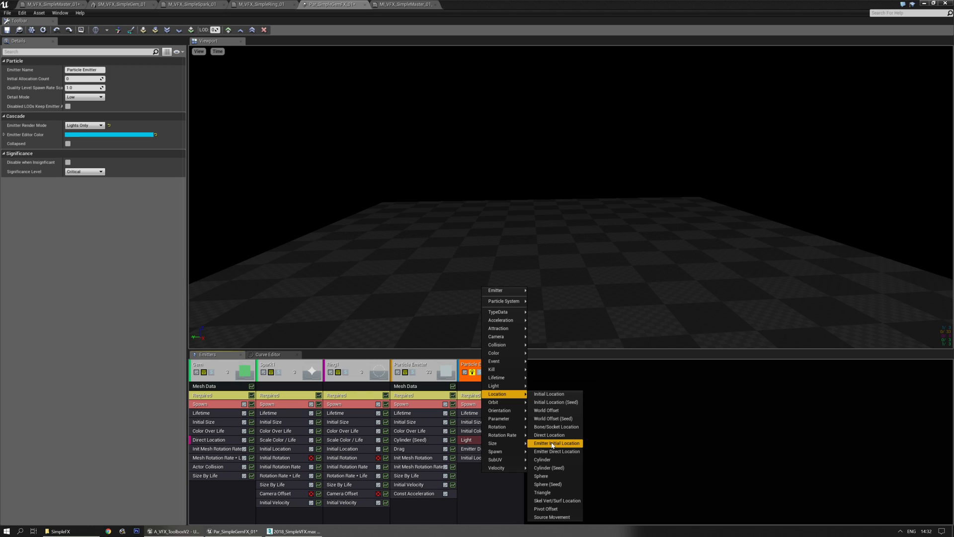
left_click(562, 509)
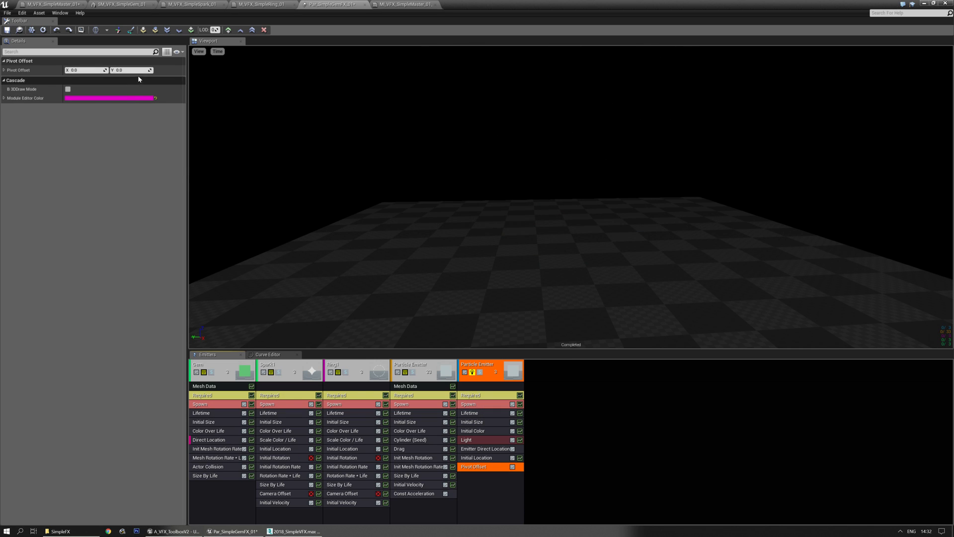
left_click(127, 70)
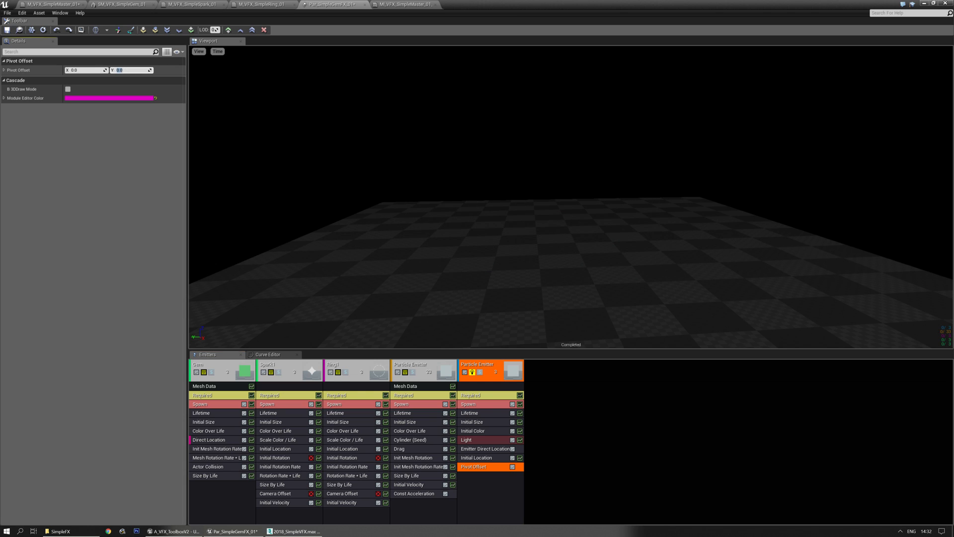
type("200")
key("Return")
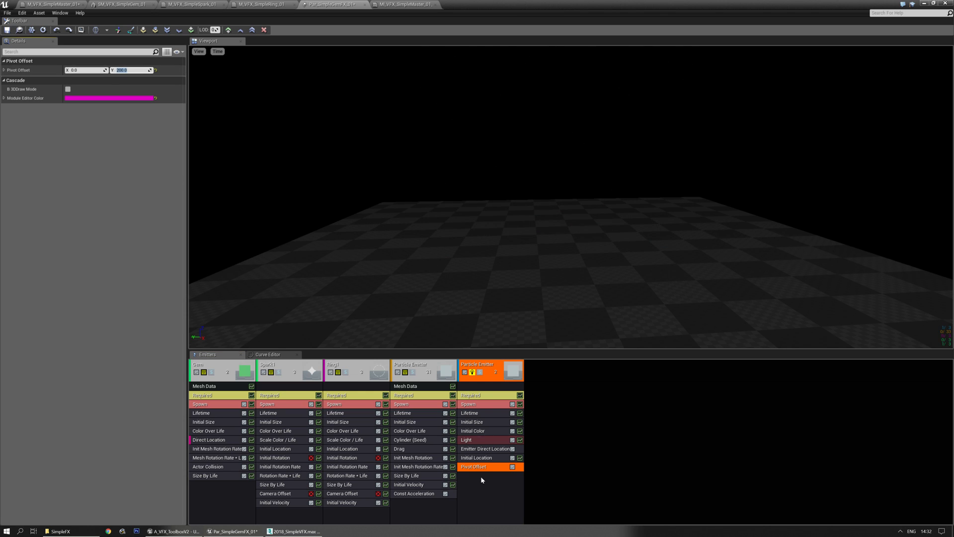
key("Delete")
left_click(485, 458)
key("Delete")
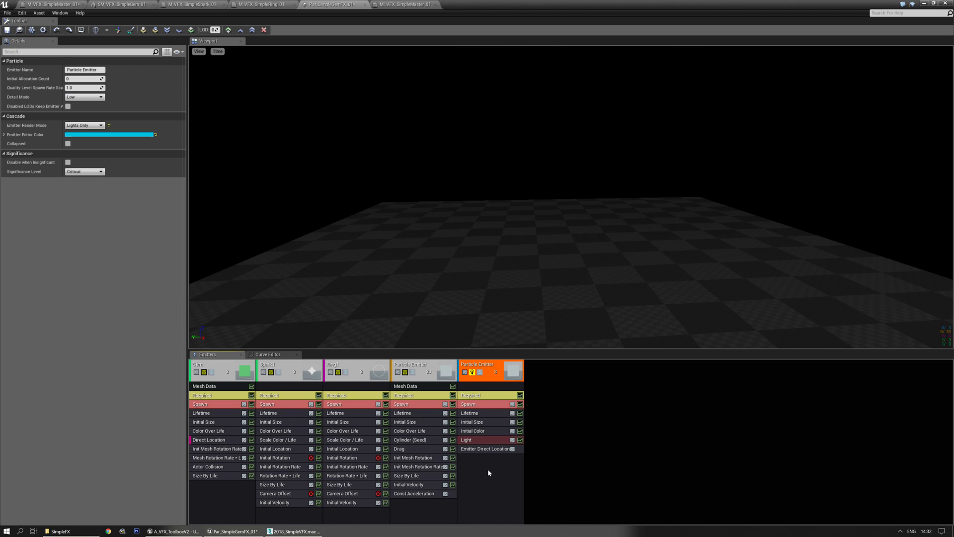
- Try an Emitter Initial Location module on the light emitter with source Gem and inherited velocity and rotation, delete it, and re-enable Emitter Direct Location
right_click(488, 473)
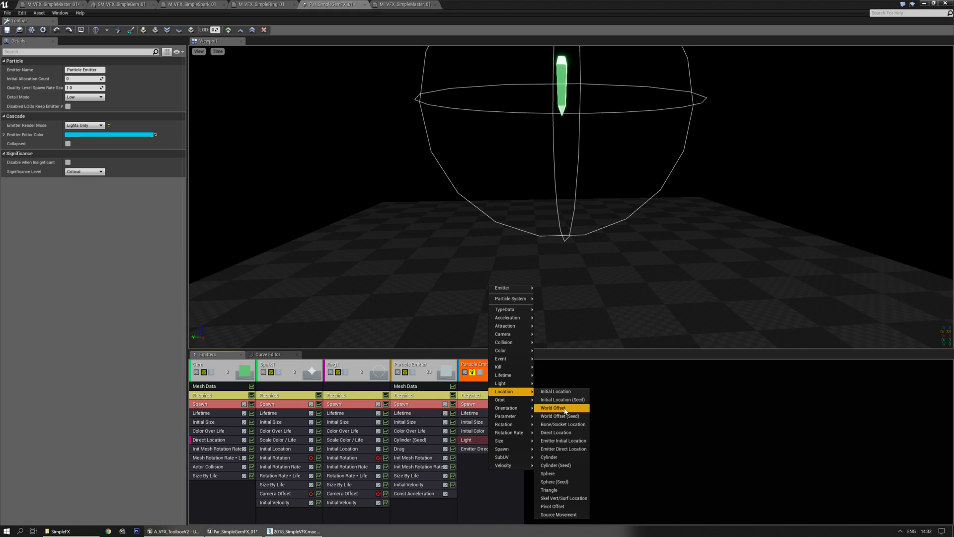
left_click(563, 442)
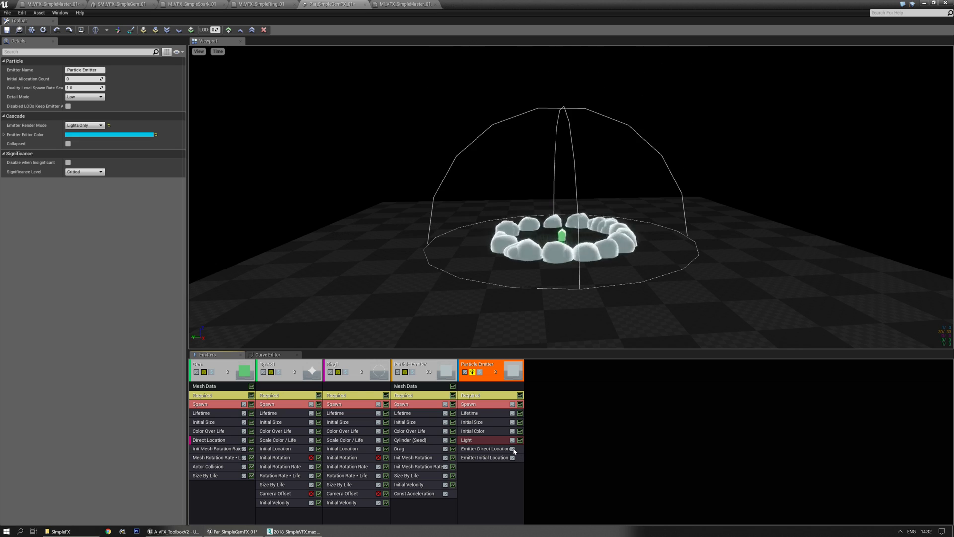
left_click(79, 70)
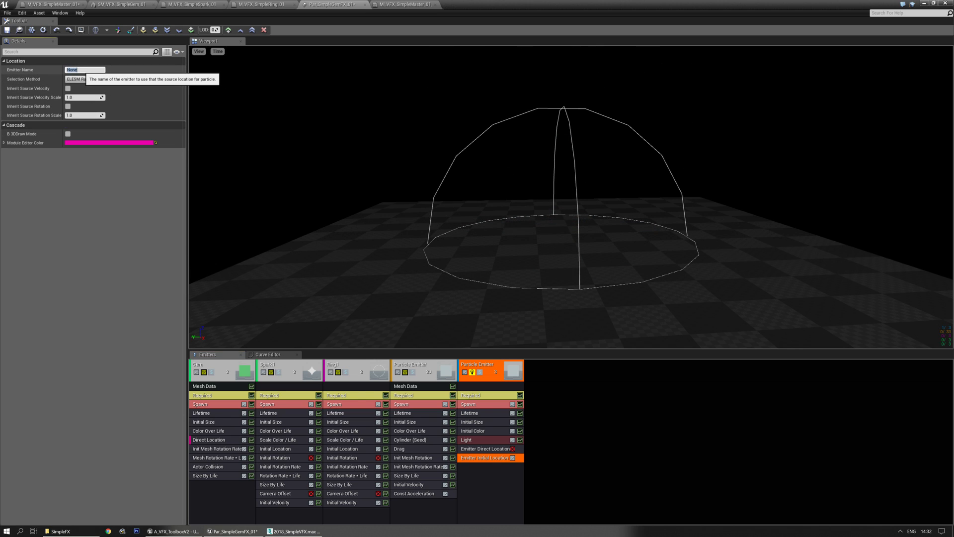
type("Gem")
key("Return")
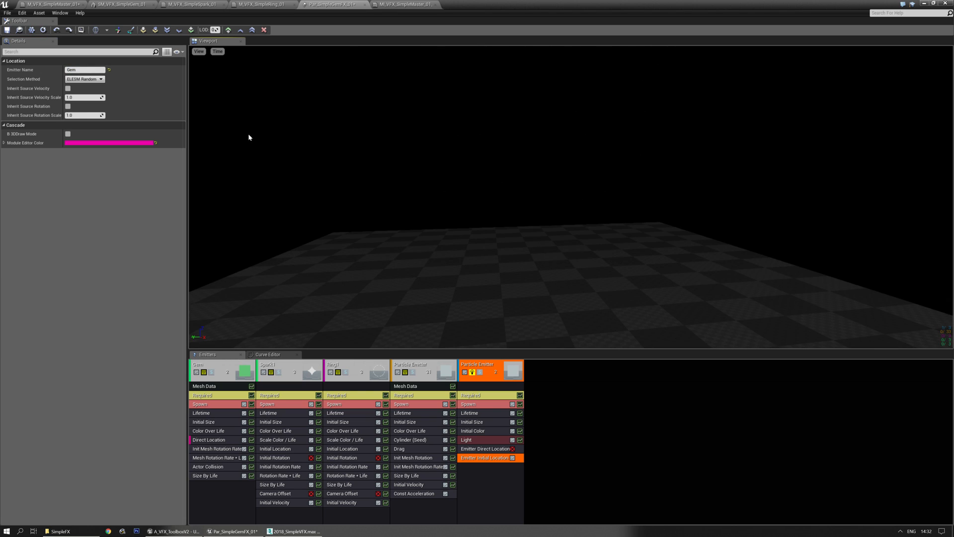
left_click(68, 89)
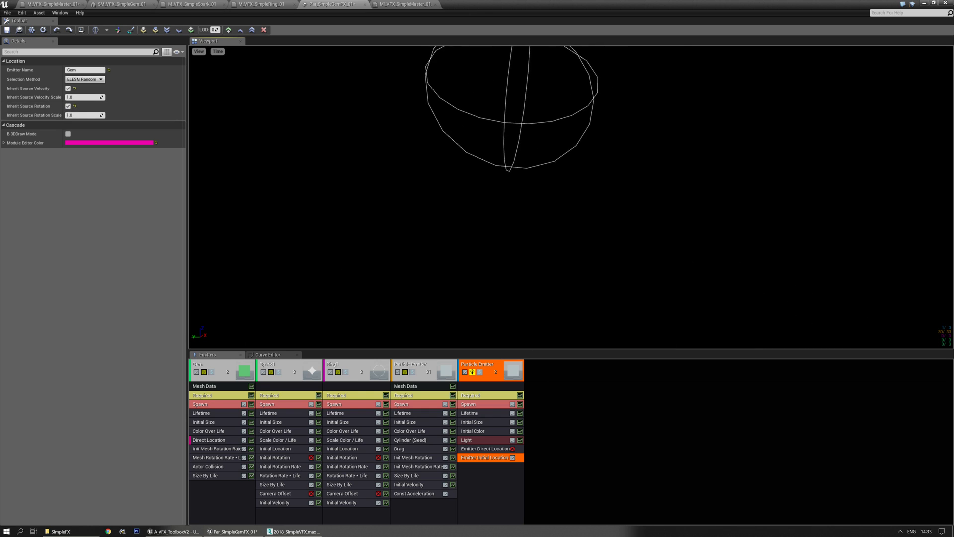
key("Delete")
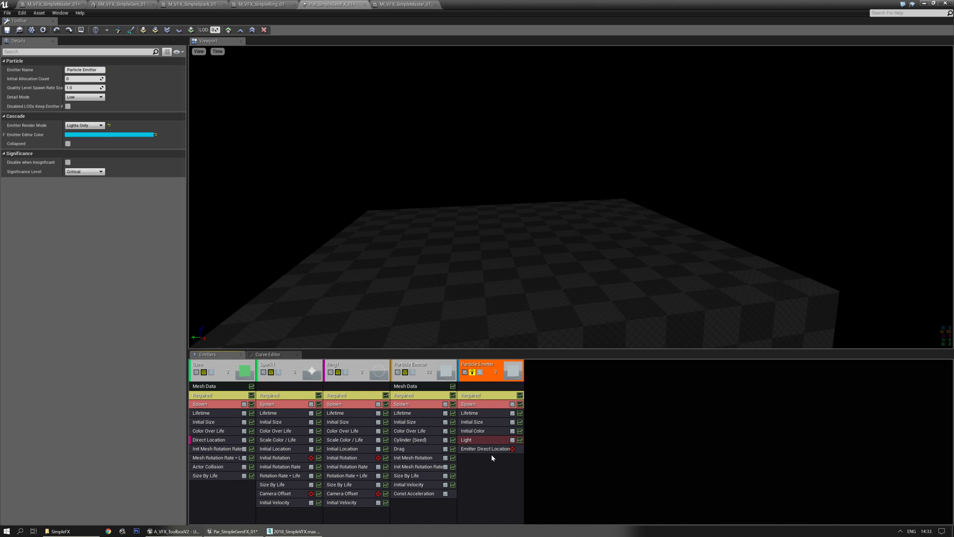
left_click(513, 449)
right_click_drag(524, 281, 525, 244)
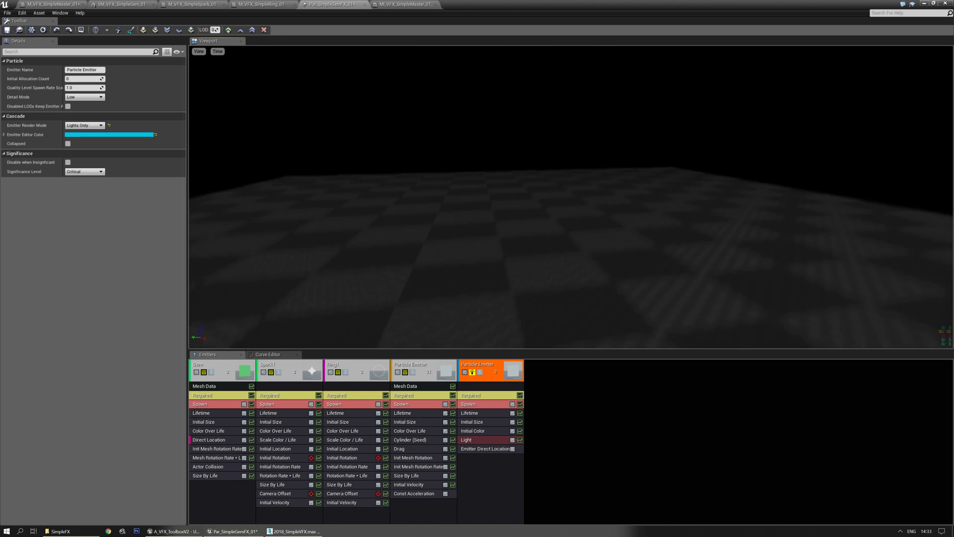
left_click_drag(562, 292, 597, 250)
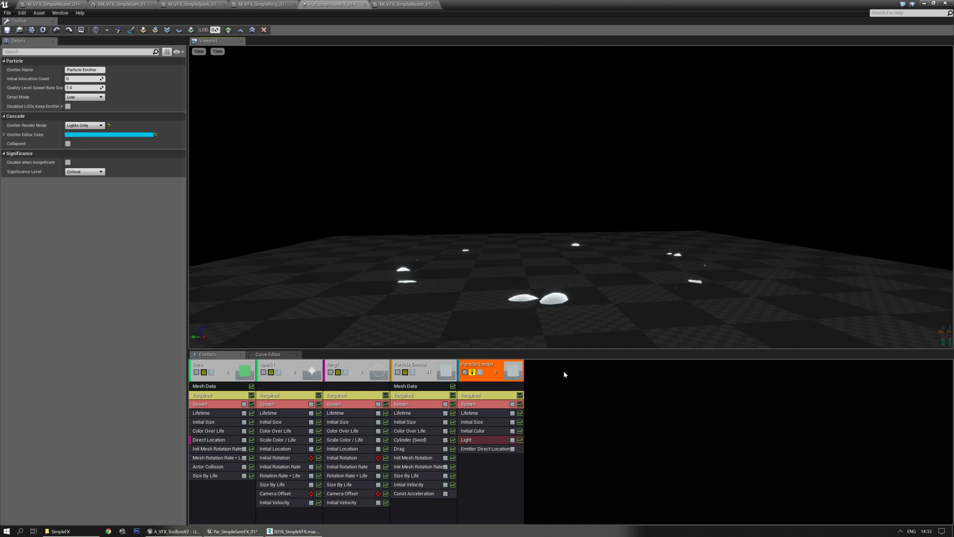
- Duplicate the Gem emitter and set the second Direct Location curve point's Out Val Z to 100 in the copy
left_click(224, 368)
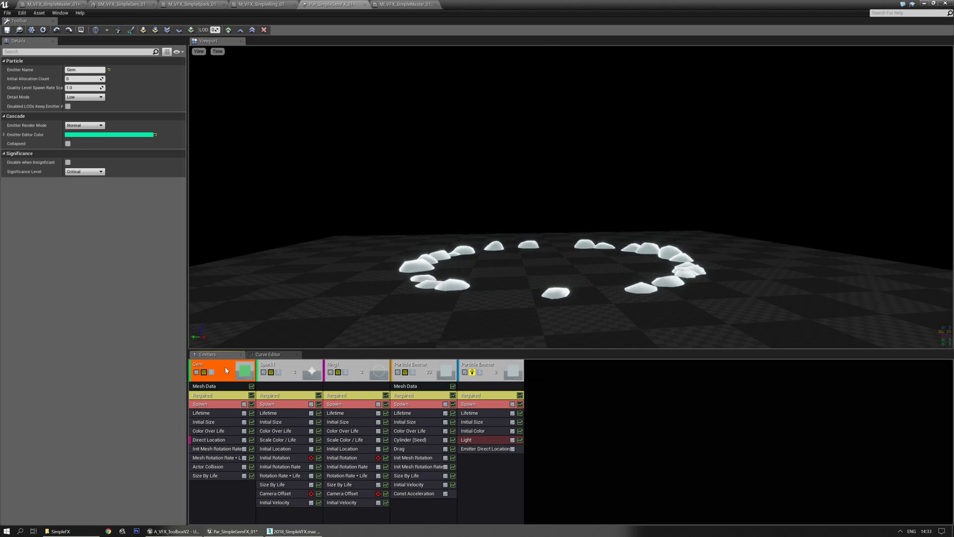
key("ctrl+d")
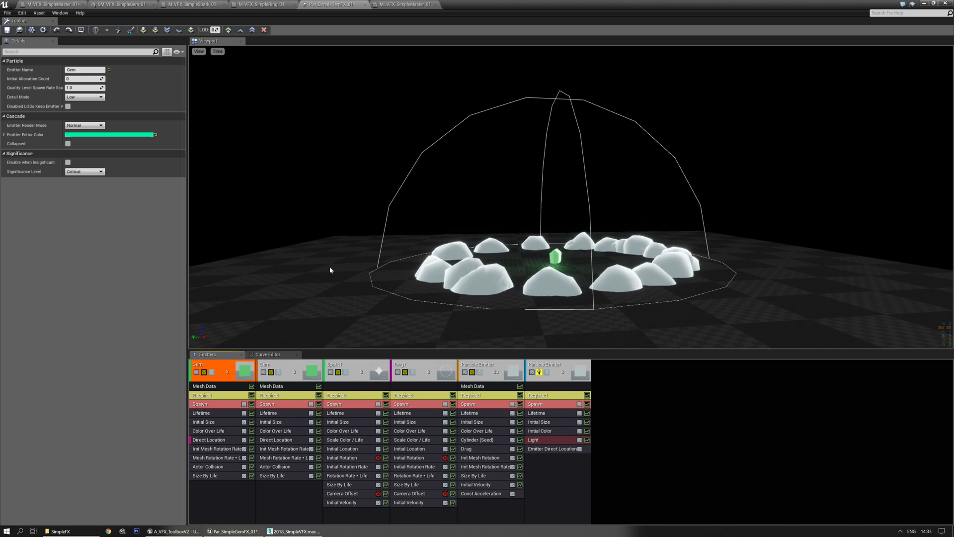
left_click(278, 440)
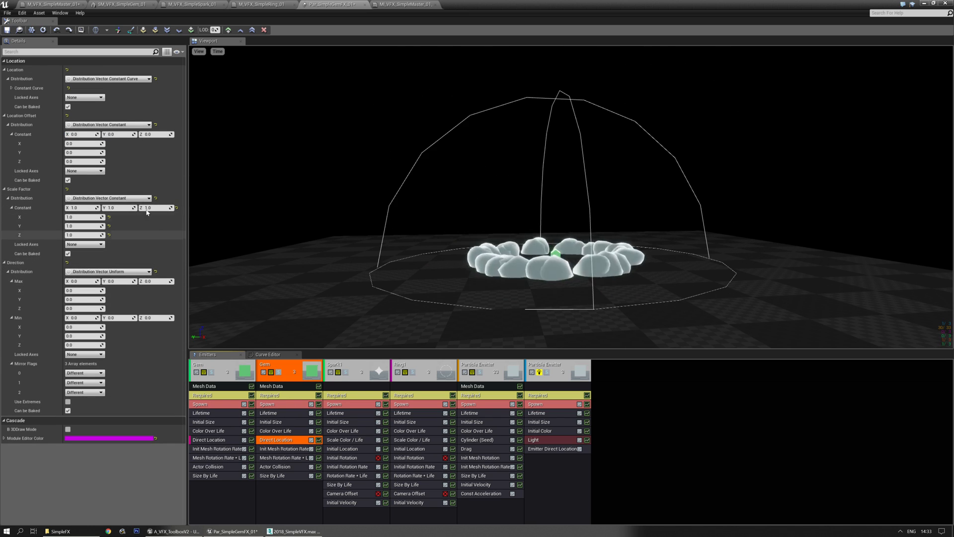
right_click(156, 60)
left_click(167, 80)
left_click(159, 266)
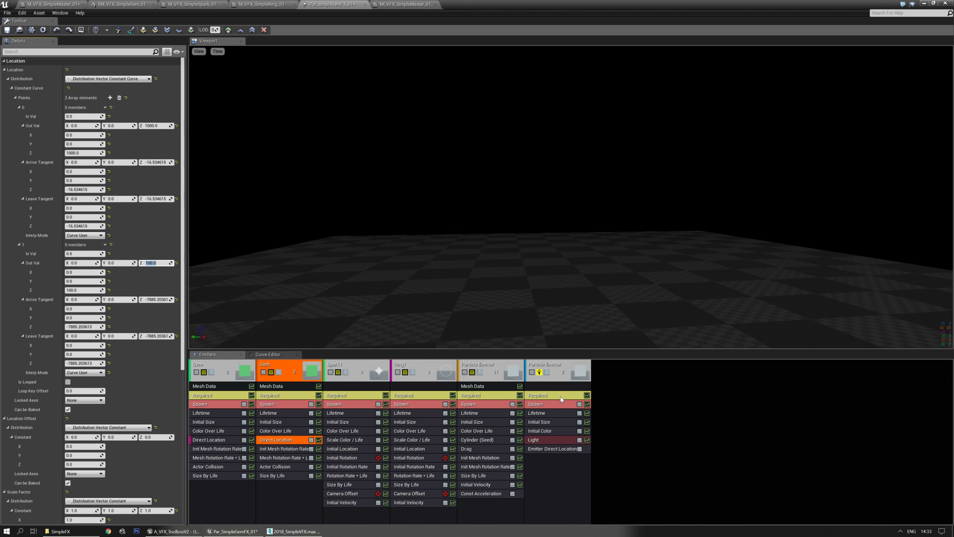
- Rename the duplicated gem emitter Gem2 and set the light's Emitter Direct Location source to Gem2
left_click(258, 381)
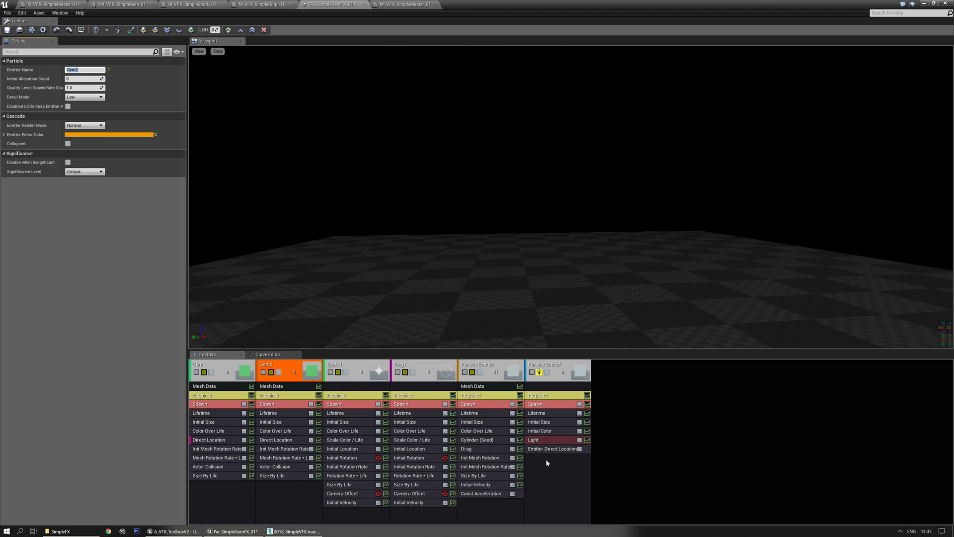
left_click(555, 448)
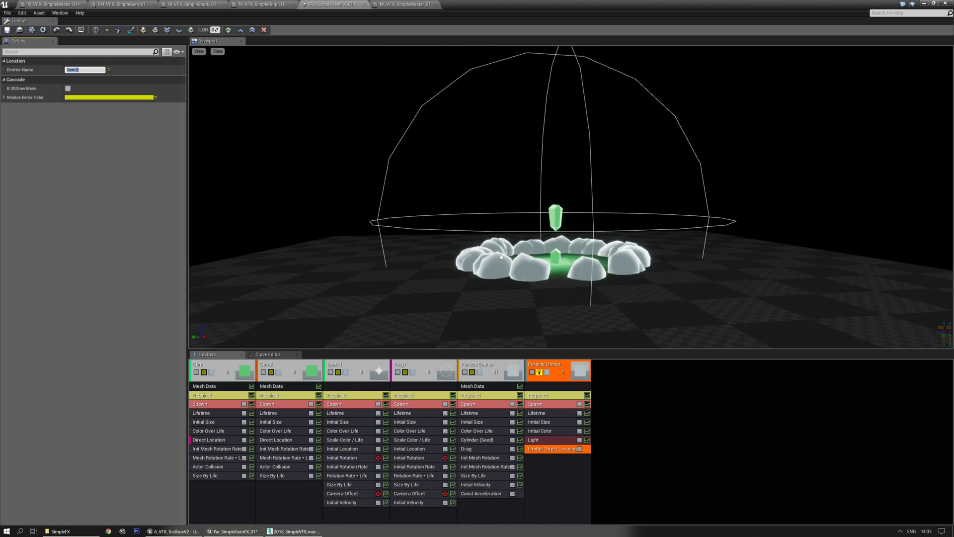
- Delete the Mesh Data, Init Mesh Rotation Rate, Mesh Rotation Rate * Life and Actor Collision modules from Gem2
left_click(278, 389)
key("Delete")
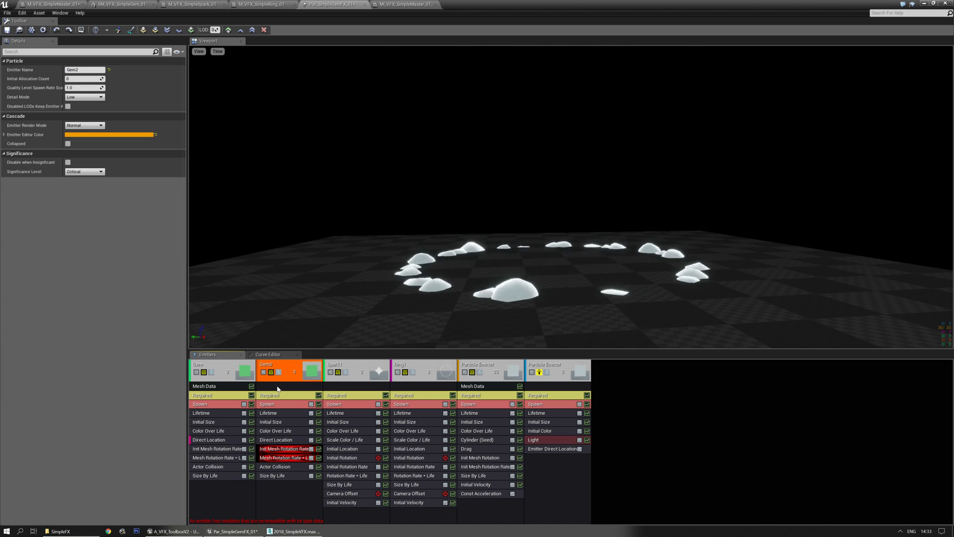
left_click(272, 450)
key("Delete")
left_click(287, 451)
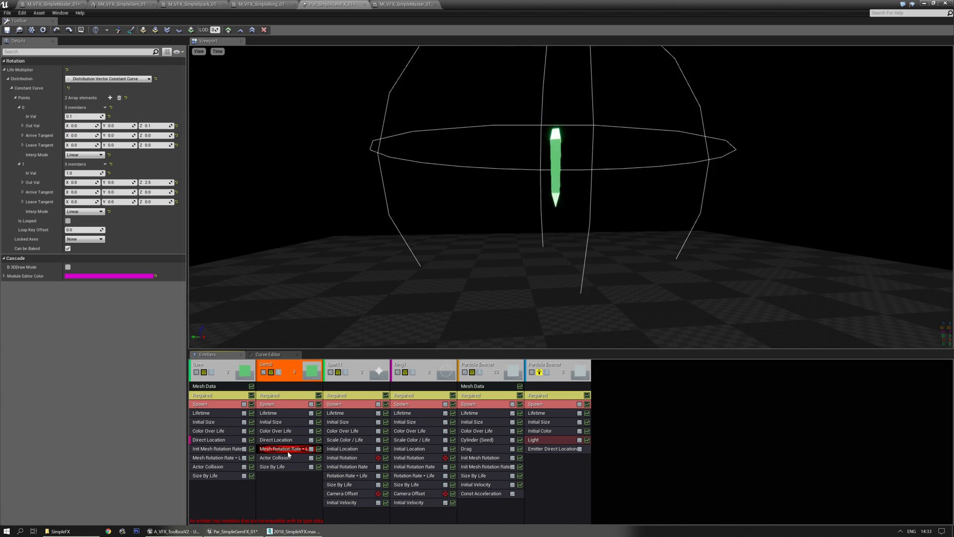
key("Delete")
left_click(290, 450)
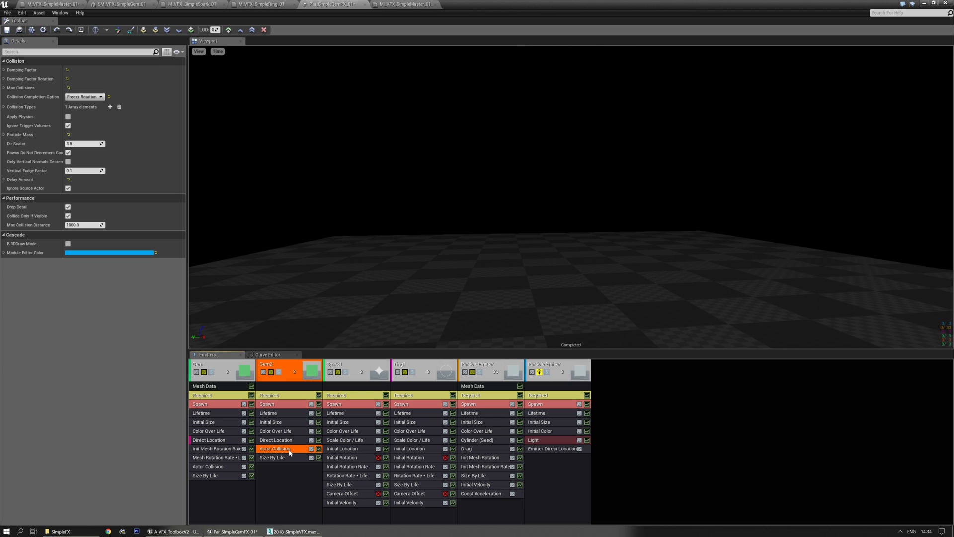
right_click_drag(449, 264, 464, 247)
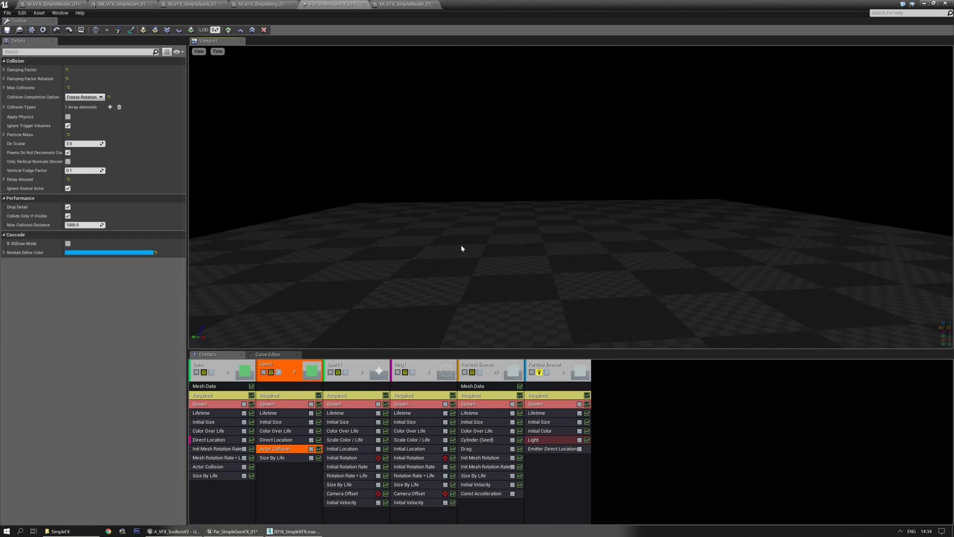
key("Delete")
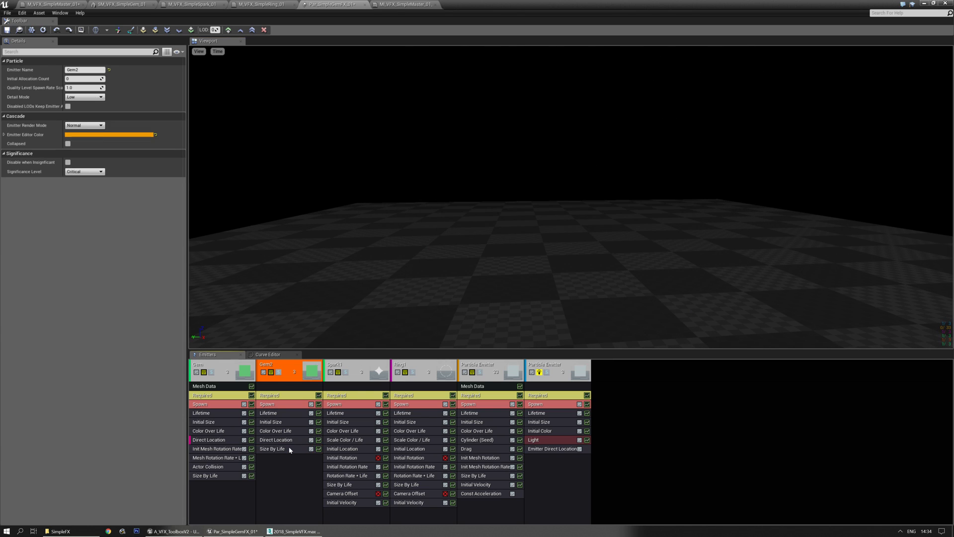
right_click_drag(388, 269, 388, 251)
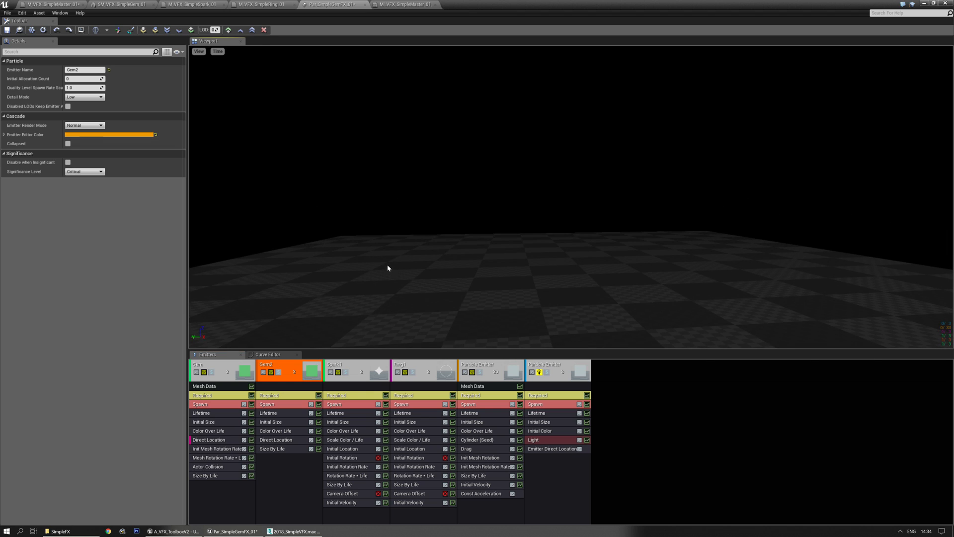
left_click_drag(387, 268, 382, 293)
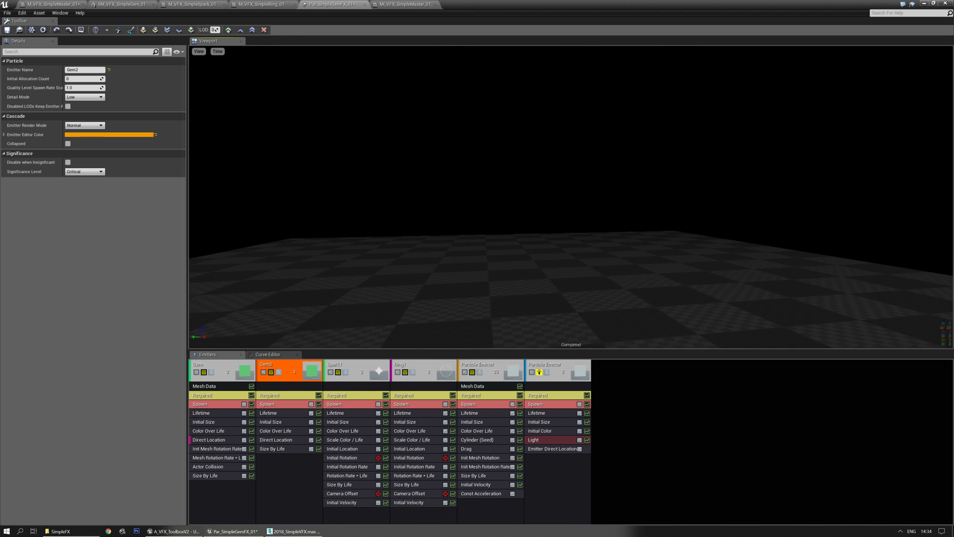
- Solo Gem2 to check its render modes, set its render mode to None and turn solo off
left_click(279, 372)
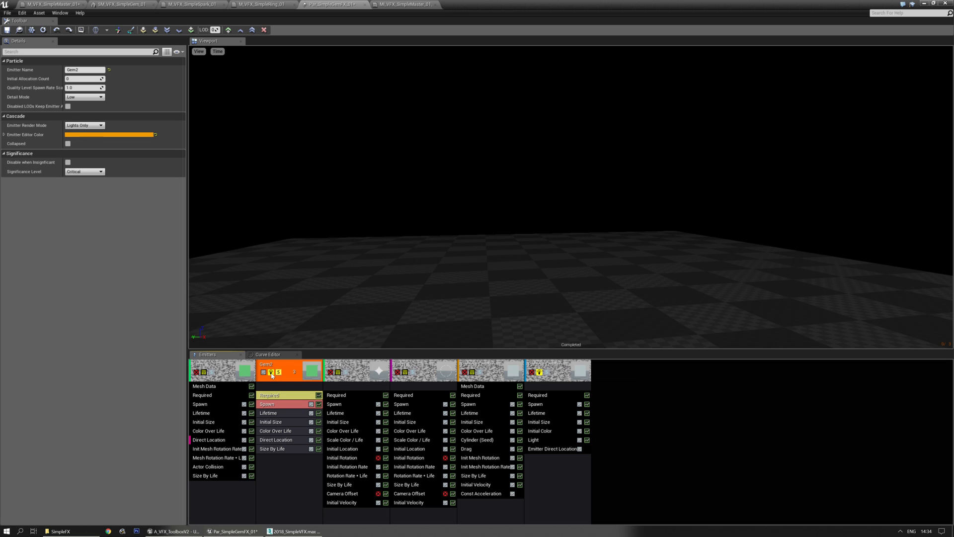
left_click(279, 371)
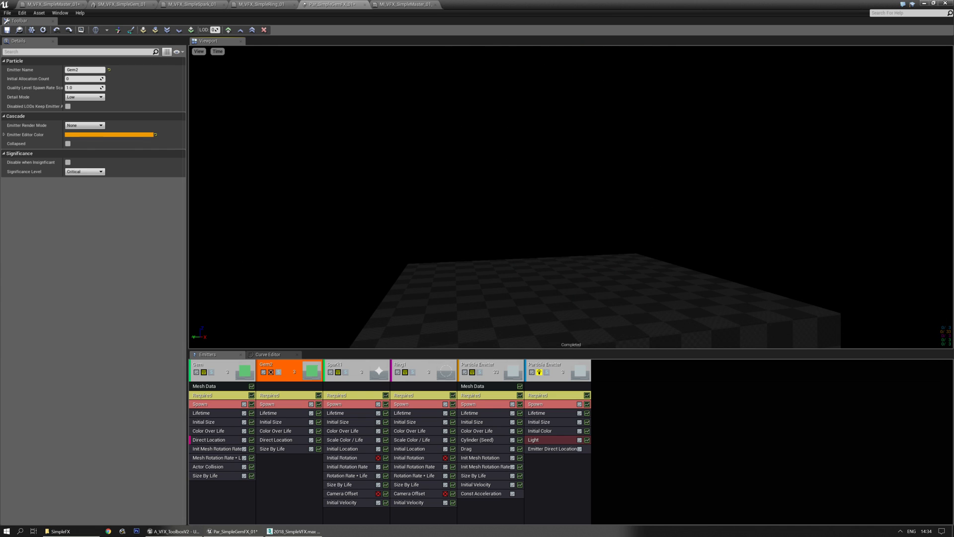
right_click_drag(571, 196, 571, 223)
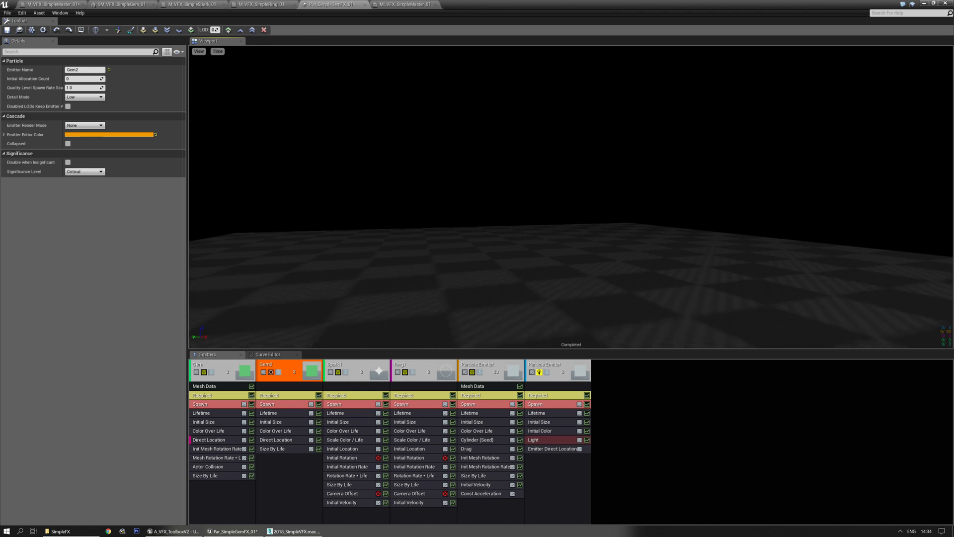
- Delete the Size By Life, Color Over Life and Initial Size modules from Gem2
left_click(269, 449)
key("Delete")
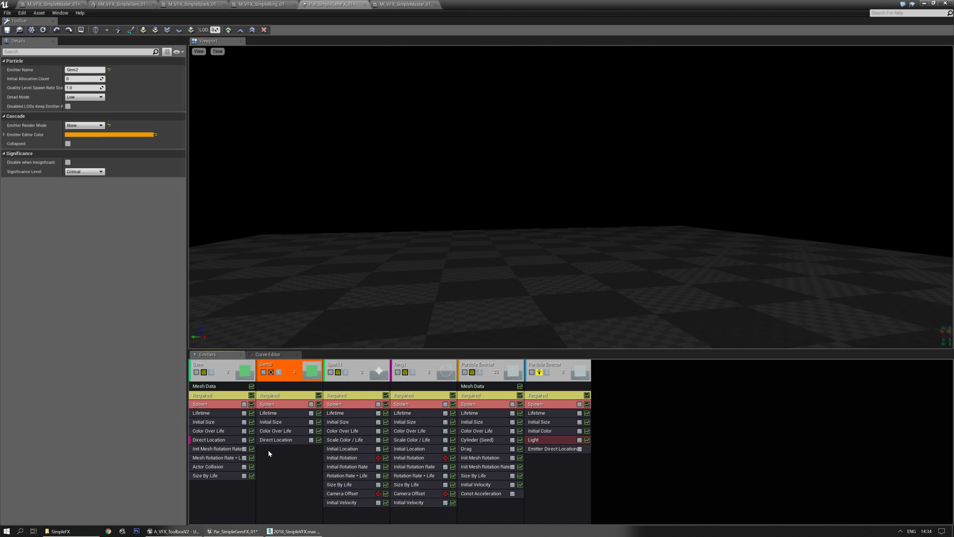
left_click(279, 434)
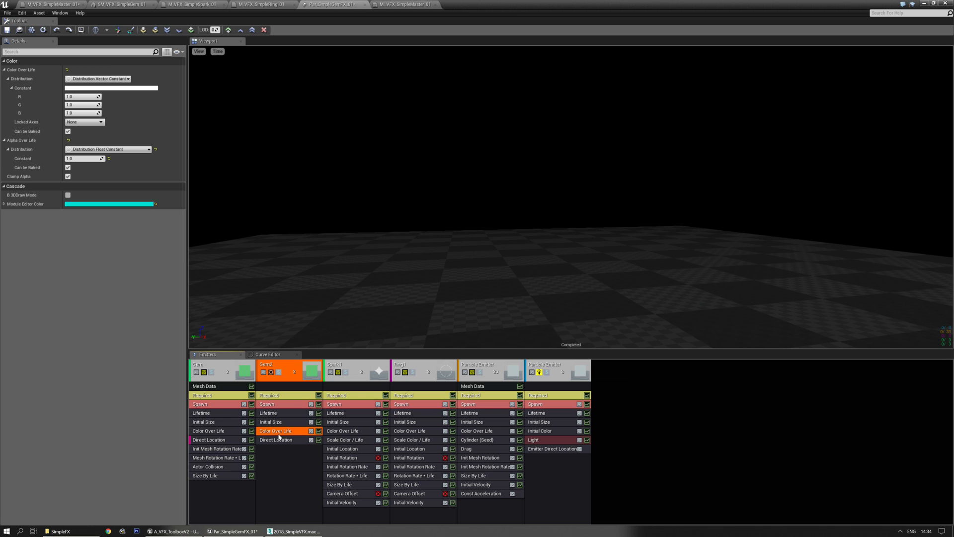
key("Delete")
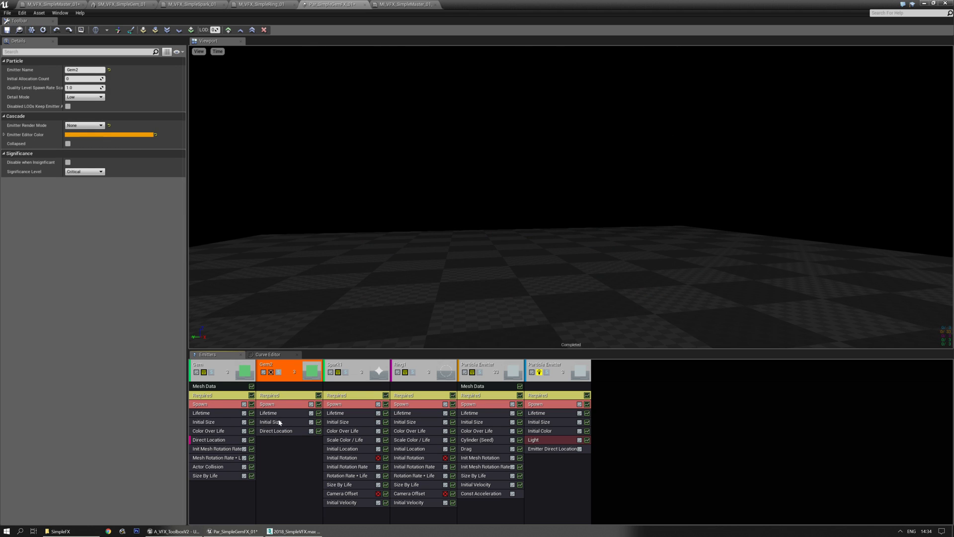
left_click(278, 422)
key("Delete")
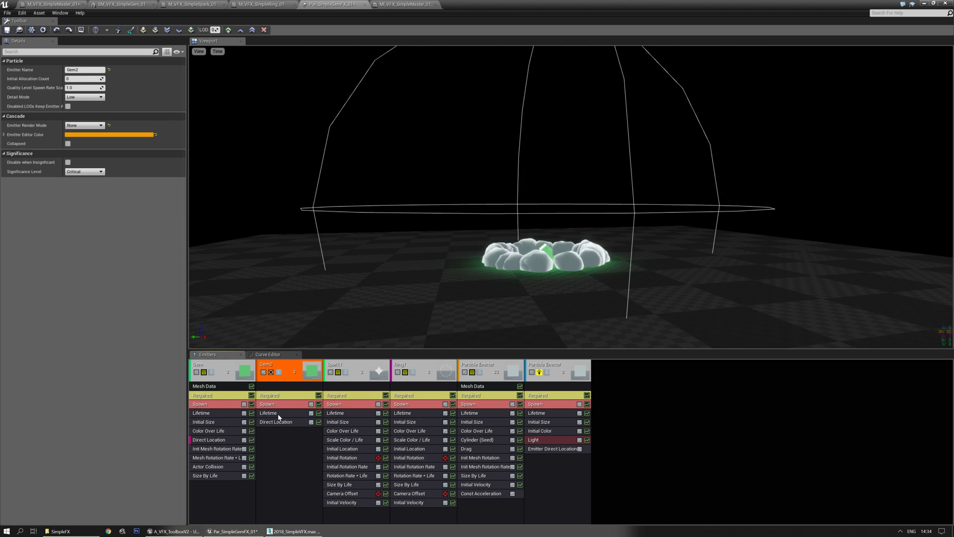
- Check Gem2's Lifetime and Spawn settings and reset its Required material to None
left_click(278, 415)
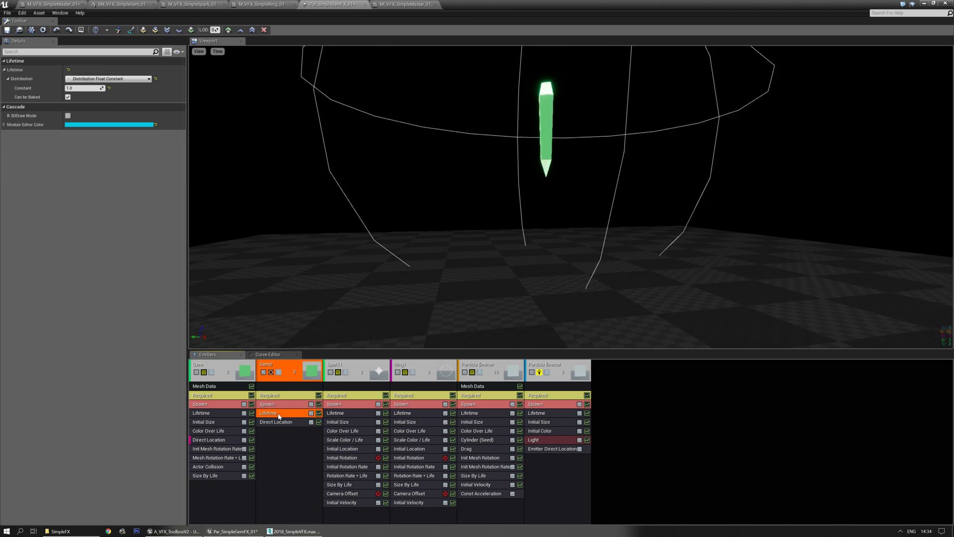
left_click(280, 404)
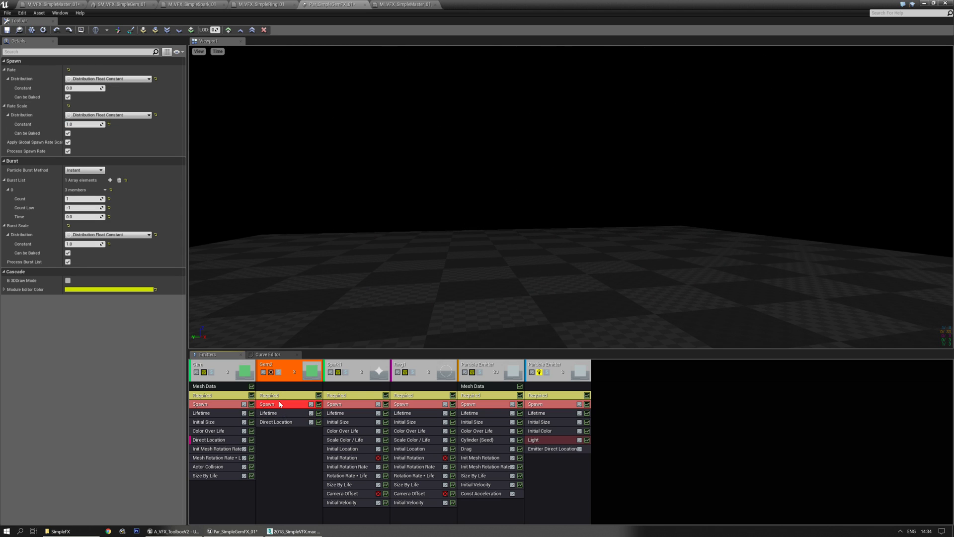
left_click(284, 396)
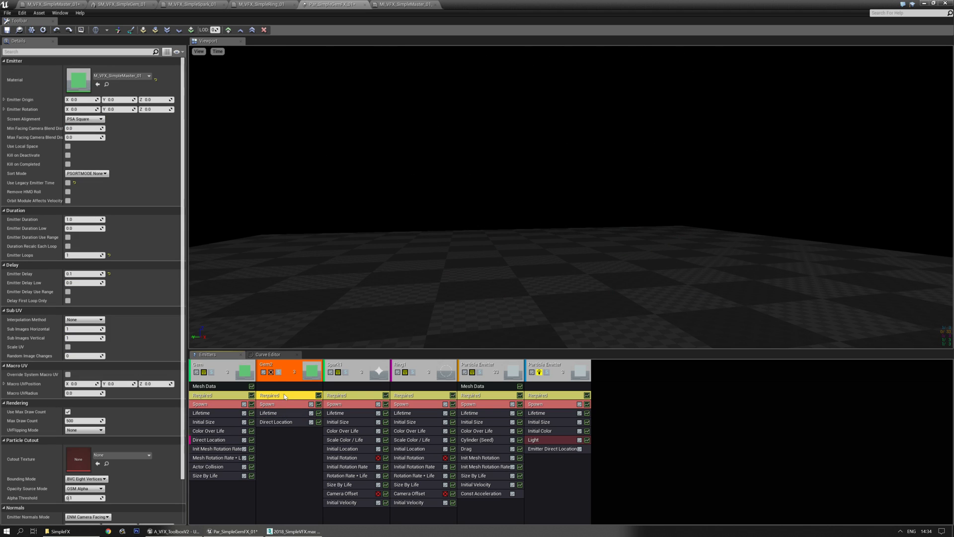
left_click(155, 79)
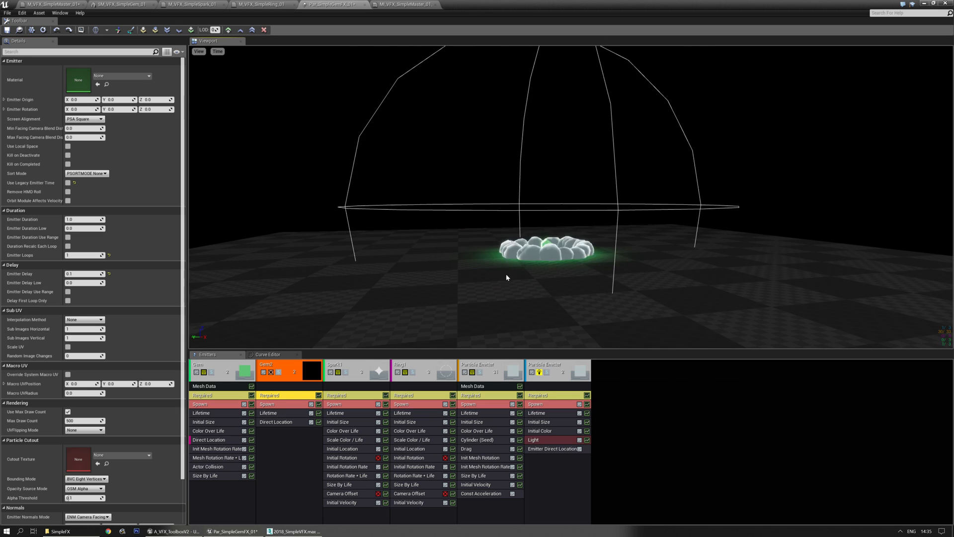
- Set the Out Val of the second Brightness Over Life point to 20 in the light emitter's Light module
left_click(545, 443)
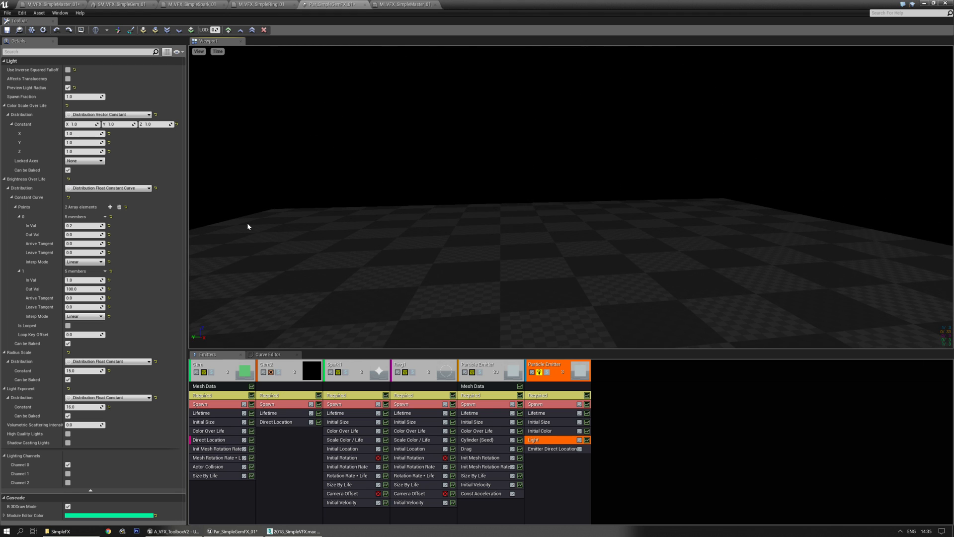
left_click(86, 289)
type("5")
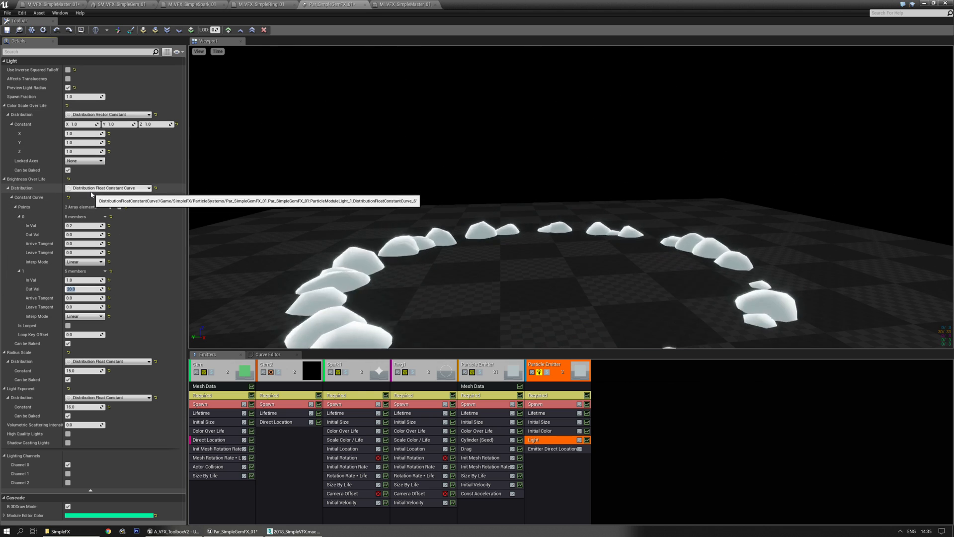
left_click(84, 371)
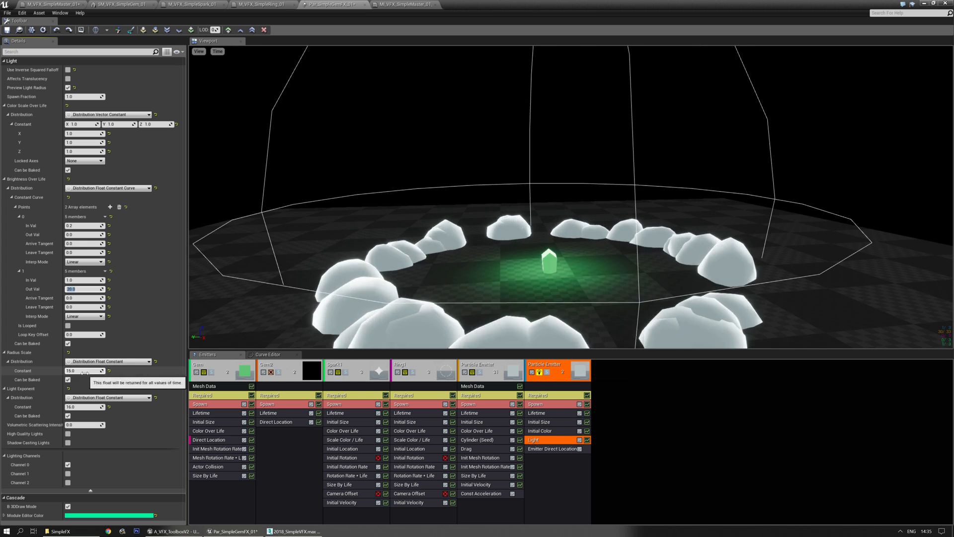
type("10")
key("Return")
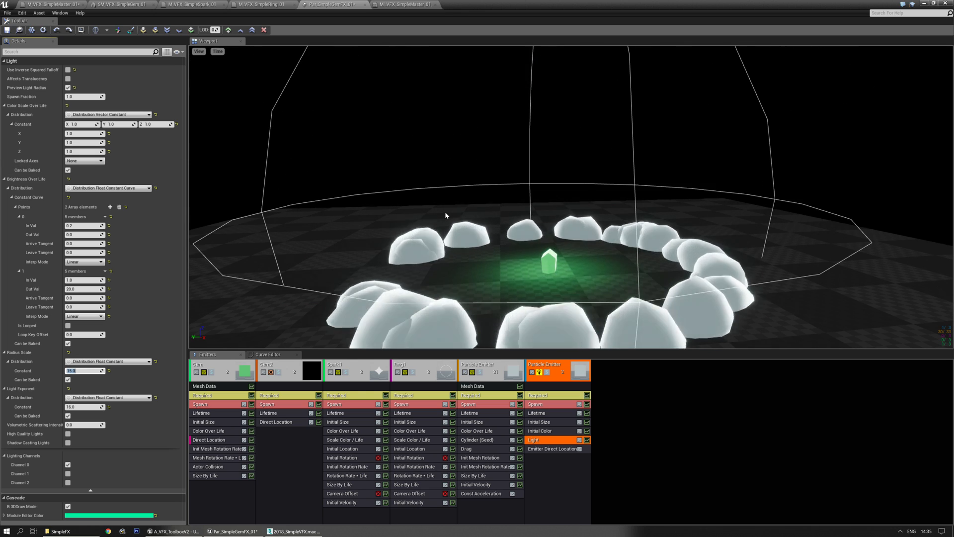
- Turn off Preview Light Radius in the Light module and save the particle system
left_click_drag(446, 211, 421, 250)
left_click(68, 87)
left_click_drag(541, 289, 565, 246)
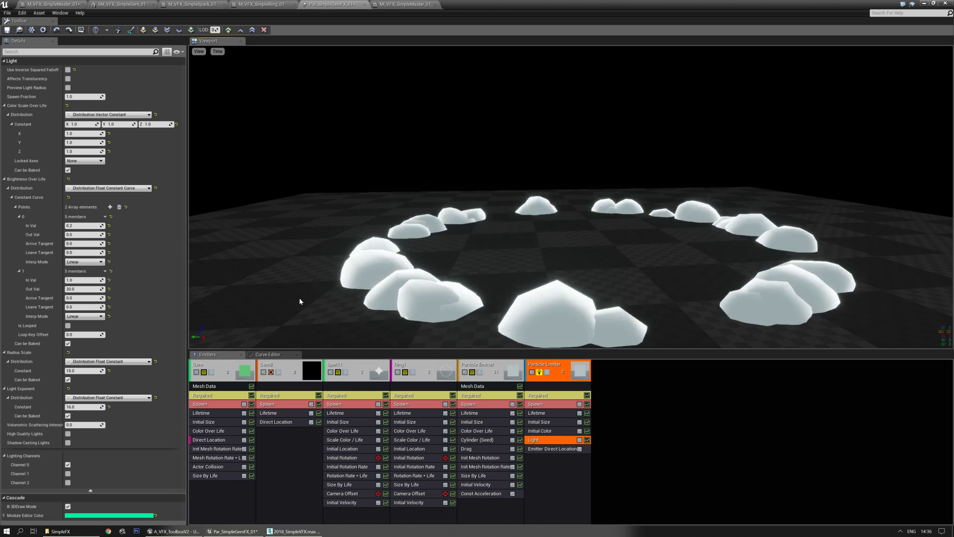
left_click(8, 31)
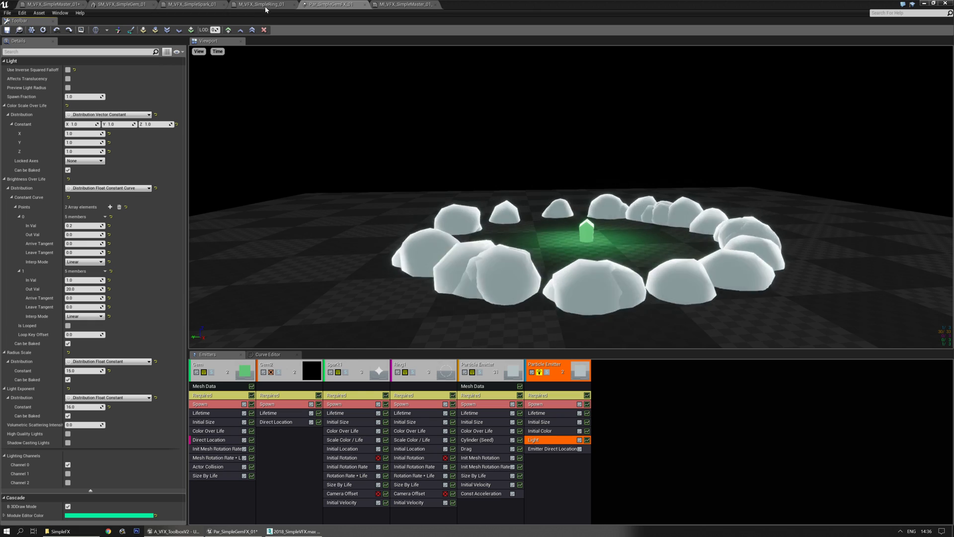
- Open the cloud material instance and expand its Material Property Overrides
left_click(403, 5)
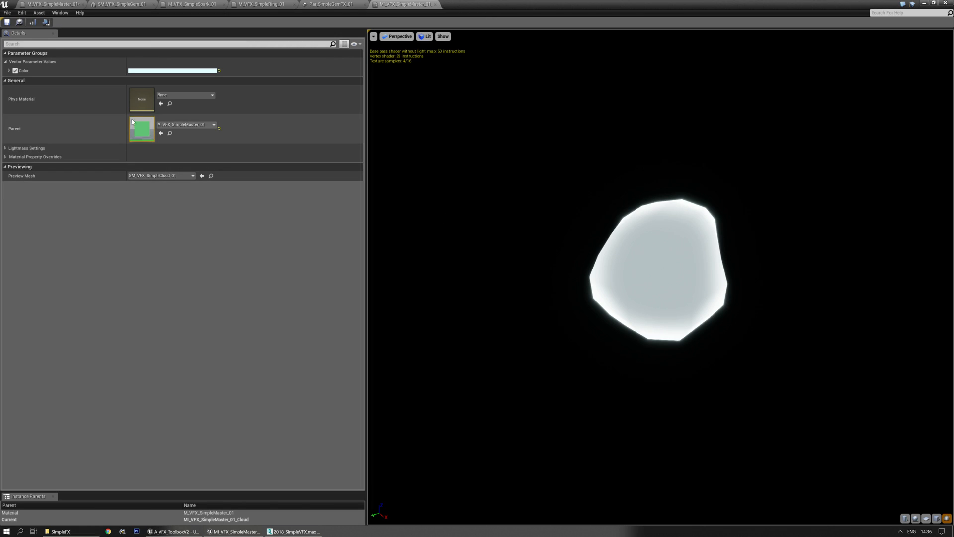
left_click(9, 157)
left_click(9, 157)
left_click(6, 157)
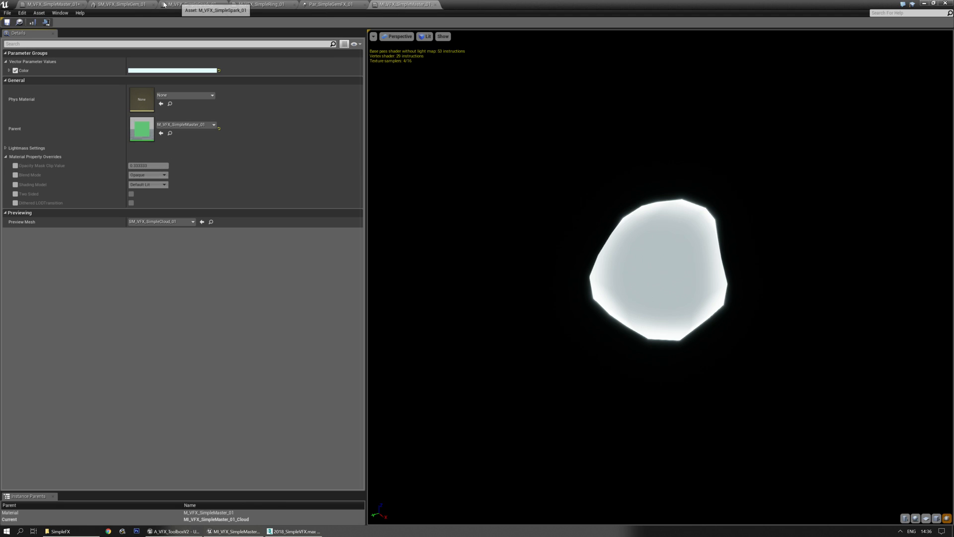
- Save the M_VFX_SimpleMaster_01 material and all other modified assets in the project
left_click(70, 4)
right_click_drag(442, 328, 475, 268)
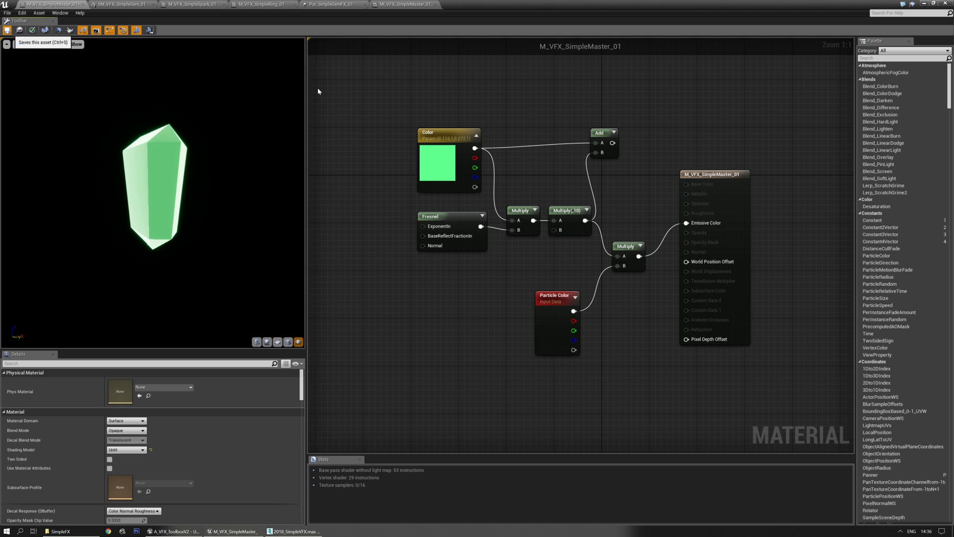
key("ctrl+s")
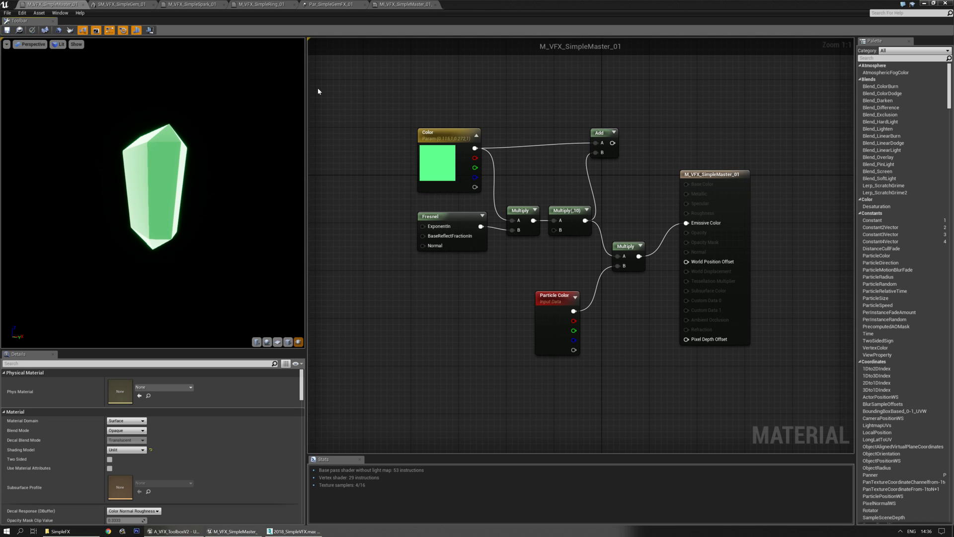
left_click(393, 7)
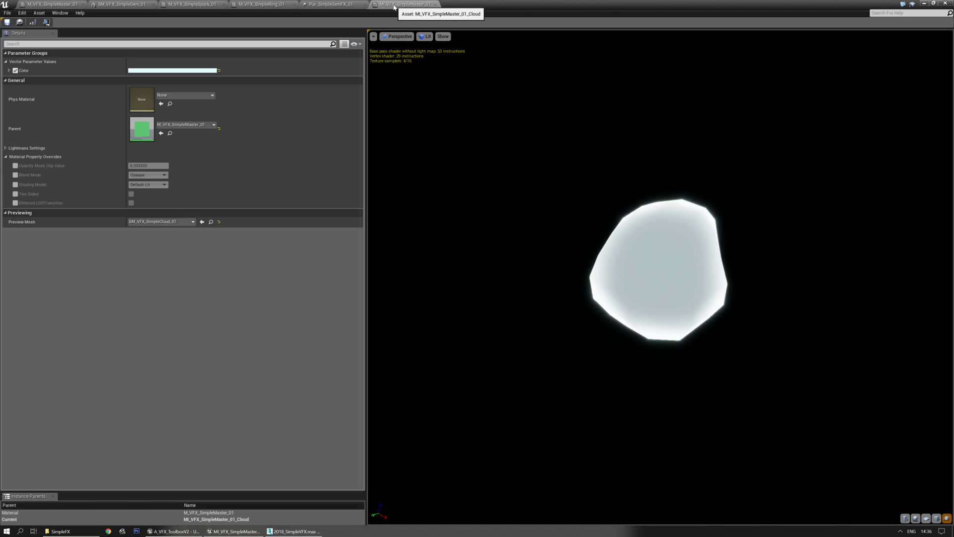
left_click(50, 4)
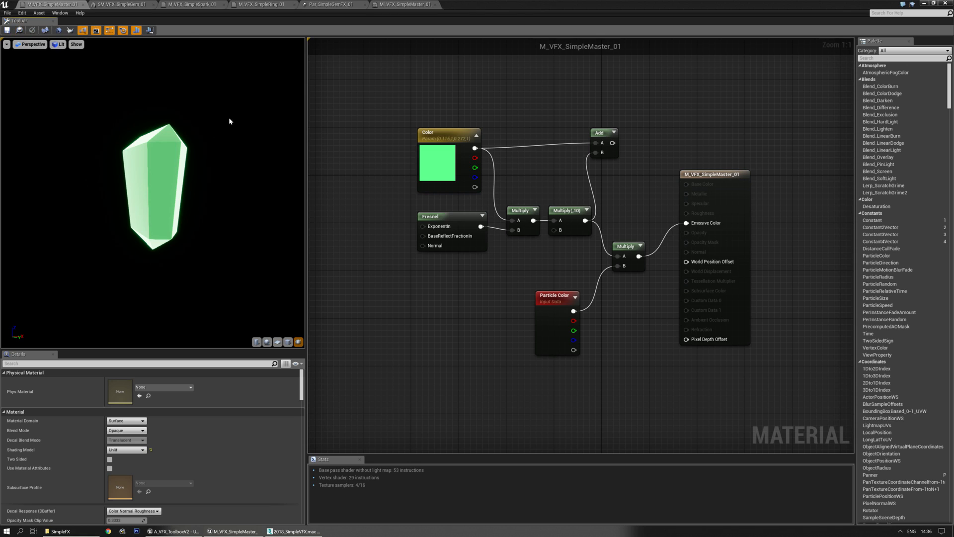
key("ctrl+b")
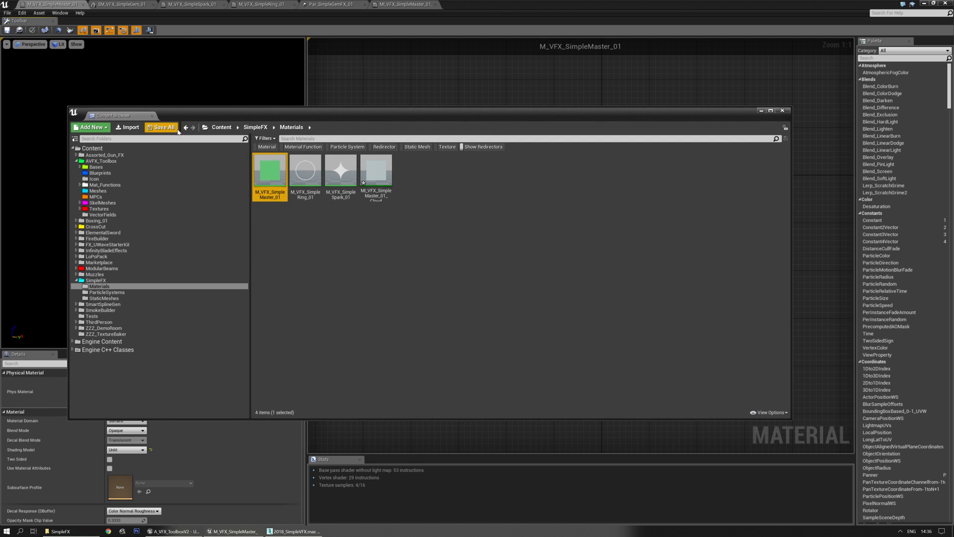
left_click(160, 127)
left_click(531, 336)
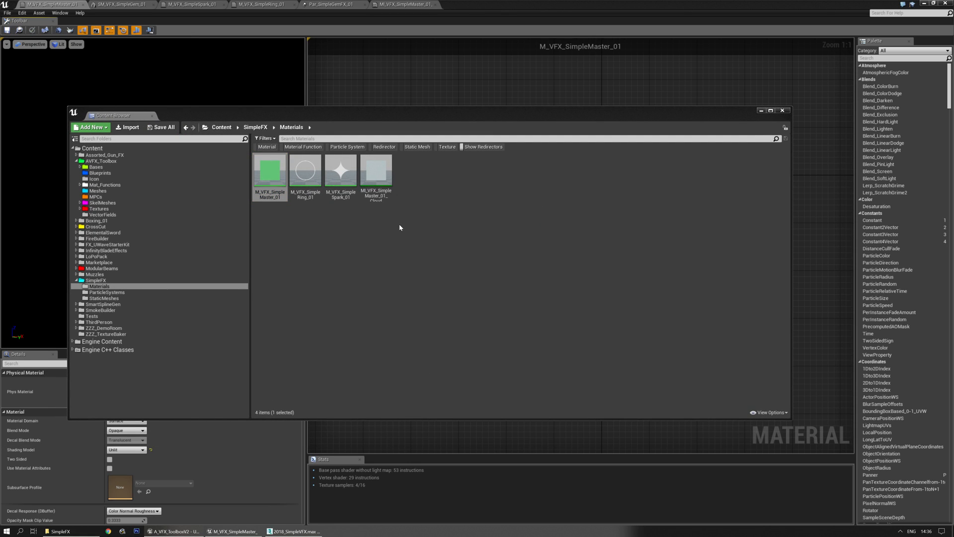
- Duplicate M_VFX_SimpleMaster_01 as M_VFX_SimpleMaster_02 in the Materials folder and open the copy
left_click(273, 193)
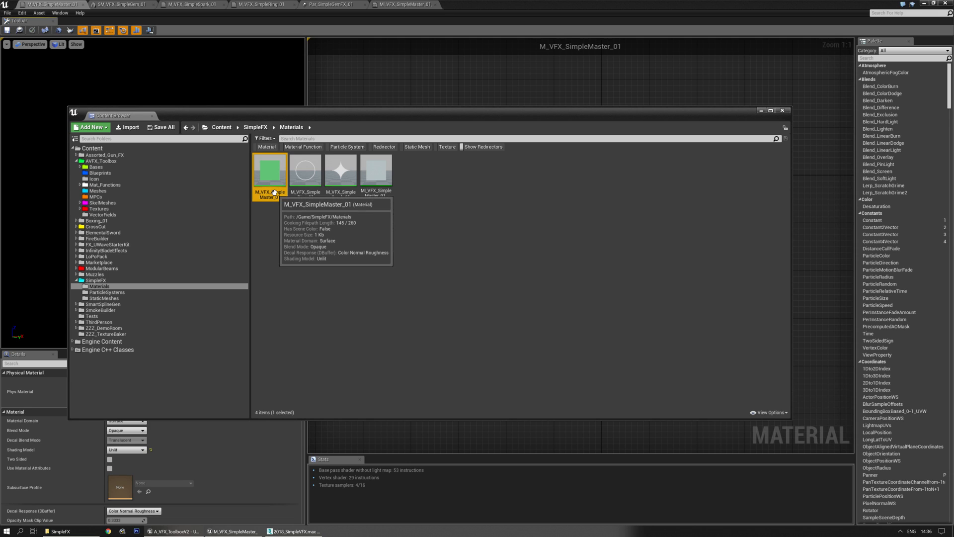
right_click(275, 193)
left_click(314, 238)
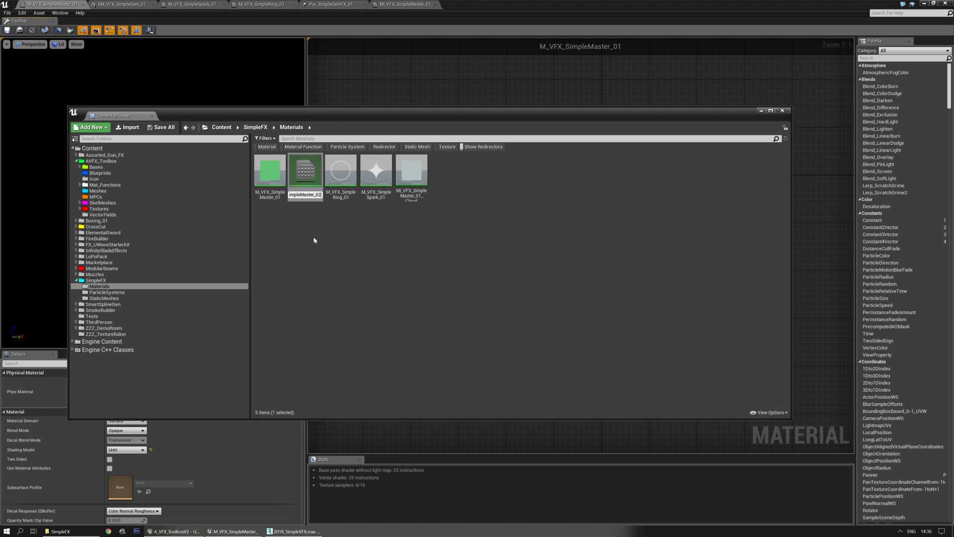
key("Return")
double_click(305, 177)
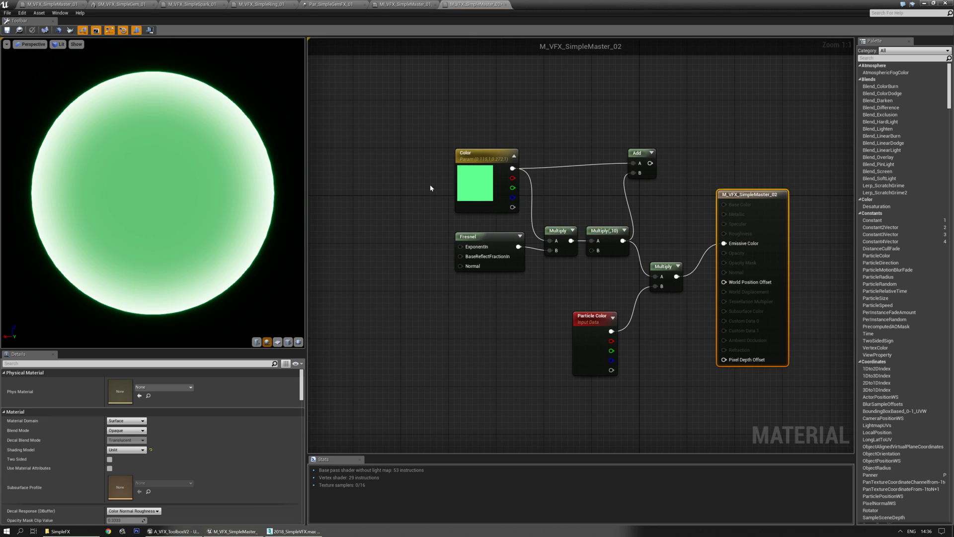
- Set the shading model of M_VFX_SimpleMaster_02 to Default Lit and move its output node farther from the other nodes
left_click(126, 450)
left_click(123, 461)
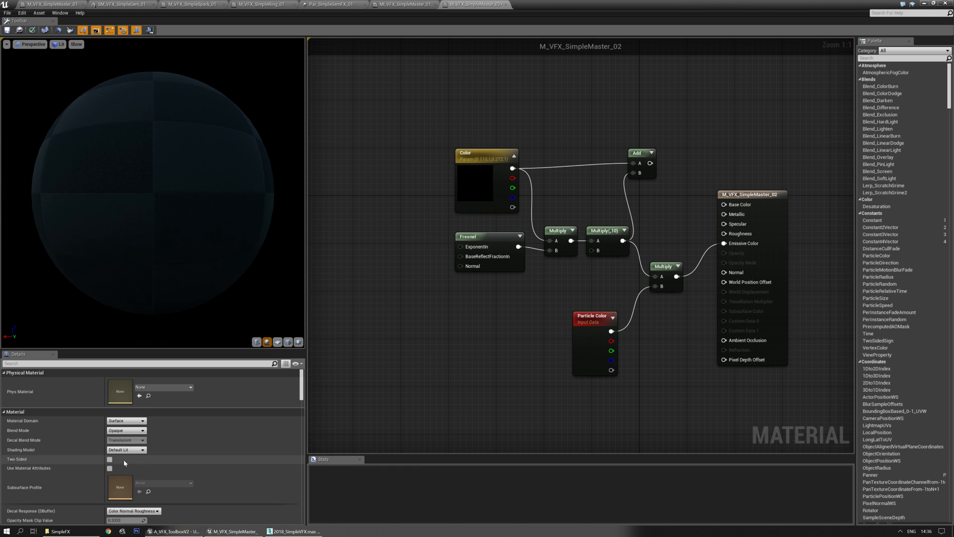
right_click_drag(506, 328, 419, 308)
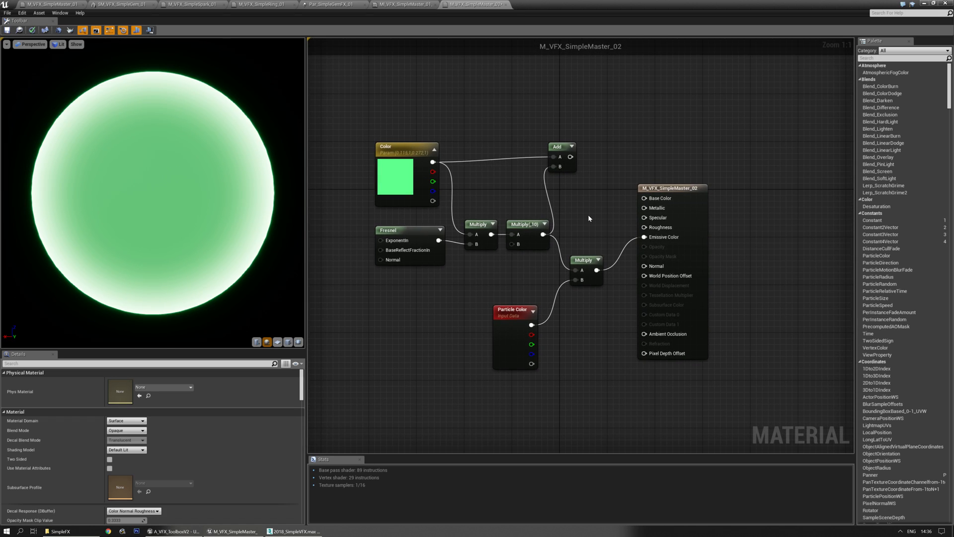
right_click_drag(589, 214, 560, 215)
left_click_drag(630, 191, 696, 185)
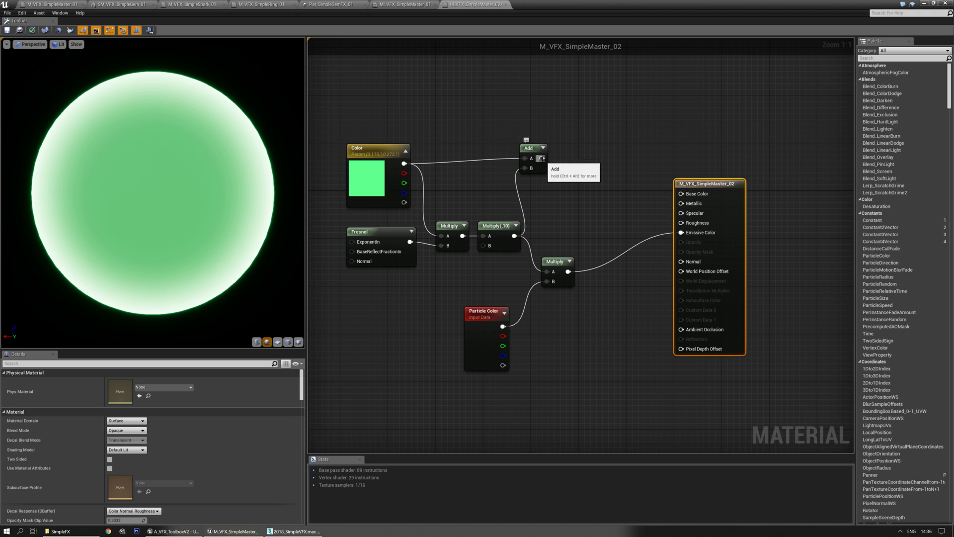
- Replace the Add node with a Multiply of Color and Particle Color, and connect its result to Base Color
left_click_drag(541, 158, 597, 216)
left_click(576, 224)
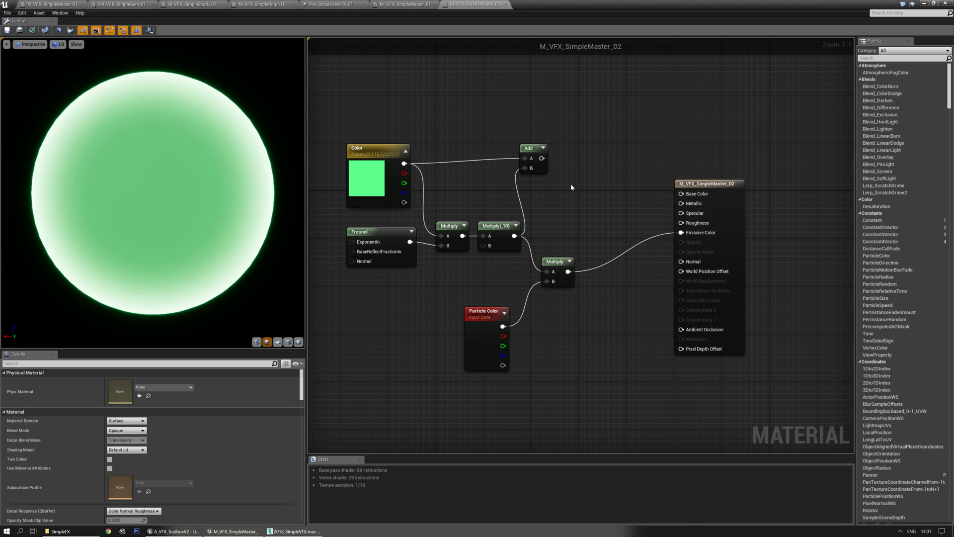
right_click_drag(571, 184, 560, 182)
key("m")
left_click(559, 160)
left_click(526, 151)
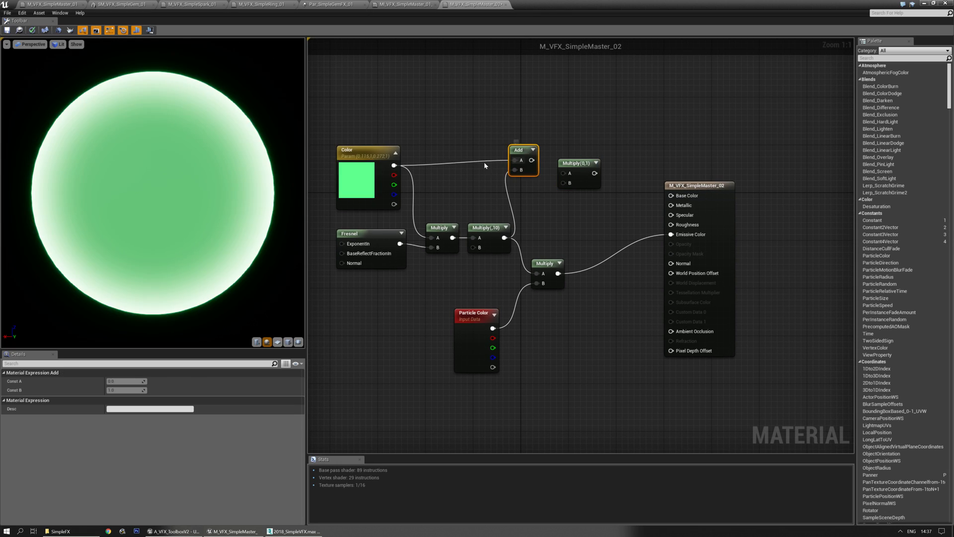
key("Delete")
left_click_drag(394, 166, 563, 174)
left_click_drag(493, 328, 672, 197)
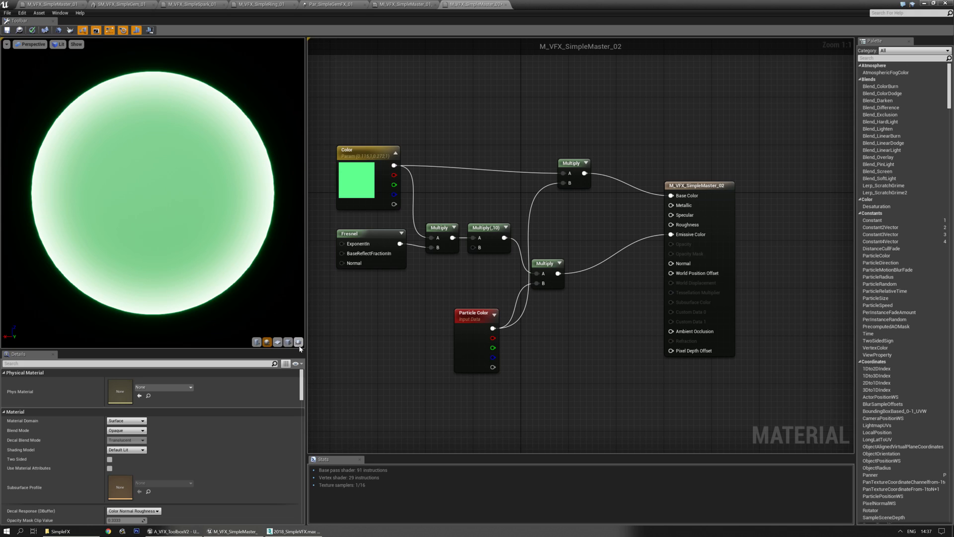
- Inspect the material on the preview sphere and save M_VFX_SimpleMaster_02
scroll(152, 193, "down", 4)
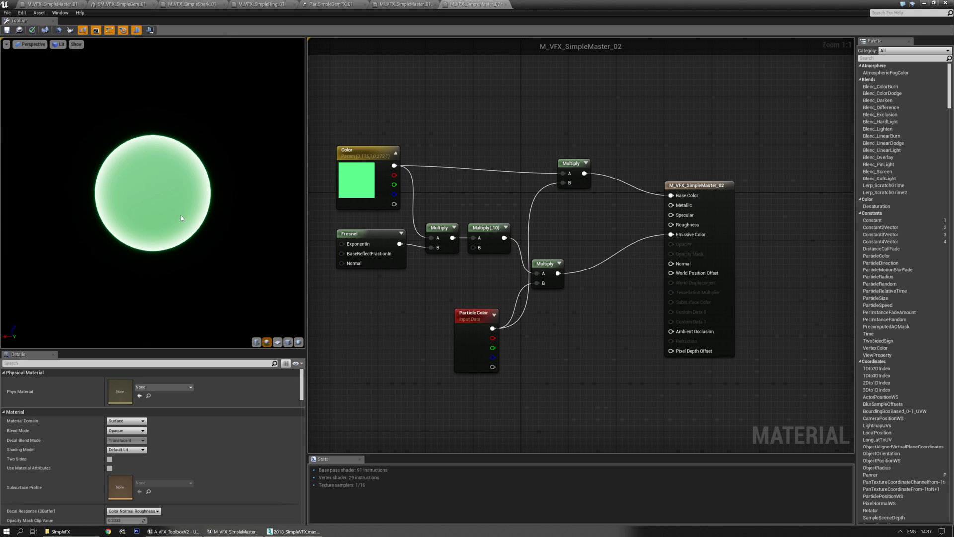
left_click_drag(152, 193, 194, 199)
right_click_drag(486, 249, 461, 227)
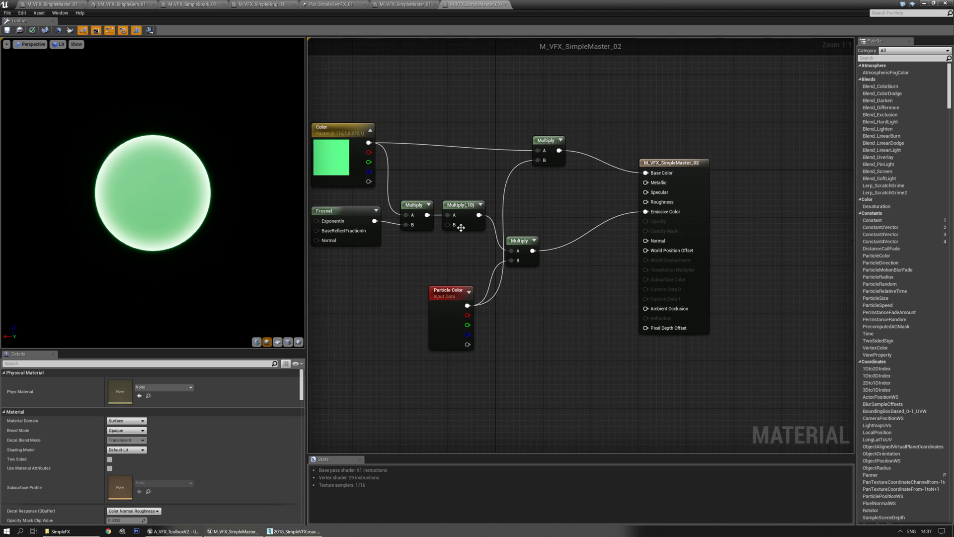
left_click(7, 30)
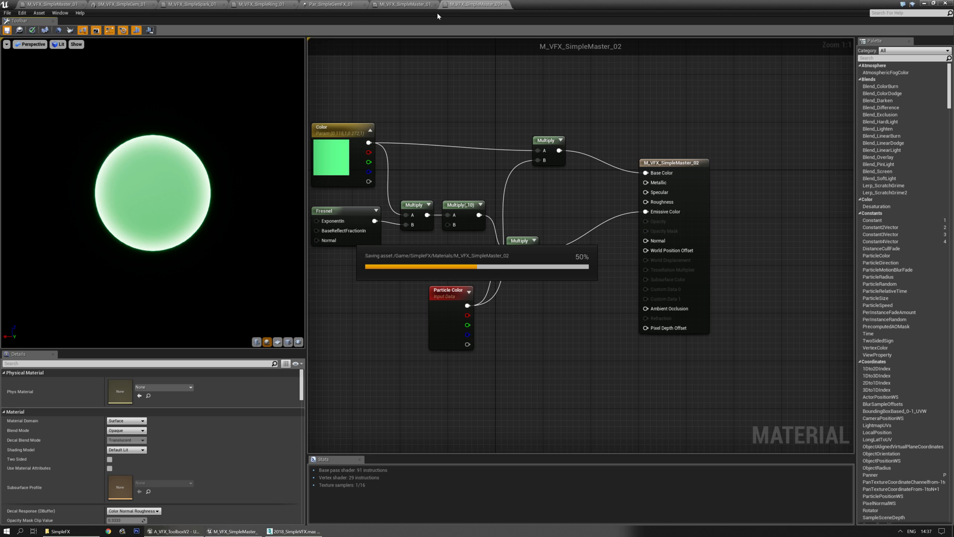
- Set the cloud material instance's parent to M_VFX_SimpleMaster_02 and save the instance
left_click(405, 5)
left_click(196, 124)
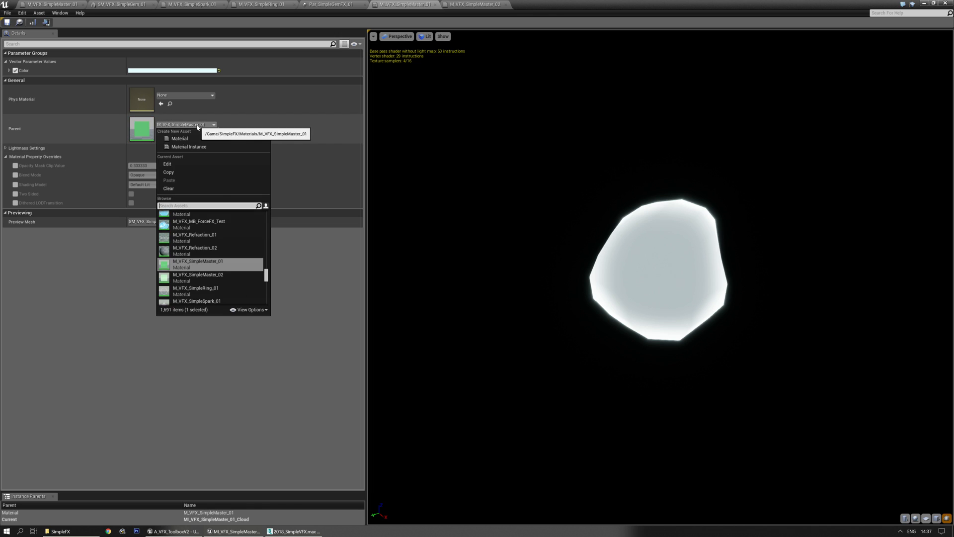
left_click(218, 277)
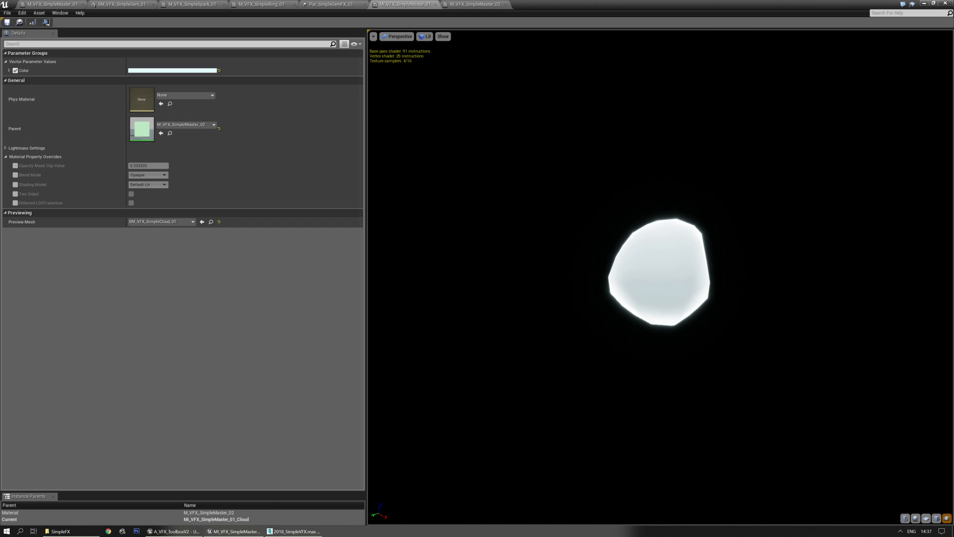
left_click(8, 23)
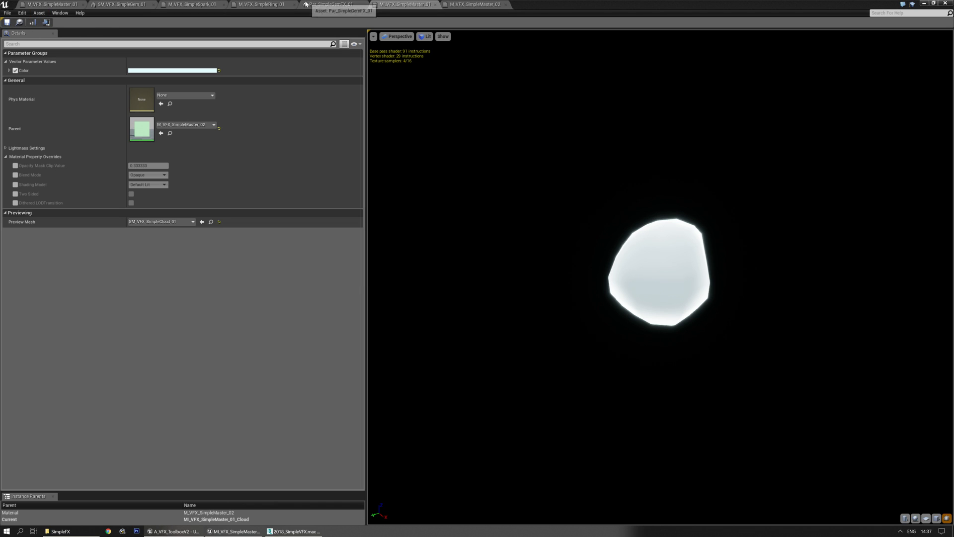
- Review the cloud particles' new material in the Par_SimpleGemFX_01 particle system from several angles
left_click(332, 5)
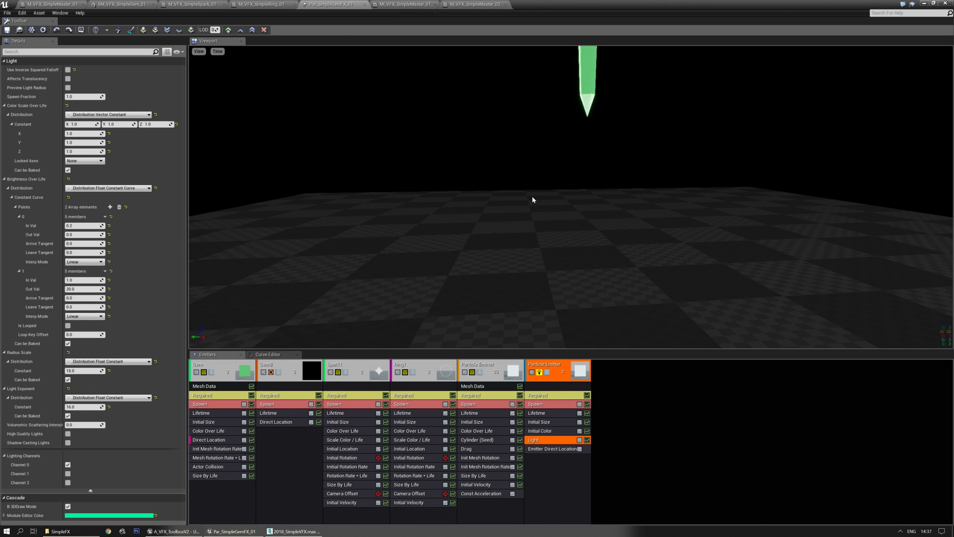
left_click_drag(585, 188, 587, 243)
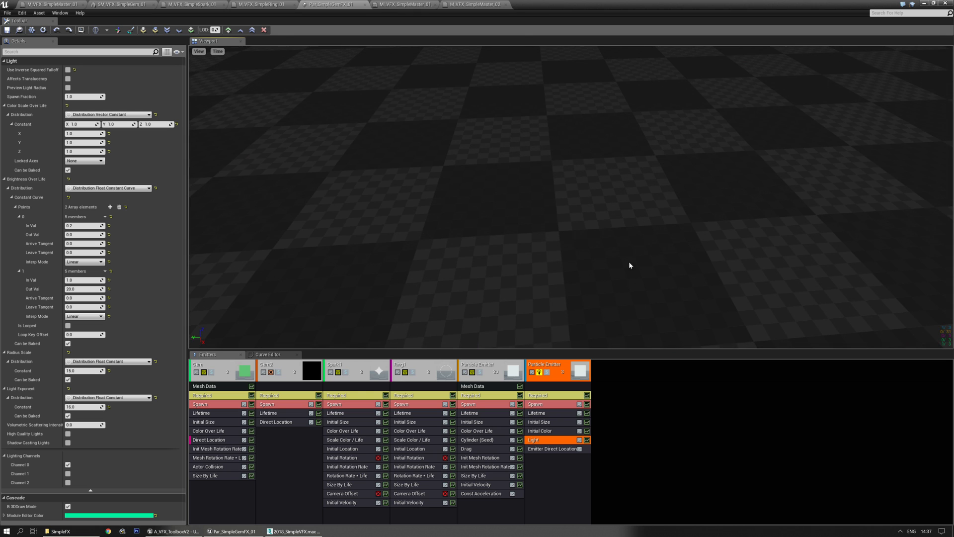
left_click_drag(627, 267, 630, 258)
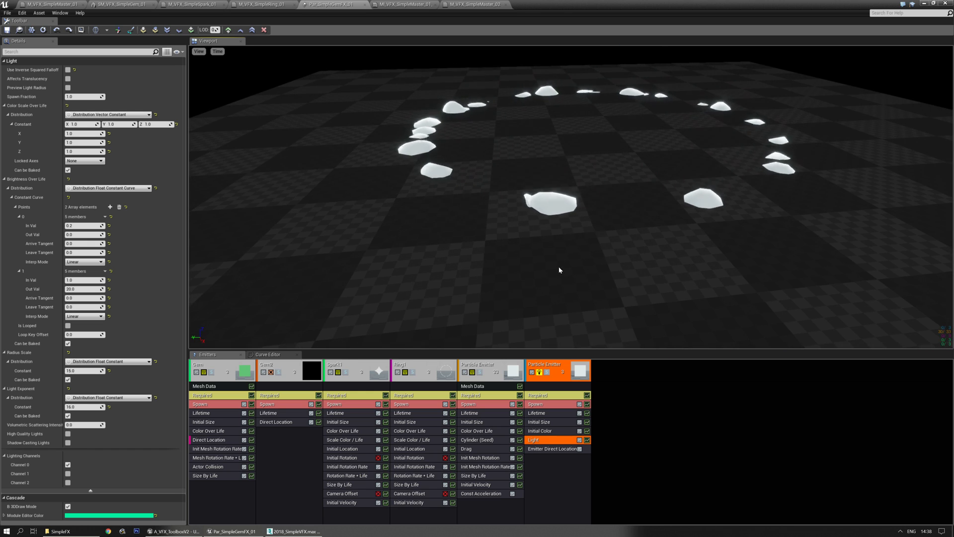
- Set the post-Fresnel Multiply's Const B to 5 in M_VFX_SimpleMaster_02, save the material, and check the clouds in the particle system
left_click(476, 4)
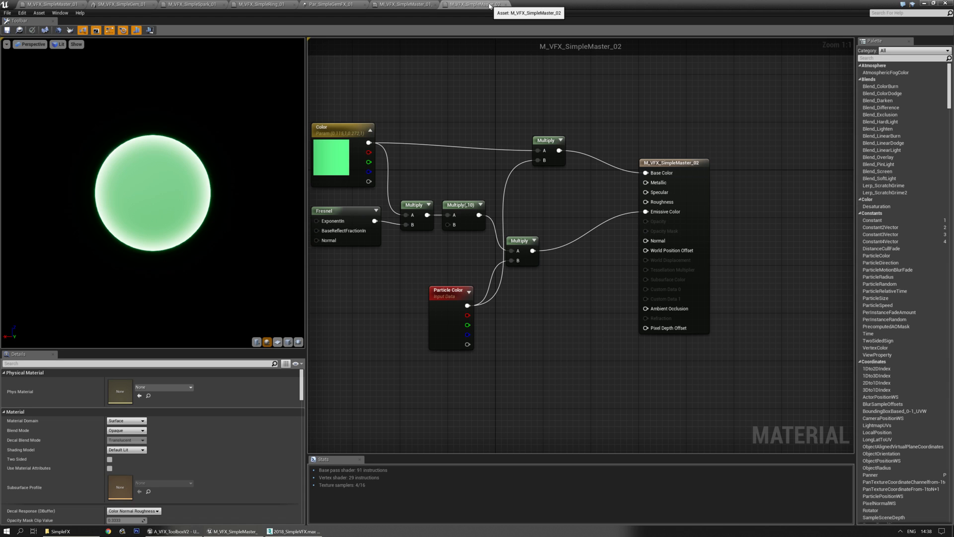
right_click_drag(432, 152, 513, 126)
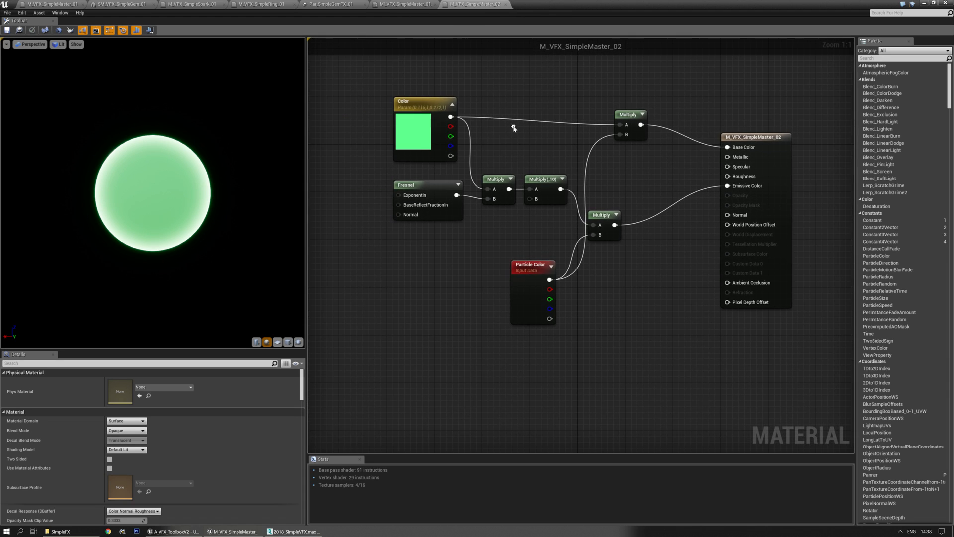
left_click(532, 175)
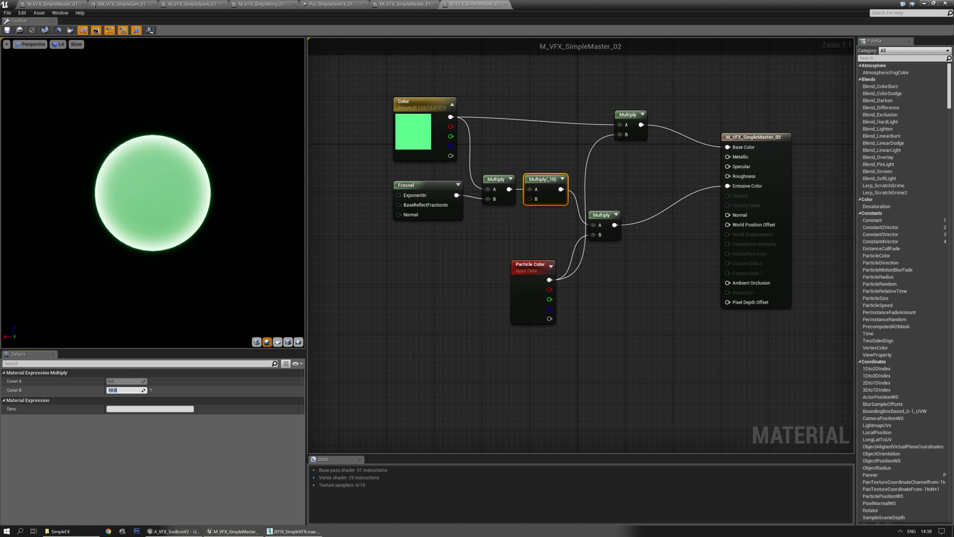
type("5")
key("Return")
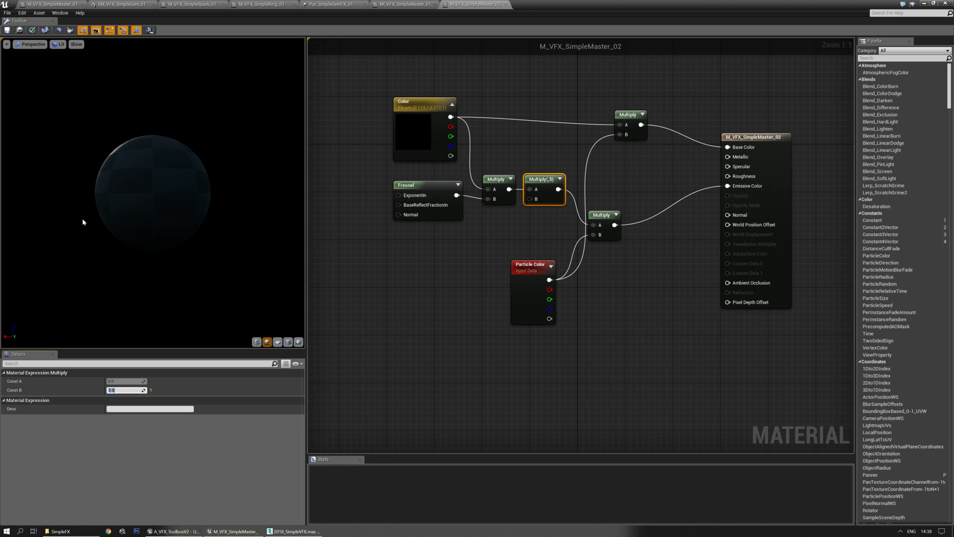
left_click(7, 31)
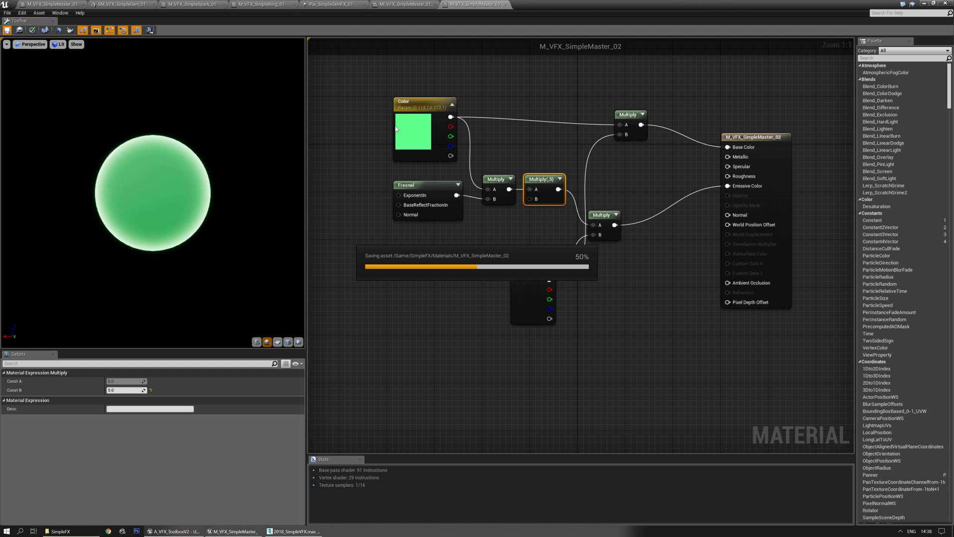
left_click(390, 5)
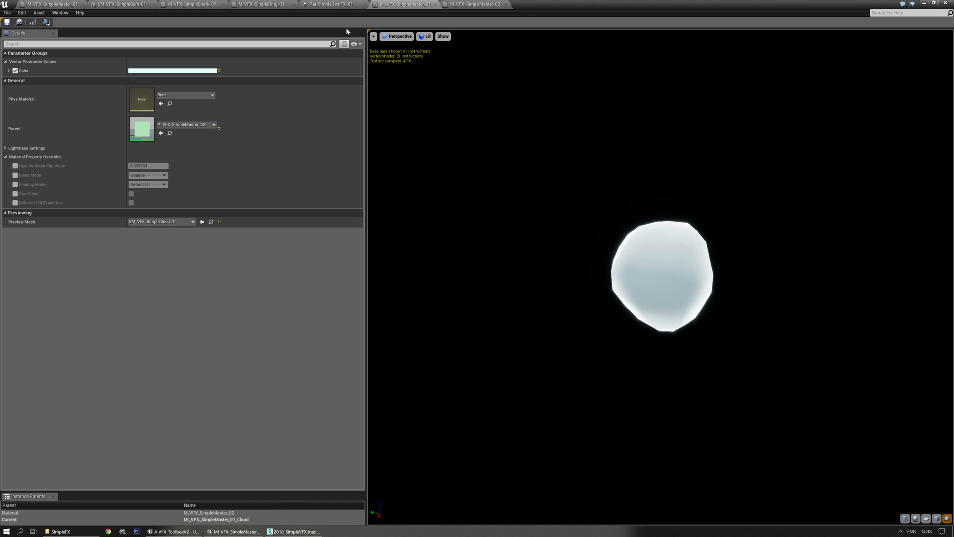
left_click(331, 5)
left_click_drag(605, 242, 607, 235)
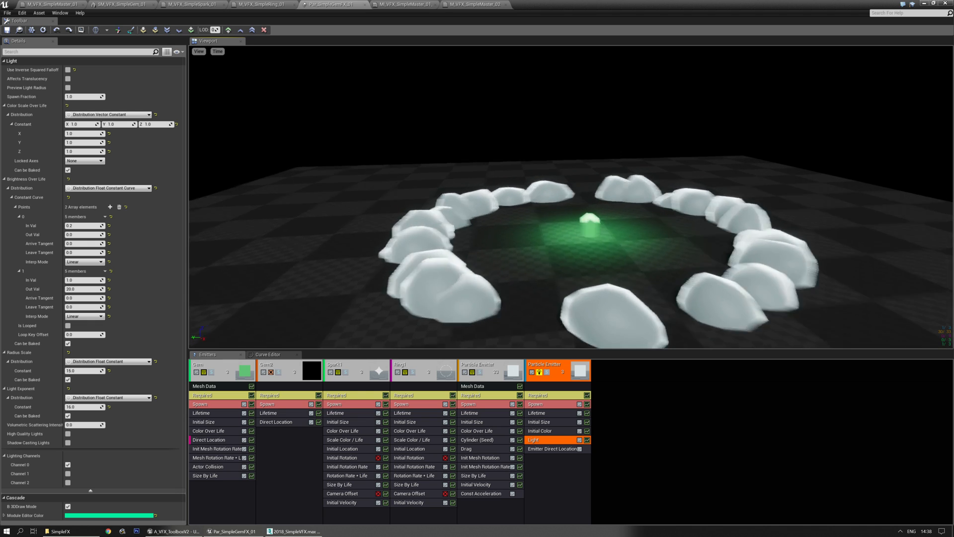
- Enable Fully Rough and disable Tangent Space Normal in M_VFX_SimpleMaster_02, then save the material
left_click(475, 4)
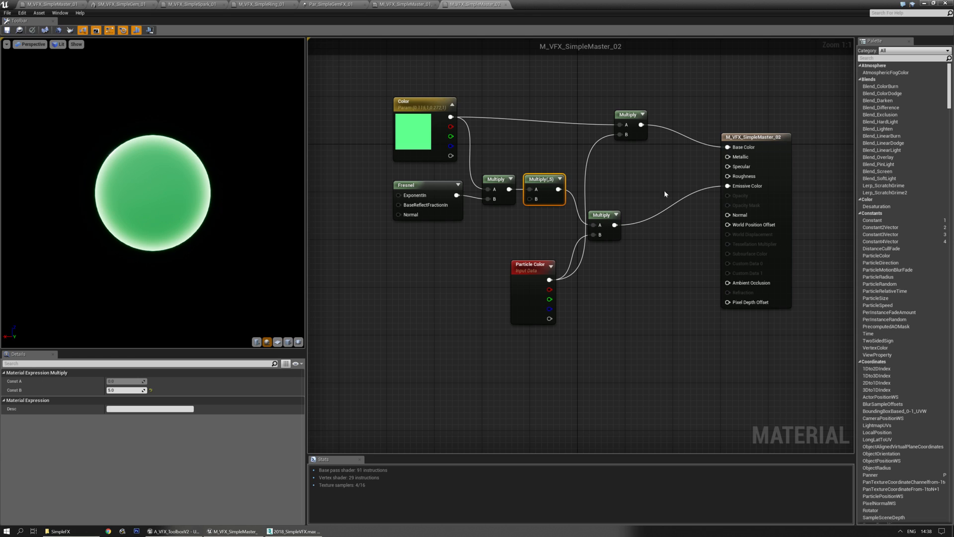
left_click(658, 266)
scroll(187, 431, "down", 5)
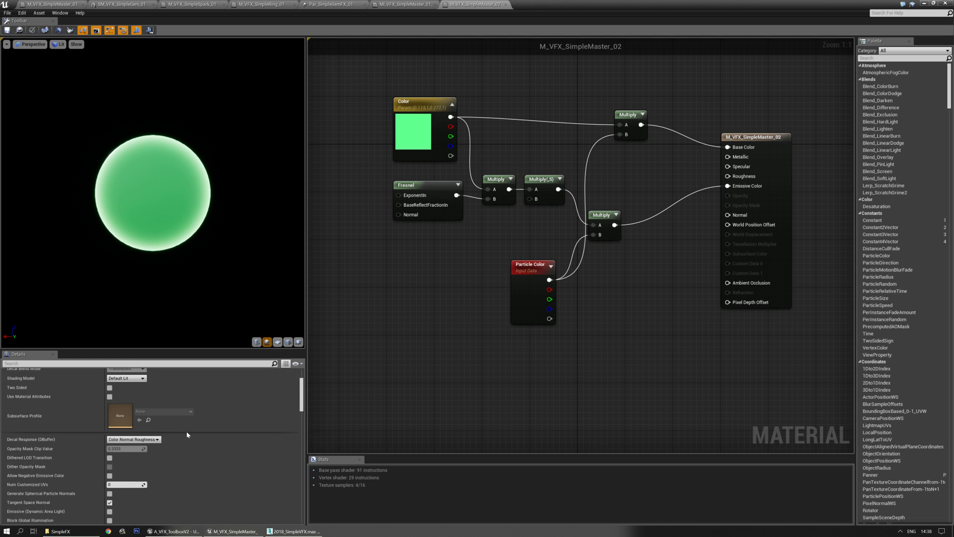
left_click(109, 458)
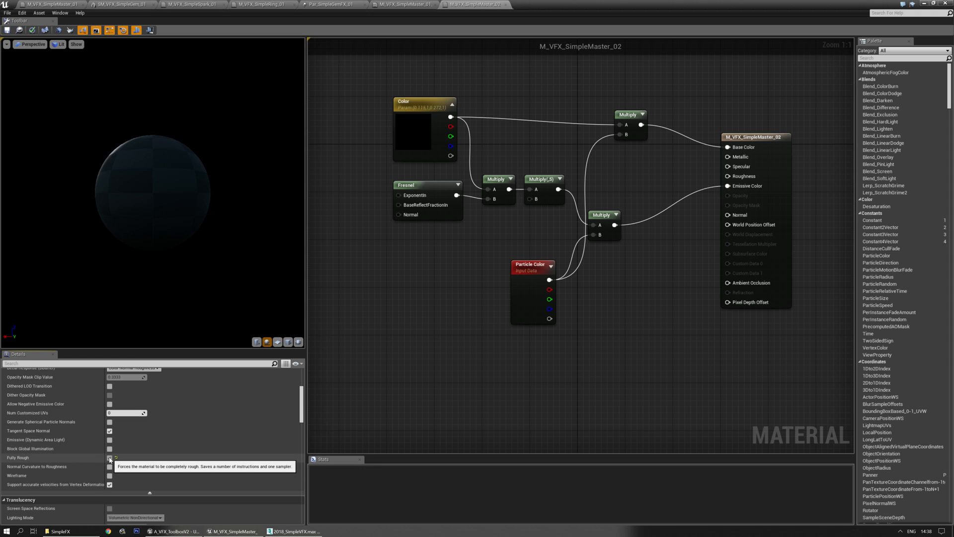
left_click(110, 431)
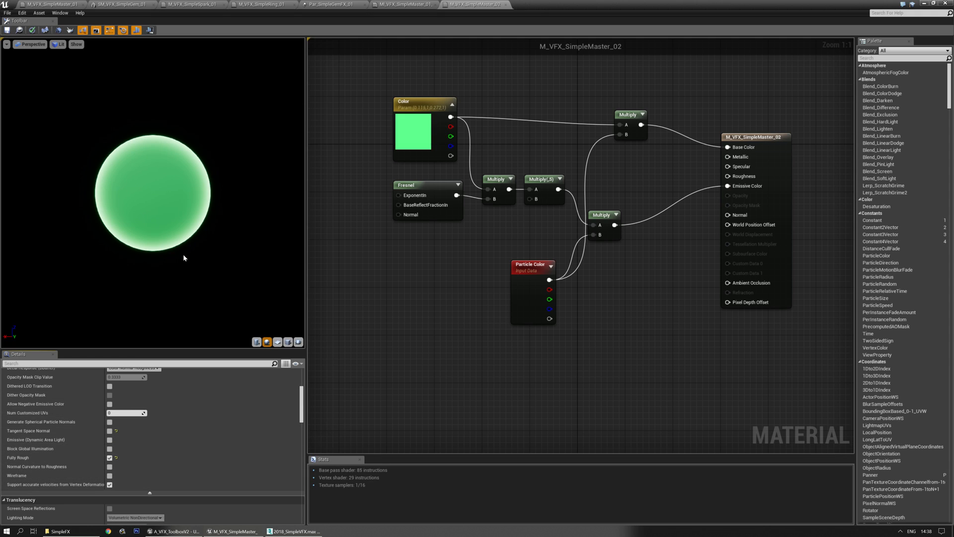
scroll(181, 417, "up", 5)
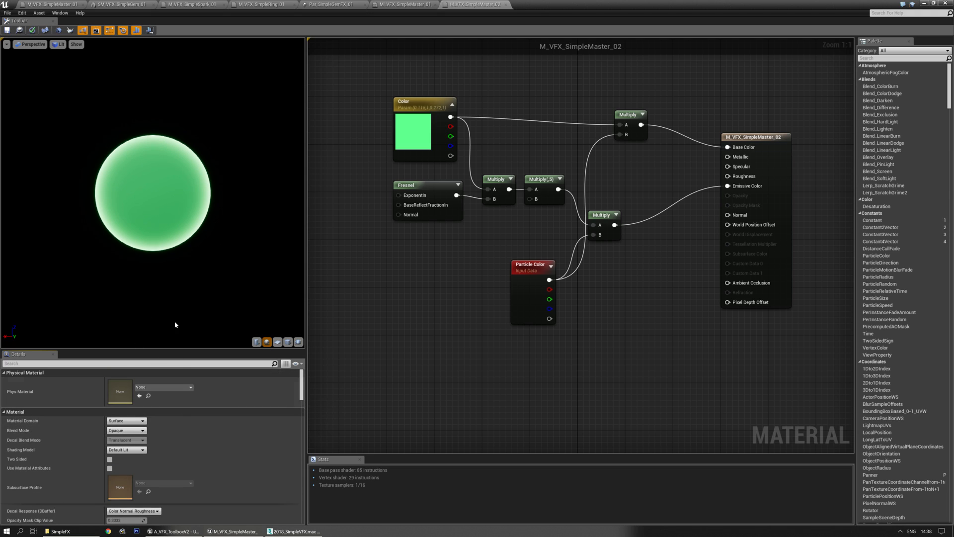
left_click(7, 30)
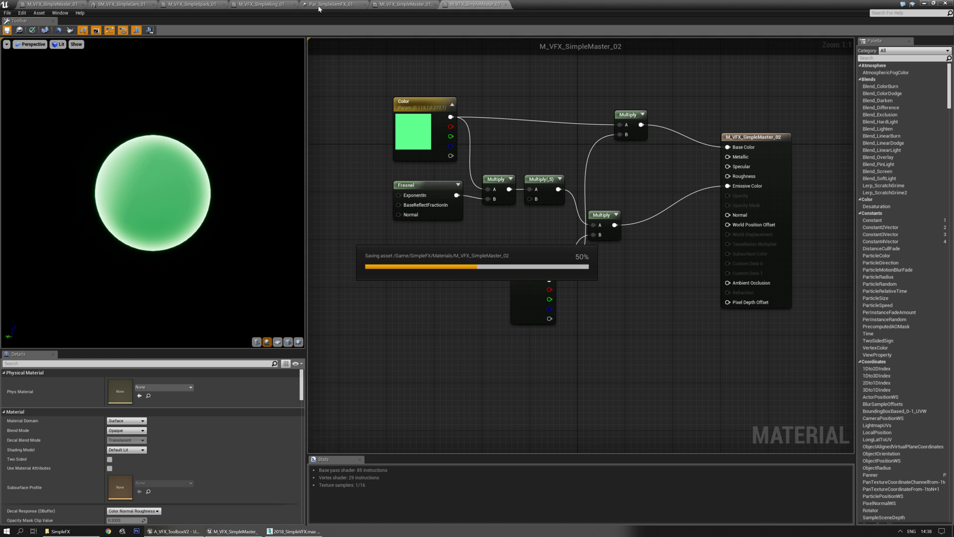
- Move the Par_SimpleGemFX_01 editor after the other open assets and review the clouds from several angles
left_click_drag(321, 7, 472, 9)
left_click_drag(497, 164, 487, 171)
left_click_drag(582, 195, 583, 187)
right_click_drag(582, 188, 609, 192)
left_click_drag(609, 192, 609, 164)
right_click_drag(664, 216, 677, 198)
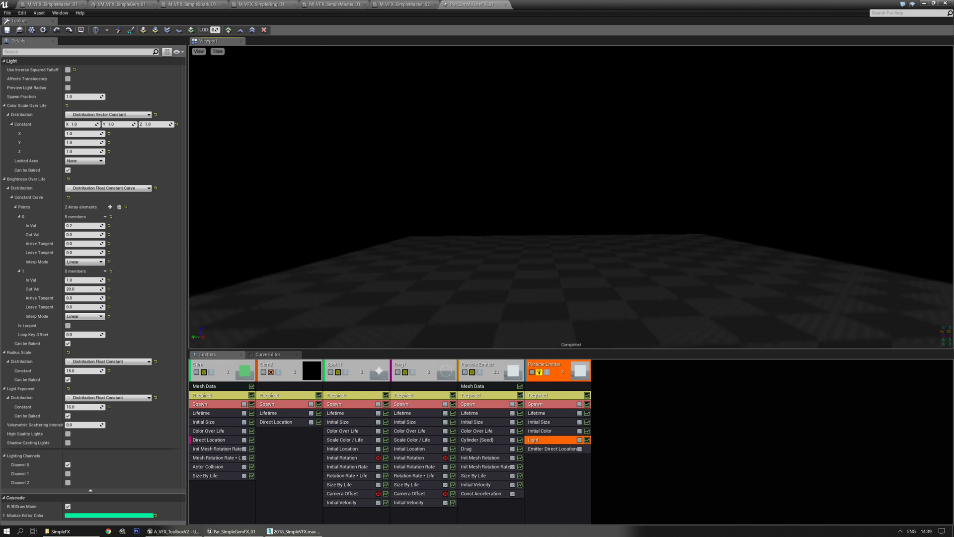
middle_click_drag(664, 217, 665, 223)
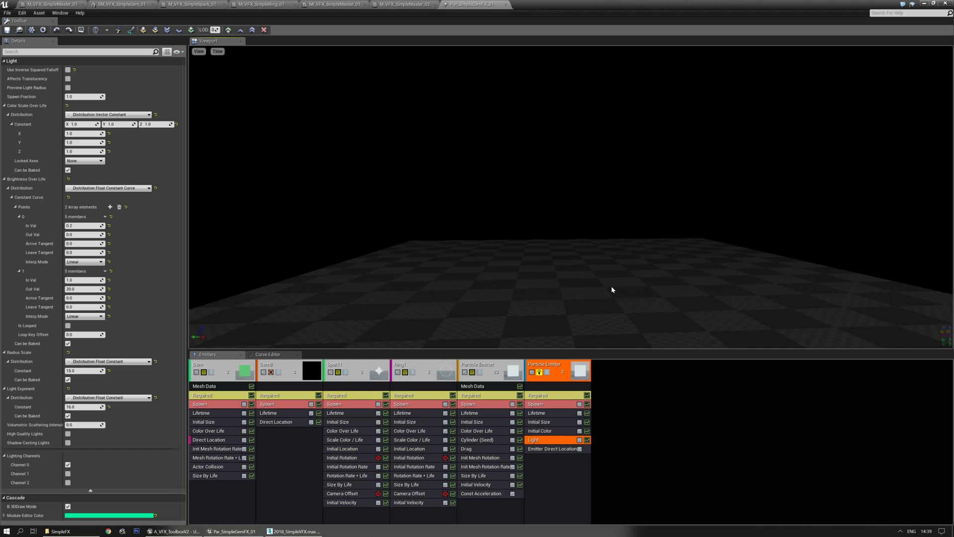
mouse_move(600, 260)
right_mouse_down()
mouse_move(600, 313)
mouse_move(599, 269)
right_mouse_up()
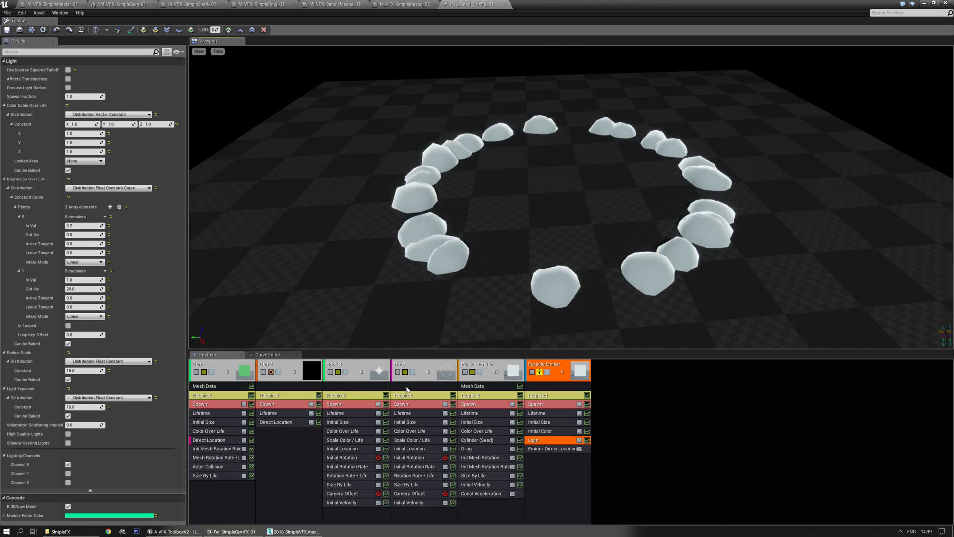
- Rename the cloud mesh emitter as Clouds
left_click(490, 370)
left_click(83, 69)
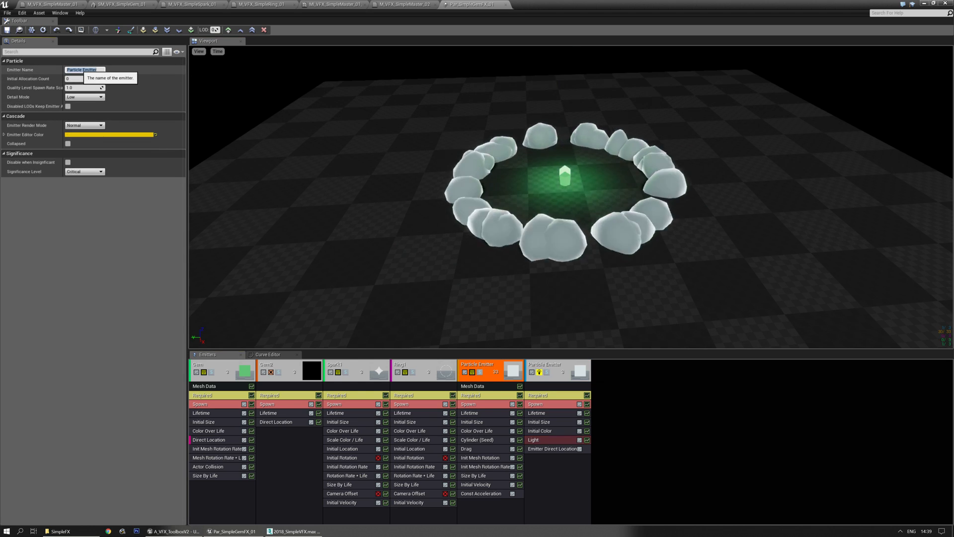
type("Clouds")
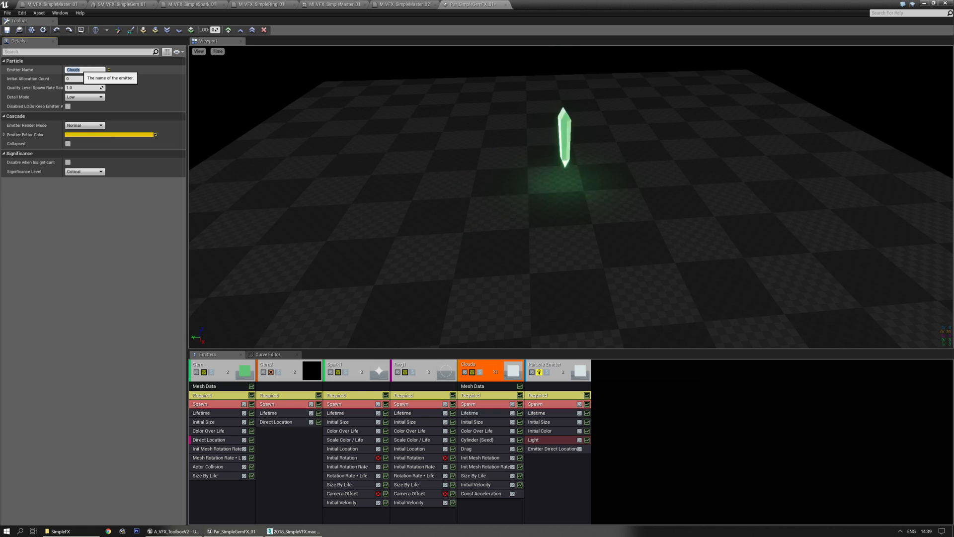
- Set the Clouds emitter's Emitter Delay to 0.5 and check the effect's timing from a low angle
left_click(471, 396)
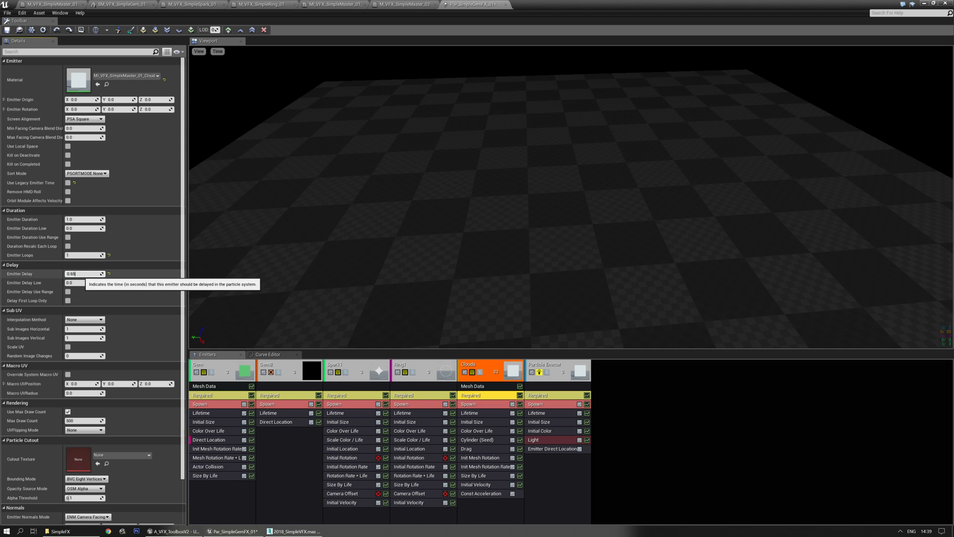
key("BackSpace")
key("BackSpace")
type("5")
key("Return")
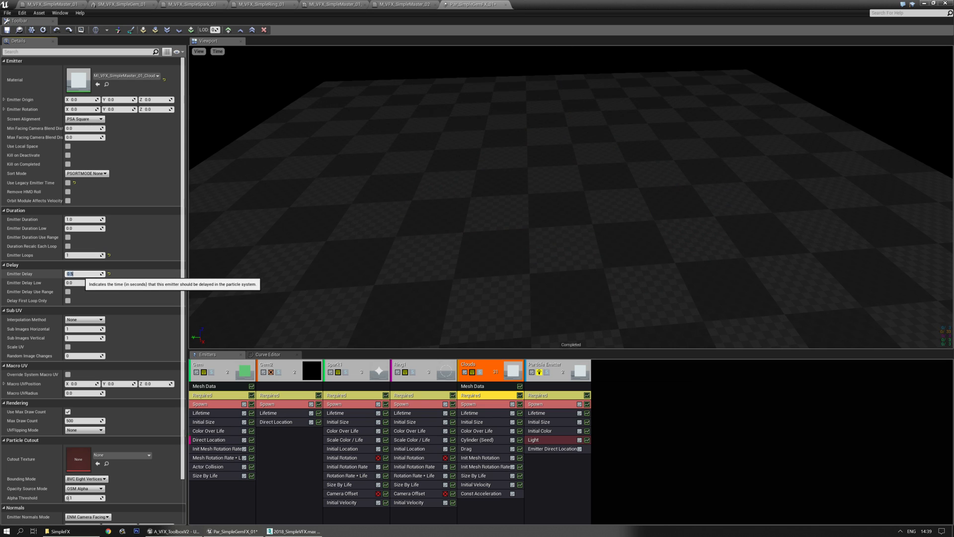
scroll(517, 275, "down", 3)
left_click_drag(517, 275, 561, 181)
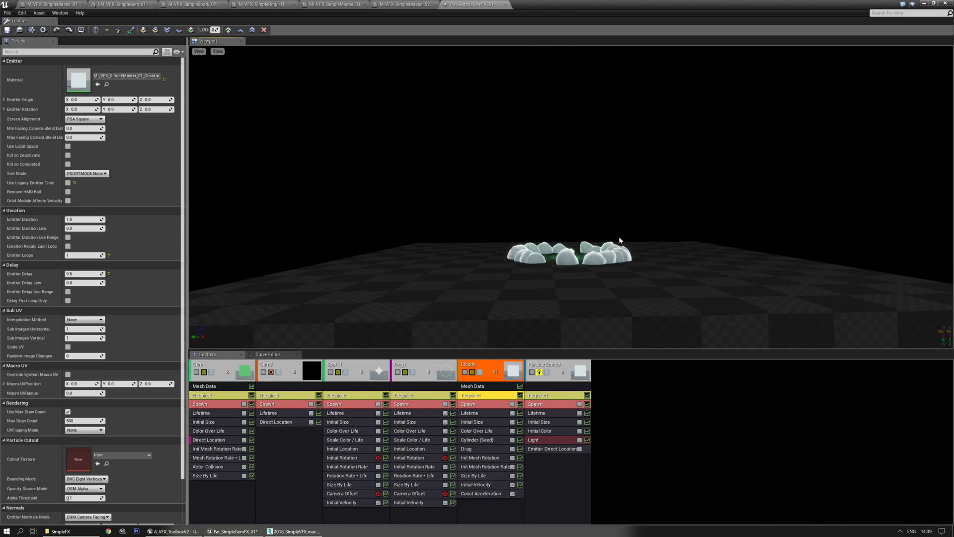
middle_click_drag(620, 239, 620, 271)
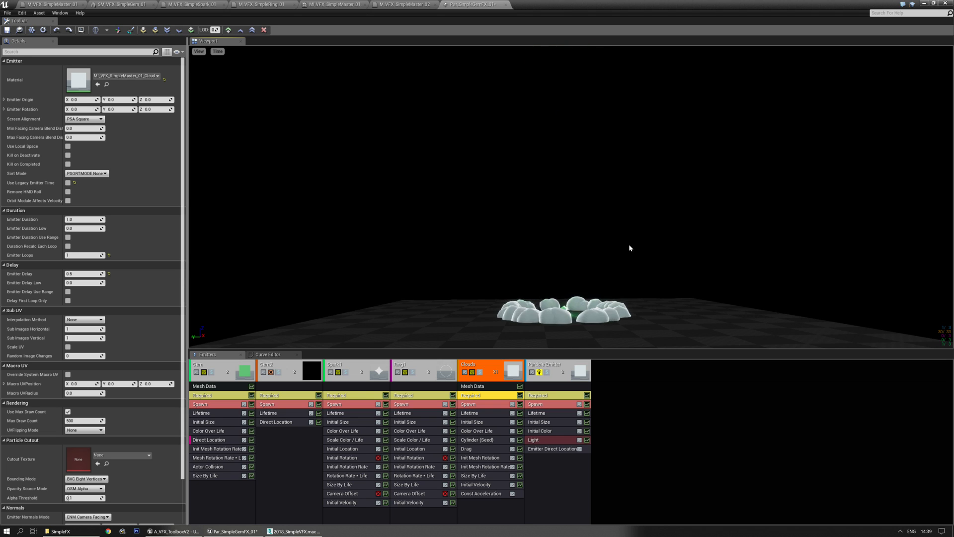
left_click_drag(633, 264, 631, 289)
right_click_drag(632, 264, 632, 273)
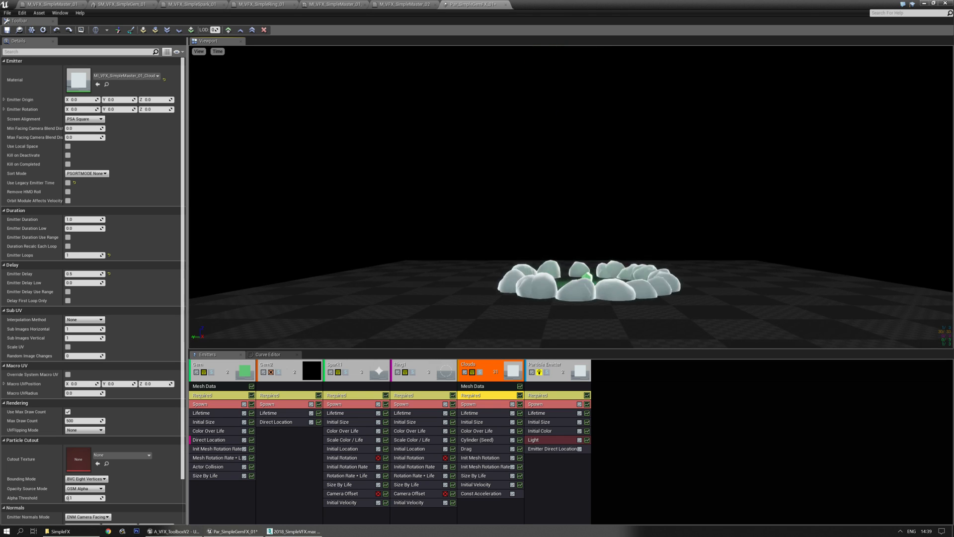
left_click_drag(539, 293, 539, 308)
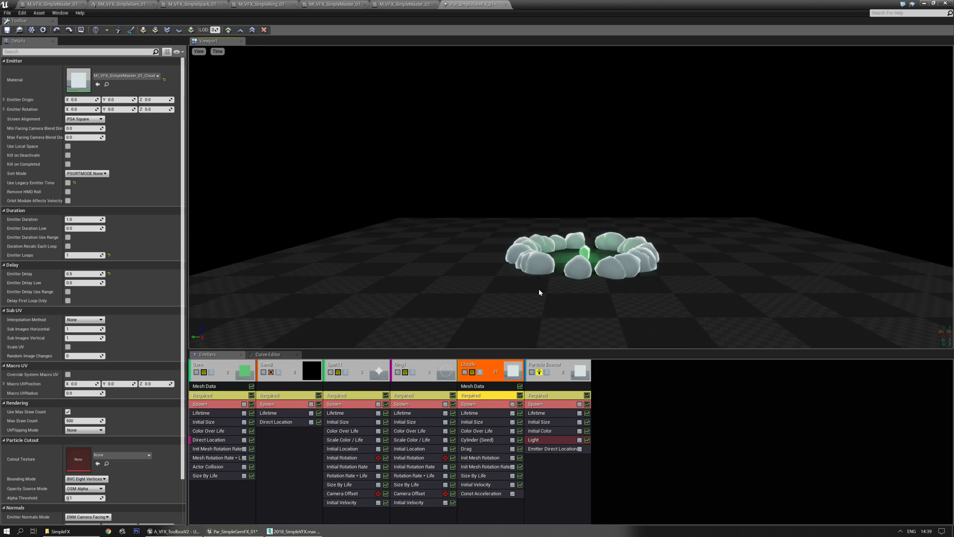
- Try a start size of 2.0 on X, Y and Z for the main gem emitter and view the gem
left_click(200, 413)
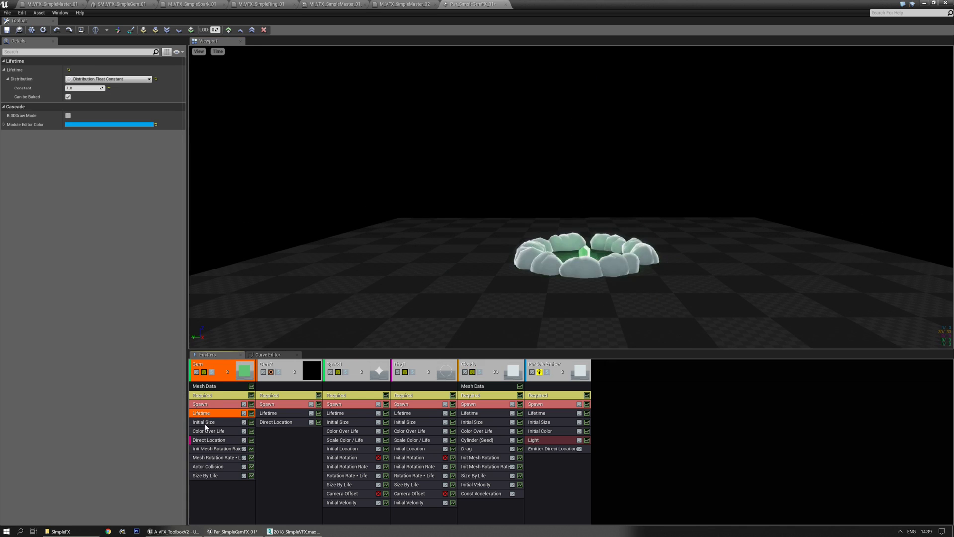
left_click(202, 422)
type("2")
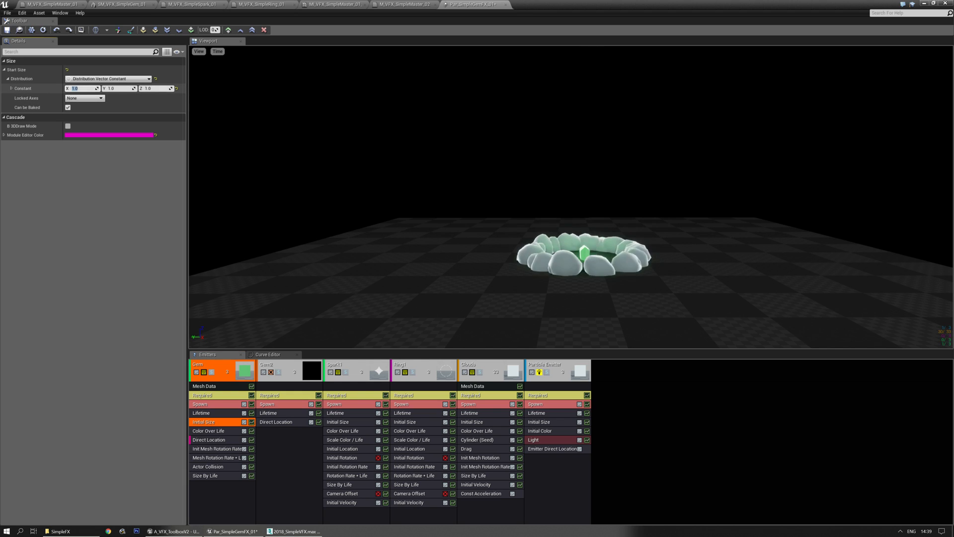
key("Tab")
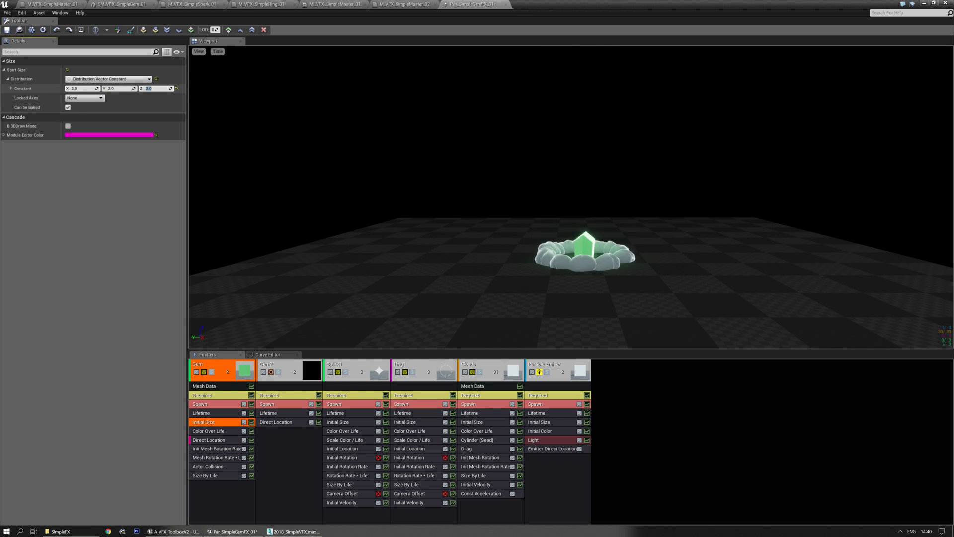
mouse_move(499, 80)
left_mouse_down()
mouse_move(498, 88)
mouse_move(498, 80)
left_mouse_up()
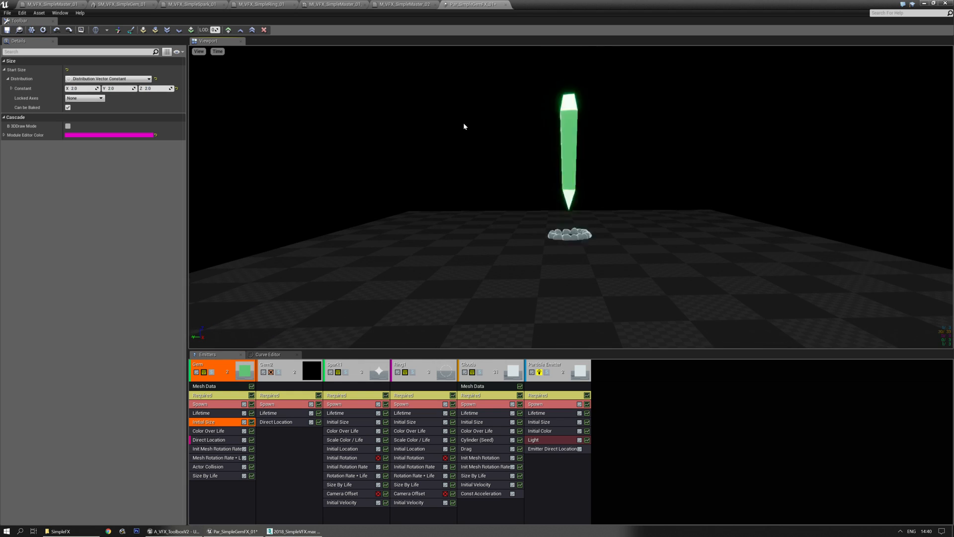
right_click_drag(442, 175, 446, 135)
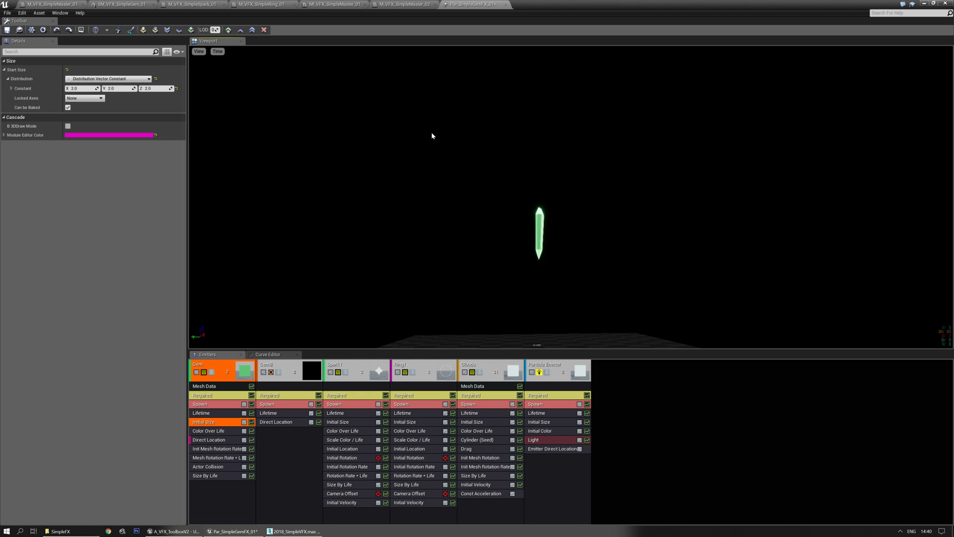
- Set the main gem emitter's start size to 1.5 on X, Y and Z
left_click(89, 88)
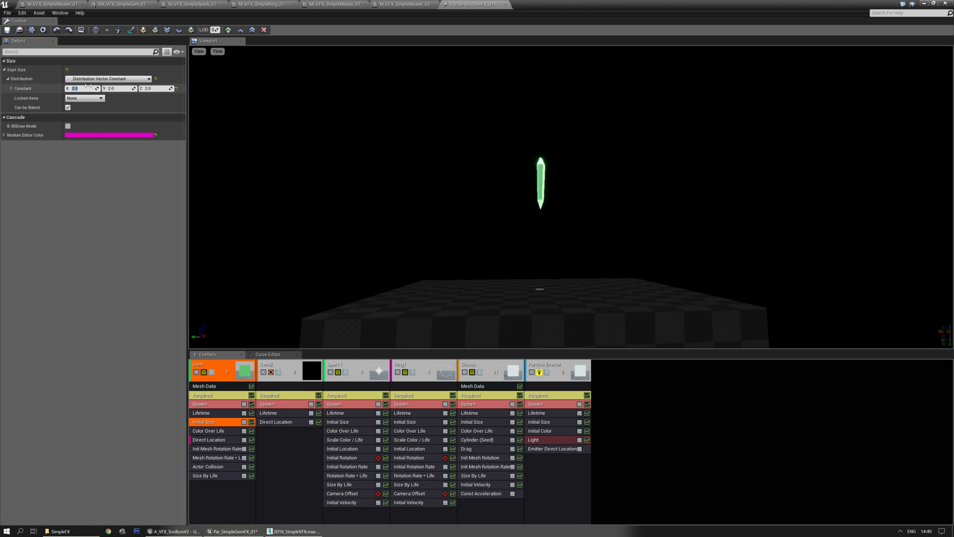
type("1.5")
key("Tab")
type("1.5")
key("Tab")
type("1.5")
key("Return")
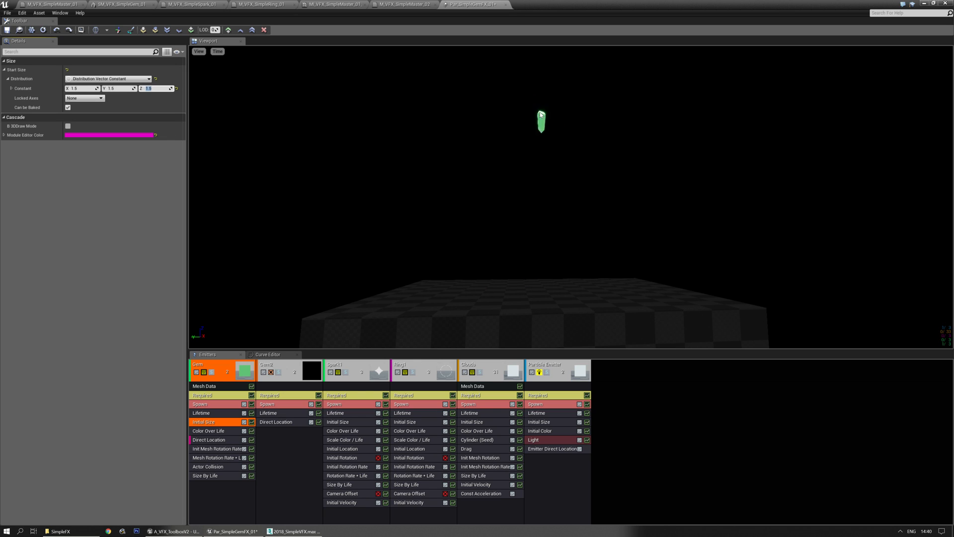
- Review the resized gem and the whole effect from several angles in the preview
left_click_drag(540, 112, 544, 101)
left_click_drag(544, 264, 548, 242)
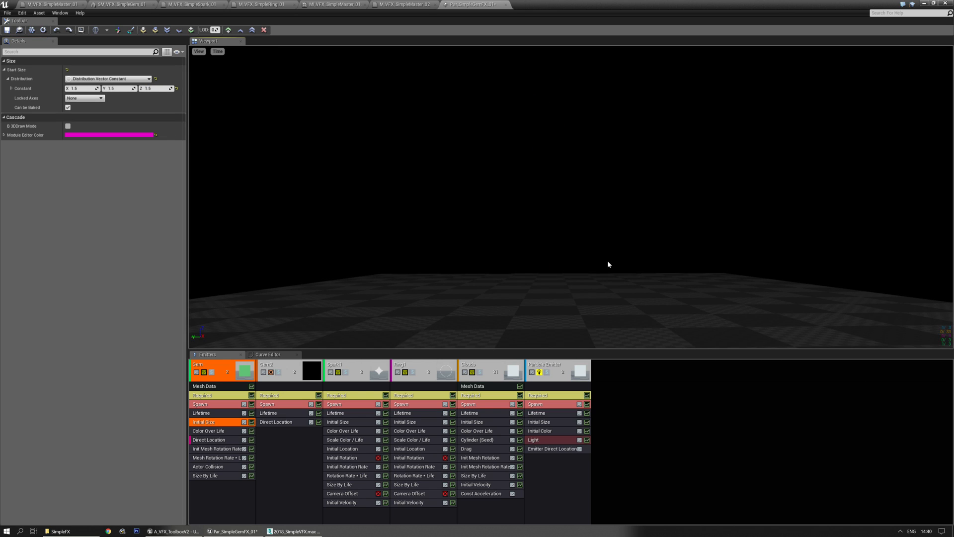
mouse_move(582, 291)
left_mouse_down()
mouse_move(487, 279)
mouse_move(512, 281)
mouse_move(497, 291)
mouse_move(591, 295)
left_mouse_up()
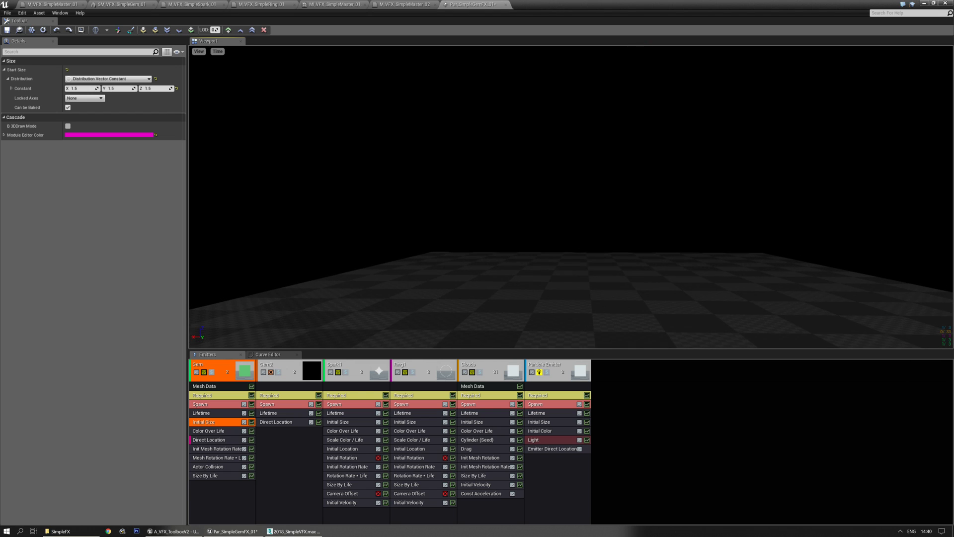
left_click_drag(586, 238, 572, 245)
right_click_drag(572, 245, 532, 267)
left_click_drag(532, 264, 540, 249)
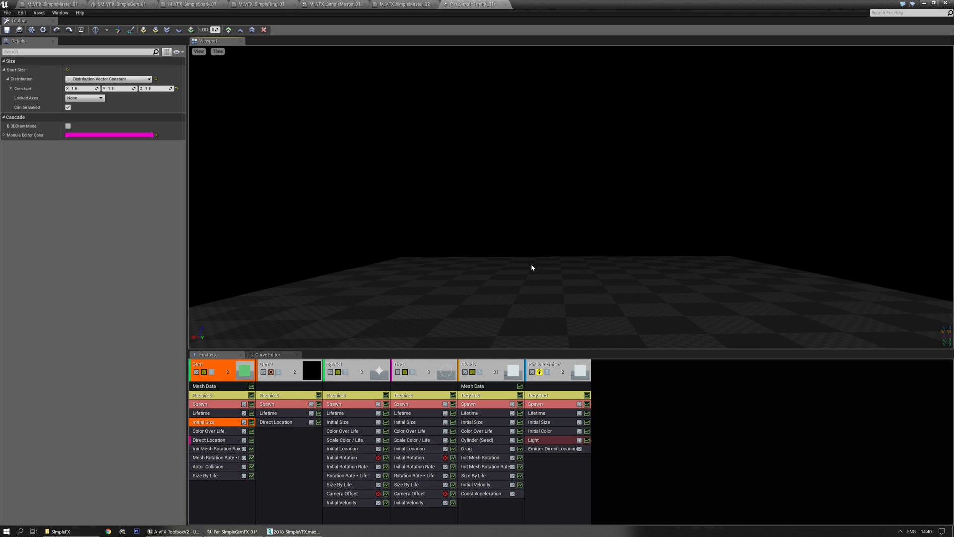
left_click_drag(478, 166, 470, 221)
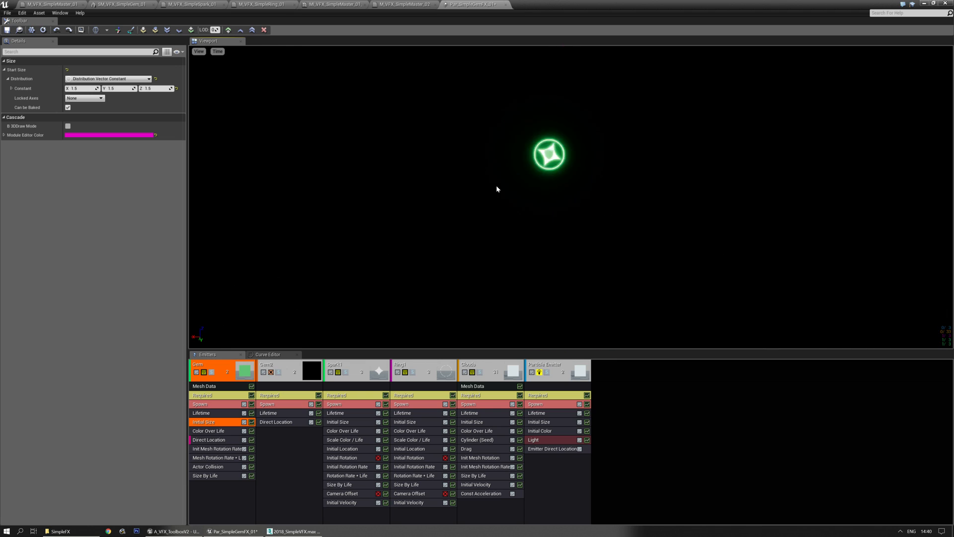
- Set the Spark1 emitter's start size to 180 on X, Y and Z and view the effect above the floor
left_click(343, 422)
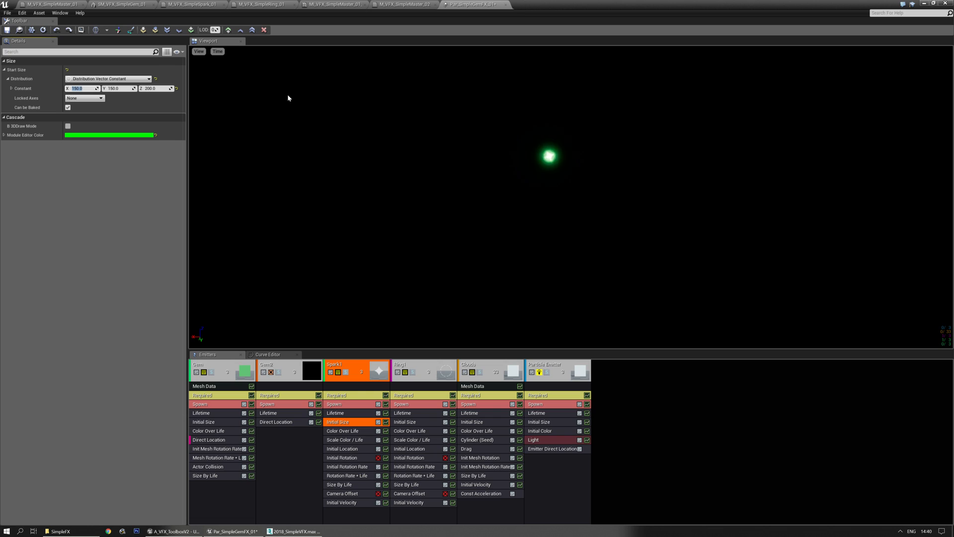
type("180")
key("Tab")
type("180")
key("Tab")
type("180")
key("Return")
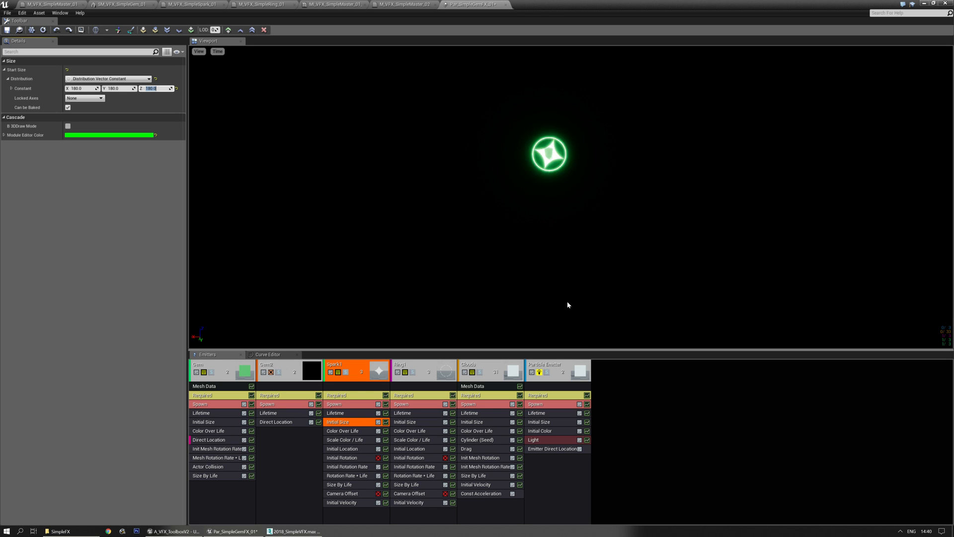
right_click_drag(589, 180, 575, 167)
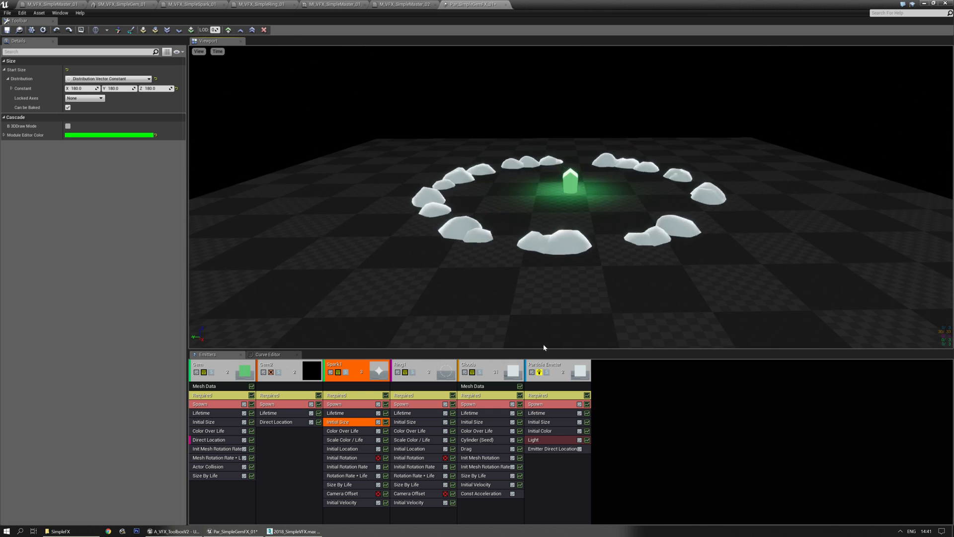
- Duplicate the Ring1 emitter and move the copy to just after the Clouds emitter
left_click(425, 369)
key("ctrl+w")
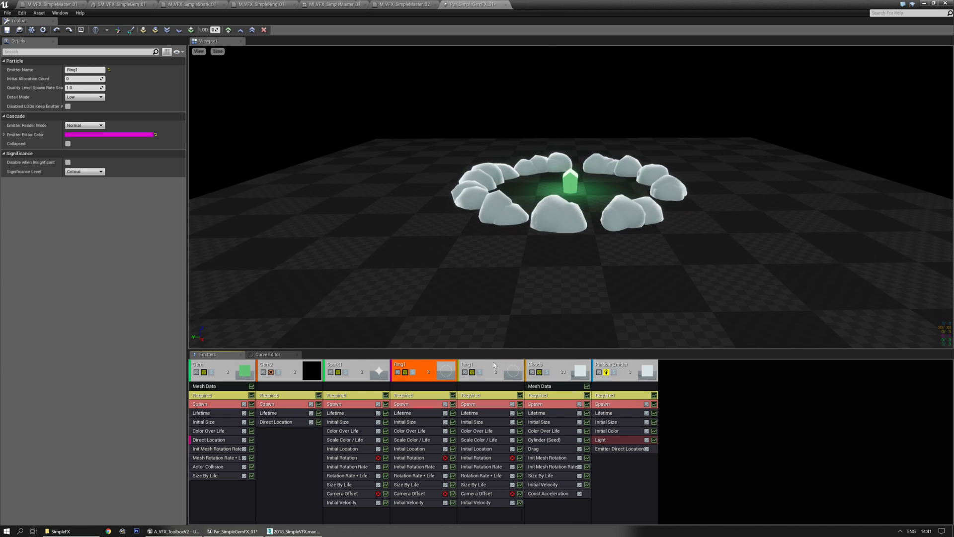
left_click(494, 368)
key("Right")
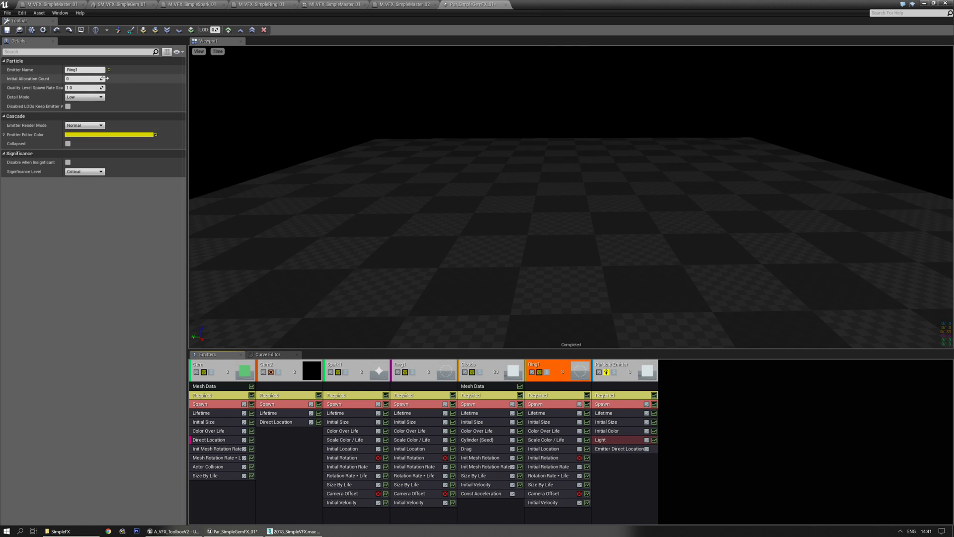
- Rename the duplicated ring emitter as "Ring2 - Floor"
left_click(84, 70)
key("Right")
key("BackSpace")
type("2")
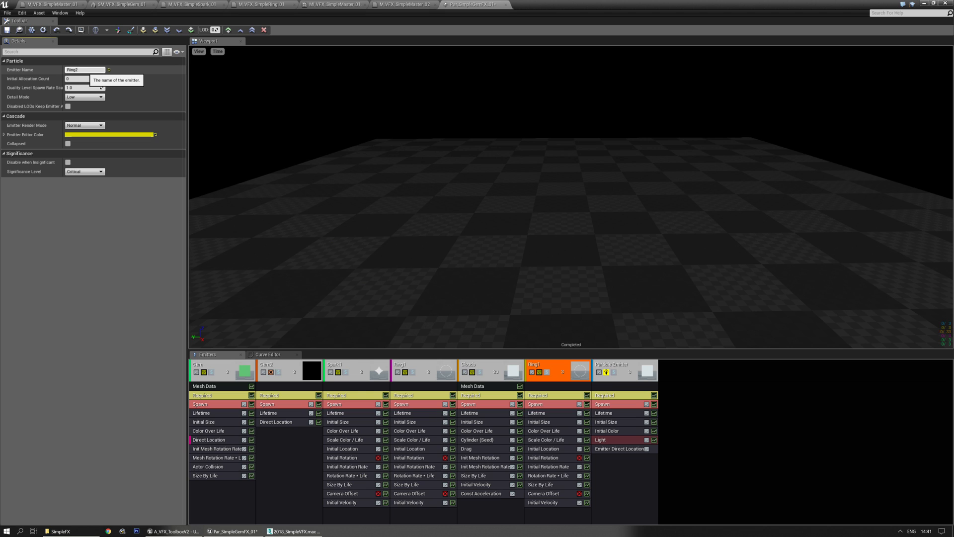
type(" - Floor")
key("Return")
- Delete the Initial Rotation and Initial Rotation Rate modules from the Ring2 - Floor emitter
left_click(562, 457)
key("Delete")
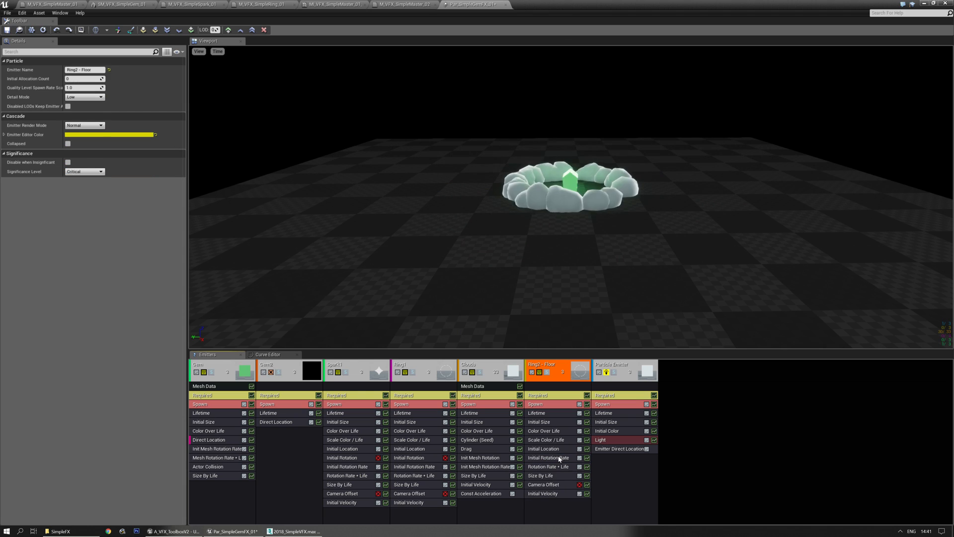
left_click(560, 458)
key("Delete")
- Delete the Initial Rotation, Initial Rotation Rate and Rotation Rate * Life modules from the Ring1 emitter
left_click(409, 458)
key("Delete")
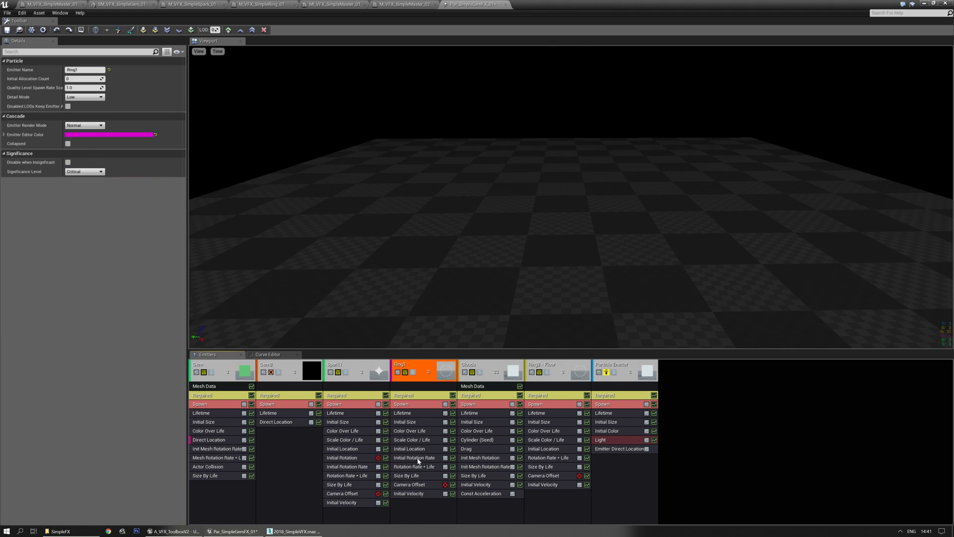
left_click(416, 458)
key("Delete")
left_click(427, 458)
key("Delete")
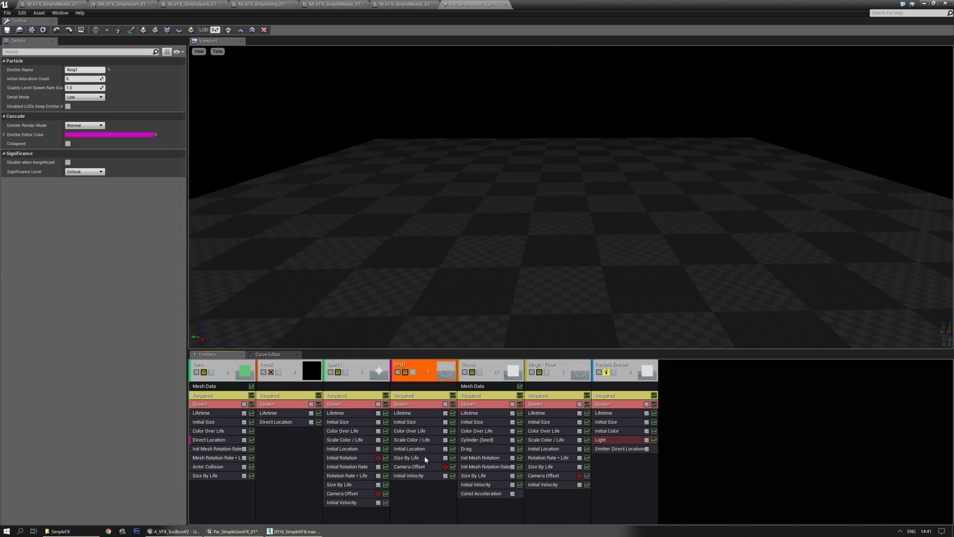
- Remove the Rotation Rate * Life and Initial Velocity modules from the Ring2 - Floor emitter
left_click(552, 458)
key("Delete")
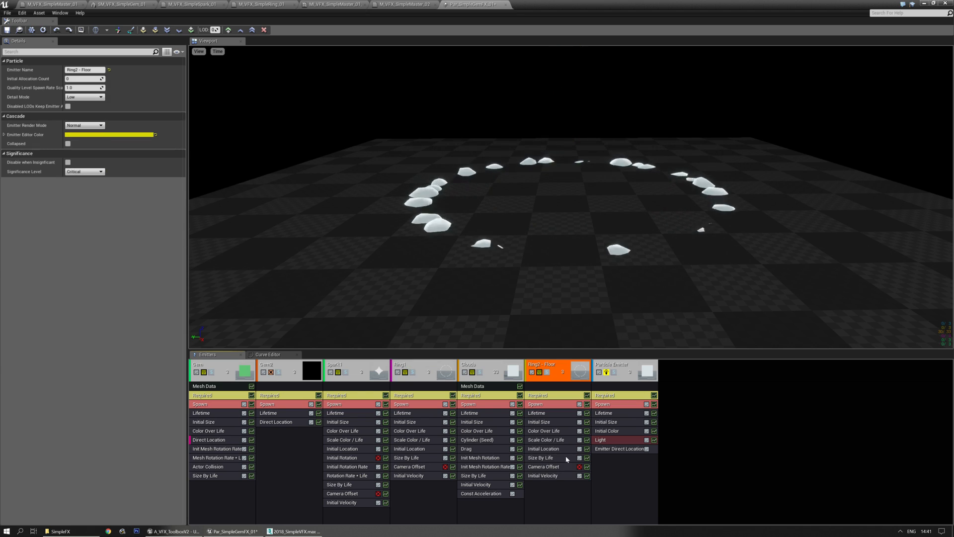
left_click(565, 466)
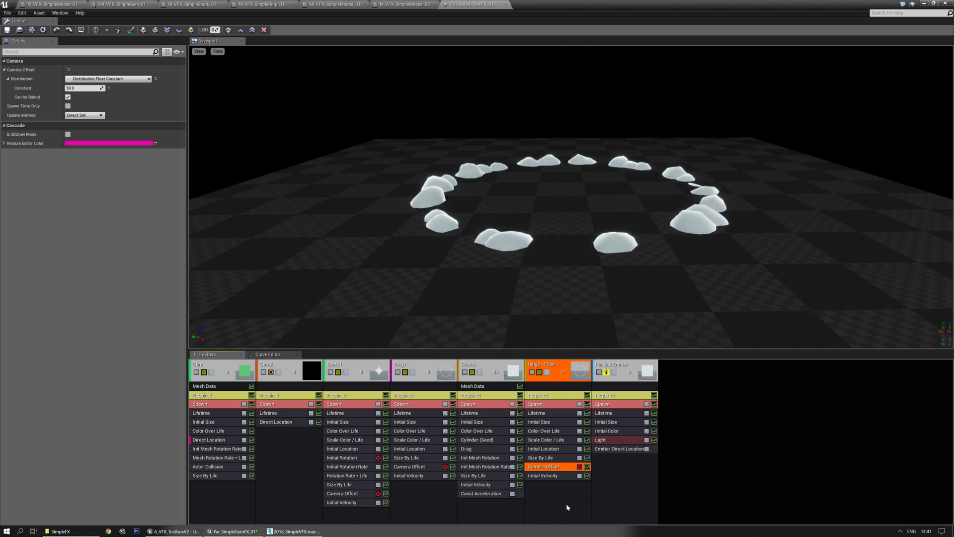
left_click(553, 477)
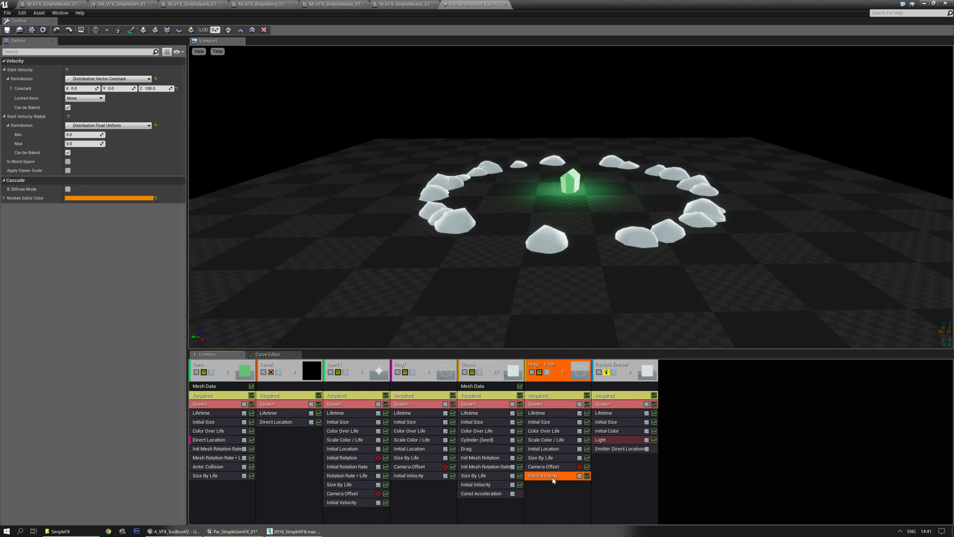
key("Delete")
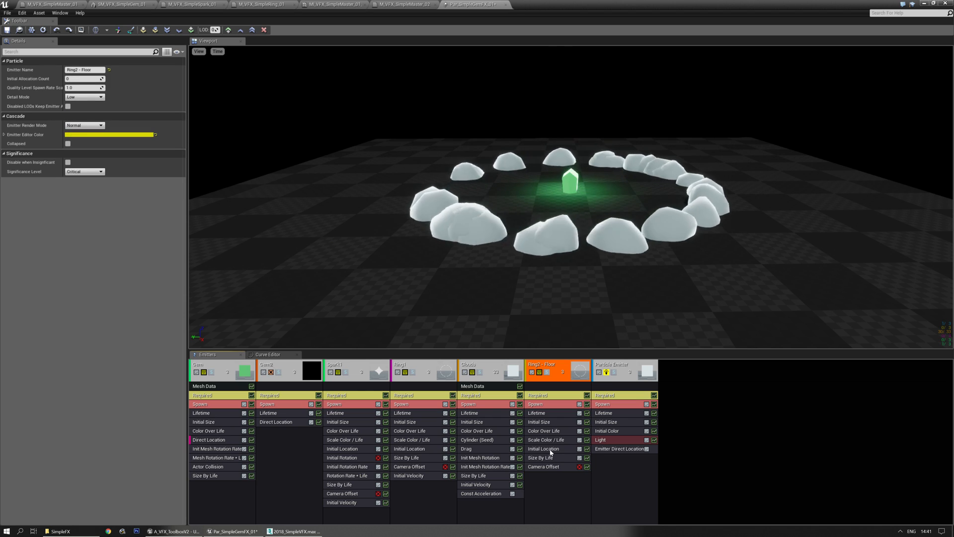
- Set the Z start location of the Ring2 - Floor emitter to 2.0
left_click(550, 450)
left_click(154, 88)
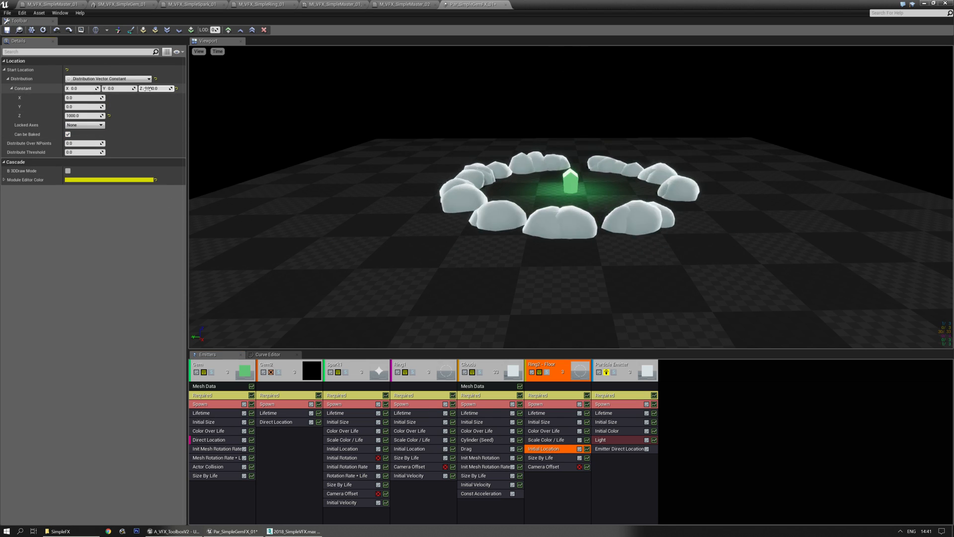
type("2")
key("Return")
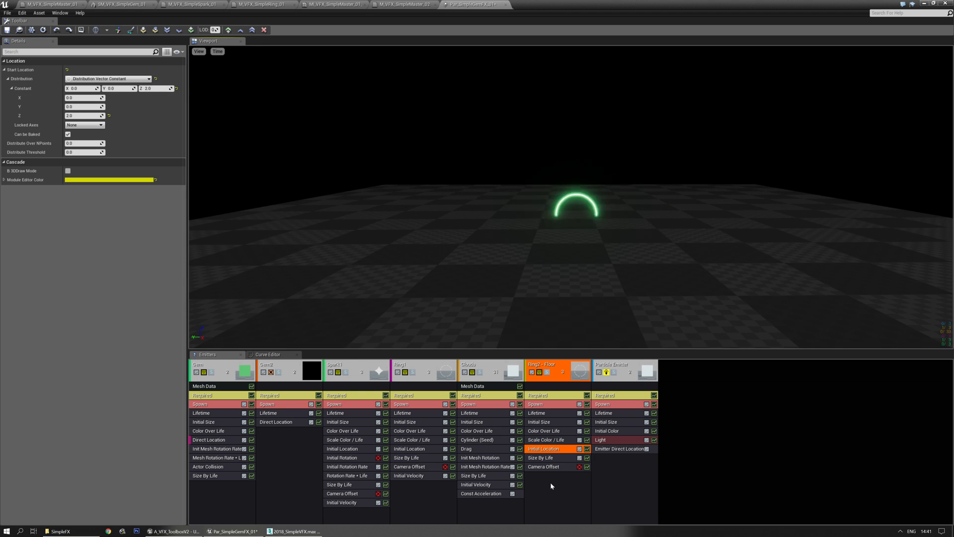
- Add a Lock Axis orientation module to the Ring2 - Floor emitter and set its Lock Axis Flags to Z
right_click(551, 483)
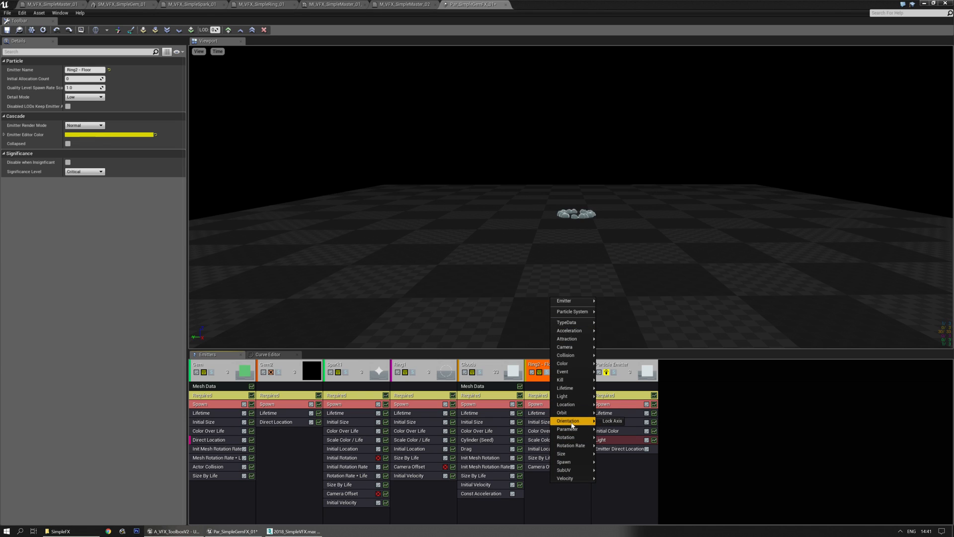
left_click(625, 421)
left_click(73, 70)
left_click(72, 92)
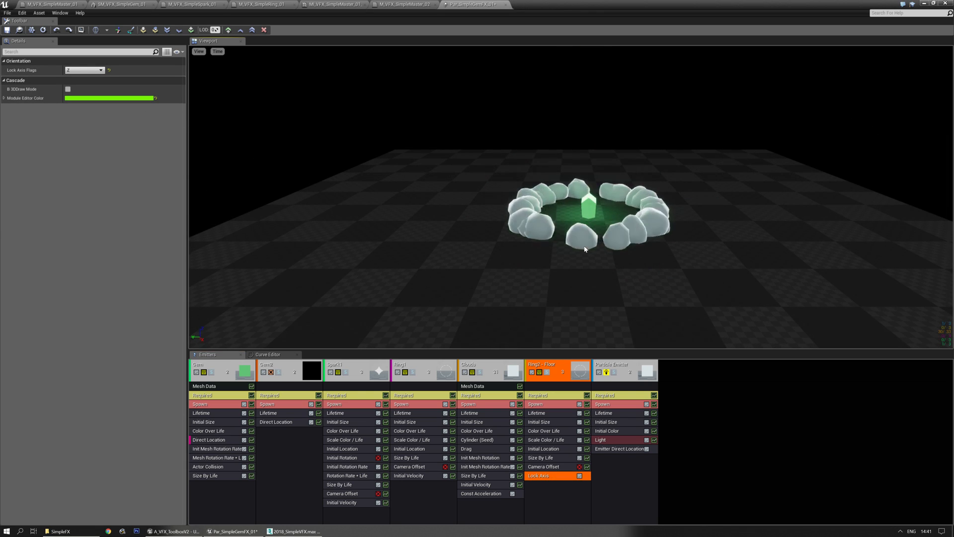
- Set the Emitter Delay in the Ring2 - Floor emitter's Required module to 0.6
left_click(547, 396)
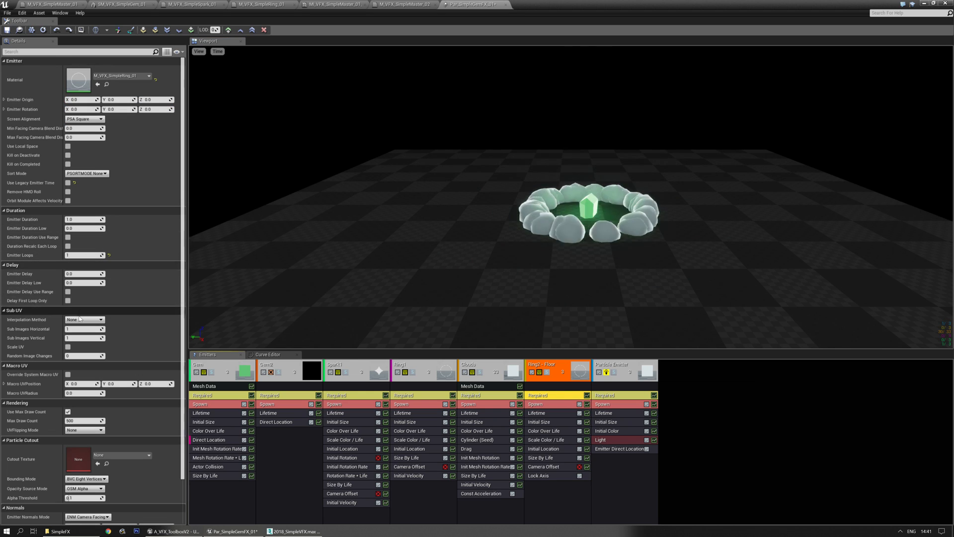
type("0.5")
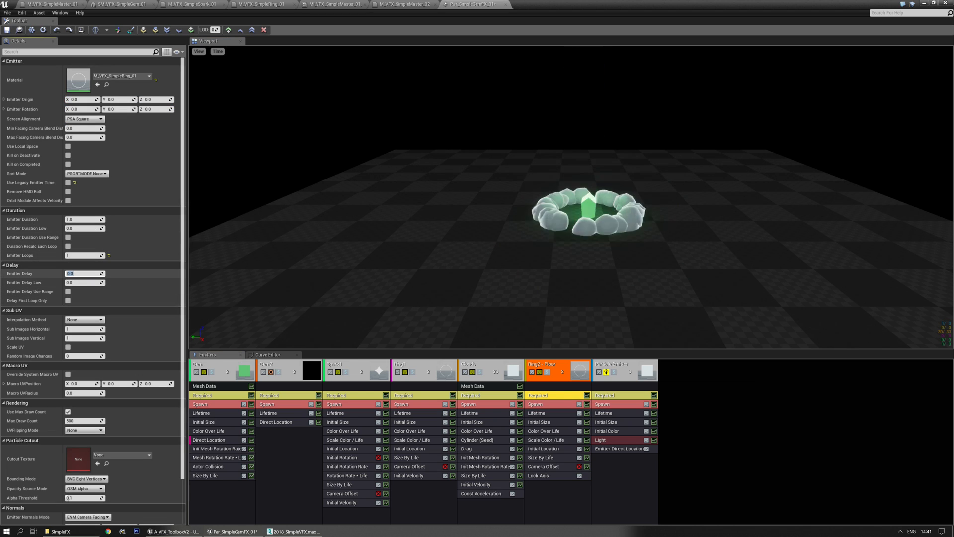
key("Return")
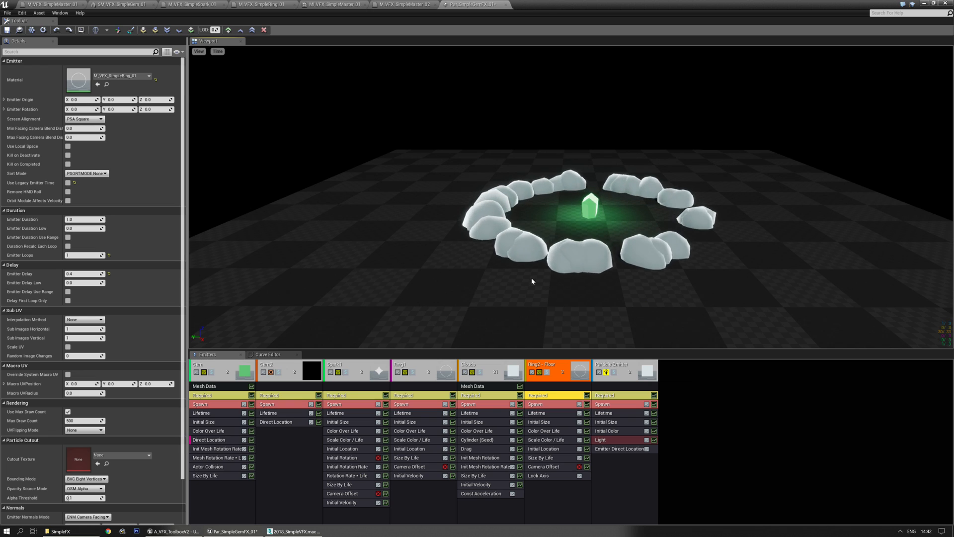
left_click(73, 273)
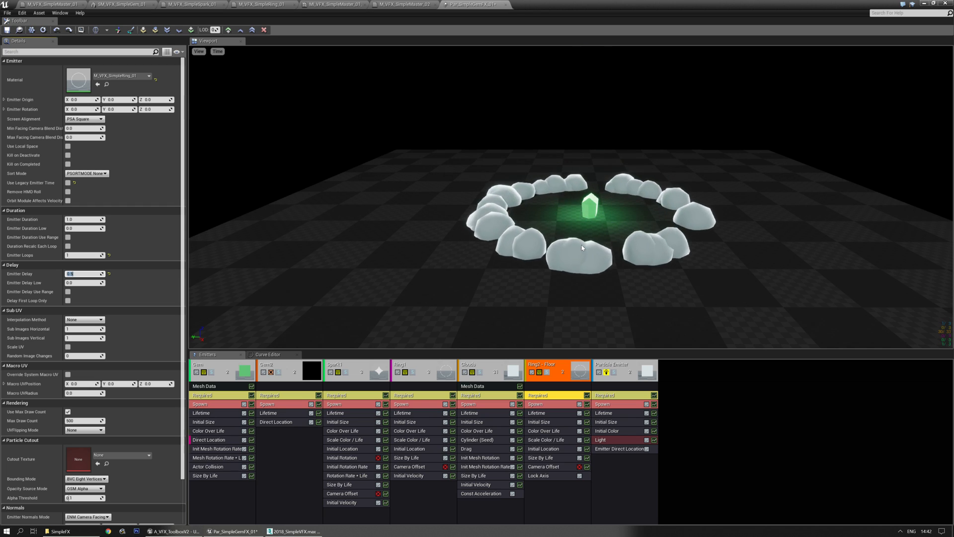
right_click_drag(559, 242, 548, 345)
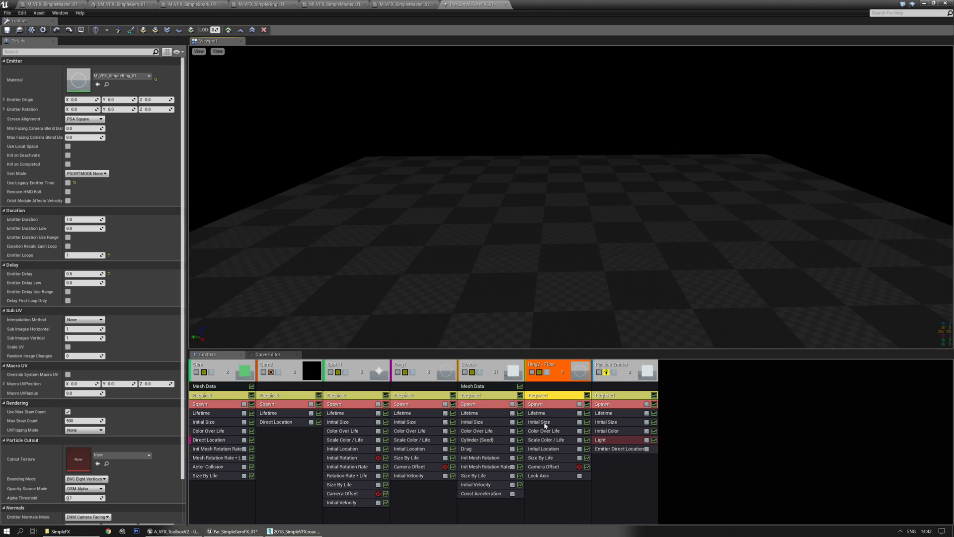
- Set the Ring2 - Floor emitter's Initial Size constant to 500 in X, Y and Z
left_click(542, 423)
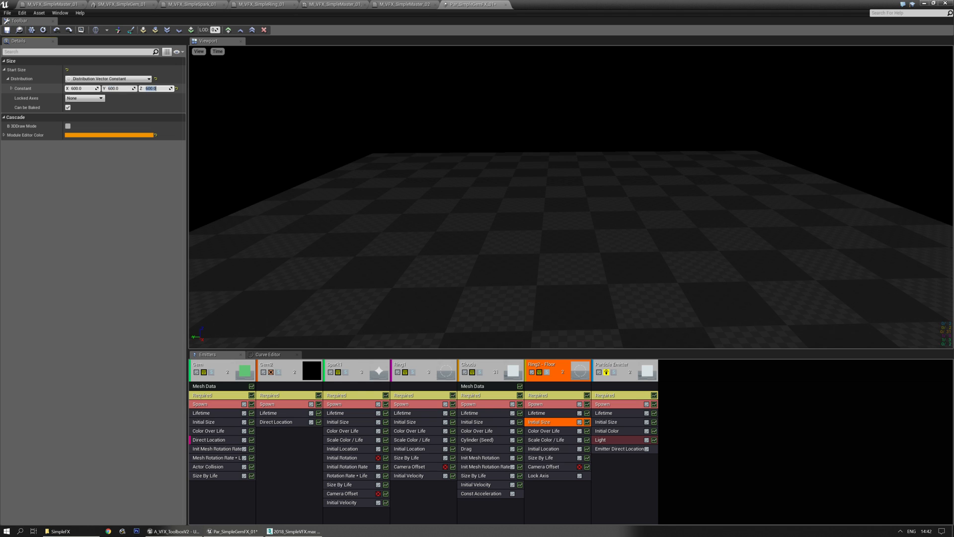
left_click_drag(469, 201, 469, 198)
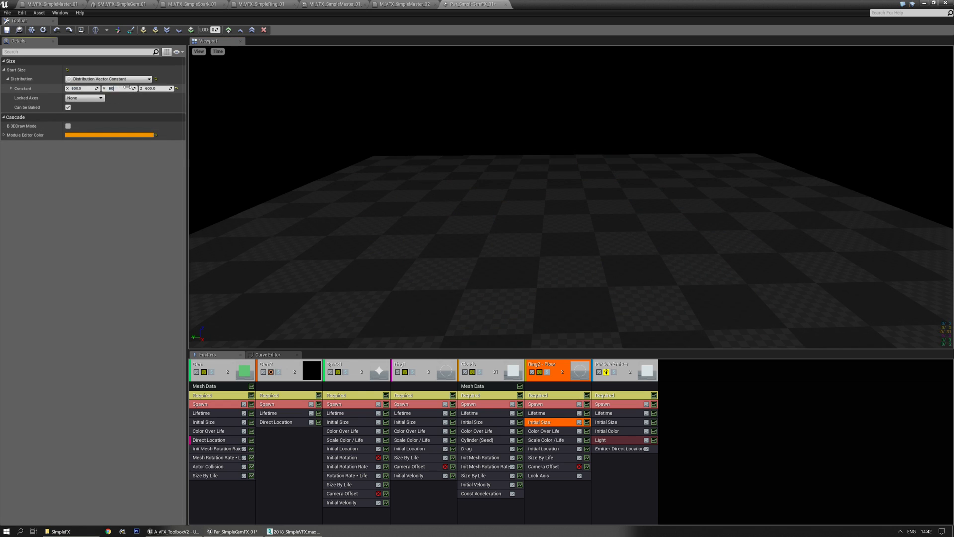
left_click_drag(584, 210, 556, 201)
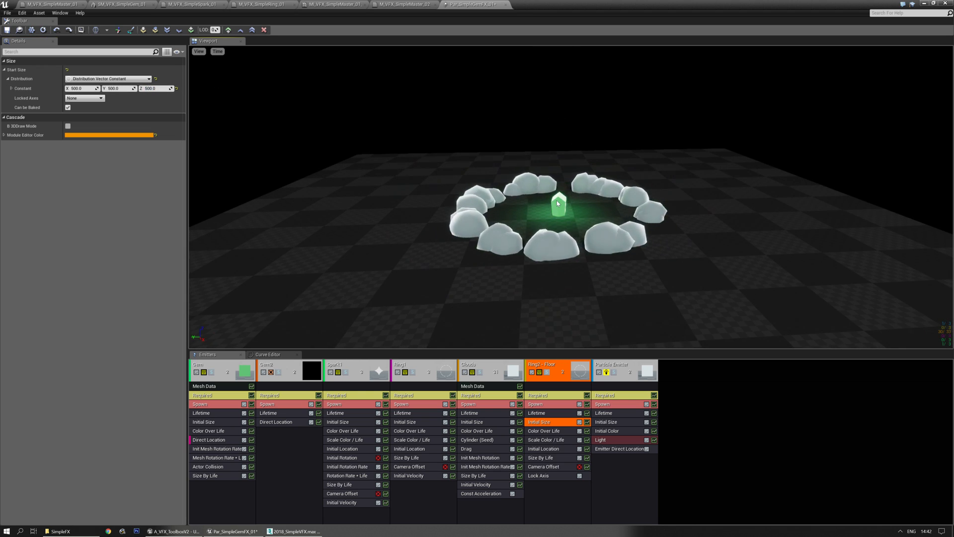
- Check the Ring2 - Floor emitter's lifetime and set the cloud emitter's Lifetime to a minimum of 0.6 and a maximum of 0.9
left_click(540, 413)
left_click(82, 88)
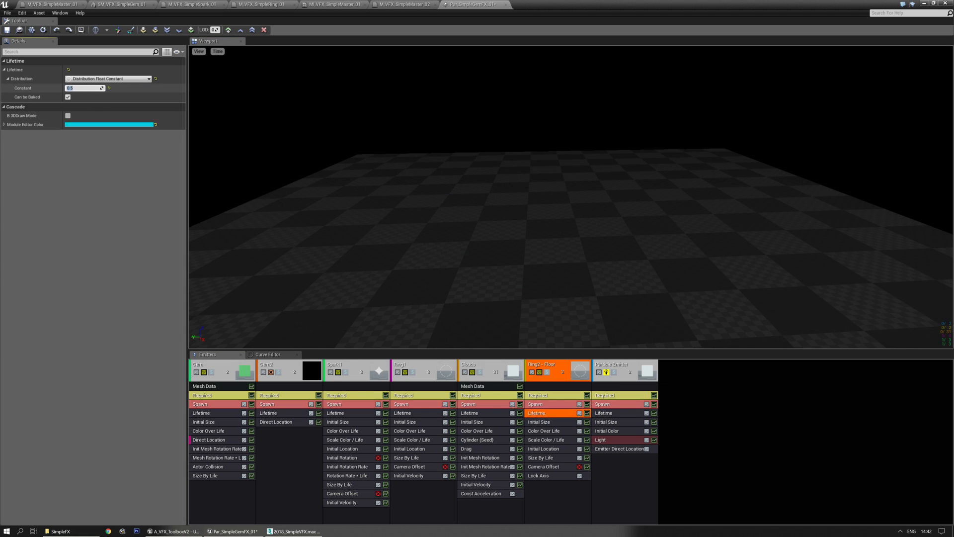
left_click(468, 414)
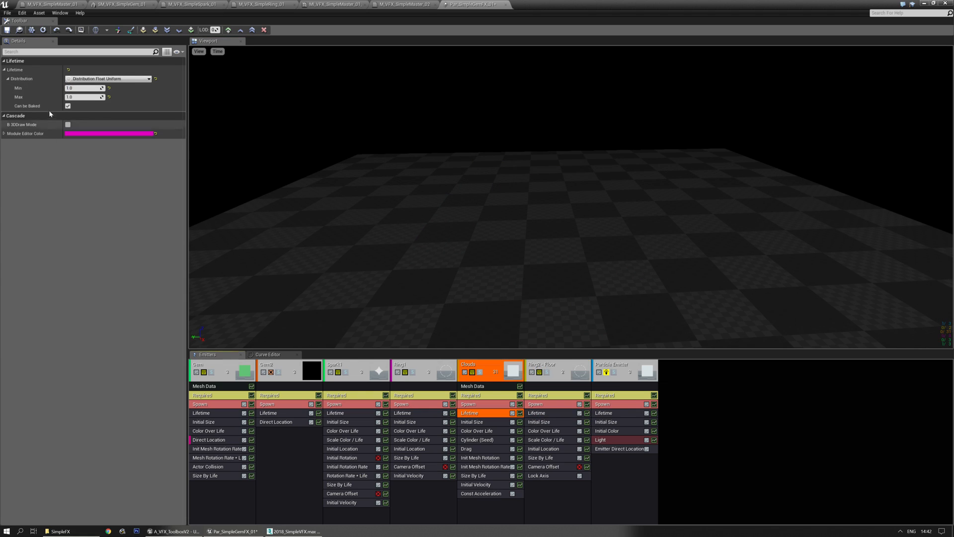
left_click(70, 88)
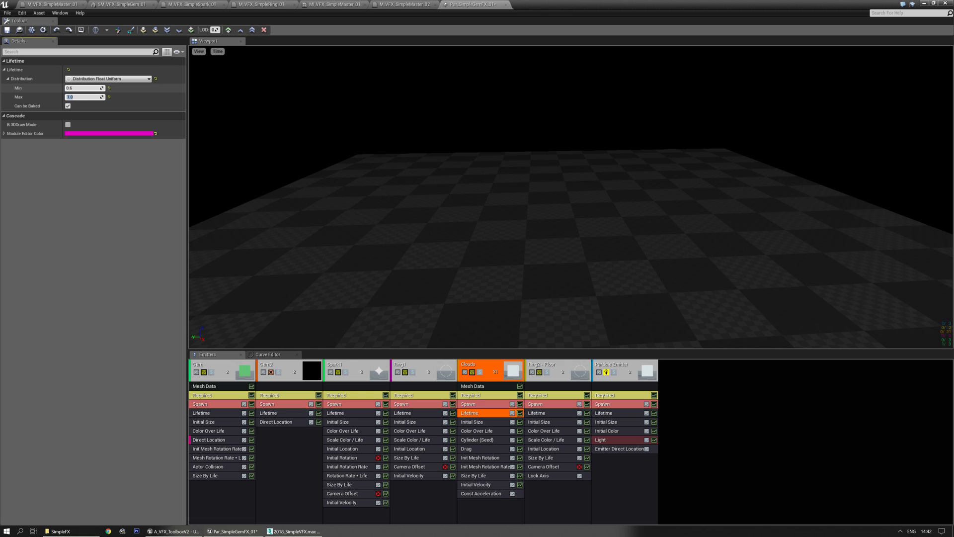
type("0.9")
right_click_drag(487, 249, 473, 231)
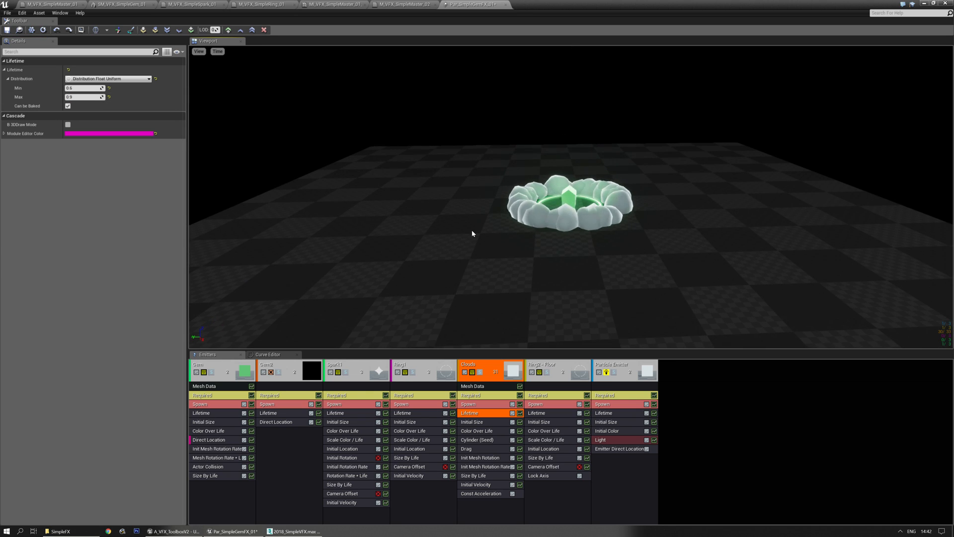
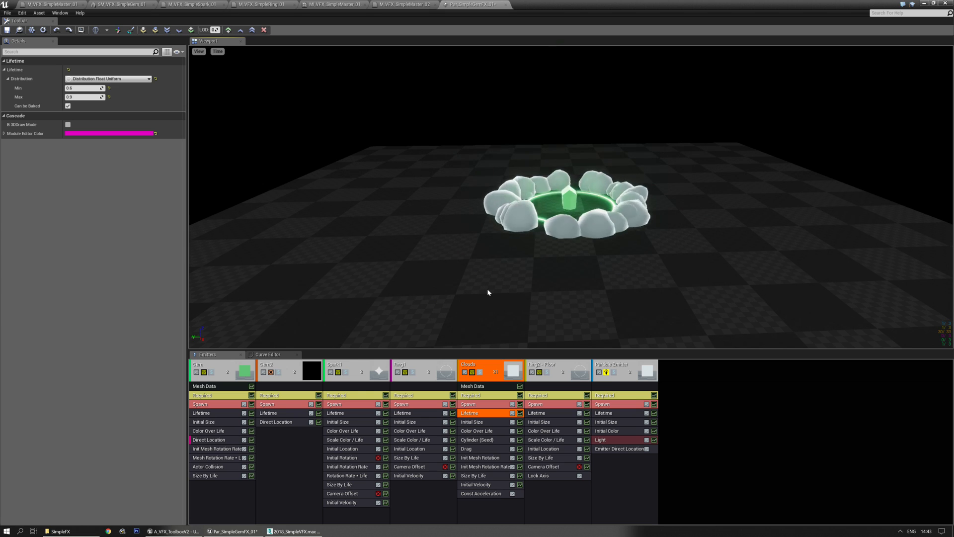
mouse_move(487, 288)
left_mouse_down()
mouse_move(494, 251)
mouse_move(494, 276)
left_mouse_up()
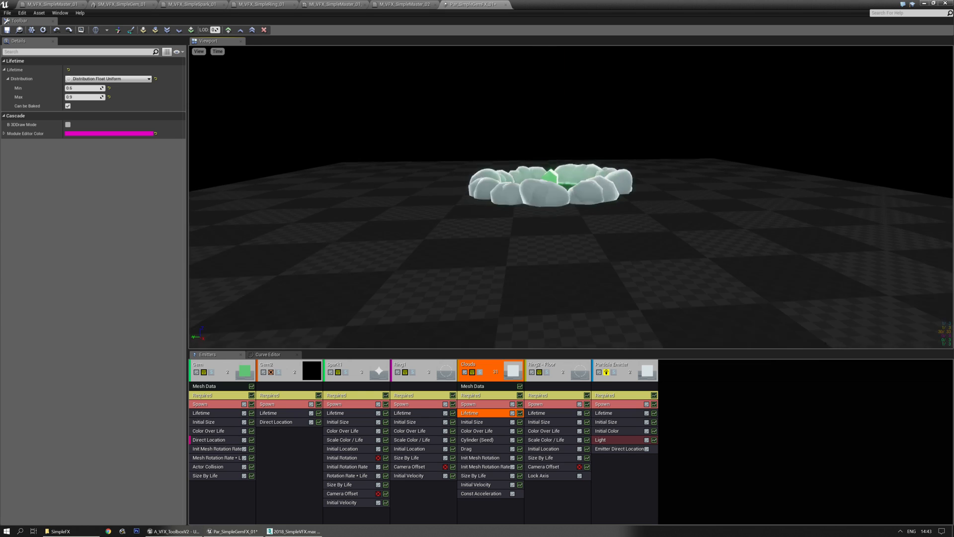
left_click_drag(512, 211, 489, 211)
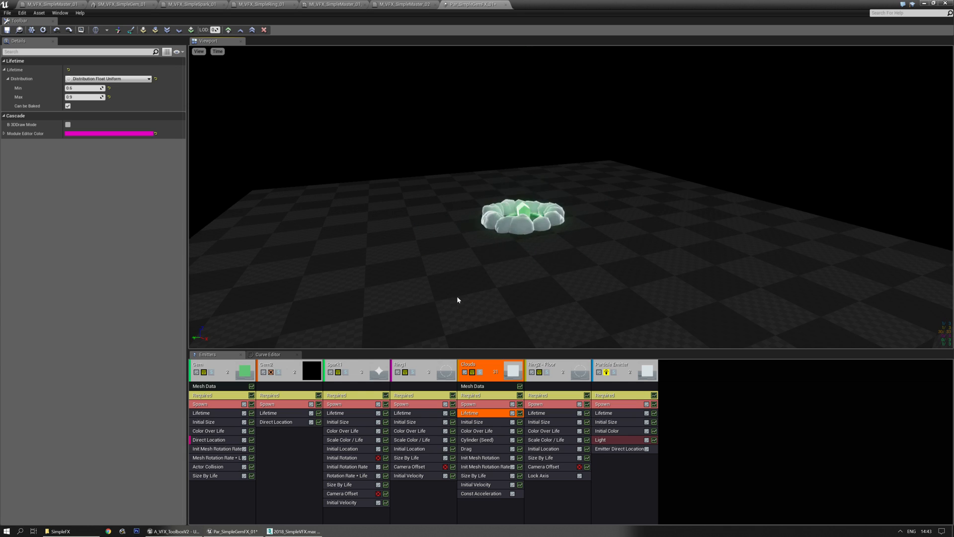
- Reorder the Gem2 emitter so it sits between Ring2 - Floor and Particle Emitter
left_click(287, 367)
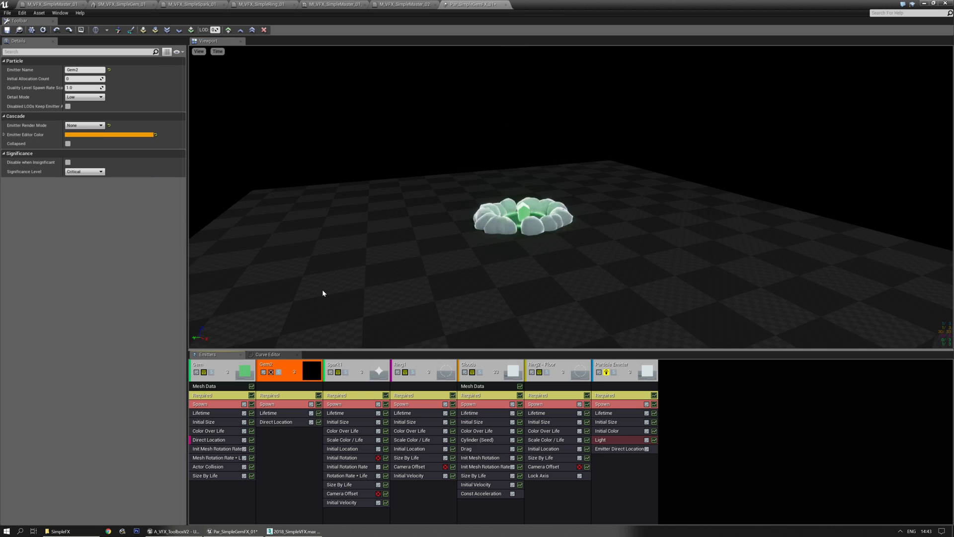
key("Right")
key("Right")
key("Right")
key("Right")
key("Right")
key("Left")
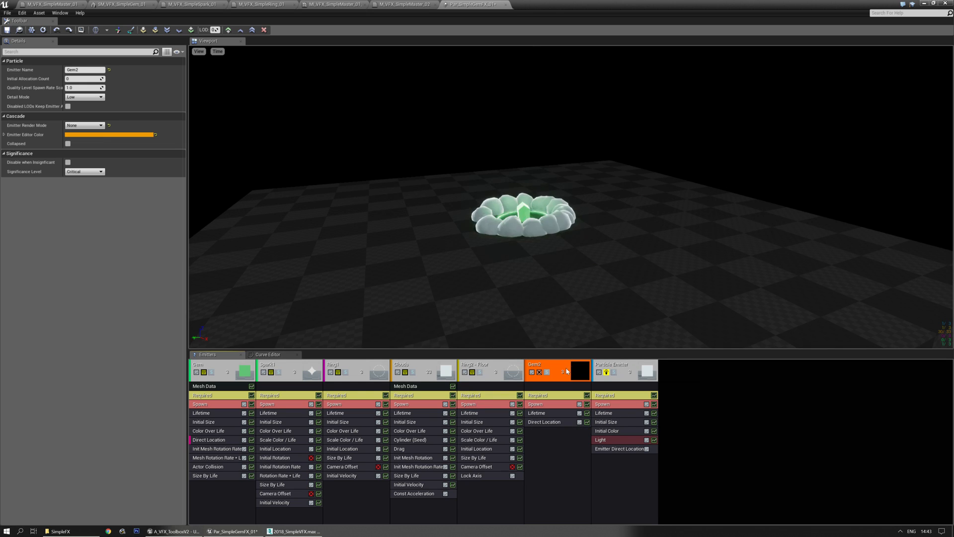
- Rename the Gem2 emitter to Gem Light Guide
left_click(78, 70)
type("Gem")
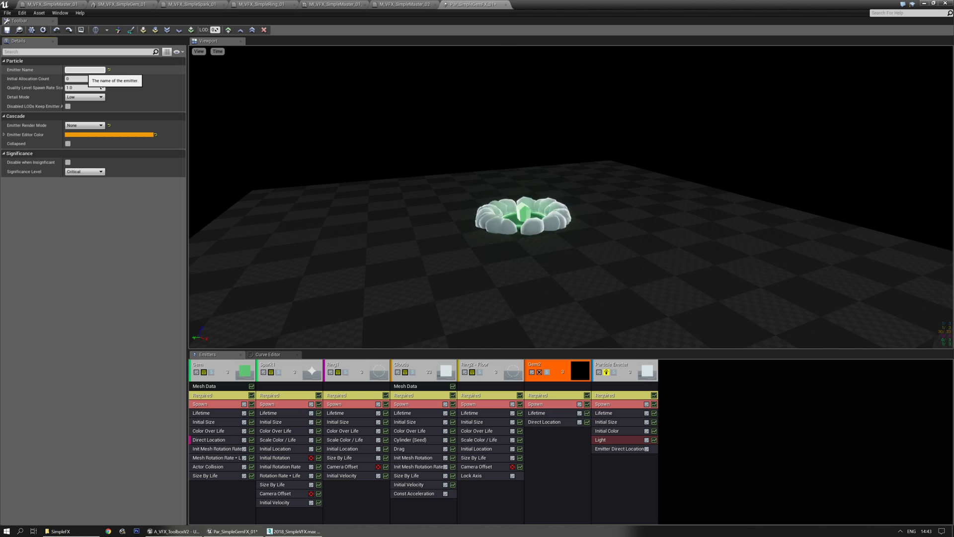
type("G")
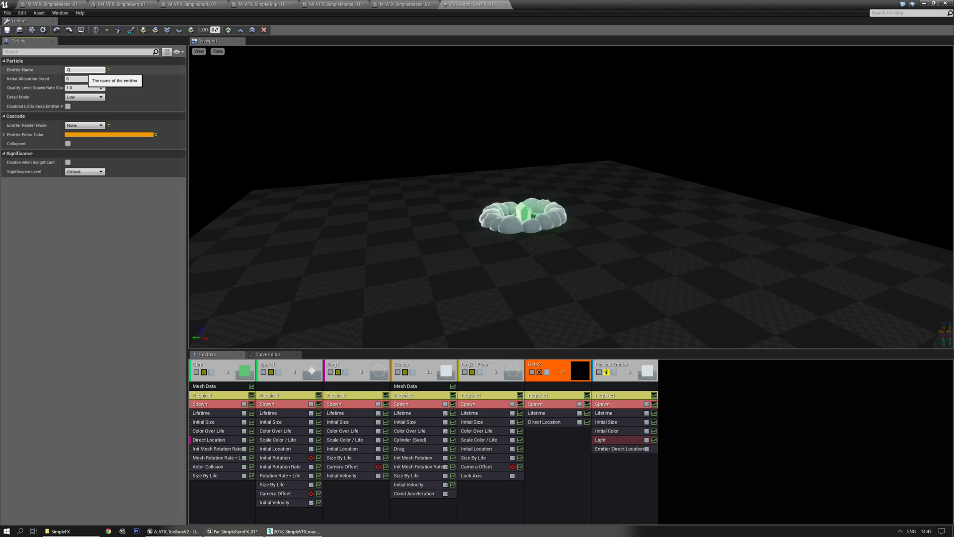
type("em Light Guide")
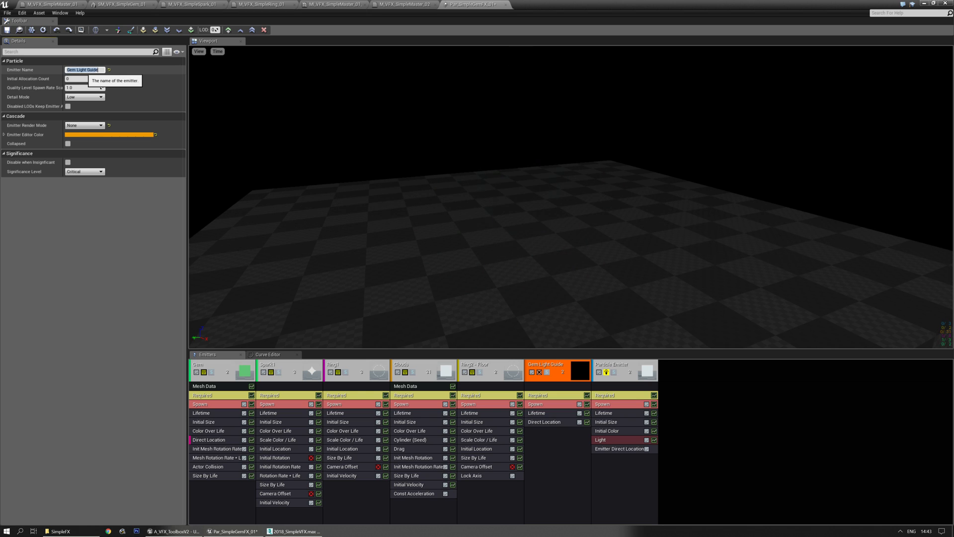
key("Return")
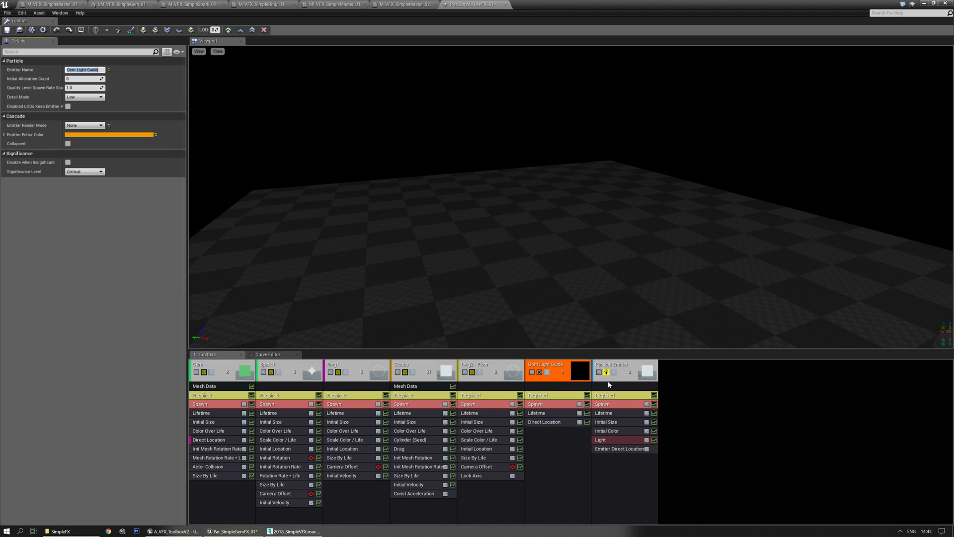
- Try moving the Light module from Particle Emitter to Gem Light Guide and switching that emitter's render mode to Lights Only
left_click_drag(627, 445, 575, 443)
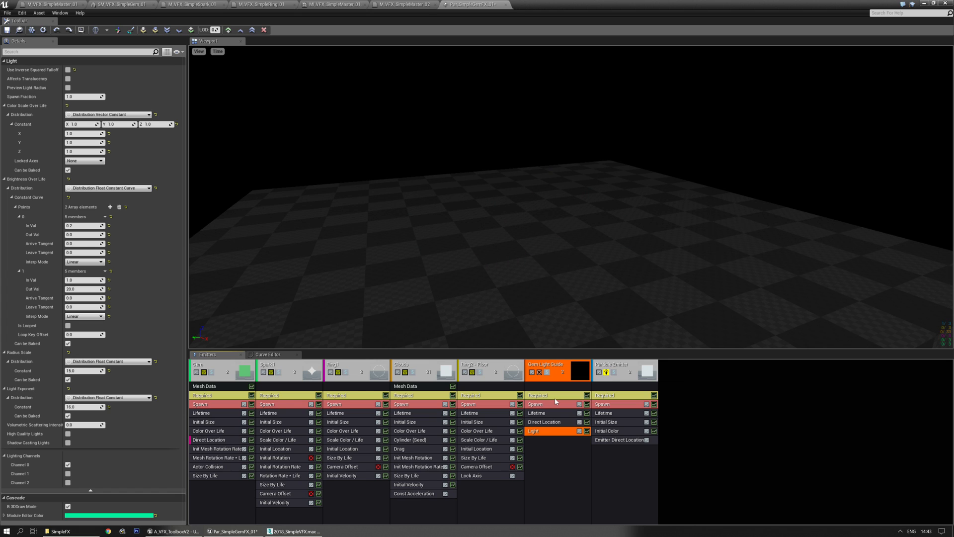
right_click_drag(585, 273, 583, 271)
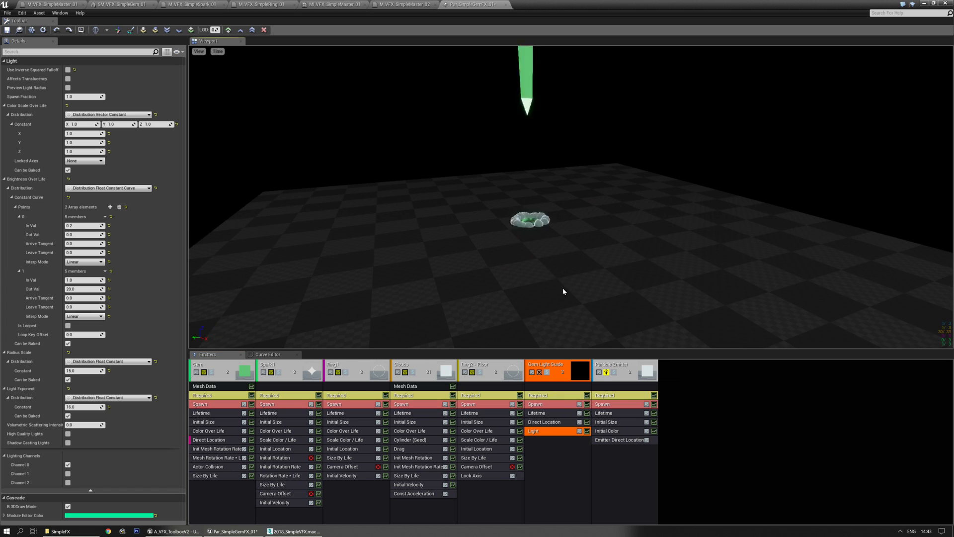
left_click(539, 372)
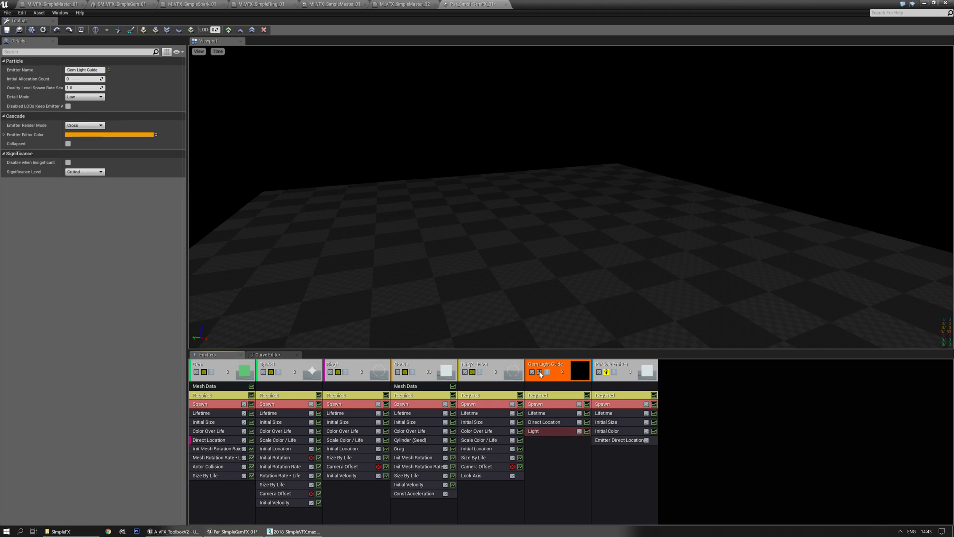
right_click_drag(599, 287, 632, 283)
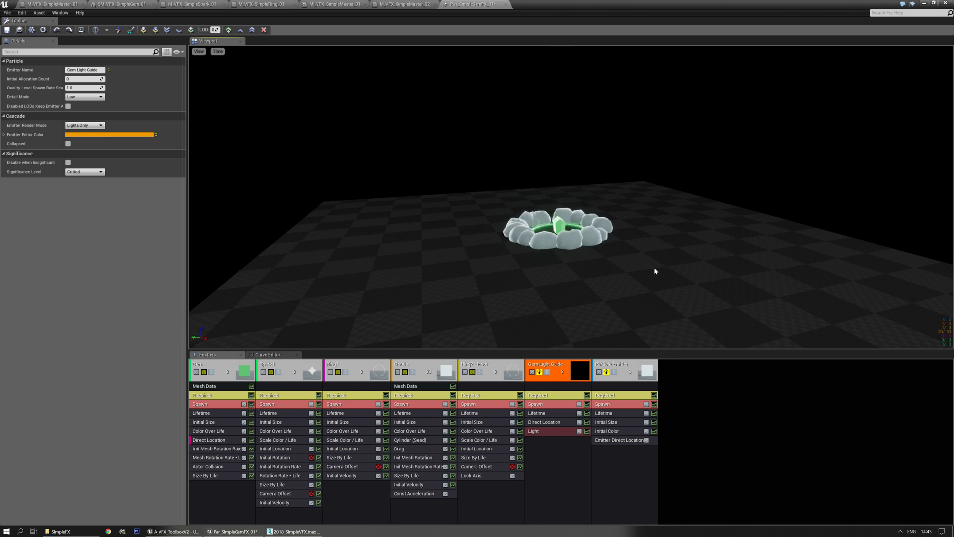
- Move the Light module back to Particle Emitter and return Gem Light Guide's render mode to None
left_click(546, 431)
left_click_drag(546, 430, 619, 449)
left_click(541, 373)
right_click_drag(601, 276, 592, 252)
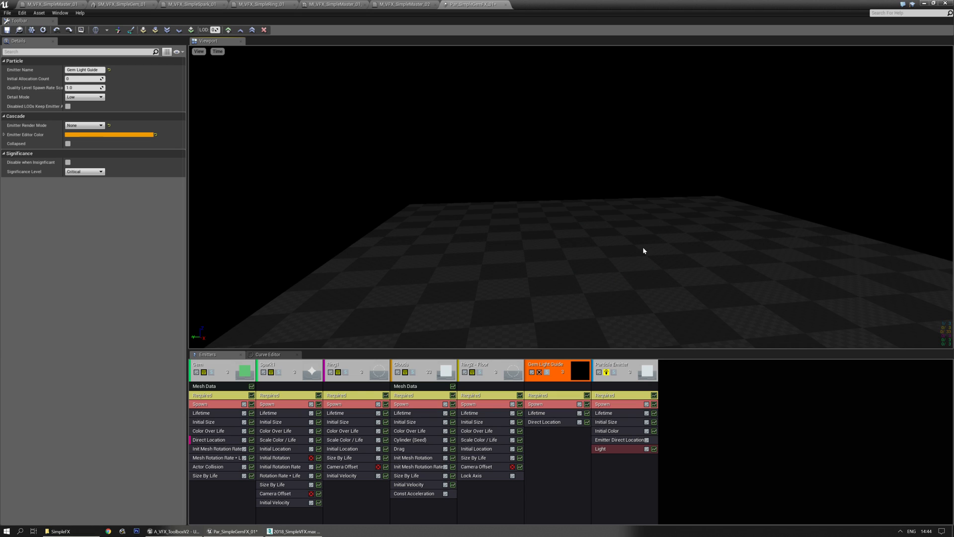
- Examine the Required modules of all the emitters, comparing their delay and duration settings
left_click(564, 398)
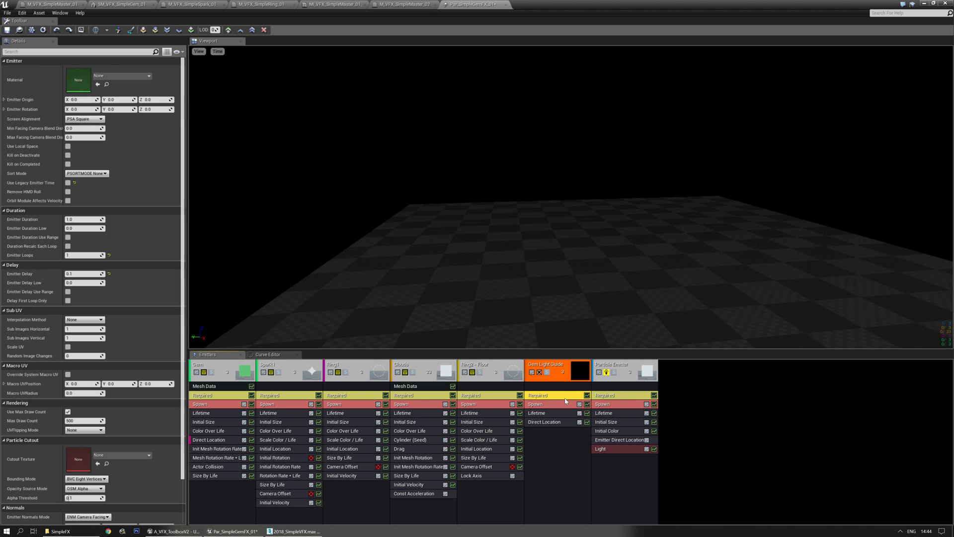
left_click(605, 398)
left_click(468, 397)
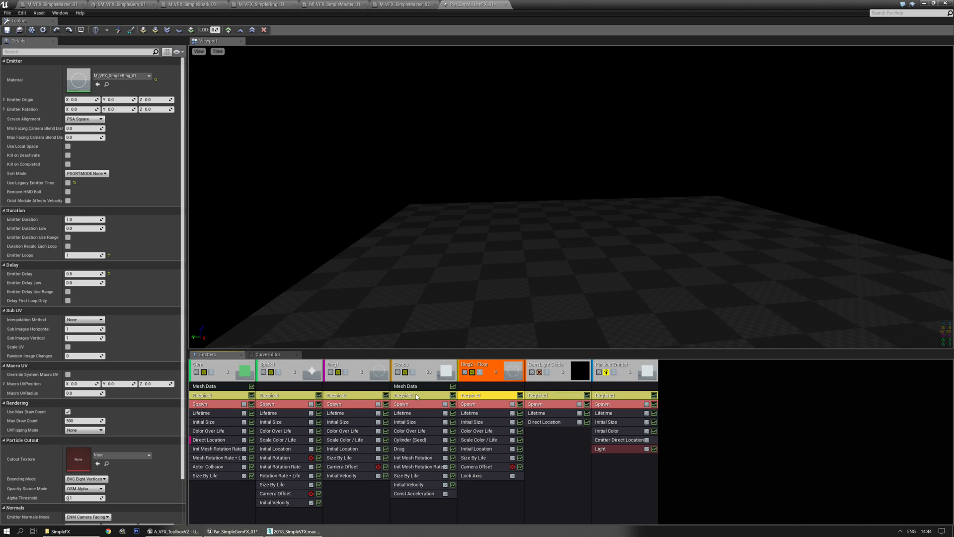
left_click(417, 397)
left_click(340, 395)
left_click(285, 395)
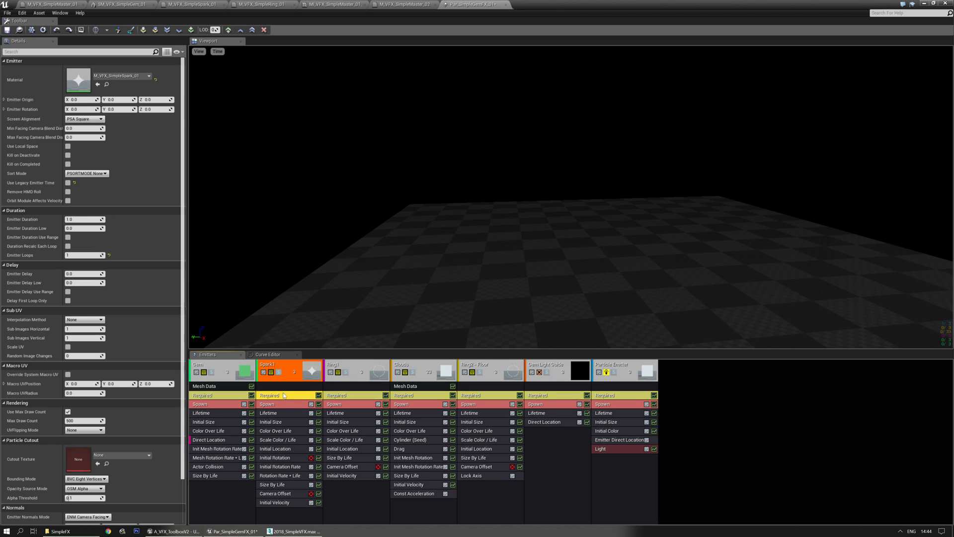
left_click(217, 396)
right_click_drag(835, 292, 800, 283)
- Set the Particle Emitter's Lifetime constant to 1.0 and review the effect in the preview
left_click(600, 414)
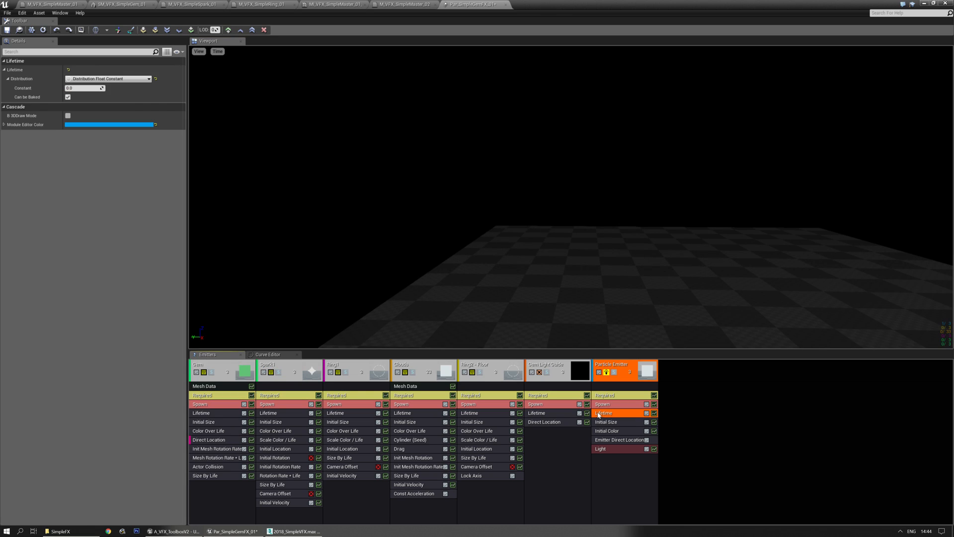
left_click(82, 88)
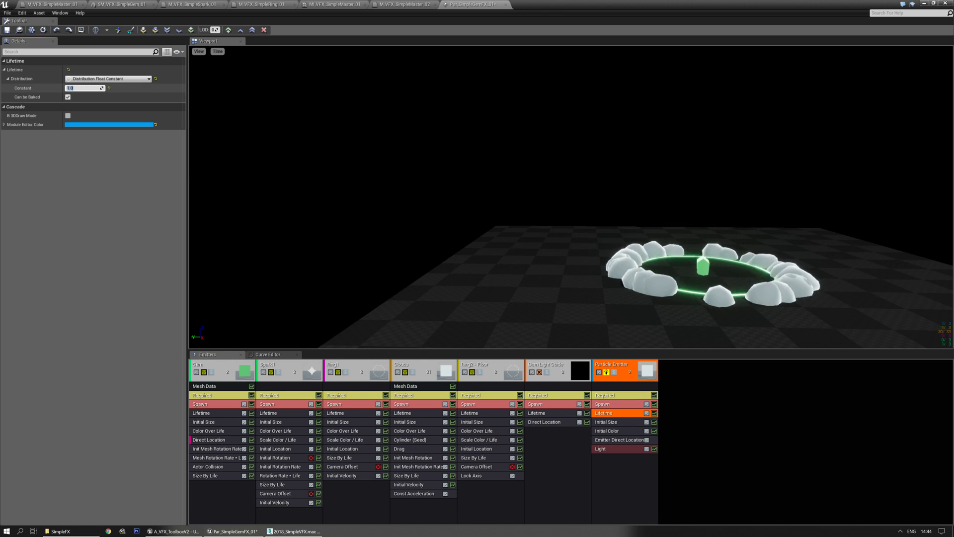
right_click_drag(512, 179, 585, 219)
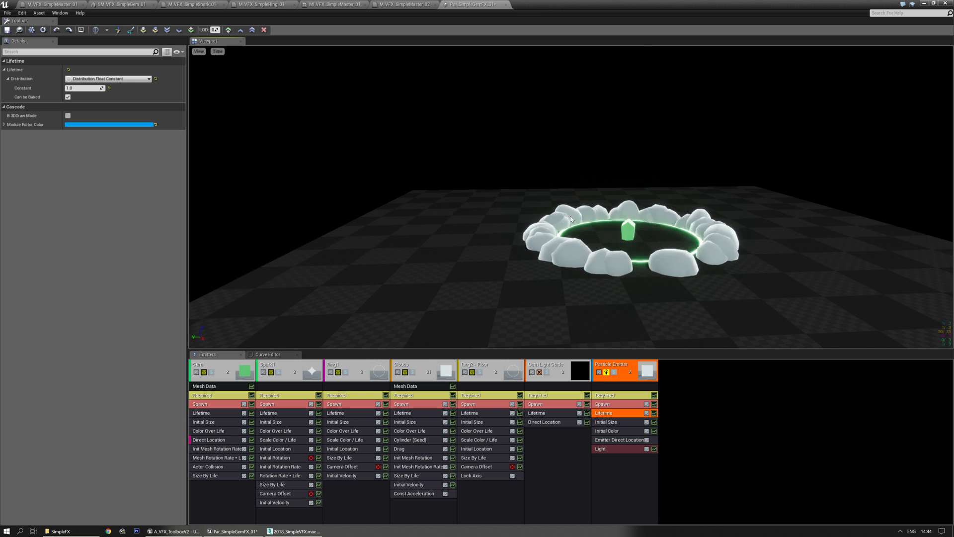
left_click_drag(584, 218, 605, 216)
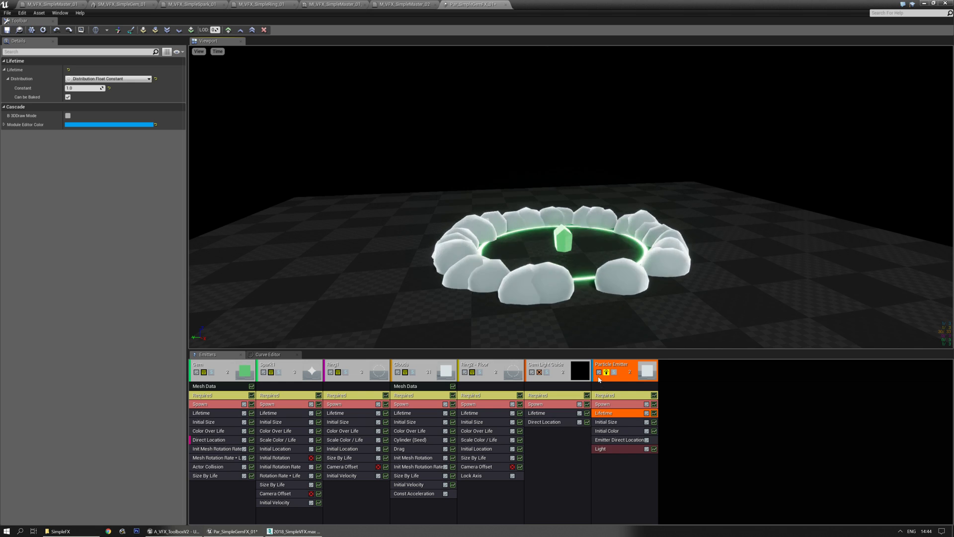
- Rename the lights-only Particle Emitter to "Gem Light", checking Gem Light Guide's name for reference
left_click(552, 376)
left_click(79, 71)
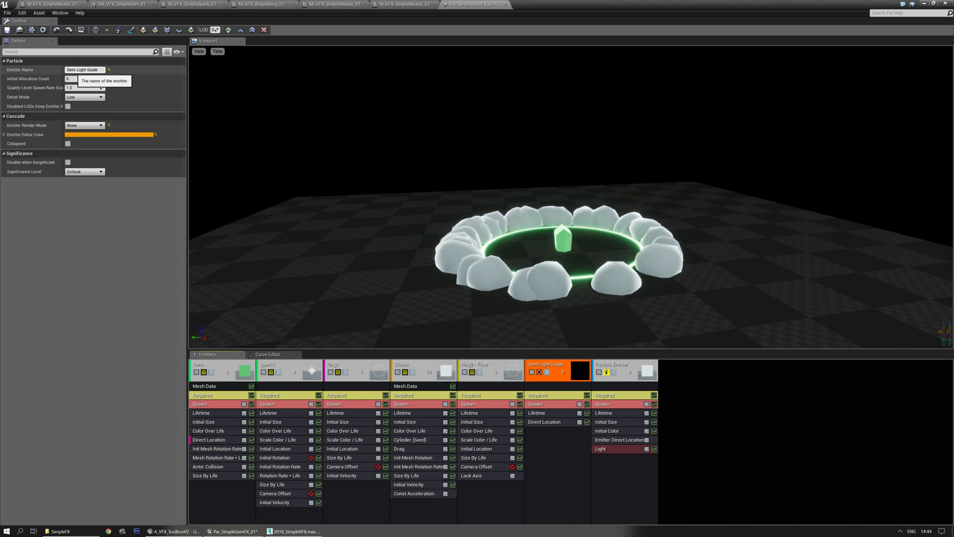
left_click(611, 367)
left_click(66, 72)
type("Gem")
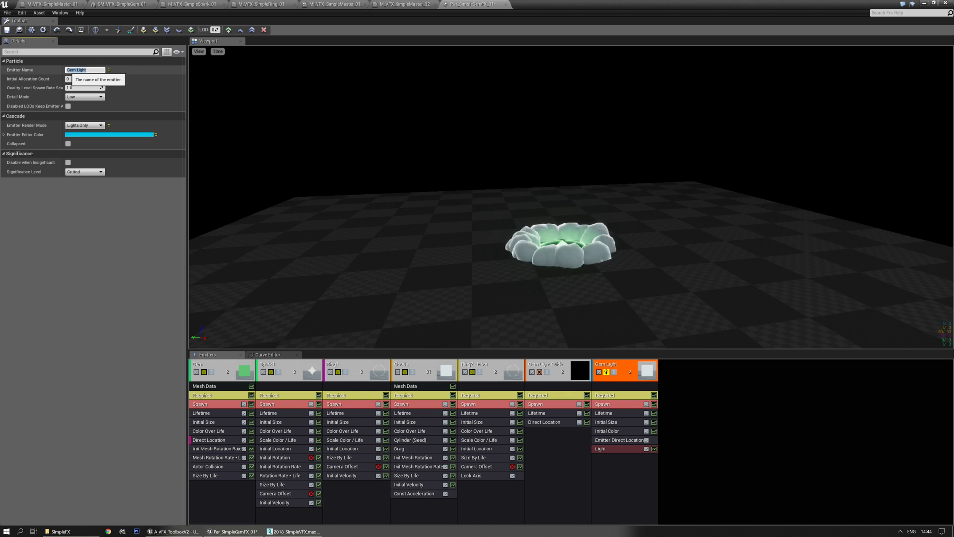
- Set the source emitter name in Gem Light's Emitter Direct Location module to "Gem Light Guide"
left_click(616, 440)
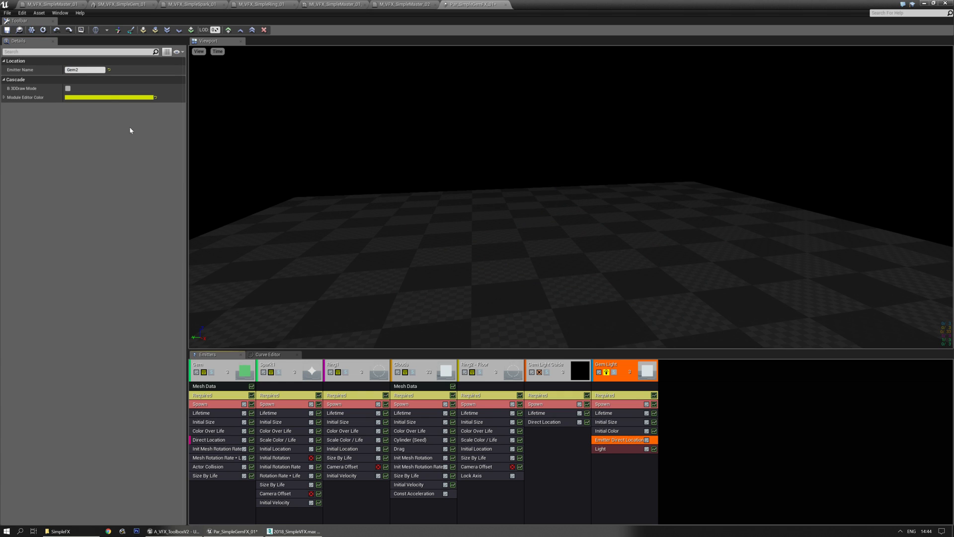
left_click(84, 70)
type("Gem Light Guide")
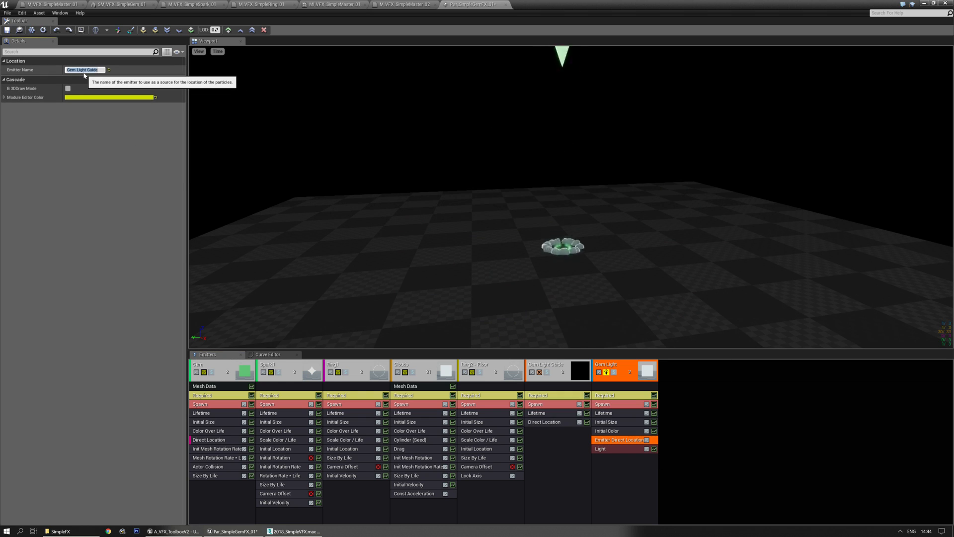
left_click_drag(520, 151, 521, 194)
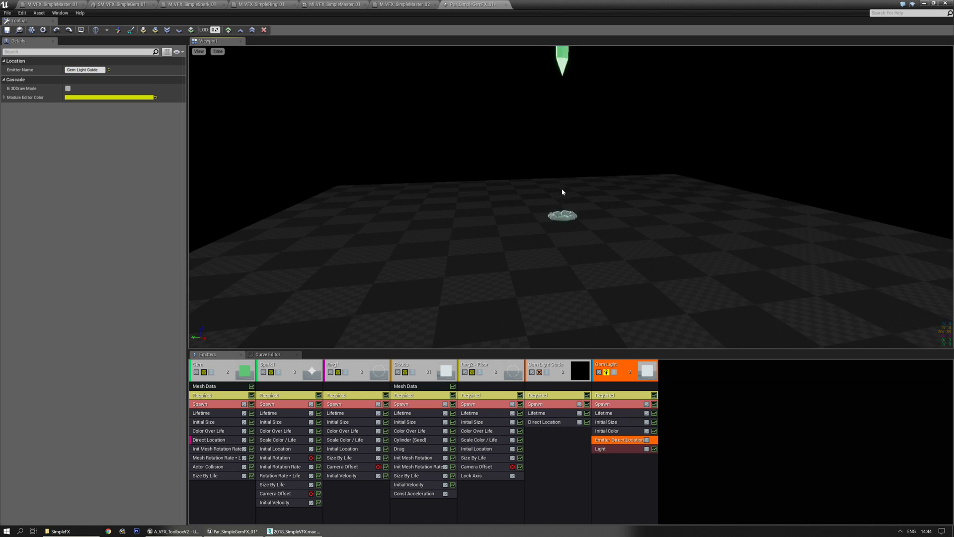
left_click_drag(676, 199, 664, 366)
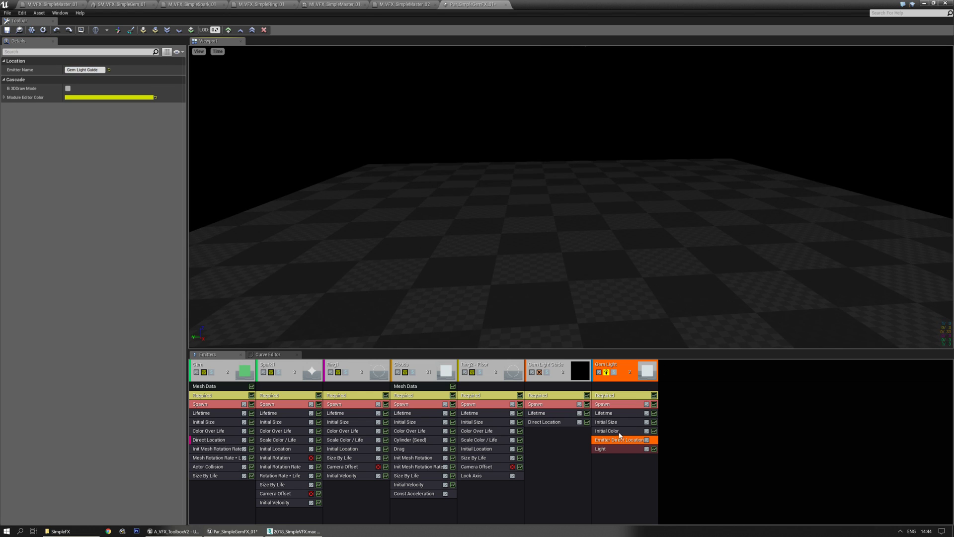
- Add a third Brightness Over Life point at In Val 1.0 in Gem Light's Light module and set point 1's In Val to 0.7
left_click(611, 459)
left_click_drag(581, 264, 589, 294)
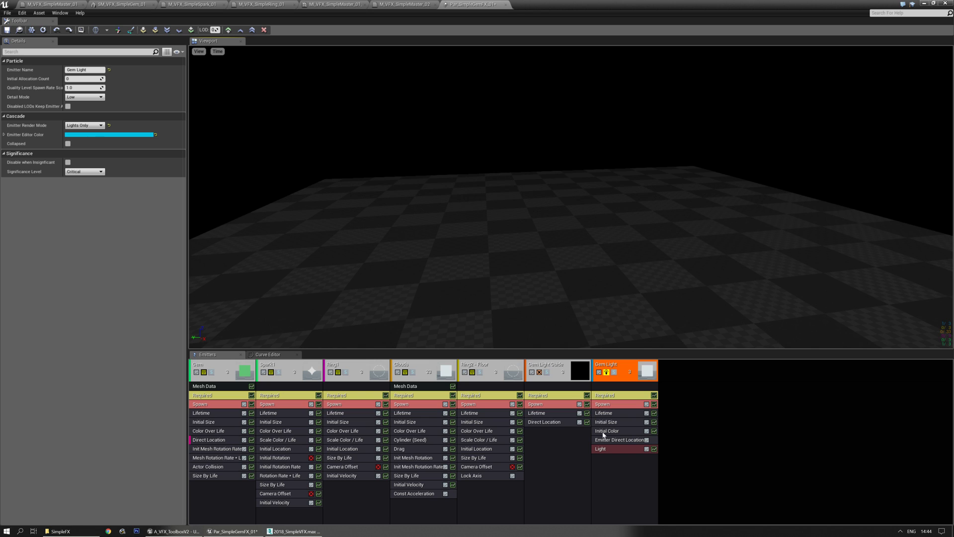
left_click(604, 449)
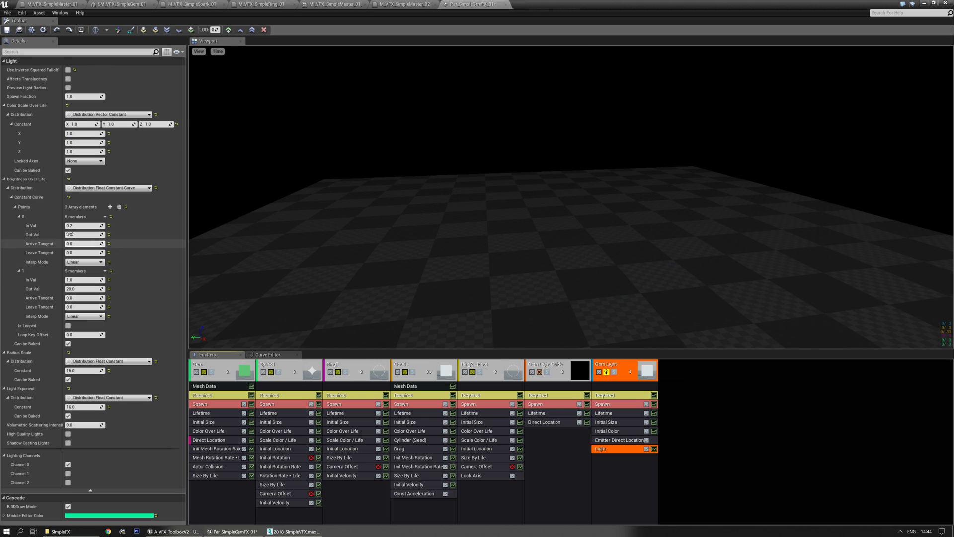
left_click(109, 207)
left_click(79, 335)
type("1.0")
left_click(88, 279)
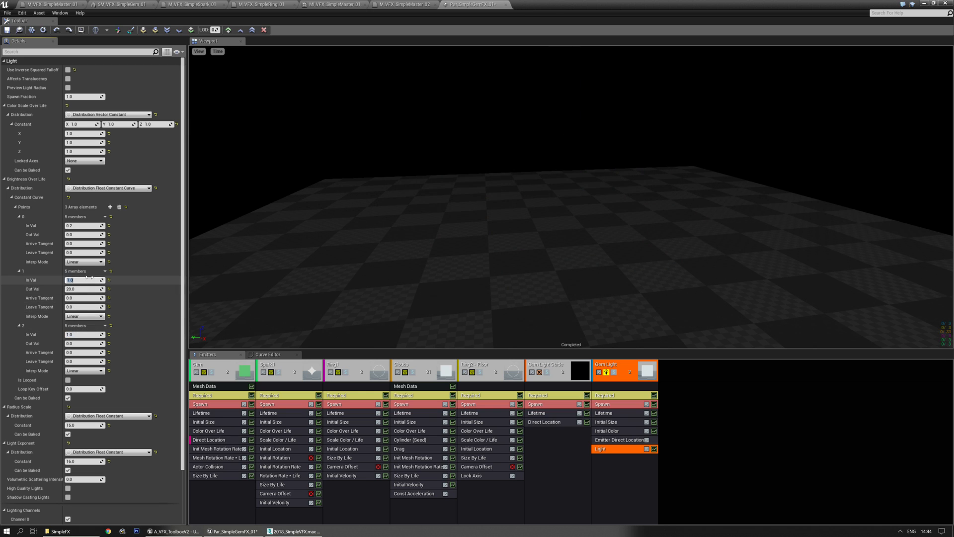
type("0.7")
key("Return")
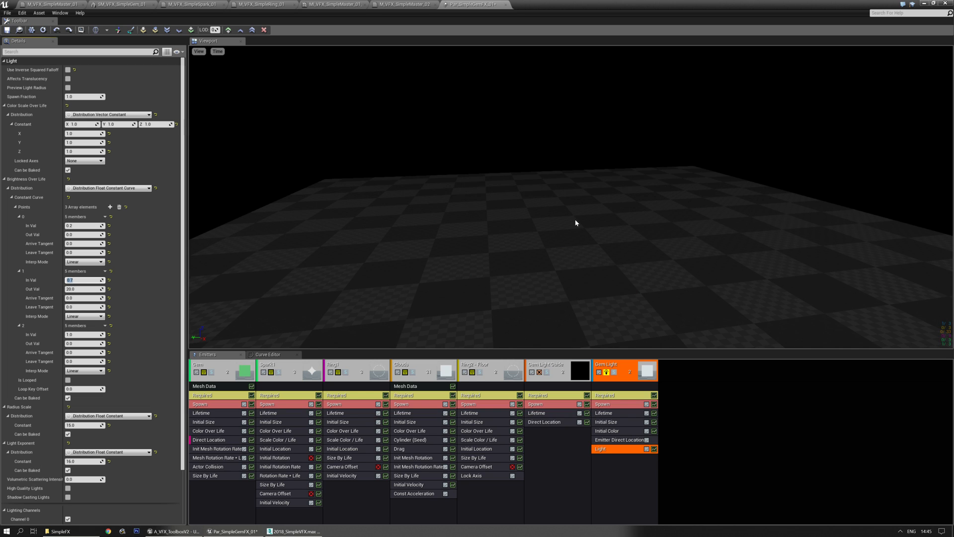
- Review the light's fade in the preview and save the particle system
left_click_drag(576, 220, 552, 246)
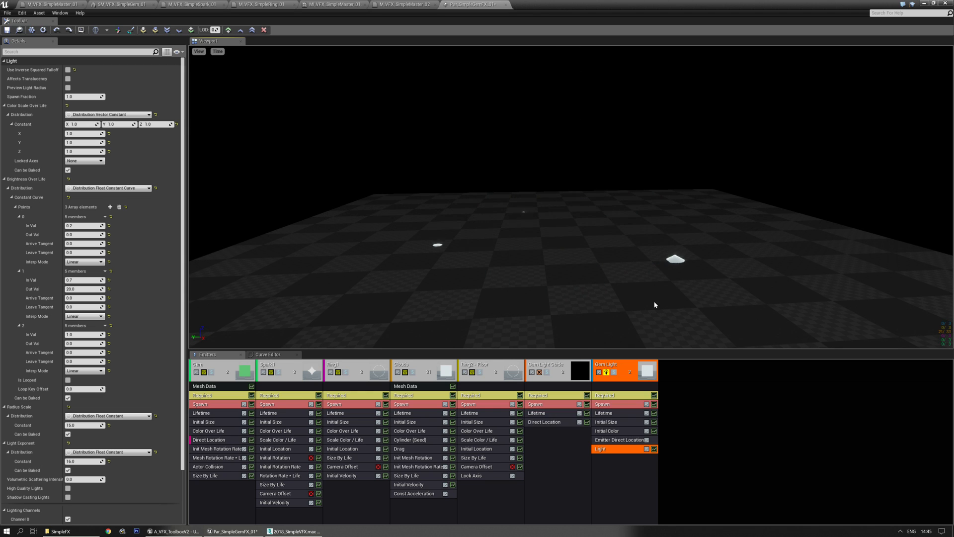
mouse_move(619, 295)
right_mouse_down()
mouse_move(617, 283)
mouse_move(621, 311)
mouse_move(616, 296)
right_mouse_up()
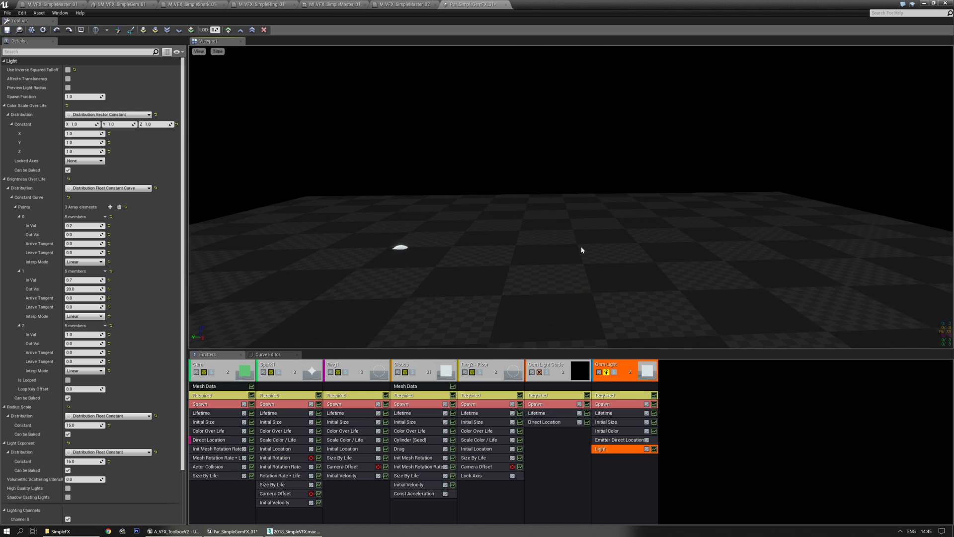
key("ctrl+s")
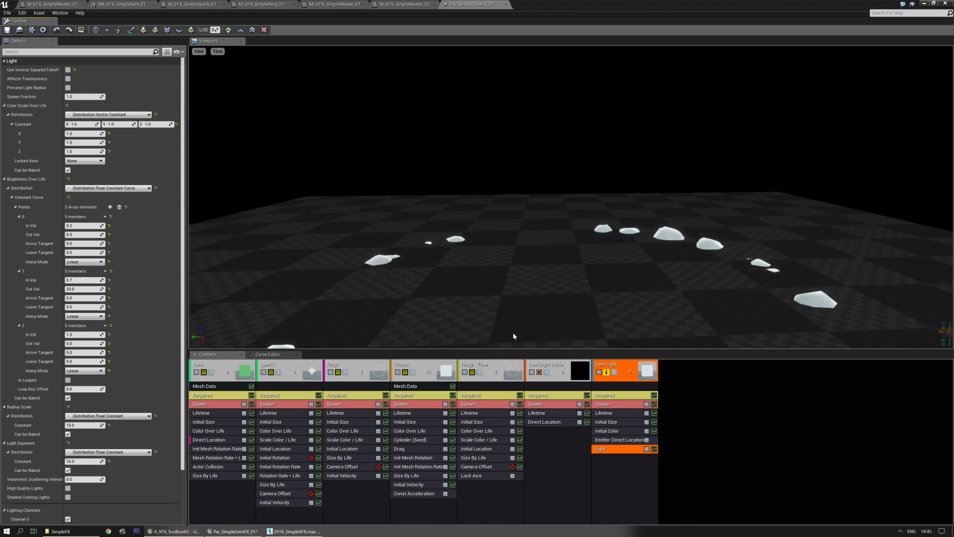
- Add two points to the Gem's Size By Life curve and set point 5 to In Val 0.55, Out Val 1.1, 1.1, 0.9
left_click(206, 477)
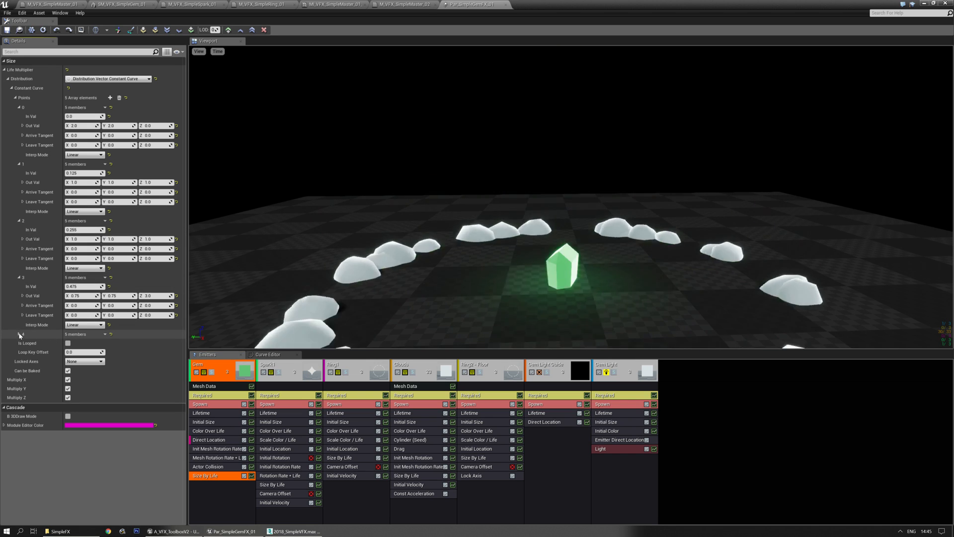
left_click(21, 334)
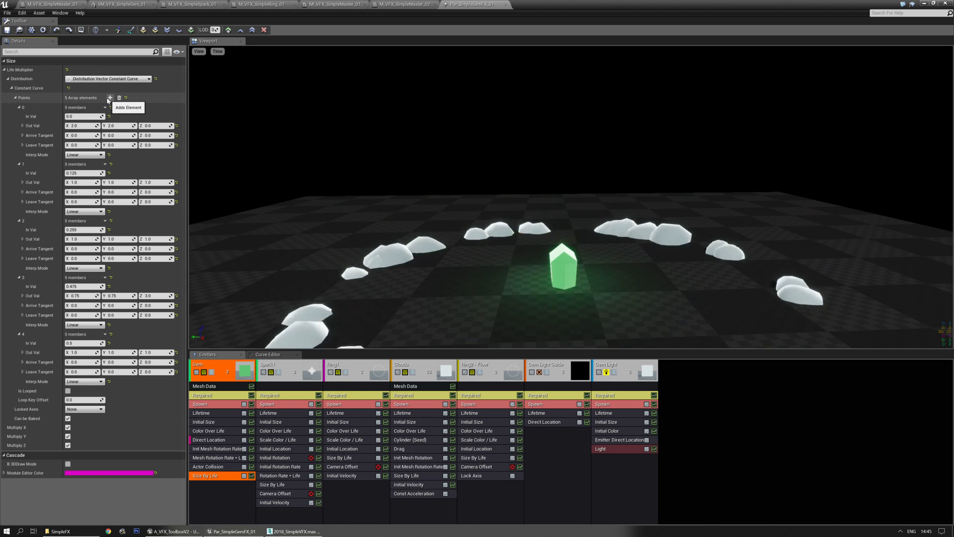
left_click(110, 98)
left_click(110, 98)
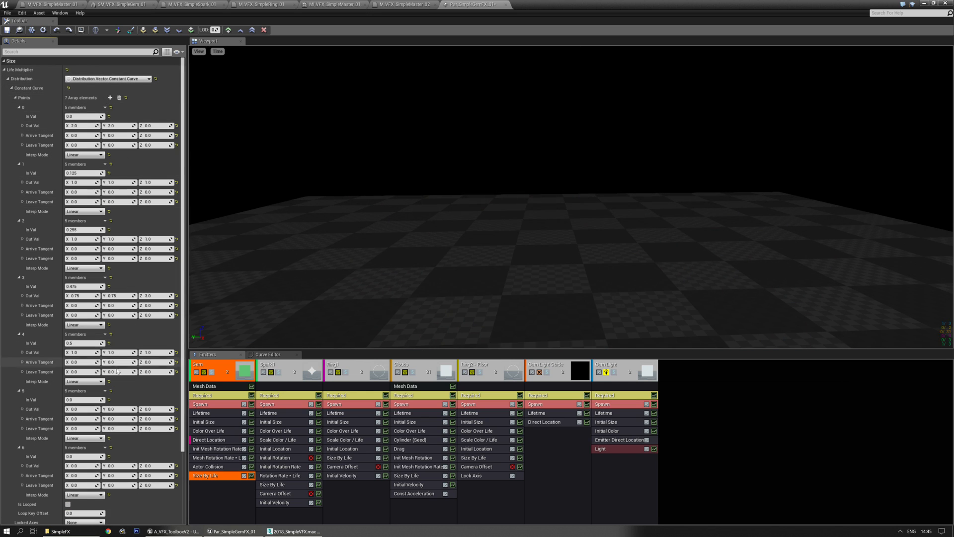
type("0.6")
key("Return")
key("BackSpace")
type("551.1")
key("Tab")
type("1.1")
key("Tab")
type("0.9")
key("Return")
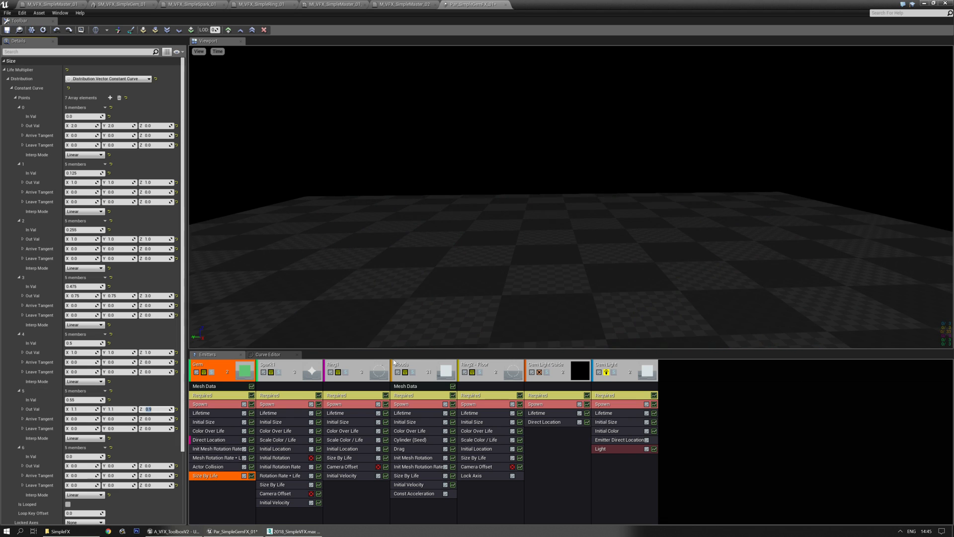
- Set point 6 of the Gem's Size By Life curve to In Val 0.6 with Out Val 1.0 on all axes
left_click(96, 457)
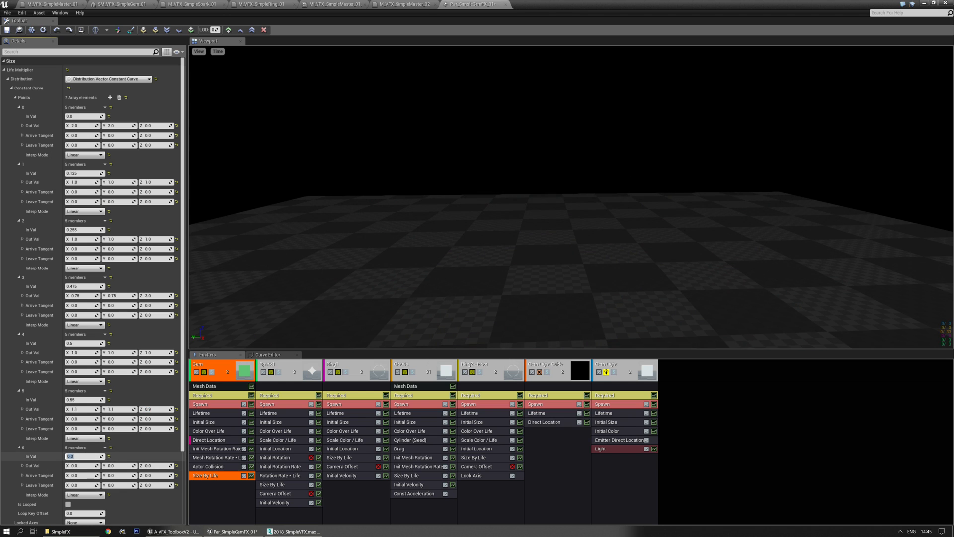
type("0.6")
key("Tab")
type("1")
key("Tab")
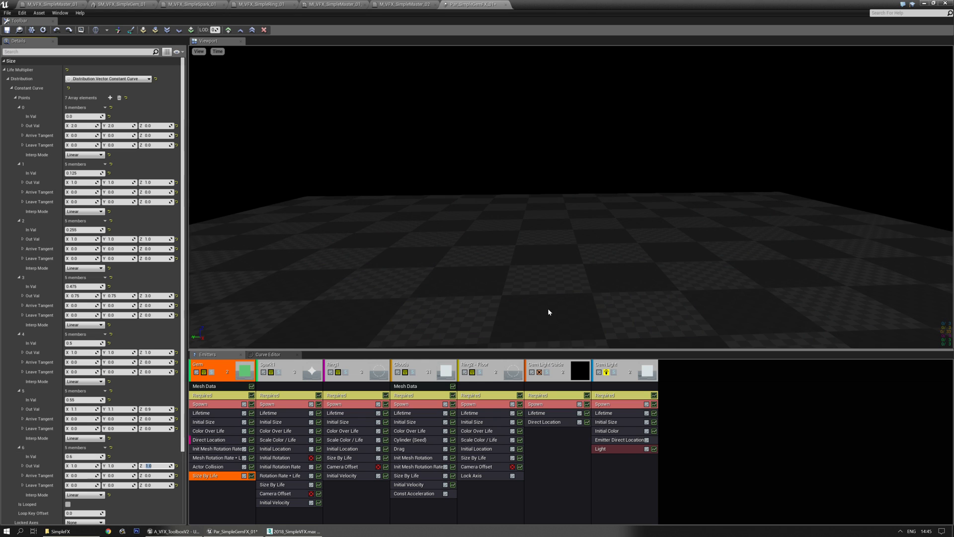
left_click_drag(559, 308, 536, 250)
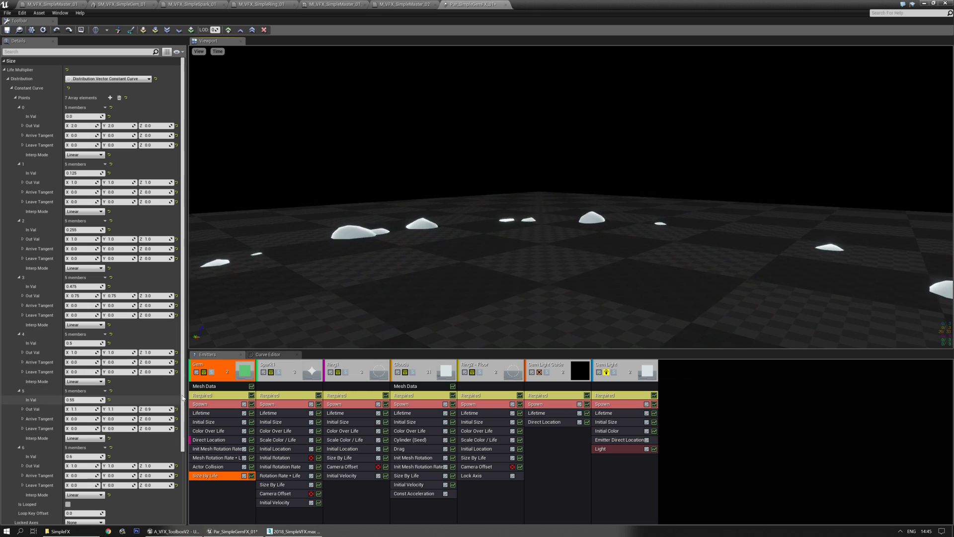
- Add two more points to the Gem's Size By Life curve and set point 7 to In Val 0.65, Out Val 1.1, 1.1, 0.9
scroll(182, 425, "down", 2)
scroll(182, 425, "down", 2)
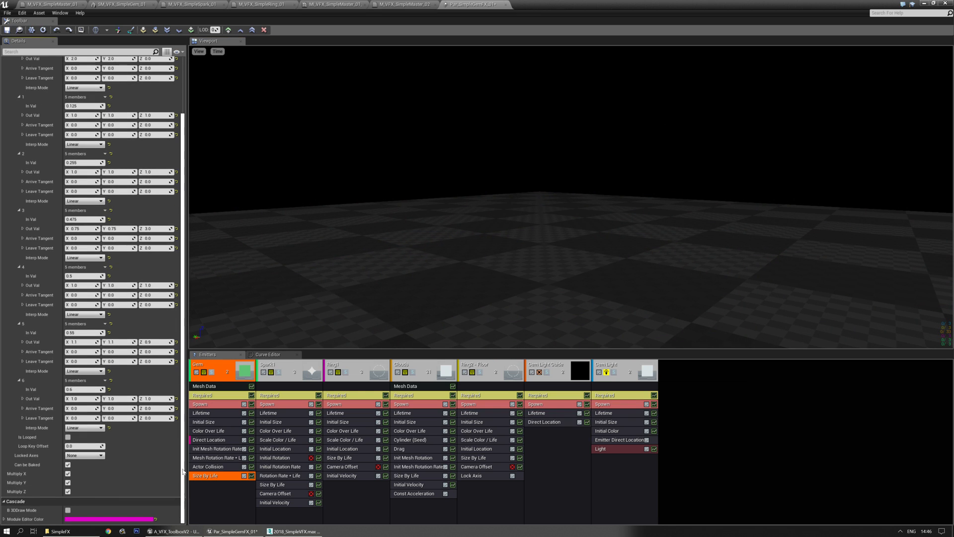
scroll(184, 453, "up", 4)
left_click(110, 98)
left_click(110, 98)
scroll(79, 328, "down", 5)
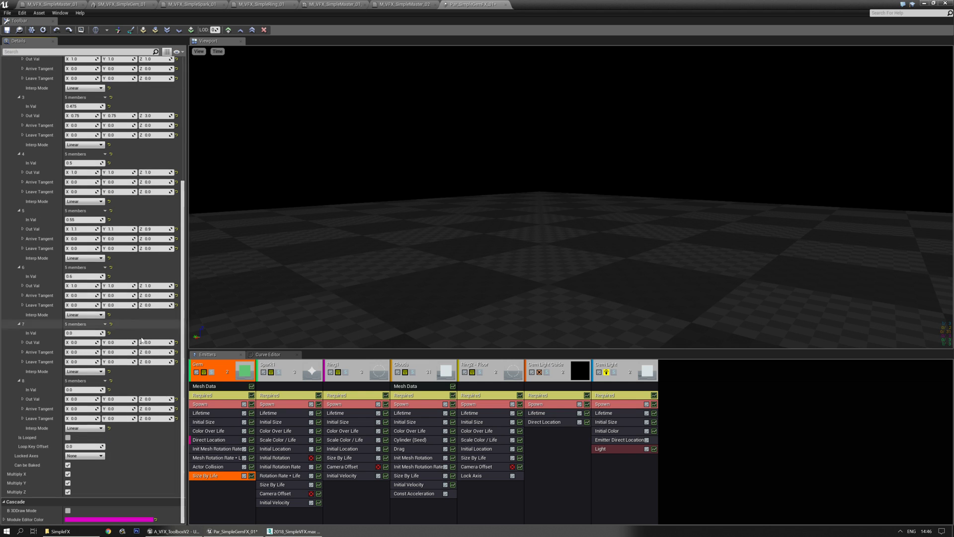
left_click(75, 333)
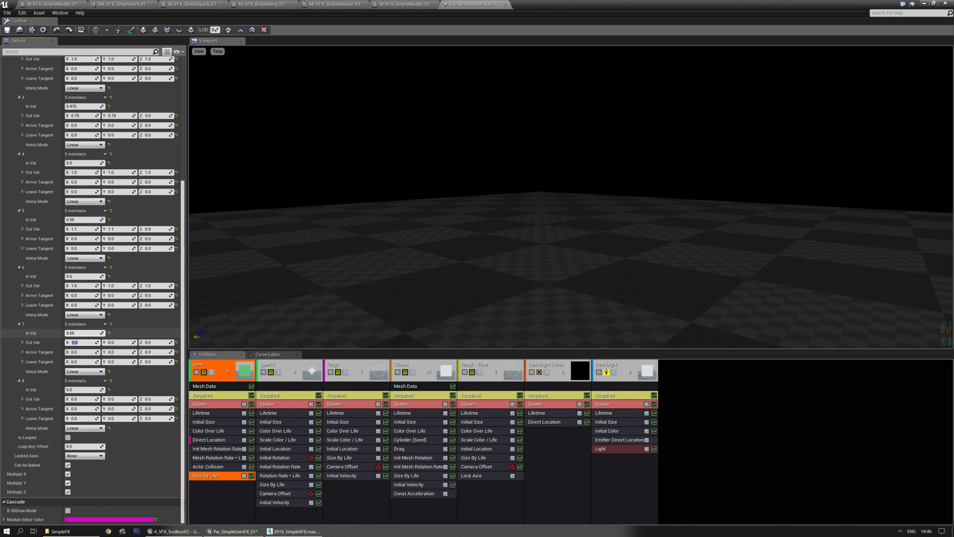
type("1.1")
key("Tab")
type("1")
key("Tab")
- Set point 8 of the Gem's Size By Life curve to In Val 0.7 with Out Val 1.0 on all axes
left_click(75, 389)
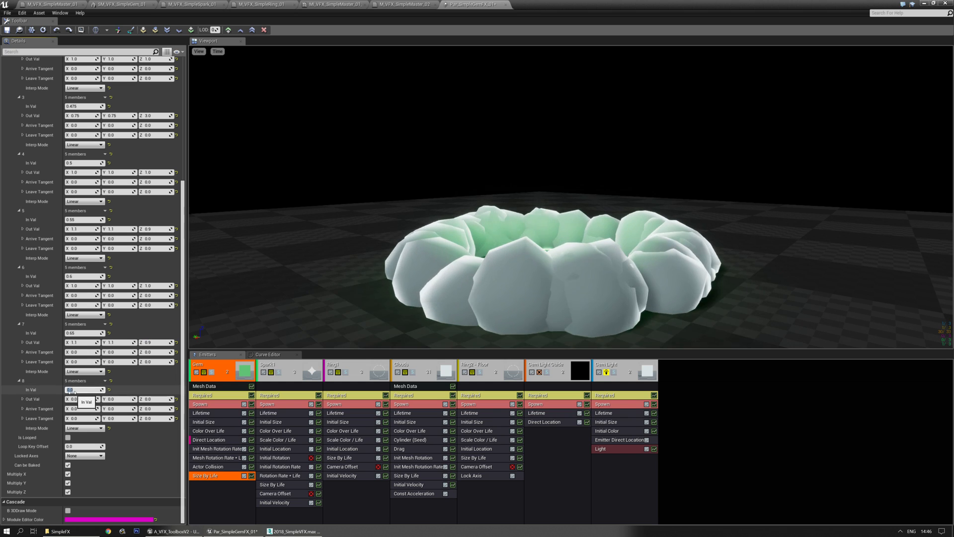
type("0.7")
key("Tab")
type("1")
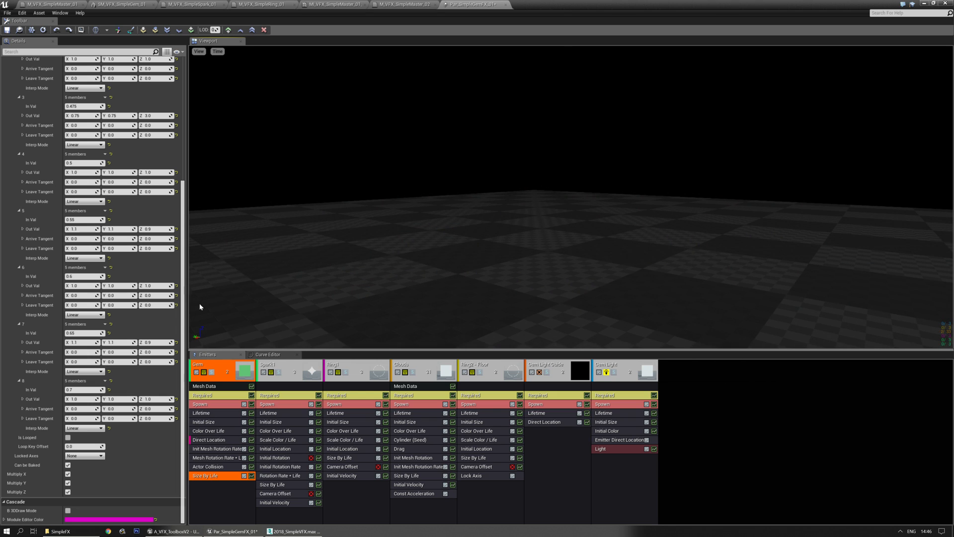
- Set the Out Val of point 5 in the Gem's Size By Life curve to 1.2, 1.2, 0.8 and review the squash in the preview
left_click(74, 229)
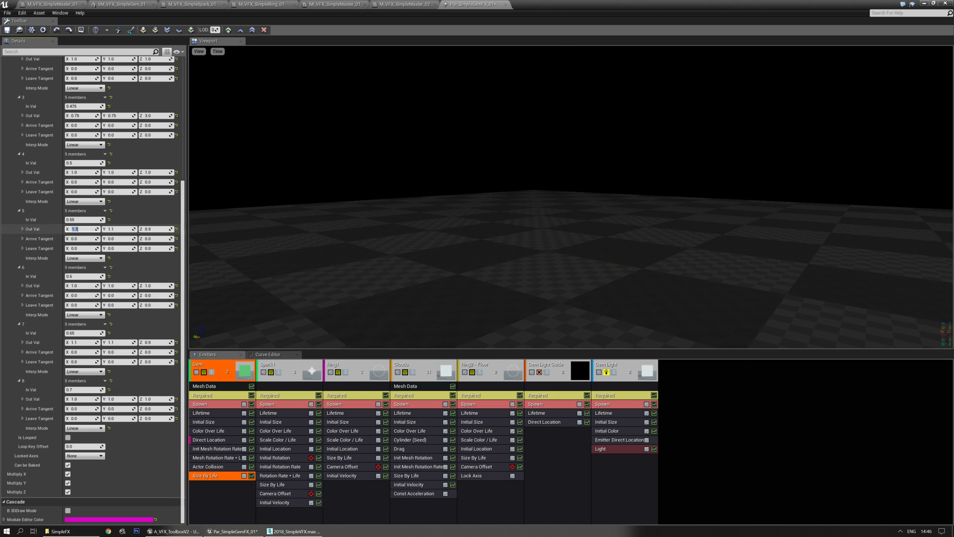
type("0.8")
key("Return")
left_click(521, 260)
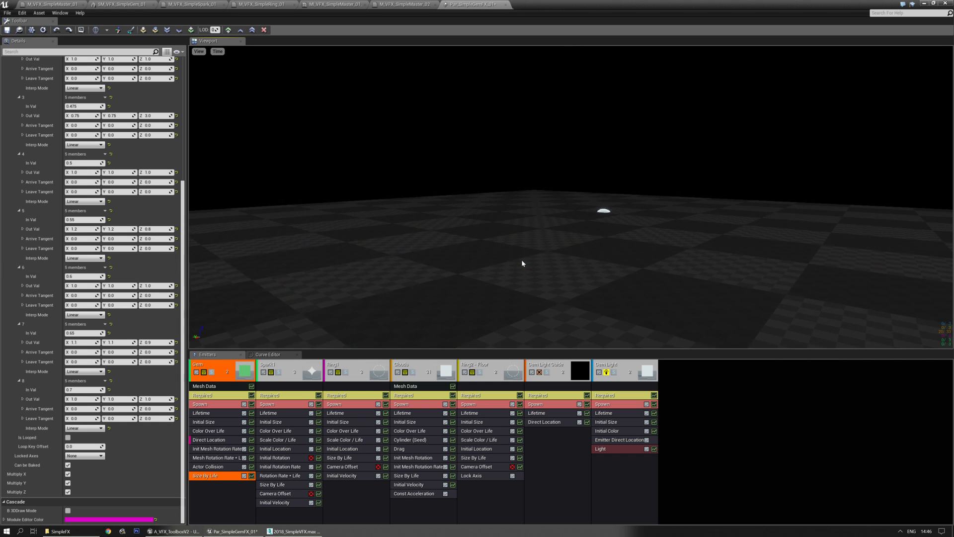
mouse_move(521, 260)
right_mouse_down()
mouse_move(535, 264)
mouse_move(528, 251)
right_mouse_up()
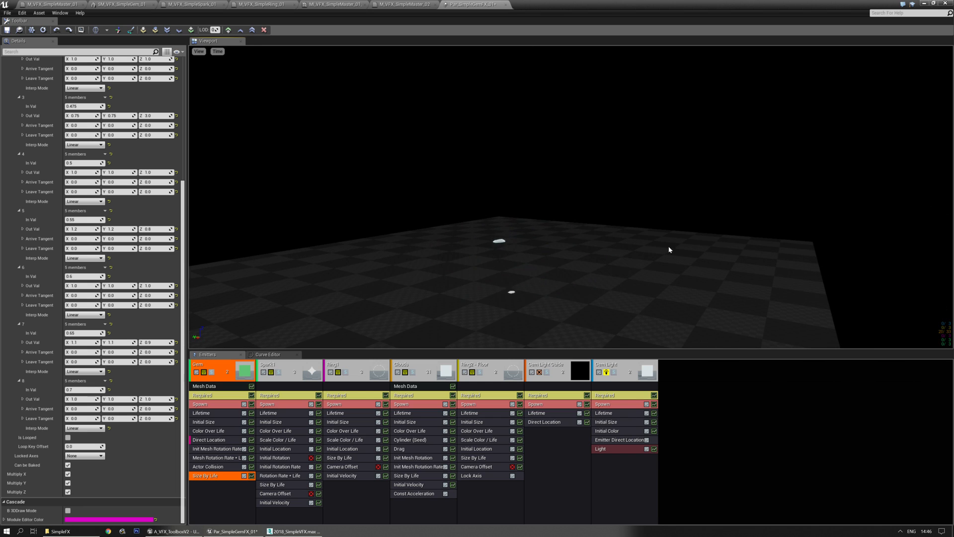
right_click_drag(667, 246, 565, 279)
right_click_drag(629, 233, 620, 275)
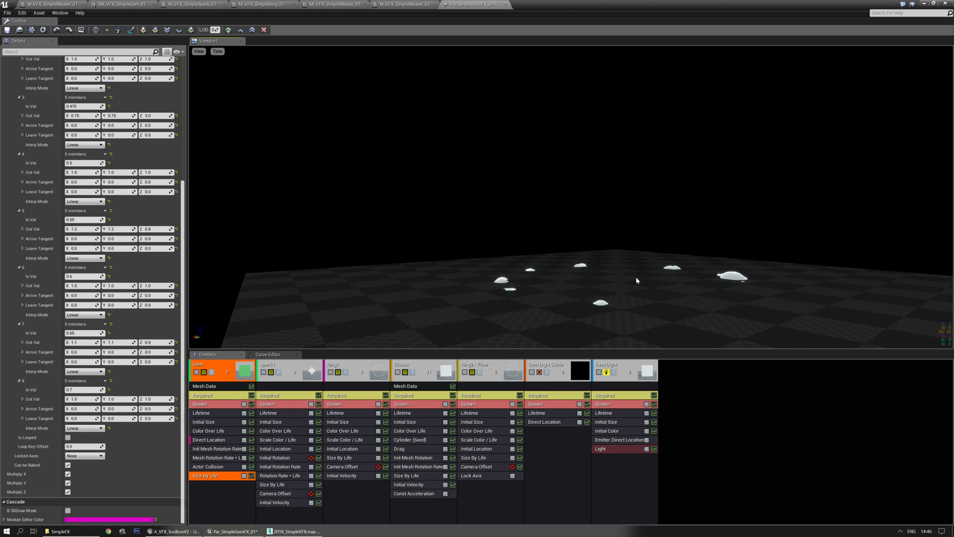
left_click(160, 342)
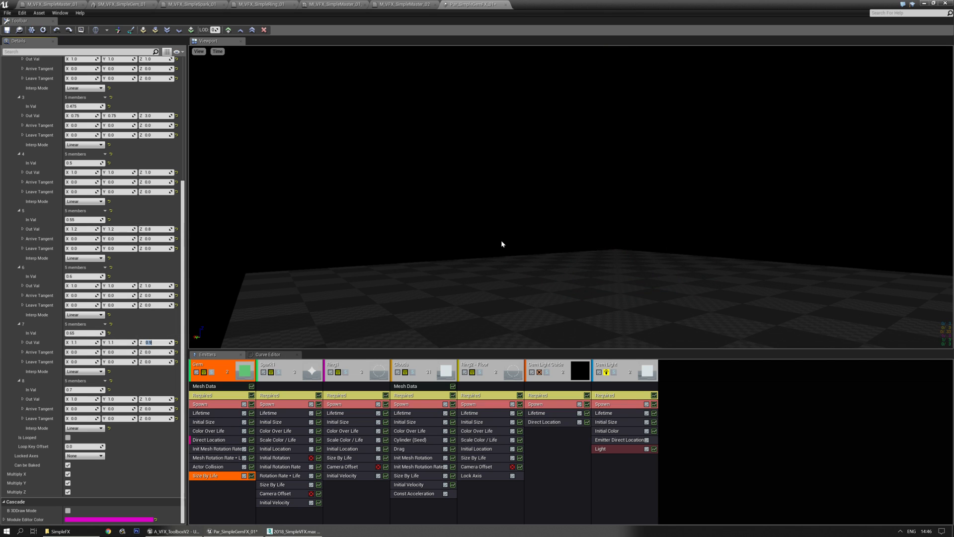
mouse_move(509, 244)
left_mouse_down()
mouse_move(560, 262)
mouse_move(521, 253)
left_mouse_up()
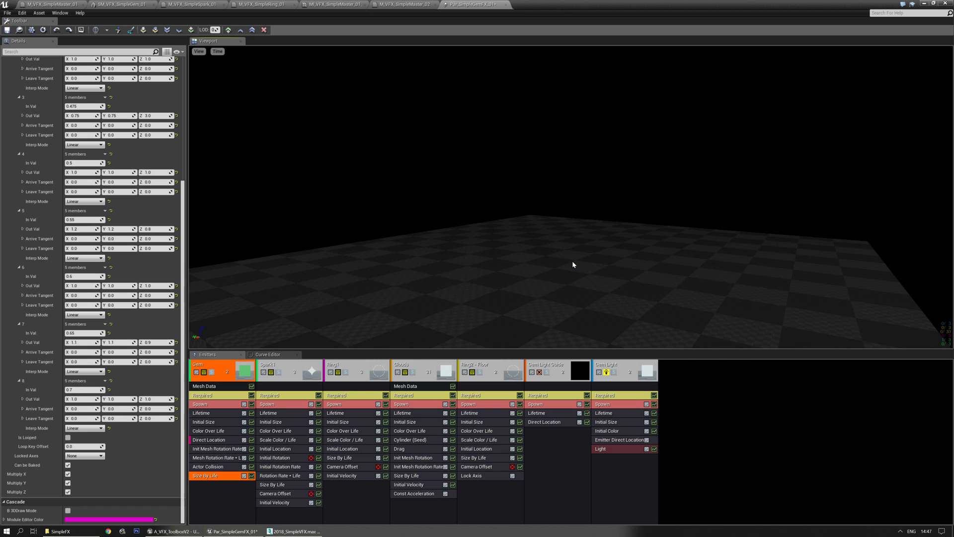
left_click_drag(585, 294, 584, 295)
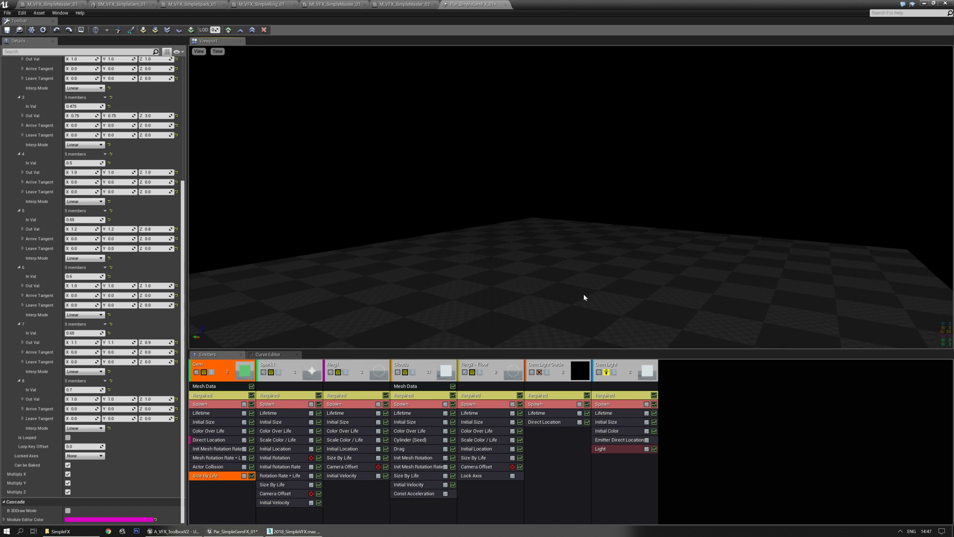
- Set the Clouds emitter's Initial Size maximum to 1.2 on all axes and review the clouds in the preview
left_click(411, 423)
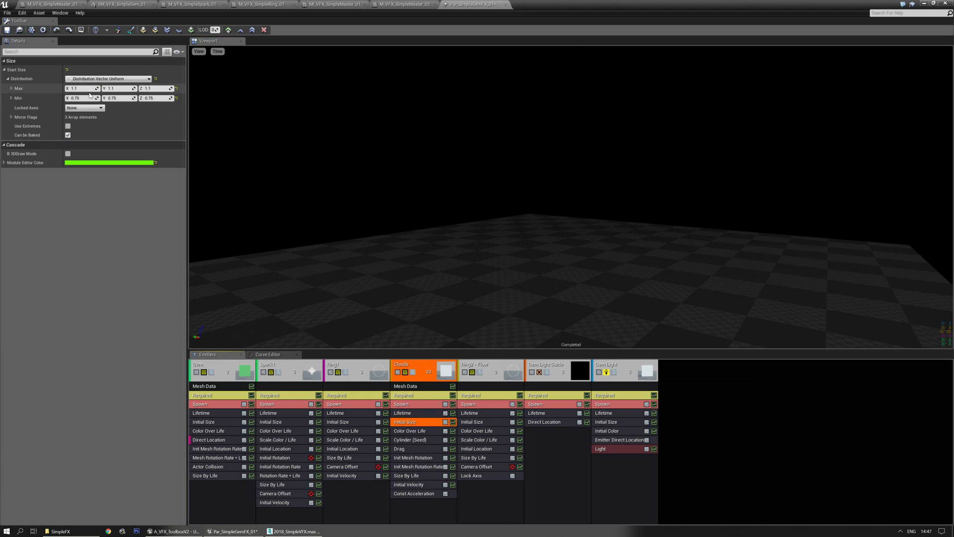
left_click(86, 89)
type("1")
type("1.2")
key("Tab")
left_click_drag(323, 165, 322, 170)
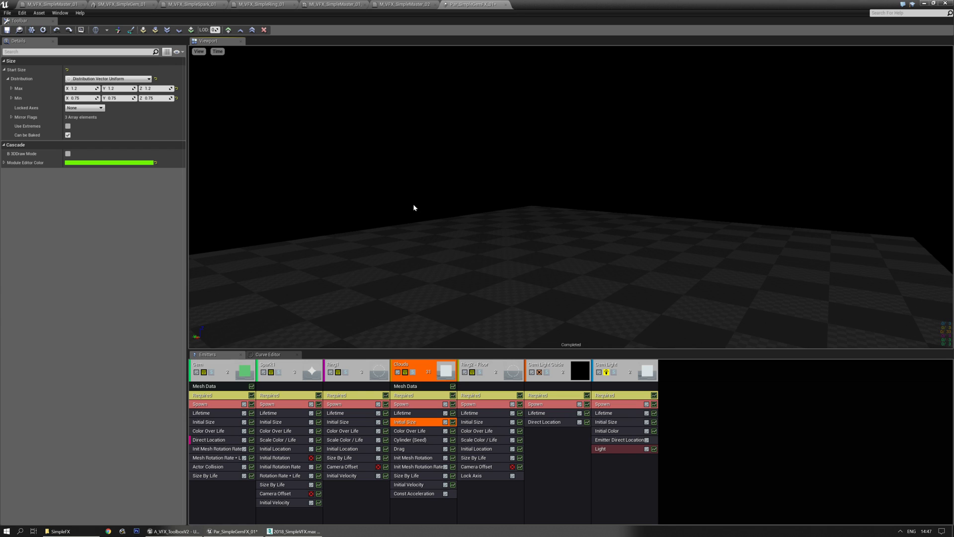
left_click_drag(414, 205, 422, 205)
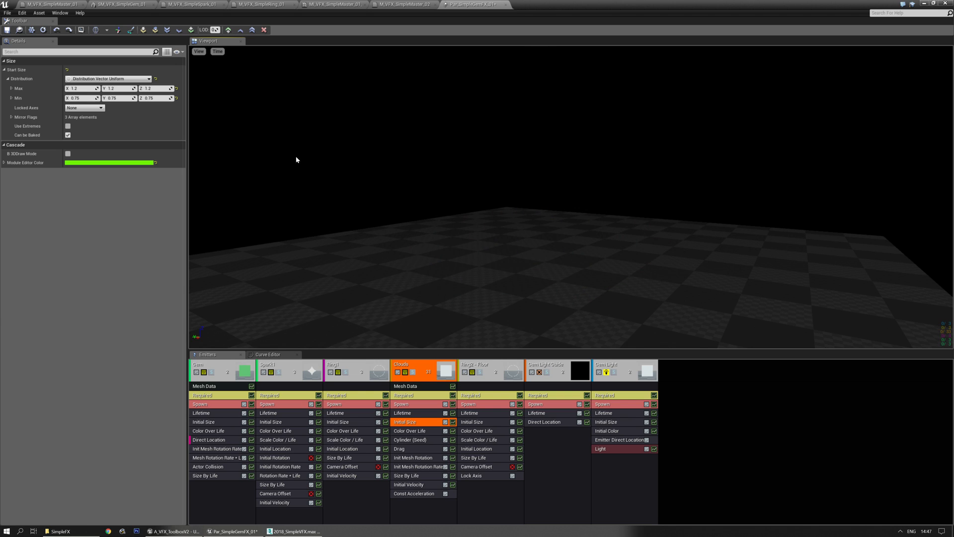
- Save the gem particle system, locate it in the Content Browser and save all modified assets
left_click(7, 30)
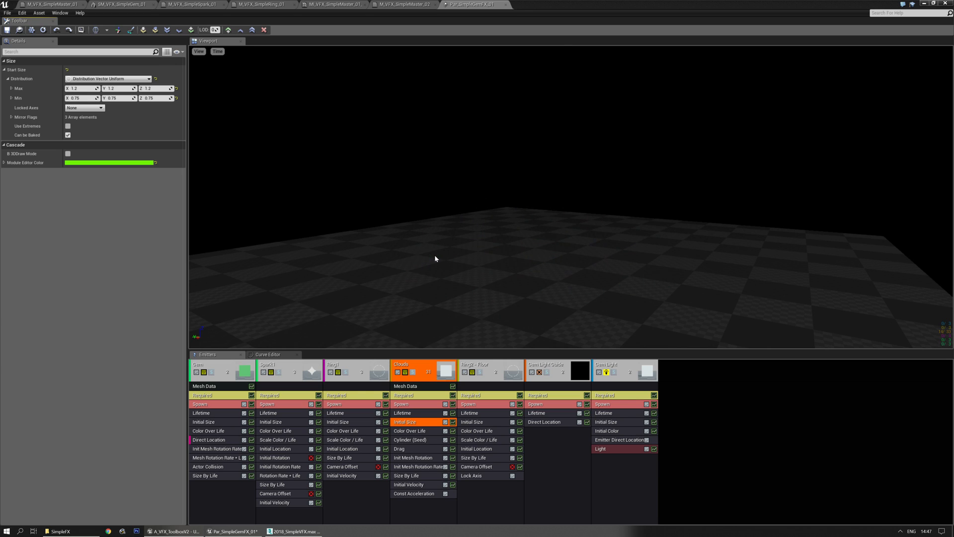
left_click(247, 531)
left_click(9, 32)
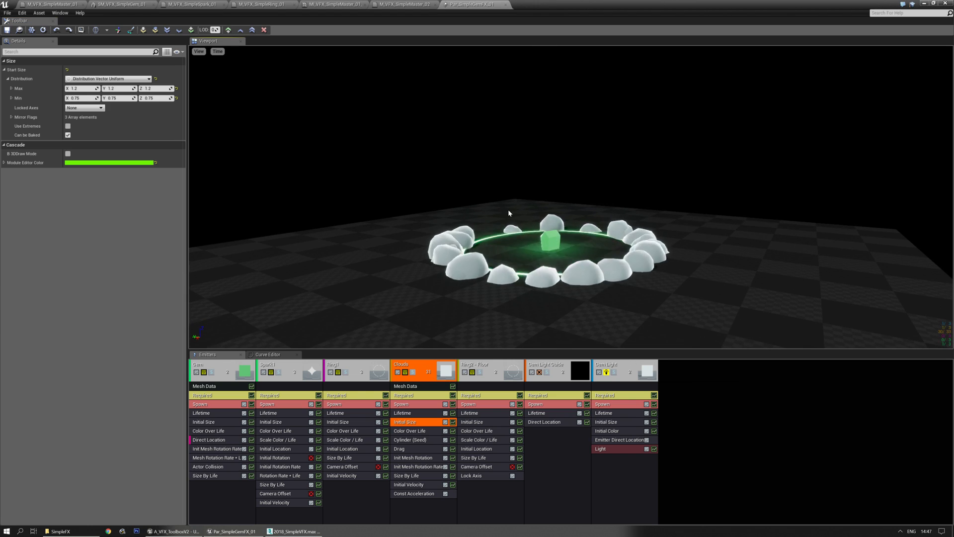
key("ctrl+b")
left_click(166, 128)
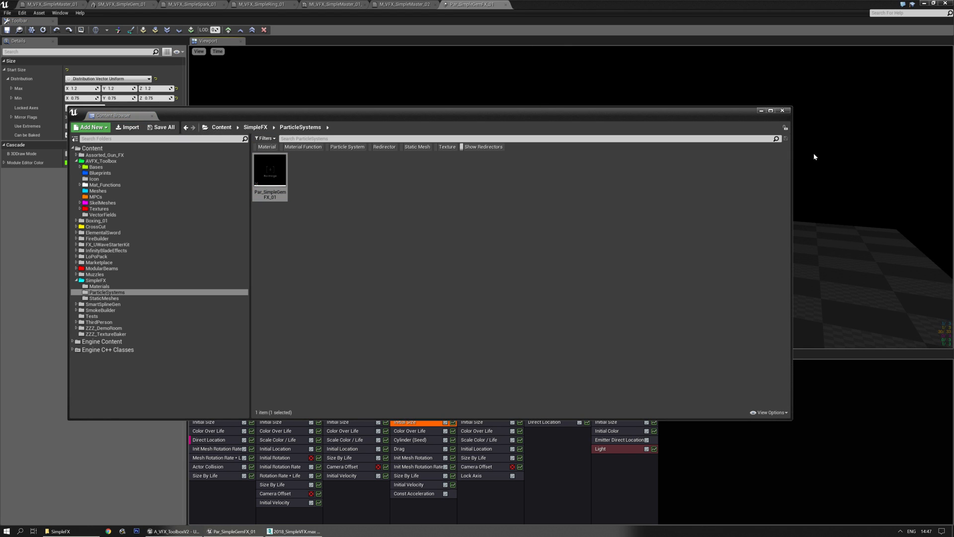
left_click(789, 111)
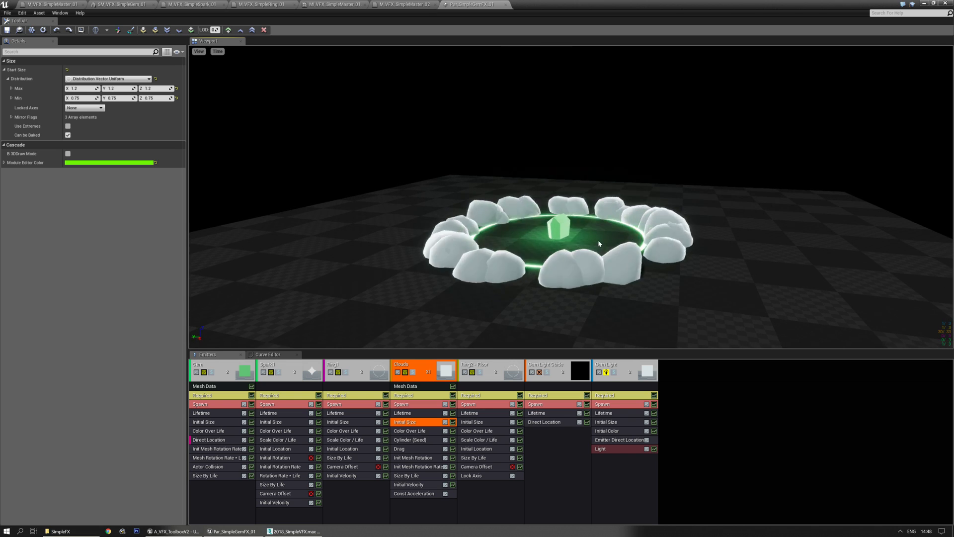
- Switch to 3ds Max and place a copy of the white cloud mesh in front of the orange gem
left_click(293, 531)
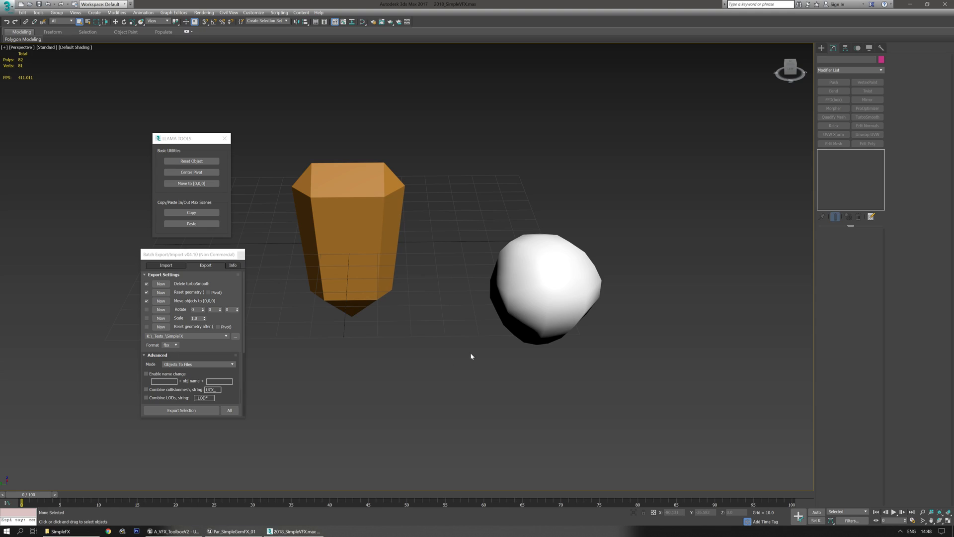
left_click(524, 283)
key("w")
mouse_move(524, 284)
middle_mouse_down("alt")
mouse_move(499, 300)
mouse_move(512, 296)
middle_mouse_up("alt")
mouse_move(532, 285)
left_mouse_down("shift")
mouse_move(382, 253)
mouse_move(358, 259)
left_mouse_up("shift")
left_click(476, 298)
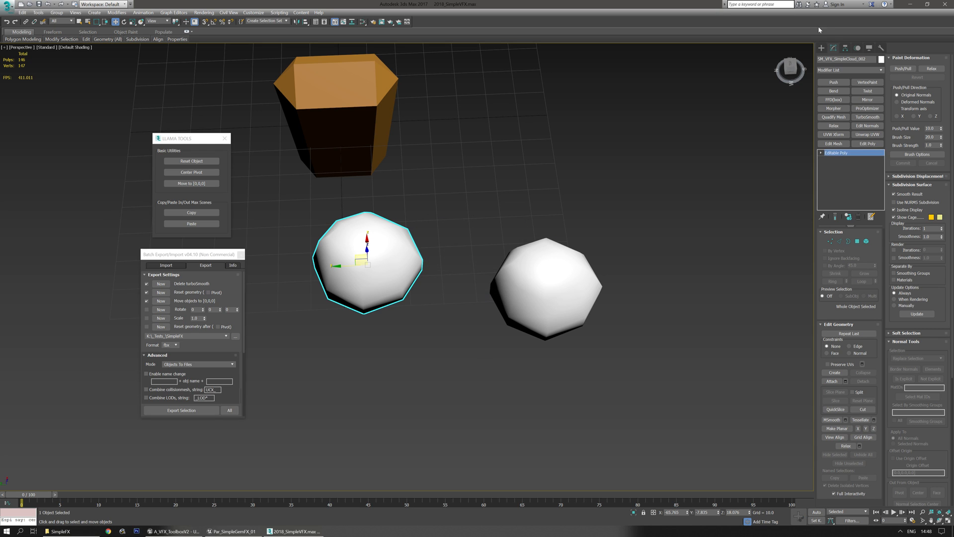
- Show edged faces, add a ProOptimizer modifier to the cloud copy and calculate it with a vertex count of 38
mouse_move(418, 341)
middle_mouse_down("alt")
mouse_move(398, 307)
mouse_move(458, 305)
mouse_move(447, 325)
mouse_move(497, 336)
middle_mouse_up("alt")
key("F4")
scroll(399, 333, "up", 3)
middle_click_drag(497, 337, 533, 320, "alt")
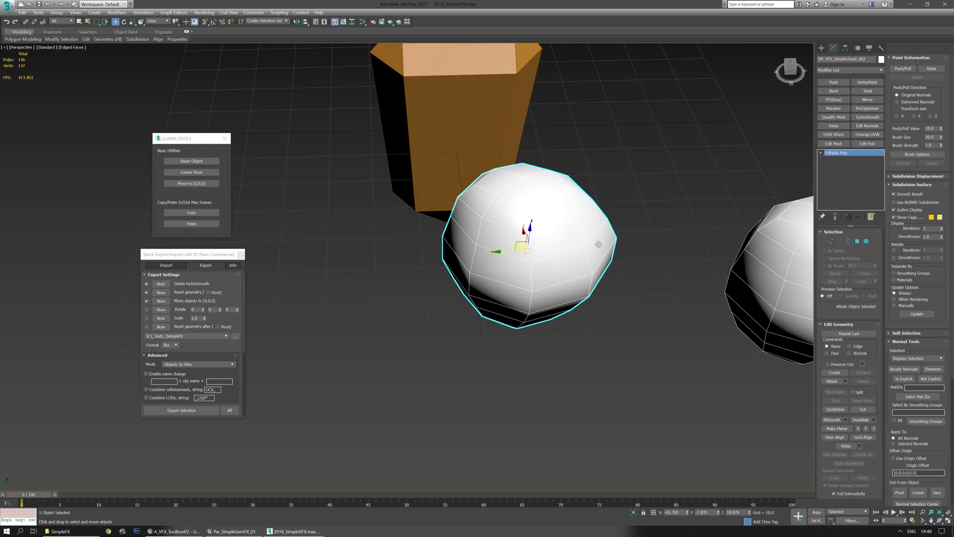
left_click(868, 109)
left_click(851, 259)
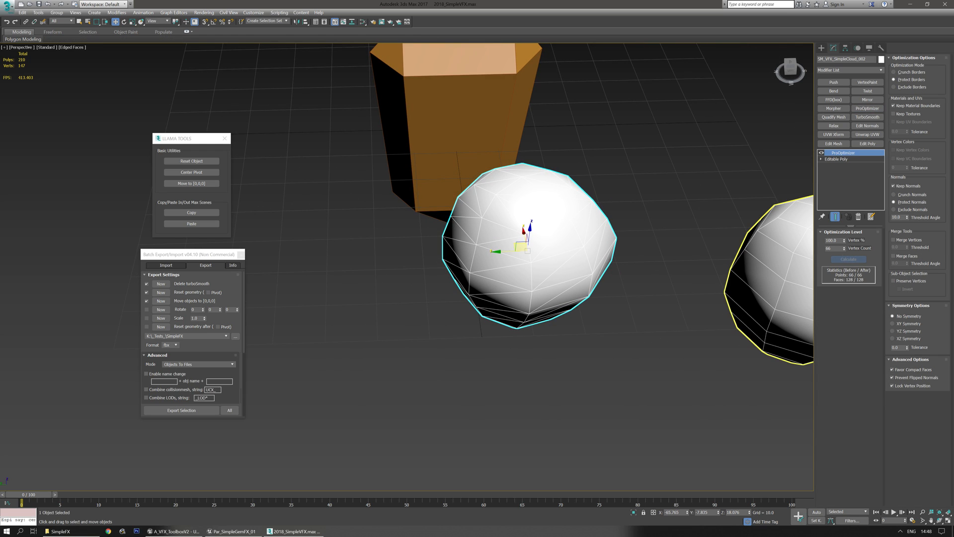
type("38")
key("Return")
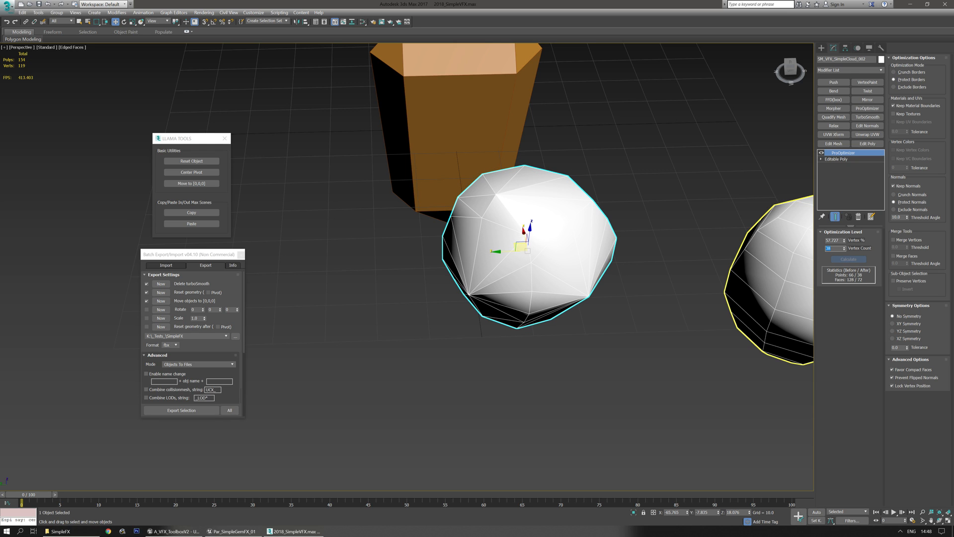
- Isolate the cloud copy, turn off Keep Material Boundaries and choose Crunch Normals in its ProOptimizer
middle_click_drag(740, 332, 731, 308, "alt")
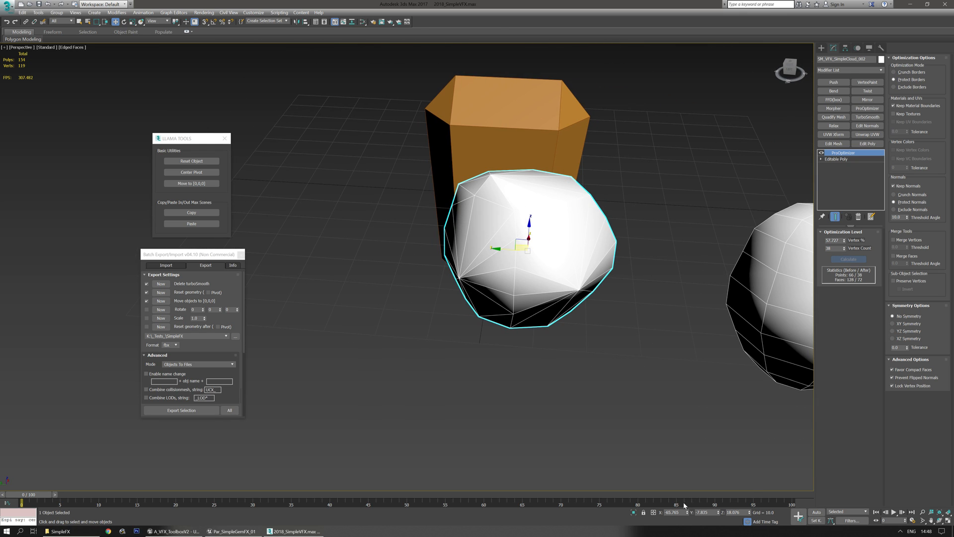
left_click(634, 512)
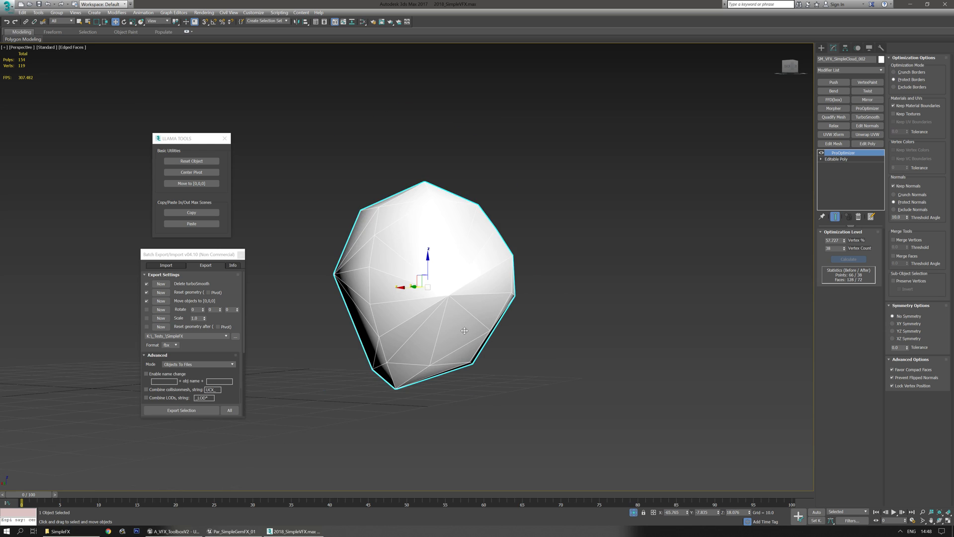
middle_click_drag(464, 338, 785, 242, "alt")
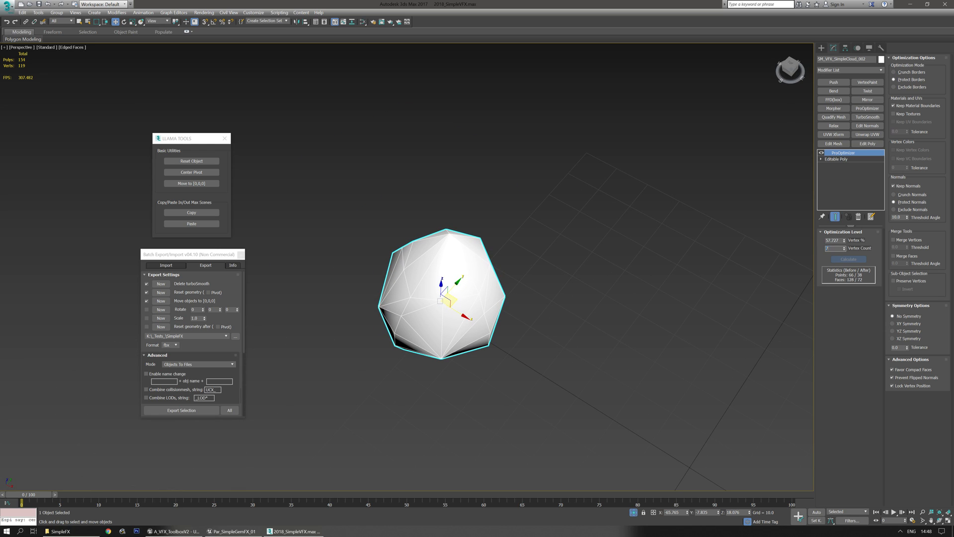
mouse_move(640, 370)
middle_mouse_down("alt")
mouse_move(643, 320)
mouse_move(622, 366)
middle_mouse_up("alt")
left_click(894, 106)
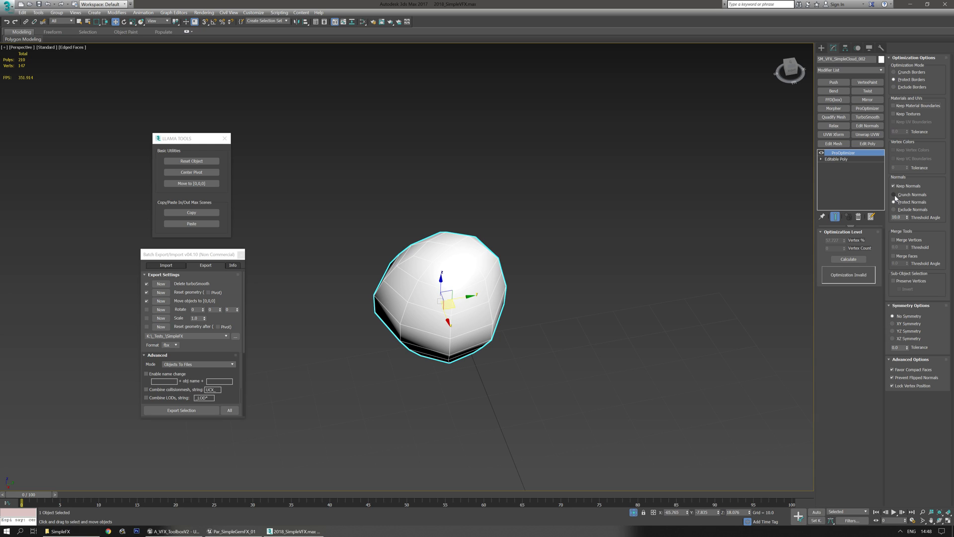
- Recalculate the ProOptimizer and try vertex counts of 5, 6, 7, 8 and 12 on the cloud copy
left_click(844, 277)
type("5")
key("Return")
type("6")
key("Return")
type("7")
key("Return")
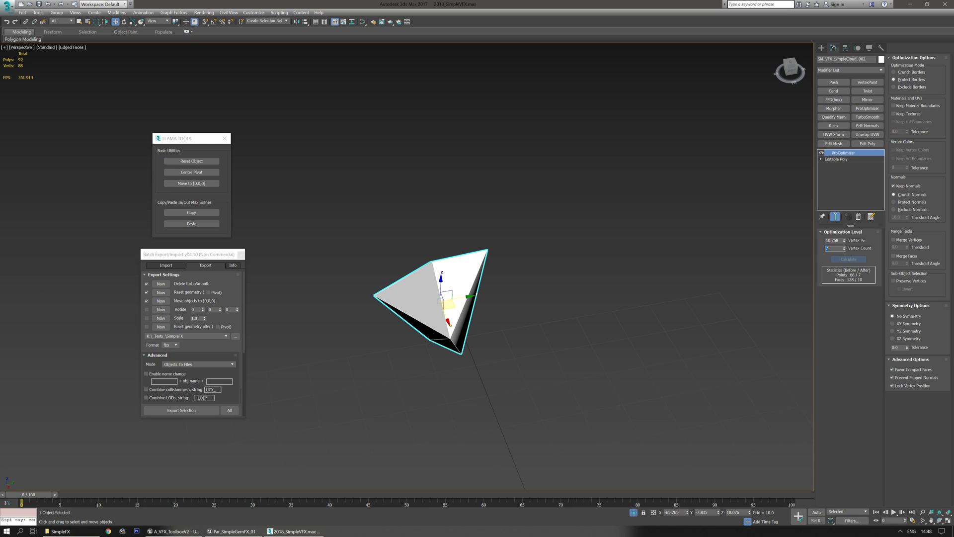
type("8")
key("Return")
type("12")
key("Return")
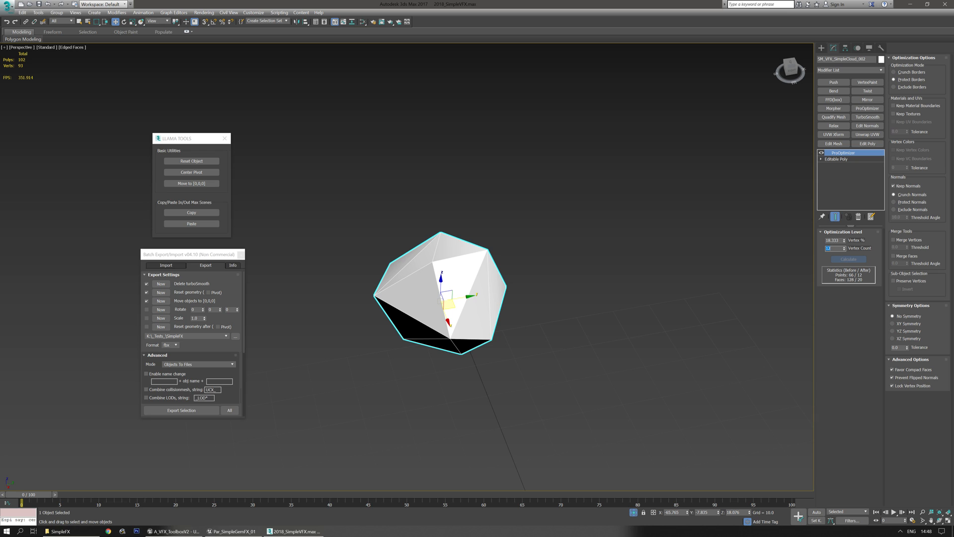
- Set the cloud copy's ProOptimizer vertex count to 11 and check the faceted shape from several angles
middle_click_drag(682, 346, 448, 332, "alt")
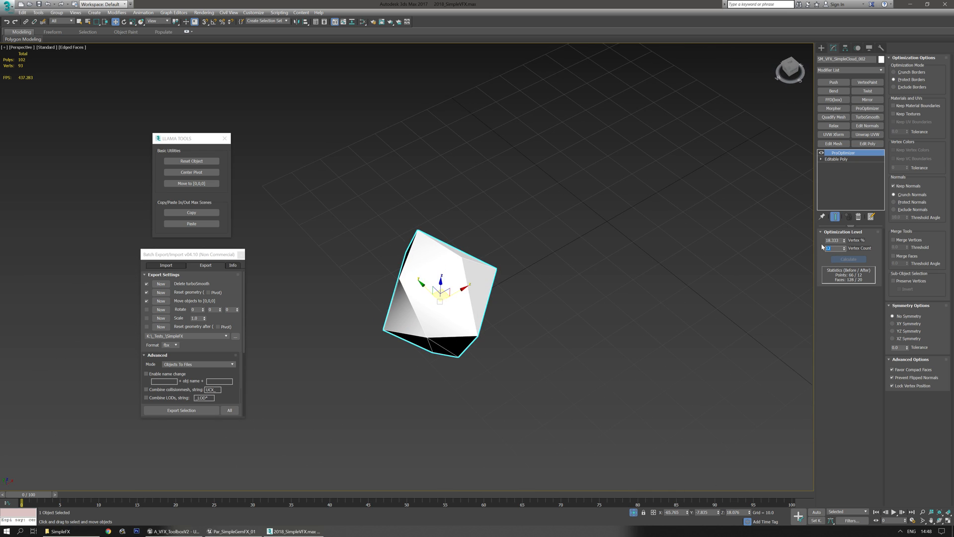
type("11")
key("Return")
middle_click_drag(423, 343, 522, 350, "alt")
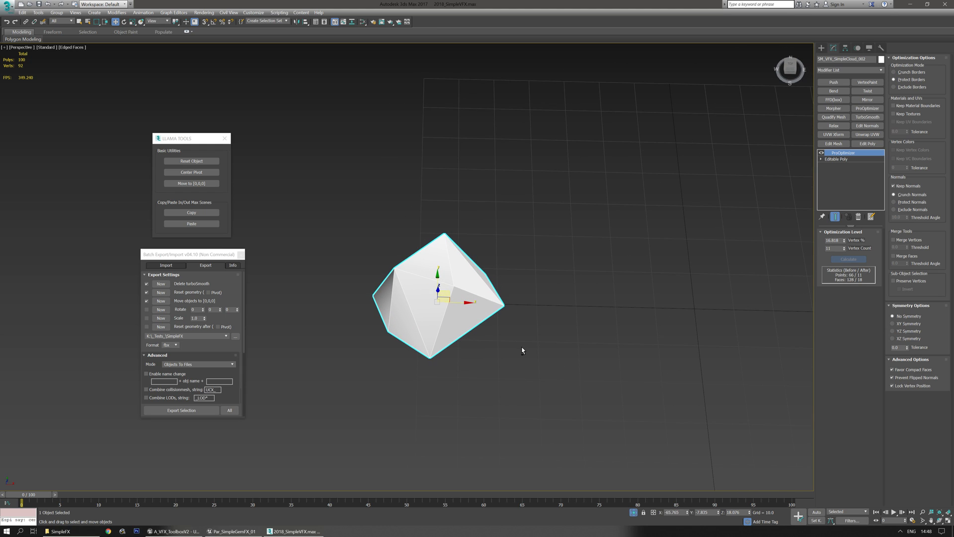
- Clone the 11-vertex mesh along the X axis so that the copy sits beside it
left_click_drag(458, 302, 627, 304, "shift")
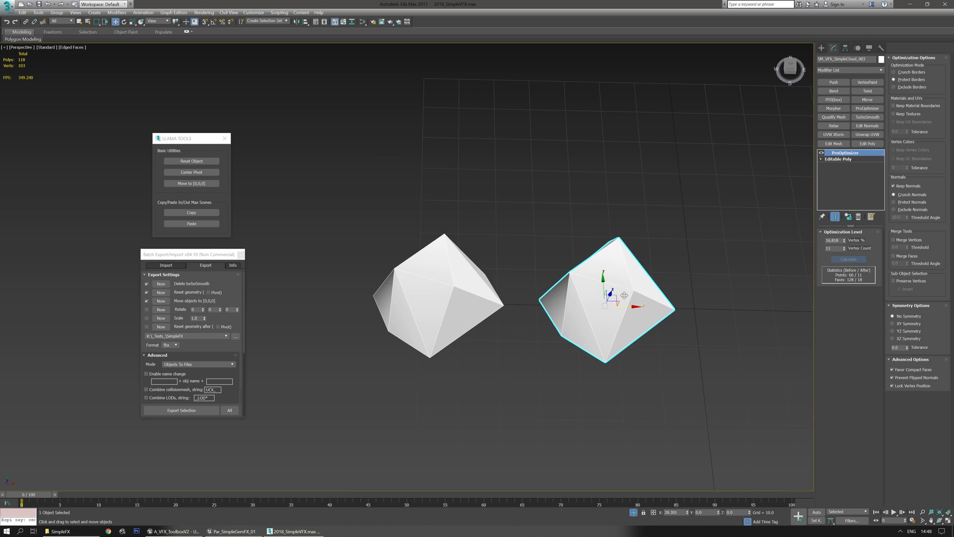
left_click(503, 300)
middle_click_drag(663, 313, 625, 315)
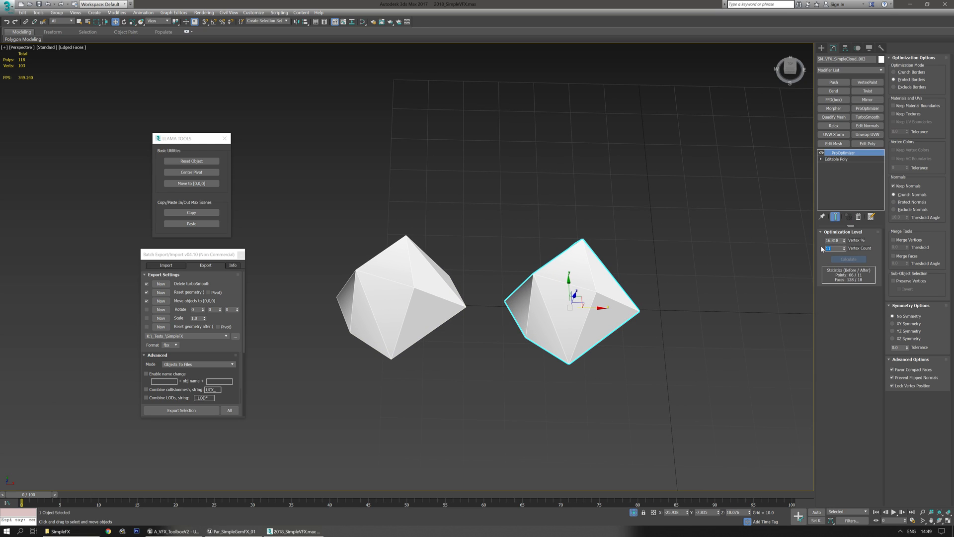
- Try vertex counts of 6 and 5 on the new copy, settle on 4 and inspect the shape
type("6")
key("Return")
type("5")
key("Return")
type("4")
key("Return")
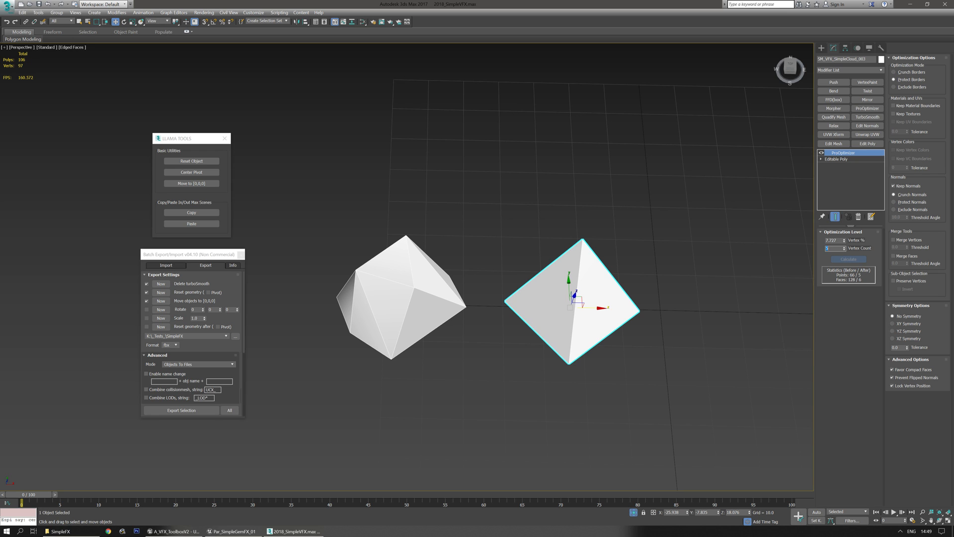
mouse_move(588, 332)
middle_mouse_down("alt")
mouse_move(533, 260)
mouse_move(520, 323)
mouse_move(571, 336)
mouse_move(612, 294)
mouse_move(586, 318)
middle_mouse_up("alt")
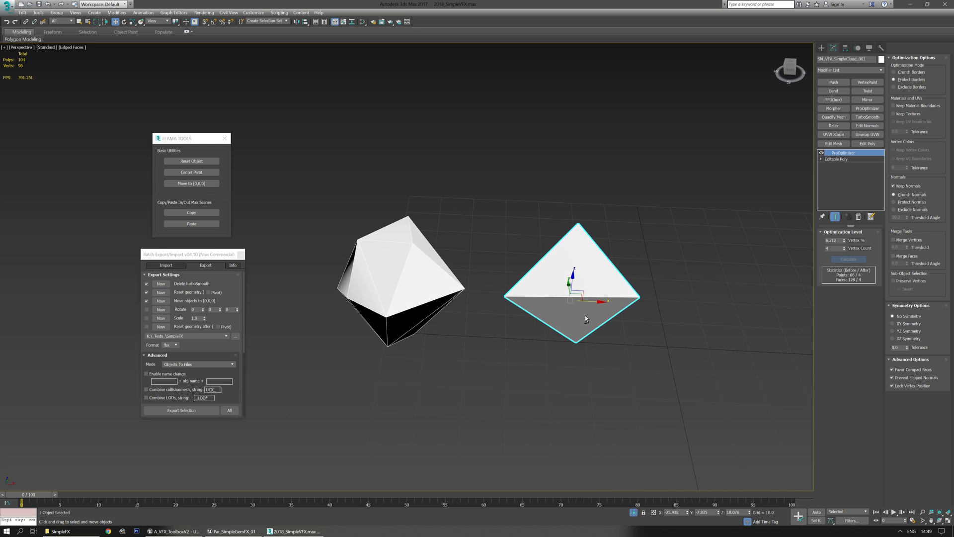
middle_click_drag(520, 382, 502, 395, "alt")
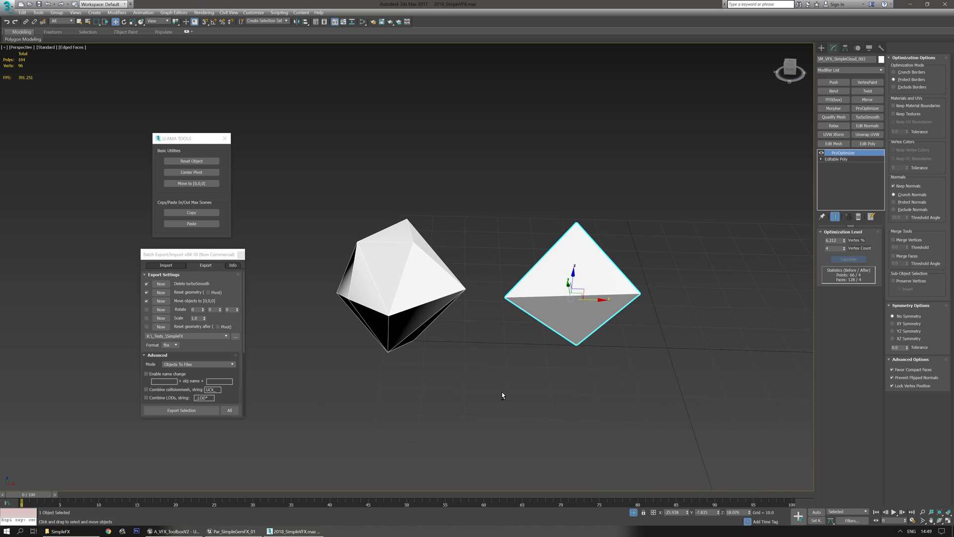
- Collapse both optimized meshes to Editable Poly and select the four-vertex one
middle_click_drag(622, 327, 609, 281)
key("ctrl+e")
middle_click_drag(587, 242, 587, 320)
left_click(429, 282)
left_click(584, 283)
- Select two opposite vertices of the tetrahedron and scale them closer together to form a narrow shard
key("1")
left_click_drag(659, 282, 618, 318)
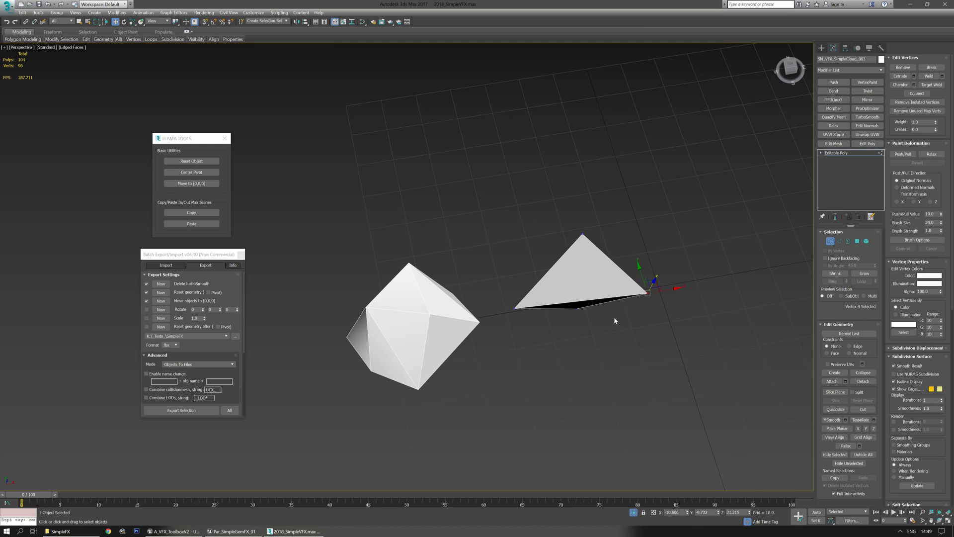
left_click(516, 307, "ctrl")
middle_click_drag(528, 323, 508, 320)
key("r")
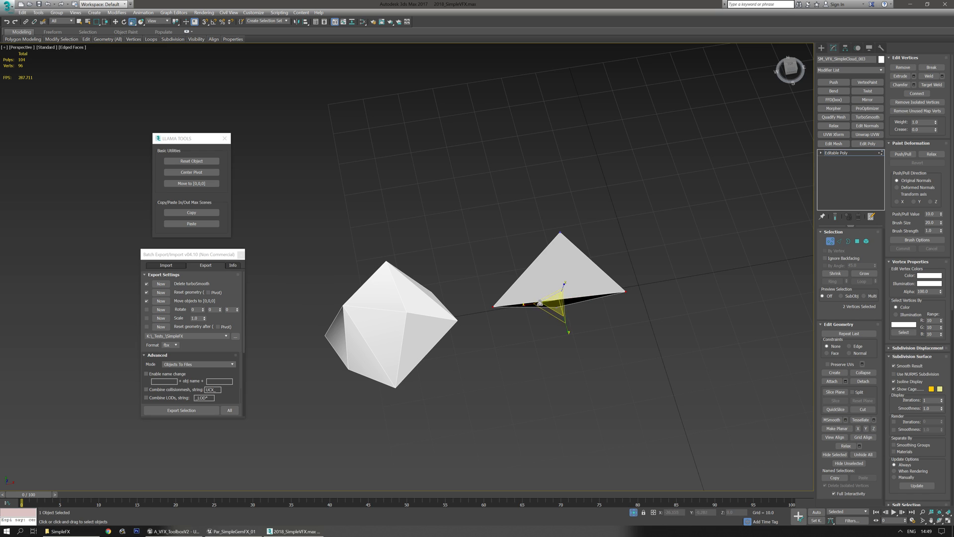
left_click_drag(526, 305, 560, 309)
- Cut edges across the narrow shard from its side vertices to the middle of the long edge between them
middle_click_drag(522, 368, 631, 330, "alt")
middle_click_drag(625, 330, 651, 345)
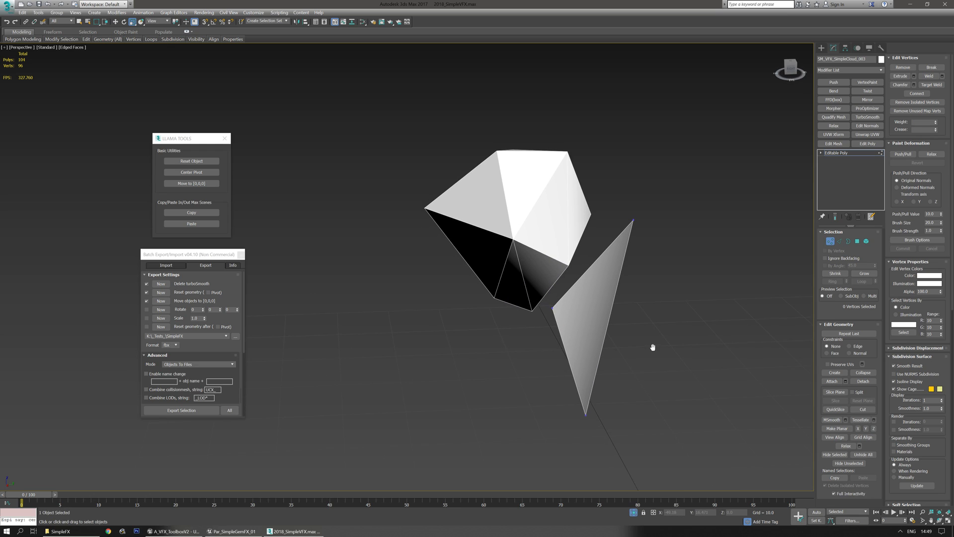
key("alt+c")
left_click(552, 308)
left_click(606, 327)
middle_click_drag(522, 366, 617, 315, "alt")
left_click(621, 318)
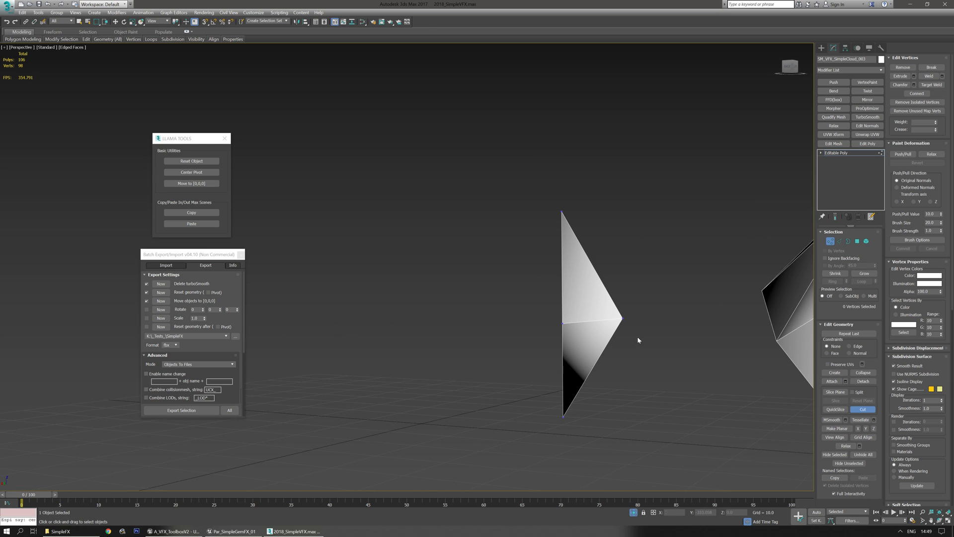
- Move the new middle vertex outward along Y and rename the narrow shard SM_VFX_SimpleGemShard_02
middle_click_drag(483, 356, 527, 370, "alt")
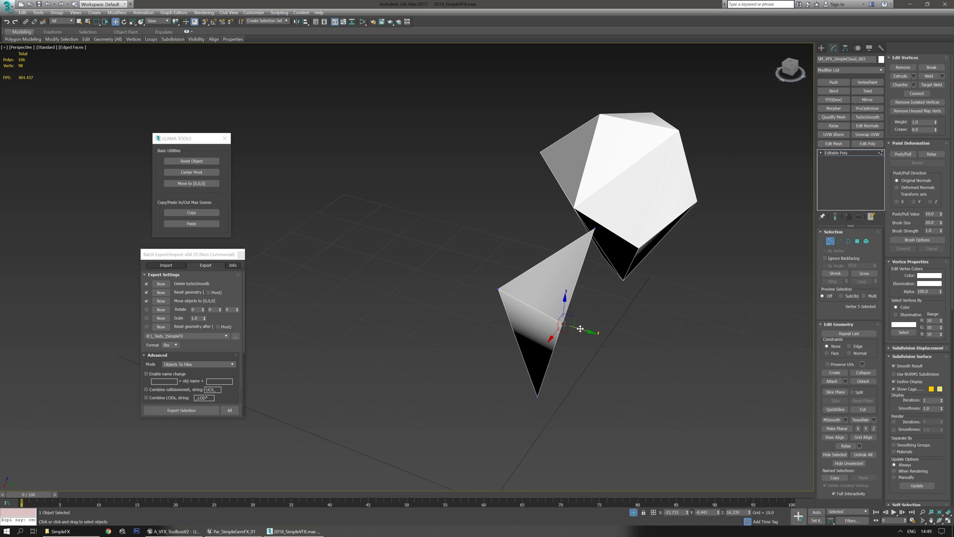
left_click_drag(580, 329, 595, 333)
mouse_move(604, 340)
middle_mouse_down("alt")
mouse_move(568, 334)
mouse_move(634, 345)
mouse_move(607, 336)
middle_mouse_up("alt")
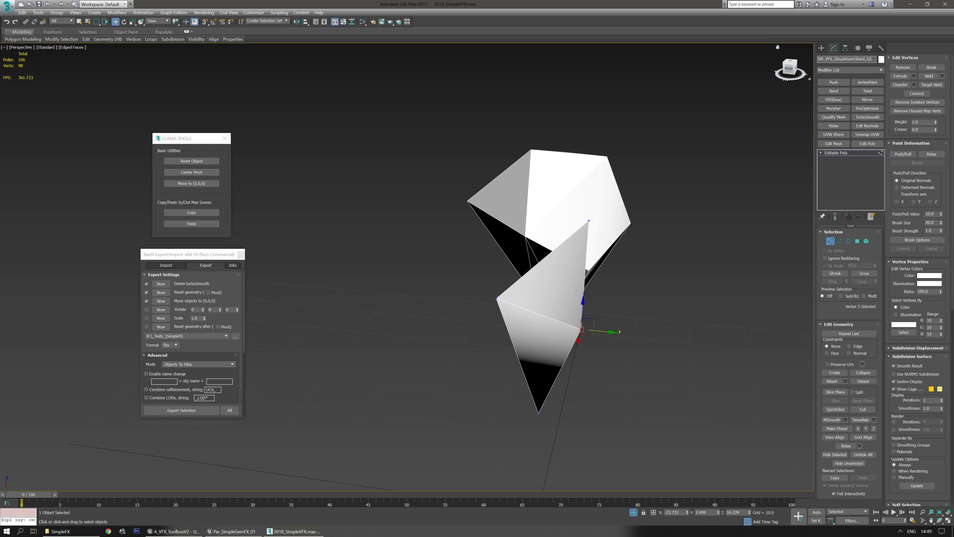
- Leave vertex editing, select the larger faceted mesh and rename it SM_VFX_SimpleGemShard_01
left_click(586, 193)
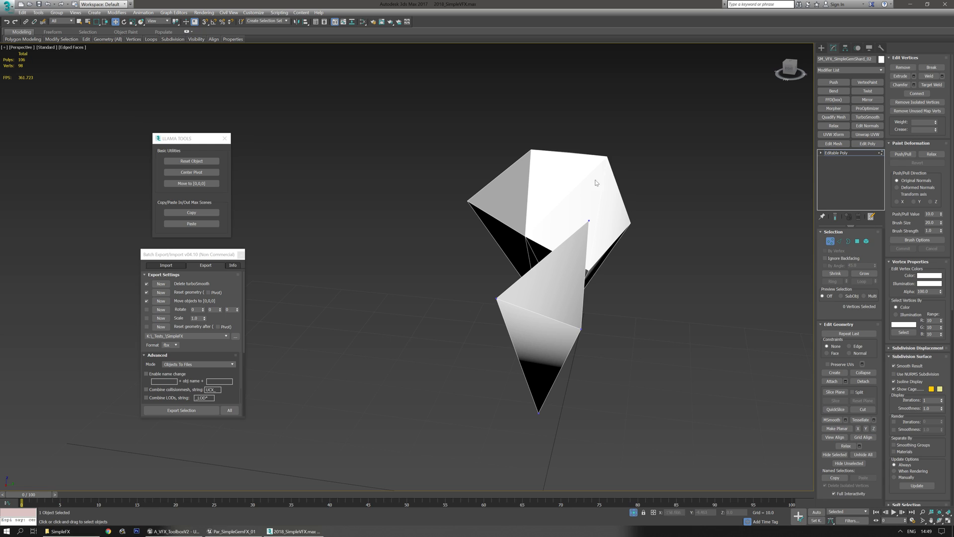
left_click(822, 48)
left_click(547, 191)
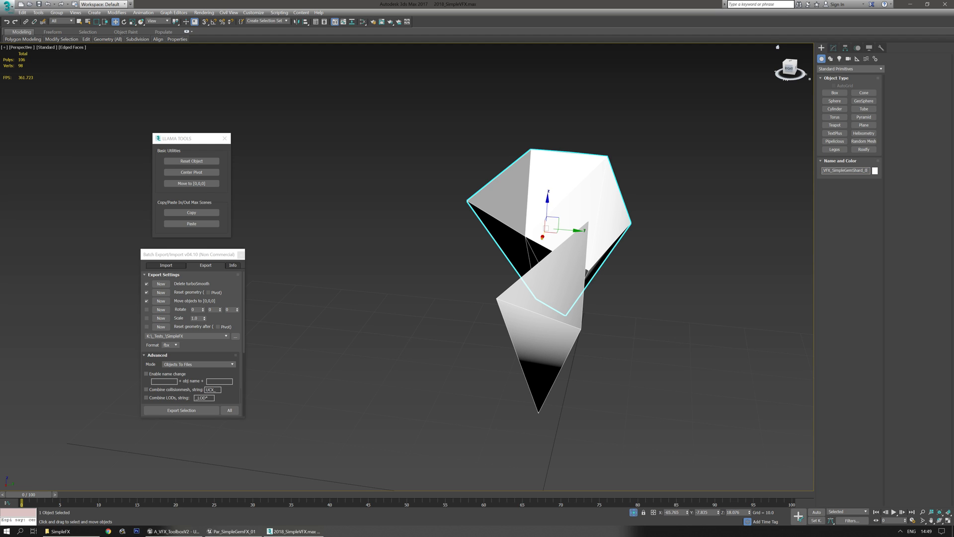
- Reset both shard meshes with Llama Tools and center the pivot of each one
middle_click_drag(687, 258, 643, 302, "alt")
left_click_drag(746, 154, 475, 440)
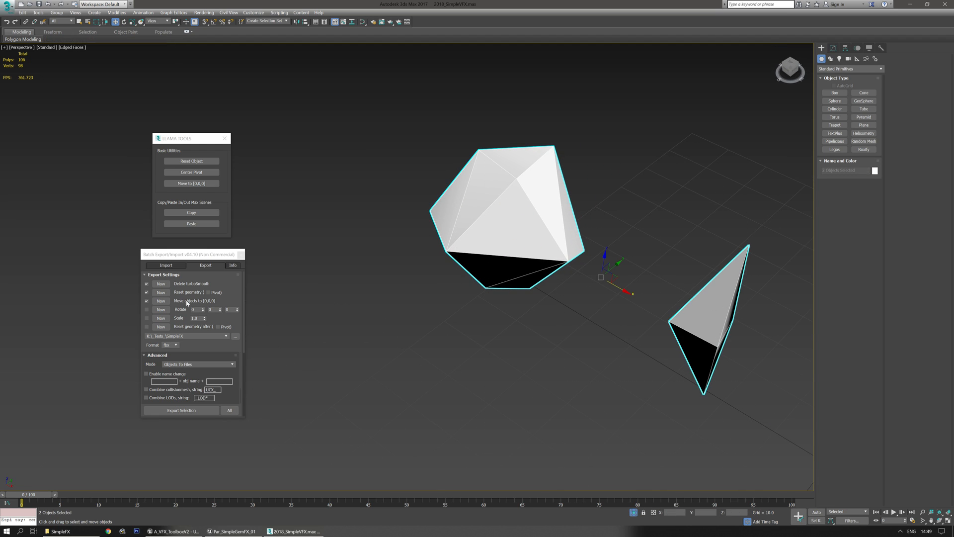
left_click(202, 162)
left_click(474, 230)
left_click(188, 175)
left_click(715, 334)
left_click(198, 174)
- Select all polygons of the larger shard and auto-smooth them with a threshold of 0.0
middle_click_drag(555, 403, 483, 331, "alt")
left_click(390, 258)
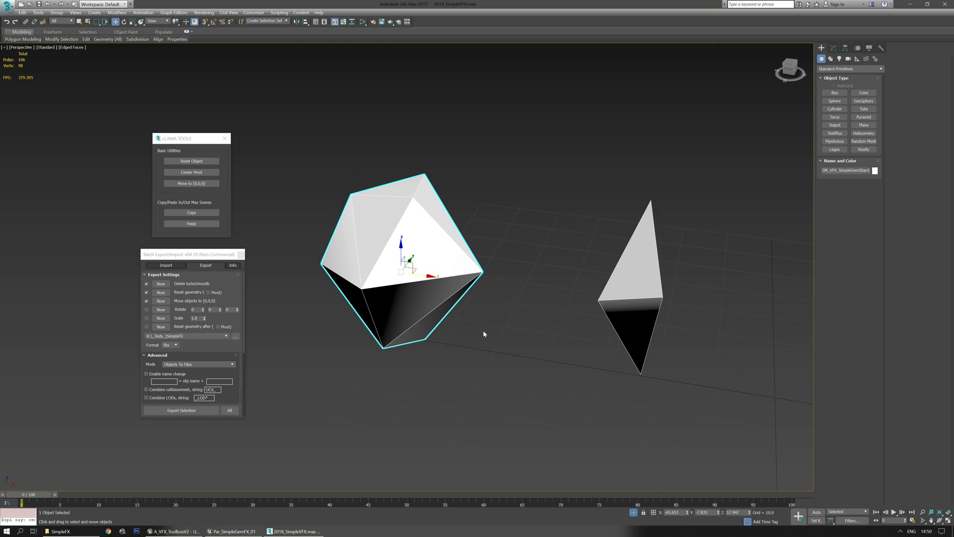
key("4")
key("ctrl+a")
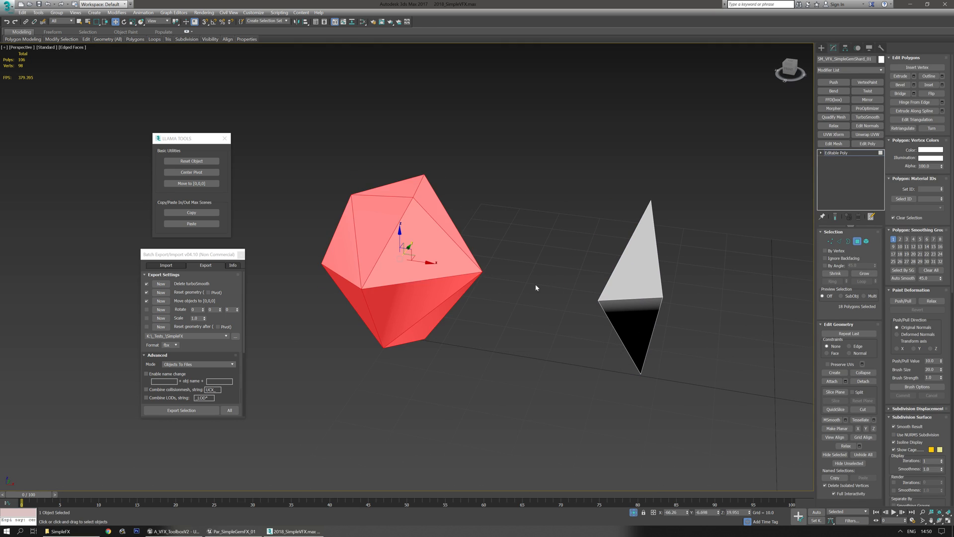
middle_click_drag(530, 294, 550, 298)
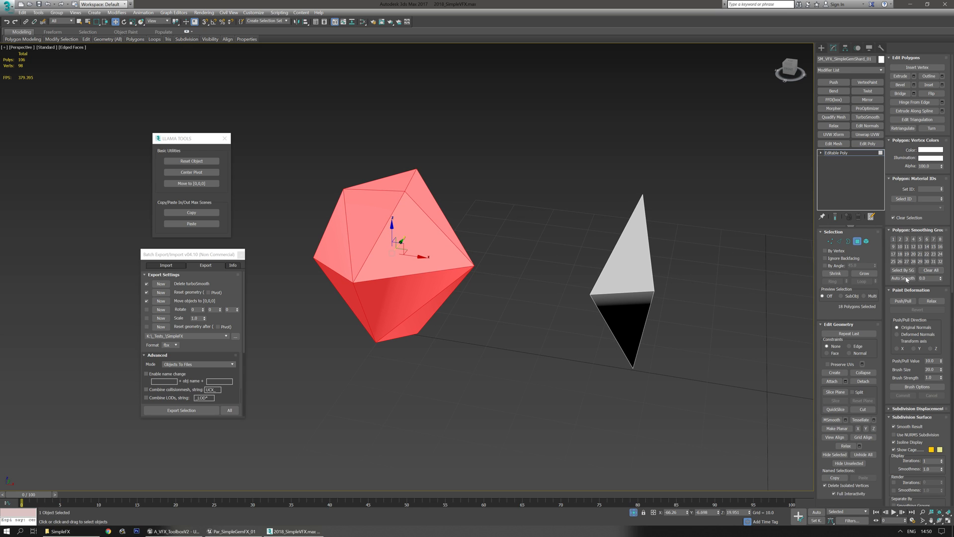
middle_click_drag(612, 329, 589, 344, "alt")
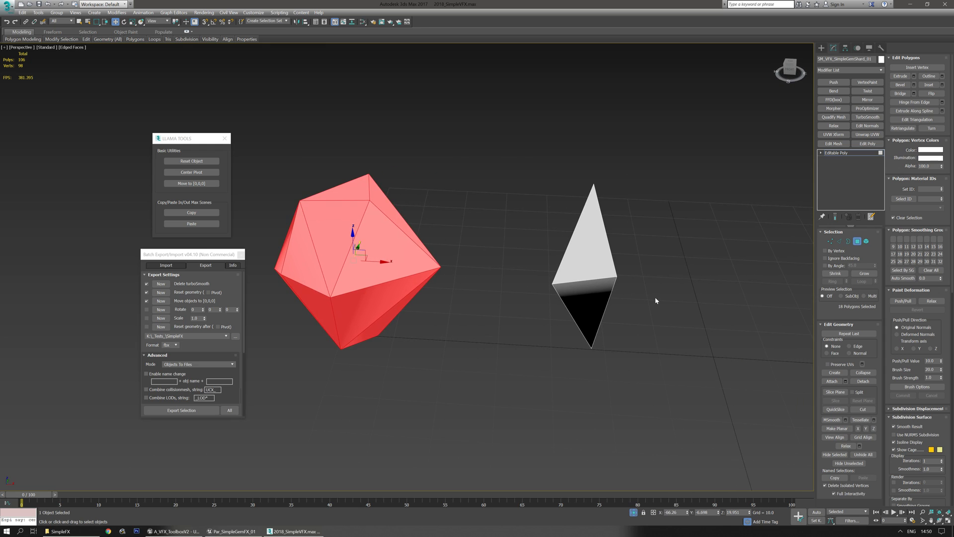
- Select all polygons of the narrow shard SM_VFX_SimpleGemShard_02, auto-smooth them with a threshold of 0.0 and leave polygon editing
left_click(669, 222)
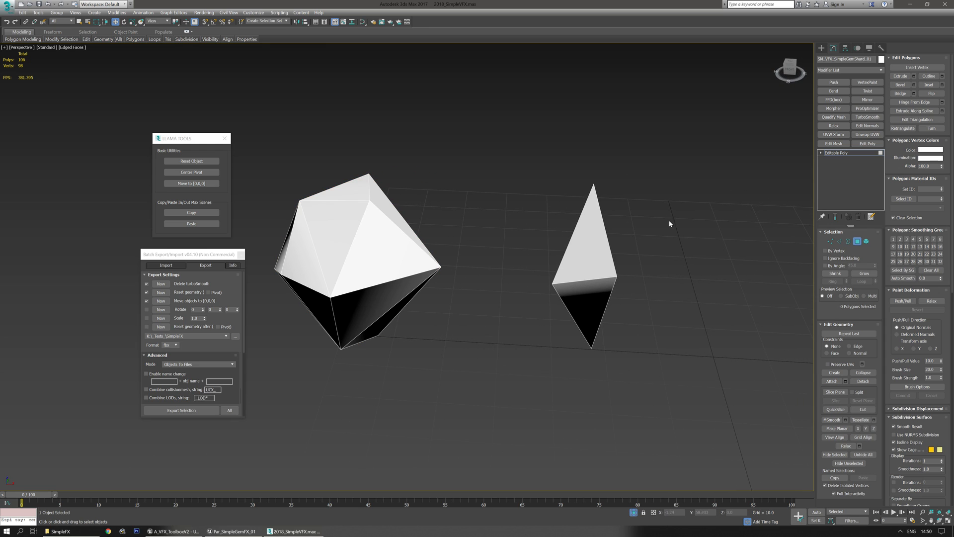
left_click(843, 153)
left_click_drag(563, 331, 557, 338)
left_click(857, 241)
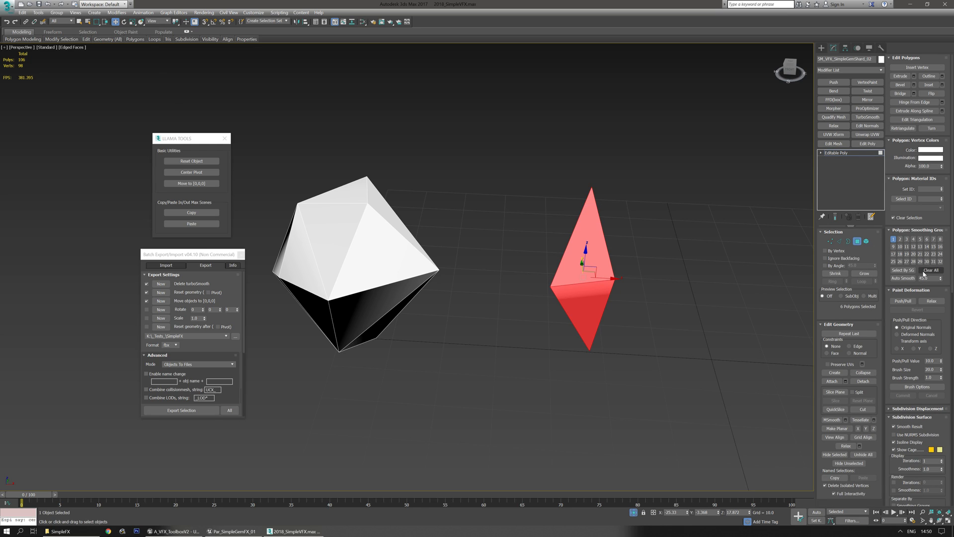
left_click(926, 271)
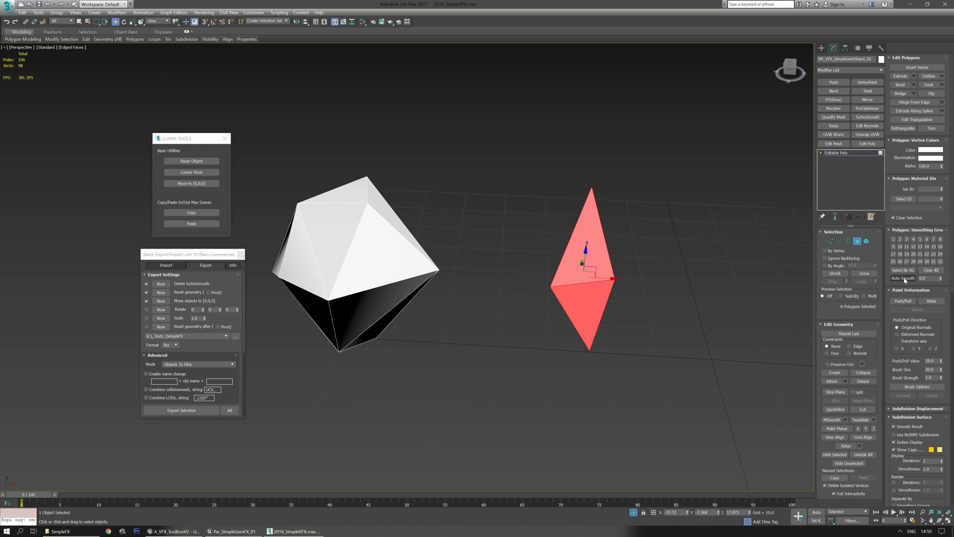
left_click(821, 48)
- Select both gem shard meshes and batch export them as FBX files to the SimpleFX folder
mouse_move(614, 323)
middle_mouse_down("alt")
mouse_move(524, 304)
mouse_move(599, 326)
middle_mouse_up("alt")
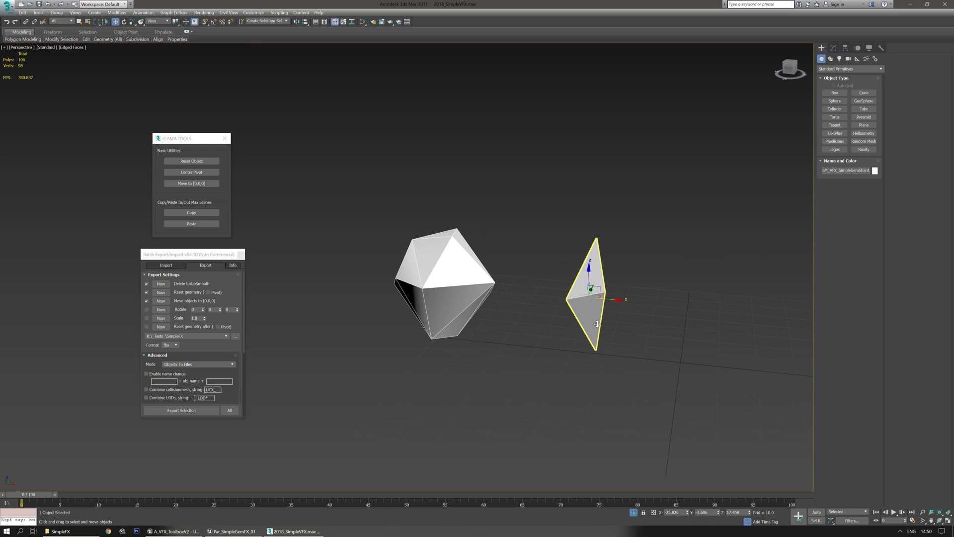
middle_click_drag(597, 324, 522, 279, "alt")
left_click_drag(525, 217, 321, 326)
left_click(169, 410)
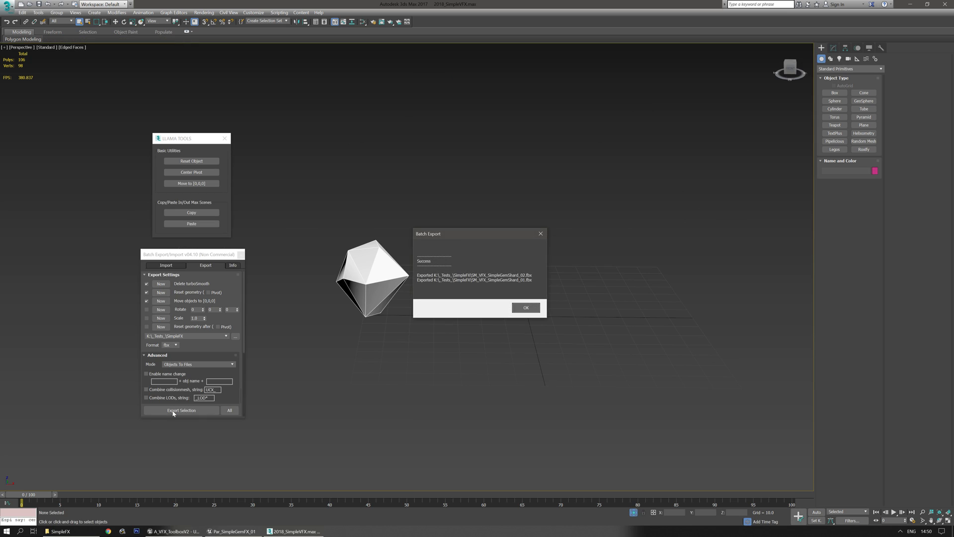
left_click(522, 311)
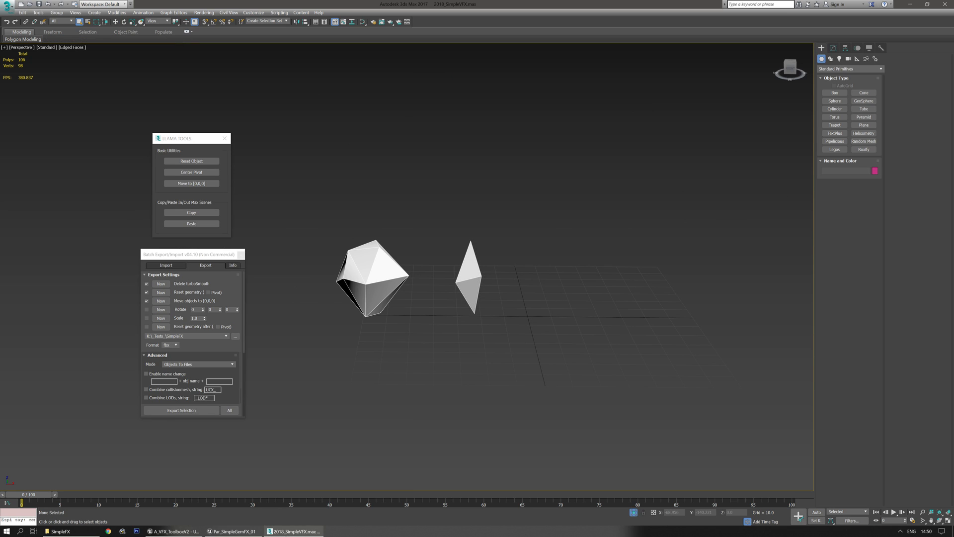
- Switch to Unreal Editor and import both gem shard FBX files into SimpleFX/StaticMeshes using the same import settings for all
left_click(232, 531)
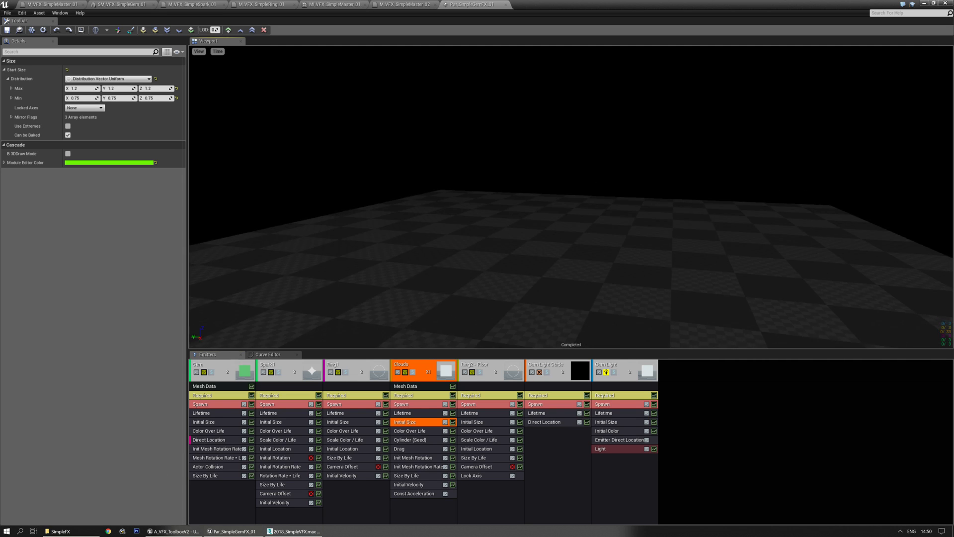
left_click(78, 530)
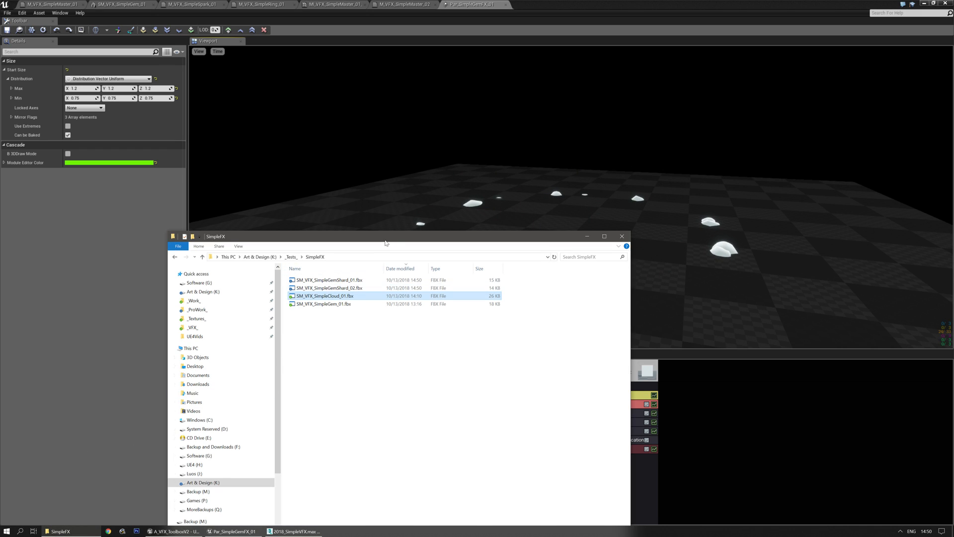
left_click(622, 237)
key("ctrl+b")
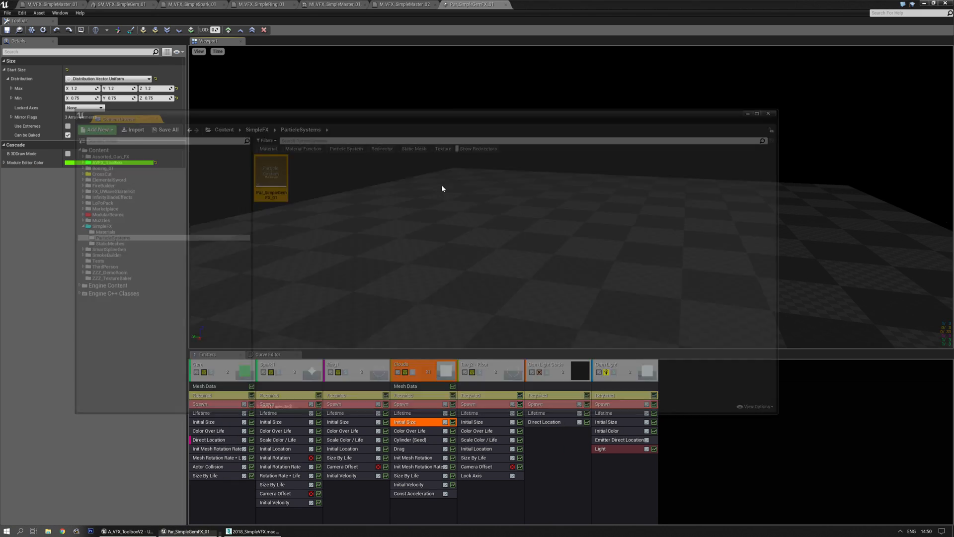
left_click(117, 245)
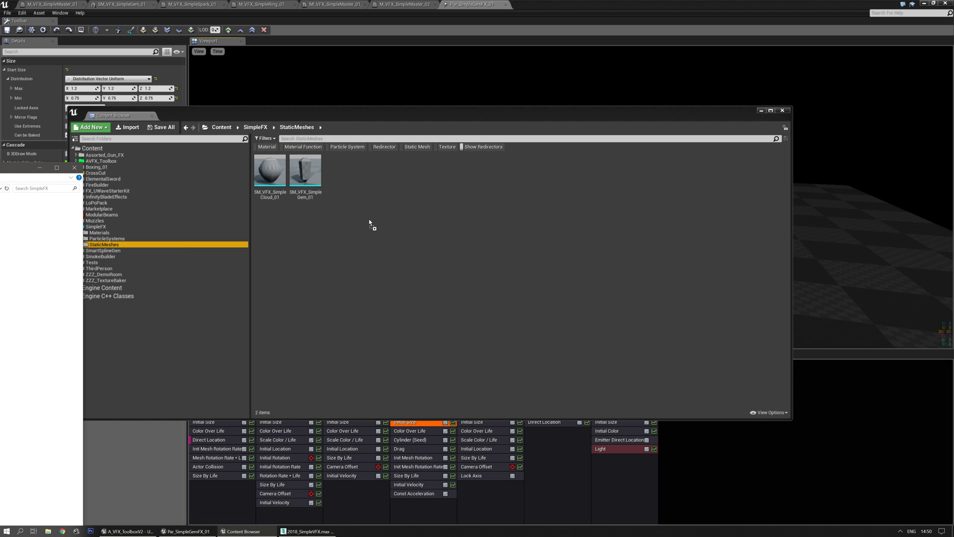
left_click_drag(369, 220, 370, 221)
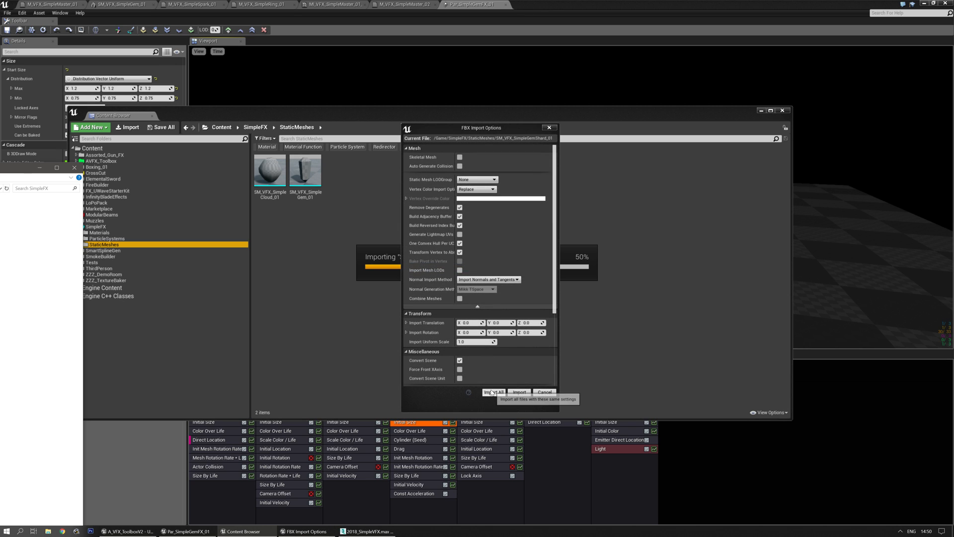
left_click(492, 392)
- Save the two imported gem shard static meshes and move the Content Browser out of the way
key("ctrl+shift+s")
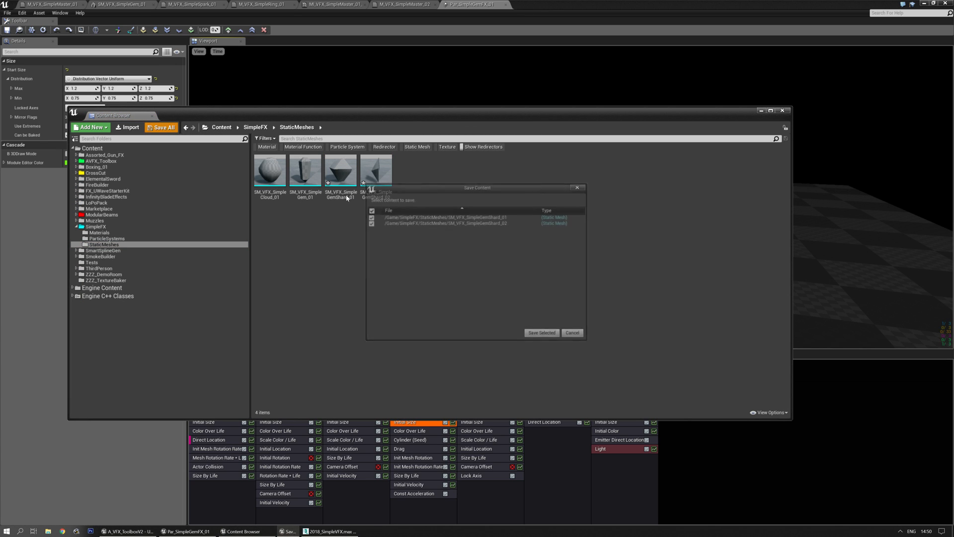
left_click(541, 331)
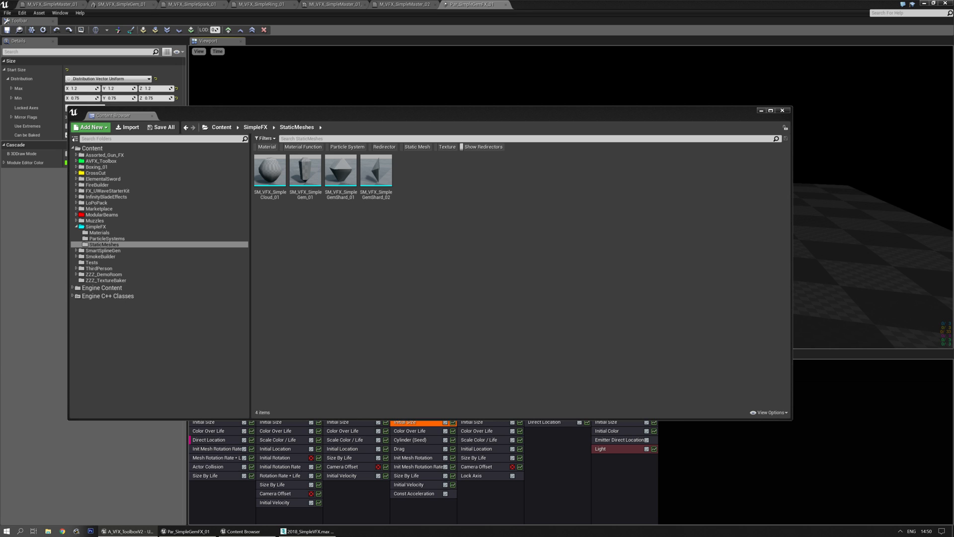
left_click(449, 118)
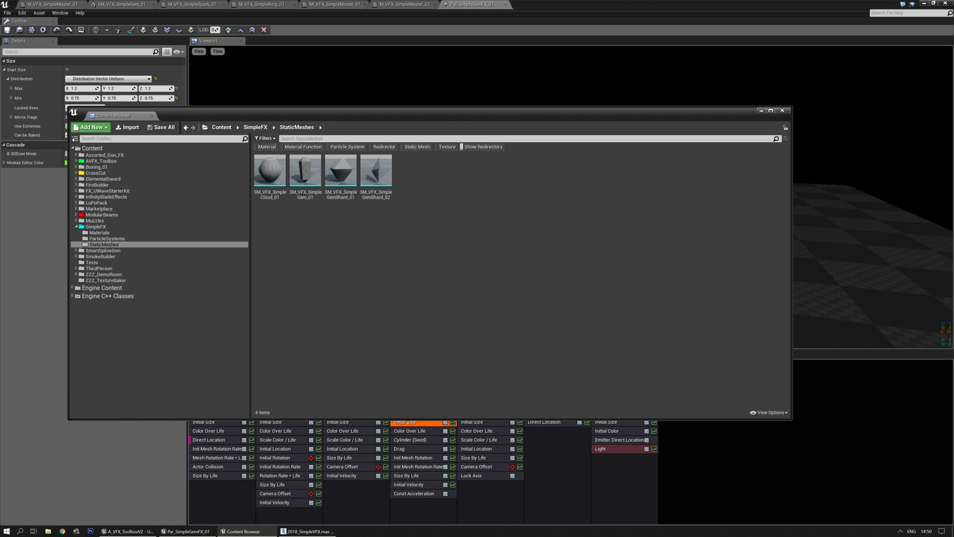
left_click_drag(422, 116, 0, 85)
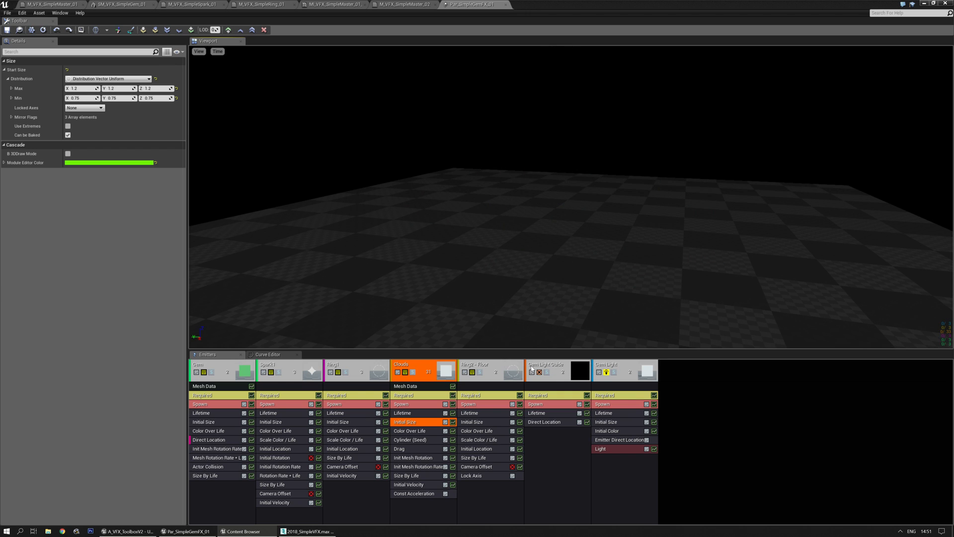
- Duplicate the Clouds emitter and rename the copy GemShard 1
left_click(421, 365)
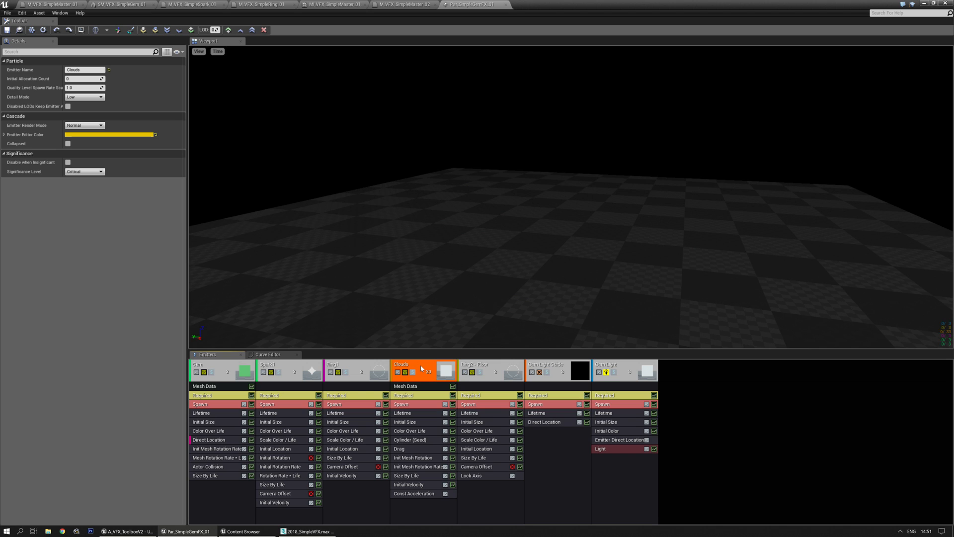
key("ctrl+d")
left_click(494, 370)
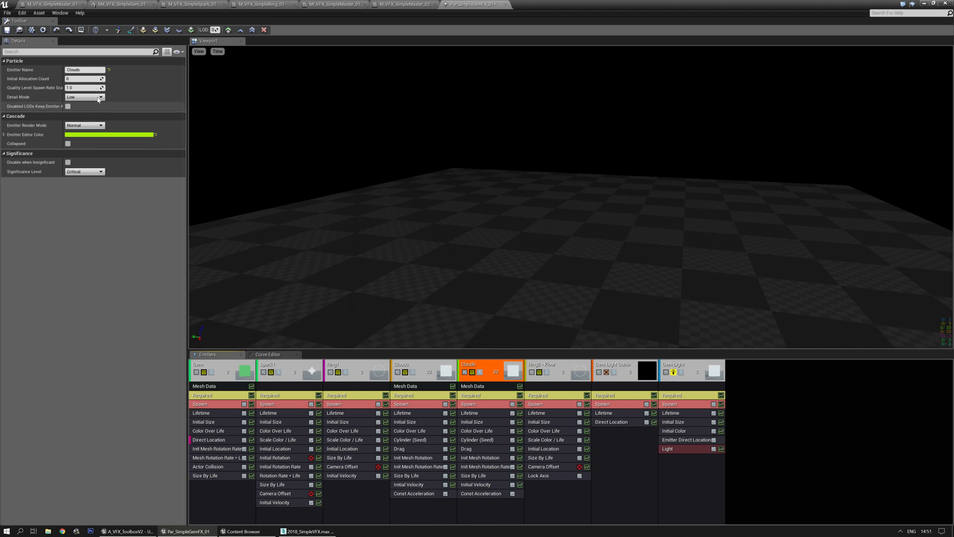
left_click(84, 70)
type("Ge")
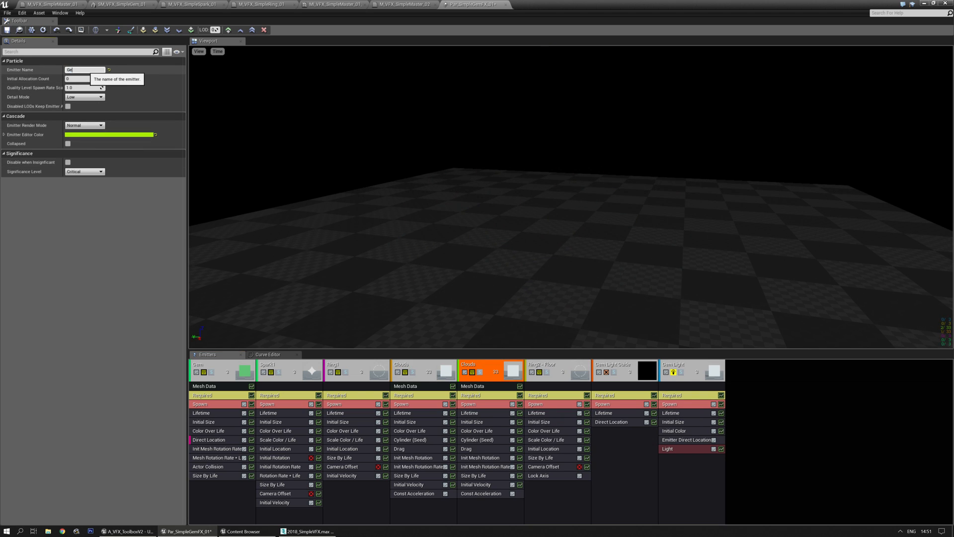
type("mShard 1")
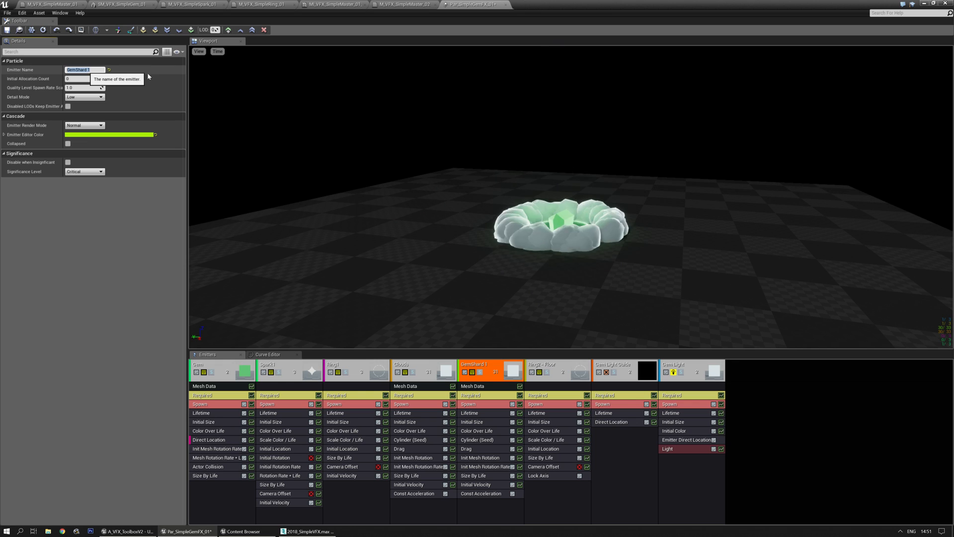
key("Return")
- Assign SM_VFX_SimpleGemShard_01 as the mesh in the GemShard 1 emitter's Mesh Data module
left_click(475, 386)
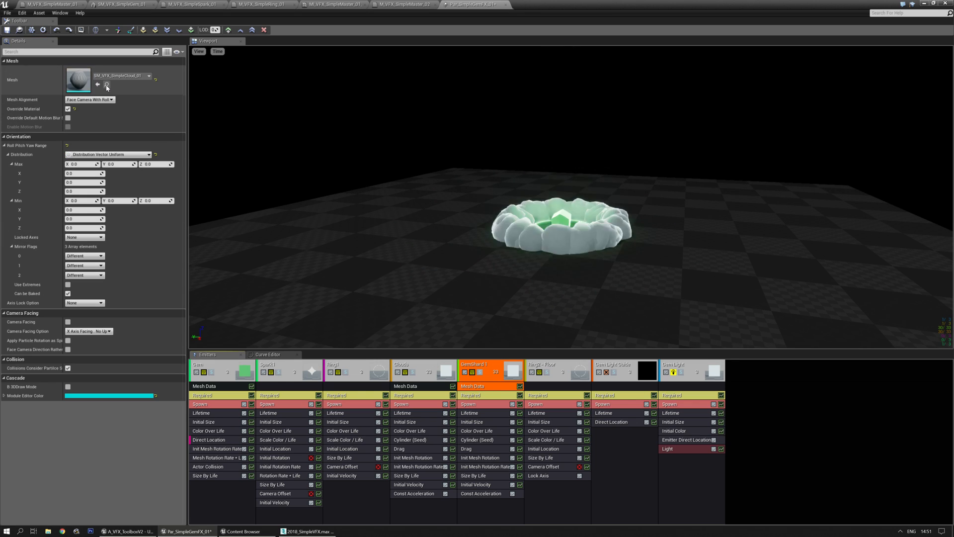
left_click_drag(0, 102, 151, 132)
left_click(119, 189)
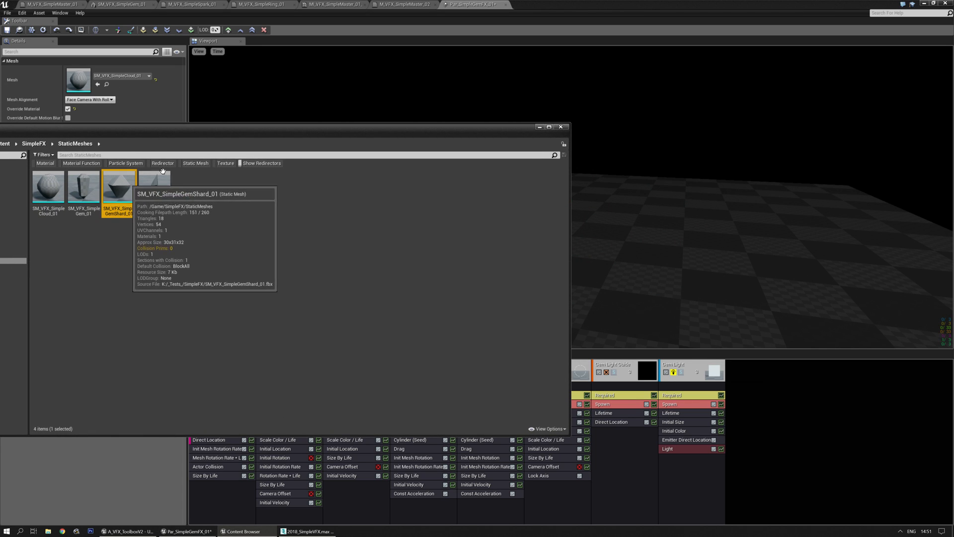
left_click_drag(218, 134, 0, 119)
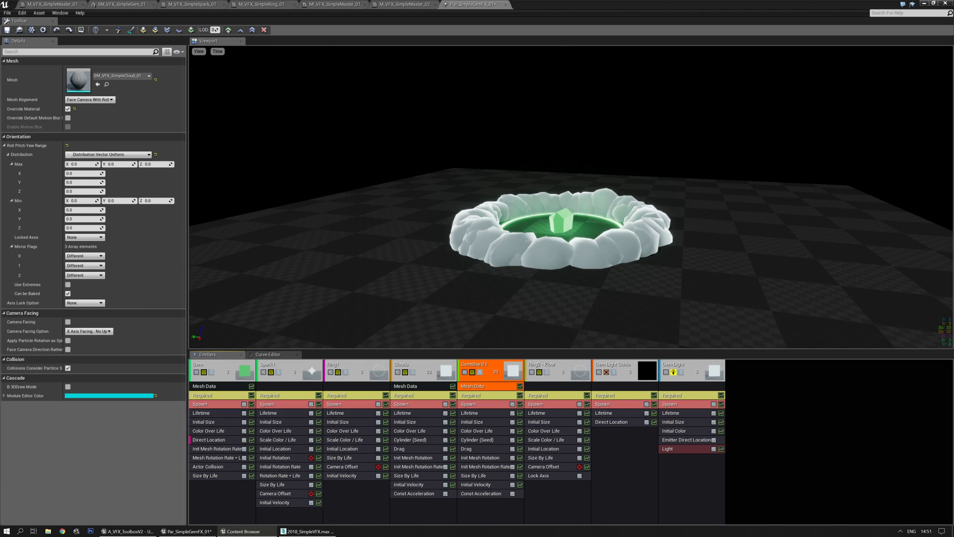
left_click(97, 85)
- Assign the M_VFX_SimpleMaster_01 material from SimpleFX/Materials in the GemShard 1 emitter's Required module
left_click(465, 396)
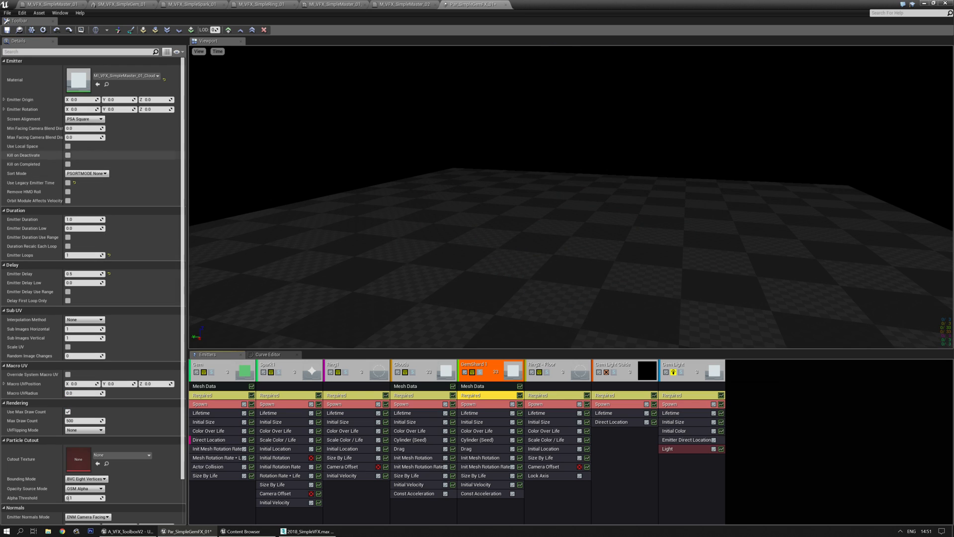
left_click(241, 531)
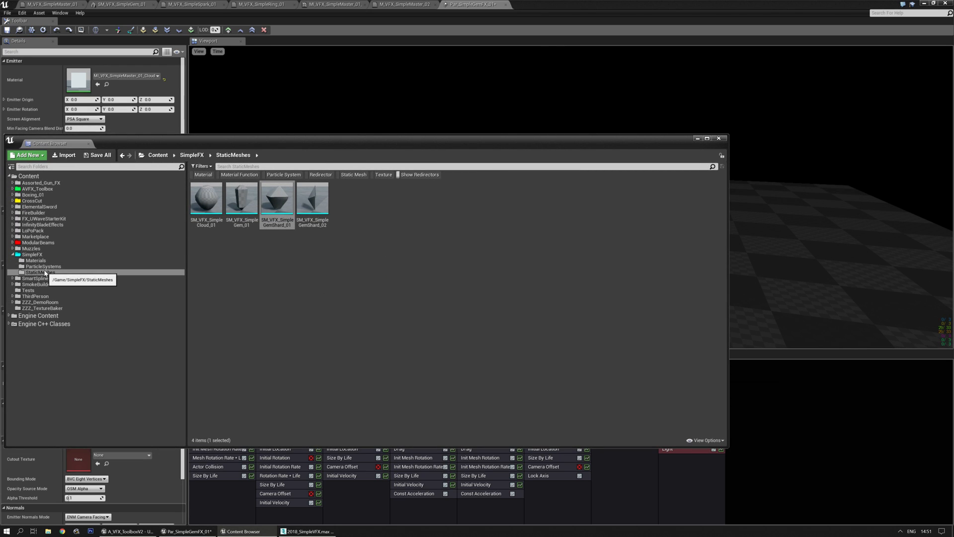
left_click(55, 278)
left_click(46, 271)
left_click(44, 266)
left_click(35, 260)
left_click(206, 201)
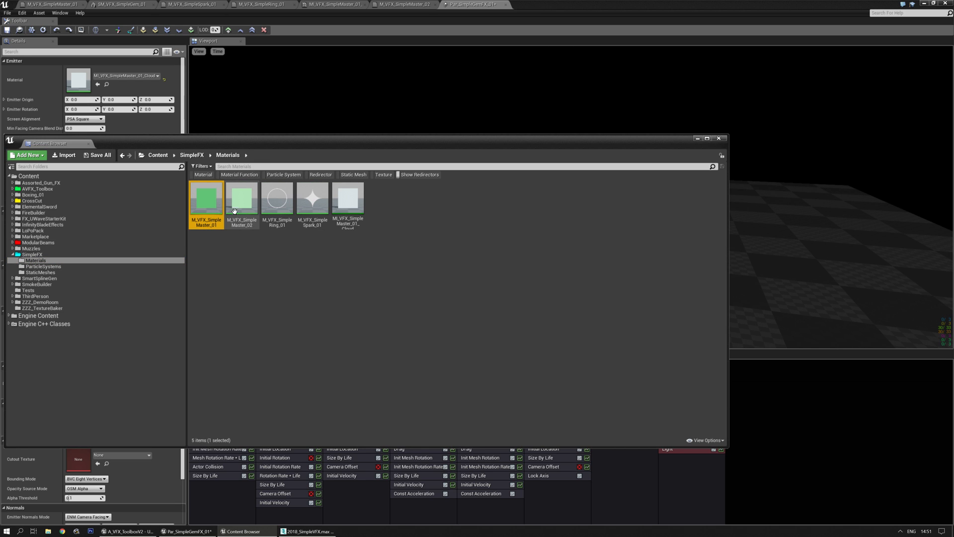
left_click_drag(288, 141, 0, 130)
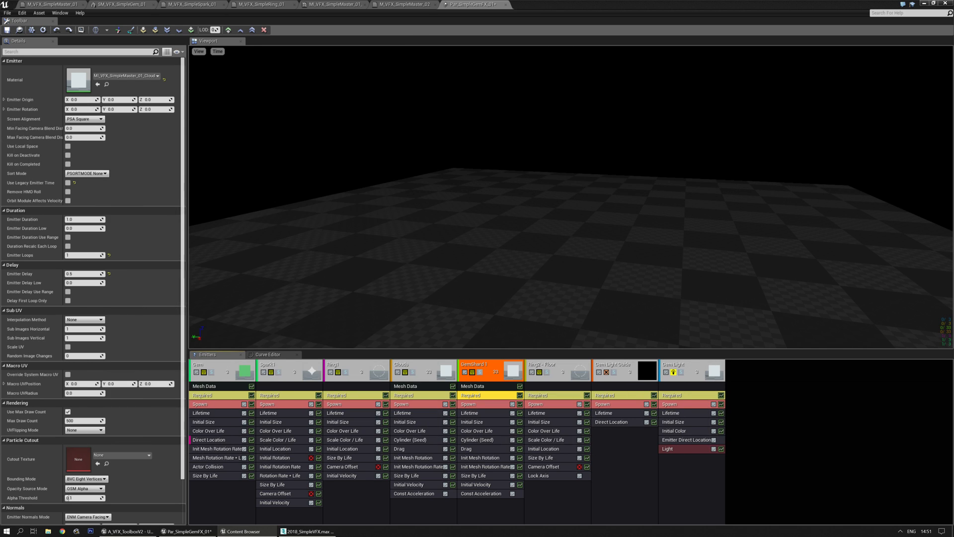
left_click(97, 84)
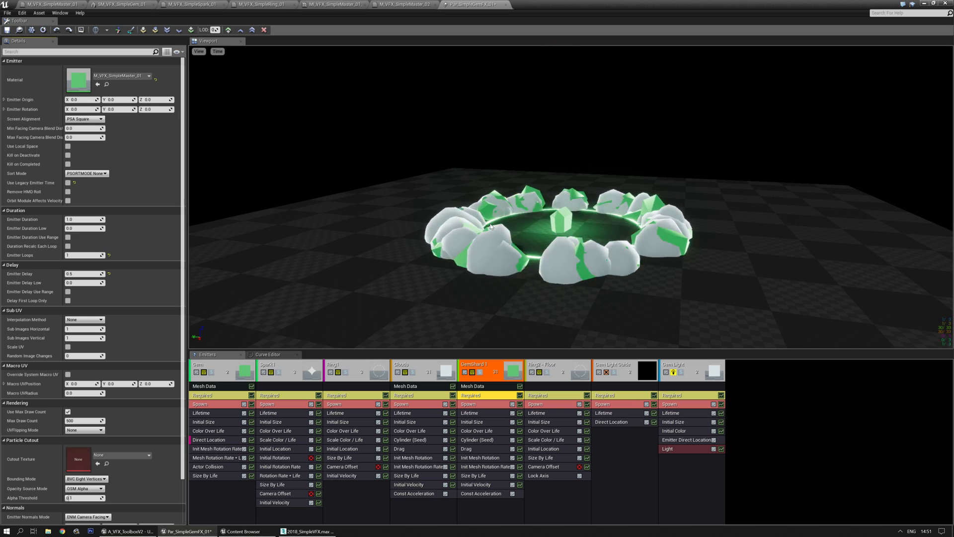
- Set GemShard 1's Initial Size maximum to 0.5 on all axes and its minimum to 0.125, 0.125, 1.25
right_click_drag(395, 255, 409, 264)
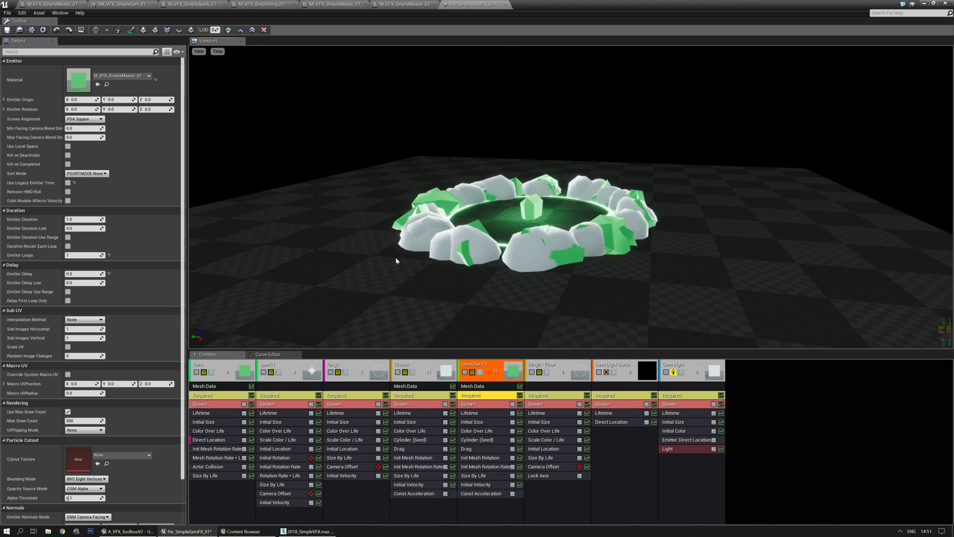
left_click_drag(518, 276, 511, 243)
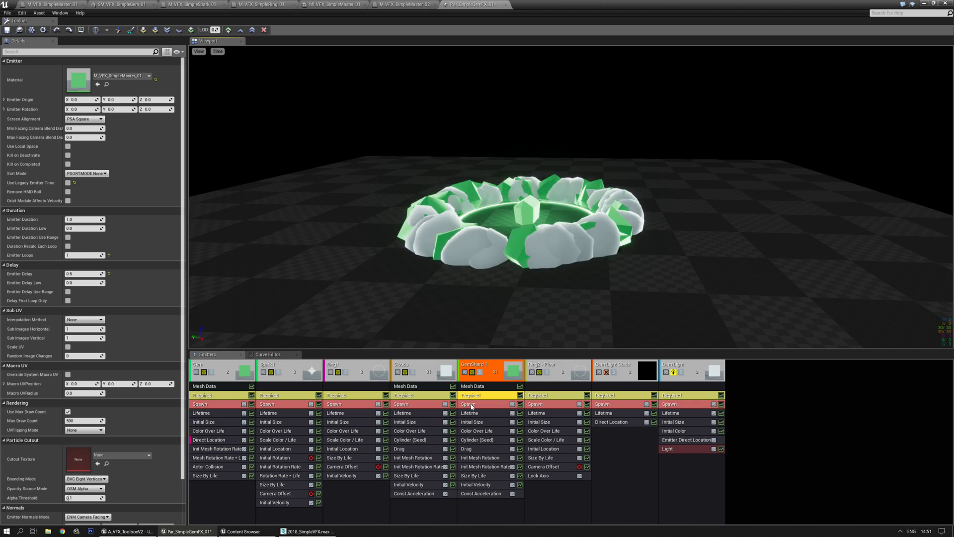
left_click(477, 421)
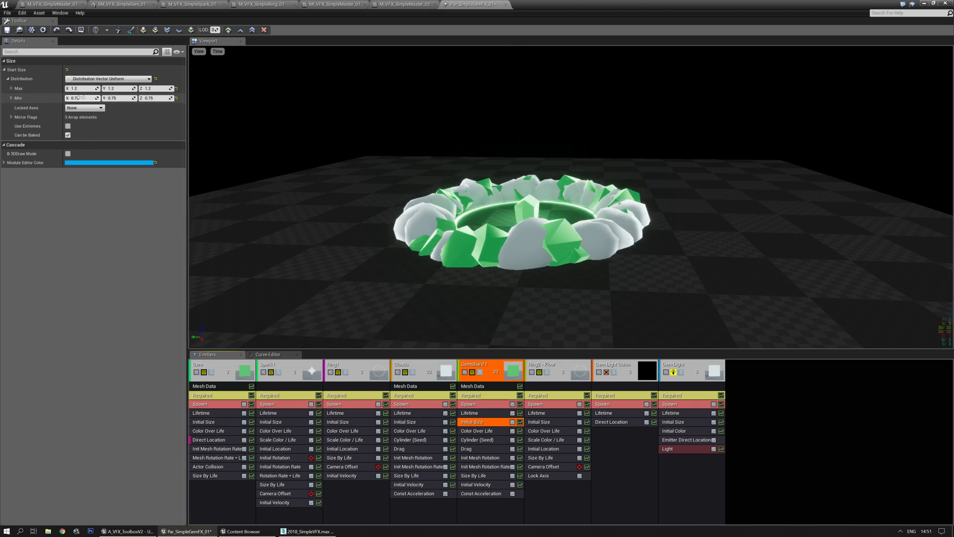
type("0.5")
key("Tab")
type("0.5")
key("Tab")
type("00.1")
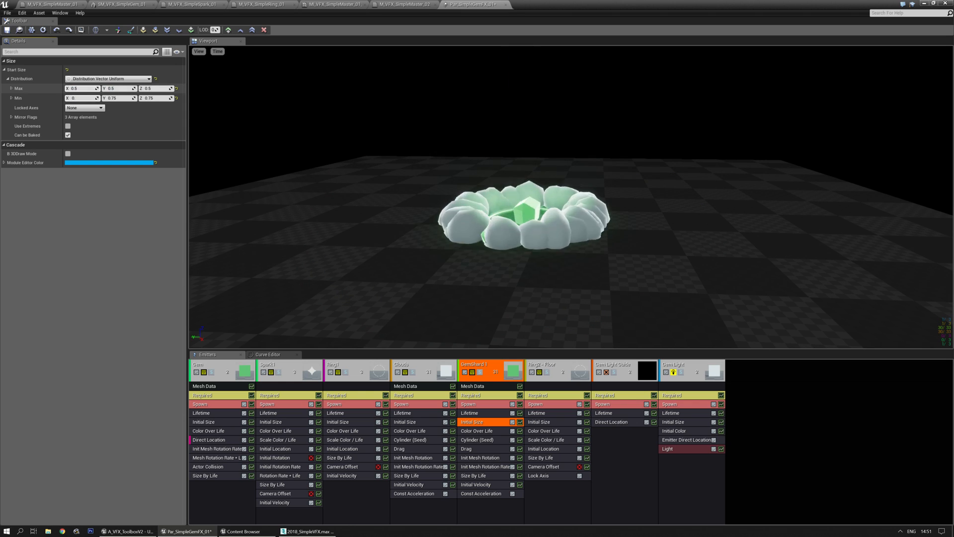
type("0.125")
key("Tab")
type("1.25")
key("Return")
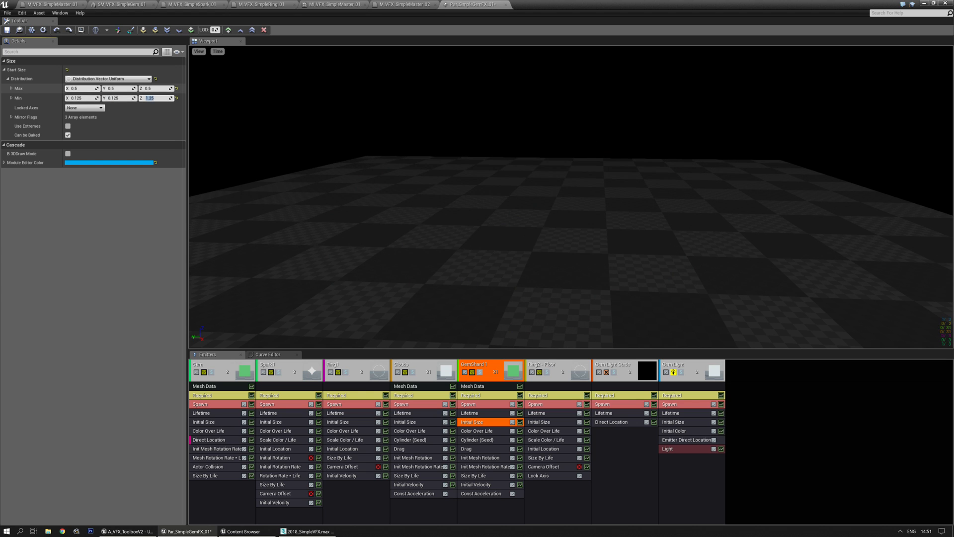
- Delete the Cylinder (Seed) location module from the GemShard 1 emitter
left_click_drag(512, 81, 546, 202)
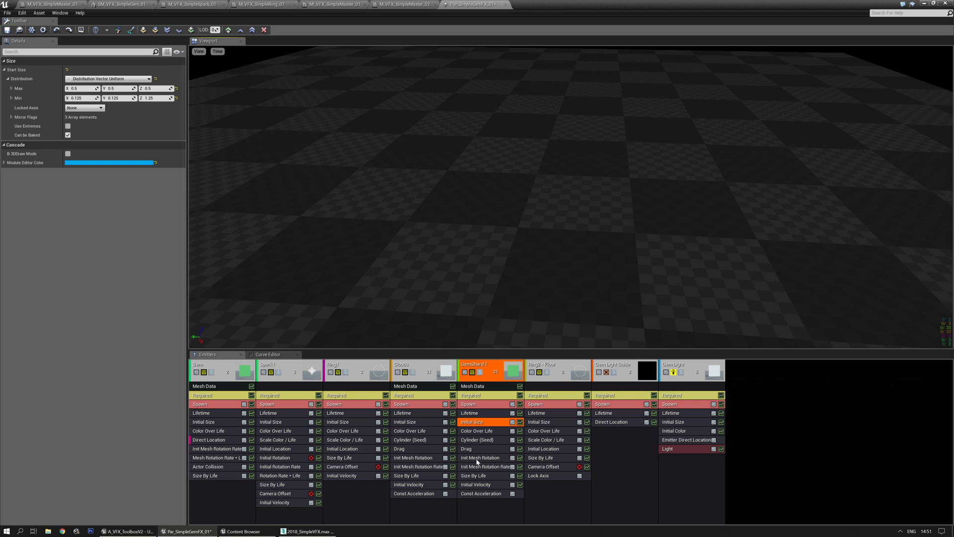
left_click(483, 440)
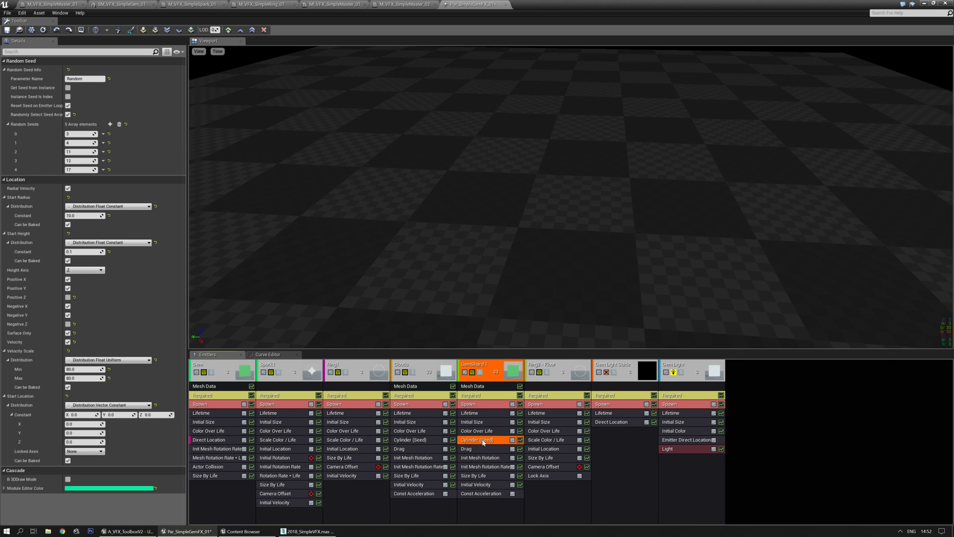
key("Delete")
left_click_drag(546, 199, 531, 211)
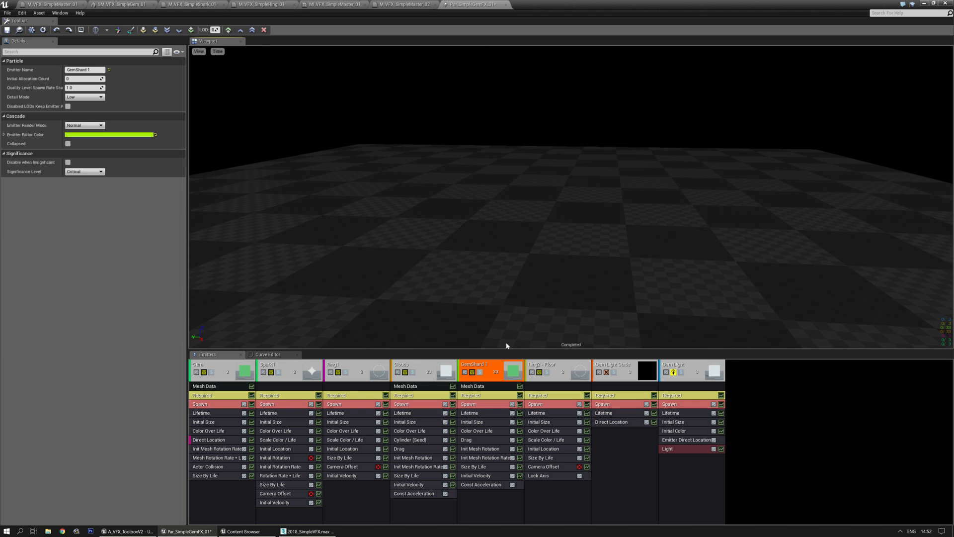
- Add a Sphere location module to the GemShard 1 emitter
right_click(481, 503)
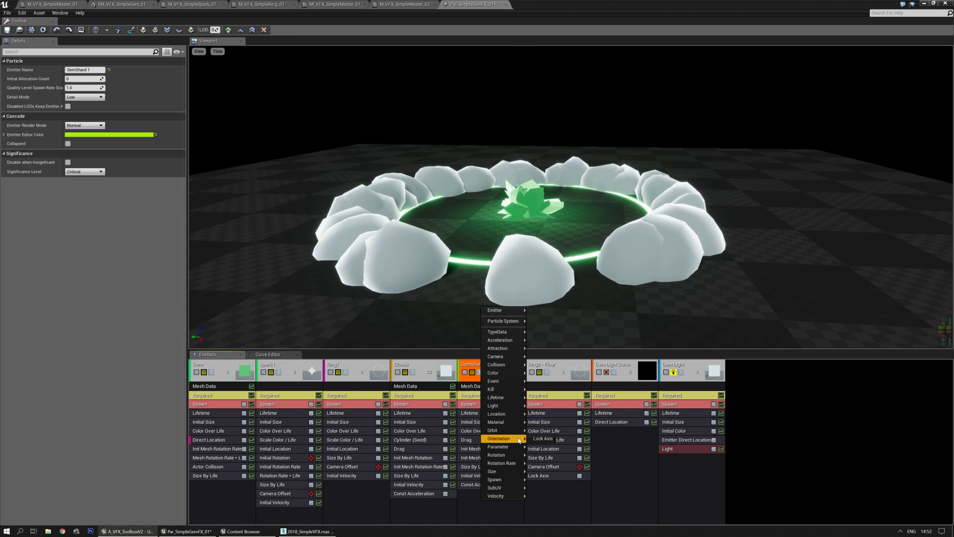
mouse_move(501, 417)
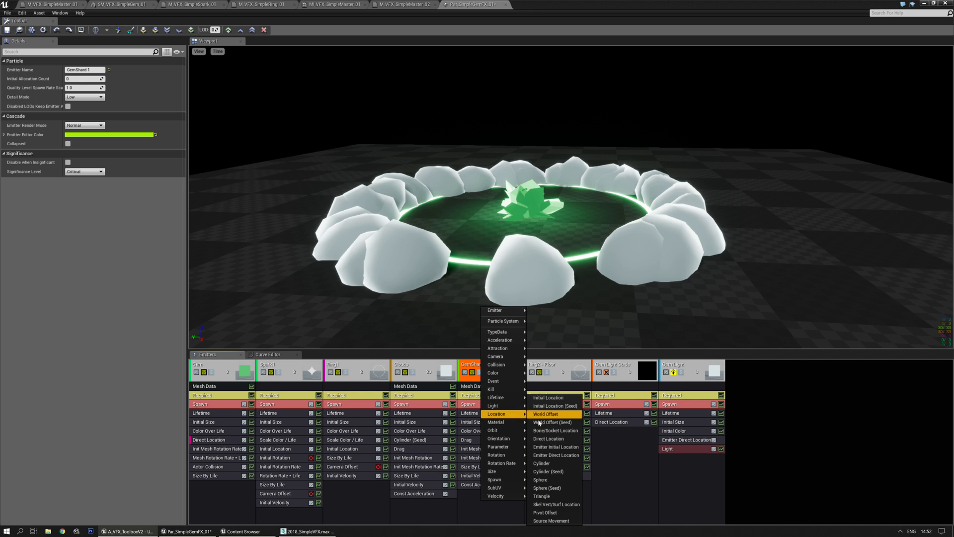
left_click(540, 479)
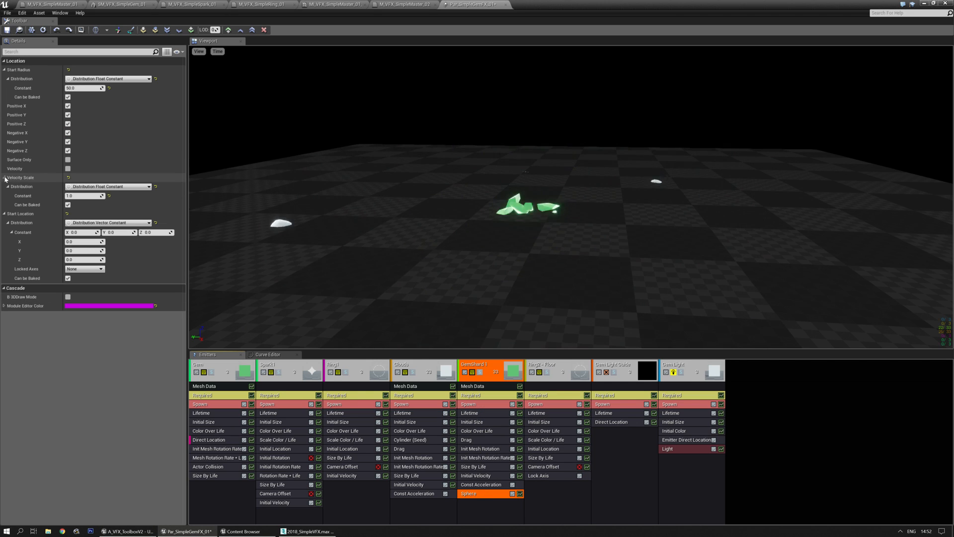
- Enable Velocity and disable Negative Z in GemShard 1's Sphere module, keeping Negative Y enabled
left_click(68, 142)
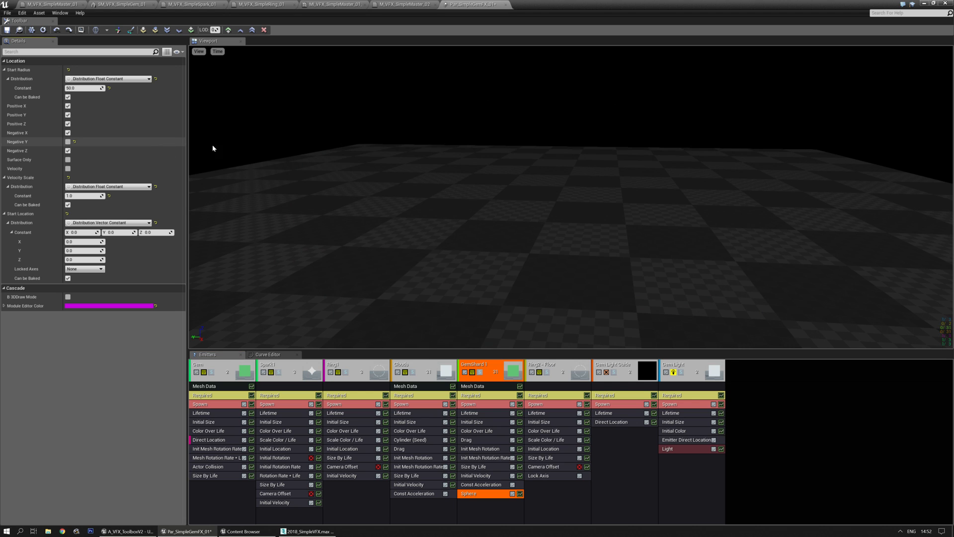
left_click_drag(511, 230, 478, 240)
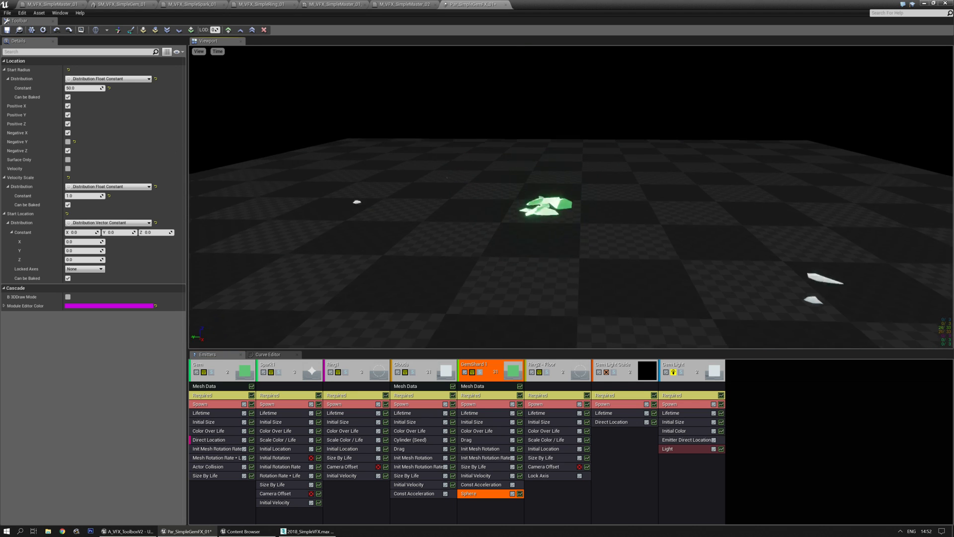
left_click(68, 168)
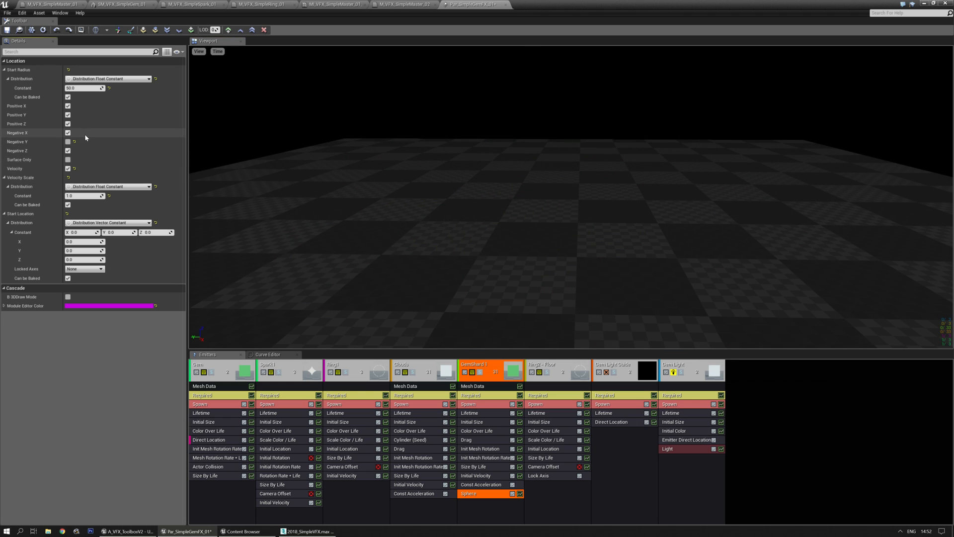
left_click(68, 142)
left_click(68, 151)
left_click_drag(575, 219, 526, 332)
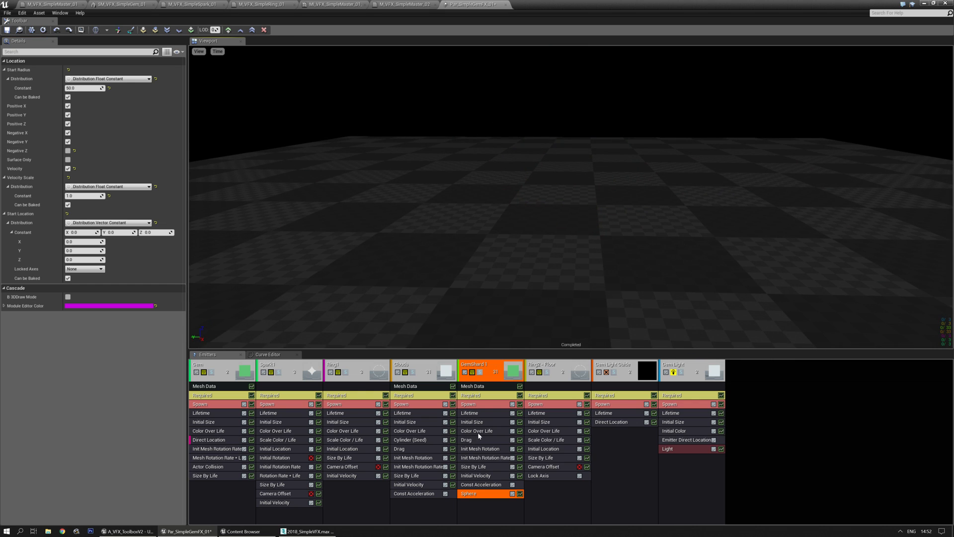
- Replace GemShard 1's Size By Life curve with four new points, setting point 1 to In Val 0.2 and Out Val 1.0 on all axes
left_click(476, 466)
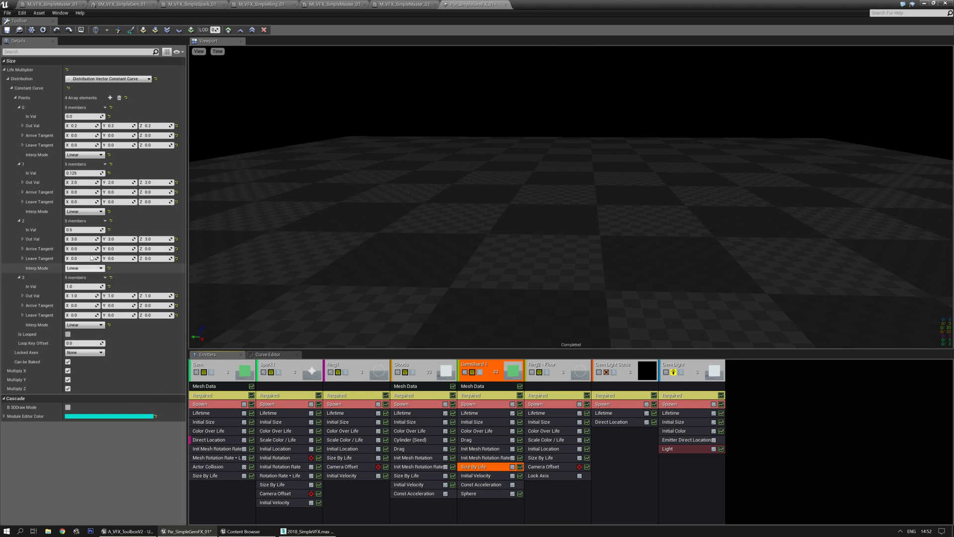
left_click(87, 183)
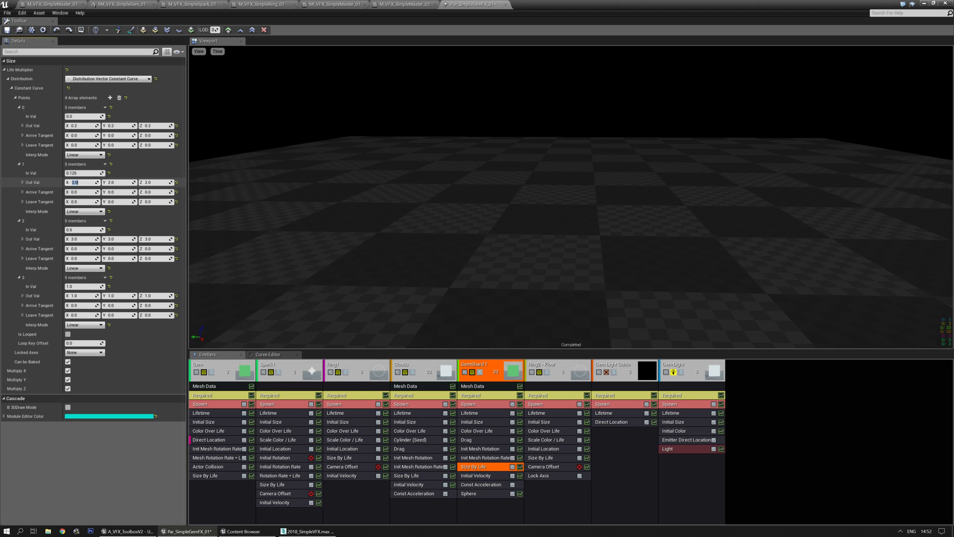
left_click(68, 88)
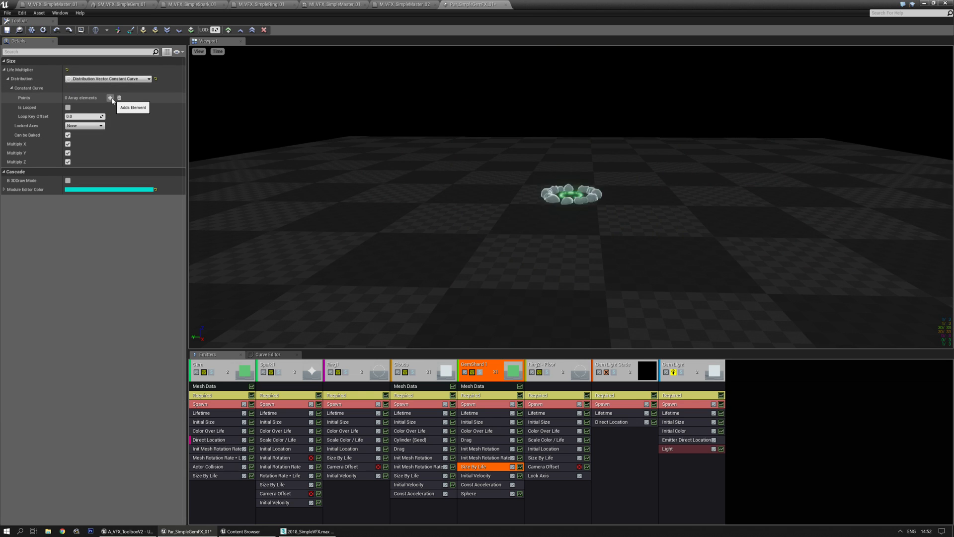
left_click(110, 98)
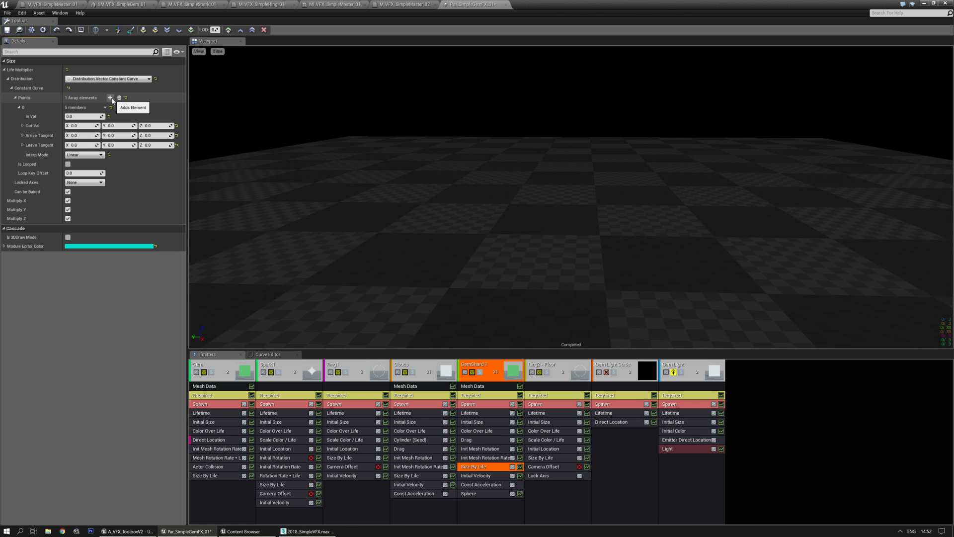
left_click(111, 98)
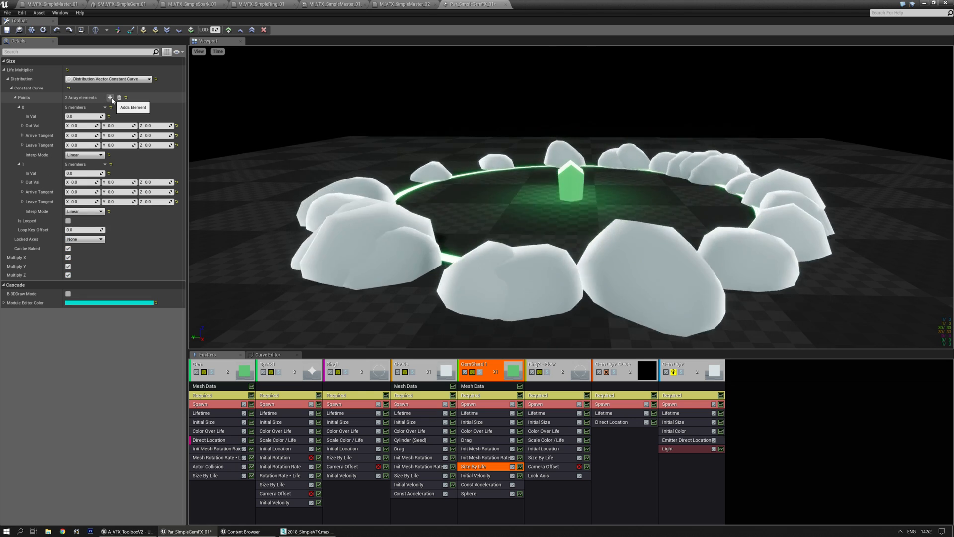
left_click(112, 99)
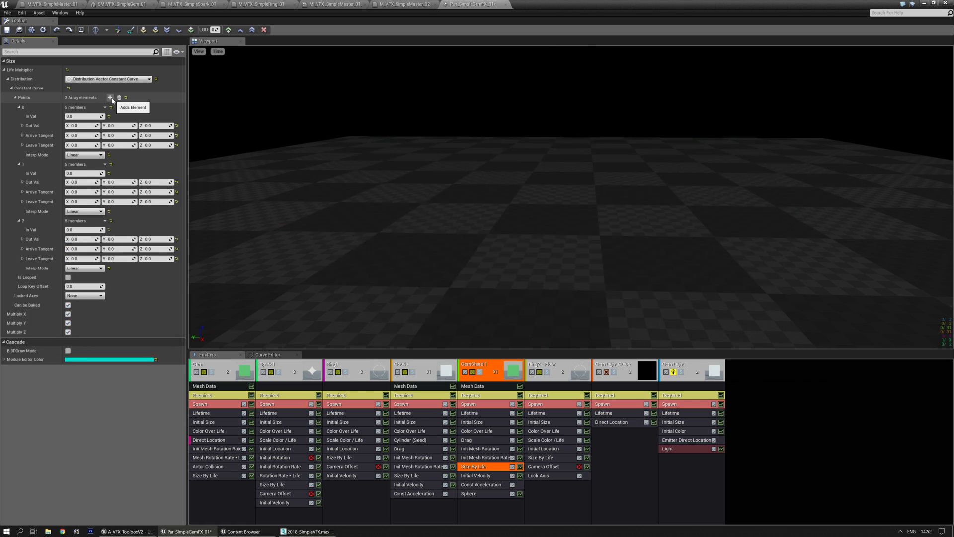
left_click(111, 99)
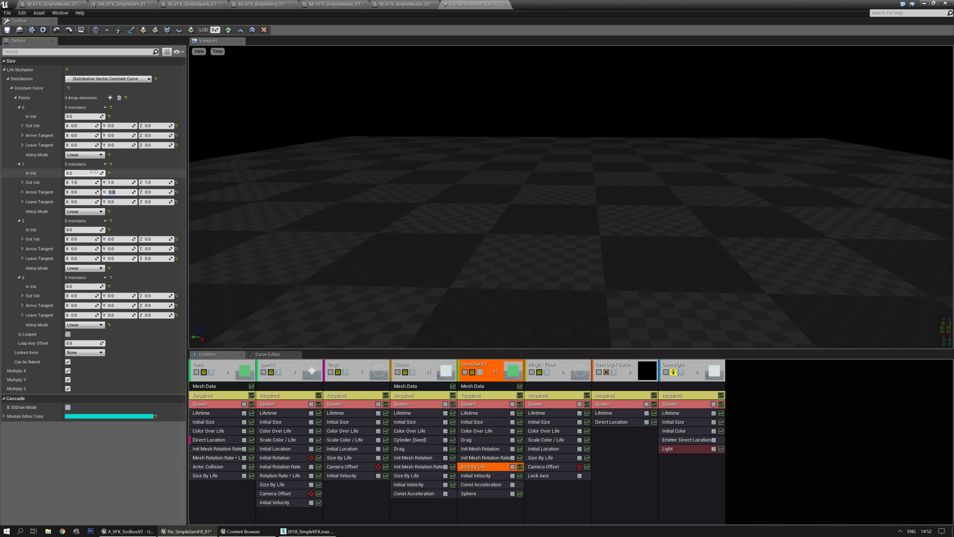
- Set Size By Life point 2 to In Val 0.75 and Out Val 1.0 on all axes, and point 3's In Val to 1.0
type("0.75")
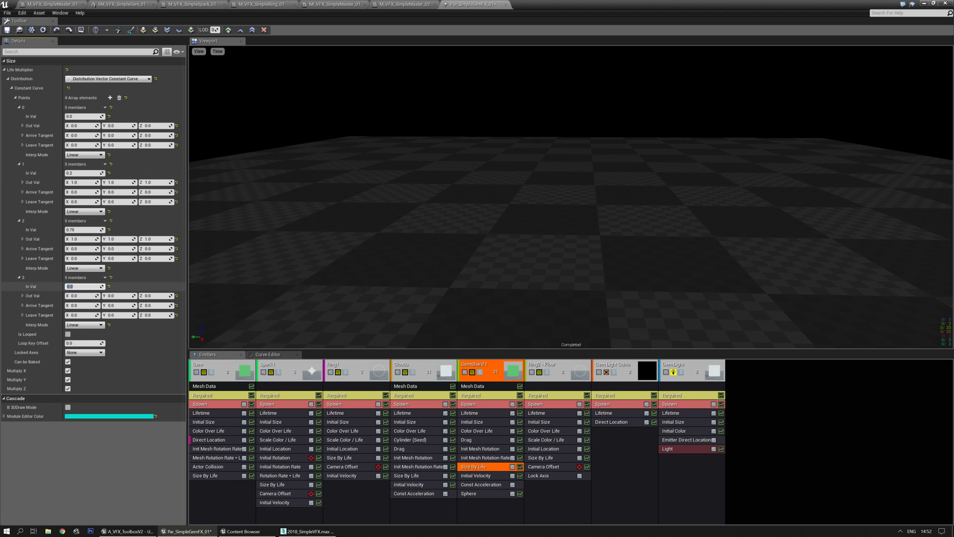
right_click_drag(494, 226, 498, 214)
left_click_drag(541, 240, 537, 253)
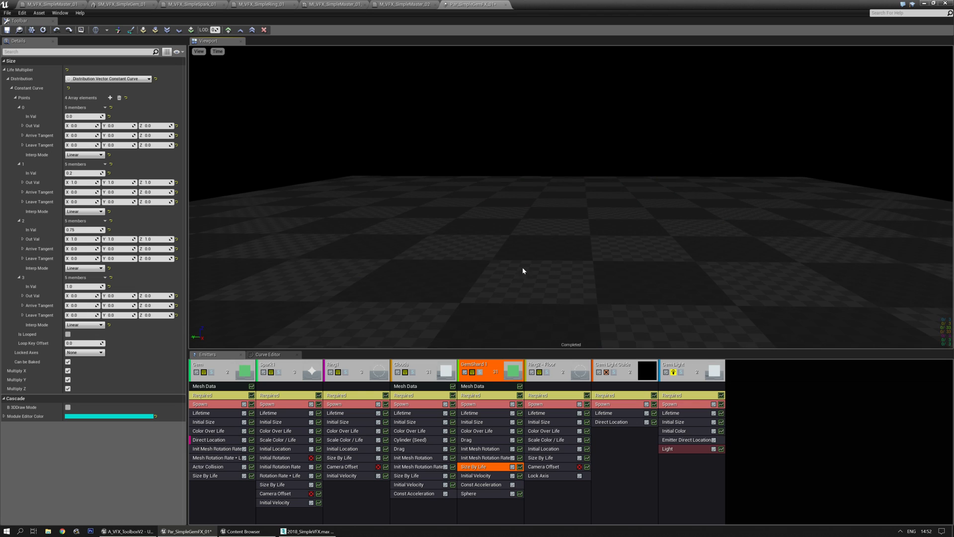
- Change the Sphere module's Velocity Scale to a uniform float distribution with minimum 20 and maximum 40
left_click(472, 494)
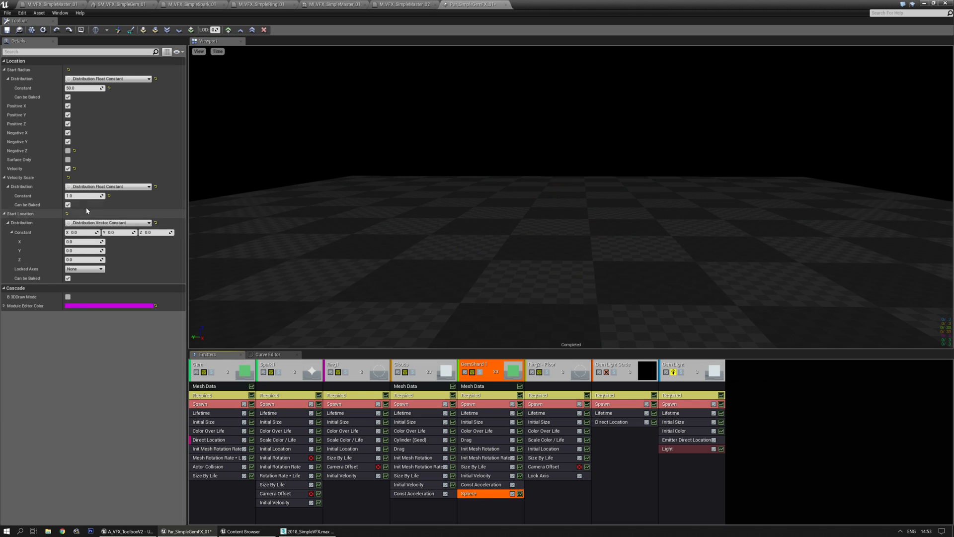
left_click(108, 187)
left_click(100, 222)
left_click(90, 195)
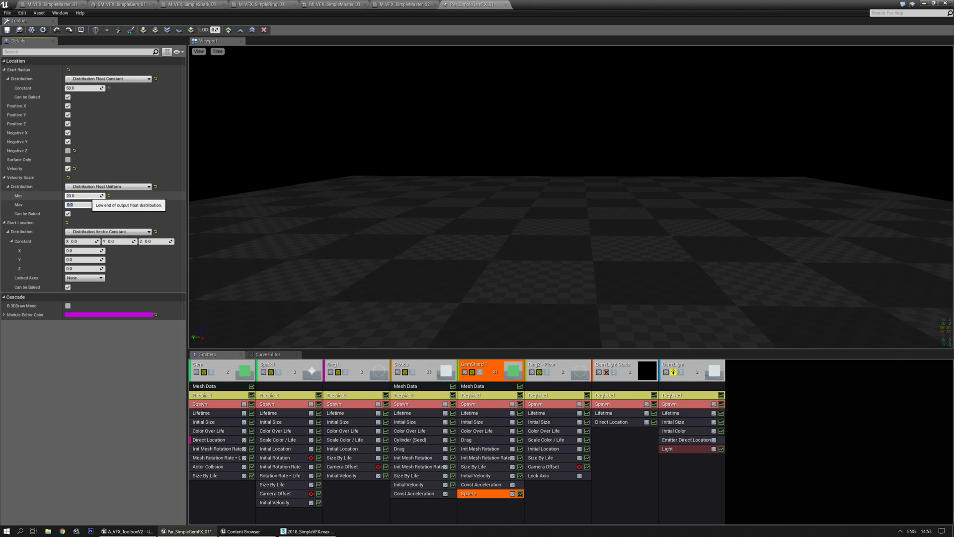
type("40")
key("Return")
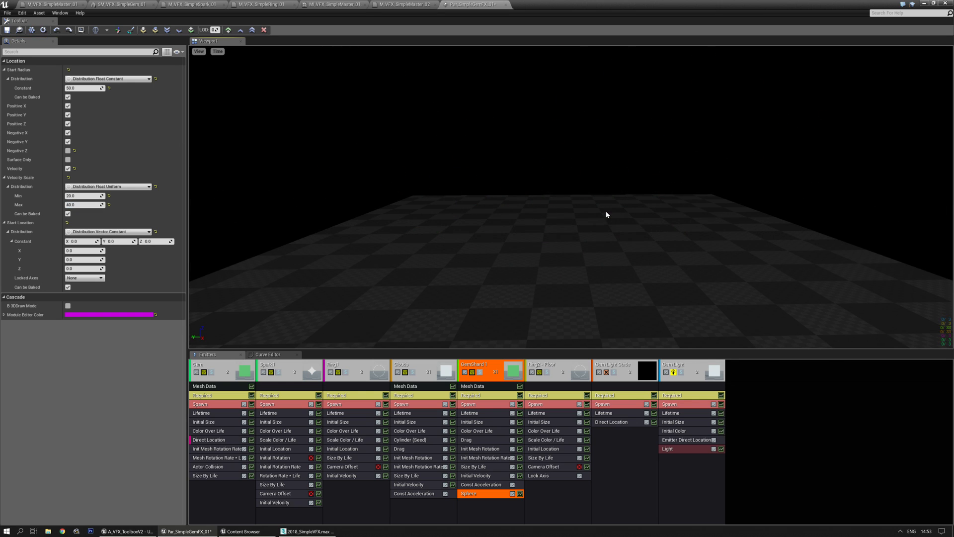
left_click_drag(606, 214, 565, 260)
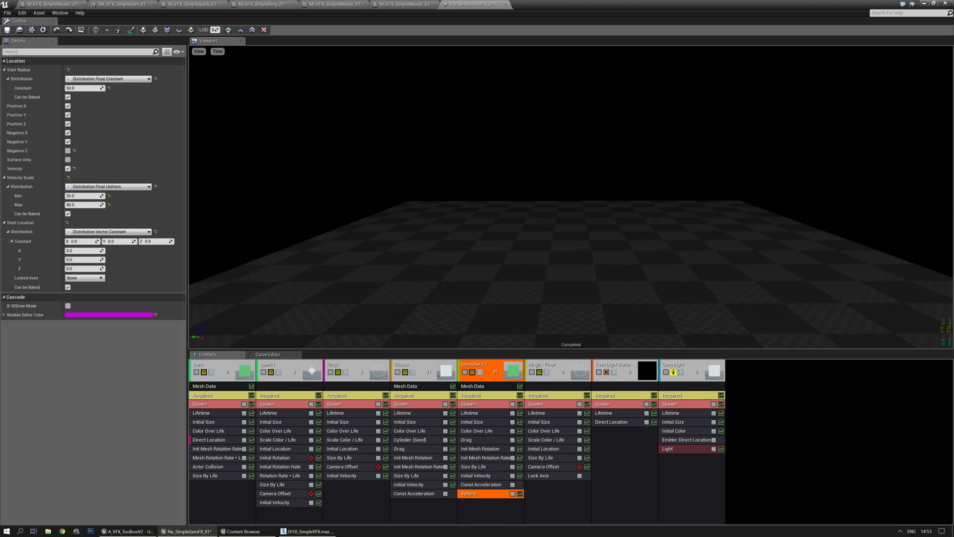
- Set the Start Radius of GemShard 1's Sphere module to 10
left_click(485, 403)
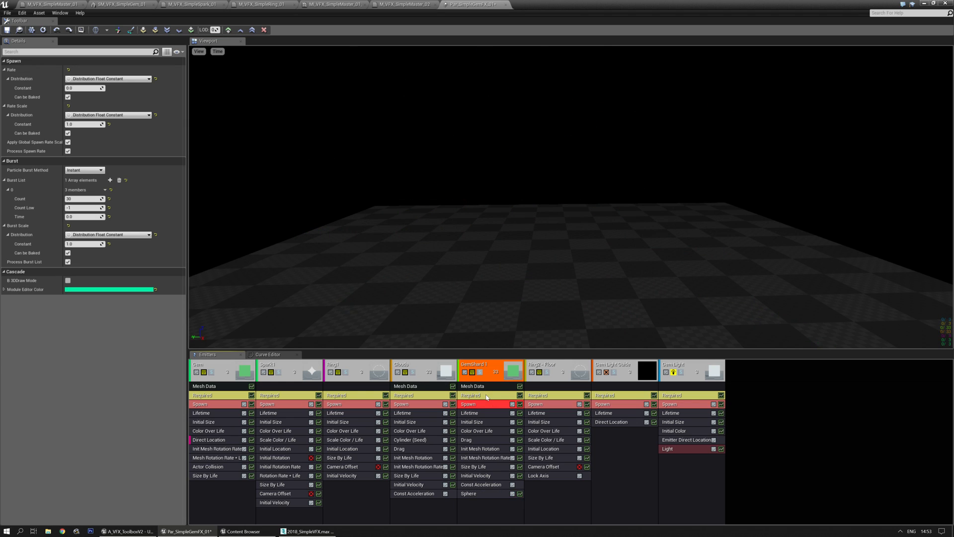
left_click(487, 396)
left_click(476, 493)
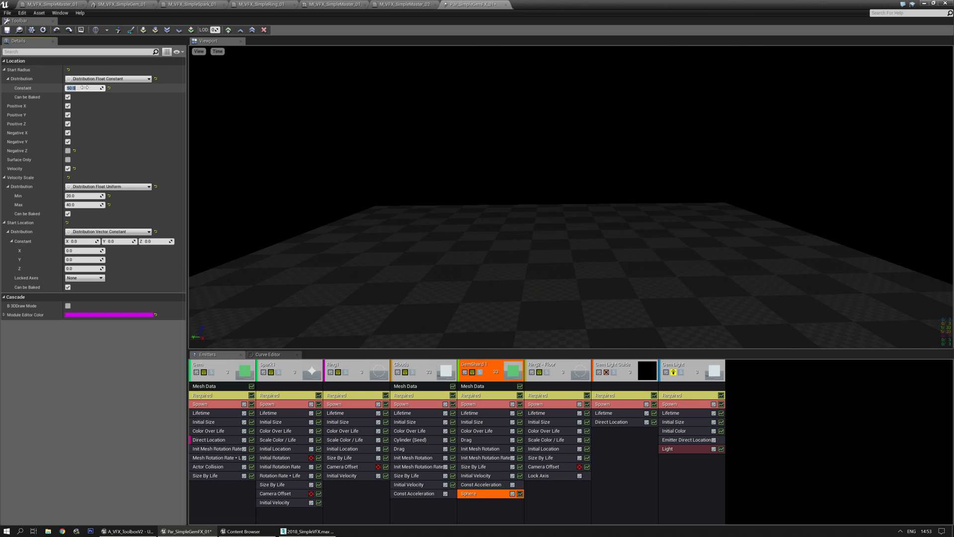
type("10")
left_click_drag(537, 232, 557, 241)
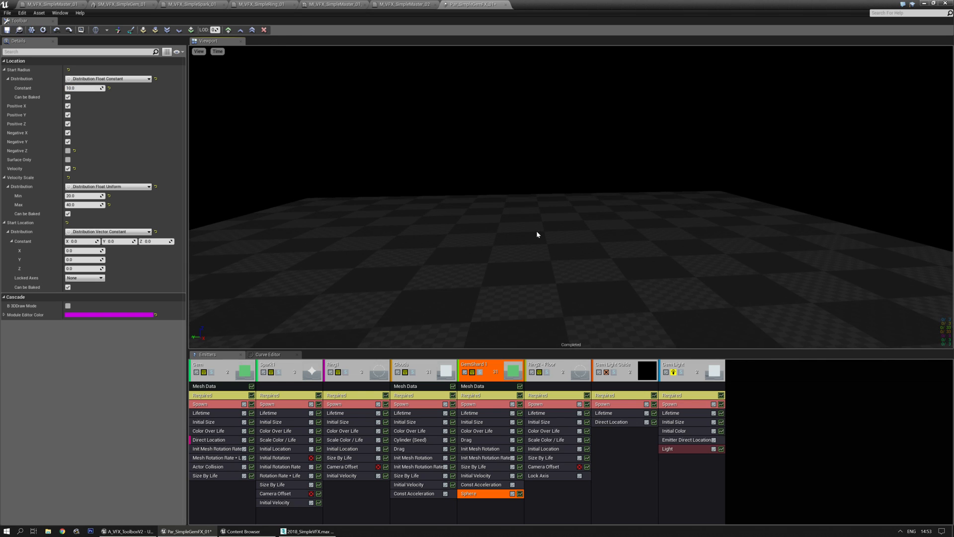
- Set the Z acceleration in GemShard 1's Const Acceleration module to -980
left_click(472, 486)
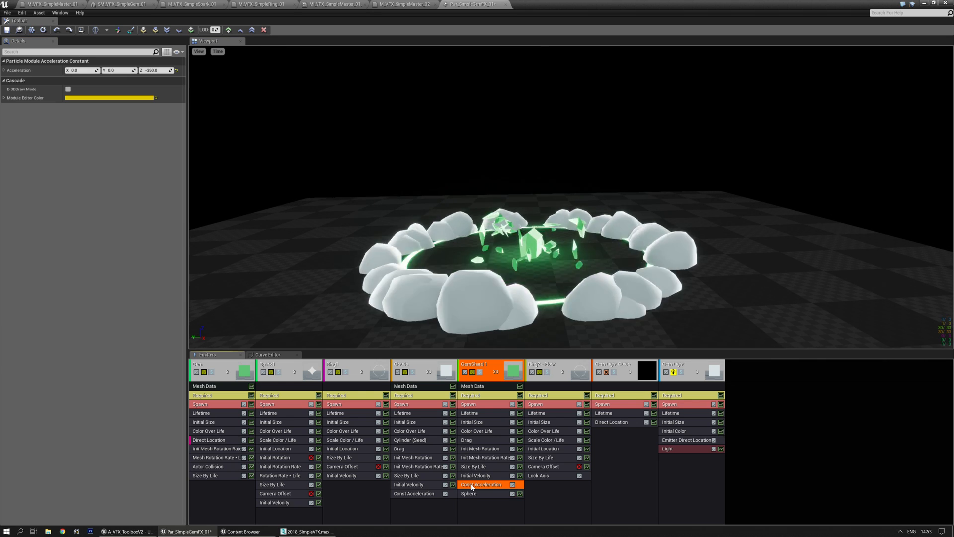
left_click(142, 70)
type("-980")
key("Return")
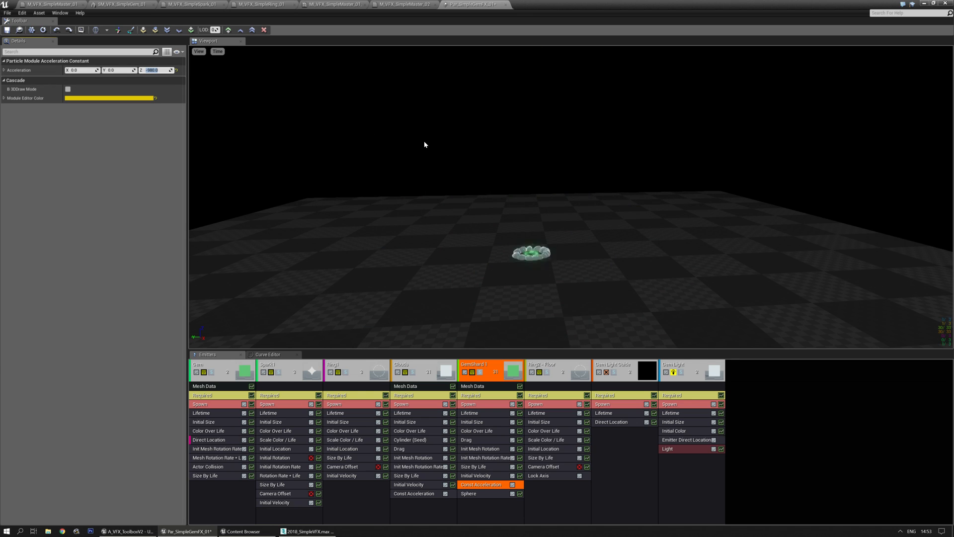
left_click_drag(574, 155, 554, 199)
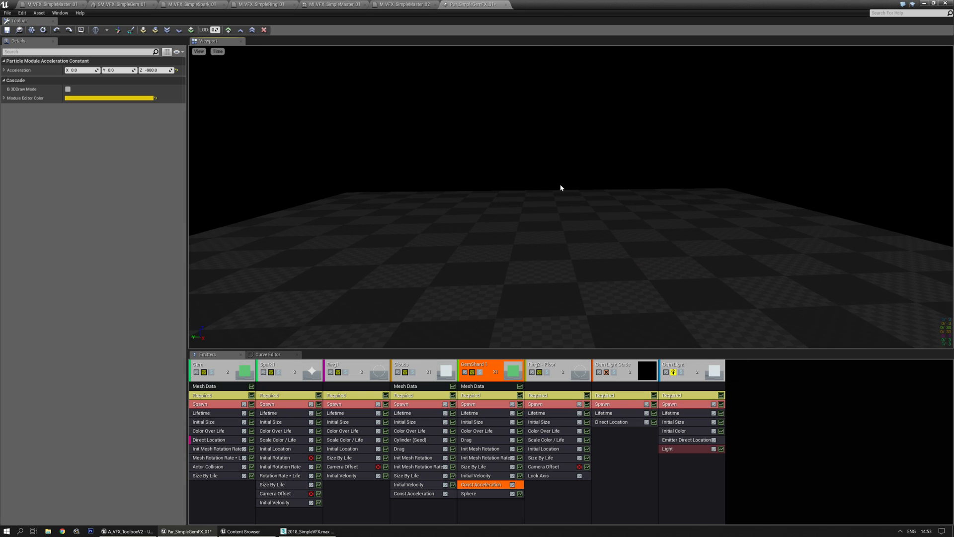
- Raise the Sphere module's Velocity Scale to minimum 120 and maximum 200, and check the shard burst in the preview
left_click(490, 496)
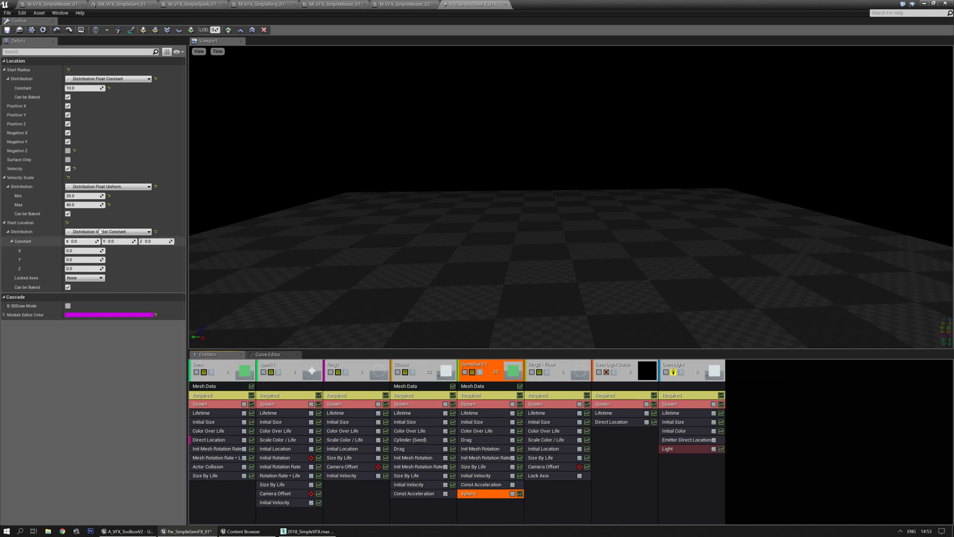
left_click(82, 196)
type("120")
key("Return")
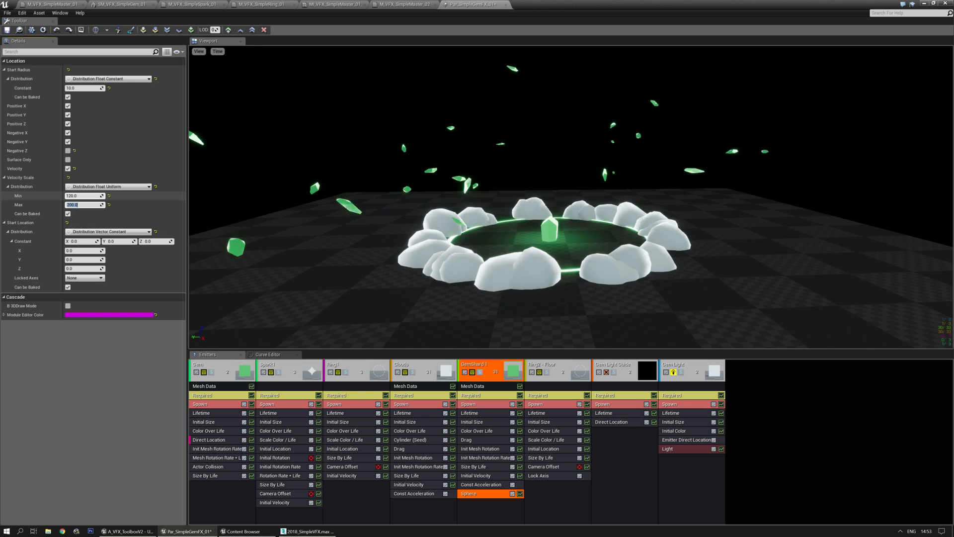
mouse_move(457, 183)
right_mouse_down()
mouse_move(458, 174)
mouse_move(457, 192)
right_mouse_up()
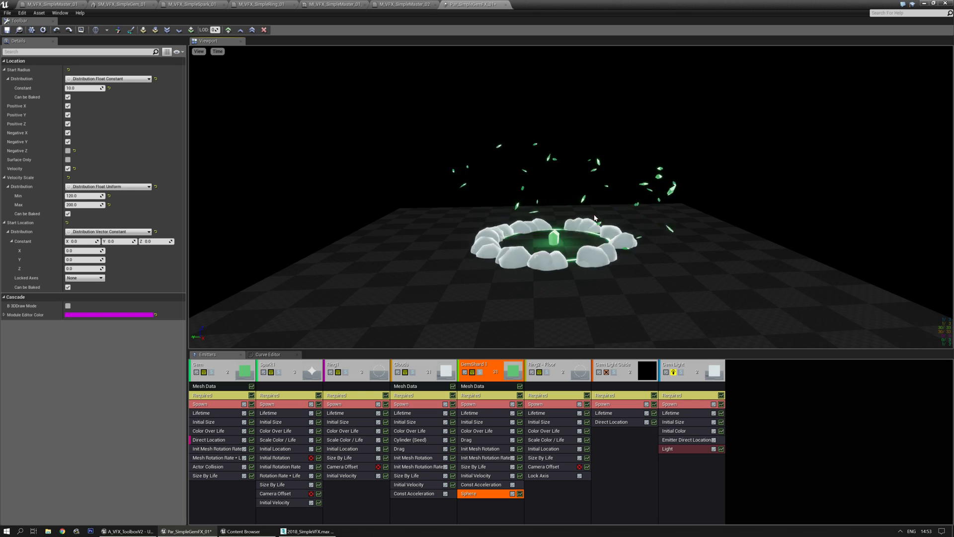
left_click_drag(553, 288, 557, 278)
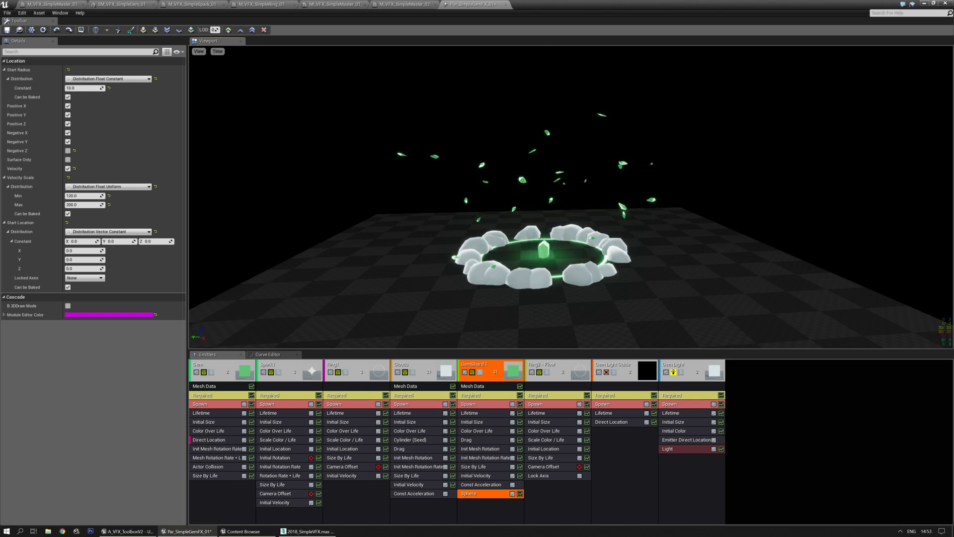
mouse_move(557, 278)
right_mouse_down()
mouse_move(548, 269)
mouse_move(551, 283)
right_mouse_up()
middle_click_drag(562, 263, 563, 281)
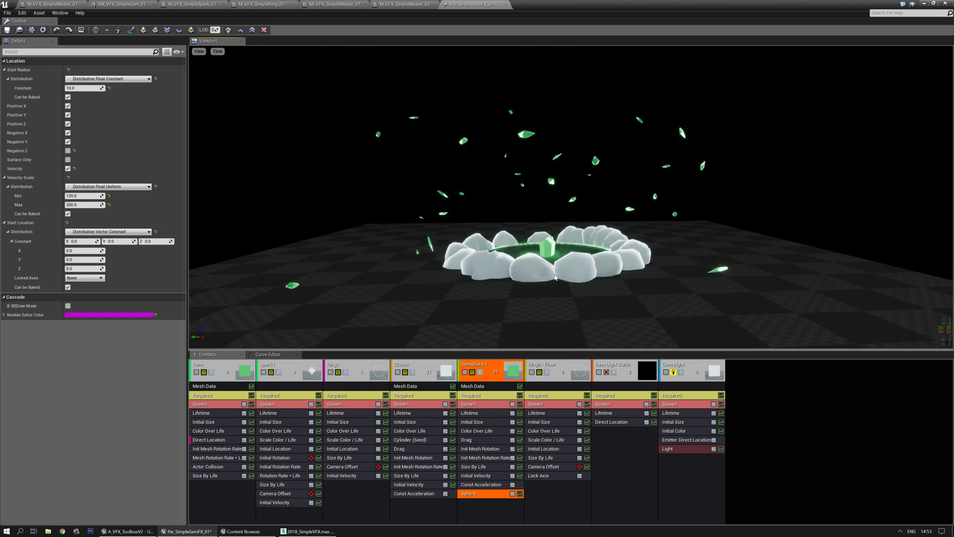
- Set GemShard 1's Initial Velocity maximum to 200 and minimum to -200 on all three axes
right_click(487, 504)
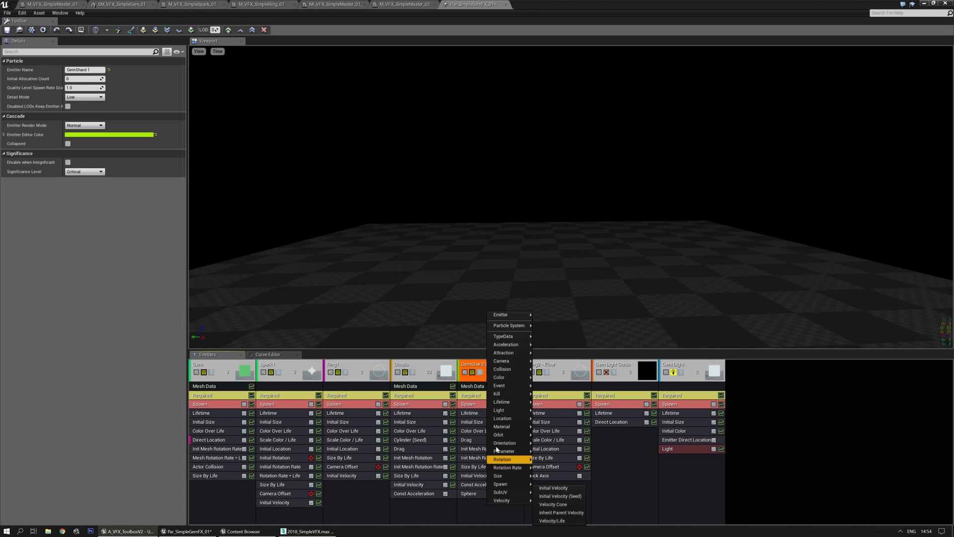
left_click(479, 478)
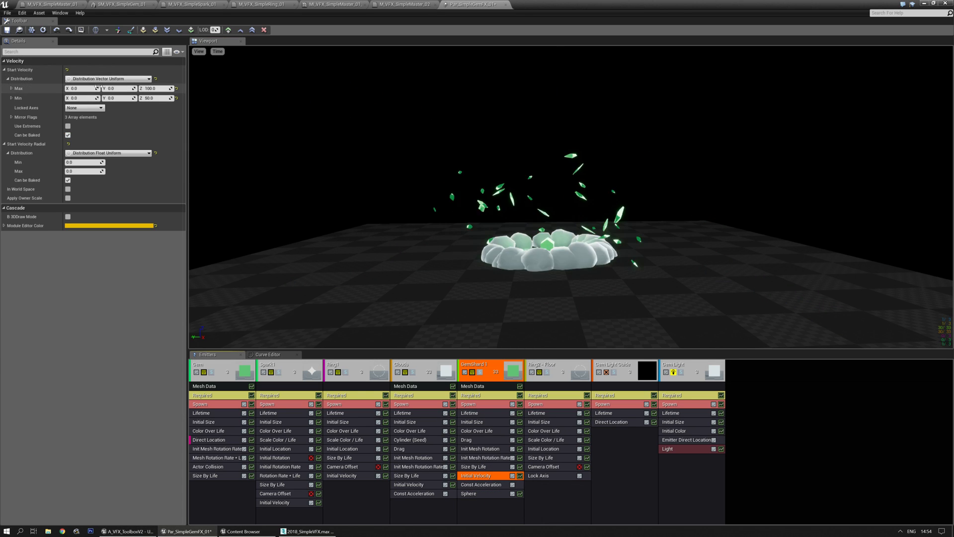
type("200")
key("Tab")
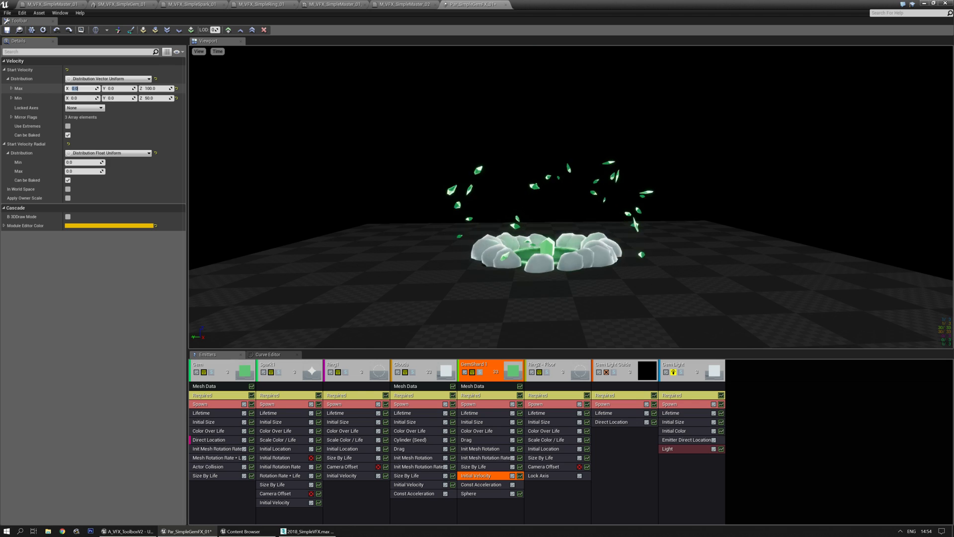
type("200")
key("Tab")
type("-200")
key("Tab")
type("-200")
key("Tab")
type("-200")
key("Return")
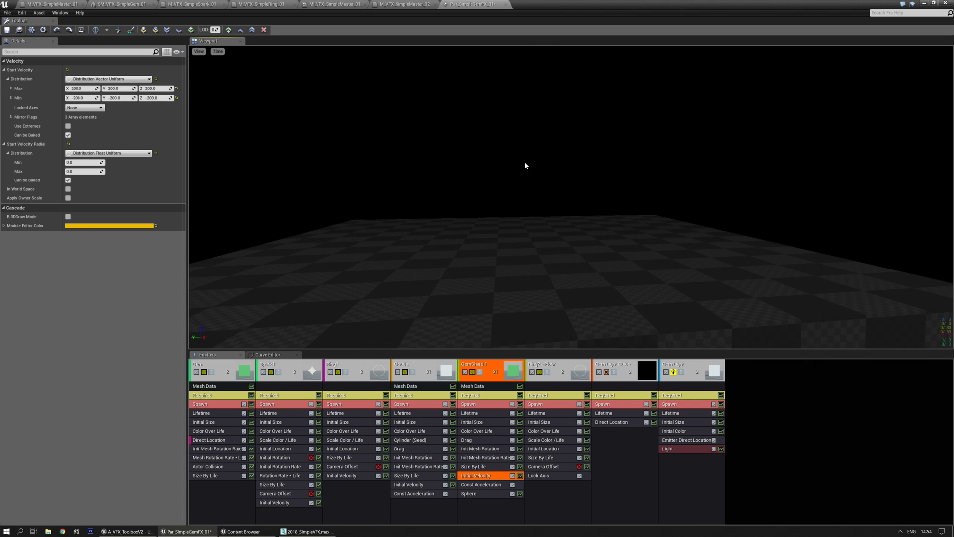
- Set GemShard 1's Init Mesh Rotation Rate maximum to -2 and minimum to 2 on all three axes, and check the preview
mouse_move(515, 339)
left_mouse_down()
mouse_move(526, 331)
mouse_move(521, 343)
mouse_move(514, 339)
left_mouse_up()
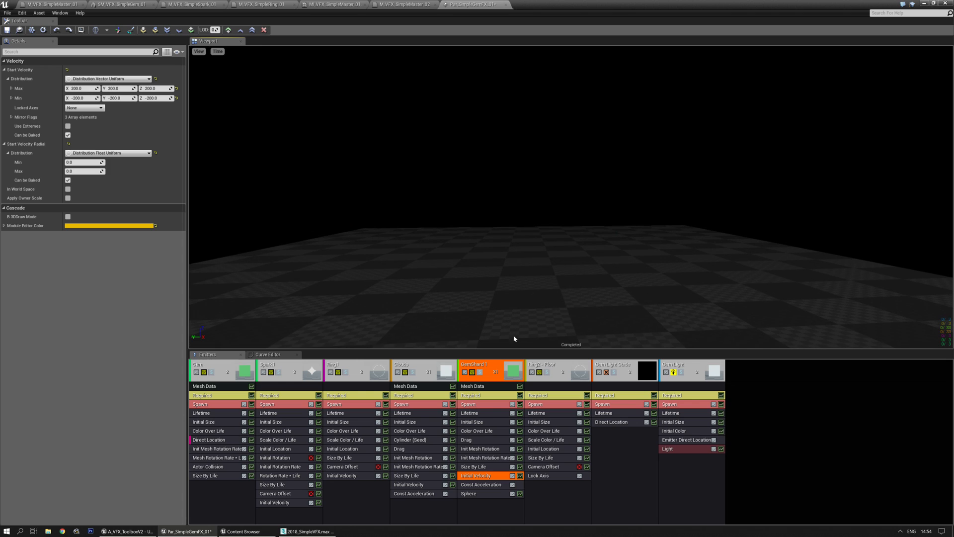
left_click(479, 457)
left_click(77, 88)
type("-2")
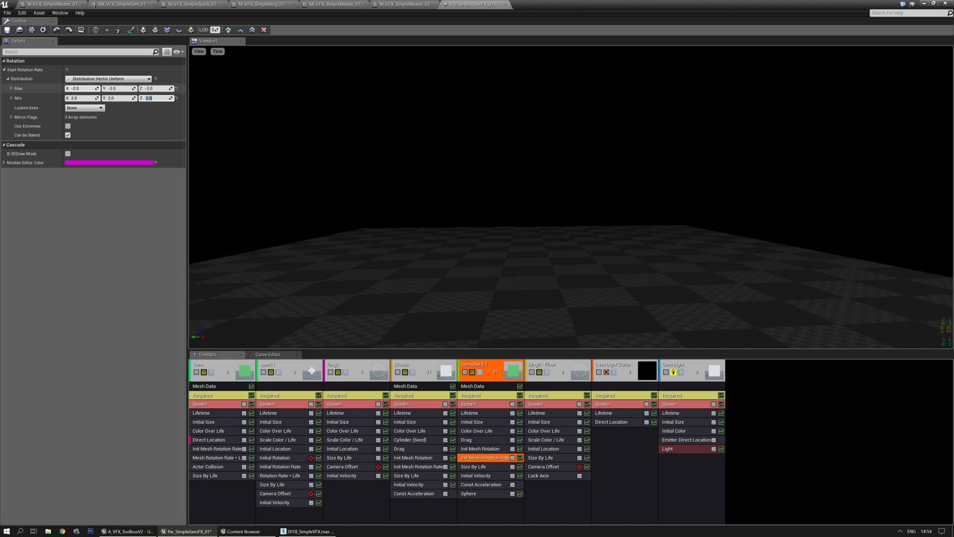
left_click_drag(508, 162, 507, 174)
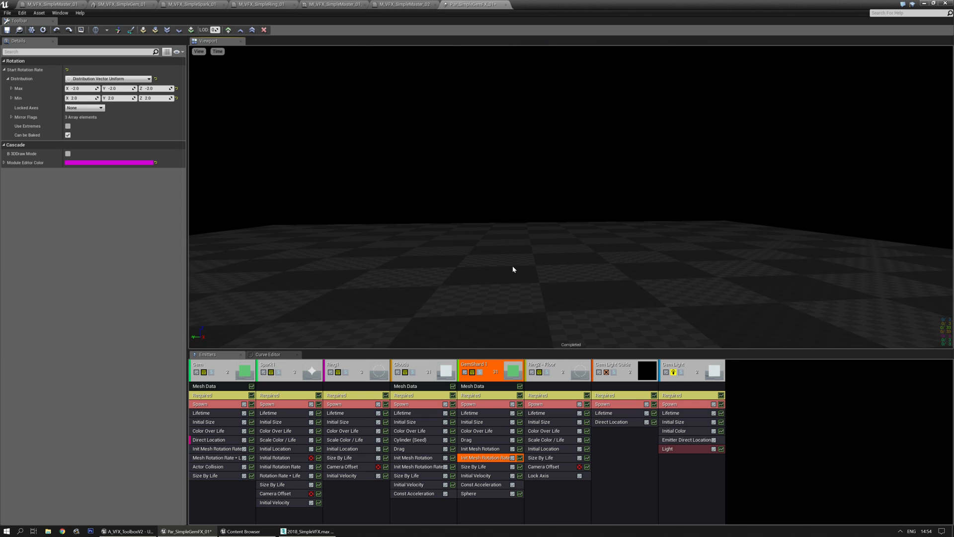
left_click_drag(514, 262, 549, 260)
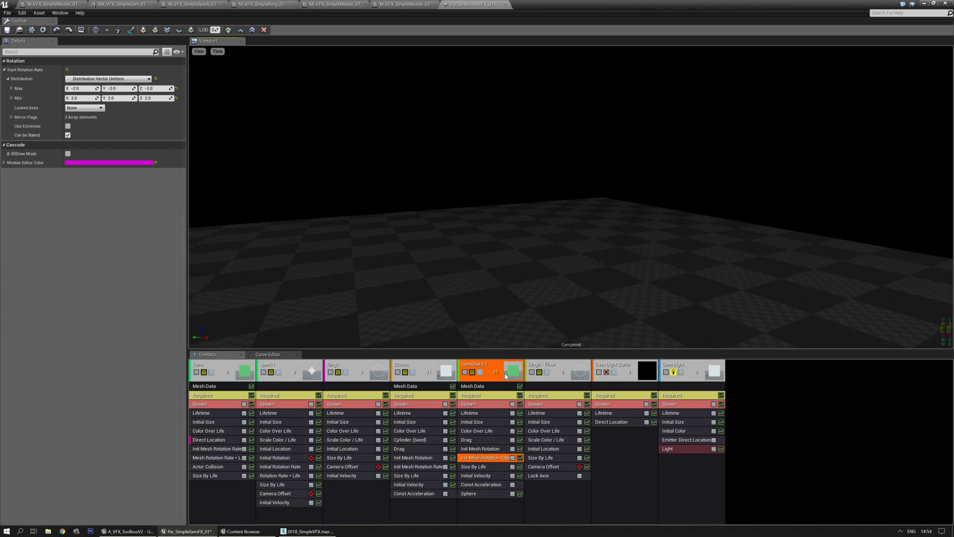
- Set the Start Size maximum in GemShard 1's Initial Size module to 0.33 on all three axes
left_click(484, 420)
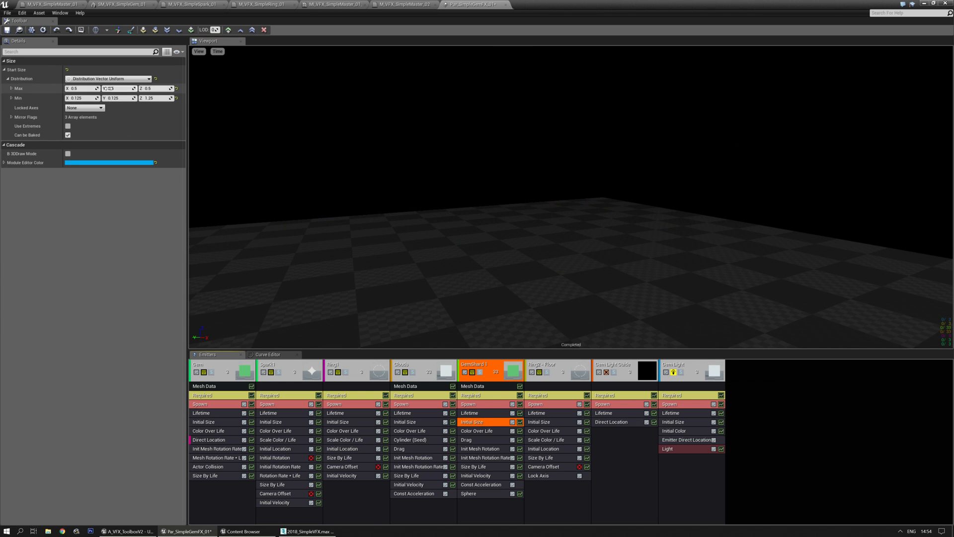
left_click(89, 88)
type("0.33")
key("Tab")
type("0.3")
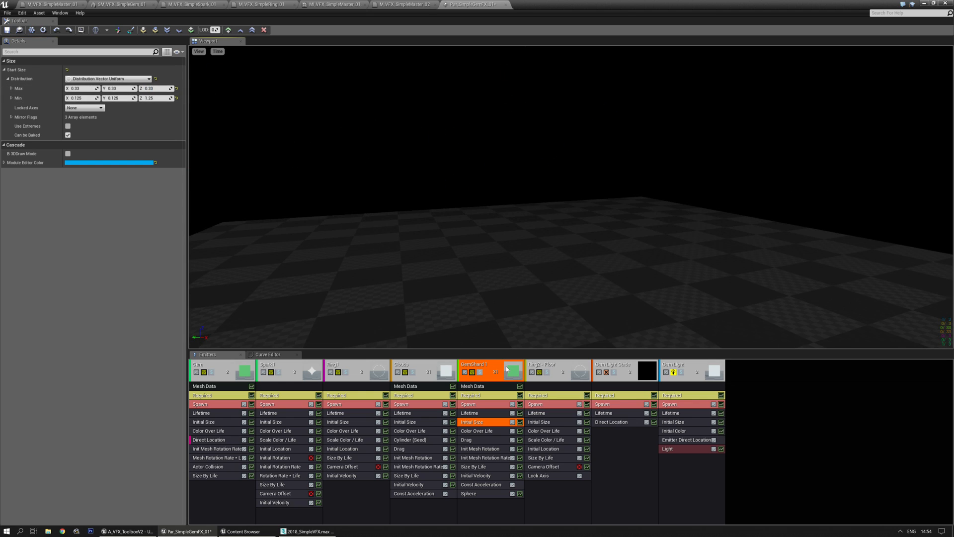
- Review the settings of GemShard 1's Size By Life, Initial Velocity, Sphere, Mesh Data and Lifetime modules
left_click(480, 466)
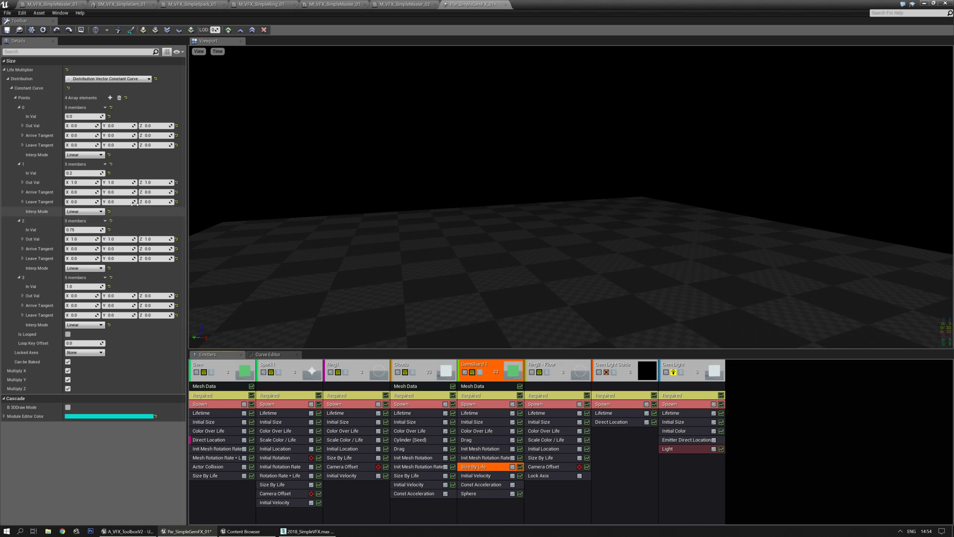
left_click(479, 476)
left_click(477, 494)
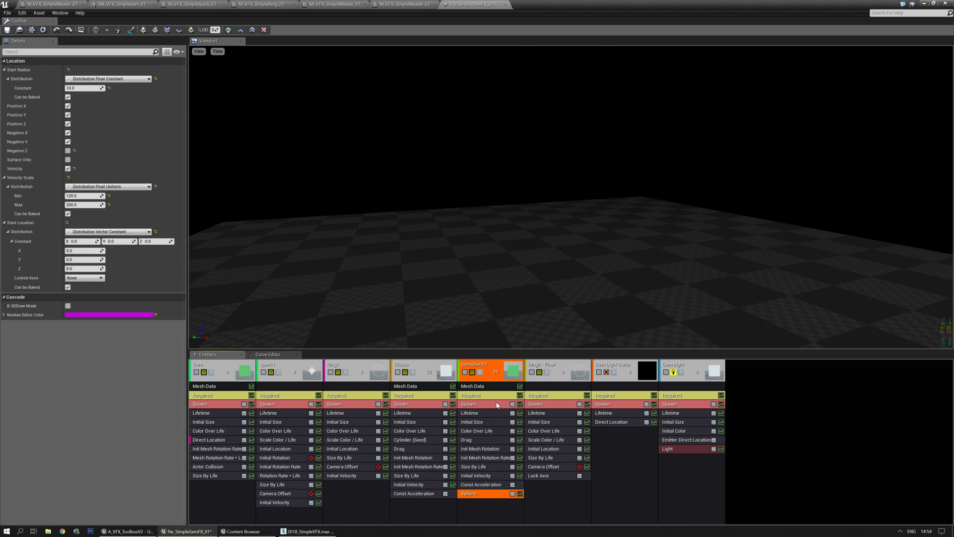
left_click(485, 386)
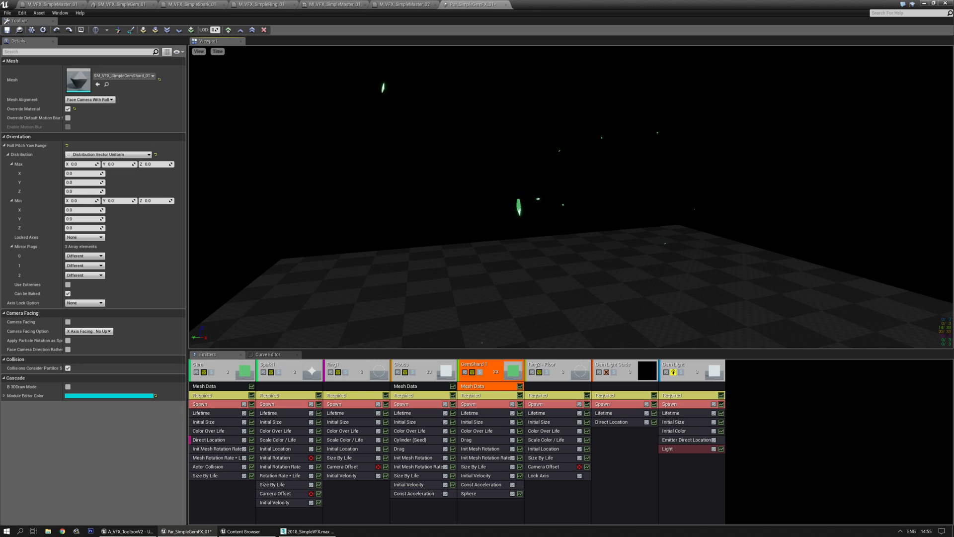
left_click(470, 413)
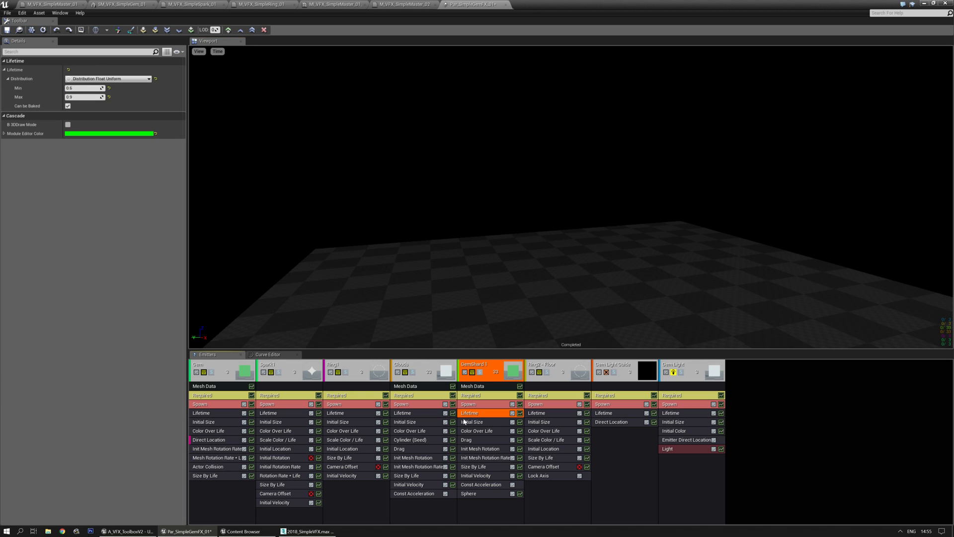
- Test Use Extremes in GemShard 1's Initial Size module while watching the preview, and turn the option back off
left_click(470, 422)
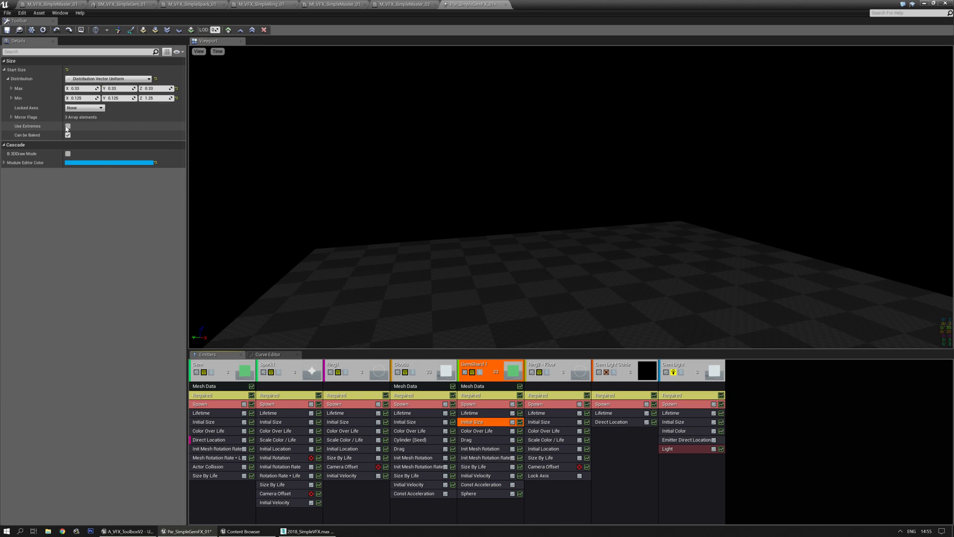
mouse_move(514, 223)
right_mouse_down()
mouse_move(514, 236)
mouse_move(514, 216)
right_mouse_up()
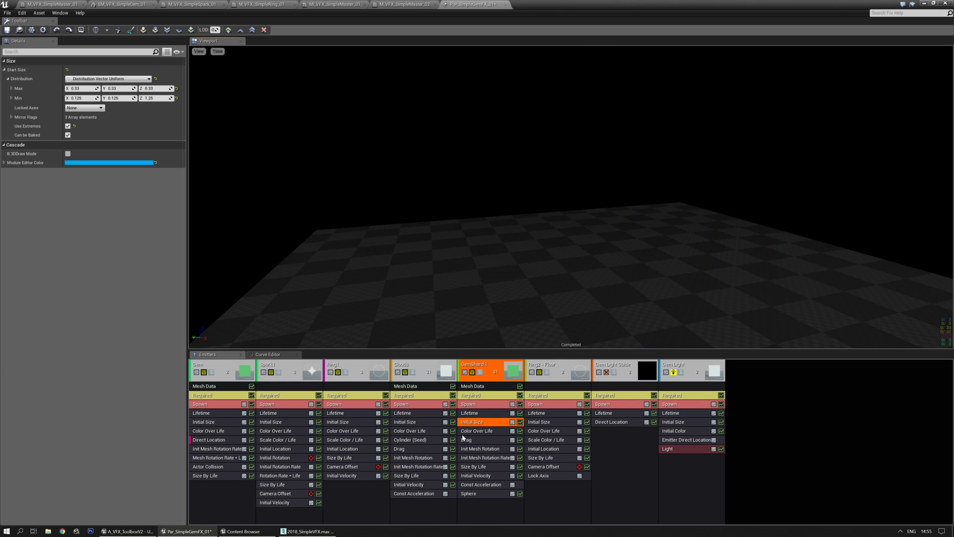
left_click(472, 467)
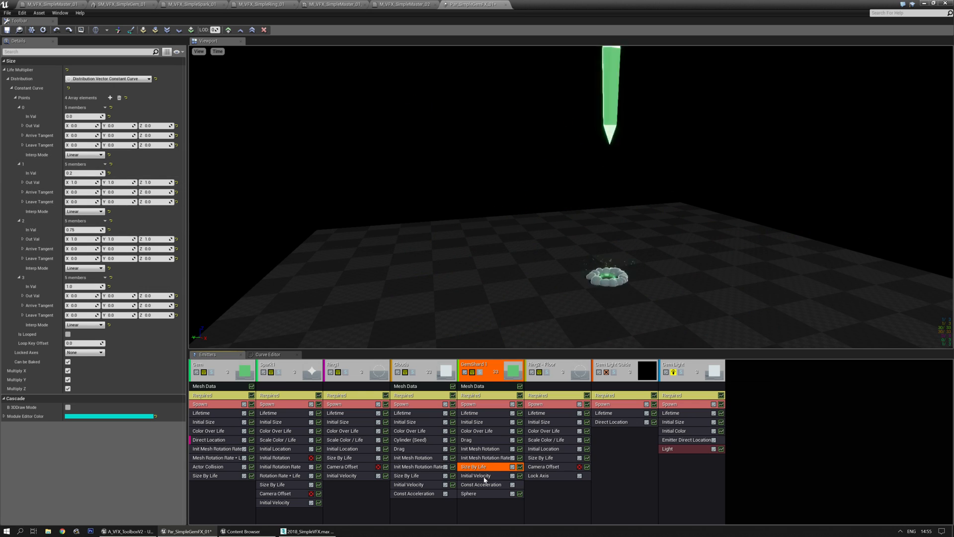
left_click(483, 422)
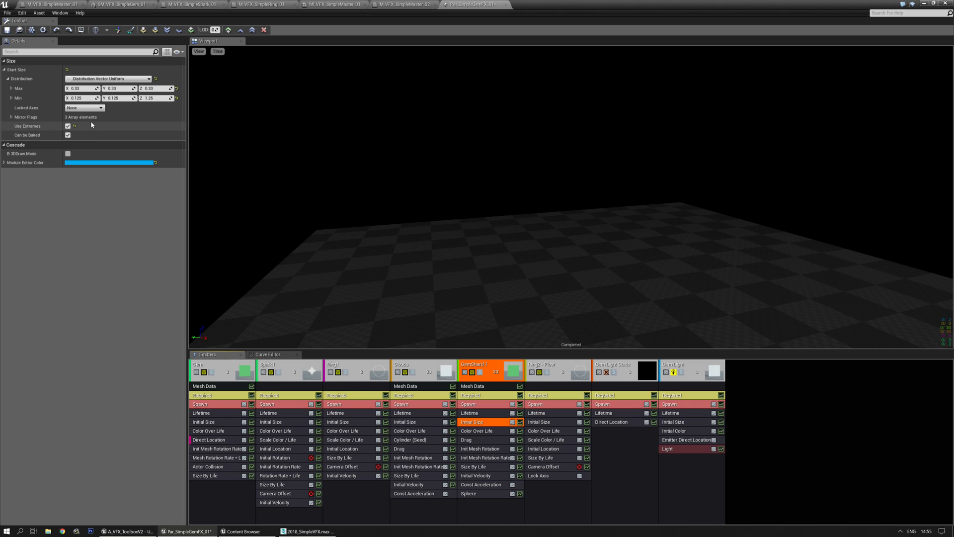
left_click(67, 126)
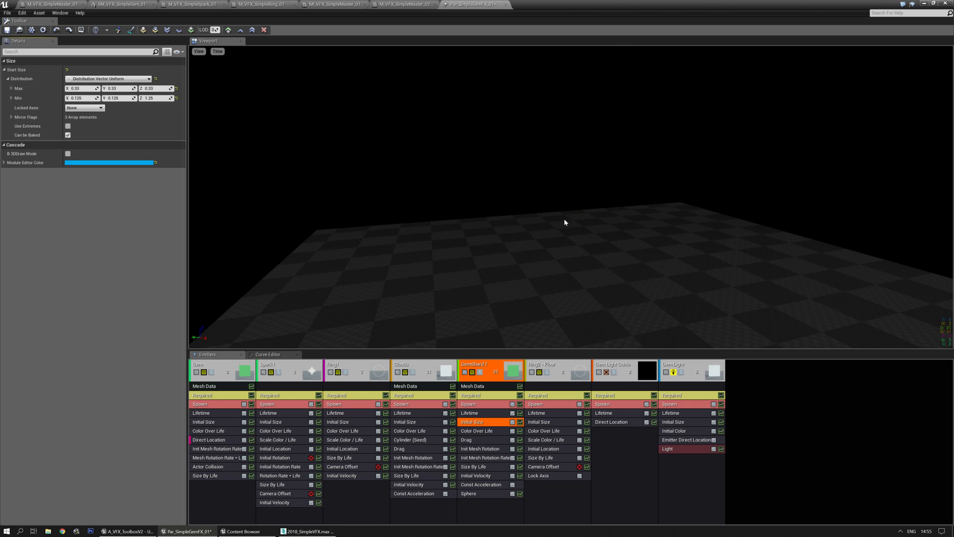
- Try PSA Velocity and PSA Facing Camera Position as GemShard 1's Screen Alignment, and return it to PSA Square
left_click(477, 387)
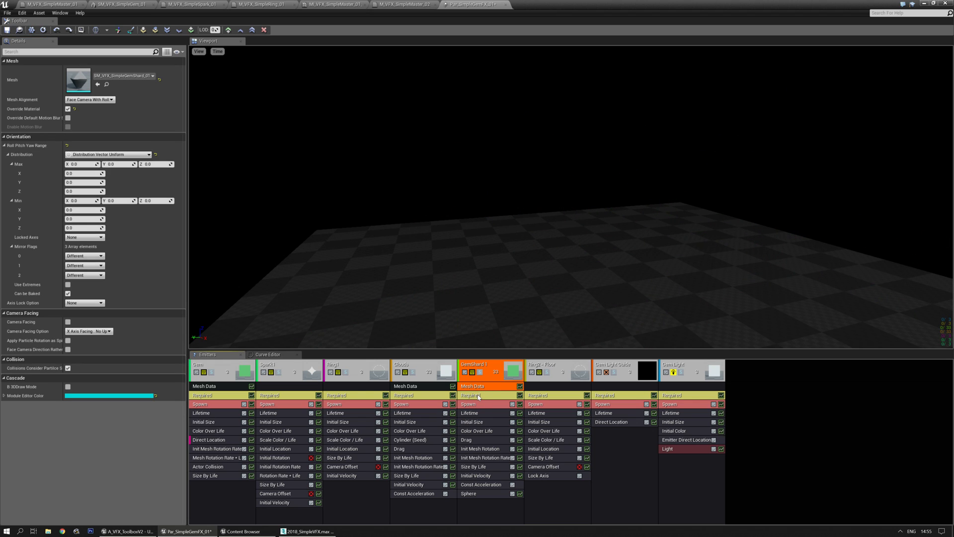
left_click(479, 396)
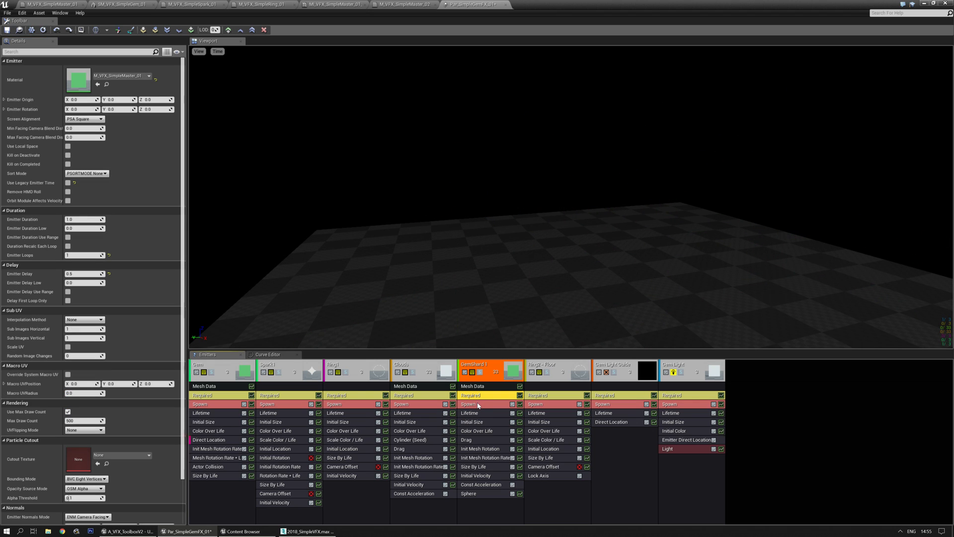
left_click(479, 405)
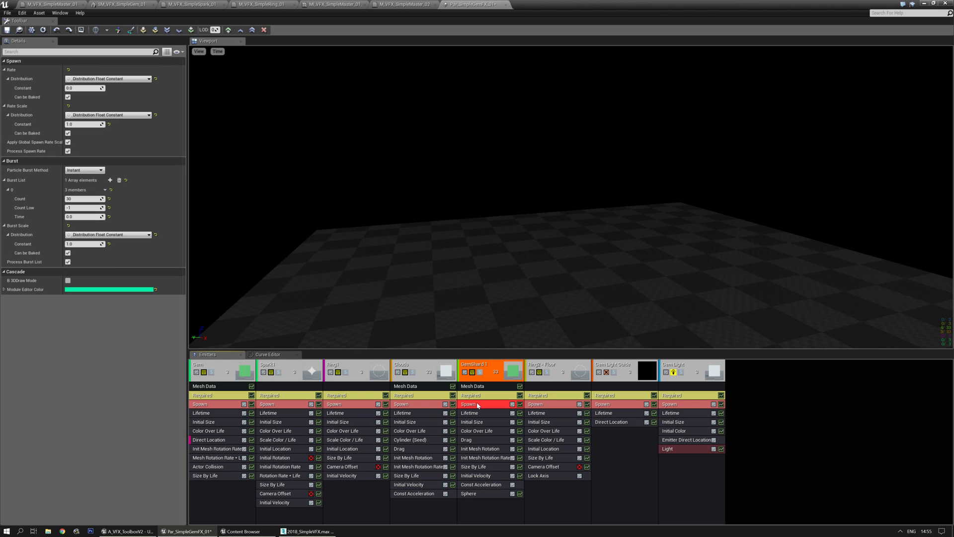
left_click(481, 396)
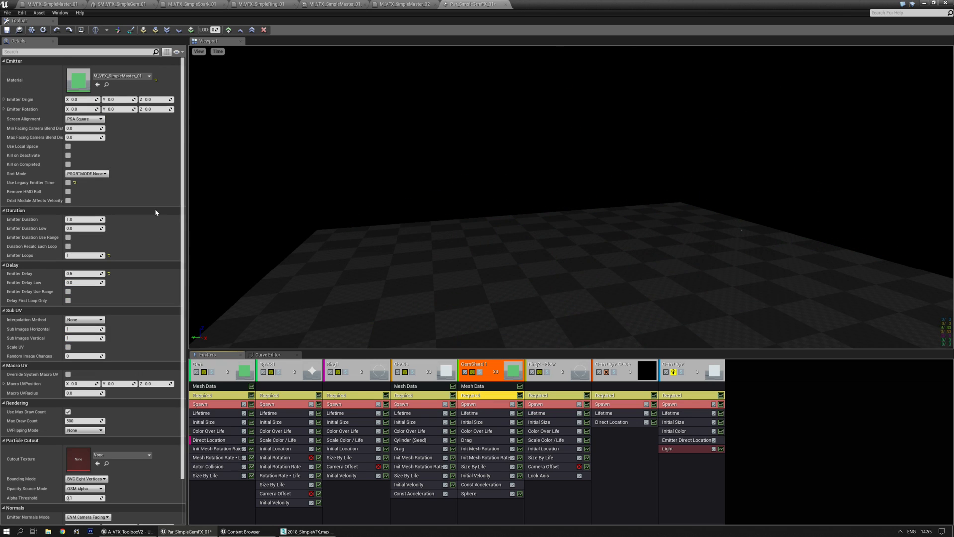
left_click(82, 119)
left_click(90, 140)
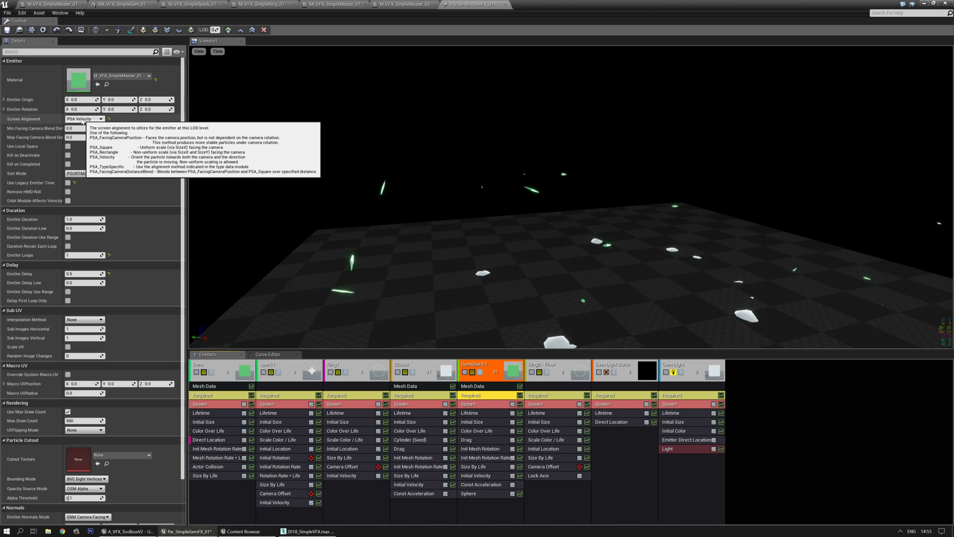
left_click(83, 120)
left_click(88, 126)
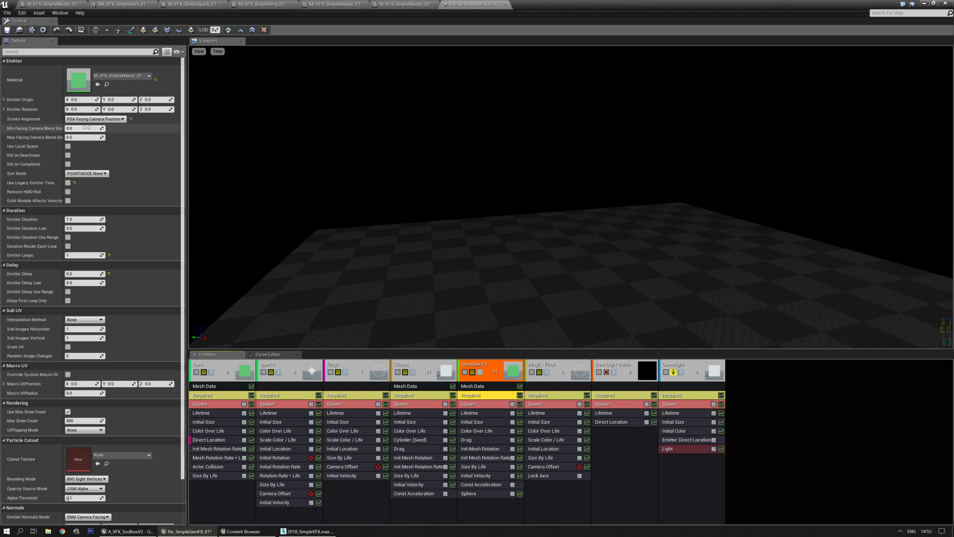
left_click(87, 121)
left_click(85, 131)
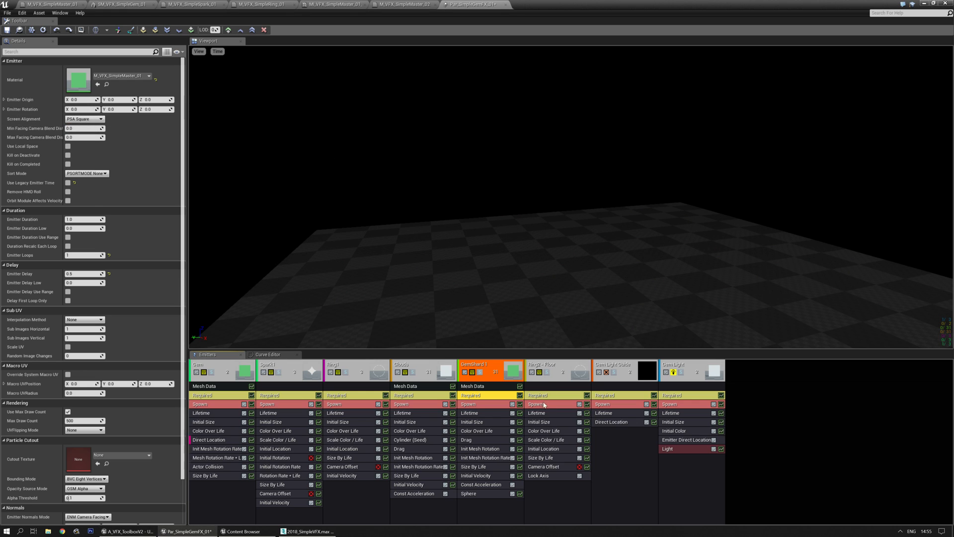
left_click_drag(551, 308, 522, 311)
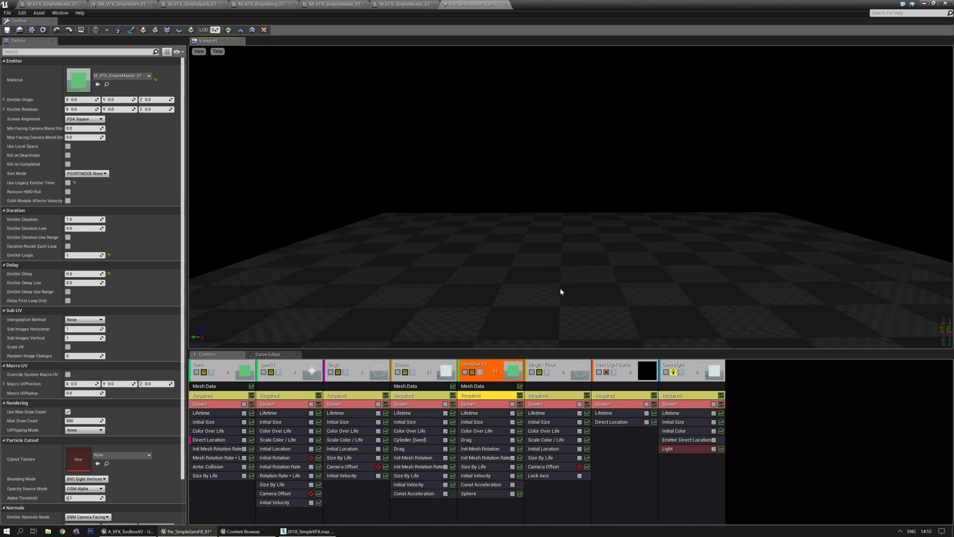
- Switch to 3ds Max and inspect the SM_VFX_SimpleGemShard_01 mesh and its Editable Poly element settings
left_click(307, 532)
left_click(371, 279)
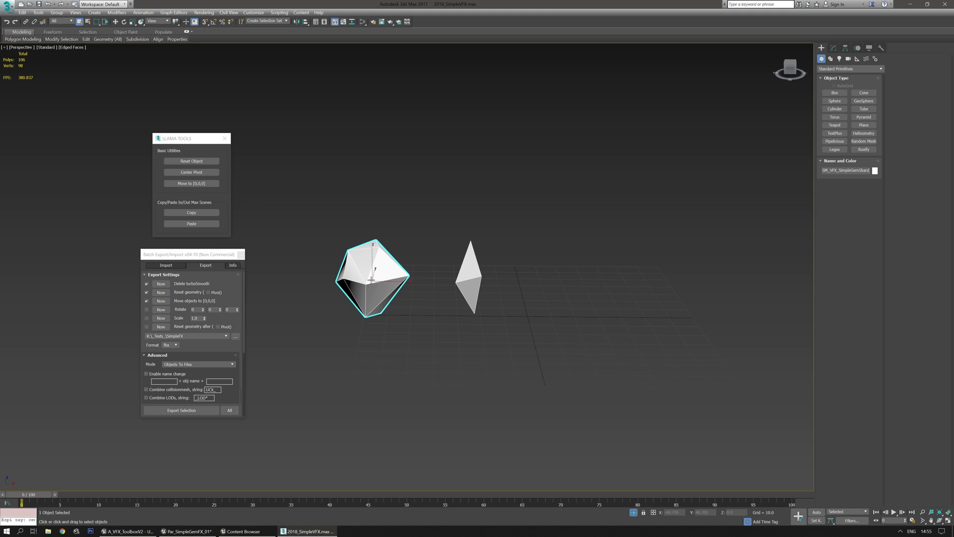
middle_click_drag(371, 280, 393, 306)
scroll(421, 318, "up", 4)
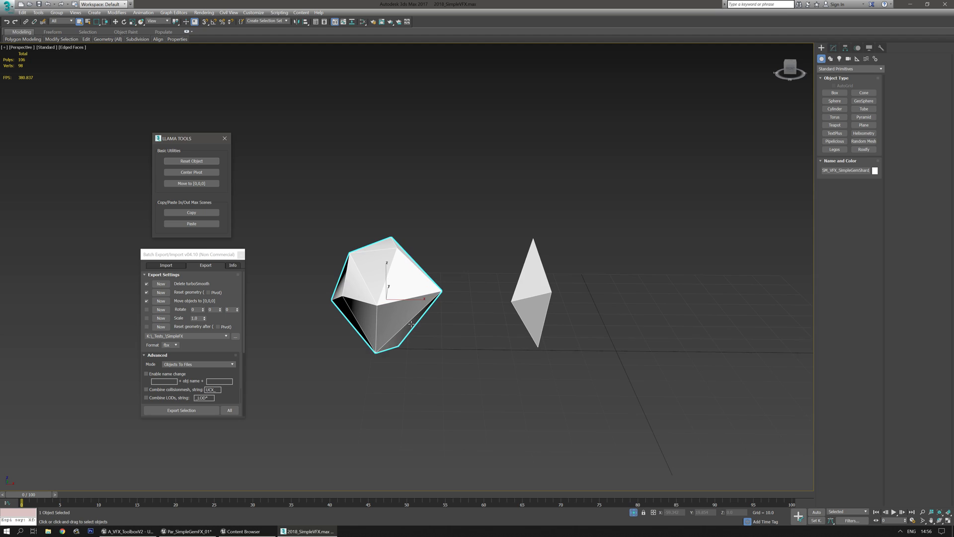
left_click(834, 47)
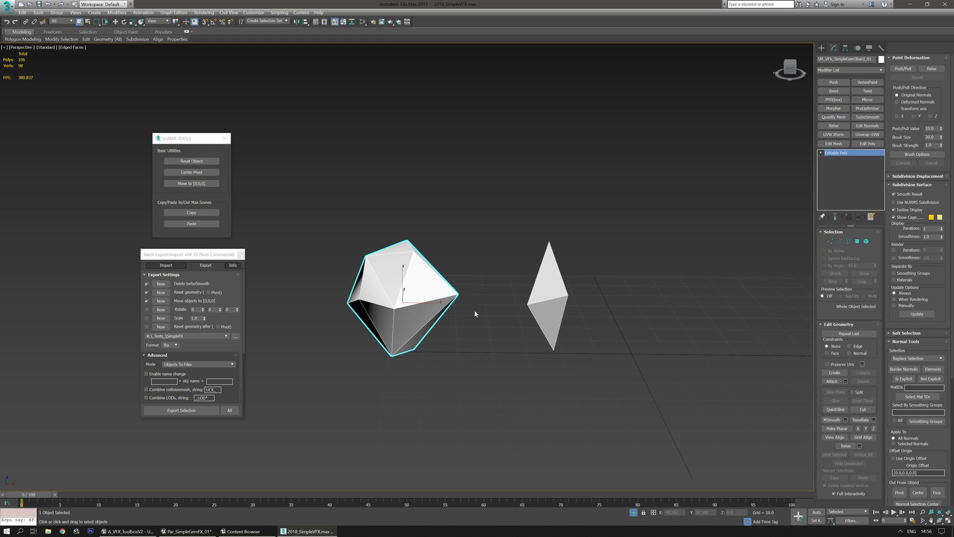
middle_click_drag(475, 313, 495, 322)
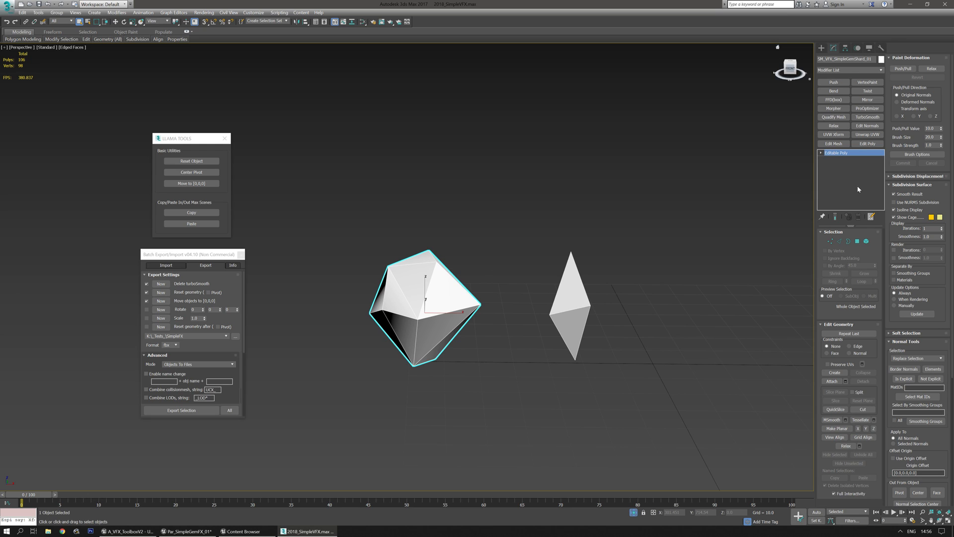
left_click(865, 242)
left_click_drag(475, 229, 326, 431)
scroll(579, 236, "down", 3)
left_click(822, 47)
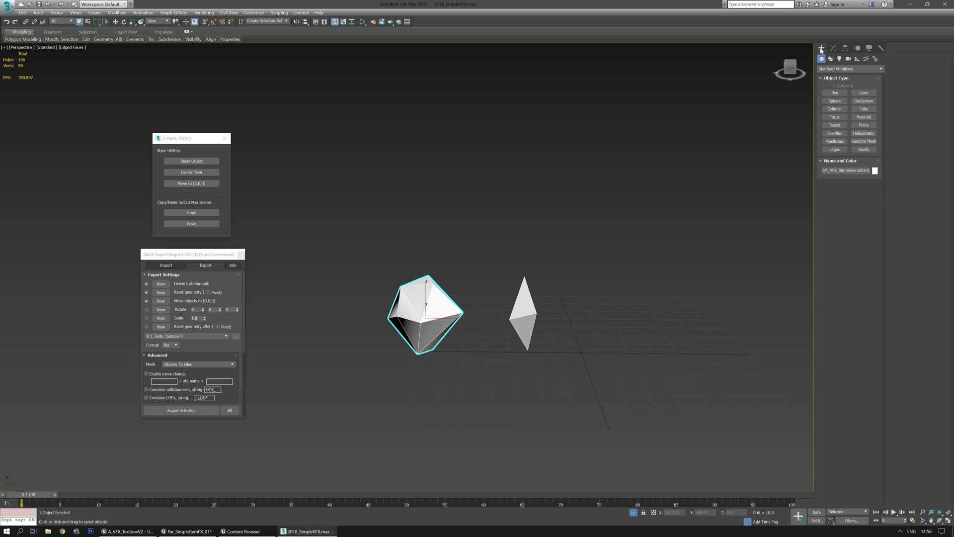
- Look through the viewport's shading, quality, view and general options, and the gem shard's pivot and transform settings
left_click(71, 47)
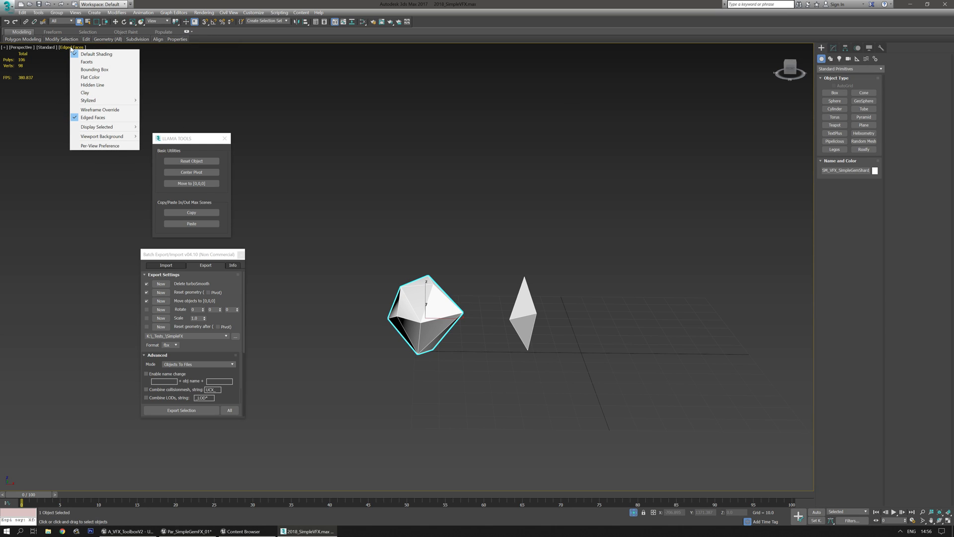
left_click(45, 48)
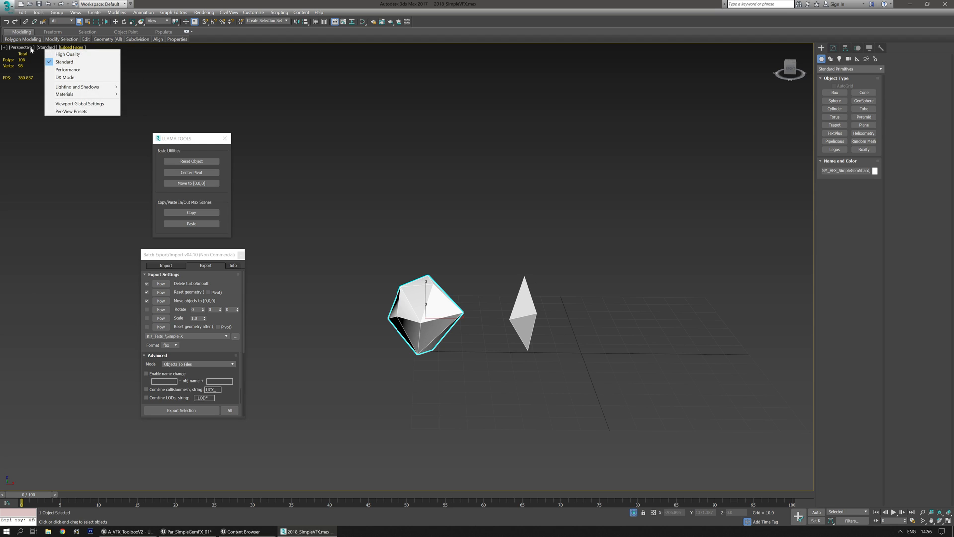
left_click(21, 47)
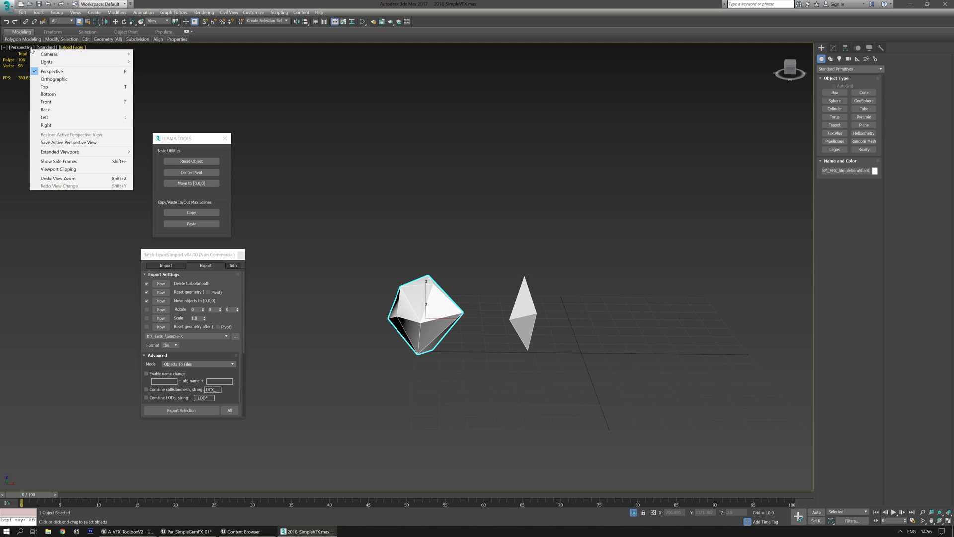
left_click(5, 47)
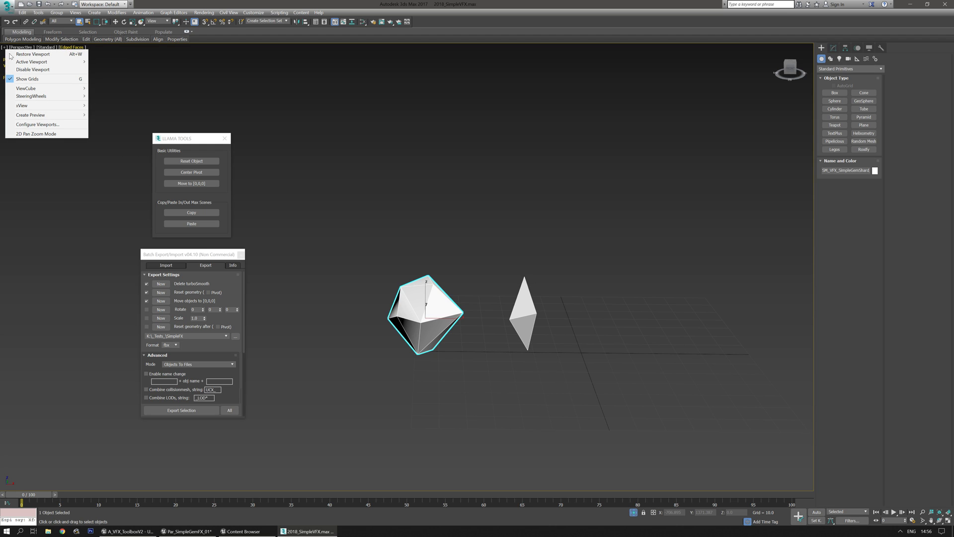
left_click(524, 314)
middle_click_drag(524, 315, 433, 347, "alt")
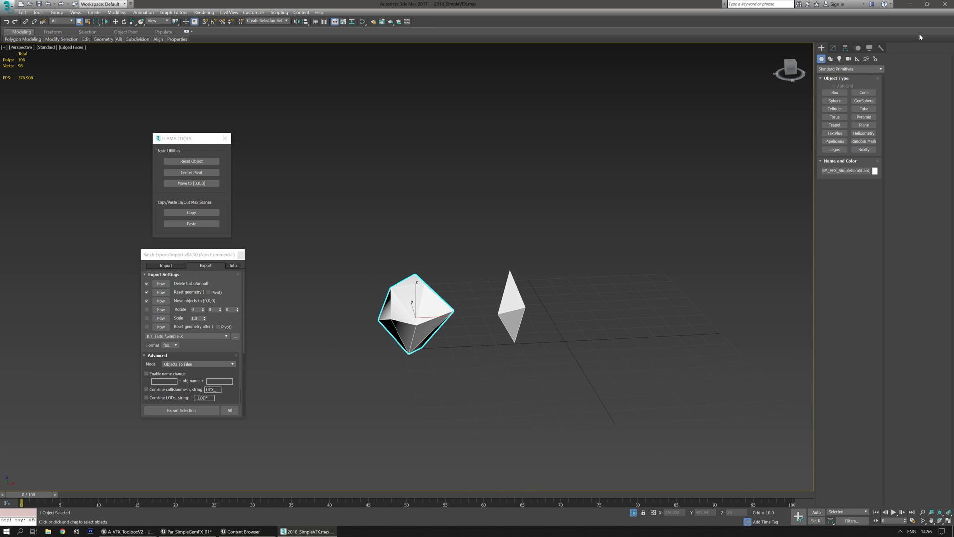
left_click(845, 48)
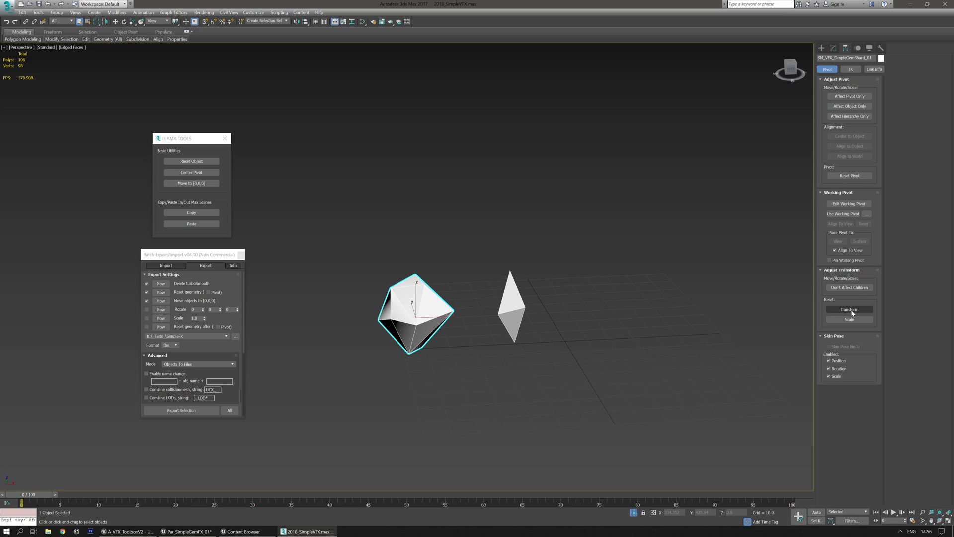
left_click(822, 49)
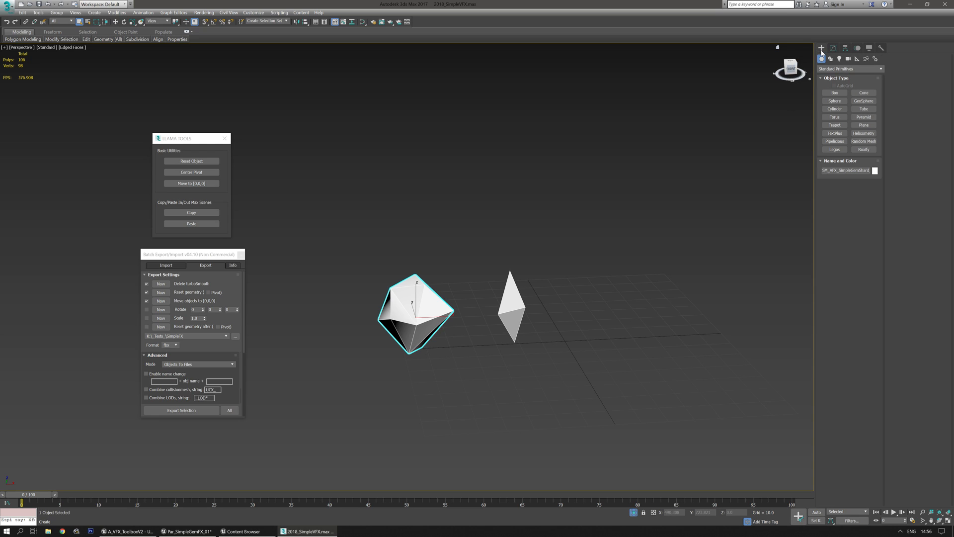
- Export the selected gem shard mesh as FBX, and switch back to Unreal's Cascade editor to save the particle system
left_click(198, 184)
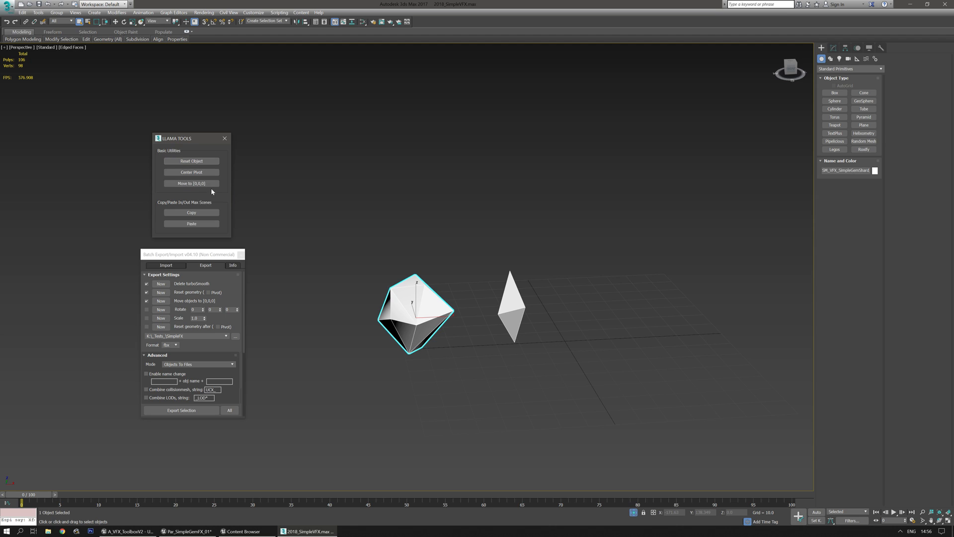
left_click(181, 410)
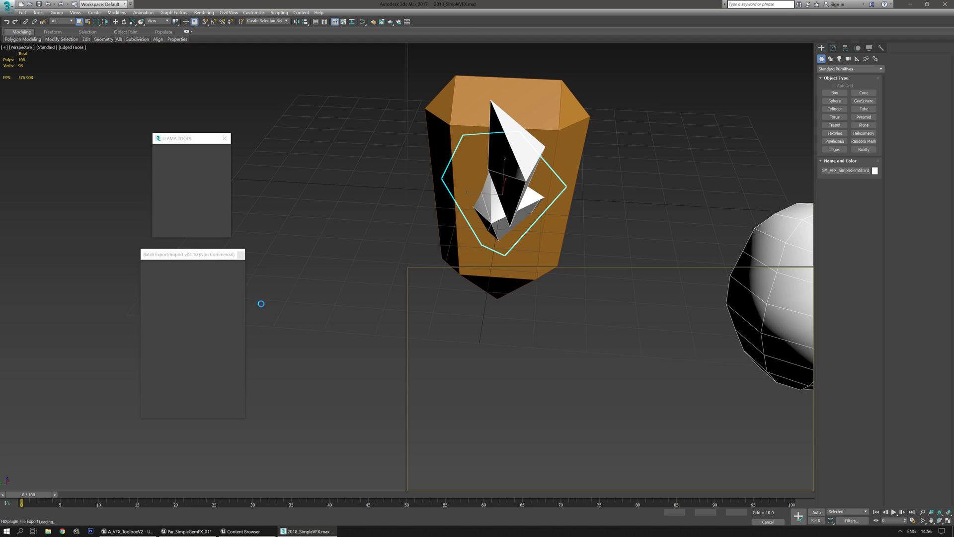
left_click(526, 305)
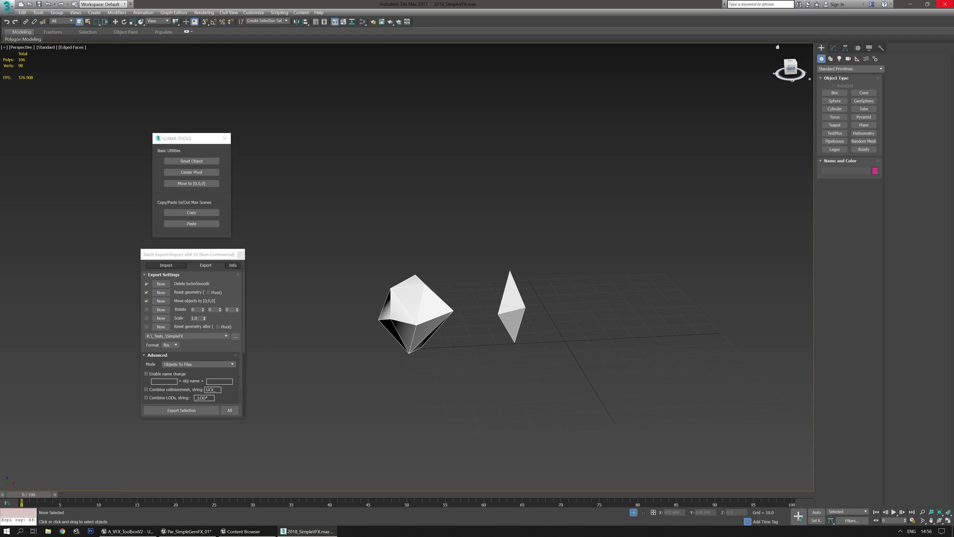
key("alt+Tab")
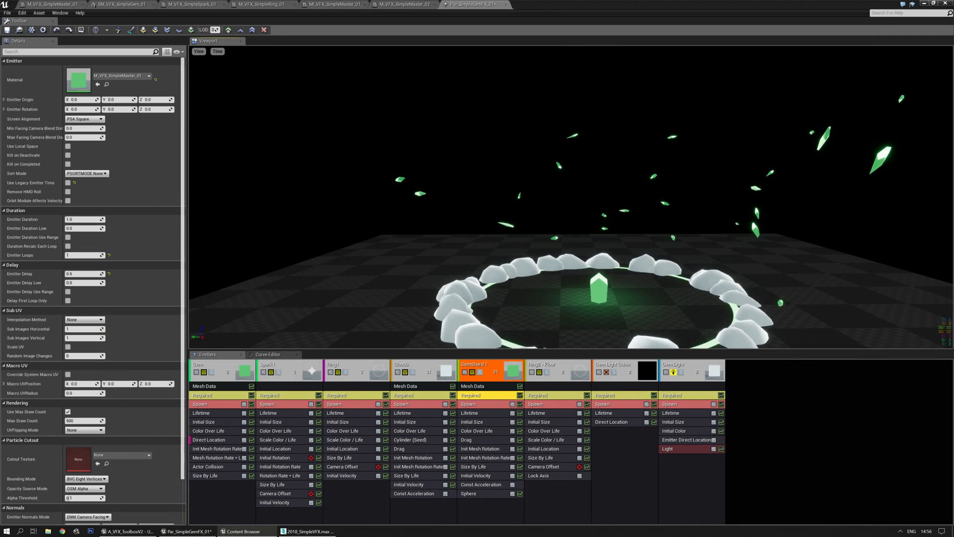
key("ctrl+s")
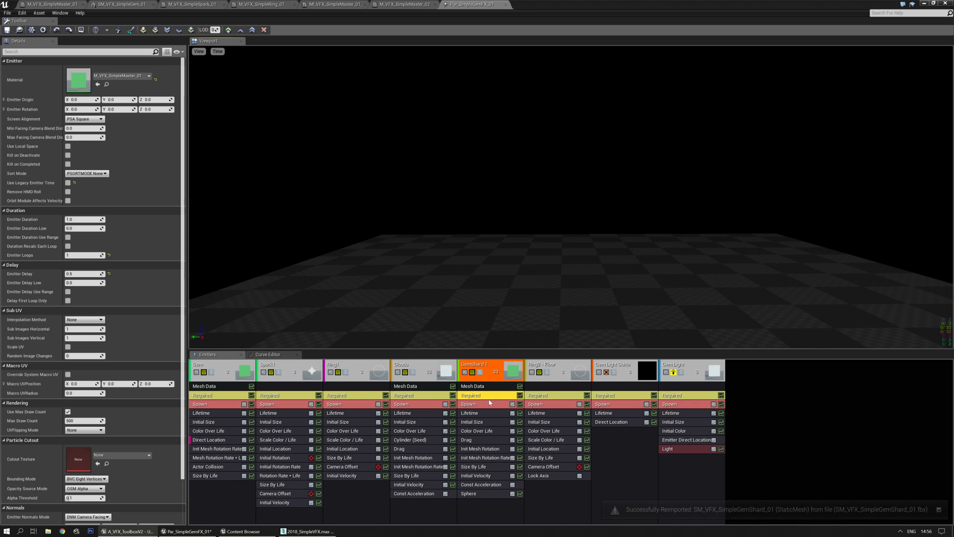
- Set GemShard 1's Initial Size to a Distribution Vector Constant of 0.33 on all three axes
left_click(473, 422)
left_click(110, 79)
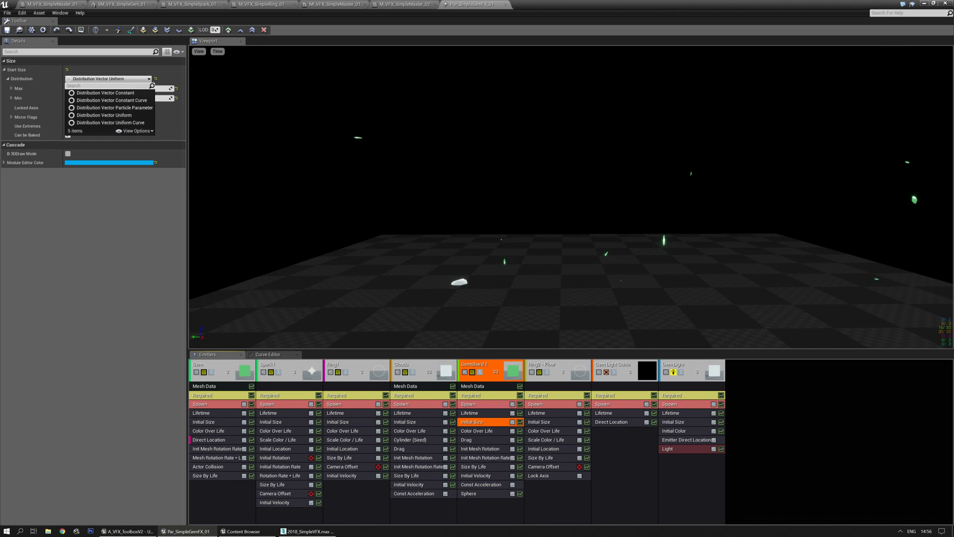
left_click(89, 85)
left_click(94, 89)
type("0.33")
key("Tab")
type("0.33")
key("Tab")
type("0")
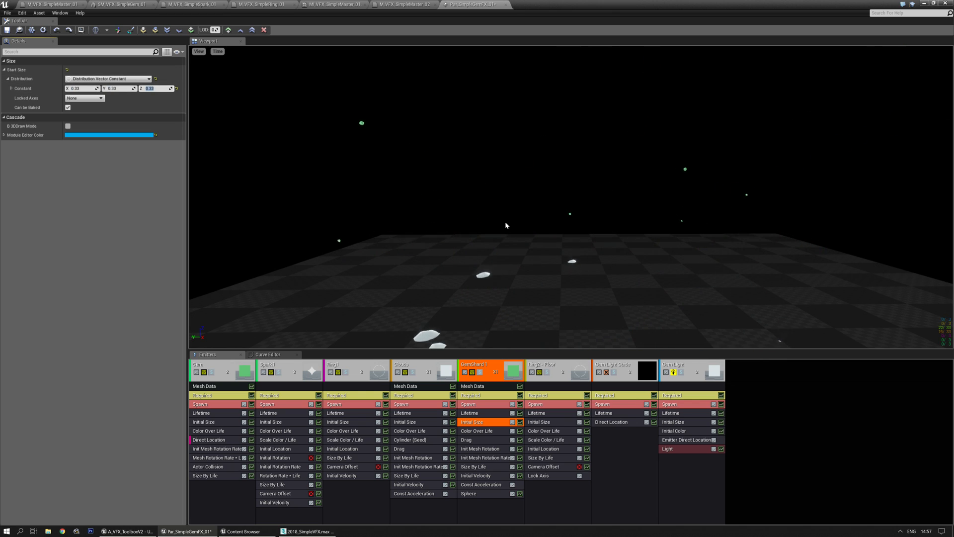
- Change GemShard 1's Start Size to Distribution Vector Uniform, with a maximum of 0.33 and a minimum of 0.22 on every axis
left_click(108, 78)
left_click(102, 117)
left_click(85, 90)
type("0.33")
key("Tab")
type("0.33")
key("Tab")
key("Tab")
type("0.22")
key("Tab")
type("0.22")
key("Tab")
type("0.2")
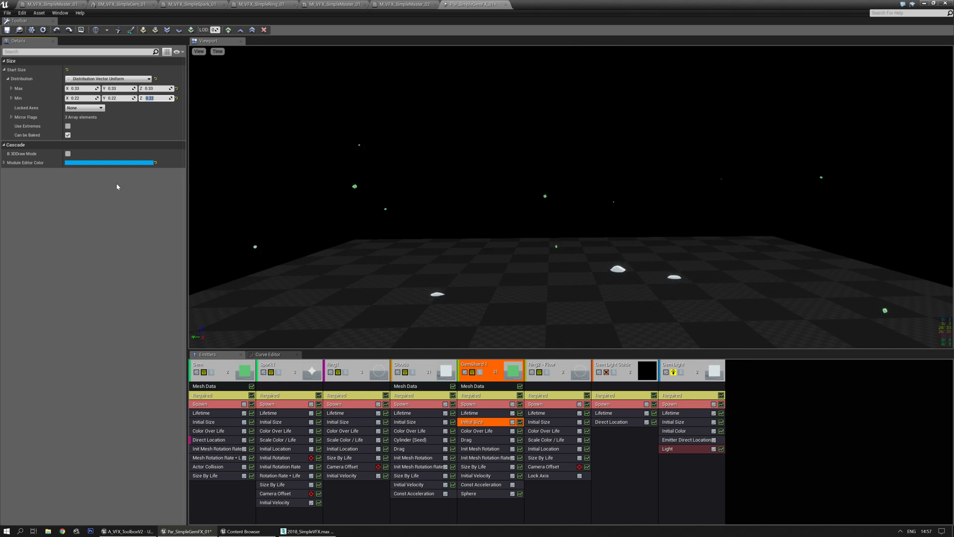
- Lower GemShard 1's minimum Start Size to 0.125 on all axes, check the preview, and save the particle system
left_click(13, 118)
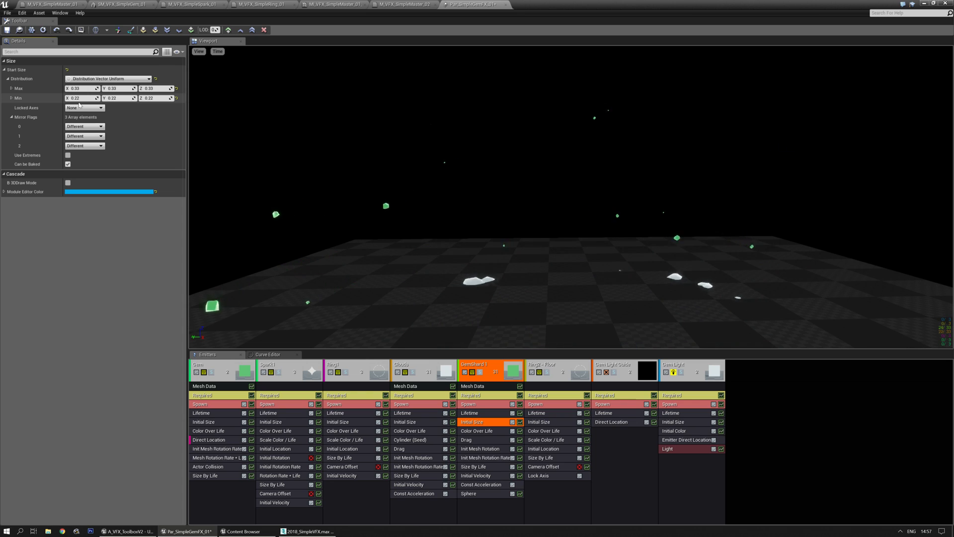
left_click(77, 98)
type("0.125")
key("Tab")
type("0.125")
key("Tab")
type("0")
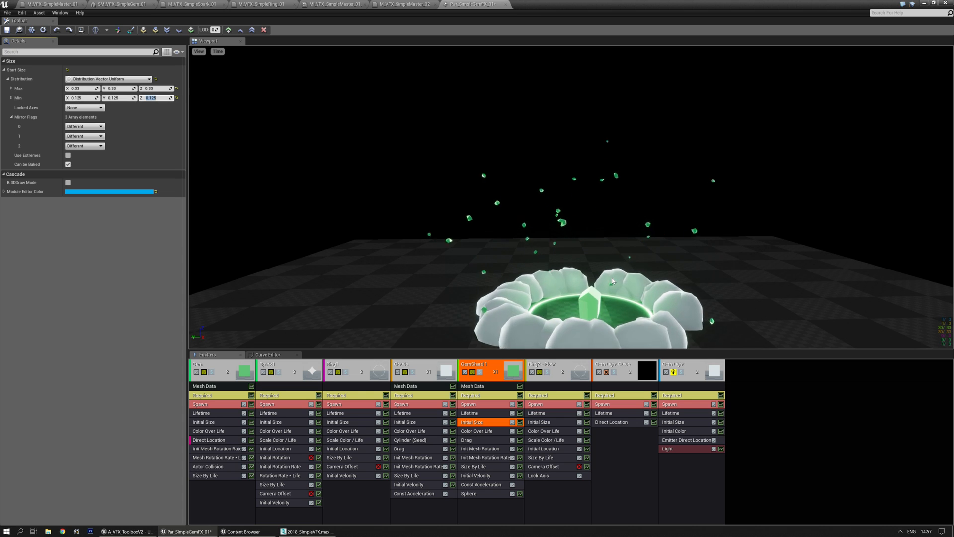
right_click_drag(531, 155, 528, 152)
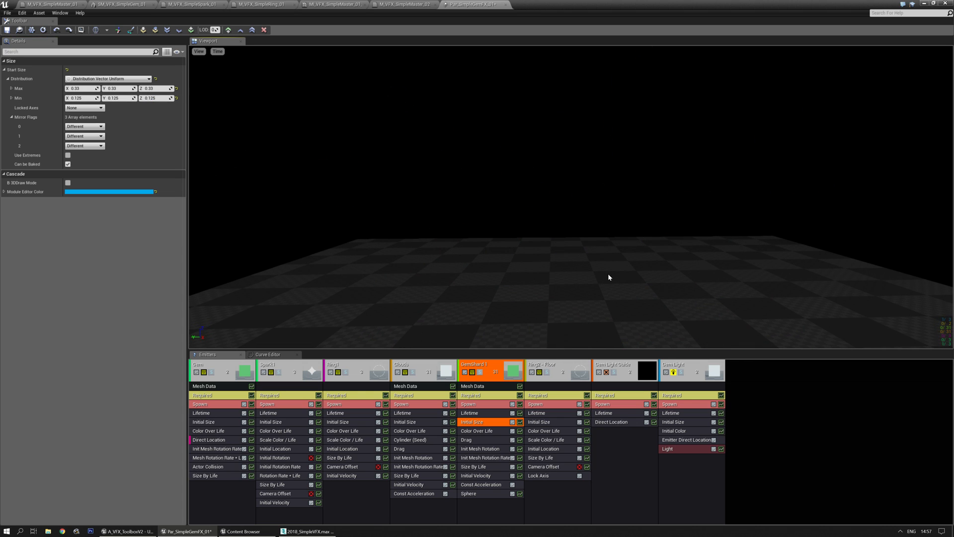
right_click_drag(595, 257, 600, 263)
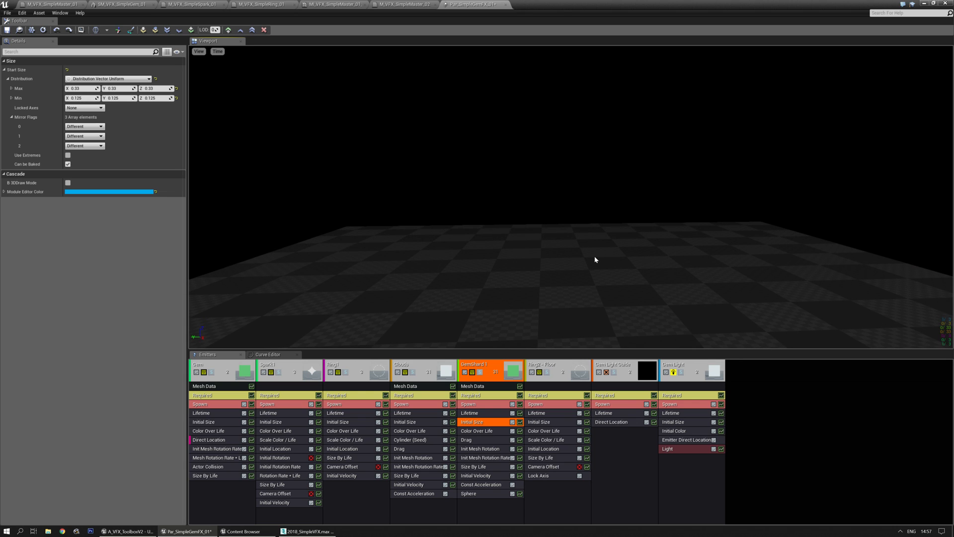
left_click_drag(595, 257, 590, 263)
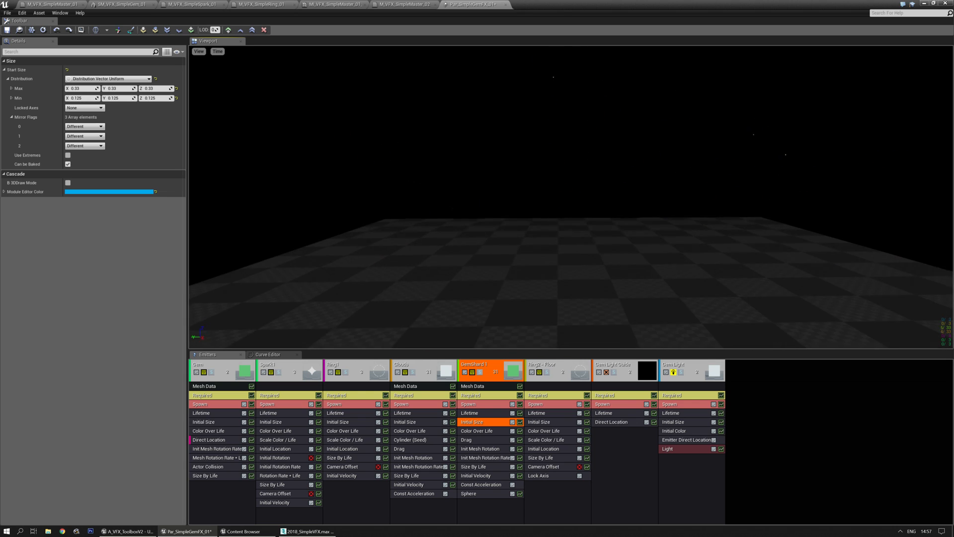
right_click_drag(591, 263, 594, 258)
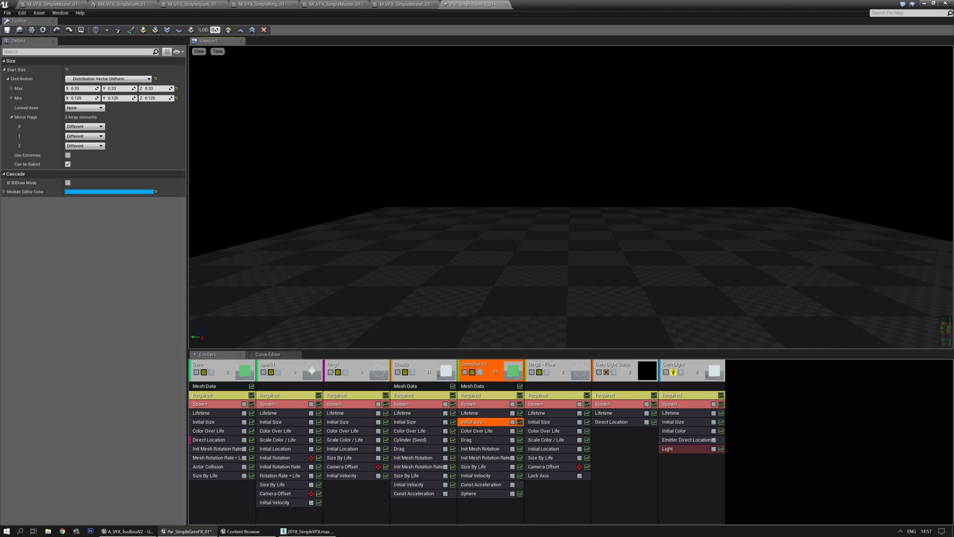
left_click(7, 30)
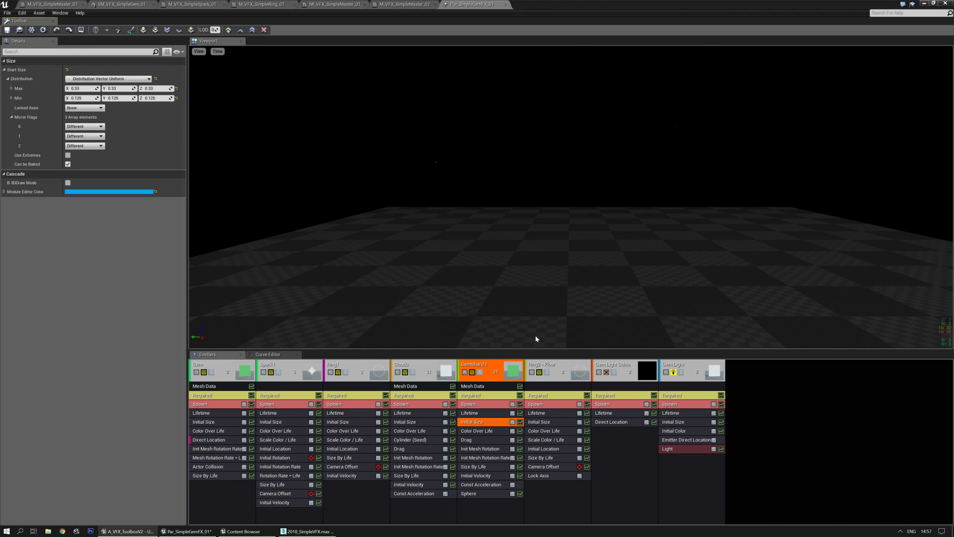
- Duplicate the GemShard 1 emitter and name the copy GemShard 2
left_click(486, 366)
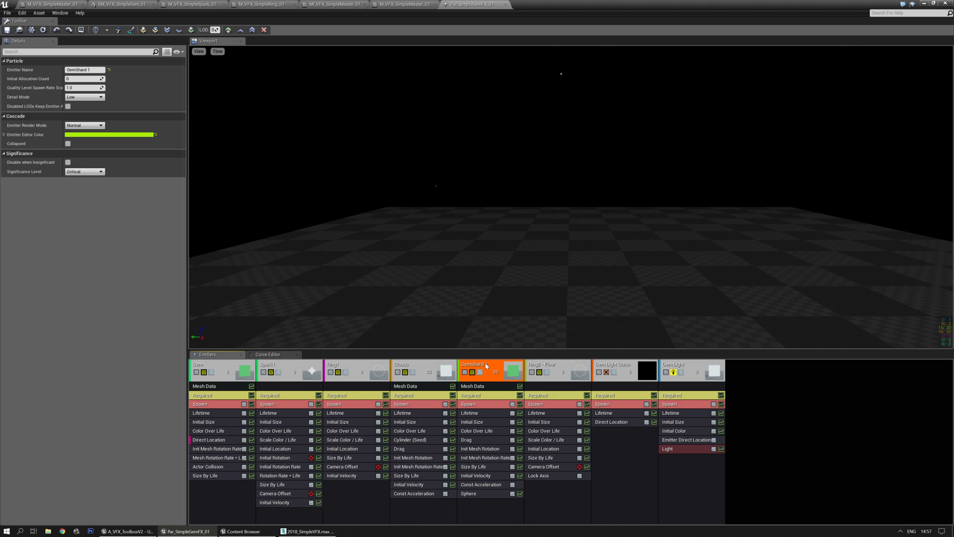
key("ctrl+d")
left_click(557, 366)
left_click(96, 70)
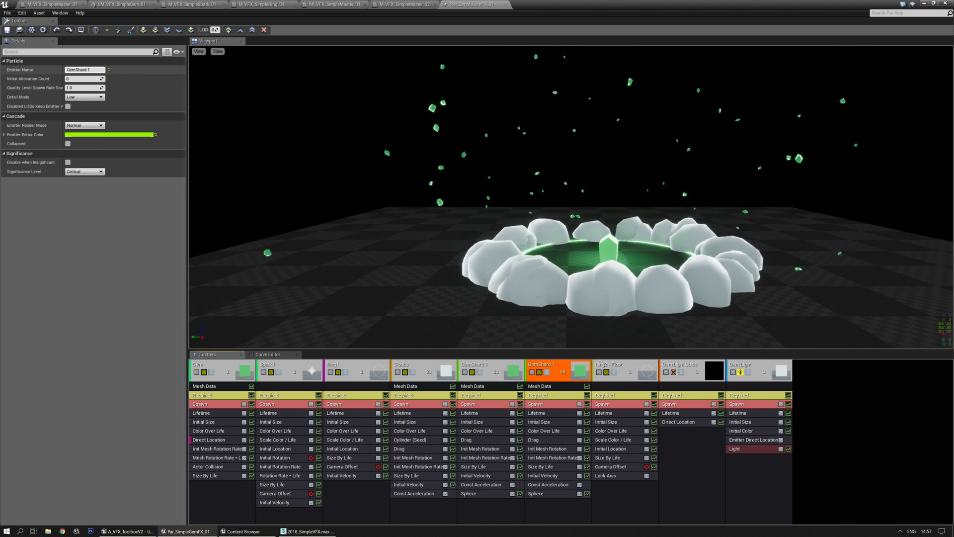
type("GemShard 2")
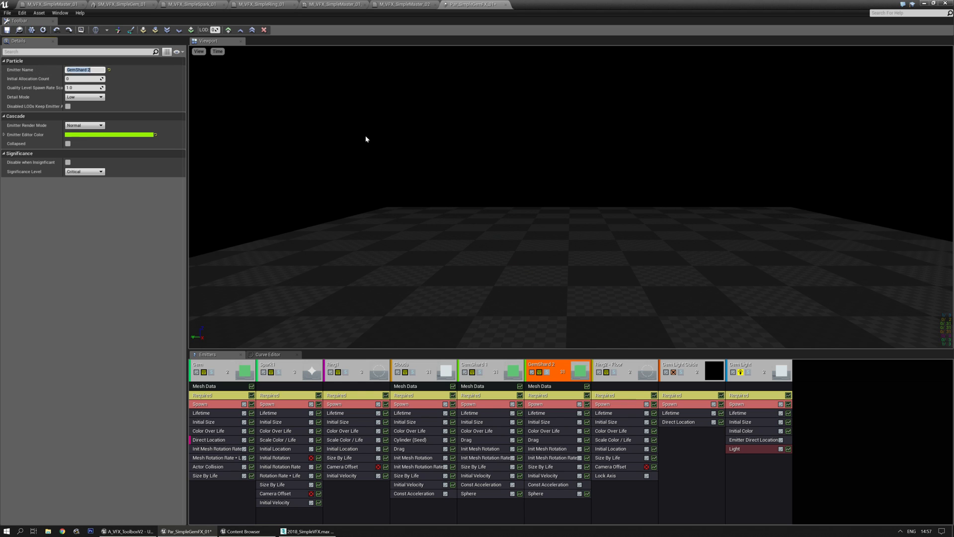
key("Return")
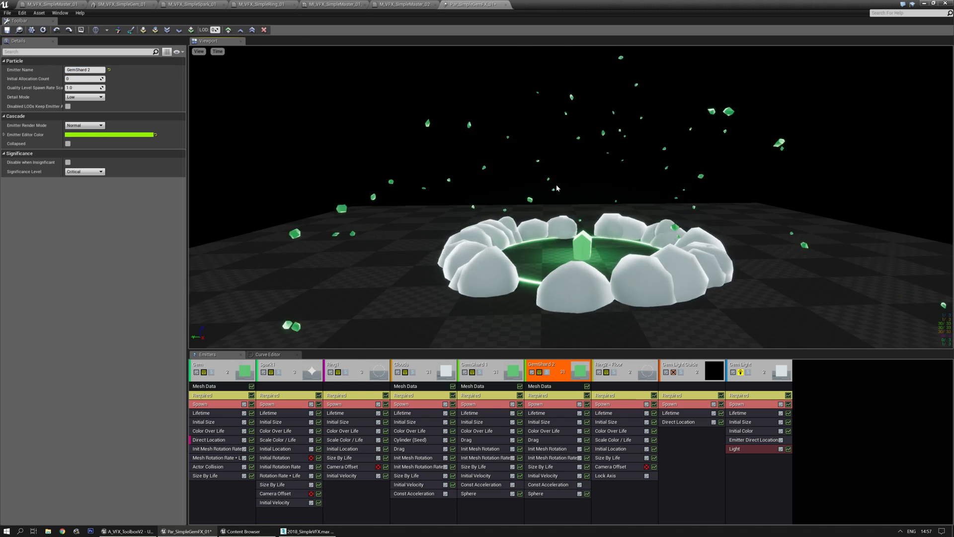
- Assign the SM_VFX_SimpleGemShard_02 mesh in GemShard 2's Mesh Data and open the emitter's Required settings
left_click(557, 386)
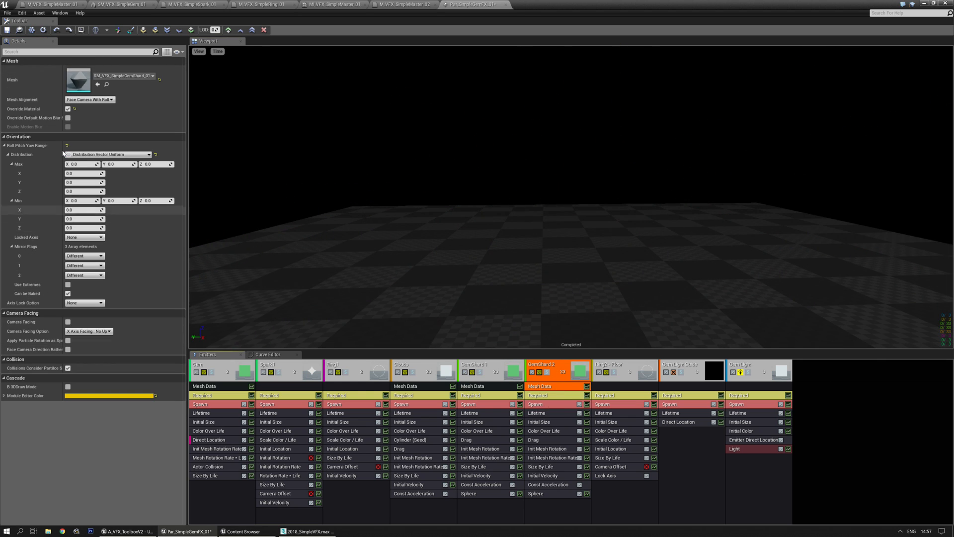
left_click(124, 76)
left_click(152, 201)
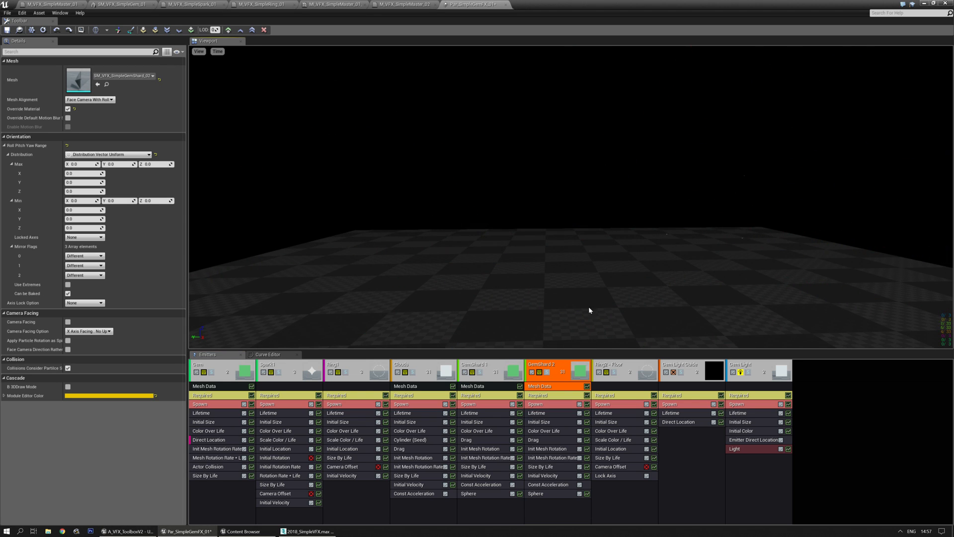
left_click(552, 396)
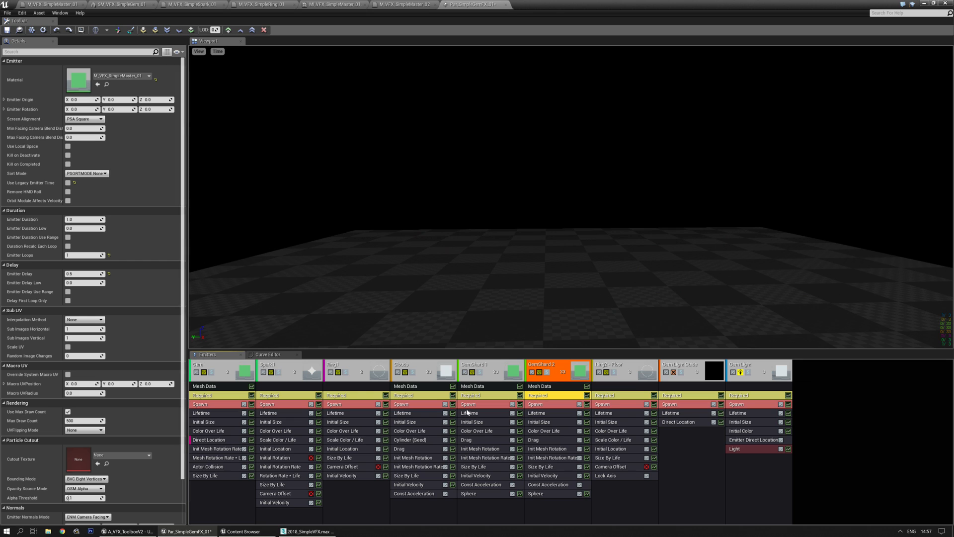
- Set GemShard 1's spawn burst to a Count of 25 and a Count Low of 15
left_click(469, 404)
left_click(78, 198)
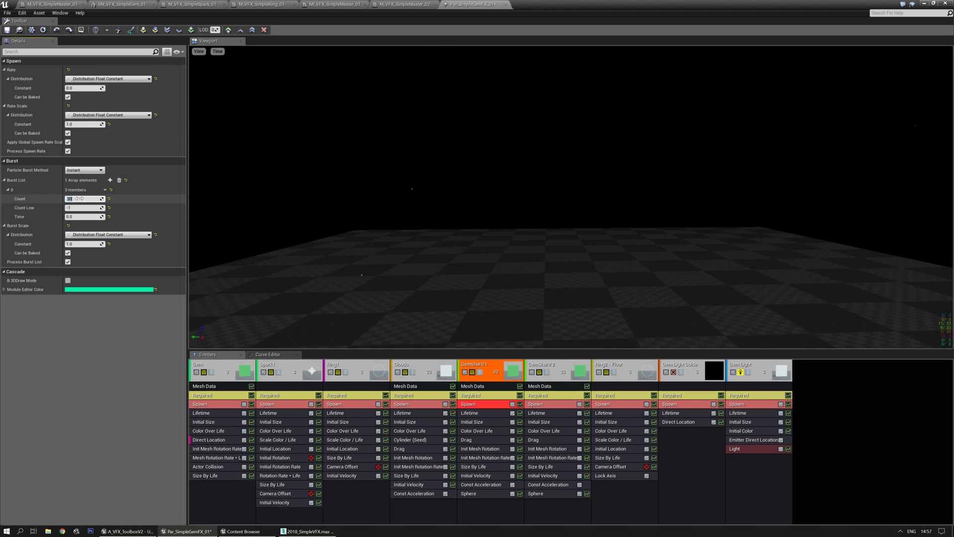
type("25")
key("Tab")
right_click_drag(575, 219, 570, 214)
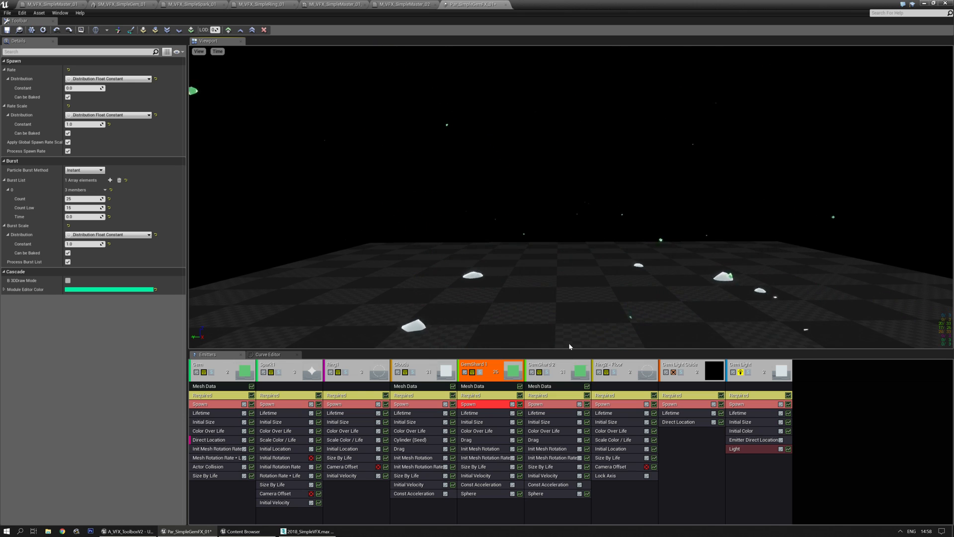
- Give GemShard 2's spawn burst a Count of 25 and a Count Low of 15
left_click(543, 404)
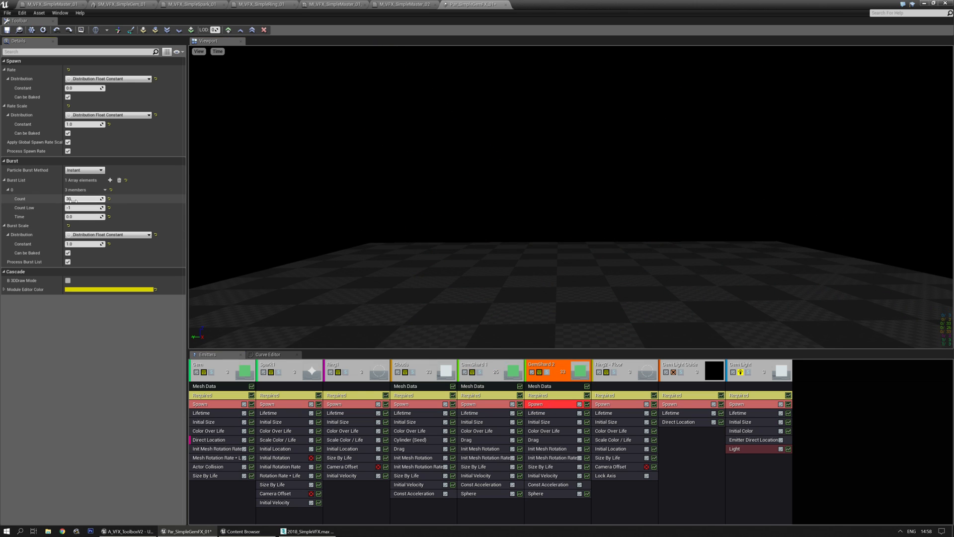
type("25")
key("Tab")
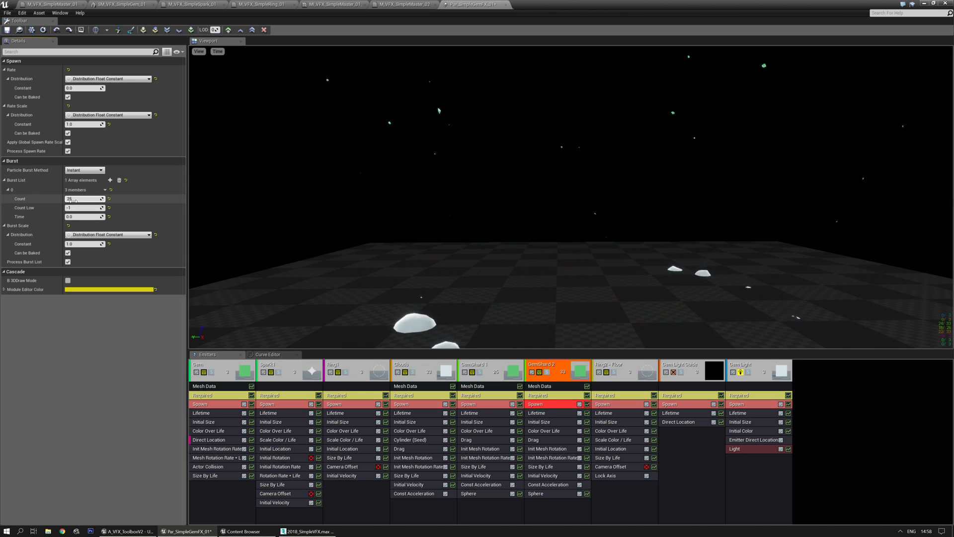
type("15")
key("Return")
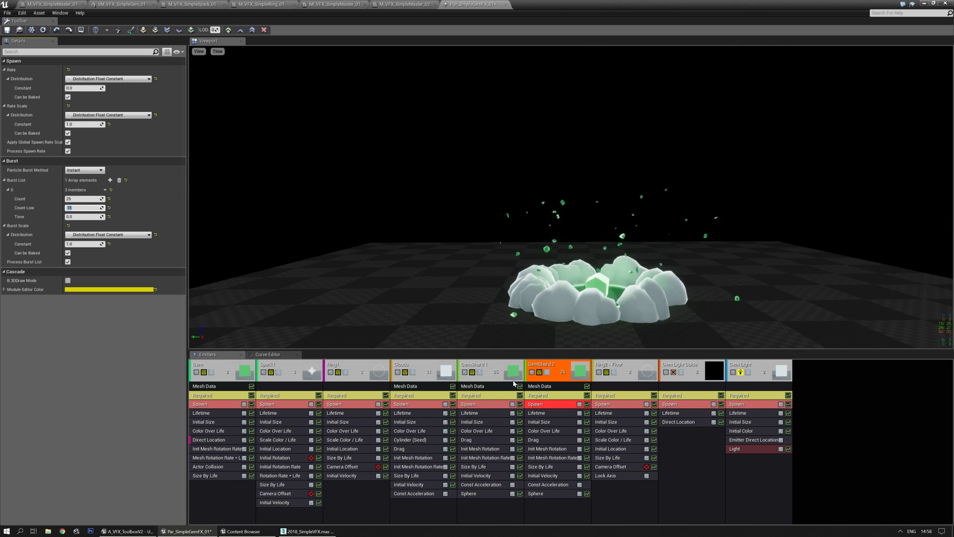
- Turn off Positive Z in GemShard 2's Sphere location module, and solo the emitter to watch it in the preview
left_click(547, 422)
mouse_move(527, 174)
left_mouse_down()
mouse_move(536, 197)
mouse_move(527, 178)
mouse_move(536, 177)
left_mouse_up()
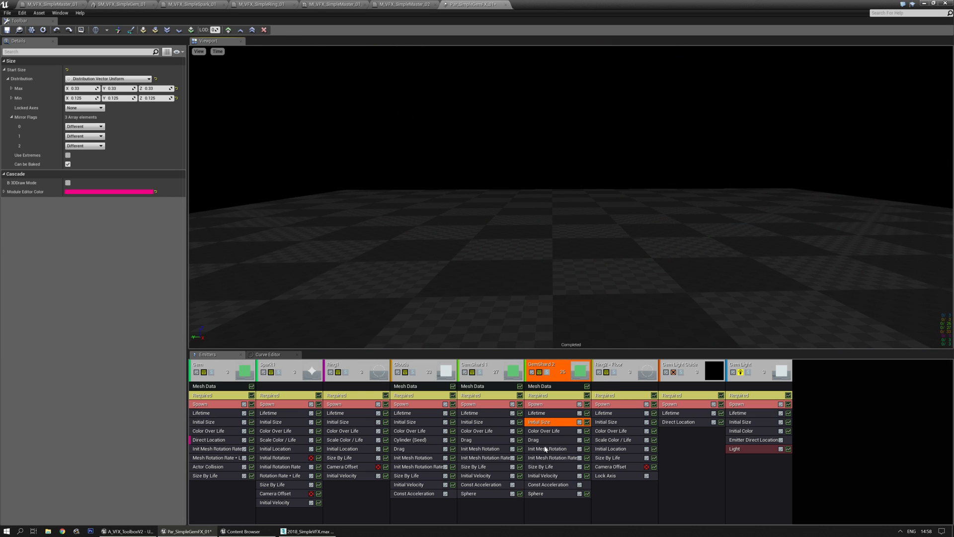
left_click(547, 493)
left_click(69, 124)
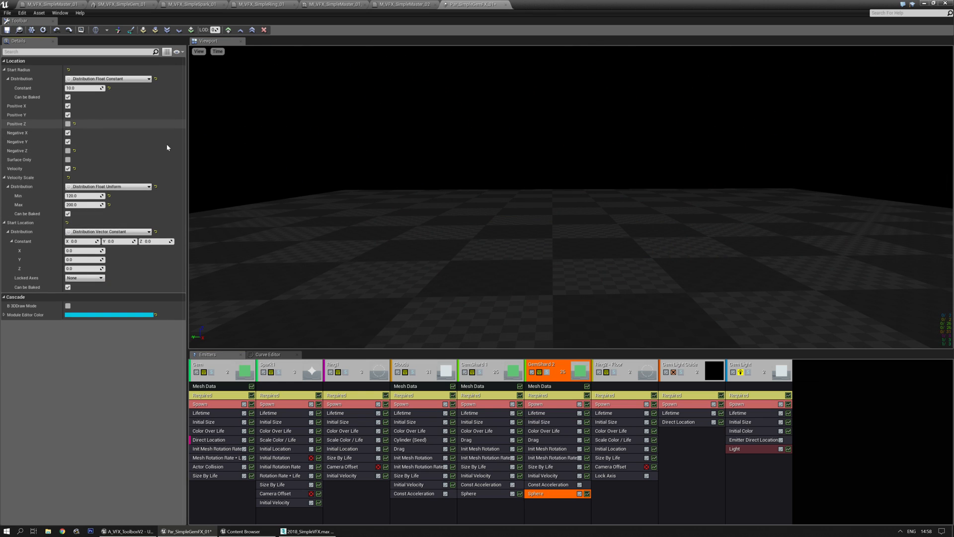
left_click(547, 372)
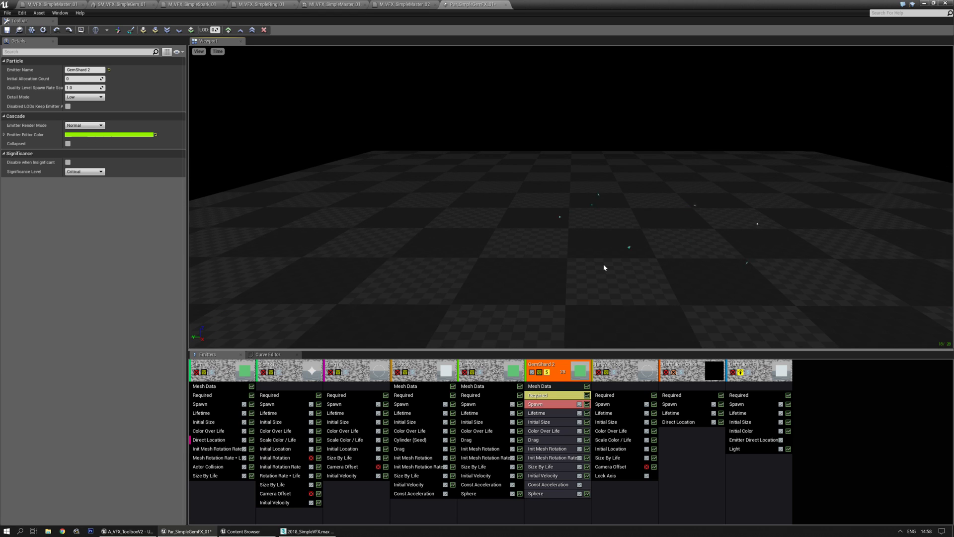
right_click_drag(605, 262, 604, 261)
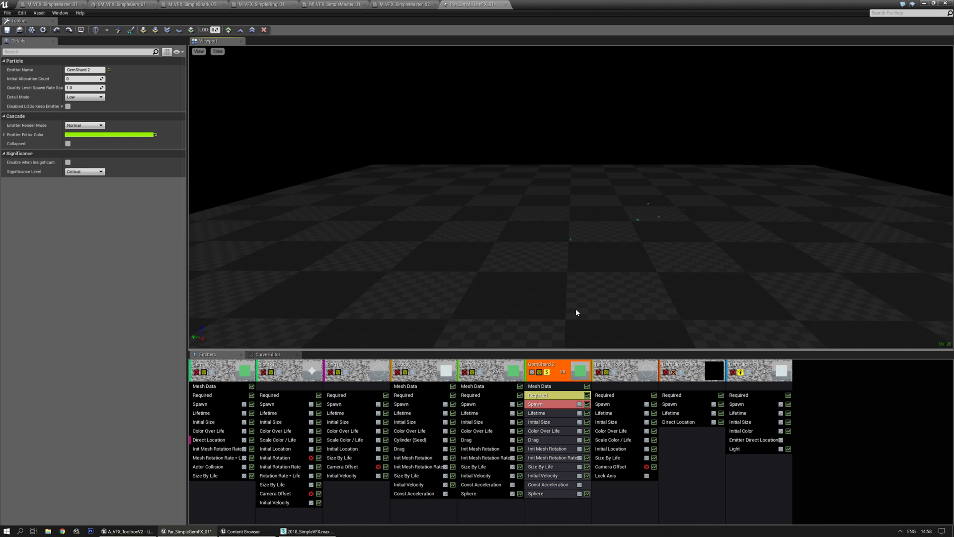
left_click_drag(576, 310, 590, 272)
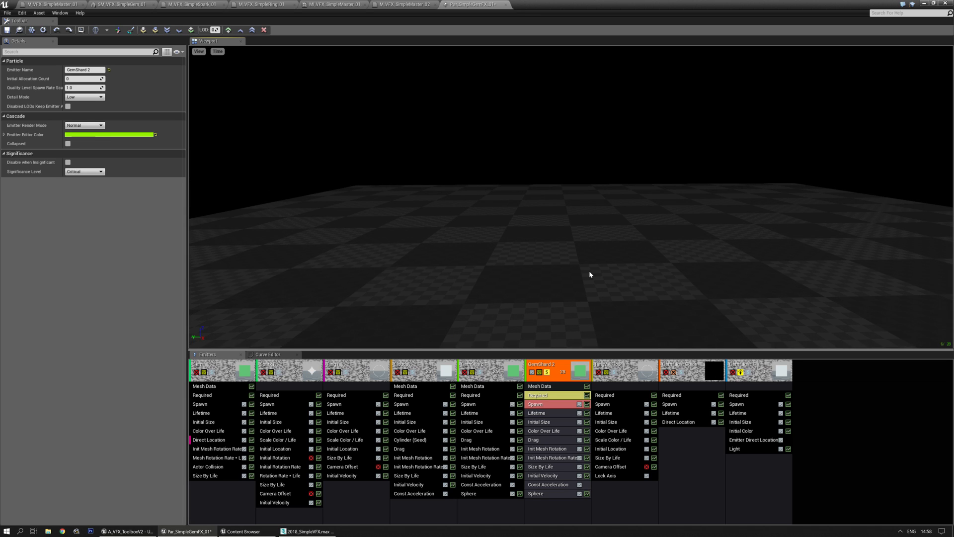
- Set the minimum Z of GemShard 2's Start Velocity to 500 and check the preview
left_click(543, 476)
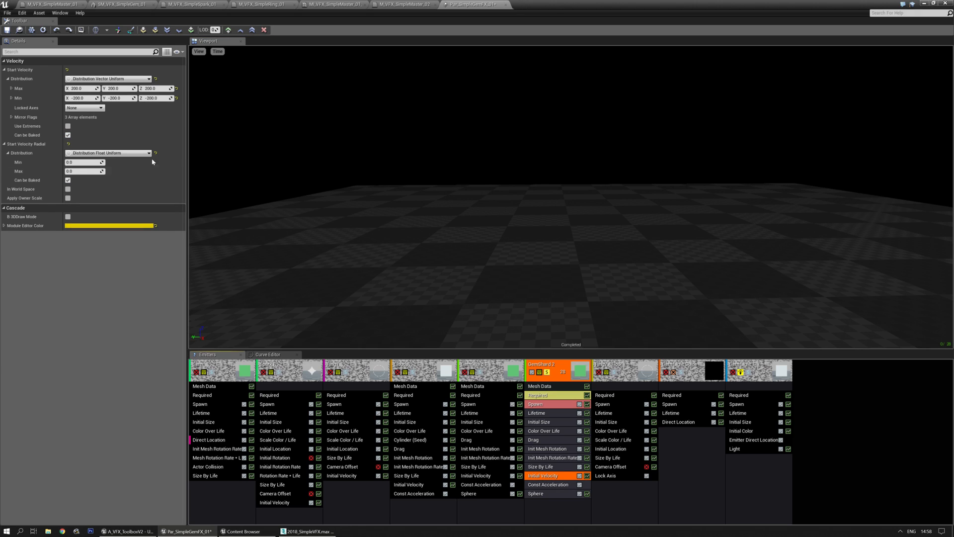
left_click(156, 98)
mouse_move(458, 217)
left_mouse_down()
mouse_move(459, 249)
mouse_move(459, 232)
left_mouse_up()
left_click_drag(522, 215, 538, 219)
- Zero the X and Y components of both the maximum and minimum Start Velocity for GemShard 2
left_click(73, 88)
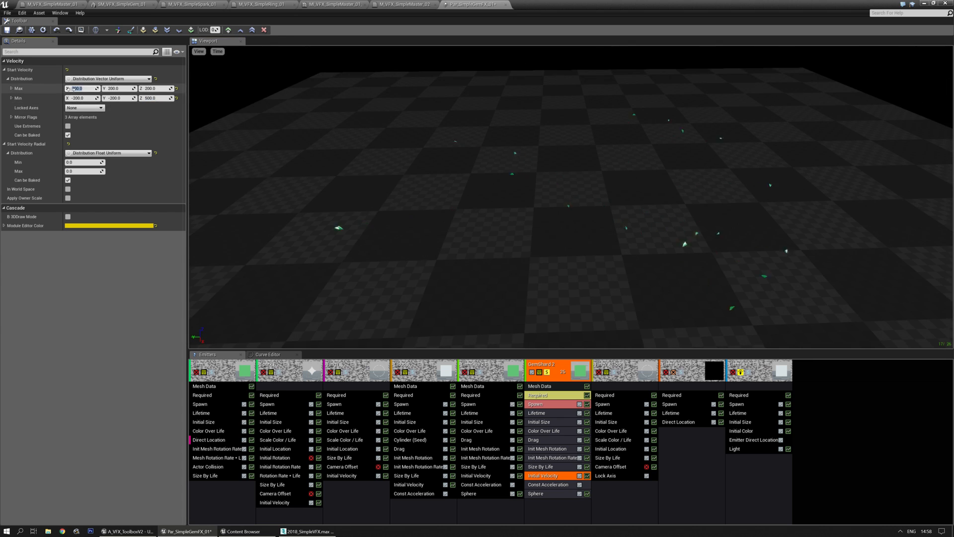
type("0")
key("Tab")
type("0")
key("Tab")
key("Tab")
type("0")
key("Tab")
left_click_drag(531, 254, 576, 262)
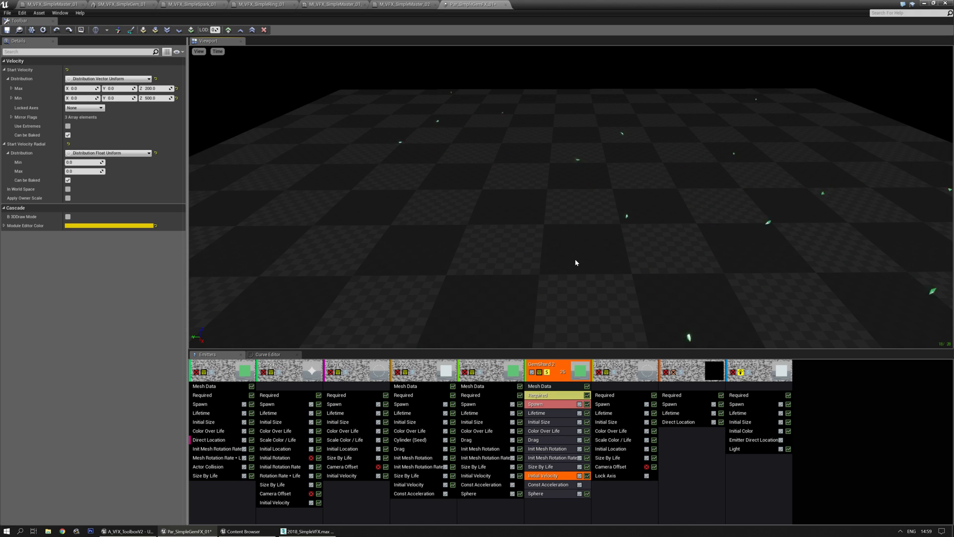
- Set GemShard 2's constant spawn Rate to 40 and its Rate Scale to 5
left_click(542, 404)
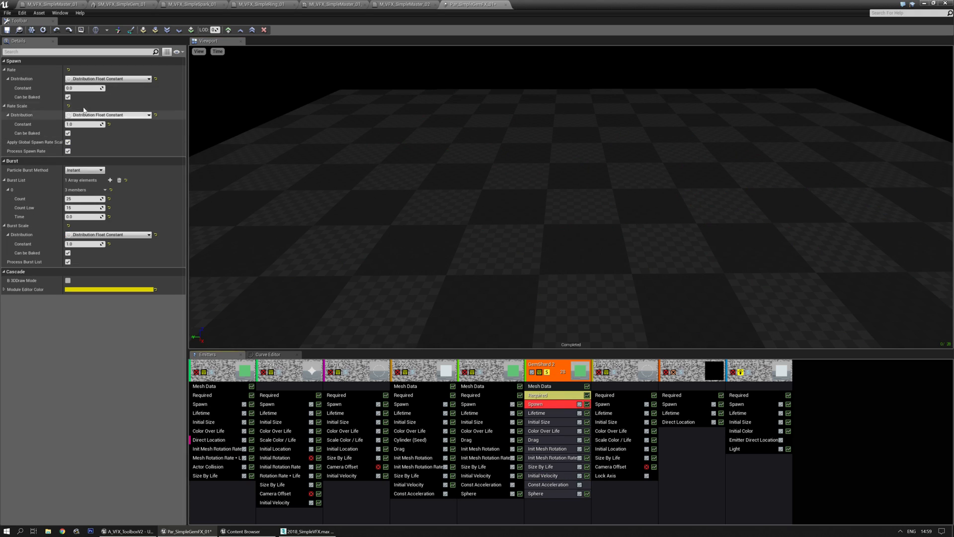
left_click(80, 89)
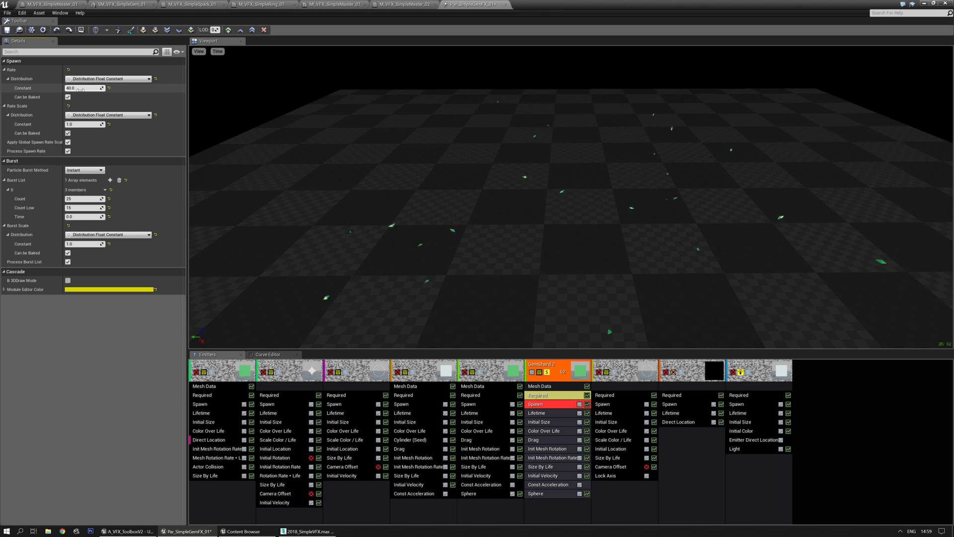
left_click(82, 125)
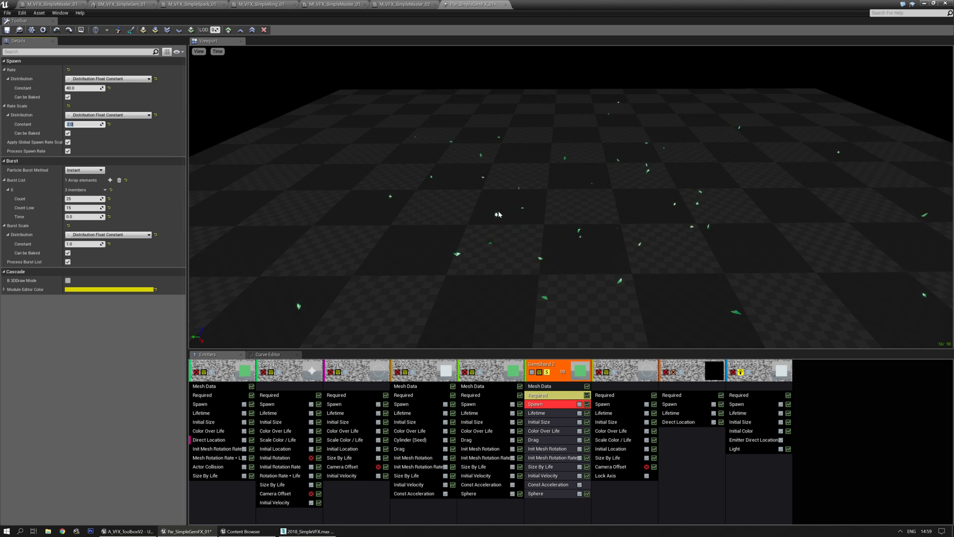
type("5")
key("Return")
- Set the Emitter Duration of GemShard 2 to 0.1 in its Required module
left_click(549, 396)
left_click(83, 219)
type("0.1")
key("Return")
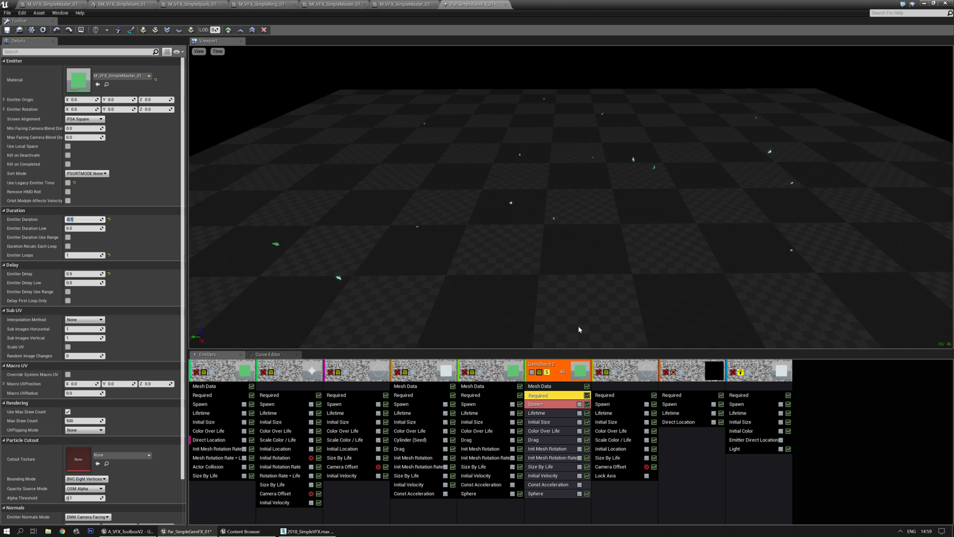
- Turn off solo on GemShard 2 and view the complete effect in the preview
left_click(547, 372)
left_click_drag(652, 191, 653, 132)
left_click_drag(669, 183, 713, 239)
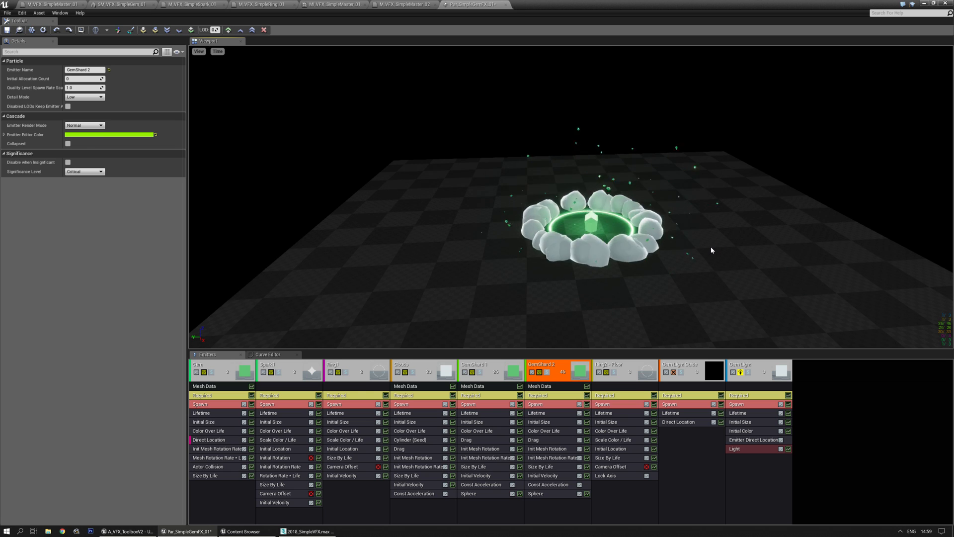
mouse_move(621, 281)
left_mouse_down()
mouse_move(661, 274)
mouse_move(731, 281)
mouse_move(620, 279)
left_mouse_up()
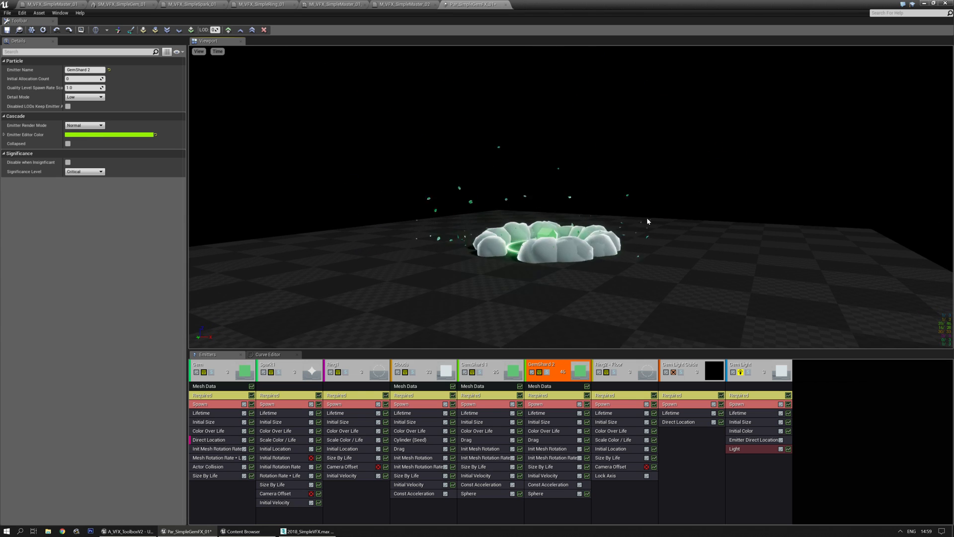
- Set GemShard 1's Start Size to a maximum of 0.55 and a minimum of 0.33 on all axes
left_click(472, 422)
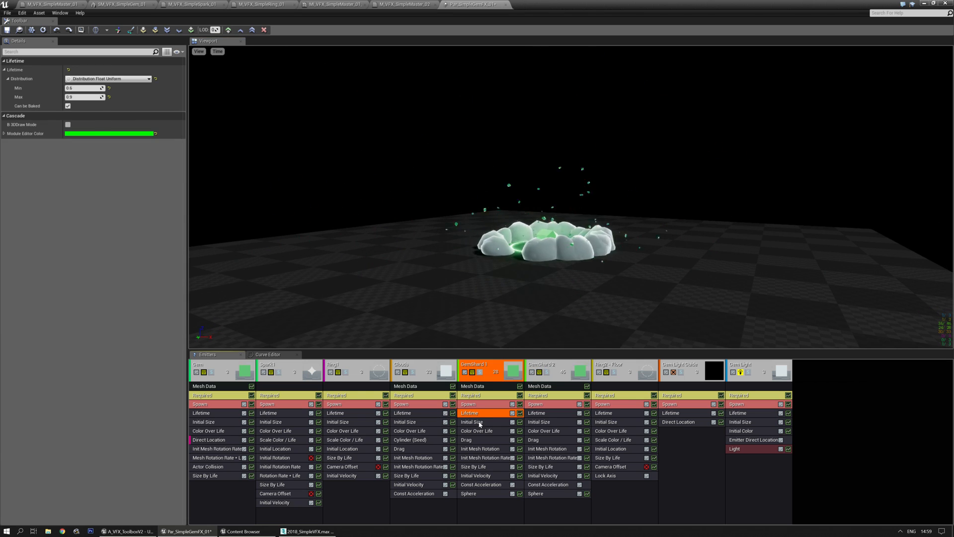
left_click(80, 88)
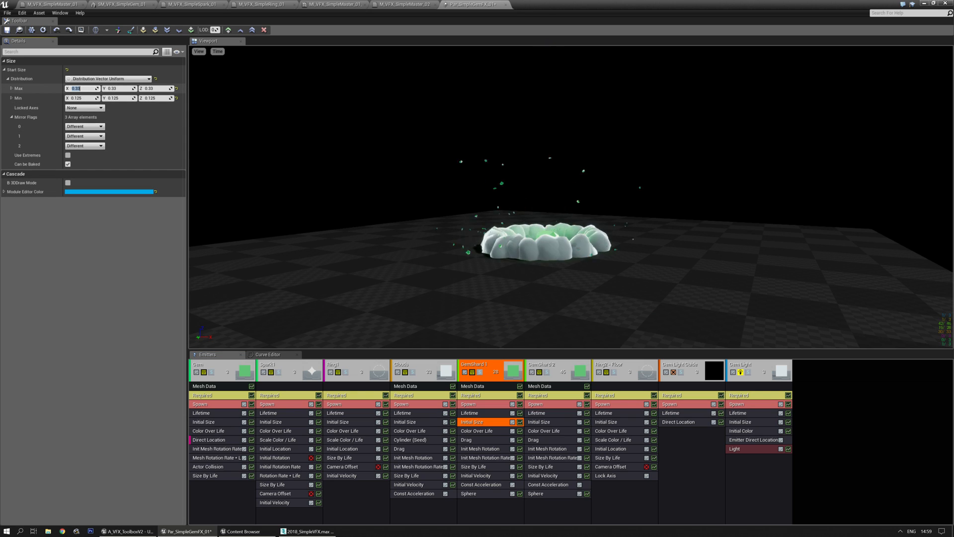
type("0.55")
key("Tab")
type("0.55")
key("Return")
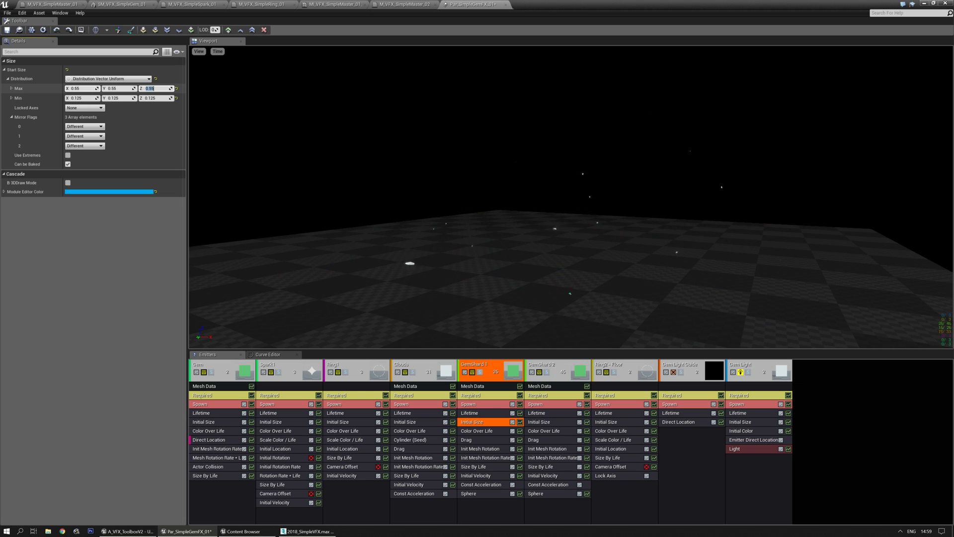
key("Tab")
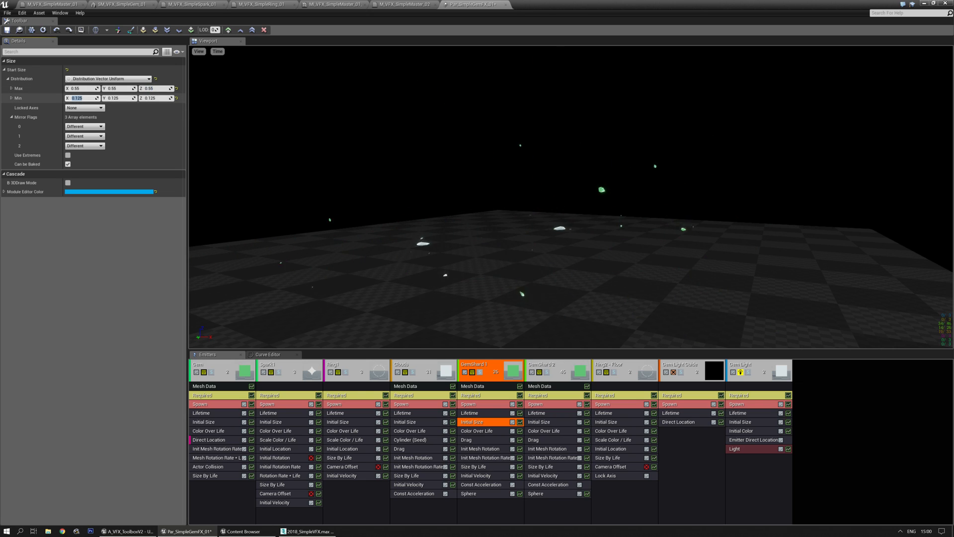
type("0.33")
key("Return")
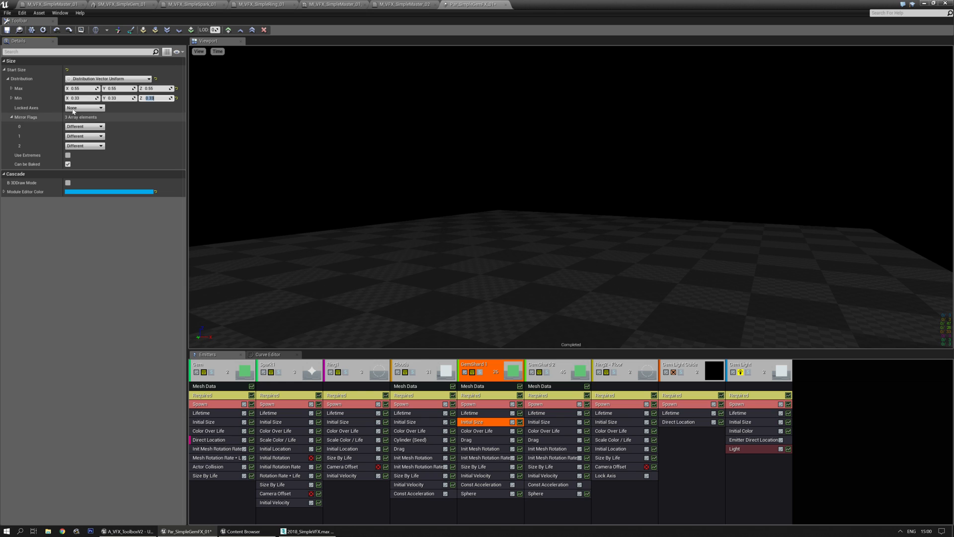
- Reduce GemShard 1's maximum Start Size to 0.44 on all axes and check the preview
left_click(80, 89)
type("0.")
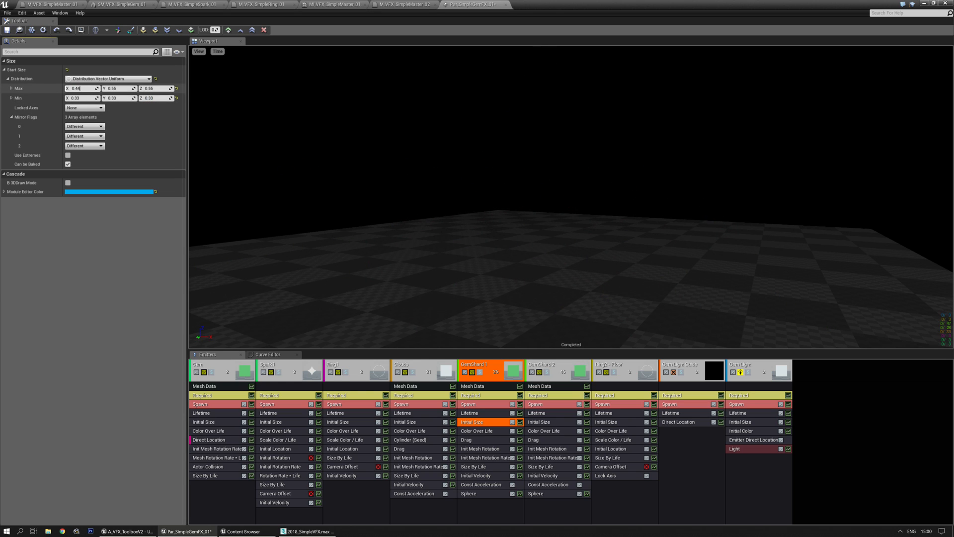
type("44")
key("Return")
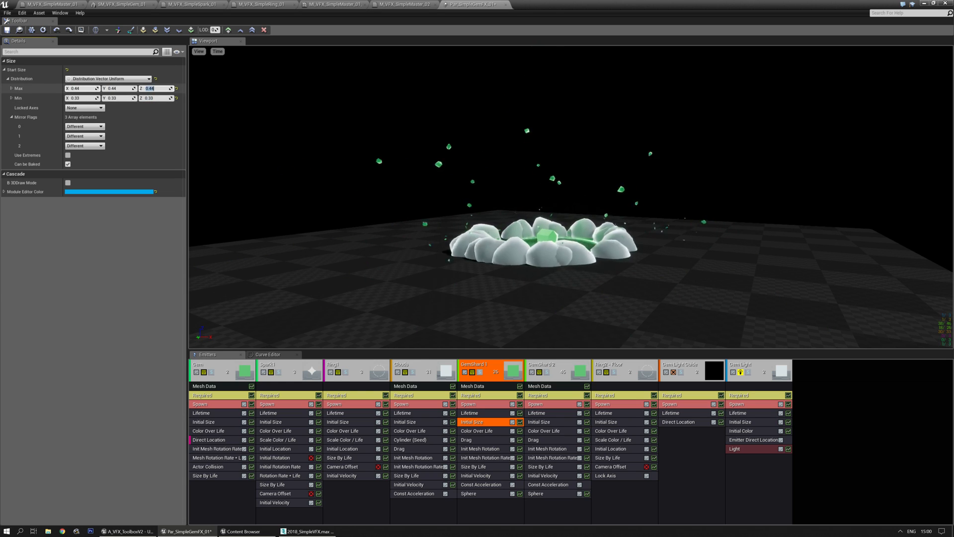
left_click_drag(520, 187, 473, 189)
left_click_drag(684, 208, 684, 149)
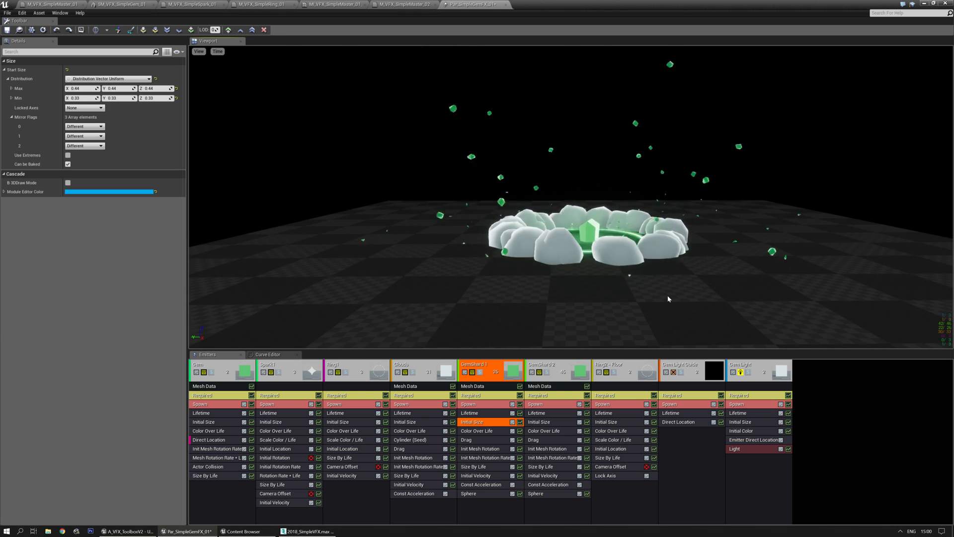
- Add an Actor Collision module to the GemShard 2 emitter
left_click(543, 414)
right_click(545, 512)
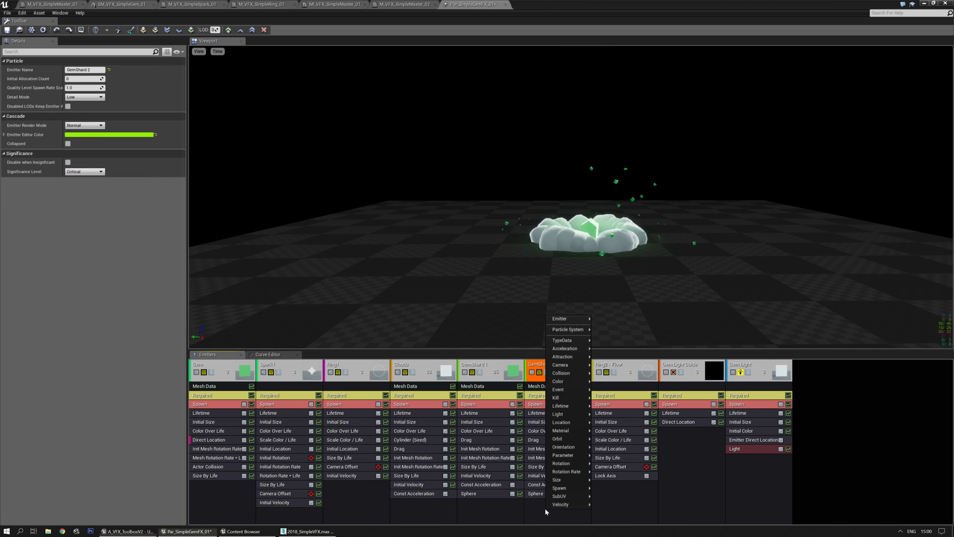
mouse_move(564, 378)
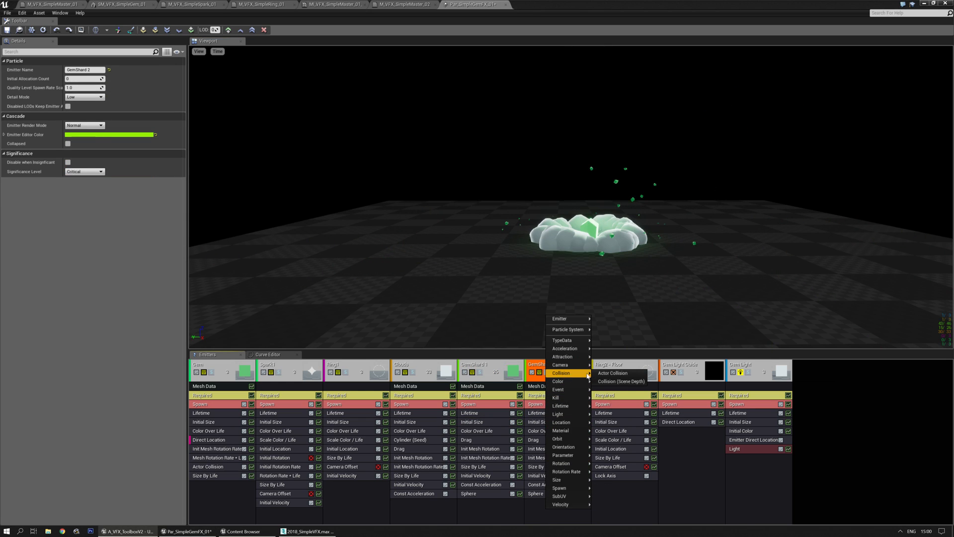
left_click(613, 373)
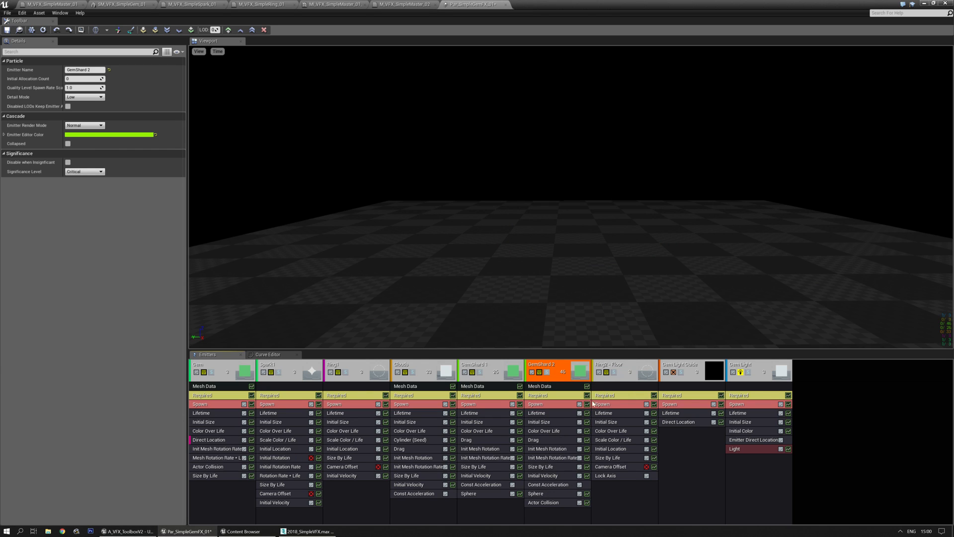
- Expand all collision settings of GemShard 2's Actor Collision module and set the constant Delay Amount to 0.125
left_click(545, 502)
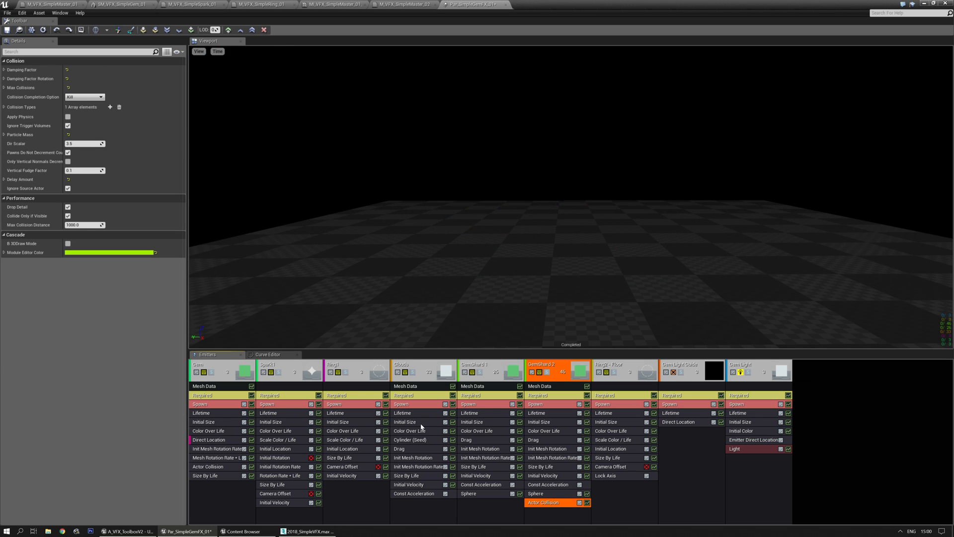
left_click(90, 98)
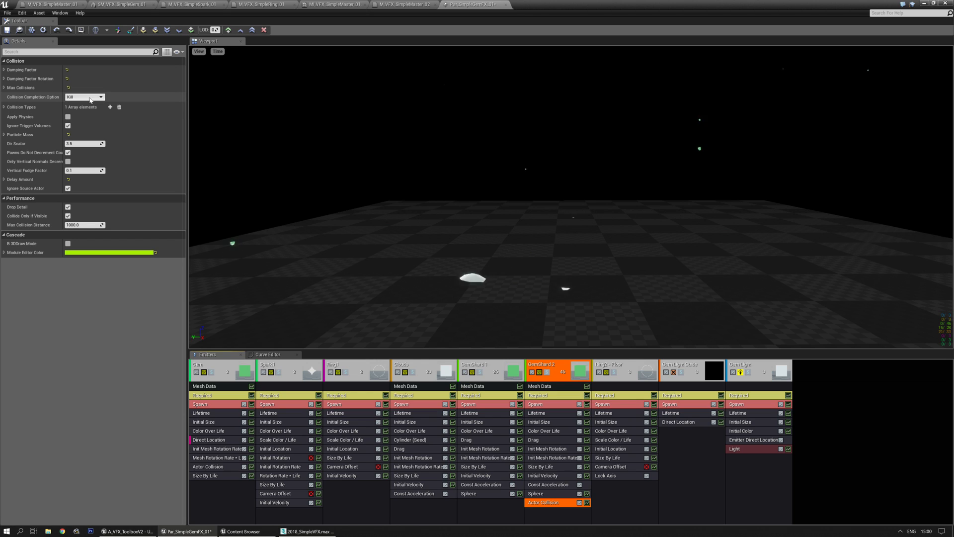
right_click(73, 62)
left_click(85, 81)
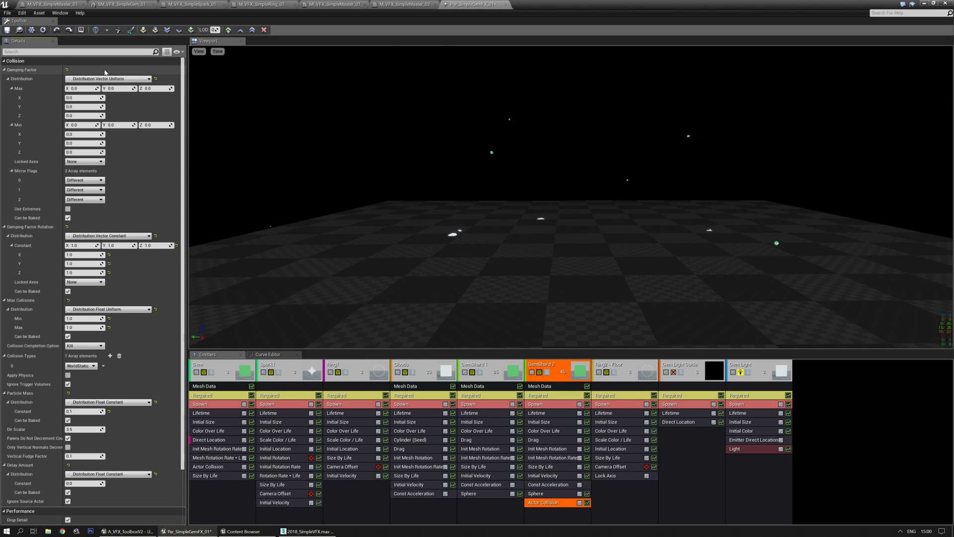
scroll(83, 408, "down", 2)
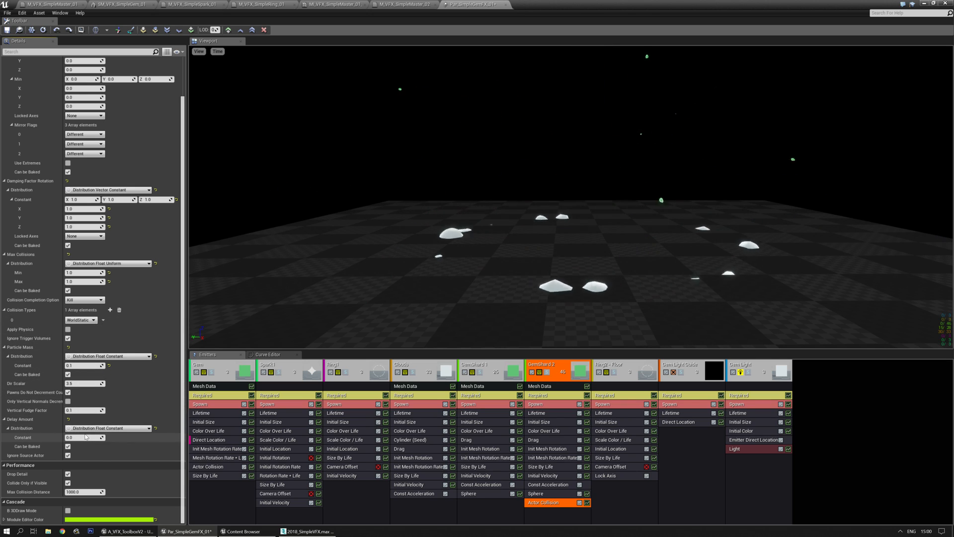
type("0.2")
key("Return")
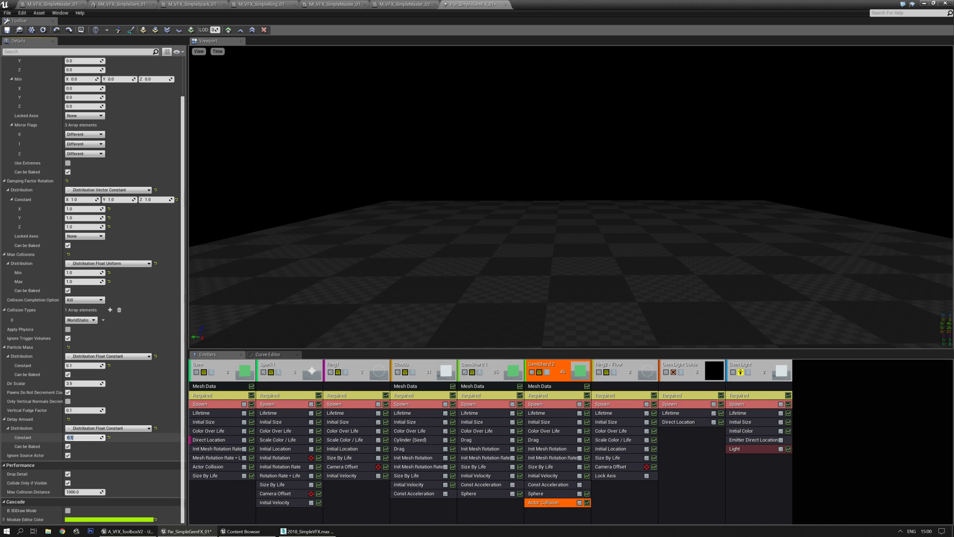
type("0")
left_click_drag(600, 320, 599, 298)
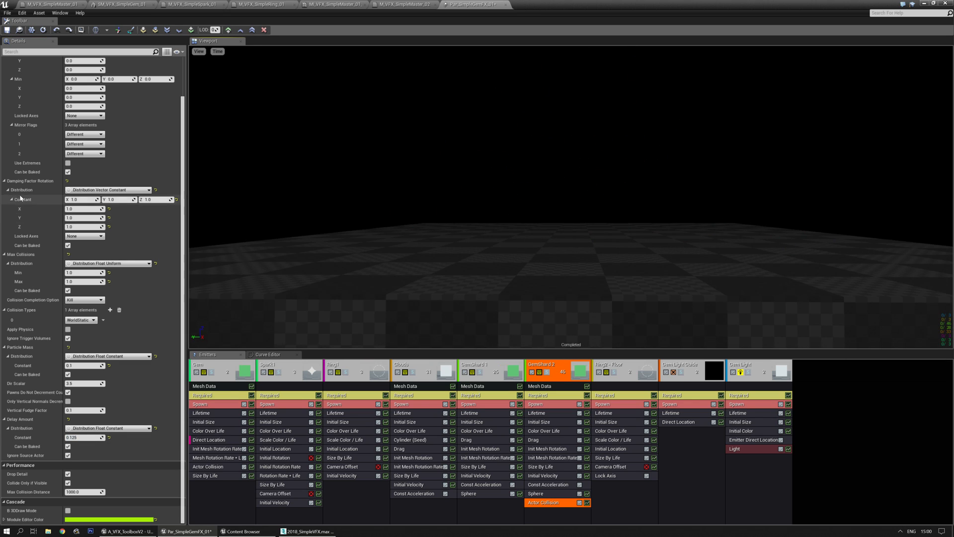
- Set the minimum Damping Factor of GemShard 2's Actor Collision to 1.0 on all axes
scroll(184, 177, "up", 3)
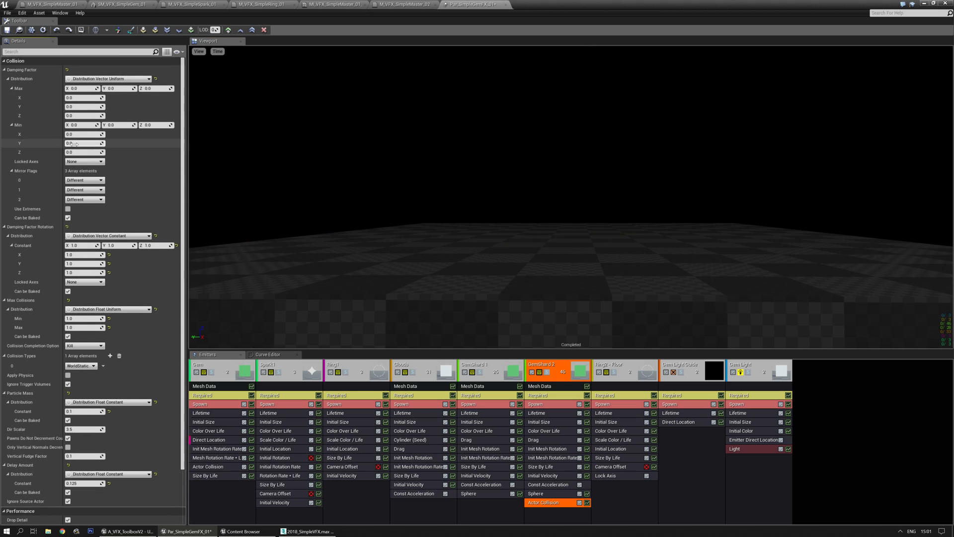
left_click(78, 127)
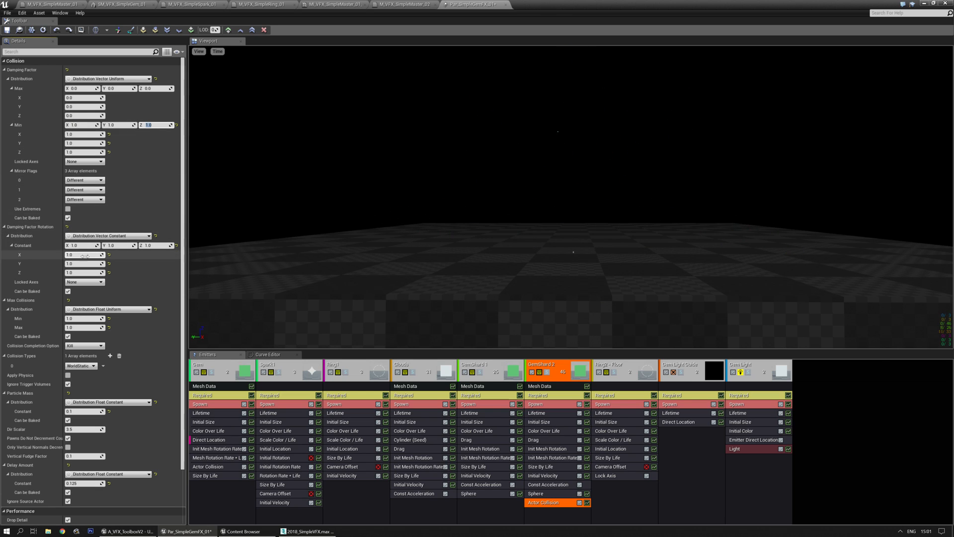
- Set Max Collisions to a Min of 5 and a Max of 3, keeping Kill as the Collision Completion Option
left_click(83, 310)
left_click(83, 321)
left_click(83, 318)
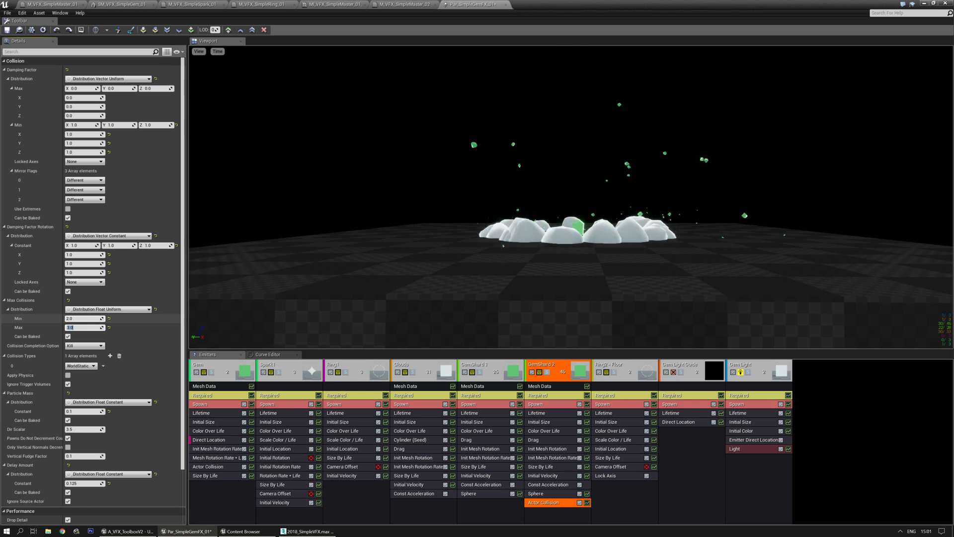
left_click(83, 318)
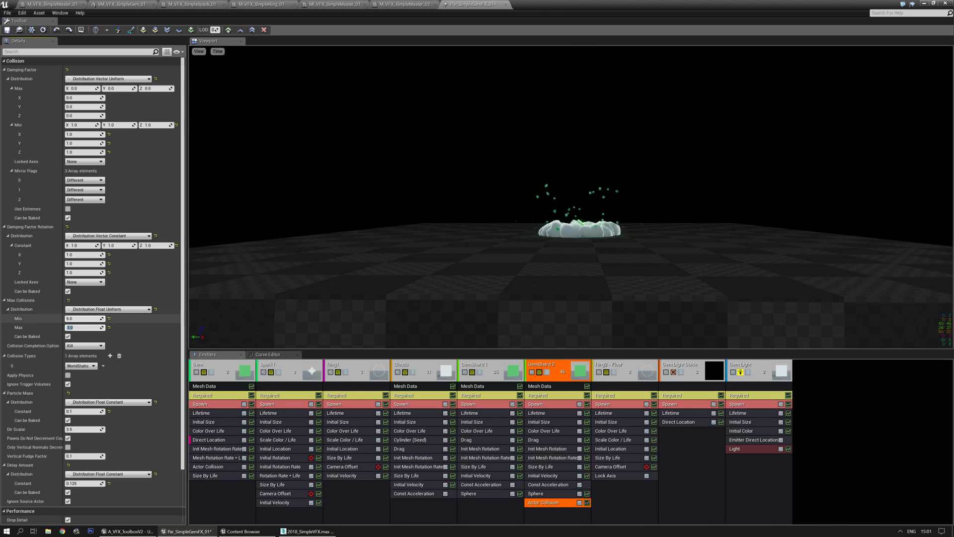
left_click(85, 346)
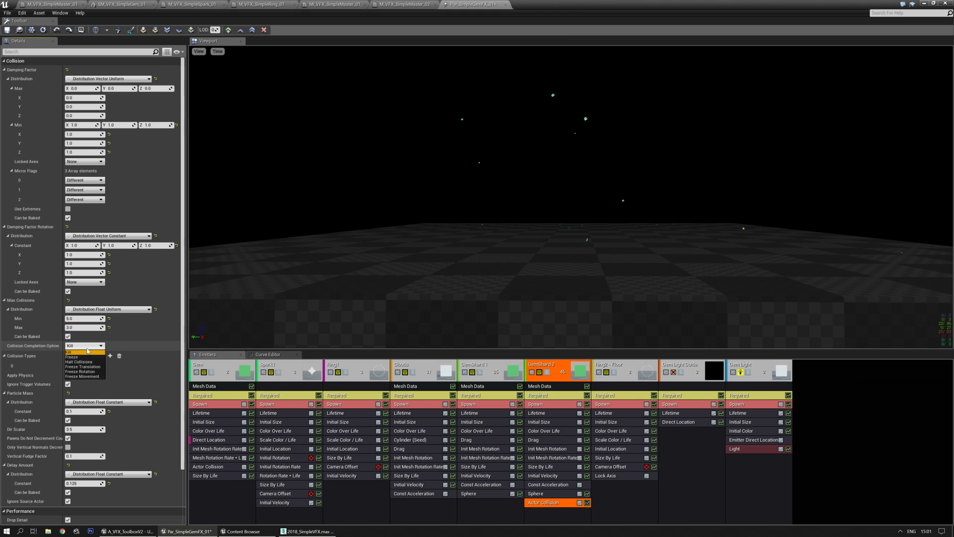
left_click(88, 351)
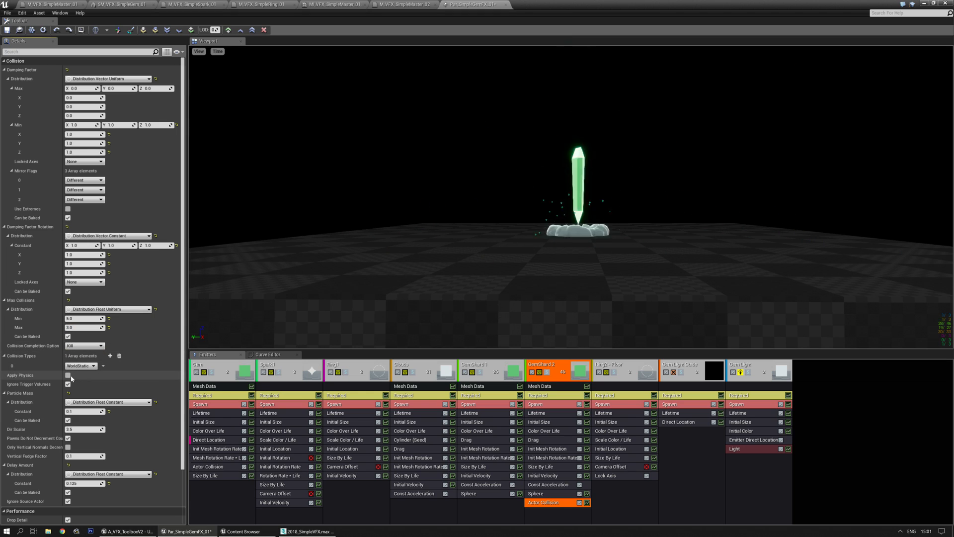
- Switch the collision's Particle Mass to a uniform float distribution from 0.1 to 0.3 and check the effect in the preview
left_click(93, 412)
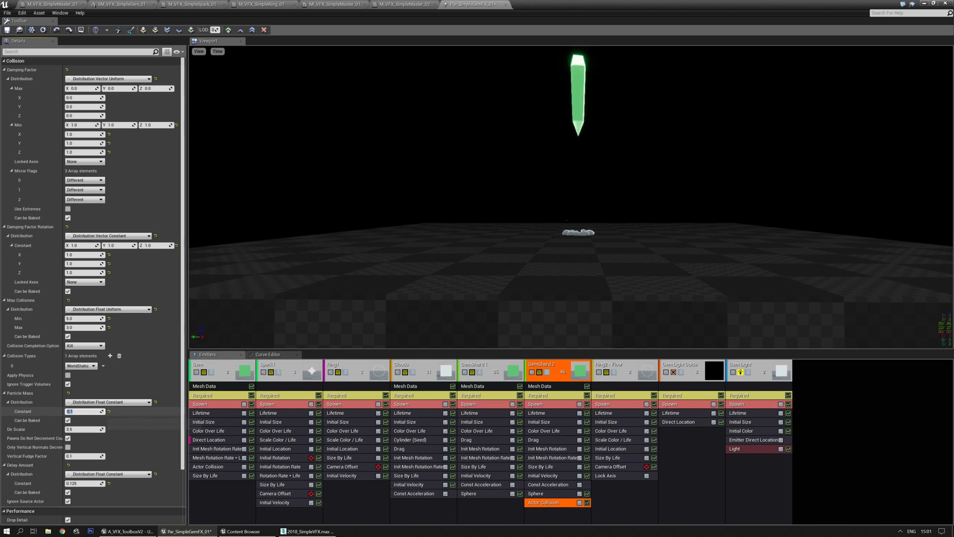
left_click(109, 401)
left_click(99, 443)
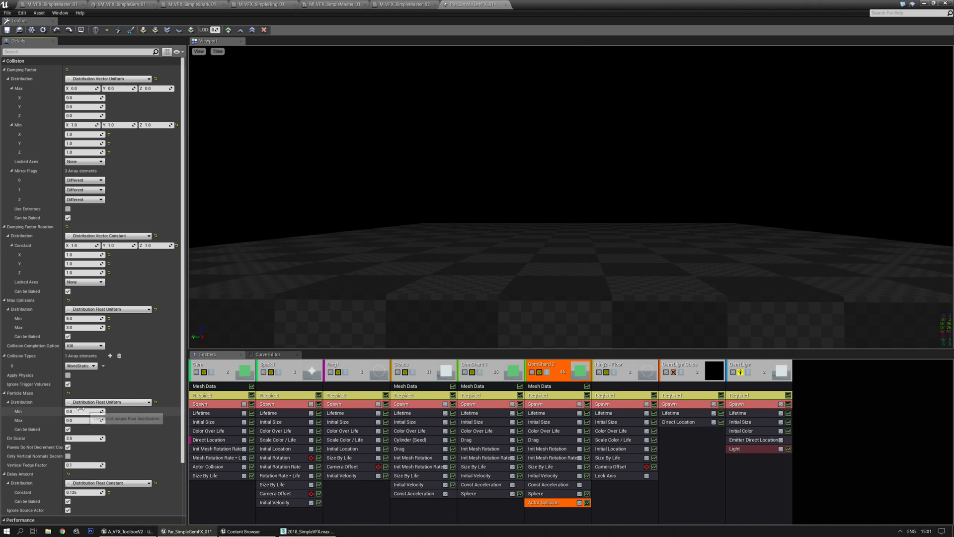
left_click(82, 410)
type("0.3")
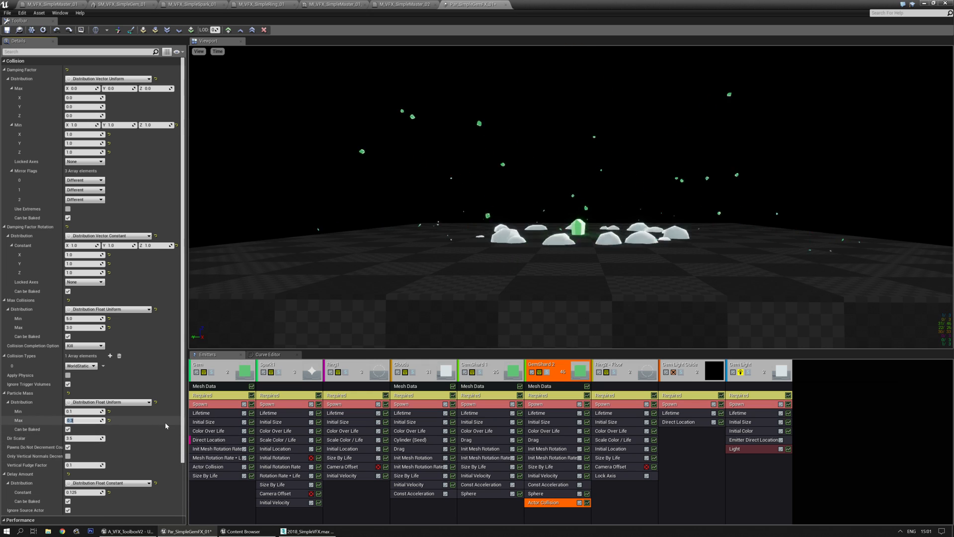
scroll(74, 438, "down", 3)
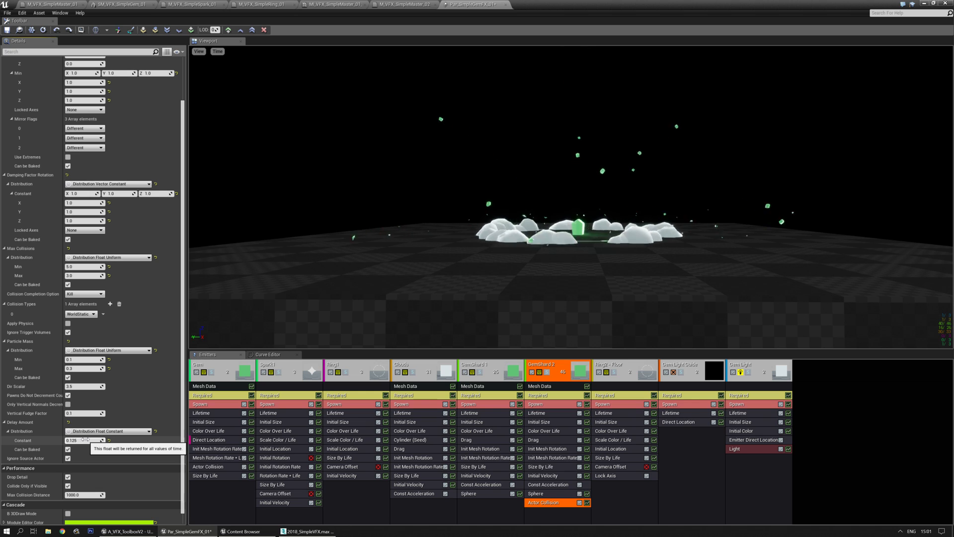
left_click_drag(603, 264, 614, 248)
left_click_drag(468, 233, 520, 210)
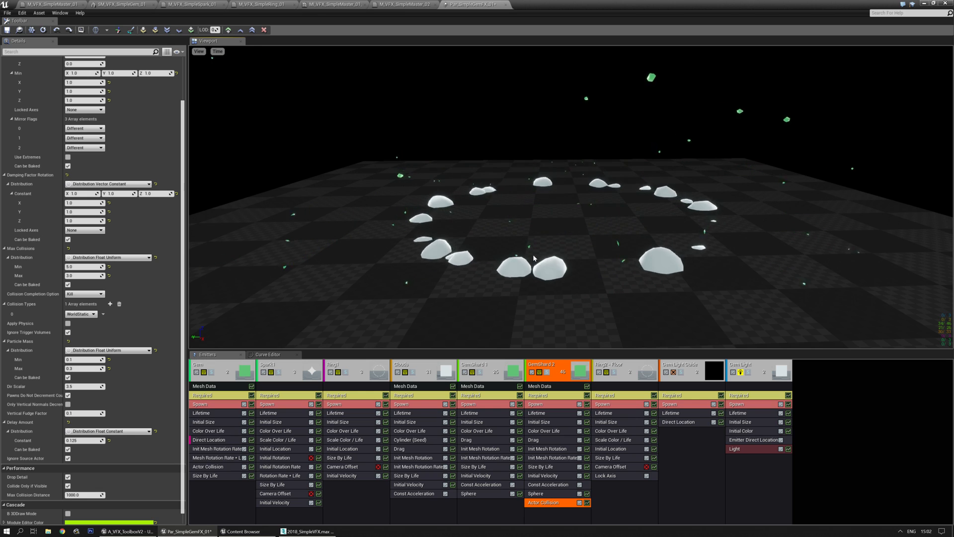
right_click_drag(533, 254, 528, 224)
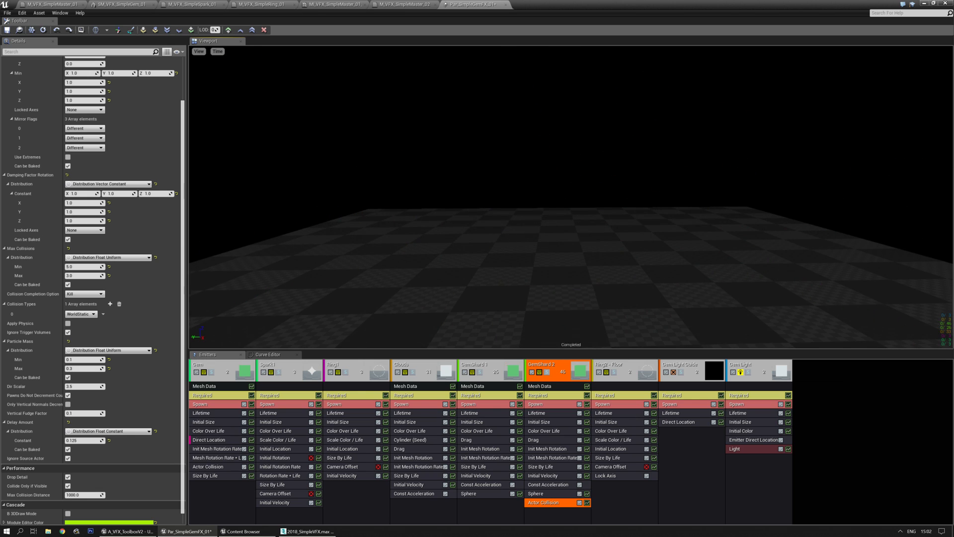
- Set GemShard 2's Lifetime distribution to a Min of 0.7 and a Max of 1.25
left_click(549, 412)
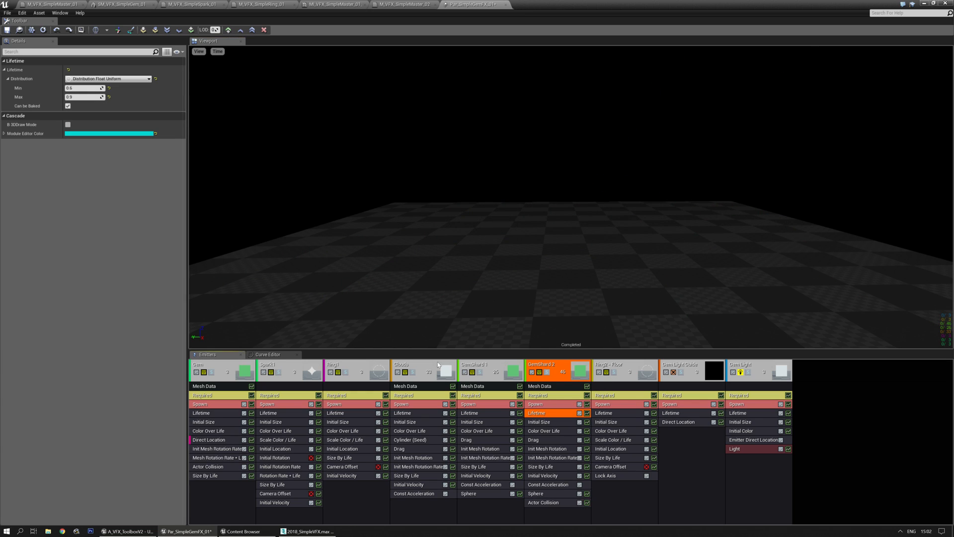
left_click(83, 88)
type("0.7")
key("Tab")
type("1.25")
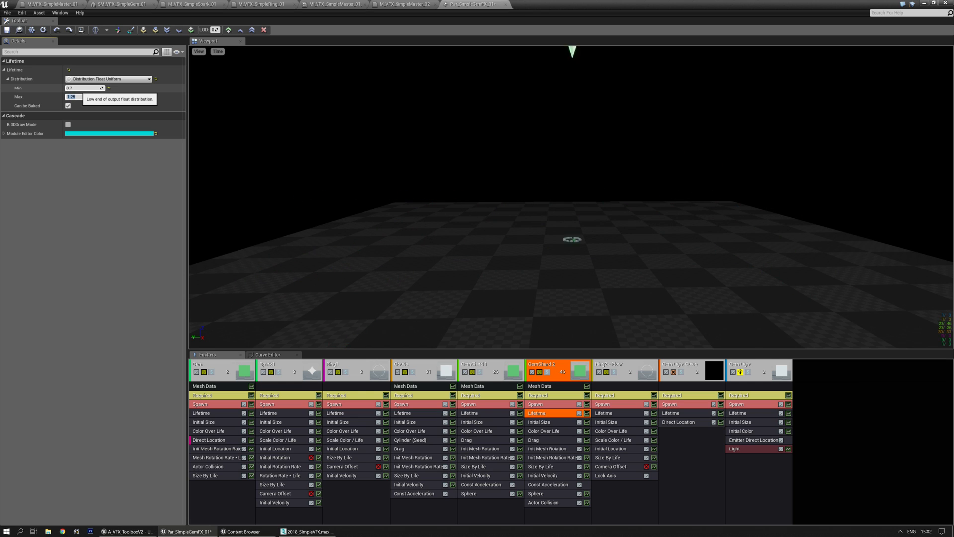
key("Return")
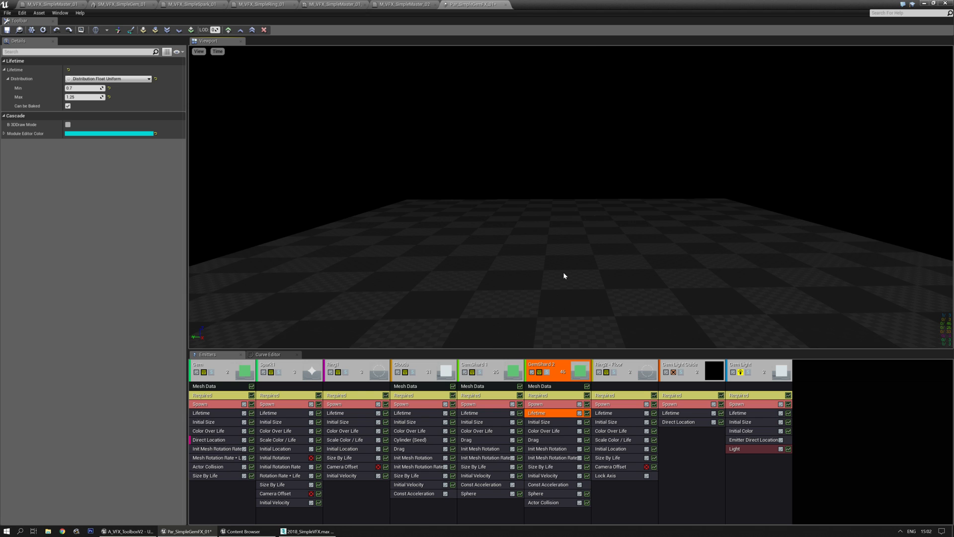
- Review the shards' motion and floor collisions in the preview from several angles and save the particle system
mouse_move(563, 273)
left_mouse_down()
mouse_move(564, 256)
mouse_move(571, 273)
left_mouse_up()
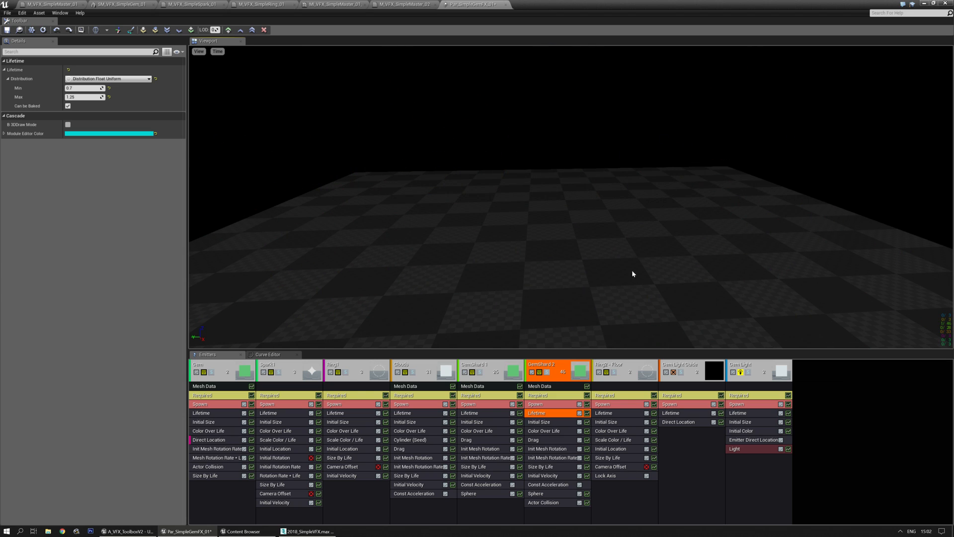
left_click_drag(603, 230, 599, 211)
right_click_drag(599, 211, 601, 190)
mouse_move(637, 205)
left_mouse_down()
mouse_move(637, 219)
mouse_move(637, 205)
left_mouse_up()
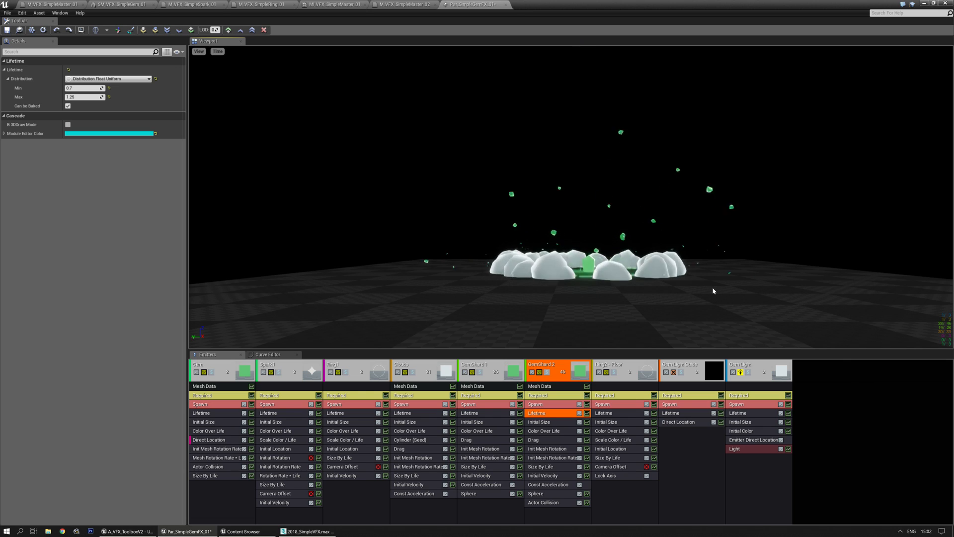
left_click_drag(642, 229, 643, 203)
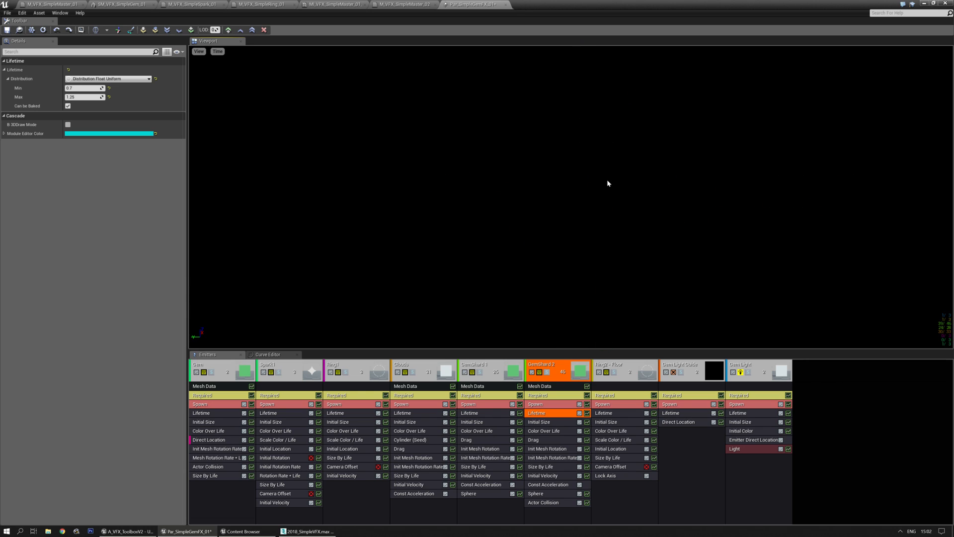
left_click_drag(608, 183, 607, 204)
right_click_drag(609, 156, 605, 139)
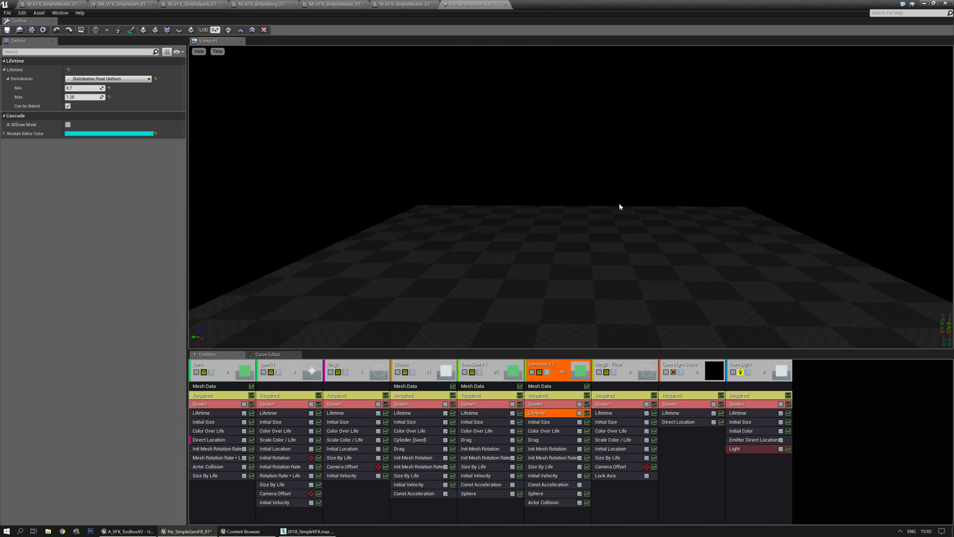
right_click_drag(597, 192, 597, 202)
mouse_move(597, 202)
left_mouse_down()
mouse_move(597, 183)
mouse_move(596, 193)
left_mouse_up()
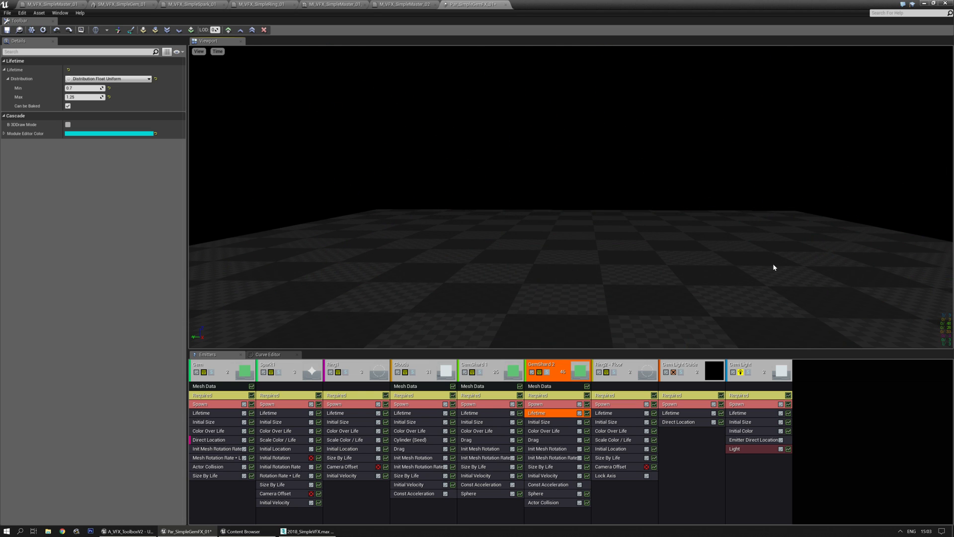
left_click(8, 30)
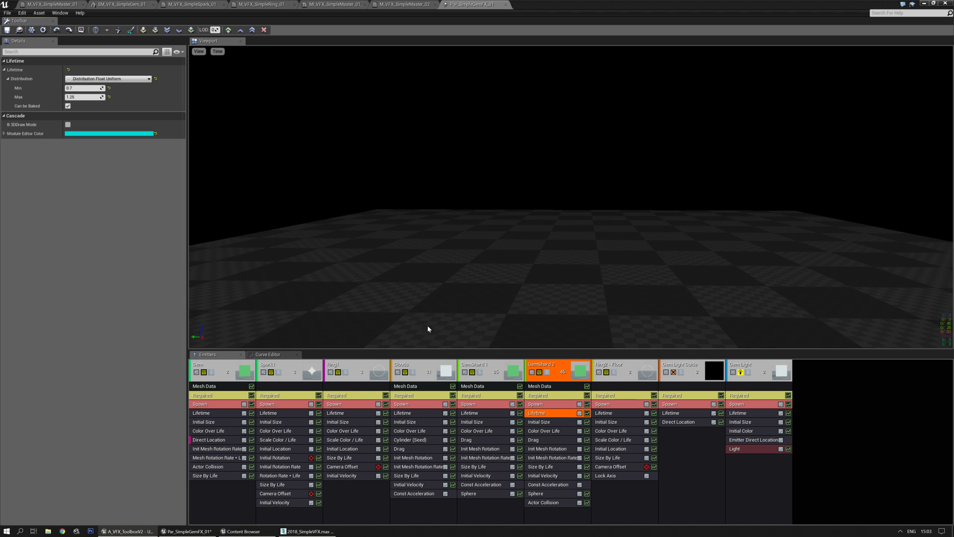
- Switch to 3ds Max, exit isolation so all meshes show, and place a copy of the gem away from the original
left_click(212, 422)
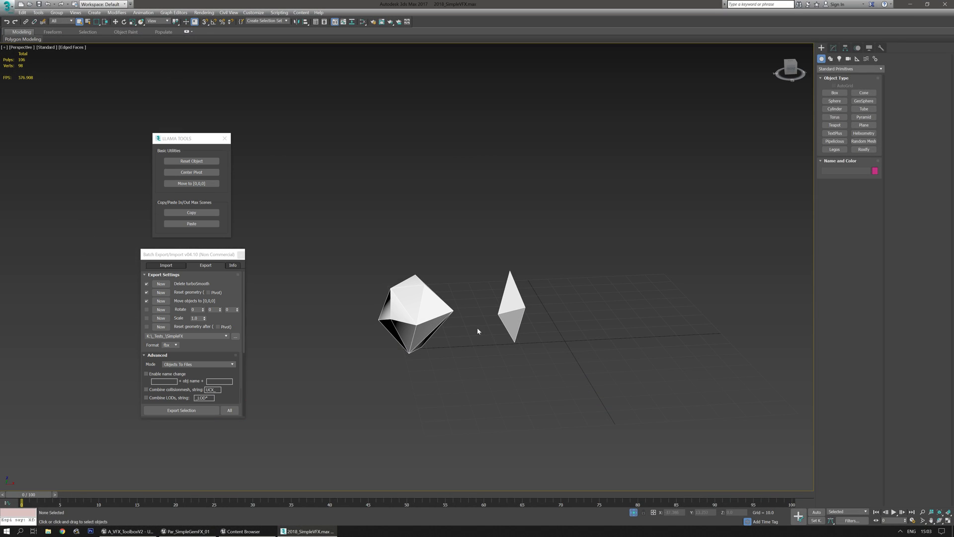
left_click(633, 513)
scroll(562, 328, "down", 5)
scroll(553, 283, "up", 2)
left_click(553, 278)
key("w")
middle_click_drag(467, 324, 546, 342, "alt")
left_click_drag(605, 315, 214, 502, "shift")
left_click(478, 299)
left_click(611, 303)
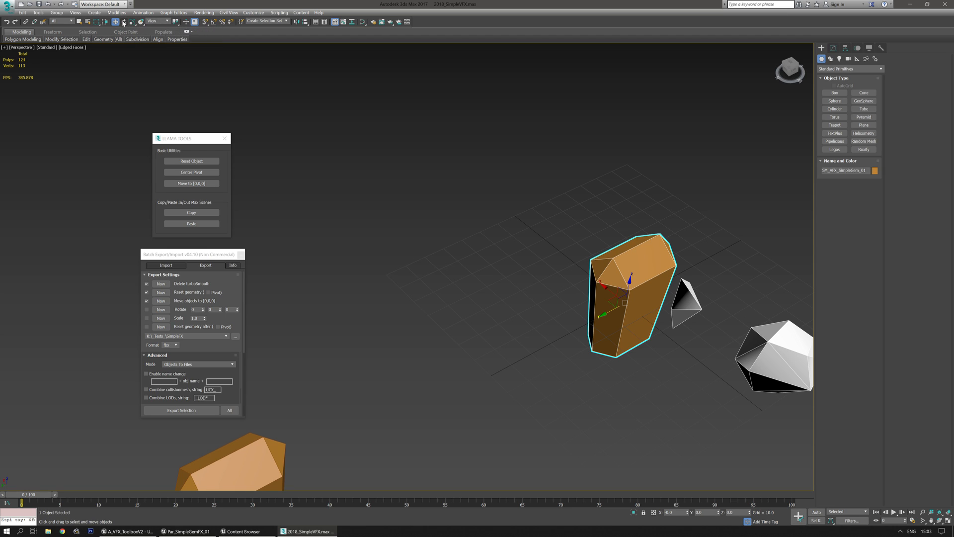
- Scale the original gem at the origin uniformly to 150%
right_click(131, 23)
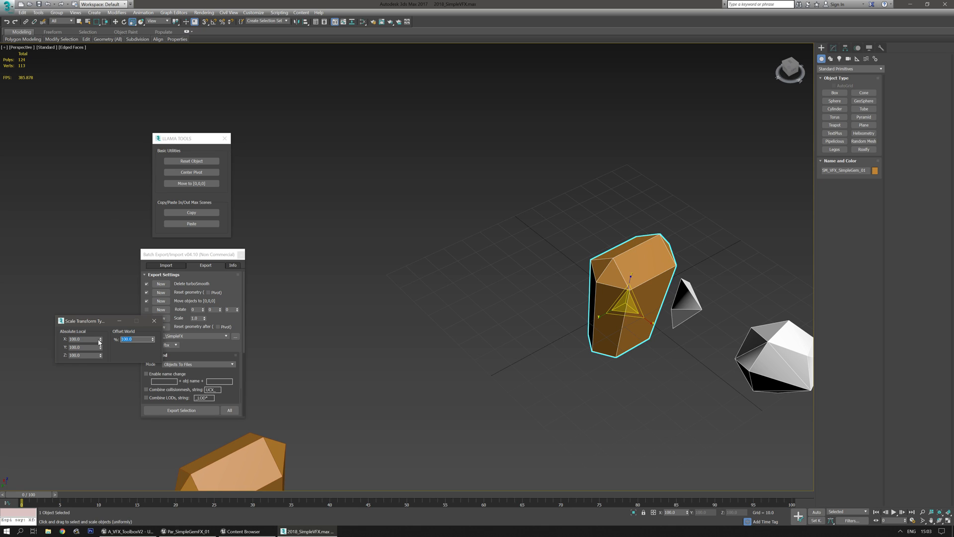
type("150")
key("Return")
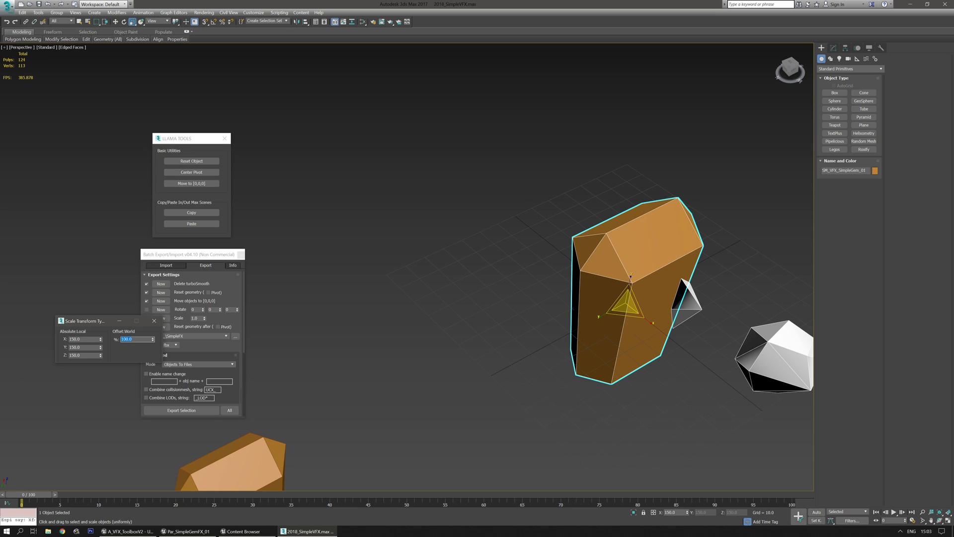
left_click(154, 321)
middle_click_drag(537, 350, 628, 358)
key("w")
middle_click_drag(452, 357, 400, 337)
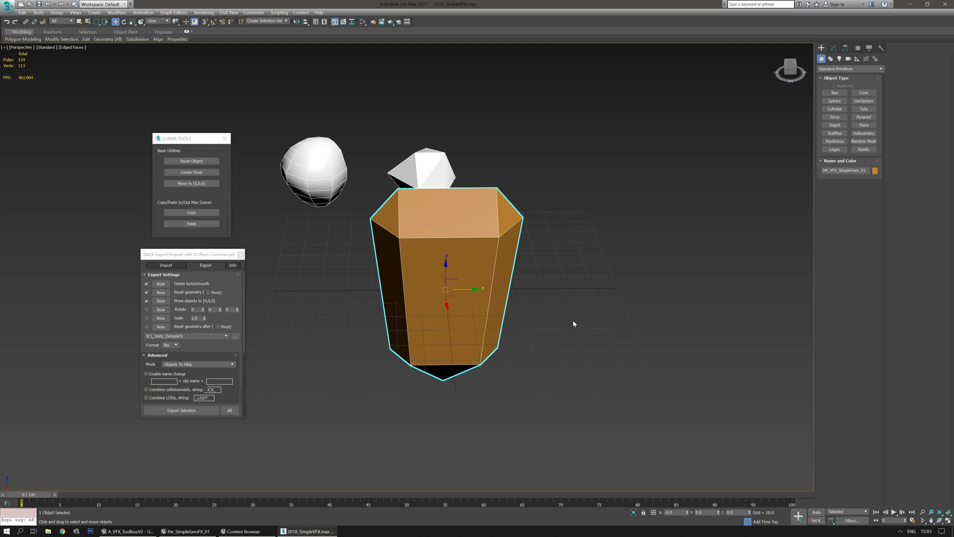
scroll(562, 340, "down", 3)
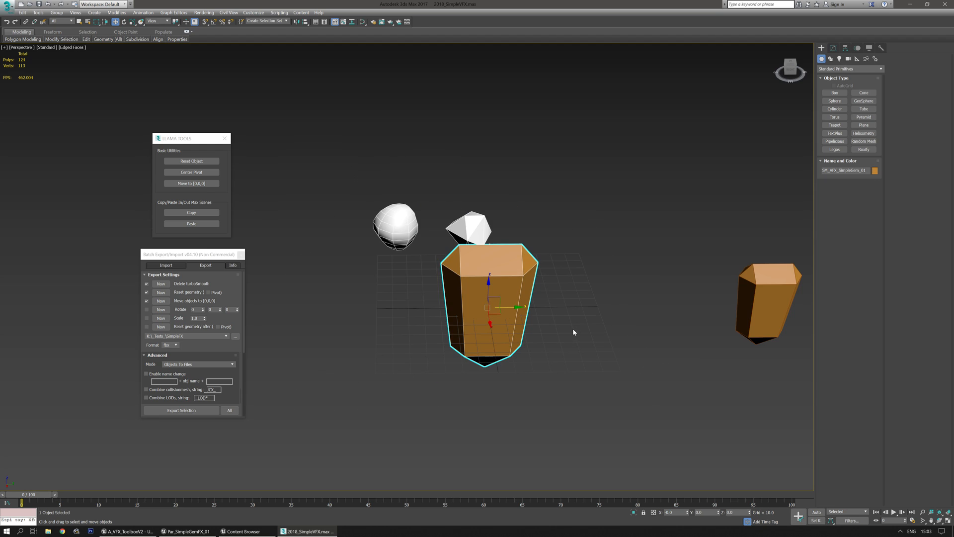
scroll(624, 321, "up", 4)
- Clone the large faceted shard as a copy beside the enlarged gem
left_click(343, 172)
mouse_move(525, 268)
middle_mouse_down("alt")
mouse_move(475, 263)
mouse_move(534, 277)
middle_mouse_up("alt")
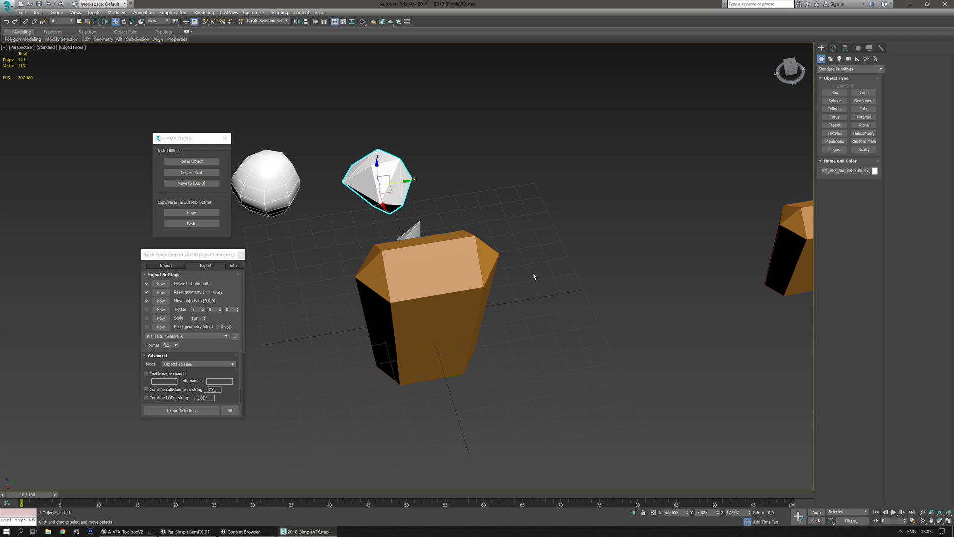
middle_click_drag(507, 289, 422, 230, "alt")
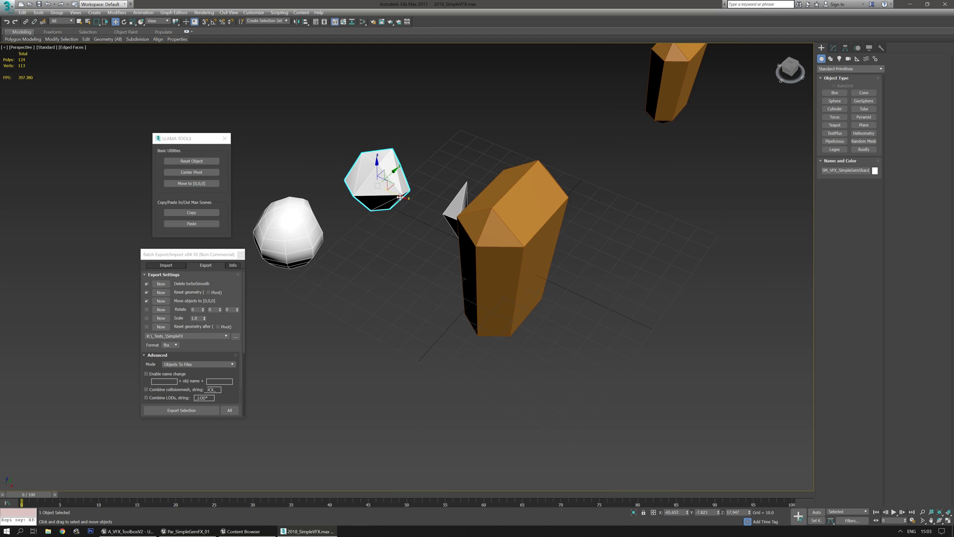
mouse_move(397, 197)
left_mouse_down("shift")
mouse_move(595, 283)
mouse_move(586, 281)
left_mouse_up("shift")
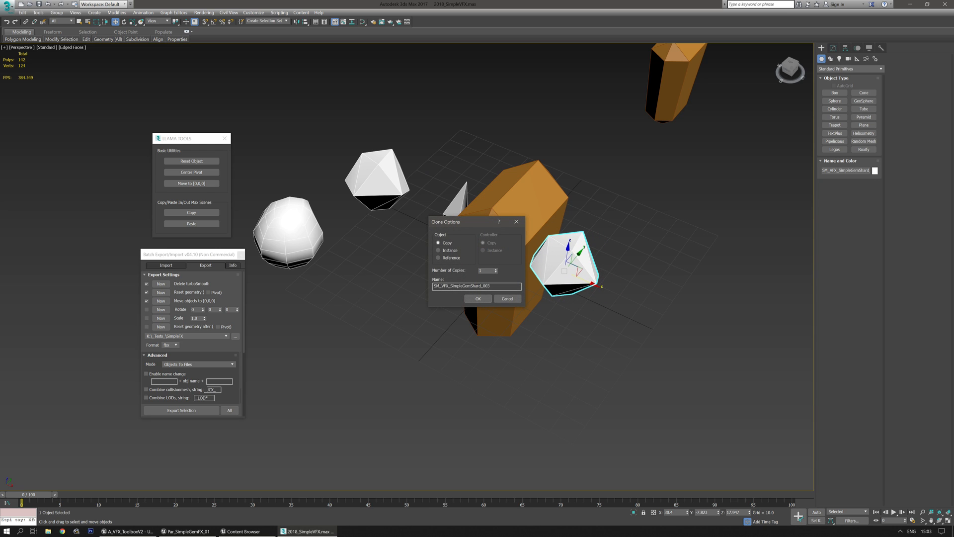
left_click(479, 299)
mouse_move(502, 295)
middle_mouse_down("alt")
mouse_move(614, 288)
mouse_move(631, 296)
mouse_move(577, 253)
middle_mouse_up("alt")
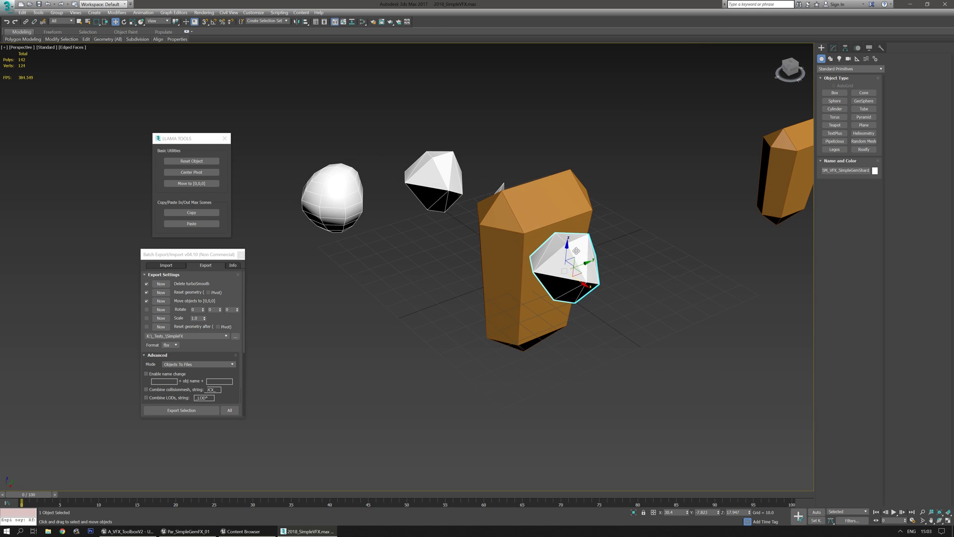
- Set the shard copy's Z position to 0 and place it against the gem's side
left_click_drag(571, 262, 581, 269)
right_click(749, 512)
scroll(604, 338, "up", 4)
left_click_drag(577, 317, 549, 253)
middle_click_drag(646, 284, 590, 273, "alt")
- Clone the placed shard three more times along the side of the gem to start a surrounding ring
left_click_drag(515, 274, 602, 277, "shift")
left_click(485, 303)
middle_click_drag(761, 306, 686, 318, "alt")
left_click_drag(577, 277, 607, 322, "shift")
left_click(479, 300)
mouse_move(686, 343)
middle_mouse_down("alt")
mouse_move(705, 347)
mouse_move(407, 314)
middle_mouse_up("alt")
left_click_drag(444, 288, 518, 307, "shift")
key("Return")
- Move the small pointed shard away from the gem to free the space around it
middle_click_drag(518, 307, 562, 318, "alt")
left_click(652, 304)
middle_click_drag(652, 304, 571, 288, "alt")
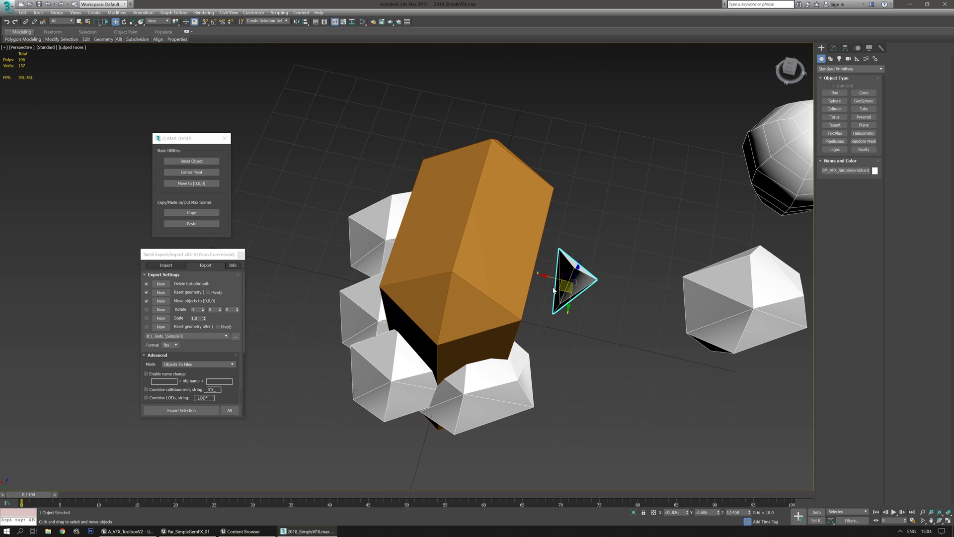
left_click_drag(562, 289, 764, 397)
- Clone another shard to extend the ring around the end of the gem
middle_click_drag(661, 361, 503, 316, "alt")
left_click(466, 331)
mouse_move(478, 290)
left_mouse_down("shift")
mouse_move(541, 334)
mouse_move(582, 328)
left_mouse_up("shift")
key("Return")
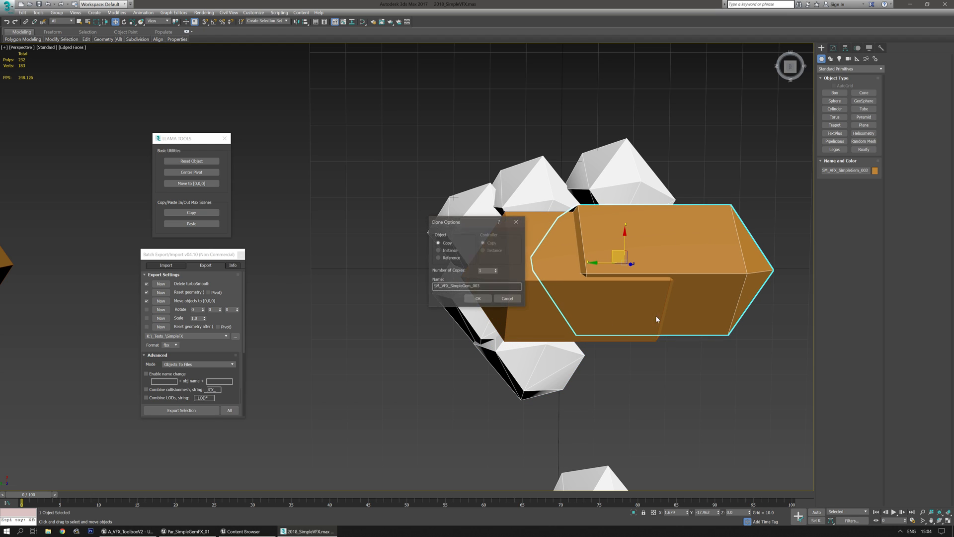
left_click(507, 299)
- Clone two of the ring's shards together to the opposite side of the gem
left_click(616, 184)
left_click(560, 197, "ctrl")
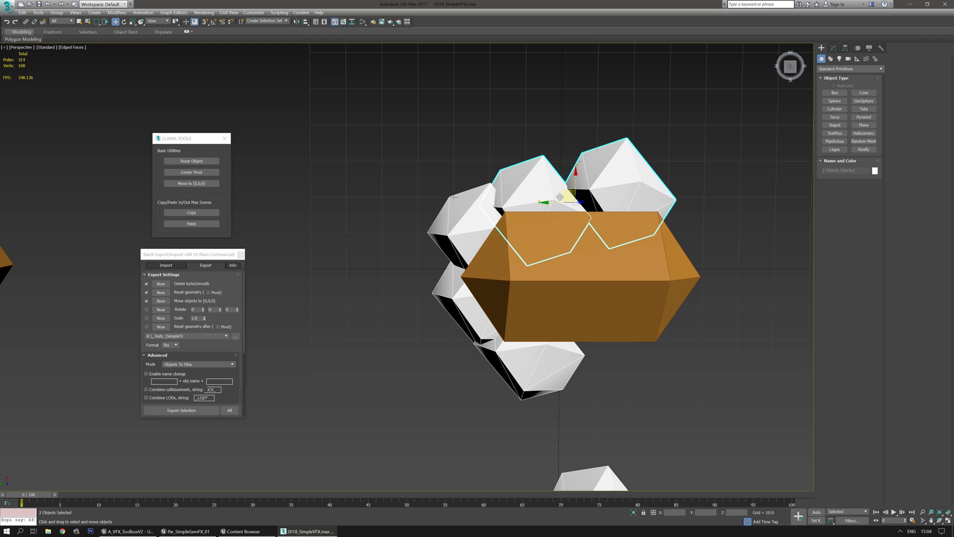
left_click_drag(562, 195, 628, 343, "shift")
left_click(478, 299)
middle_click_drag(475, 301, 572, 324, "alt")
- Clone one more shard into the open gap in the ring around the gem
left_click(582, 328)
left_click_drag(562, 332, 629, 302, "shift")
left_click(507, 301)
middle_click_drag(507, 301, 518, 313, "alt")
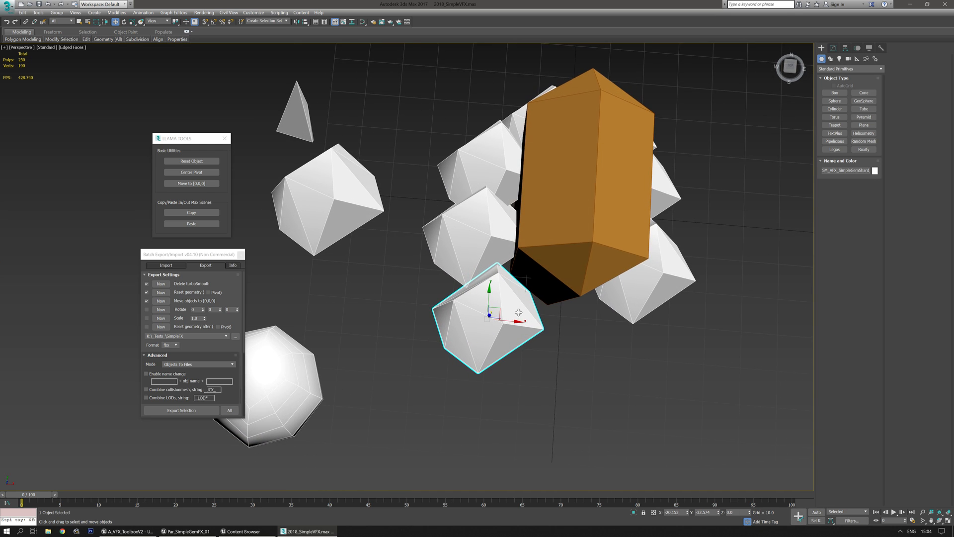
left_click_drag(498, 310, 579, 303, "shift")
left_click(503, 310)
left_click(478, 298)
middle_click_drag(472, 301, 489, 325, "alt")
- Rotate the cloned shards one by one so each faces a different direction around the gem
key("r")
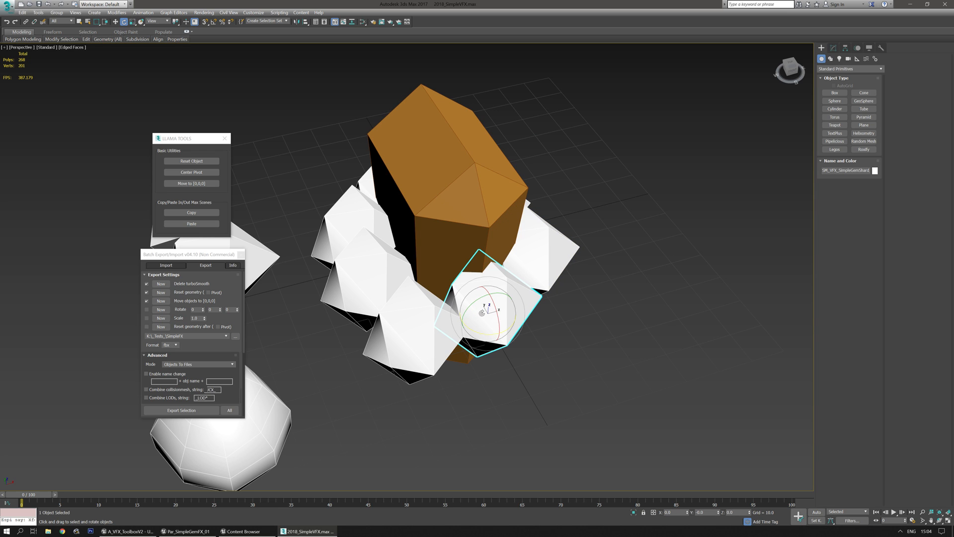
middle_click_drag(517, 318, 479, 315, "alt")
left_click_drag(457, 318, 452, 324)
middle_click_drag(637, 318, 481, 310)
left_click(509, 316)
left_click_drag(480, 318, 488, 328)
middle_click_drag(574, 324, 551, 334, "alt")
mouse_move(547, 320)
left_mouse_down()
mouse_move(536, 325)
mouse_move(551, 337)
left_mouse_up()
middle_click_drag(628, 355, 600, 345, "alt")
left_click(599, 345)
left_click_drag(578, 346, 597, 359)
middle_click_drag(641, 368, 571, 306)
left_click_drag(546, 321, 560, 334)
middle_click_drag(615, 338, 586, 329, "alt")
left_click(600, 333)
middle_click_drag(631, 358, 497, 273)
left_click_drag(522, 288, 666, 343)
left_click(596, 295)
middle_click_drag(674, 343, 557, 305)
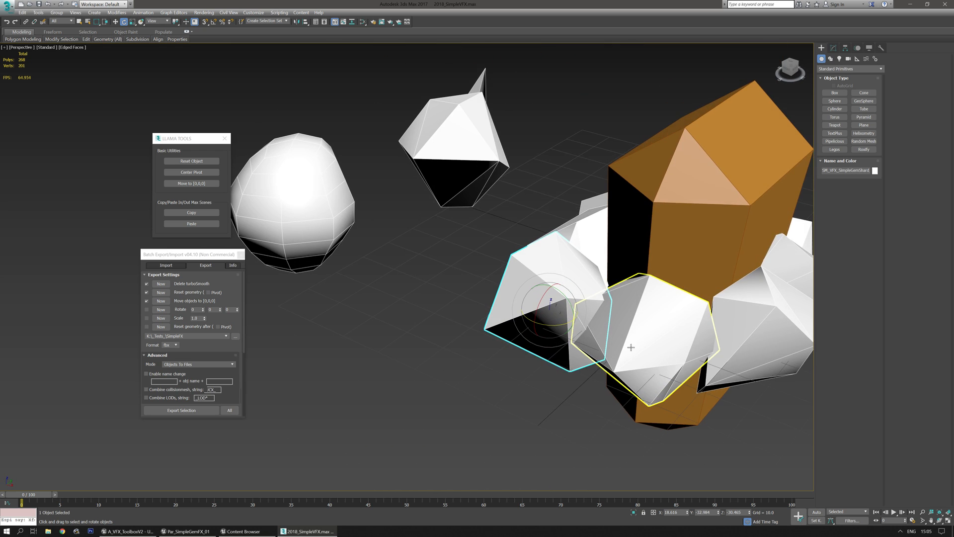
- Move the outlying shards closer to the gem to tighten the ring
middle_click_drag(631, 348, 539, 299)
left_click(544, 301)
left_click_drag(546, 301, 612, 309)
middle_click_drag(652, 309, 566, 336, "alt")
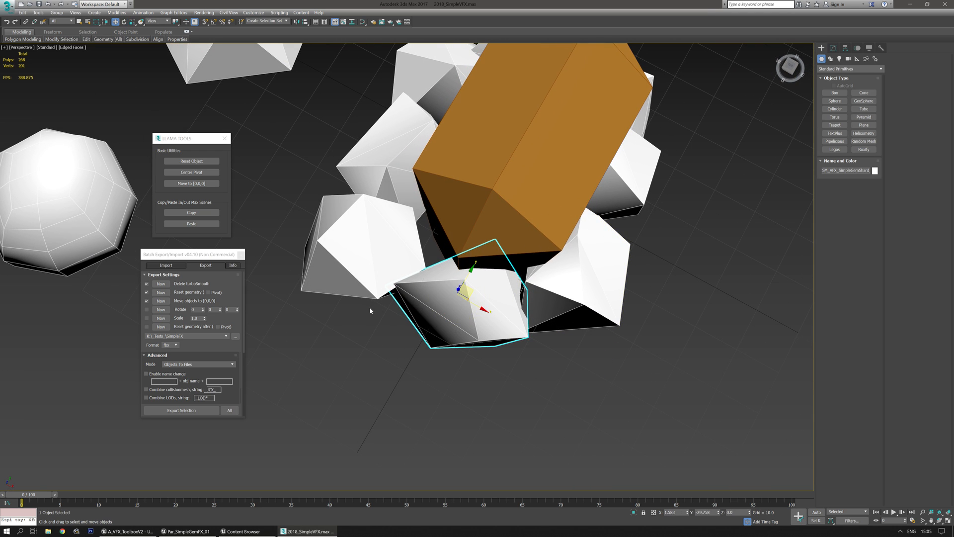
middle_click_drag(370, 311, 433, 286, "alt")
left_click(436, 284)
left_click_drag(418, 273, 468, 263)
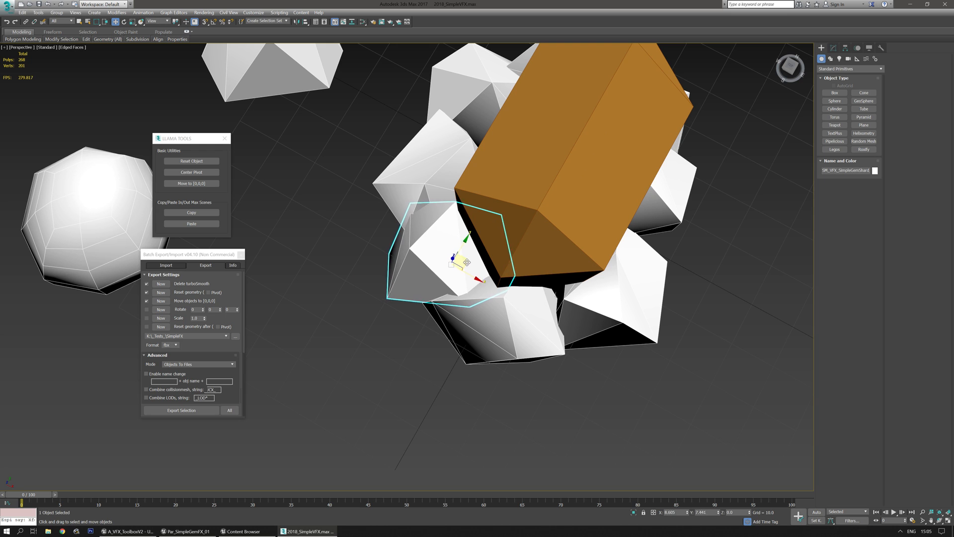
middle_click_drag(605, 303, 589, 299, "alt")
middle_click_drag(589, 300, 546, 322)
left_click(491, 318)
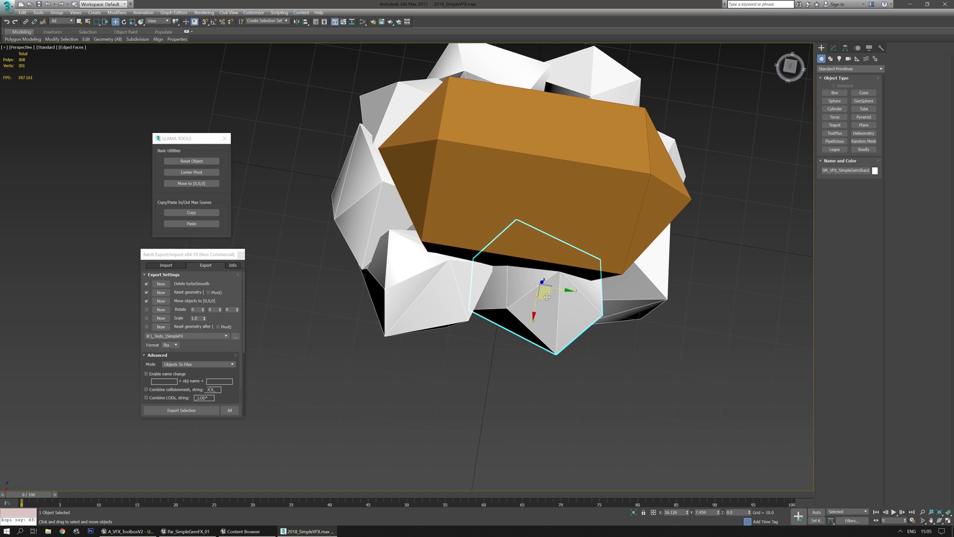
middle_click_drag(521, 298, 538, 291, "alt")
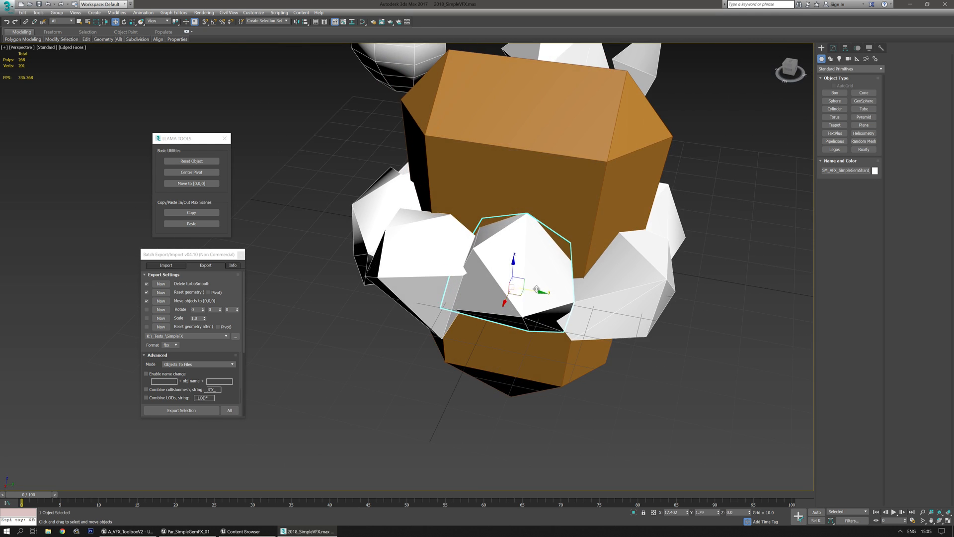
- Clone a shard into the remaining gap in the ring, then rotate and reposition the copy
mouse_move(516, 292)
left_mouse_down("shift")
mouse_move(599, 298)
mouse_move(586, 297)
left_mouse_up("shift")
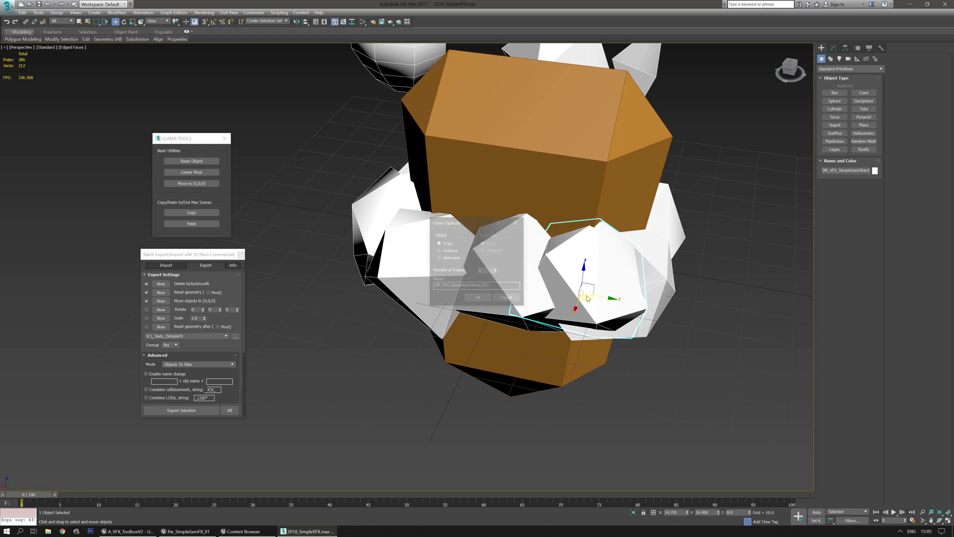
left_click(485, 300)
key("r")
key("e")
mouse_move(600, 265)
left_mouse_down()
mouse_move(607, 255)
mouse_move(600, 278)
left_mouse_up()
key("w")
middle_click_drag(599, 280, 608, 315, "alt")
left_click_drag(576, 304, 568, 311)
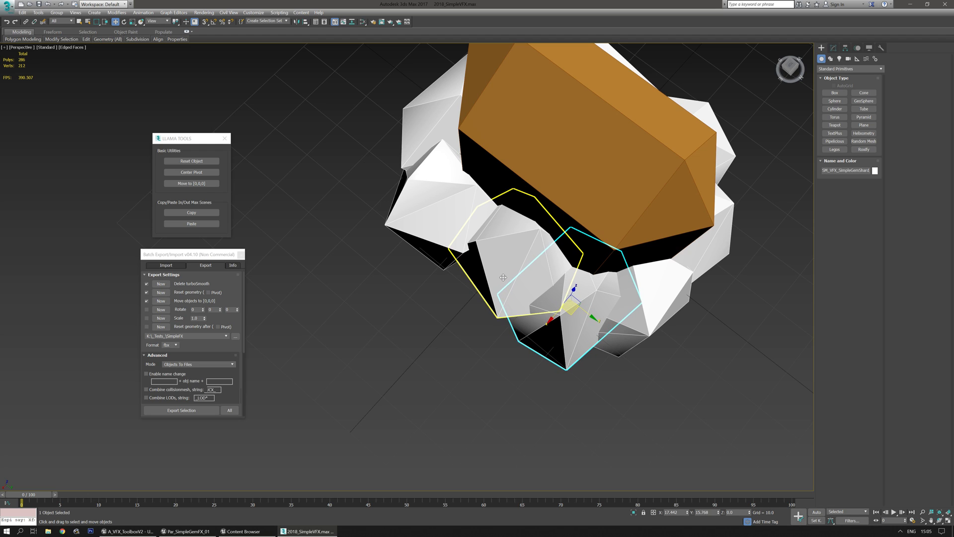
- Adjust the positions of neighbouring shards to space the ring evenly around the gem
left_click_drag(521, 271, 575, 307)
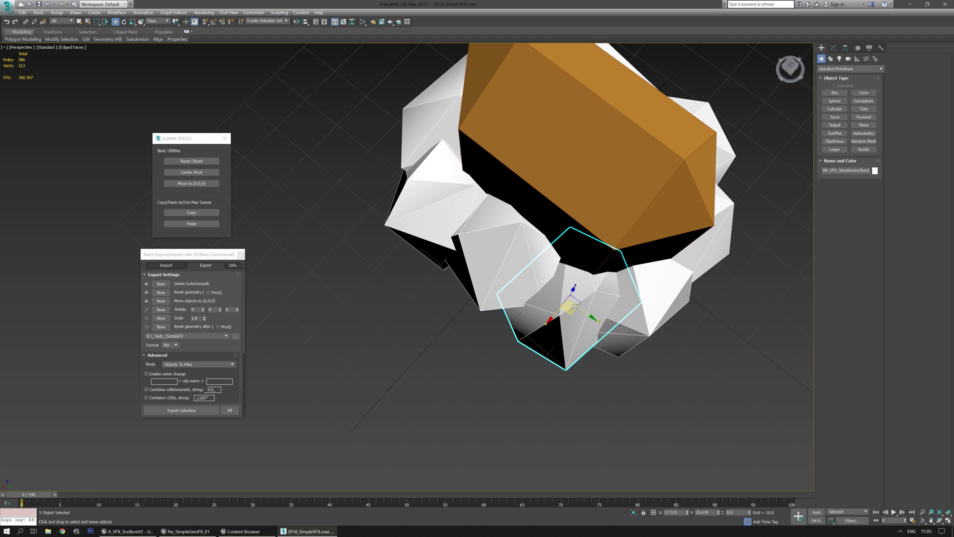
middle_click_drag(570, 314, 625, 340, "alt")
left_click_drag(502, 261, 517, 319)
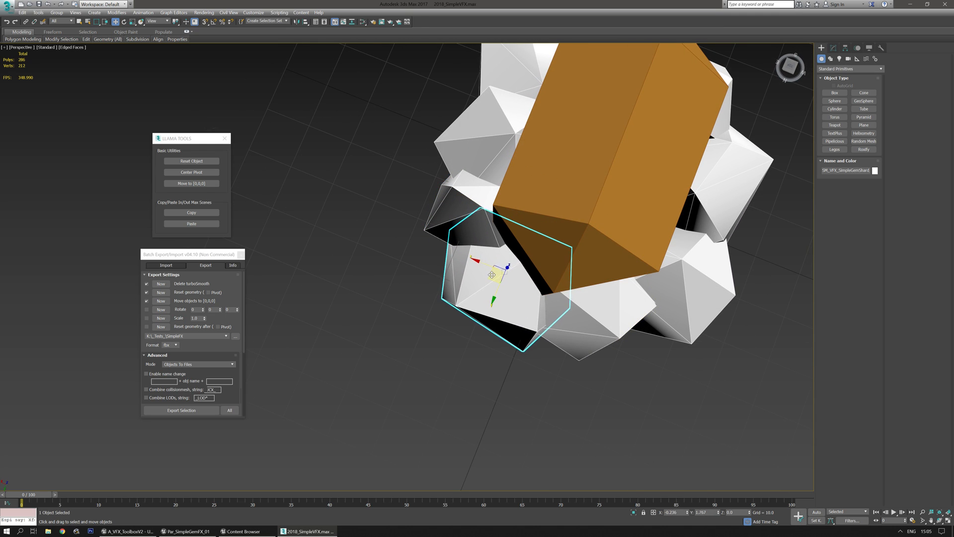
left_click(612, 321)
left_click_drag(575, 295, 585, 307)
middle_click_drag(585, 306, 632, 293, "alt")
middle_click_drag(632, 294, 581, 216)
- Select the two spare shards and the faceted sphere beside the gem and move them together away from the ring
scroll(580, 215, "down", 5)
middle_click_drag(641, 324, 602, 284, "alt")
left_click(602, 285)
middle_click_drag(442, 264, 603, 244, "alt")
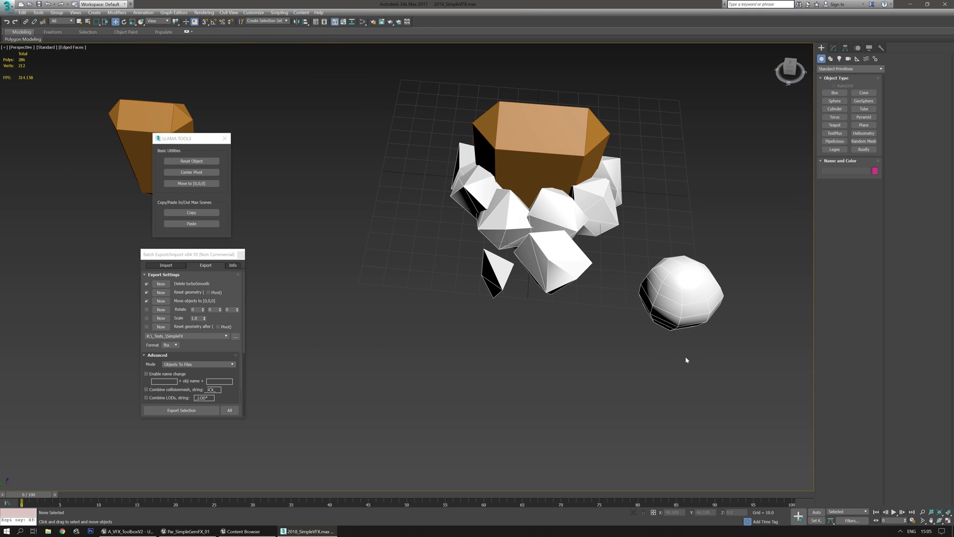
left_click_drag(510, 270, 508, 272)
middle_click_drag(499, 319, 556, 364, "alt")
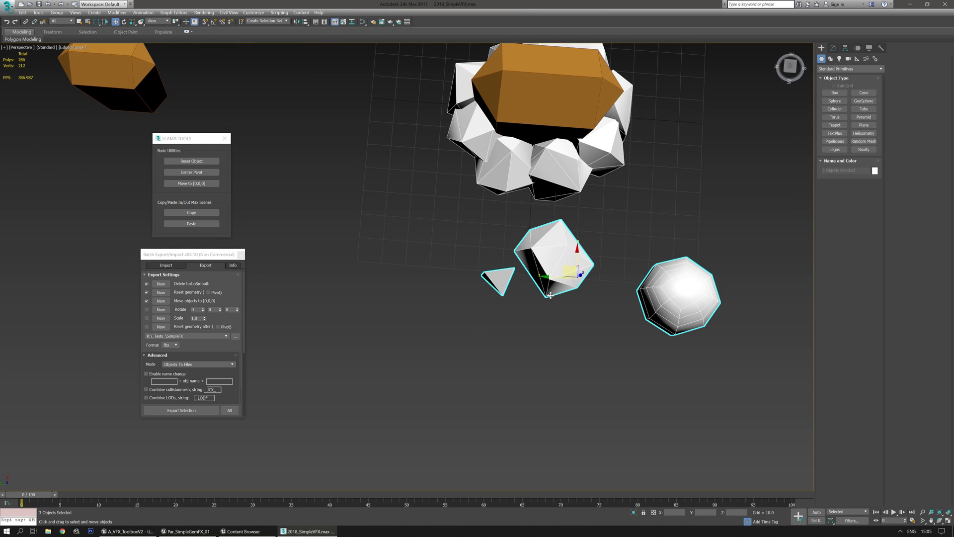
scroll(550, 295, "down", 3)
left_click_drag(557, 276, 310, 322)
left_click(508, 312)
scroll(508, 312, "up", 3)
middle_click_drag(508, 313, 554, 272, "alt")
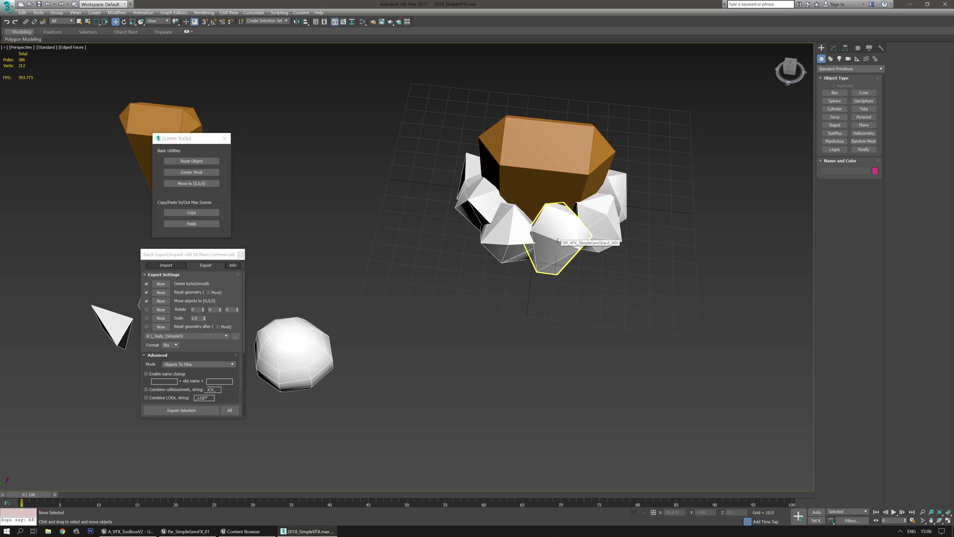
- Attach all the shards of the ring around the gem to one shard so they form a single editable poly
scroll(557, 242, "up", 4)
left_click(549, 279)
scroll(525, 298, "down", 1)
middle_click_drag(525, 298, 474, 298, "alt")
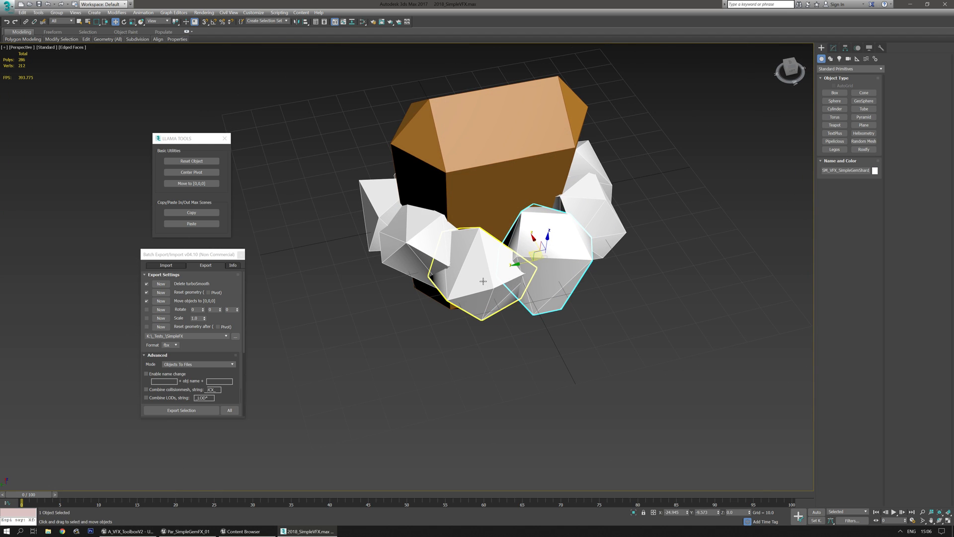
middle_click_drag(573, 312, 774, 229, "alt")
left_click(836, 48)
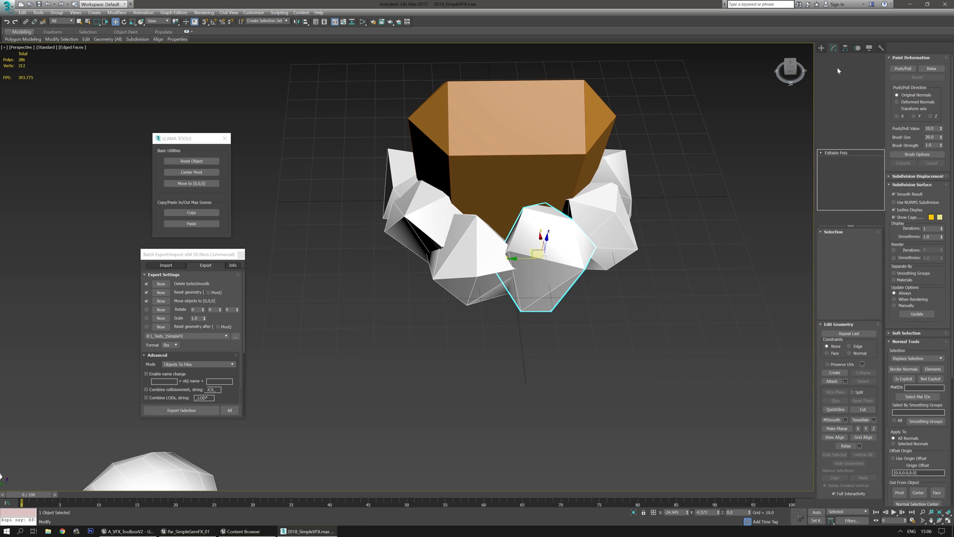
left_click(832, 382)
left_click(604, 214)
left_click(470, 248)
middle_click_drag(392, 232, 466, 347, "alt")
left_click(467, 350)
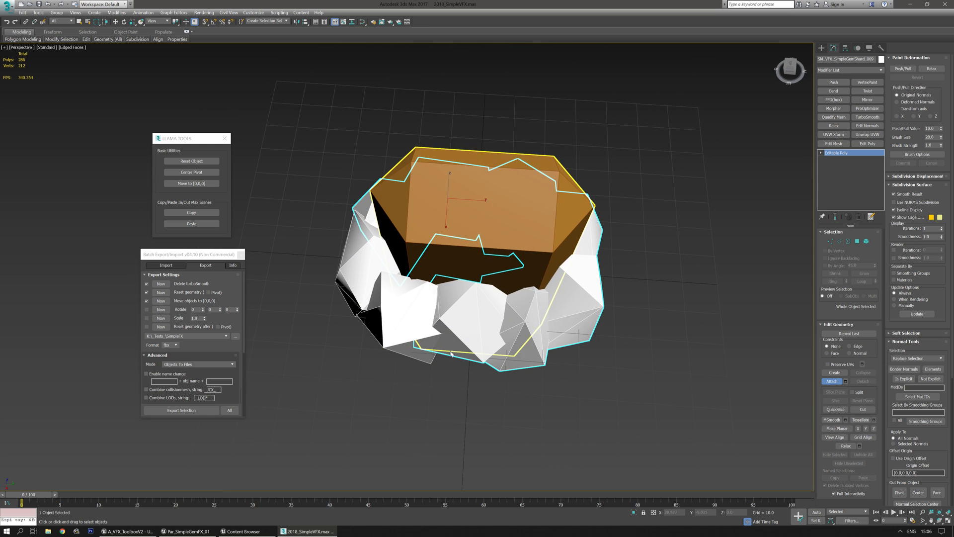
middle_click_drag(378, 348, 492, 363, "alt")
left_click(416, 352)
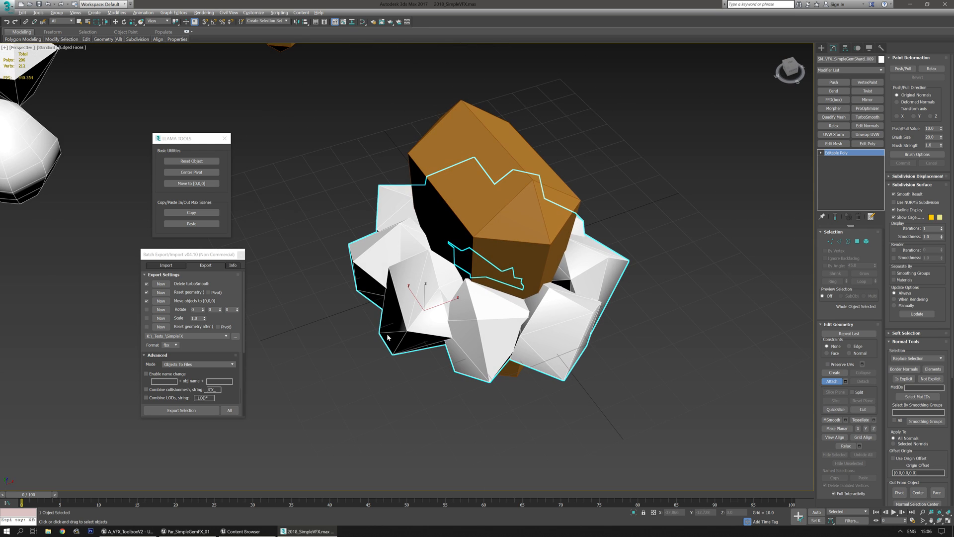
mouse_move(416, 399)
middle_mouse_down("alt")
mouse_move(399, 362)
mouse_move(416, 393)
middle_mouse_up("alt")
key("w")
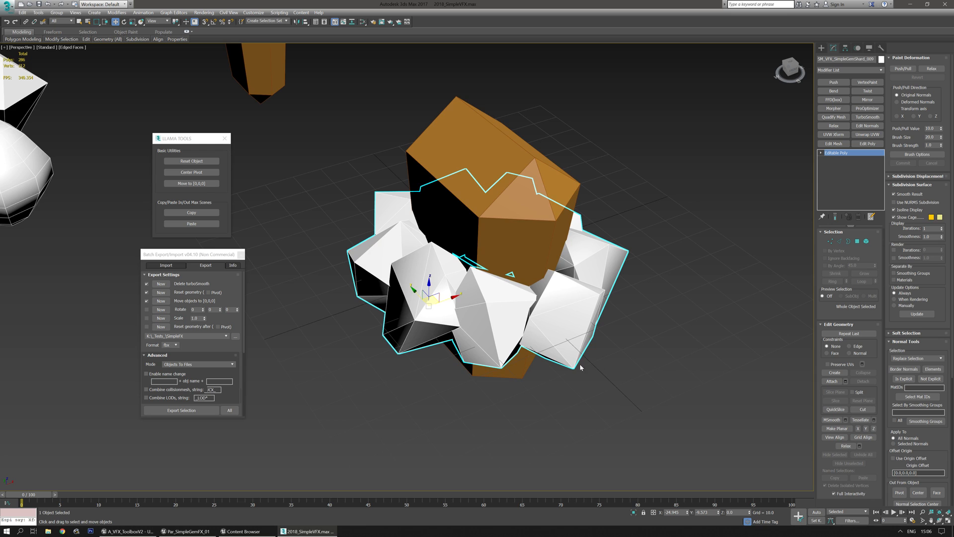
- Try moving the merged shard ring and undo the move
middle_click_drag(577, 362, 558, 358, "alt")
left_click_drag(404, 275, 402, 408)
key("ctrl+z")
middle_click_drag(517, 364, 560, 375, "alt")
middle_click_drag(542, 329, 495, 312)
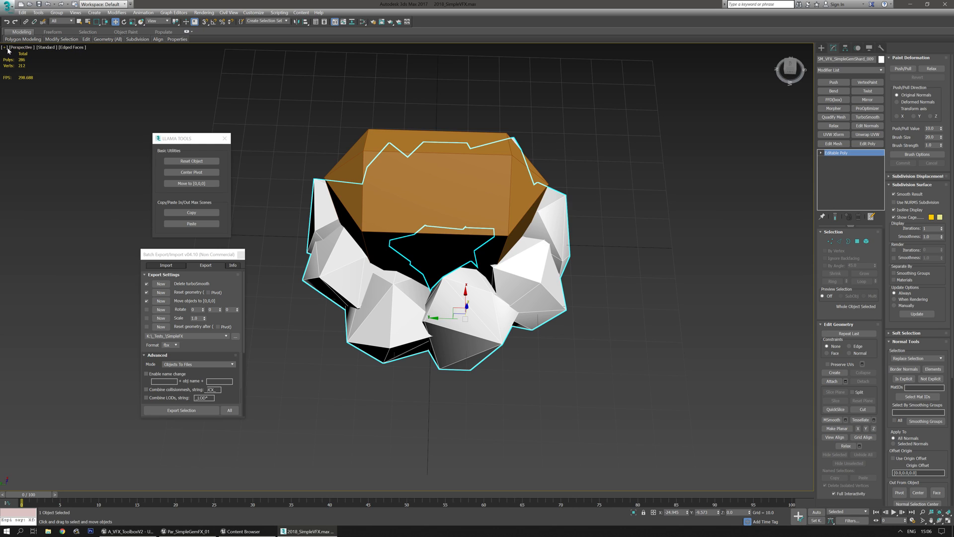
left_click(71, 48)
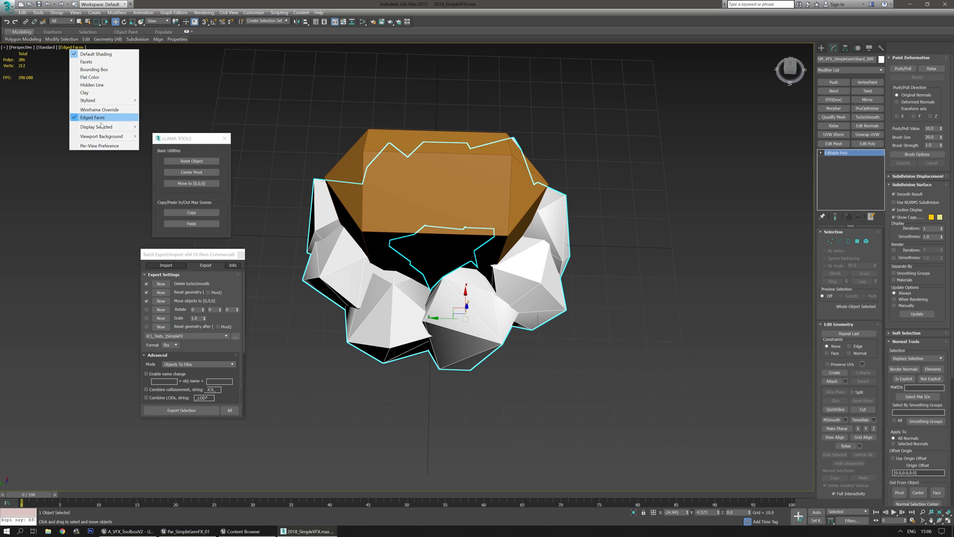
left_click(49, 52)
left_click(45, 47)
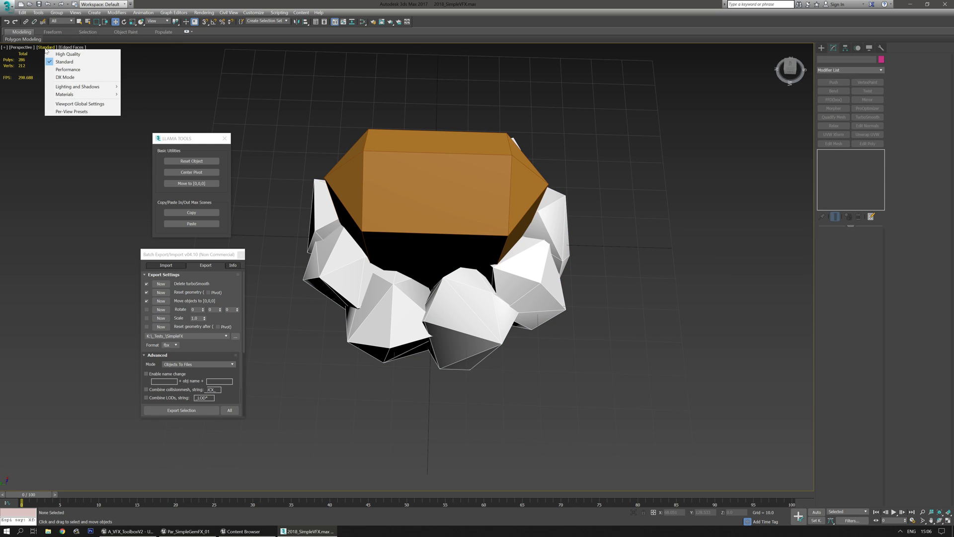
left_click(65, 112)
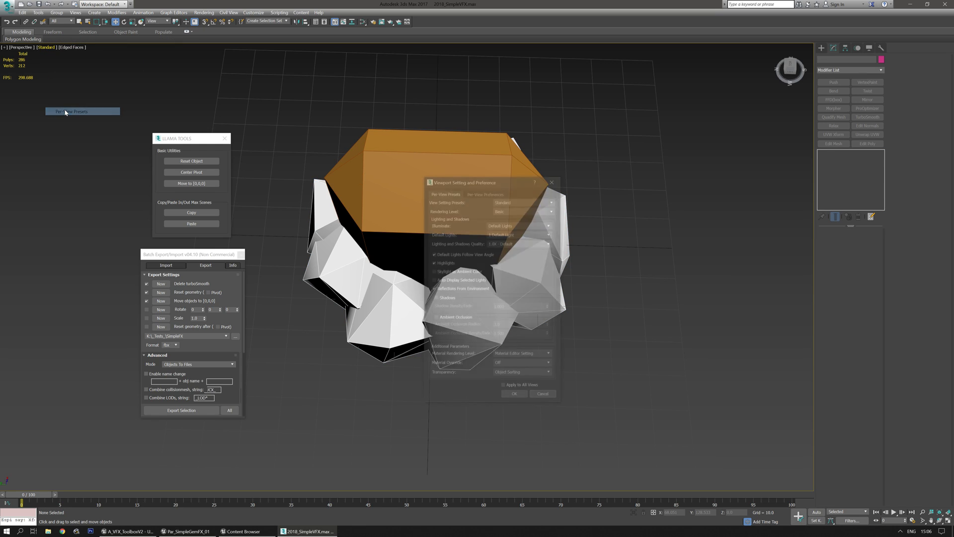
left_click(555, 183)
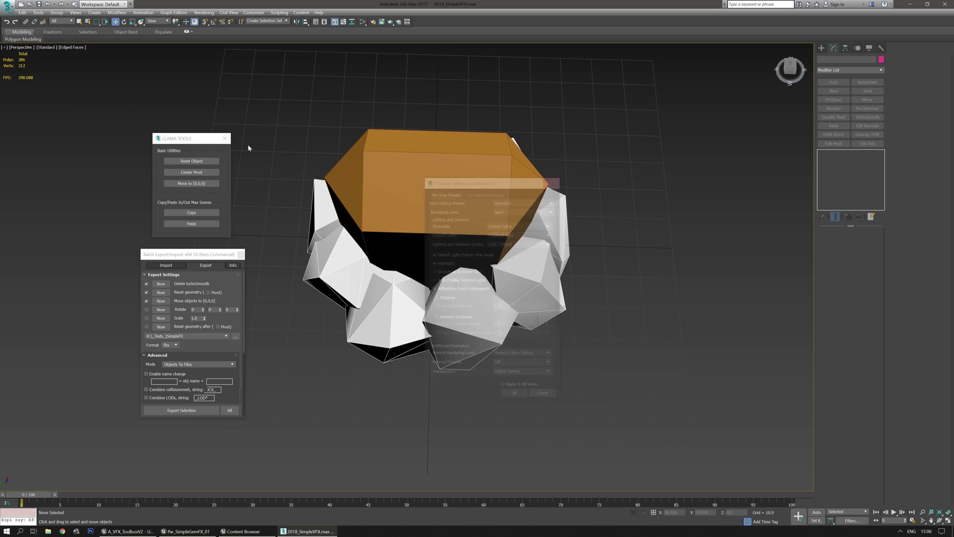
left_click(23, 48)
- Configure the viewport statistics to show Total + Selection counts
left_click(5, 48)
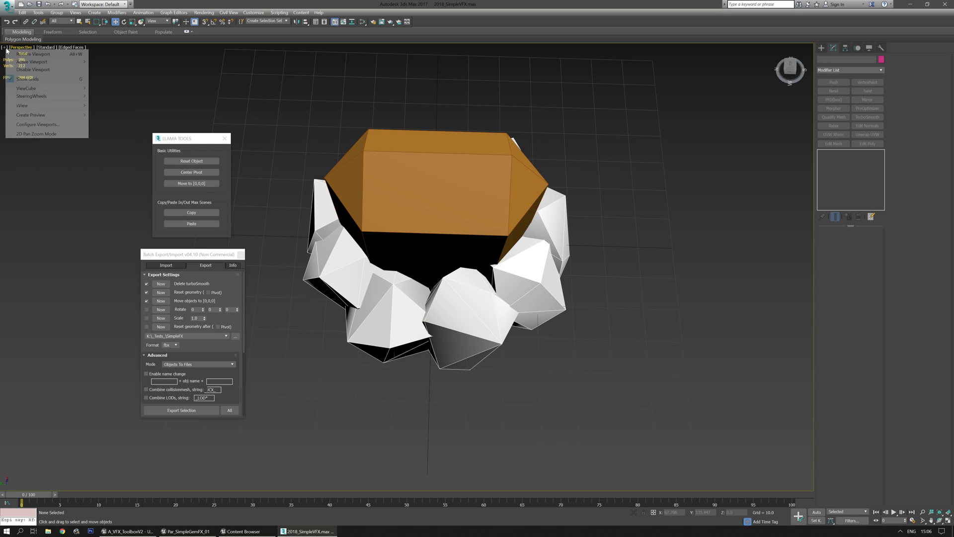
left_click(37, 125)
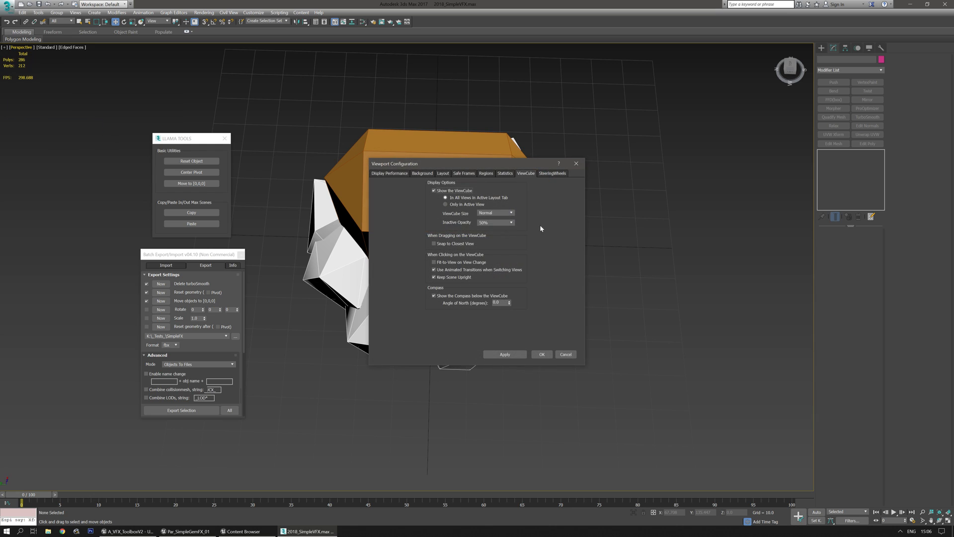
left_click(465, 174)
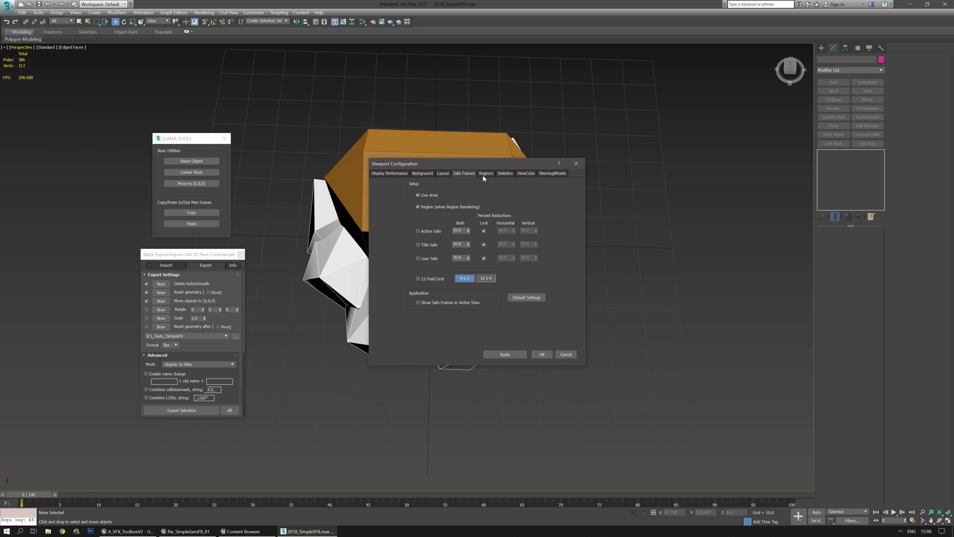
left_click(504, 174)
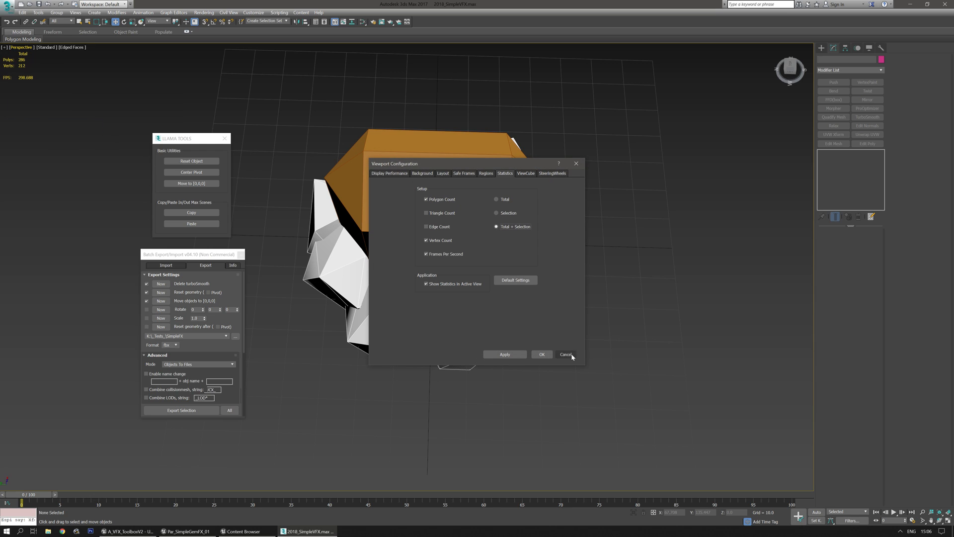
left_click(537, 357)
- Rename the merged shard ring as SM_VFX_SimpleGemGround_01
left_click(438, 319)
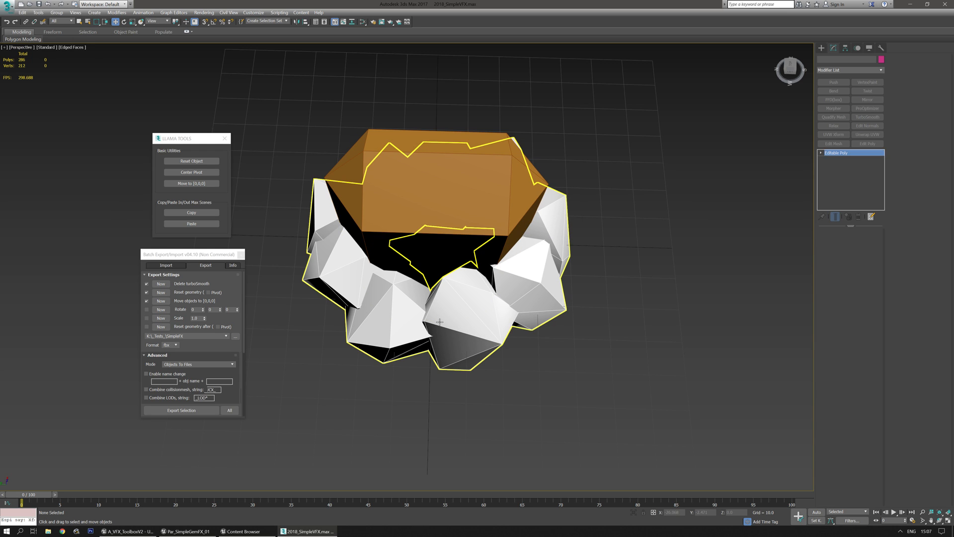
middle_click_drag(598, 381, 595, 272, "alt")
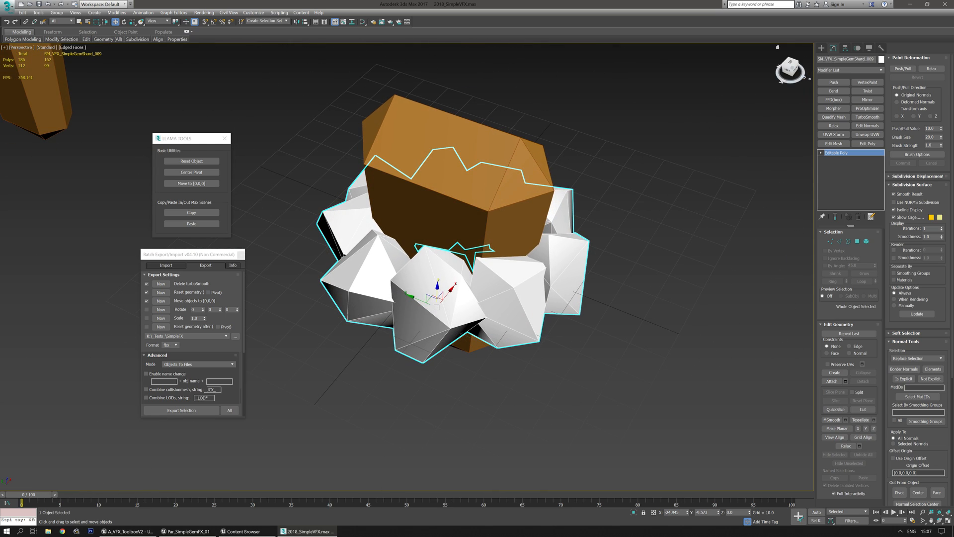
left_click_drag(862, 59, 855, 59)
middle_click_drag(556, 252, 515, 273, "alt")
middle_click_drag(539, 320, 561, 330)
middle_click_drag(513, 391, 511, 352, "alt")
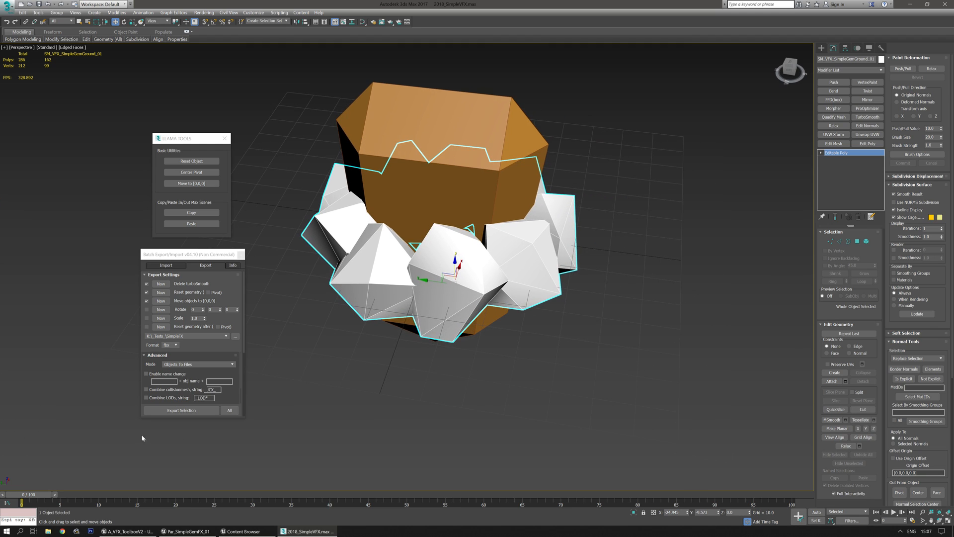
- Reset the merged ring object and place its pivot at the world origin with X, Y and Z at 0
left_click(197, 163)
middle_click_drag(503, 264, 530, 282)
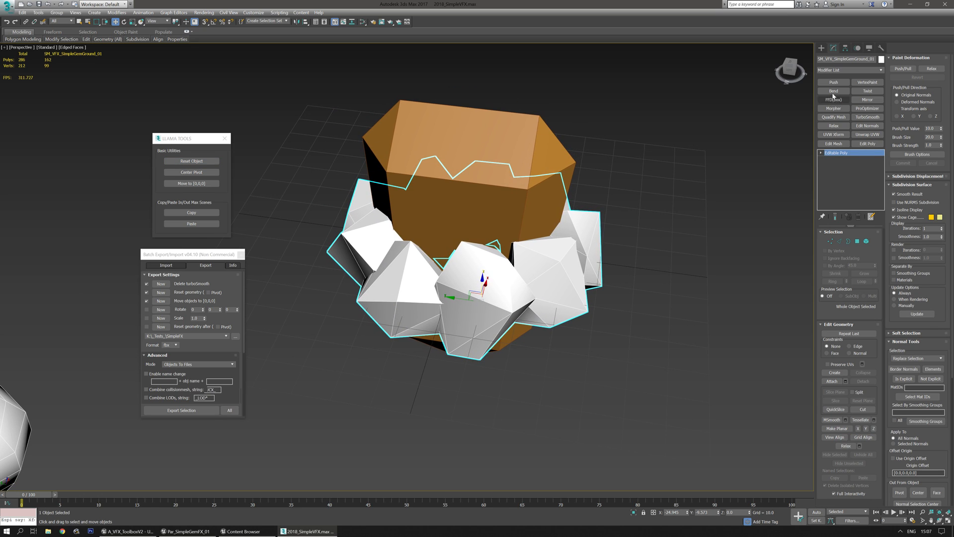
left_click(845, 48)
left_click(860, 98)
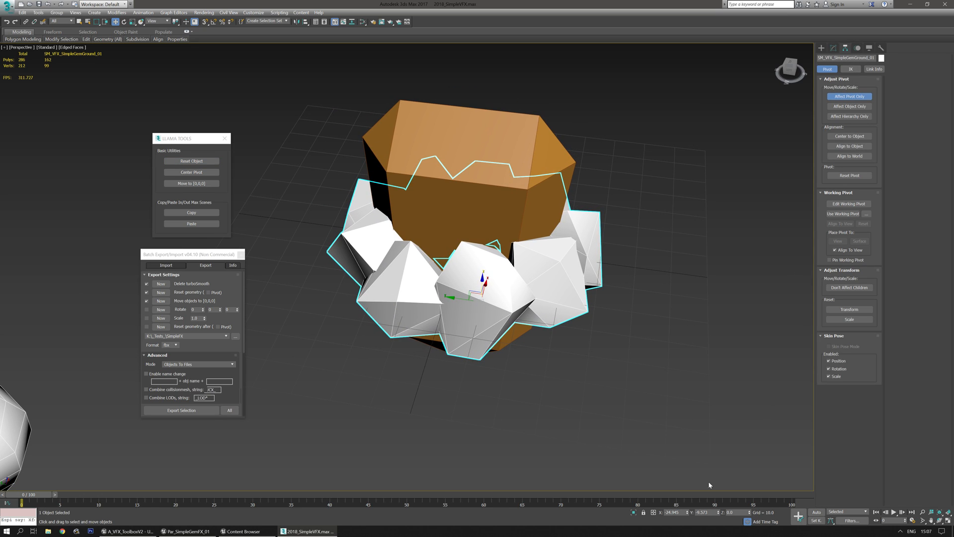
right_click(687, 512)
right_click(717, 512)
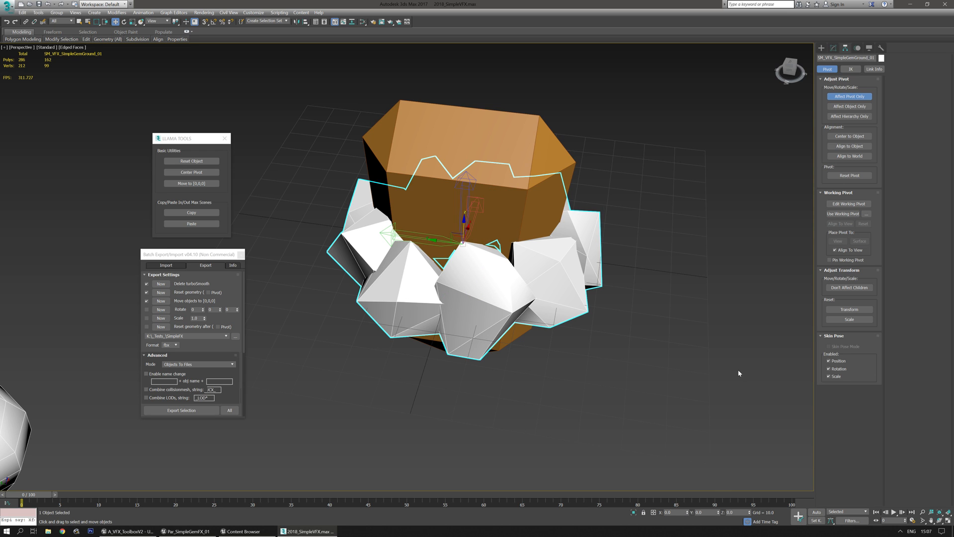
left_click(822, 48)
- Batch-export only the selected shard ring as an FBX file, then deselect it
middle_click_drag(558, 320, 496, 321, "alt")
left_click(192, 216)
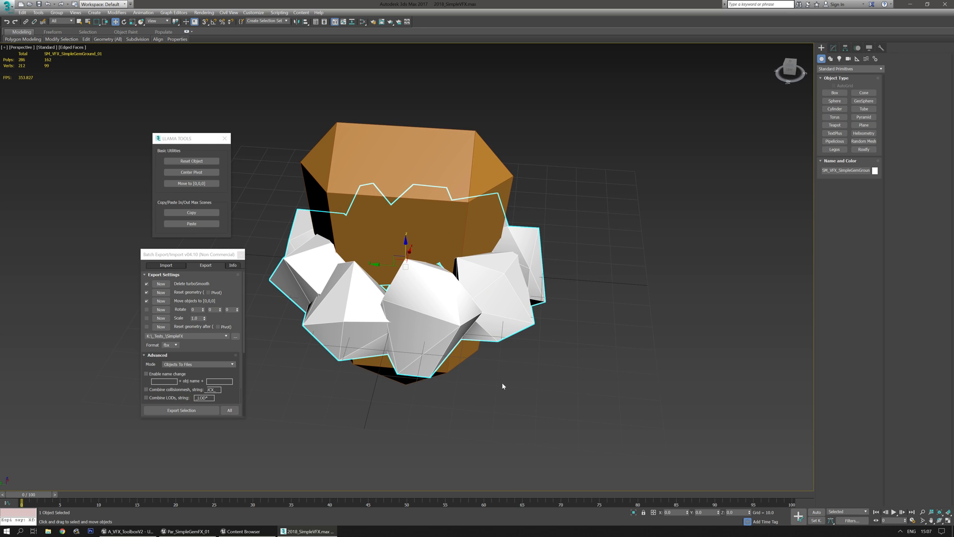
left_click(194, 411)
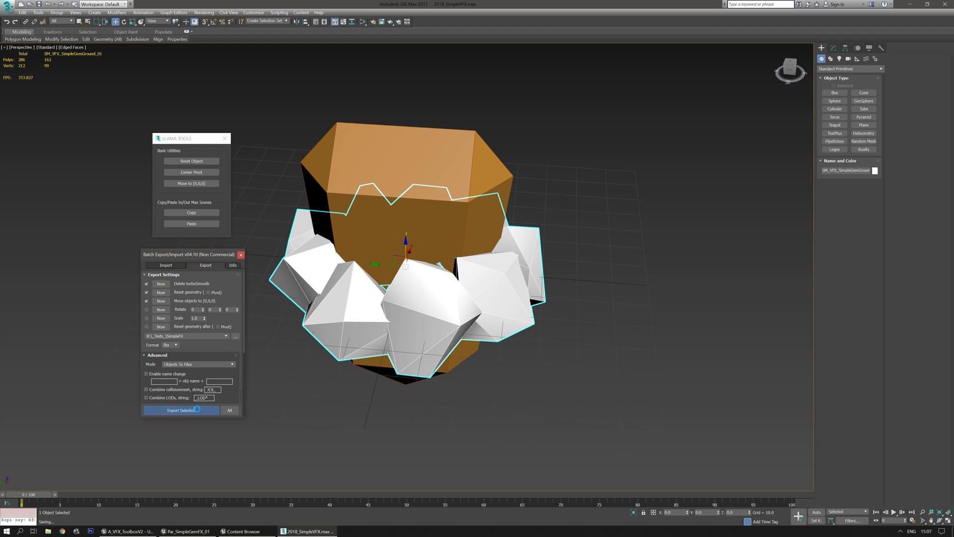
left_click(528, 305)
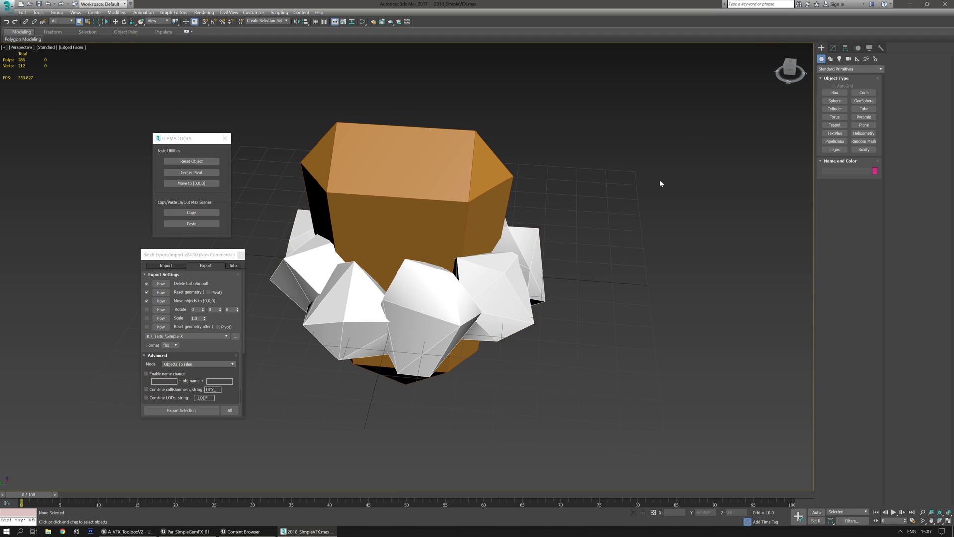
- Switch to the Unreal Content Browser and import SM_VFX_SimpleGemGround_01.fbx into the SimpleFX StaticMeshes folder
key("alt+Tab")
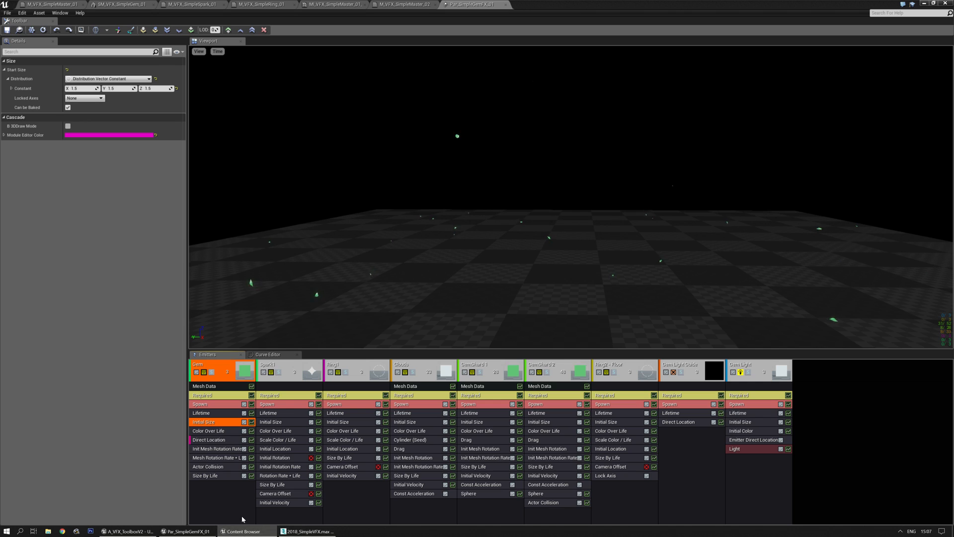
left_click_drag(0, 138, 430, 140)
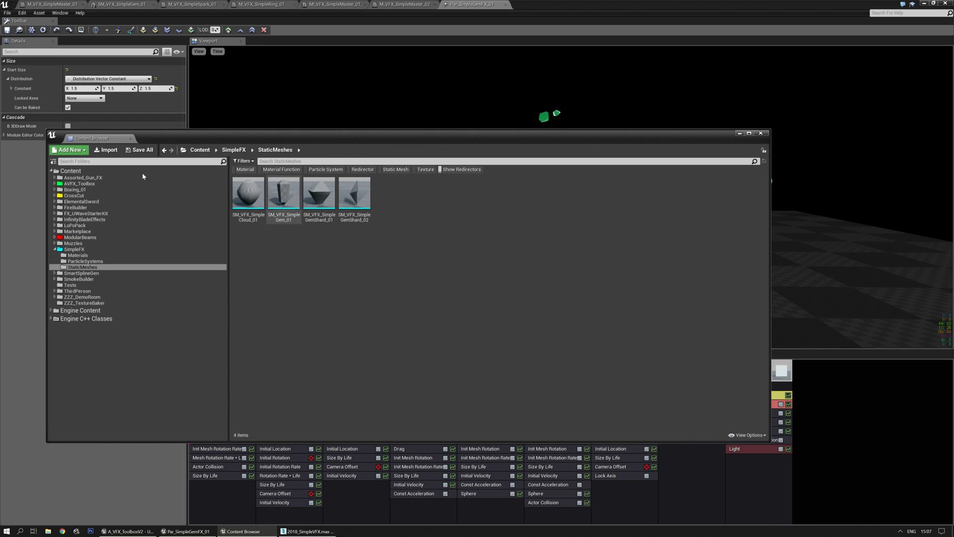
left_click(106, 149)
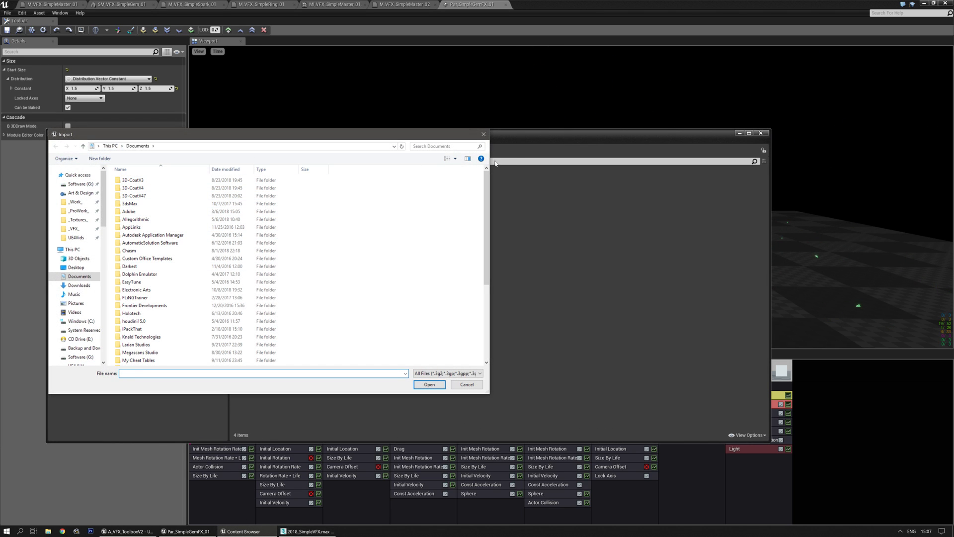
left_click(483, 134)
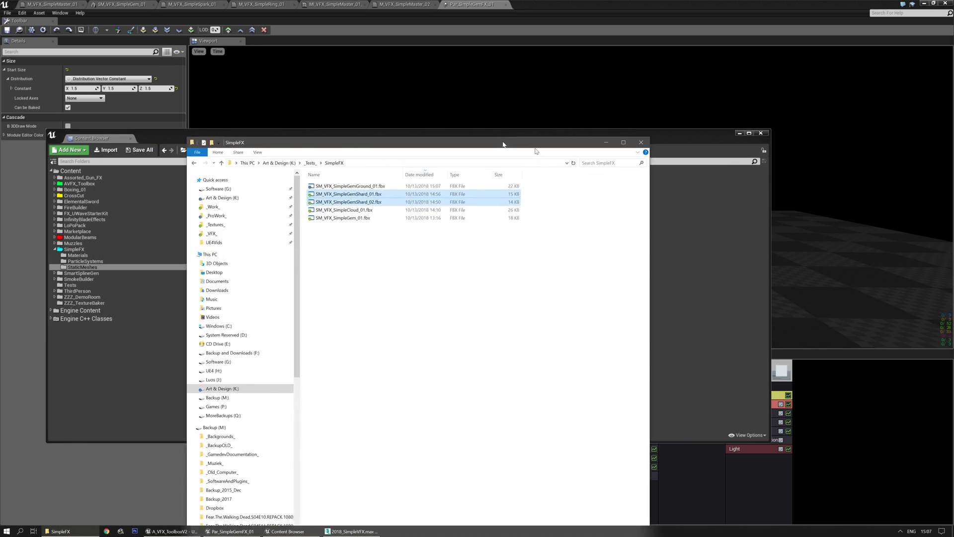
left_click_drag(323, 148, 250, 250)
left_click(289, 289)
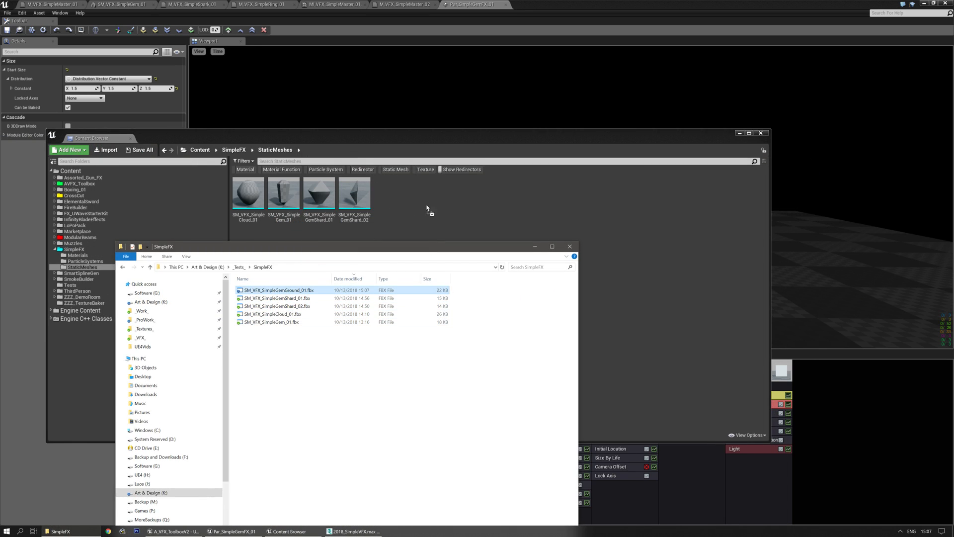
left_click_drag(413, 202, 413, 202)
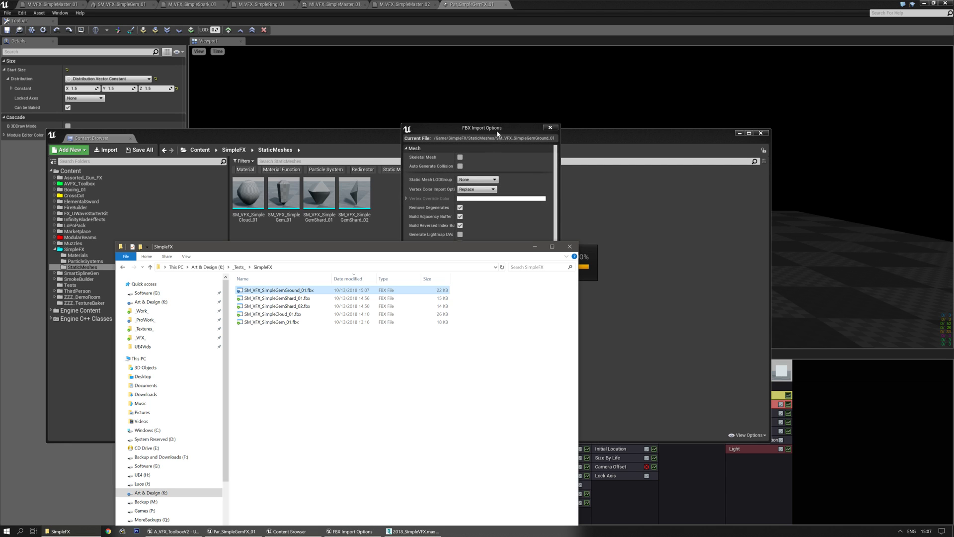
left_click(521, 392)
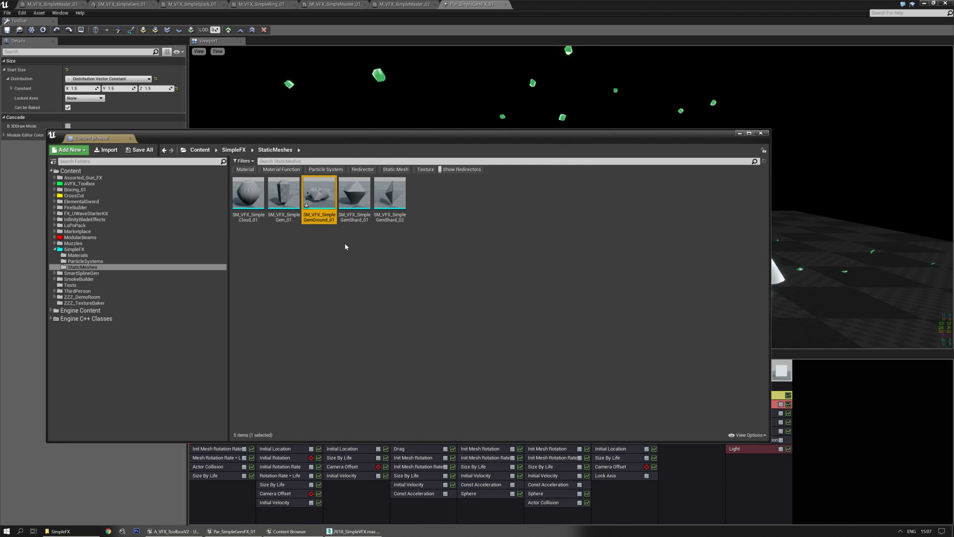
- Rename the cloud material instance in the SimpleFX Materials folder as MI_VFX_SimpleMaster_02_Cloud
left_click(121, 262)
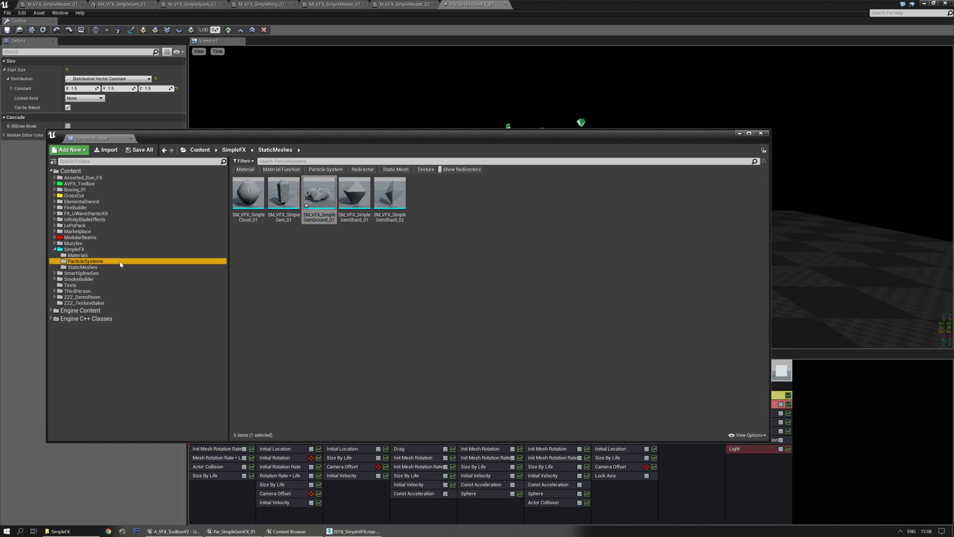
left_click(102, 255)
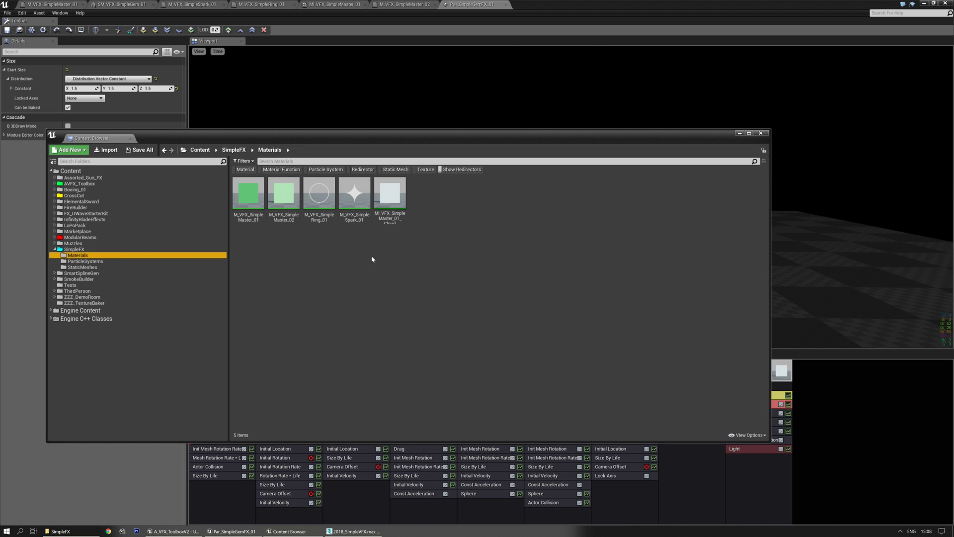
left_click(388, 212)
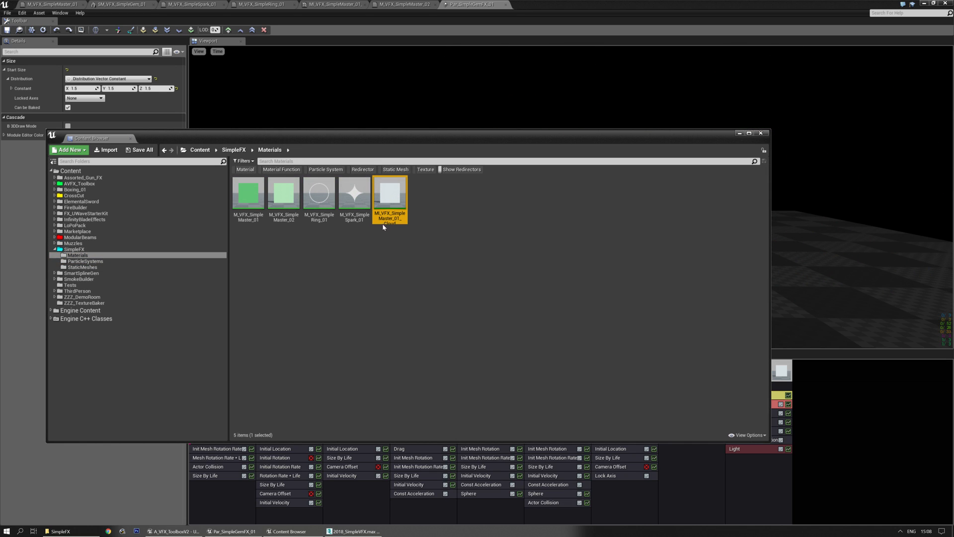
key("F2")
key("BackSpace")
type("2")
key("Return")
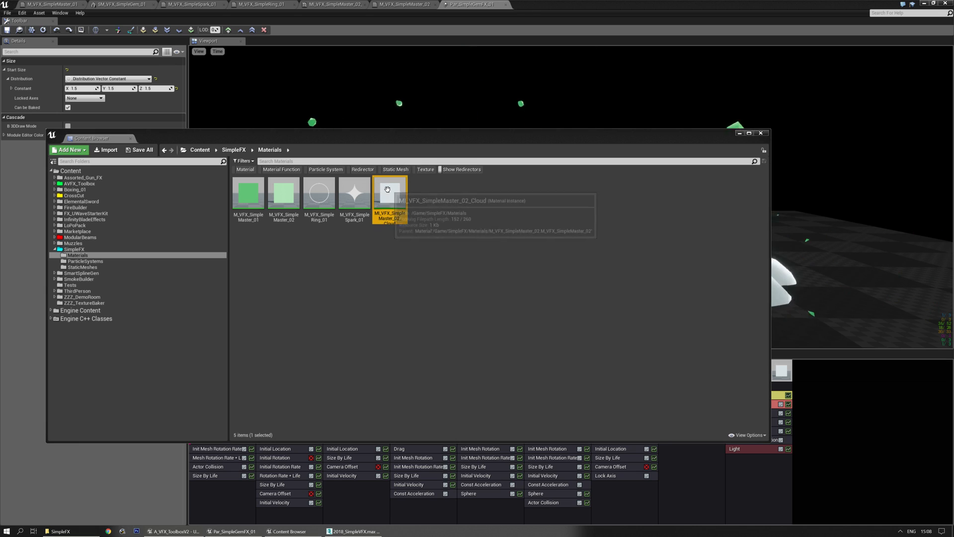
- Duplicate the cloud material instance and name the copy MI_VFX_SimpleMaster_02_Ground
right_click(388, 192)
left_click(417, 242)
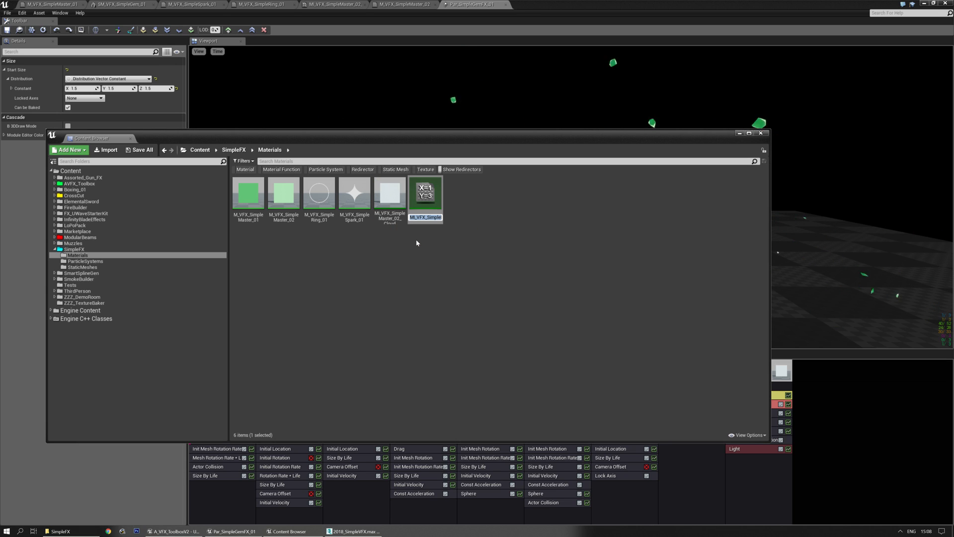
type("Ground")
key("Return")
- Override the Color of MI_VFX_SimpleMaster_02_Ground with a brown of R 0.23, G 0.118863, B 0.043417
double_click(415, 198)
left_click(182, 71)
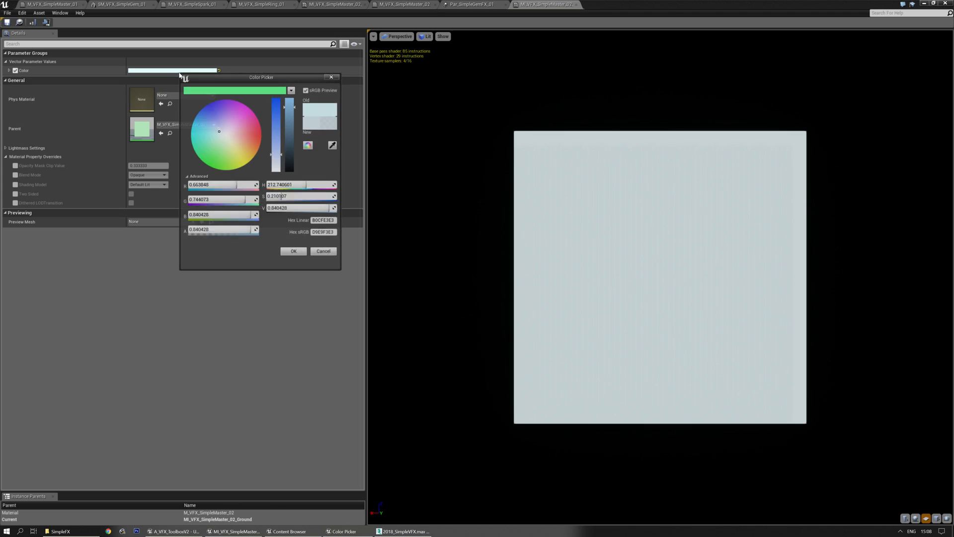
left_click_drag(244, 152, 294, 155)
left_click(293, 154)
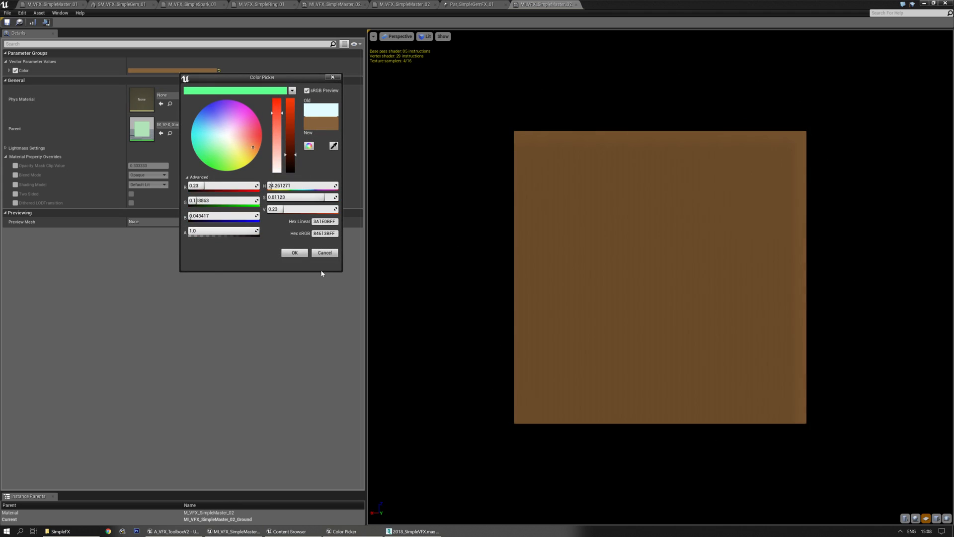
left_click(300, 254)
- Use SM_VFX_SimpleGemGround_01 from the StaticMeshes folder as the ground material instance's preview mesh and inspect it from several angles
key("ctrl+b")
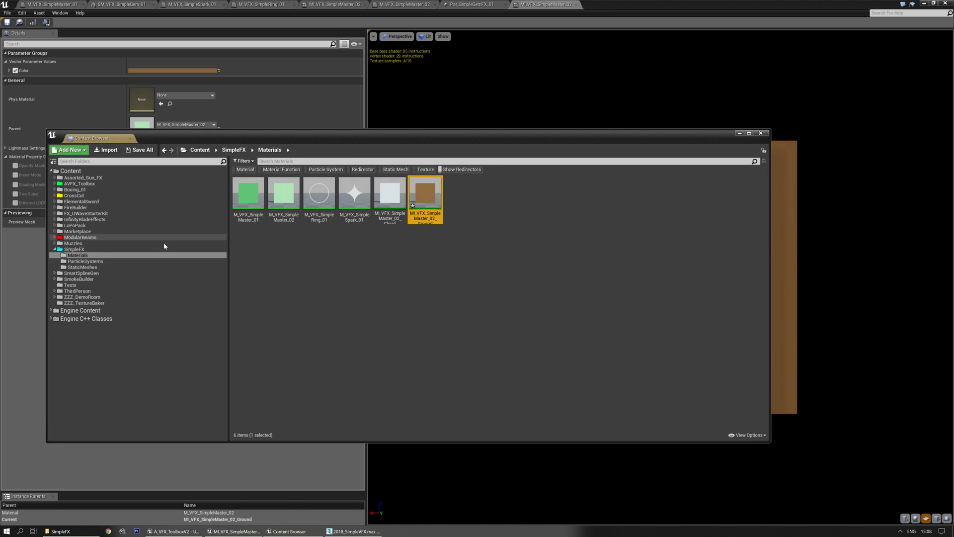
left_click(83, 267)
left_click(319, 194)
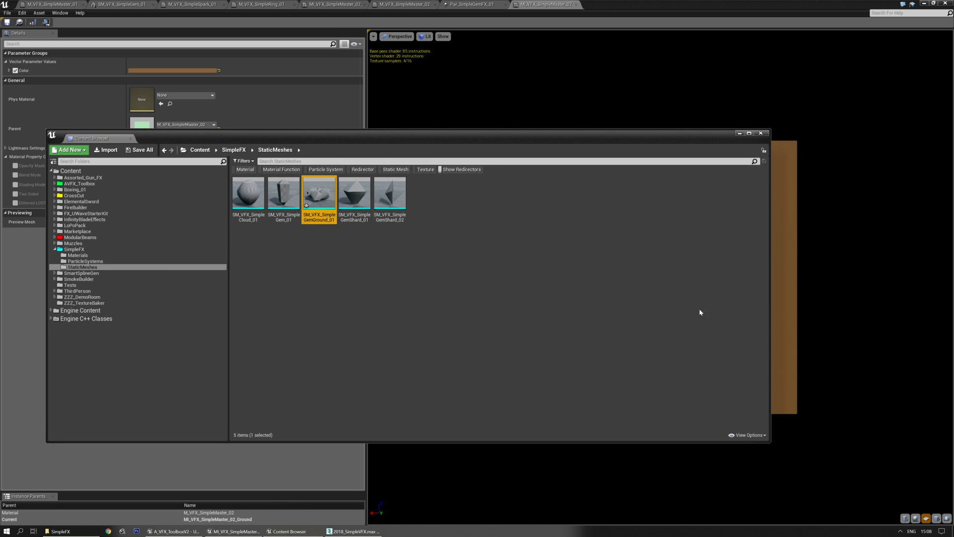
left_click(947, 518)
left_click_drag(664, 278, 671, 368)
right_click_drag(671, 368, 681, 437)
left_click_drag(681, 437, 706, 425)
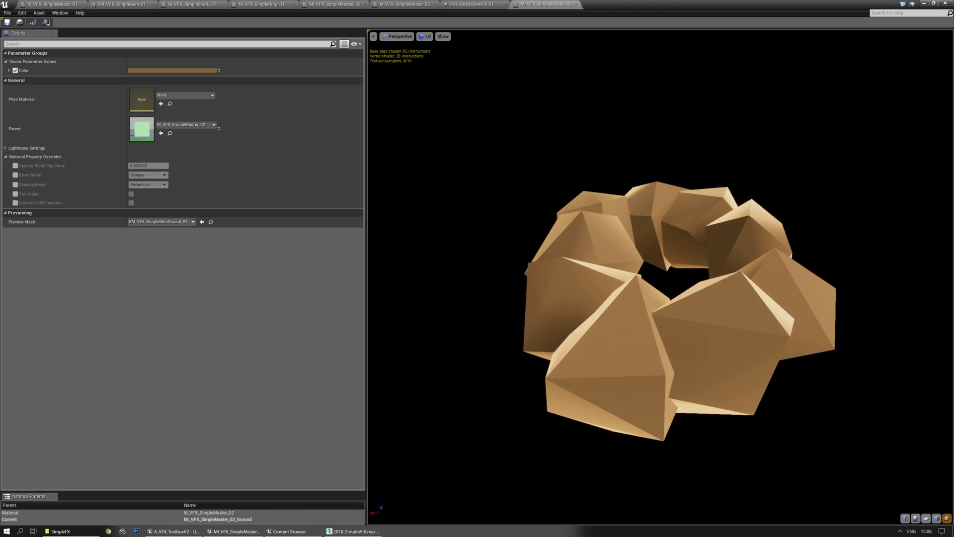
mouse_move(634, 298)
left_mouse_down()
mouse_move(634, 258)
mouse_move(634, 298)
mouse_move(636, 263)
mouse_move(644, 290)
left_mouse_up()
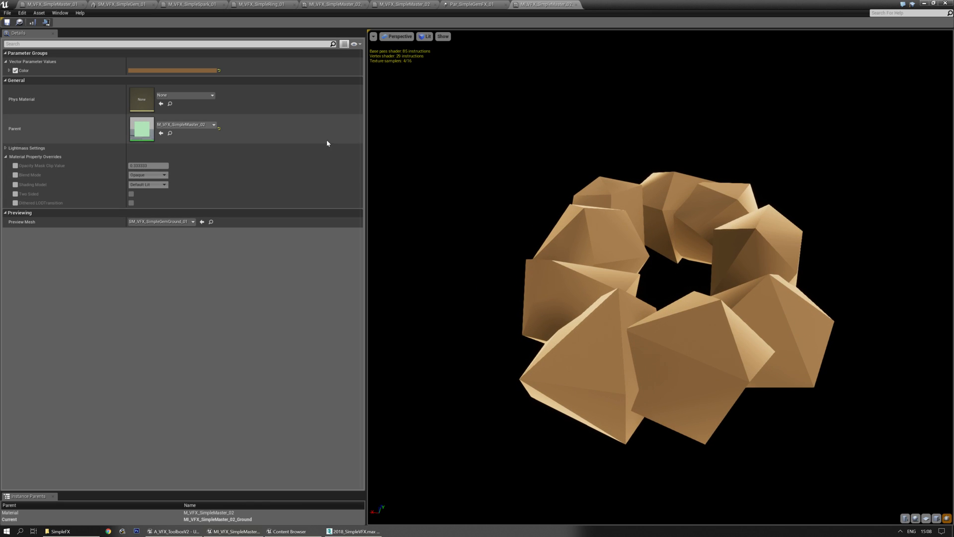
- Darken the ground instance's Color to R 0.07, G 0.036176, B 0.013214
left_click(8, 70)
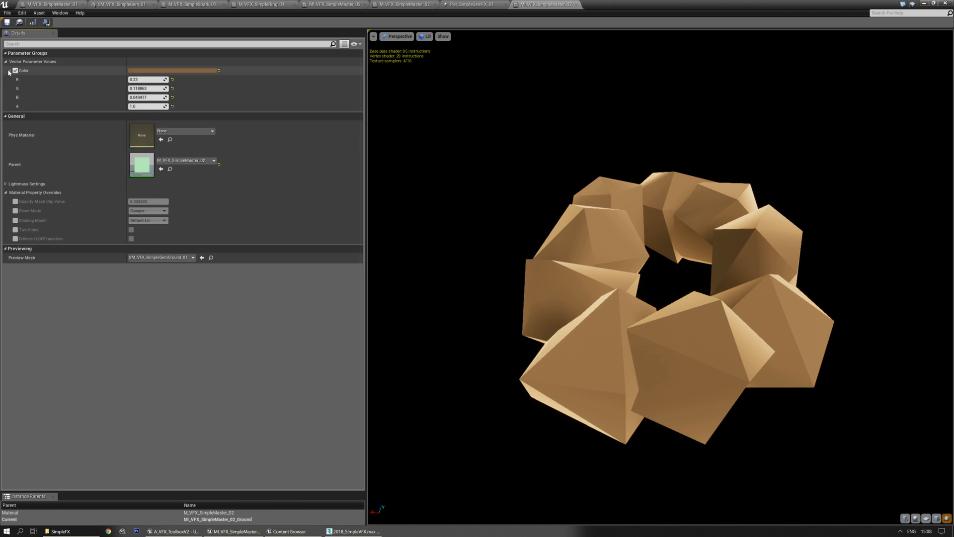
left_click(192, 72)
left_click_drag(302, 152, 302, 165)
left_click(307, 250)
left_click_drag(566, 353, 388, 252)
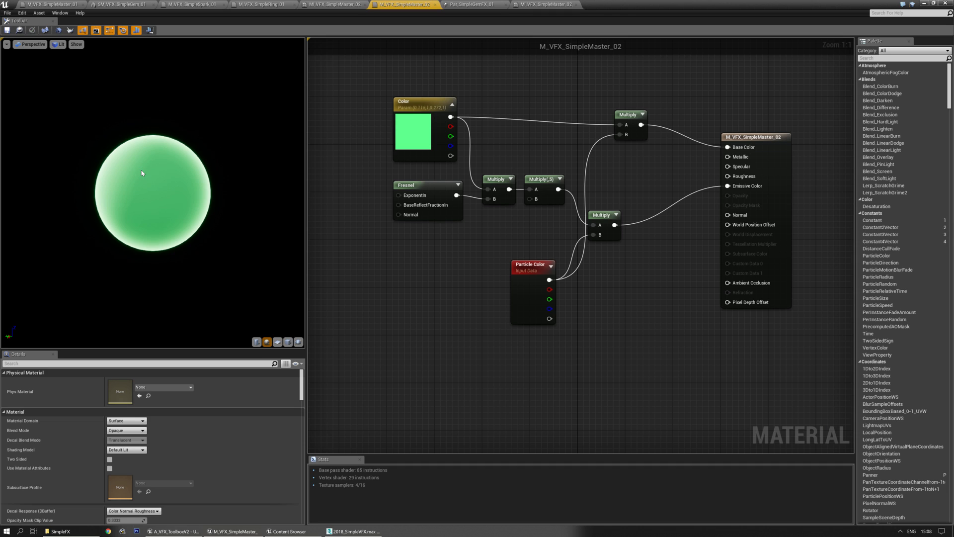
- In M_VFX_SimpleMaster_02, add a scalar parameter FresnelStr with default value 5, connect it to the second Fresnel Multiply's B input, and save
double_click(141, 165)
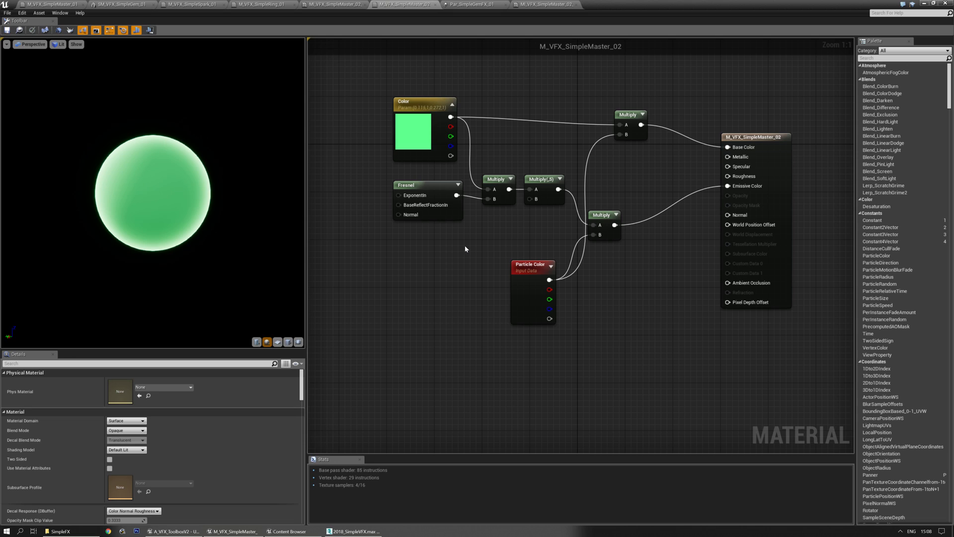
right_click_drag(439, 244, 469, 255)
left_click(478, 254)
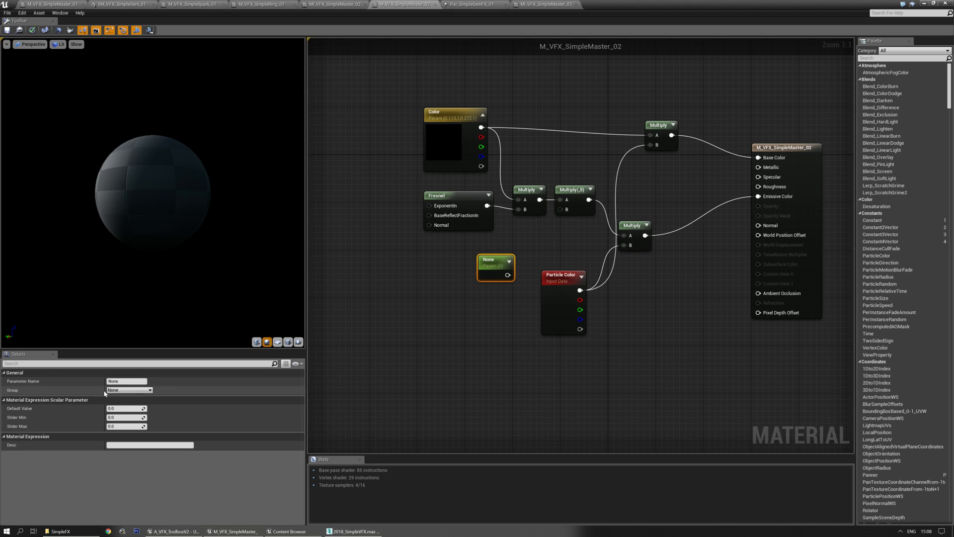
left_click(119, 382)
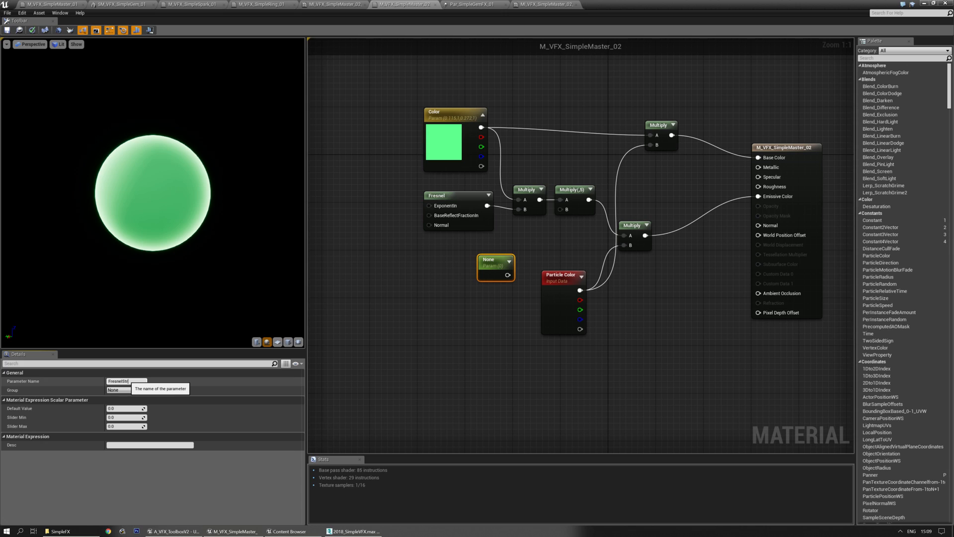
key("Return")
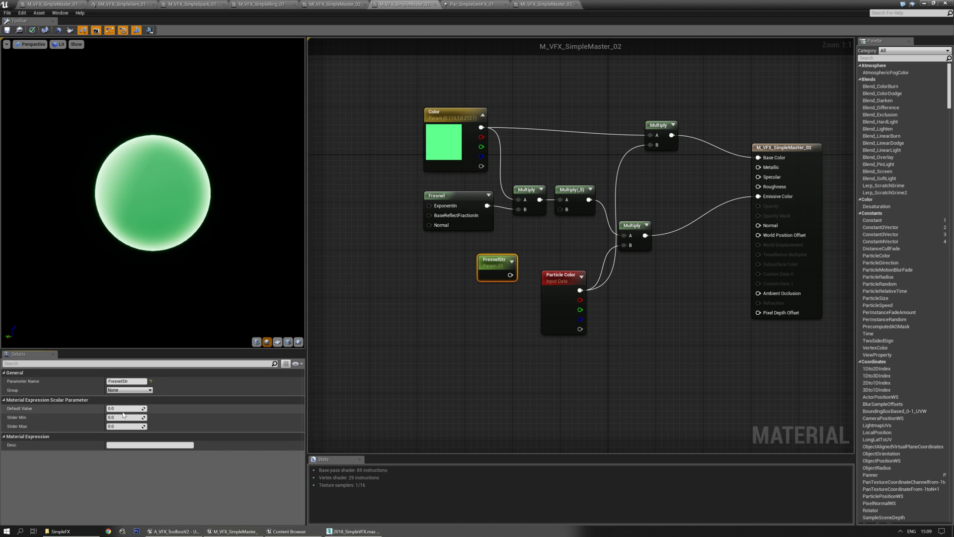
type("5")
key("Return")
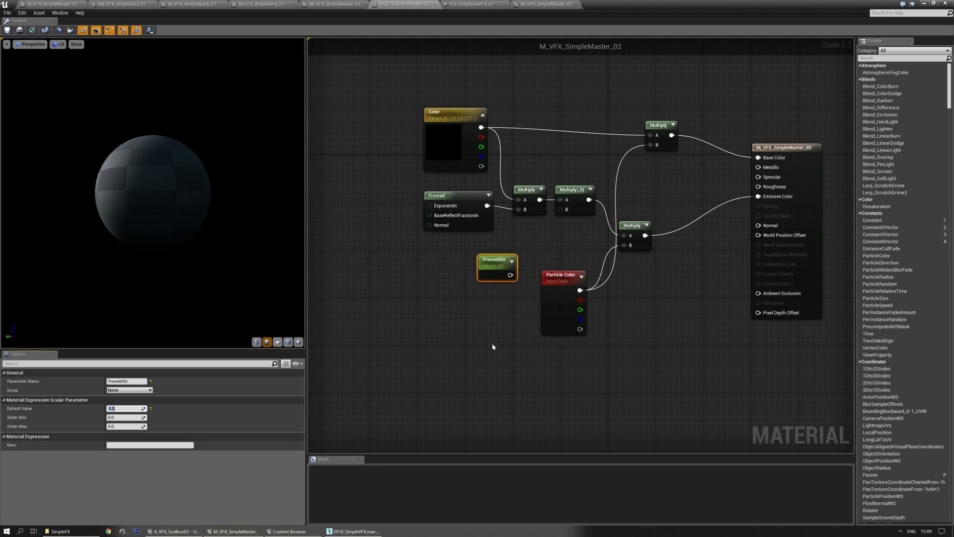
left_click_drag(510, 275, 560, 209)
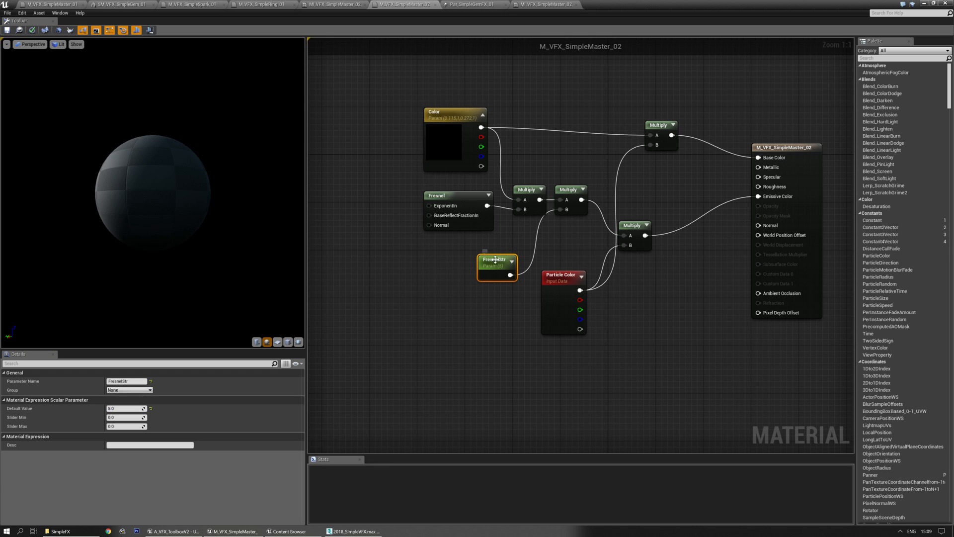
left_click_drag(494, 259, 518, 232)
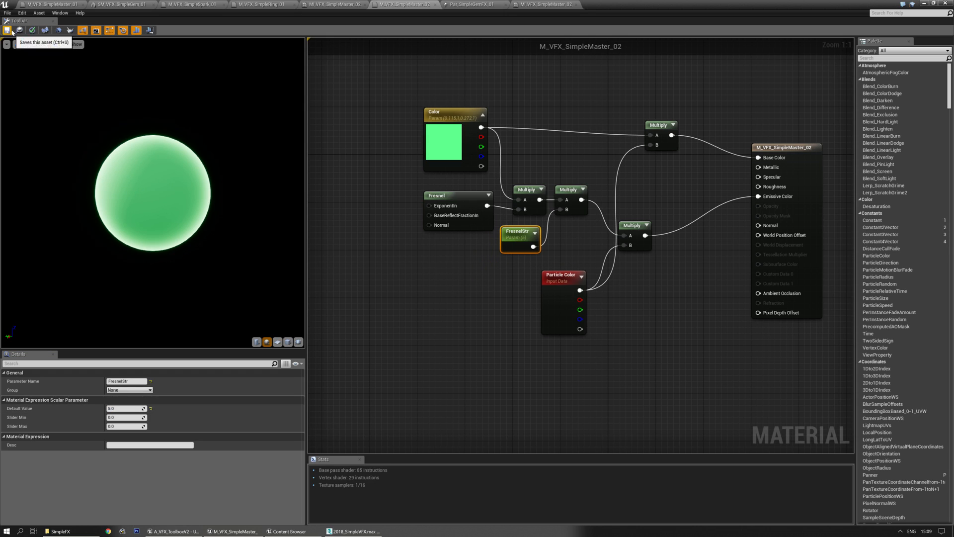
- Override FresnelStr in MI_VFX_SimpleMaster_02_Ground, test different strengths, settle on 1 and save the instance
left_click(536, 7)
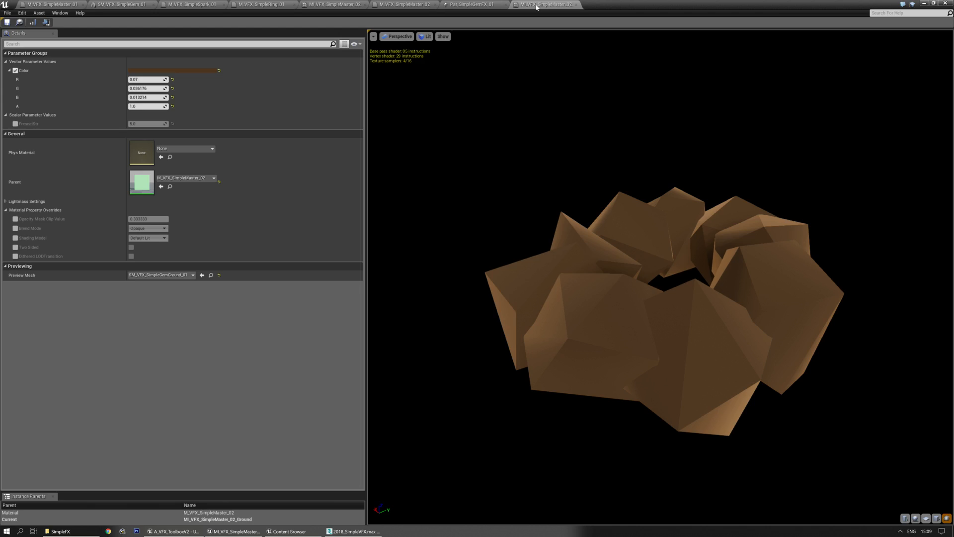
left_click(15, 124)
left_click(145, 124)
type("1")
key("Return")
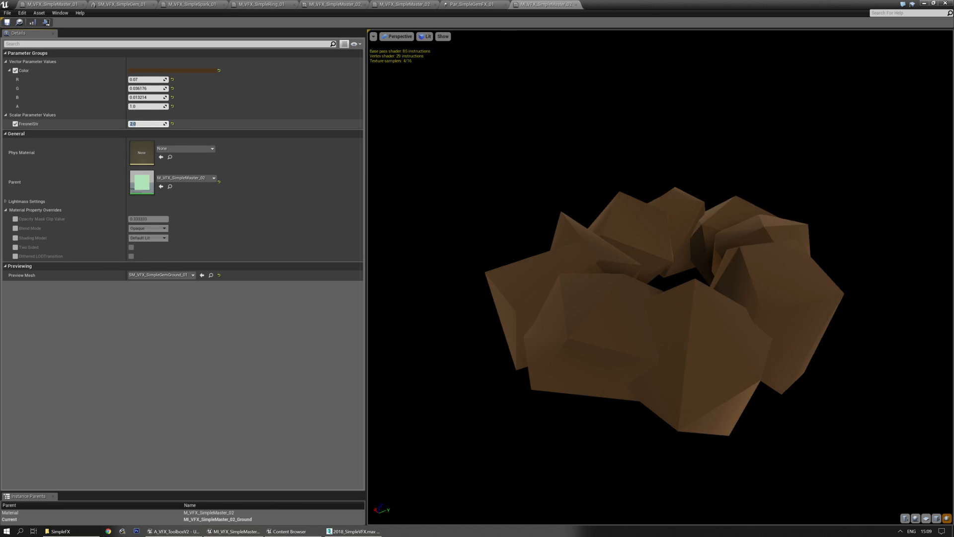
type("3")
key("Return")
type("1")
key("Return")
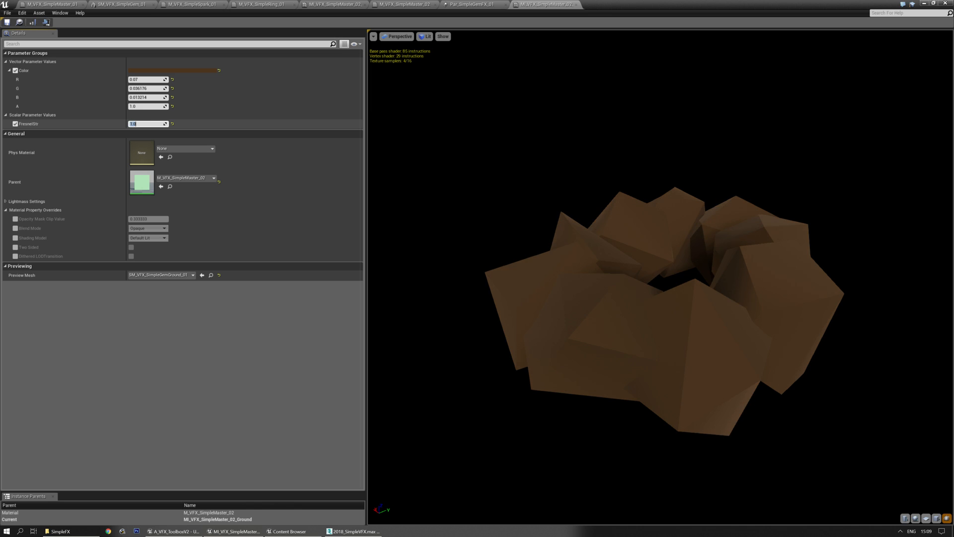
type("-1000")
key("Return")
left_click_drag(438, 204, 412, 184)
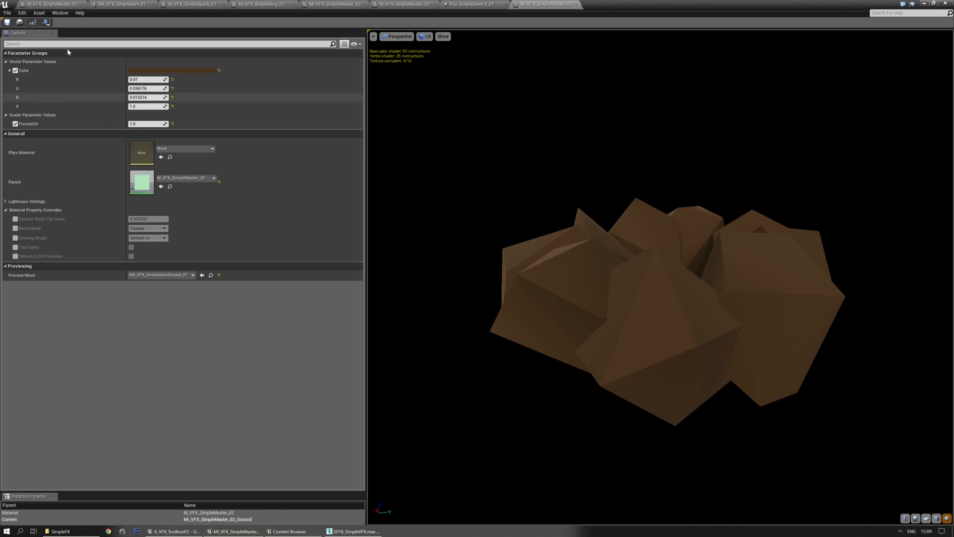
left_click(7, 22)
- Duplicate the Clouds emitter in Par_SimpleGemFX_01 and name the copy Gem Ground
left_click(444, 4)
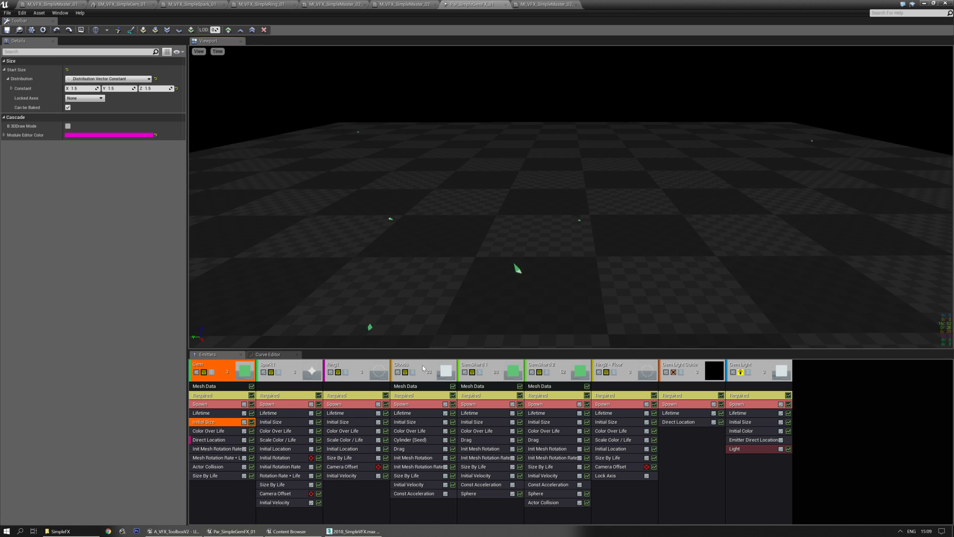
left_click(432, 368)
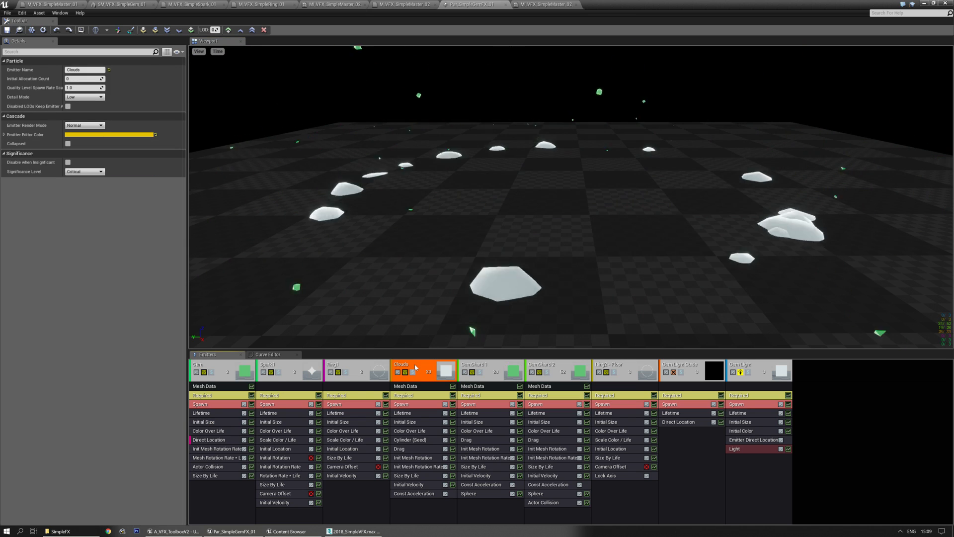
key("ctrl+d")
left_click(507, 365)
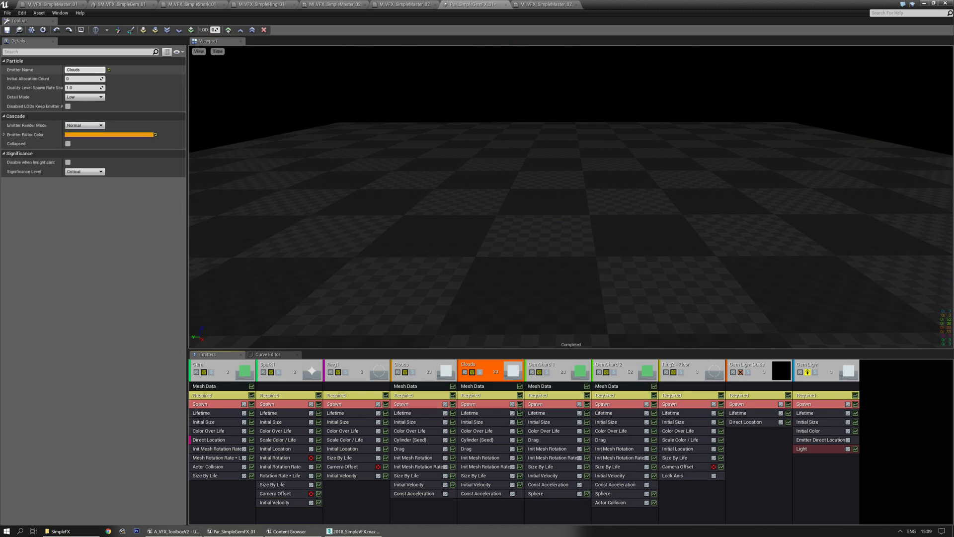
type("Gem C")
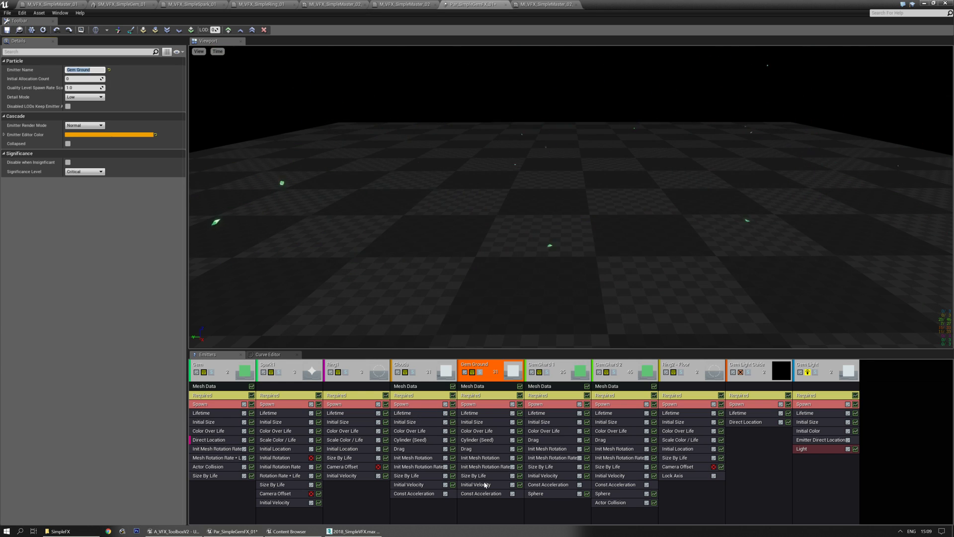
- Set the Gem Ground emitter's mesh to SM_VFX_SimpleGemGround_01 and its burst count to 1
left_click(489, 387)
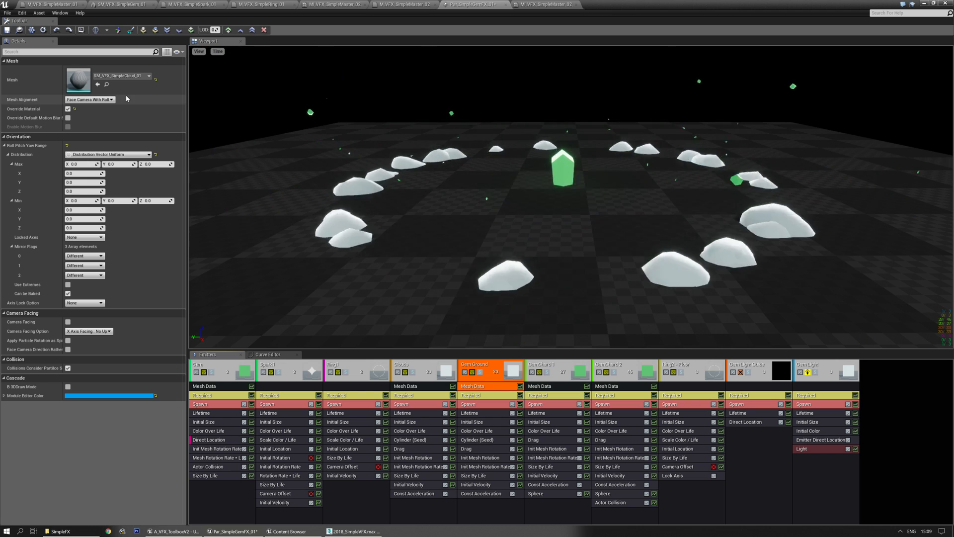
left_click(97, 84)
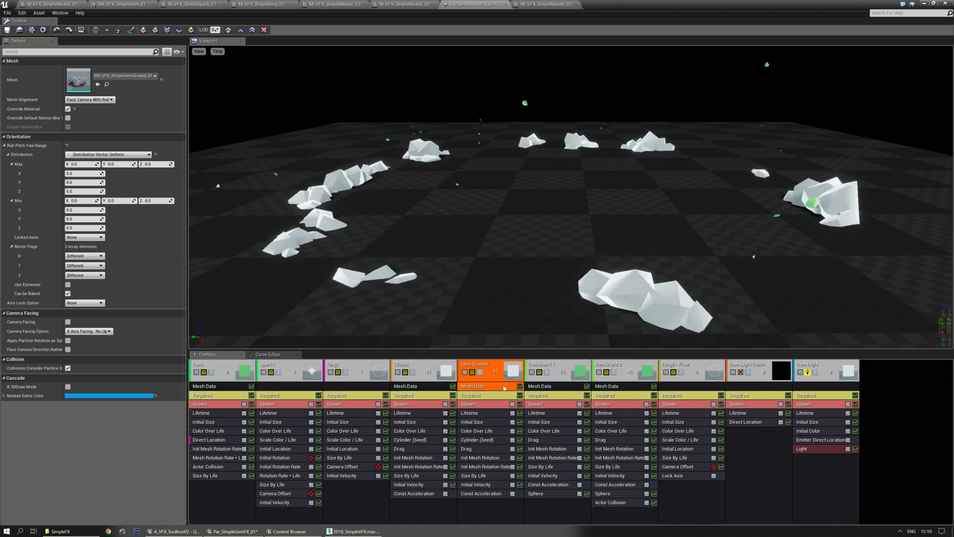
left_click(474, 404)
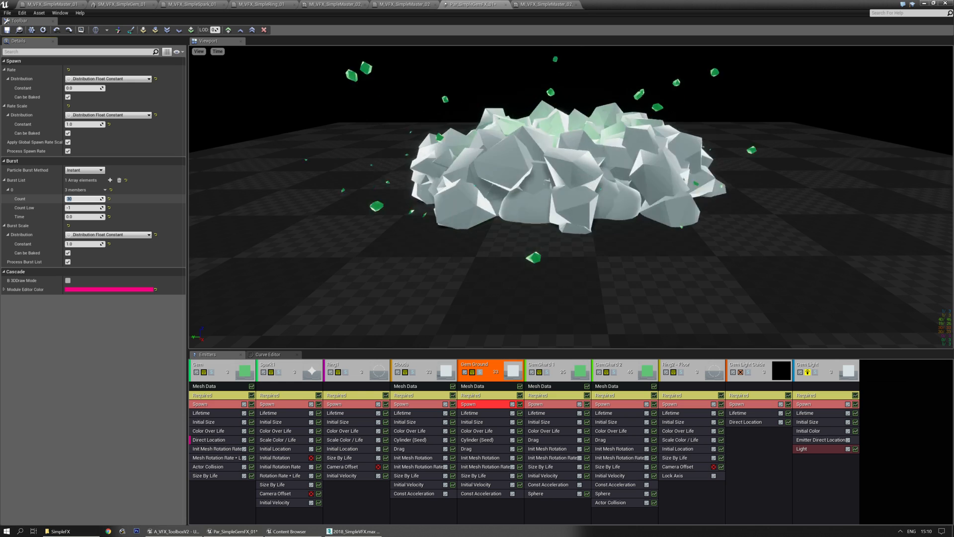
type("1")
key("Return")
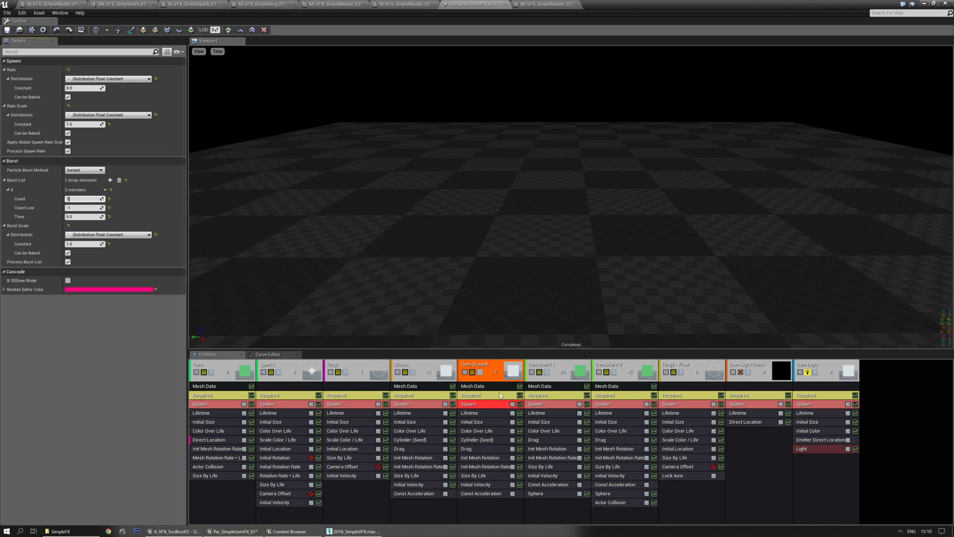
- Assign MI_VFX_SimpleMaster_02_Ground as the Gem Ground emitter's material
left_click(500, 396)
left_click(125, 76)
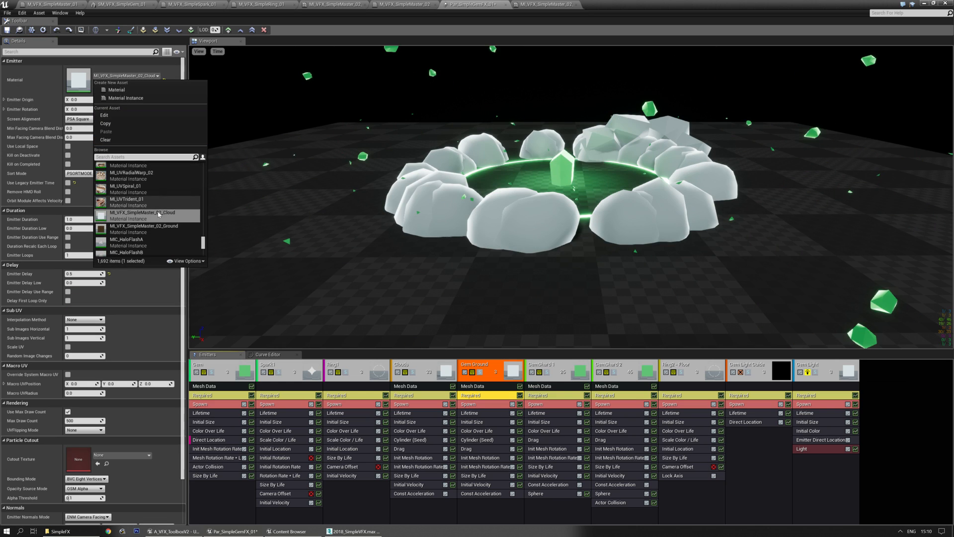
left_click(144, 228)
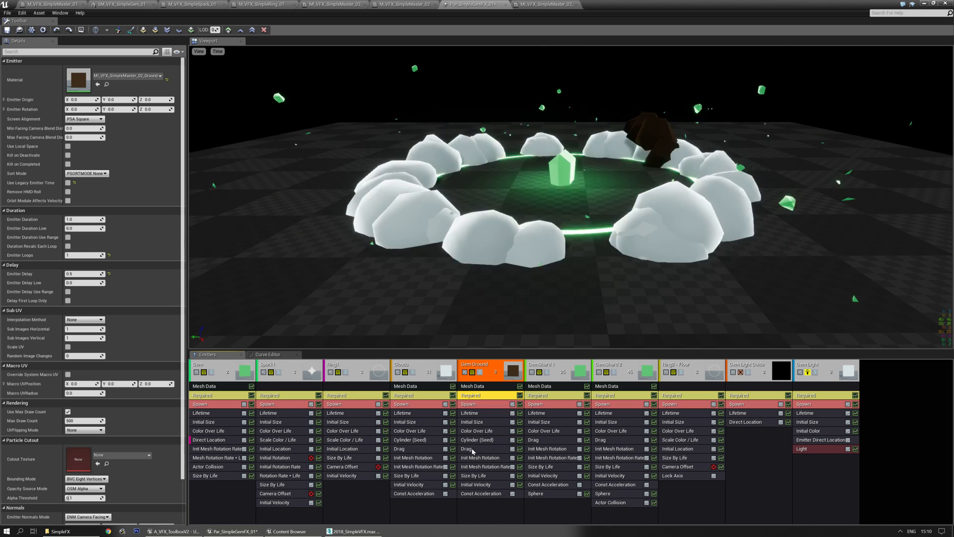
- Delete the Cylinder (Seed) and Drag modules from the Gem Ground emitter and select its Init Mesh Rotation Rate module
left_click(478, 440)
key("Delete")
left_click(478, 441)
key("Delete")
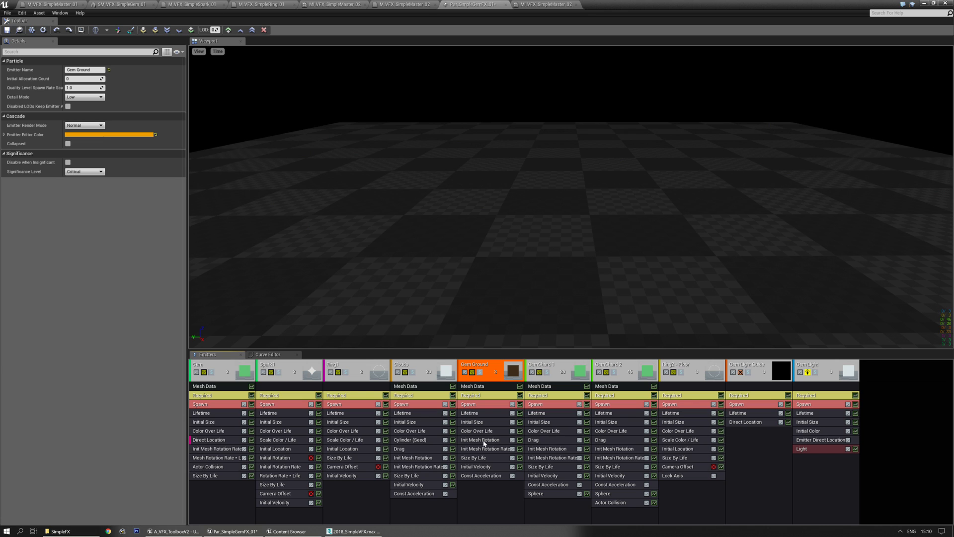
left_click(486, 449)
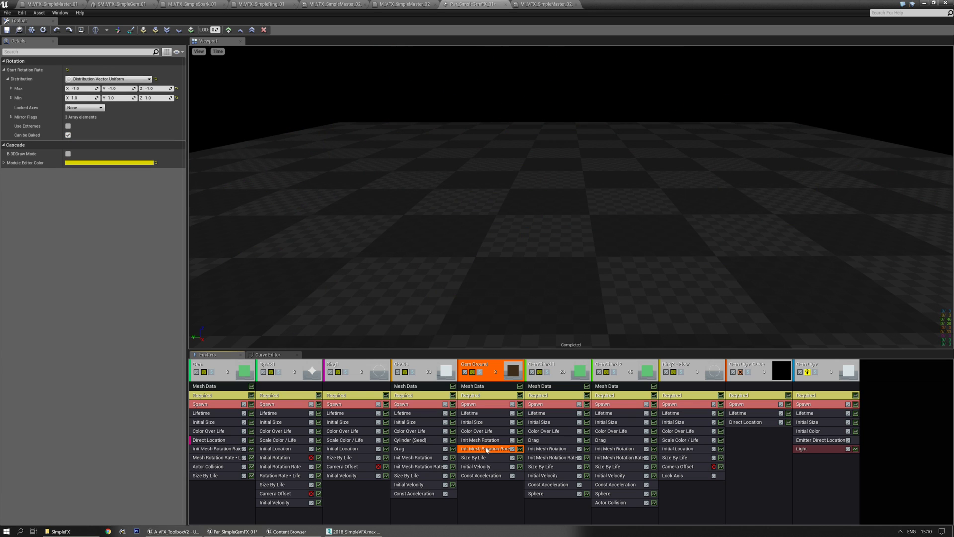
- Delete Gem Ground's Init Mesh Rotation Rate module and set its Size By Life to Distribution Vector Constant with 1.0 on all axes
key("Delete")
left_click(487, 453)
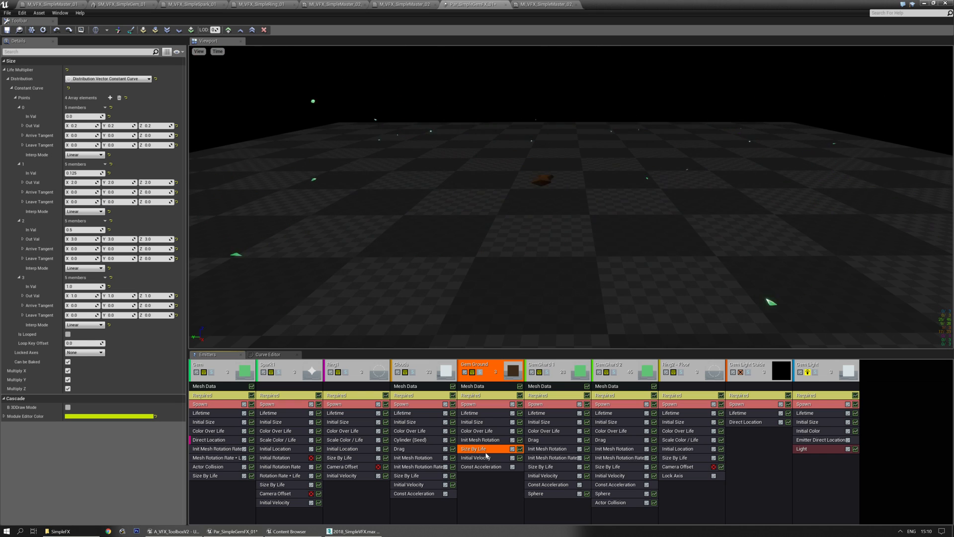
left_click(116, 80)
left_click(83, 90)
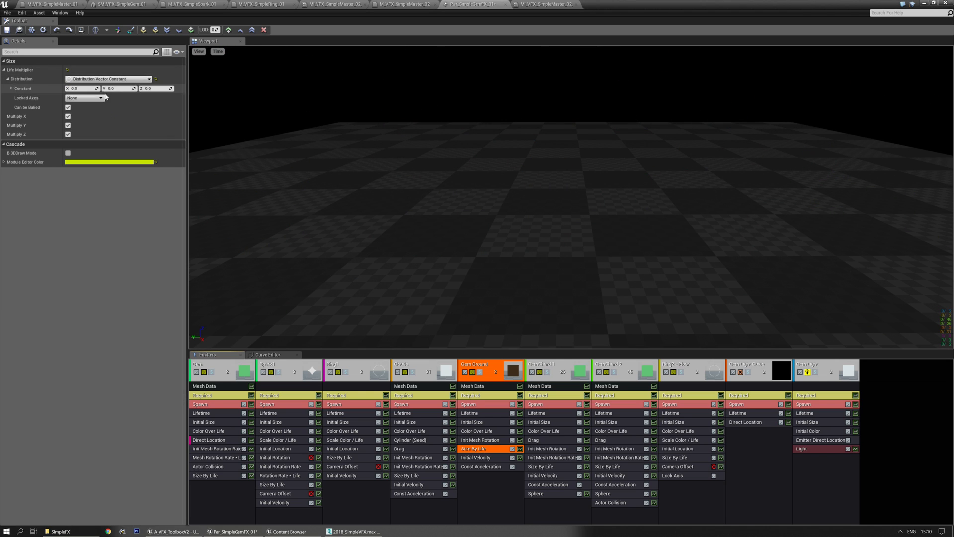
type("2")
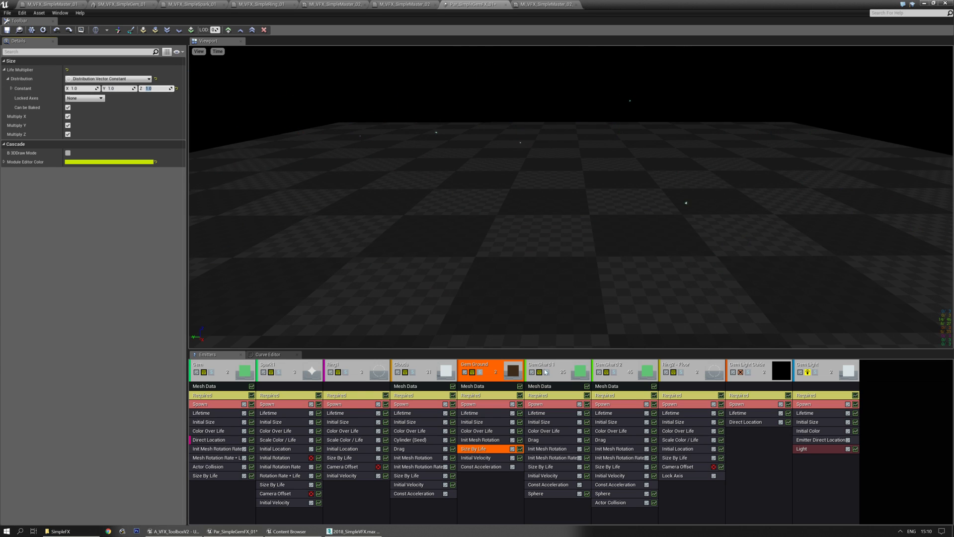
- Delete the Initial Velocity module from the Gem Ground emitter and undo the deletion of its Const Acceleration module
left_click(494, 459)
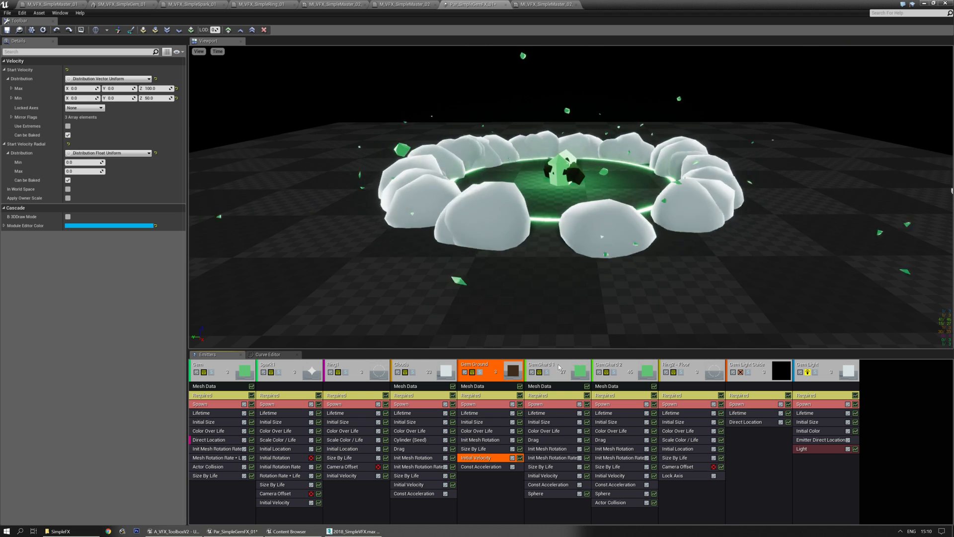
key("Delete")
left_click(481, 459)
key("Delete")
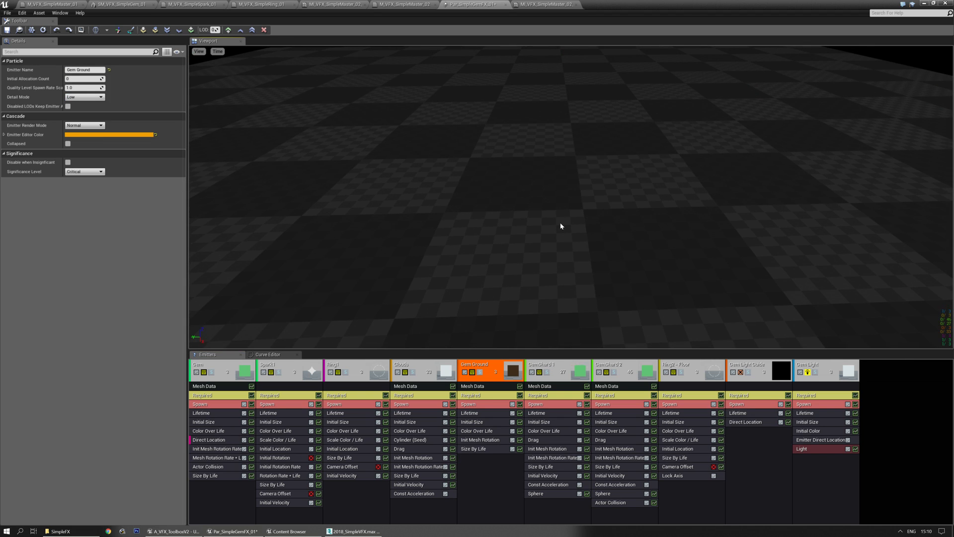
key("ctrl+z")
left_click(495, 458)
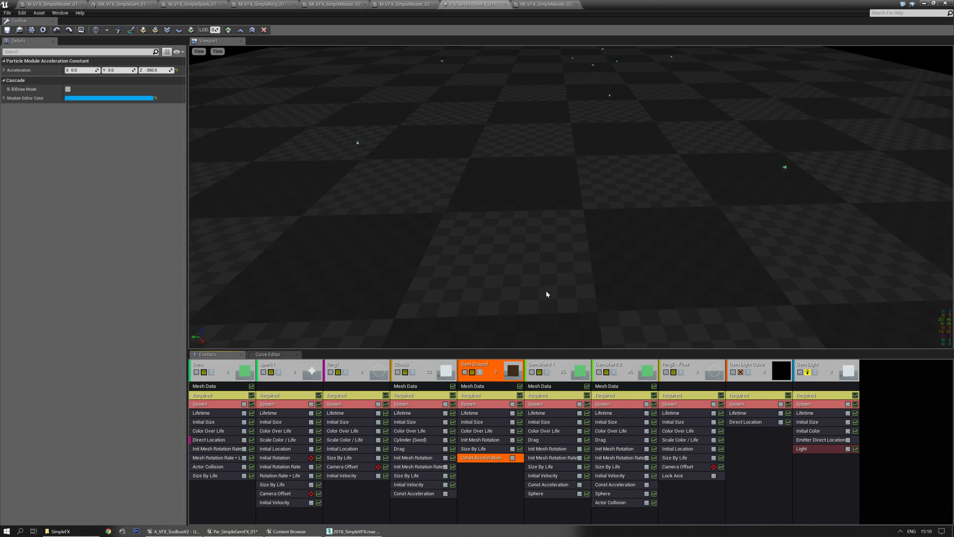
left_click_drag(536, 301, 541, 287)
- Change the start rotation distribution of Gem Ground's Init Mesh Rotation module to Distribution Vector Constant
left_click(469, 441)
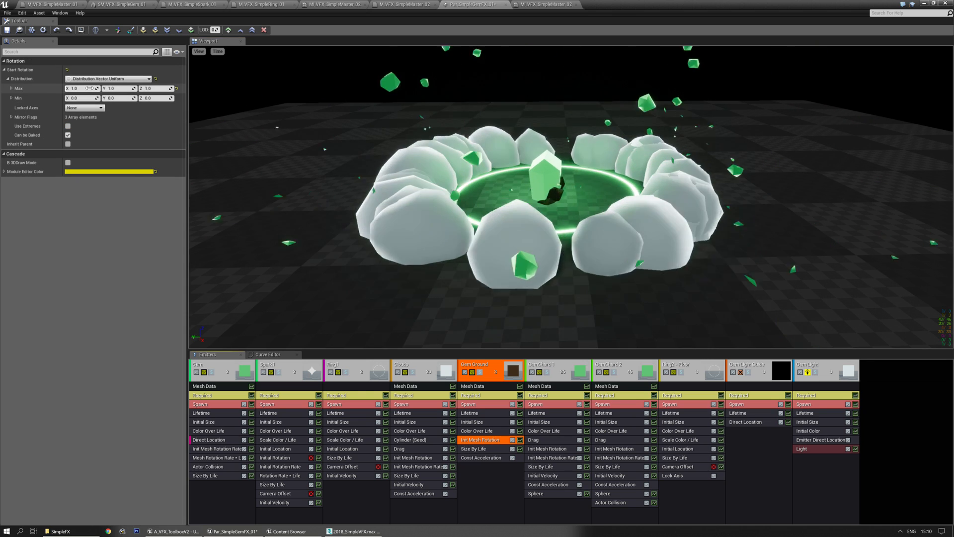
left_click(109, 79)
left_click(102, 91)
left_click_drag(488, 235, 537, 269)
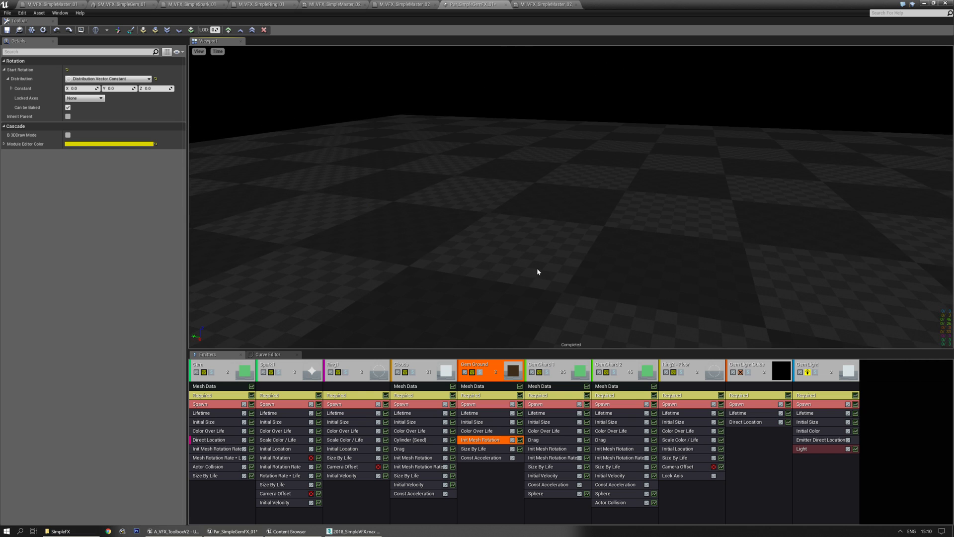
- Change Gem Ground's Lifetime distribution to Distribution Float Constant and enter its constant value
left_click(473, 414)
left_click(109, 78)
left_click(89, 88)
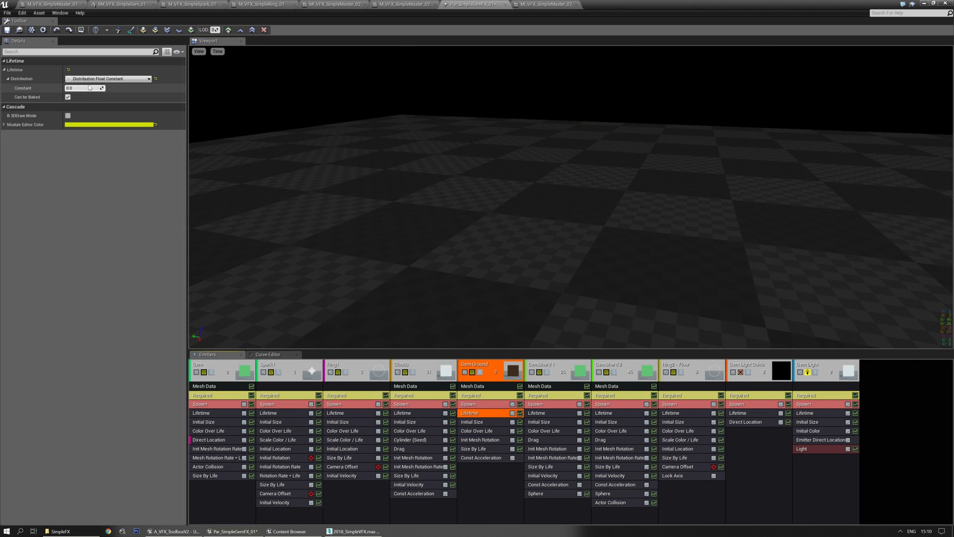
left_click(85, 88)
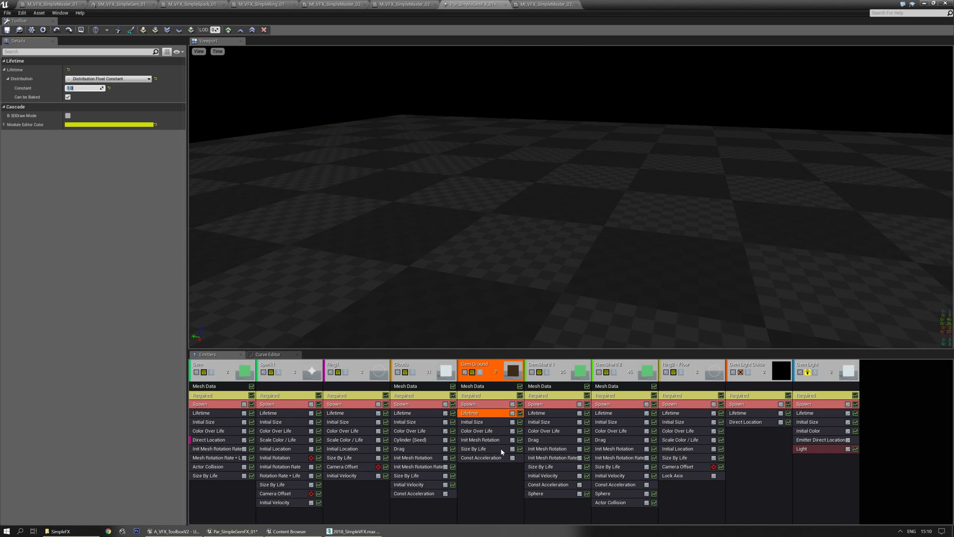
- Disable the Const Acceleration module on the Gem Ground emitter
left_click(497, 458)
left_click(513, 458)
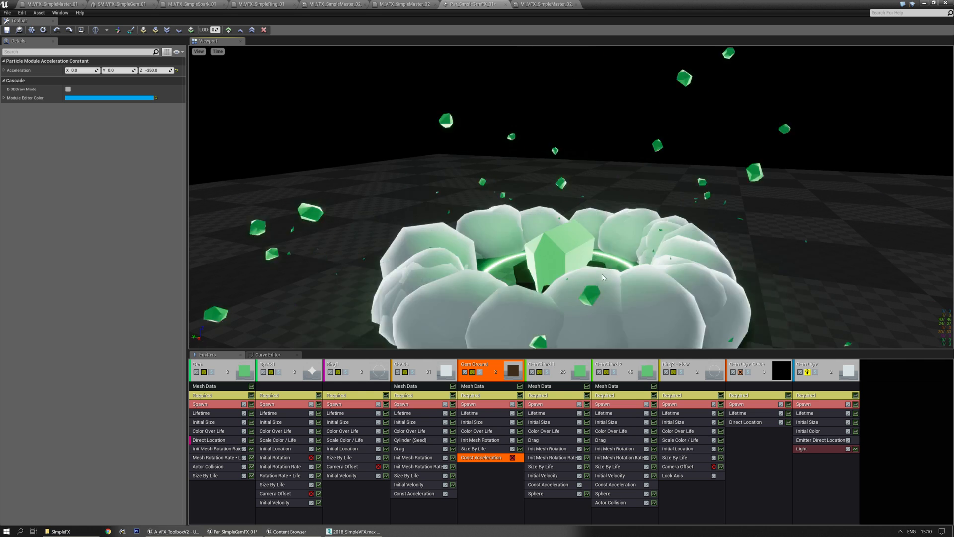
mouse_move(634, 282)
right_mouse_down()
mouse_move(616, 278)
mouse_move(634, 288)
right_mouse_up()
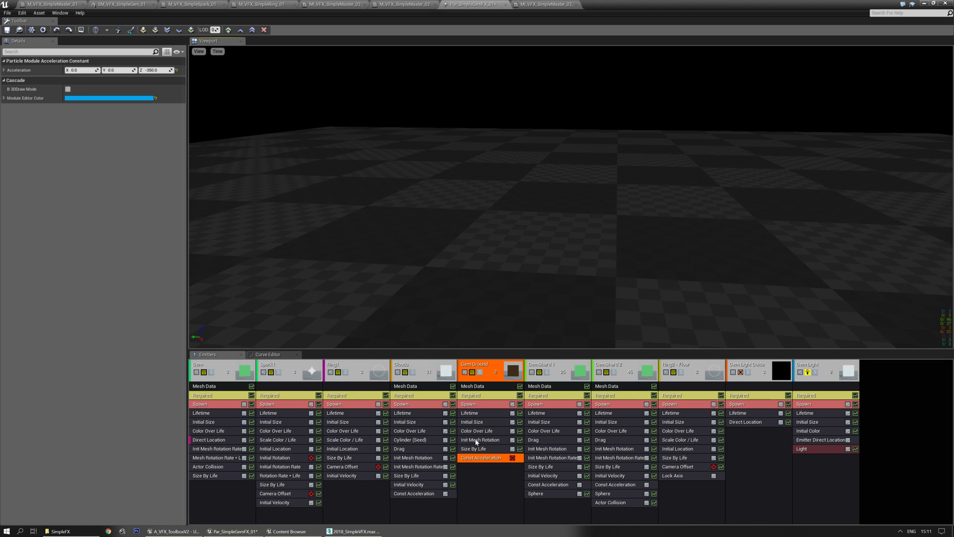
- Try a Z value of 0.5 for the constant start rotation in Gem Ground's Init Mesh Rotation module
left_click(475, 442)
left_click(149, 88)
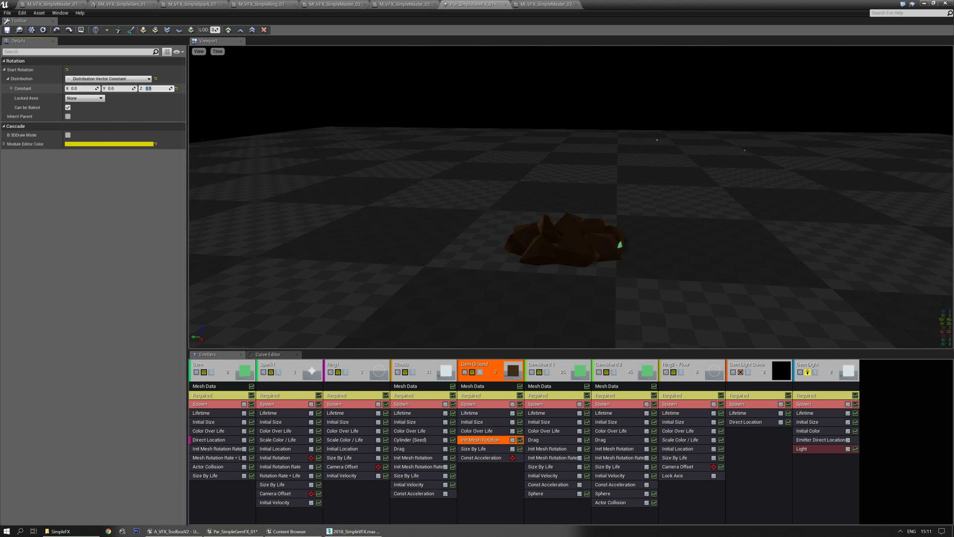
right_click_drag(223, 136, 215, 140)
mouse_move(667, 185)
right_mouse_down()
mouse_move(691, 219)
mouse_move(667, 185)
right_mouse_up()
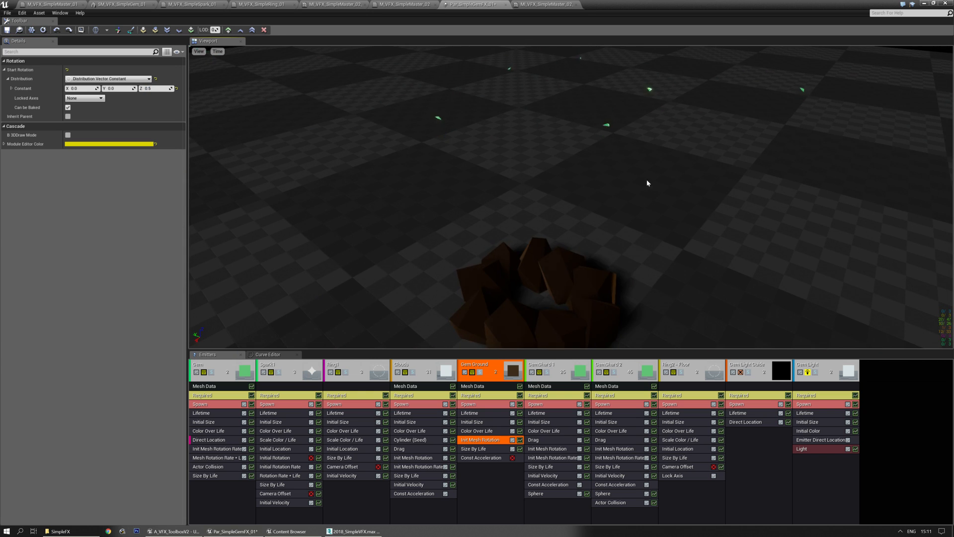
- Set the Z value of Gem Ground's constant start rotation to 0.25 and inspect the ground mesh around the gem
type("0.25")
key("Return")
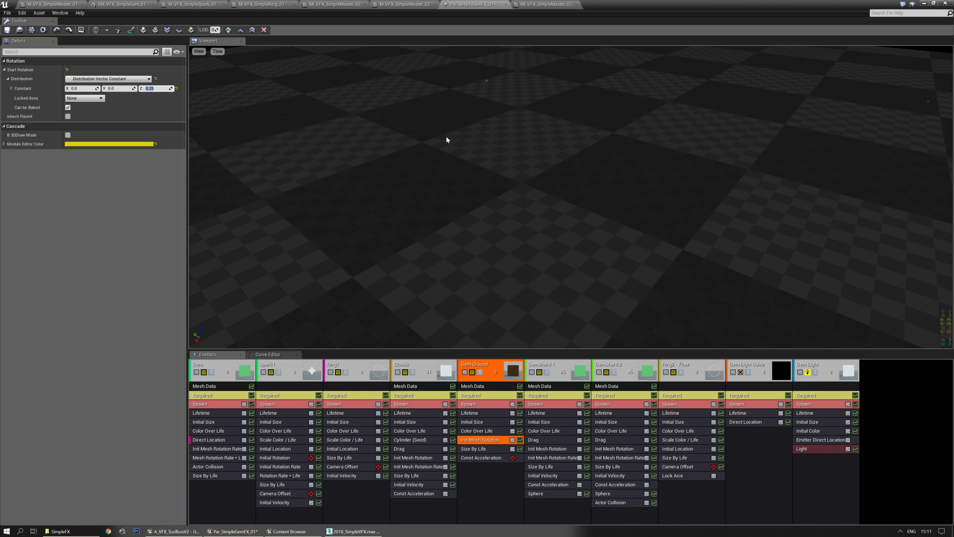
right_click_drag(423, 136, 413, 119)
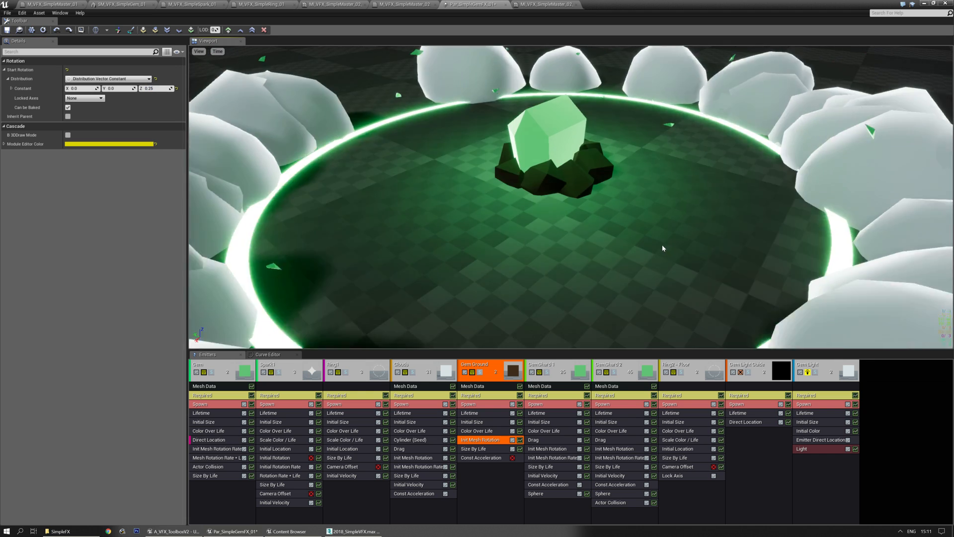
right_click_drag(663, 247, 632, 172)
right_click_drag(666, 267, 674, 268)
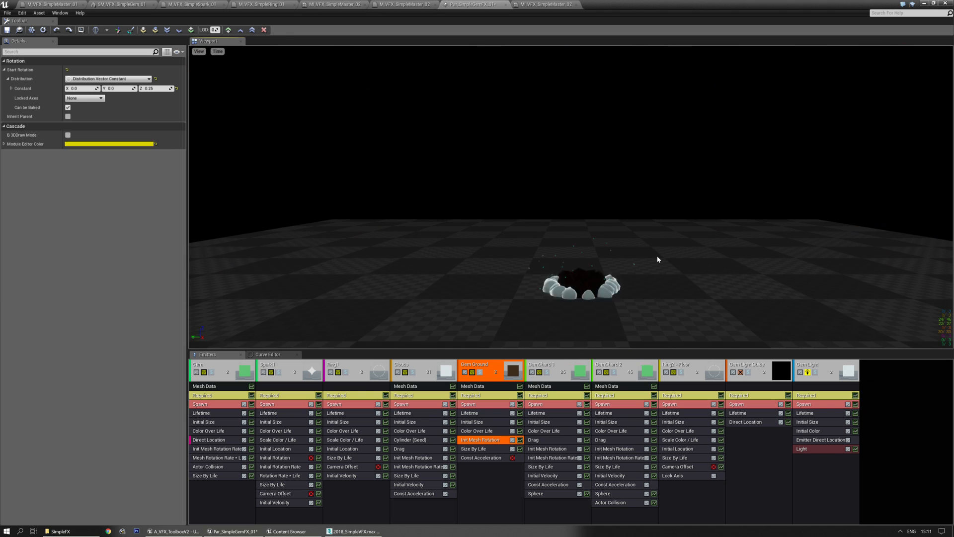
- Switch Gem Ground's Size By Life multiplier to Distribution Vector Constant Curve and add four points to the curve
left_click(474, 449)
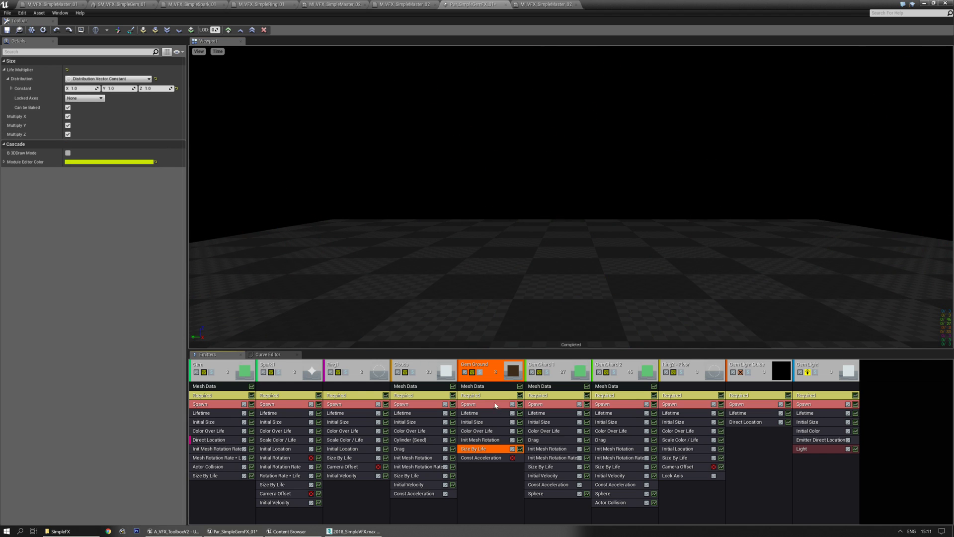
left_click(494, 397)
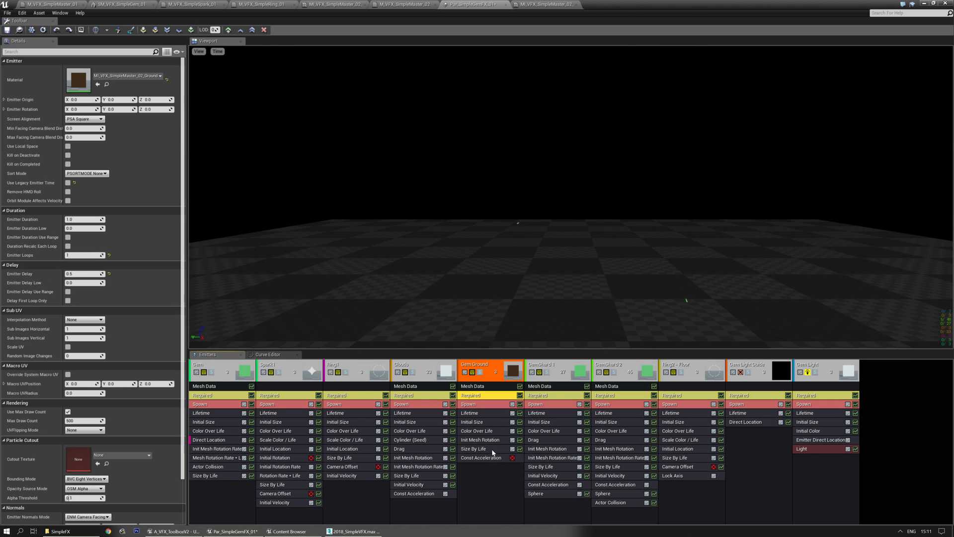
left_click(485, 448)
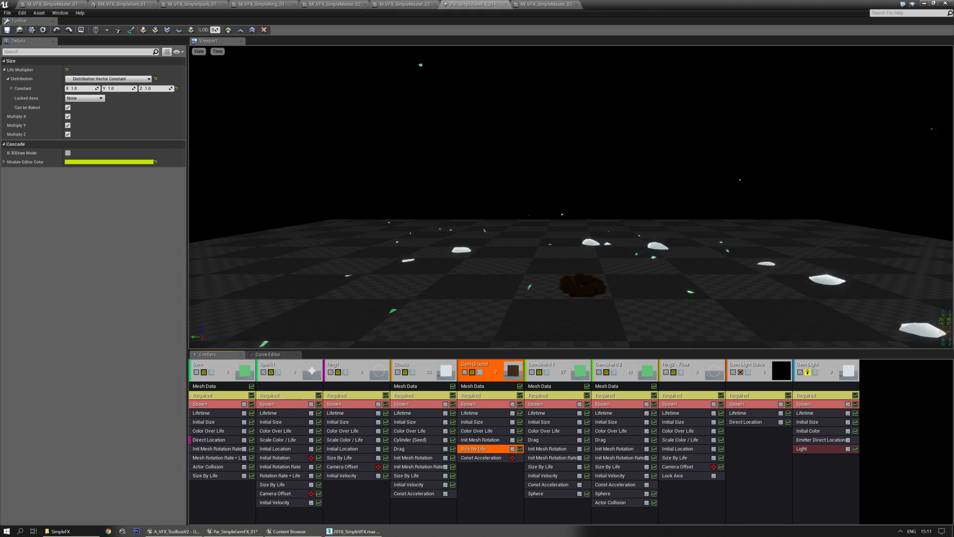
left_click(105, 79)
left_click(130, 100)
right_click(124, 61)
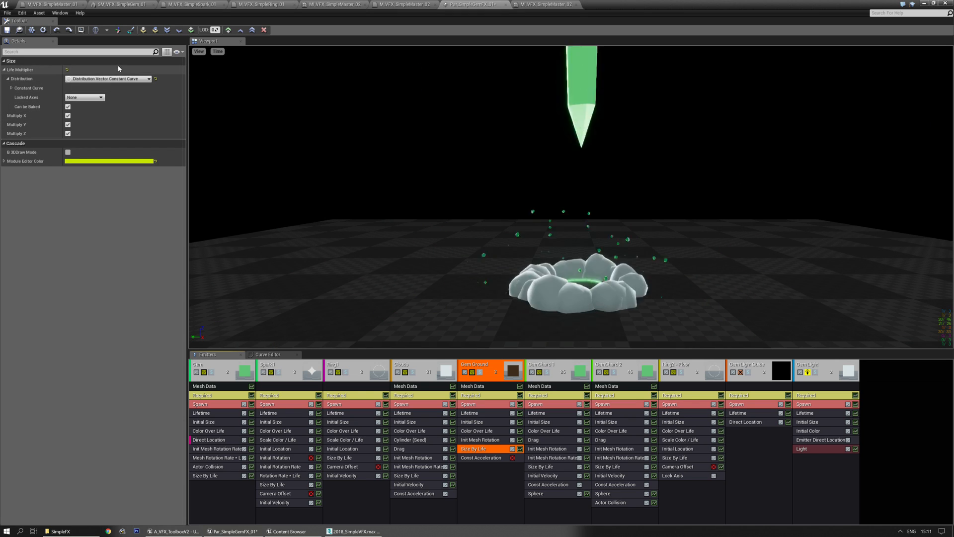
left_click(132, 79)
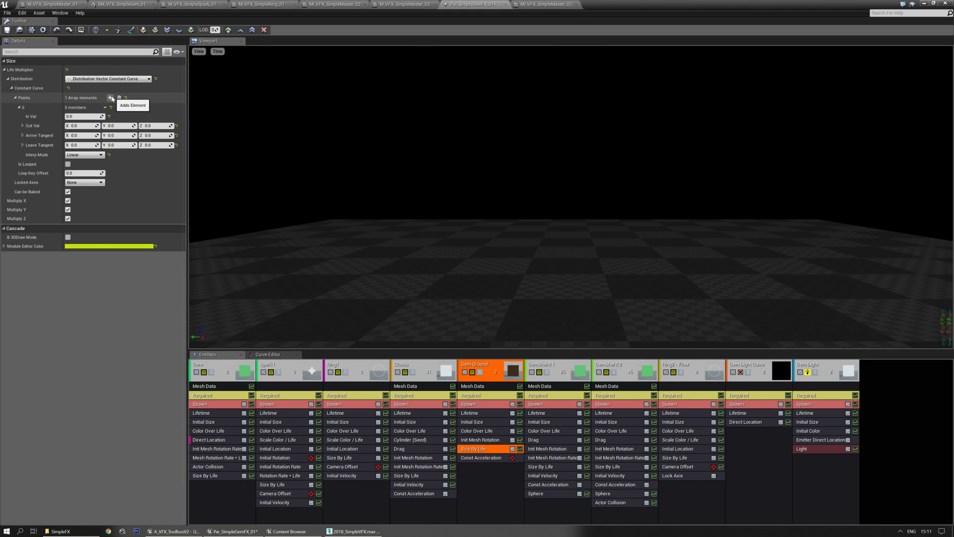
left_click(110, 98)
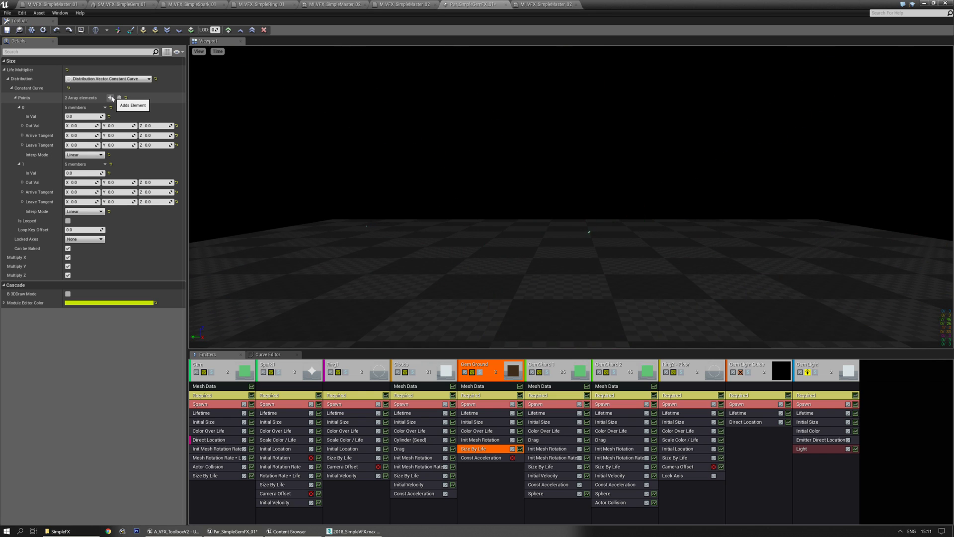
double_click(111, 98)
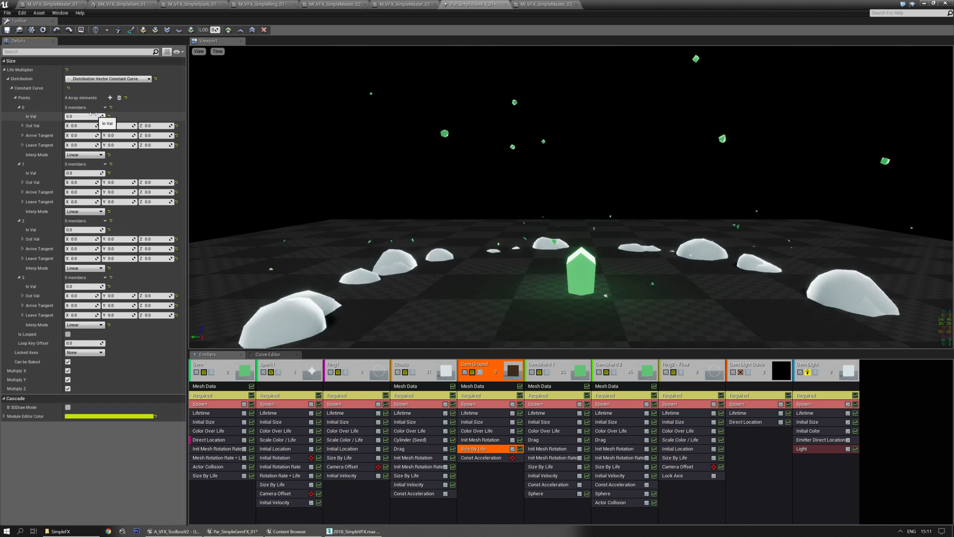
- Set size curve point 0's output to 1.0, 1.0, 0.0, and point 1 to In Val 0.1 with output 1.0 on all axes
left_click(86, 127)
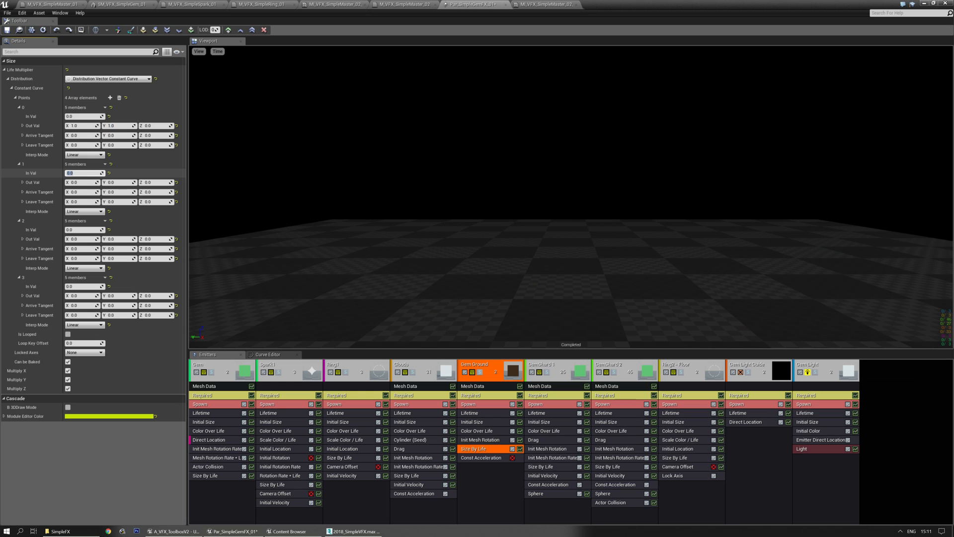
type(".1")
key("Tab")
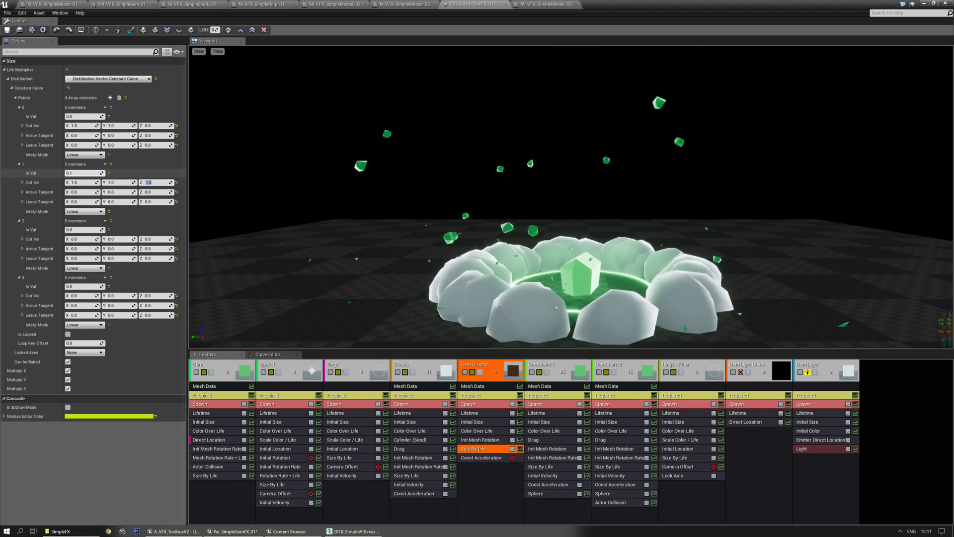
- Set point 2 of the size curve to In Val 0.75 with an output of 1.0 on all axes
left_click(78, 230)
type("0")
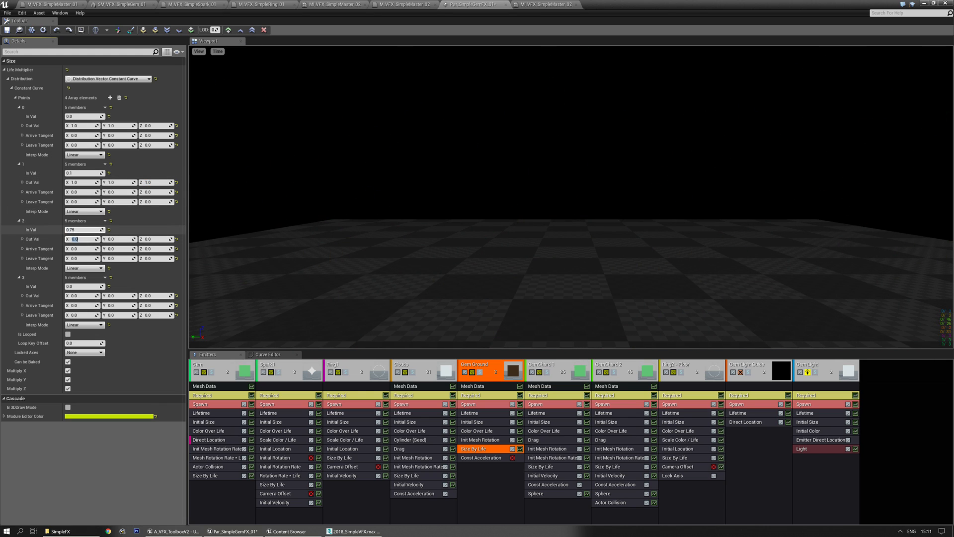
type("1")
key("Tab")
type("1")
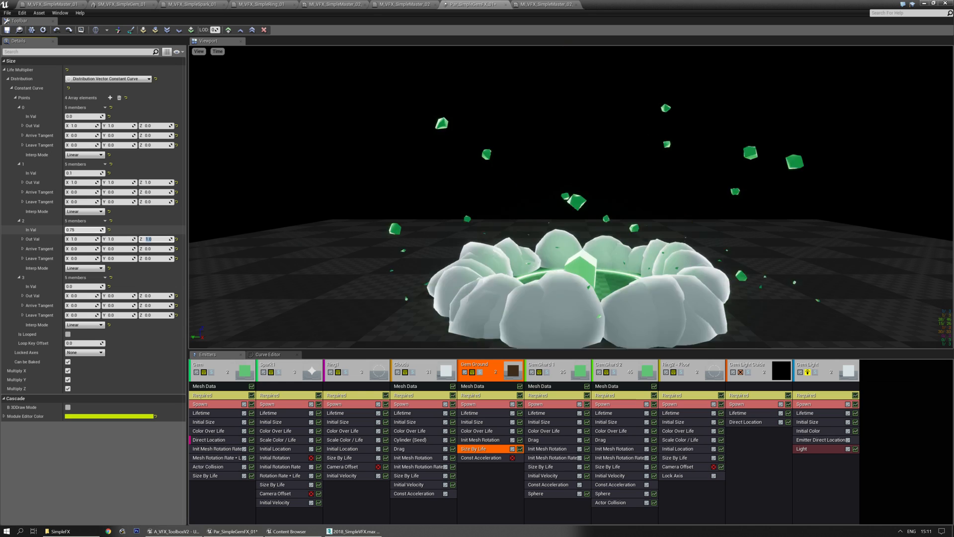
- Set point 3 of the size curve to In Val 1.0 with an output of 1.0, 1.0, 0.0
left_click(81, 287)
type("1")
key("Tab")
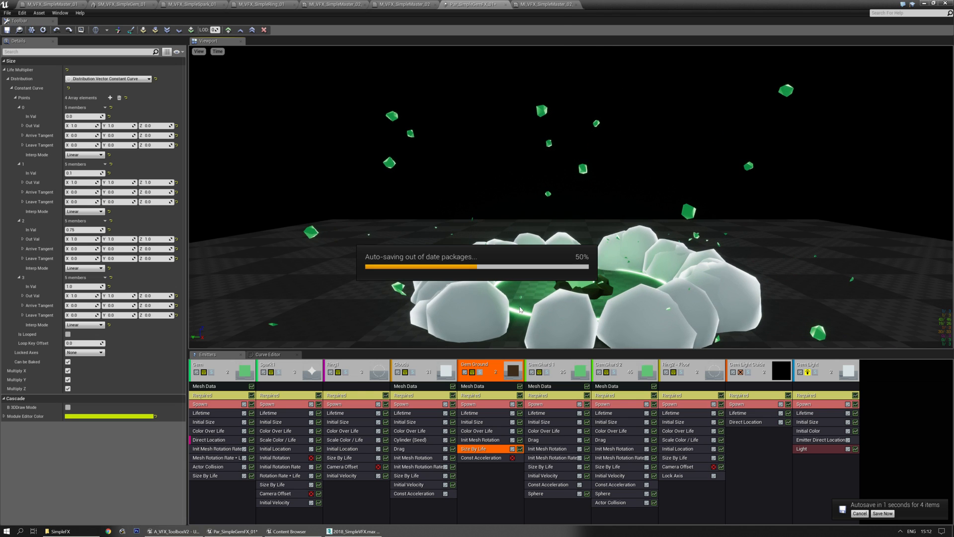
- Set the Emitter Delay in Gem Ground's Required module to 0.55
left_click(475, 395)
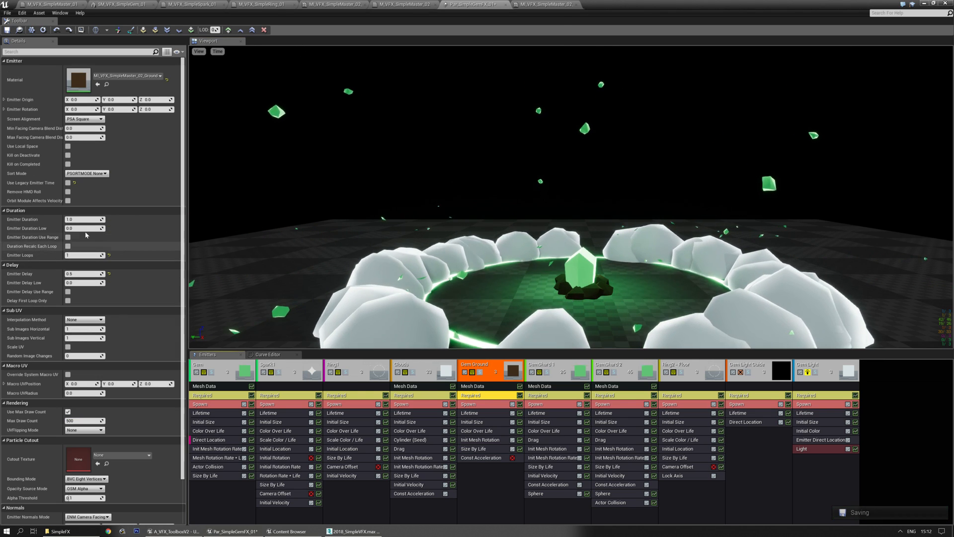
left_click(84, 273)
type("0.55")
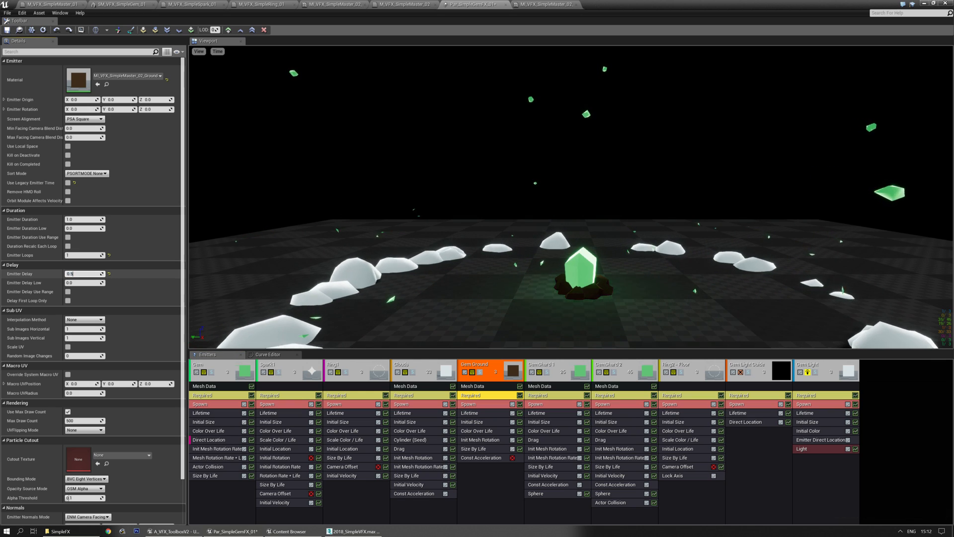
key("Return")
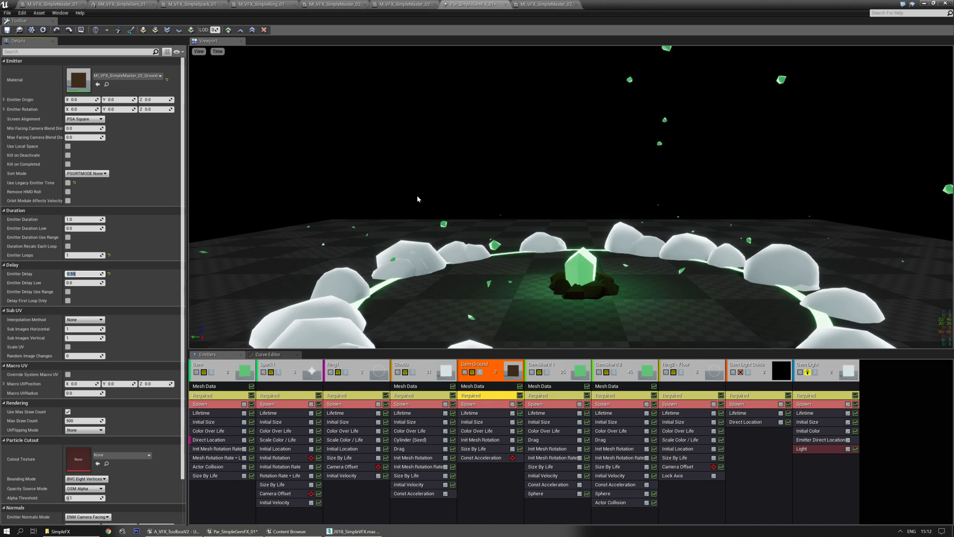
- Insert two points before 0.75 in Gem Ground's size curve: In Val 0.2 with output 1.1, 1.1, 0.9, and 0.3 with output 1.0, 1.0, 1.0
left_click(478, 449)
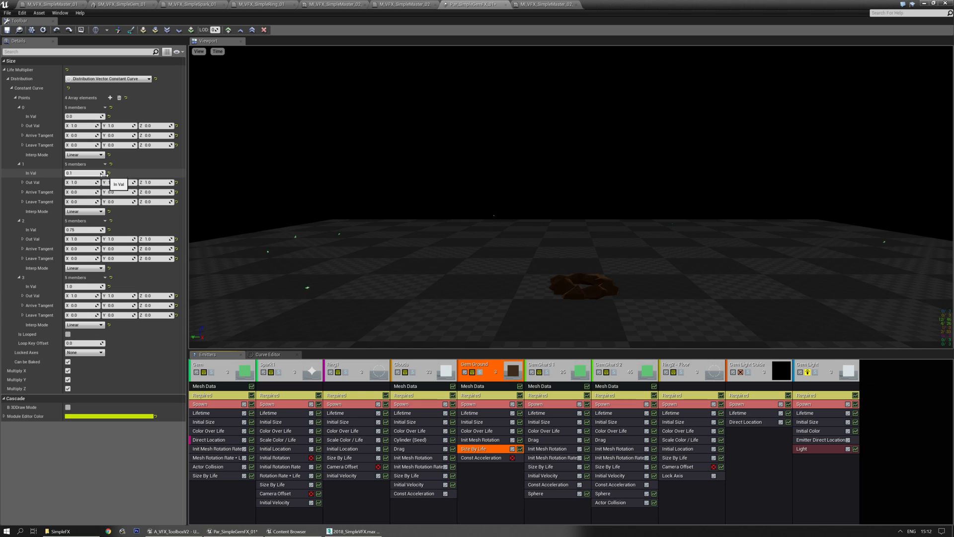
left_click(105, 221)
left_click(109, 230)
left_click(104, 221)
left_click(114, 228)
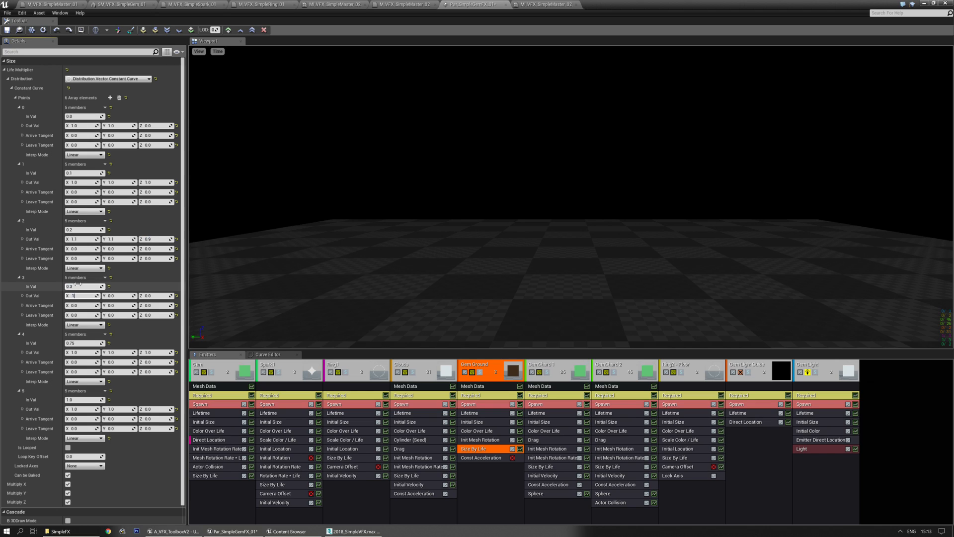
right_click_drag(566, 272, 566, 274)
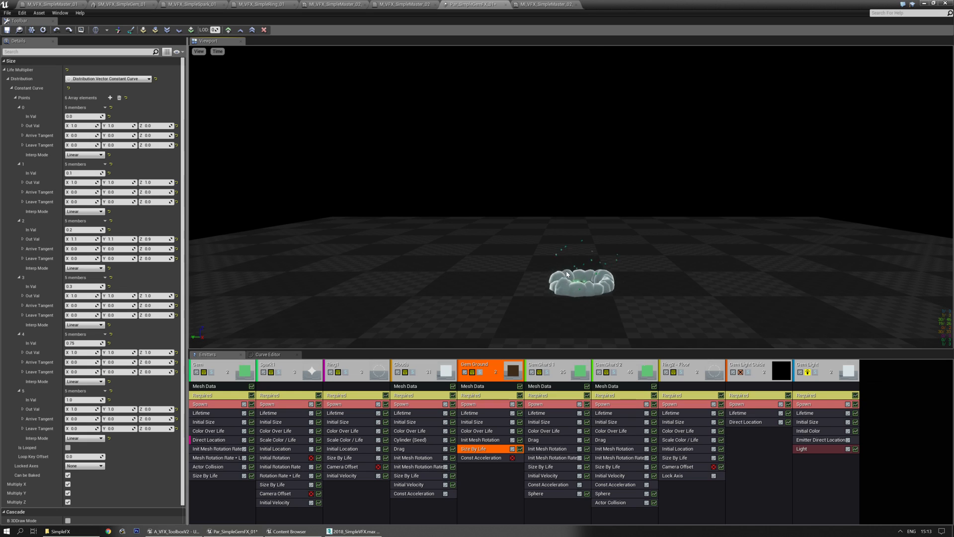
- Replace the Const Acceleration module in the Gem Ground emitter with an Acceleration/Life module
left_click_drag(566, 274, 567, 298)
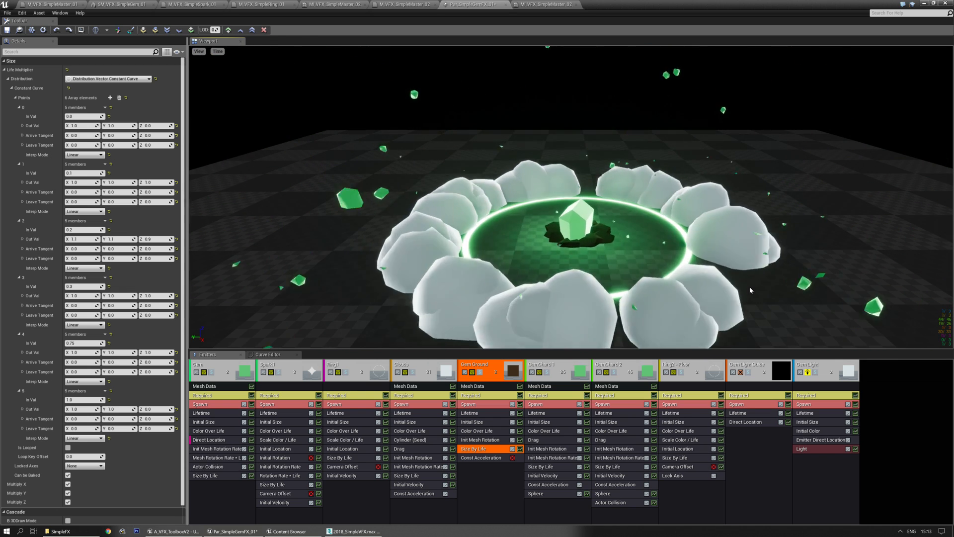
left_click(487, 415)
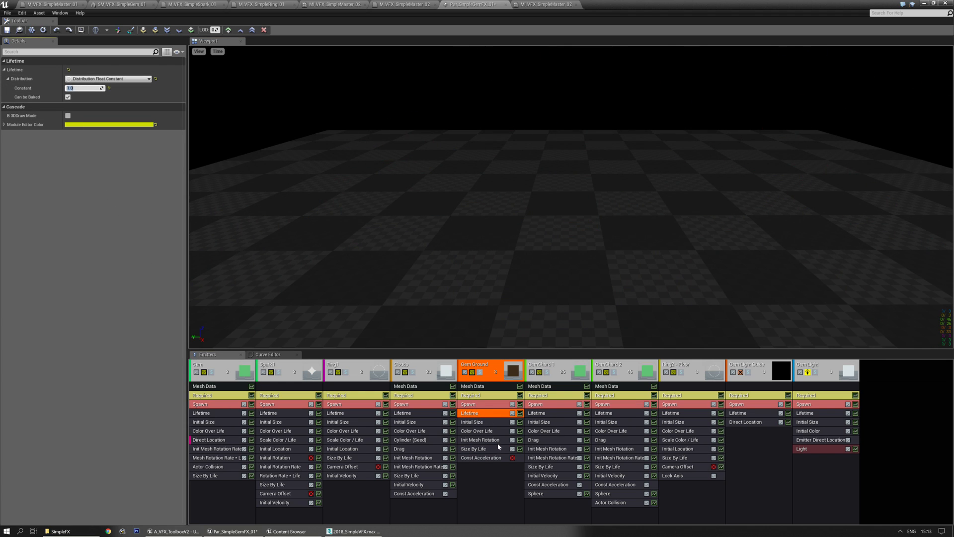
left_click(489, 458)
left_click(513, 458)
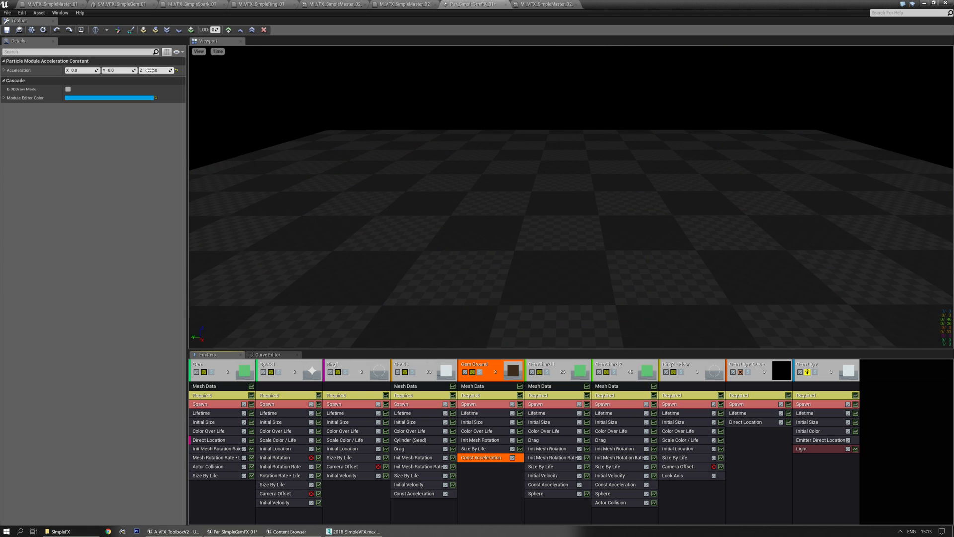
right_click(484, 458)
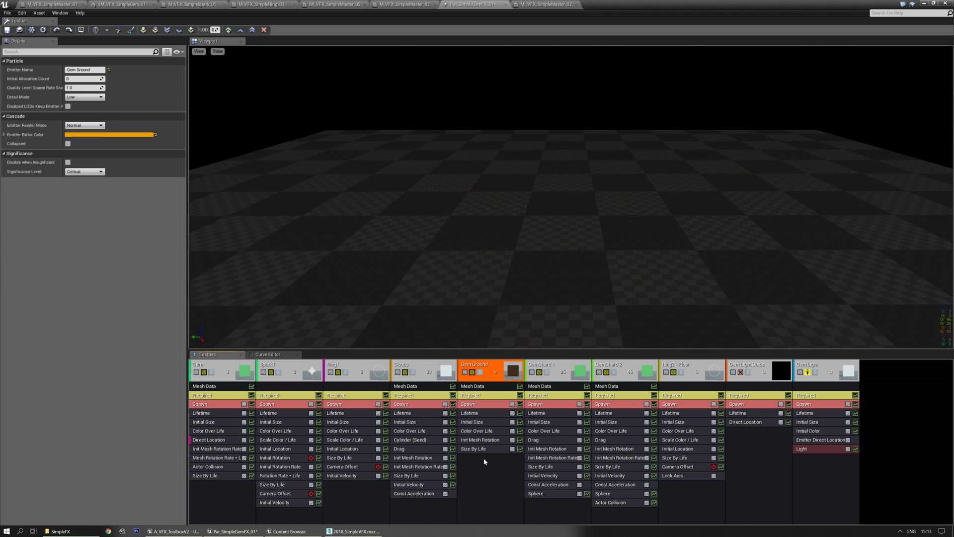
mouse_move(503, 302)
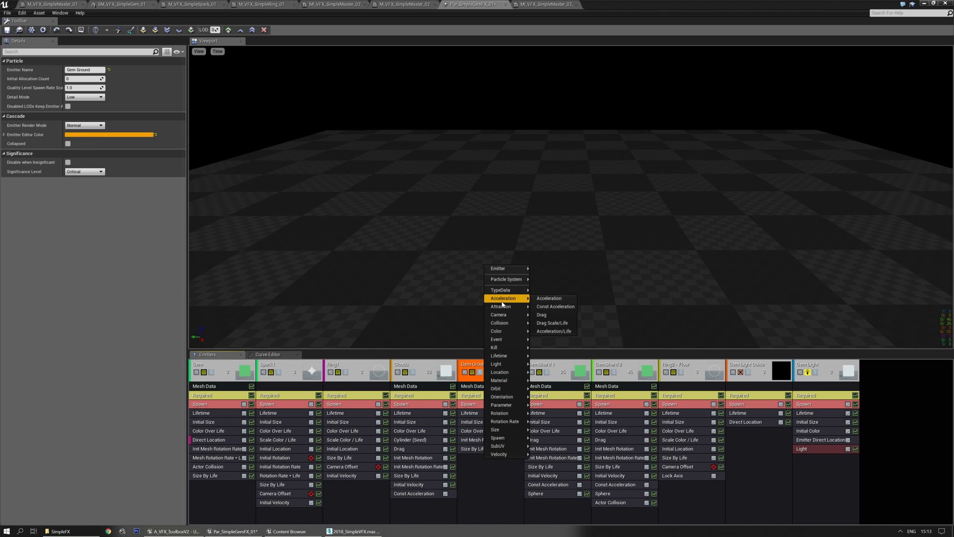
left_click(551, 331)
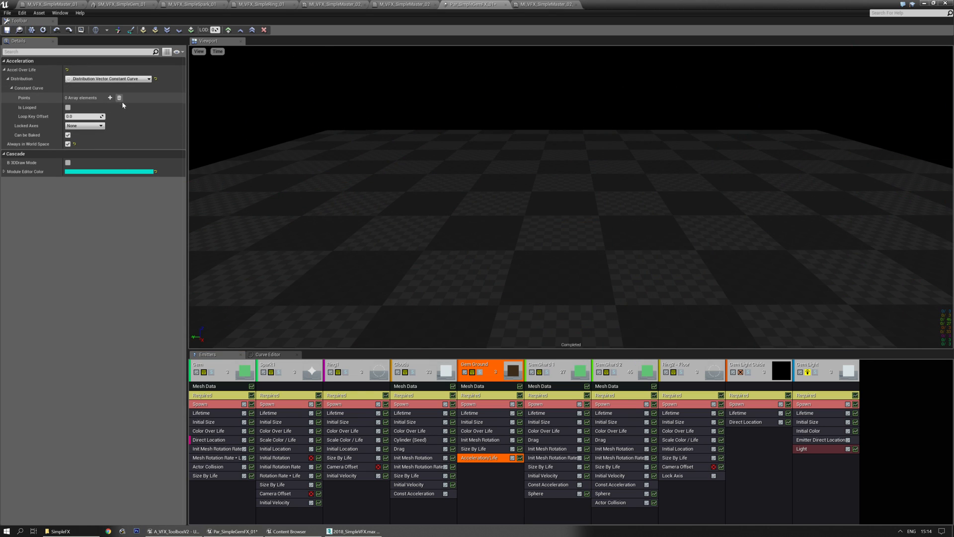
- Add two points to Gem Ground's acceleration constant curve and set point 1 to In Val 0.5 with a Z output of -1000
left_click(110, 97)
left_click(110, 97)
left_click(84, 173)
type("0.5")
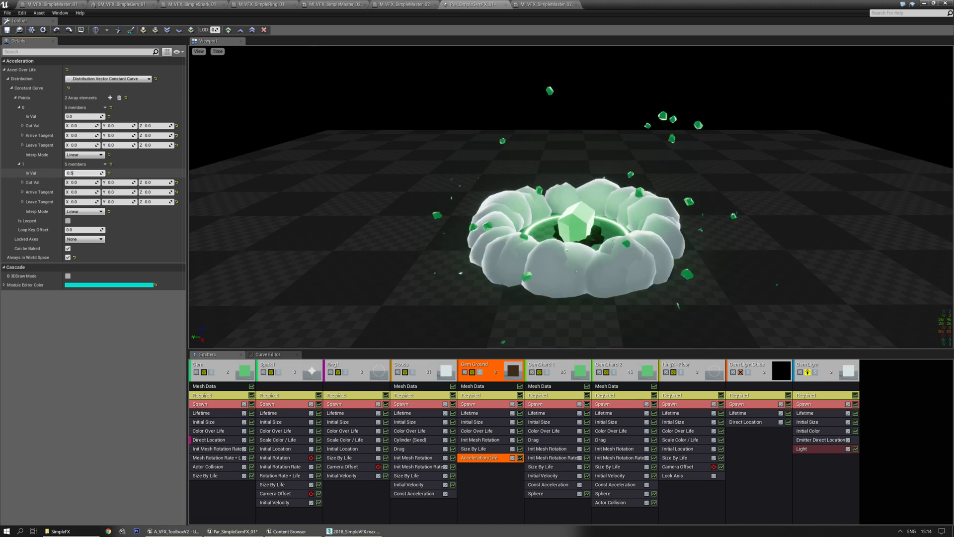
key("Tab")
key("Tab")
key("Tab")
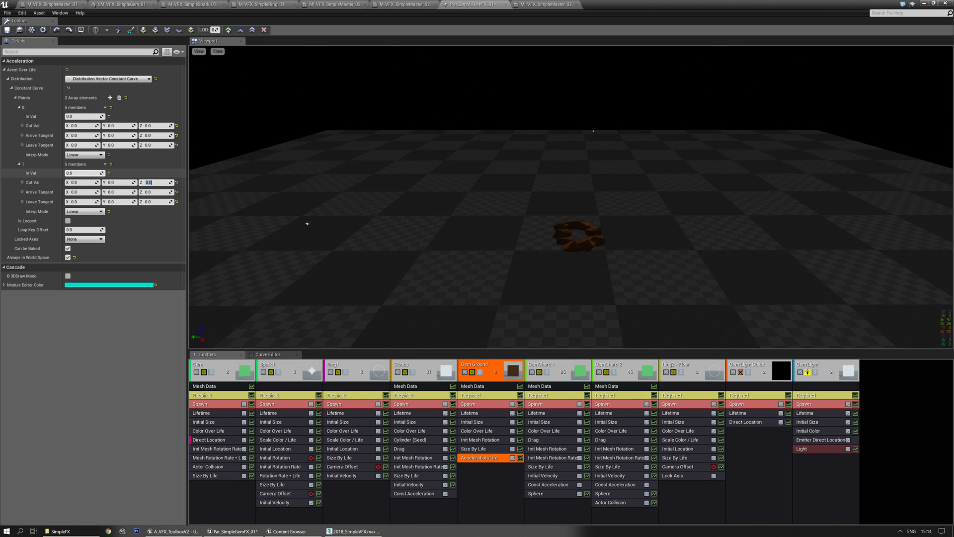
type("-1000")
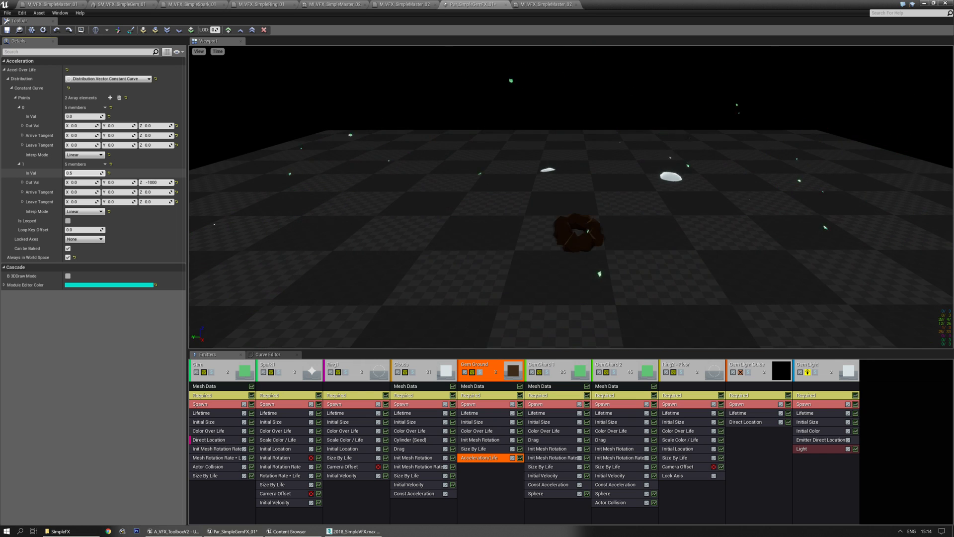
key("Return")
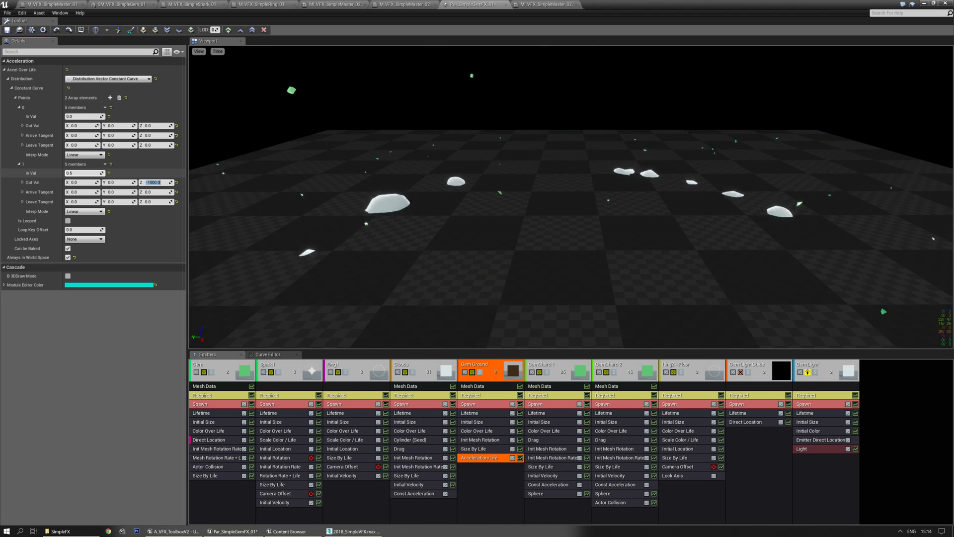
- Set the In Val of Gem Ground's acceleration curve to 0.5 for point 0 and 0.75 for point 1
left_click(71, 173)
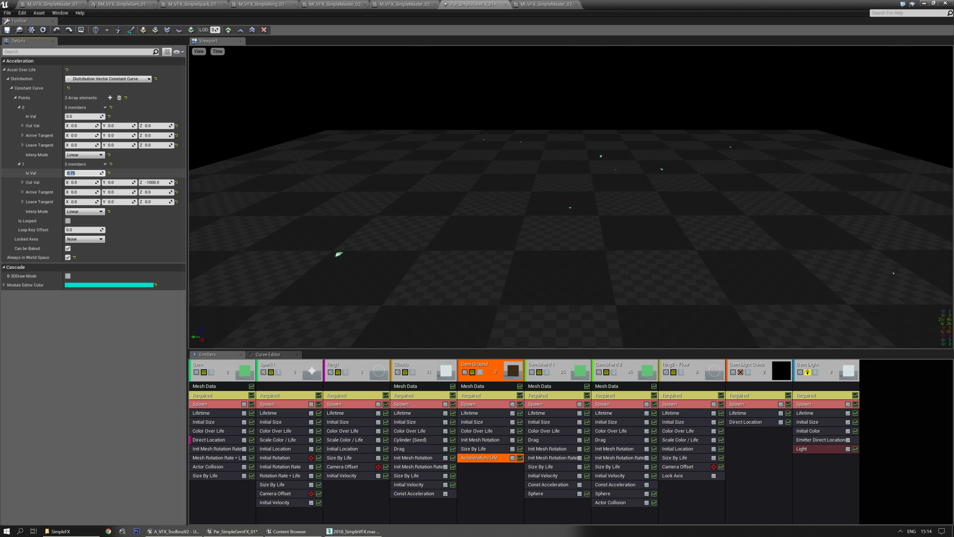
type("0.8")
key("Return")
left_click(81, 117)
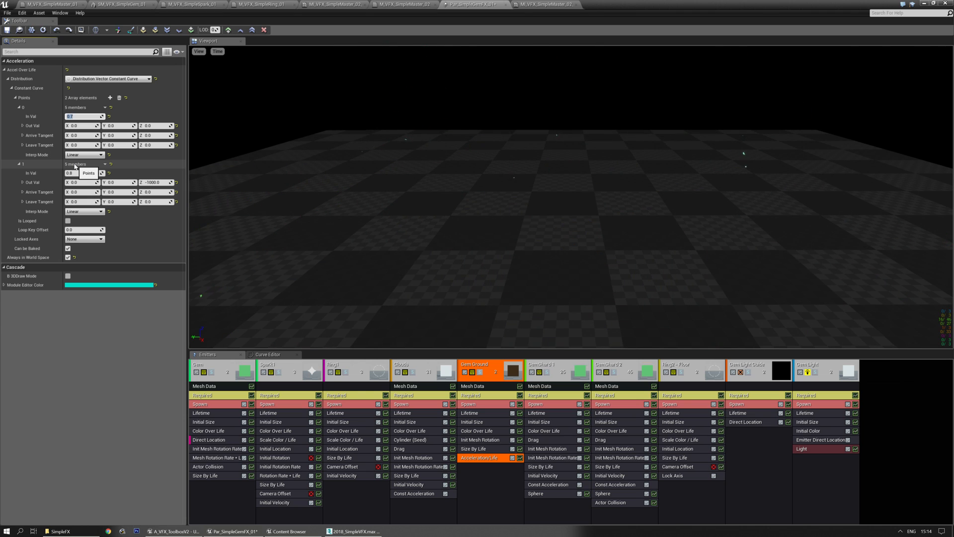
type("0.5")
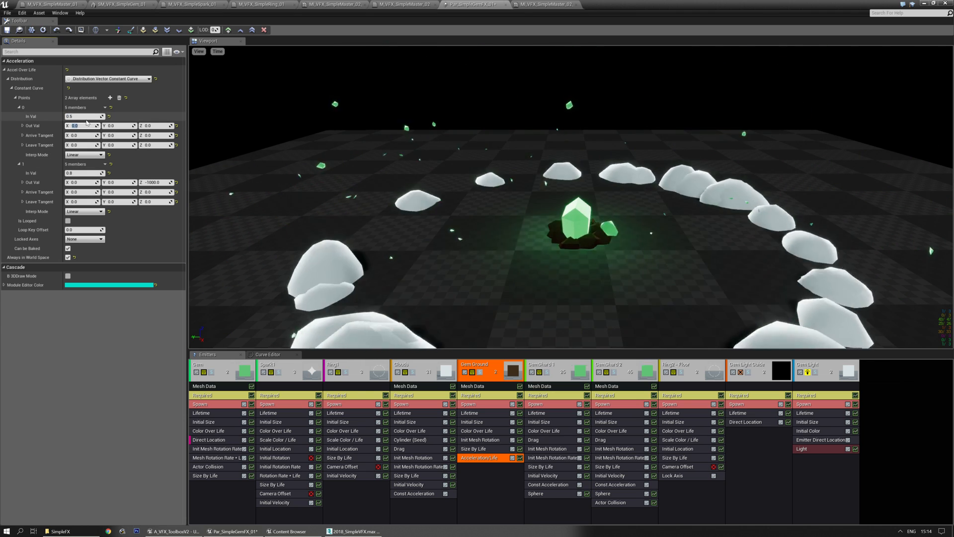
left_click(75, 173)
type("0.8")
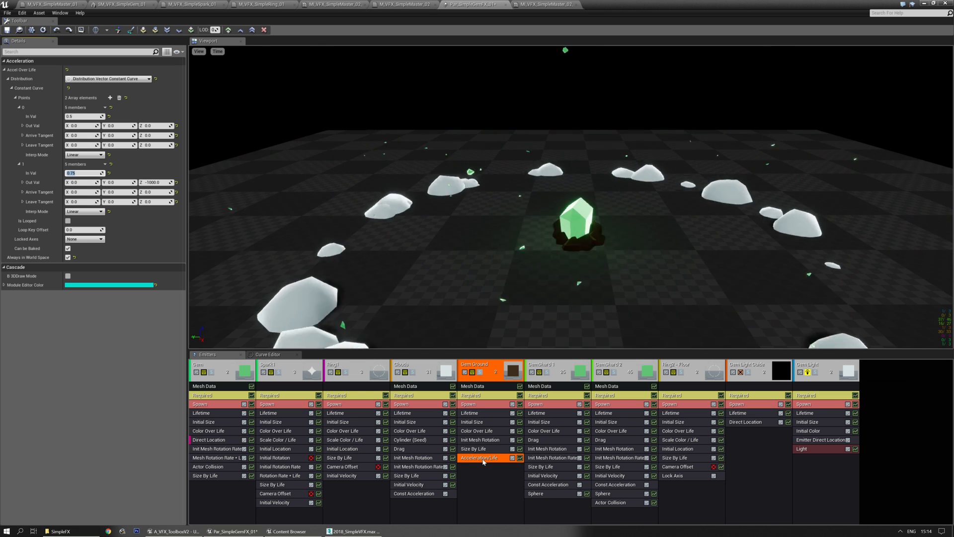
- Try a copy of Gem Ground's Acceleration/Life module in the Gem emitter, with point 0 at In Val 0.4 and point 1's Z output at -5000
left_click_drag(484, 458, 214, 495, "ctrl")
left_click(217, 485)
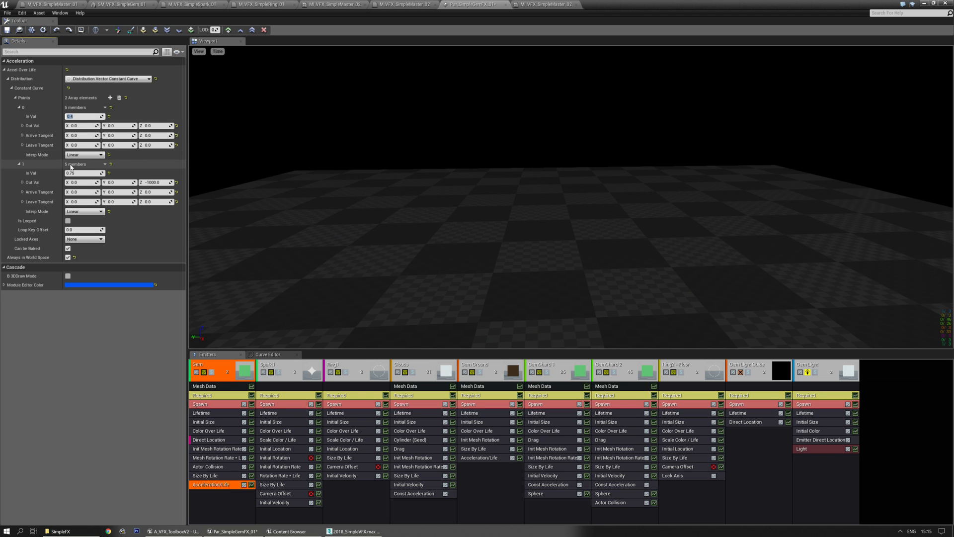
type("5000")
key("Return")
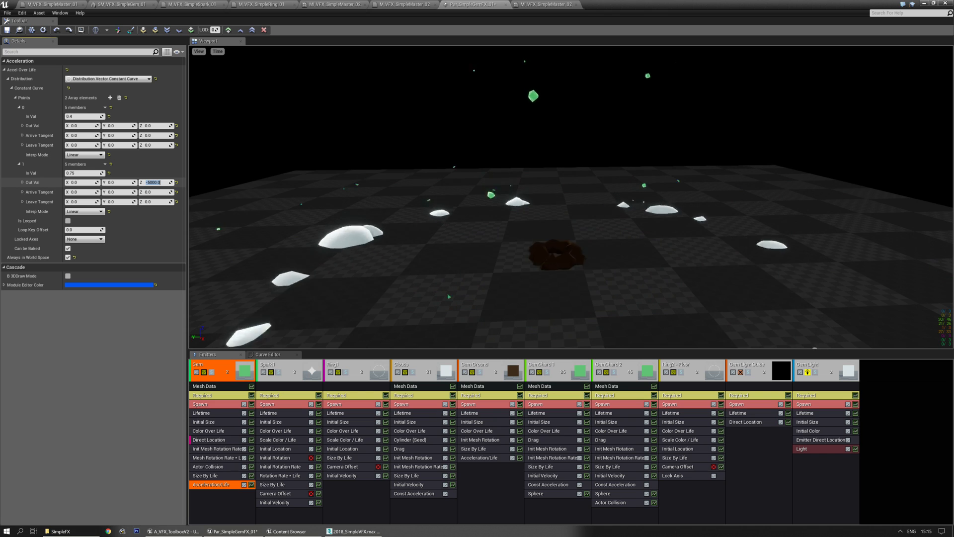
left_click_drag(543, 130, 607, 117)
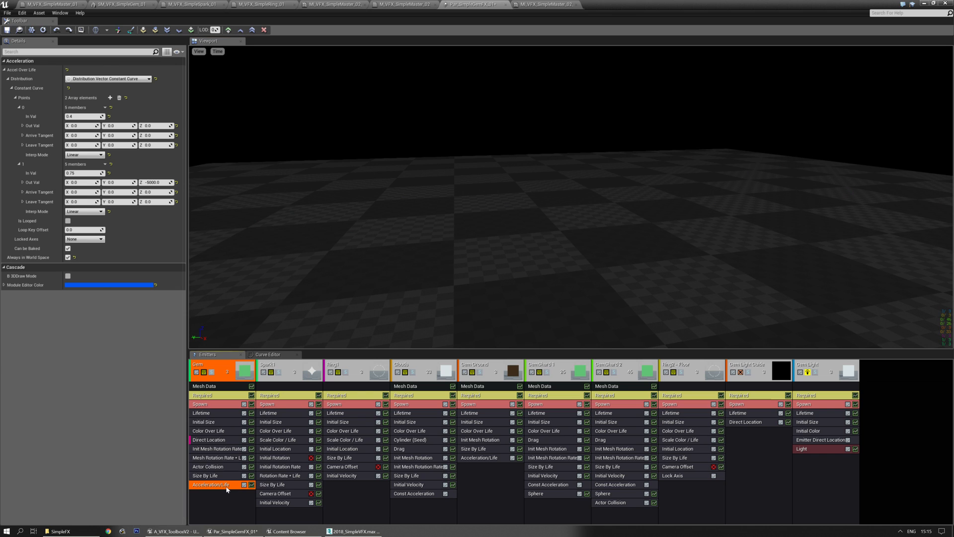
- Try a third point in the Gem emitter's Direct Location curve at In Val 1.0 with a Z output of -100
left_click(226, 441)
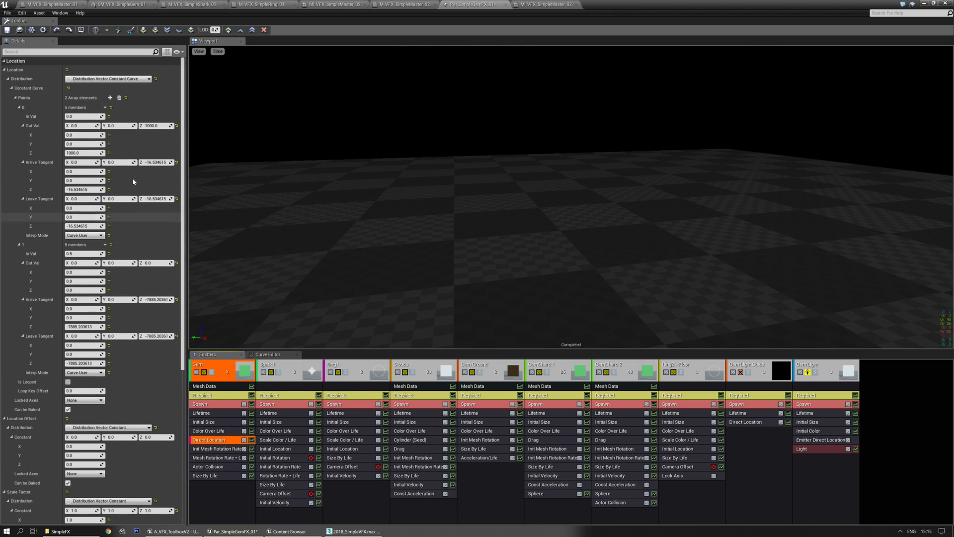
left_click(110, 98)
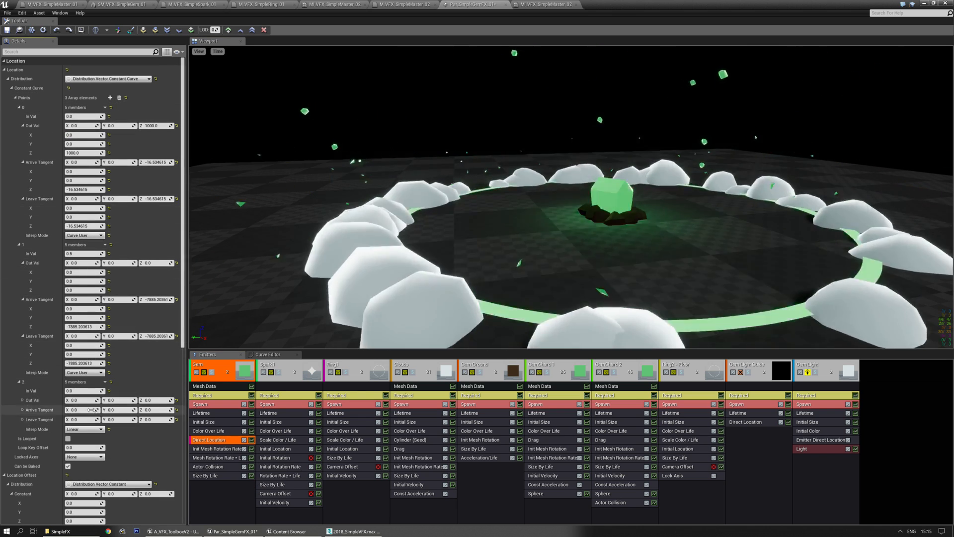
type("1")
key("Tab")
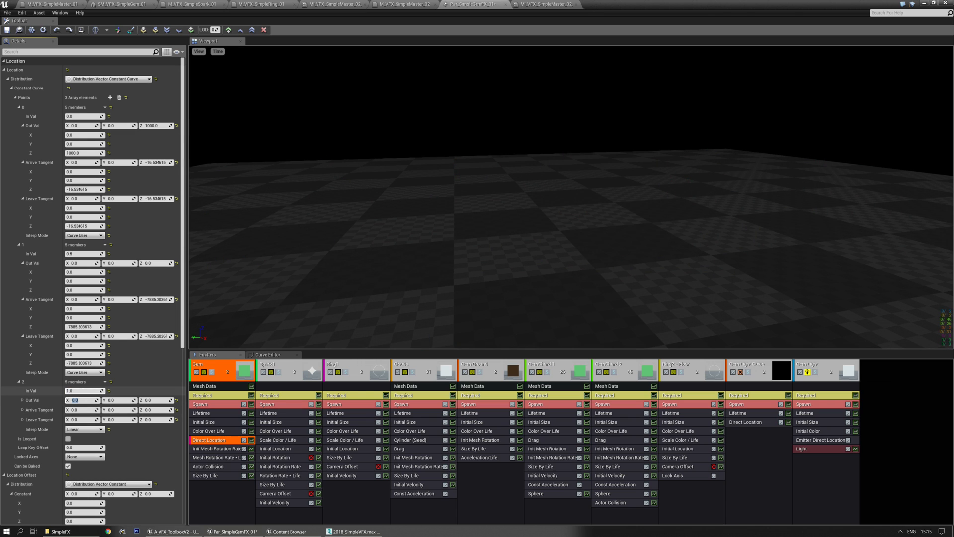
key("Tab")
key("Tab")
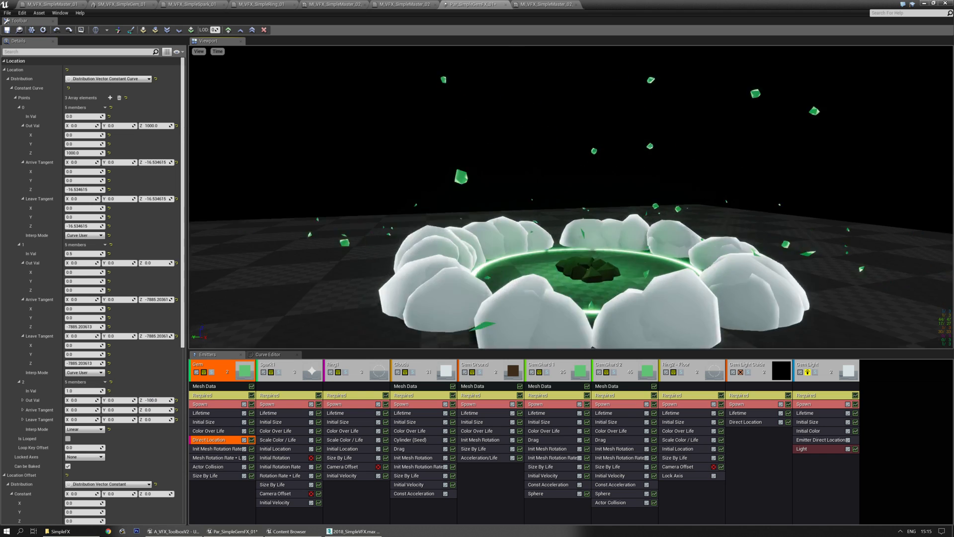
left_click_drag(571, 223, 572, 189)
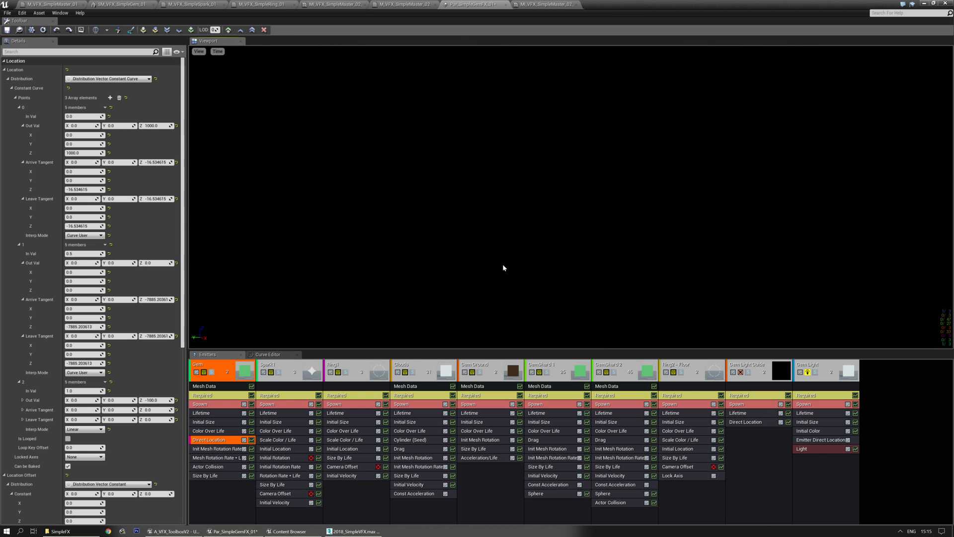
middle_click_drag(504, 265, 503, 219)
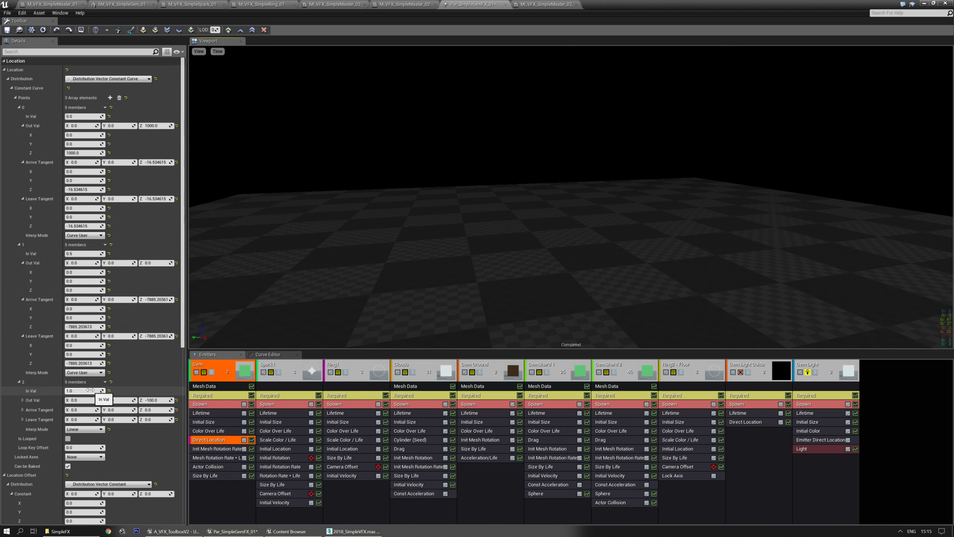
- Delete point 2 from the Gem emitter's Direct Location curve and check the gem's fall in the preview
left_click(218, 467)
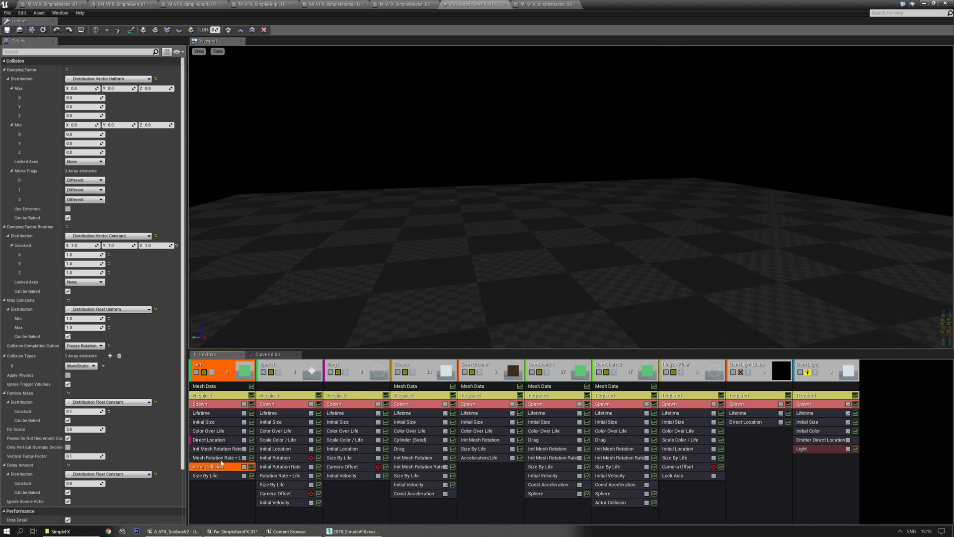
left_click(230, 440)
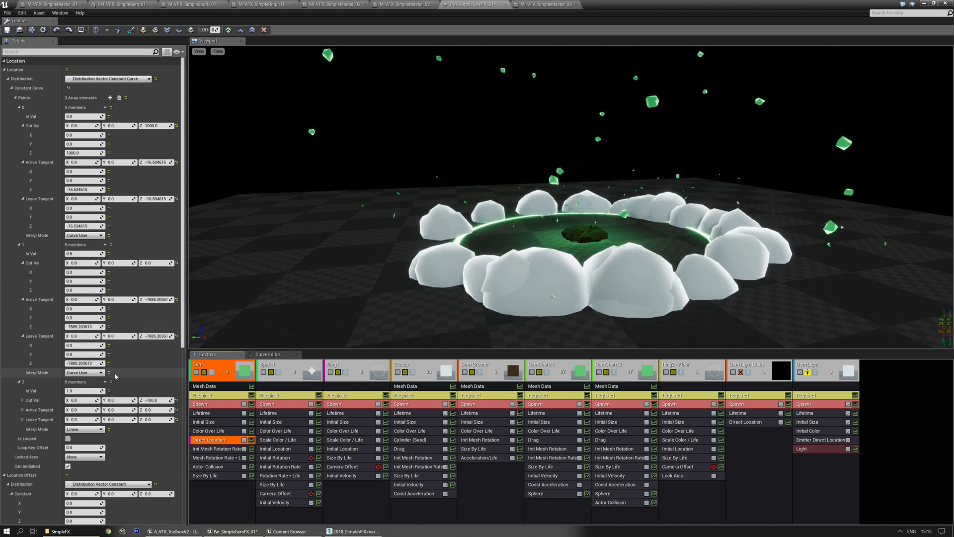
left_click(105, 381)
left_click(115, 397)
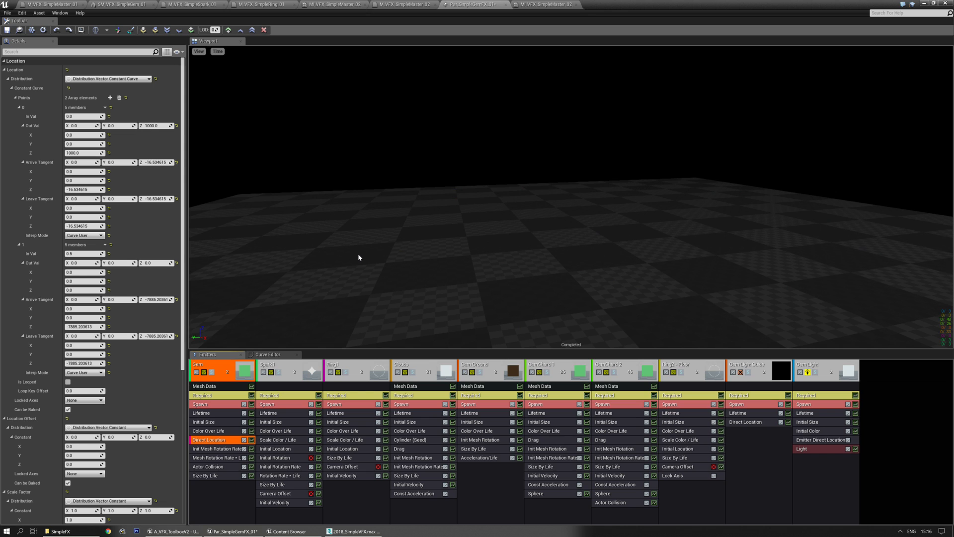
right_click_drag(359, 257, 359, 234)
right_click_drag(453, 230, 439, 201)
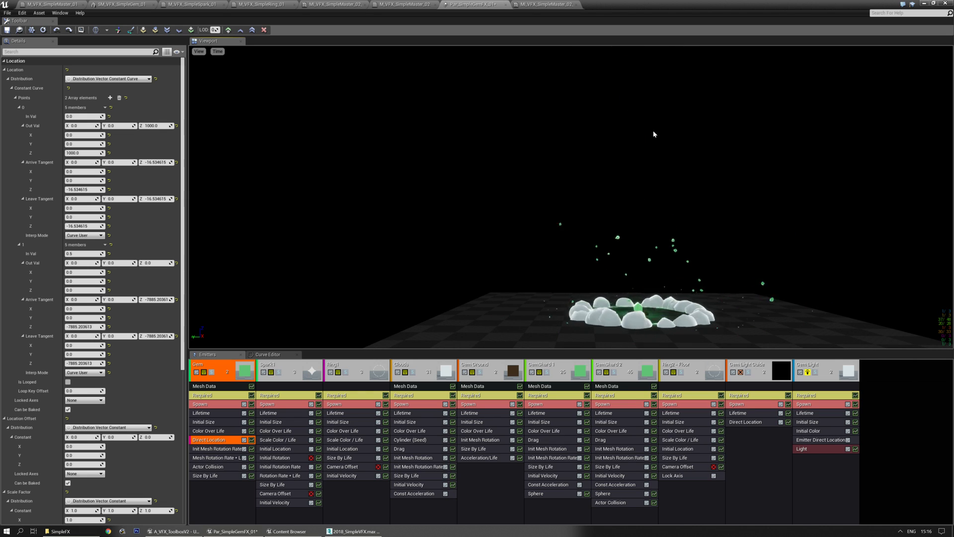
mouse_move(578, 268)
right_mouse_down()
mouse_move(581, 285)
mouse_move(589, 263)
mouse_move(597, 271)
mouse_move(578, 268)
right_mouse_up()
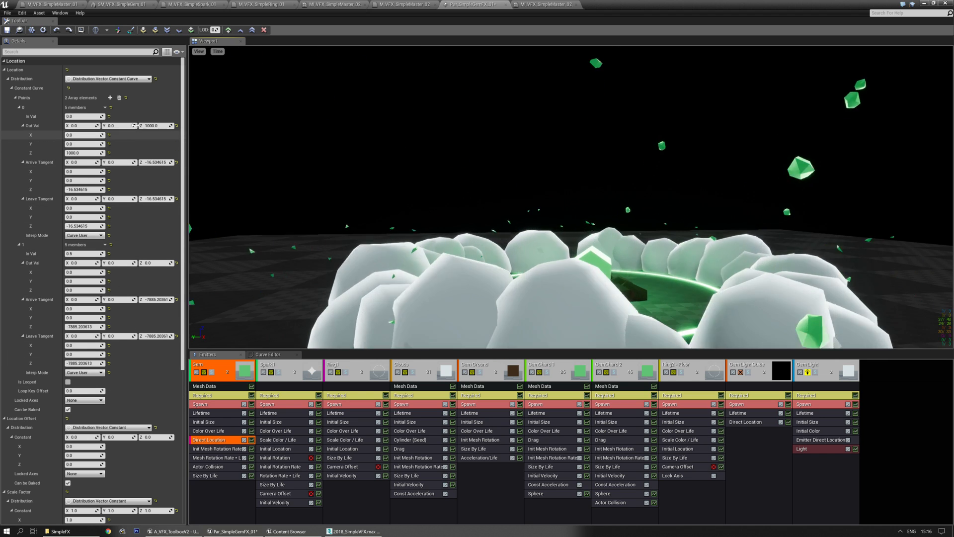
- Add two points to Gem's Direct Location curve: In Val 0.6 with zero output, and In Val 1.0 with a Z output of -100
left_click(110, 98)
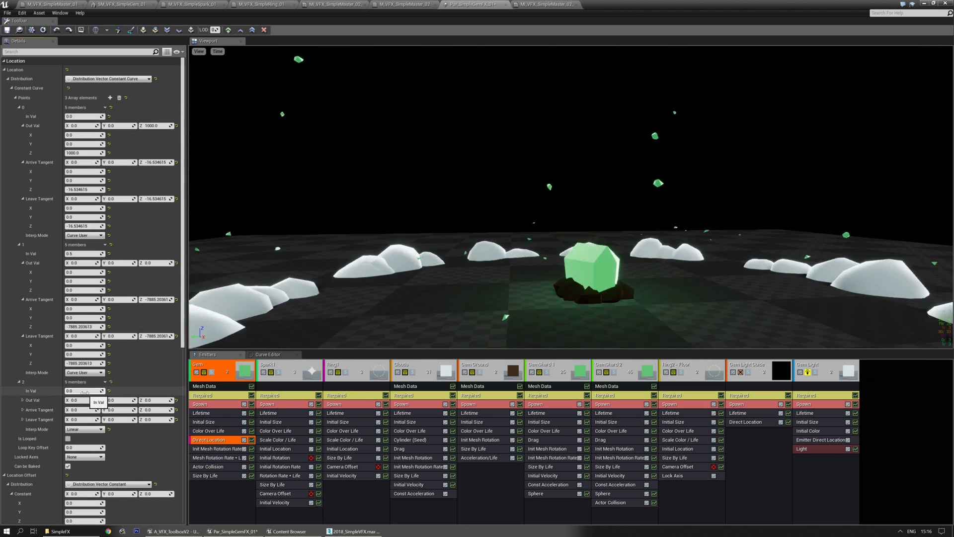
type("0")
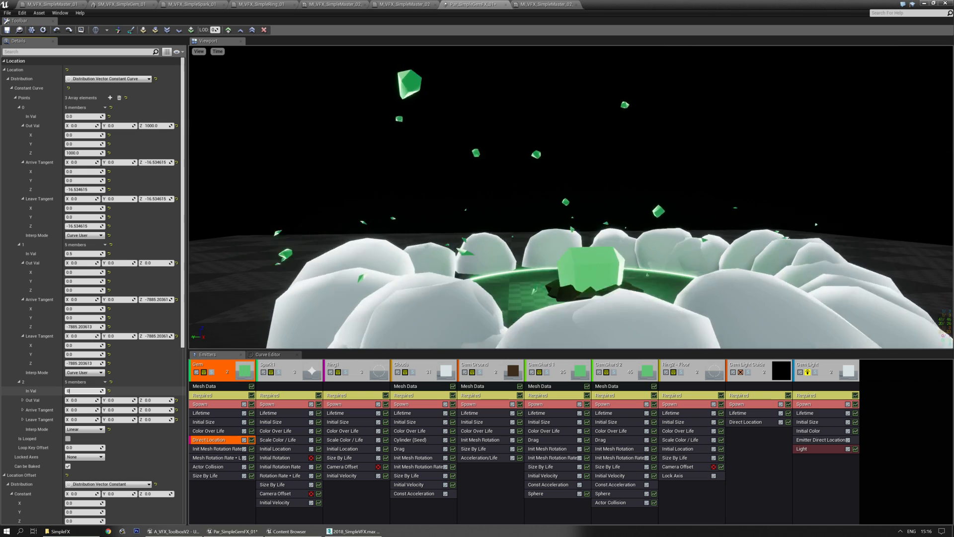
type(".5")
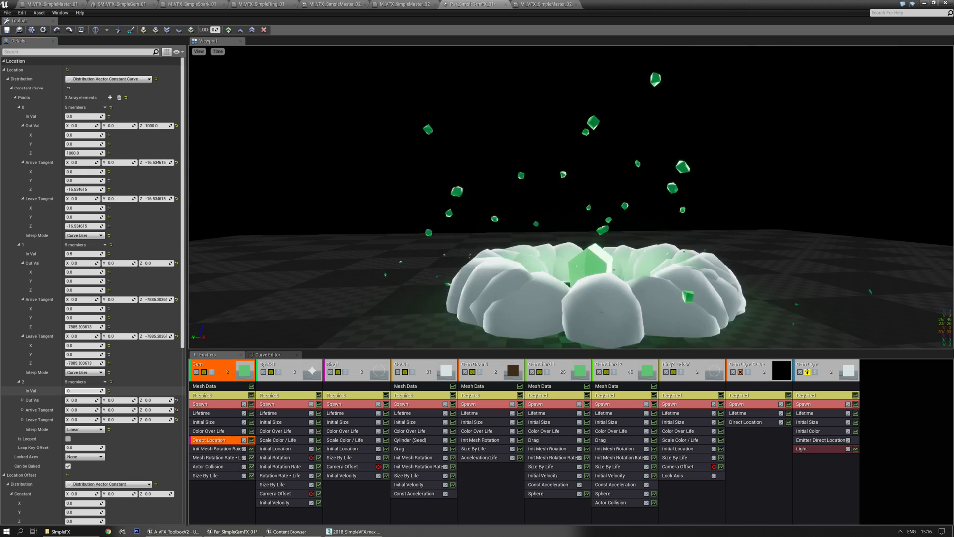
key("Tab")
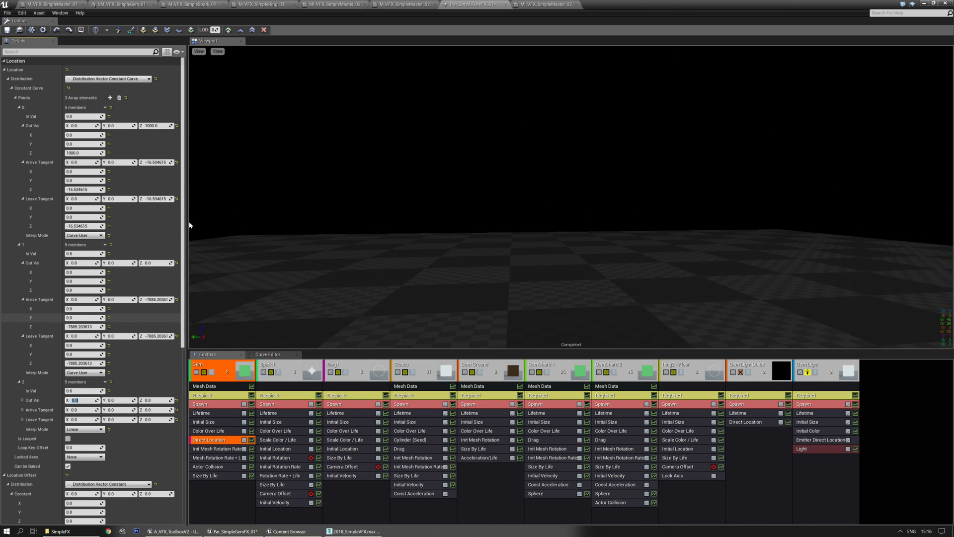
left_click(110, 98)
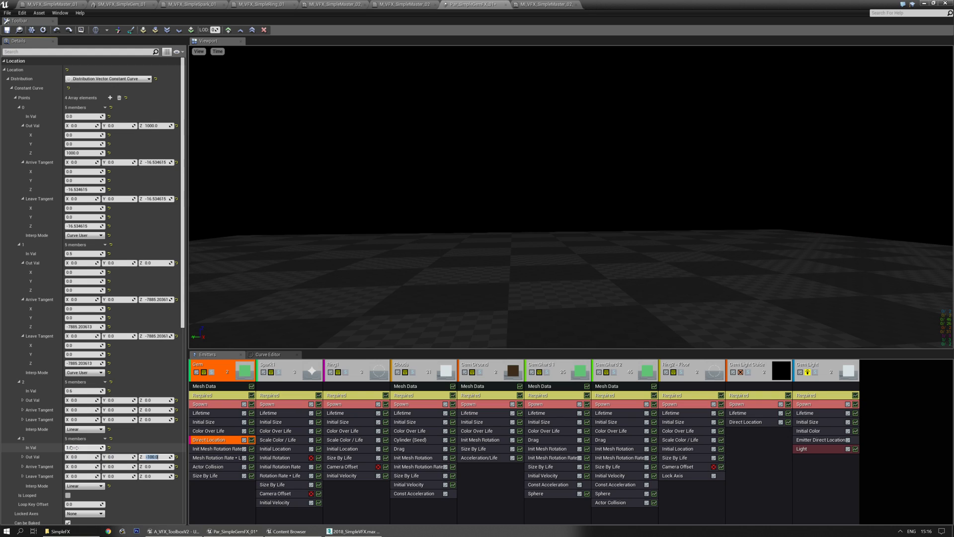
left_click_drag(450, 233, 454, 233)
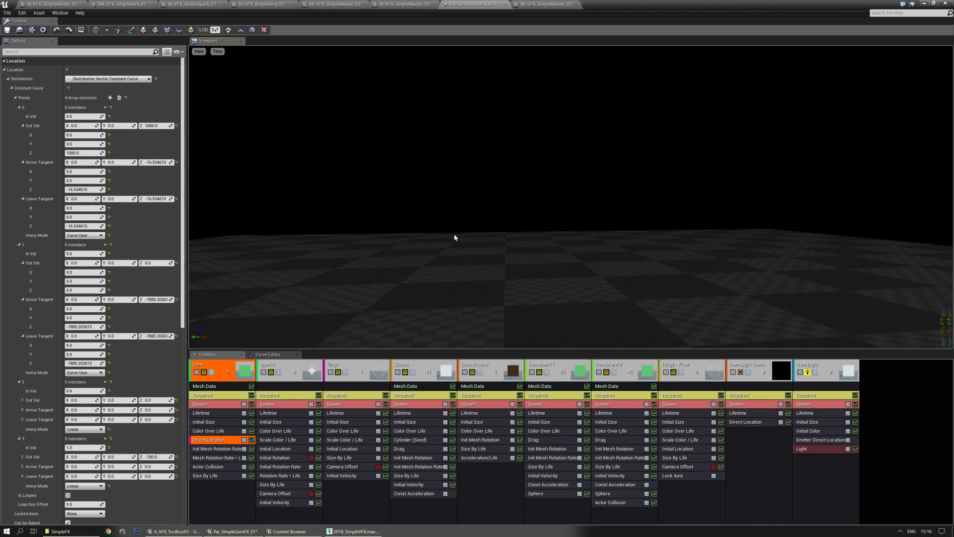
- Set the preview animation speed to 100% and point 2's In Val to 0.55 in the Gem emitter's Direct Location curve
left_click(218, 51)
mouse_move(225, 87)
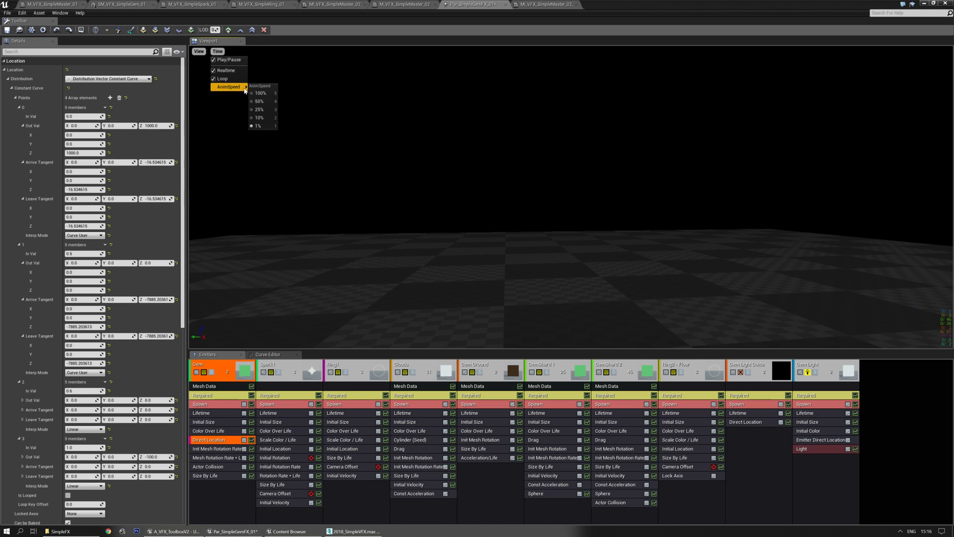
left_click(288, 98)
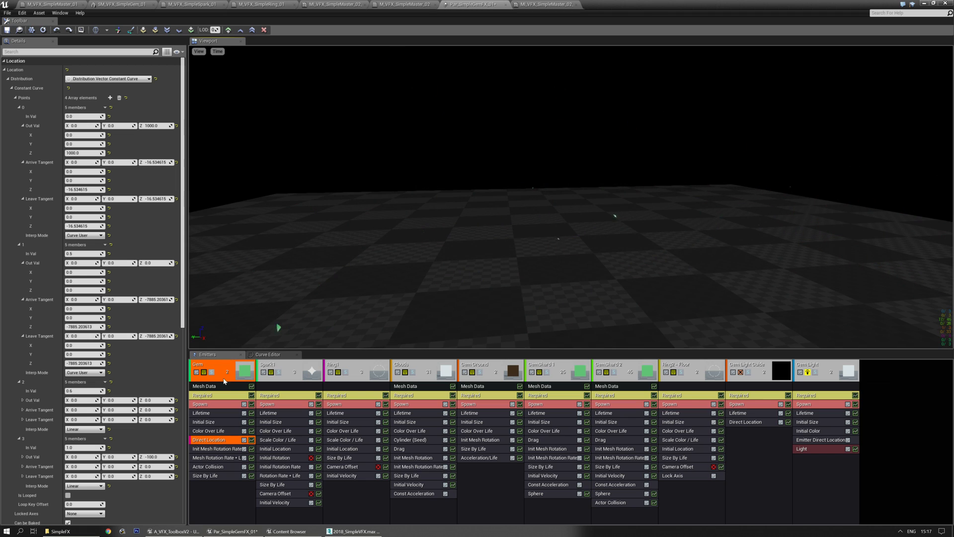
left_click(244, 467)
left_click(244, 467)
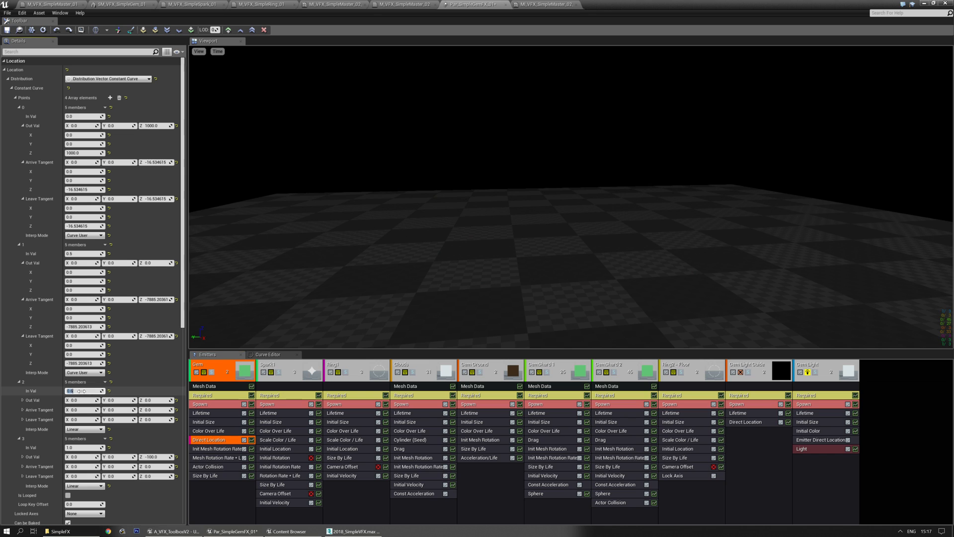
type("0")
type("0")
scroll(81, 391, "down", 3)
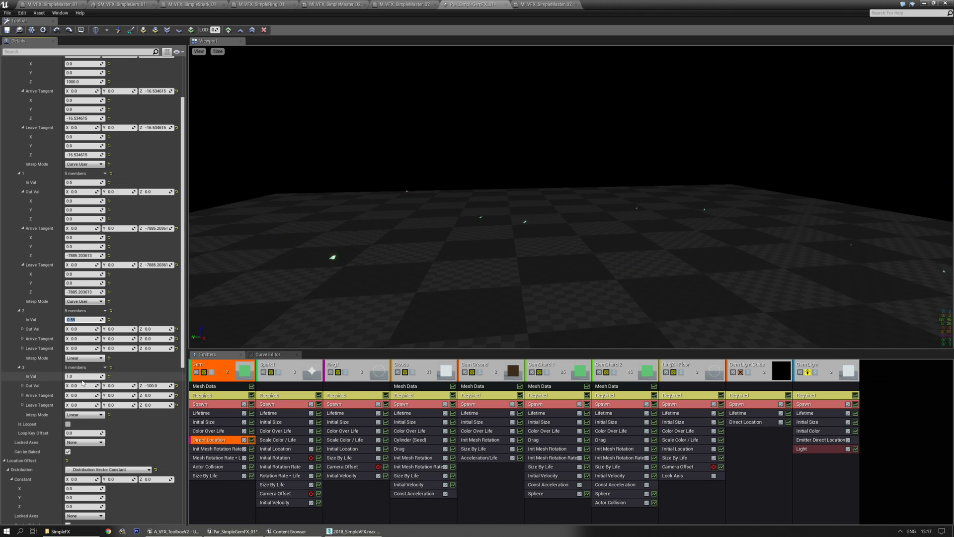
- Set point 3 of the Gem emitter's Direct Location curve to In Val 0.8 with a Z output of 0
type("0")
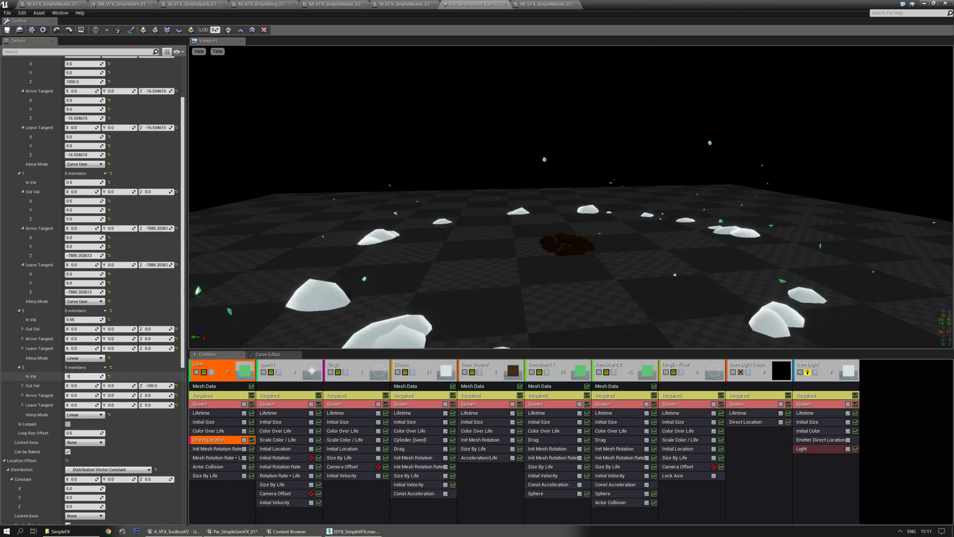
key("Tab")
key("Tab")
type("0")
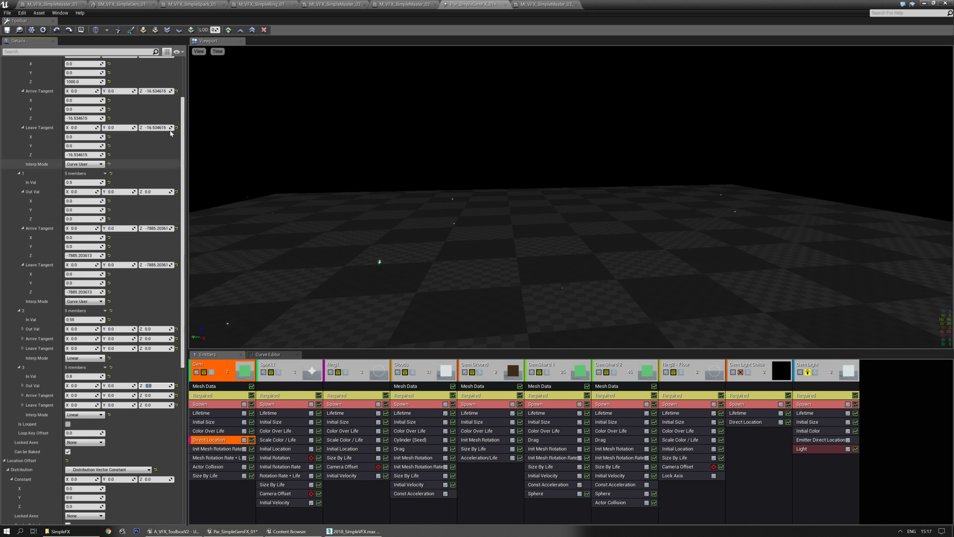
scroll(124, 182, "up", 3)
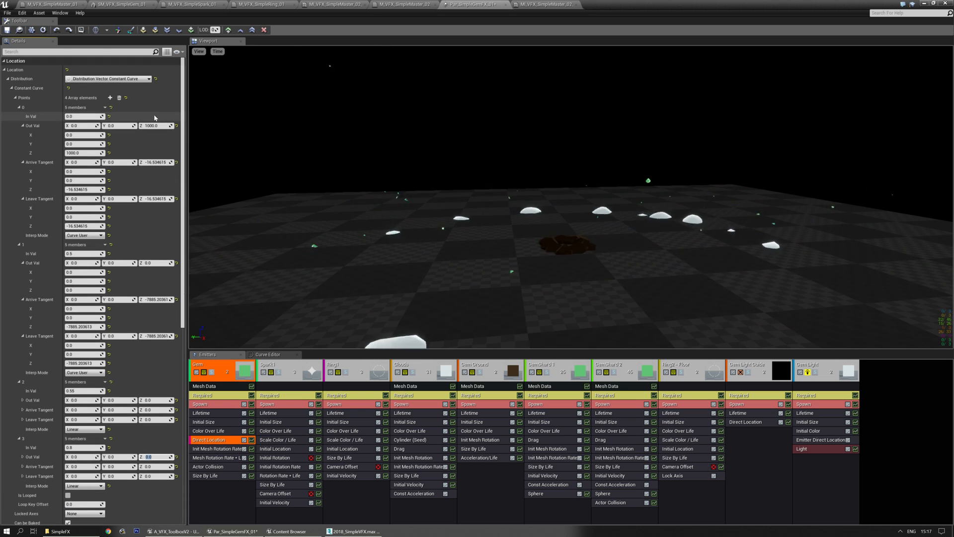
- Add a fifth point to Gem's Direct Location curve with In Val 1.0 and a Z output of -100
left_click(110, 99)
scroll(140, 336, "down", 3)
left_click(82, 337)
type("-100.")
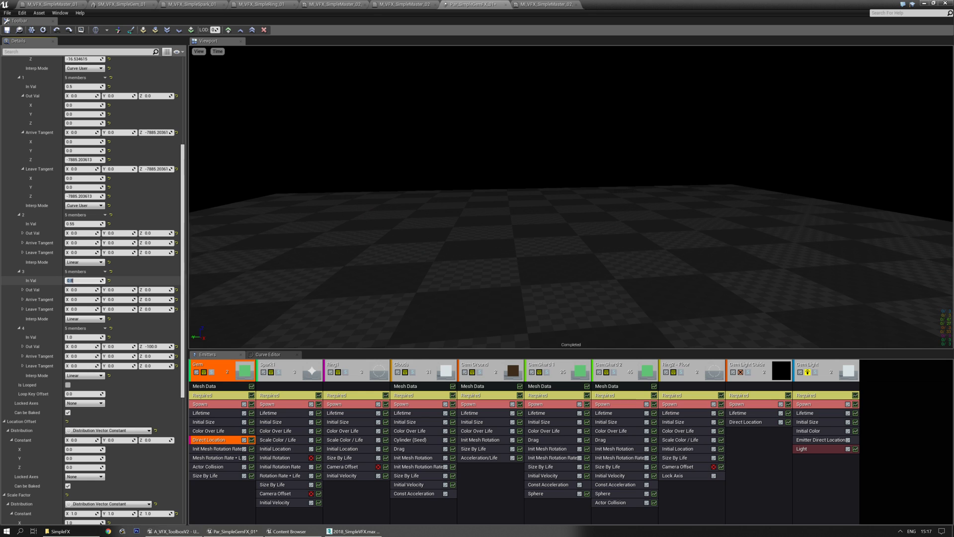
- Try In Val 0.75 and 0.6 for point 3 of Gem's Direct Location curve, and restore 0.8
type("0.75")
key("Return")
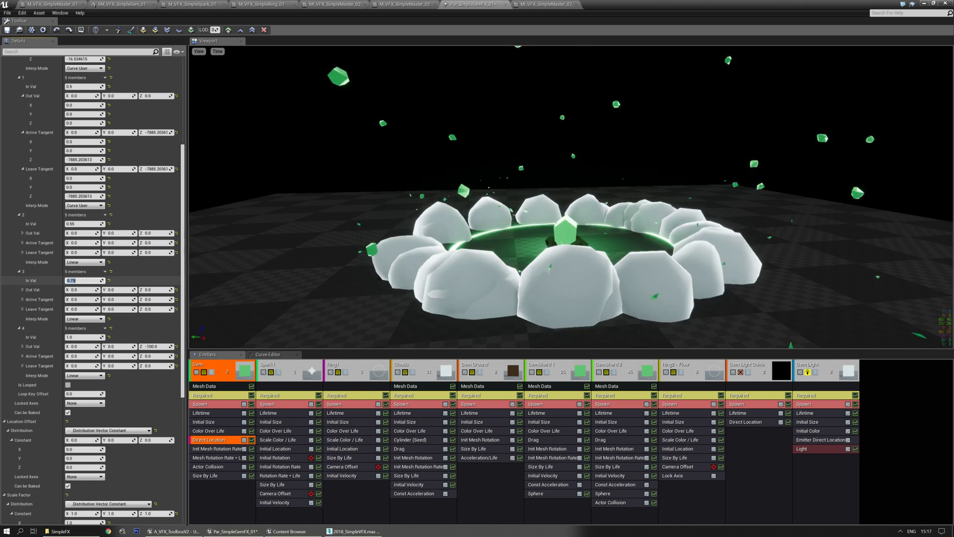
type("0.6")
key("Return")
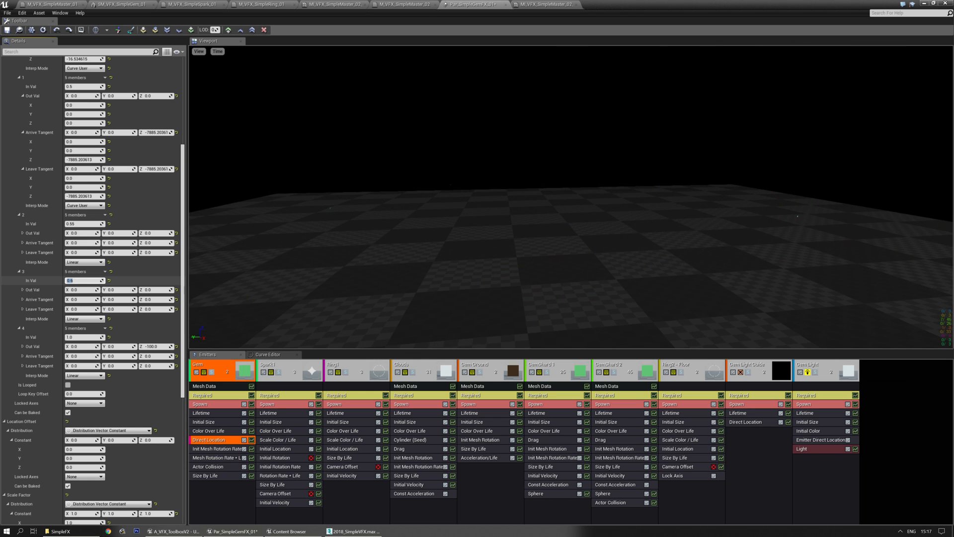
type("0.8")
key("Return")
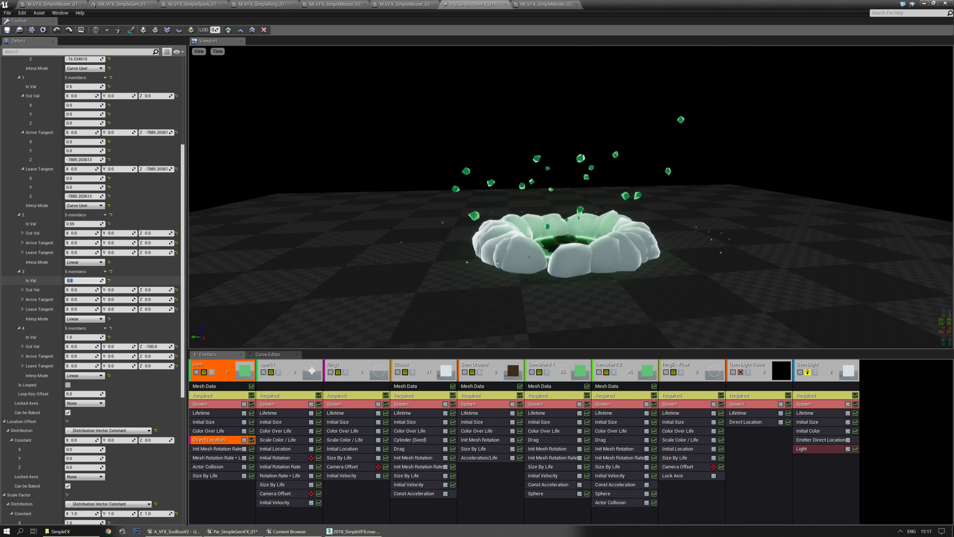
- Set the last Direct Location point's Z output to -30 and point 3's In Val to 0.875, trying 0.9 first
left_click(155, 347)
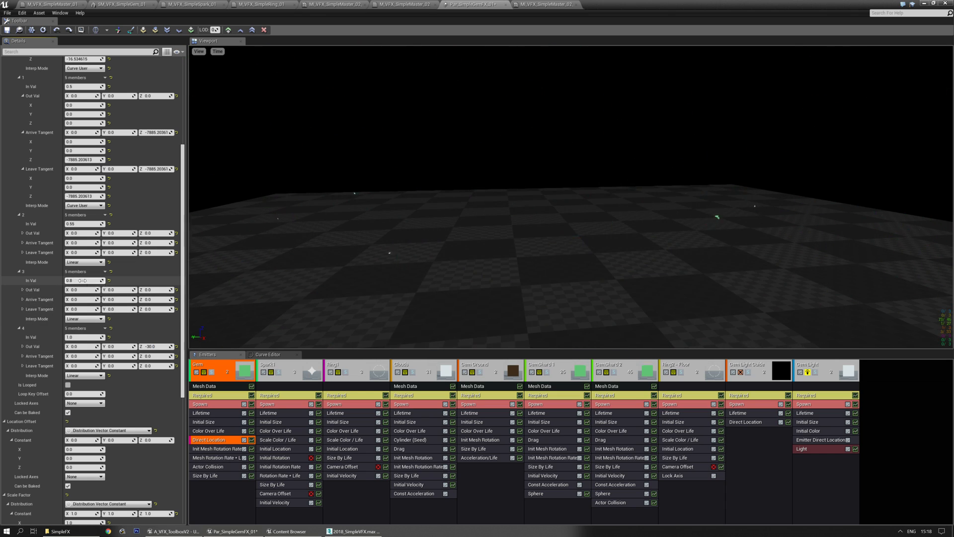
key("BackSpace")
type("9")
key("Return")
key("BackSpace")
type("8")
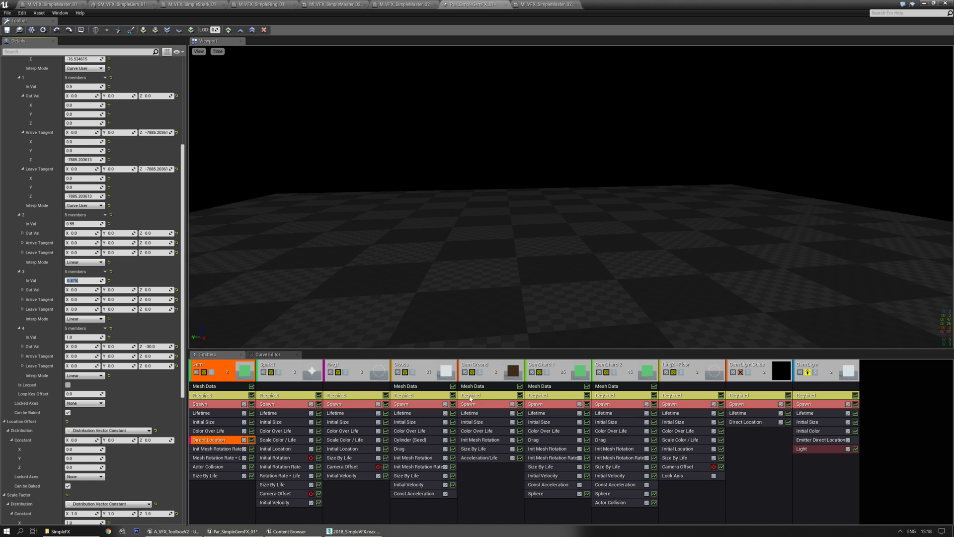
- Set the Gem Ground emitter's Lifetime constant to 0.9 and check the effect in the preview
left_click(470, 413)
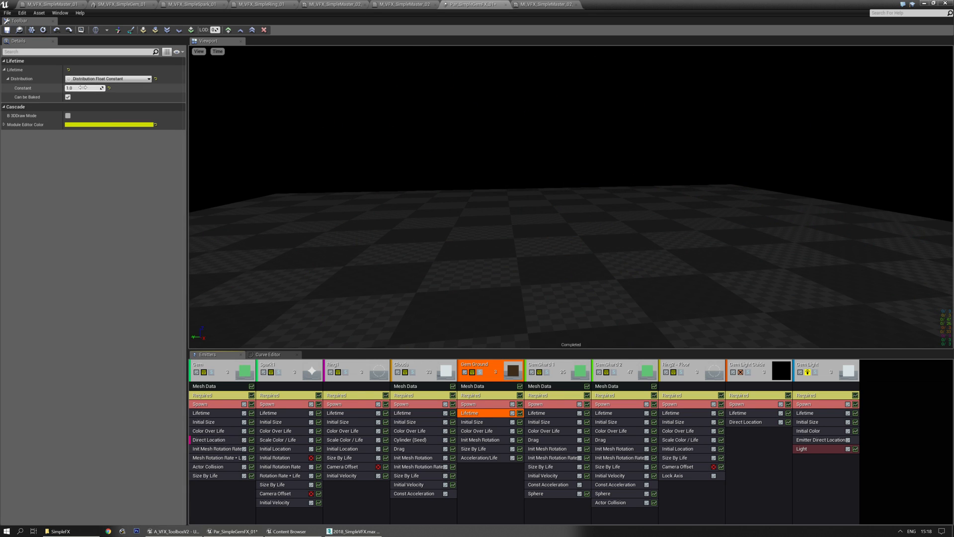
type("0")
left_click_drag(377, 189, 378, 238)
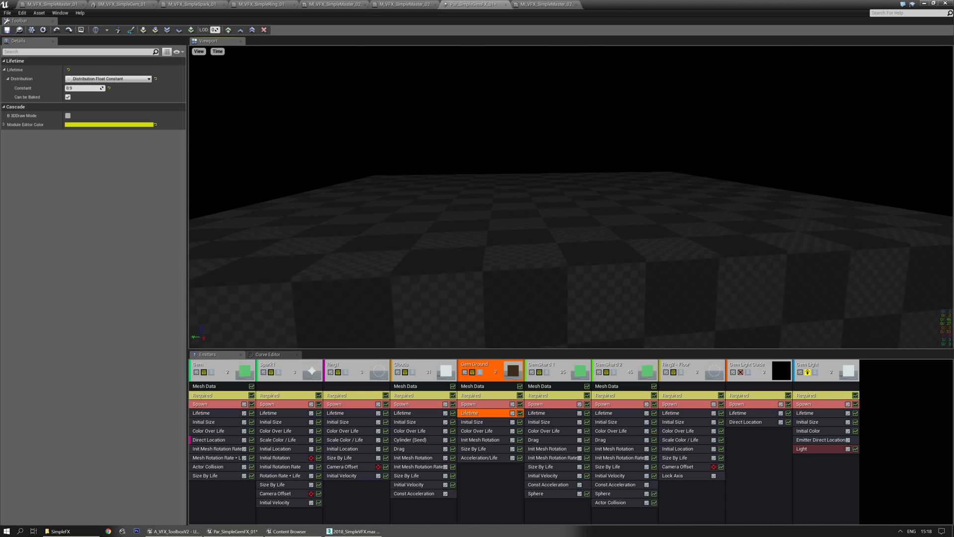
left_click_drag(586, 139, 585, 112)
right_click_drag(640, 140, 631, 168)
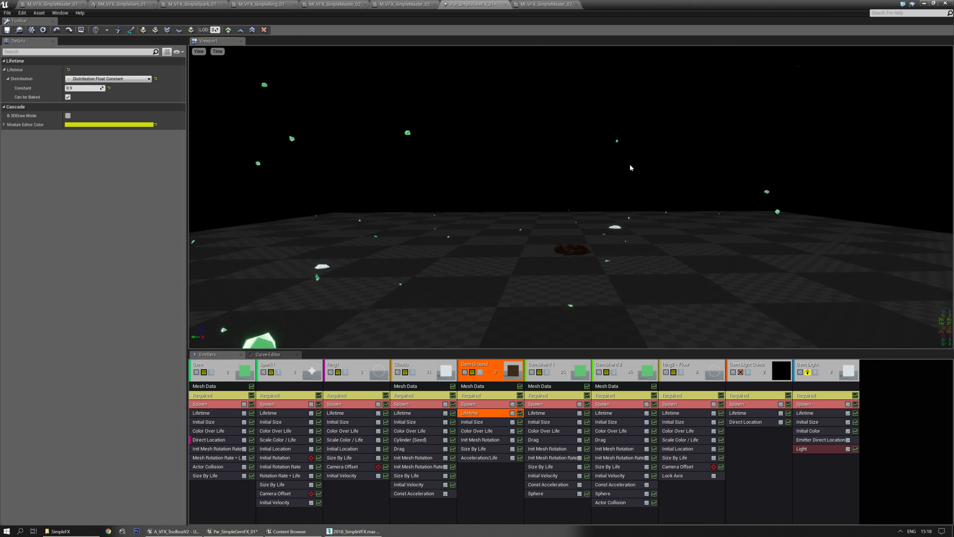
- Set the Z output of points 1, 2 and 3 in Gem's Direct Location curve to 20
left_click(233, 441)
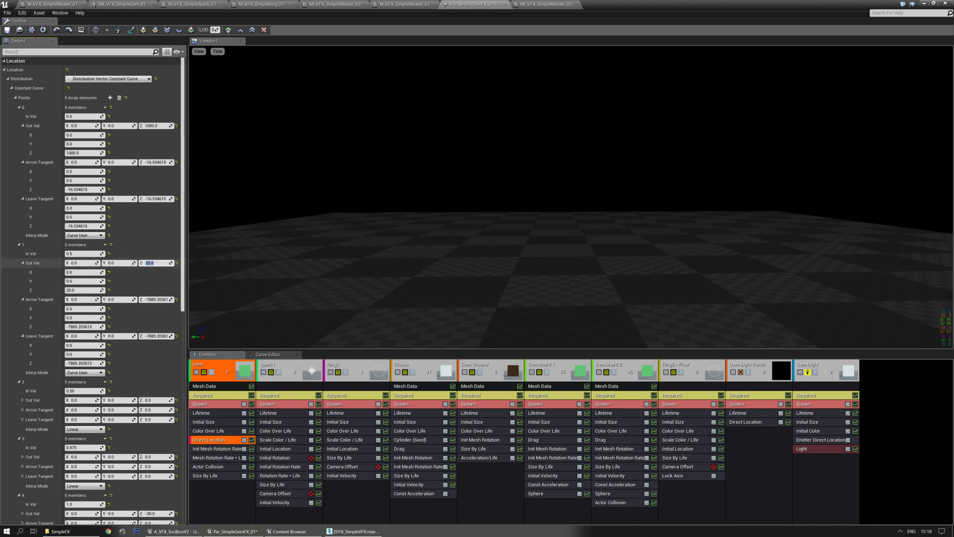
left_click(158, 400)
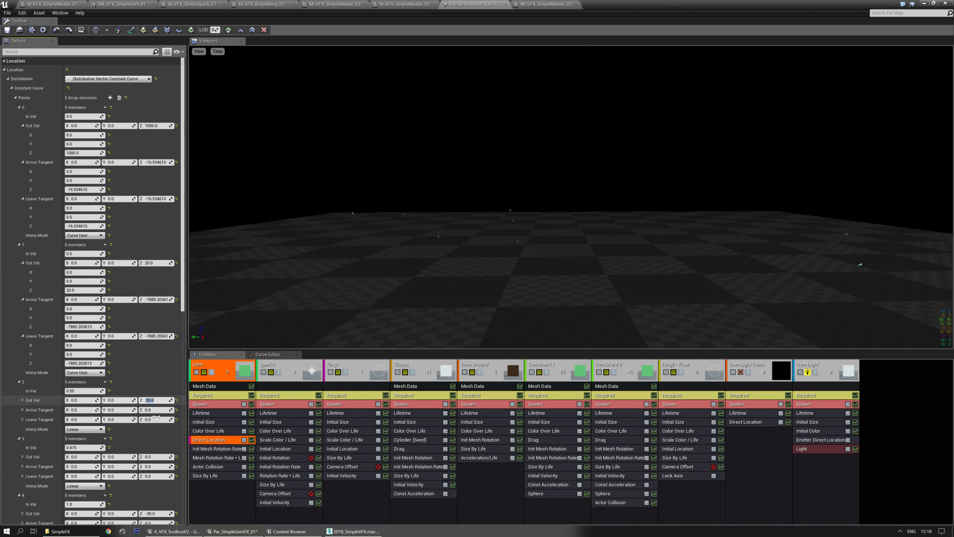
left_click(155, 456)
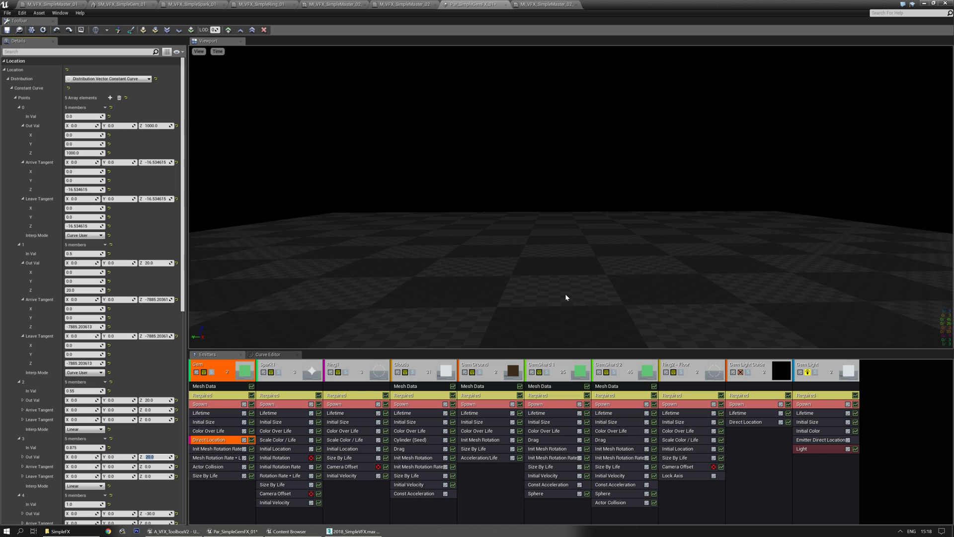
- Examine the gem's fall, impact and sinking in the preview from several distances and angles
left_click_drag(635, 188, 627, 233)
middle_click_drag(635, 192, 635, 234)
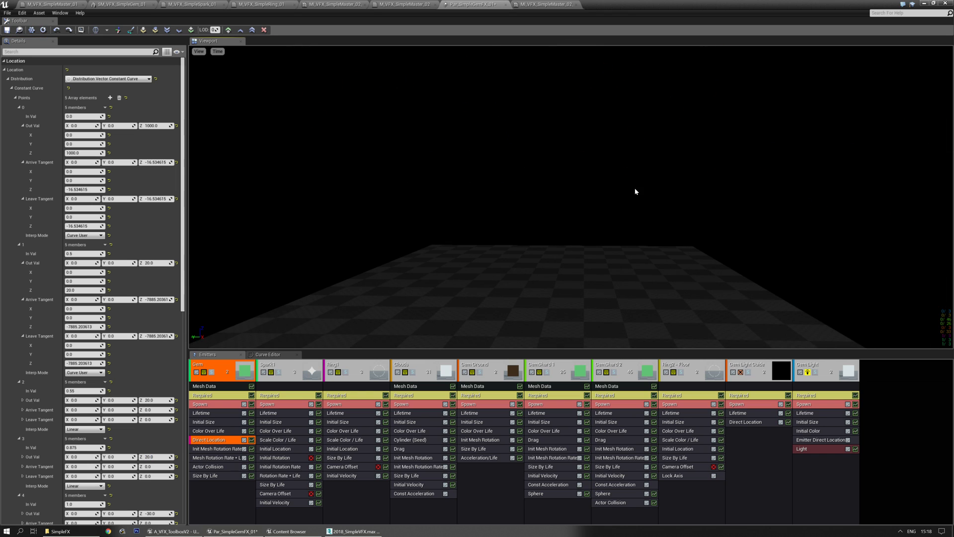
left_click_drag(707, 198, 676, 206)
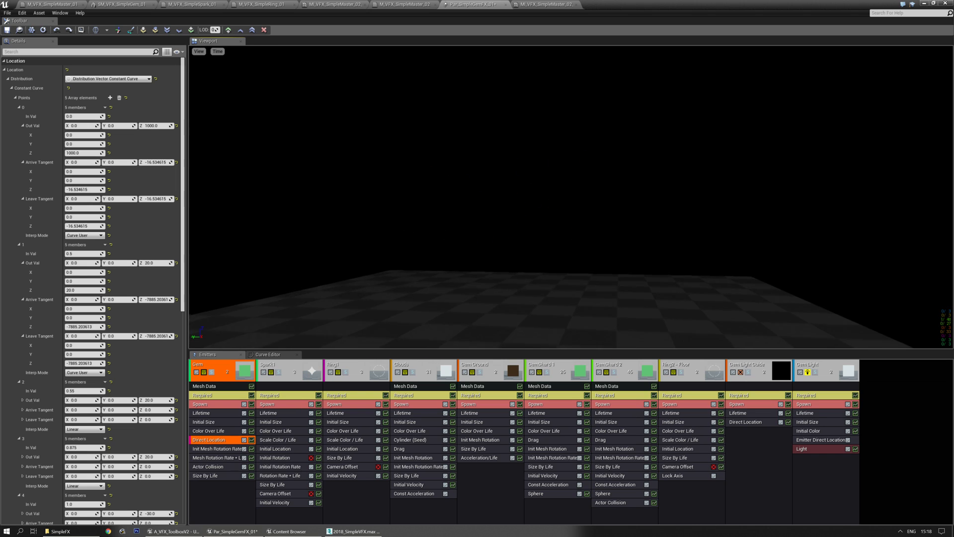
right_click_drag(616, 294, 620, 174)
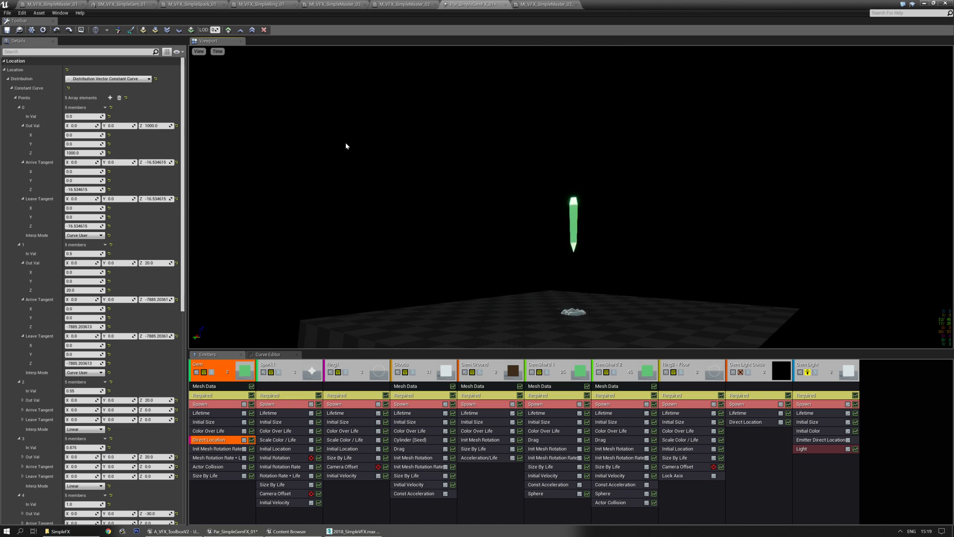
right_click_drag(551, 294, 571, 342)
right_click_drag(586, 245, 623, 268)
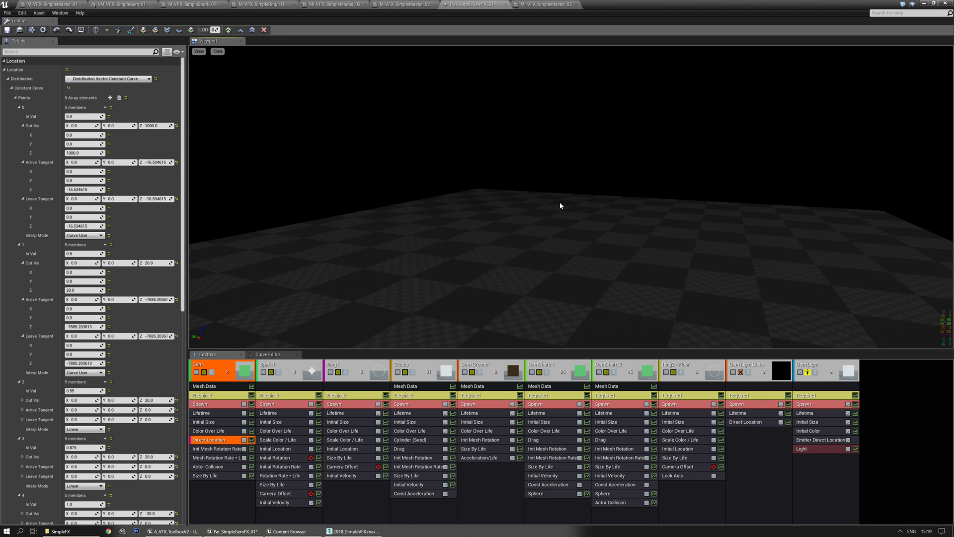
right_click_drag(600, 203, 599, 217)
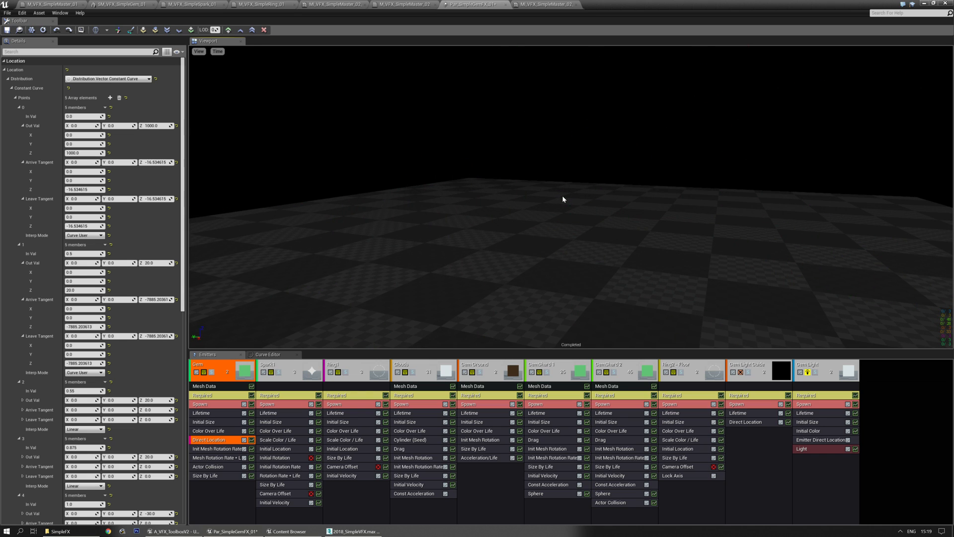
right_click_drag(571, 227, 568, 214)
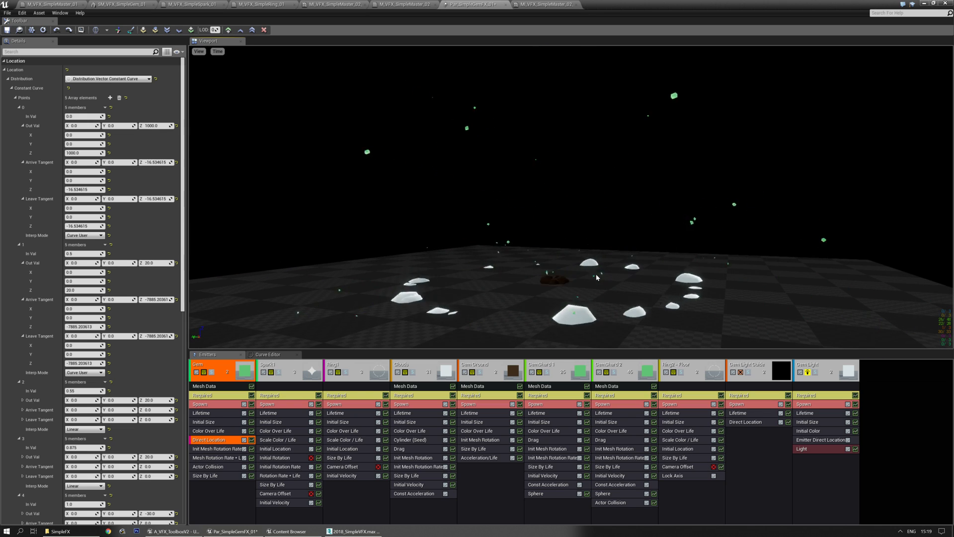
- Save the gem particle system and all remaining modified materials and meshes in the project
left_click(6, 30)
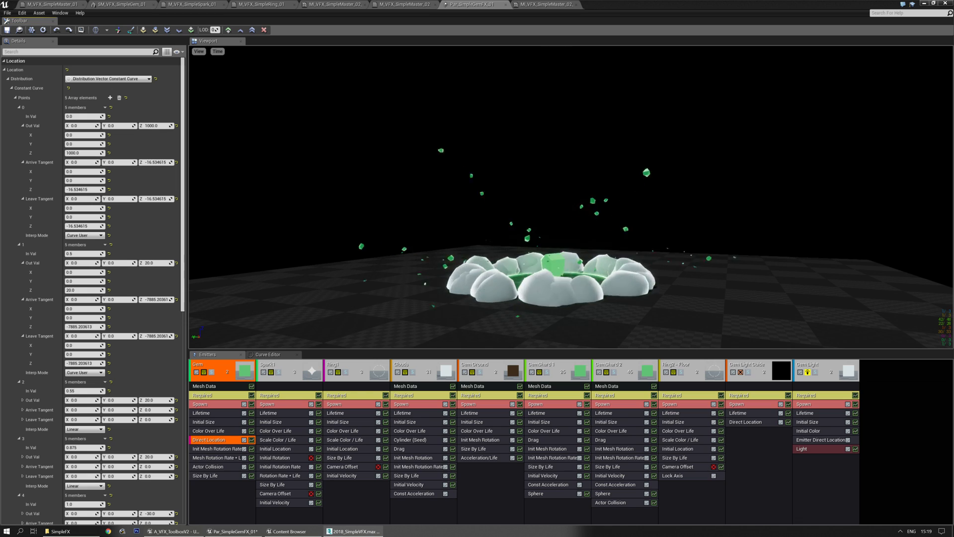
right_click_drag(401, 260, 416, 268)
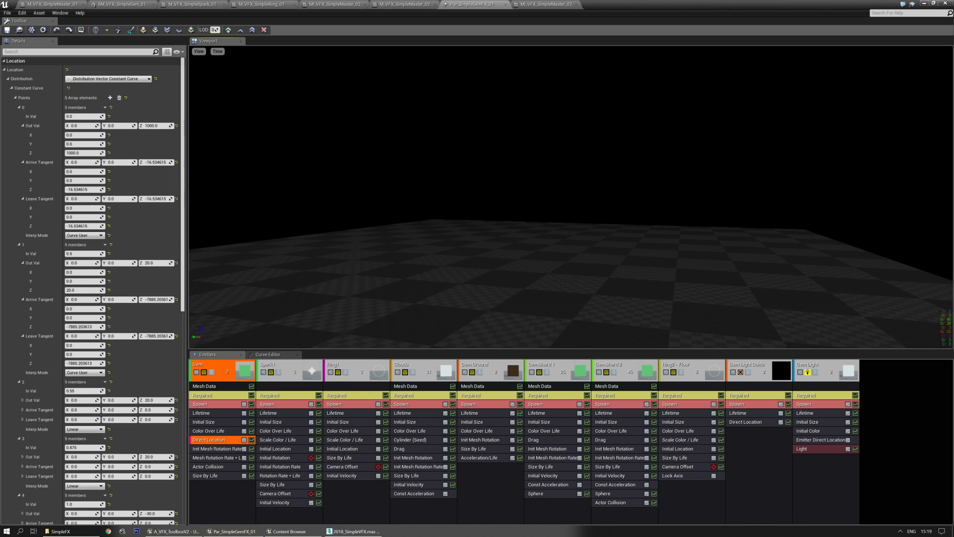
key("ctrl+b")
left_click(136, 151)
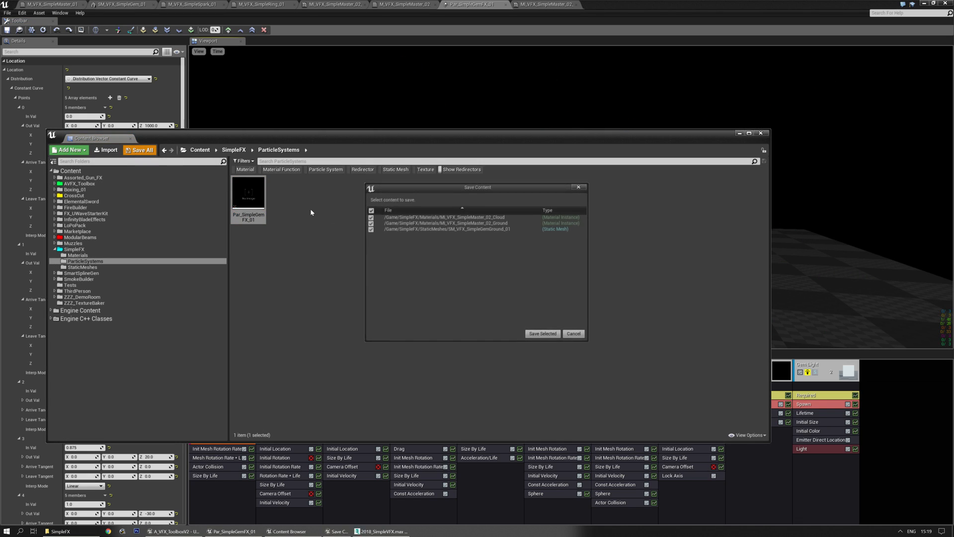
left_click(565, 334)
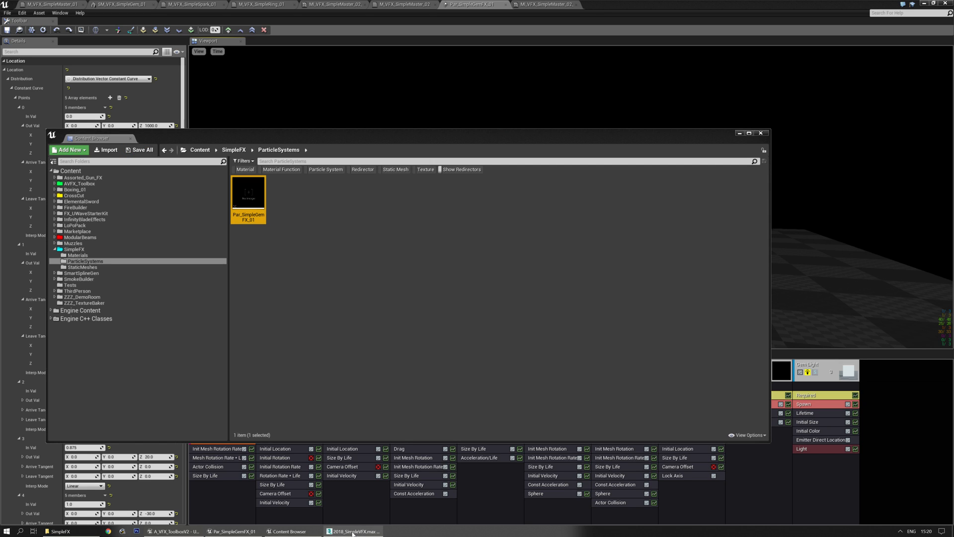
- Switch to 3ds Max and copy the separate gem mesh as SM_VFX_SimpleGem_003, placing it in front of the assembled gem
left_click(352, 531)
left_click(463, 213)
scroll(463, 214, "down", 5)
middle_click_drag(340, 262, 471, 288)
left_click(283, 240)
key("w")
middle_click_drag(372, 253, 449, 258)
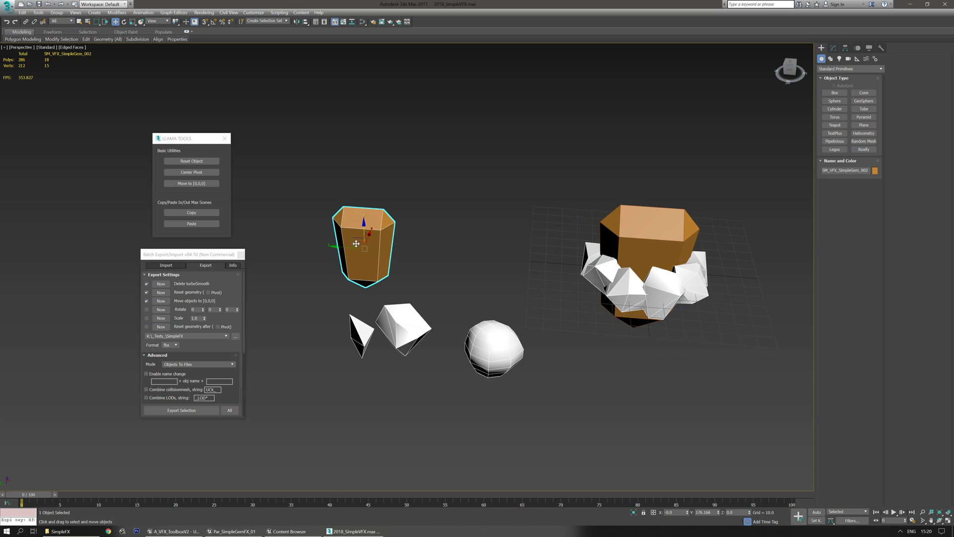
left_click_drag(358, 244, 585, 350, "shift")
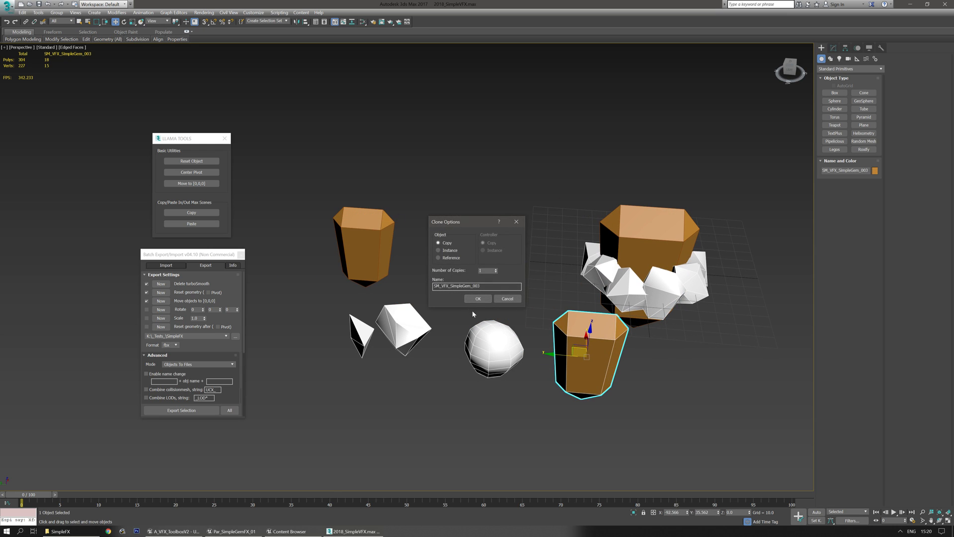
left_click(472, 300)
- Scale the gem copy narrower horizontally into a slim crystal while keeping its height
scroll(605, 365, "up", 5)
middle_click_drag(605, 365, 514, 291)
scroll(514, 292, "down", 2)
key("r")
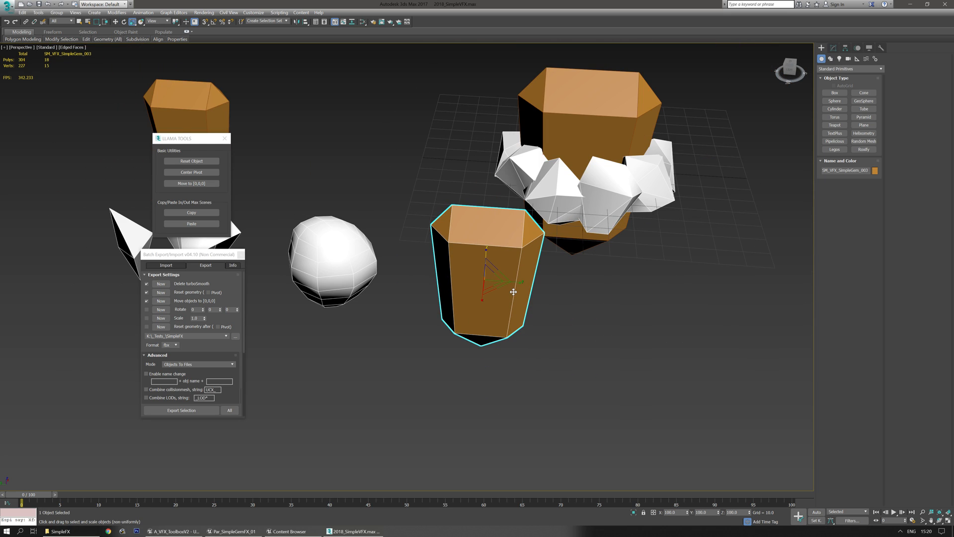
left_click_drag(518, 281, 501, 278)
mouse_move(528, 358)
middle_mouse_down("alt")
mouse_move(509, 335)
mouse_move(521, 345)
middle_mouse_up("alt")
- Turn the slim crystal upside down by rotating it exactly 180 degrees with angle snapping enabled
key("e")
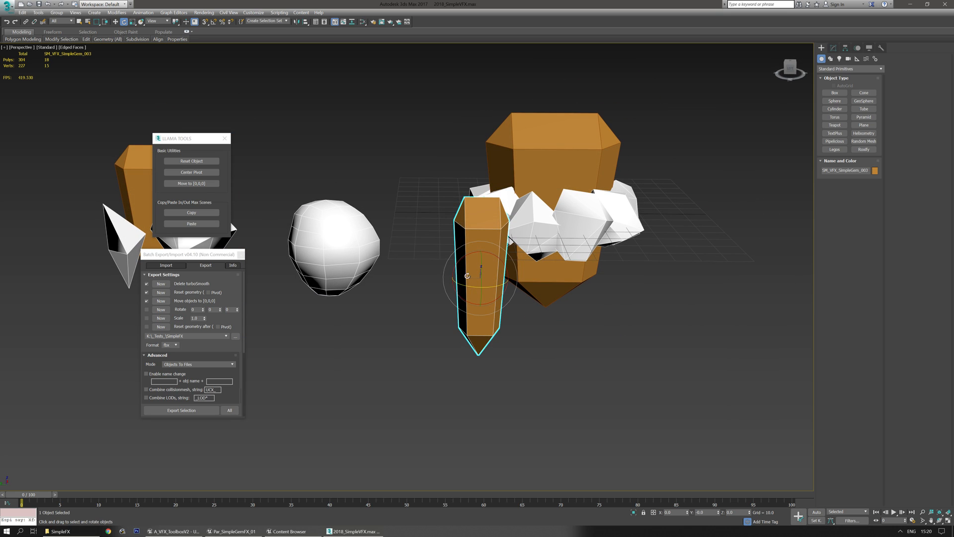
left_click_drag(489, 252, 557, 317)
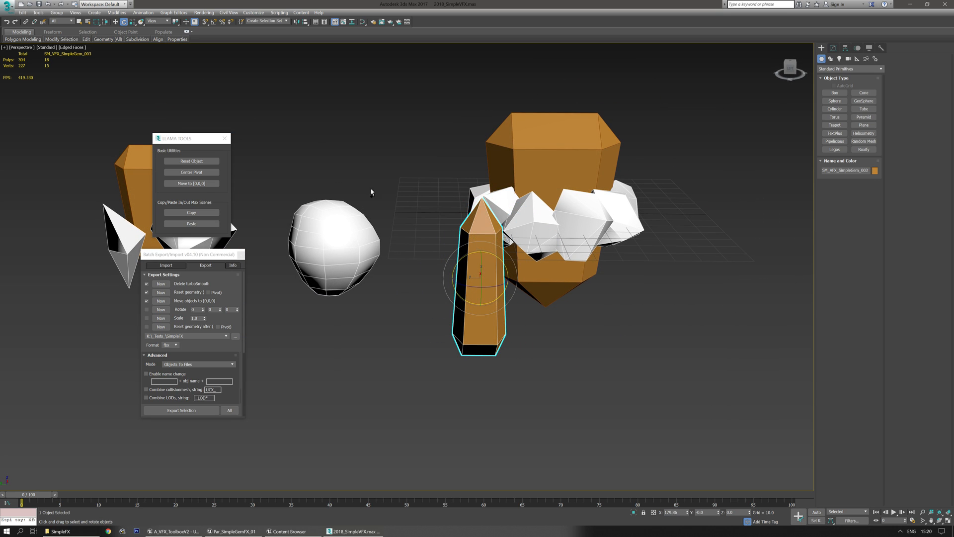
key("ctrl+z")
left_click(213, 22)
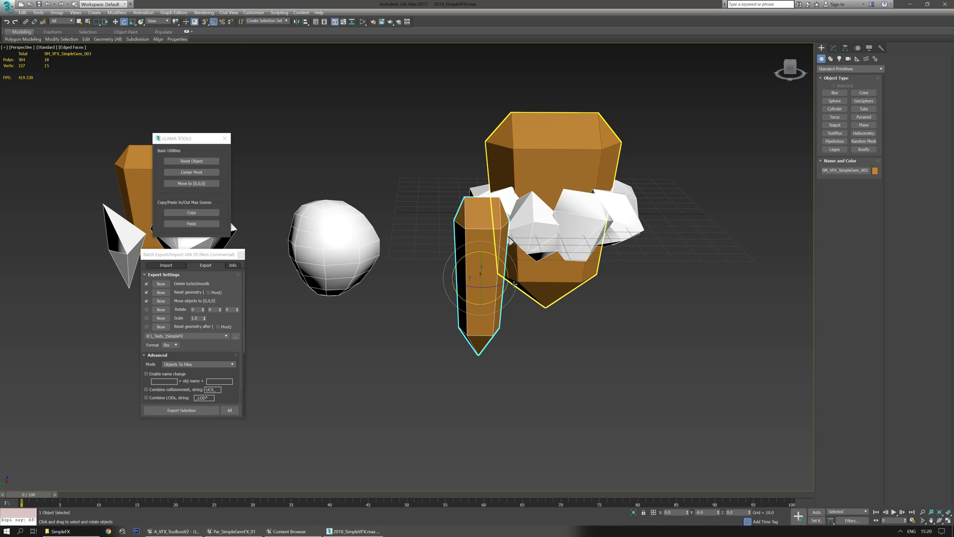
left_click_drag(490, 256, 525, 283)
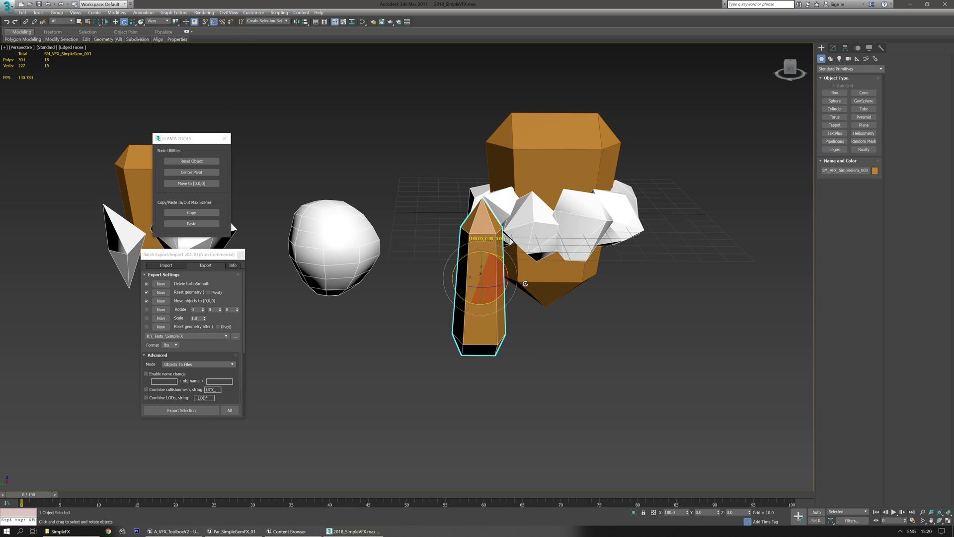
- Raise the crystal's single tip vertex straight up to lengthen its point
middle_click_drag(550, 324, 448, 144, "alt")
key("1")
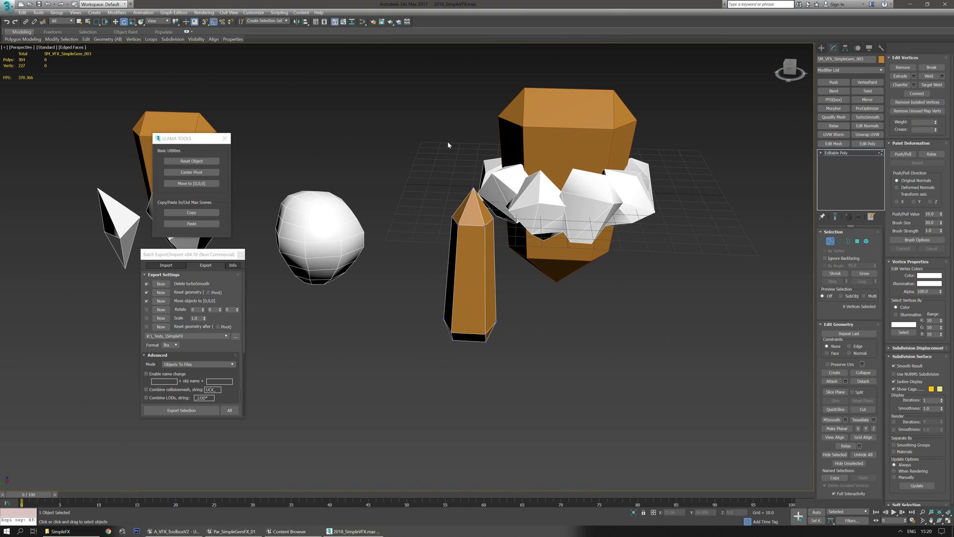
left_click_drag(476, 194, 476, 194)
middle_click_drag(477, 194, 455, 166)
key("w")
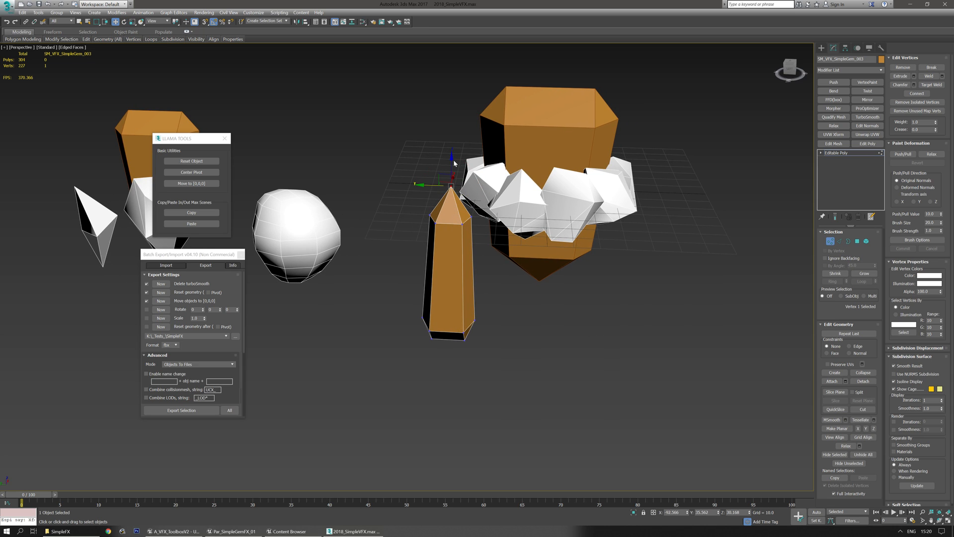
left_click_drag(450, 157, 448, 126)
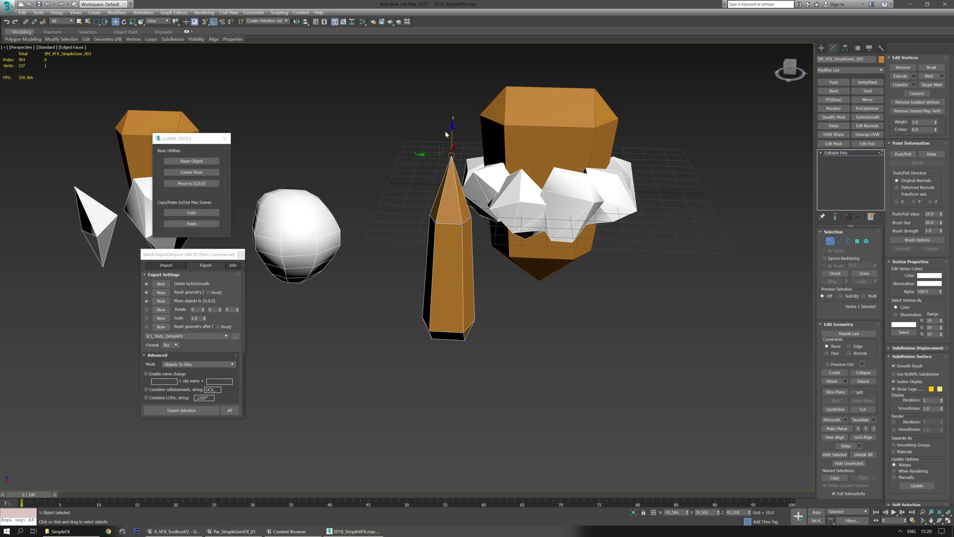
- Expand the vertex selection to include the ring below the tip and scale it inward to taper the crystal's upper part
key("ctrl+Page_Up")
middle_click_drag(486, 250, 452, 270, "alt")
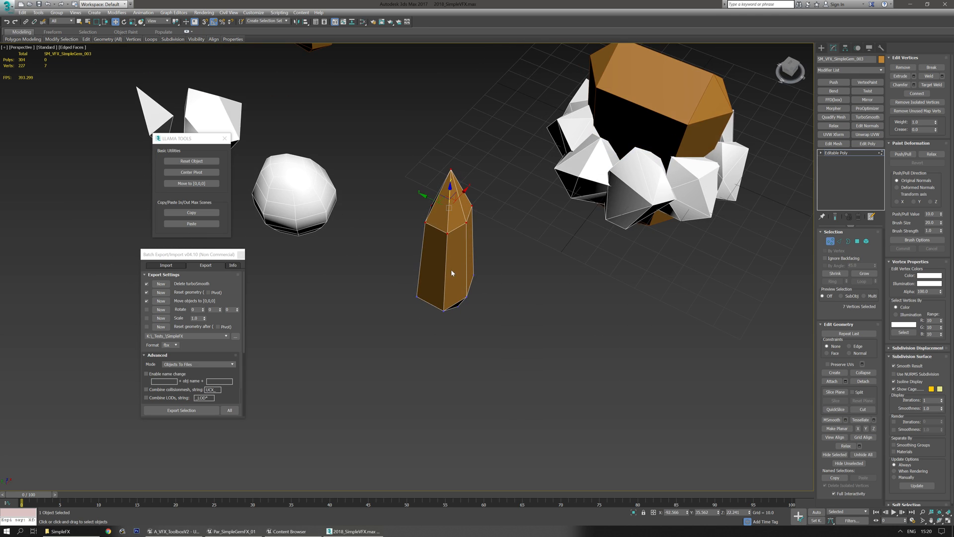
key("r")
left_click_drag(453, 219, 455, 243)
middle_click_drag(455, 246, 498, 162, "alt")
- Move the crystal's two lowest vertices upward to make its underside flatter
left_click_drag(396, 382, 397, 382)
mouse_move(432, 341)
middle_mouse_down("alt")
mouse_move(486, 357)
mouse_move(463, 334)
mouse_move(475, 345)
mouse_move(443, 352)
mouse_move(457, 345)
mouse_move(426, 328)
mouse_move(431, 354)
middle_mouse_up("alt")
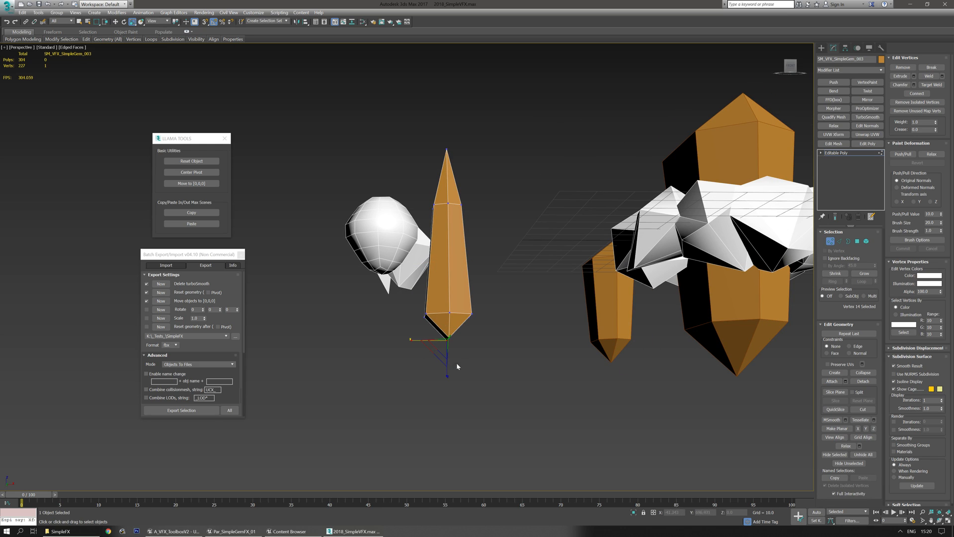
middle_click_drag(438, 338, 433, 342, "alt")
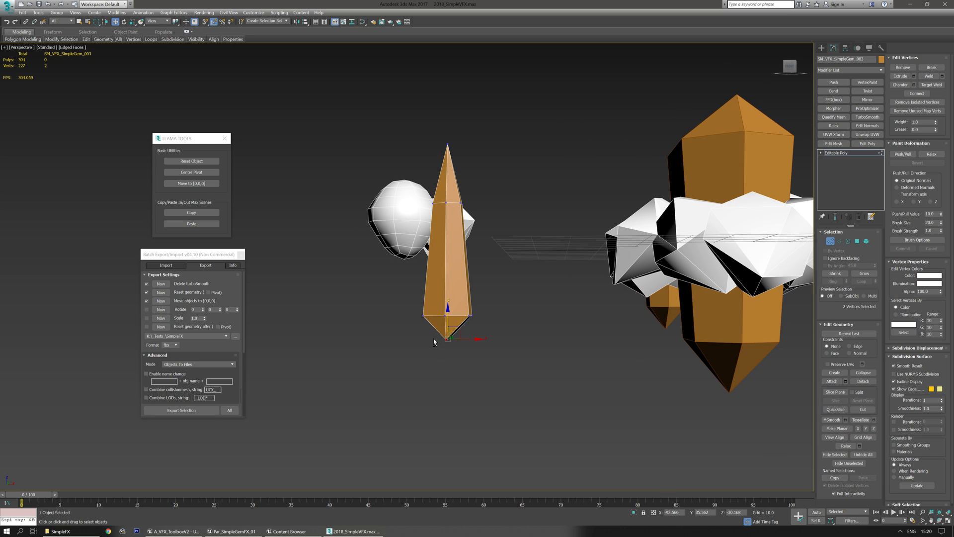
left_click_drag(445, 316, 448, 302)
middle_click_drag(476, 319, 546, 335)
- Leave vertex editing and move only the crystal's pivot down close to its base
left_click(846, 155)
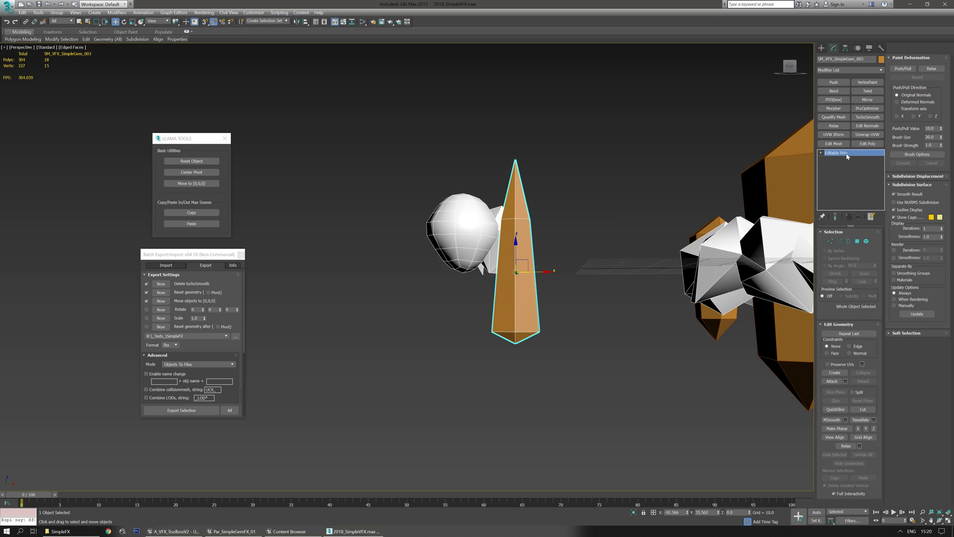
left_click(848, 49)
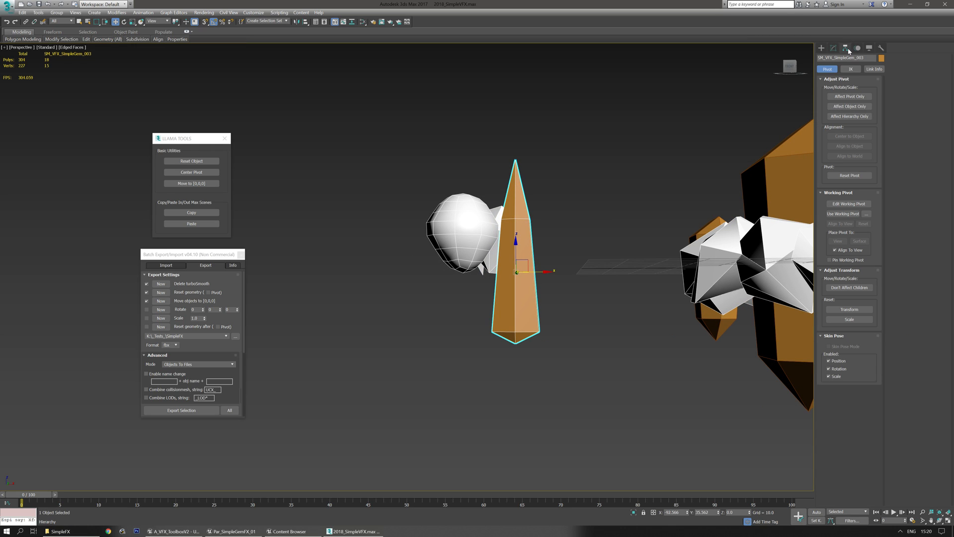
left_click(856, 98)
left_click_drag(515, 271, 511, 306)
middle_click_drag(418, 358, 620, 381, "alt")
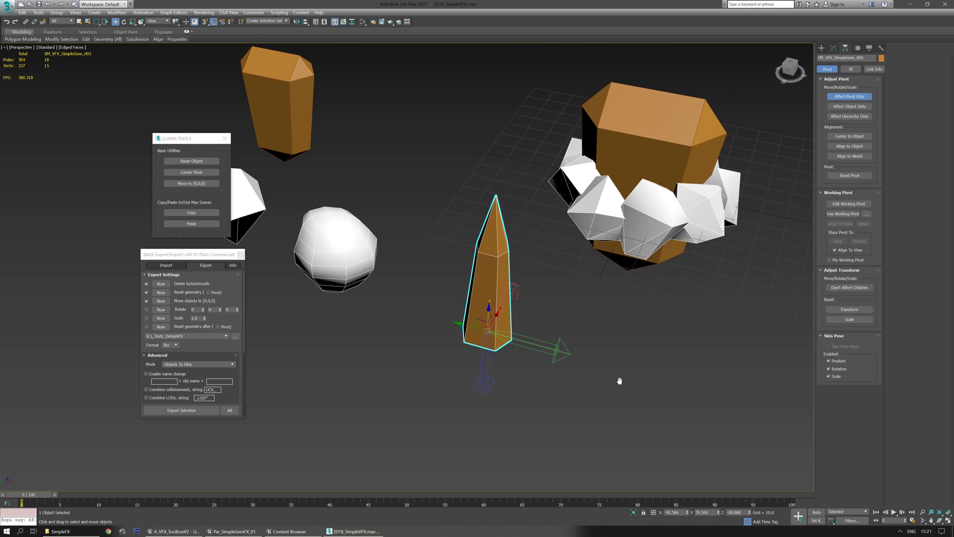
left_click(821, 48)
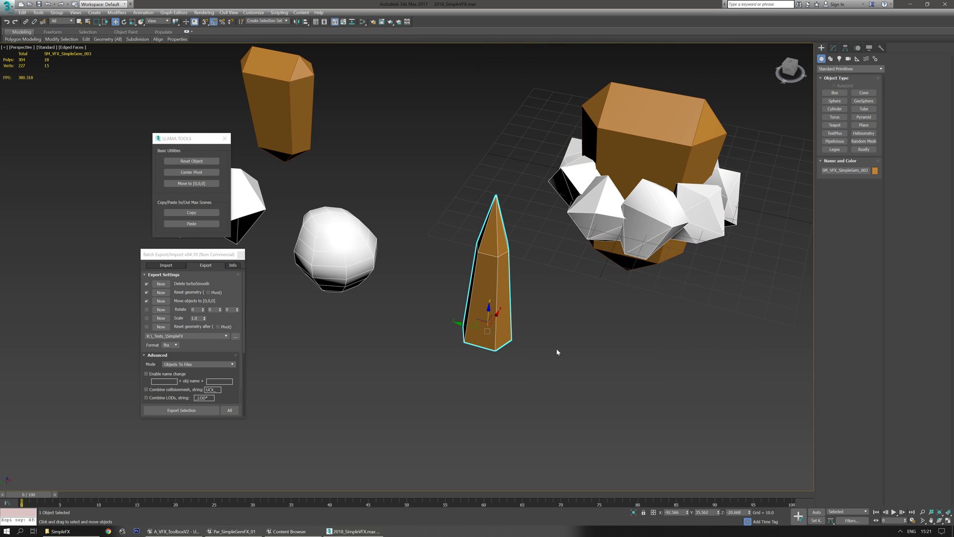
- Scale the crystal into a taller spike that is narrower in both width and depth
middle_click_drag(550, 358, 520, 385, "alt")
key("r")
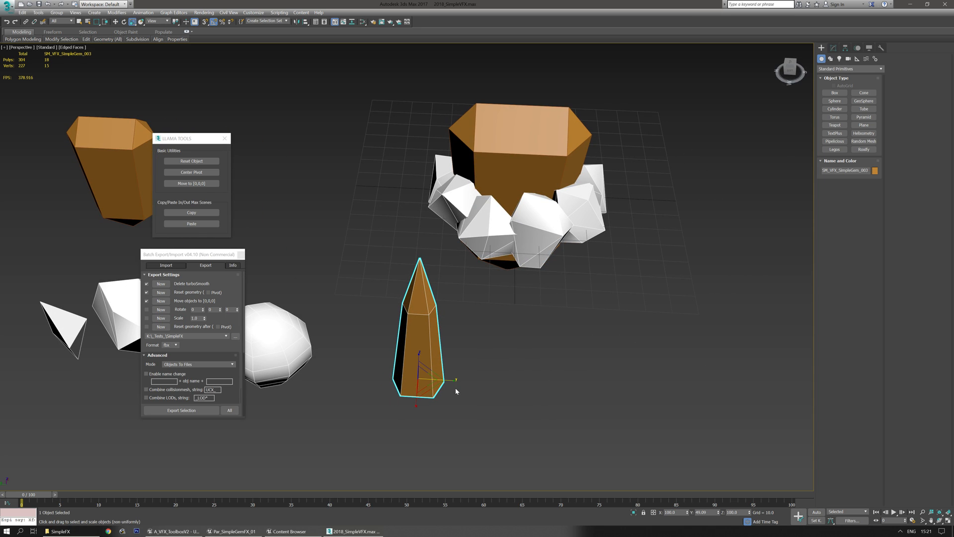
left_click(456, 382)
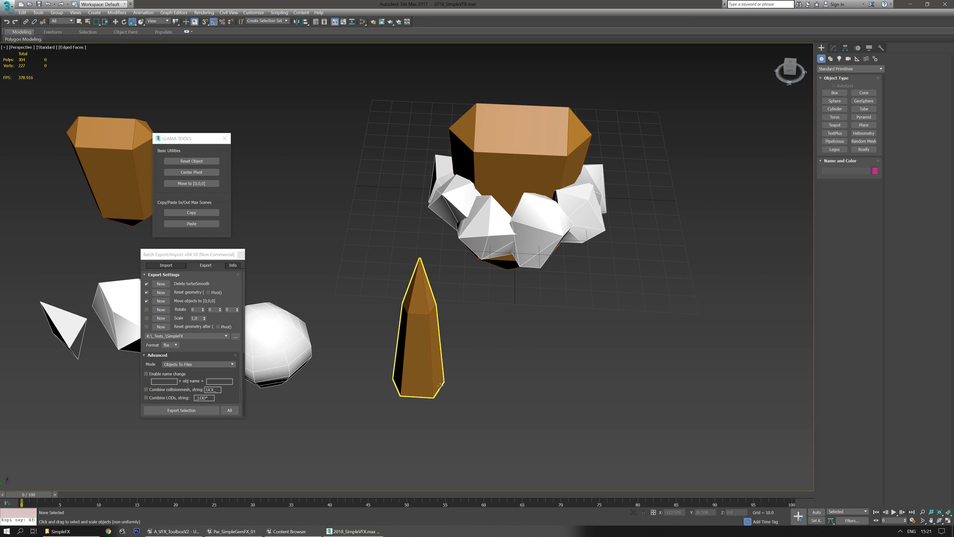
middle_click_drag(432, 382, 419, 379)
left_click(419, 380)
left_click_drag(419, 379, 407, 379)
mouse_move(468, 393)
middle_mouse_down("alt")
mouse_move(455, 378)
mouse_move(481, 390)
mouse_move(475, 398)
mouse_move(480, 379)
middle_mouse_up("alt")
key("w")
key("r")
mouse_move(433, 378)
left_mouse_down()
mouse_move(434, 366)
mouse_move(438, 379)
left_mouse_up()
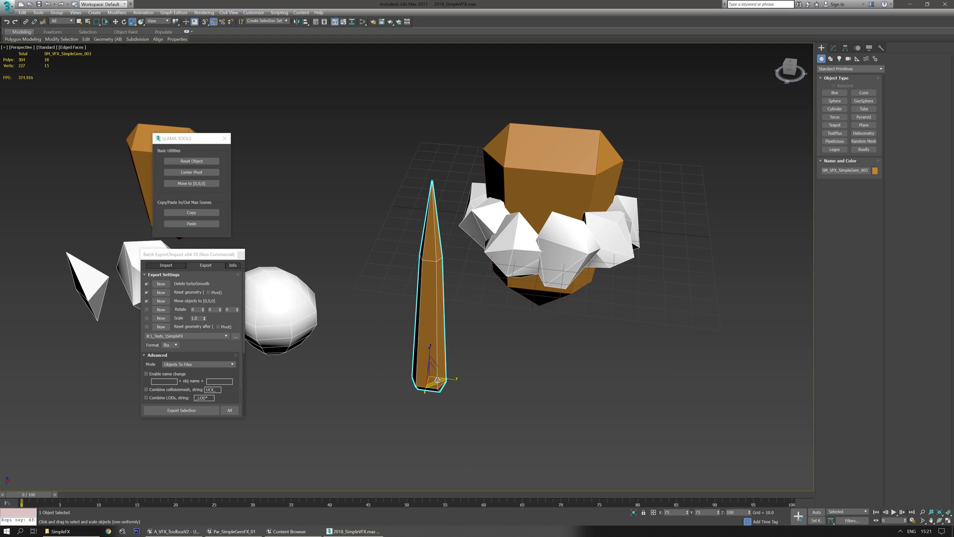
- Reset the scaled crystal with the Reset Object utility of Llama Tools
key("w")
middle_click_drag(496, 380, 453, 395, "alt")
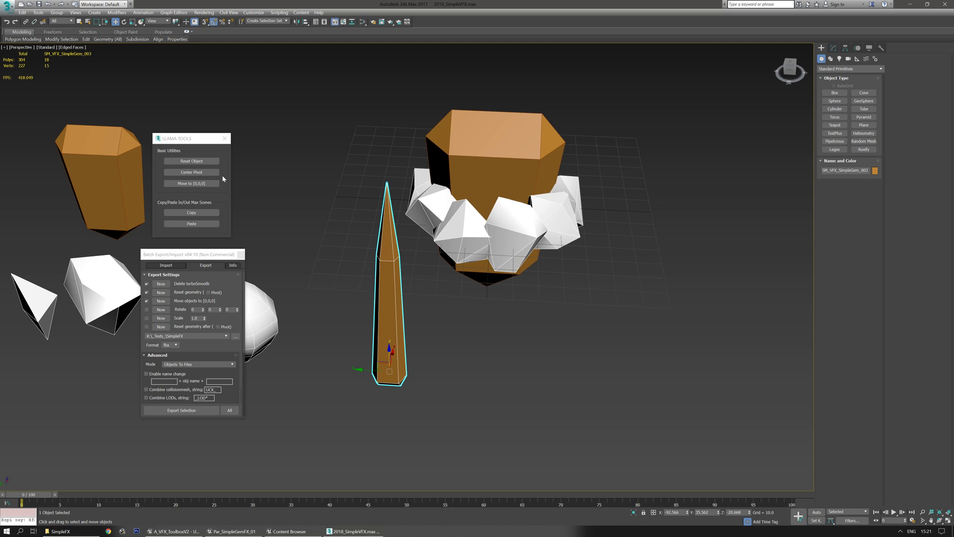
left_click(214, 163)
- Connect the ring of long vertical edges on the crystal's body to add a horizontal edge loop around it
scroll(437, 309, "up", 4)
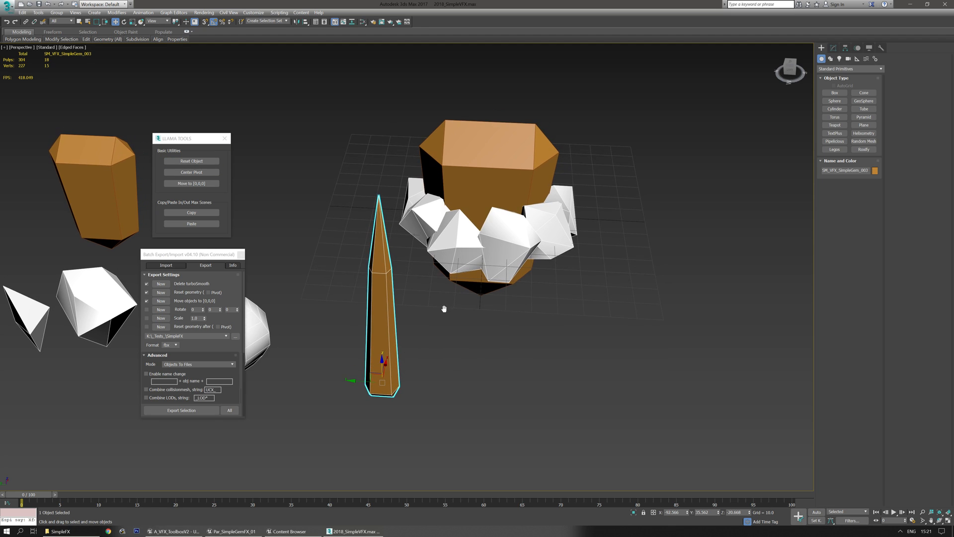
middle_click_drag(421, 354, 464, 327, "alt")
key("2")
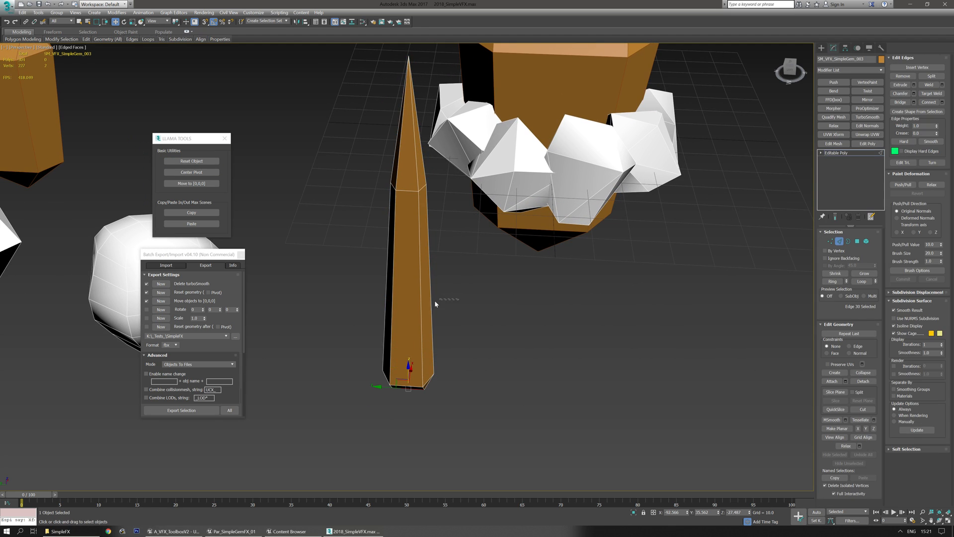
key("ctrl+shift+e")
middle_click_drag(420, 308, 406, 312, "alt")
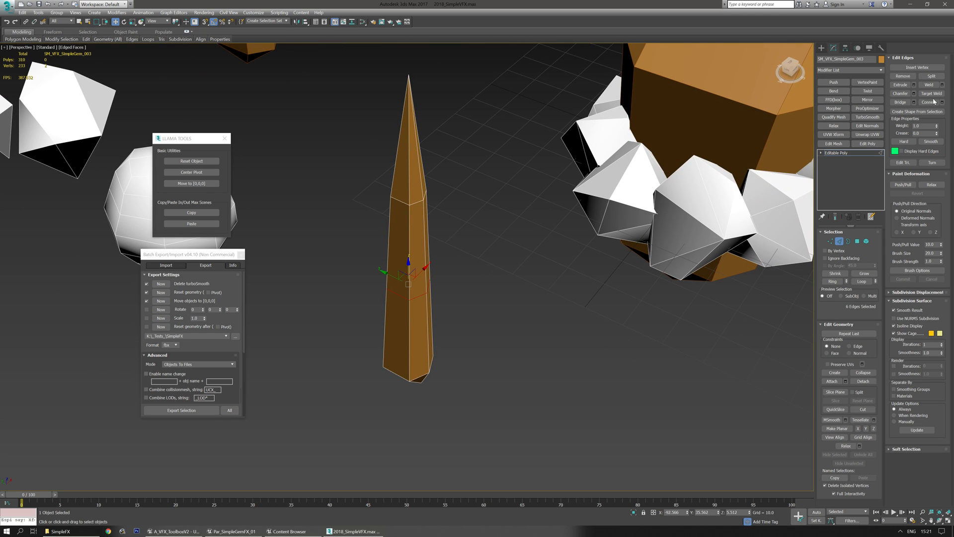
left_click_drag(354, 254, 353, 253)
middle_click_drag(598, 271, 467, 336, "alt")
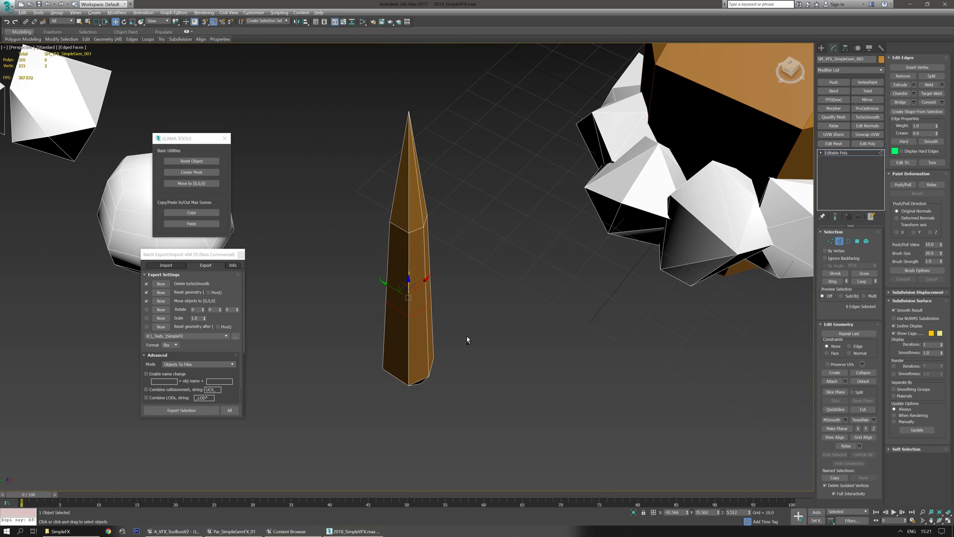
- Select the new horizontal edge loop and move it down about 16 units toward the crystal's base
key("e")
key("r")
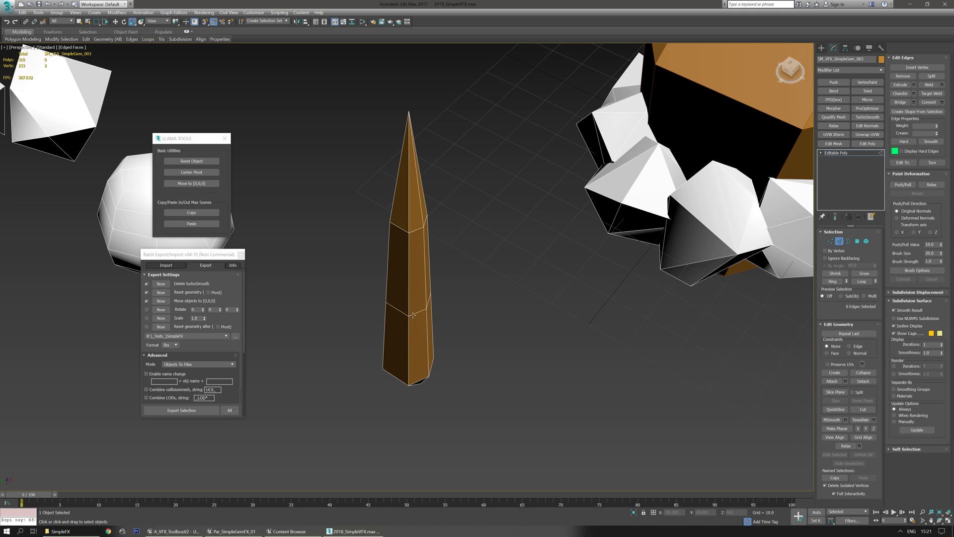
left_click_drag(413, 313, 413, 316)
middle_click_drag(408, 334, 420, 312, "alt")
key("w")
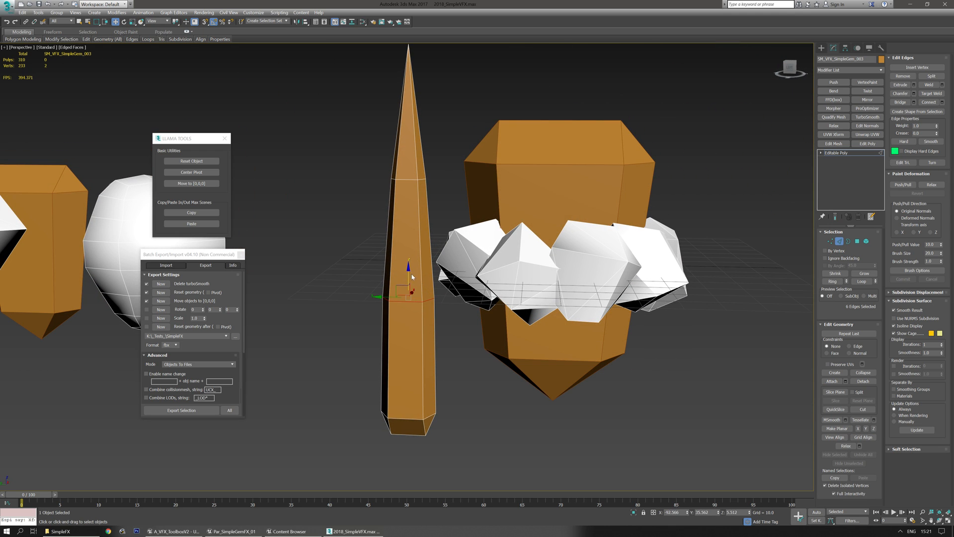
left_click_drag(408, 272, 400, 341)
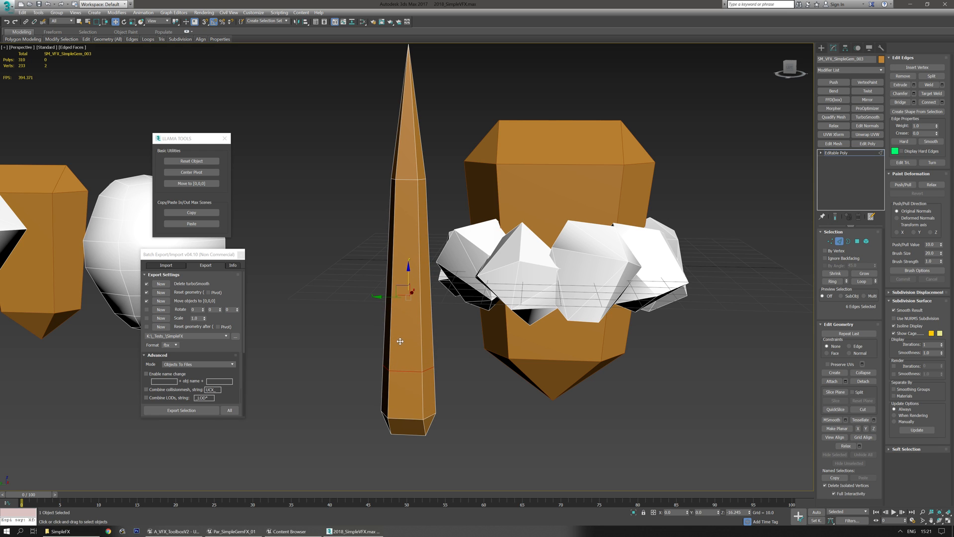
- Leave edge editing and rename the crystal mesh as SM_VFX_SimpleGem_02
middle_click_drag(460, 354, 465, 383, "alt")
scroll(460, 354, "down", 5)
scroll(467, 375, "up", 3)
left_click(822, 48)
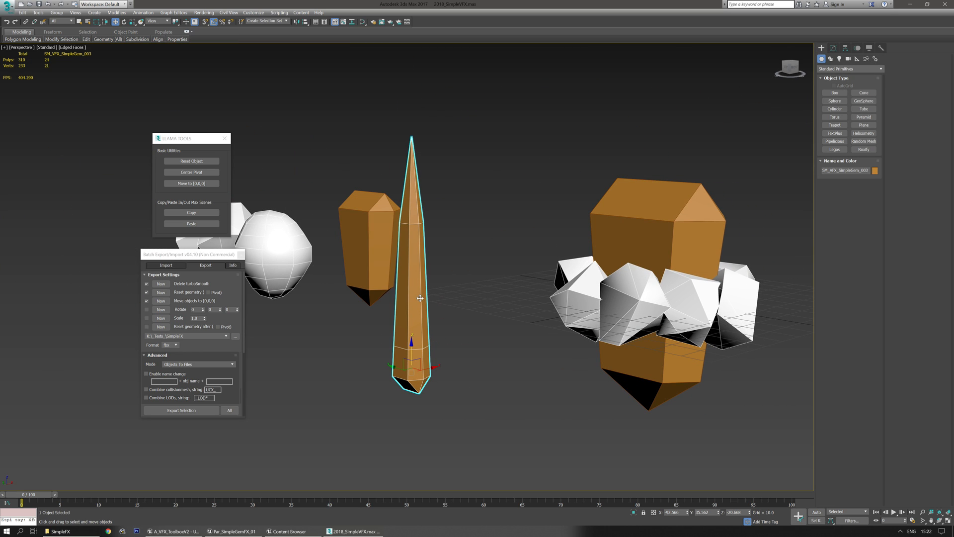
middle_click_drag(746, 307, 702, 309)
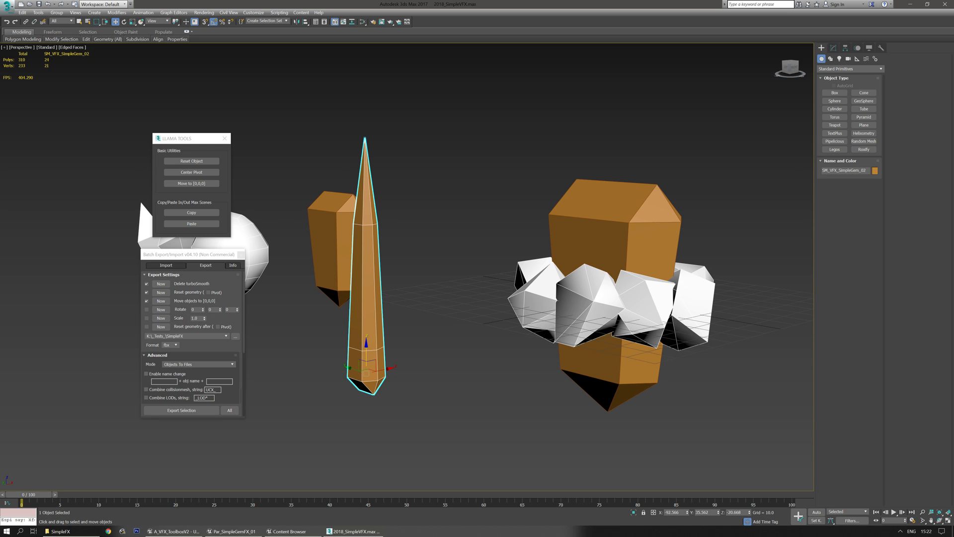
- Export the selected crystal mesh as an FBX file to the SimpleFX folder, then deselect it
middle_click_drag(491, 295, 429, 337, "alt")
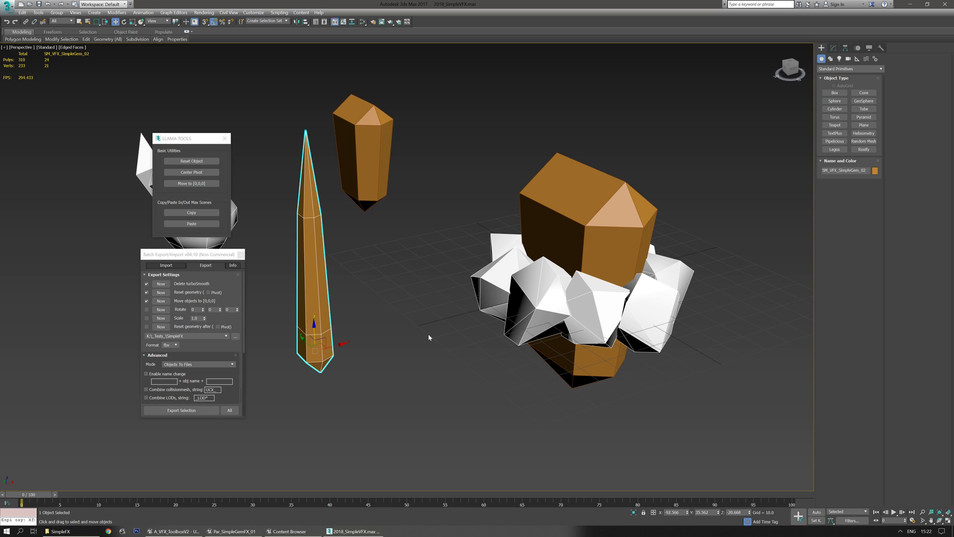
middle_click_drag(367, 352, 425, 279, "alt")
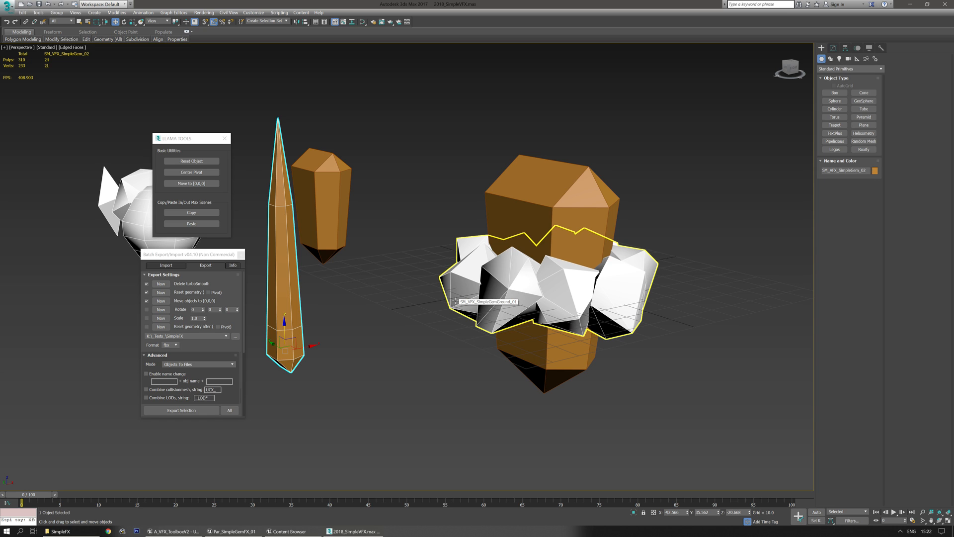
middle_click_drag(398, 329, 505, 338, "alt")
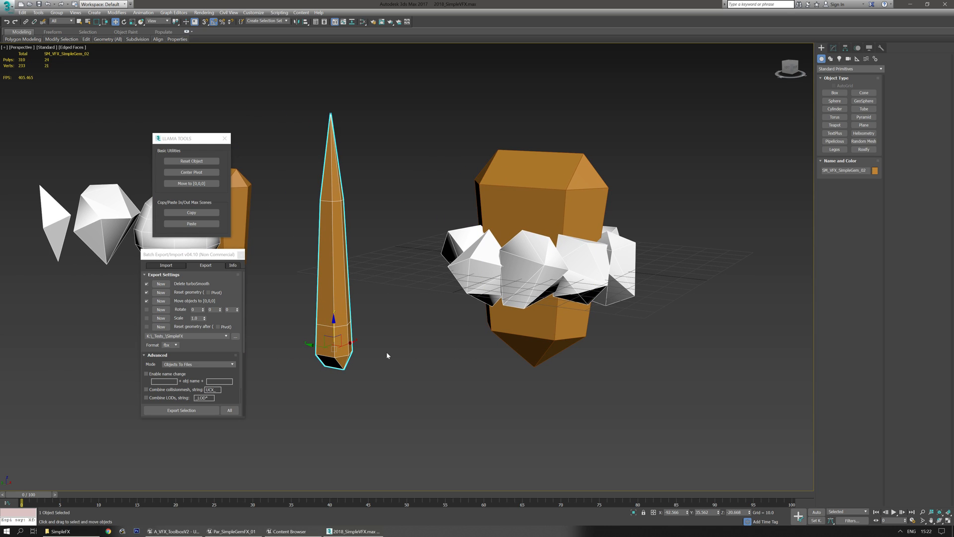
left_click(198, 411)
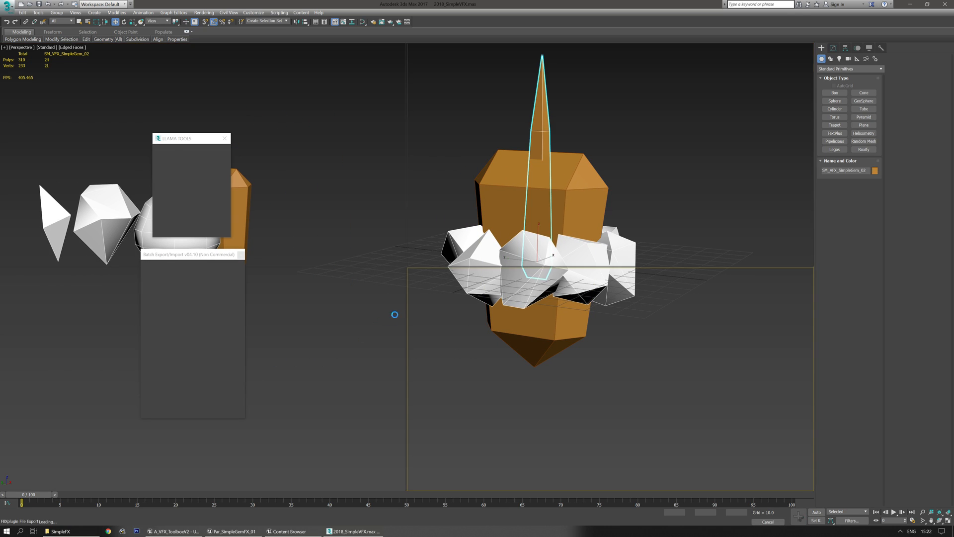
left_click(517, 307)
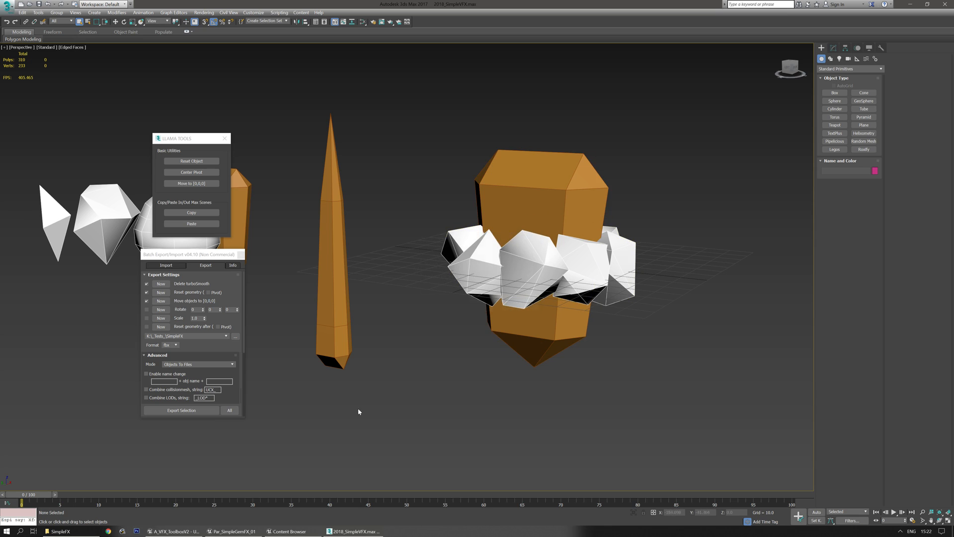
- Switch to Unreal Engine and import SM_VFX_SimpleGem_02.fbx into the SimpleFX StaticMeshes folder with the default import options
left_click(289, 531)
left_click(75, 531)
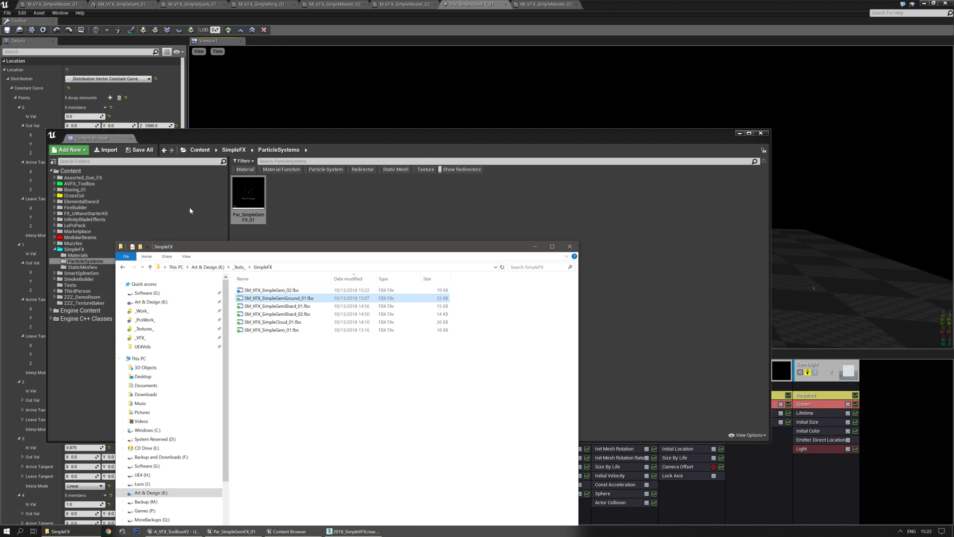
left_click_drag(217, 248, 338, 257)
left_click(88, 268)
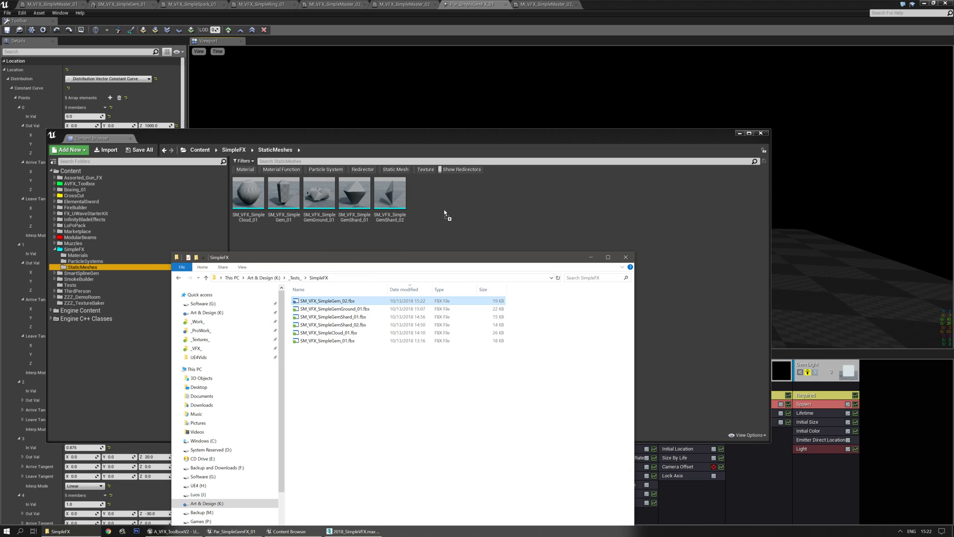
left_click_drag(445, 211, 444, 208)
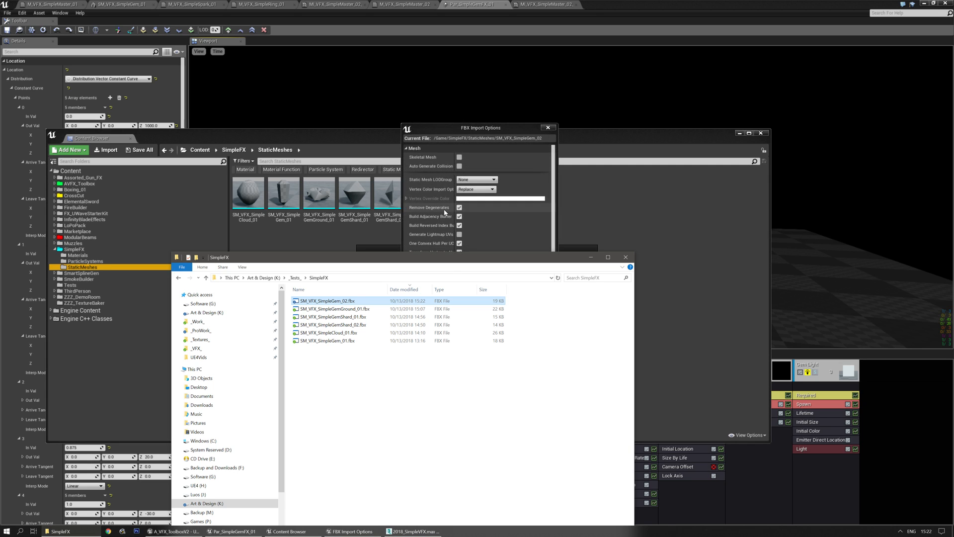
left_click(493, 392)
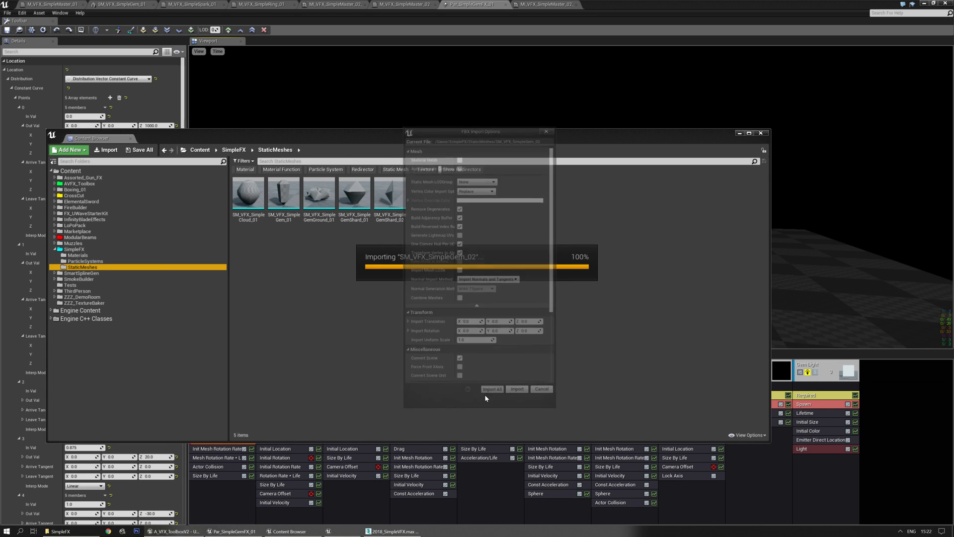
- Save the imported SM_VFX_SimpleGem_02 static mesh and move the Content Browser aside to reveal the particle system editor
left_click_drag(388, 136, 434, 132)
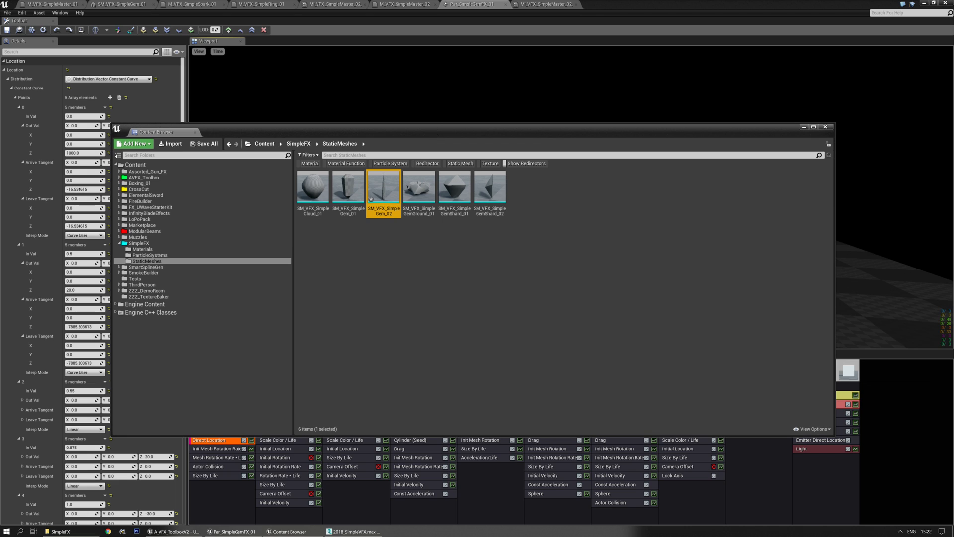
left_click(204, 144)
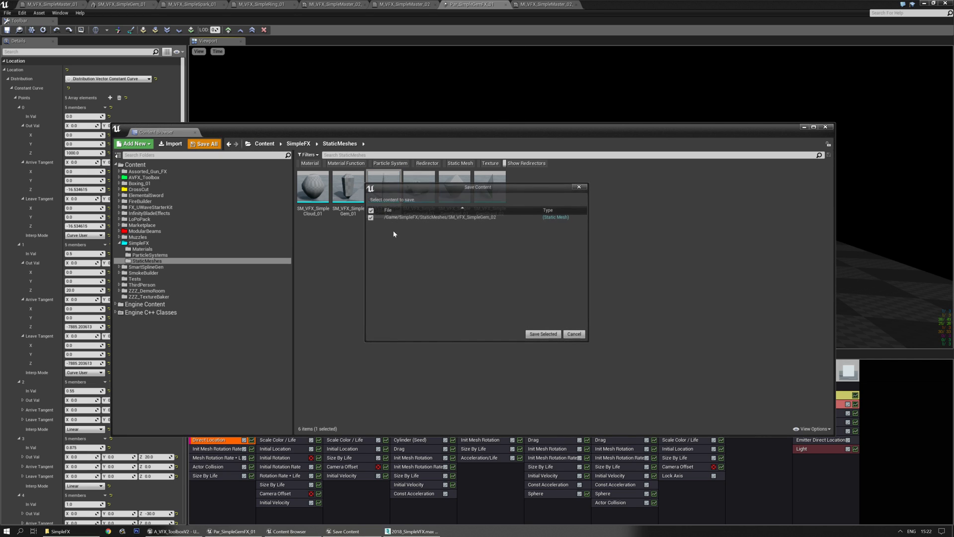
left_click(544, 334)
left_click_drag(437, 131, 0, 92)
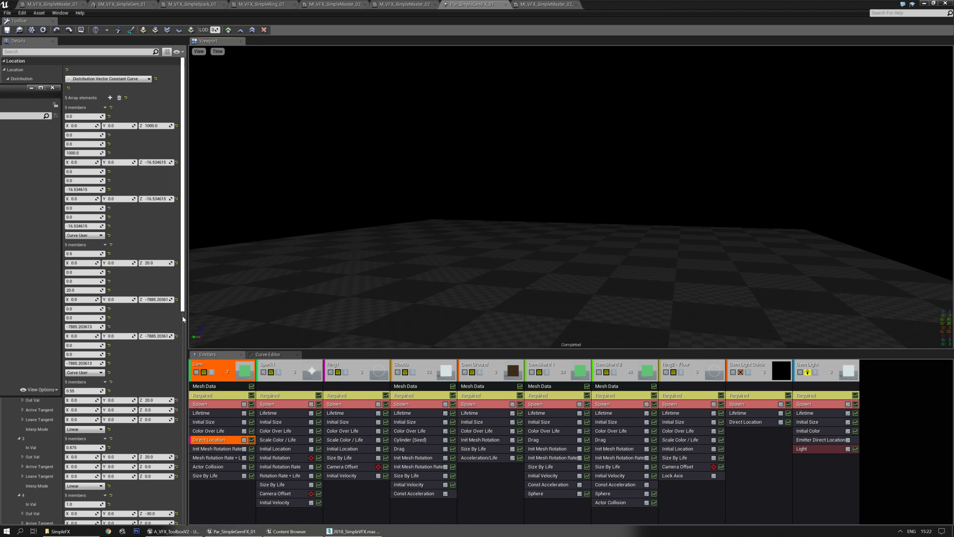
- Enlarge the preview area and add a new sprite emitter after the Gem Light emitter in the particle system
left_click_drag(188, 339, 128, 339)
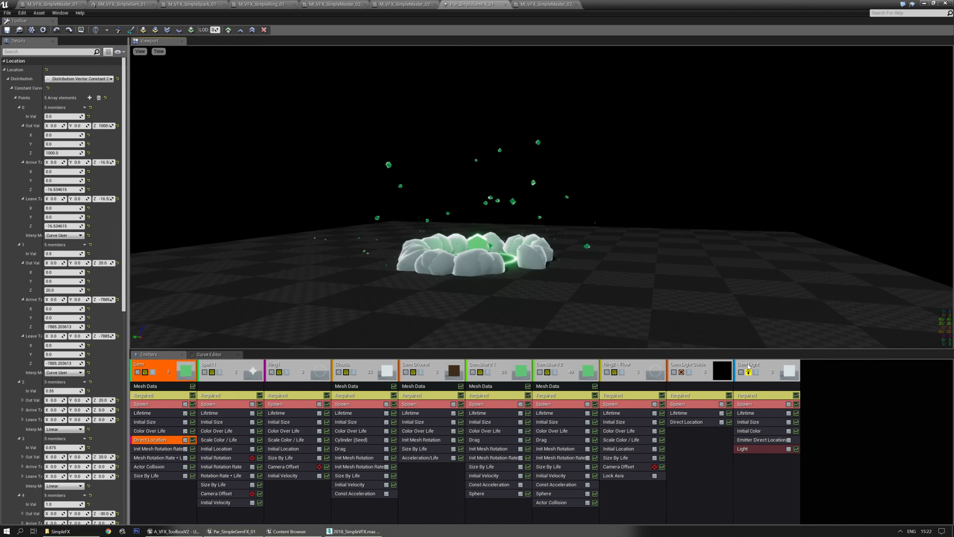
left_click(816, 379)
right_click(815, 380)
left_click(817, 383)
left_click(817, 382)
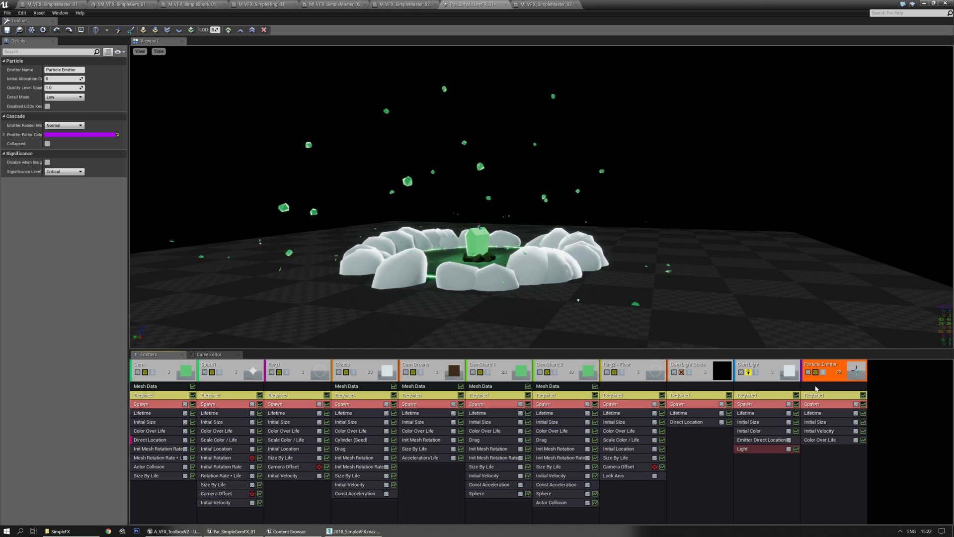
- Add Mesh Data to the new emitter and assign SM_VFX_SimpleGem_02 as its mesh
right_click(817, 382)
mouse_move(862, 228)
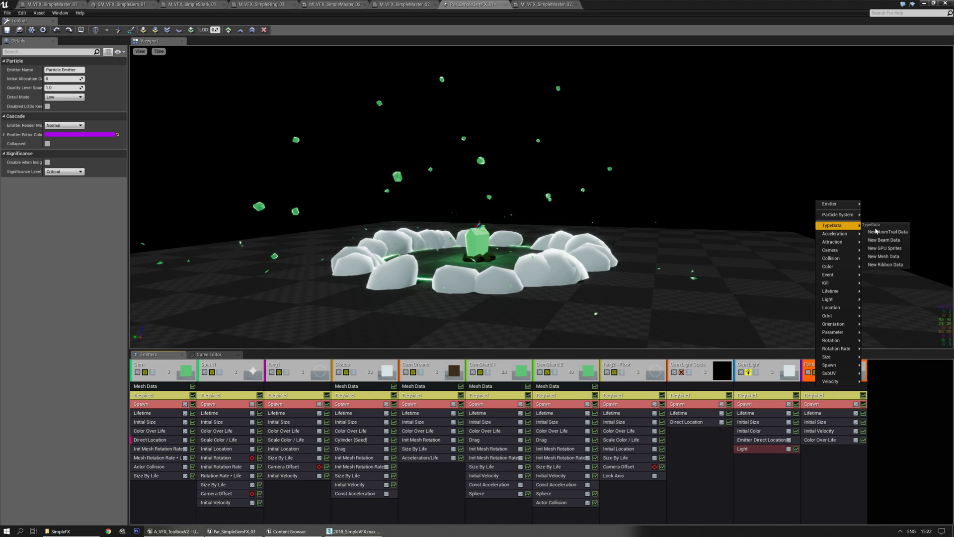
left_click(888, 257)
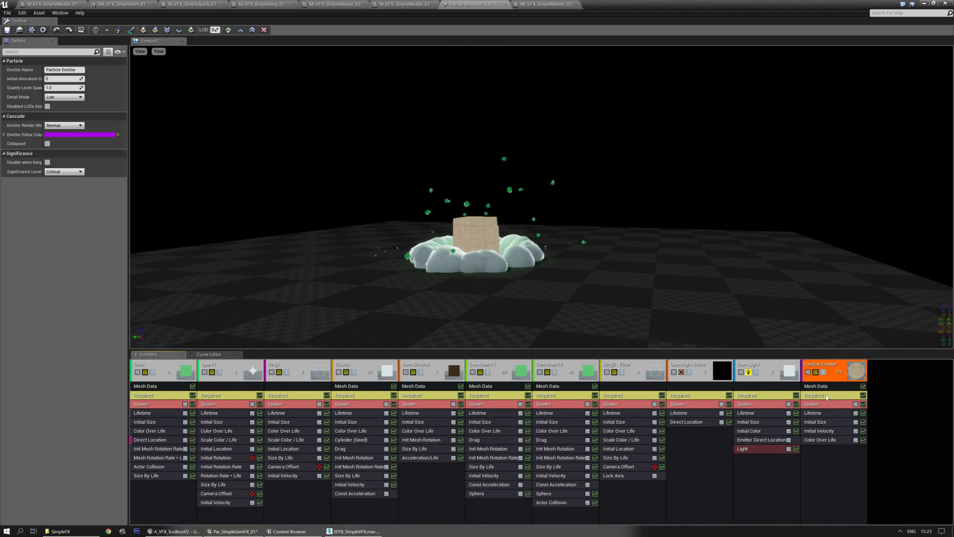
left_click(93, 76)
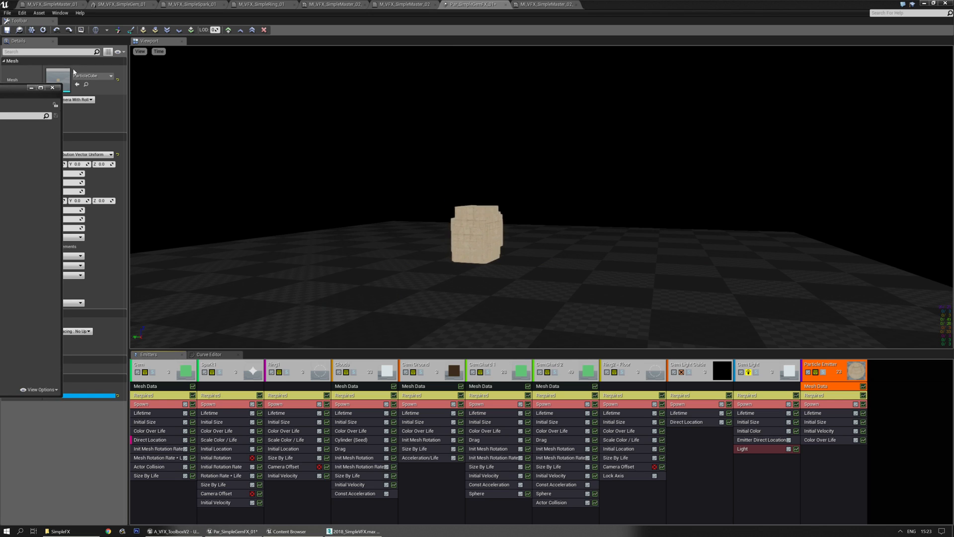
left_click(77, 85)
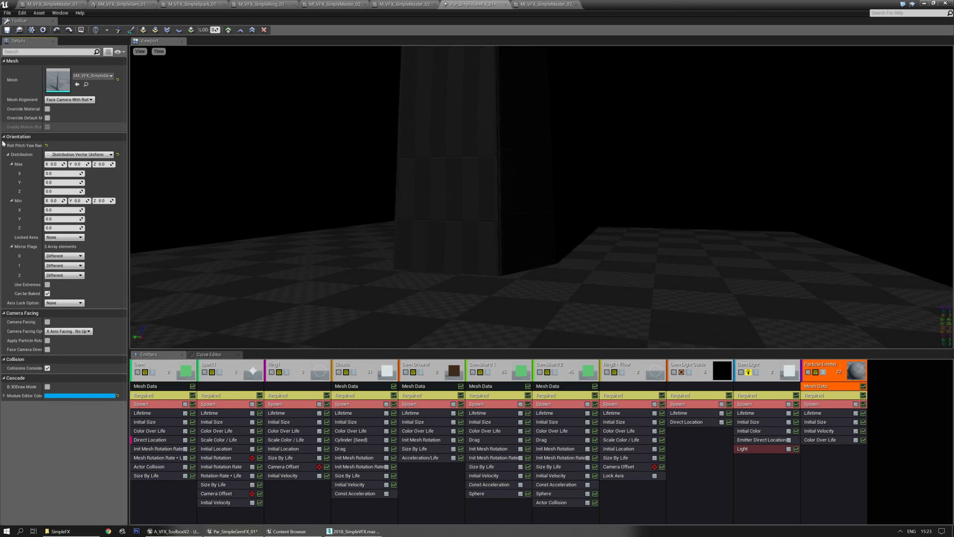
- Assign the green gem material to the new emitter's Required module and enable Override Material in its Mesh Data
left_click(831, 396)
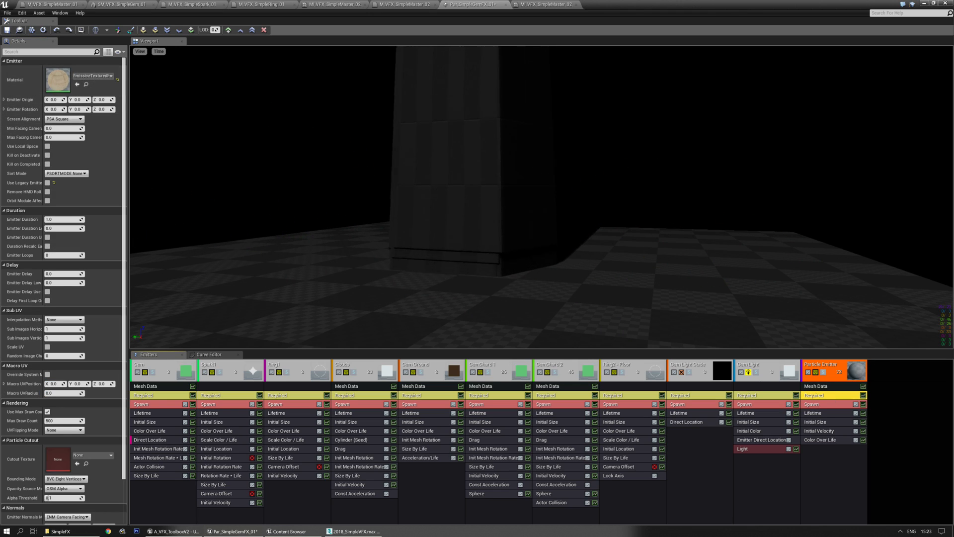
left_click(0, 125)
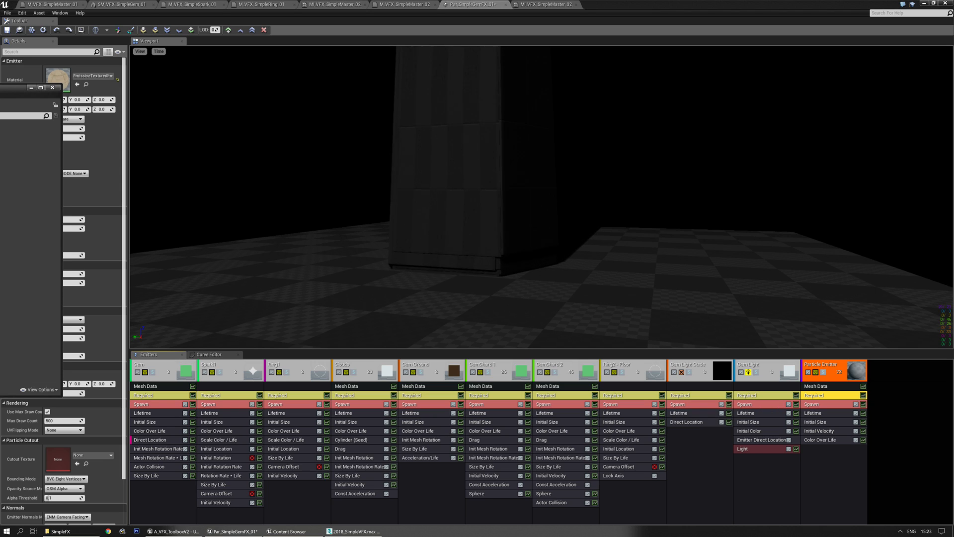
left_click(77, 84)
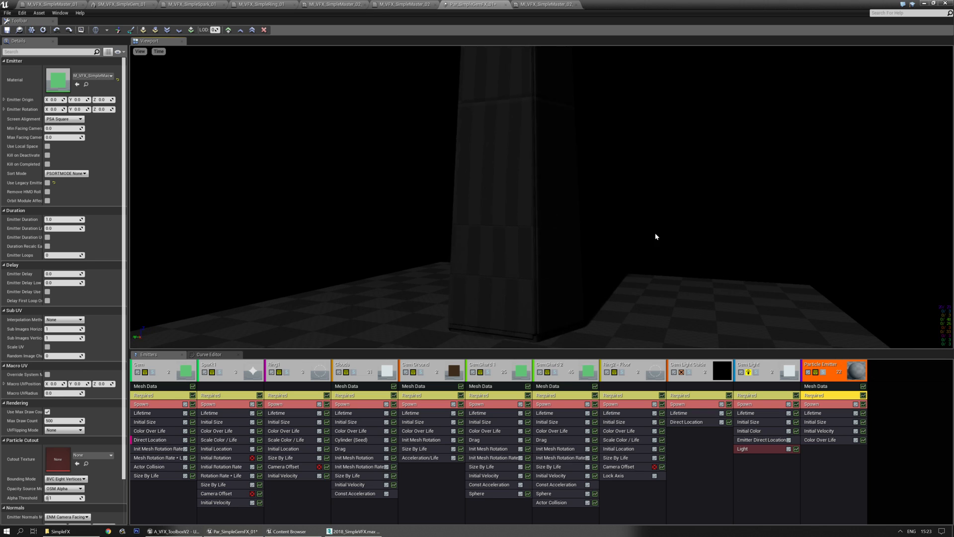
left_click(816, 385)
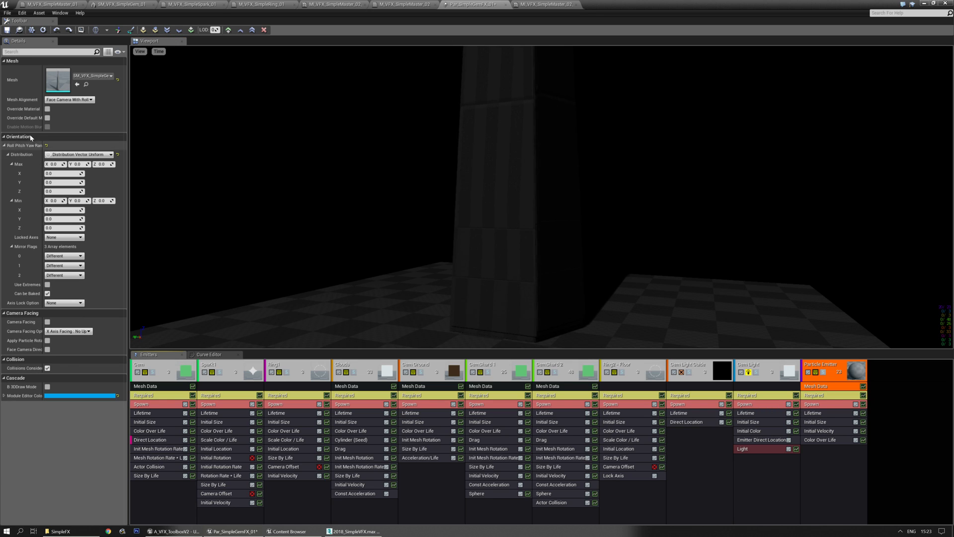
left_click(47, 109)
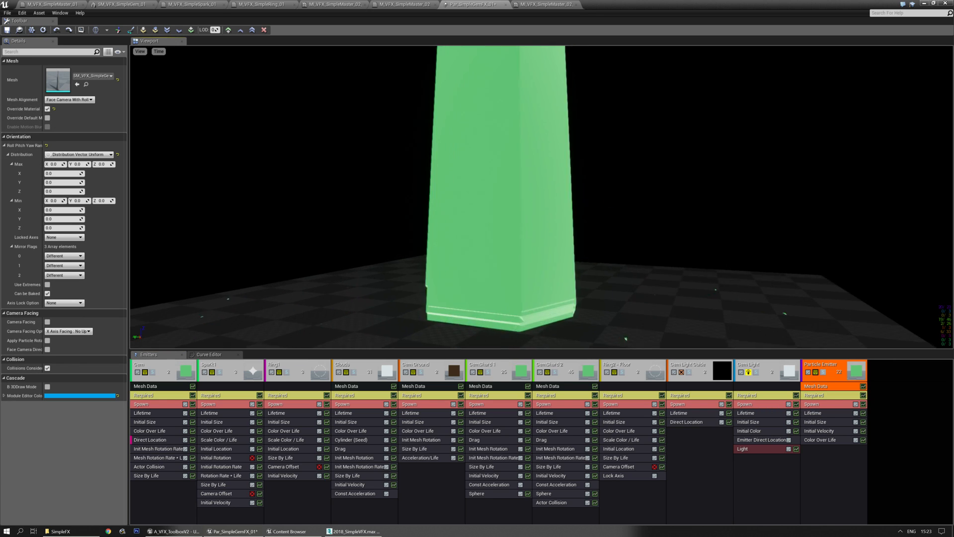
- Set the new emitter's Initial Size maximum to X 1.1, Y 1.1 and Z 1.25
left_click(815, 422)
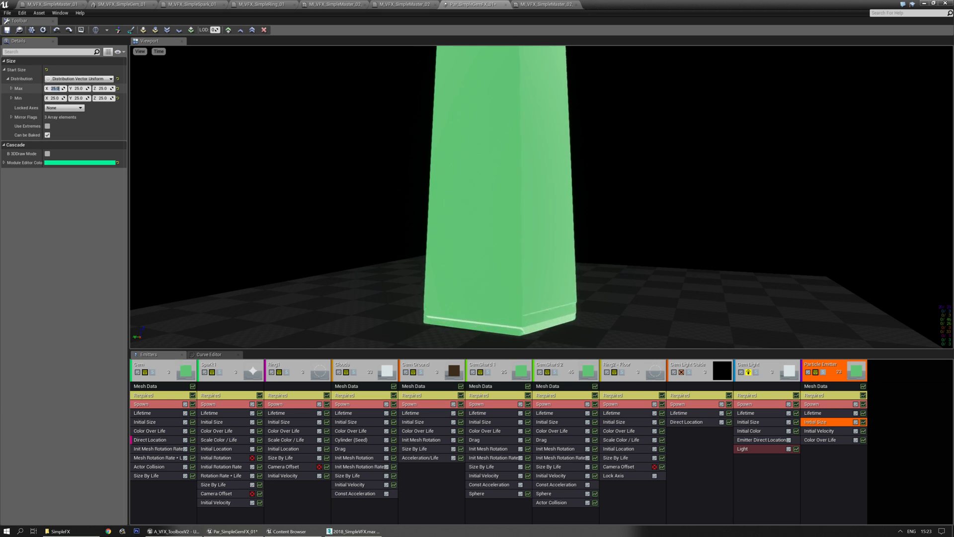
type("1.1")
key("Tab")
type("1.1")
key("Tab")
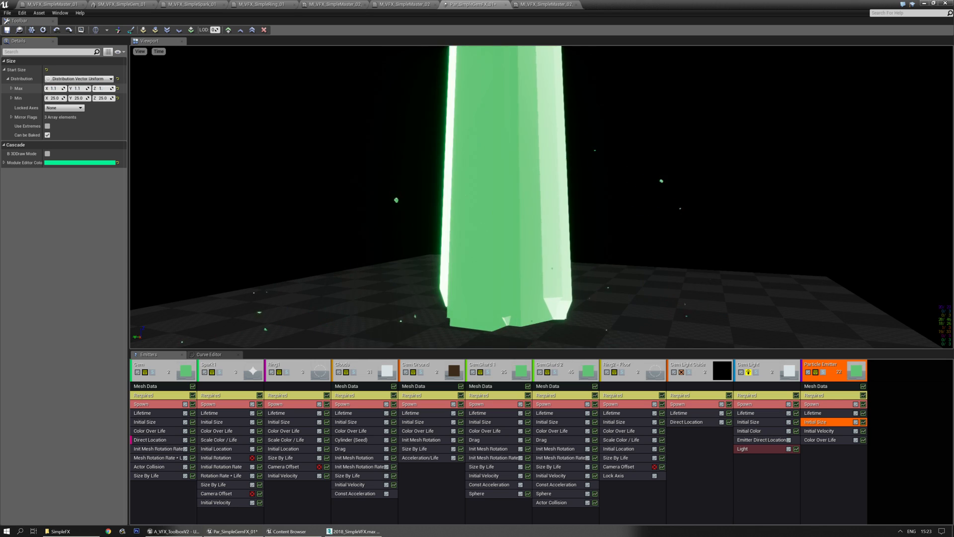
type("1.25")
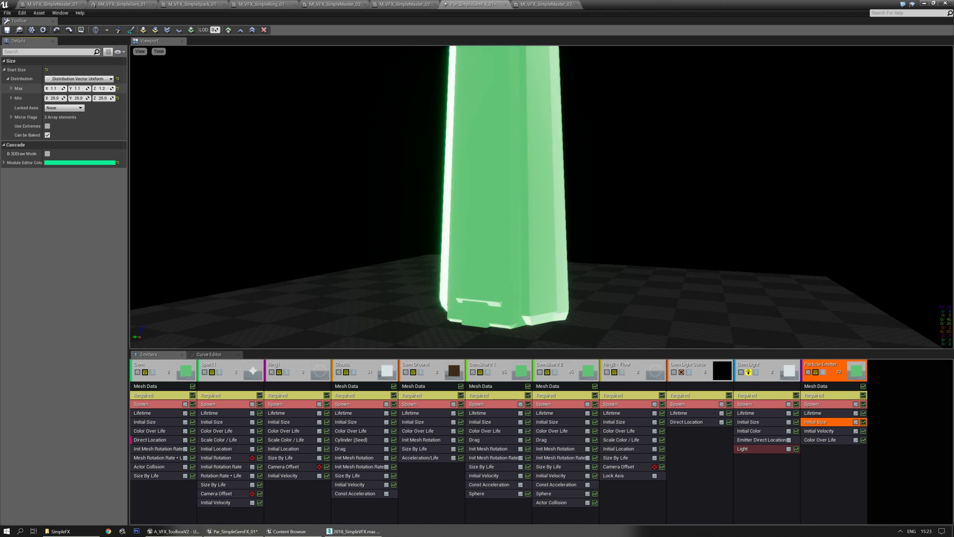
key("Tab")
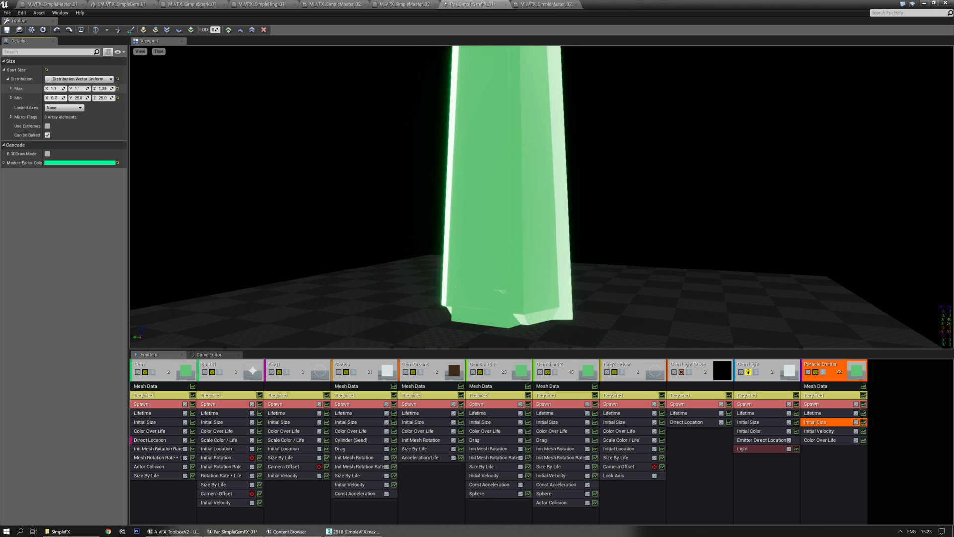
- Set the new emitter's Initial Size minimum to X 0.75, Y 0.75 and Z 1.0
type("0.75")
key("Tab")
type("0.75")
key("Tab")
type("1.0")
left_click_drag(542, 208, 447, 219)
left_click(835, 424)
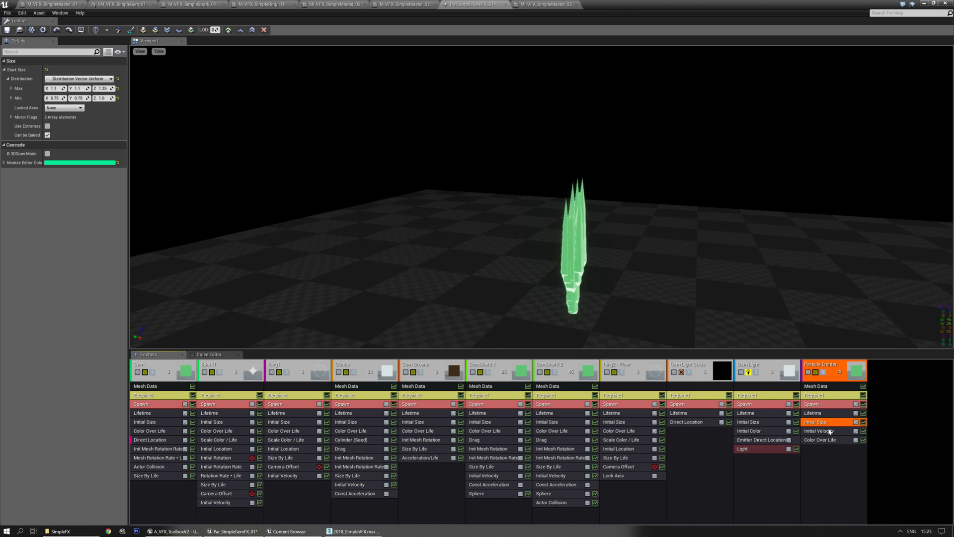
- Delete the Initial Velocity module from the new emitter and add an Init Mesh Rotation module
left_click(829, 432)
key("Delete")
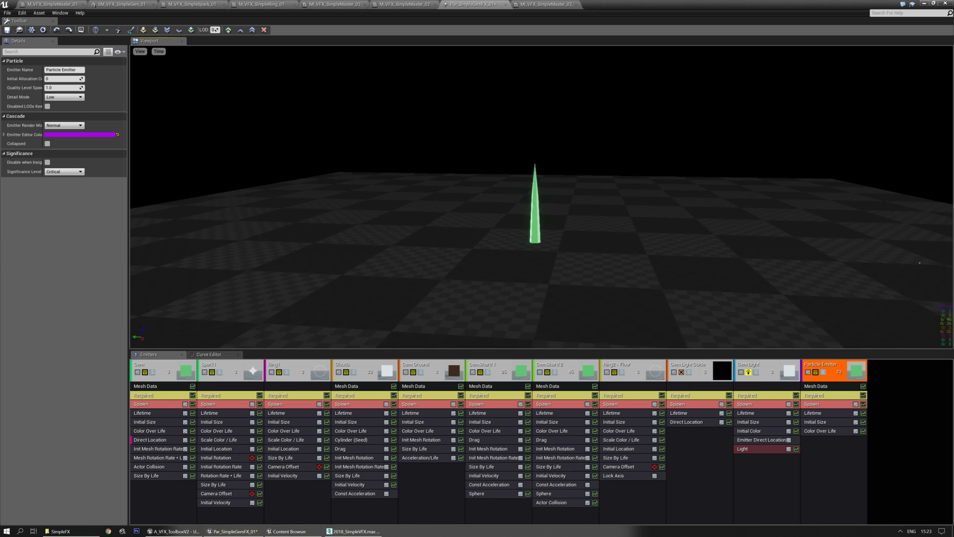
right_click(819, 450)
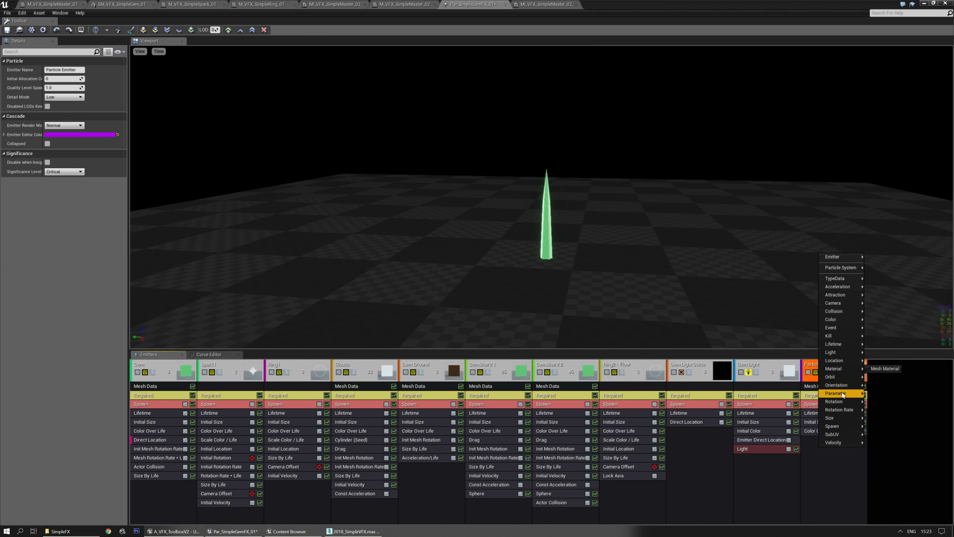
mouse_move(847, 401)
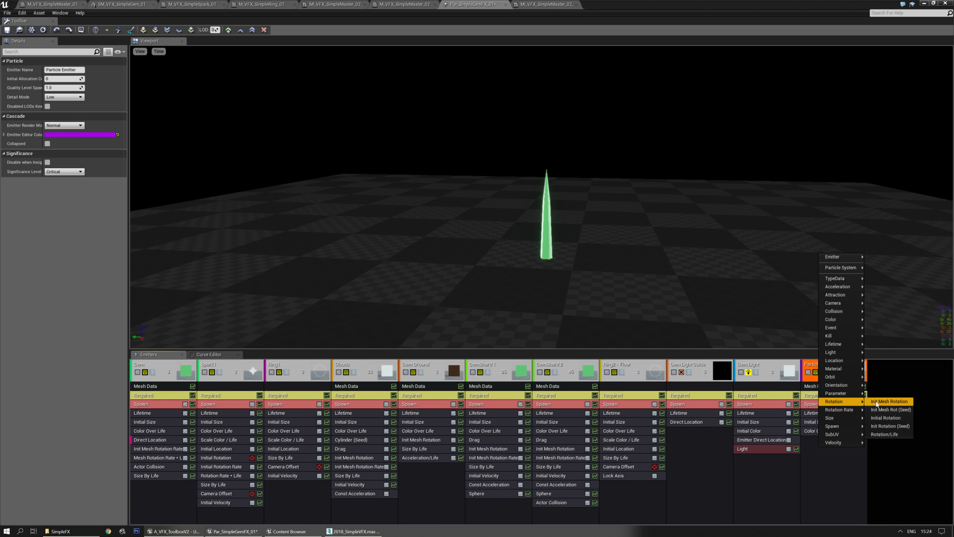
left_click(880, 402)
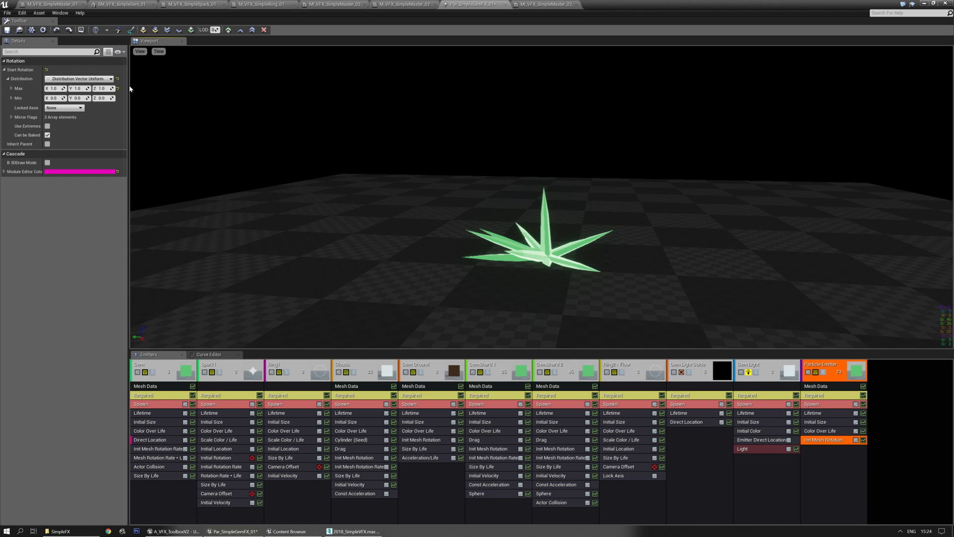
- Widen the module details and set the Start Rotation maximum to 0.2 on X and Y
left_click_drag(129, 85, 255, 87)
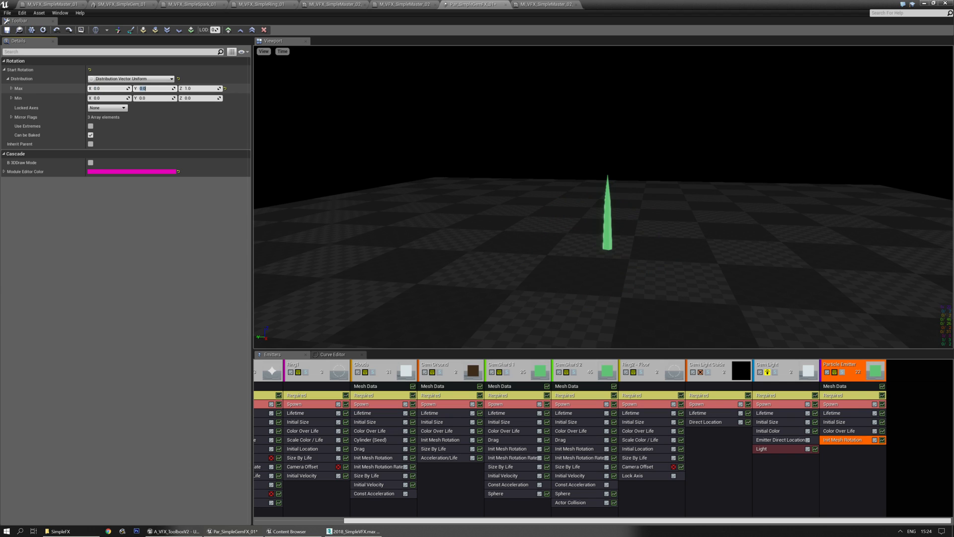
left_click(102, 89)
type("0.2")
key("Return")
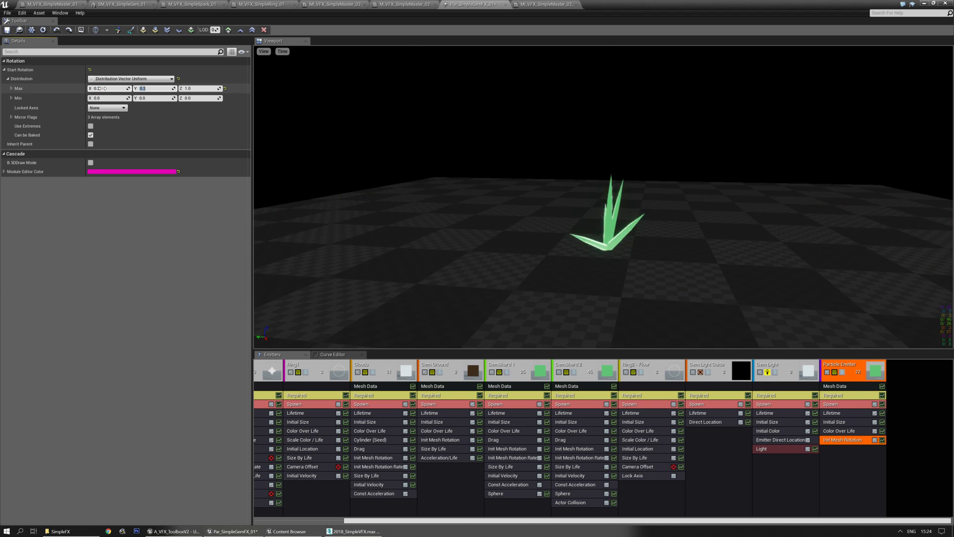
left_click_drag(427, 179, 607, 208)
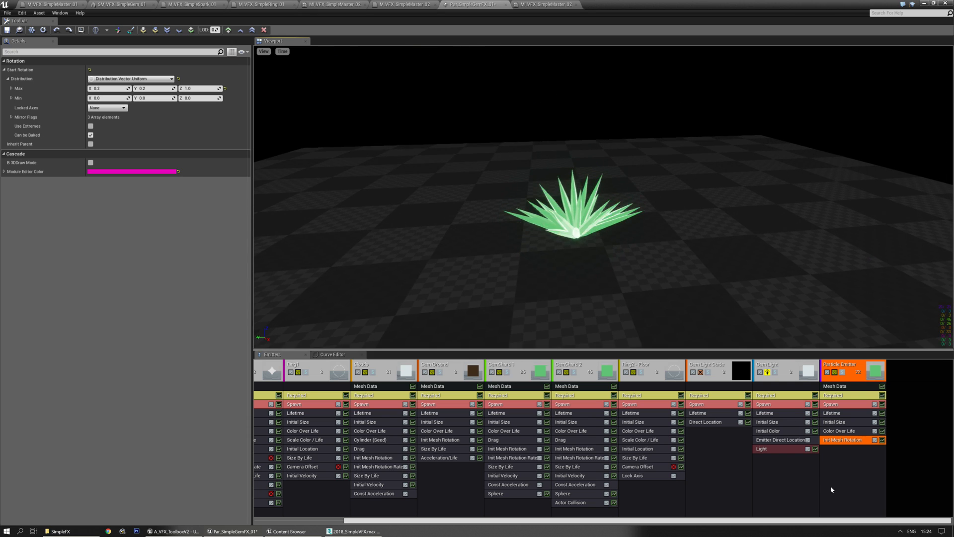
- Add a Size By Life module to the new emitter and replace its default curve points with one new point
left_click(847, 464)
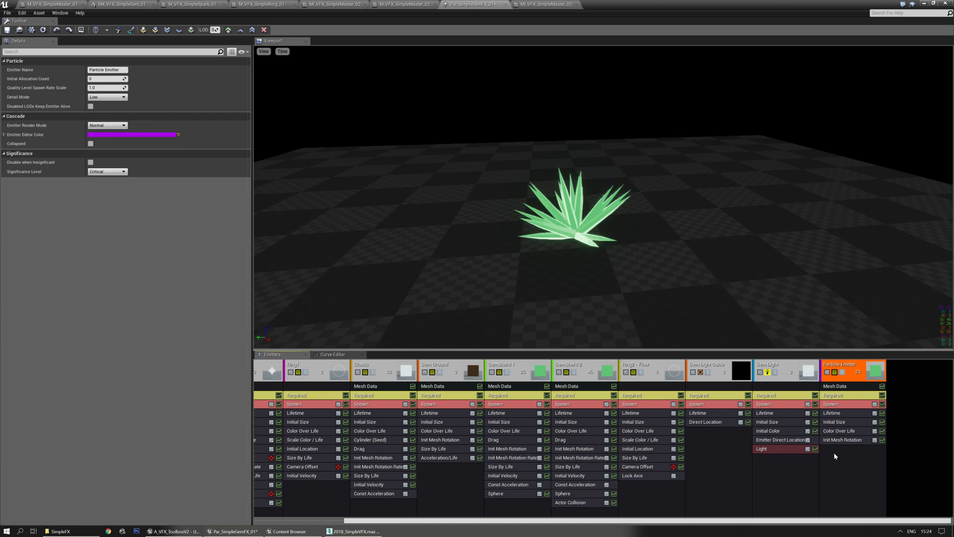
right_click(843, 461)
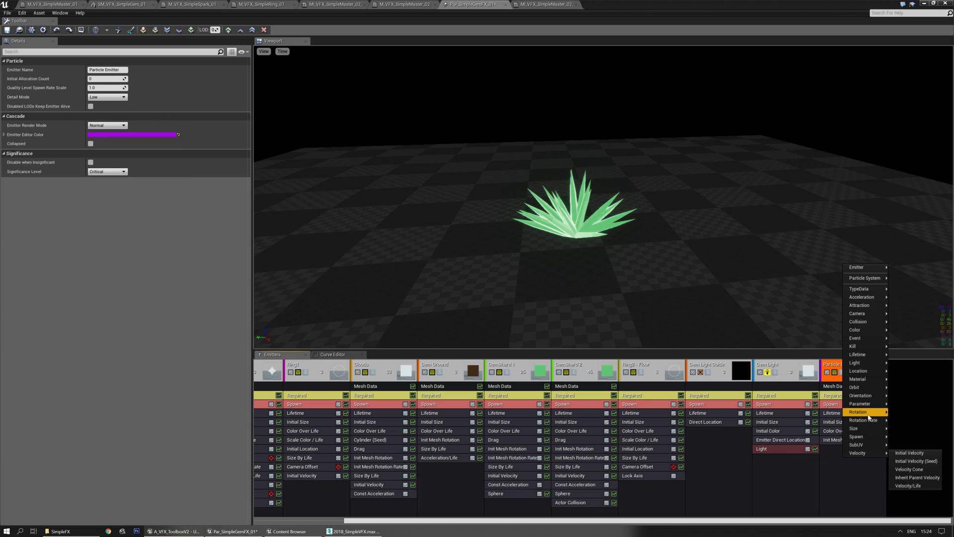
mouse_move(871, 439)
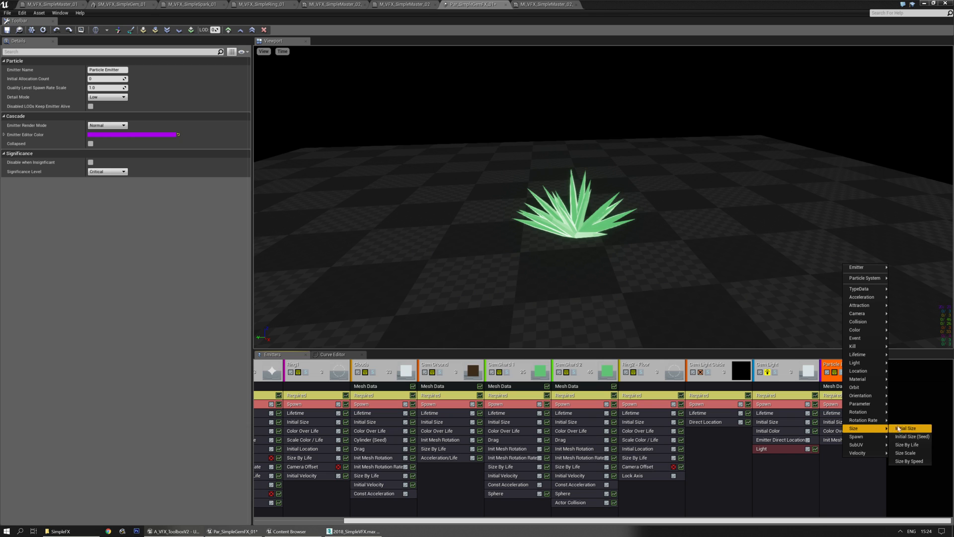
left_click(911, 444)
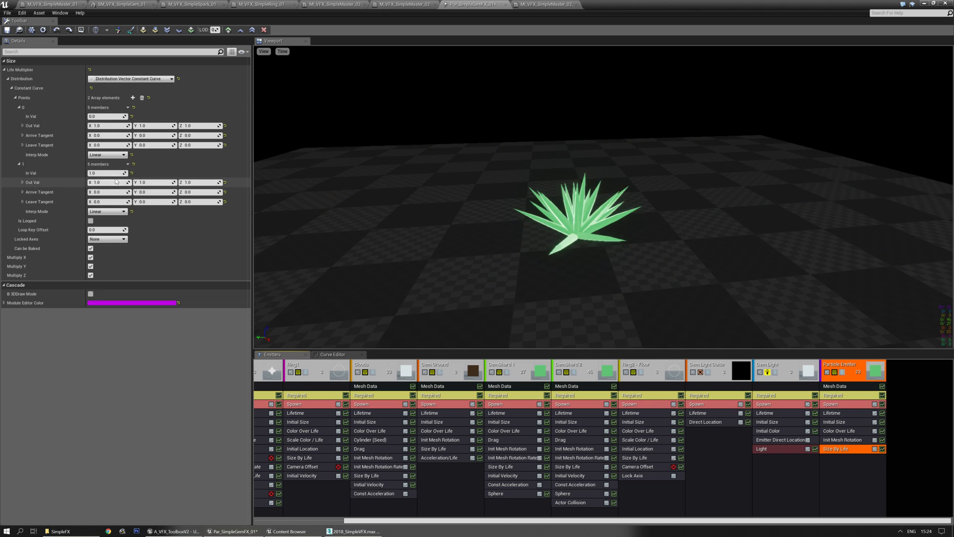
left_click(143, 98)
left_click(133, 98)
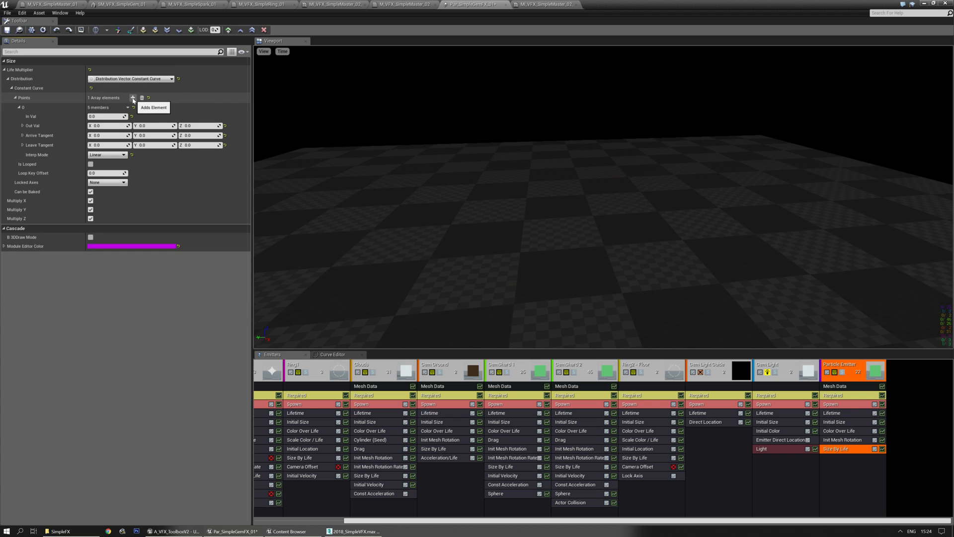
- Add five more points to the Life Multiplier curve of the new emitter's Size By Life module
left_click(133, 97)
left_click(133, 98)
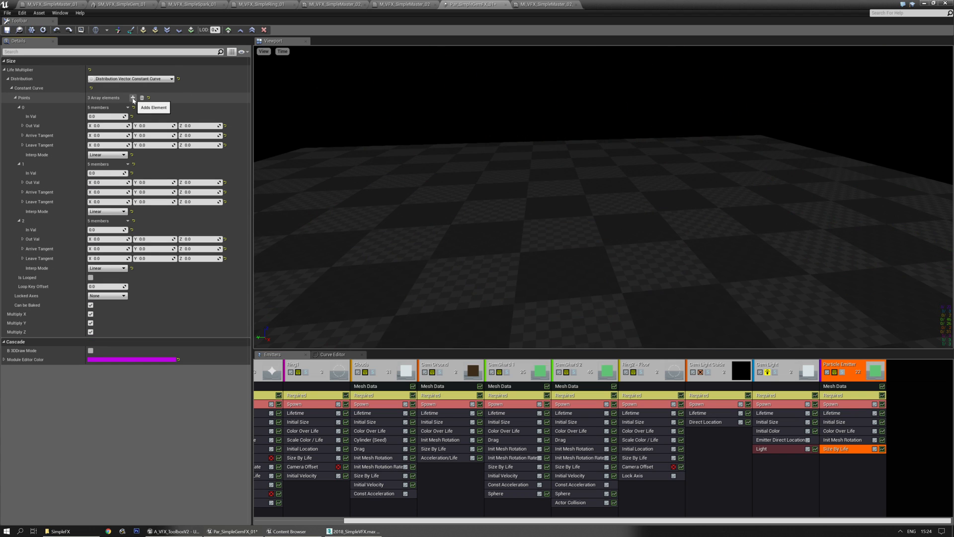
left_click(133, 98)
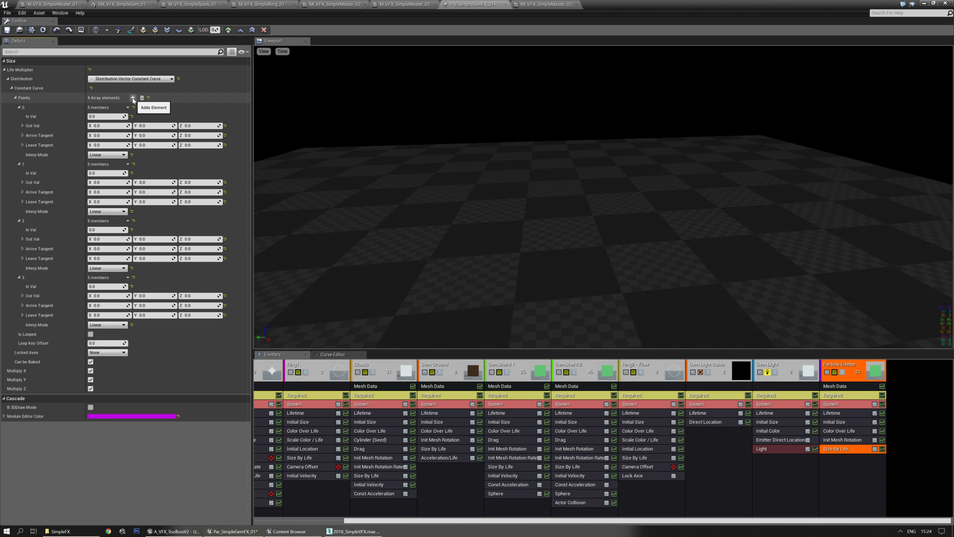
left_click(133, 97)
left_click(133, 98)
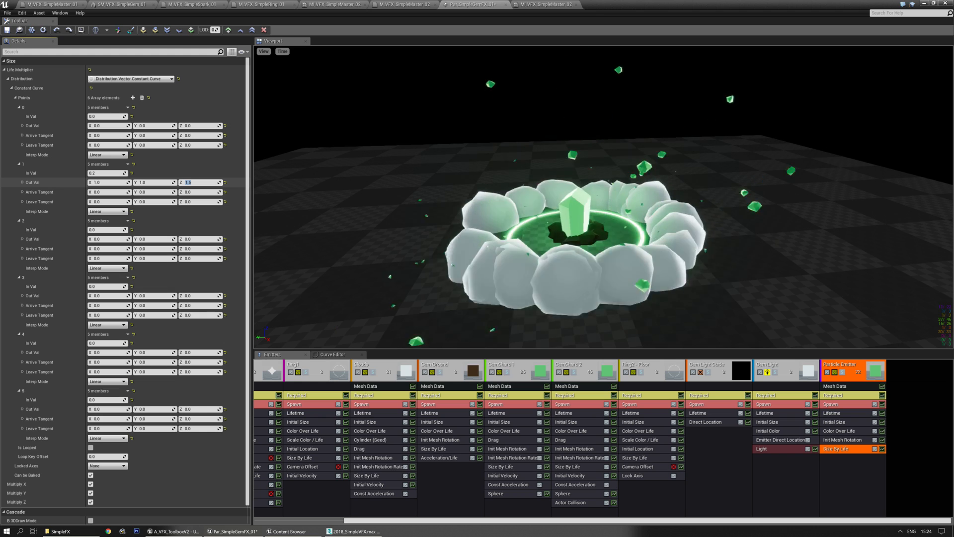
- Set curve point 2 to In Val 0.3, Out Val 0.9, 0.9, 1.0 and point 3 to In Val 0.4, Out Val 1.0, 1.0, 1.3
left_click(109, 230)
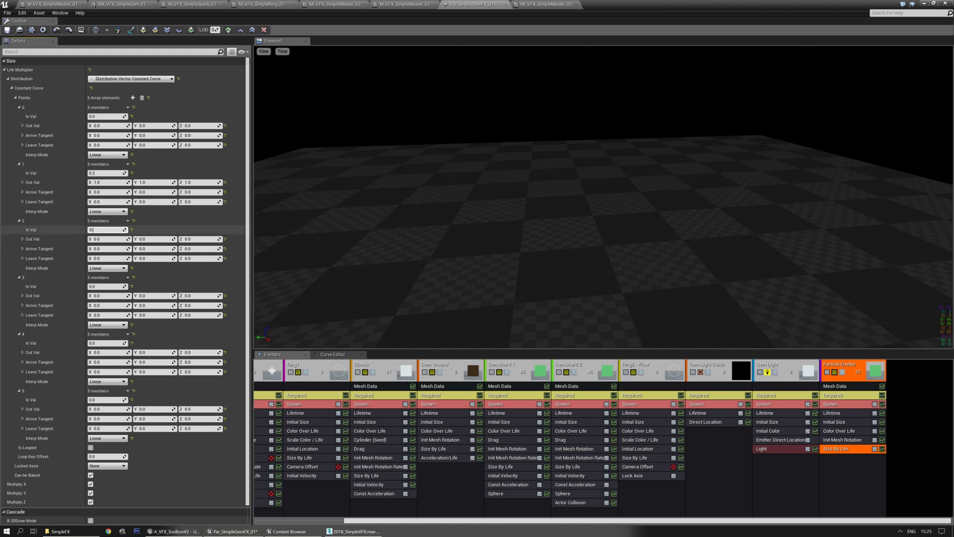
type("0.9")
key("Tab")
type("1")
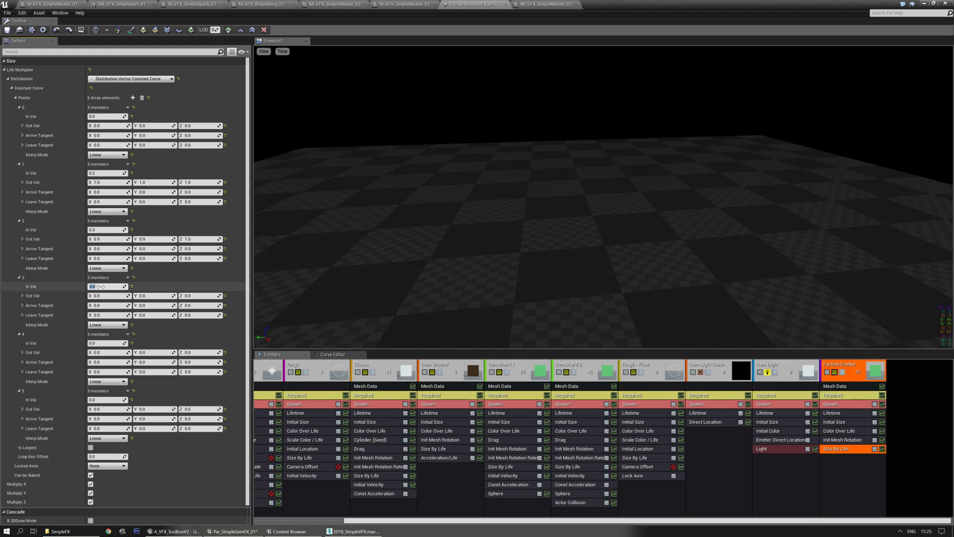
type("1")
key("Tab")
type("1.3")
key("Return")
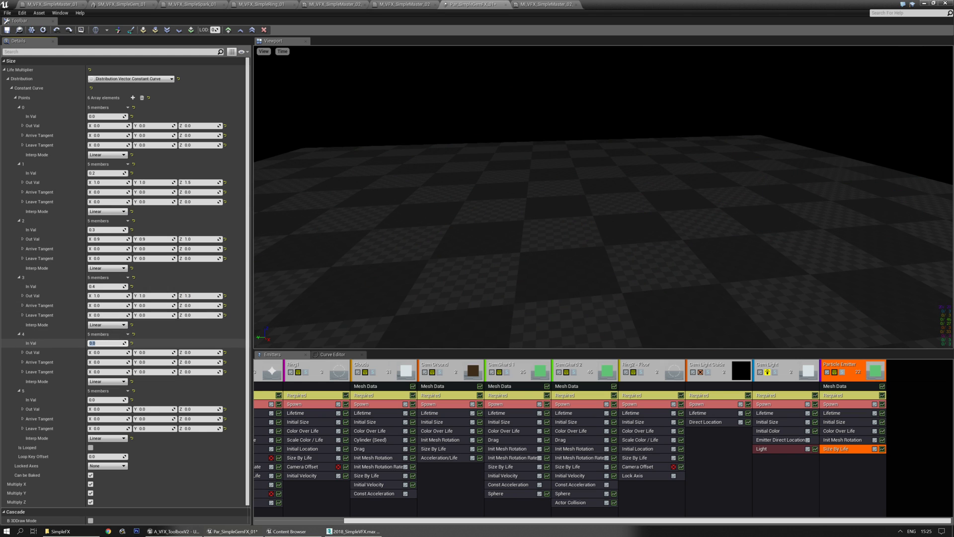
- Set curve point 4 to In Val 0.5, Out Val 0.9, 0.9, 1.0 and point 5 to In Val 0.6, Out Val 1.0 on all axes
type("0.9")
key("Tab")
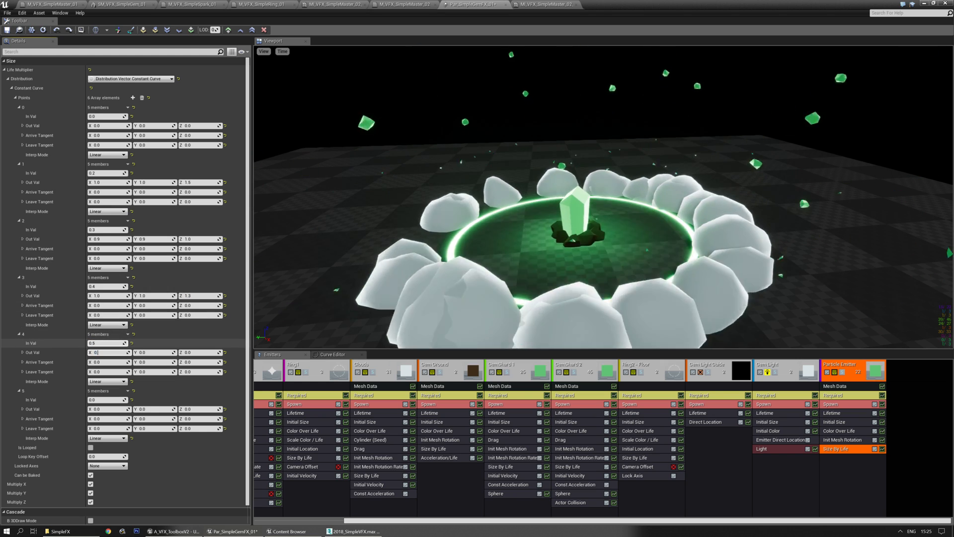
type("0.9")
key("Tab")
type("1")
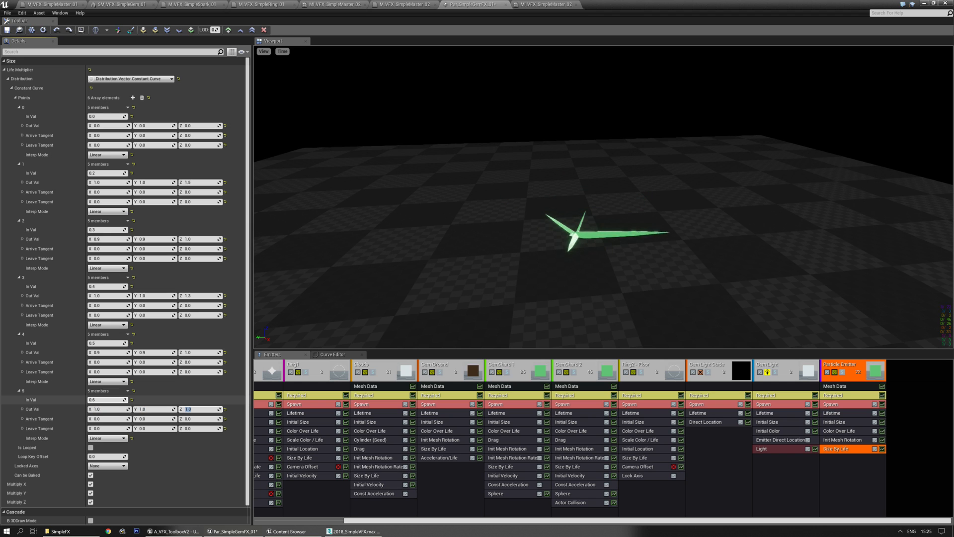
- Set Emitter Loops to 1 in the new emitter's Required module
left_click_drag(620, 282, 796, 320)
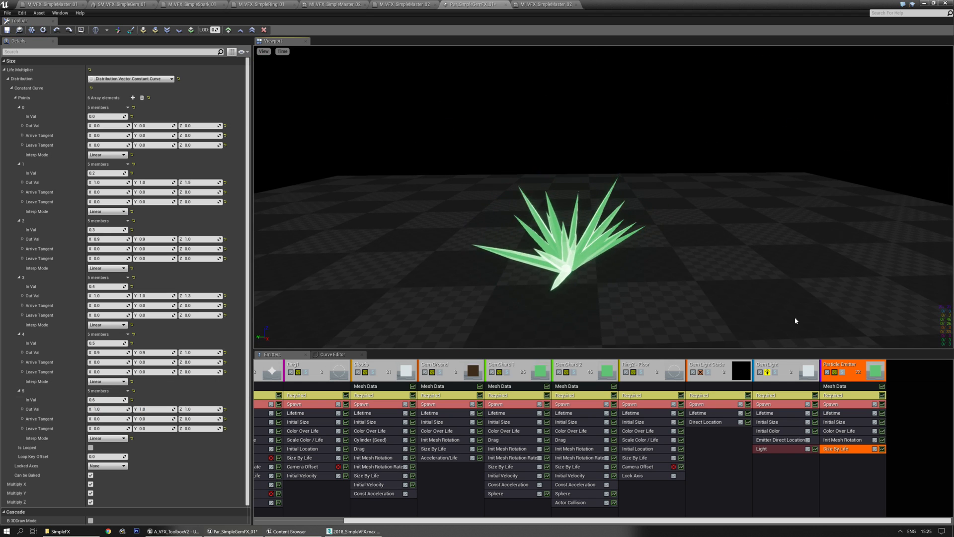
left_click(839, 397)
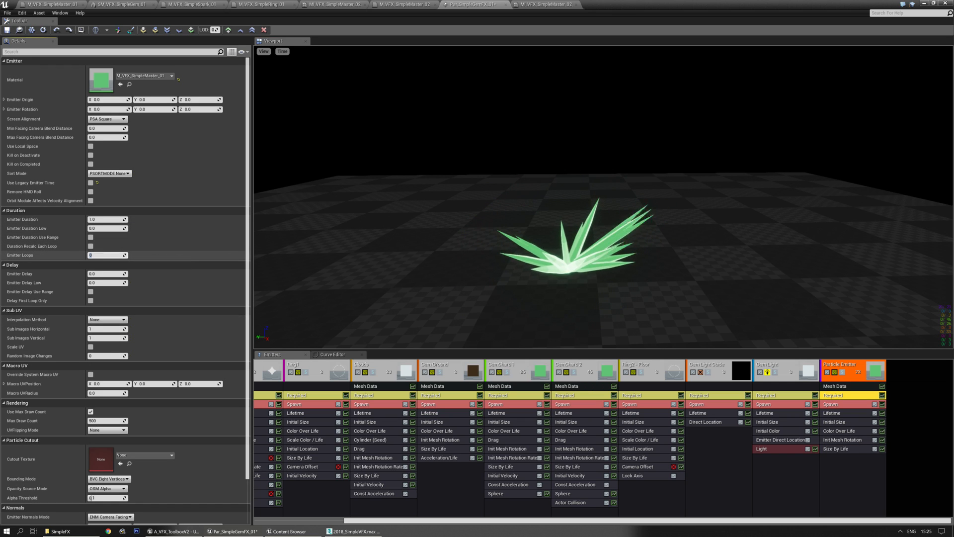
left_click_drag(516, 196, 527, 221)
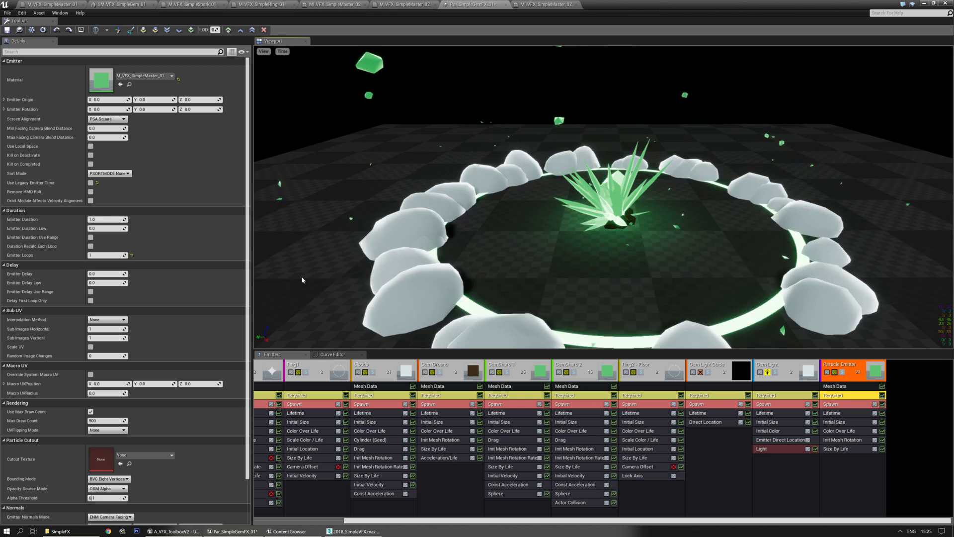
- Set the new emitter's spawn rate to a constant 0 and add a burst entry with a Count of 4
left_click(831, 407)
left_click(133, 80)
left_click(132, 93)
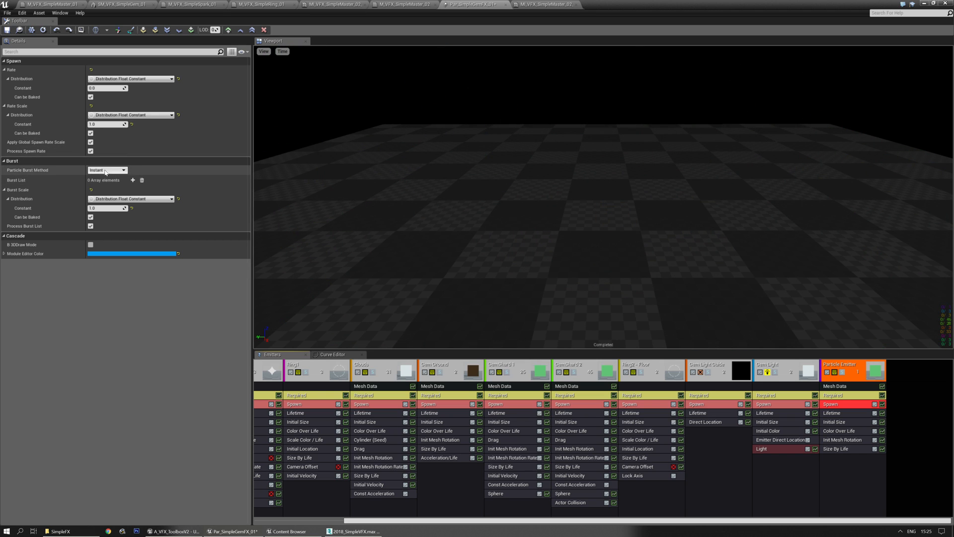
left_click(133, 180)
left_click(105, 199)
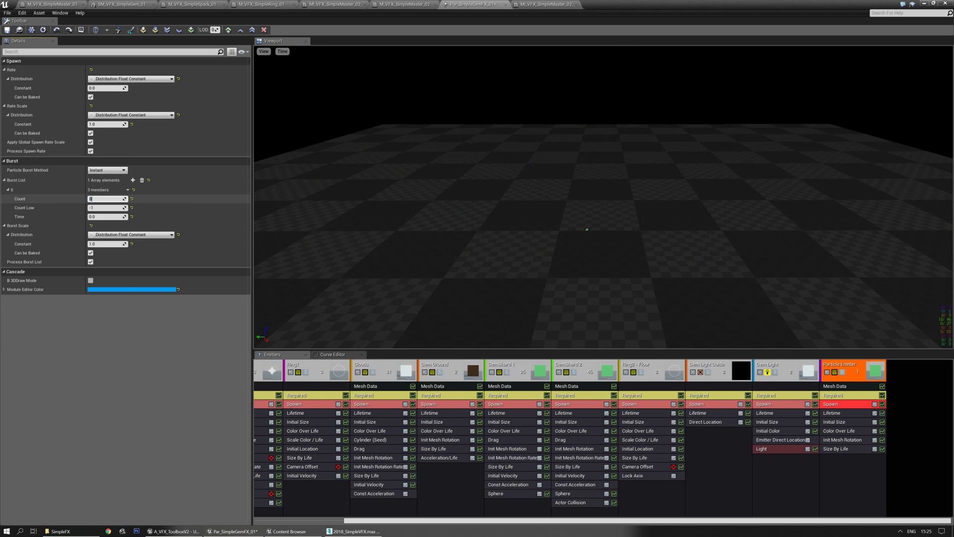
type("4")
key("Return")
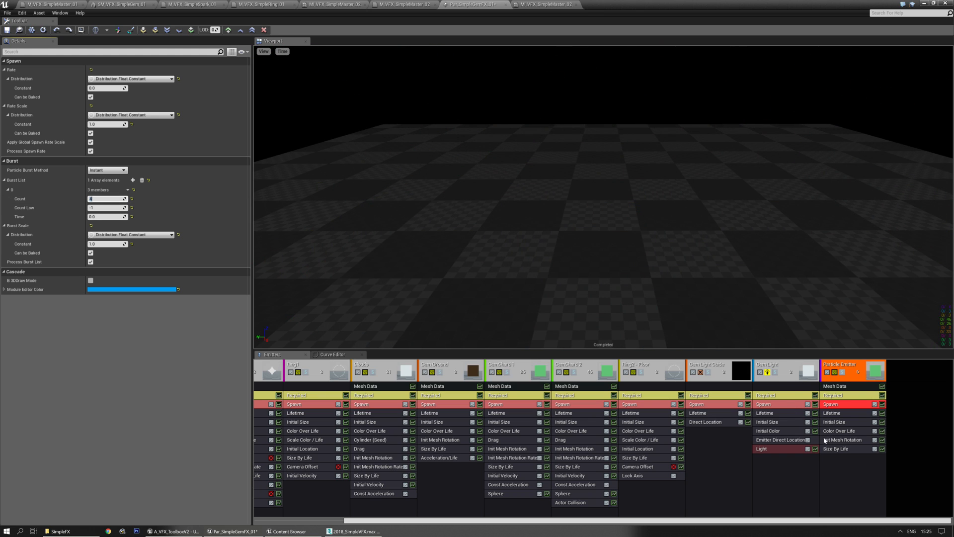
- Add a Cylinder location module to the new emitter and turn off its Positive Z and Negative Z options
right_click(842, 467)
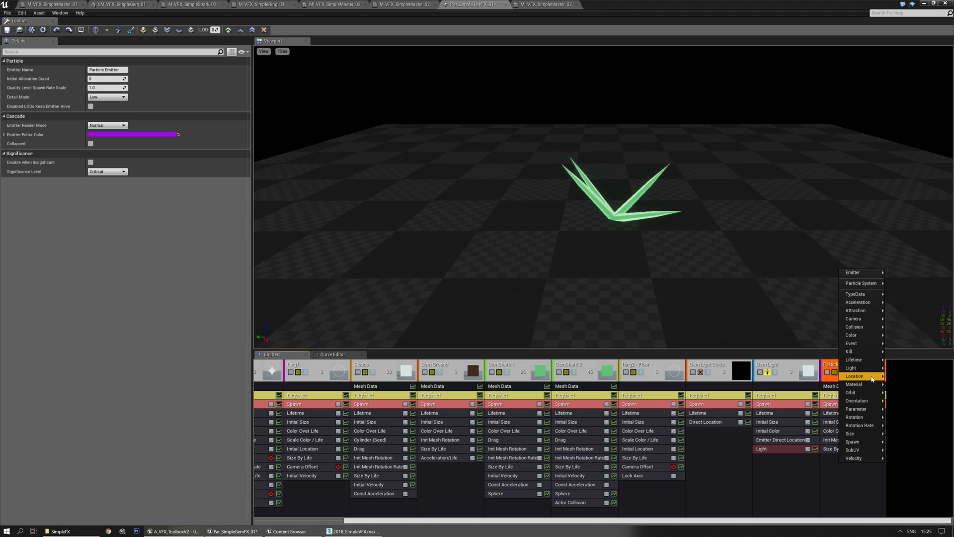
mouse_move(872, 379)
left_click(902, 449)
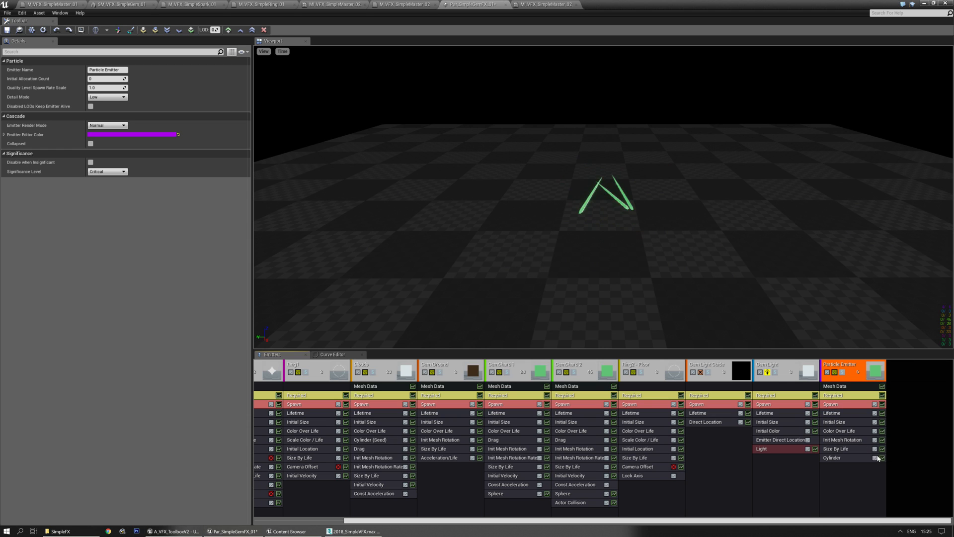
left_click(845, 458)
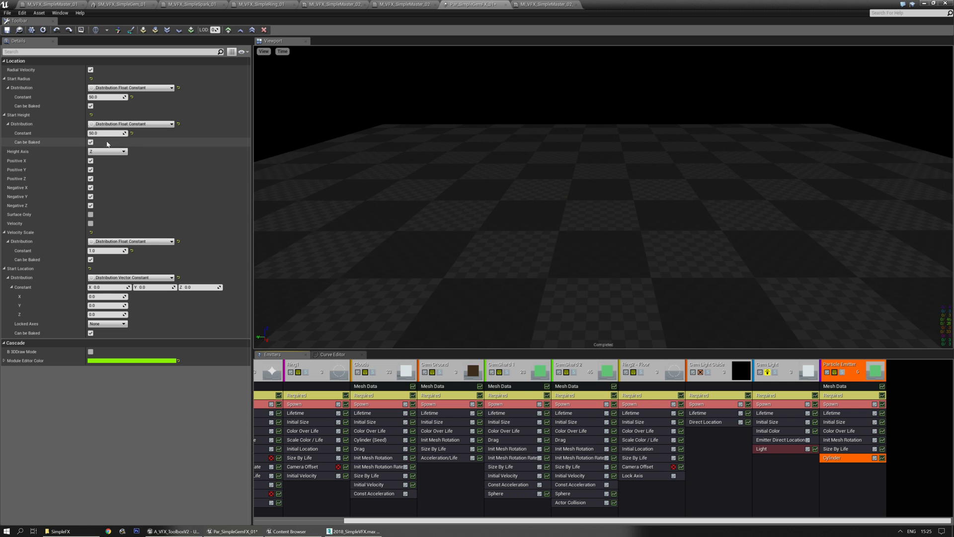
left_click(91, 205)
left_click(91, 178)
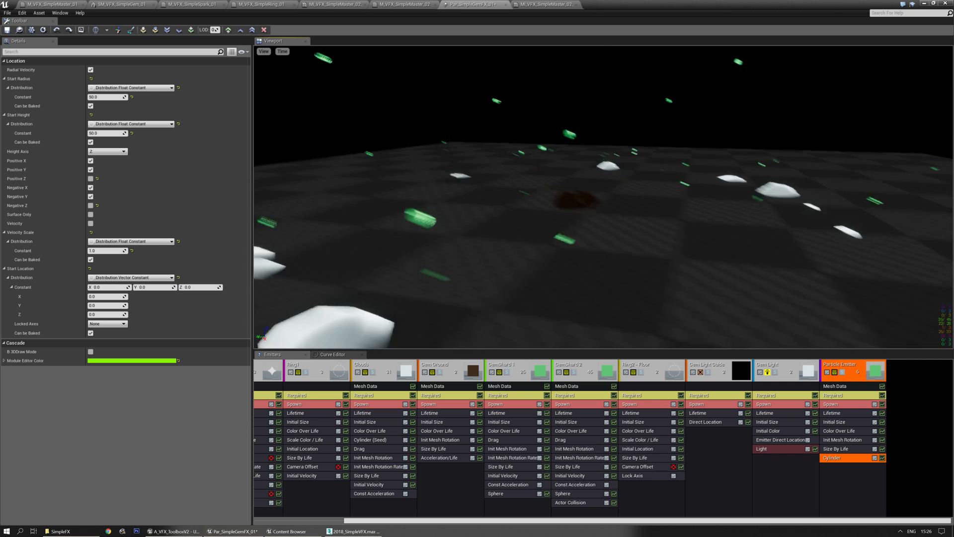
- Set the Cylinder module's Start Radius to 150
left_click_drag(490, 272, 695, 196)
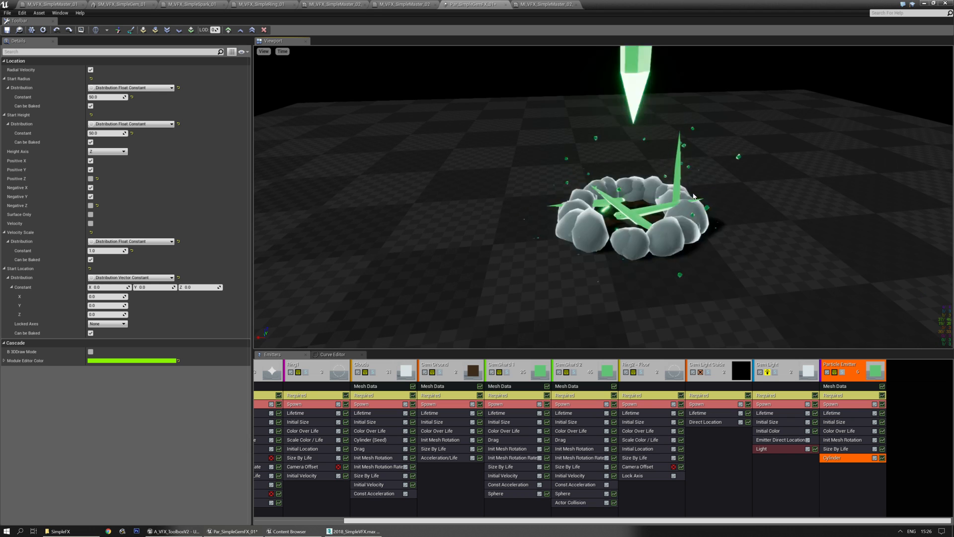
left_click_drag(678, 202, 591, 214)
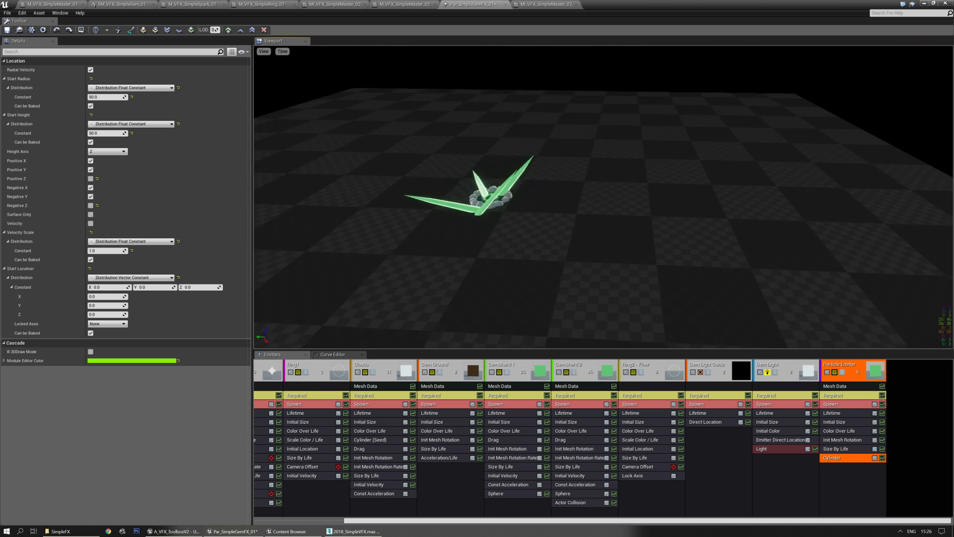
left_click(105, 95)
type("150")
key("Return")
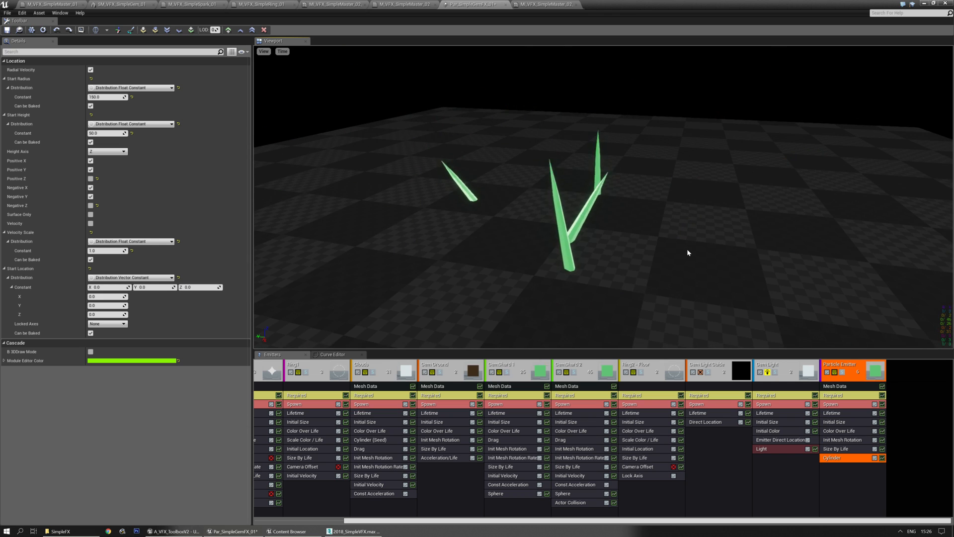
- Switch to 3ds Max and move the slim crystal SM_VFX_SimpleGem_02 to about X -63.8, Y 0.6
left_click(367, 534)
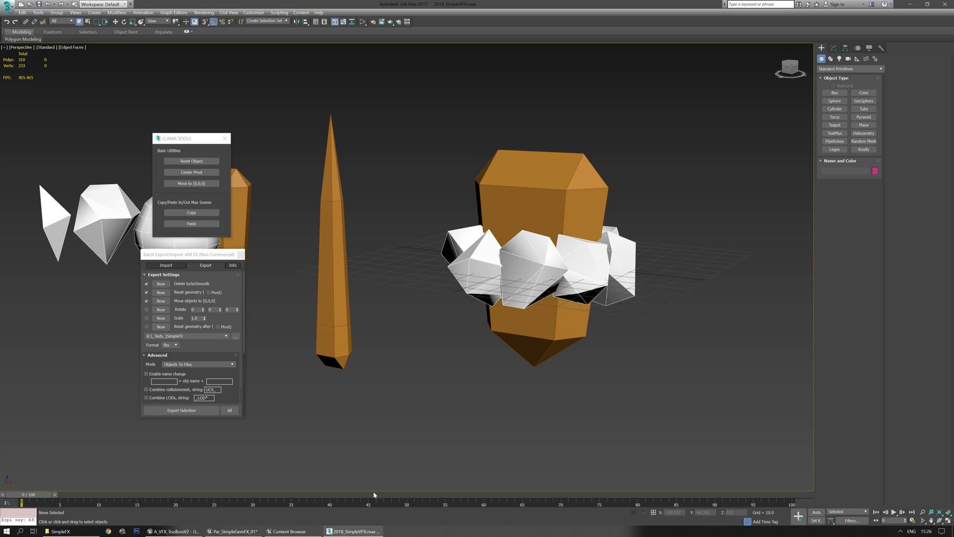
left_click(339, 320)
middle_click_drag(366, 318, 402, 281, "alt")
key("w")
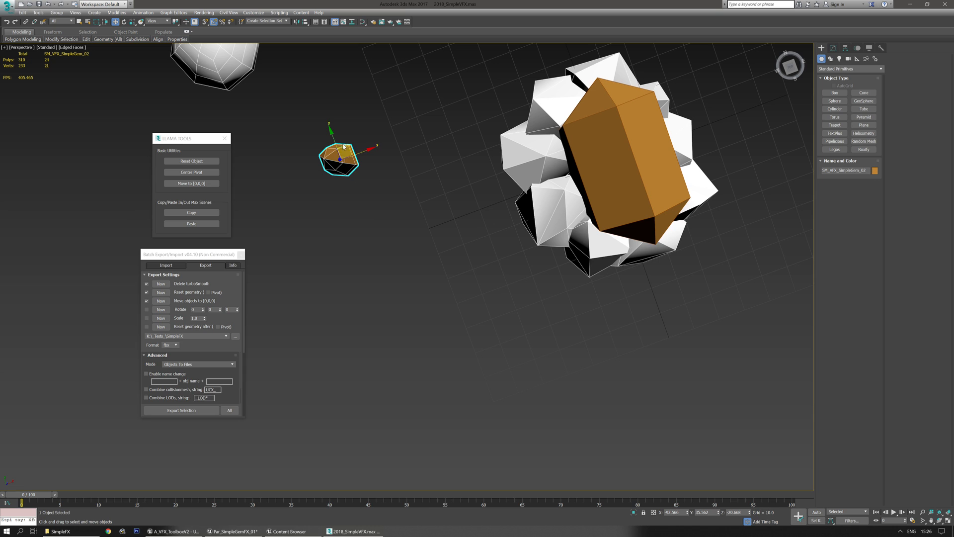
left_click_drag(347, 142, 440, 233)
middle_click_drag(439, 234, 443, 303, "alt")
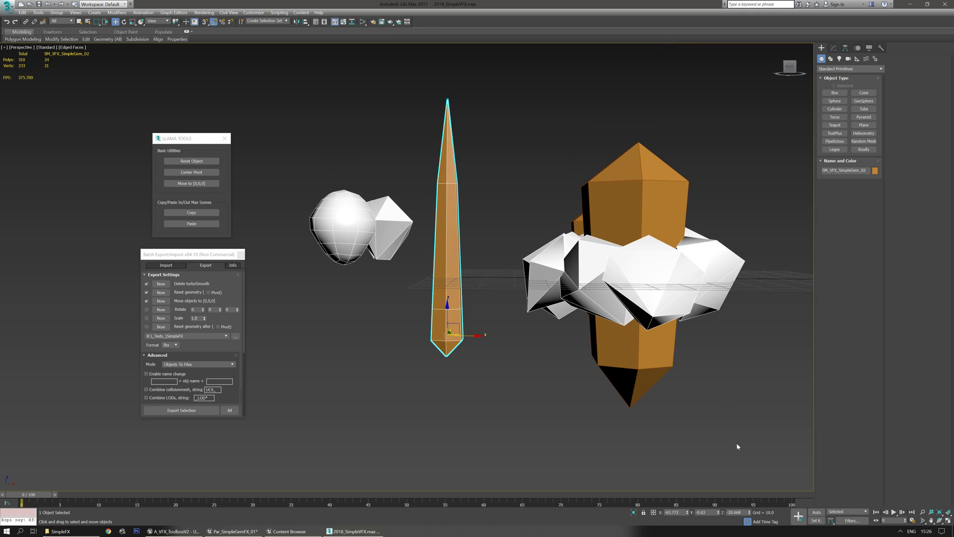
- Reset the slim crystal's Z position to 0 and lower it slightly to about Z -3
right_click(749, 512)
middle_click_drag(543, 356, 474, 295, "alt")
mouse_move(444, 247)
left_mouse_down()
mouse_move(443, 256)
mouse_move(445, 245)
left_mouse_up()
key("ctrl+z")
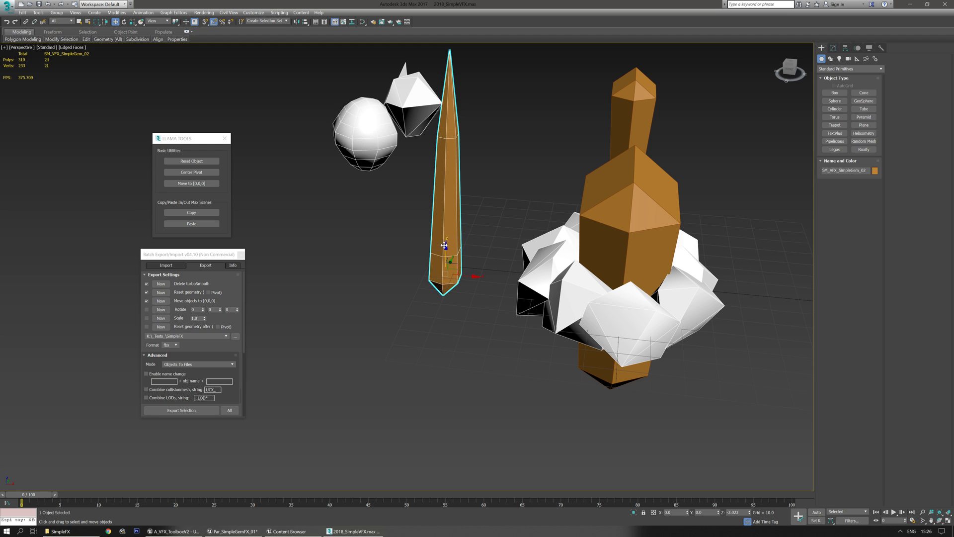
- Move the large gem and its surrounding ring of white rocks off the grid, away from the origin
scroll(550, 278, "down", 3)
middle_click_drag(549, 278, 541, 328)
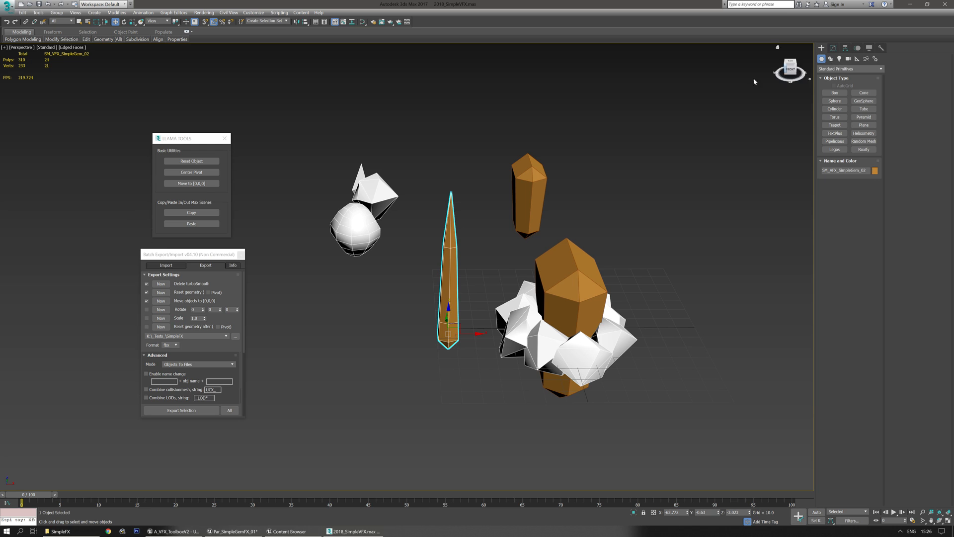
middle_click_drag(540, 334, 481, 305)
middle_click_drag(481, 304, 472, 381, "alt")
middle_click_drag(479, 328, 485, 380)
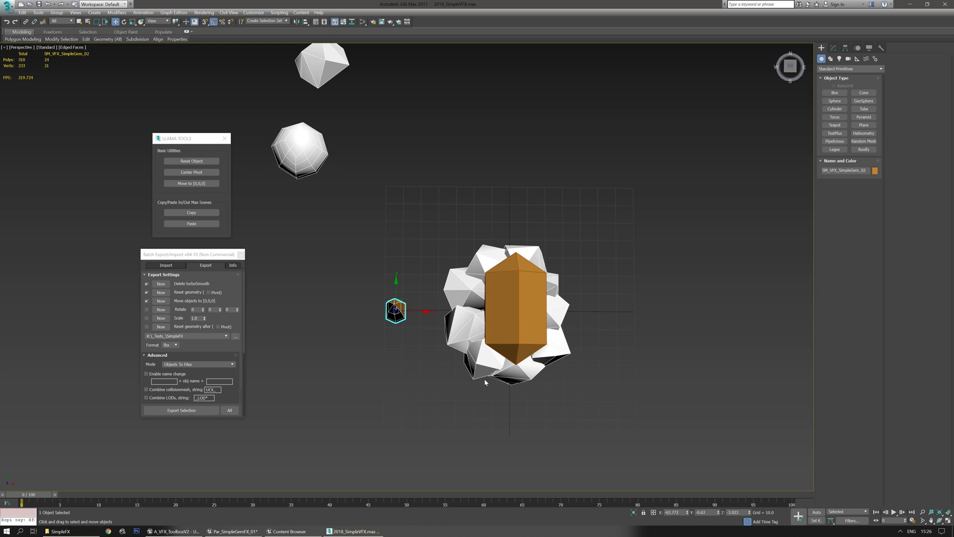
left_click_drag(605, 261, 496, 413)
middle_click_drag(494, 388, 513, 379)
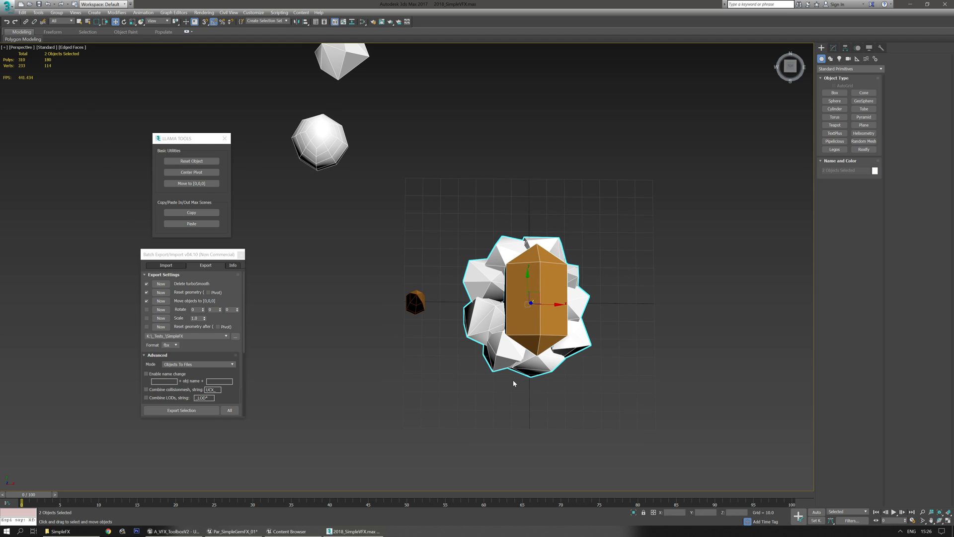
left_click_drag(538, 294, 60, 184)
left_click(537, 277)
left_click(830, 95)
left_click_drag(543, 293, 513, 321)
left_click(513, 293)
middle_click_drag(498, 382, 515, 332, "alt")
key("w")
key("Delete")
left_click(417, 301)
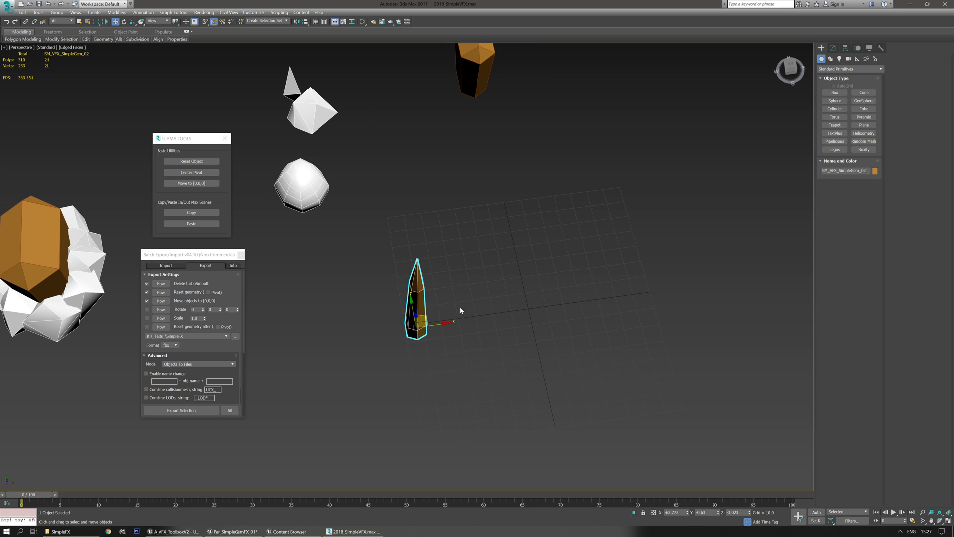
middle_click_drag(447, 305, 476, 322, "alt")
key("r")
key("e")
key("w")
left_click(440, 304)
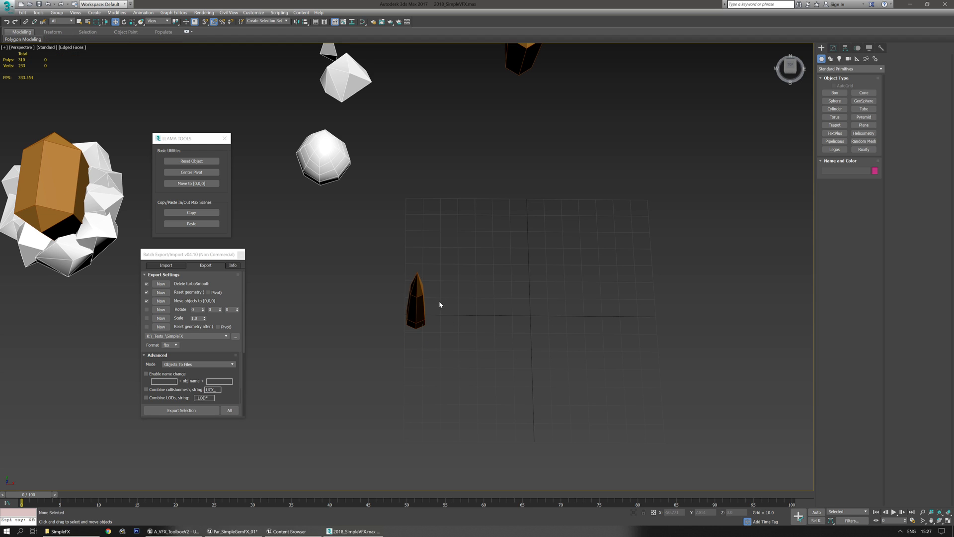
- Copy the slim crystal to the far edge of the grid, at about X 1.4, Y 66.5
left_click(418, 313)
middle_click_drag(418, 313, 446, 327, "alt")
left_click_drag(423, 280, 505, 127, "shift")
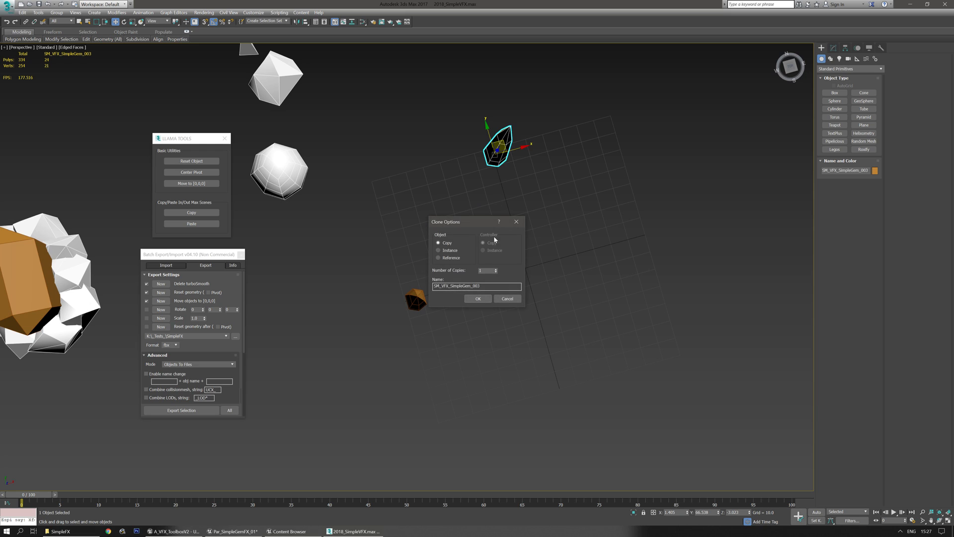
left_click(478, 299)
middle_click_drag(497, 169, 512, 158, "alt")
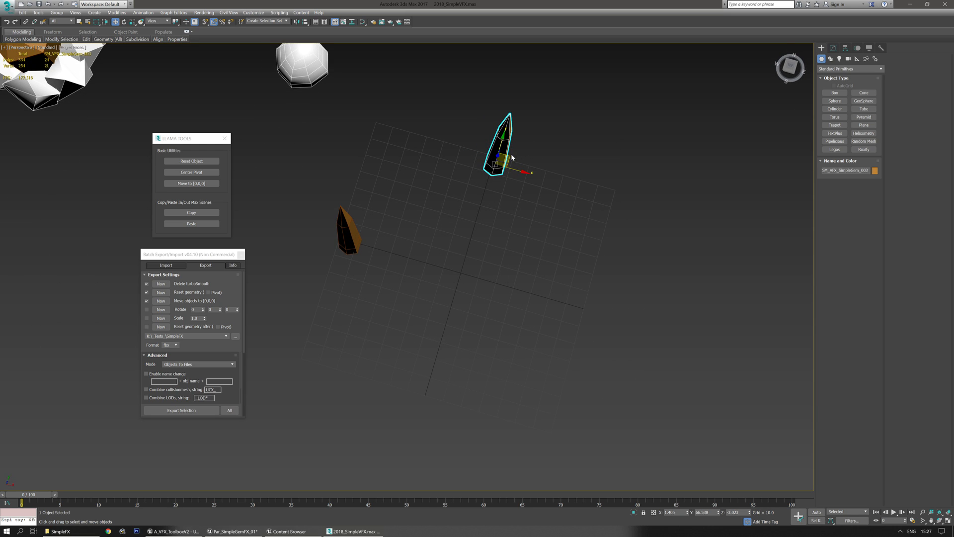
- Make three more copies of the crystal, continuing the ring clockwise around the origin to the near edge of the grid
left_click(518, 160)
left_click(503, 155)
left_click_drag(511, 158, 612, 246, "shift")
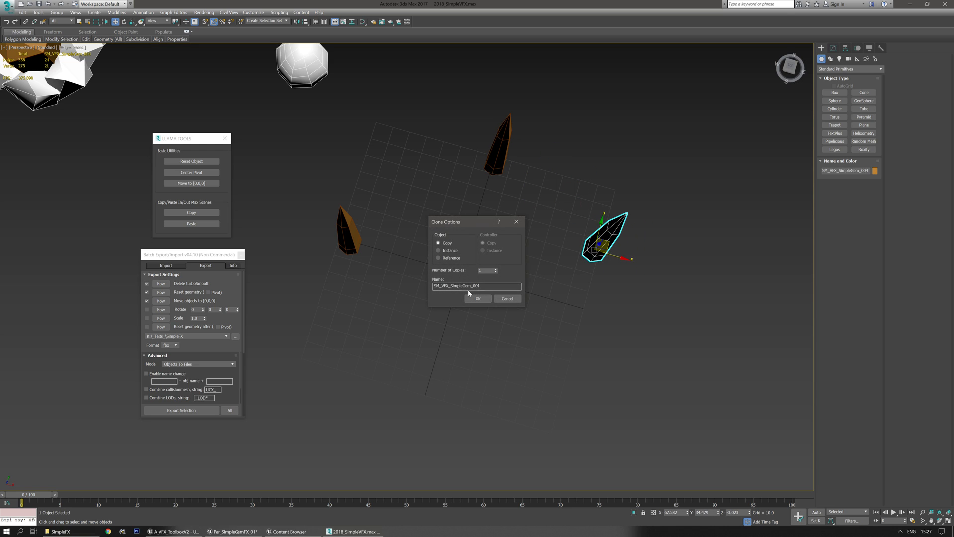
key("Return")
mouse_move(609, 242)
left_mouse_down("shift")
mouse_move(555, 379)
mouse_move(572, 372)
mouse_move(490, 401)
mouse_move(437, 390)
left_mouse_up("shift")
left_click(482, 300)
left_click(477, 300)
- Complete the six-crystal ring by copying the original slim crystal into the remaining gap and shifting the original to even out the spacing
left_click(354, 244)
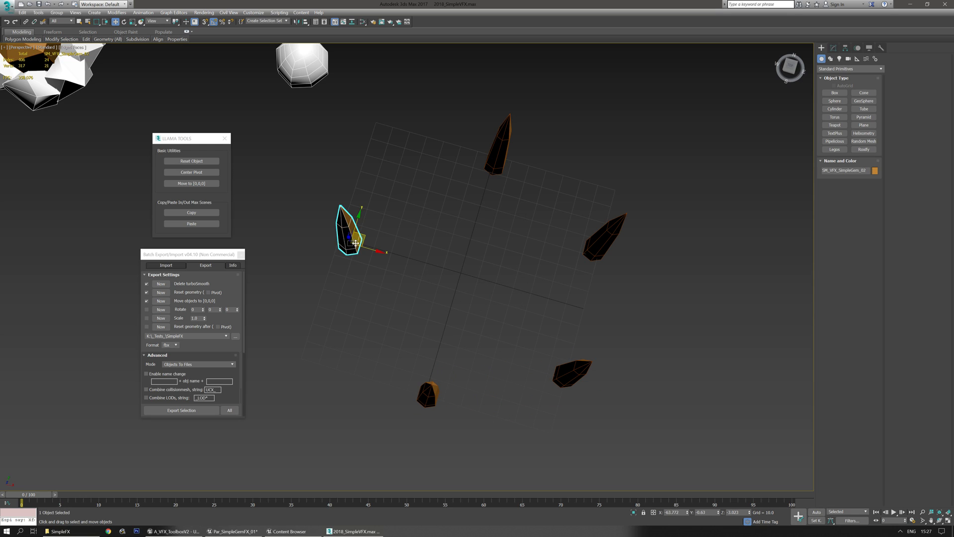
mouse_move(363, 235)
left_mouse_down()
mouse_move(343, 295)
mouse_move(381, 253)
mouse_move(401, 164)
left_mouse_up()
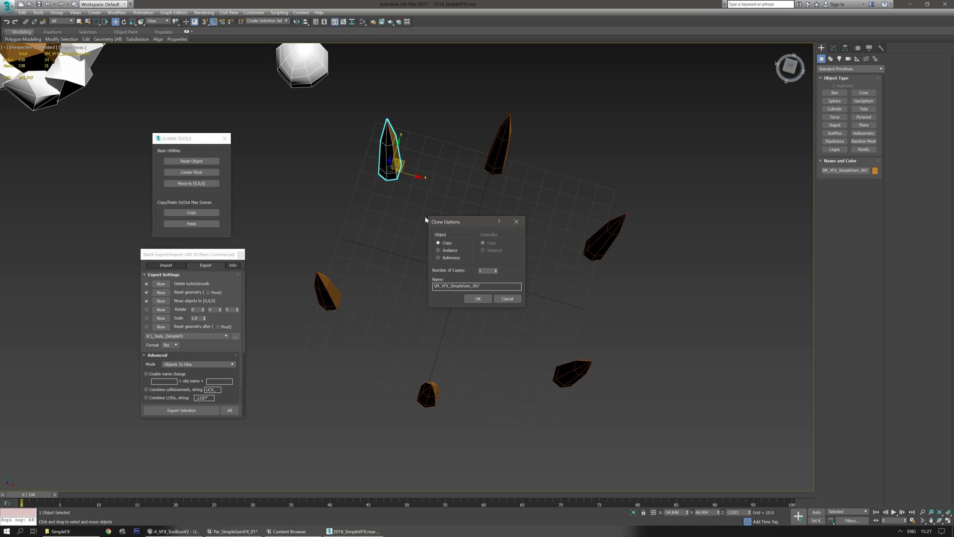
left_click(476, 298)
left_click(326, 292)
left_click_drag(343, 295, 362, 302)
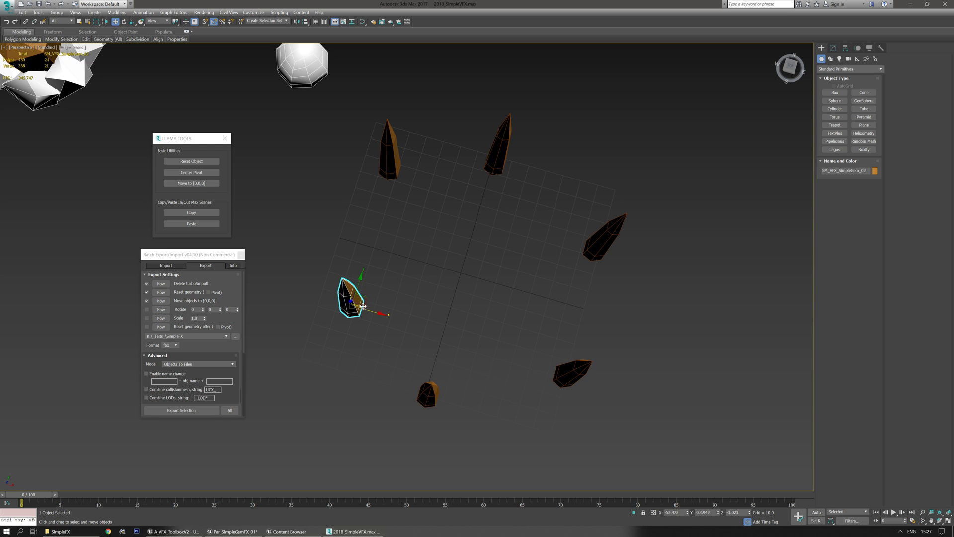
left_click_drag(450, 288, 384, 302)
mouse_move(448, 327)
middle_mouse_down("alt")
mouse_move(458, 299)
mouse_move(453, 323)
mouse_move(449, 316)
middle_mouse_up("alt")
left_click(374, 168)
middle_click_drag(411, 232, 427, 290)
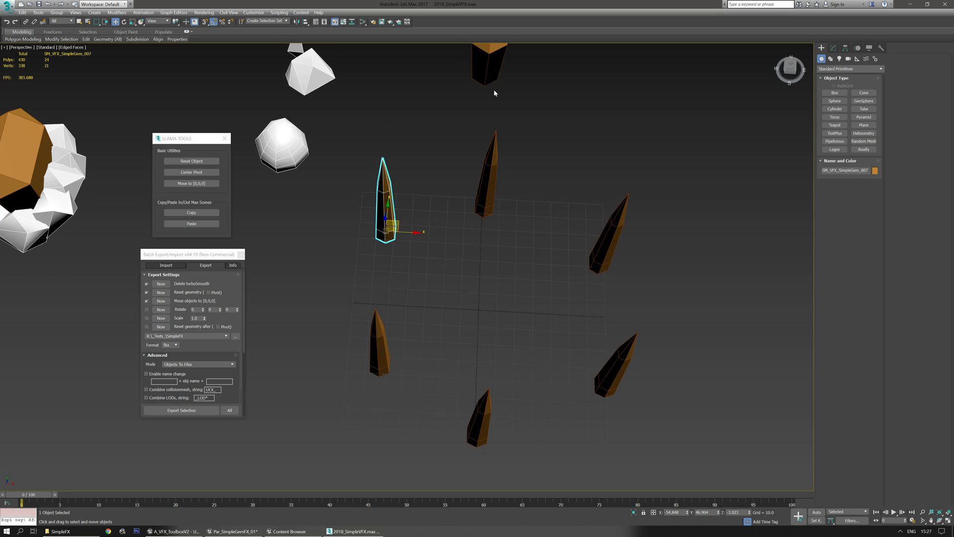
left_click(490, 72)
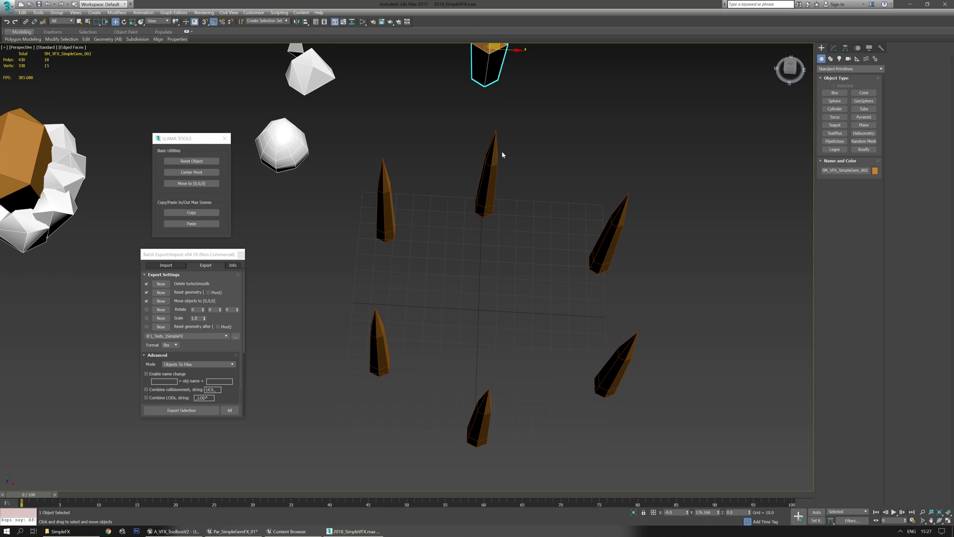
right_click(719, 513)
key("ctrl+z")
- Move the large gem back to the centre of the crystal ring at X 0, Y 0
left_click(39, 171)
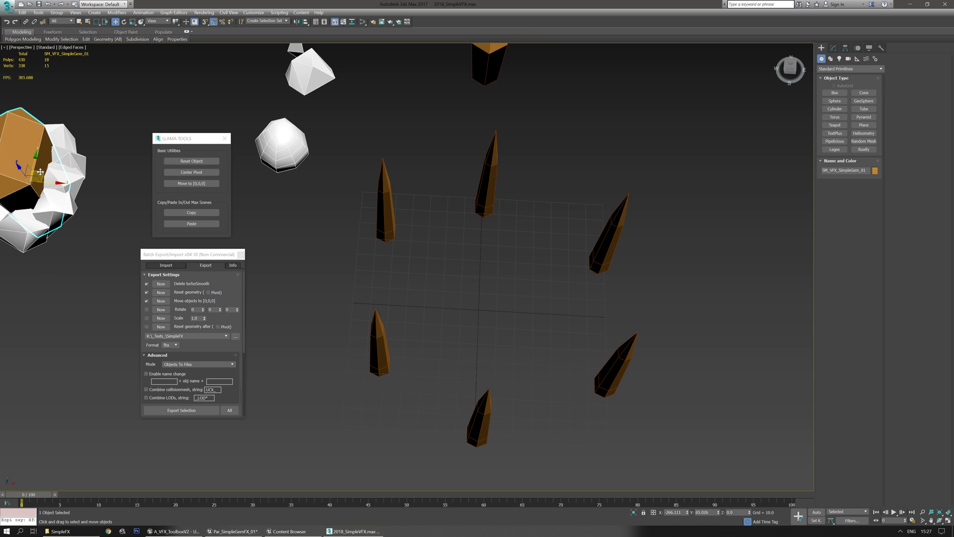
right_click(688, 513)
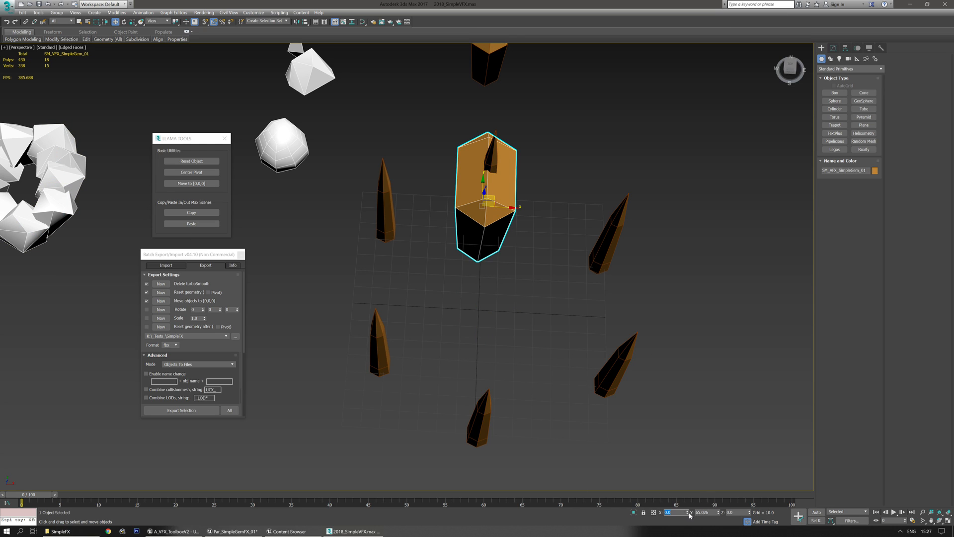
right_click(719, 513)
- Tilt the original slim crystal and one neighbouring crystal outward, away from the large gem
mouse_move(551, 327)
middle_mouse_down("alt")
mouse_move(515, 293)
mouse_move(549, 315)
middle_mouse_up("alt")
left_click(382, 342)
middle_click_drag(382, 342, 395, 306, "alt")
key("r")
key("e")
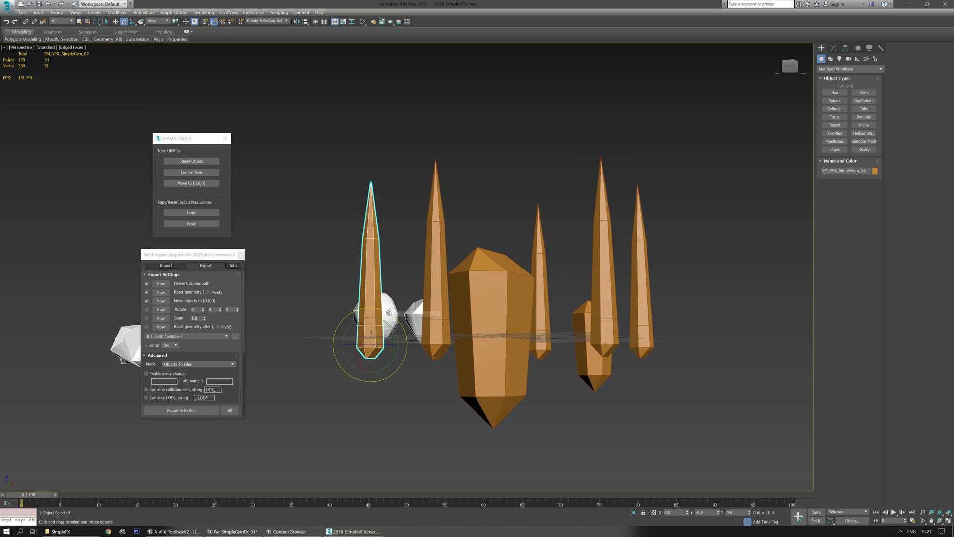
left_click_drag(389, 313, 382, 311)
middle_click_drag(417, 309, 582, 324, "alt")
left_click(564, 305)
left_click_drag(563, 302, 572, 303)
middle_click_drag(596, 338, 641, 409, "alt")
- Select the crystal ring with its central gem and isolate the selection from the rest of the scene
left_click(619, 332)
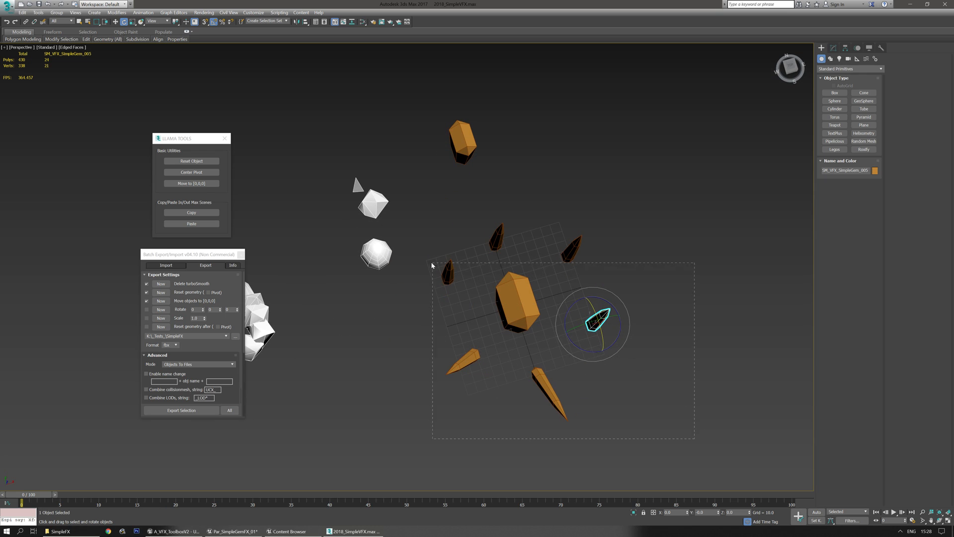
left_click_drag(435, 268, 429, 236)
left_click(633, 513)
- Tilt two more crystals of the ring outward from the central gem
middle_click_drag(526, 423, 515, 359, "alt")
left_click(516, 351)
left_click(529, 259)
middle_click_drag(516, 318, 551, 242, "alt")
left_click_drag(549, 248, 532, 274)
middle_click_drag(527, 278, 557, 298, "alt")
left_click(558, 297)
left_click_drag(578, 287, 589, 298)
- Tilt the last two upright crystals outward so the whole ring fans away from the gem
middle_click_drag(590, 298, 445, 369, "alt")
middle_click_drag(445, 369, 492, 360, "alt")
left_click(418, 350)
left_click_drag(431, 342, 527, 361)
mouse_move(527, 361)
middle_mouse_down("alt")
mouse_move(544, 365)
mouse_move(526, 358)
mouse_move(539, 358)
middle_mouse_up("alt")
left_click(450, 333)
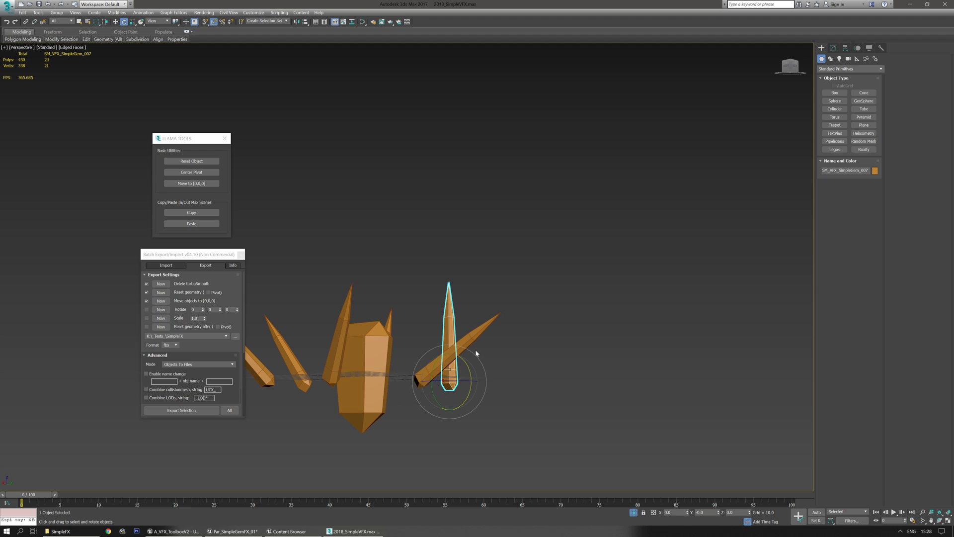
left_click_drag(475, 350, 487, 359)
- Rotate the crystal SM_VFX_SimpleGem_003 by -15 degrees about Z so it points straight away from the gem
middle_click_drag(487, 359, 695, 306, "alt")
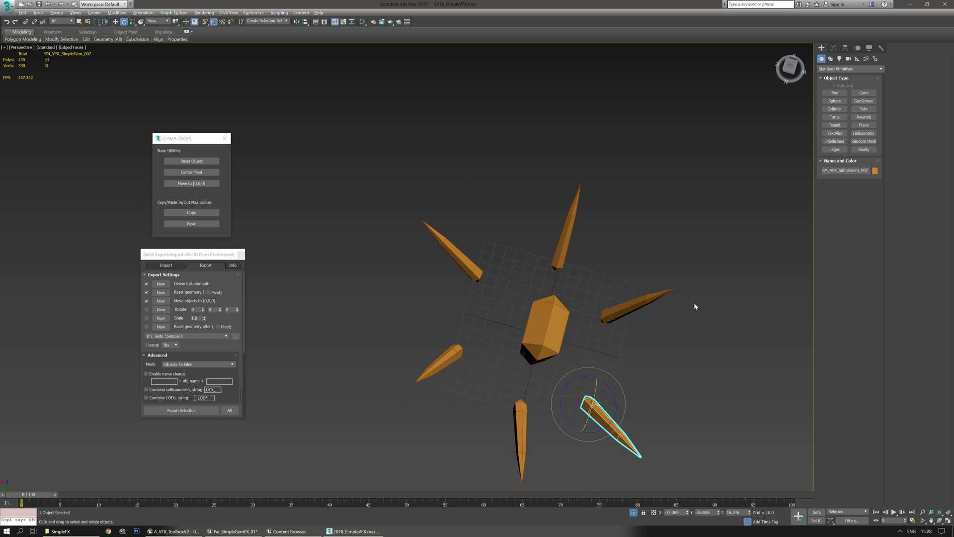
left_click(456, 353)
middle_click_drag(462, 363, 557, 374, "alt")
left_click(535, 396)
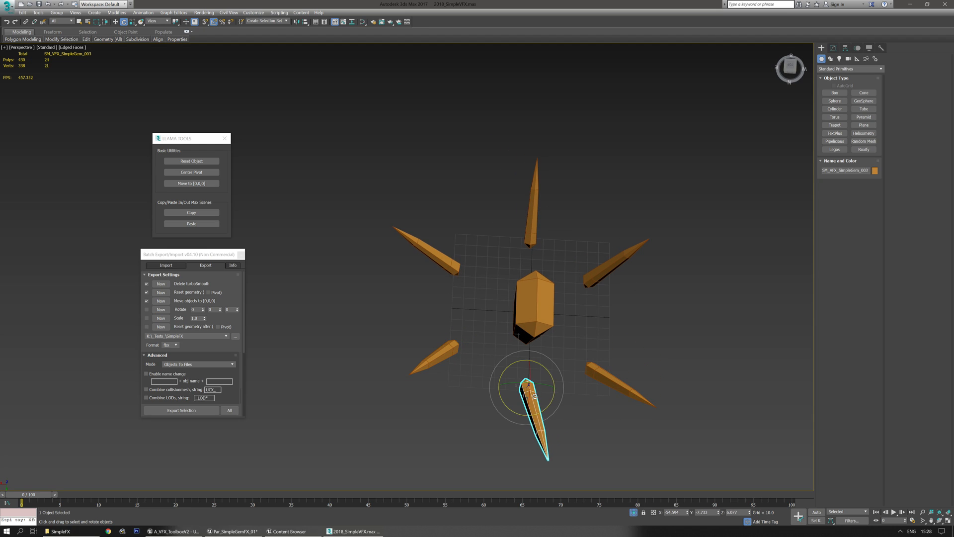
left_click_drag(547, 406, 542, 407)
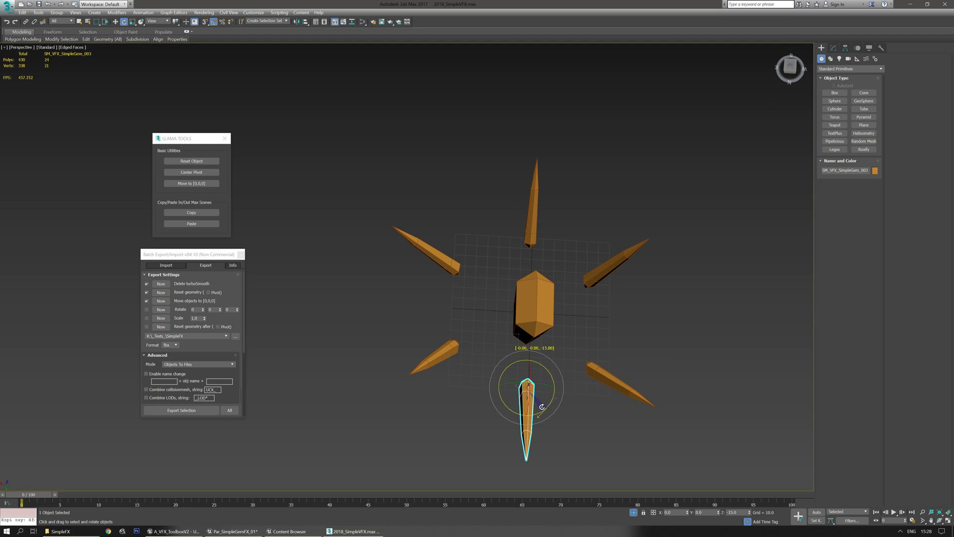
- Scale individual crystals in the ring to different sizes to vary their lengths
middle_click_drag(502, 308, 489, 270, "alt")
scroll(472, 350, "up", 2)
key("r")
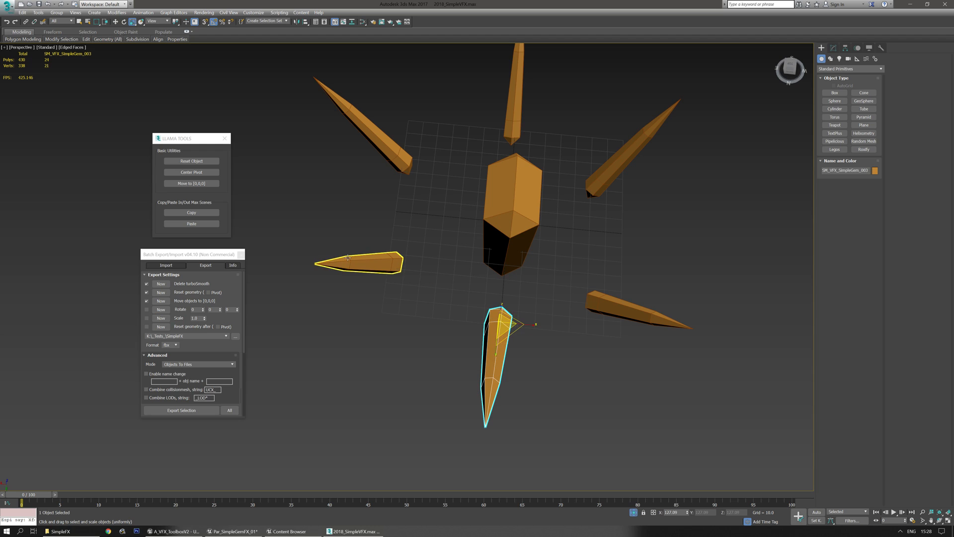
left_click(388, 263)
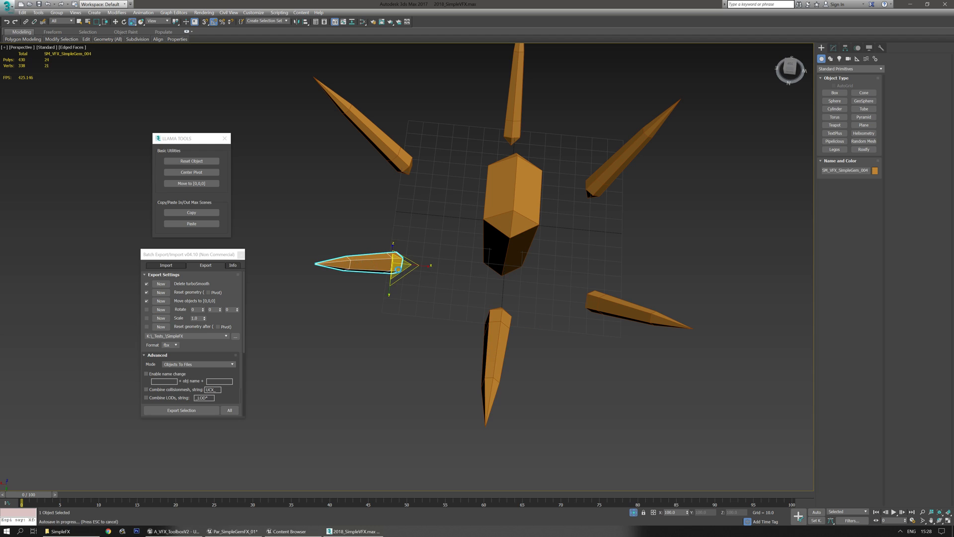
left_click(415, 168)
left_click_drag(416, 166, 417, 145)
middle_click_drag(480, 150, 424, 259)
left_click(461, 240)
left_click_drag(464, 248, 463, 241)
left_click(556, 284)
left_click_drag(558, 298, 550, 295)
- Select all six ring crystals and copy the set once to the side of the grid
middle_click_drag(638, 418, 711, 291, "alt")
middle_click_drag(623, 315, 513, 336)
scroll(515, 321, "down", 3)
key("w")
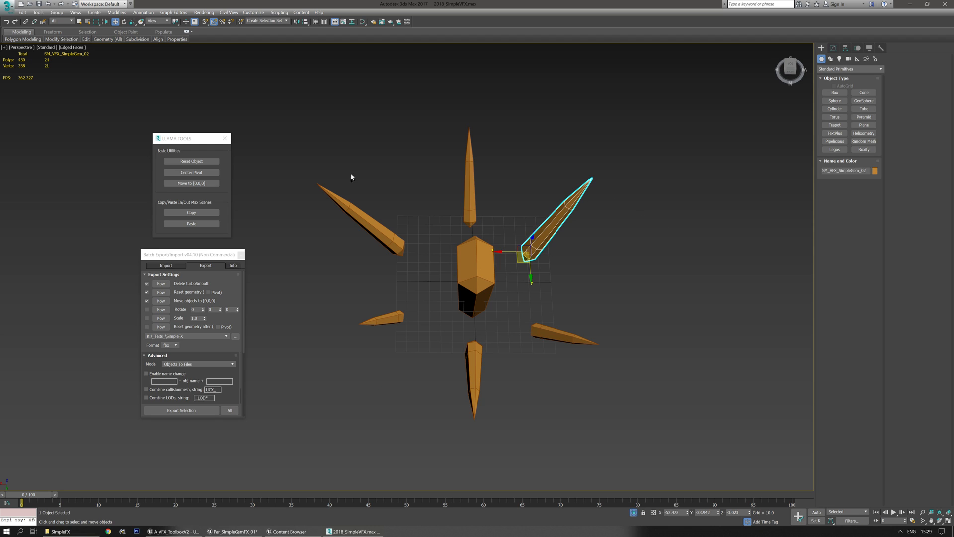
left_click_drag(591, 200, 592, 201)
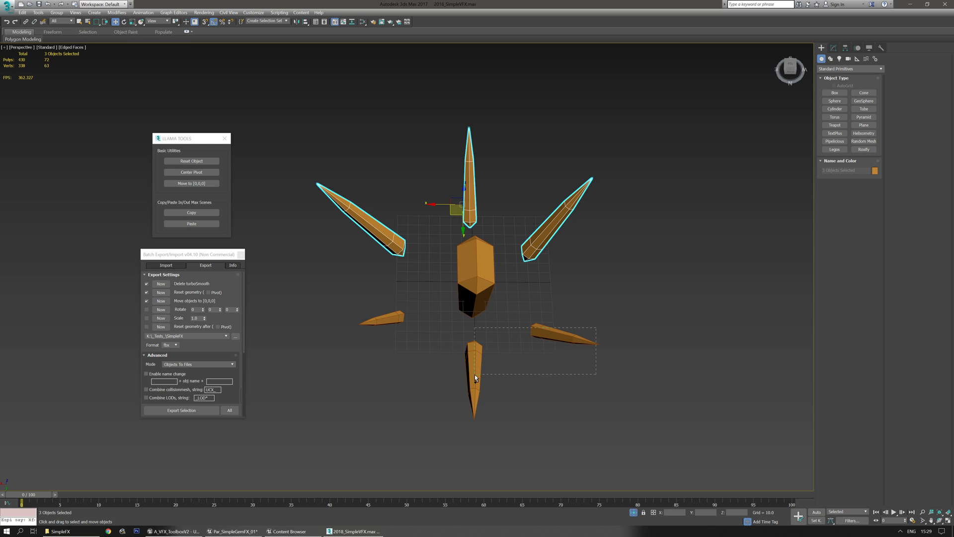
left_click_drag(341, 405, 341, 403, "ctrl")
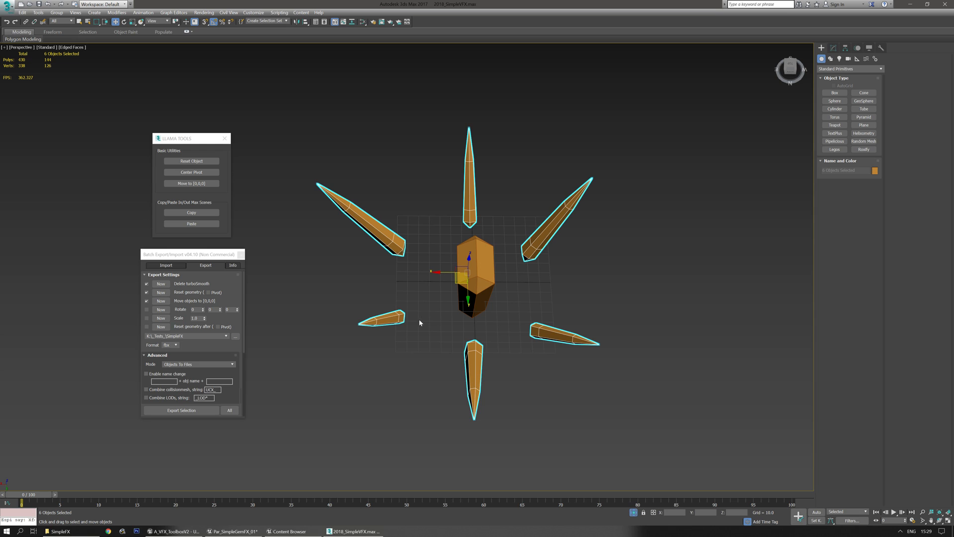
left_click_drag(456, 284, 813, 291, "shift")
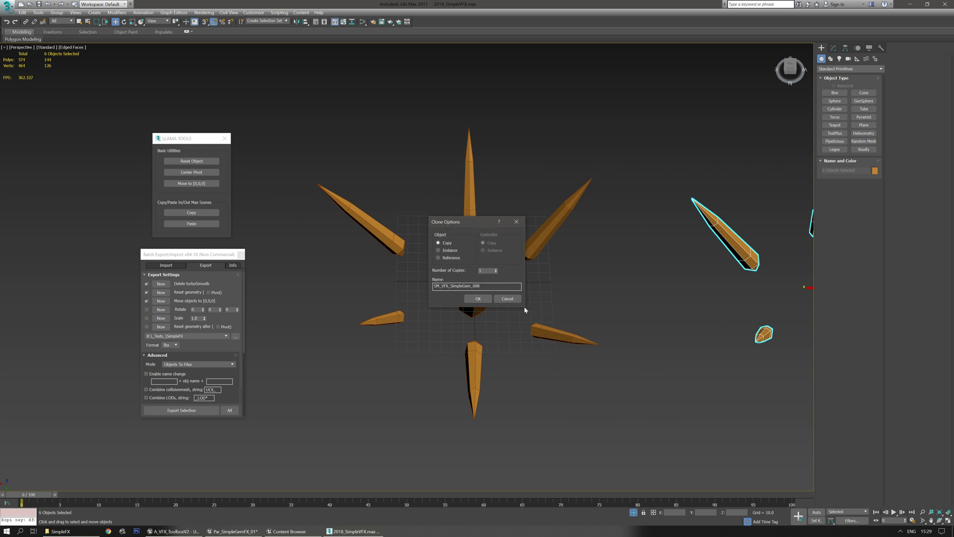
left_click(474, 299)
- Attach the other five crystals of the central ring to SM_VFX_SimpleGem_006 to form one editable poly
left_click(486, 209)
left_click(470, 199)
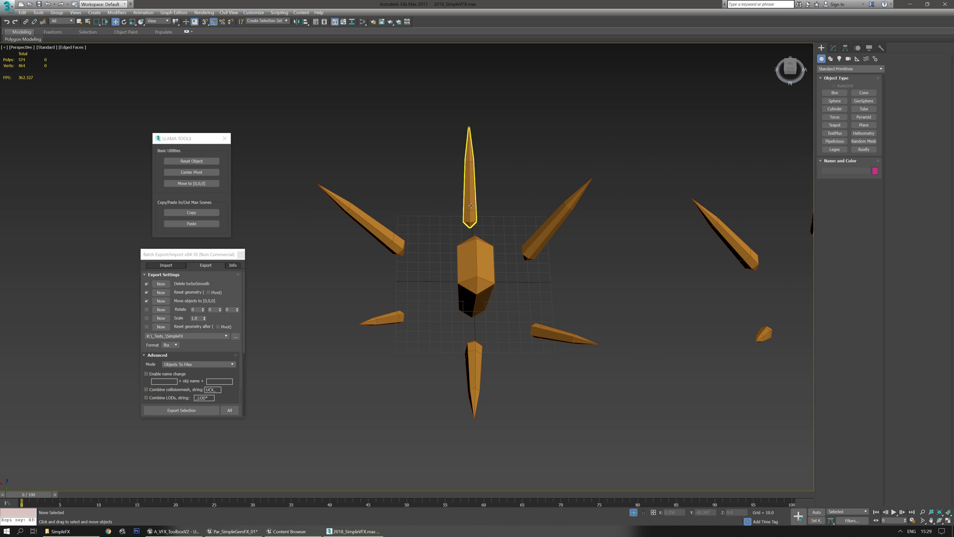
middle_click_drag(661, 295, 657, 306)
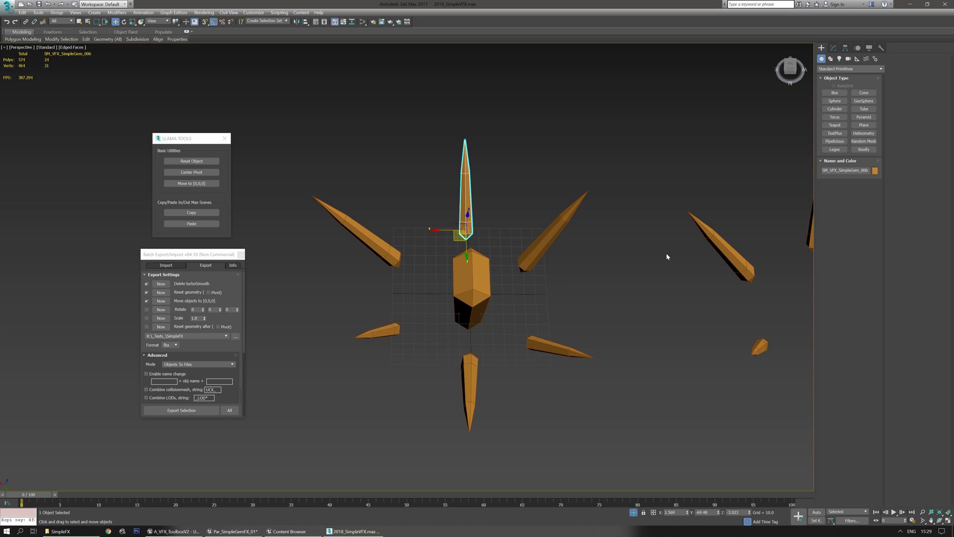
left_click(834, 49)
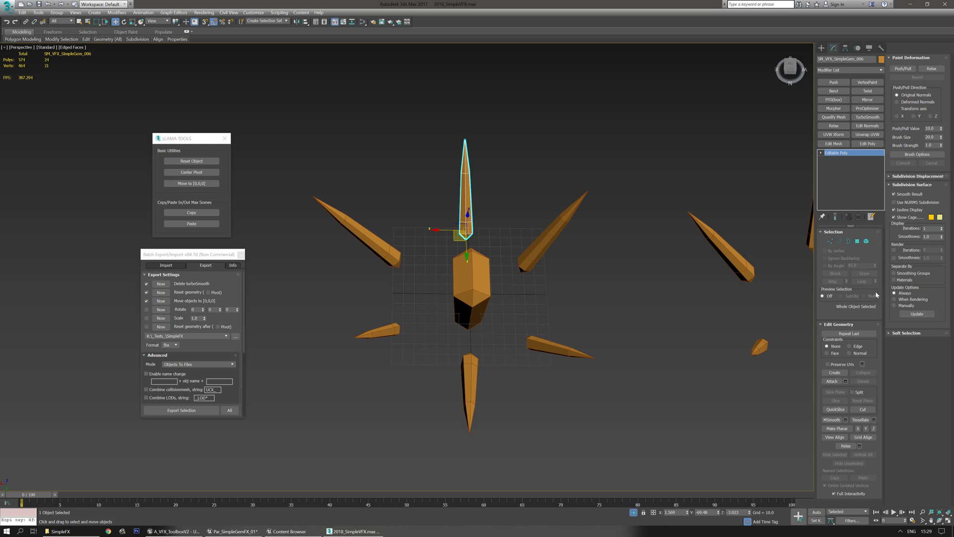
left_click(832, 381)
left_click(552, 232)
left_click(559, 347)
left_click(476, 369)
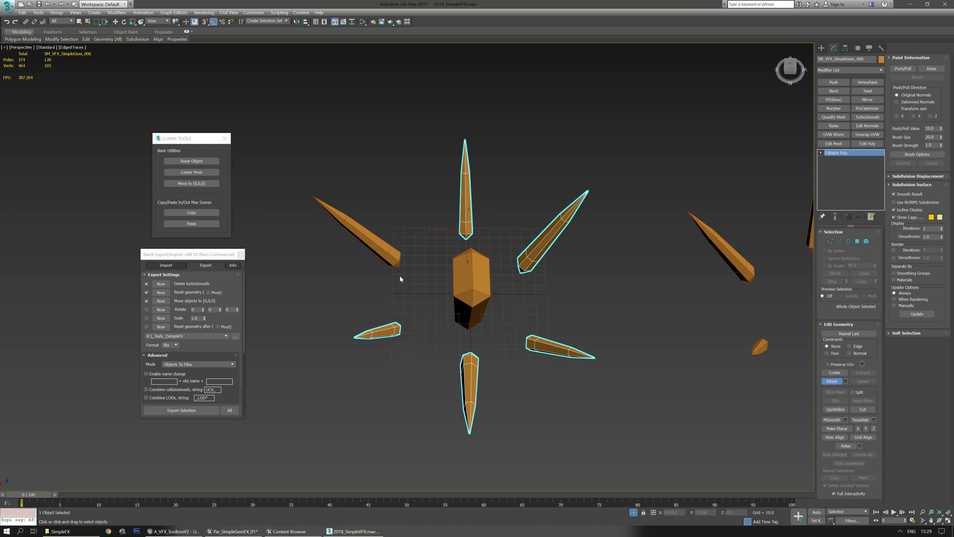
left_click(400, 260)
key("w")
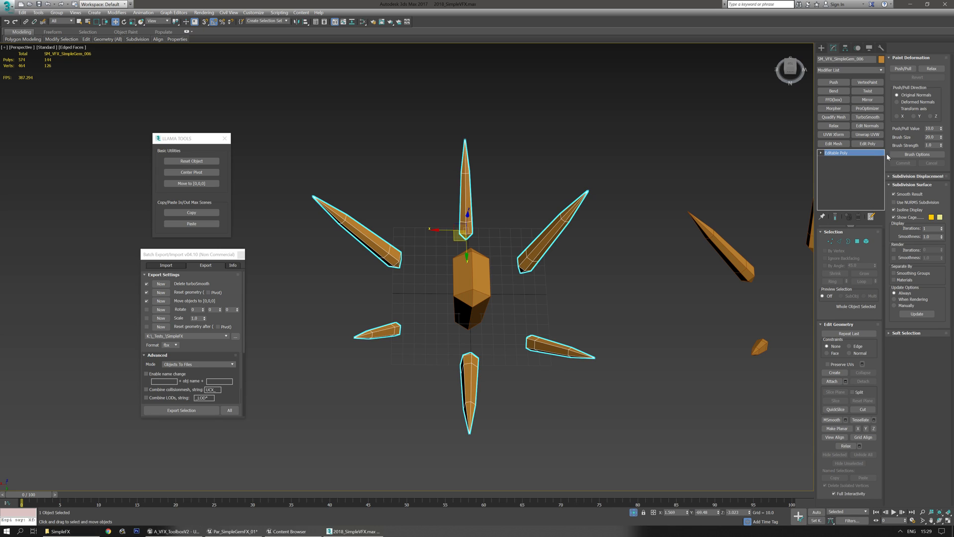
- Rename the attached crystal ring SM_VFX_SimpleGem_02 and batch export it as an FBX file
left_click_drag(866, 58, 860, 60)
key("alt+Tab")
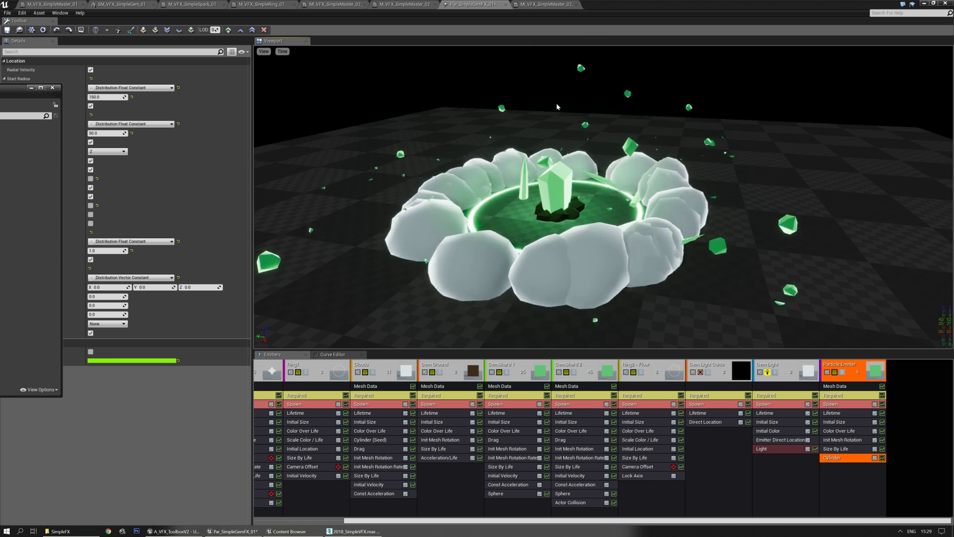
left_click(367, 531)
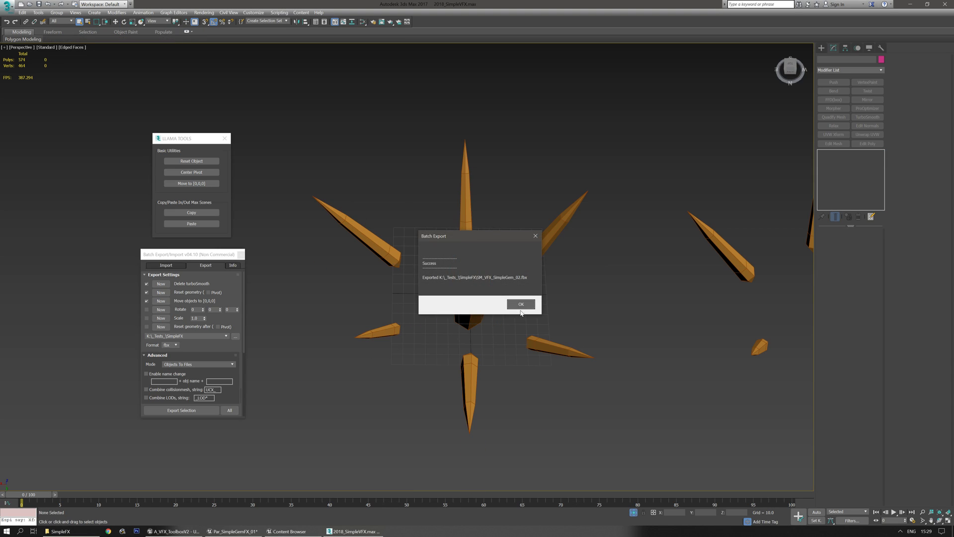
left_click(521, 304)
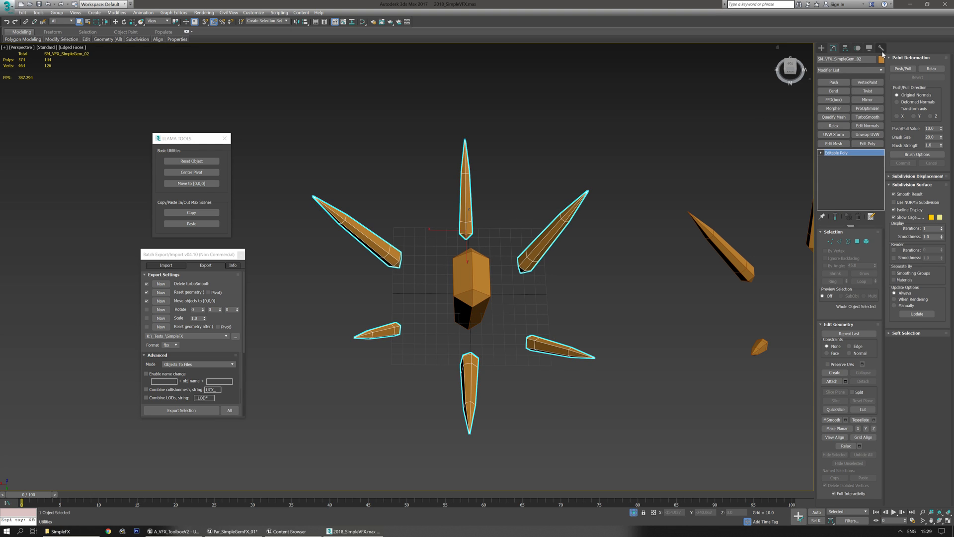
- Move the crystal ring's pivot to the origin at X 0, Y 0, Z 0 and export the ring again
left_click(846, 52)
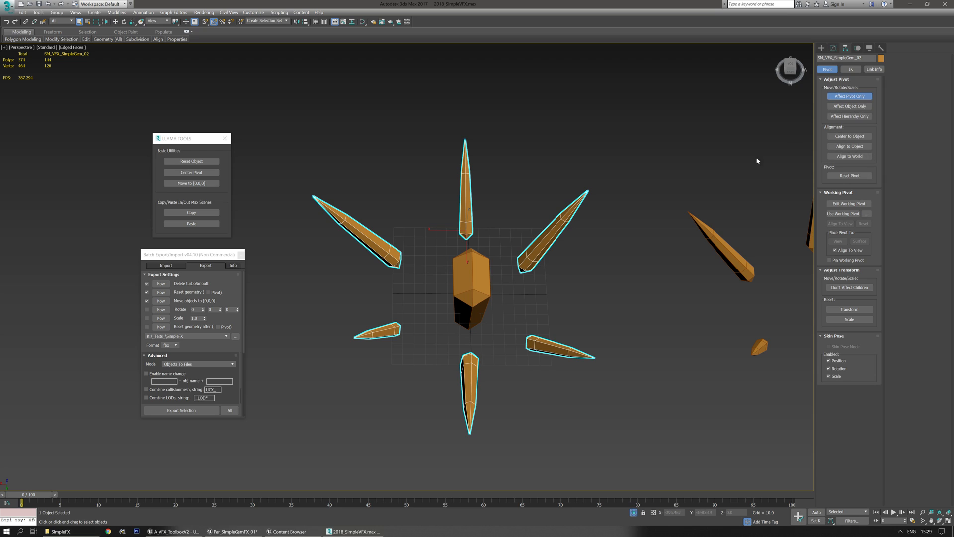
middle_click_drag(617, 322, 596, 316)
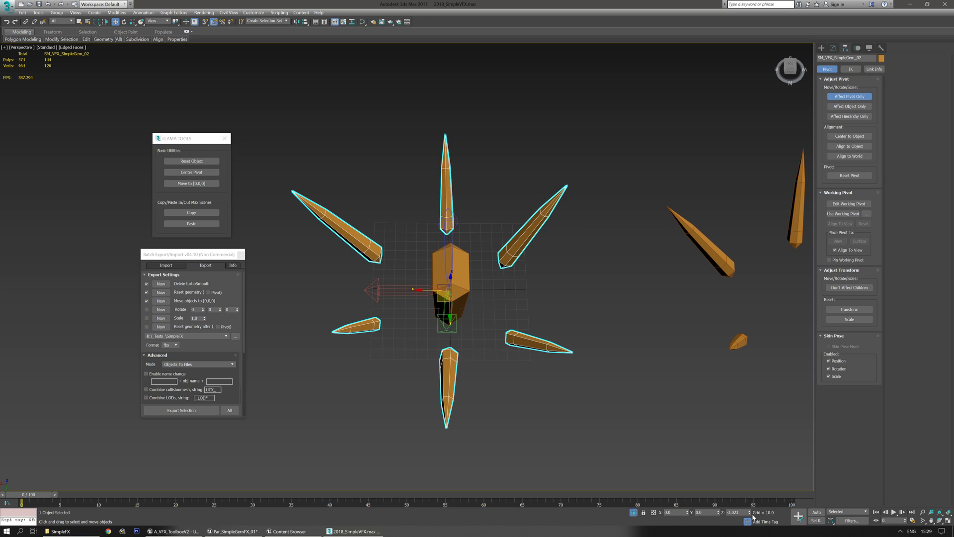
left_click(822, 47)
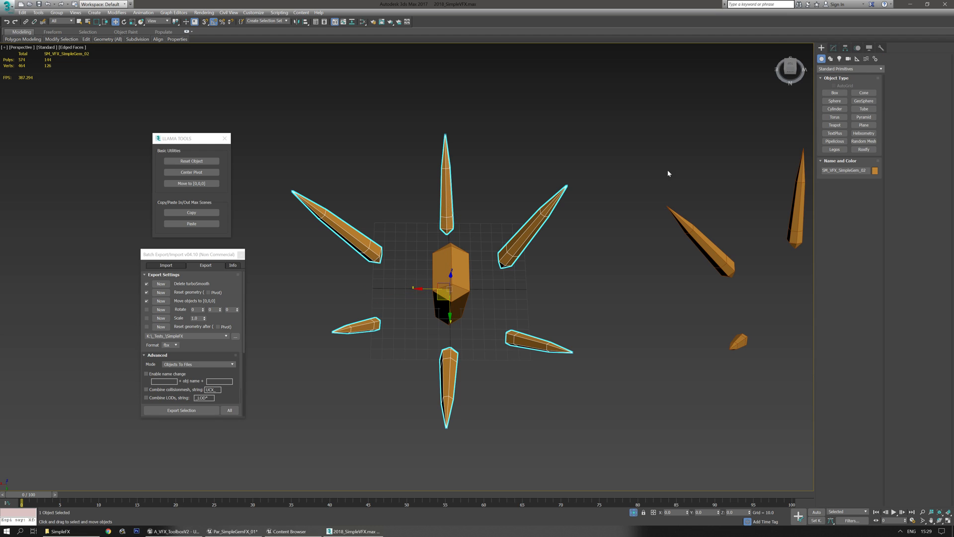
middle_click_drag(467, 292, 532, 300)
left_click(182, 411)
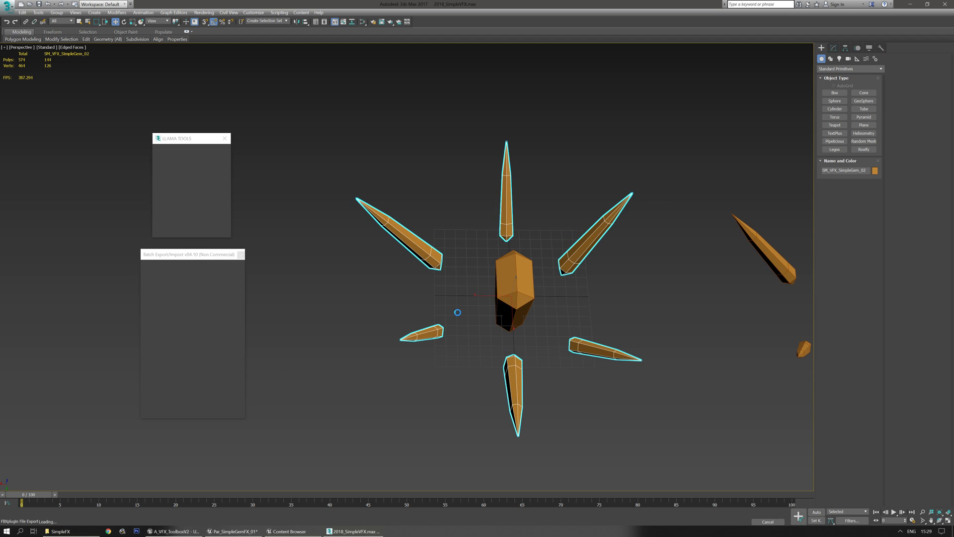
- Switch to Unreal Engine and reimport the SM_VFX_SimpleGem_02 static mesh from the StaticMeshes folder
left_click(917, 4)
left_click_drag(14, 88, 687, 115)
right_click(286, 177)
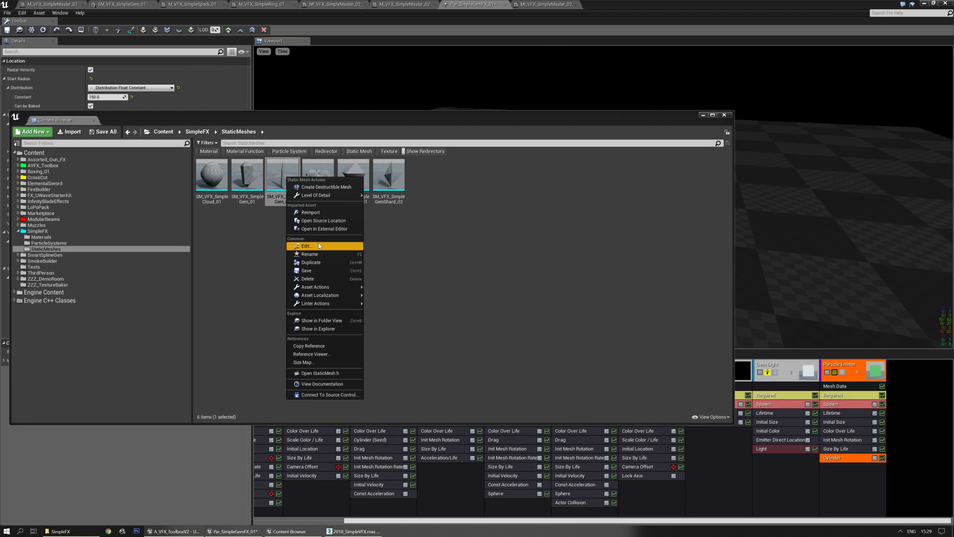
left_click(330, 213)
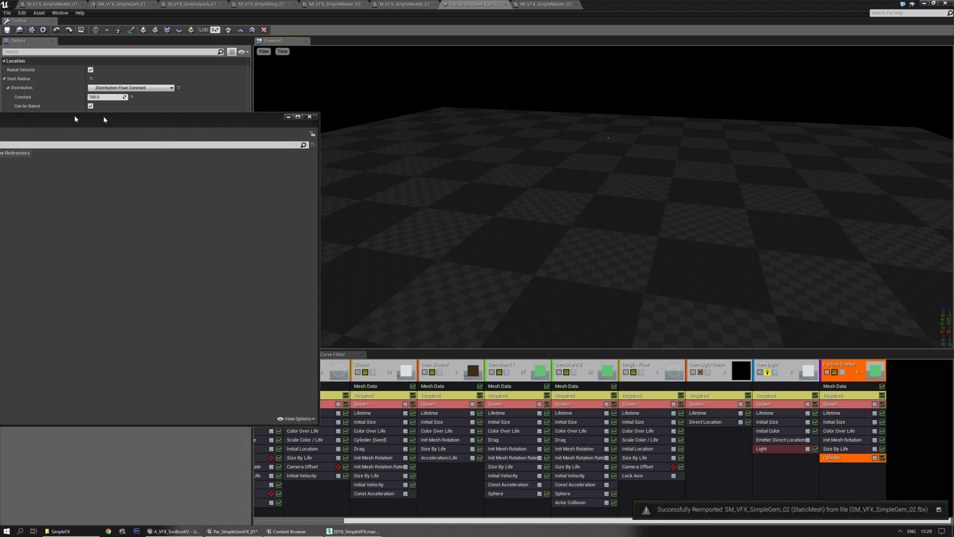
- Restart the particle preview and delete the Cylinder module from the crystal mesh emitter
left_click_drag(577, 306, 606, 259)
key("space")
key("Delete")
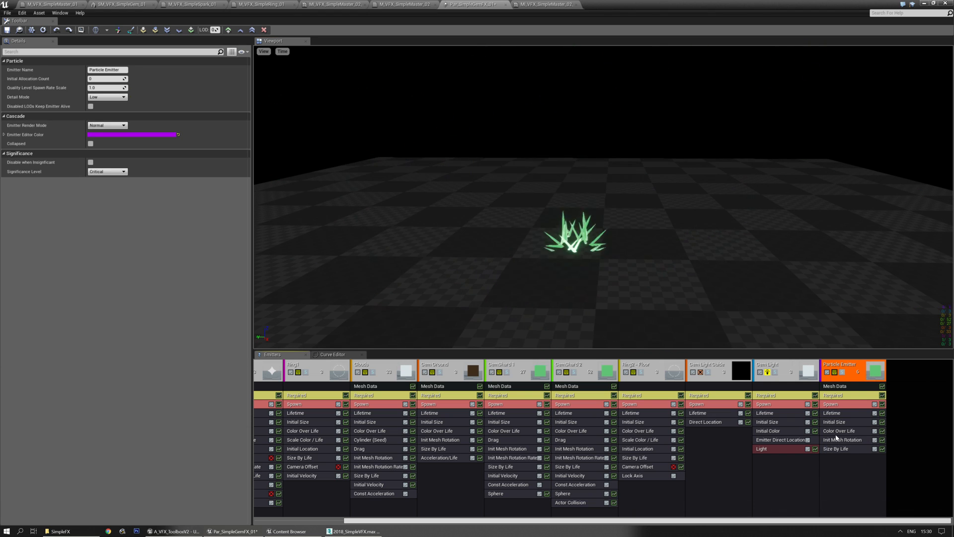
- Set the burst count in the crystal emitter's Spawn module to 2
left_click(840, 404)
left_click(98, 200)
type("2")
key("Return")
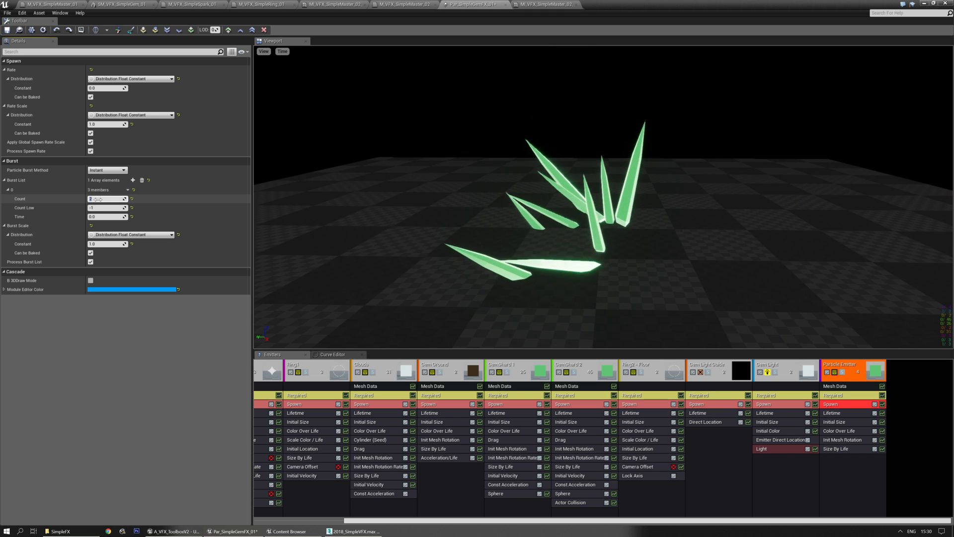
- Set the maximum start rotation in the crystal emitter's Init Mesh Rotation module to 0 on X and Y
left_click(835, 439)
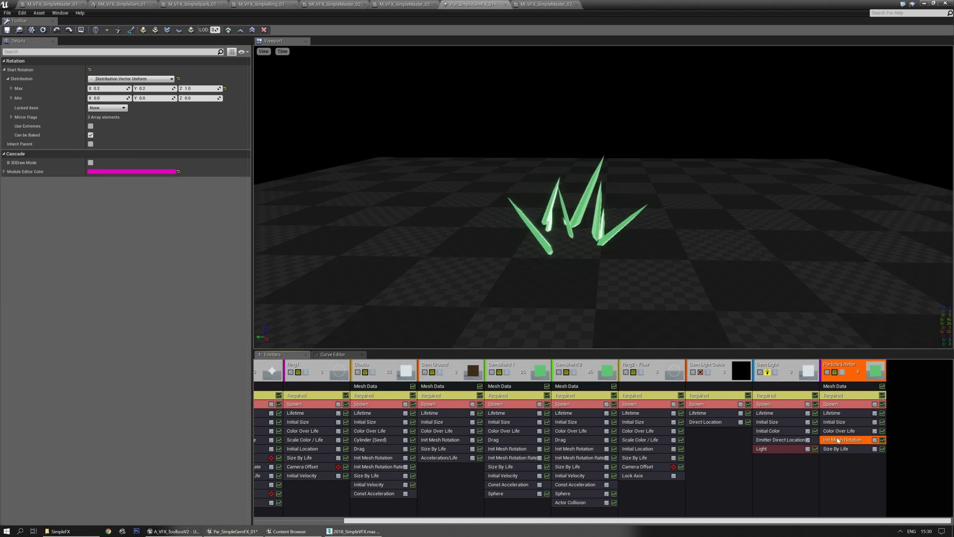
type("0")
key("Tab")
type("0")
key("Return")
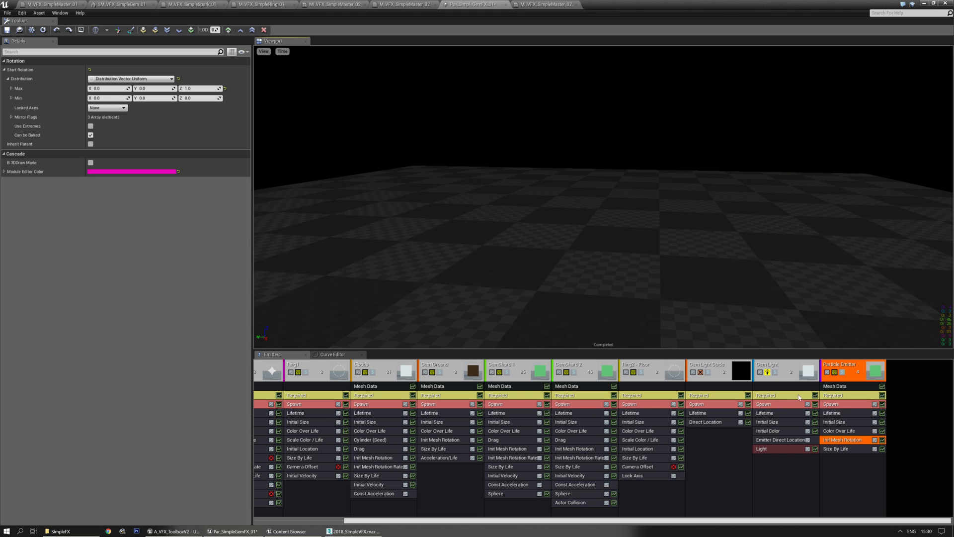
- Add a point to the crystal emitter's Size By Life curve at In Val 1.0 with Out Val X 0.6 and Y 0.6
left_click(840, 449)
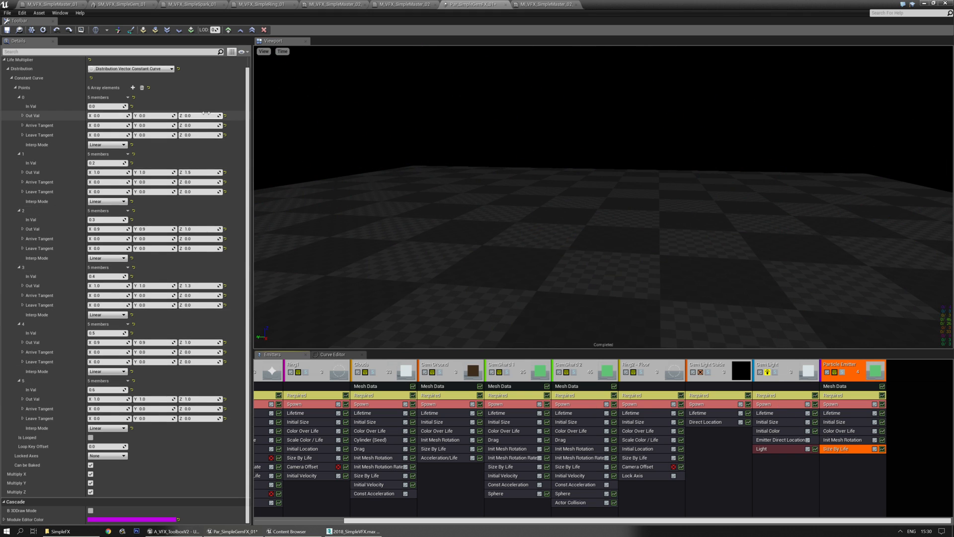
left_click(132, 88)
left_click(111, 446)
key("Tab")
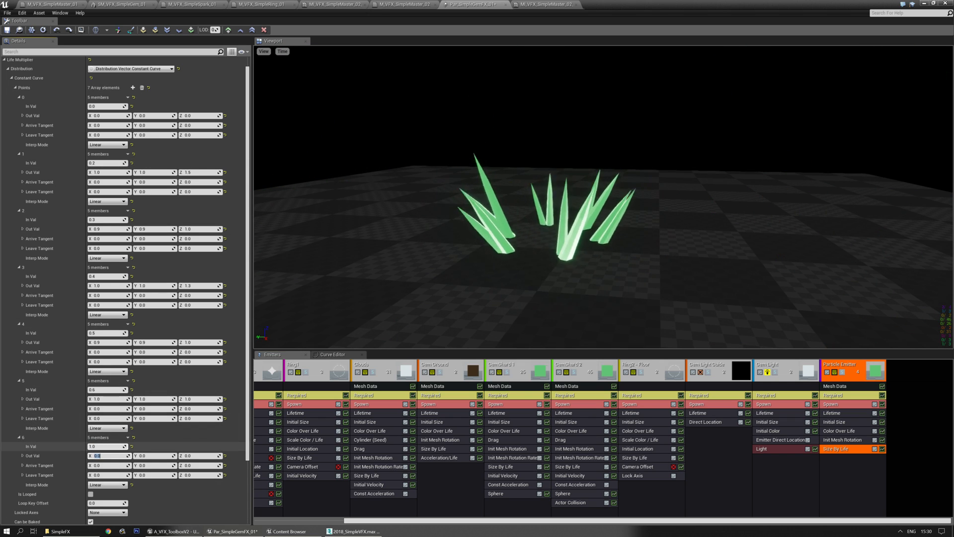
type("0.6")
key("Tab")
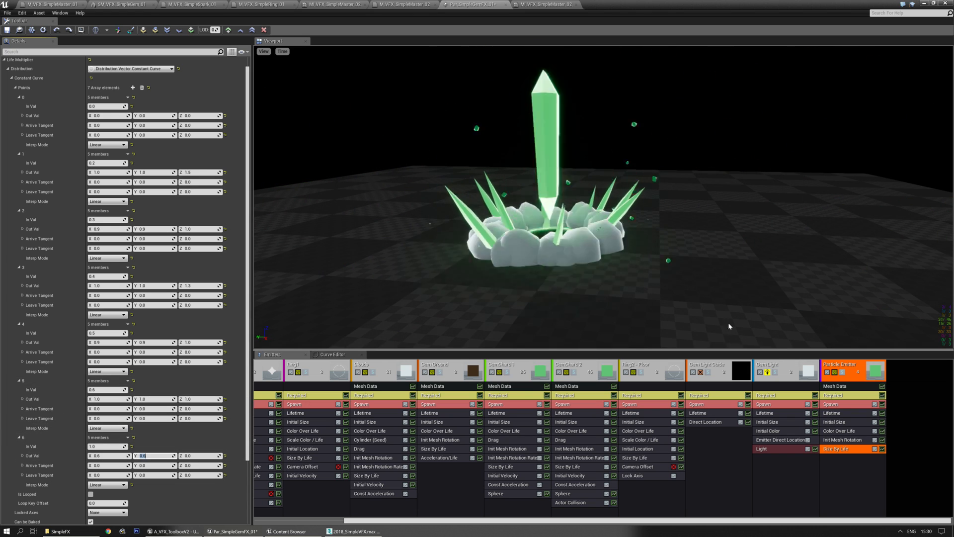
- Copy the Acceleration/Life module from the Gem Ground emitter into the crystal emitter and set its two points' In Val to 0.75 and 0.9
left_click(387, 496)
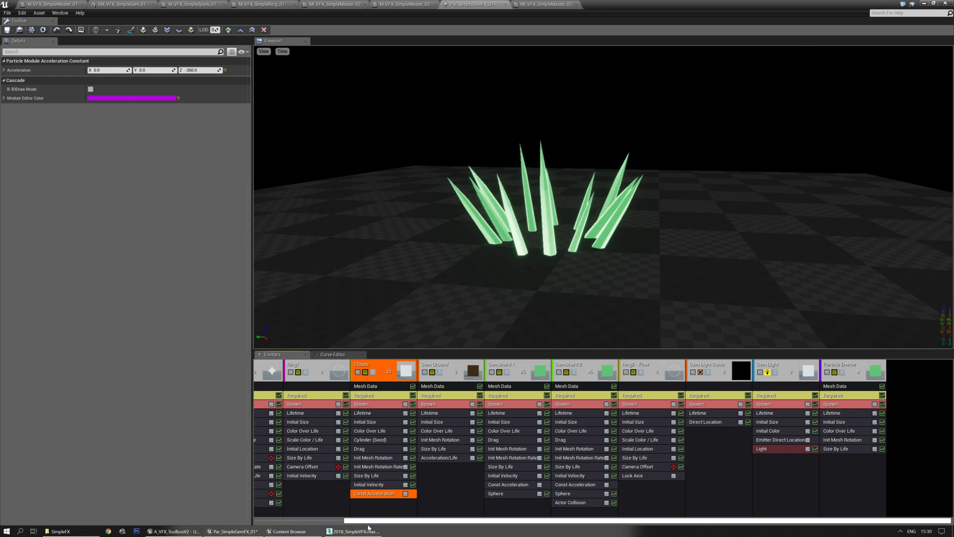
left_click_drag(448, 461, 844, 462)
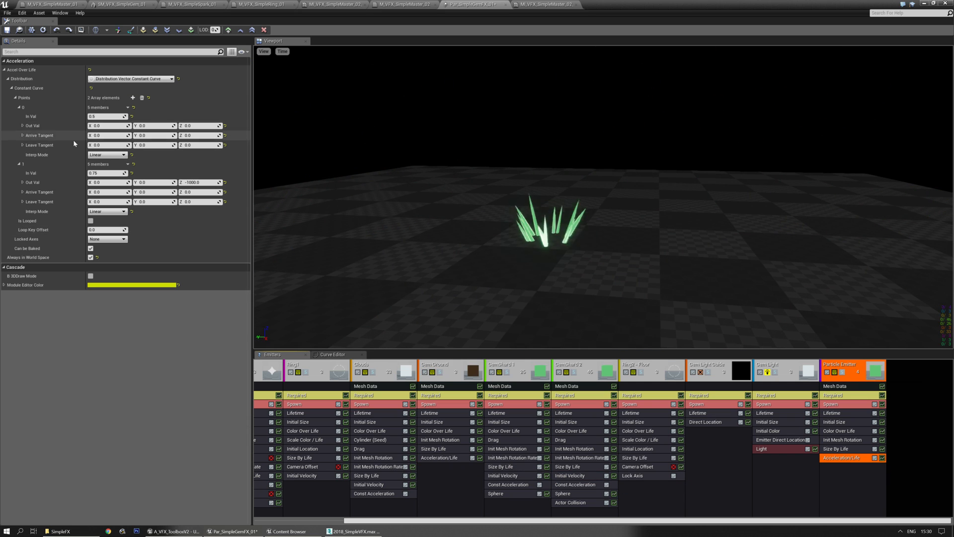
left_click(106, 117)
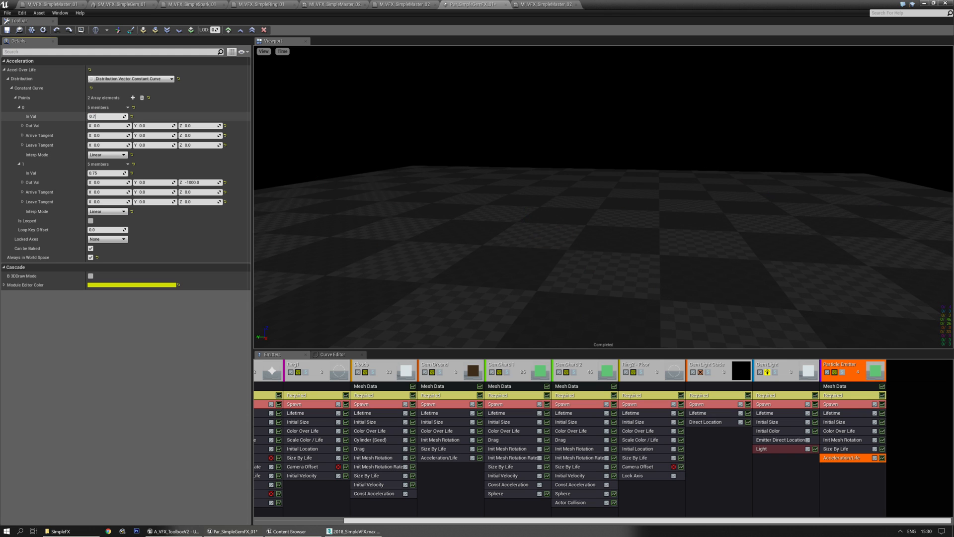
key("Tab")
key("Tab")
key("Tab")
key("Tab")
key("Tab")
key("Tab")
key("Tab")
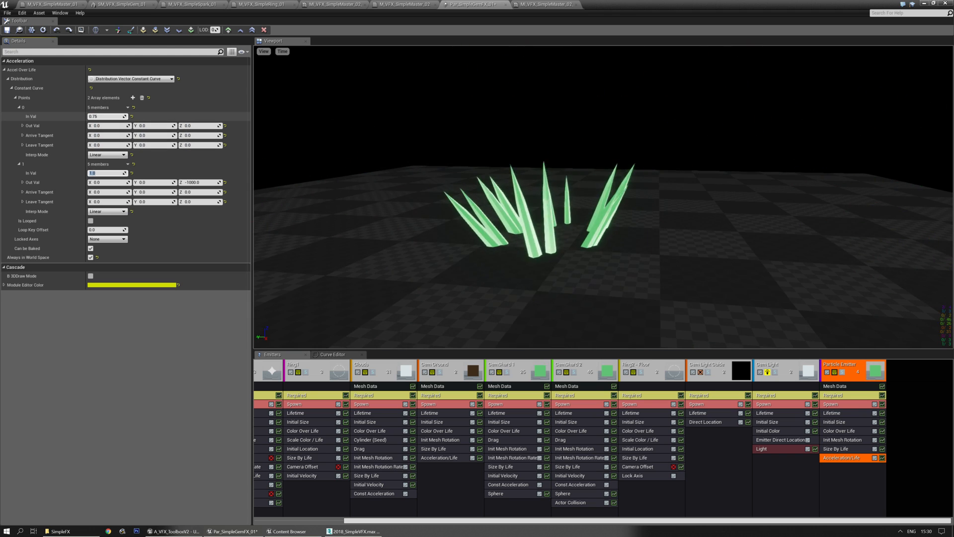
type("1")
key("Return")
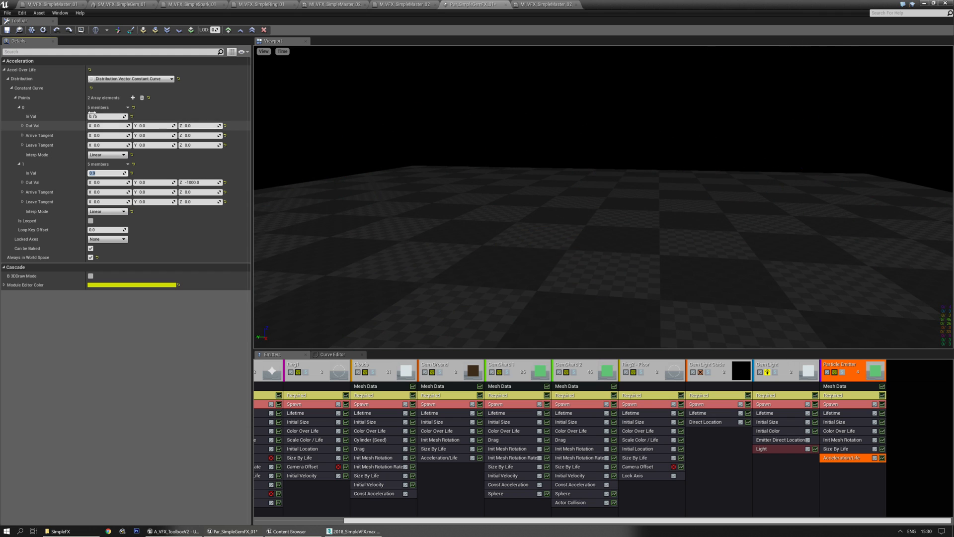
left_click(142, 118)
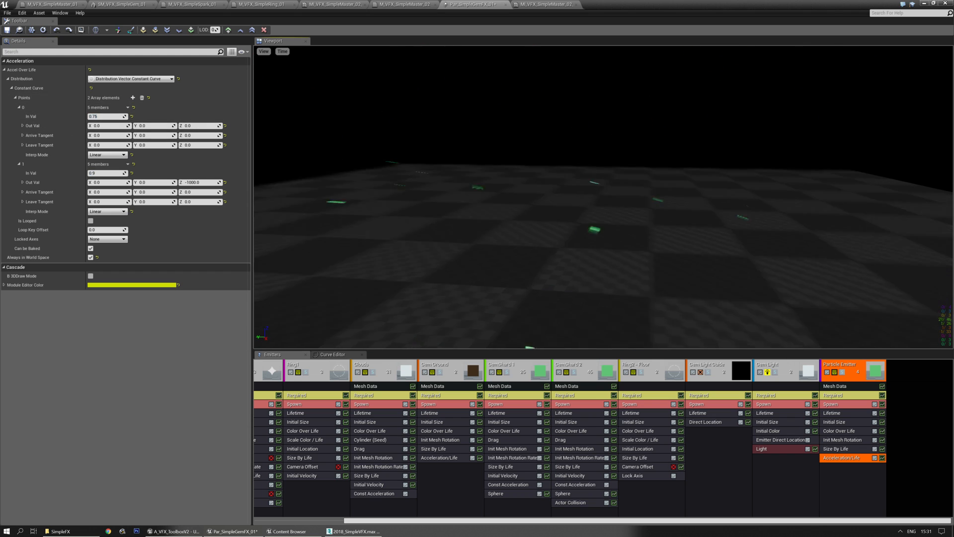
left_click_drag(449, 166, 470, 167)
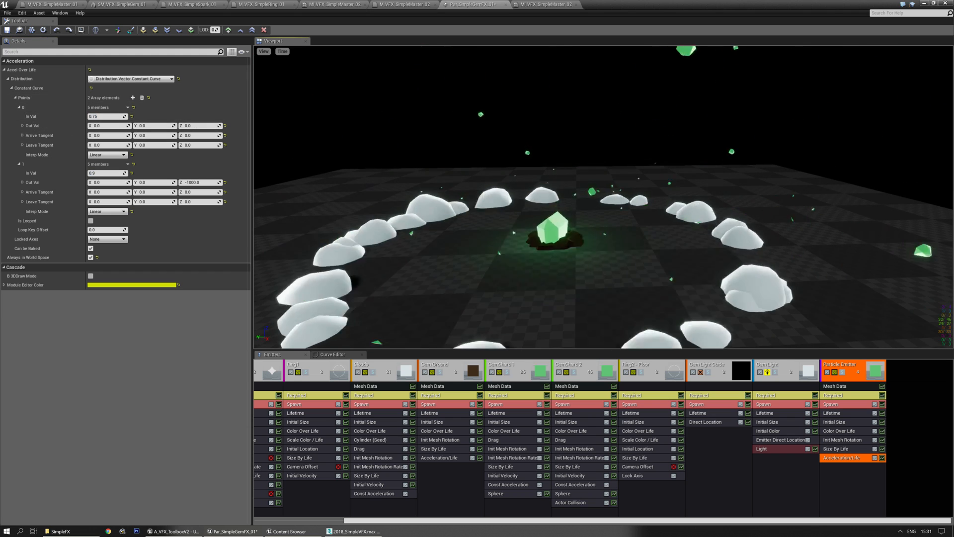
- Set the Out Val of point 0 in the crystal emitter's Size By Life curve to X 0.5 and Y 0.5
left_click(851, 449)
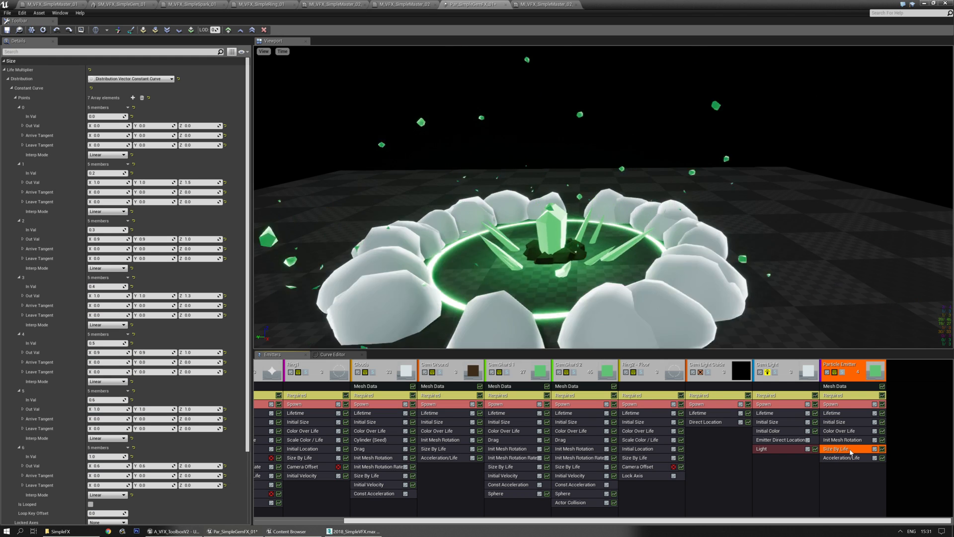
type("0.5")
key("Tab")
type("0.5")
key("Return")
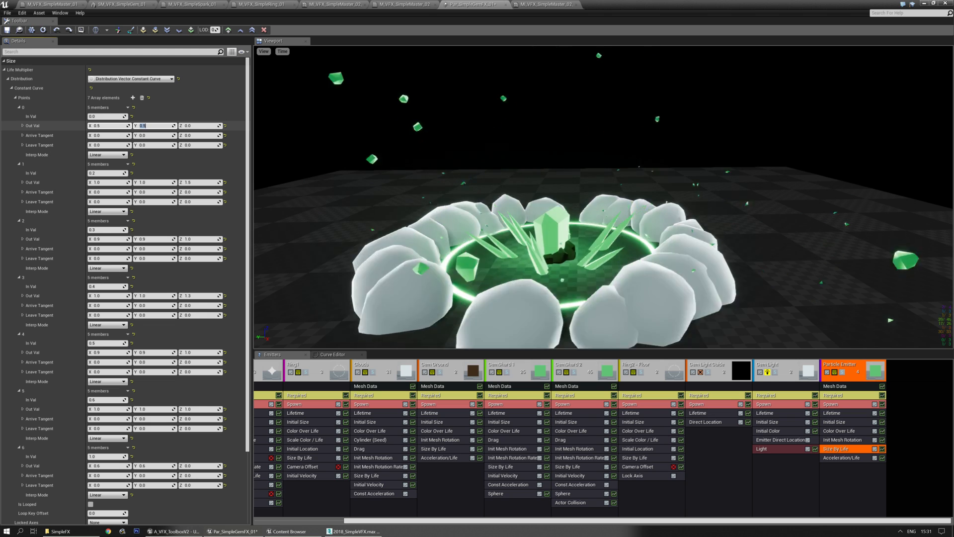
- Set the Emitter Delay in the crystal emitter's Required module to 0.55
left_click(839, 397)
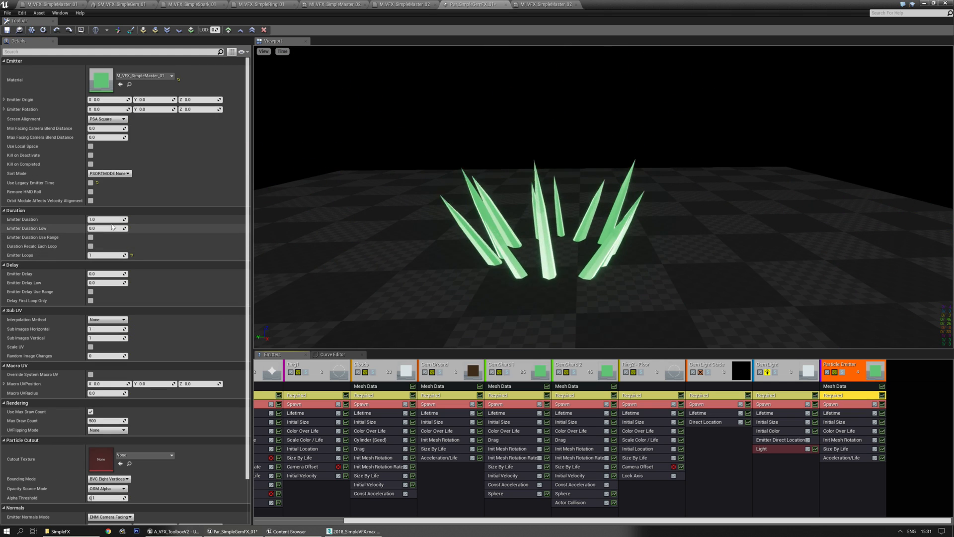
left_click(115, 274)
type("0.55")
key("Return")
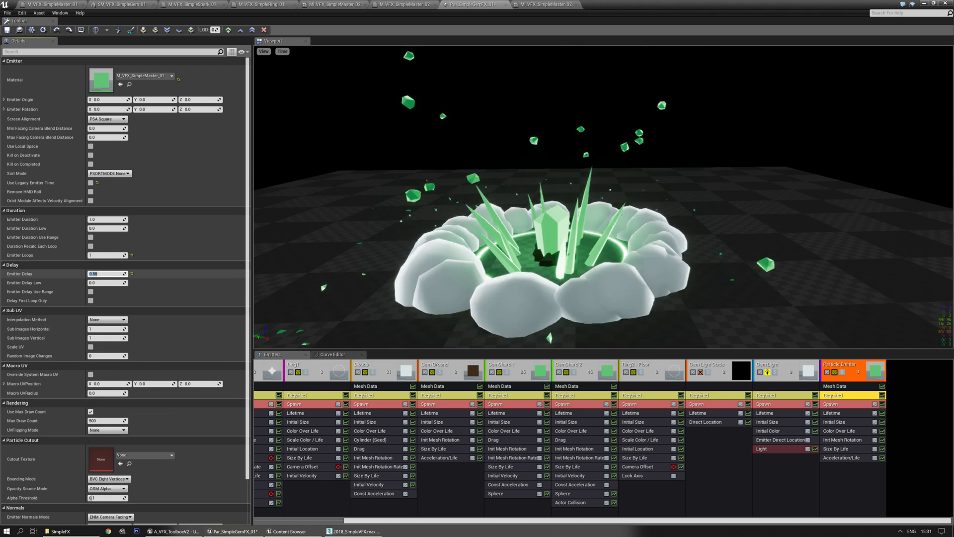
- Retime points 2 to 5 of the crystal emitter's Size By Life curve to In Val 0.25, 0.3, 0.35 and 0.4
left_click(839, 450)
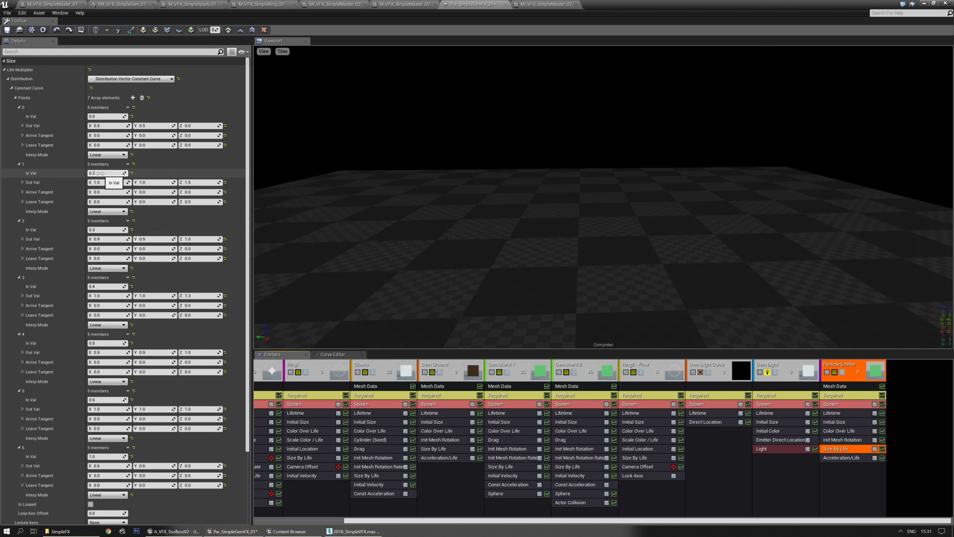
left_click(100, 230)
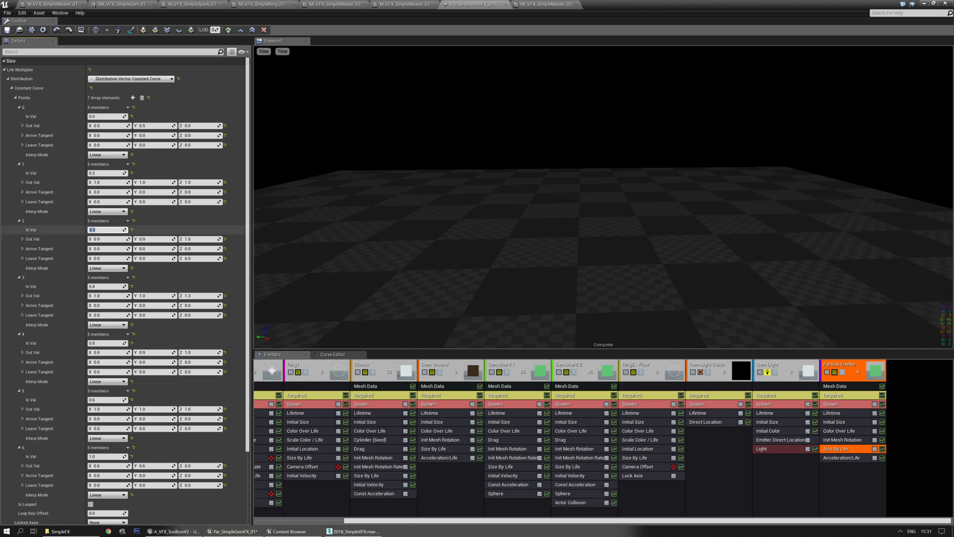
type("0.25")
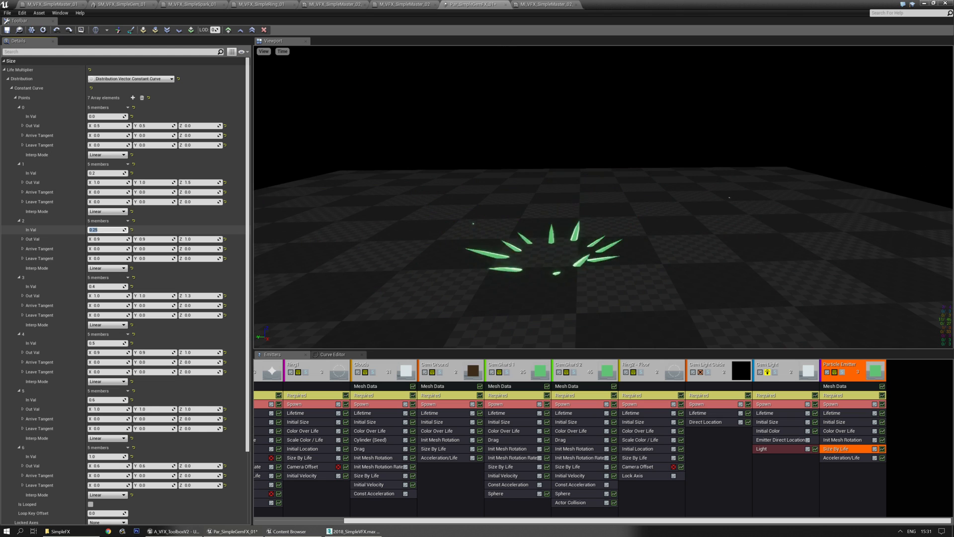
left_click(103, 285)
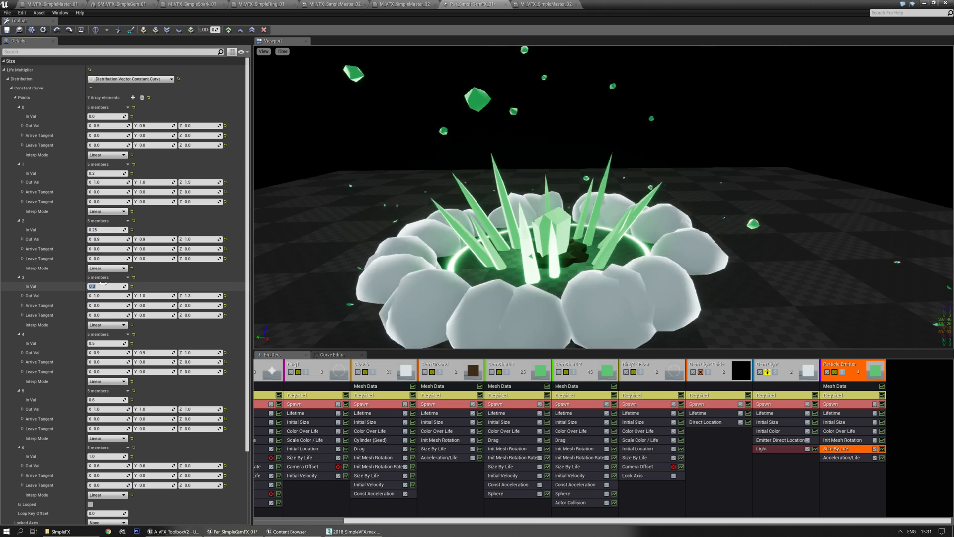
type("0.3")
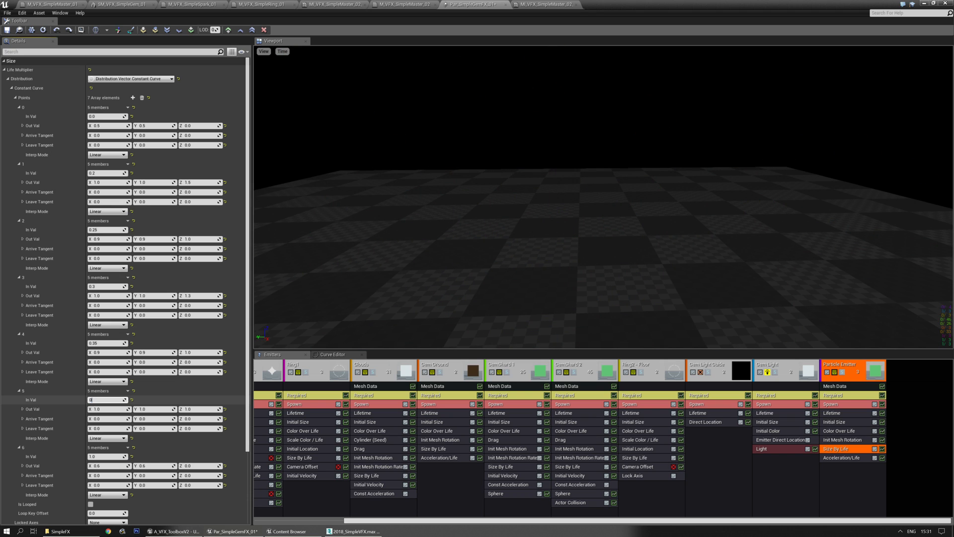
key("Return")
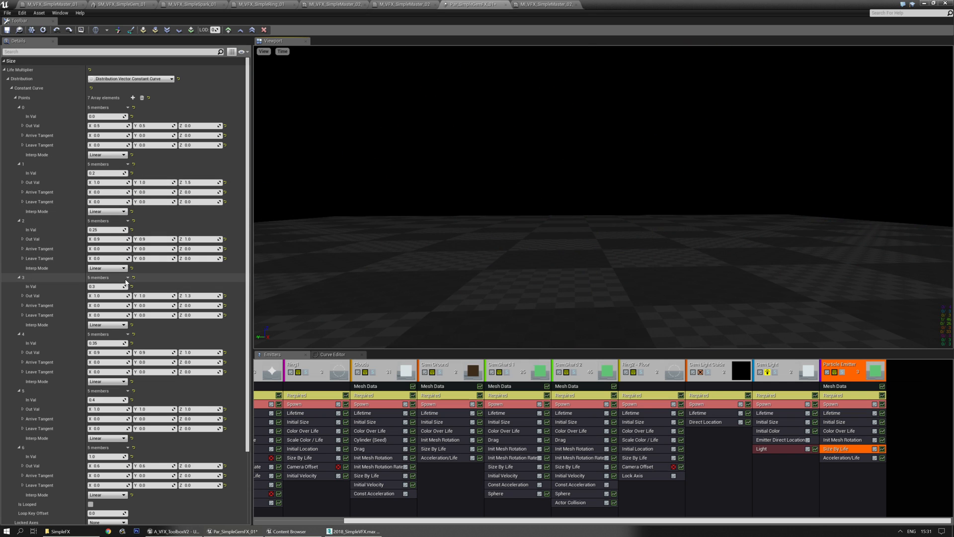
- Delete the points at In Val 0.3 and 0.35 from the crystal emitter's Size By Life curve
left_click(130, 285)
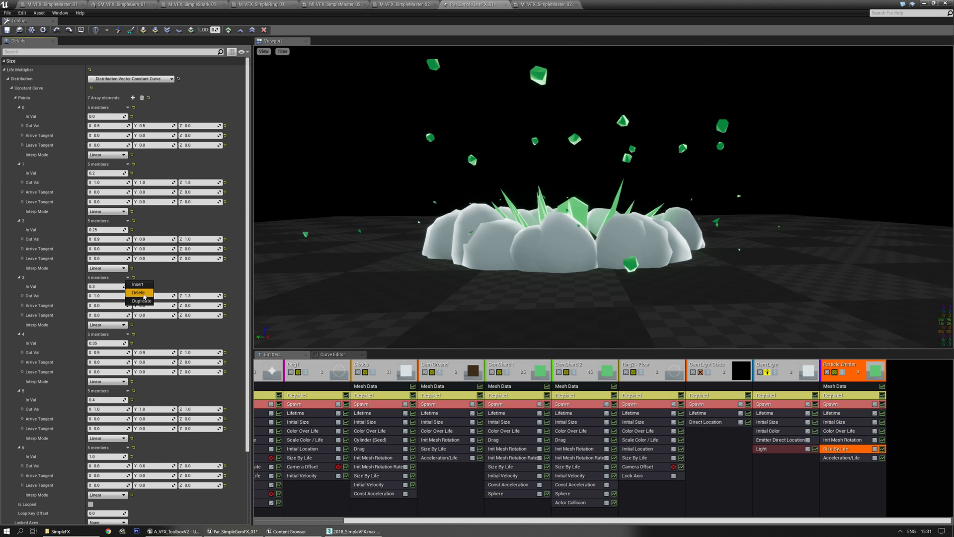
left_click(139, 293)
left_click(129, 286)
left_click(139, 293)
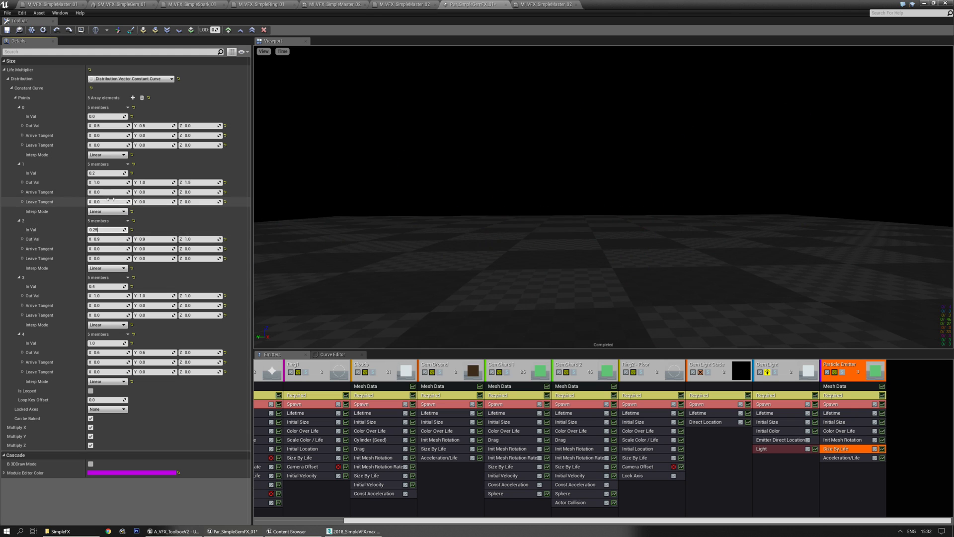
- Set the Out Val of point 1 in the Size By Life curve to X 0.9, Y 0.9 and Z 1.1
left_click(110, 183)
type("0")
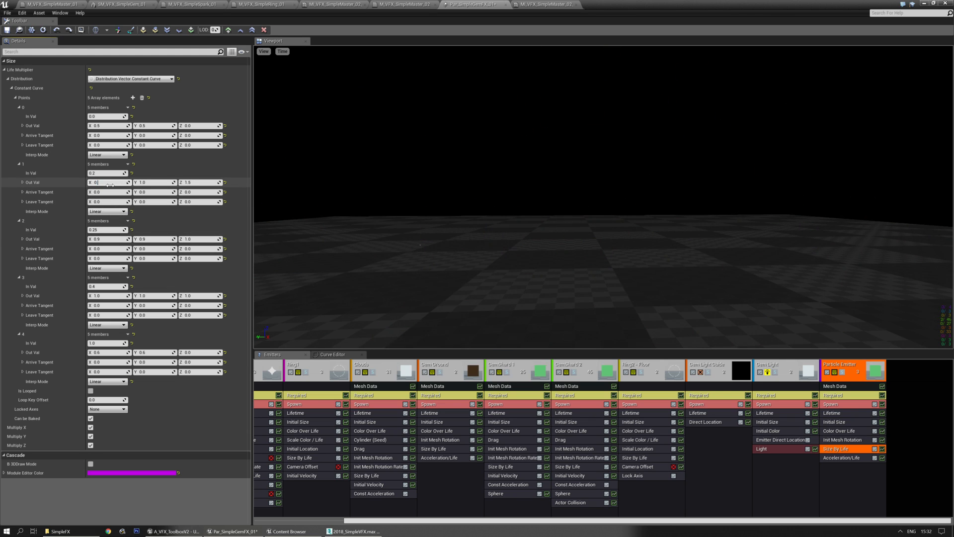
type(".9")
key("Tab")
type("0.9")
key("Return")
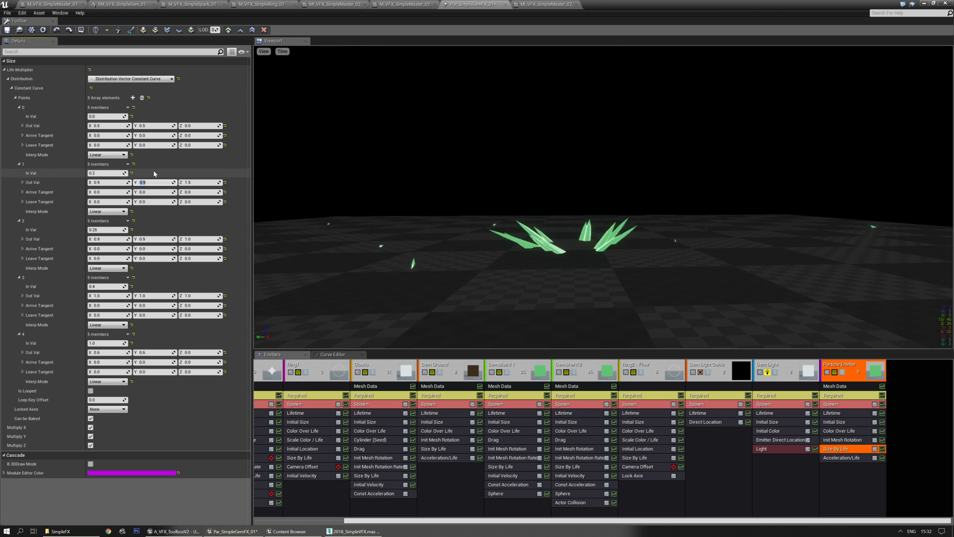
type("1")
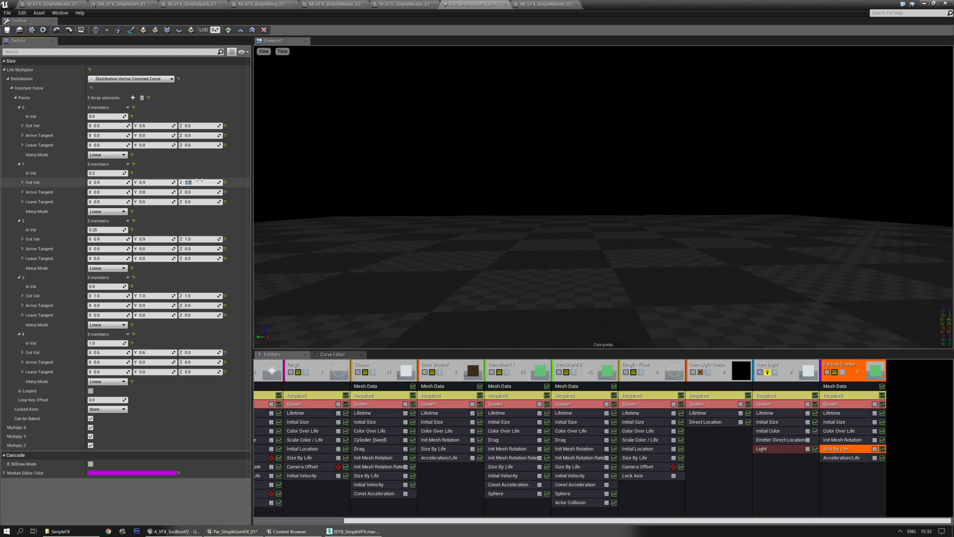
- Set the In Val of point 3 in the Size By Life curve to 0.3
left_click(108, 286)
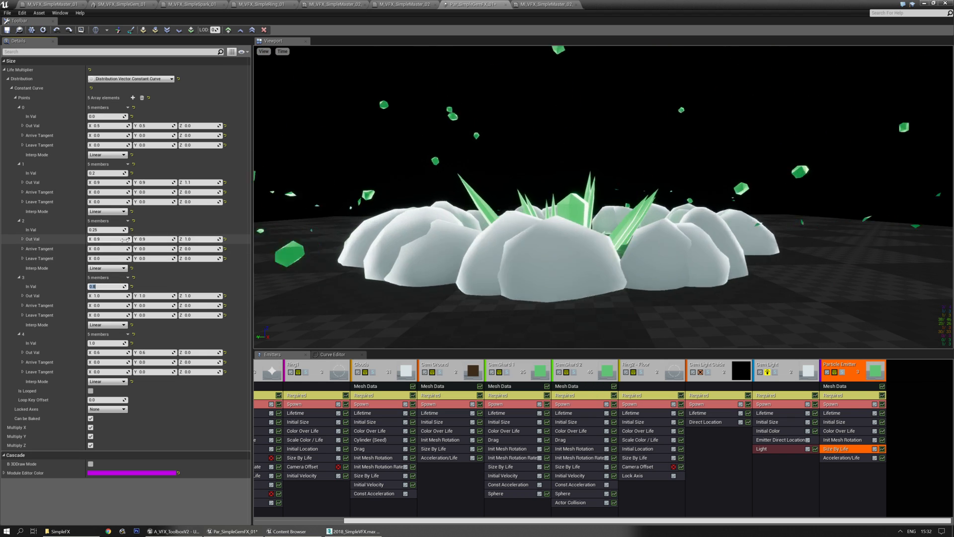
type("0.3")
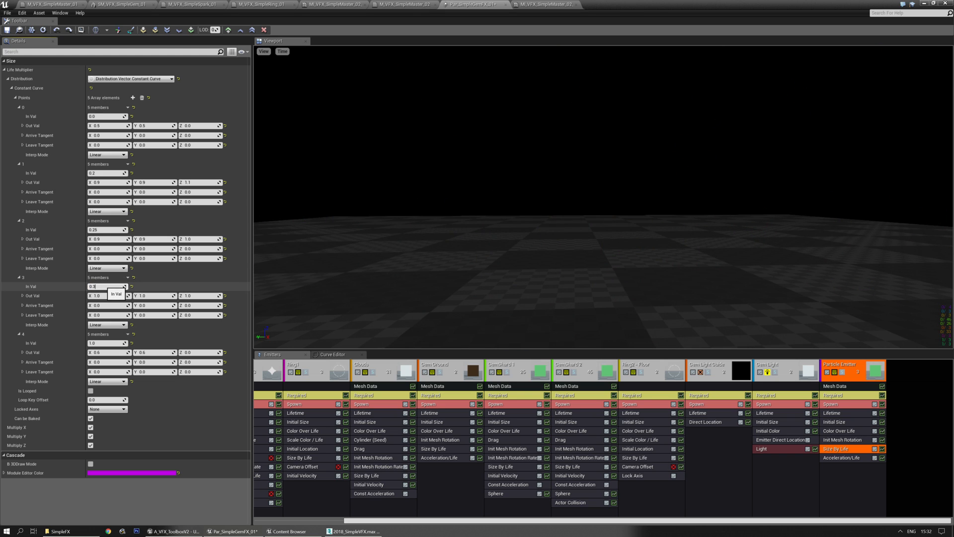
key("Tab")
key("Tab")
key("Tab")
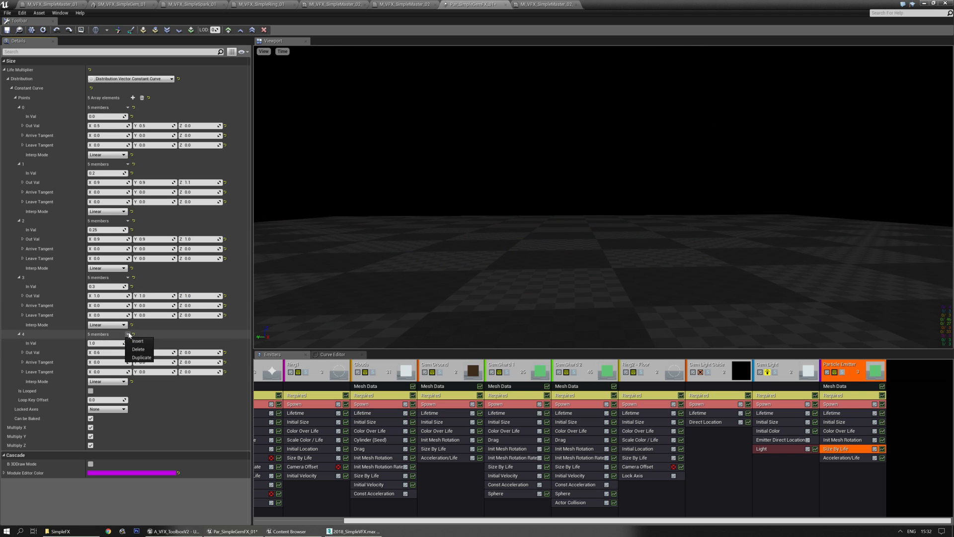
- Insert a point before the last one in the Size By Life curve, with In Val 0.8 and Out Val 1.0 on X, Y and Z
left_click(138, 341)
left_click(110, 343)
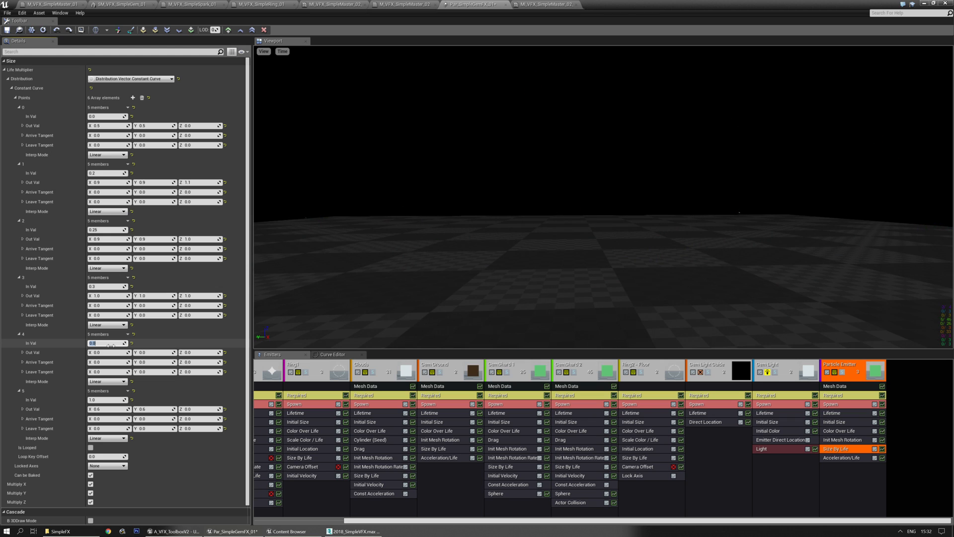
type("0.8")
key("Tab")
type("1")
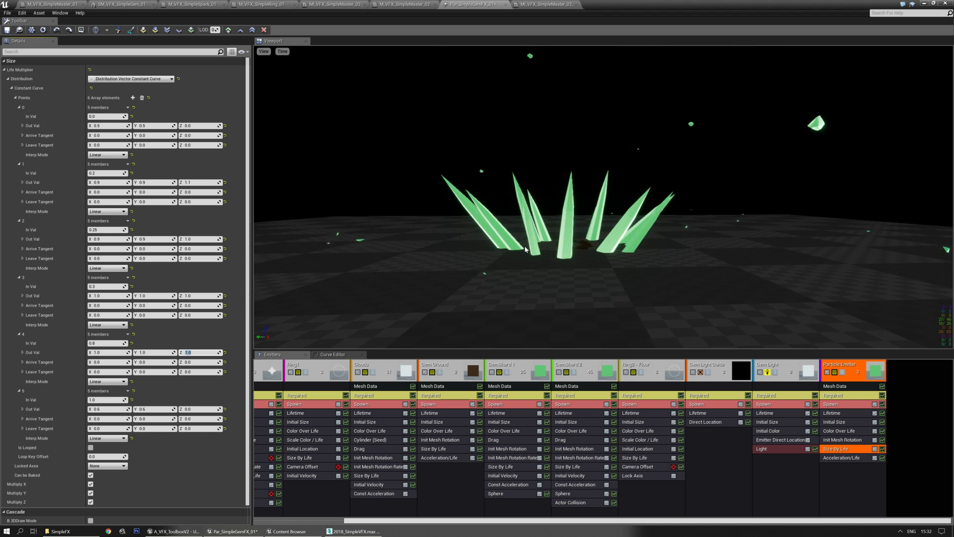
- Change the crystal emitter's Lifetime distribution to Distribution Float Constant with a constant of 0.6
left_click(833, 413)
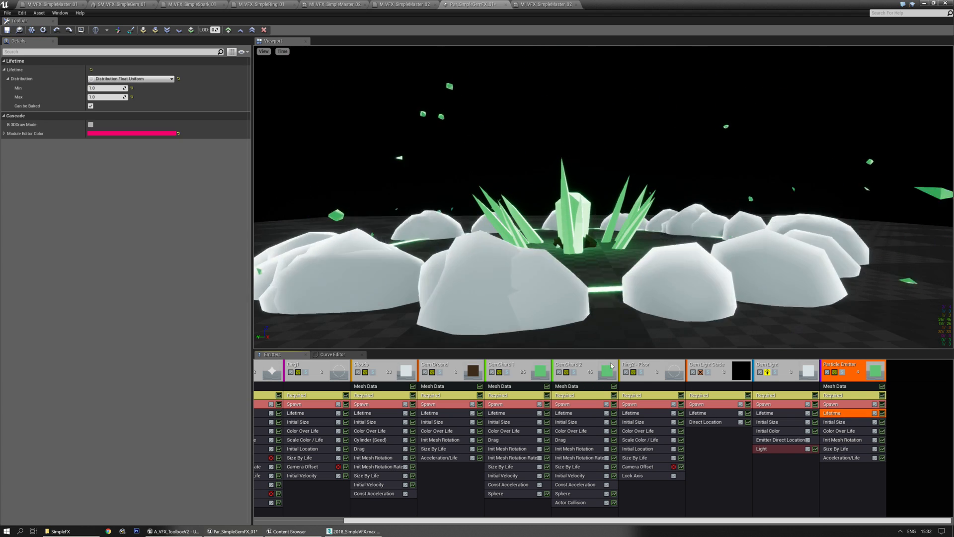
left_click(115, 79)
left_click(105, 88)
type("0.6")
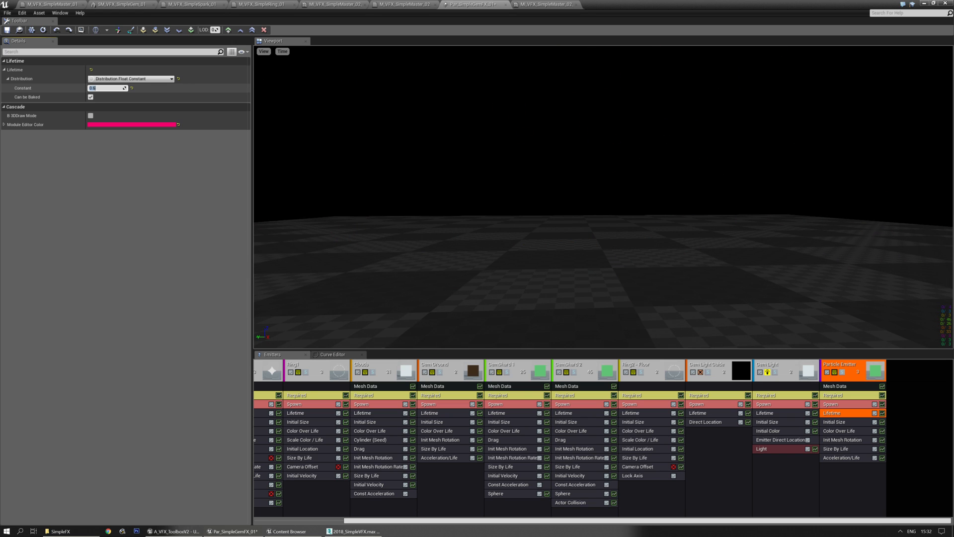
right_click_drag(537, 79, 536, 110)
middle_click_drag(537, 109, 537, 149)
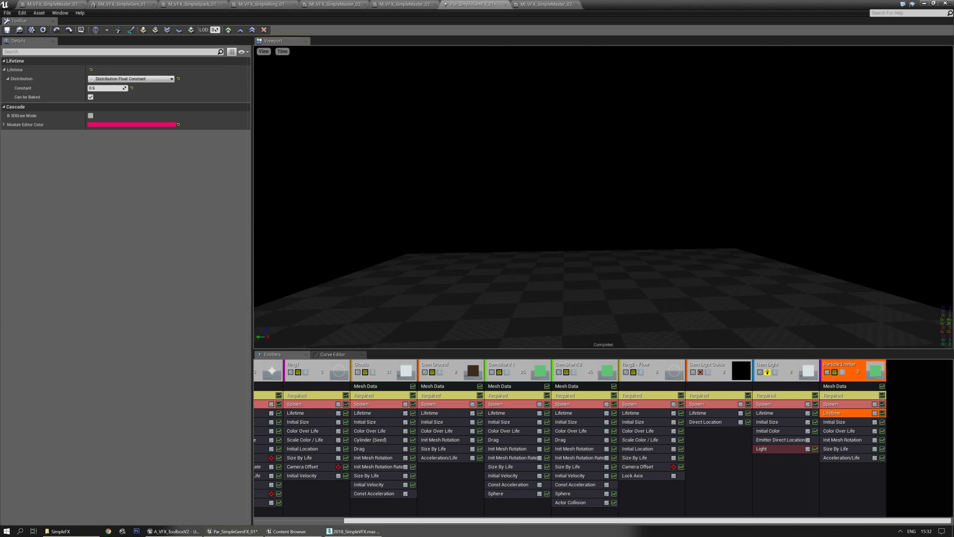
- Set the crystal emitter's Emitter Delay to 0.65 and preview the effect
mouse_move(621, 148)
right_mouse_down()
mouse_move(612, 177)
mouse_move(619, 153)
right_mouse_up()
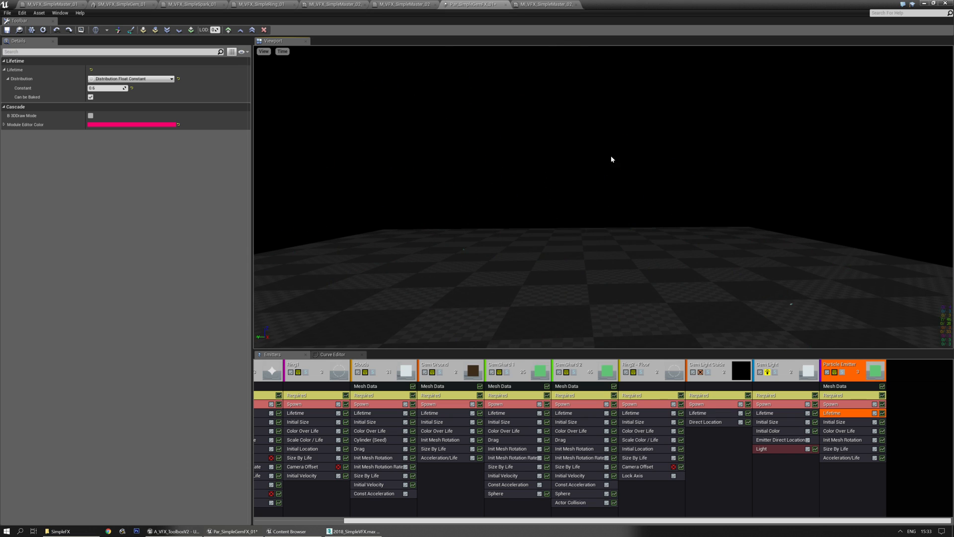
middle_click_drag(613, 156, 613, 172)
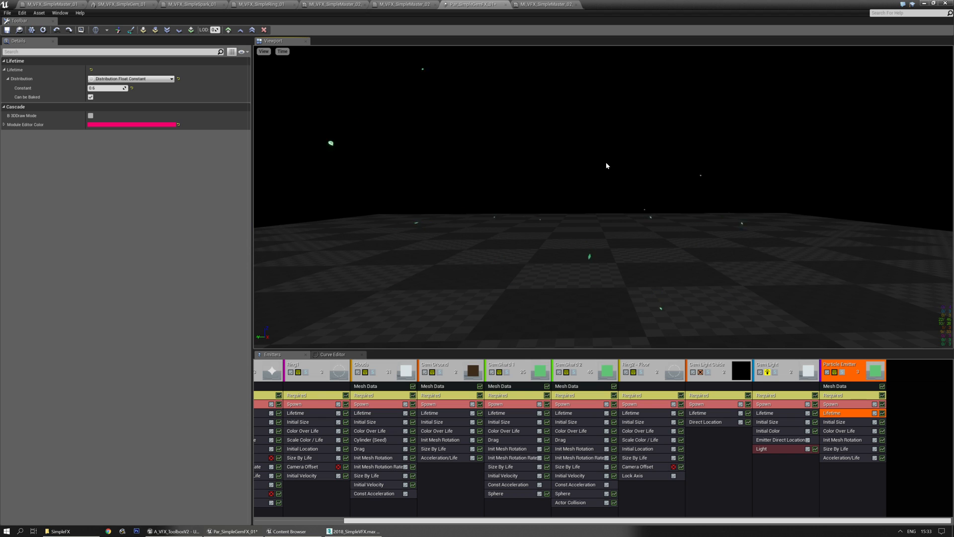
left_click(835, 394)
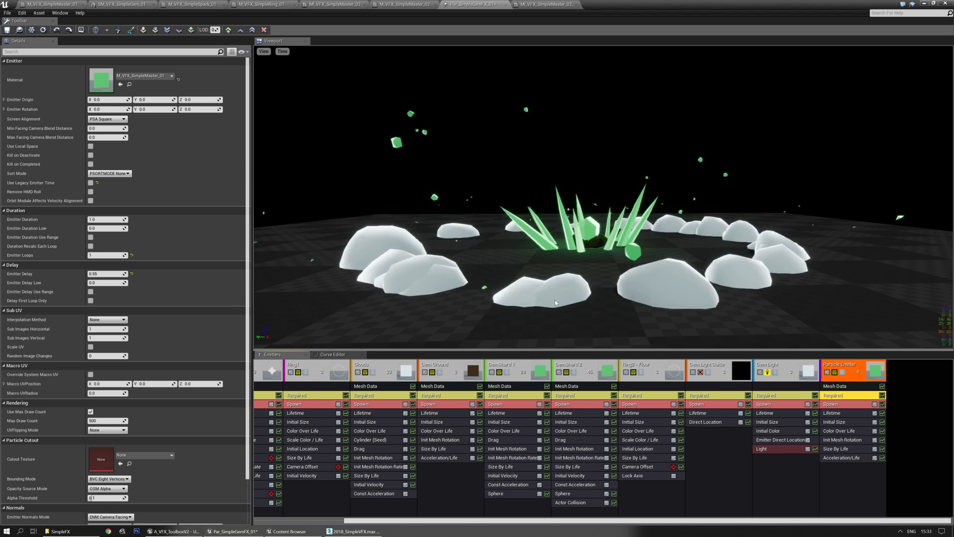
left_click(106, 273)
type("0")
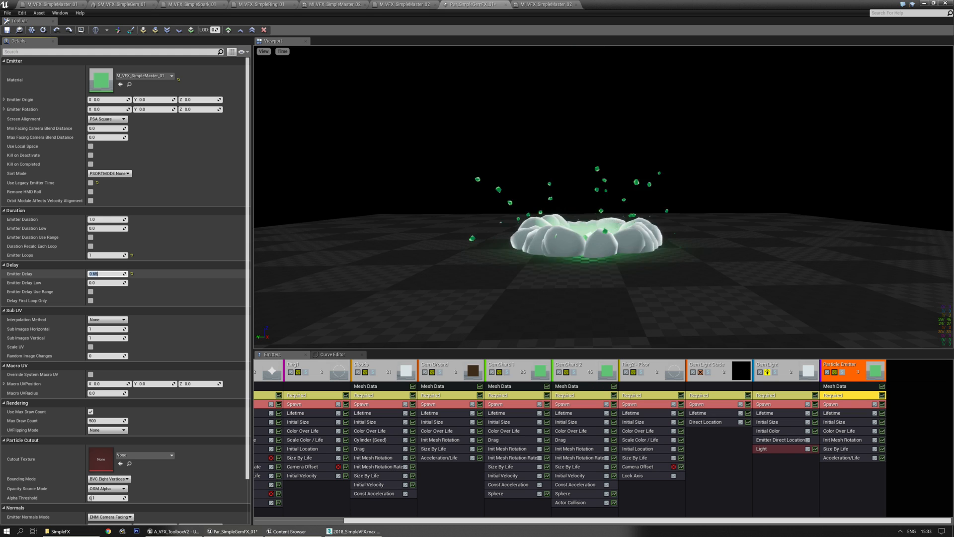
key("space")
left_click_drag(618, 250, 650, 281)
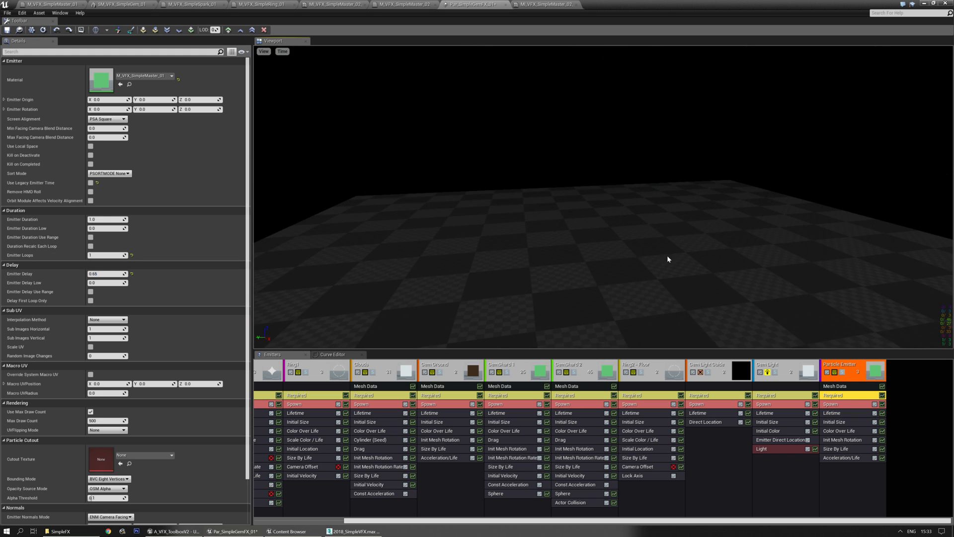
- Try an Emitter Delay of 0.7 on the crystal emitter, and settle on 0.625
left_click(105, 273)
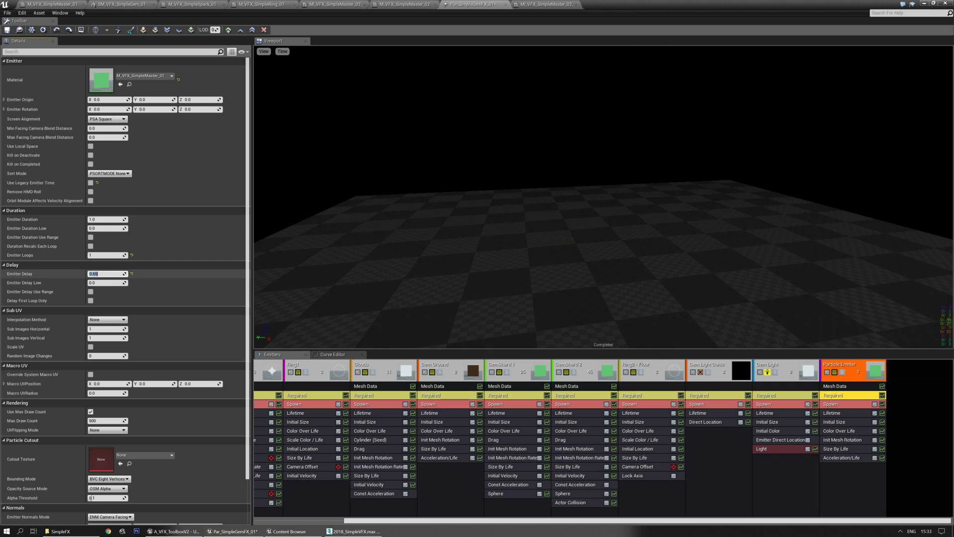
type("0.7")
key("Return")
type("0.625")
key("Return")
- Rename the crystal emitter as Spikes and save the particle system
left_click(839, 370)
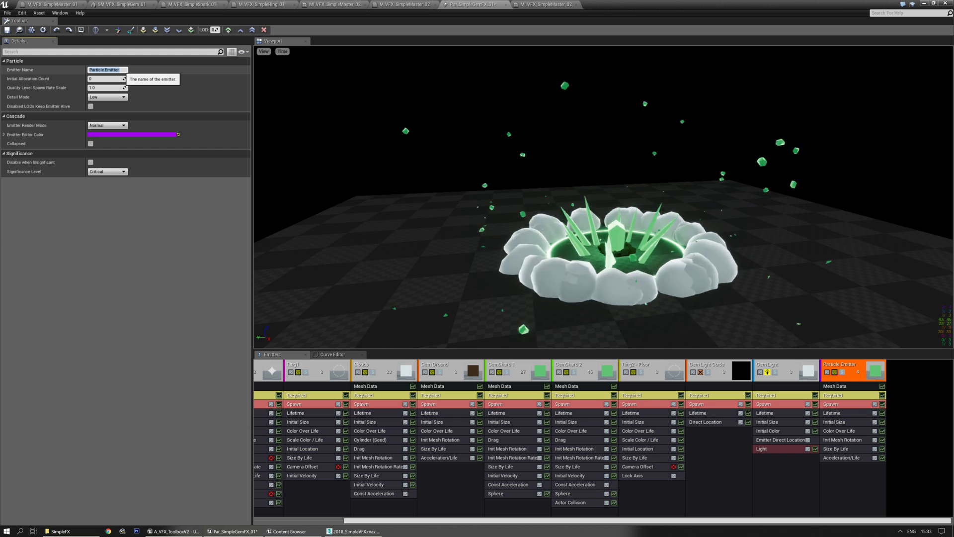
type("Spl")
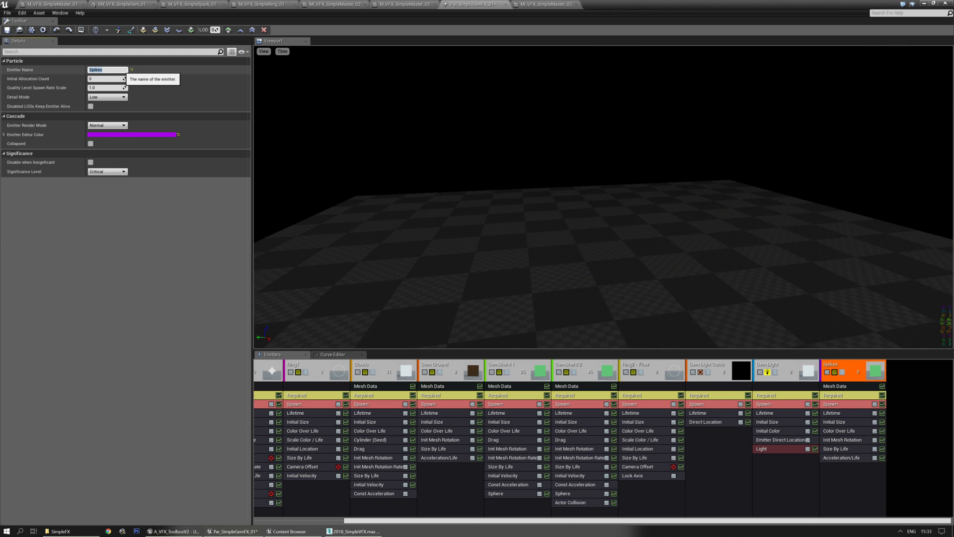
left_click_drag(528, 296, 607, 233)
left_click(7, 30)
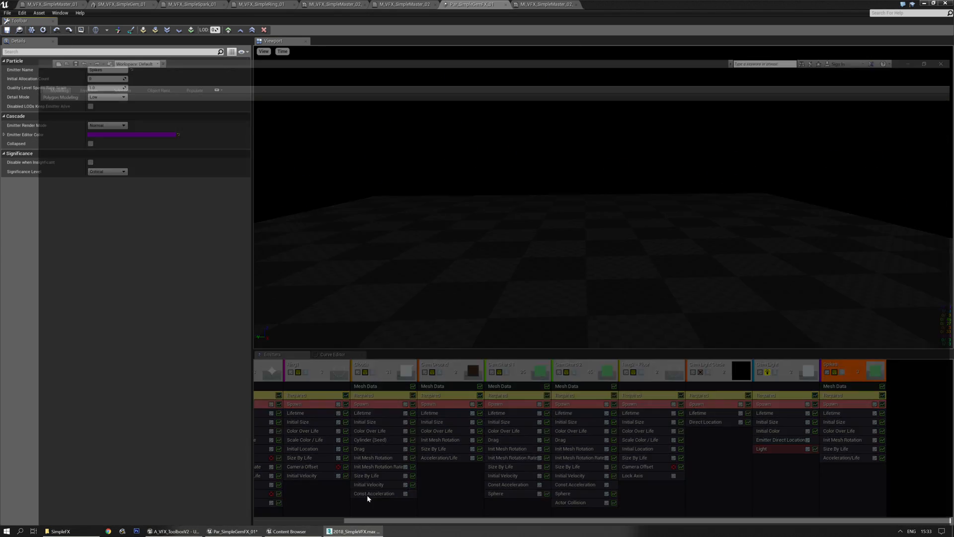
- Switch to 3ds Max and clone the ring of crystals around the gem as a copy rotated between the original spikes
left_click(367, 494)
left_click(562, 263)
middle_click_drag(601, 314, 507, 267)
scroll(507, 267, "down", 2)
key("w")
key("e")
left_click_drag(428, 271, 437, 274, "shift")
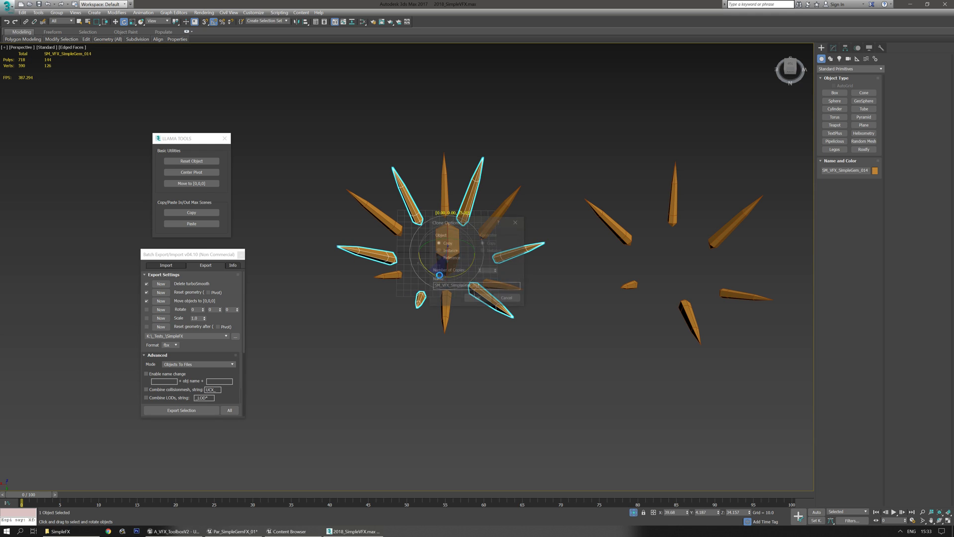
left_click(478, 298)
- Move the upper-right crystal element of the cloned ring outward, away from the central gem
scroll(469, 280, "up", 2)
middle_click_drag(456, 258, 476, 273)
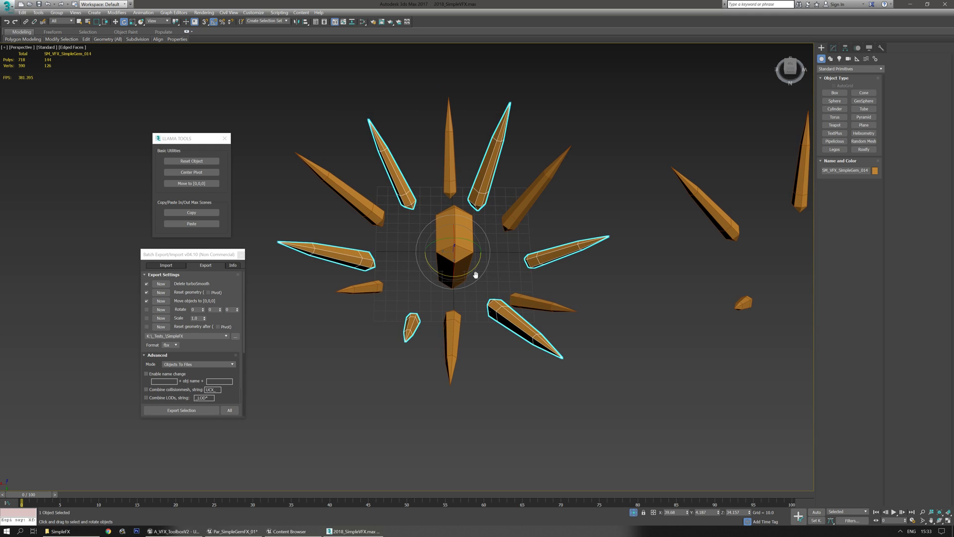
middle_click_drag(478, 229, 478, 286)
key("5")
left_click(479, 242)
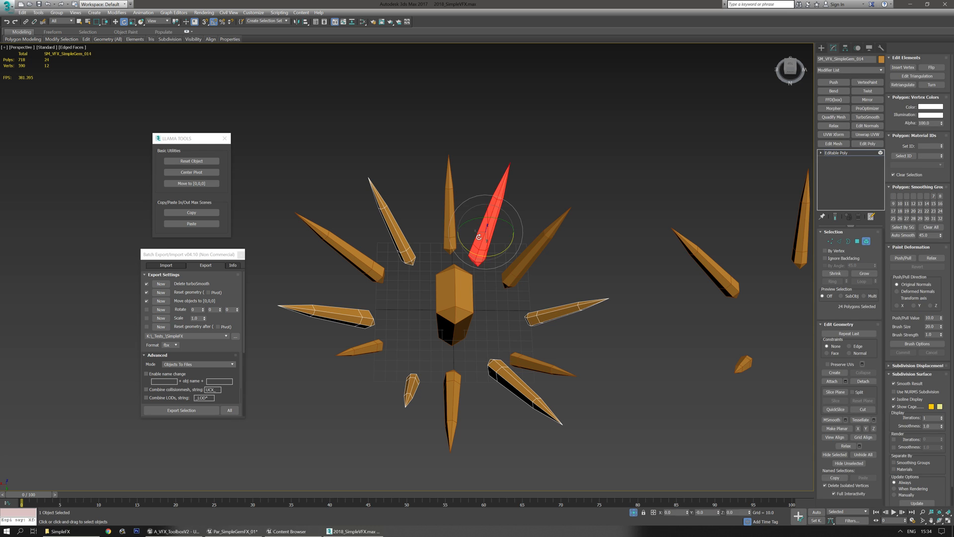
middle_click_drag(479, 242, 483, 283, "alt")
key("w")
left_click_drag(480, 245, 497, 199)
- Move the cloned ring's upper-left, left and lower-left crystal elements outward from the central gem
middle_click_drag(477, 255, 441, 288, "alt")
left_click(393, 246)
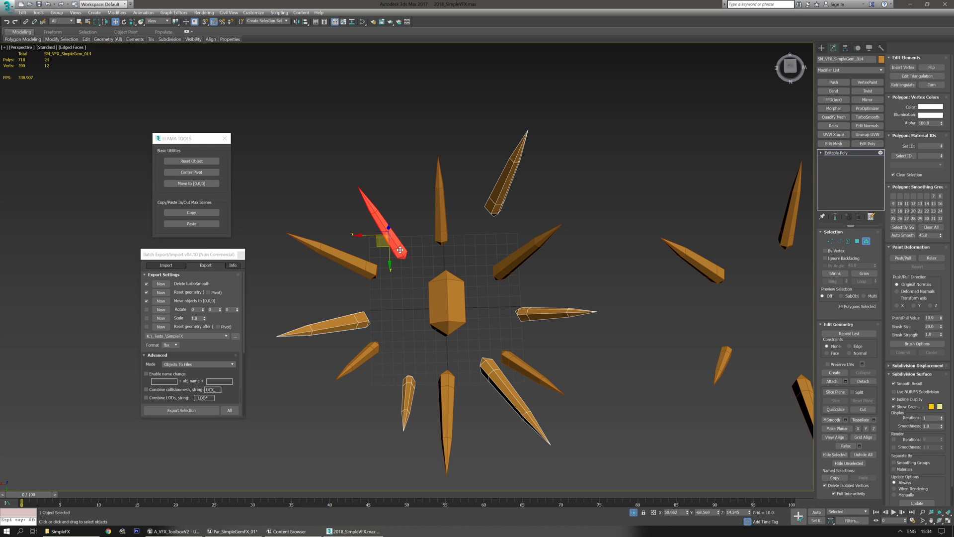
left_click_drag(382, 248, 339, 198)
middle_click_drag(373, 317, 423, 260)
left_click(409, 265)
left_click_drag(376, 279, 318, 288)
left_click(456, 347)
left_click_drag(447, 344, 424, 383)
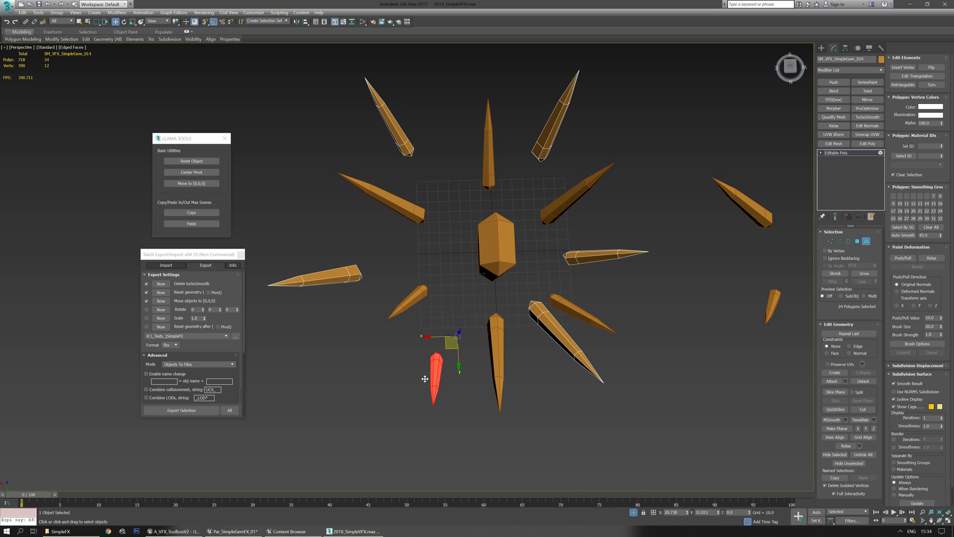
- Move the cloned ring's lower-right and right crystal elements outward from the central gem
left_click(559, 334)
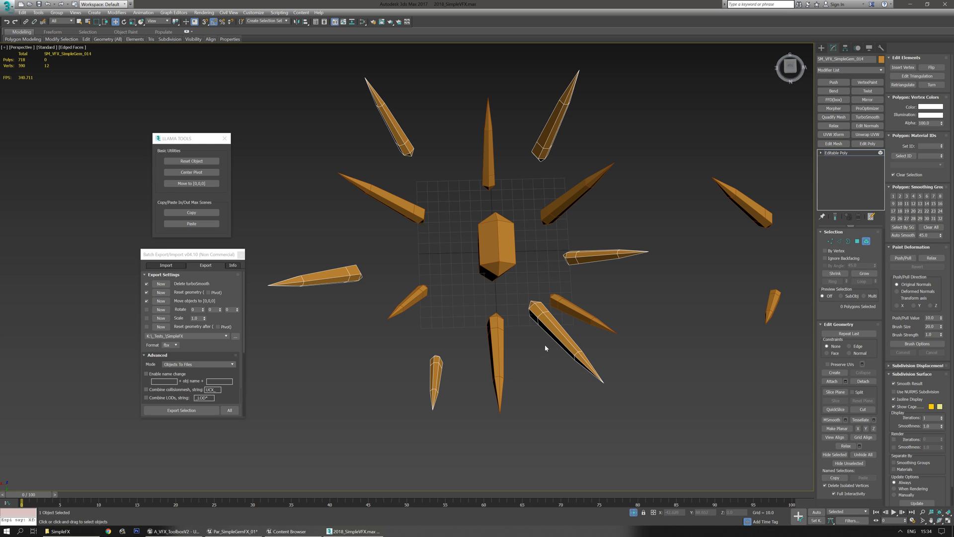
left_click_drag(543, 339, 553, 366)
middle_click_drag(553, 365, 540, 386, "alt")
left_click(626, 281)
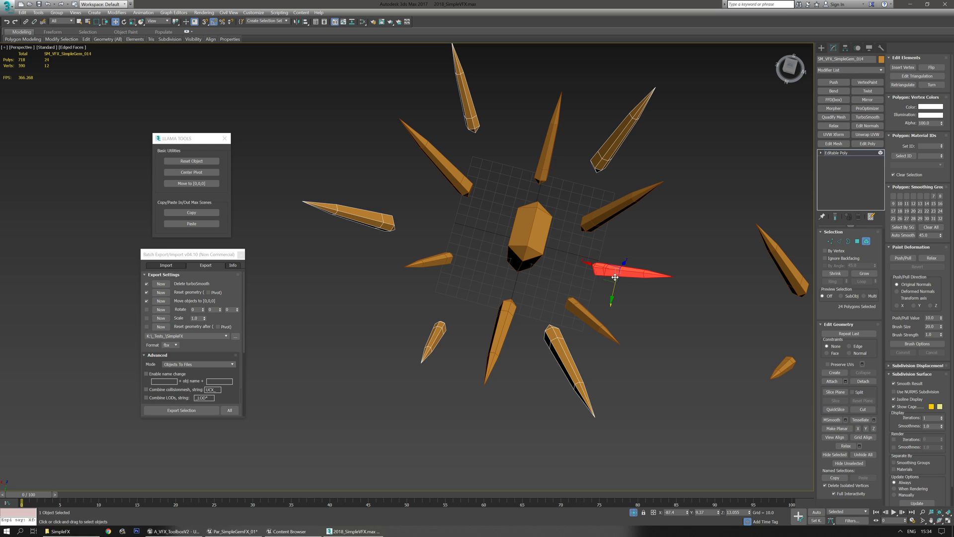
left_click_drag(604, 279, 634, 282)
middle_click_drag(634, 282, 446, 286, "alt")
- Rotate the small lower-left crystal element so its tip points outward from the central gem
left_click(472, 397)
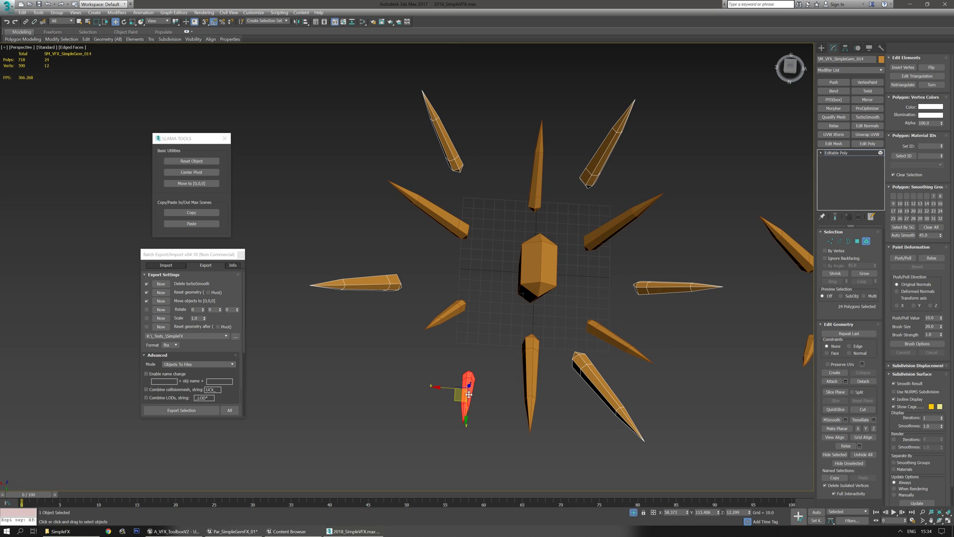
middle_click_drag(472, 396, 469, 325, "alt")
key("e")
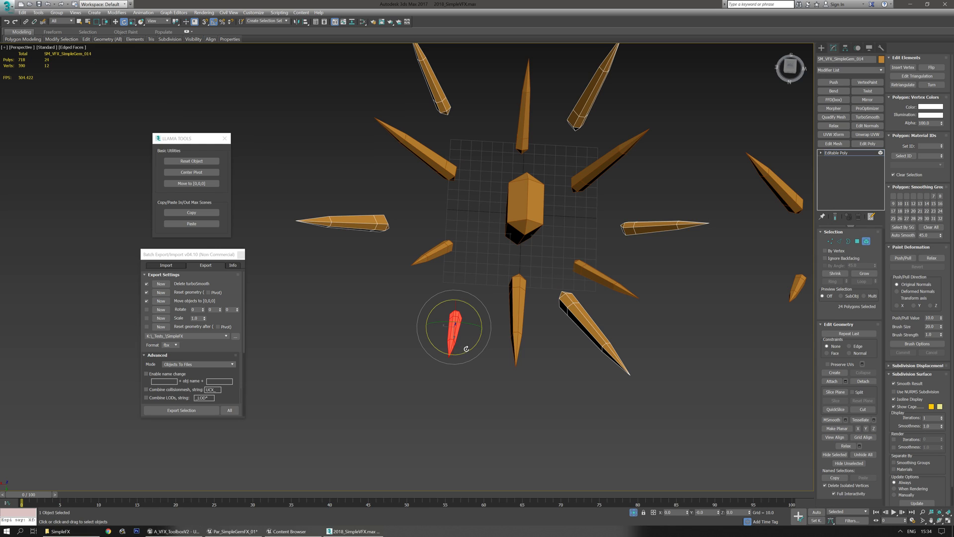
left_click_drag(468, 350, 466, 350)
key("w")
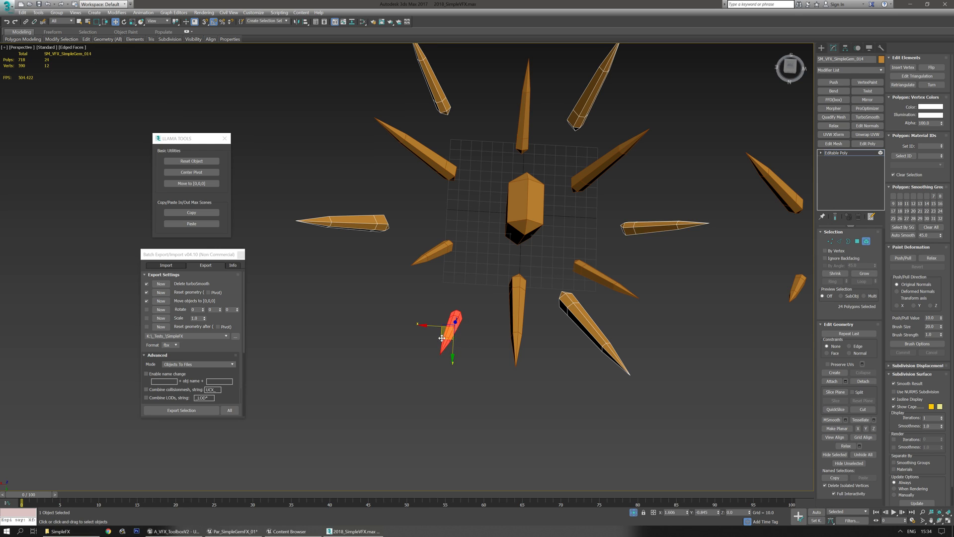
- Move the lower-right and right crystal elements slightly farther out to even the ring's spacing
middle_click_drag(561, 336, 591, 326)
left_click(566, 315)
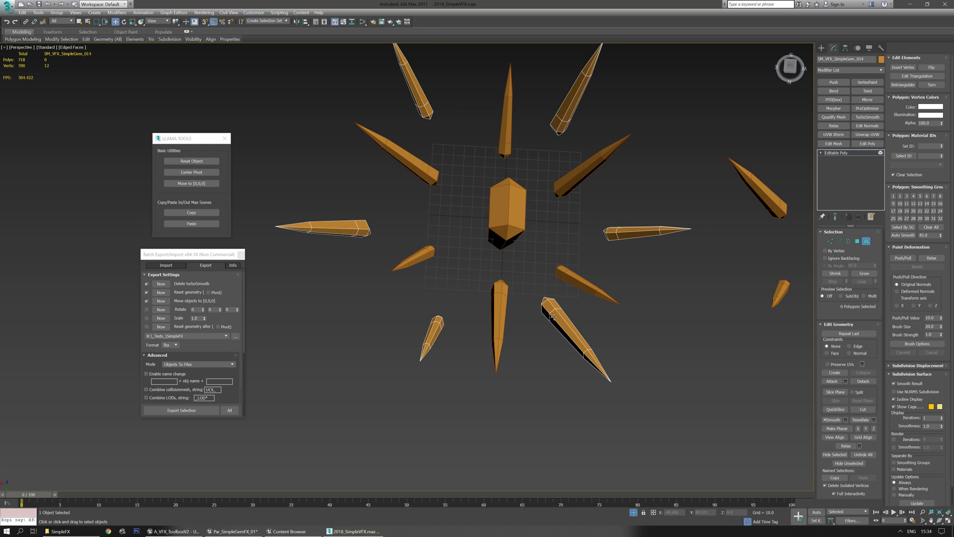
left_click_drag(552, 334, 570, 348)
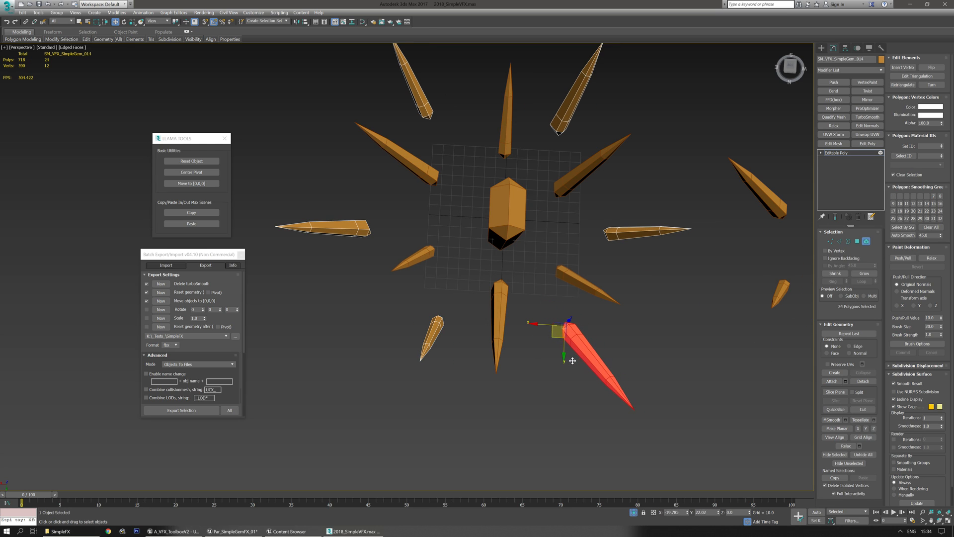
left_click(622, 241)
left_click_drag(619, 241, 647, 242)
- Rename the cloned crystal ring as SM_VFX_SimpleGem_03
scroll(442, 272, "down", 3)
middle_click_drag(453, 277, 453, 280, "alt")
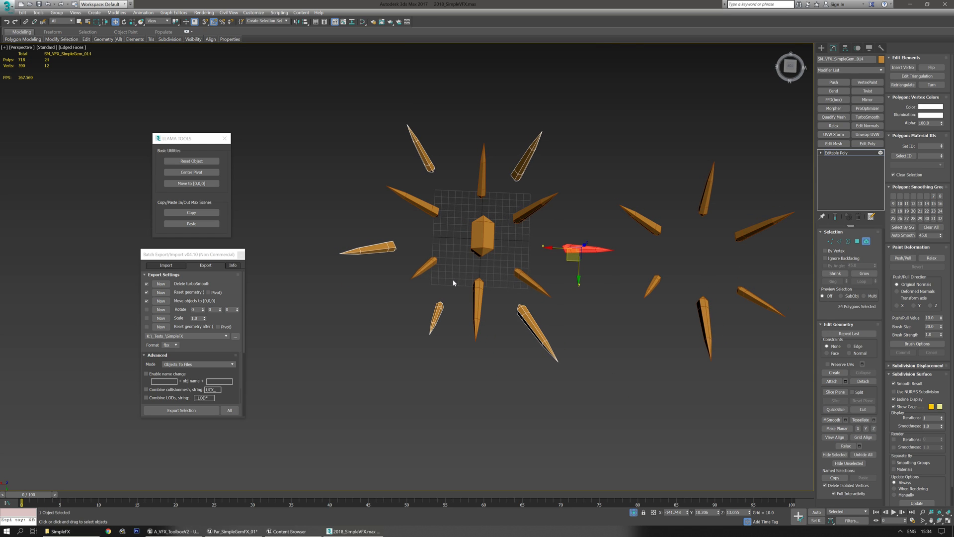
scroll(452, 280, "up", 2)
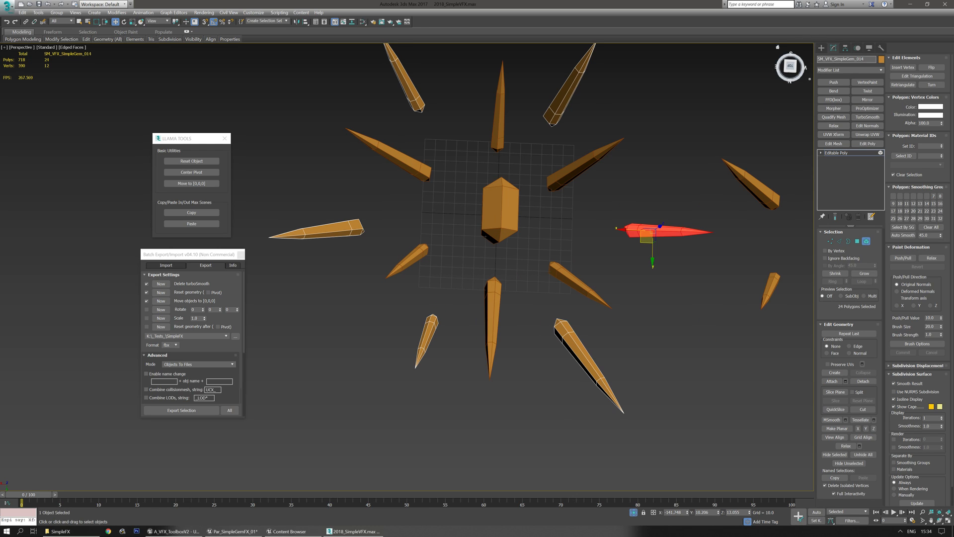
middle_click_drag(461, 253, 521, 218)
left_click(822, 47)
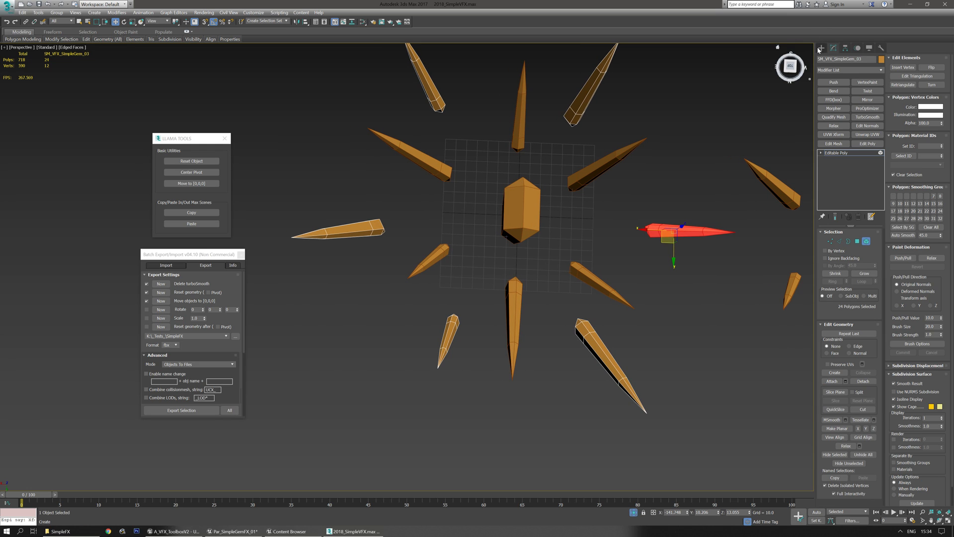
- Select all six crystal elements of the outer ring and scale them using the Local coordinate system
middle_click_drag(364, 395, 344, 307, "alt")
key("4")
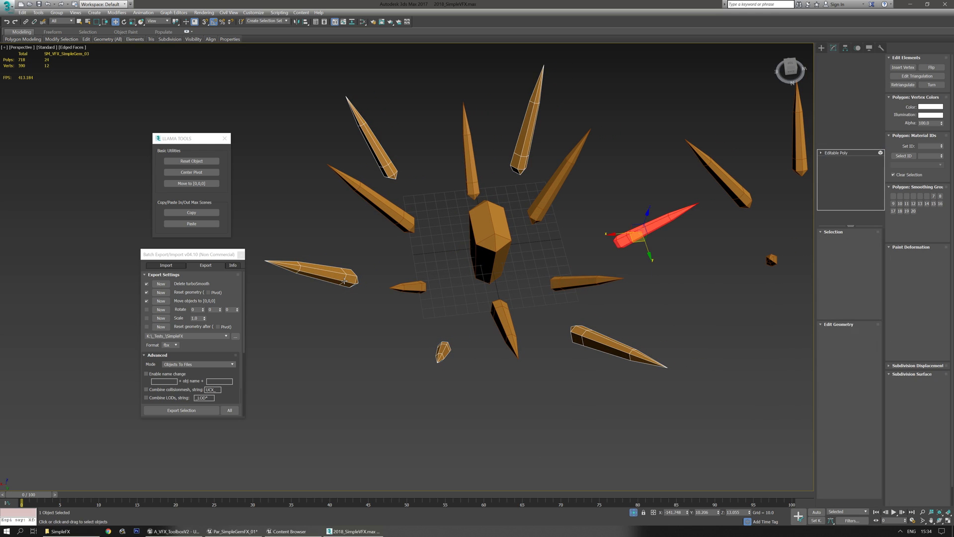
key("ctrl+a")
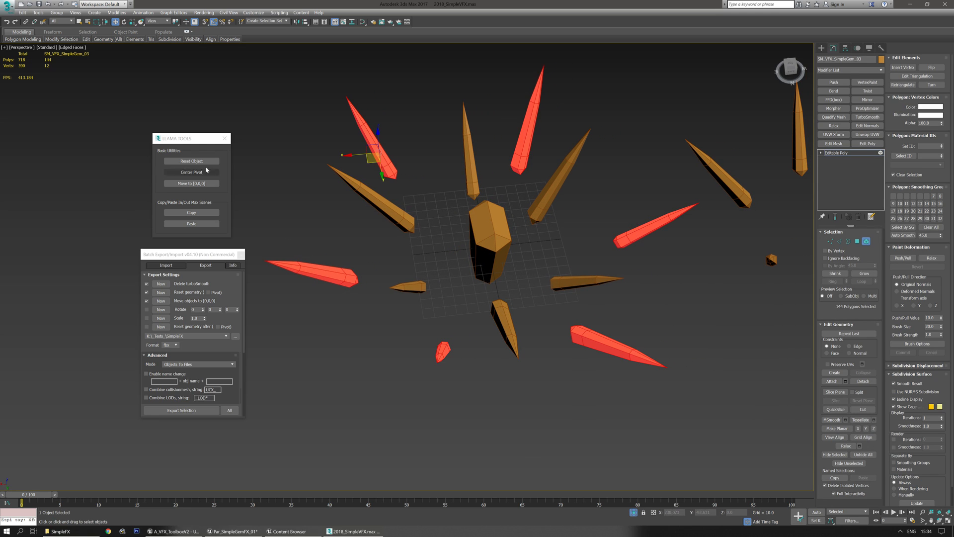
left_click(166, 22)
left_click(156, 49)
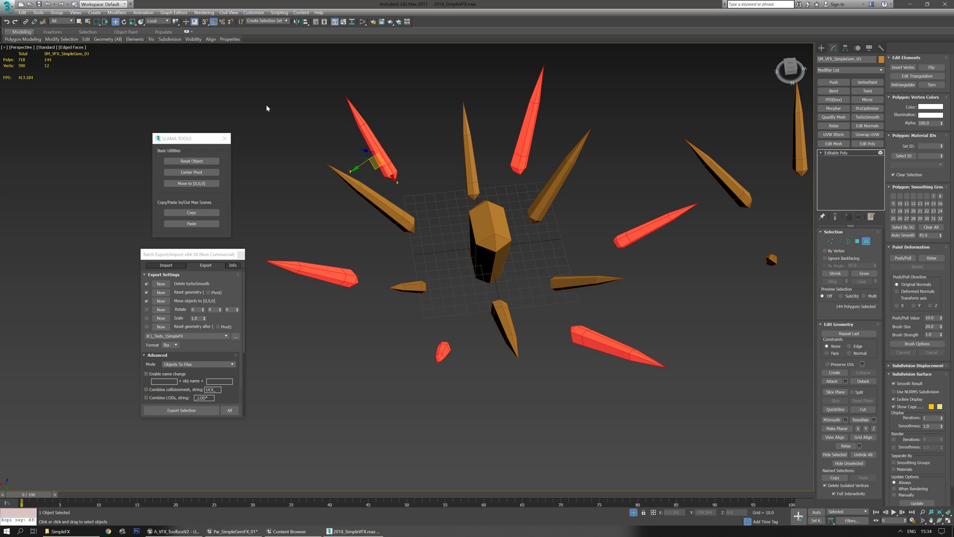
middle_click_drag(415, 162, 403, 159)
key("r")
left_click_drag(364, 156, 361, 151)
- Raise the six outer crystal elements slightly in the Front view using the View coordinate system
key("e")
middle_click_drag(361, 151, 458, 335, "alt")
key("f")
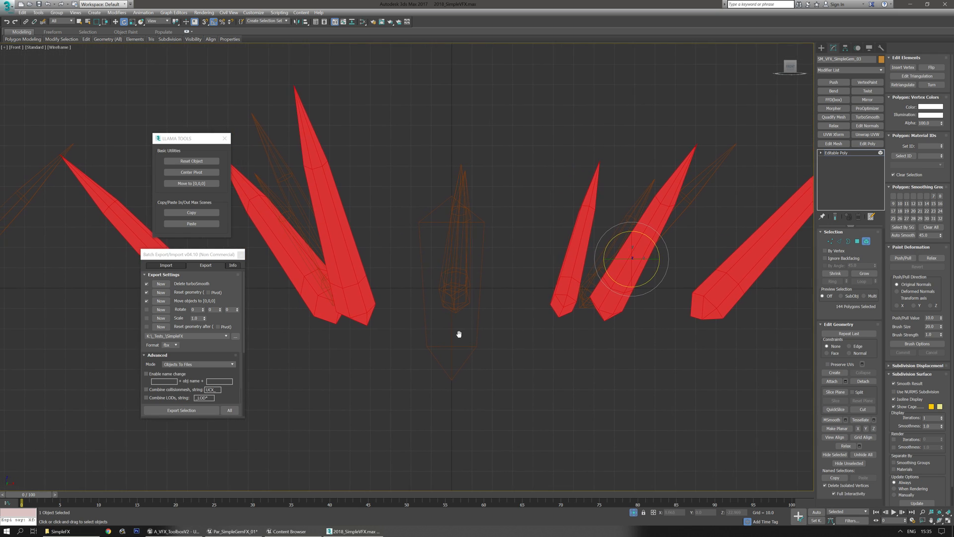
key("w")
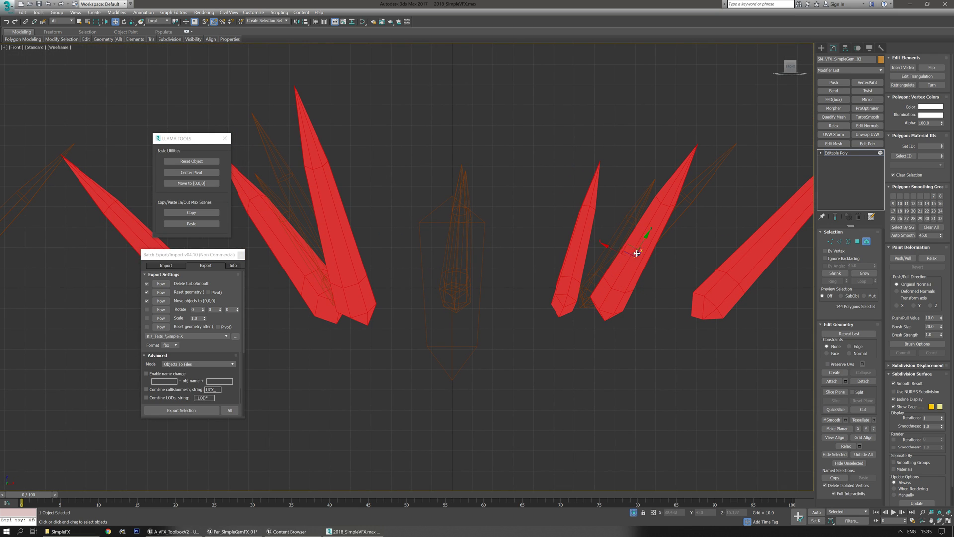
left_click(154, 26)
left_click(157, 30)
left_click_drag(632, 231, 628, 220)
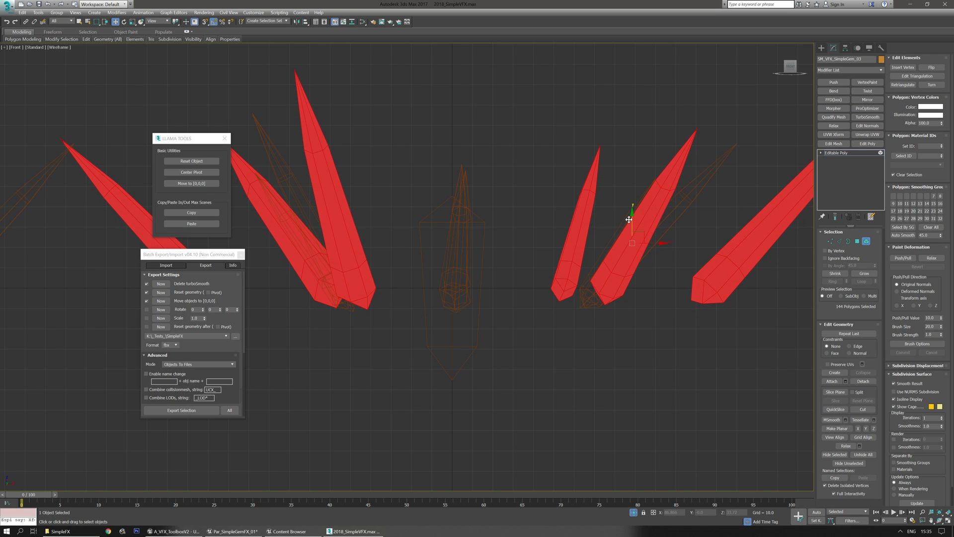
left_click(822, 48)
- Export the outer crystal ring SM_VFX_SimpleGem_03 as an FBX file
mouse_move(520, 303)
middle_mouse_down()
mouse_move(475, 312)
mouse_move(467, 332)
mouse_move(481, 334)
middle_mouse_up()
key("p")
middle_click_drag(246, 381, 404, 342, "alt")
left_click(198, 410)
left_click(519, 305)
- Switch to Unreal Engine's Content Browser and save the modified SM_VFX_SimpleGem_02 static mesh
key("alt+Tab")
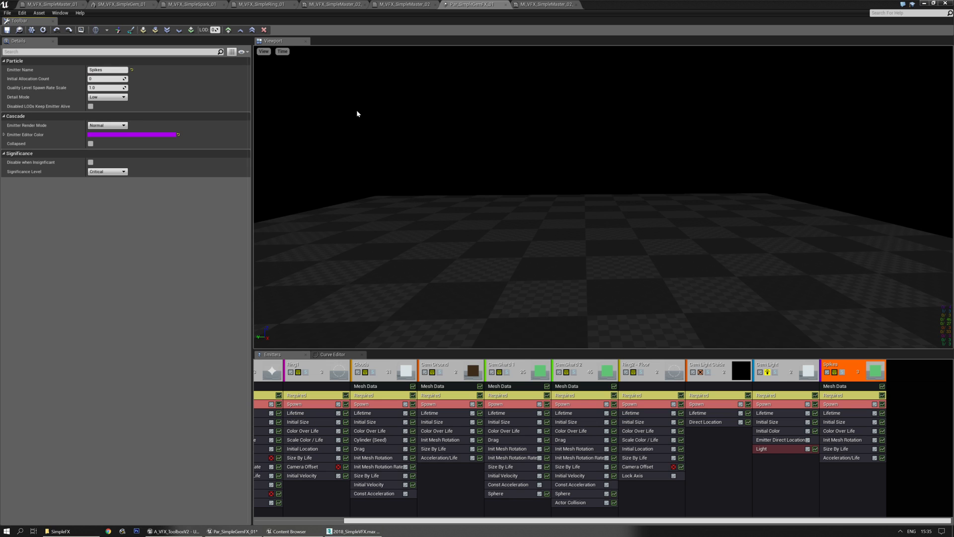
left_click_drag(0, 112, 447, 99)
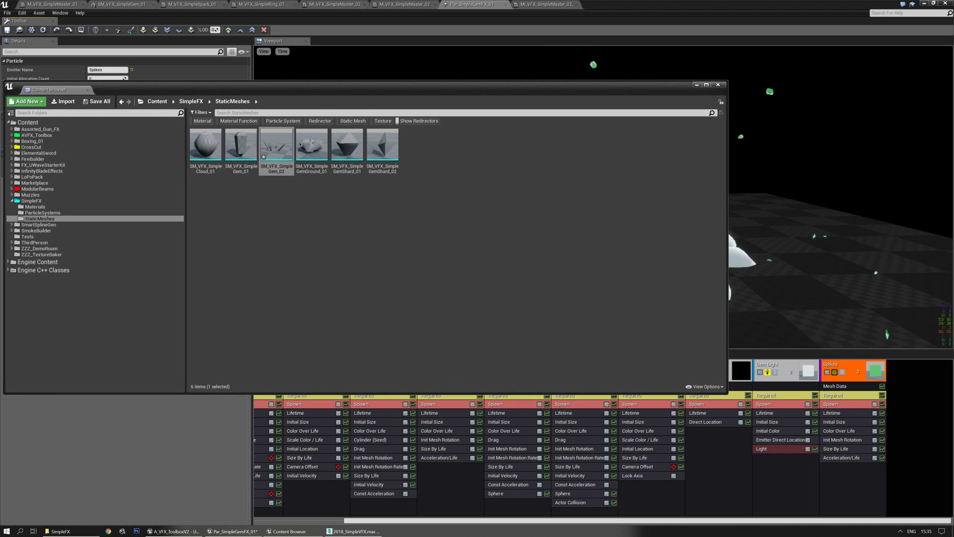
left_click(96, 101)
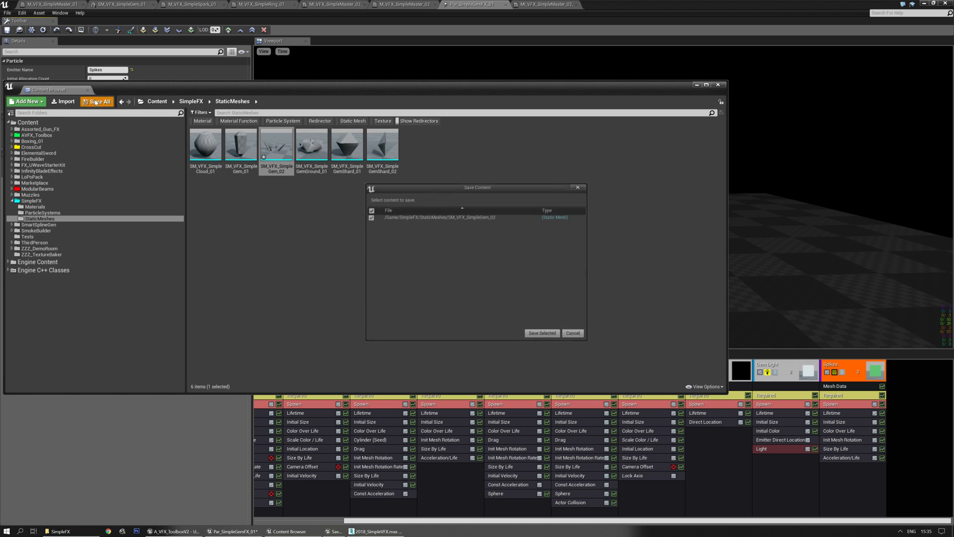
left_click(542, 332)
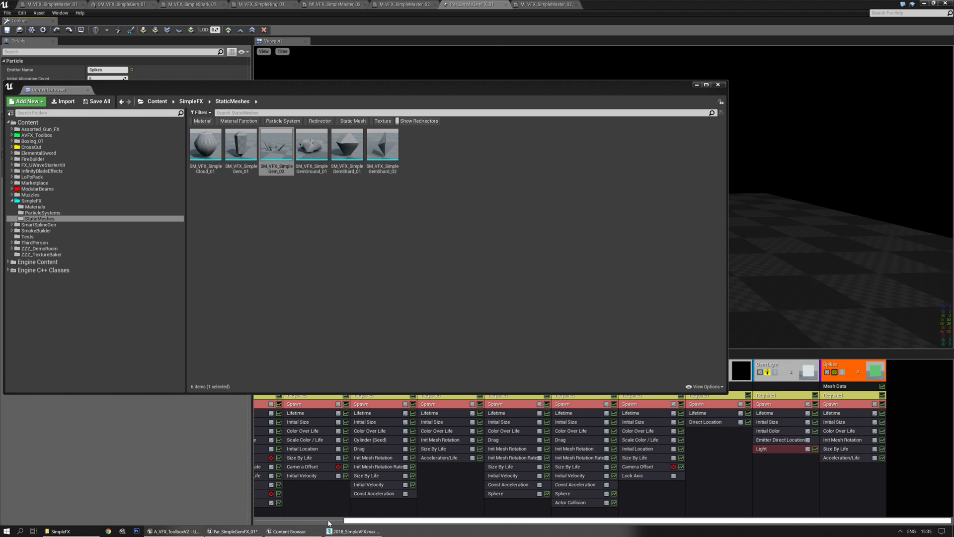
- Import SM_VFX_SimpleGem_03.fbx into the SimpleFX StaticMeshes folder with the existing import settings and move the Content Browser aside
left_click(59, 531)
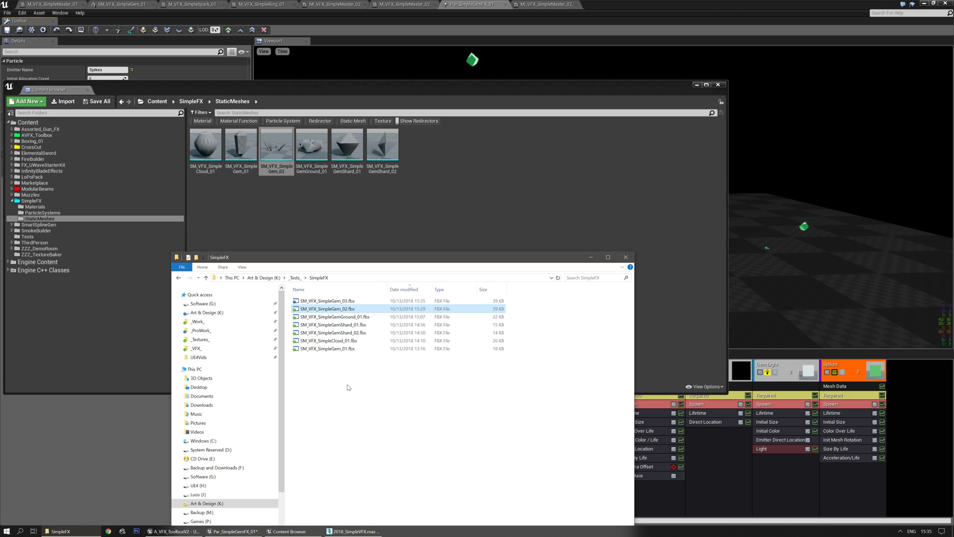
double_click(326, 301)
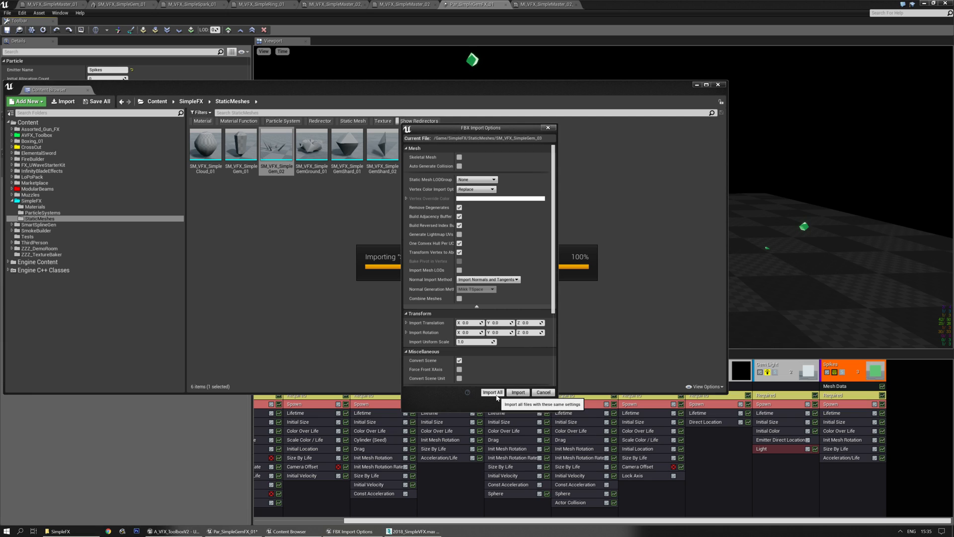
left_click(496, 393)
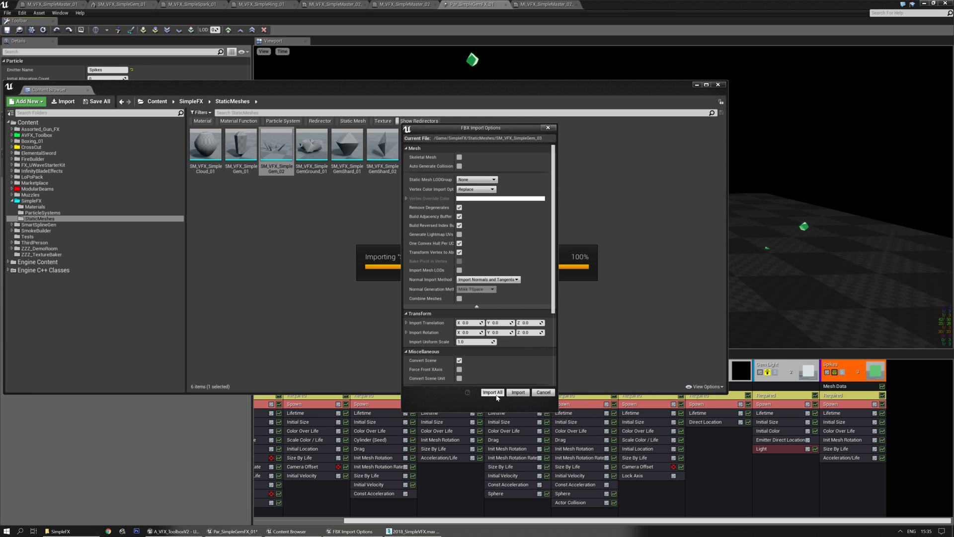
mouse_move(353, 531)
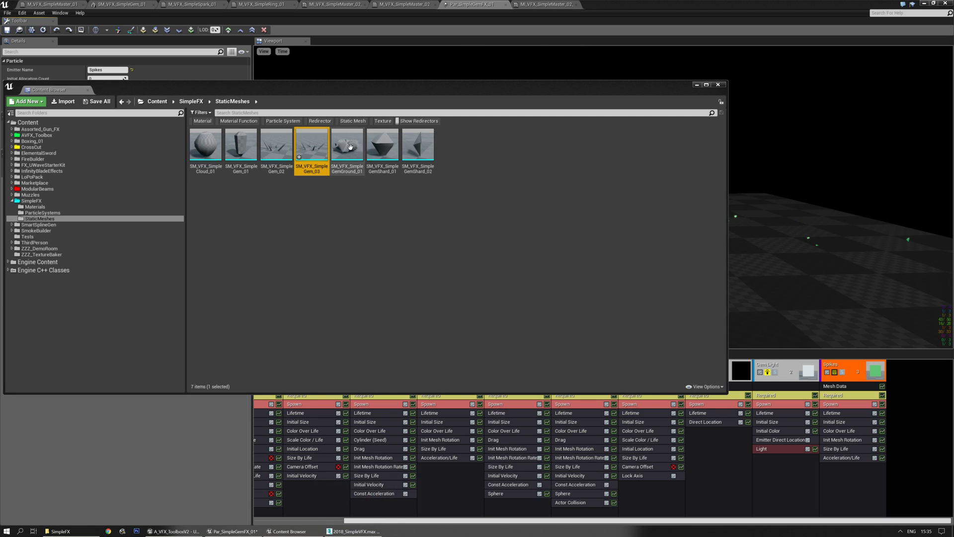
left_click_drag(319, 85, 0, 126)
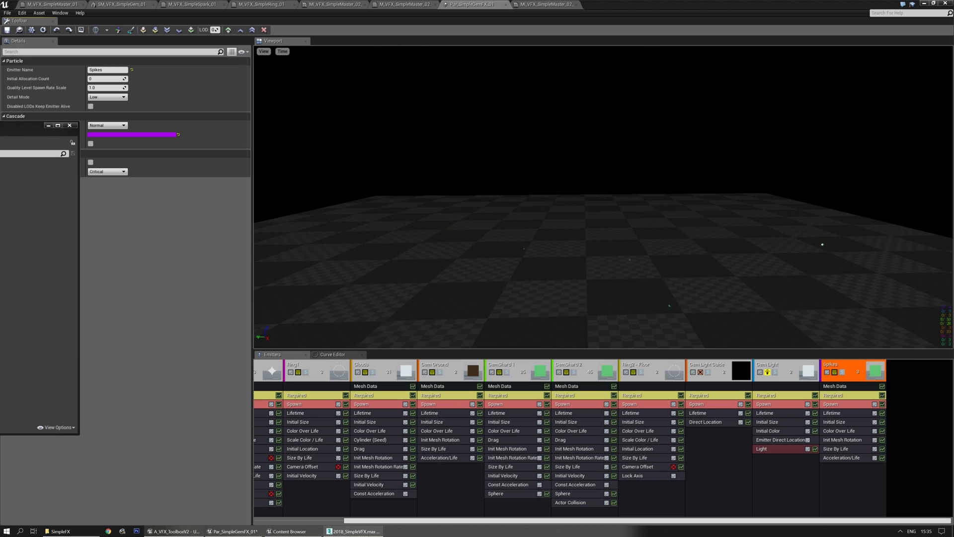
- Duplicate the Spikes emitter, name the copy Spikes 2, and assign it the SM_VFX_SimpleGem_03 mesh
left_click(837, 364)
key("ctrl+d")
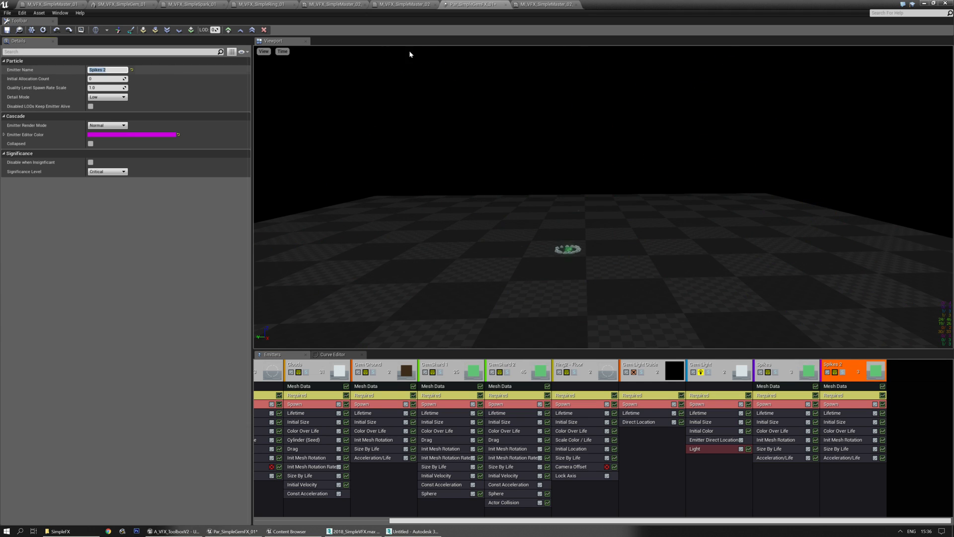
left_click(847, 390)
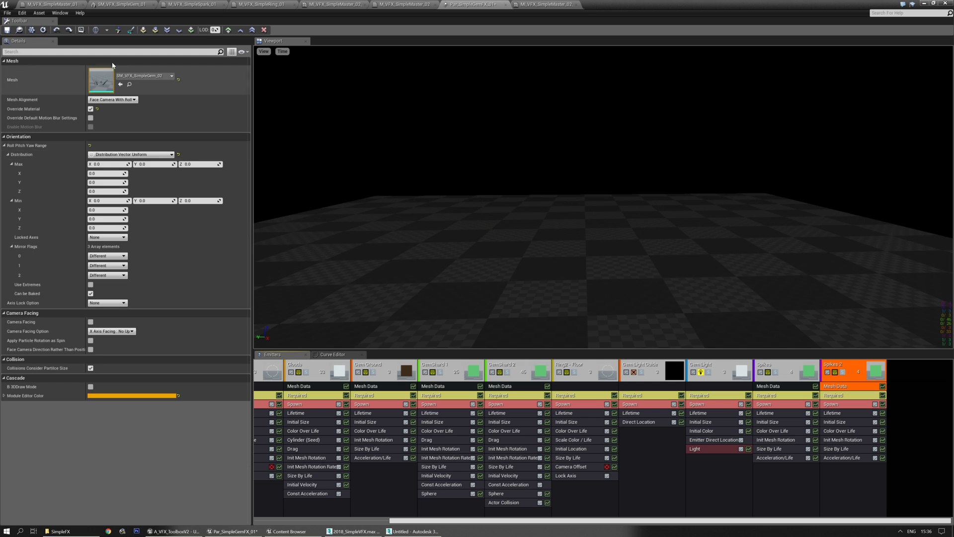
left_click(145, 77)
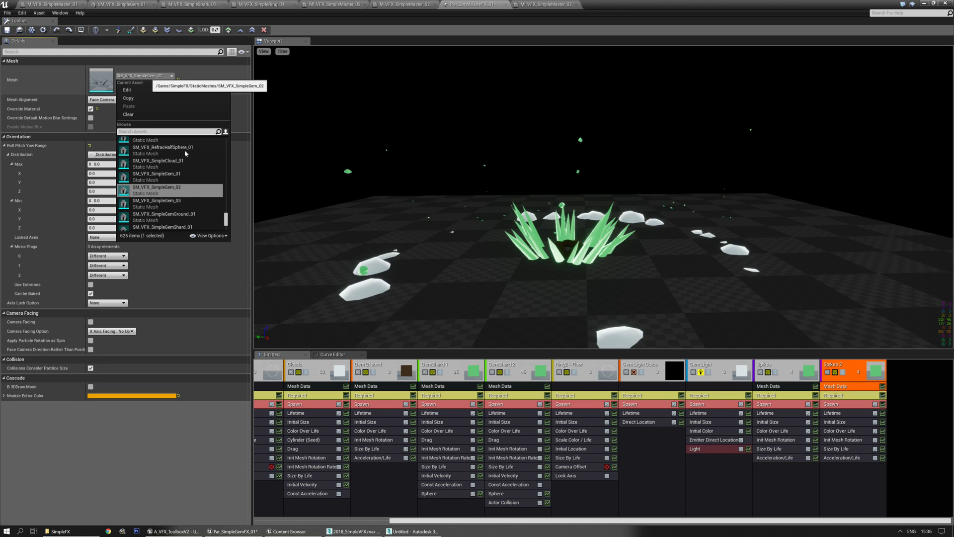
left_click(181, 201)
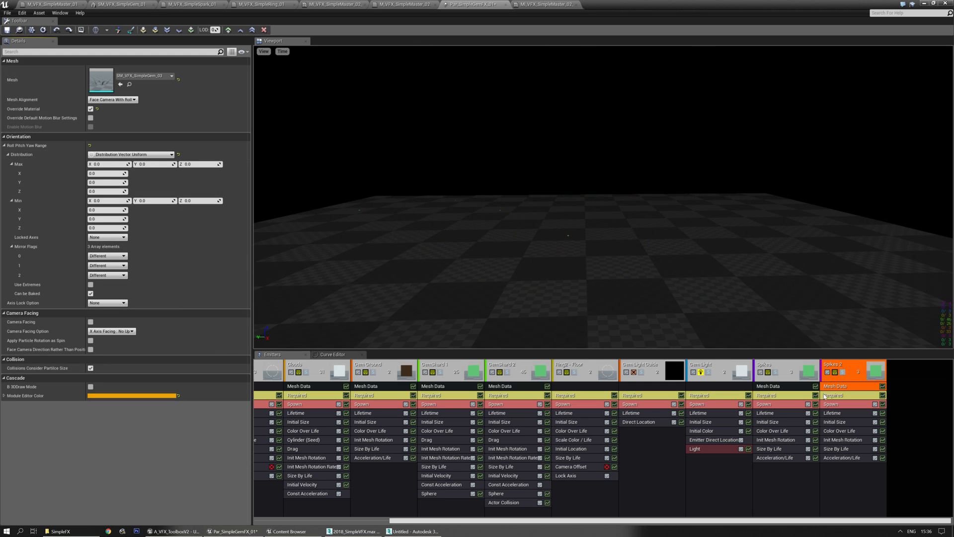
- Set the Emitter Delay of the Spikes 2 emitter to 0.75
left_click(843, 394)
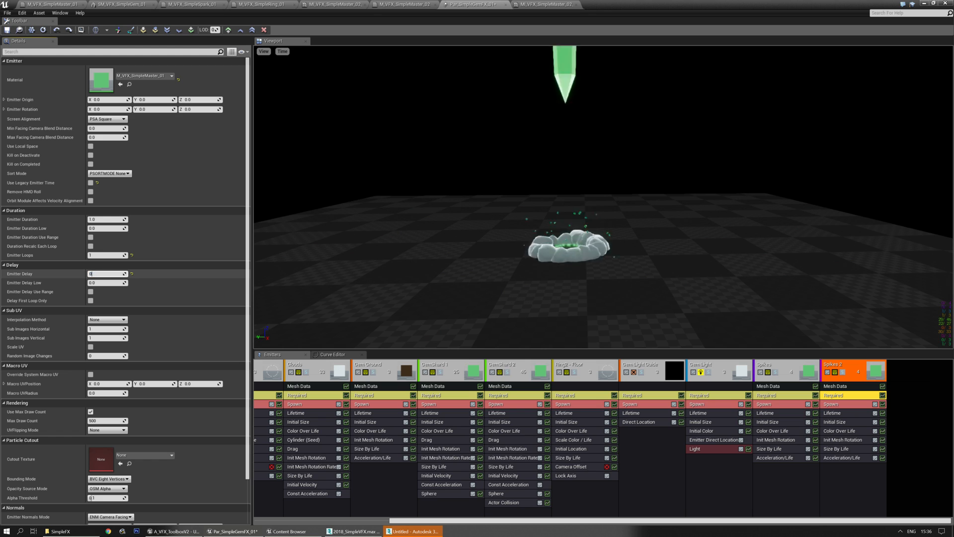
type("0.75")
key("Return")
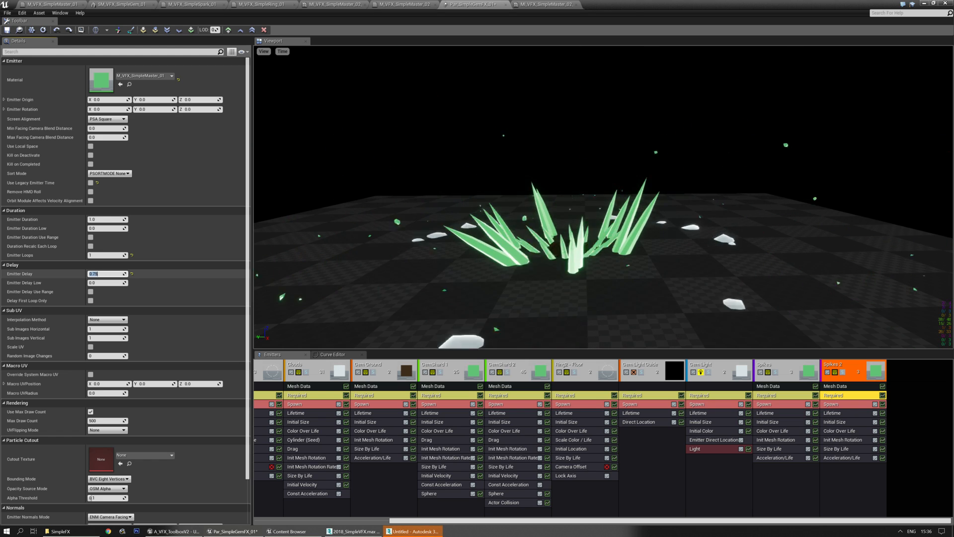
- Switch to the untitled 3ds Max window and cancel its pending FBX import
left_click(413, 531)
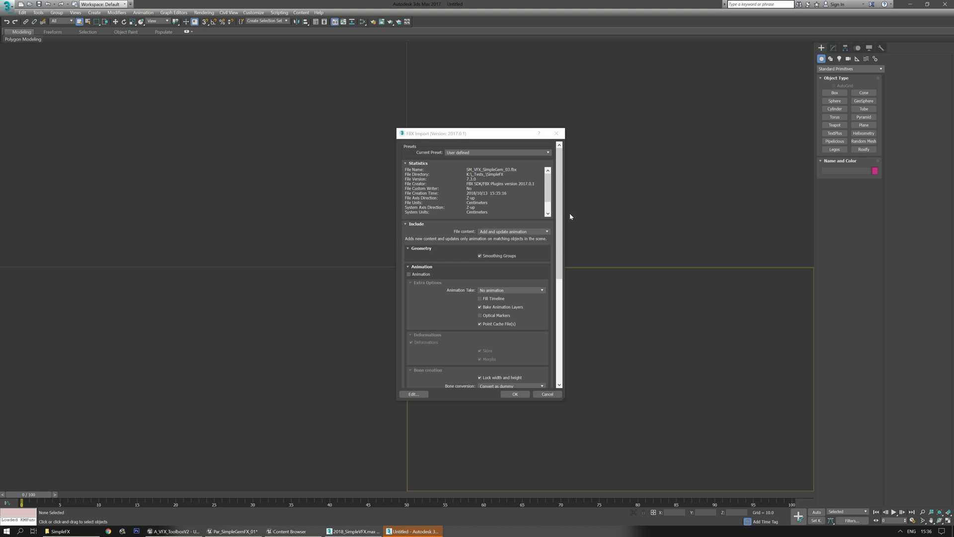
left_click(563, 135)
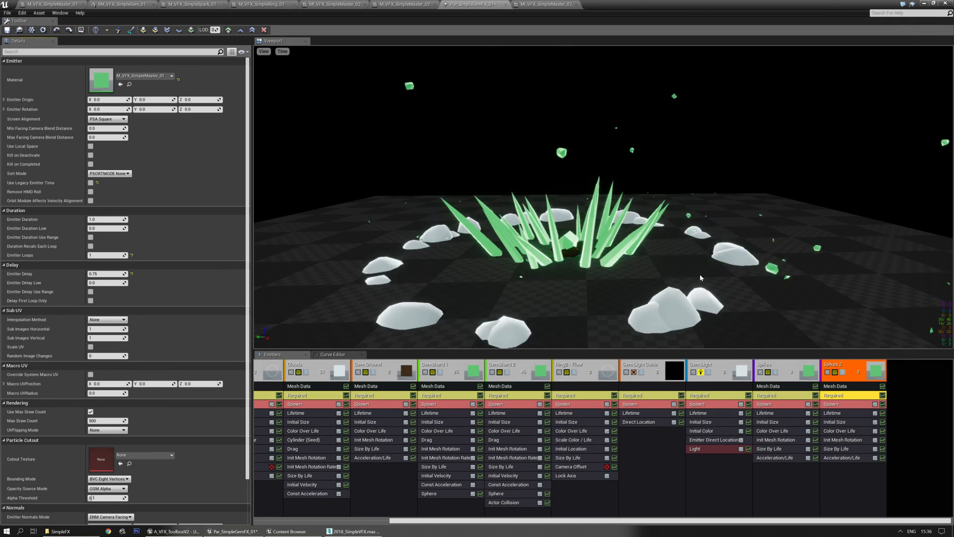
- Try 0.75 for the X and Y Out Val of the first Size By Life point on Spikes 2
mouse_move(776, 314)
right_mouse_down()
mouse_move(763, 345)
mouse_move(779, 328)
right_mouse_up()
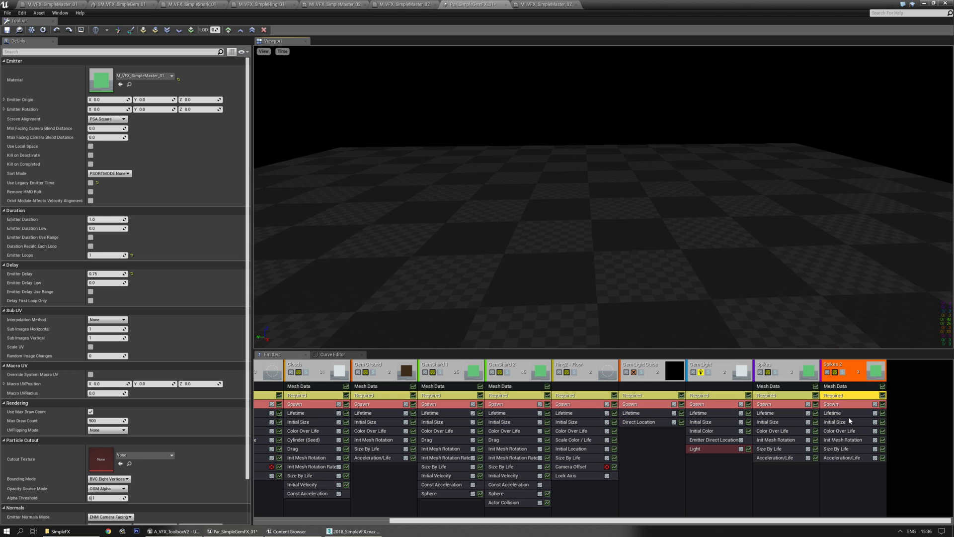
left_click_drag(670, 284, 663, 272)
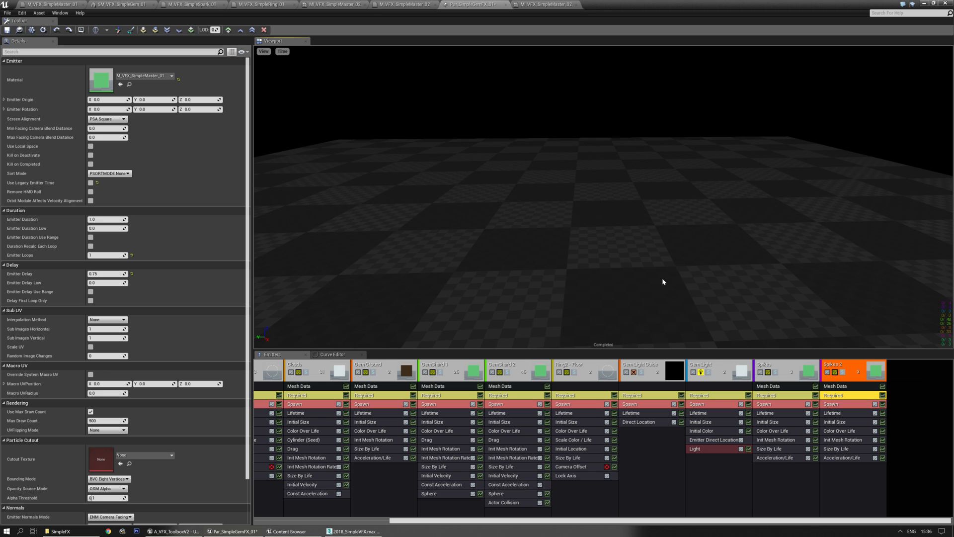
left_click(844, 373)
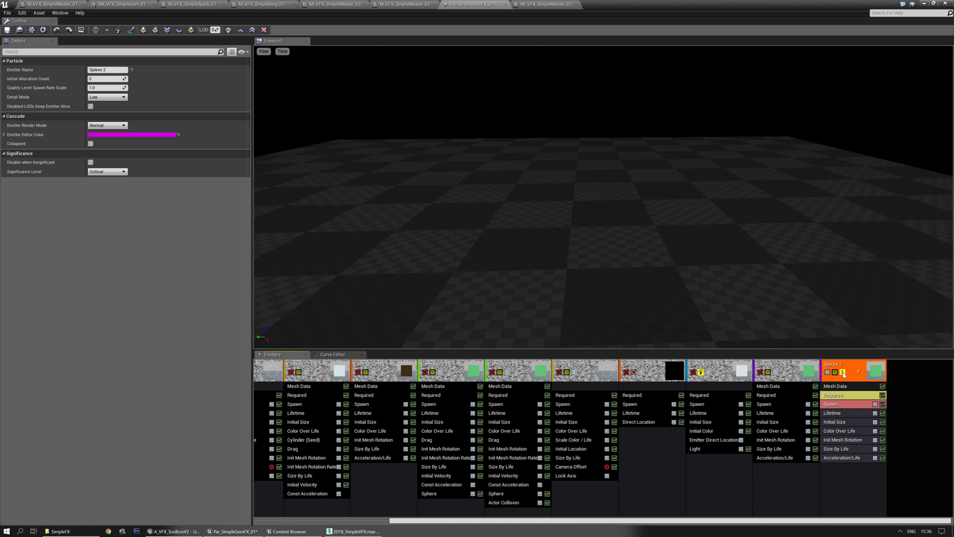
left_click(843, 373)
left_click(837, 422)
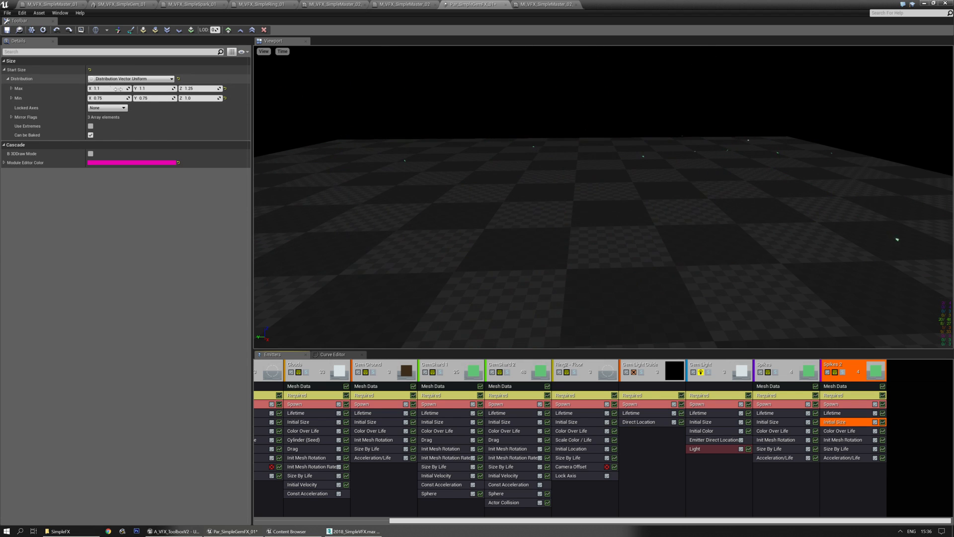
left_click(837, 449)
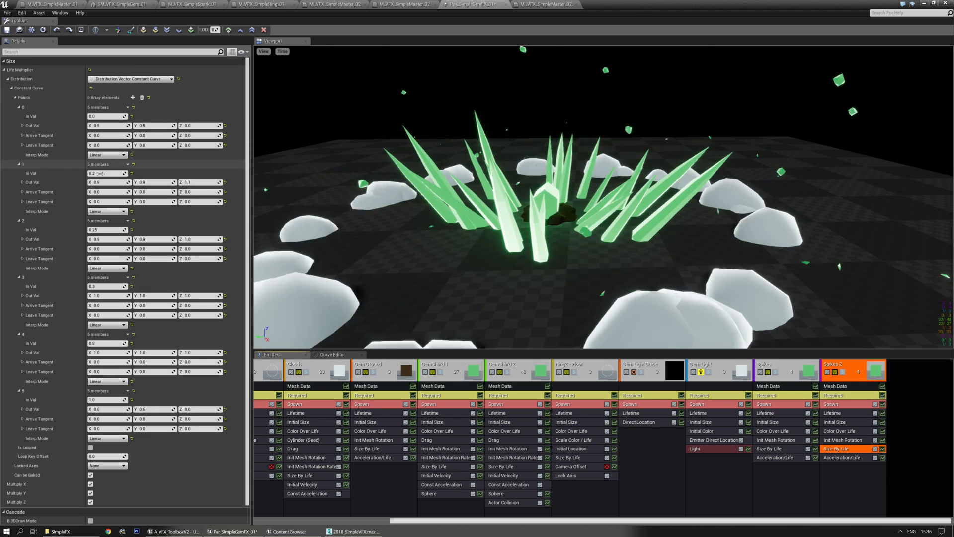
left_click(113, 126)
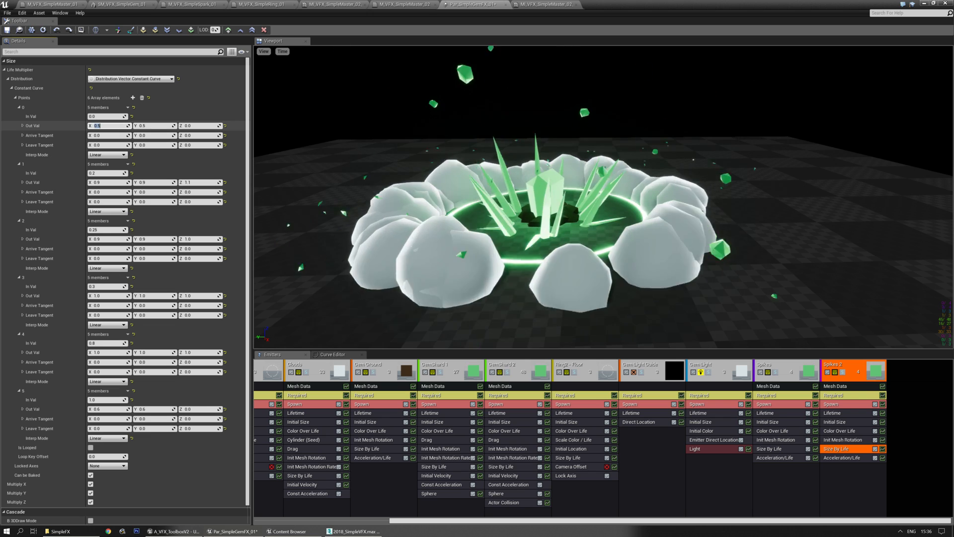
type("0")
type("0.75")
key("Return")
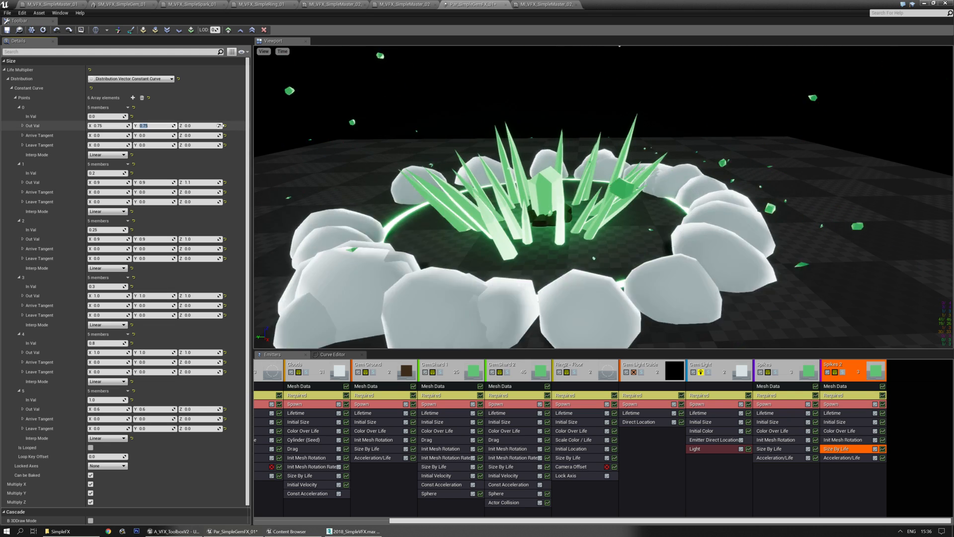
- Set the X and Y Out Val of the first Size By Life point on Spikes 2 to 1.0
left_click(102, 125)
type("1")
key("Tab")
type("1")
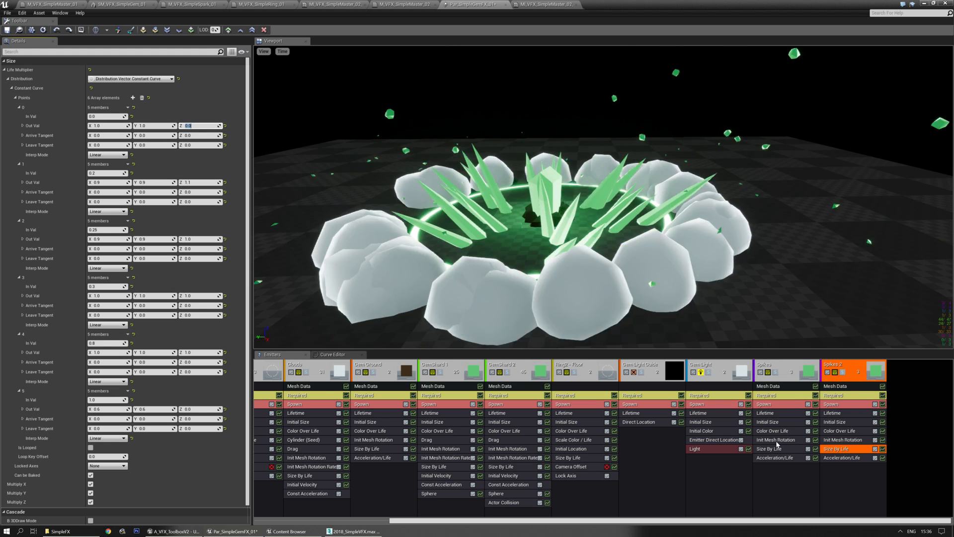
- Set the first Size By Life point's X and Y Out Val to 0.75 on the original Spikes emitter and check the effect
left_click(769, 449)
type("0.75")
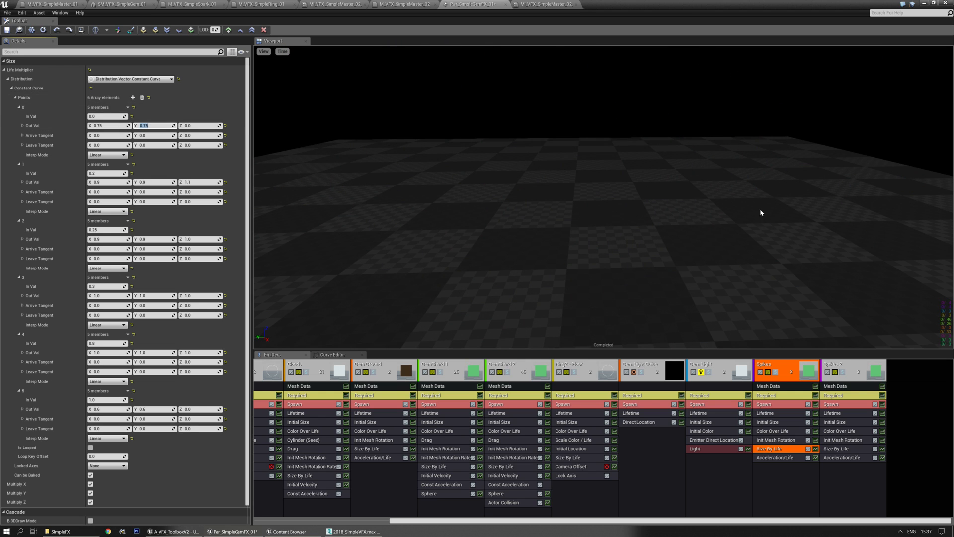
left_click_drag(628, 207, 667, 187)
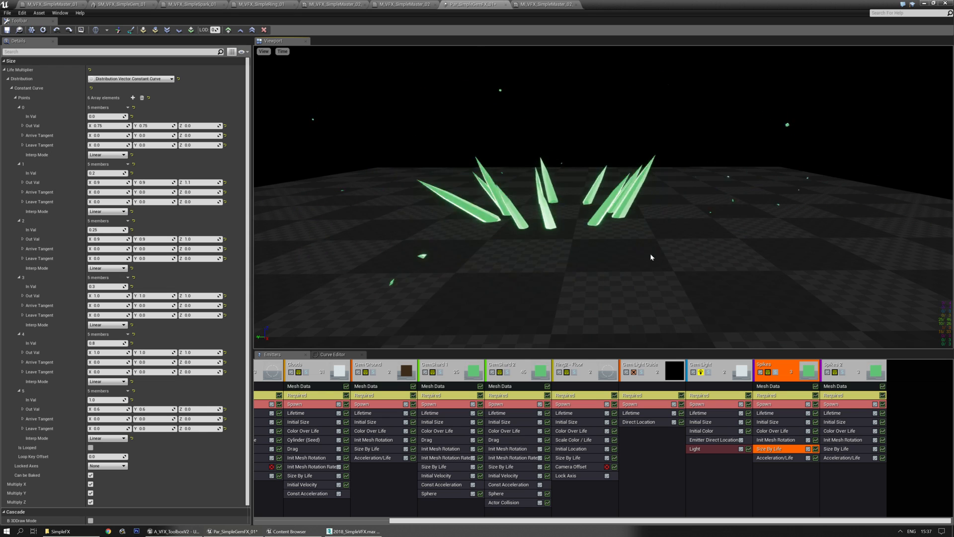
left_click_drag(651, 256, 653, 250)
left_click_drag(679, 184, 685, 166)
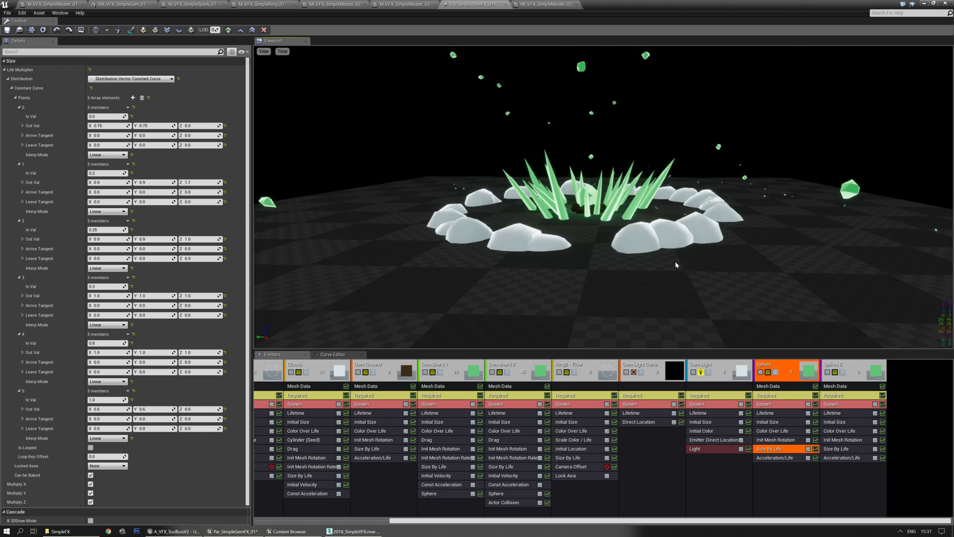
left_click_drag(692, 237, 656, 111)
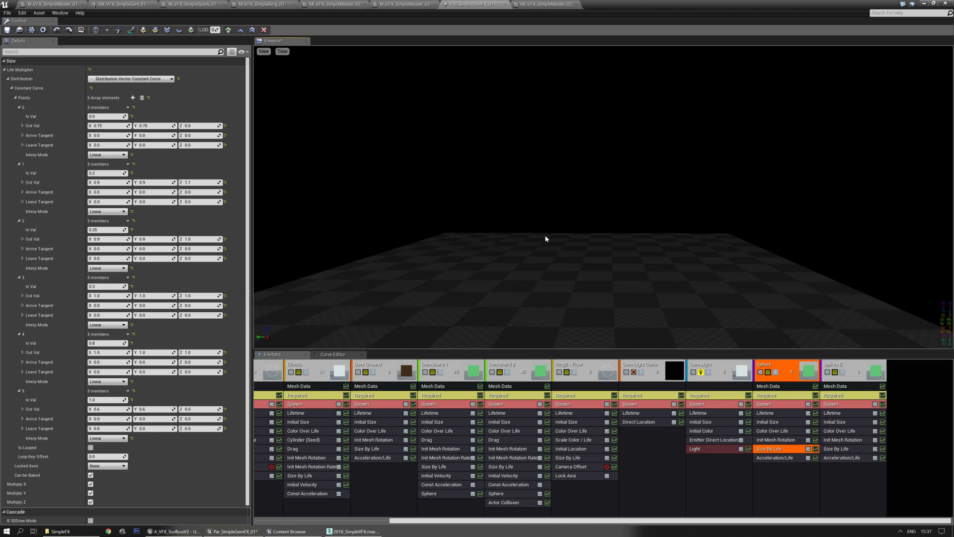
left_click_drag(601, 288, 599, 313)
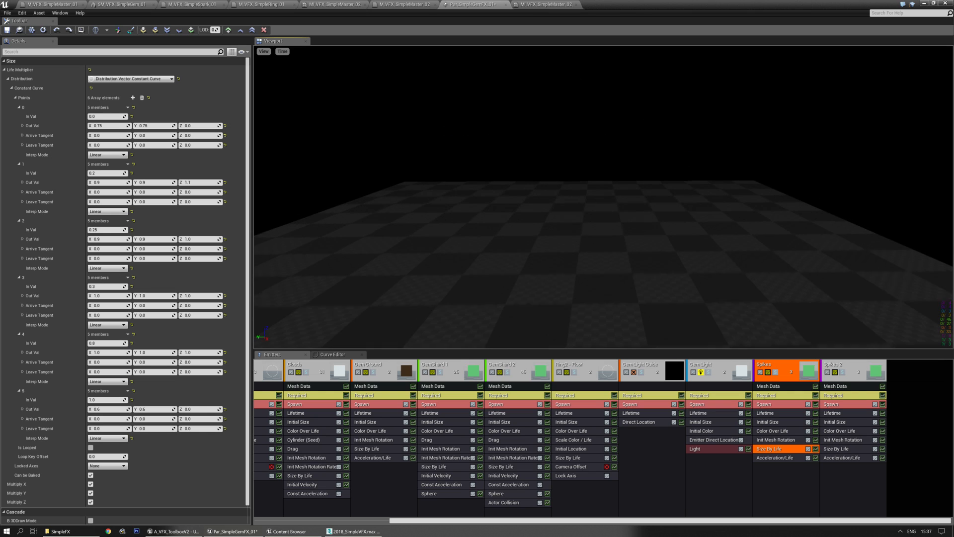
middle_click_drag(608, 250, 608, 214)
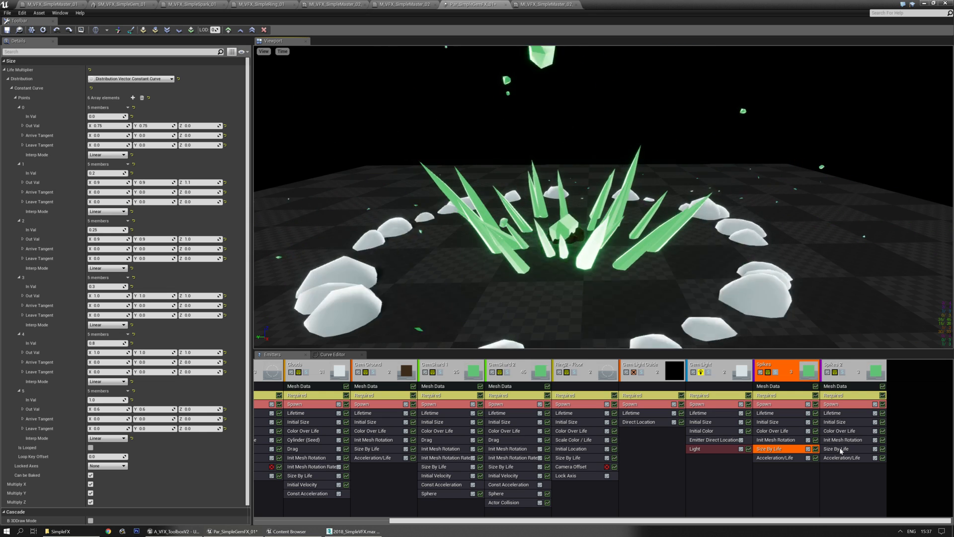
- Lower the maximum Z Start Size in the Initial Size module of the Spikes 2 emitter
left_click(841, 449)
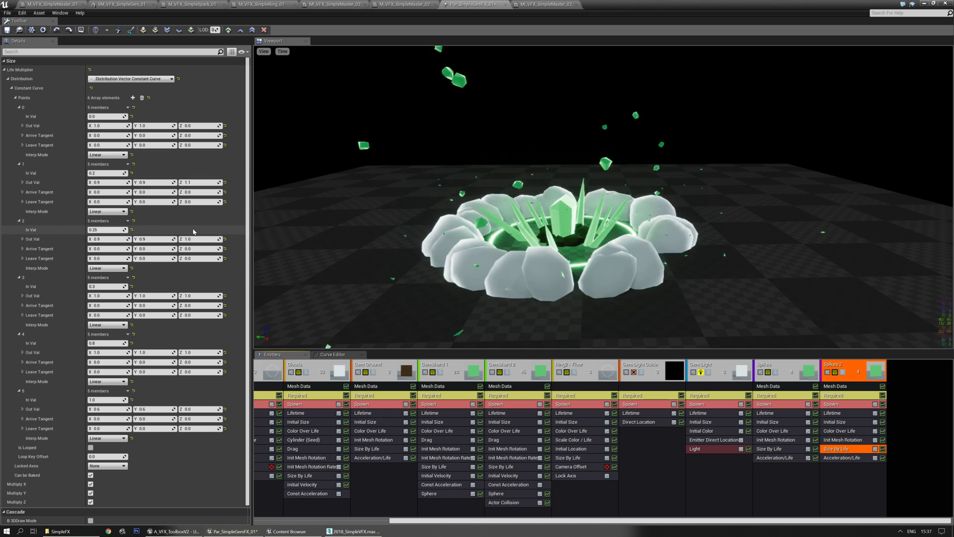
left_click(835, 422)
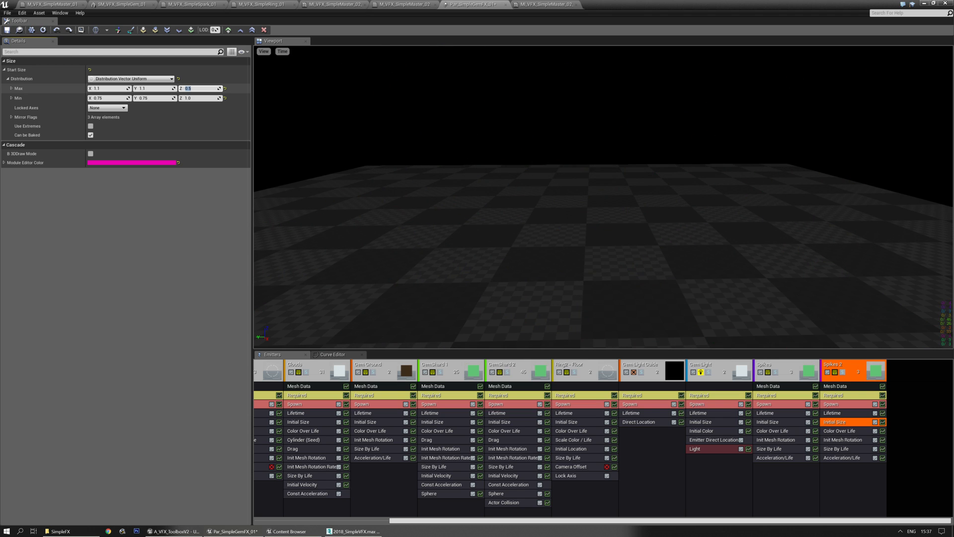
right_click_drag(488, 205, 481, 200)
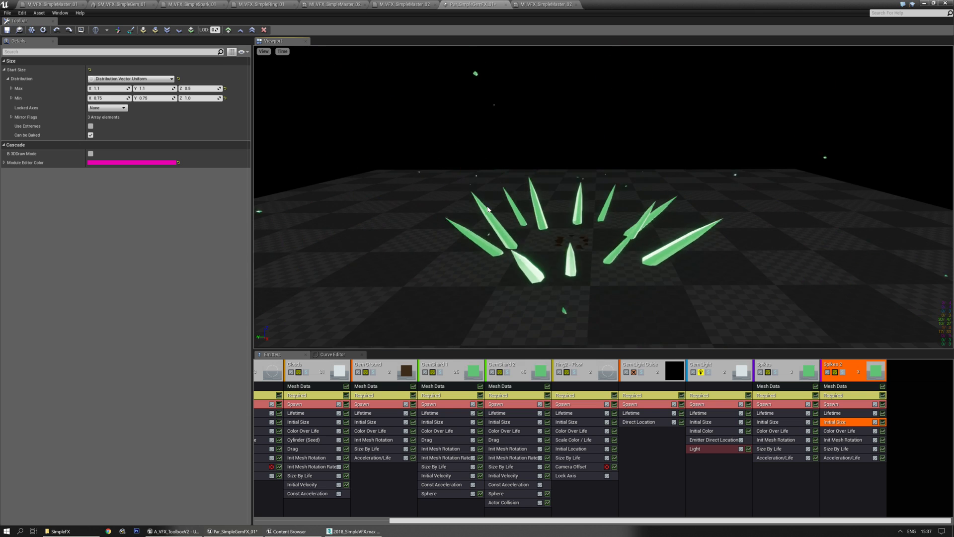
- Set the Emitter Delay of the Spikes 2 emitter to 0.7 and check the timing of the effect
left_click(793, 396)
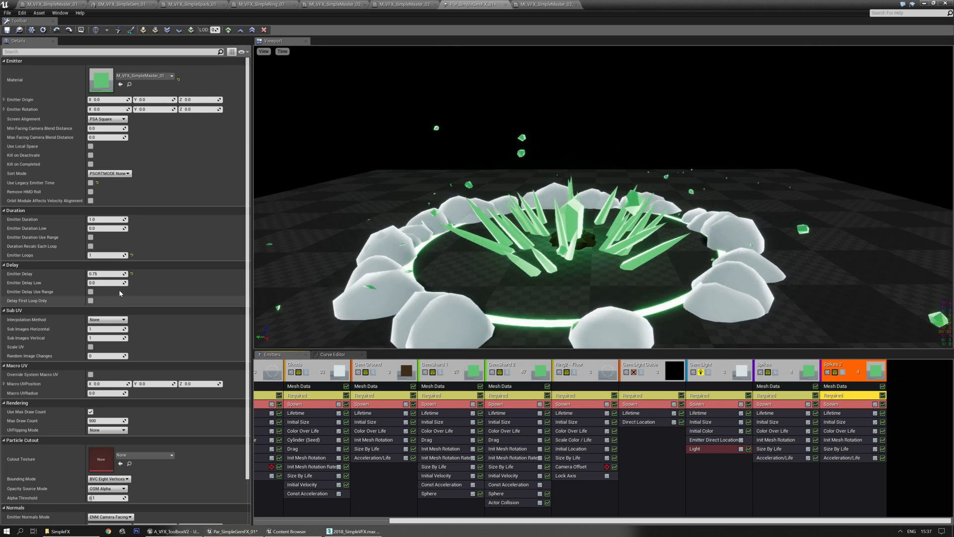
left_click(829, 396)
type("0.7")
key("Return")
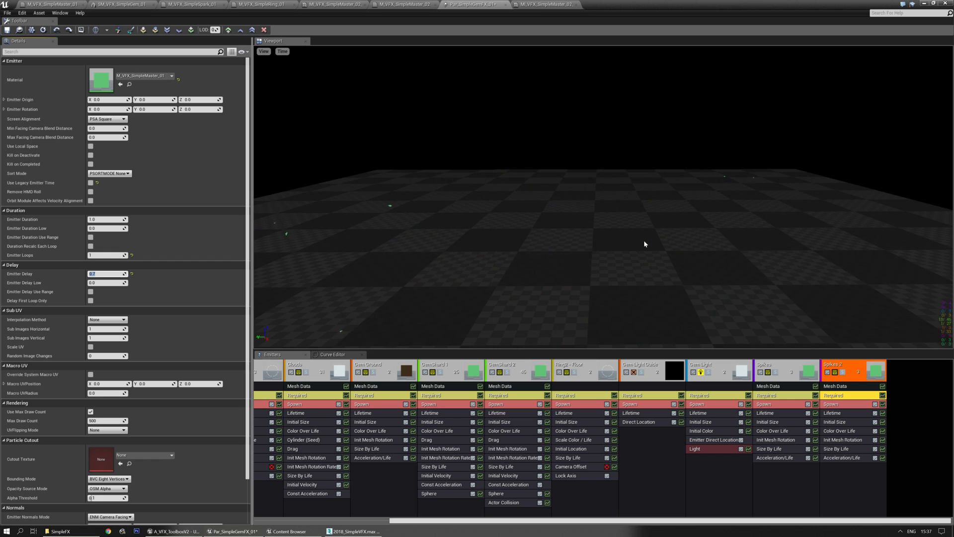
left_click_drag(604, 199, 671, 222)
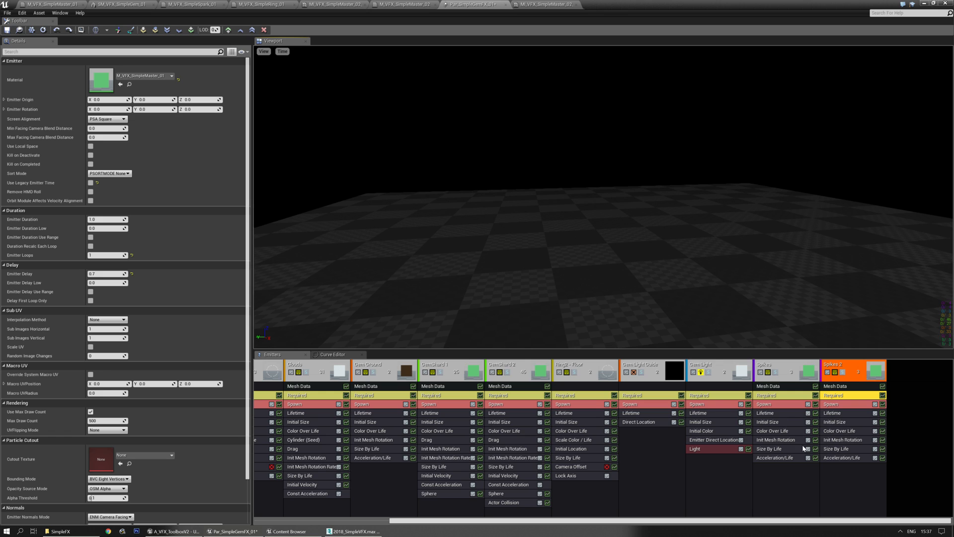
- Fine-tune the Emitter Delay values of the Spikes and Spikes 2 emitters
left_click(765, 396)
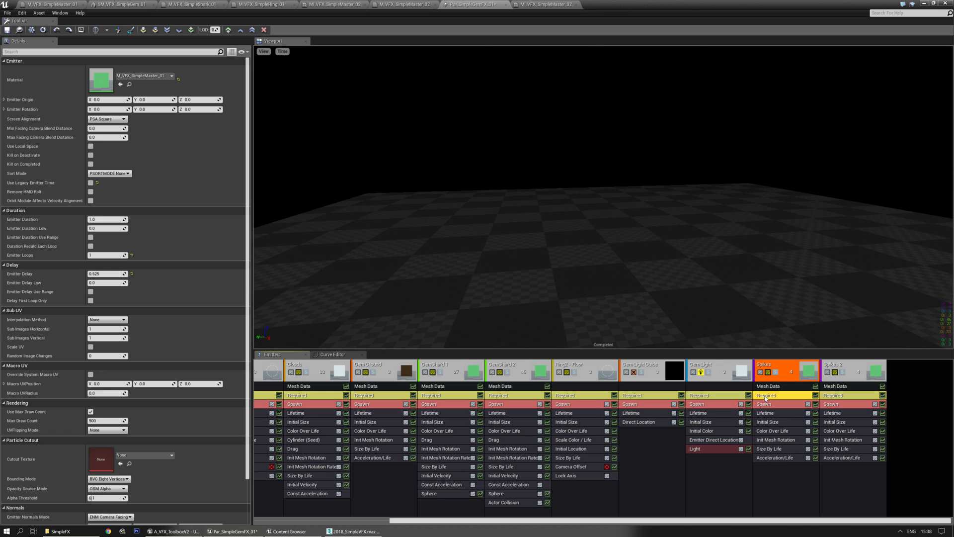
left_click(106, 274)
left_click(847, 397)
left_click(106, 274)
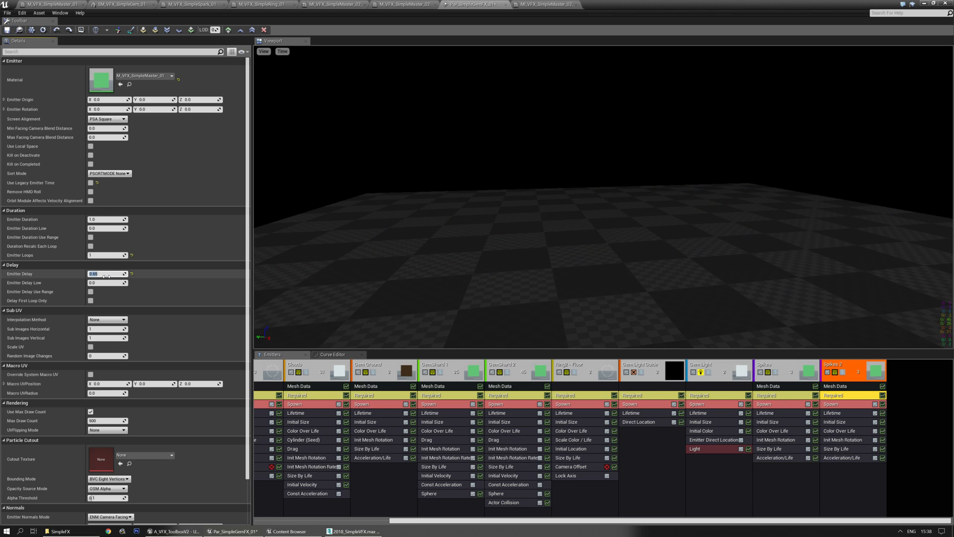
- Set the Z Out Val of the second Size By Life point (In Val 0.2) to 1.5 on the Spikes emitter
left_click(778, 422)
left_click(788, 459)
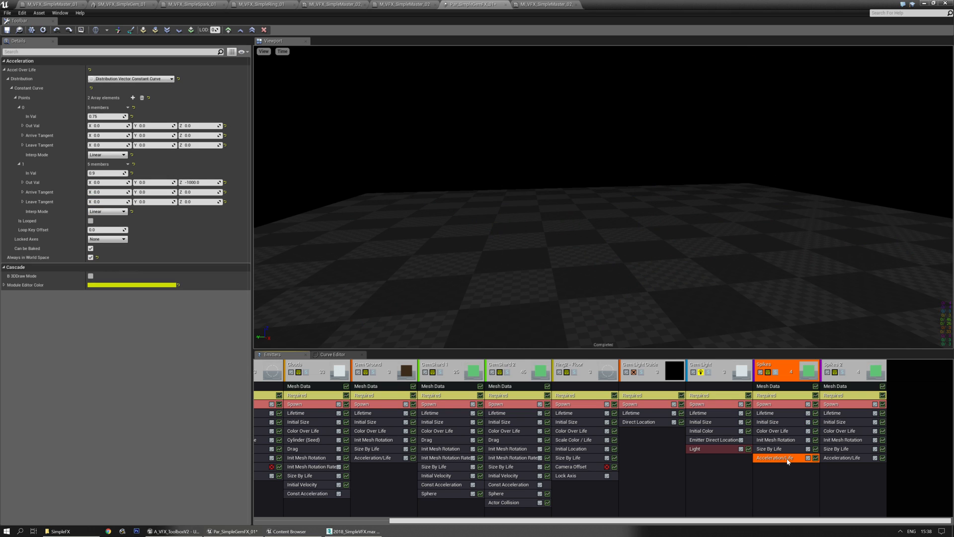
left_click(777, 449)
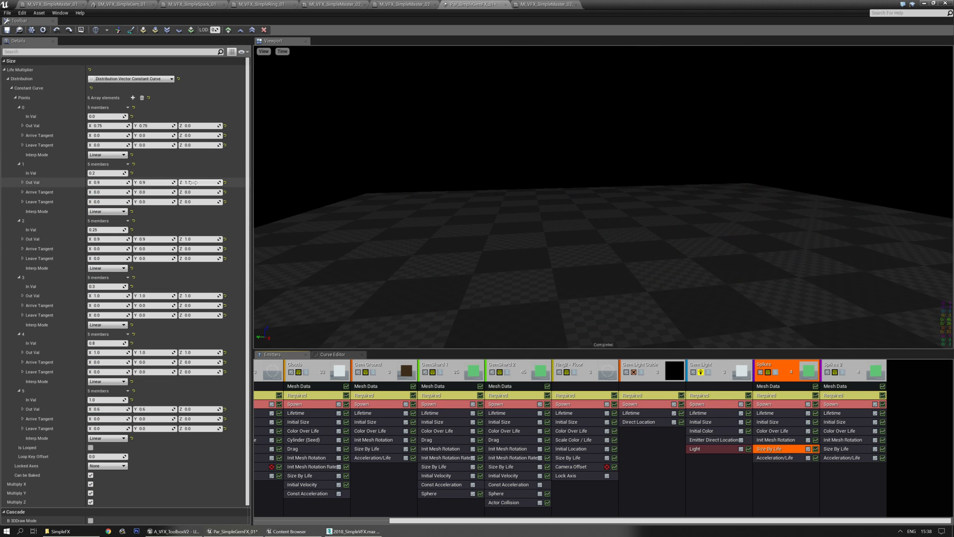
type("1.5")
key("Return")
- Set the Z Out Val of the second Size By Life point to 1.5 on the Spikes 2 emitter
left_click(840, 450)
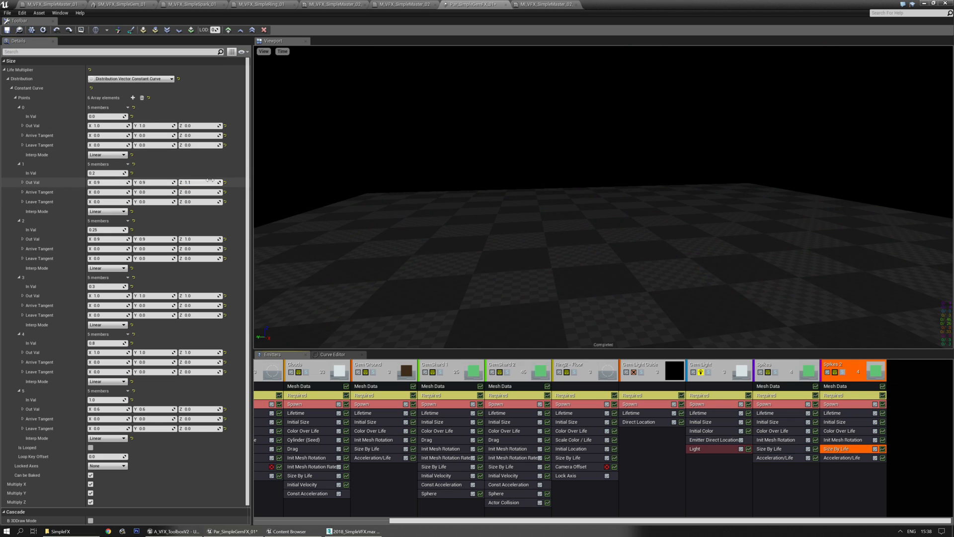
type("1.5")
key("Return")
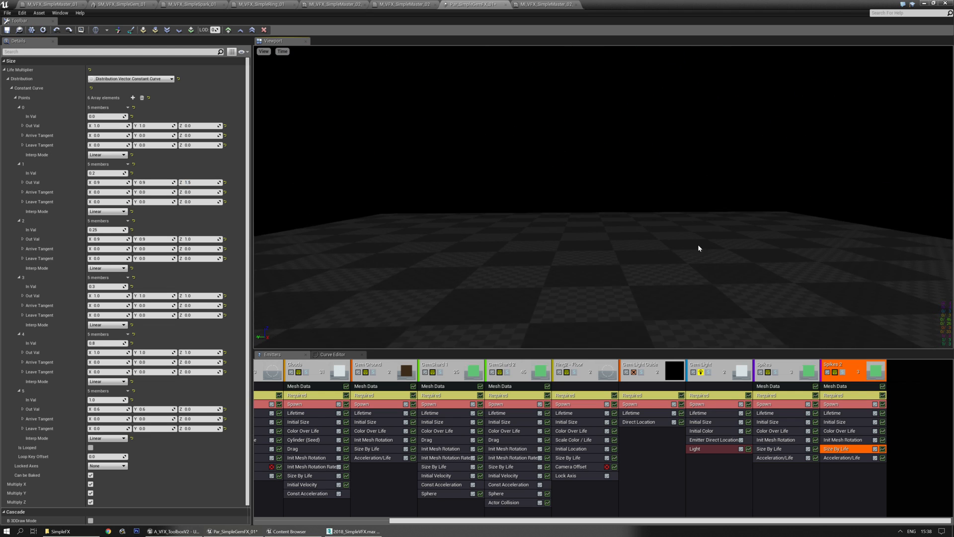
- Load the Spikes emitter's Size By Life curve into the Curve Editor, select its keys and set their interpolation to Curve Auto
left_click(798, 449)
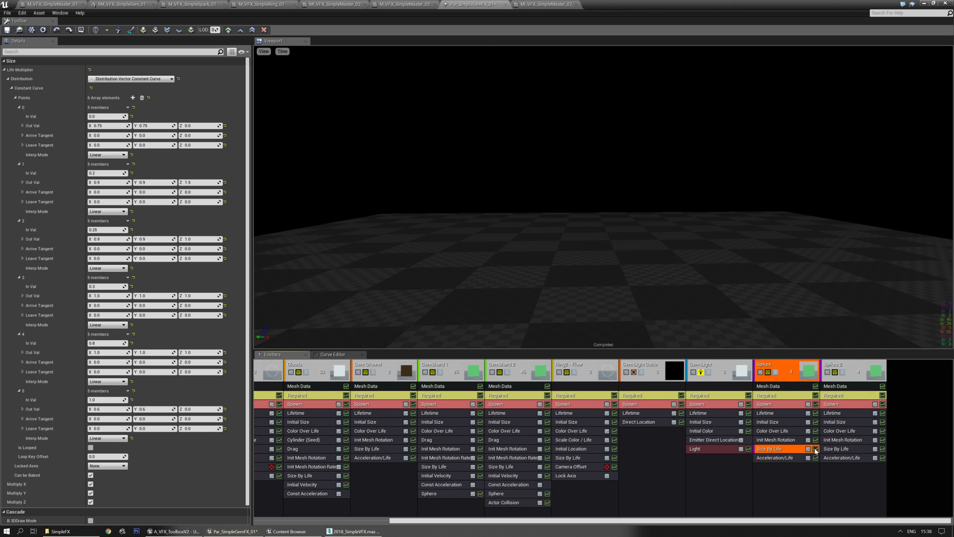
left_click(330, 354)
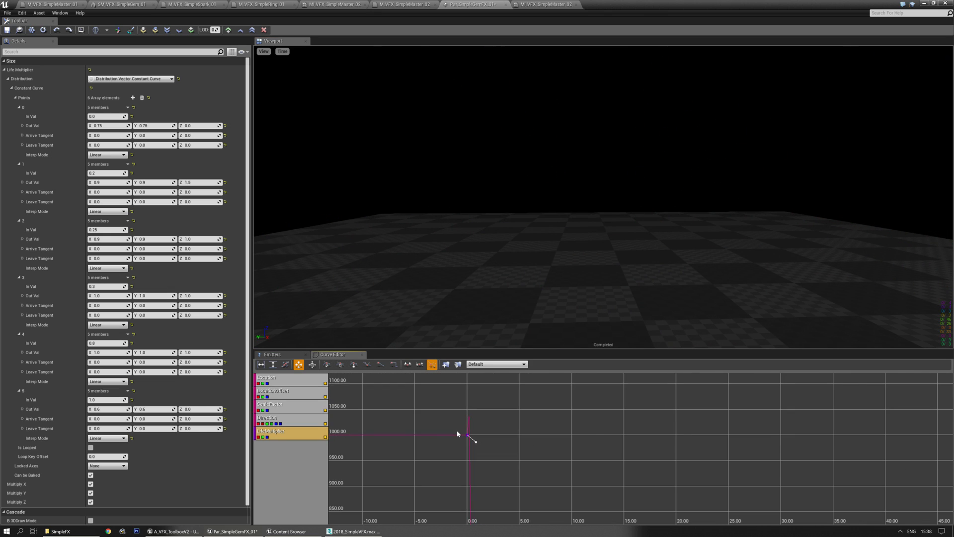
scroll(438, 422, "down", 4)
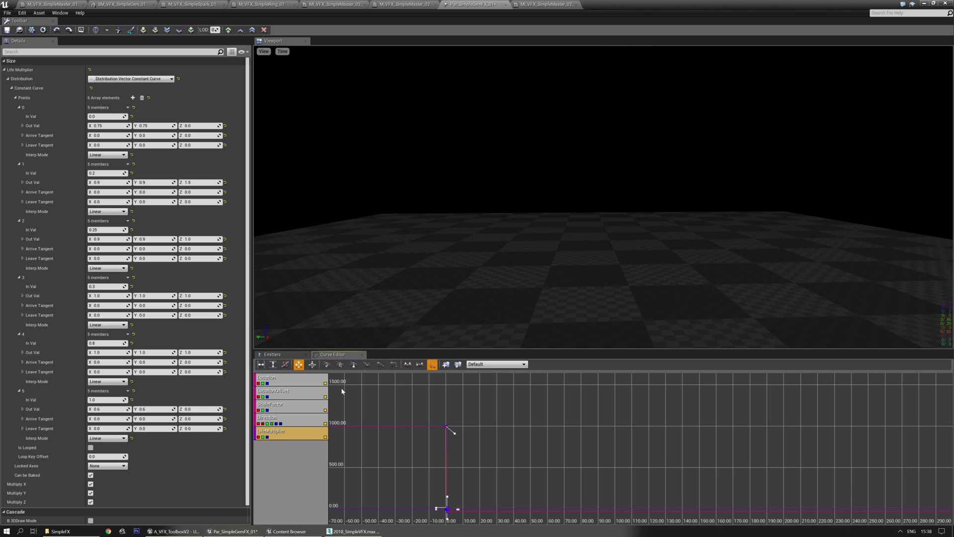
left_click(285, 357)
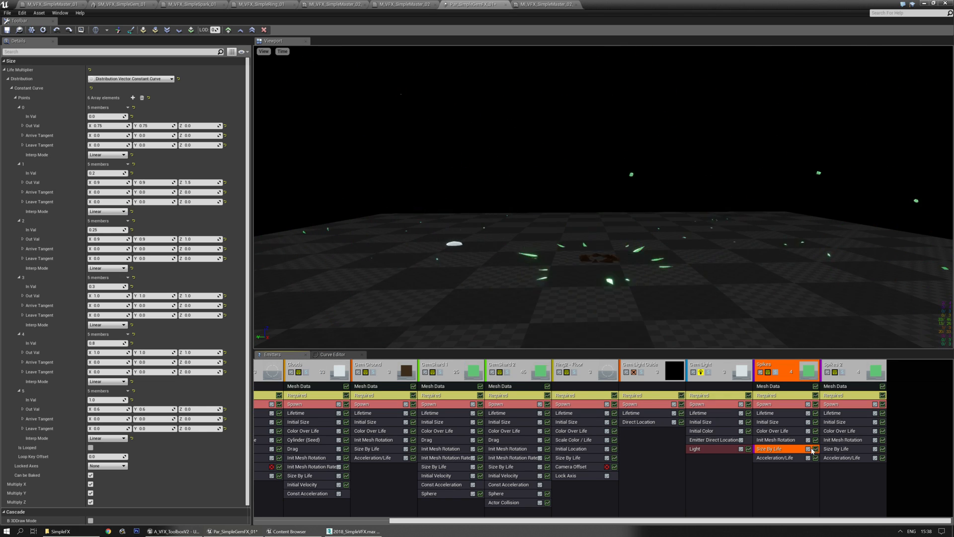
left_click(333, 354)
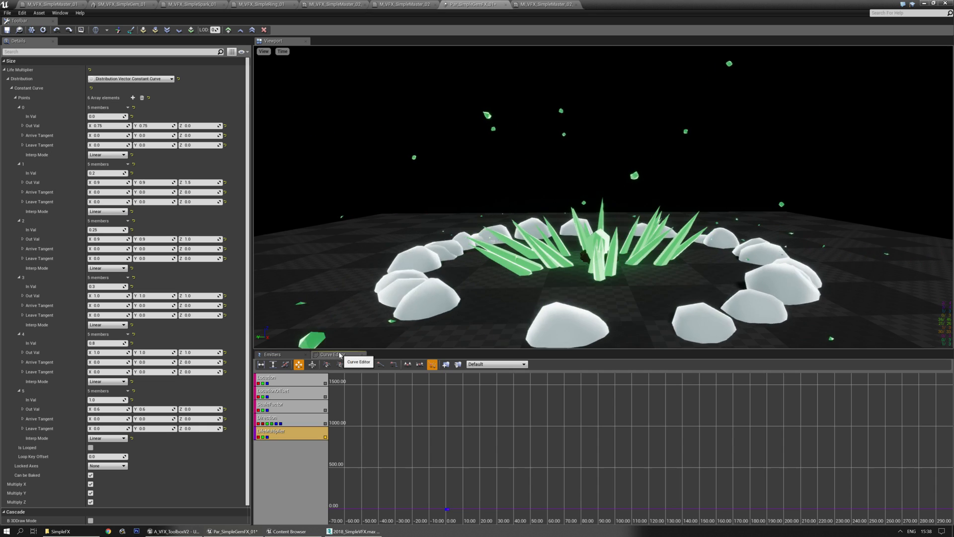
left_click_drag(431, 436, 463, 394)
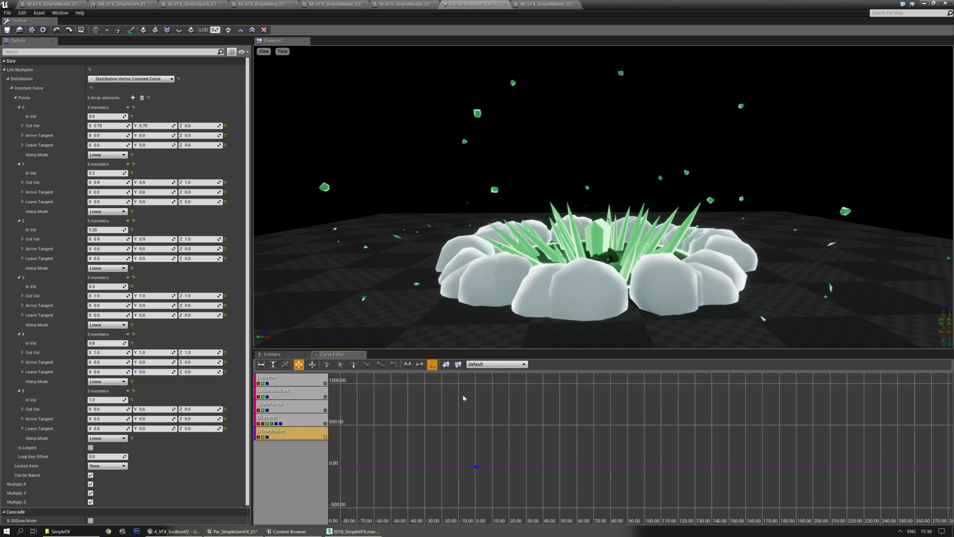
left_click_drag(427, 421, 507, 435, "ctrl+alt")
left_click_drag(548, 488, 485, 475, "ctrl+alt")
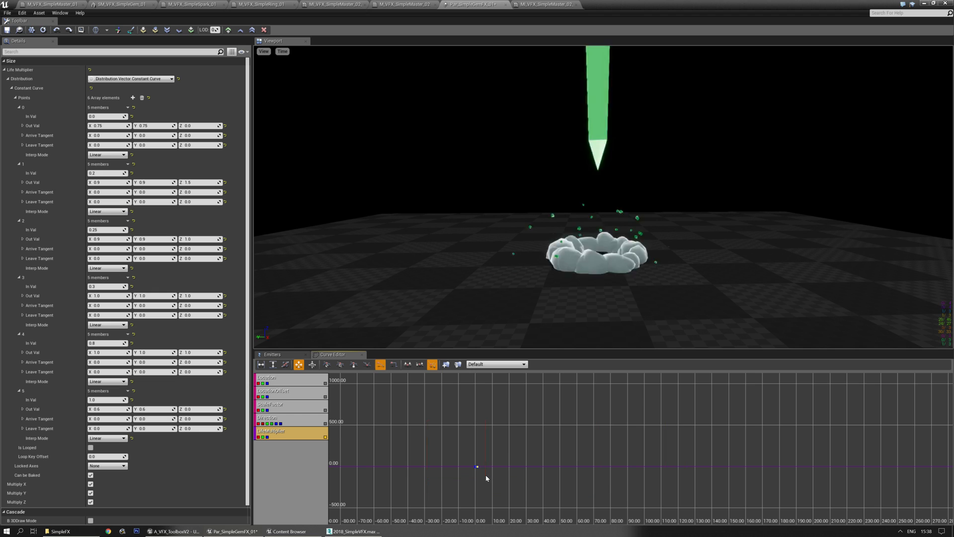
scroll(439, 442, "up", 5)
scroll(467, 462, "down", 2)
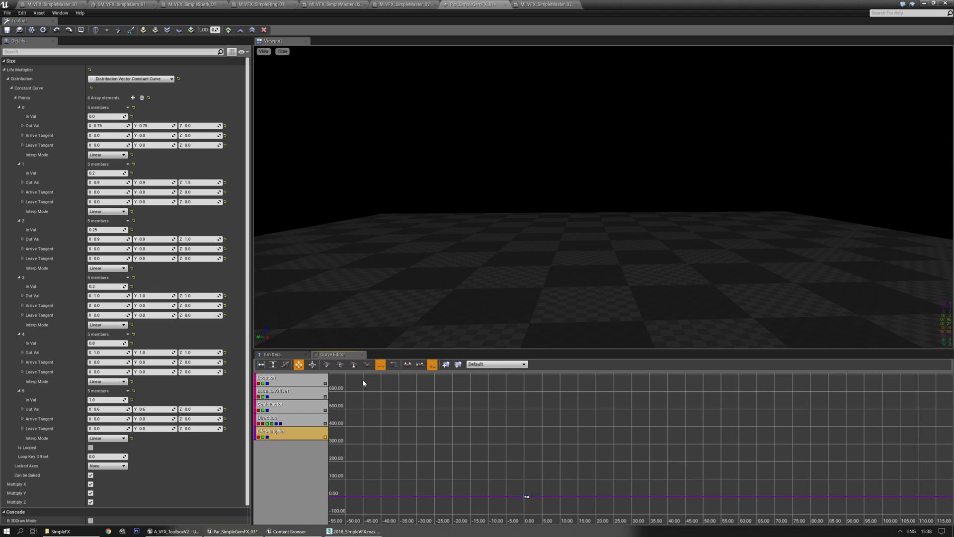
left_click(326, 365)
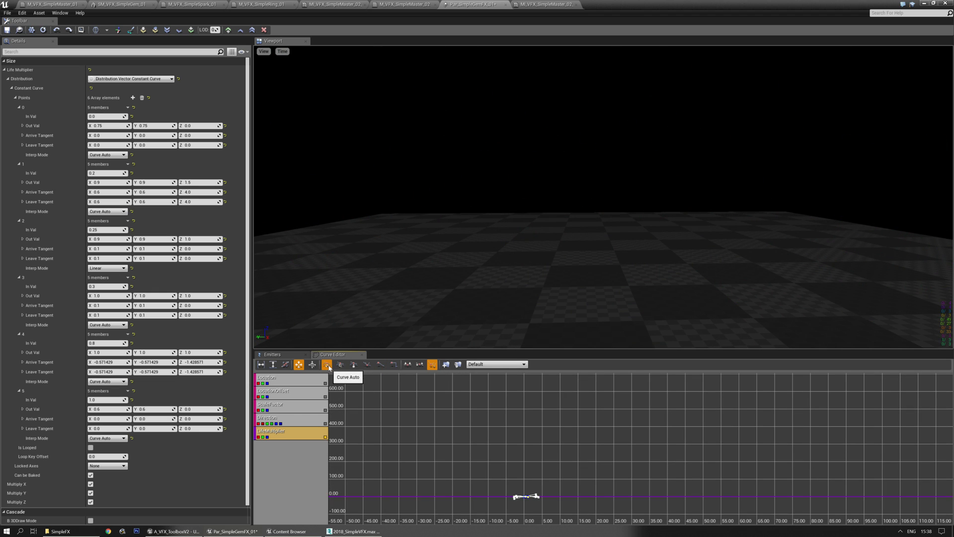
- Load the Spikes 2 emitter's Size By Life curve into the Curve Editor and switch its keys to Curve Auto
left_click(271, 355)
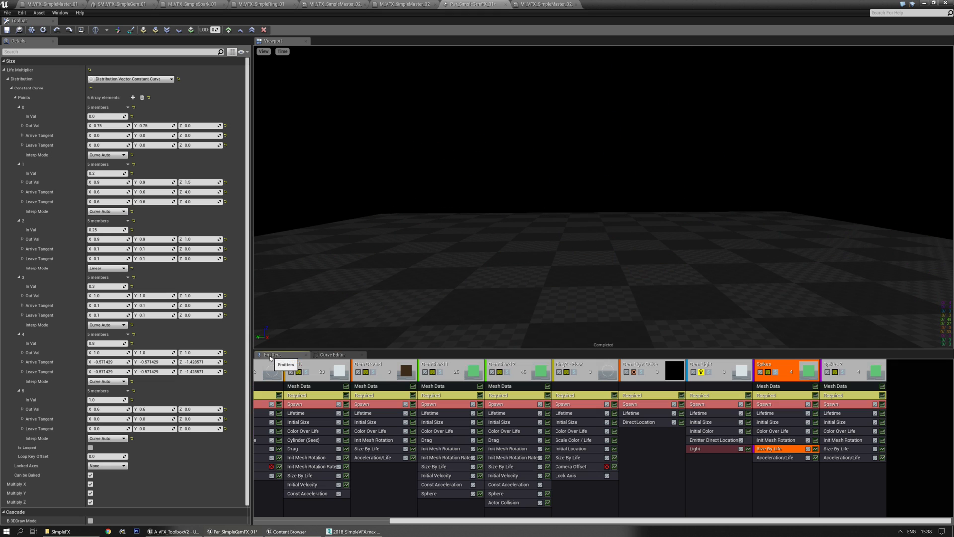
left_click(881, 451)
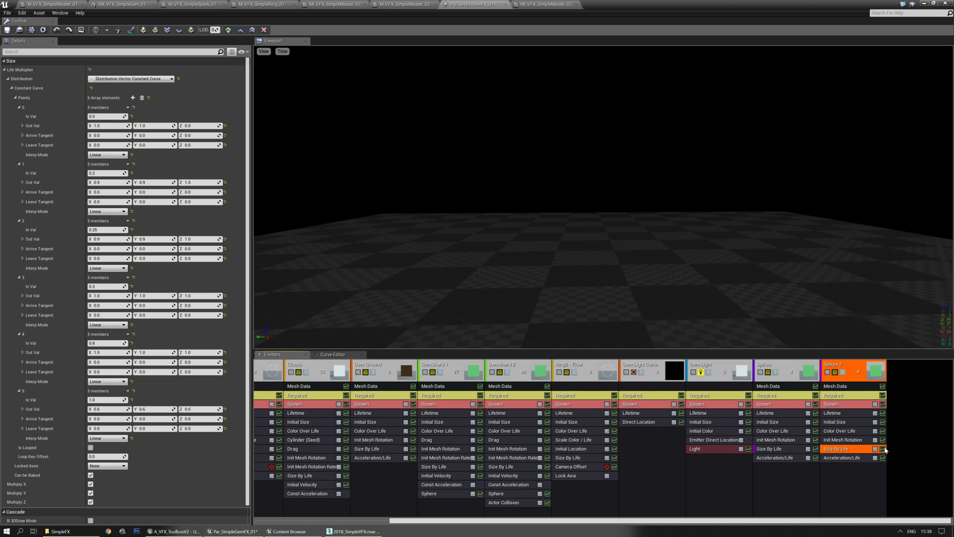
left_click(333, 354)
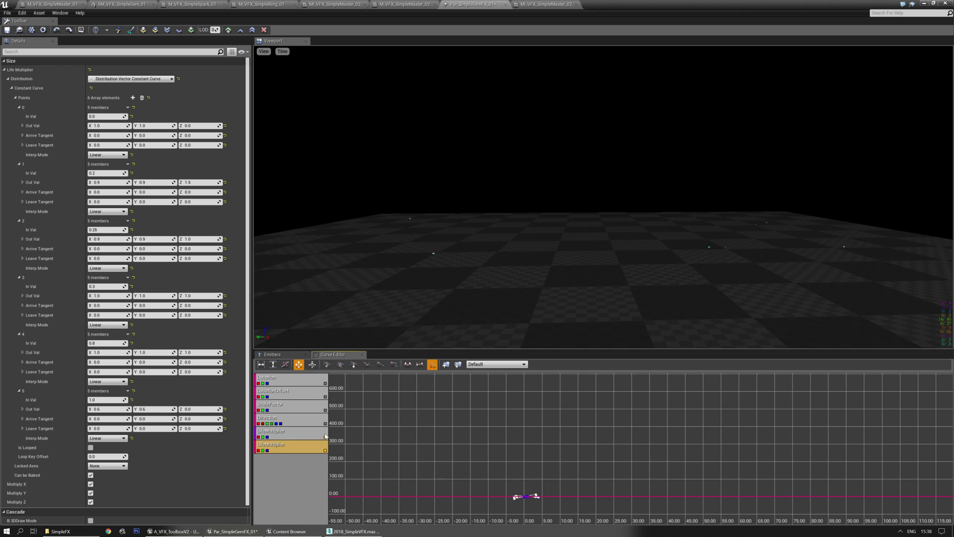
left_click(526, 497)
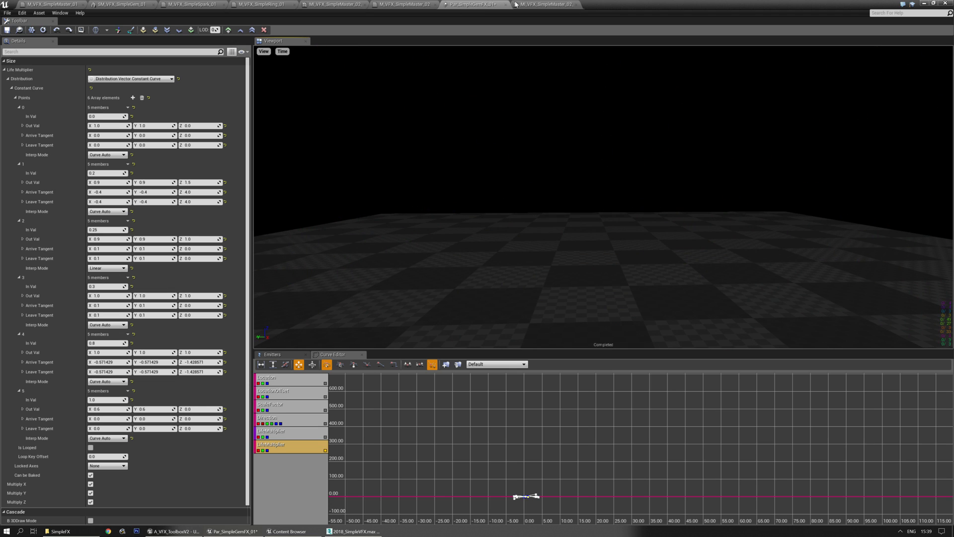
- Adjust the Lifetime constants of the Spikes and Spikes 2 emitters, checking both Emitter Delay settings
left_click(273, 354)
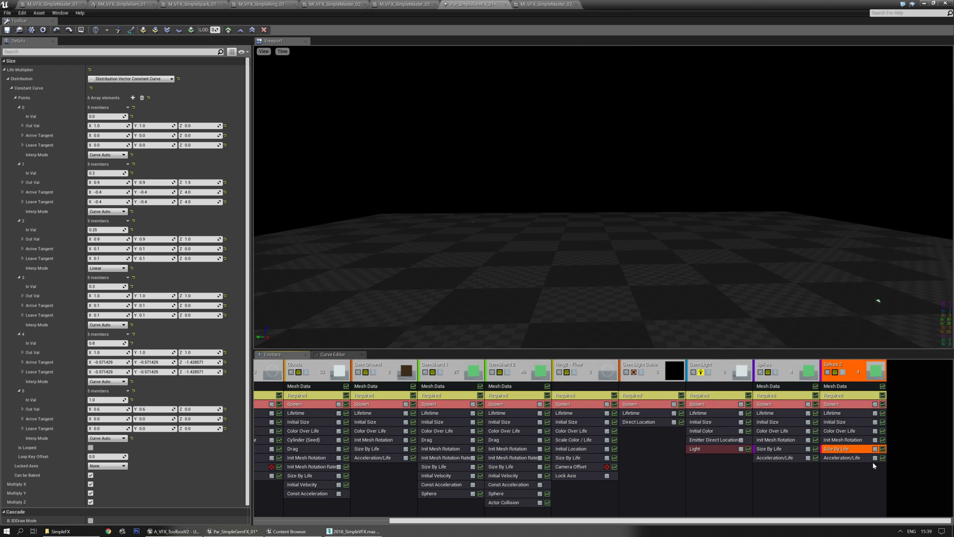
left_click(777, 413)
left_click(103, 88)
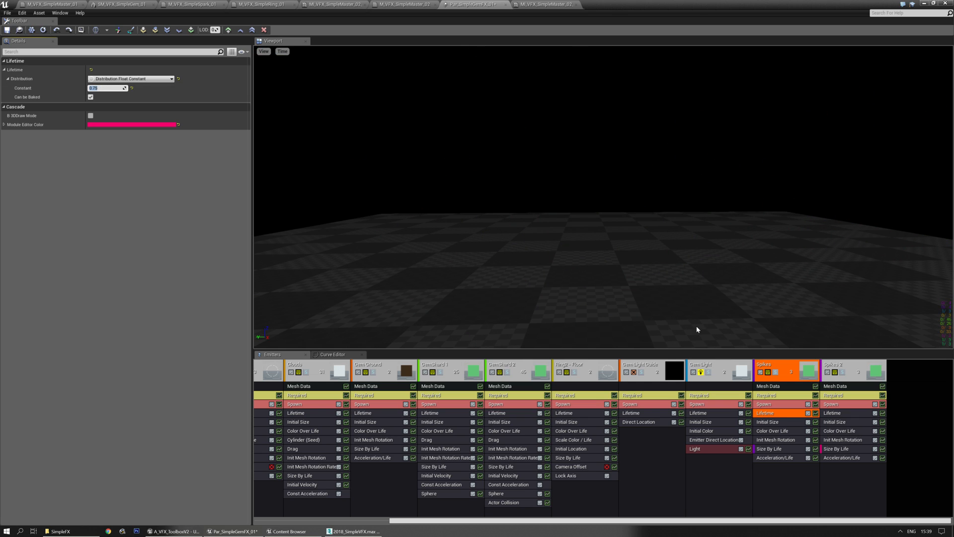
left_click(843, 411)
left_click(839, 396)
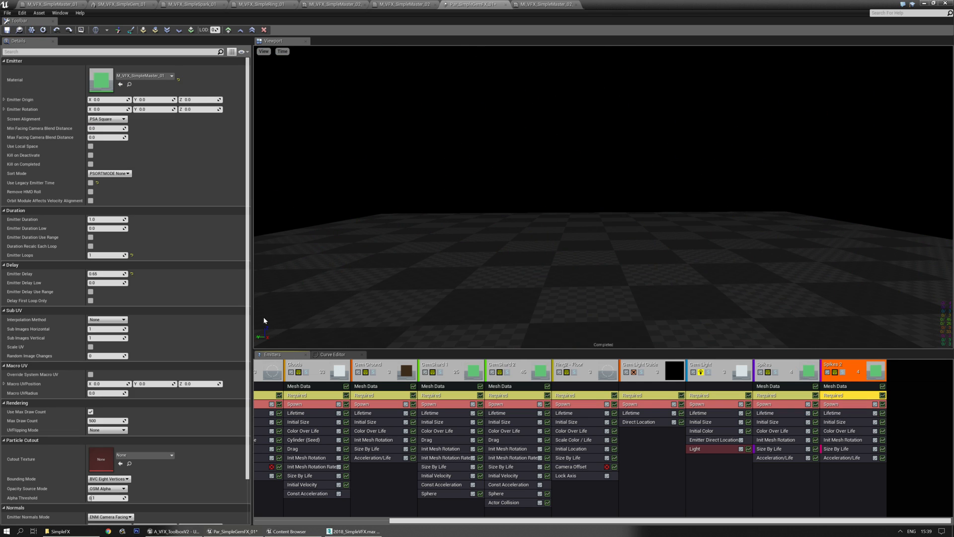
left_click(774, 396)
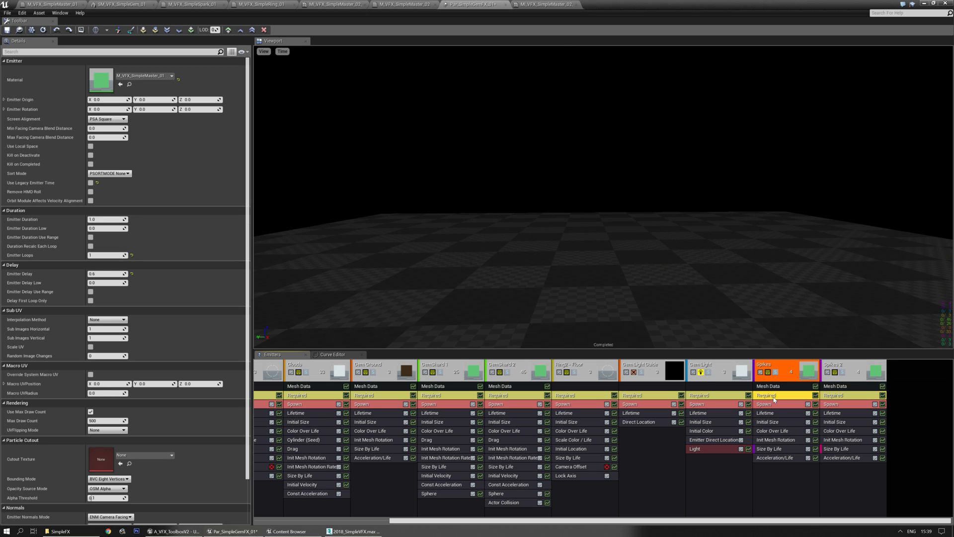
left_click(842, 413)
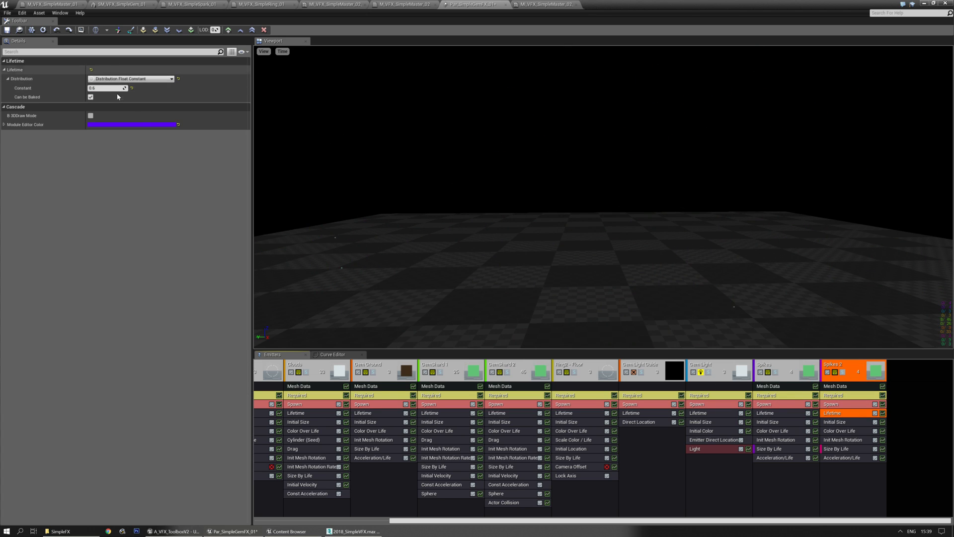
type("0")
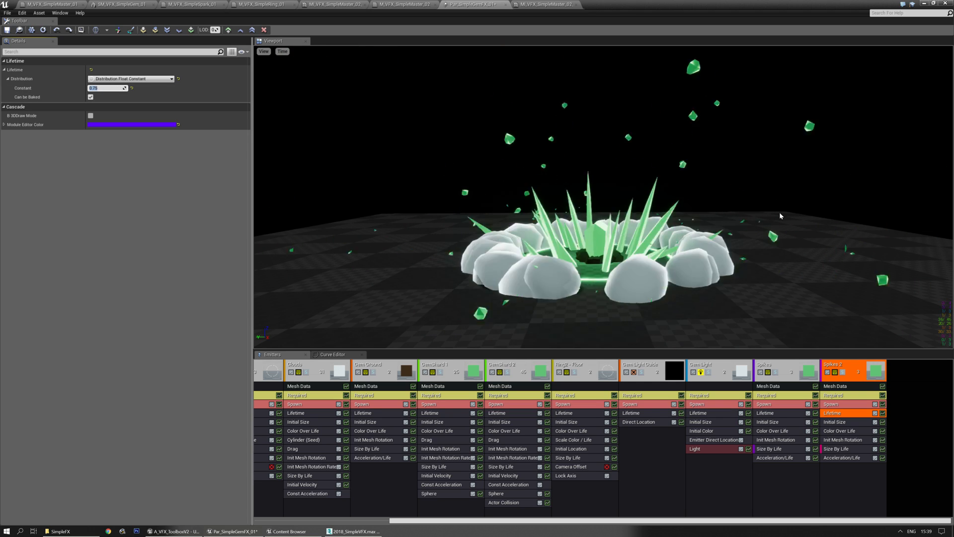
- Replace the Acceleration/Life module on Spikes 2 with a shared instance of the Spikes one and set its first point's In Val to 0.7
left_click(848, 457)
key("Delete")
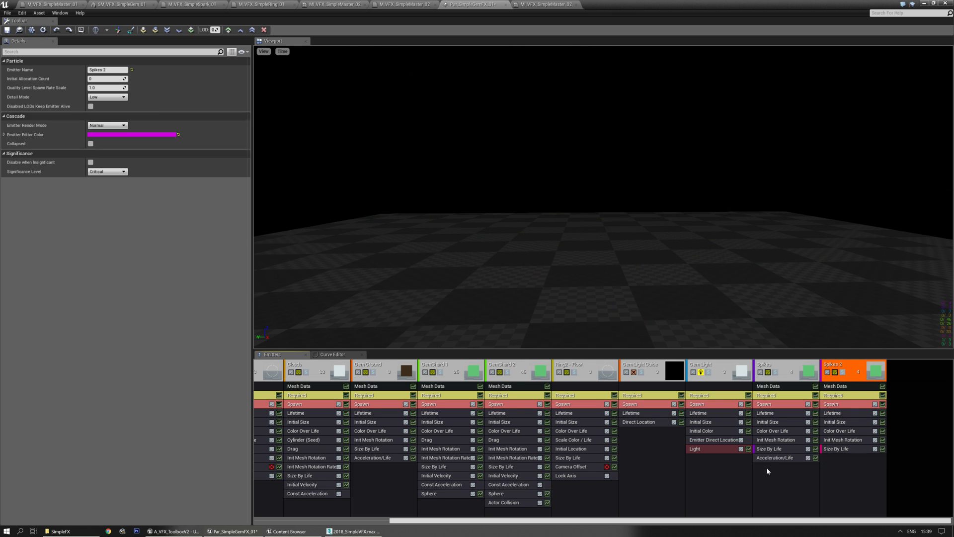
left_click(769, 458)
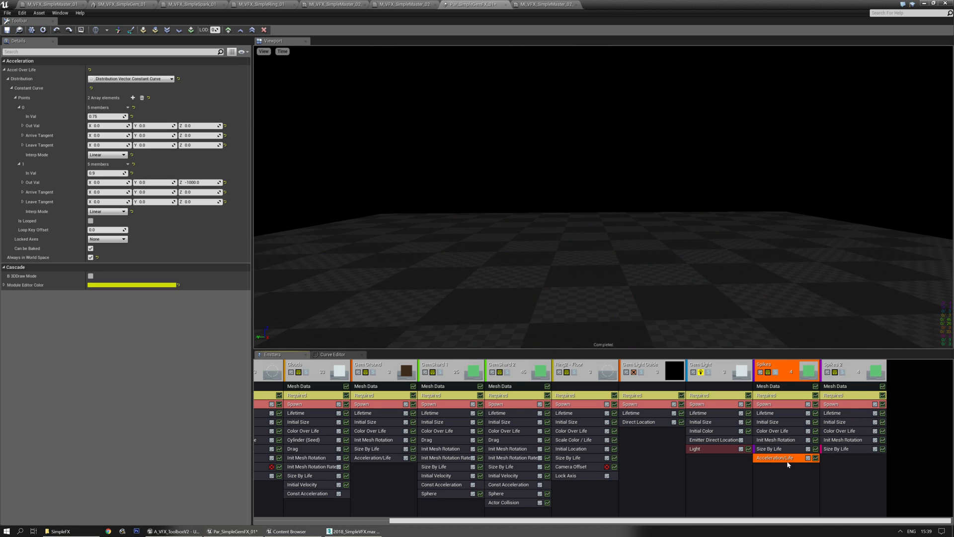
left_click_drag(806, 462, 853, 458, "shift")
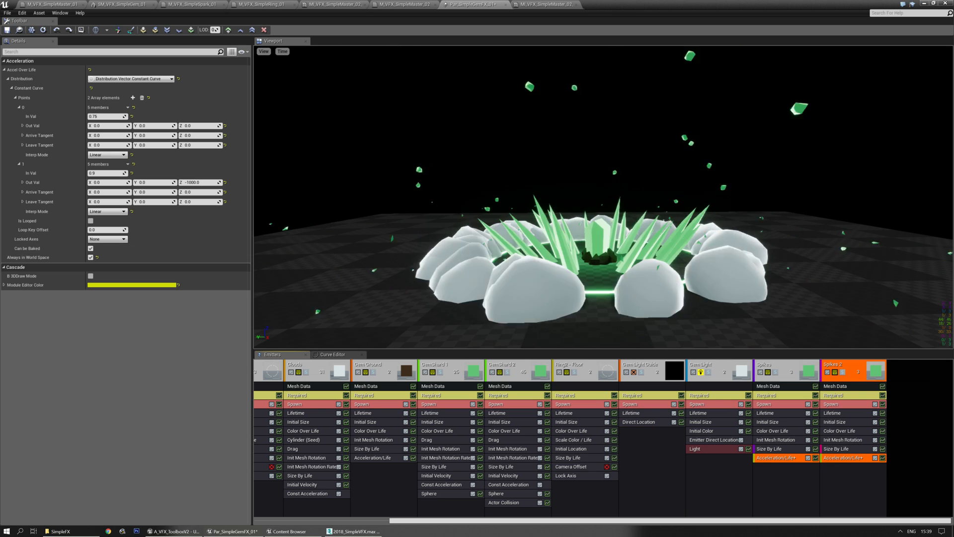
left_click_drag(104, 115, 101, 115)
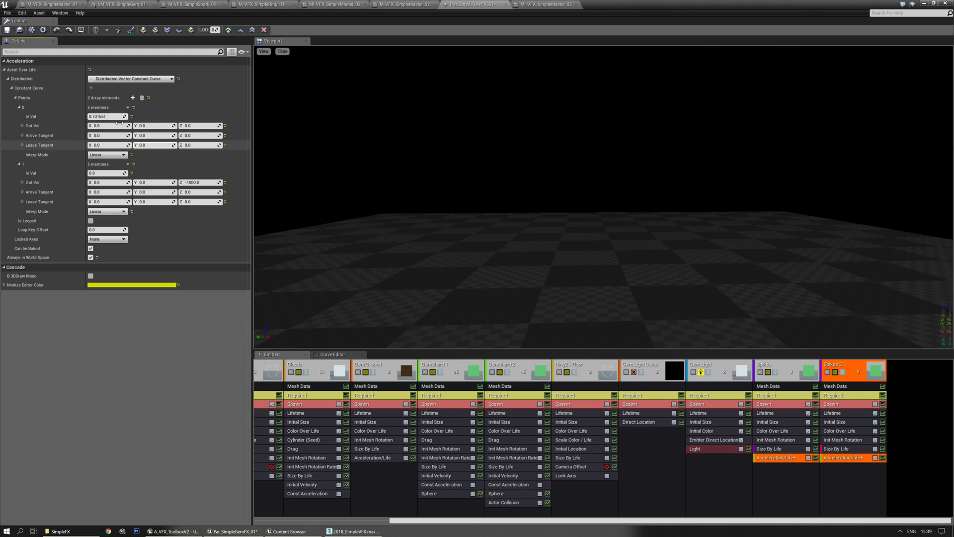
type("0.7")
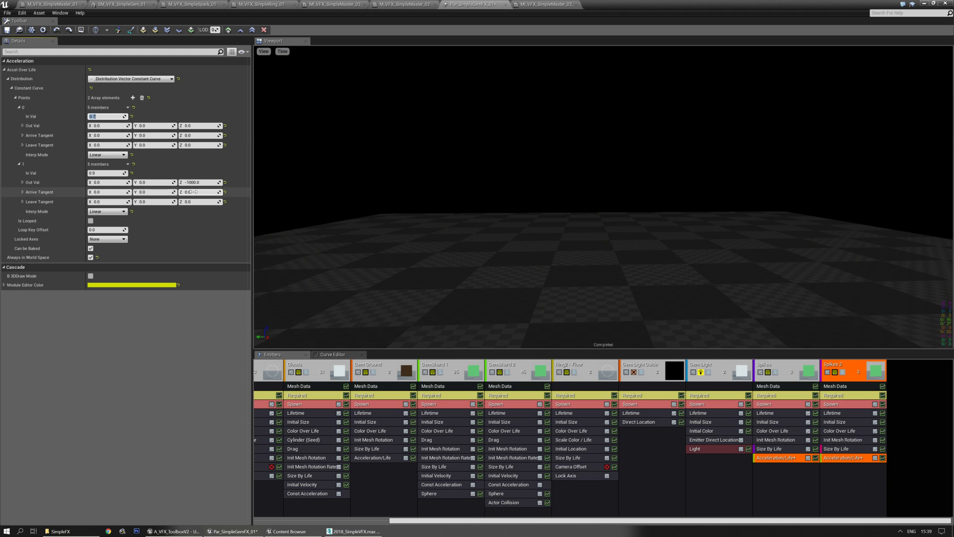
- Try a Vector Constant Acceleration module with Z at -100 on Spikes 2, shared with the Spikes emitter
left_click(844, 464)
right_click(843, 463)
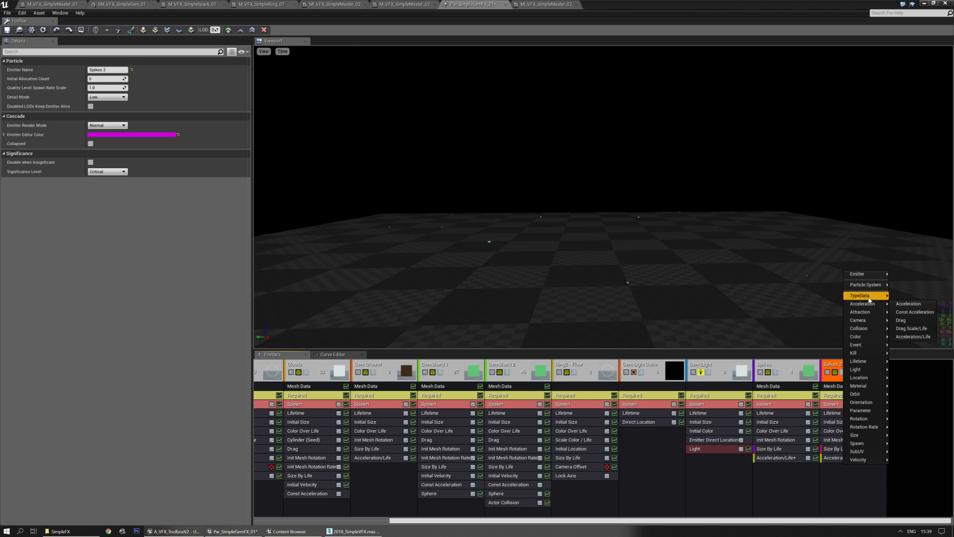
left_click(909, 304)
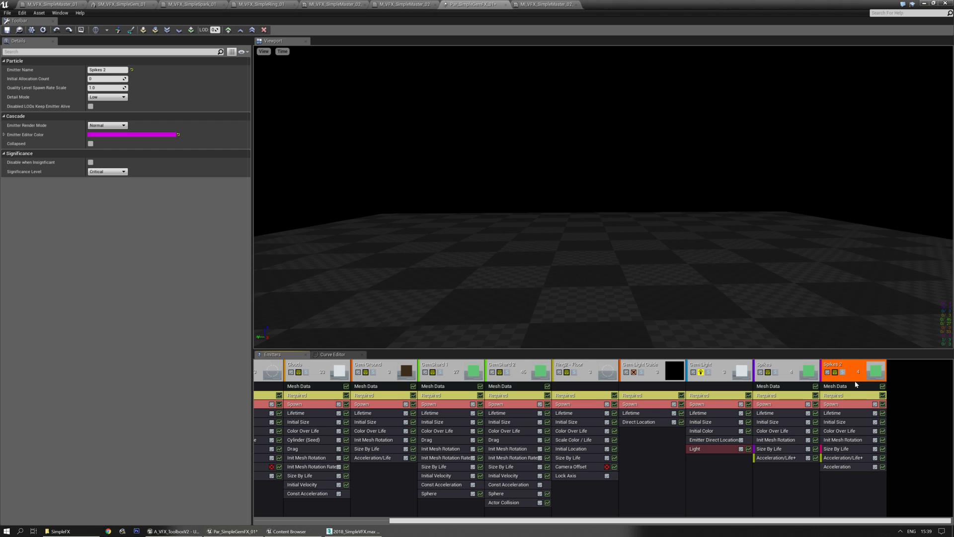
left_click(836, 467)
left_click(132, 79)
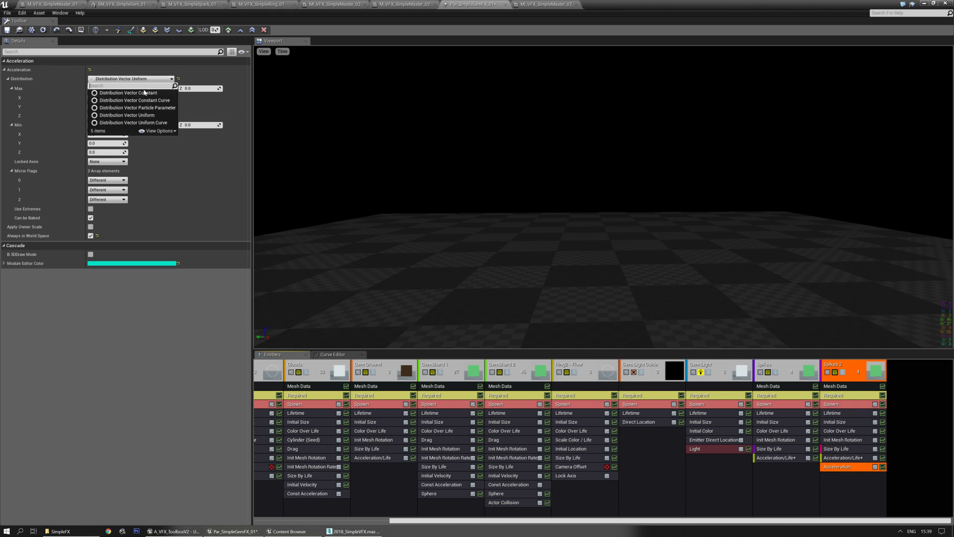
left_click(139, 92)
left_click(199, 88)
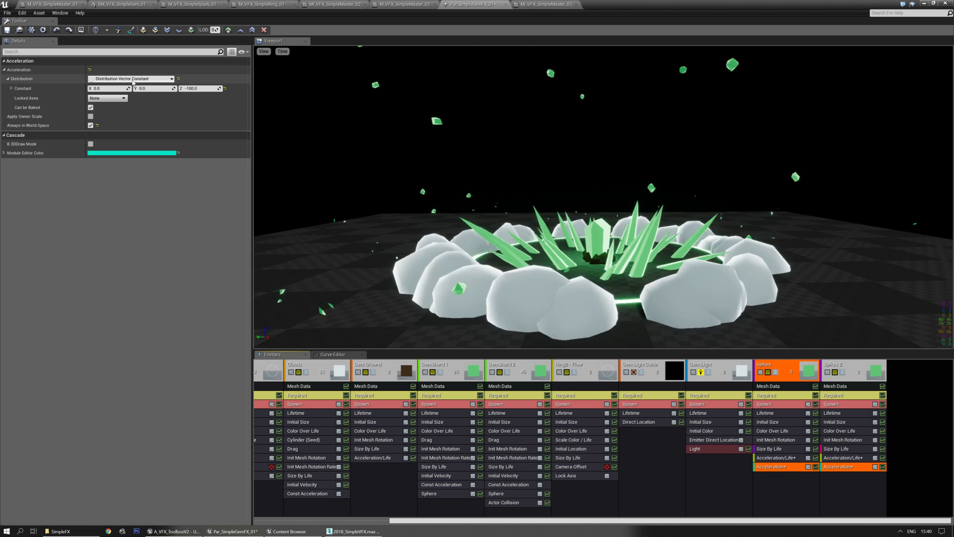
- Delete the added Acceleration module from both the Spikes and Spikes 2 emitters
key("Delete")
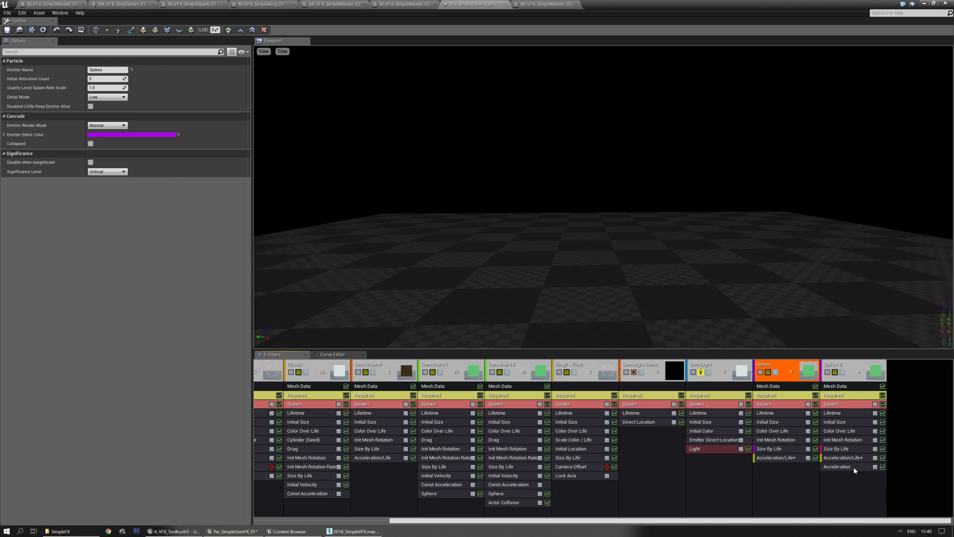
left_click(854, 467)
key("Delete")
- Try Z values of -2000 and -10000 for the second point's Out Val in the shared Acceleration/Life module, and settle on -5000
left_click(853, 458)
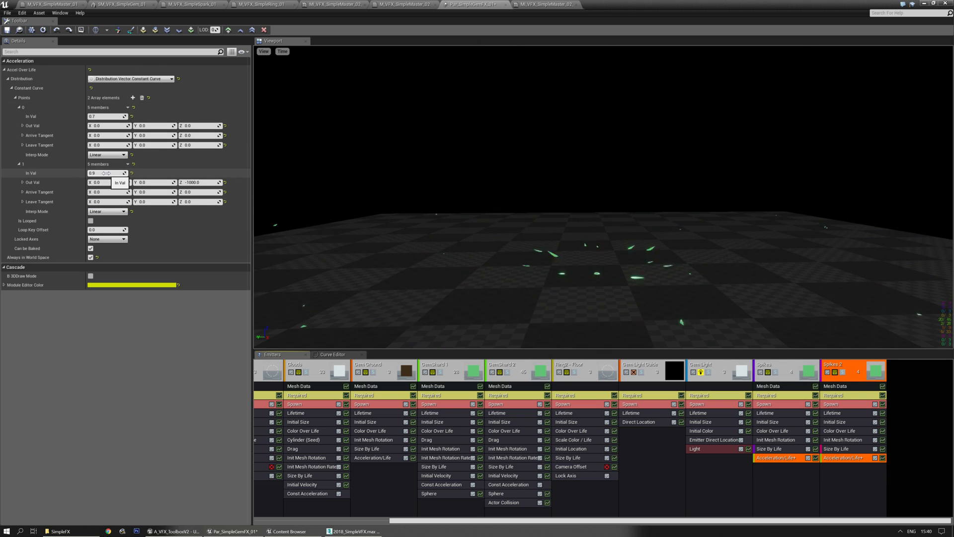
left_click(208, 183)
type("-")
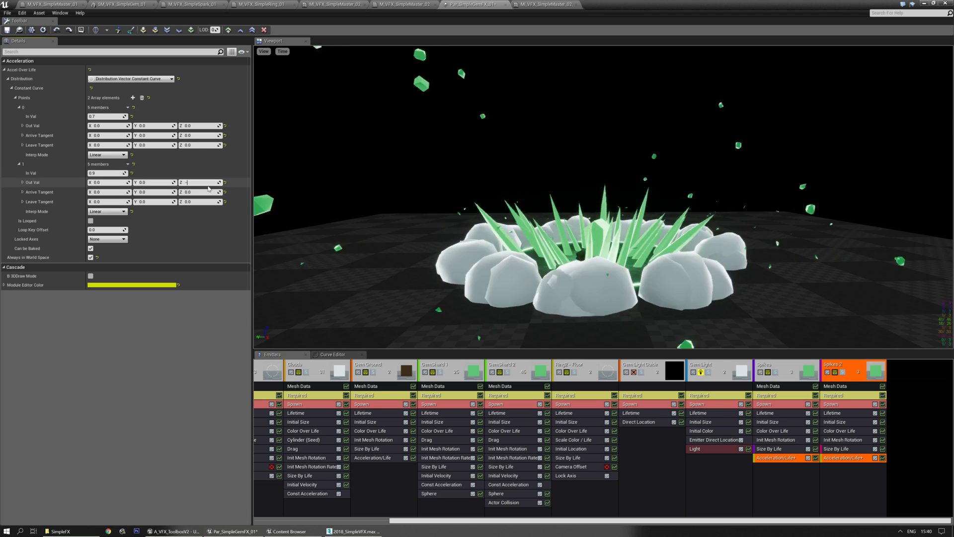
type("2-2000")
key("Return")
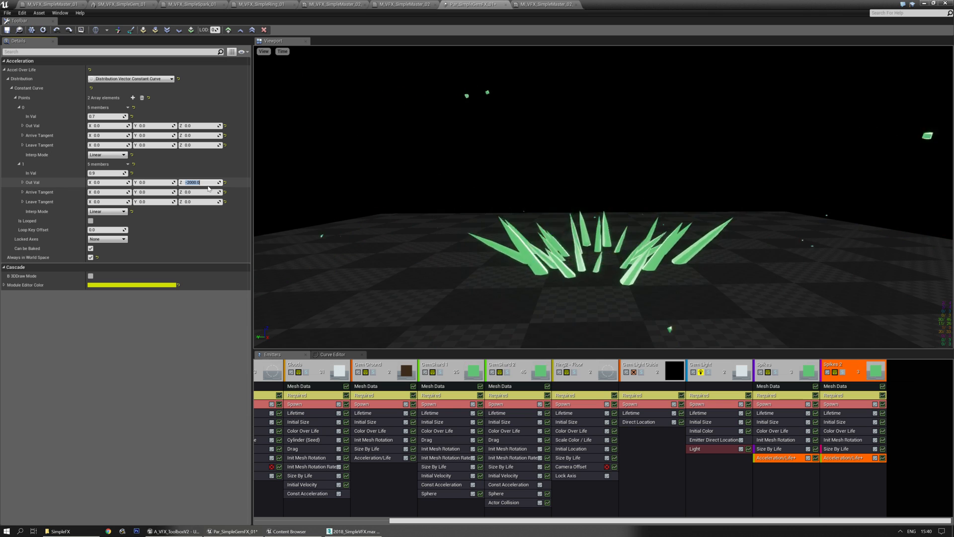
type("-10000")
key("Return")
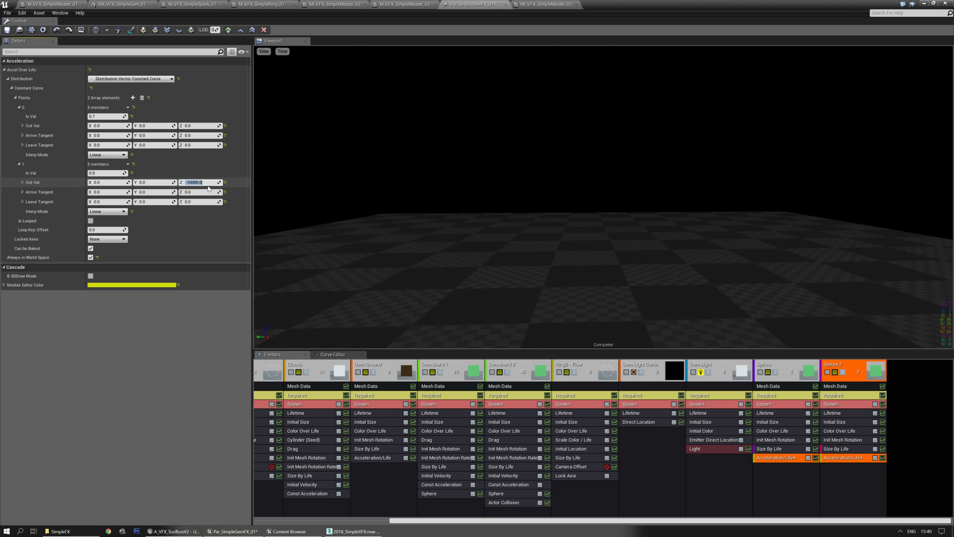
type("-50")
- Review the gem effect from several camera angles and enlarge the preview area both horizontally and vertically
right_click_drag(658, 206, 646, 249)
left_click_drag(676, 261, 665, 244)
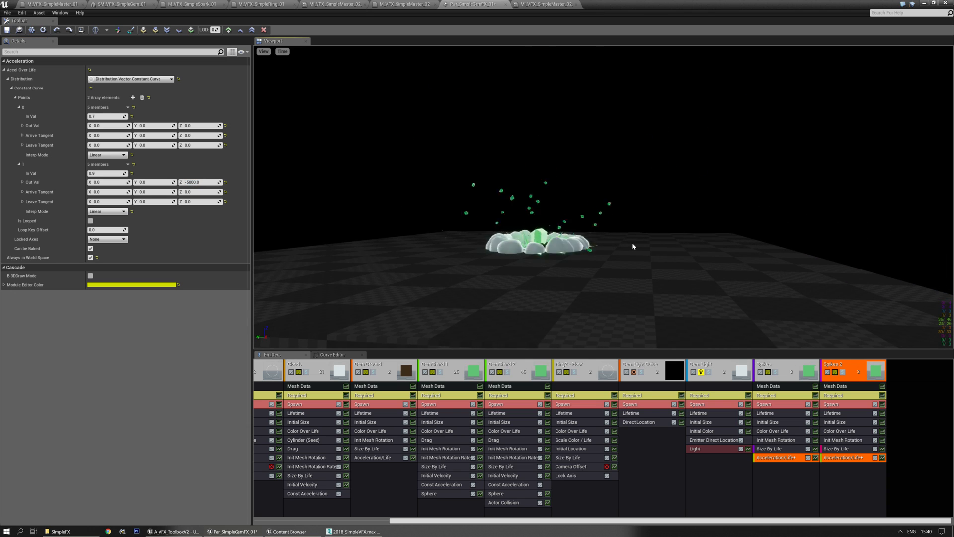
left_click_drag(620, 266, 673, 249)
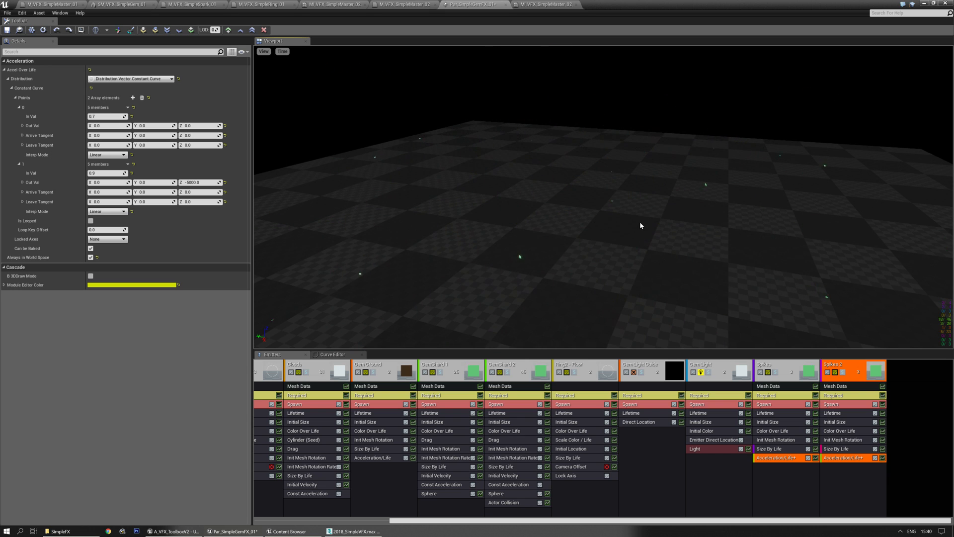
left_click_drag(628, 220, 670, 221)
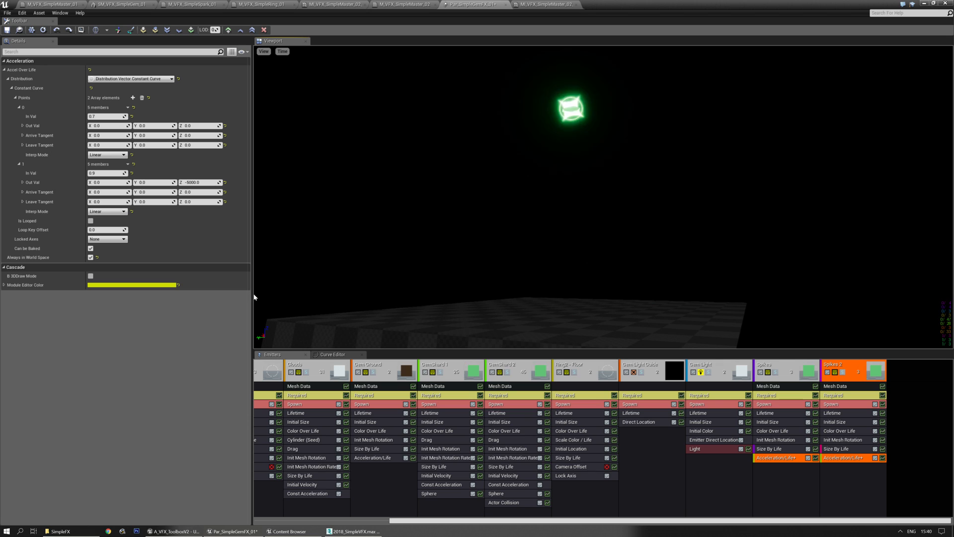
left_click_drag(253, 293, 79, 293)
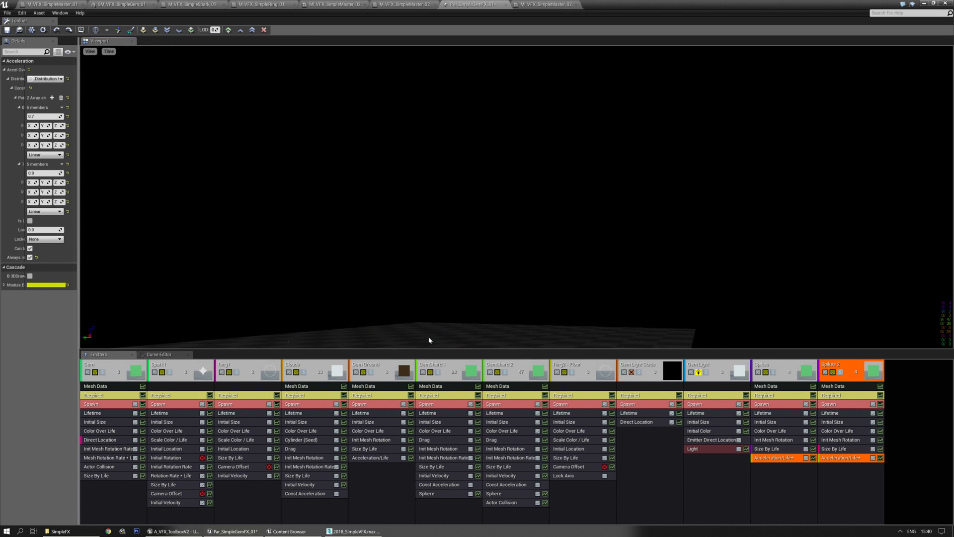
left_click_drag(425, 351, 463, 430)
left_click_drag(463, 397, 571, 355)
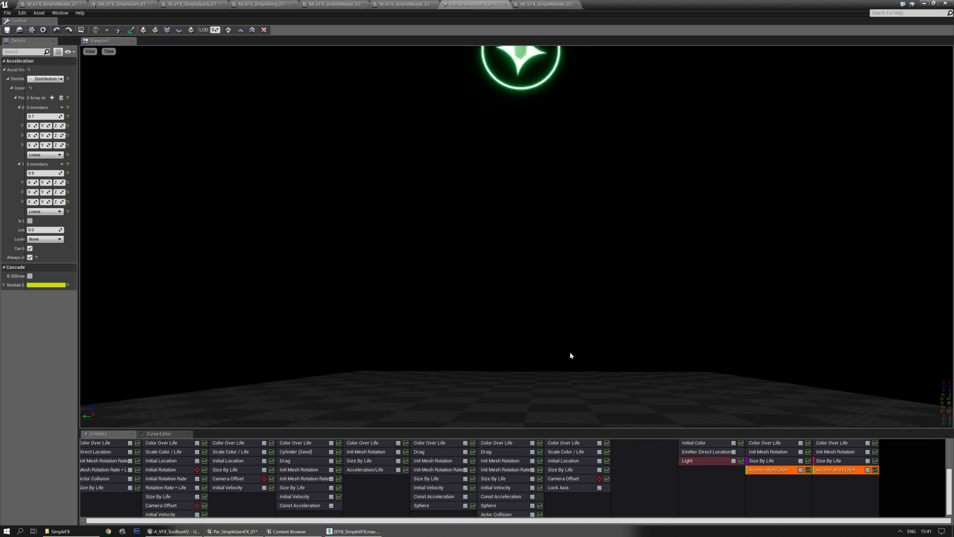